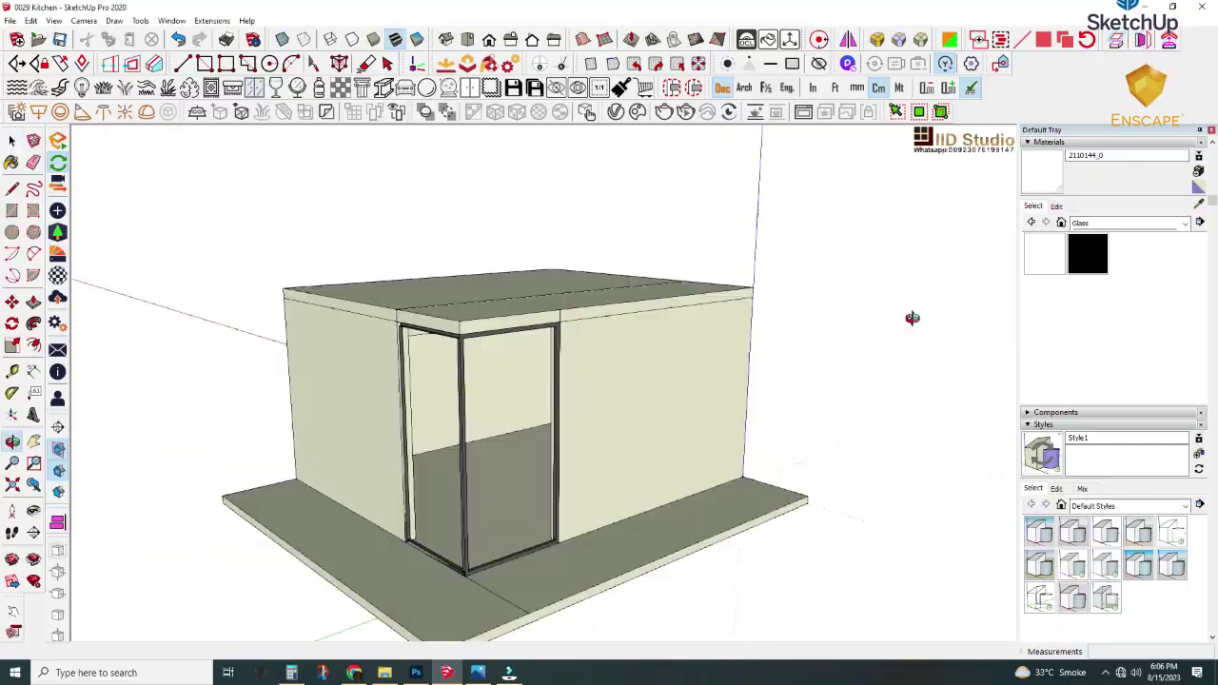
Orbit the view to face the front of the box-shaped 0029 Kitchen block
middle_drag(912, 318, 557, 375)
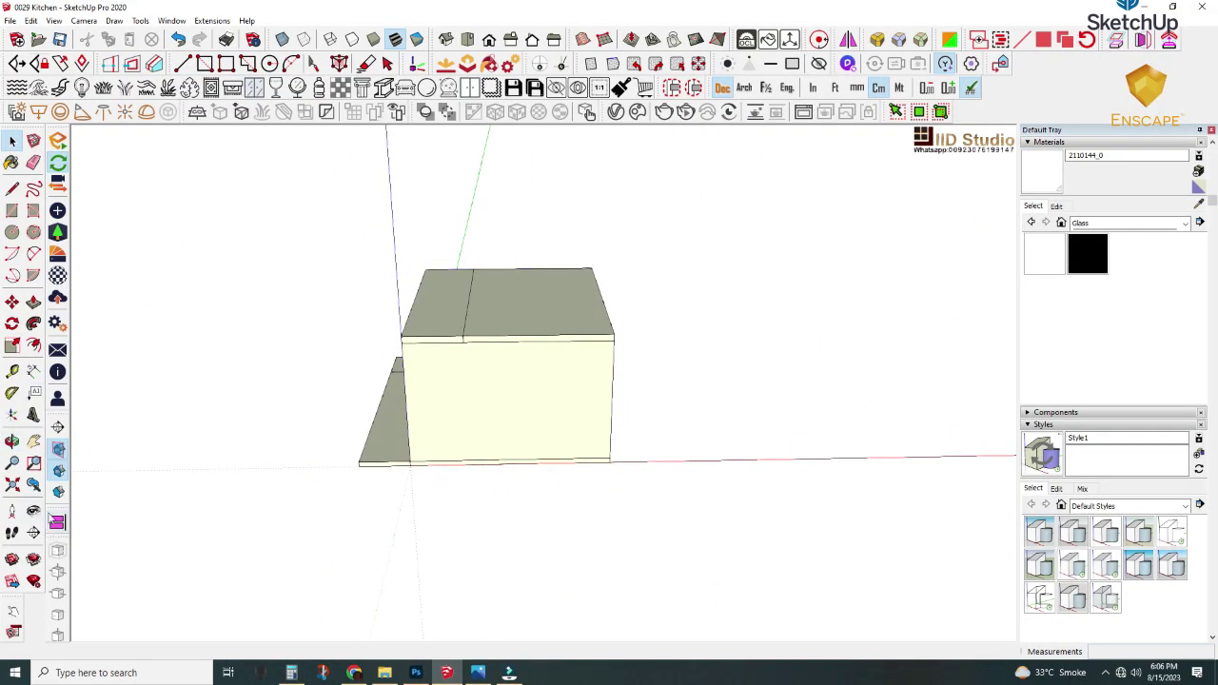
Place a section plane on the box's front face and move it inward to cut away the front wall
click(498, 397)
click(394, 362)
middle_drag(396, 366, 437, 380)
key(m)
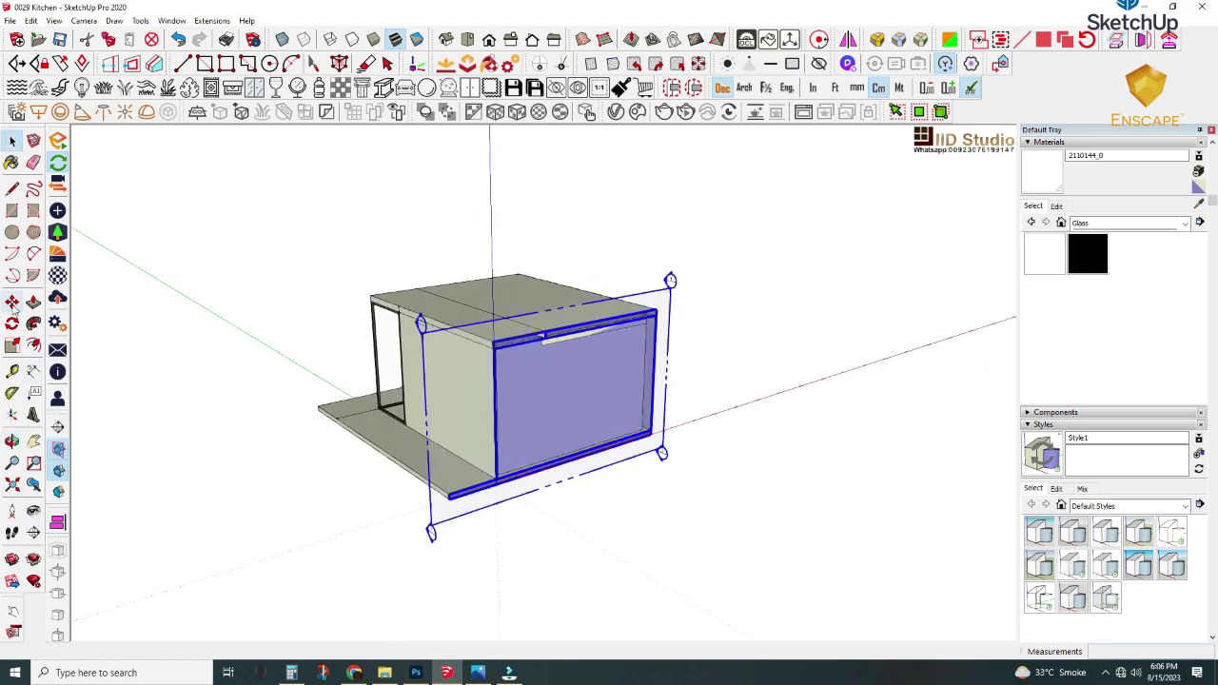
click(427, 514)
scroll(427, 529, up, 3)
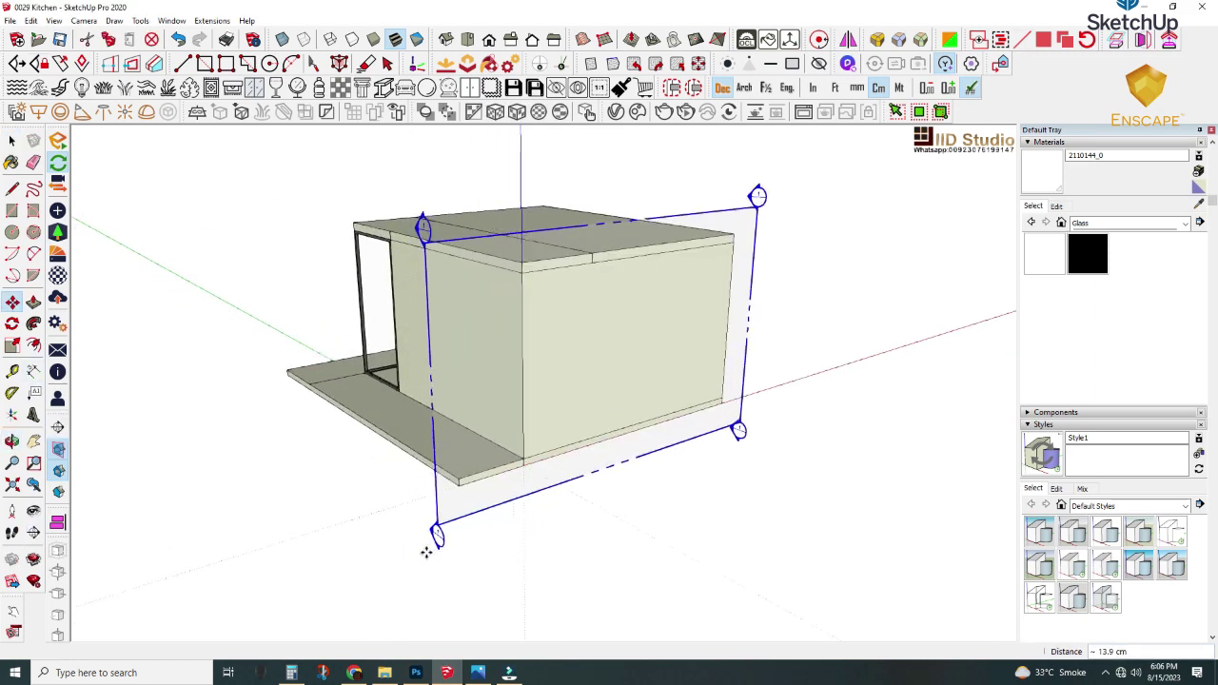
click(58, 447)
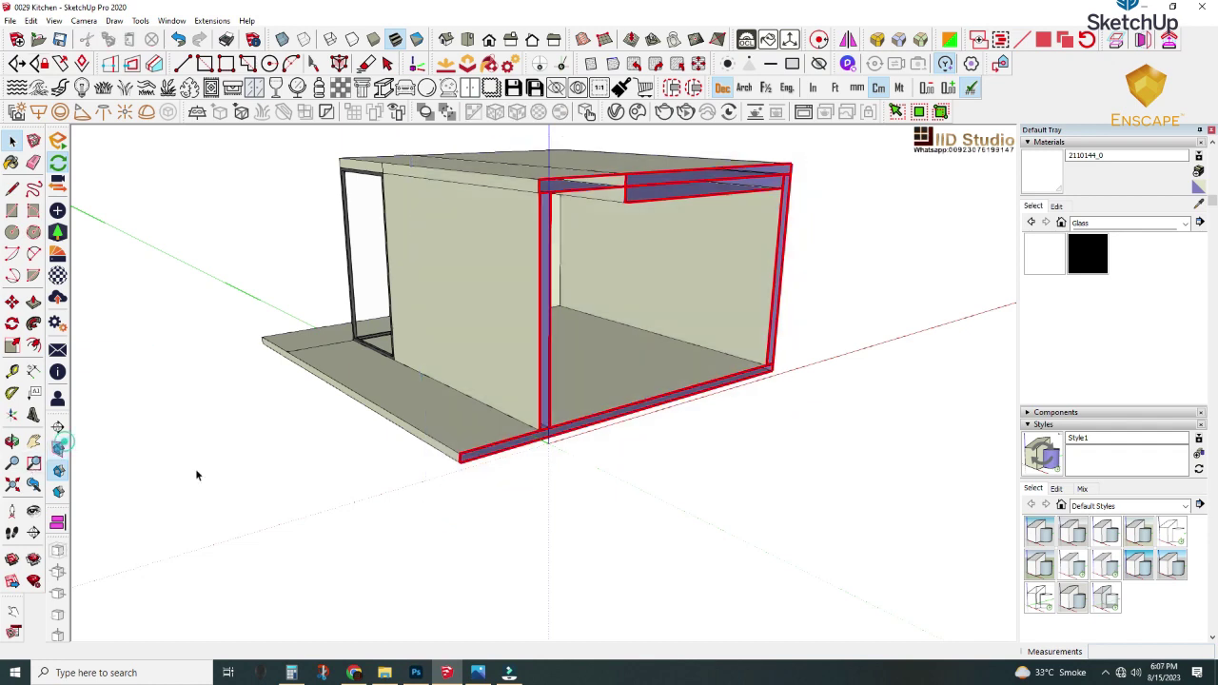
Zoom and pan to a straight-on interior view, with the Scenes panel showing
scroll(680, 422, up, 3)
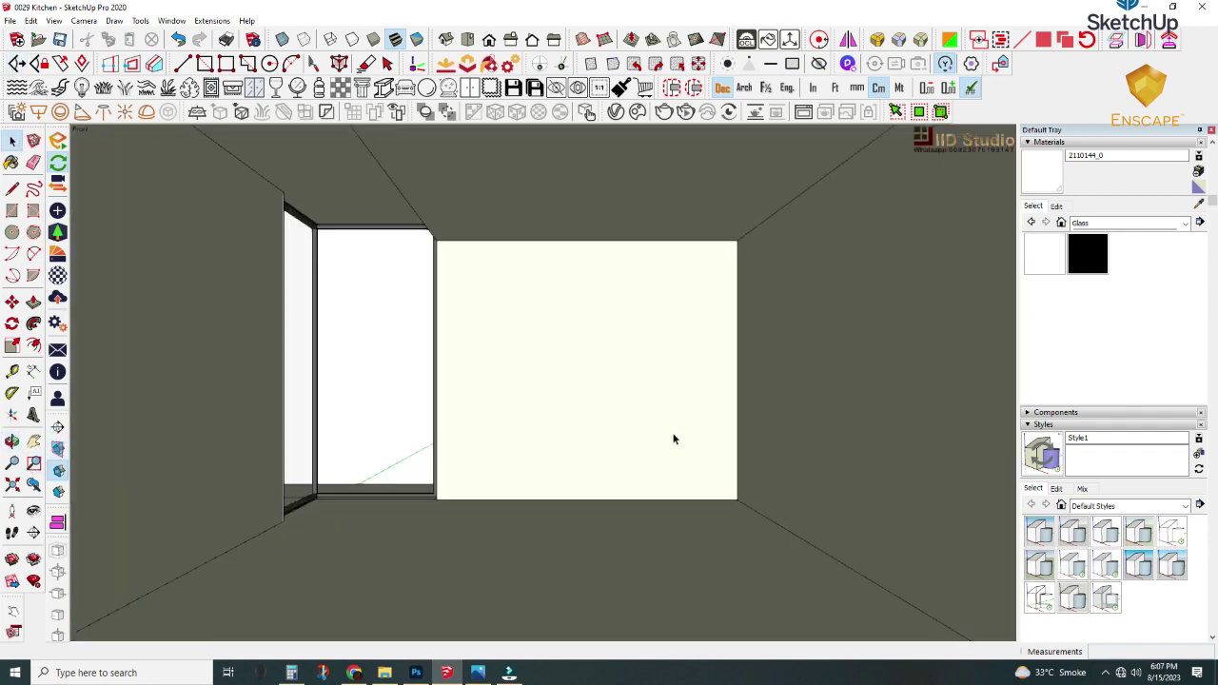
click(34, 441)
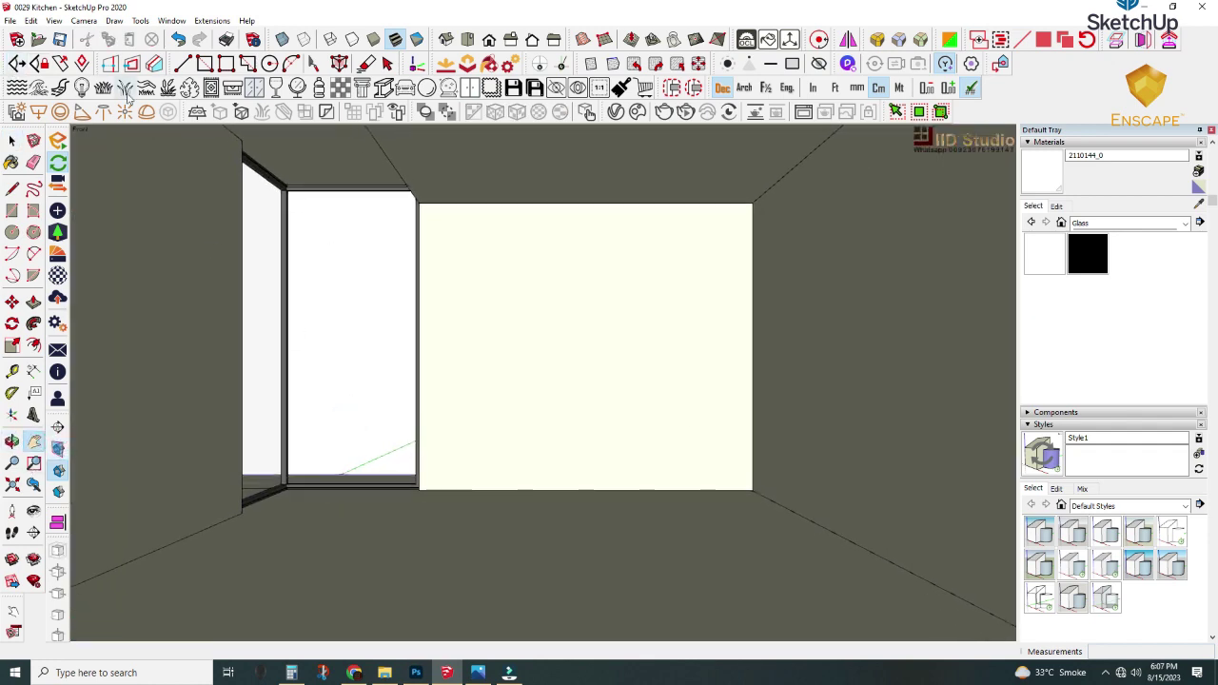
click(1063, 428)
Save the front section view as Scene 1, updating the style
click(1044, 449)
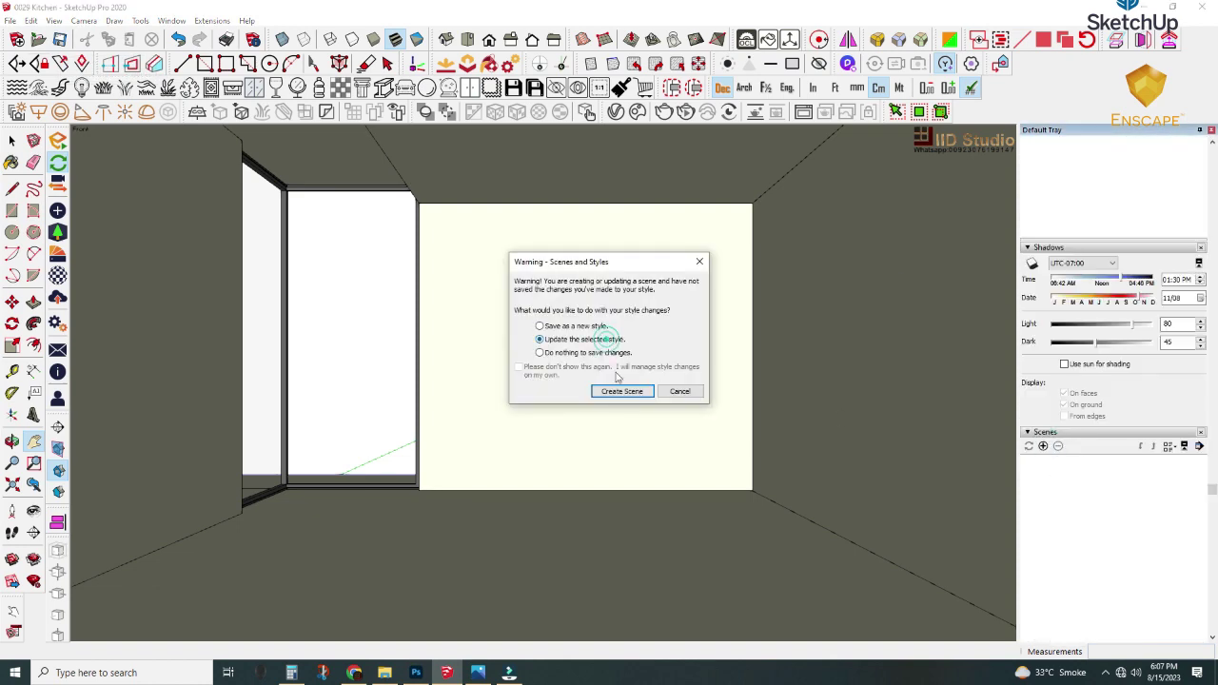
click(621, 388)
scroll(466, 348, down, 3)
Make the box's top face into a group
mouse_move(466, 348)
middle_down()
mouse_move(362, 511)
mouse_move(558, 399)
mouse_move(93, 450)
middle_up()
mouse_move(476, 295)
middle_down()
mouse_move(443, 389)
mouse_move(456, 438)
middle_up()
key(space)
click(464, 375)
right_click(464, 374)
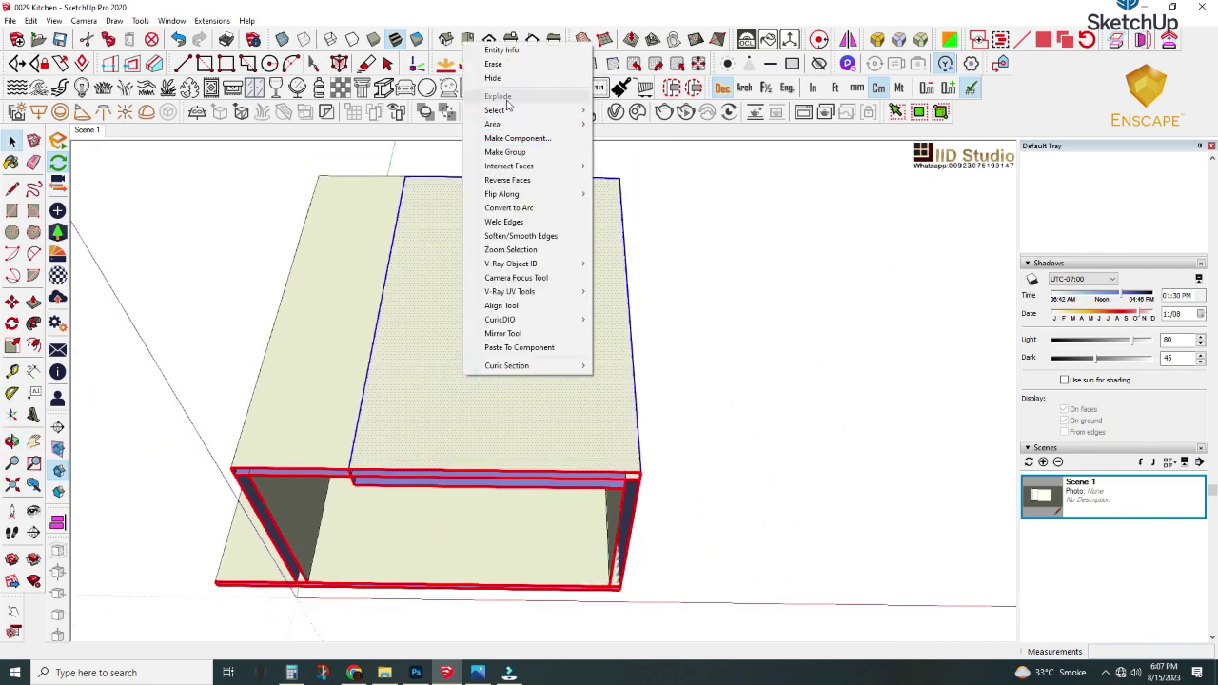
click(497, 154)
Hide the grouped top panel to expose the room interior
mouse_move(337, 333)
middle_down()
mouse_move(457, 182)
mouse_move(381, 314)
middle_up()
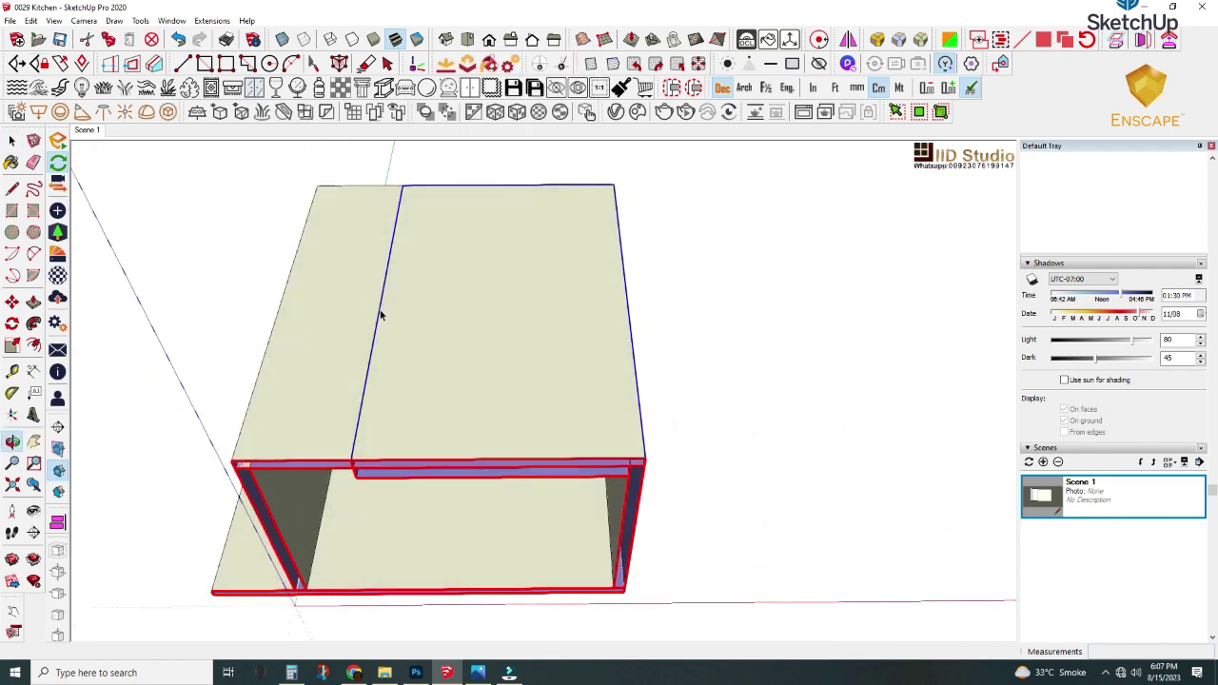
click(413, 290)
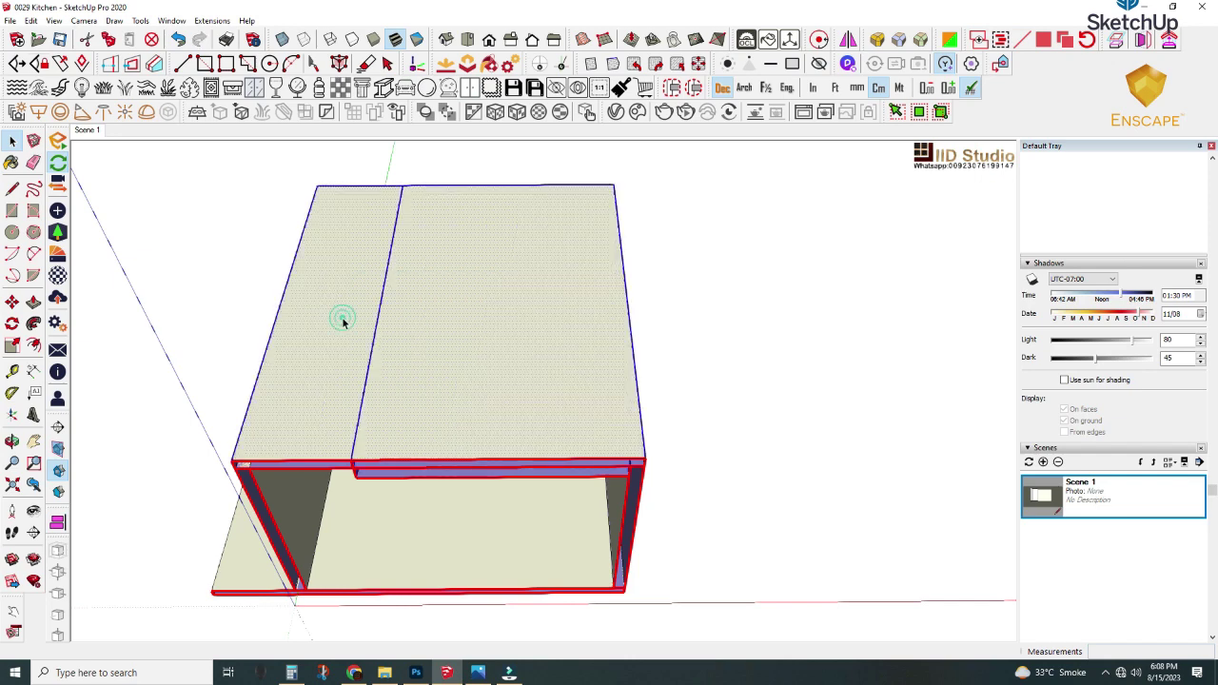
right_click(428, 268)
click(457, 375)
right_click(418, 270)
click(447, 321)
Zoom into the interior, add a second scene renamed Edit, and return to Scene 1
scroll(433, 219, up, 5)
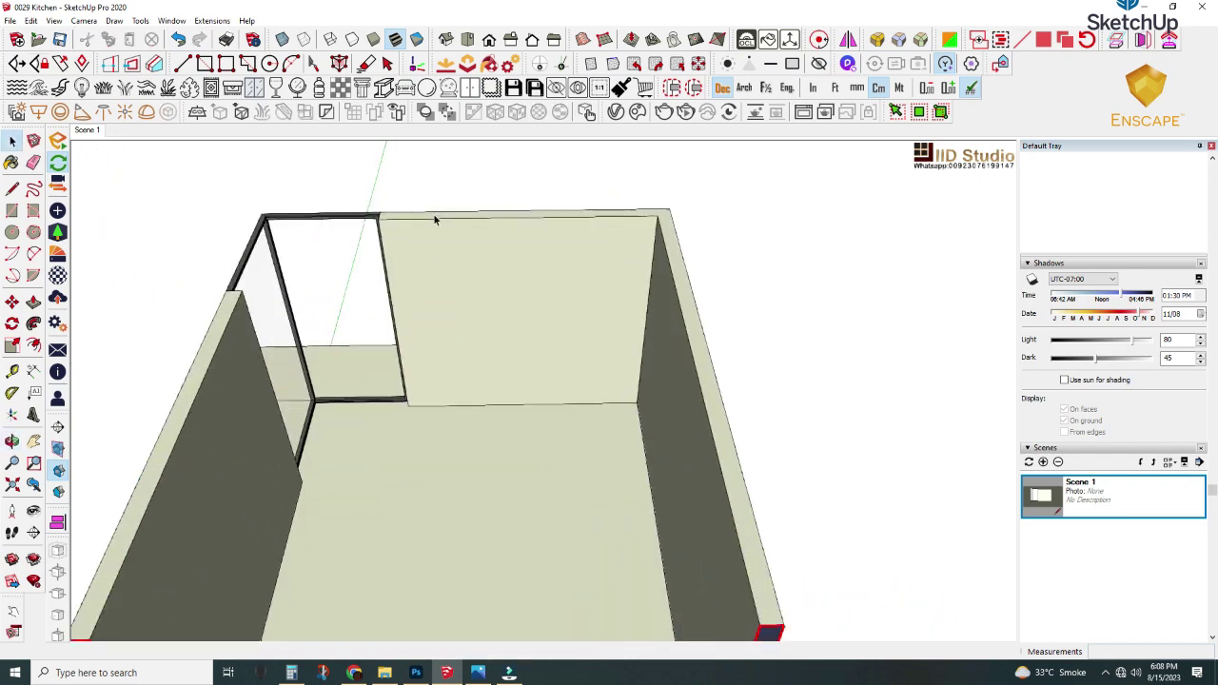
scroll(433, 219, up, 3)
shift+middle_drag(402, 367, 405, 413)
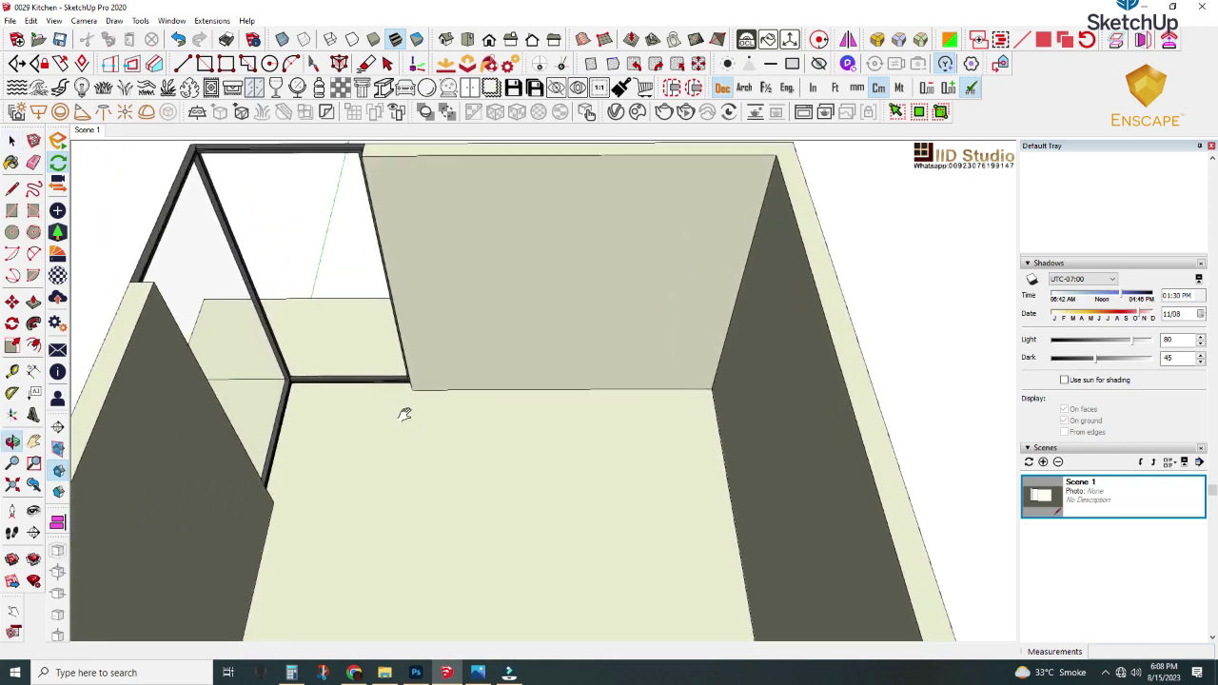
right_click(99, 136)
click(121, 171)
right_click(126, 133)
click(149, 204)
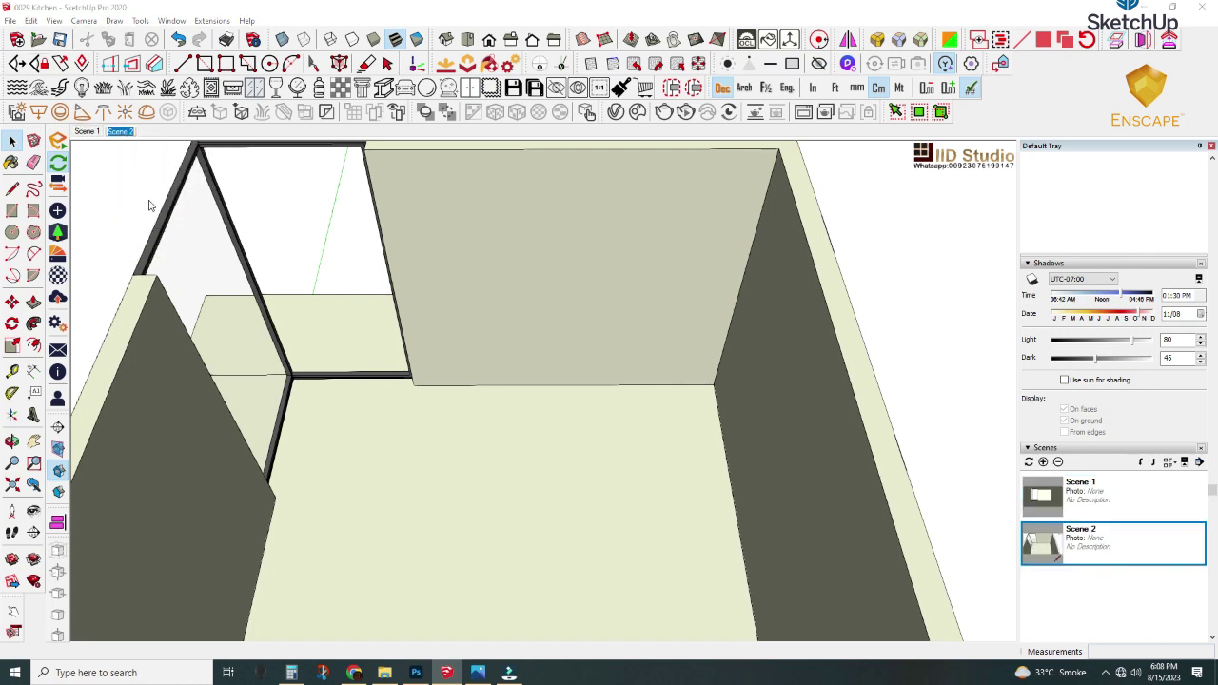
click(90, 131)
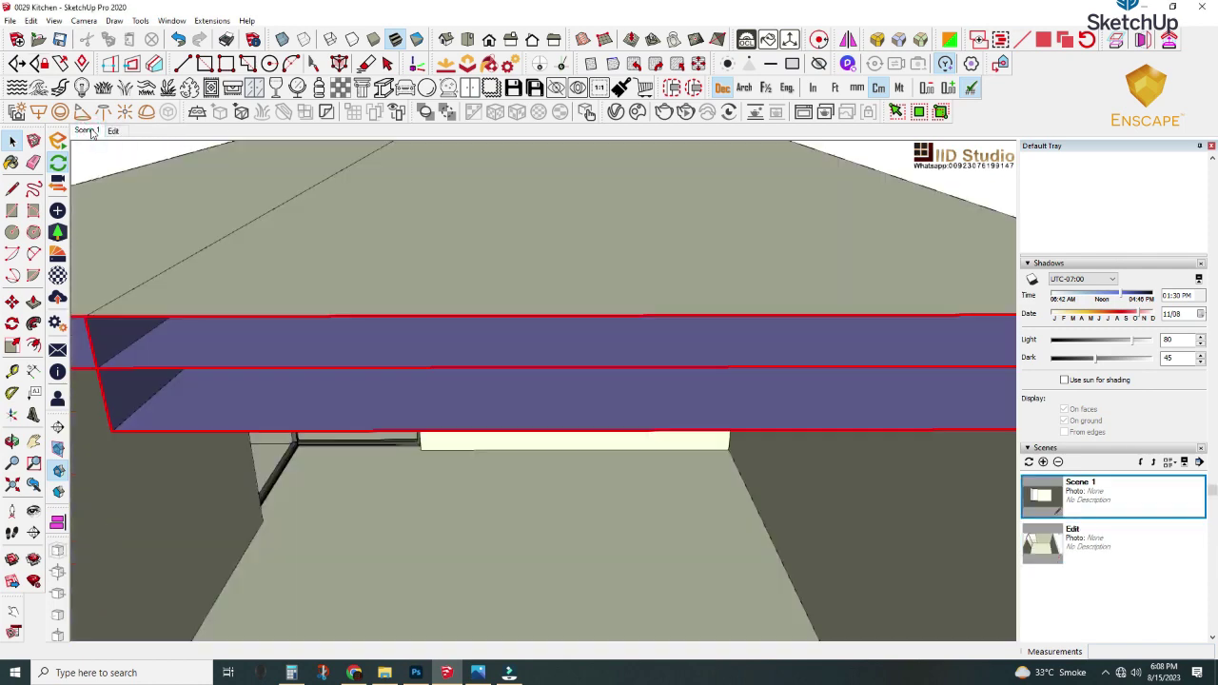
From the Edit scene, paint the floor with a dark red Colors swatch
click(115, 131)
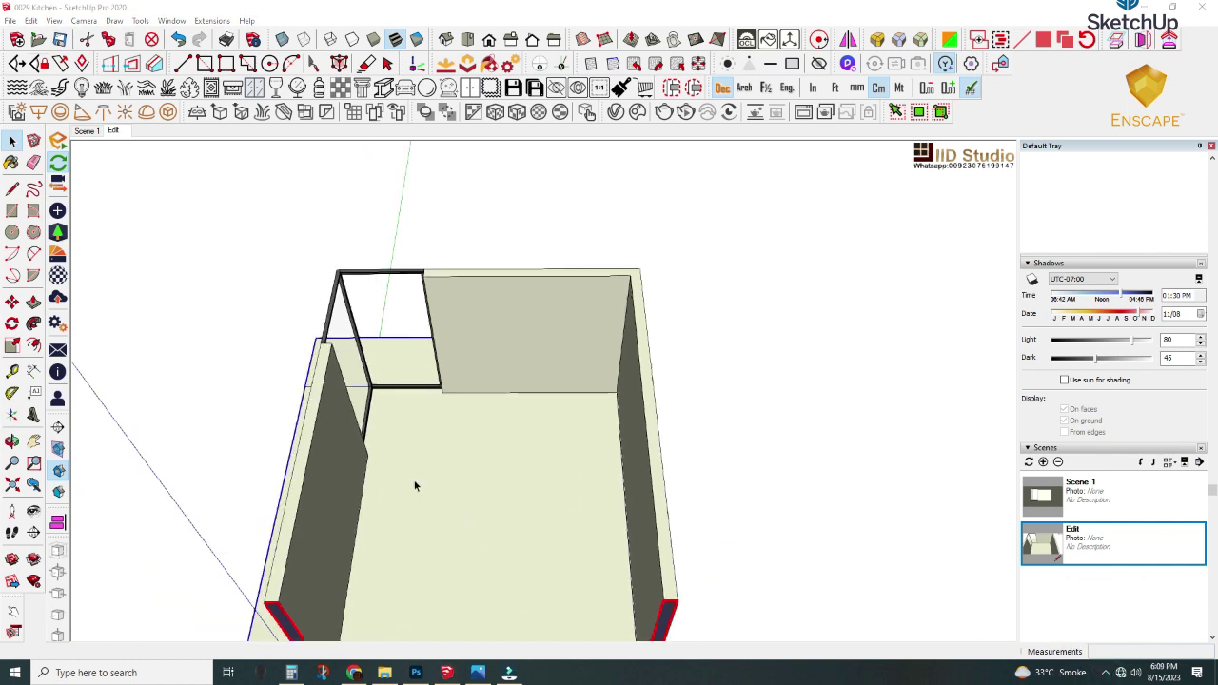
scroll(457, 533, up, 3)
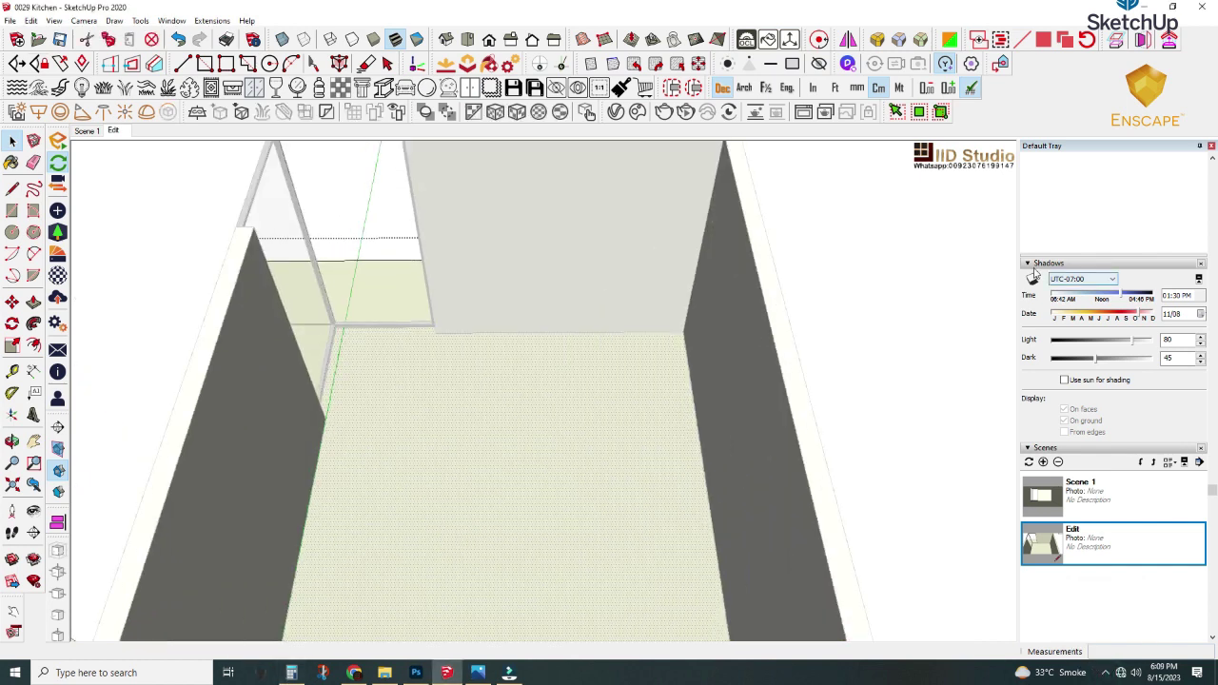
click(1033, 263)
click(1033, 263)
click(1085, 239)
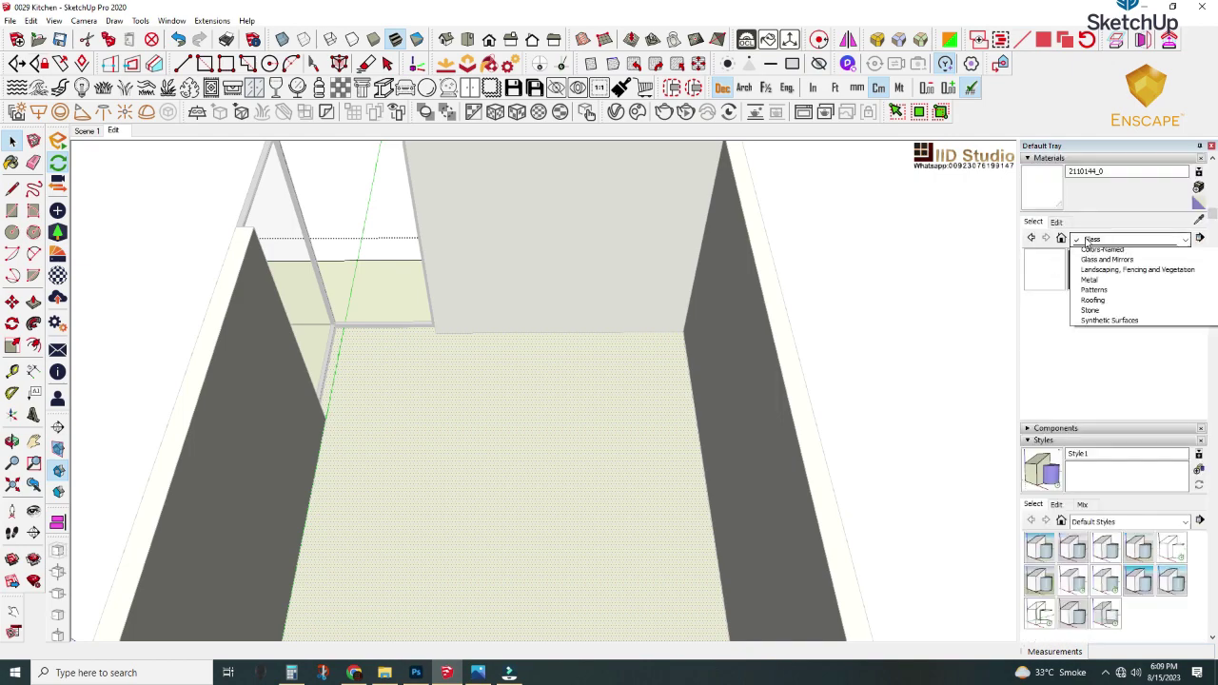
click(1094, 250)
click(1085, 321)
click(524, 426)
Texture the floor with 1133_100x50 good Pix from Dek flooring > 50x100 at 100 cm width
click(1056, 220)
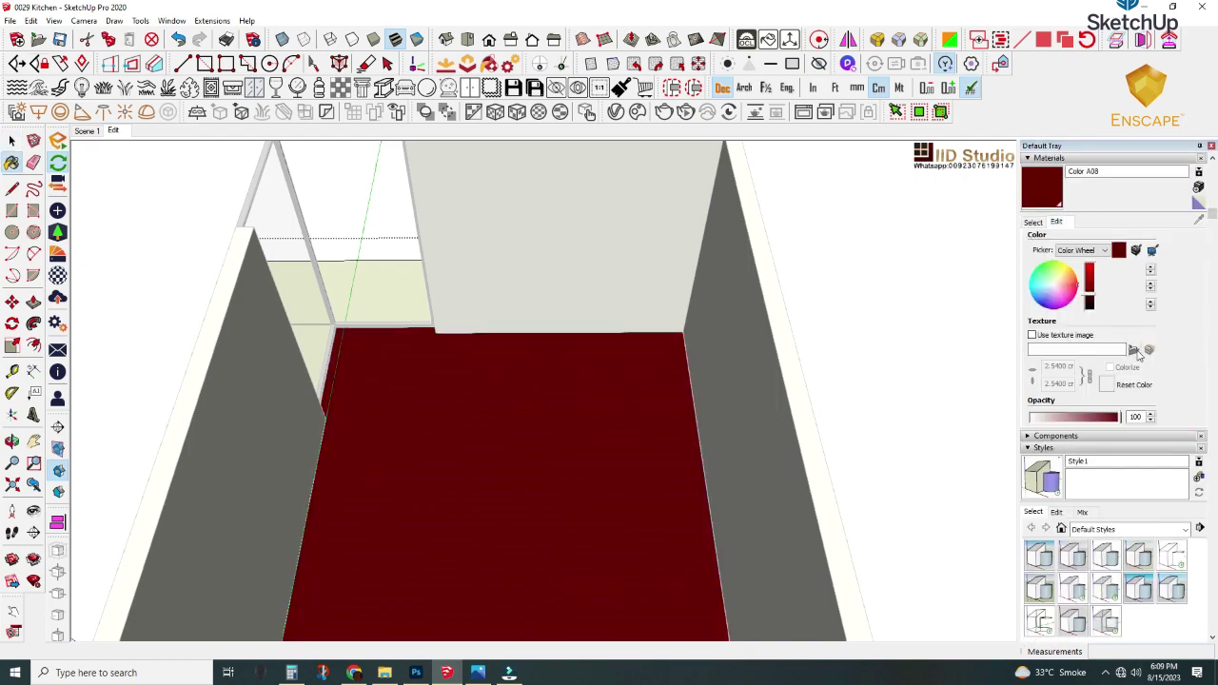
click(1133, 350)
click(209, 43)
double_click(523, 204)
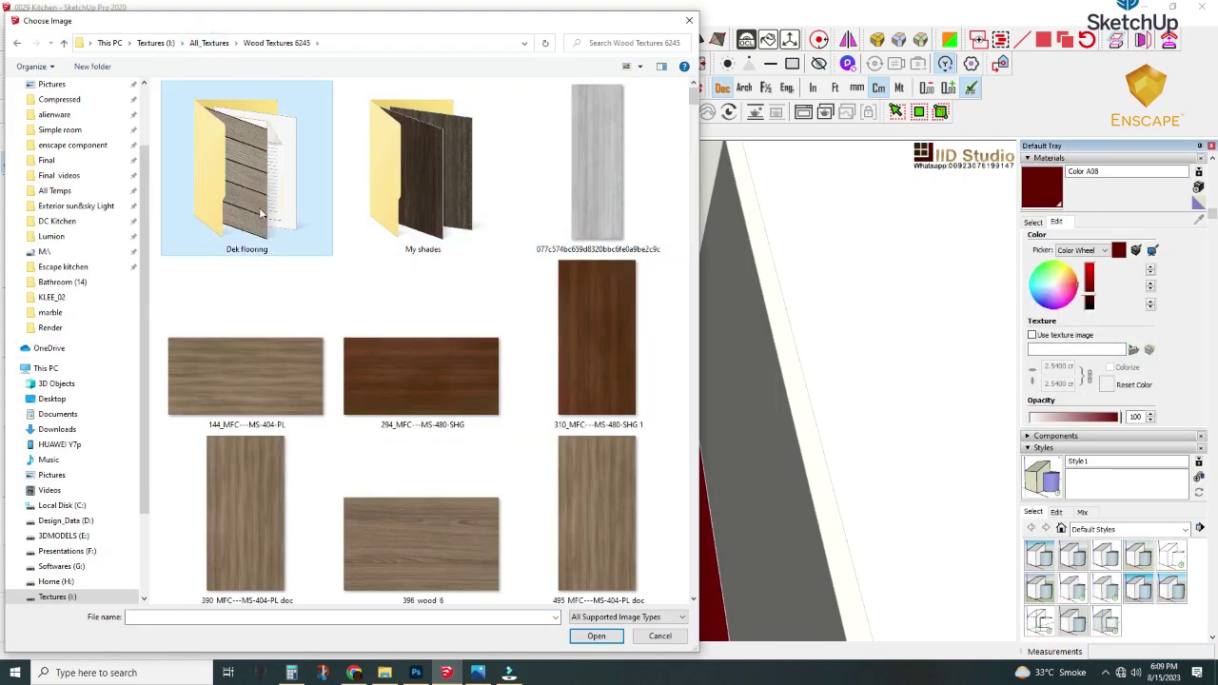
double_click(259, 213)
double_click(260, 119)
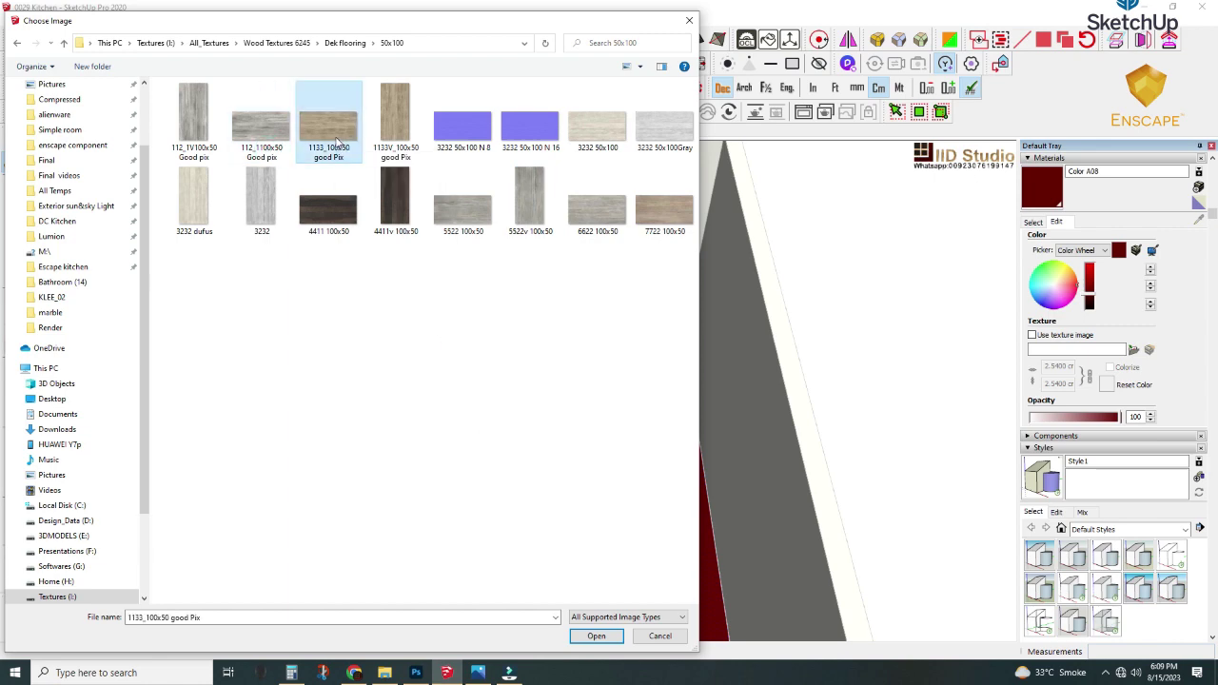
double_click(335, 141)
scroll(1043, 426, down, 1)
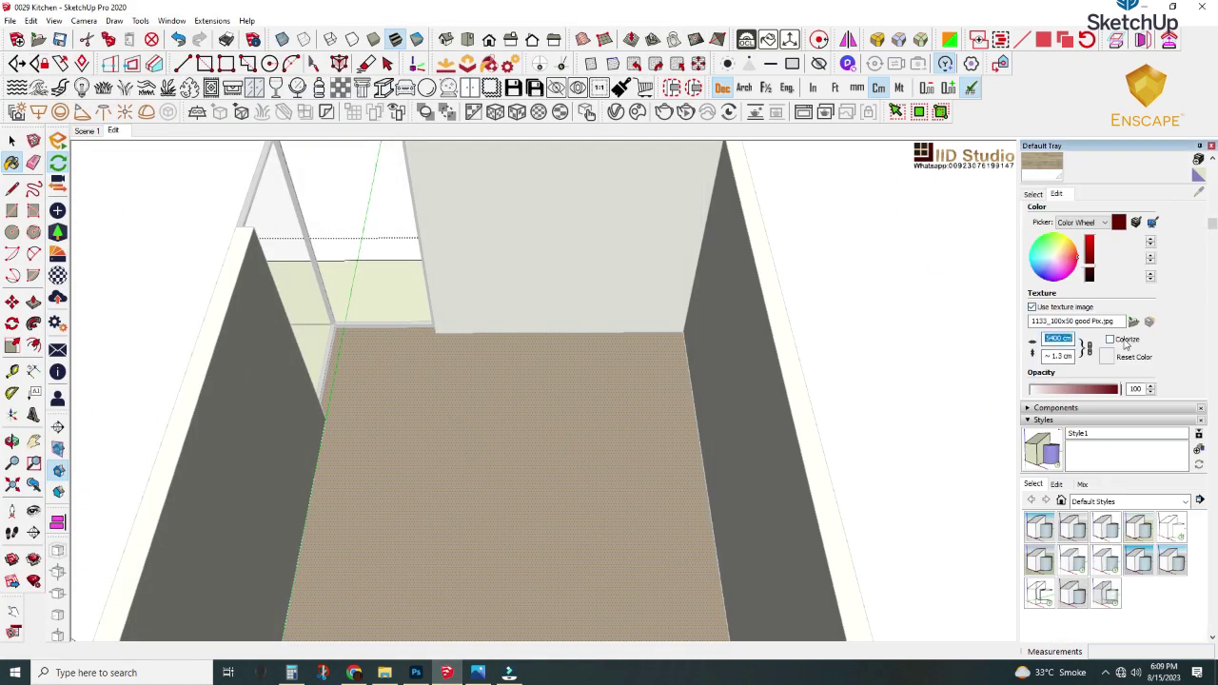
key(Return)
Swap the floor texture to 1133V_100x50 good Pix with a 100 cm height
mouse_move(612, 454)
middle_down()
mouse_move(535, 484)
mouse_move(389, 484)
middle_up()
scroll(478, 482, down, 3)
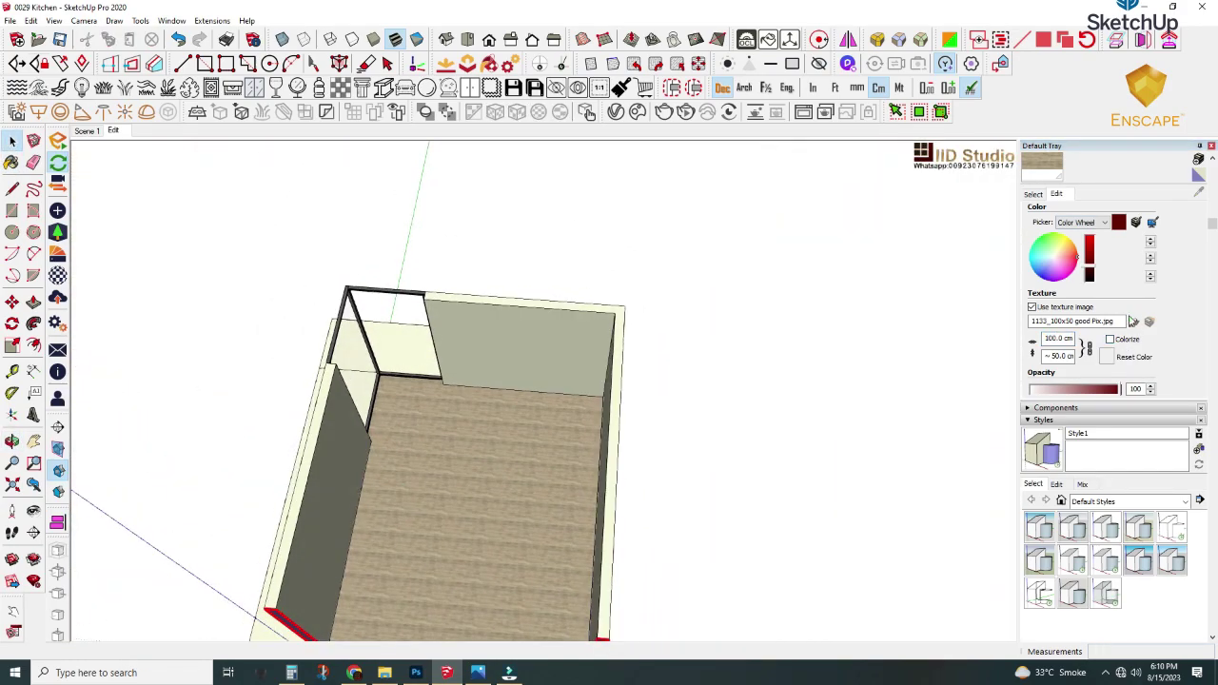
click(1133, 322)
double_click(398, 127)
scroll(463, 454, up, 5)
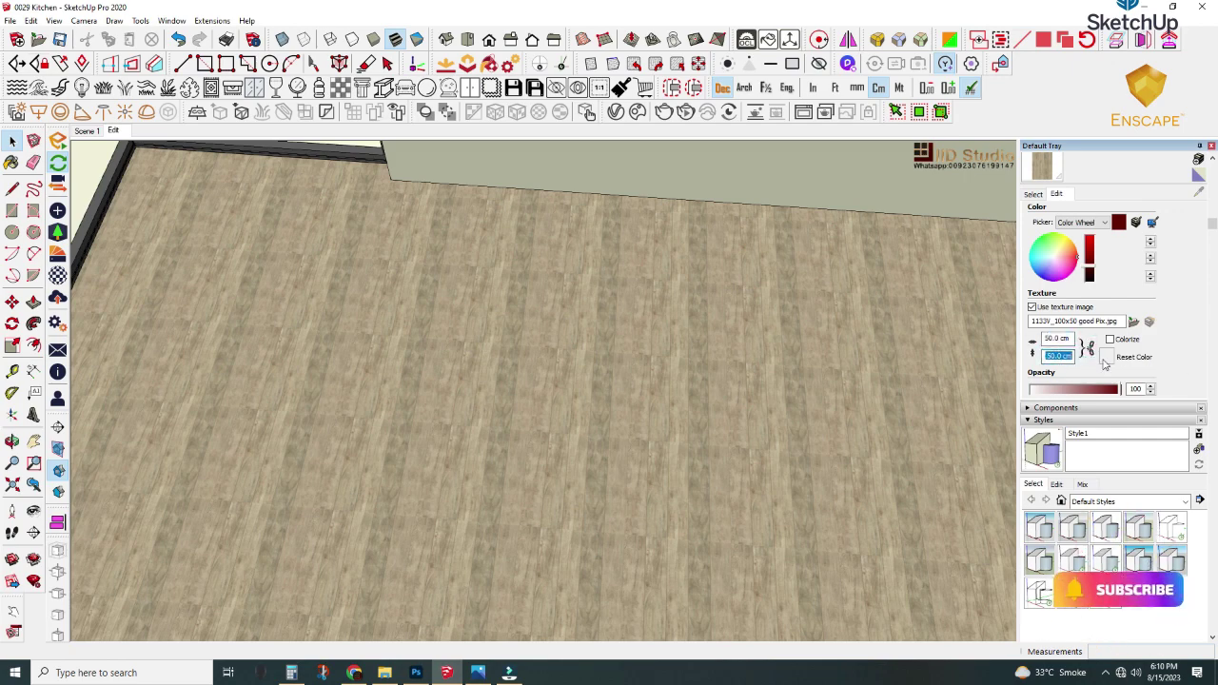
text(100)
key(Return)
middle_drag(818, 369, 481, 324)
Apply a bright deck texture from Italian Ceramic Tiles > Decks, enlarged to 200 cm
click(1133, 321)
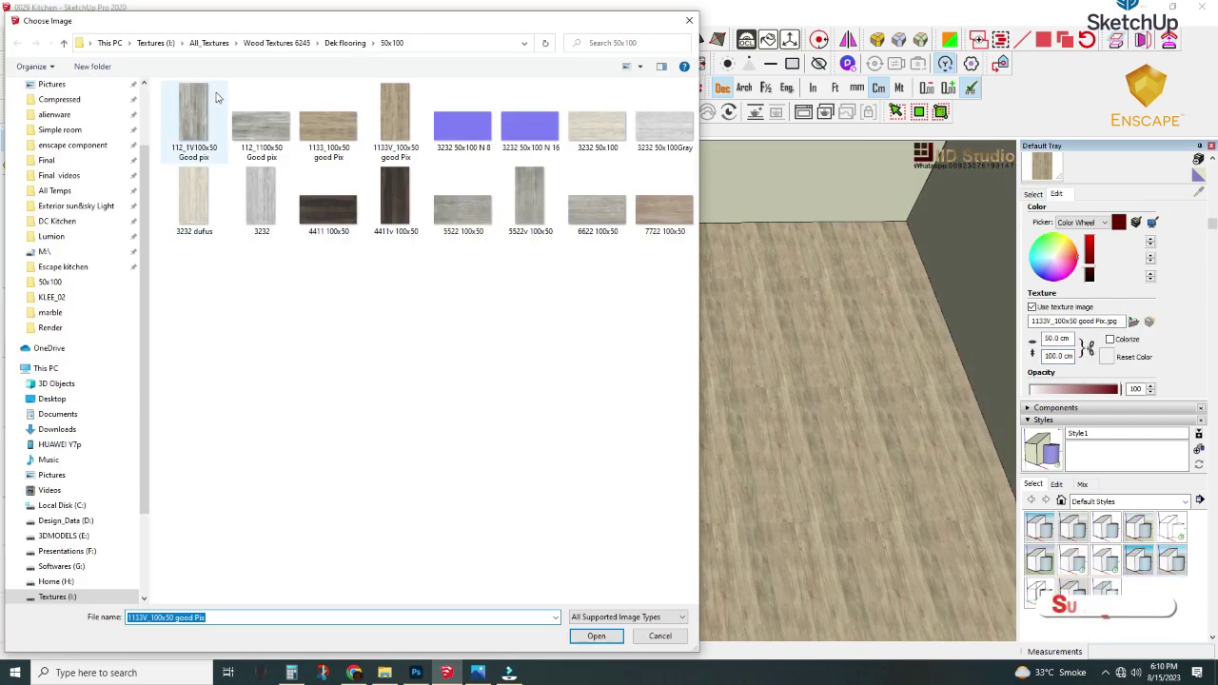
click(208, 43)
click(155, 42)
double_click(233, 320)
double_click(396, 296)
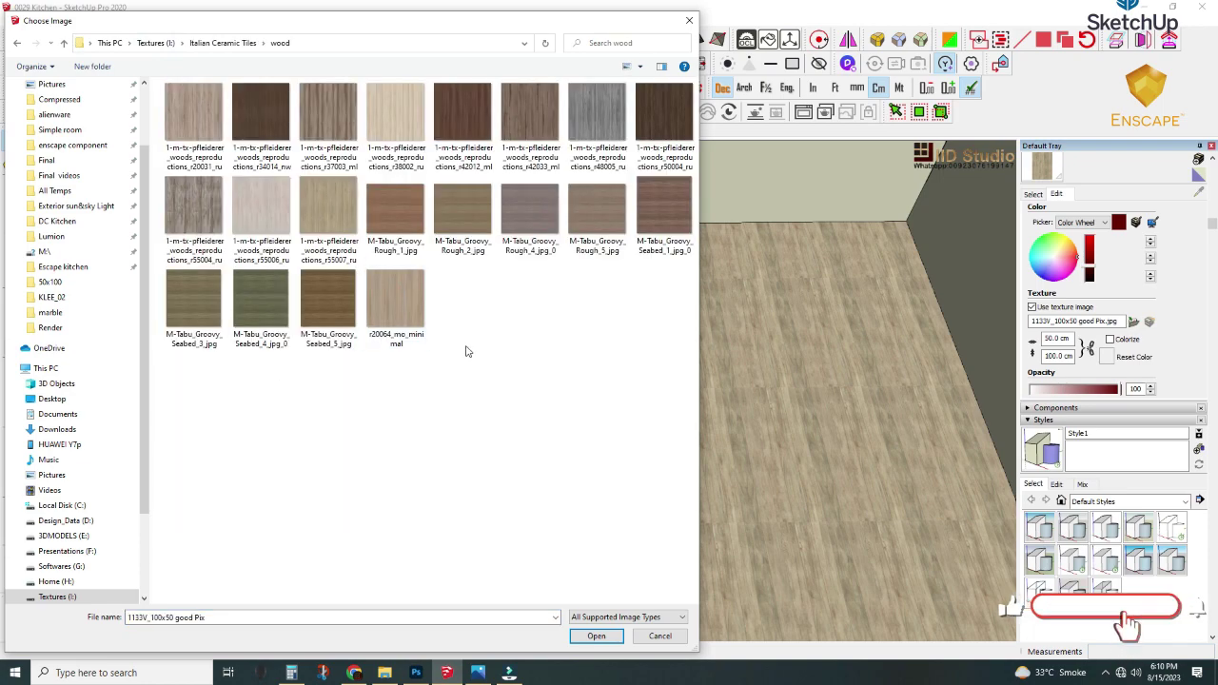
click(64, 44)
double_click(260, 124)
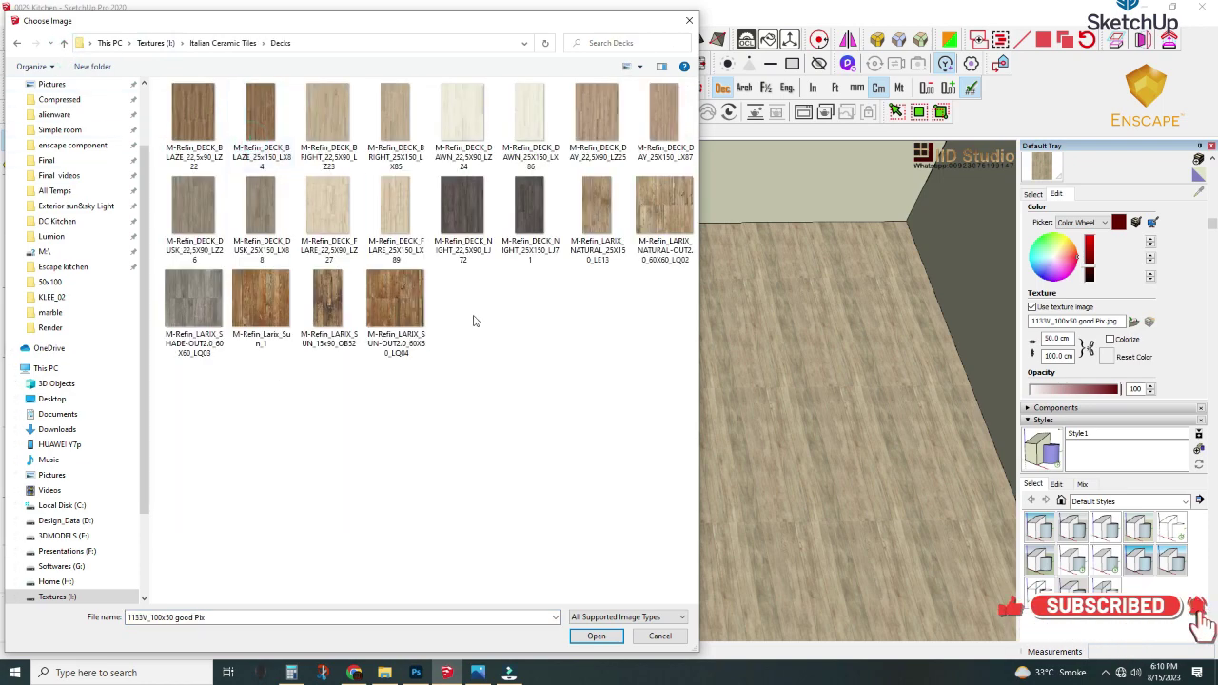
double_click(328, 133)
mouse_move(328, 138)
middle_down()
mouse_move(418, 405)
mouse_move(536, 425)
mouse_move(983, 364)
middle_up()
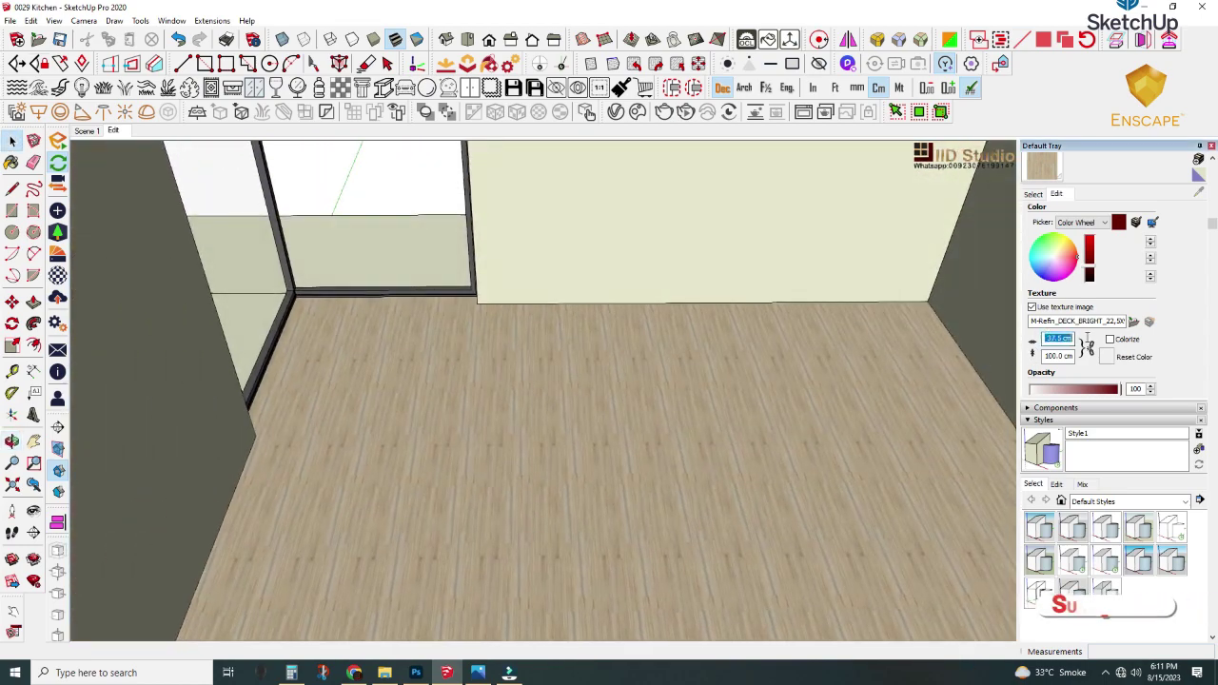
text(200)
key(Return)
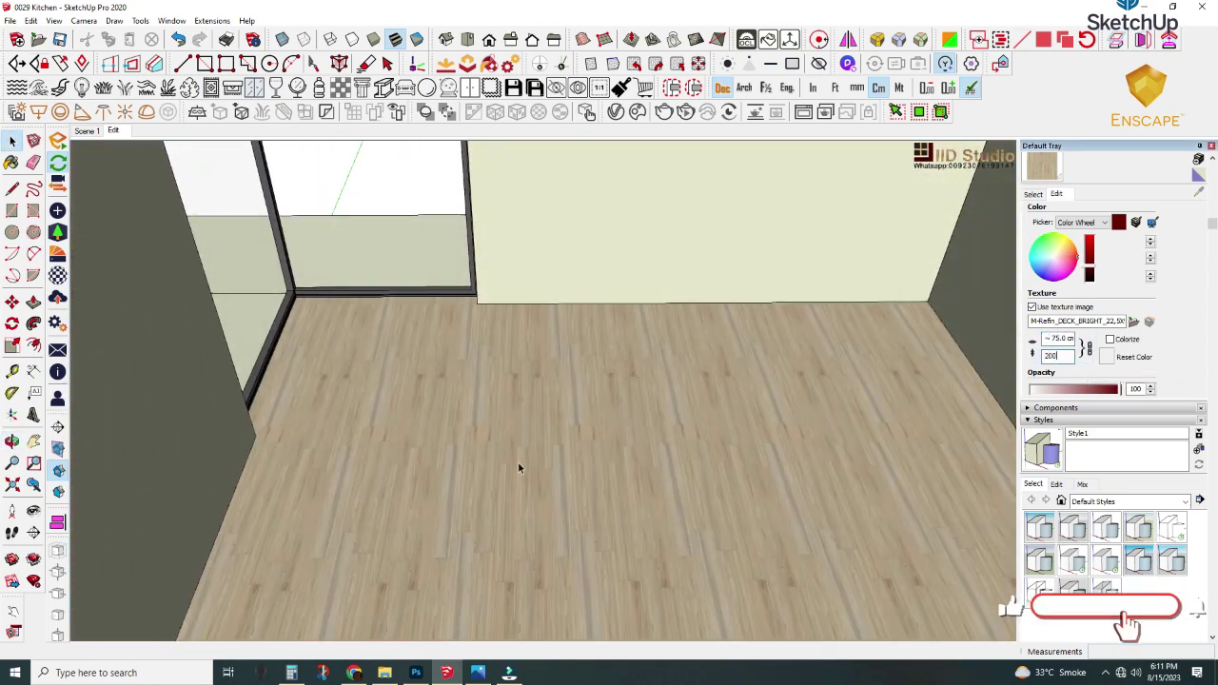
mouse_move(519, 465)
middle_down()
mouse_move(337, 429)
mouse_move(573, 344)
mouse_move(535, 402)
mouse_move(609, 381)
middle_up()
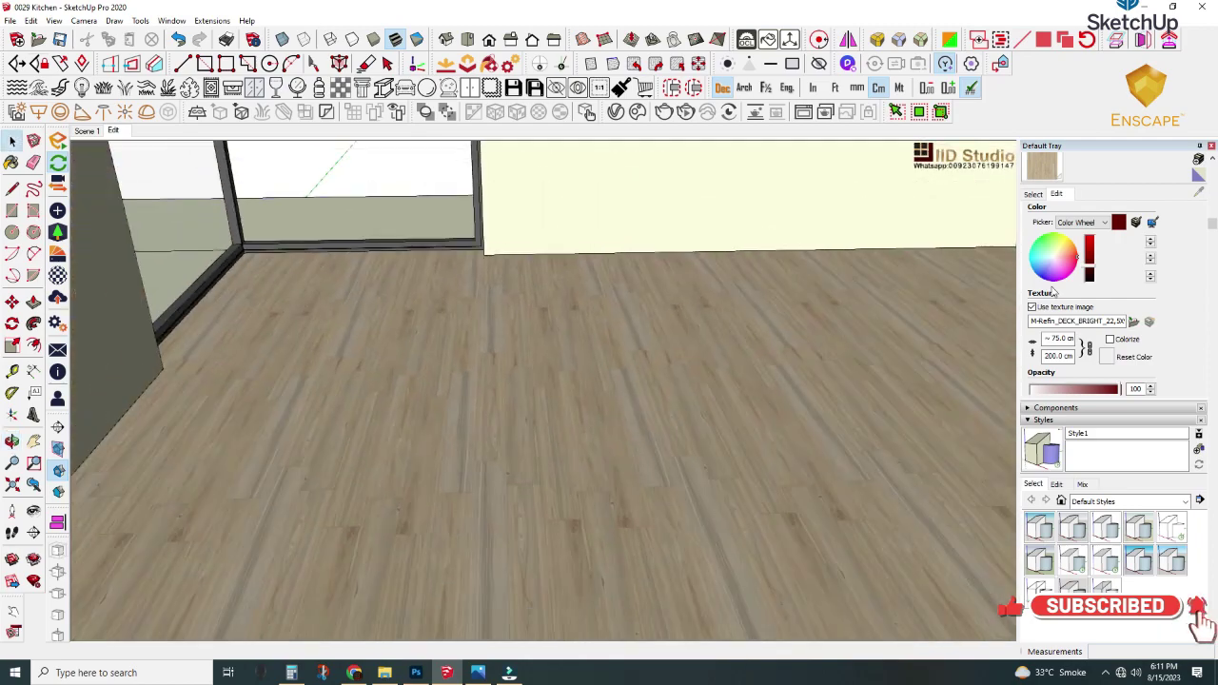
Try a narrower bright deck texture, then LARIX natural wood at 1060 width
click(1133, 321)
double_click(398, 140)
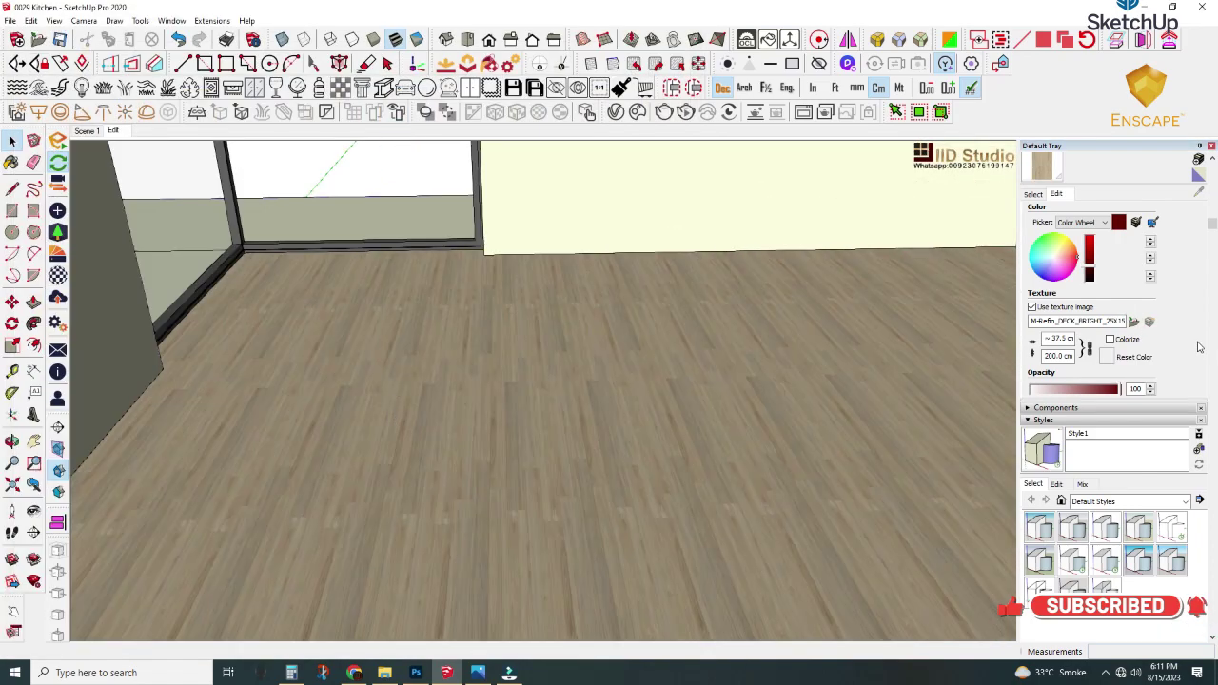
click(1133, 322)
double_click(598, 231)
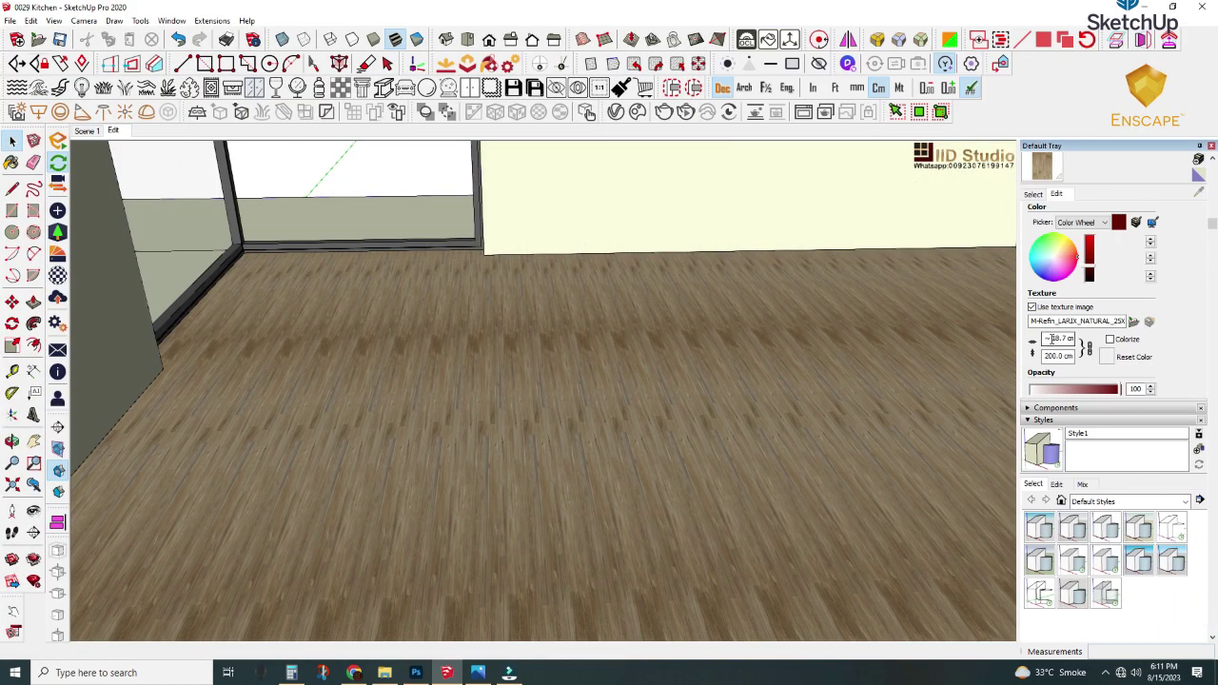
text(10)
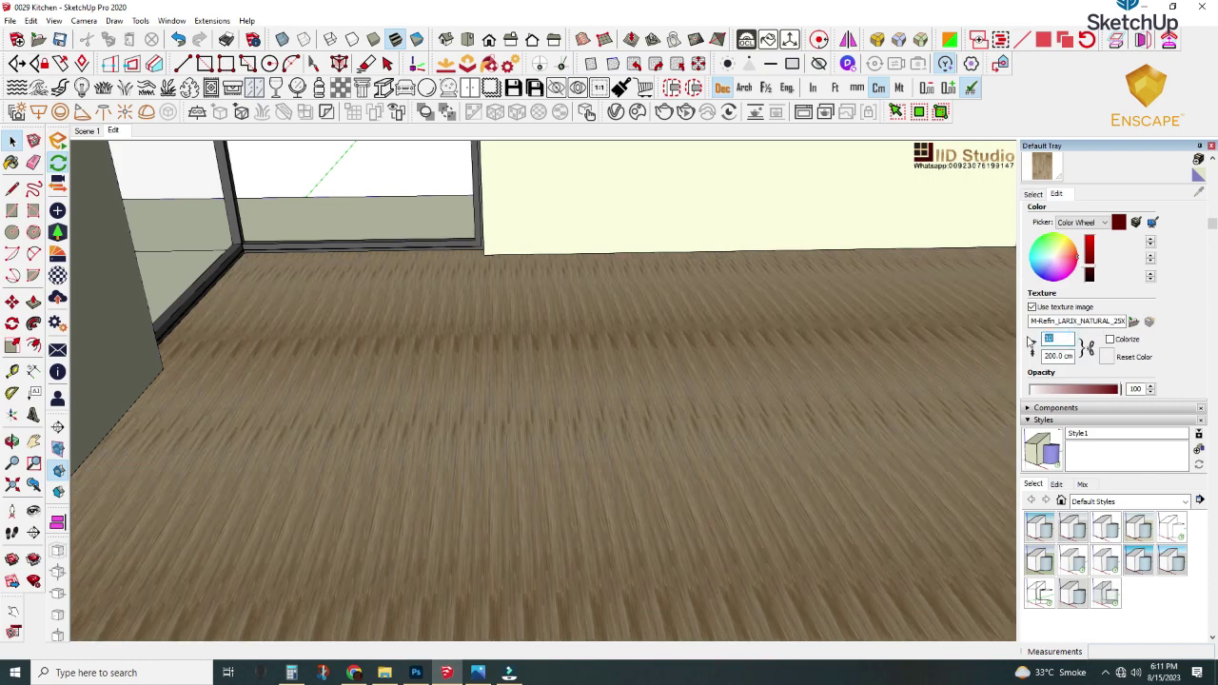
text(60)
key(Return)
scroll(567, 402, up, 3)
Apply the grey DECK_DUSK plank texture to the floor at 80 cm width
click(1132, 321)
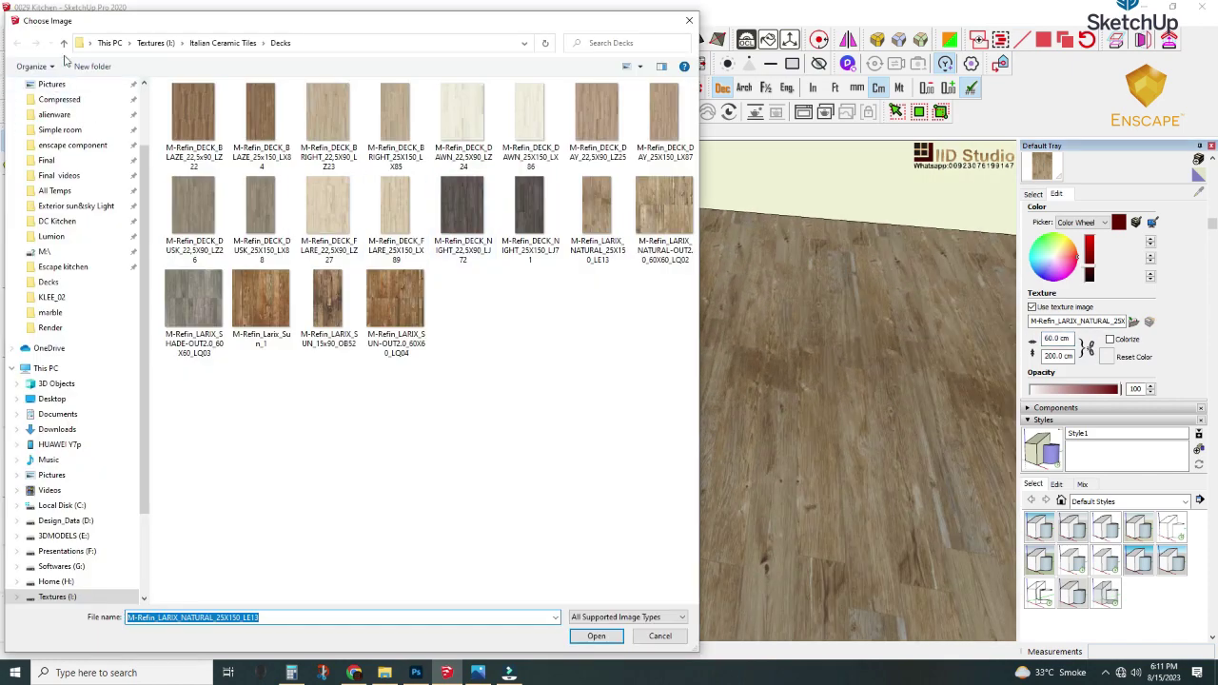
double_click(194, 219)
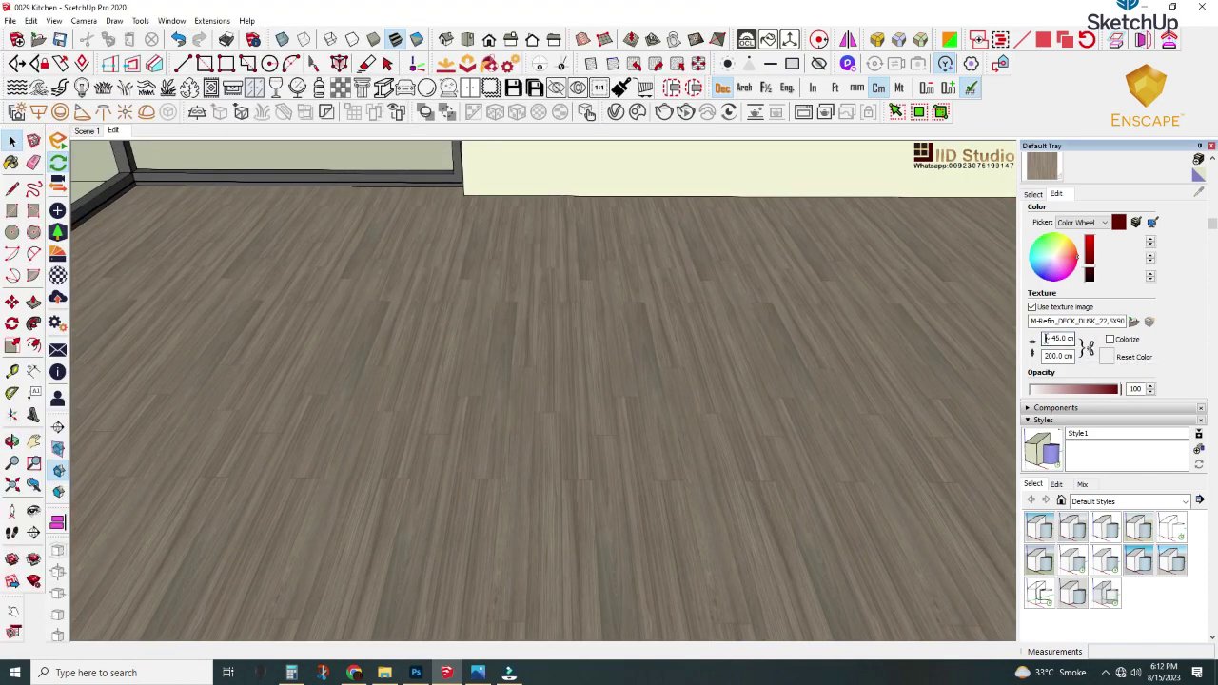
text(80)
key(Return)
middle_drag(653, 430, 639, 283)
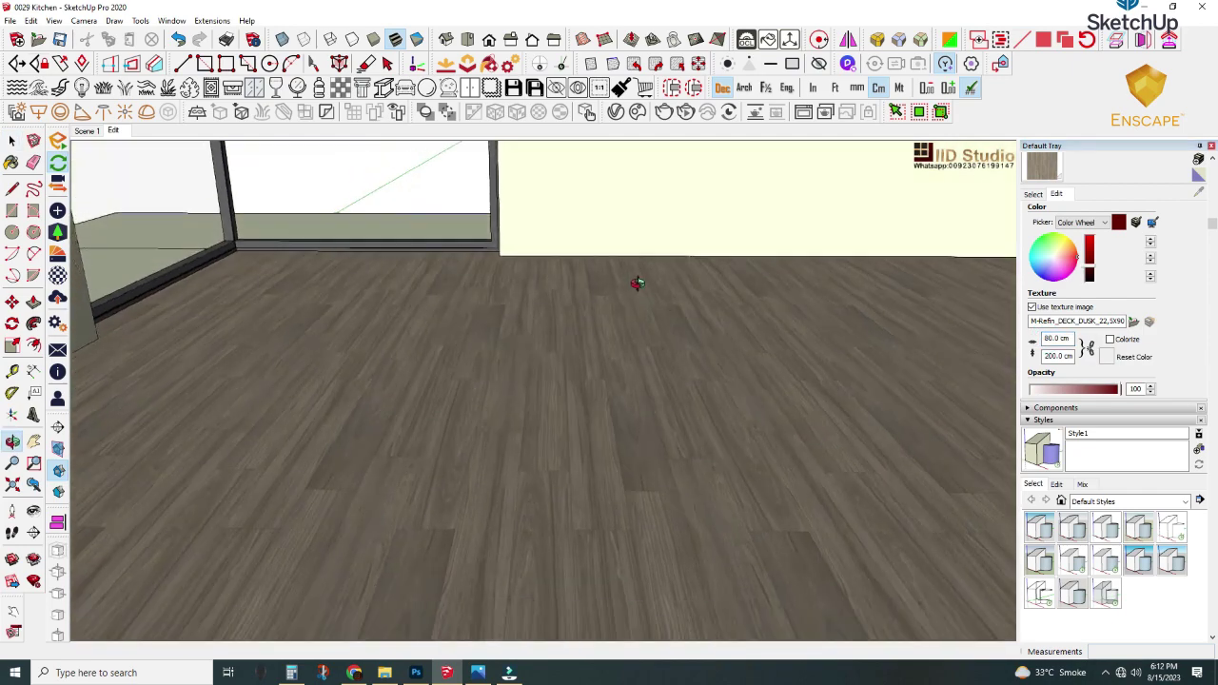
mouse_move(606, 372)
middle_down()
mouse_move(524, 427)
mouse_move(525, 400)
mouse_move(596, 448)
middle_up()
click(1132, 322)
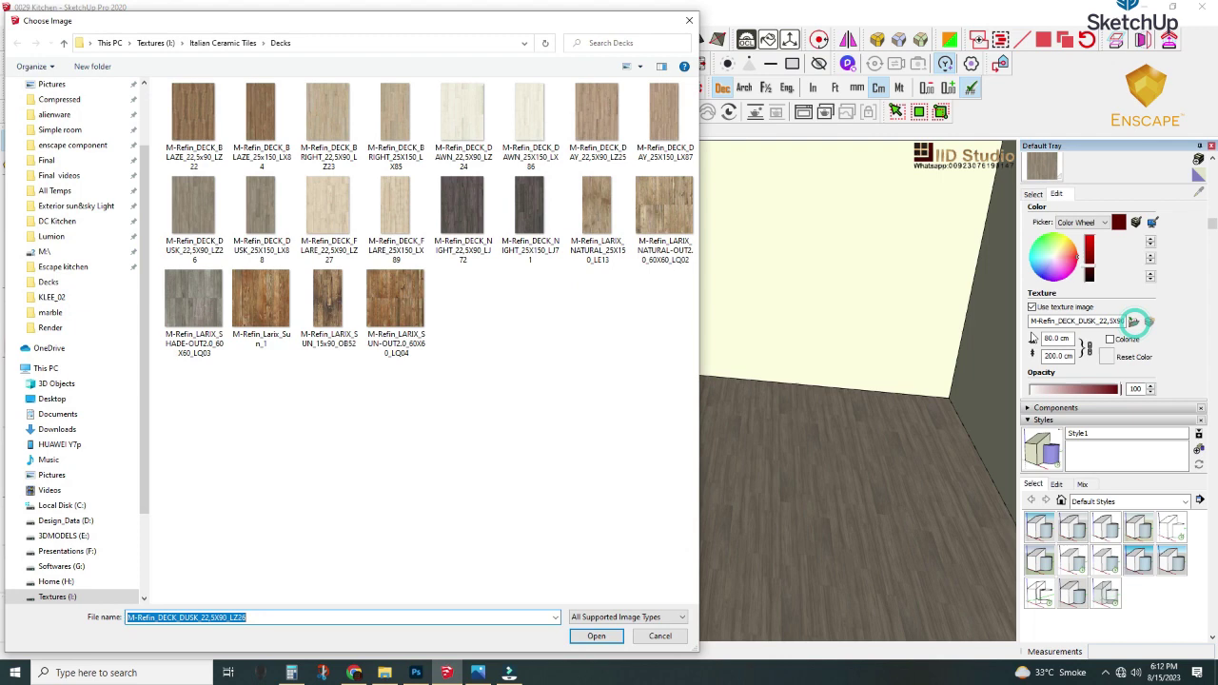
Browse to Textures > All_Textures > Wood Textures 6245 > Dek flooring and preview texture 03
click(66, 44)
click(57, 596)
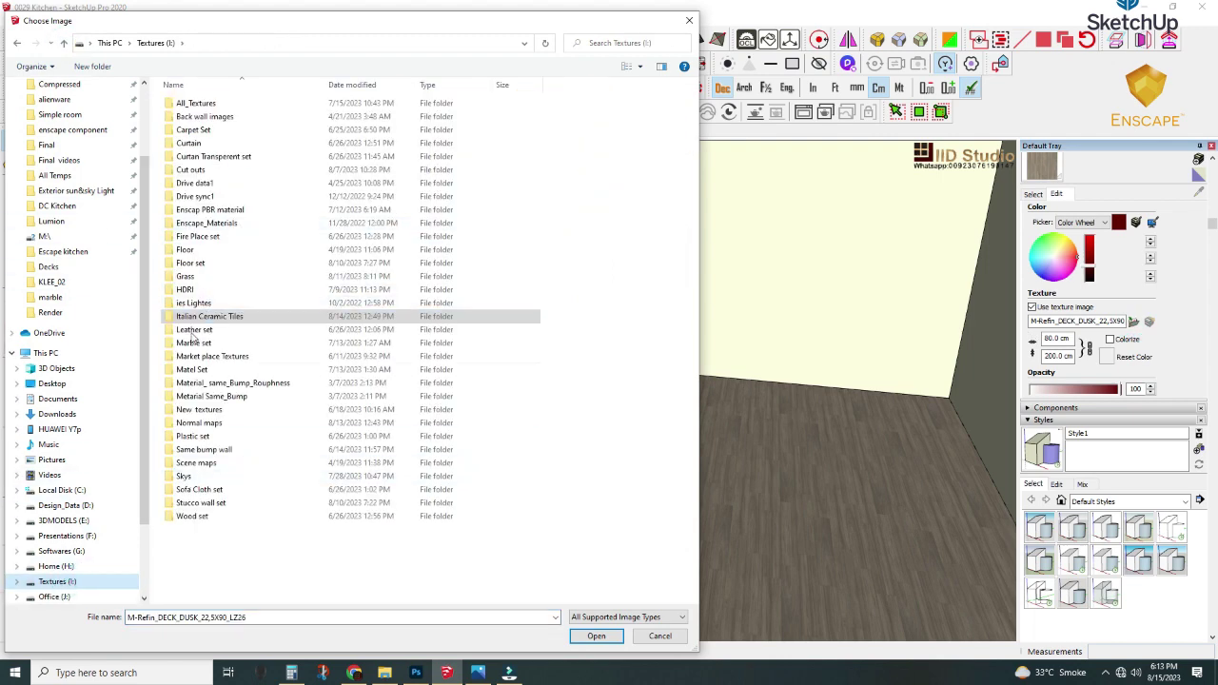
double_click(214, 105)
double_click(519, 218)
double_click(245, 152)
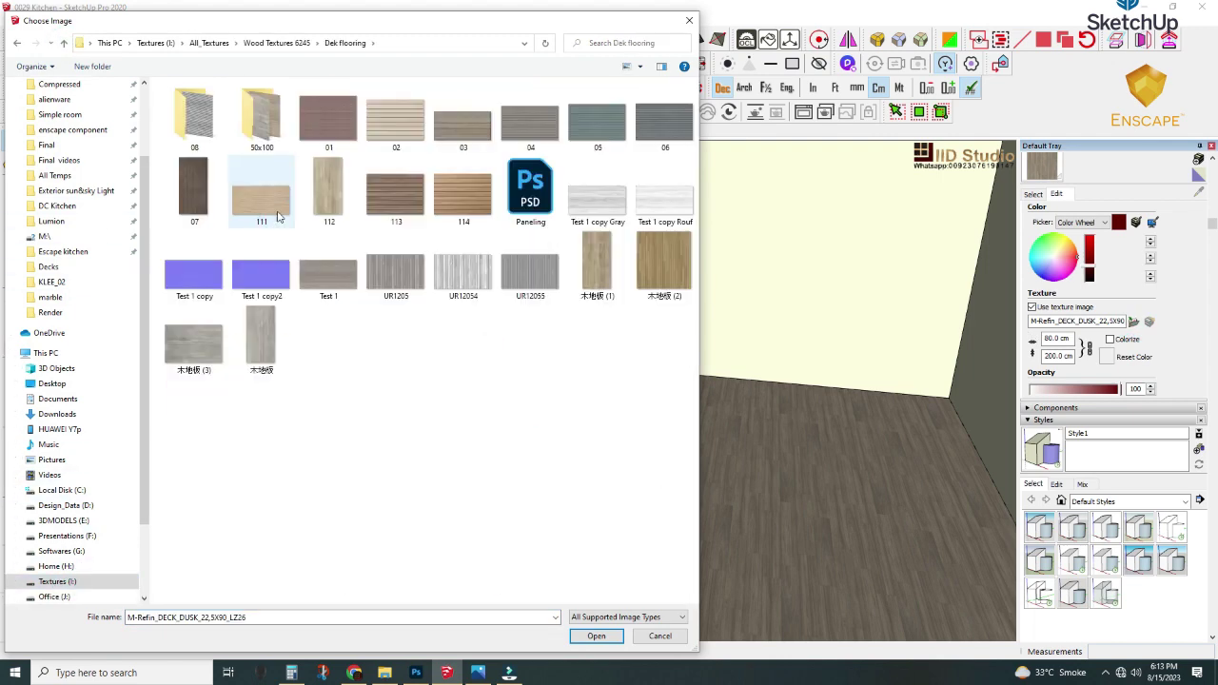
click(449, 134)
right_click(449, 135)
click(476, 167)
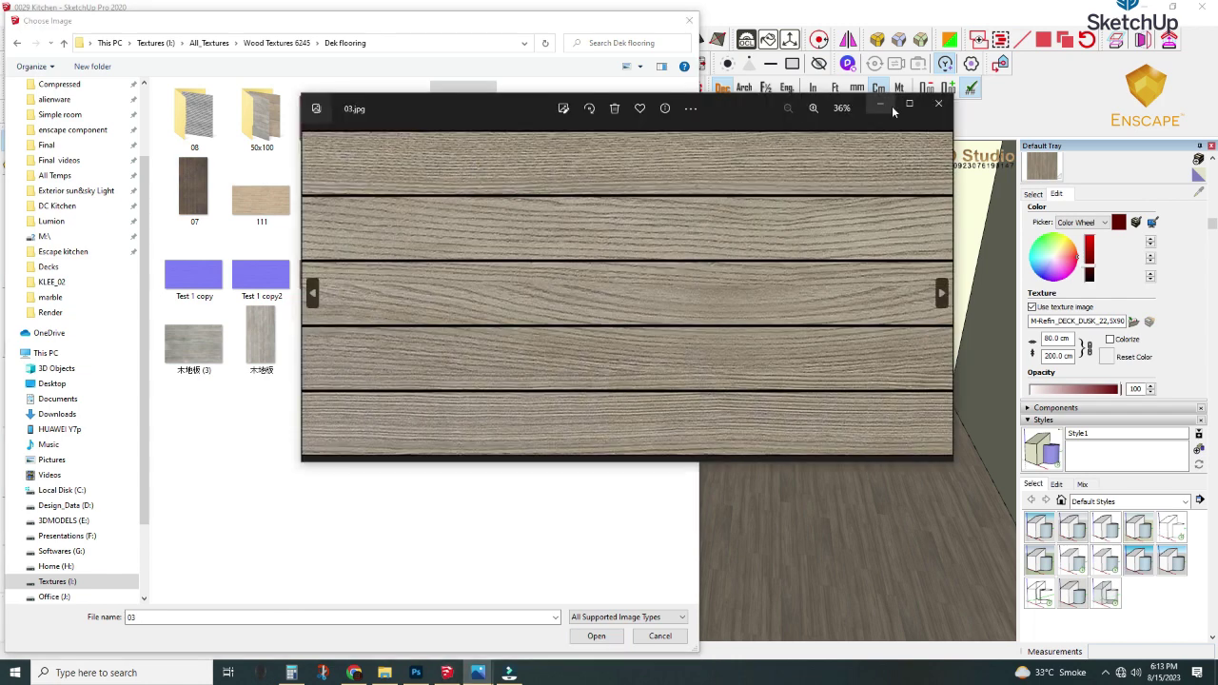
click(947, 95)
Preview the Test 1 image and apply it as the floor texture
double_click(260, 119)
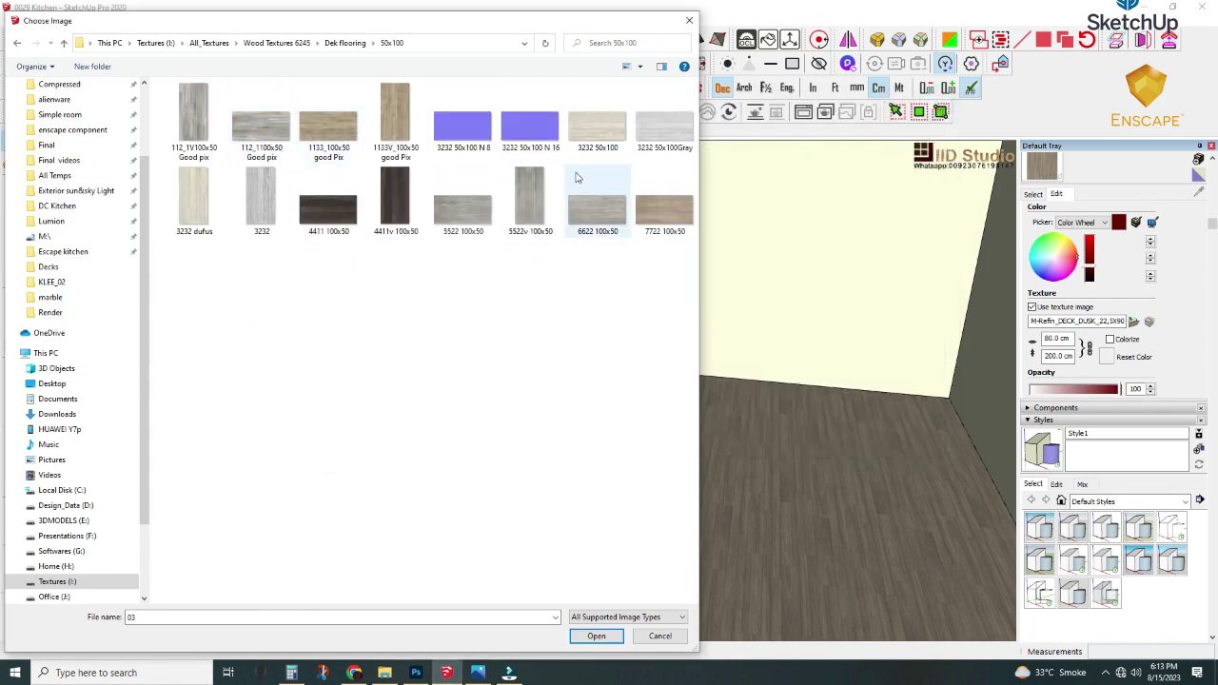
click(62, 44)
right_click(309, 247)
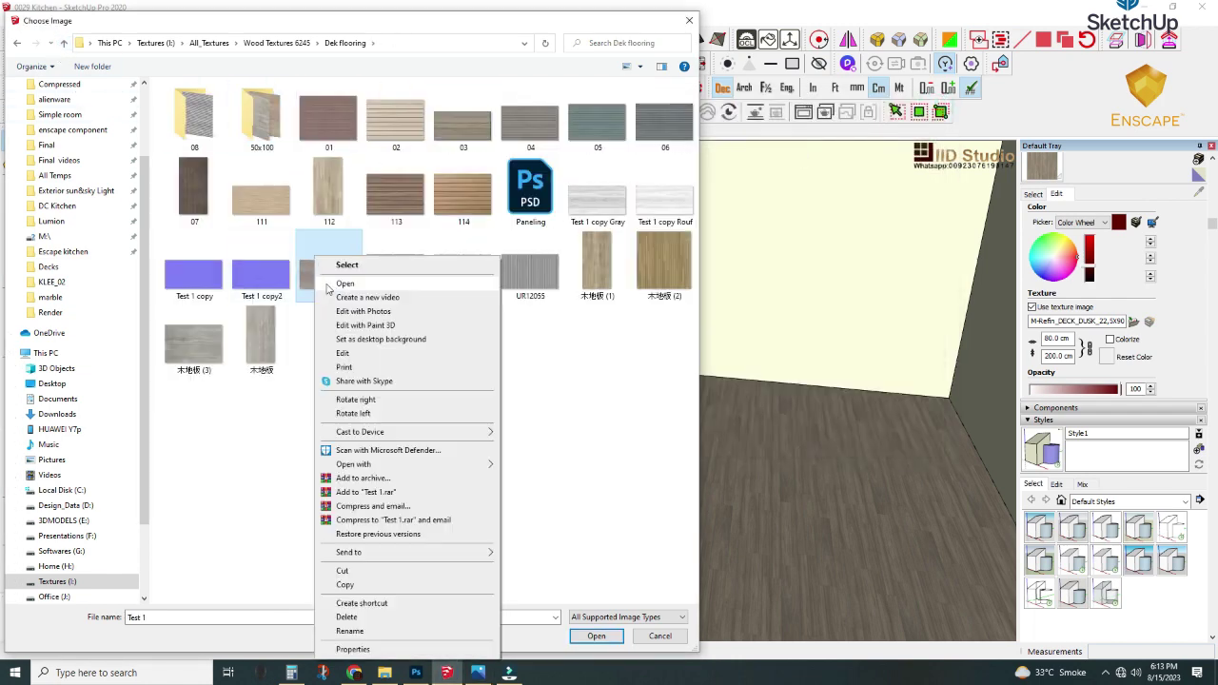
click(338, 280)
click(940, 108)
double_click(328, 272)
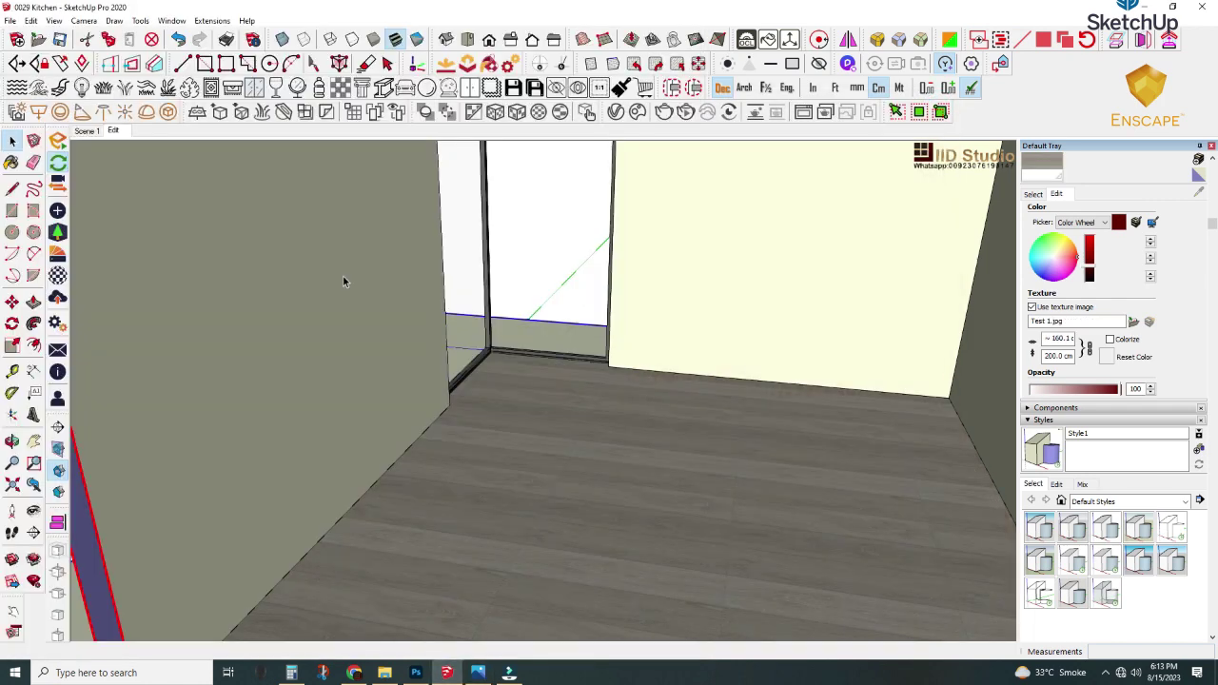
Open Test 1 in Photoshop from the image chooser
click(1132, 322)
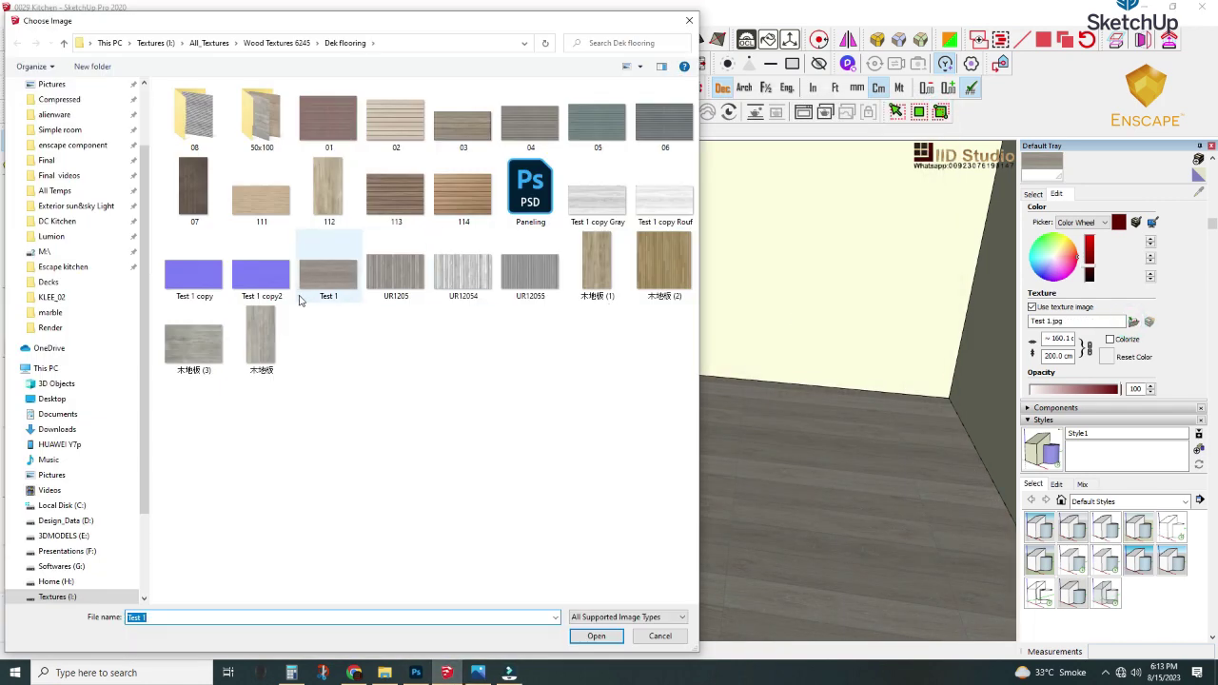
right_click(324, 284)
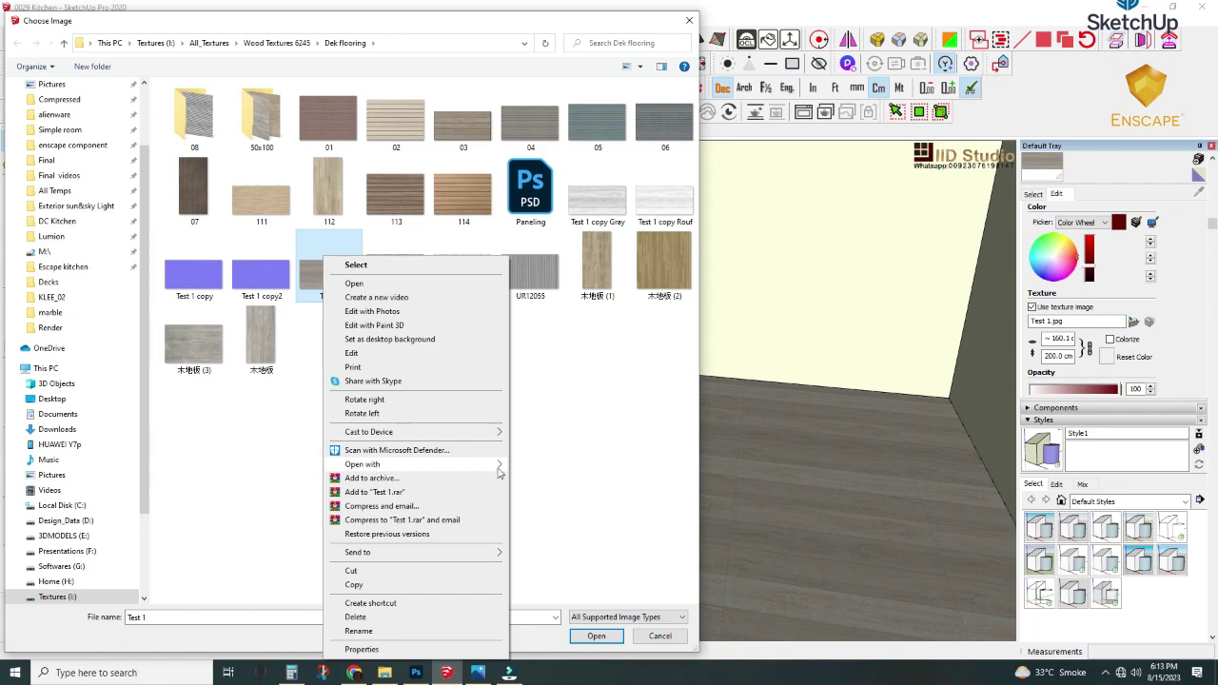
mouse_move(418, 464)
click(525, 495)
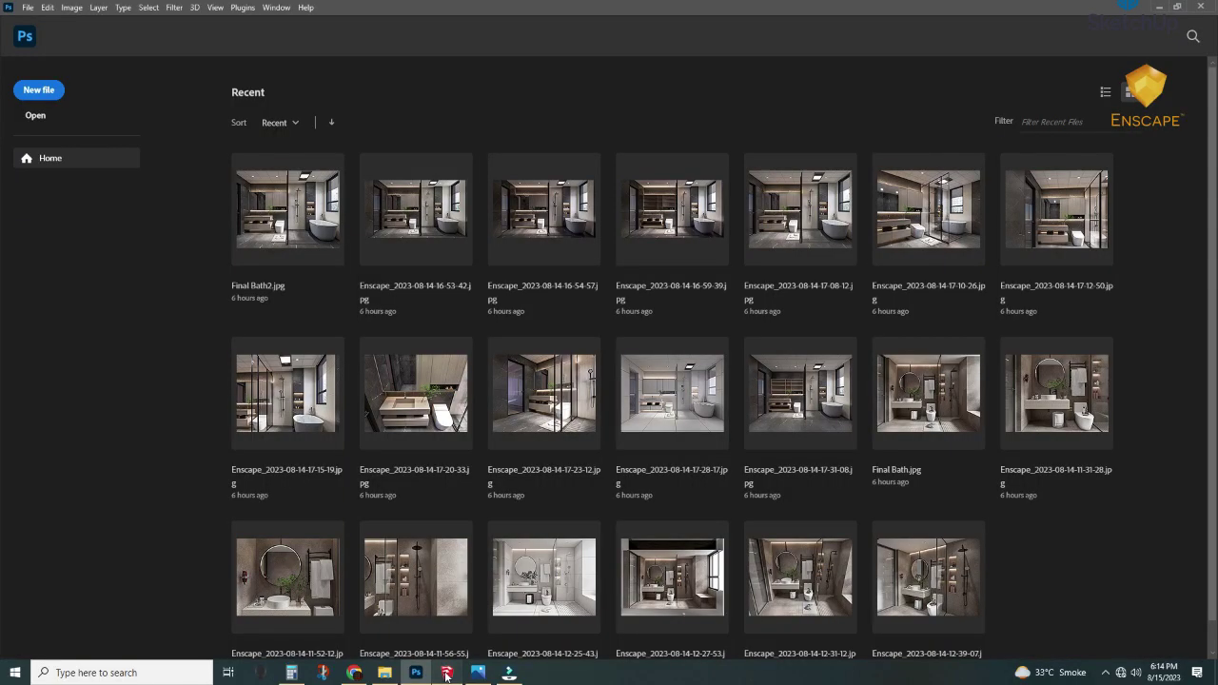
In Photoshop, rotate Test 1.jpg 90° so the planks run vertically
click(446, 672)
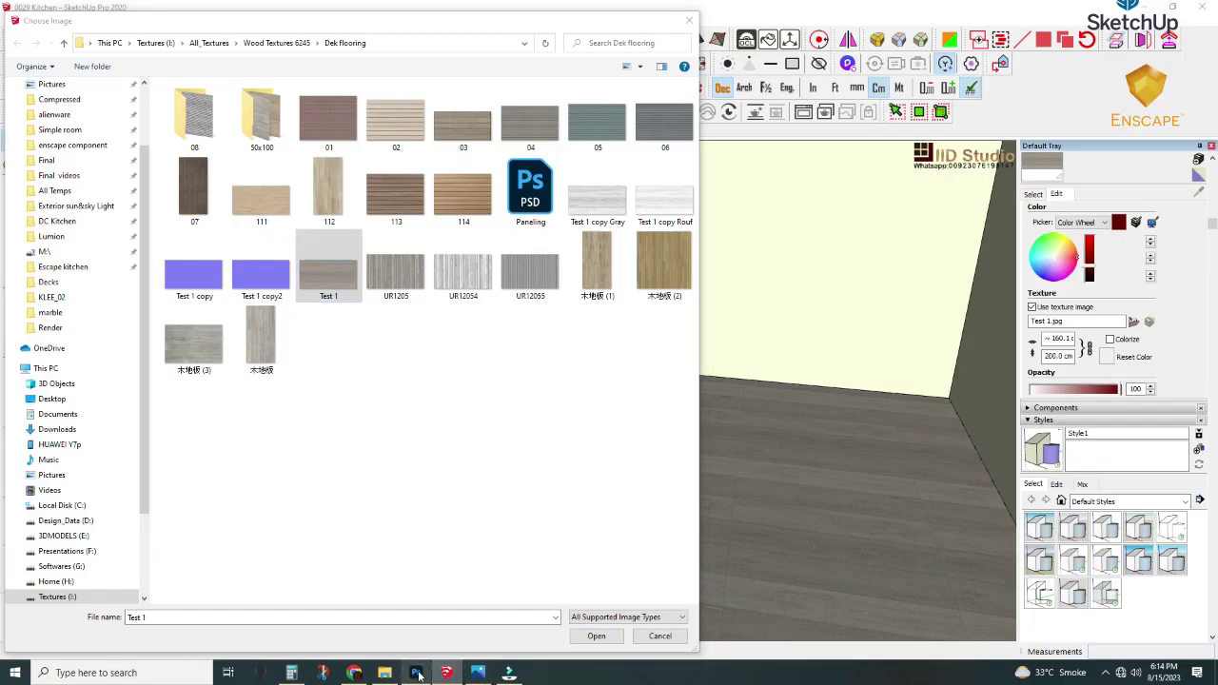
click(417, 673)
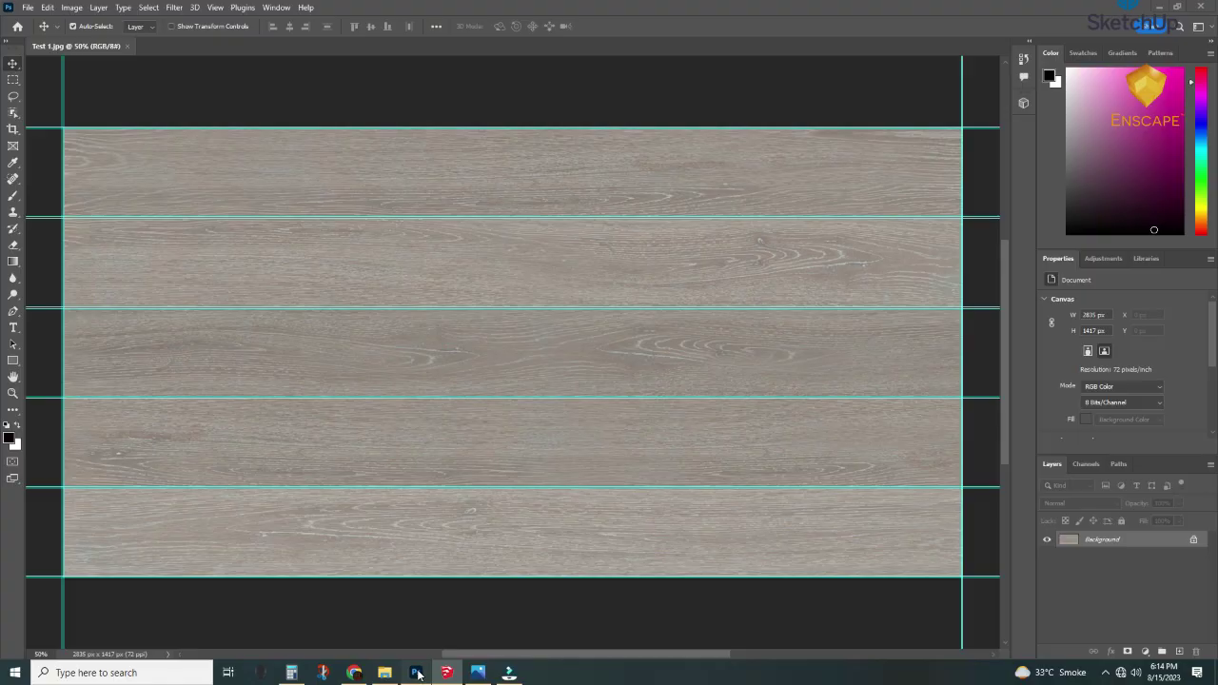
click(72, 7)
click(209, 140)
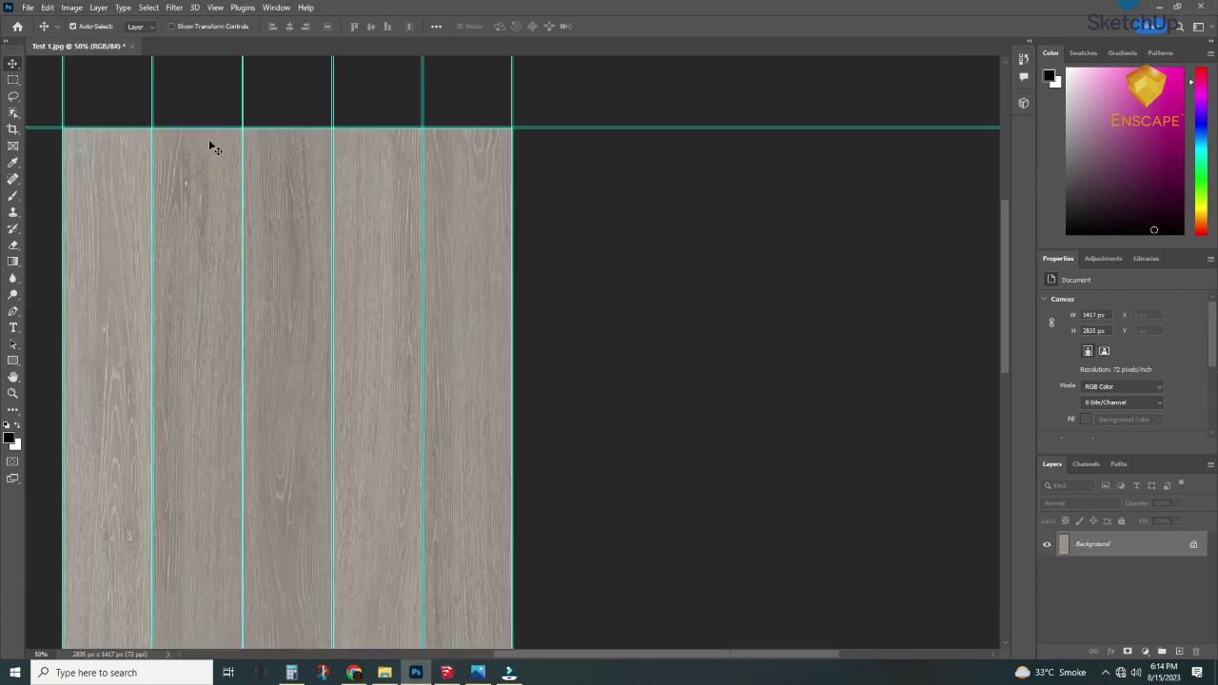
scroll(383, 250, down, 2)
Save the rotated image as JPEG Test 2 and apply it to the SketchUp floor
click(28, 8)
click(47, 161)
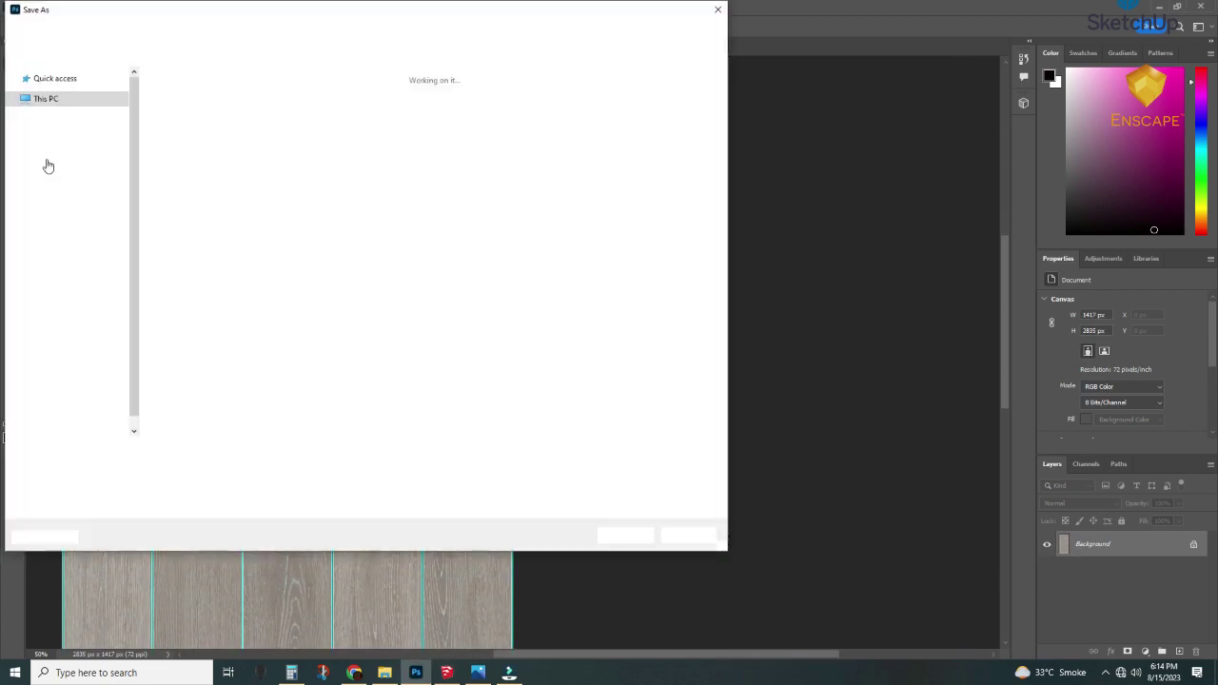
text(Test 2)
click(605, 532)
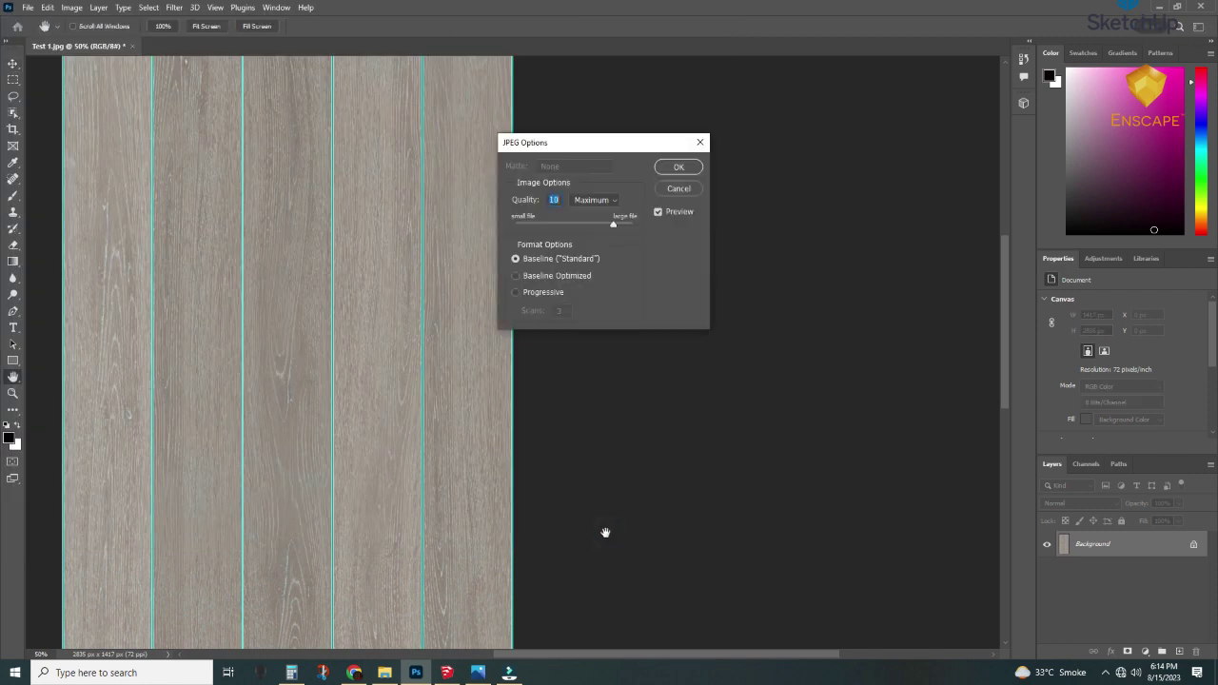
click(679, 167)
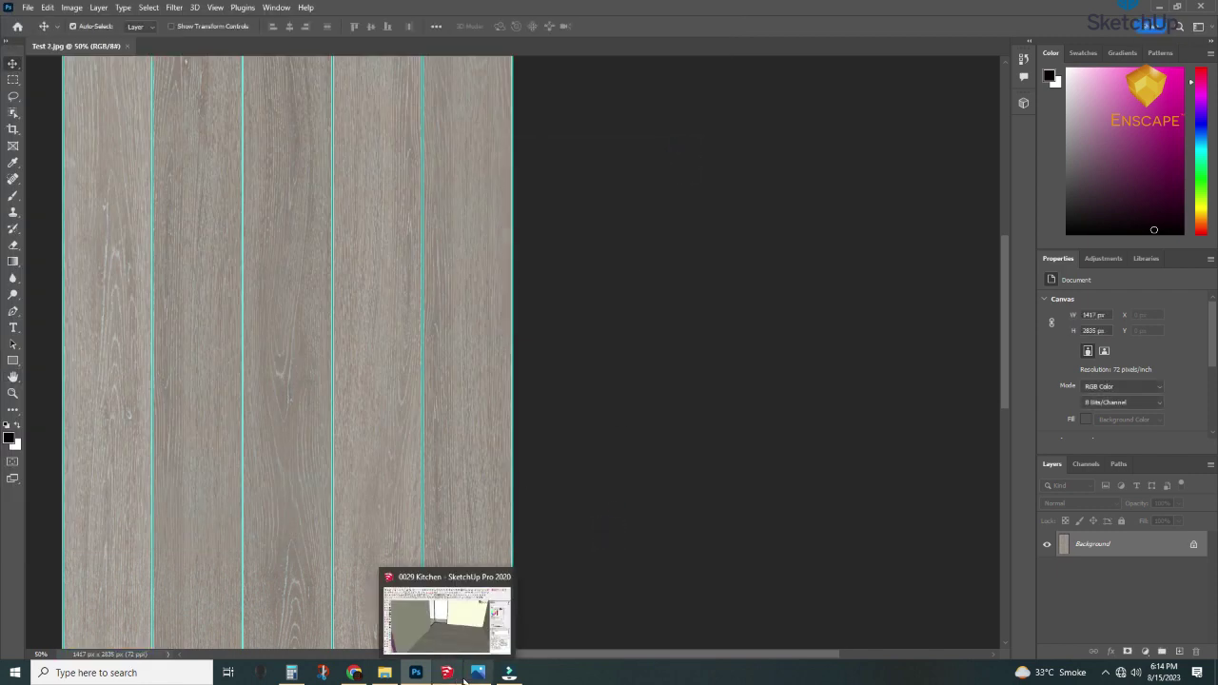
click(447, 673)
double_click(390, 276)
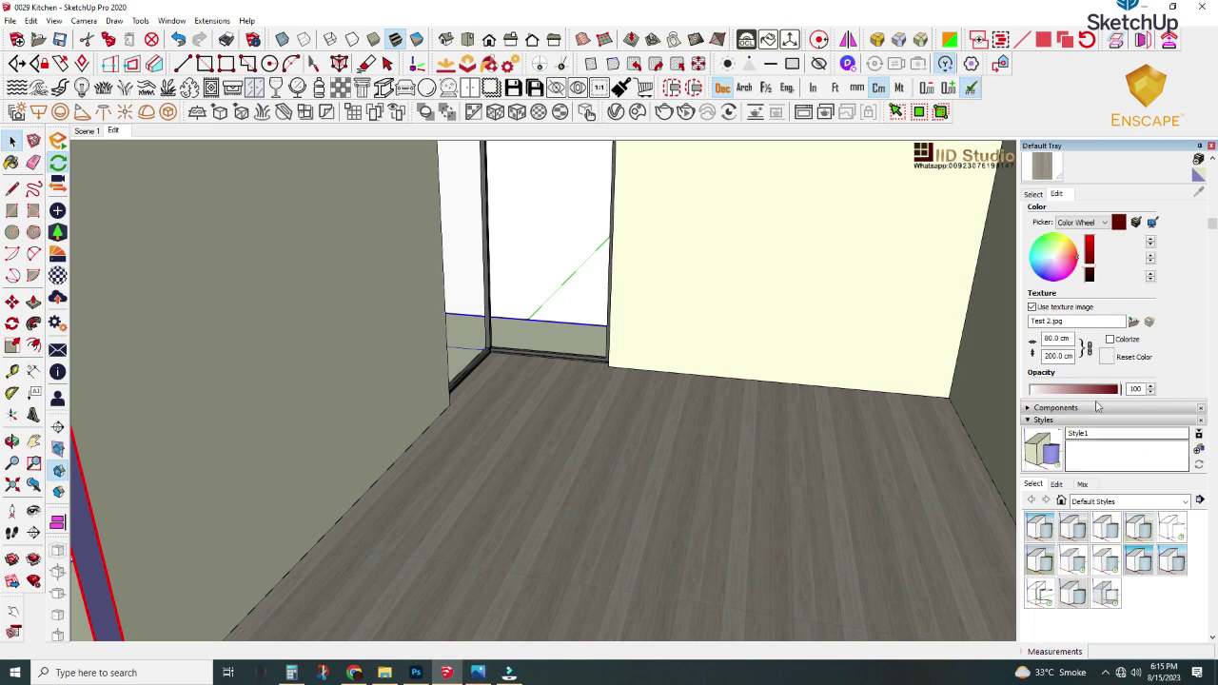
Open Test 1 copy2 in Photoshop and rotate the bump map 90°
click(1133, 322)
right_click(269, 294)
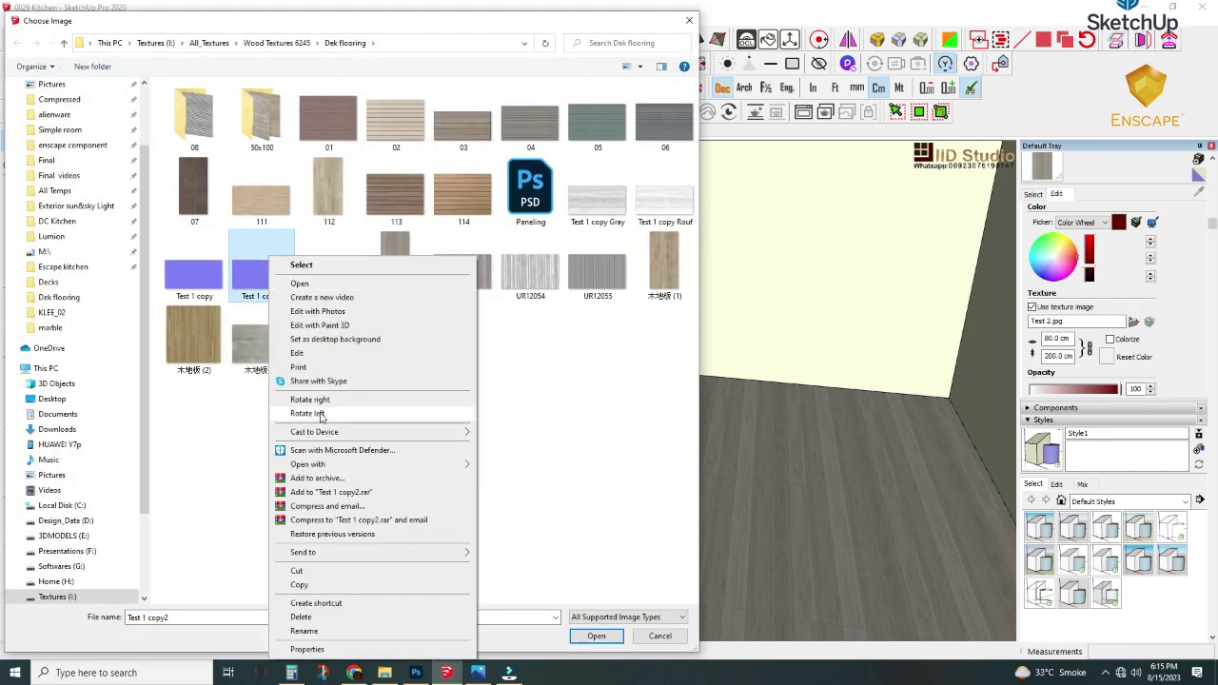
mouse_move(307, 464)
click(533, 495)
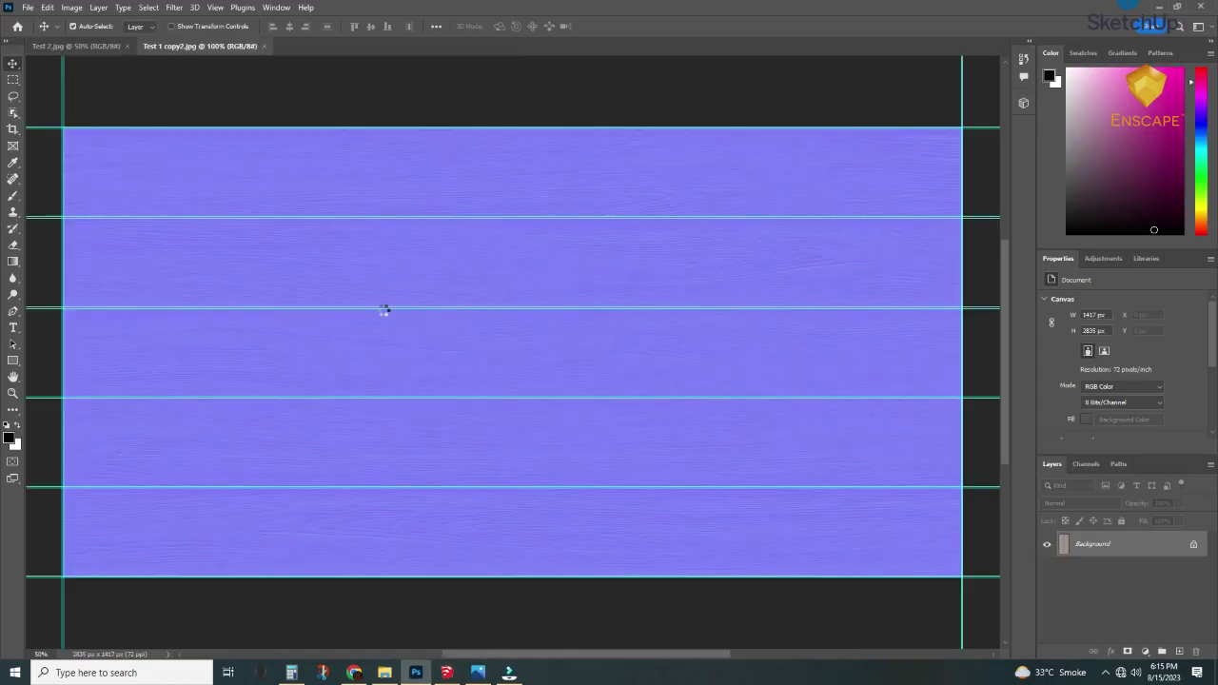
click(46, 7)
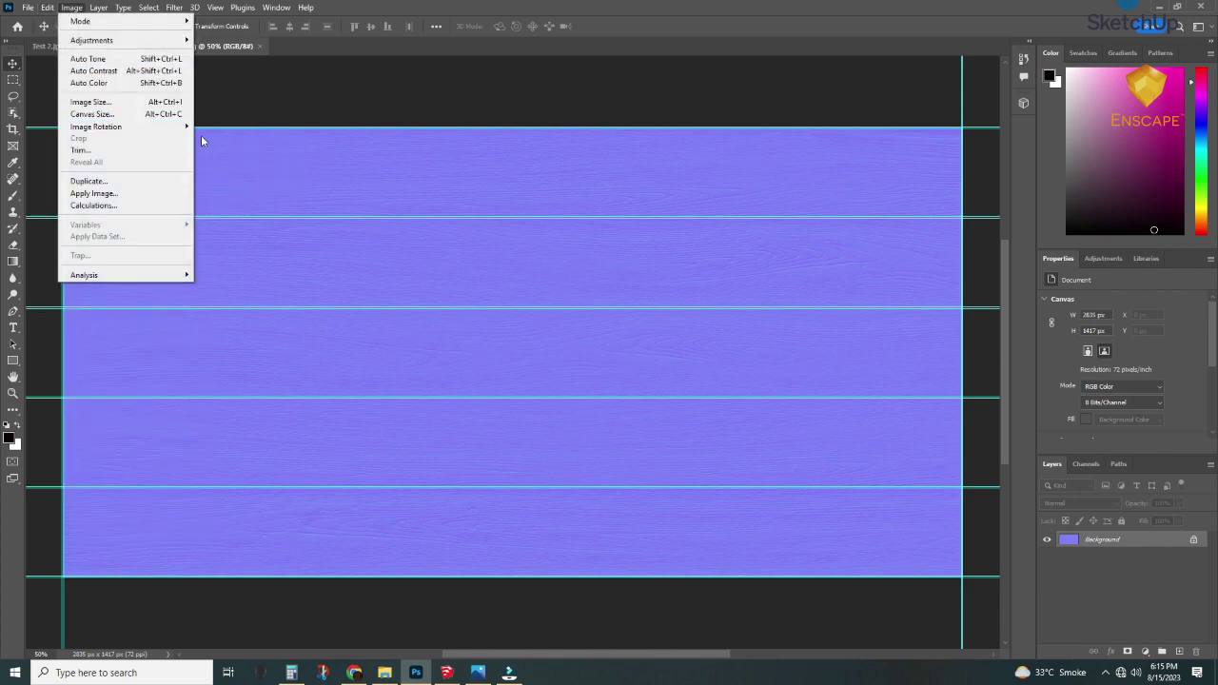
mouse_move(95, 127)
click(202, 139)
Save the rotated bump map as JPEG Test 2copy and return to SketchUp
click(27, 8)
click(48, 166)
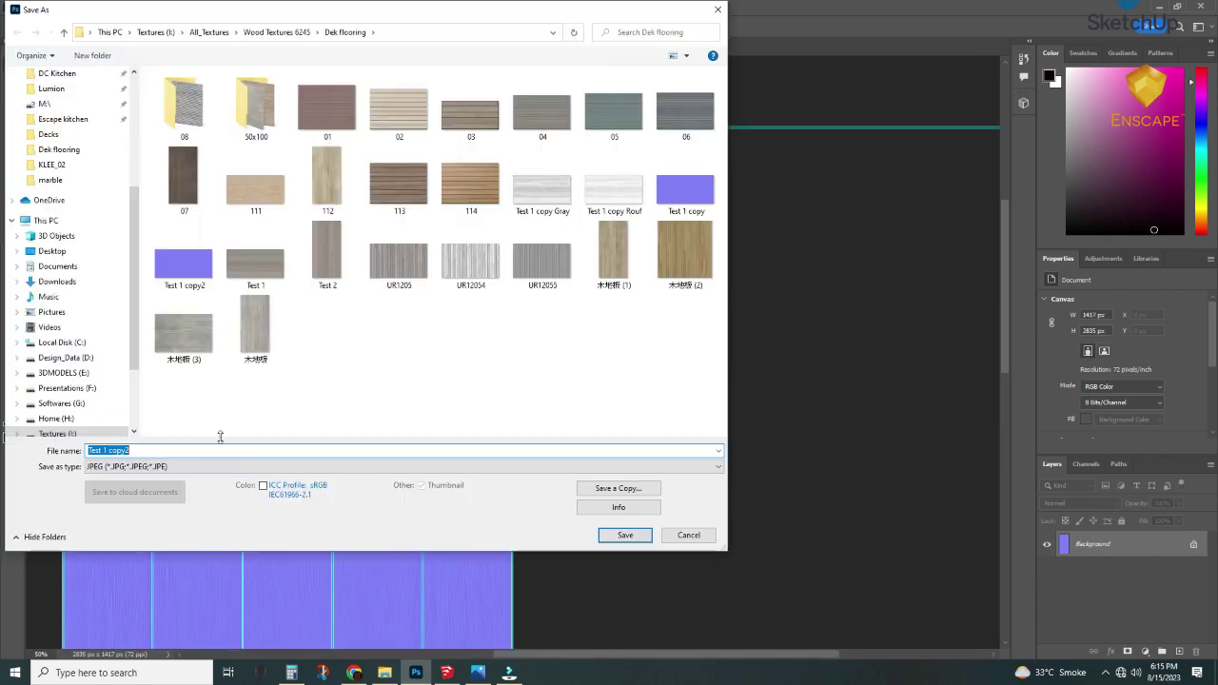
double_click(104, 450)
text(2)
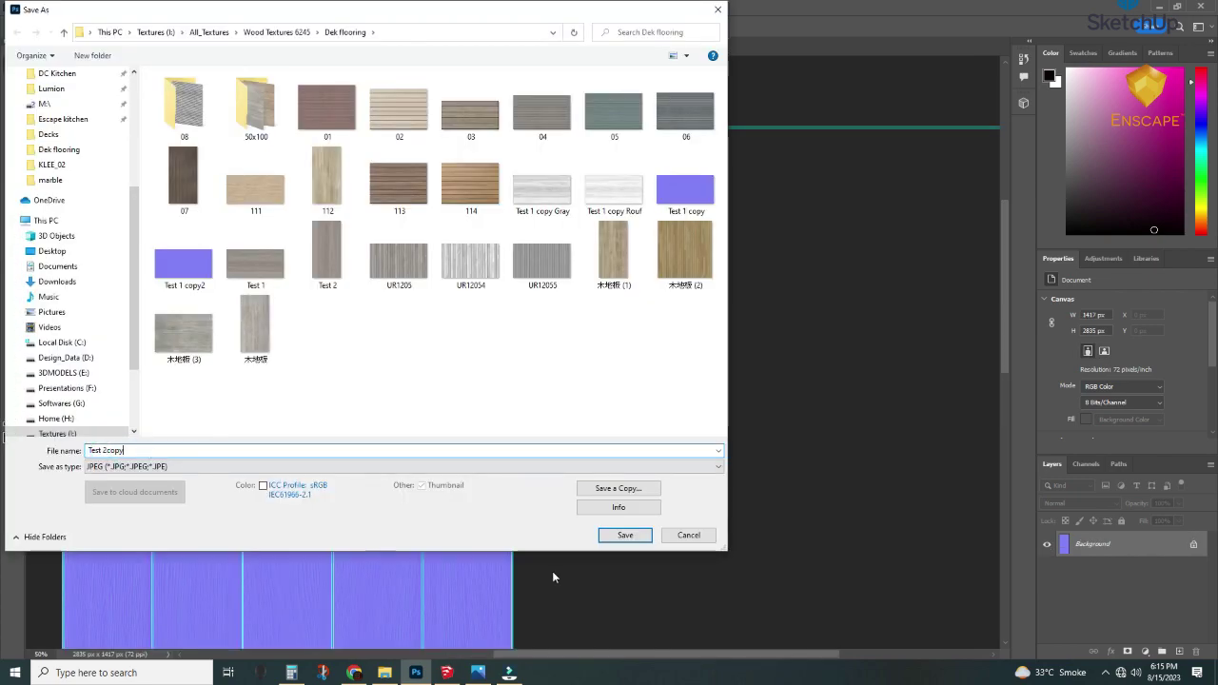
click(618, 534)
click(675, 168)
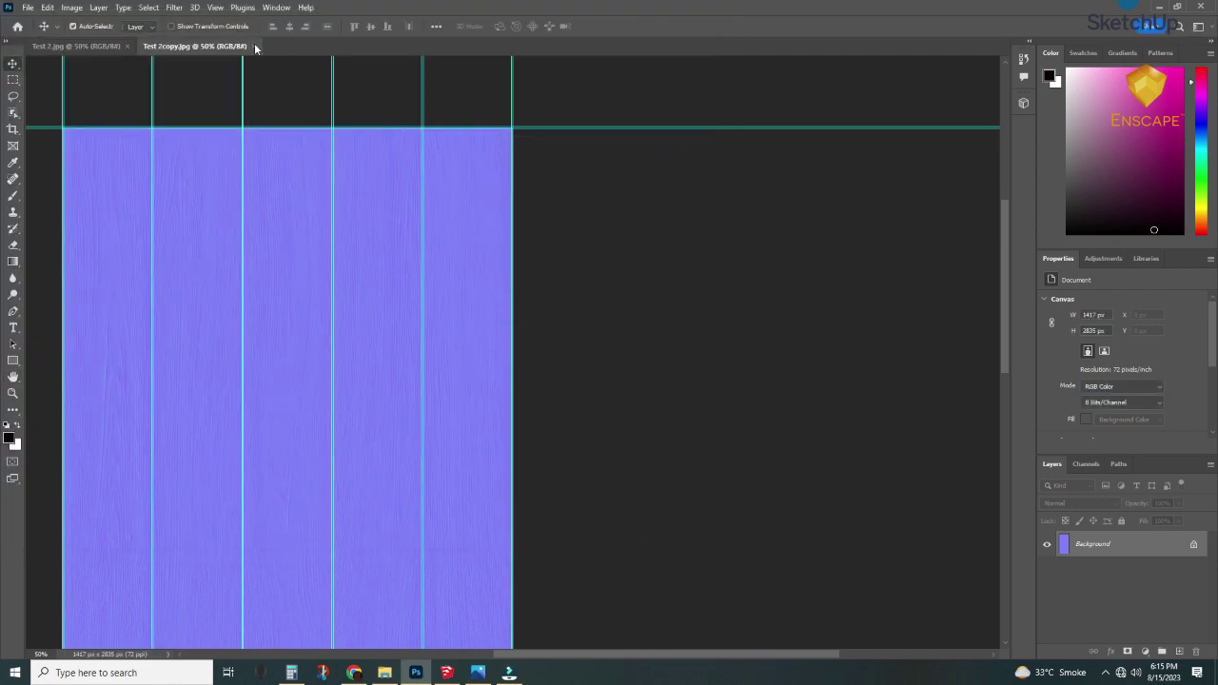
click(266, 46)
click(127, 46)
key(alt+Tab)
Open Test 1 copy in Photoshop and rotate it 90° to vertical planks
right_click(193, 290)
mouse_move(232, 464)
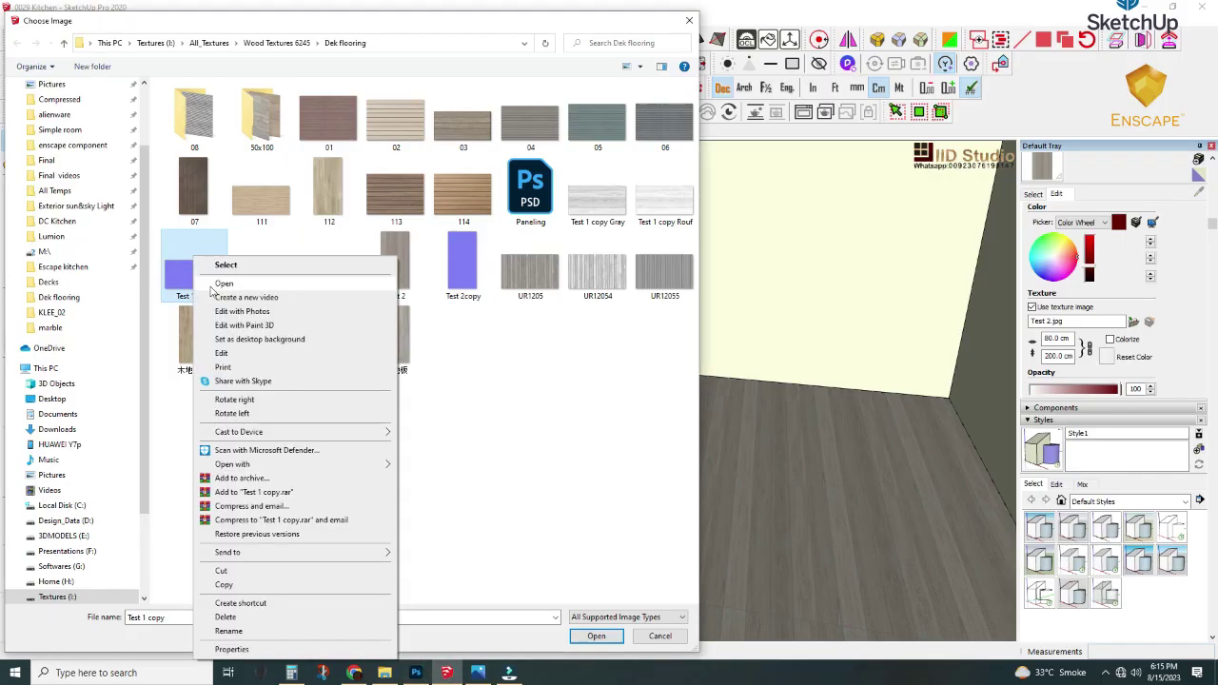
click(447, 471)
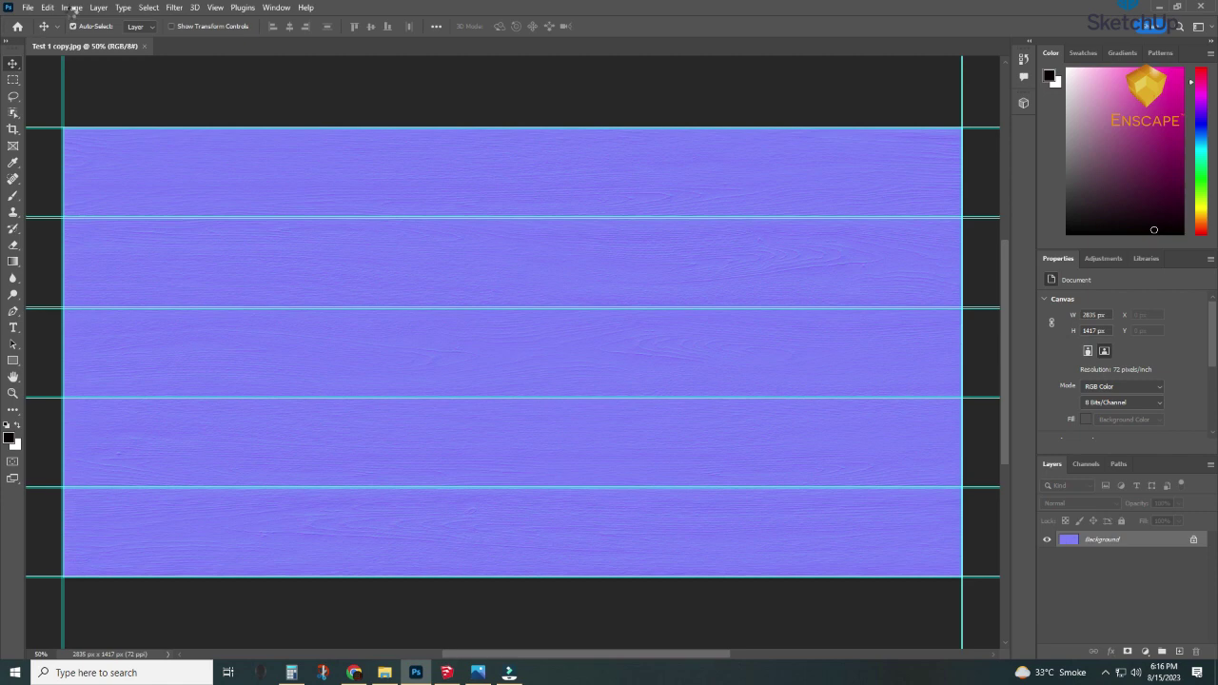
click(73, 8)
click(202, 142)
Save it as JPEG Test 2 copy2 at maximum quality 12
click(29, 8)
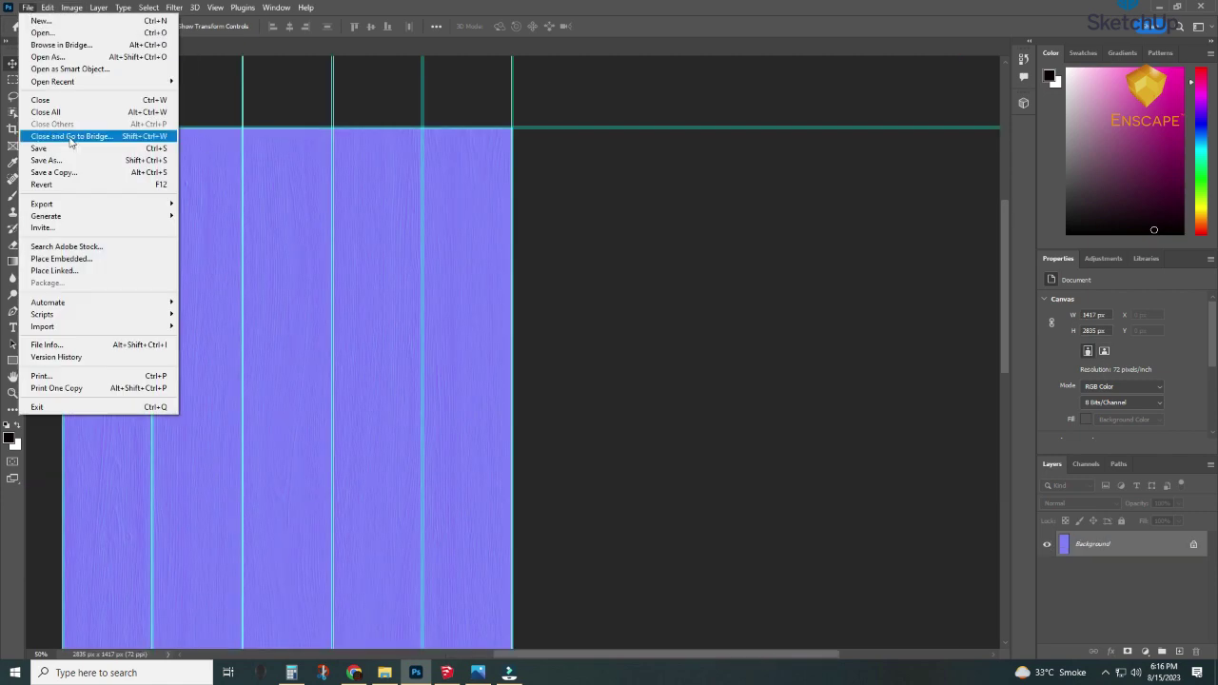
click(52, 159)
text(2 copy2)
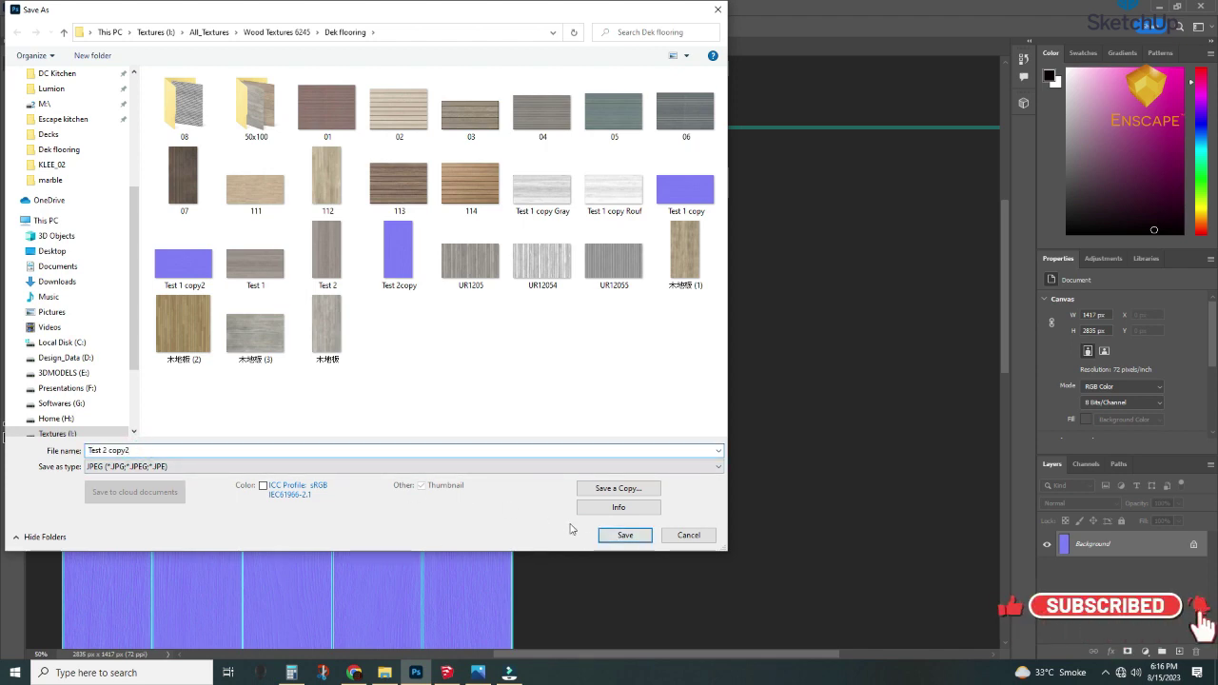
click(620, 536)
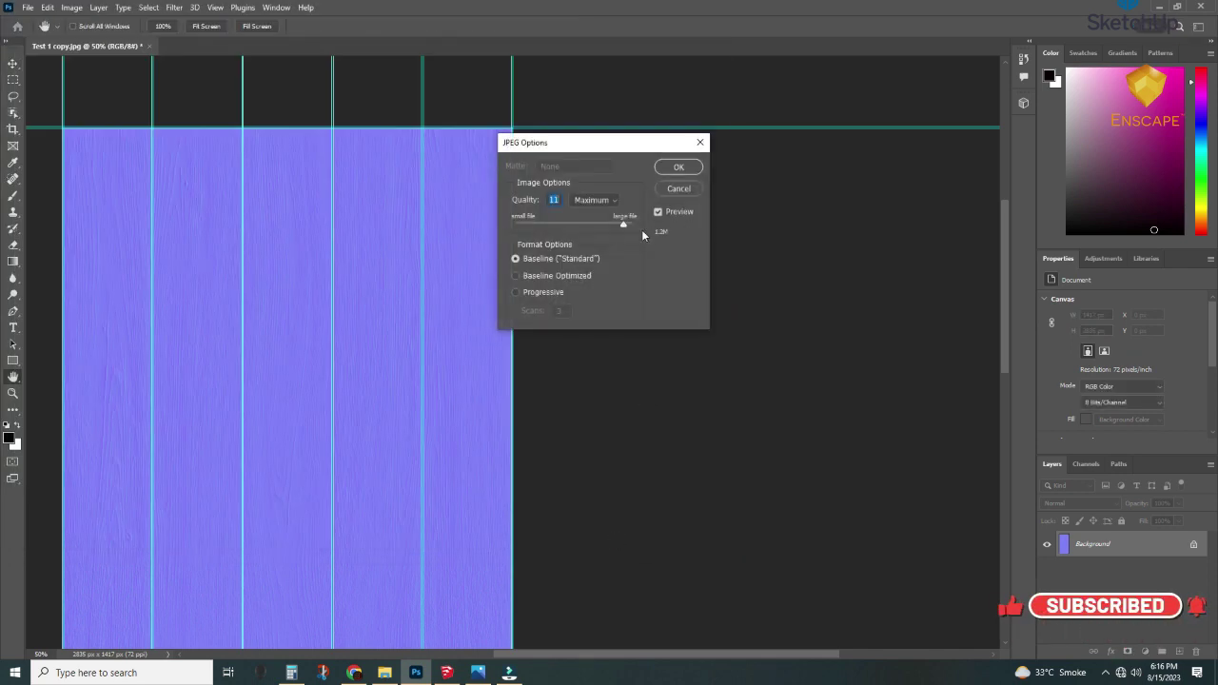
click(679, 168)
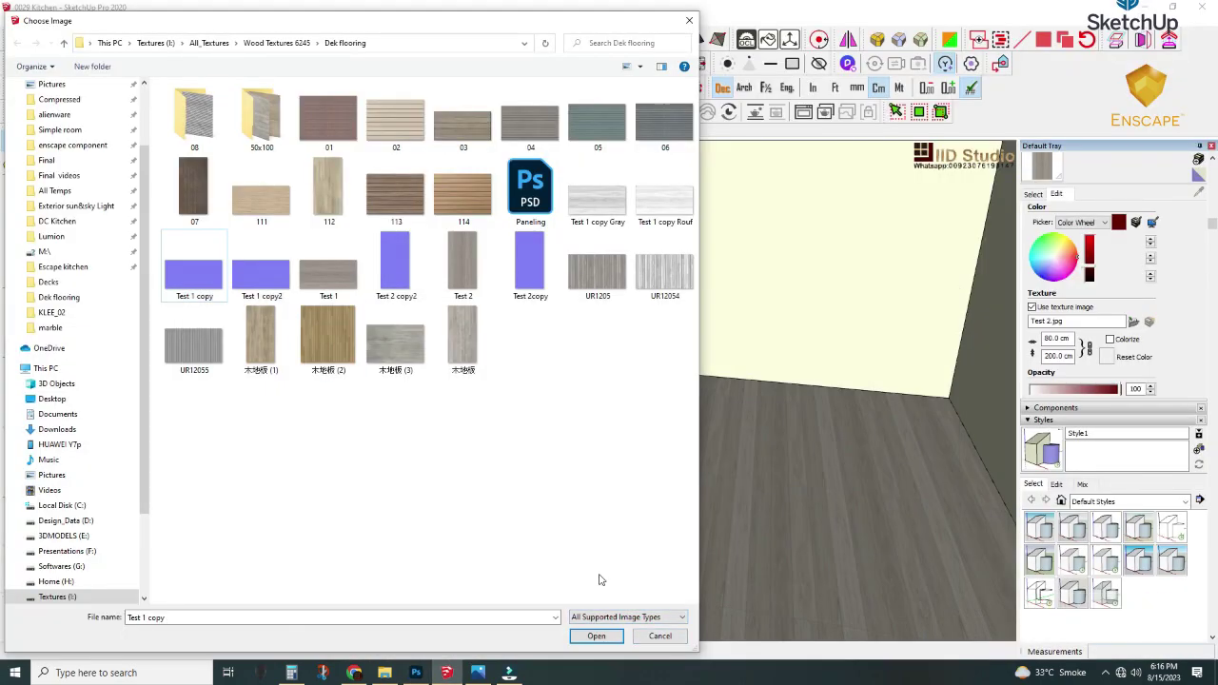
Load the chosen wood image as a texture and paint the left wall with it
double_click(390, 288)
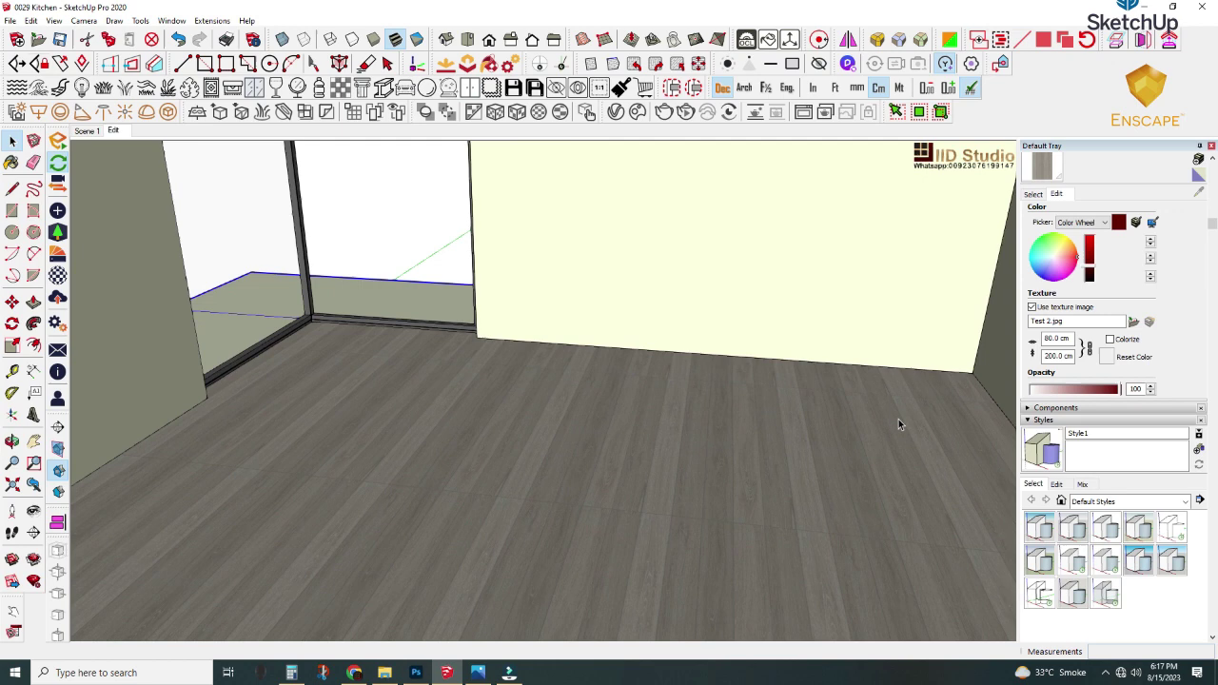
middle_drag(898, 425, 952, 399)
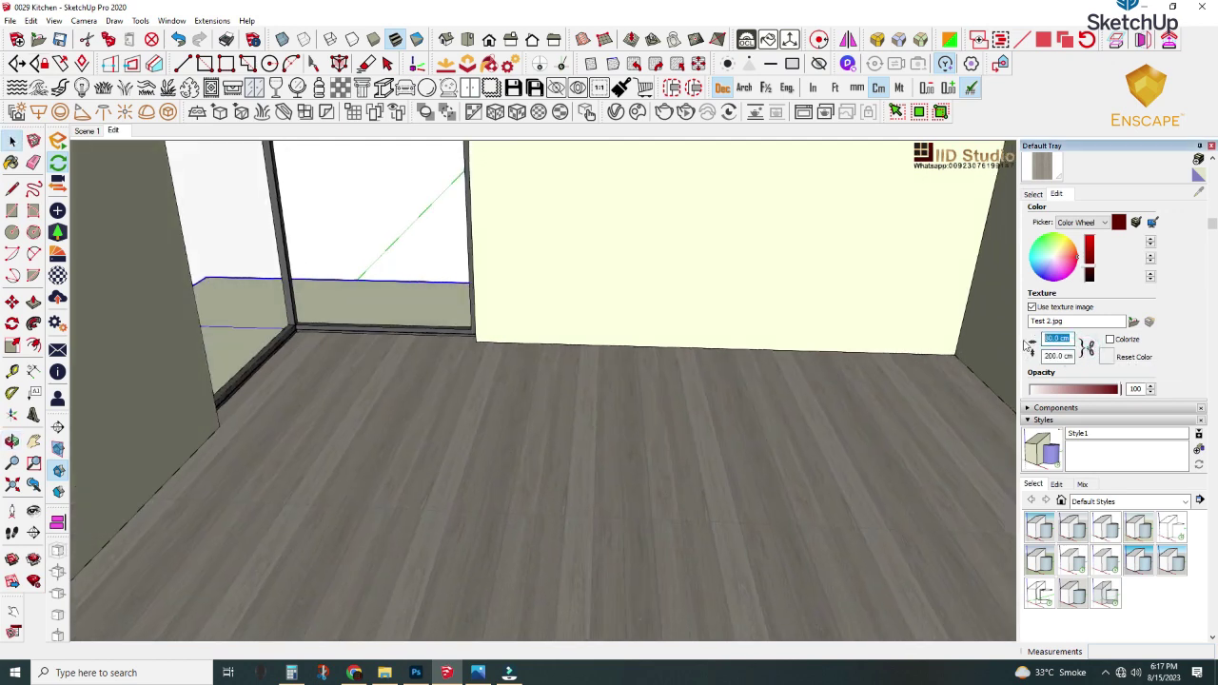
mouse_move(736, 367)
middle_down()
mouse_move(708, 399)
mouse_move(682, 549)
mouse_move(109, 194)
mouse_move(536, 321)
mouse_move(535, 408)
mouse_move(403, 258)
middle_up()
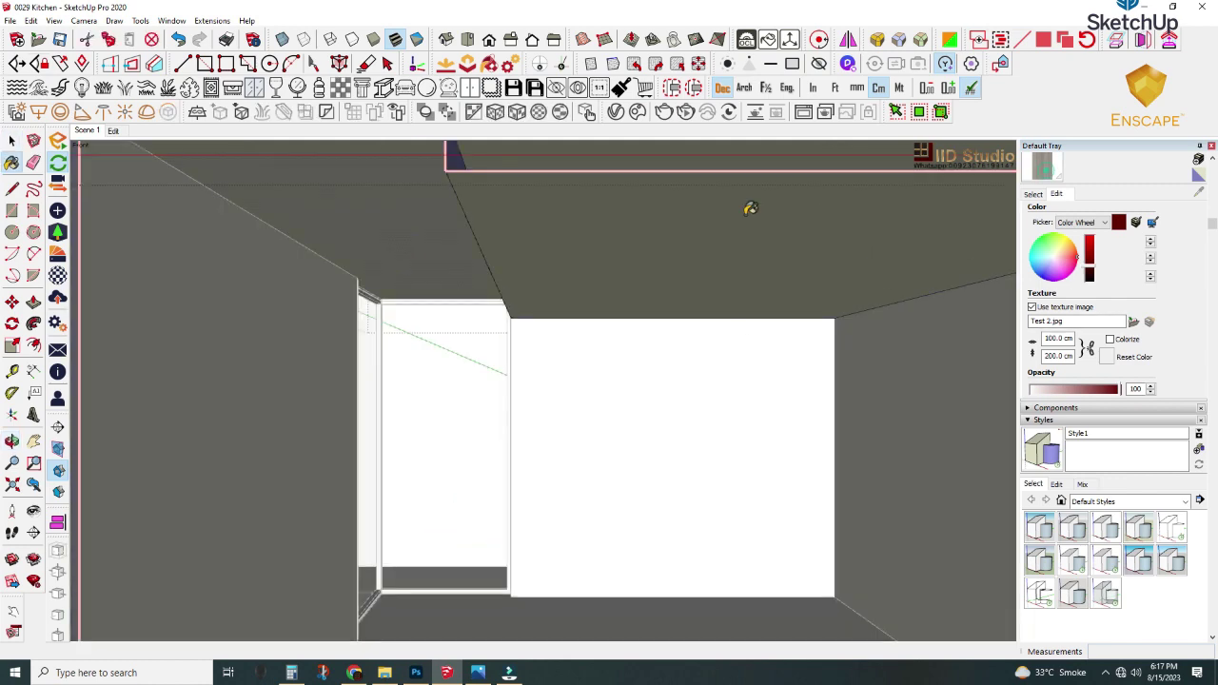
mouse_move(750, 209)
middle_down()
mouse_move(400, 218)
mouse_move(289, 316)
mouse_move(517, 368)
middle_up()
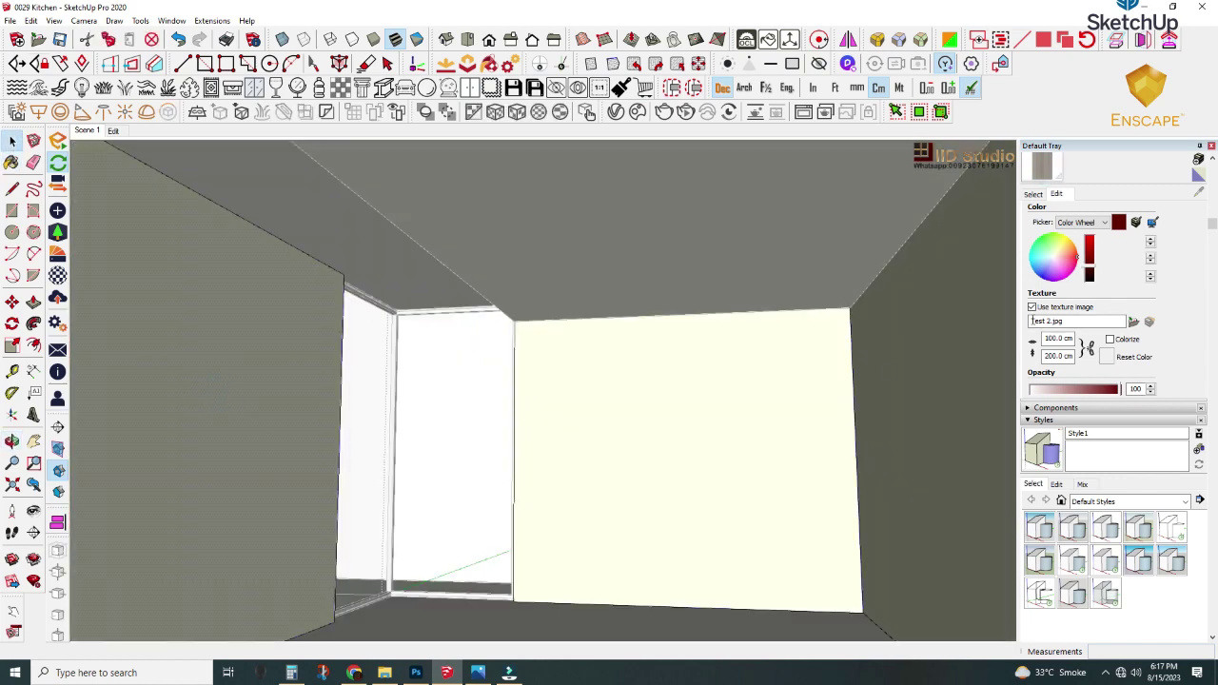
key(b)
click(262, 381)
scroll(459, 374, down, 3)
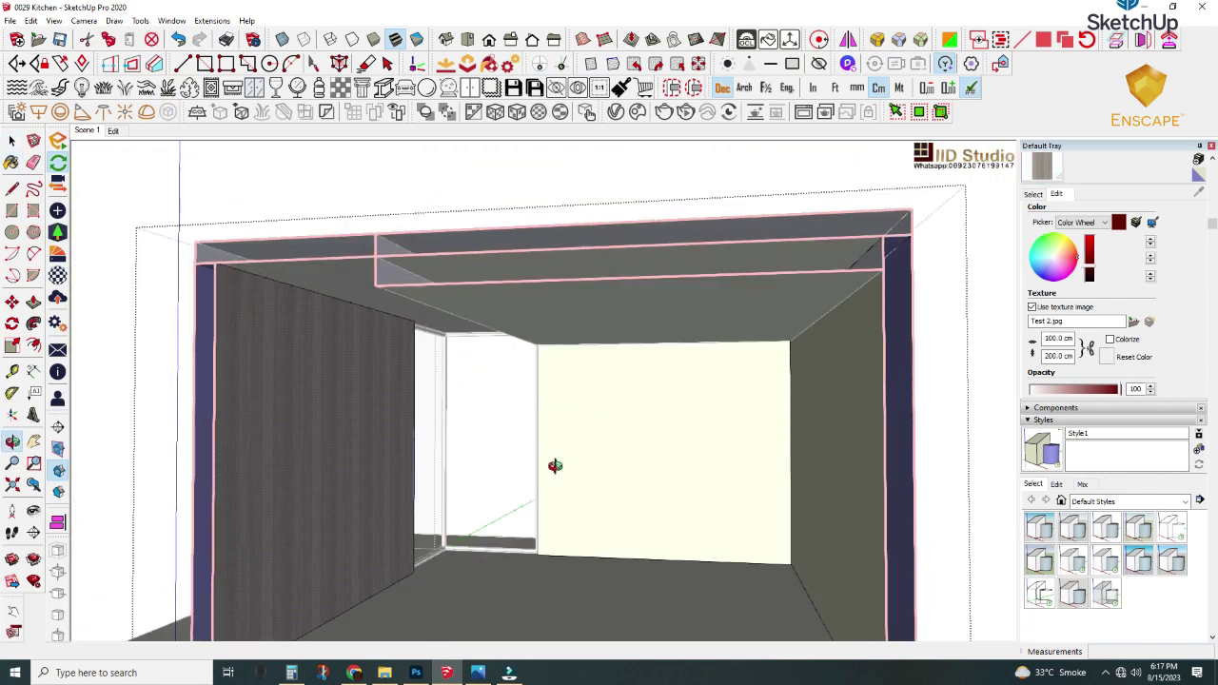
Create a new material from Test 1.jpg and paint the left wall with it
click(1198, 311)
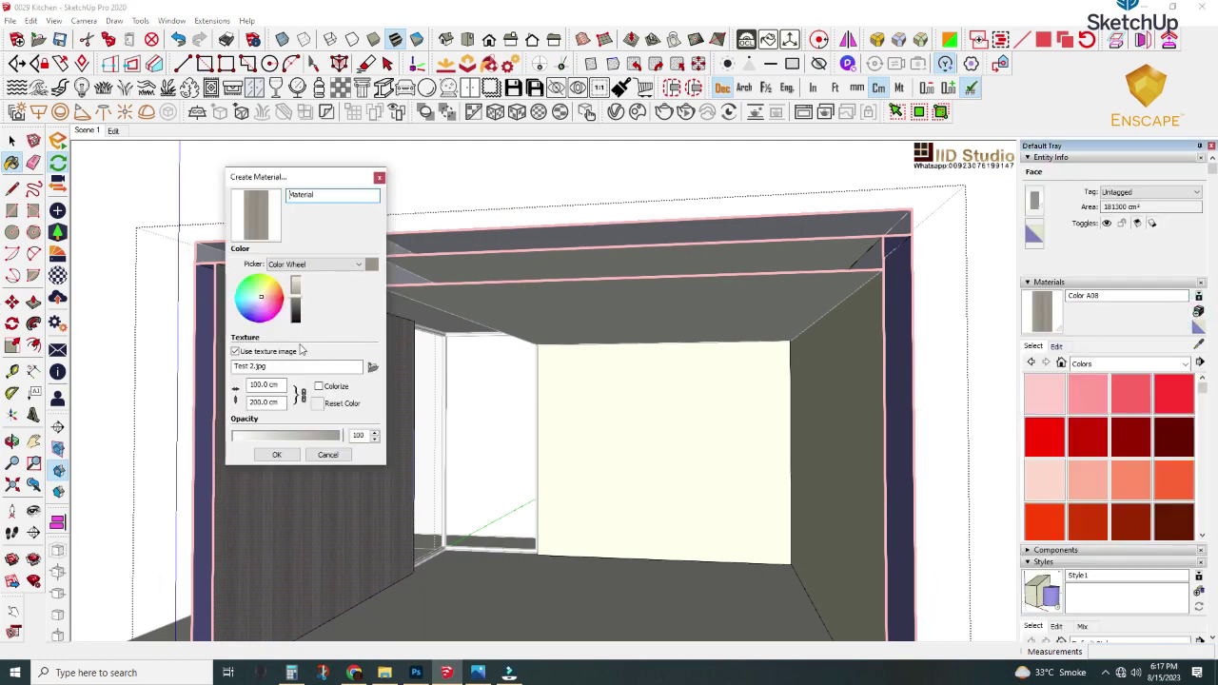
click(372, 367)
double_click(531, 288)
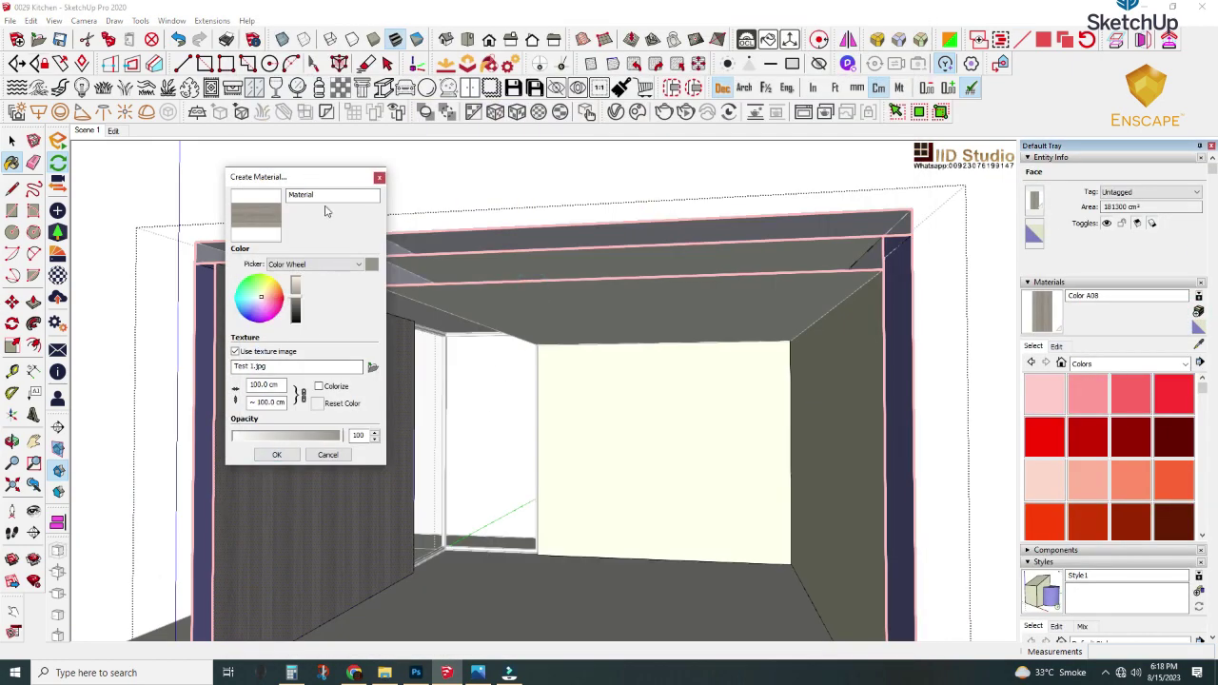
text(1)
click(277, 453)
scroll(421, 380, up, 3)
scroll(479, 429, up, 3)
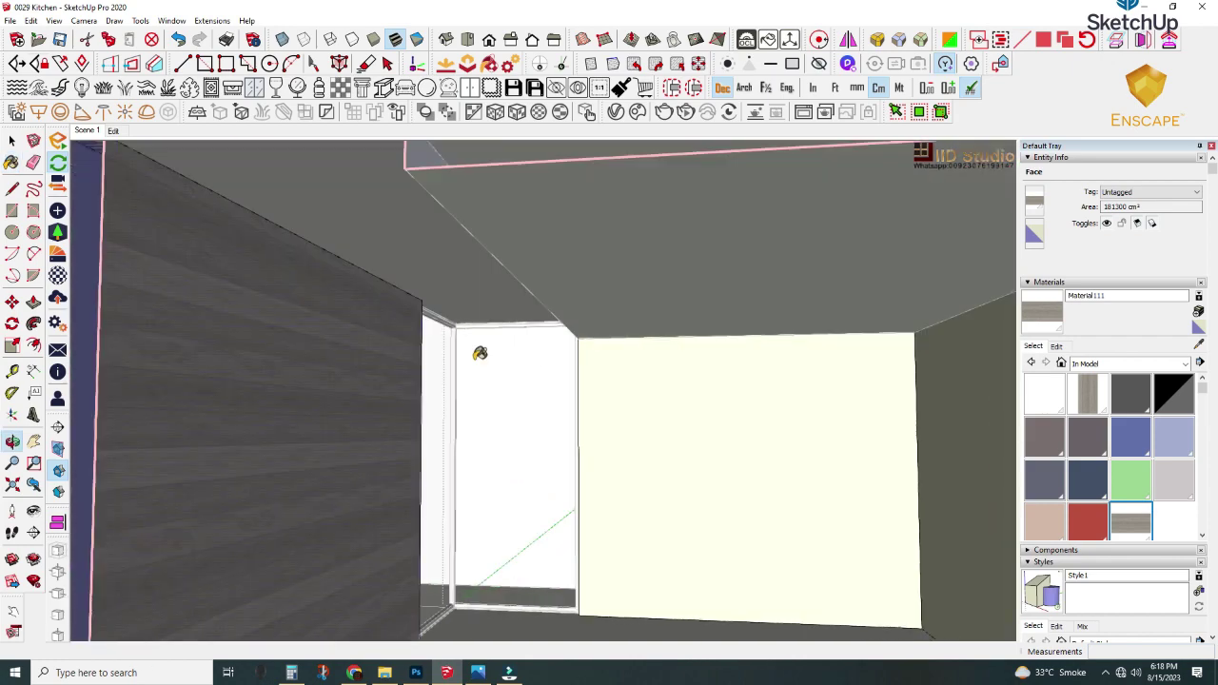
click(1056, 346)
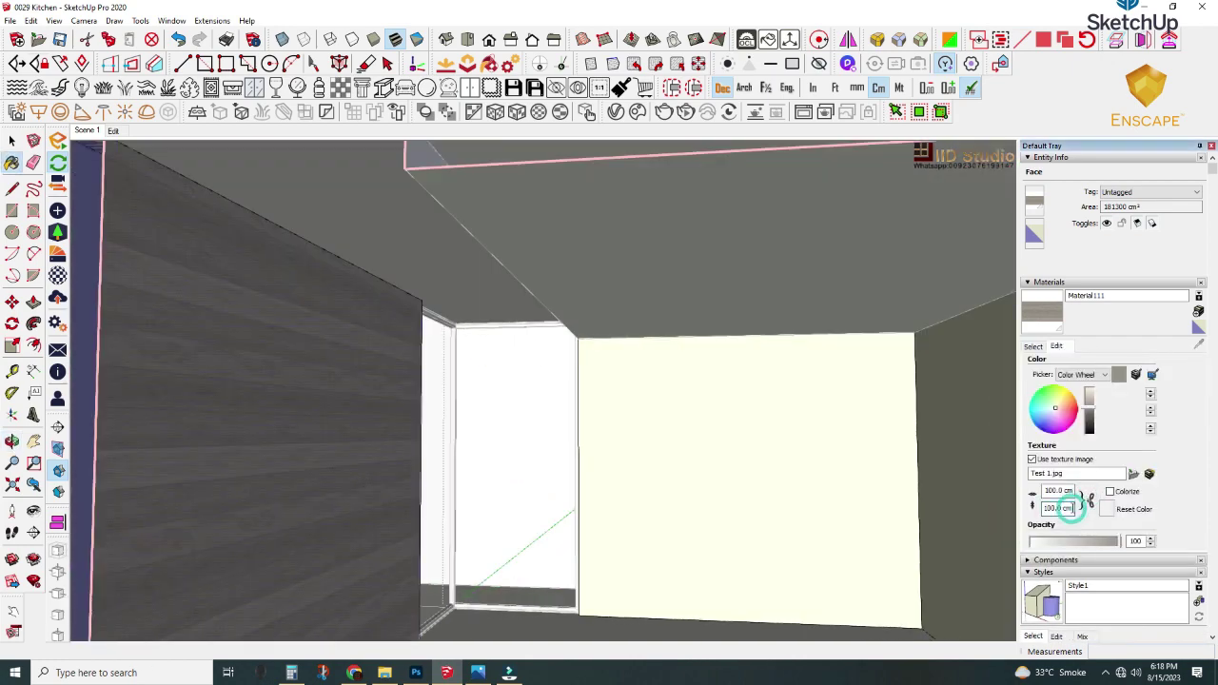
Select the wall group and scale its wood texture to 220 × 110 cm
scroll(82, 340, down, 5)
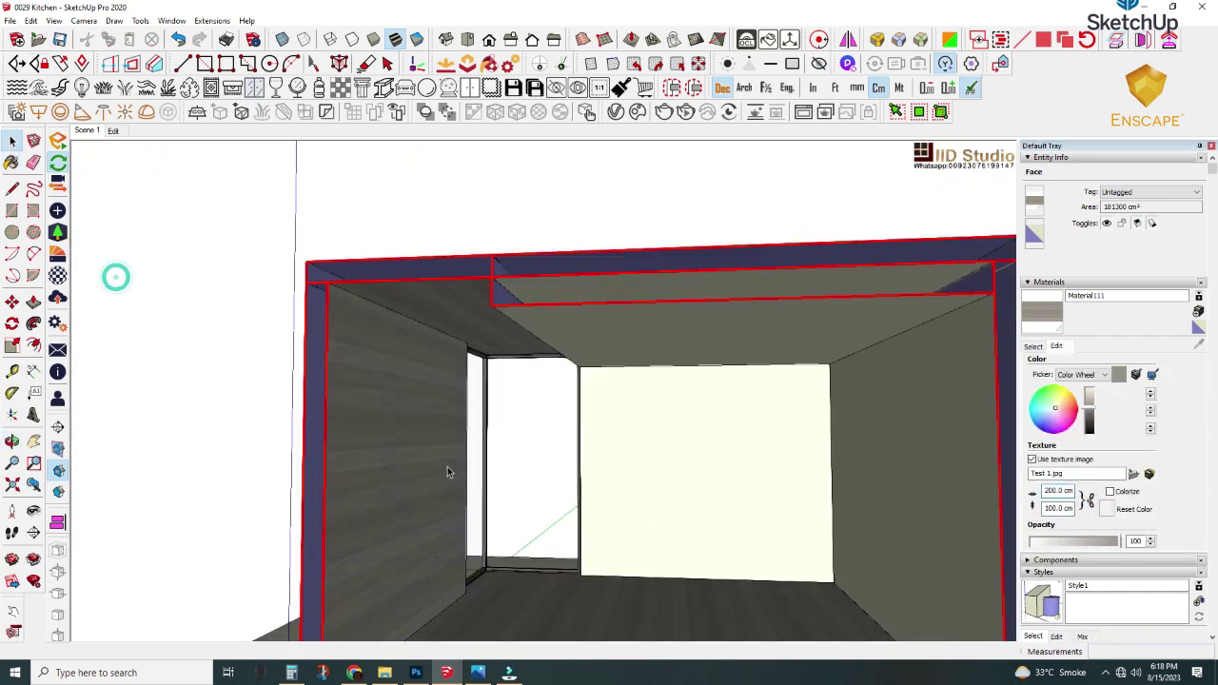
middle_drag(448, 470, 483, 571)
scroll(446, 492, up, 5)
key(space)
click(373, 459)
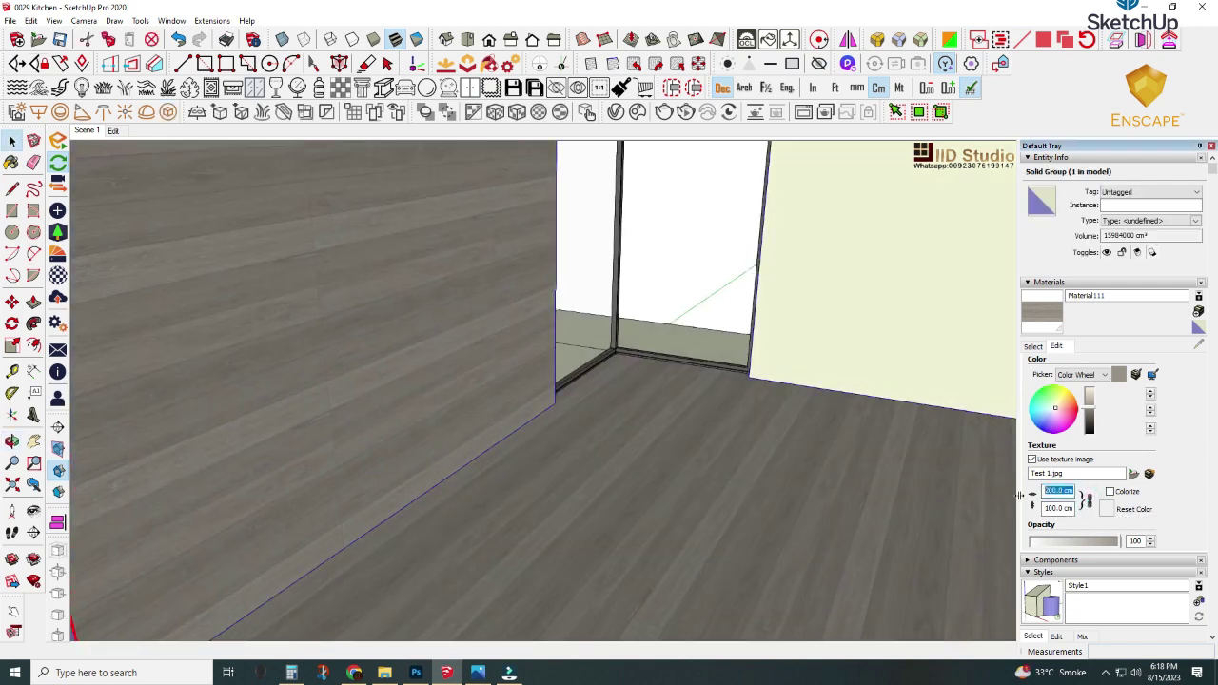
text(100)
text(200)
text(250)
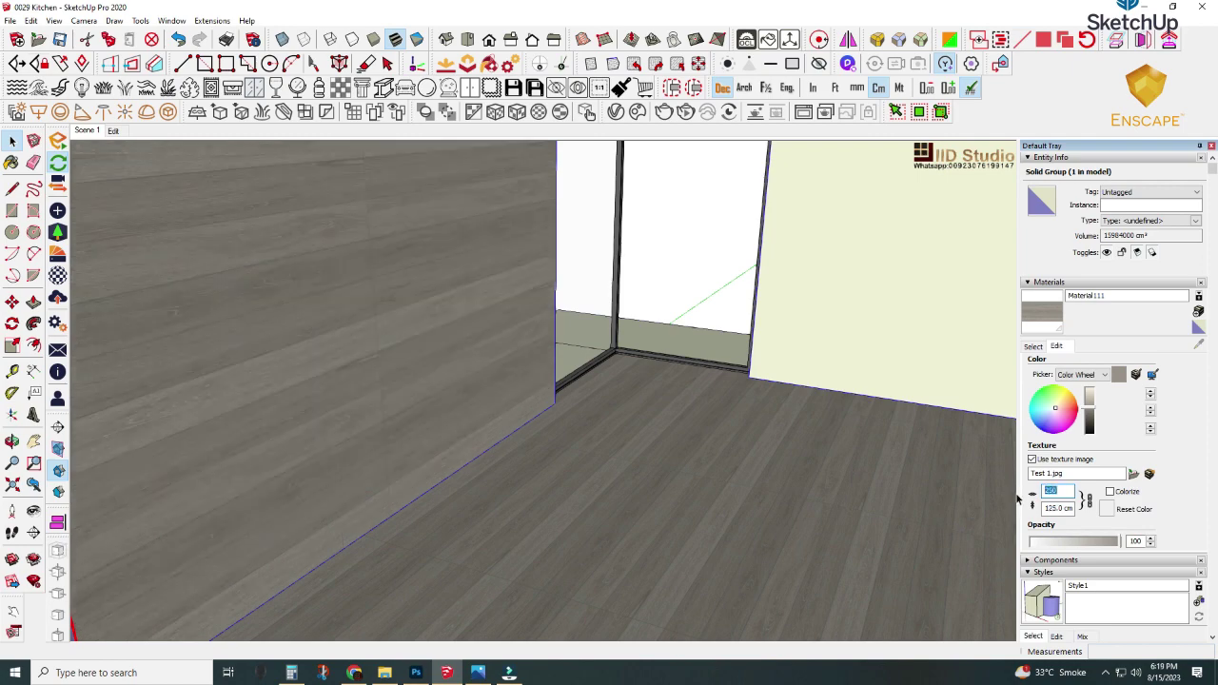
text(220)
Inspect the rescaled plank texture up close, then return to the saved room scene
mouse_move(503, 503)
middle_down()
mouse_move(543, 476)
mouse_move(505, 450)
mouse_move(475, 482)
mouse_move(402, 473)
mouse_move(299, 368)
middle_up()
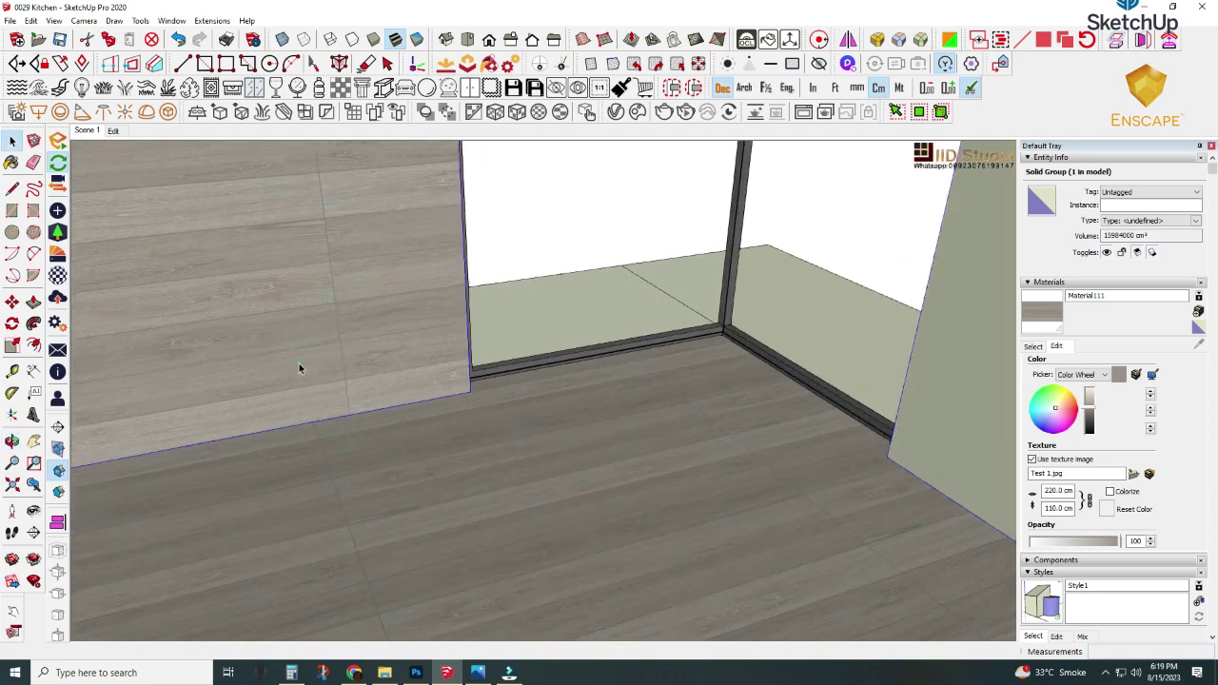
scroll(335, 340, up, 3)
scroll(558, 402, up, 3)
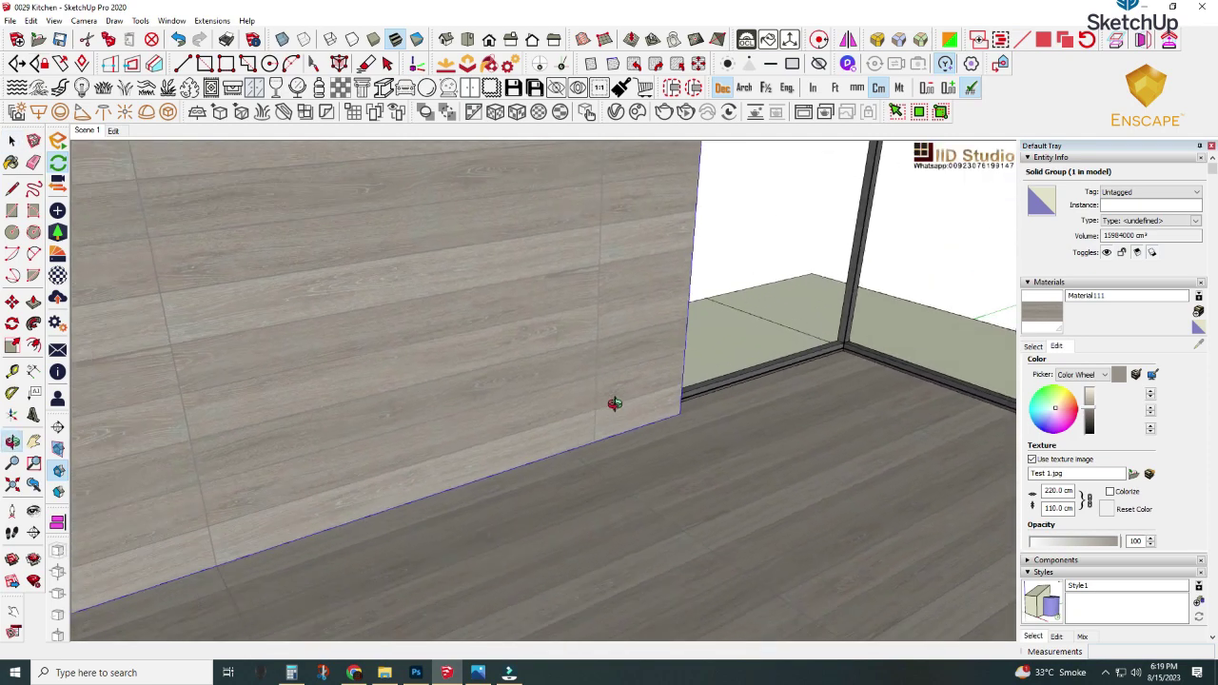
mouse_move(609, 403)
middle_down()
mouse_move(555, 462)
mouse_move(628, 413)
mouse_move(600, 455)
middle_up()
scroll(600, 456, down, 5)
click(86, 130)
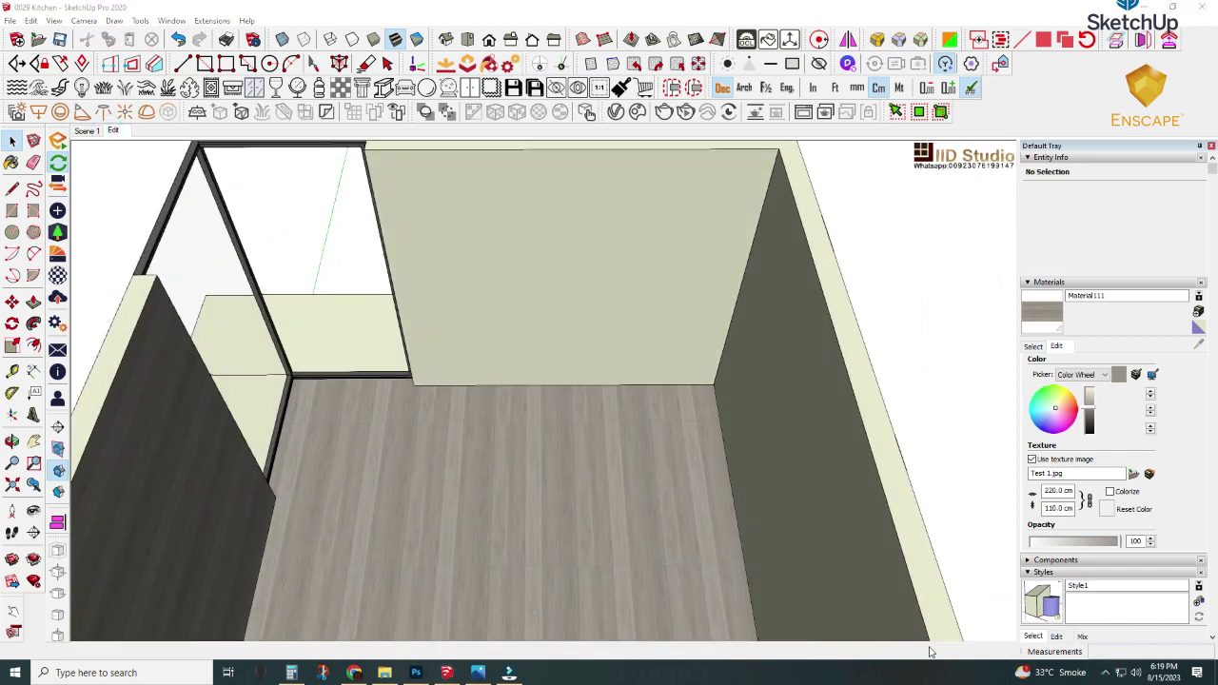
Pick the IID Studio Wall Stucco1 material from the Stucco wall set collection
scroll(489, 427, down, 3)
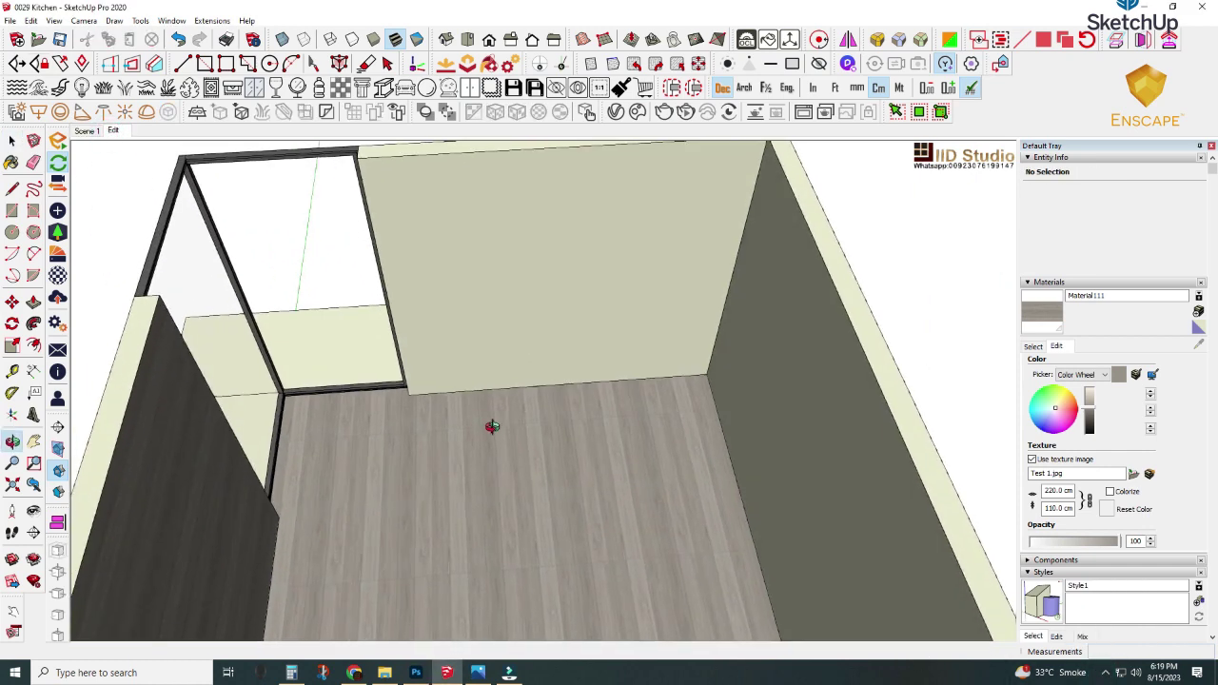
scroll(479, 421, down, 3)
middle_drag(478, 421, 666, 399)
click(1033, 346)
click(1127, 363)
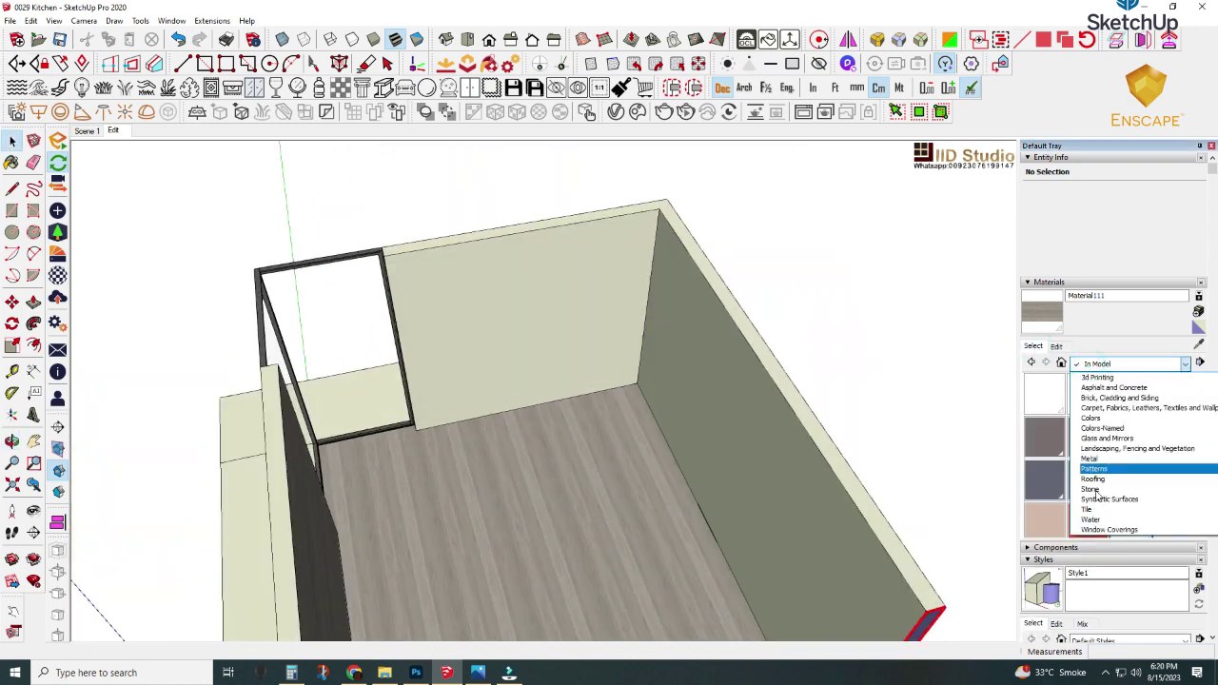
click(1100, 528)
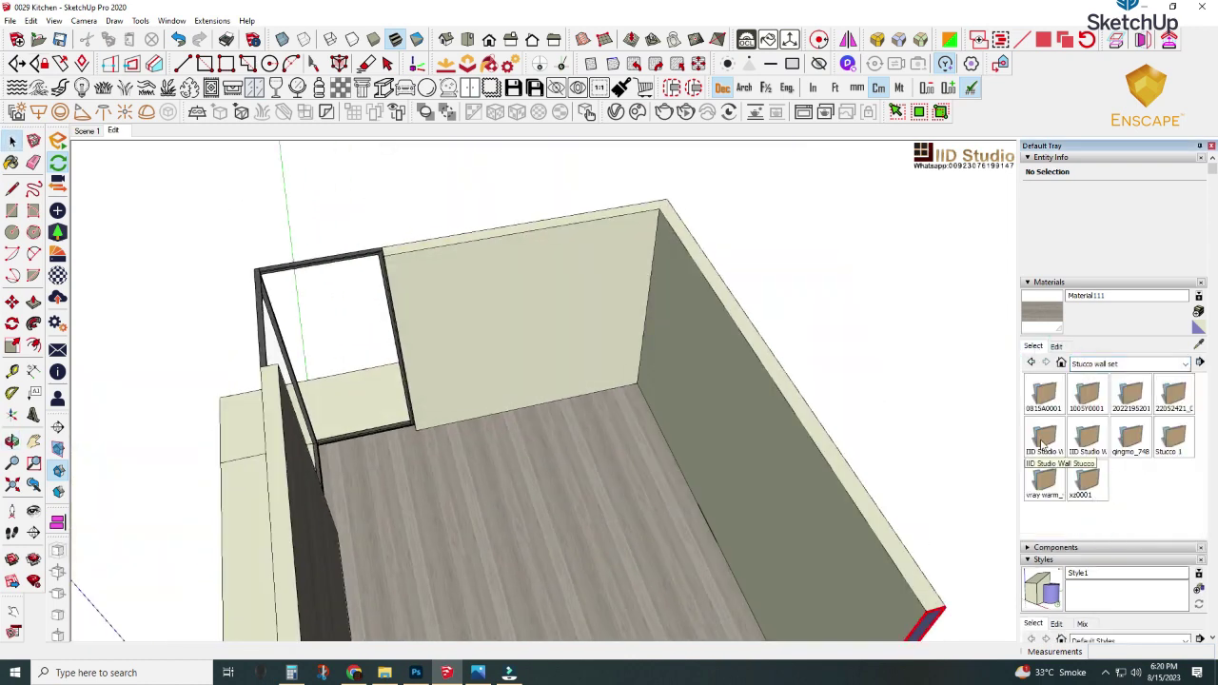
double_click(1043, 443)
click(1030, 362)
double_click(1078, 435)
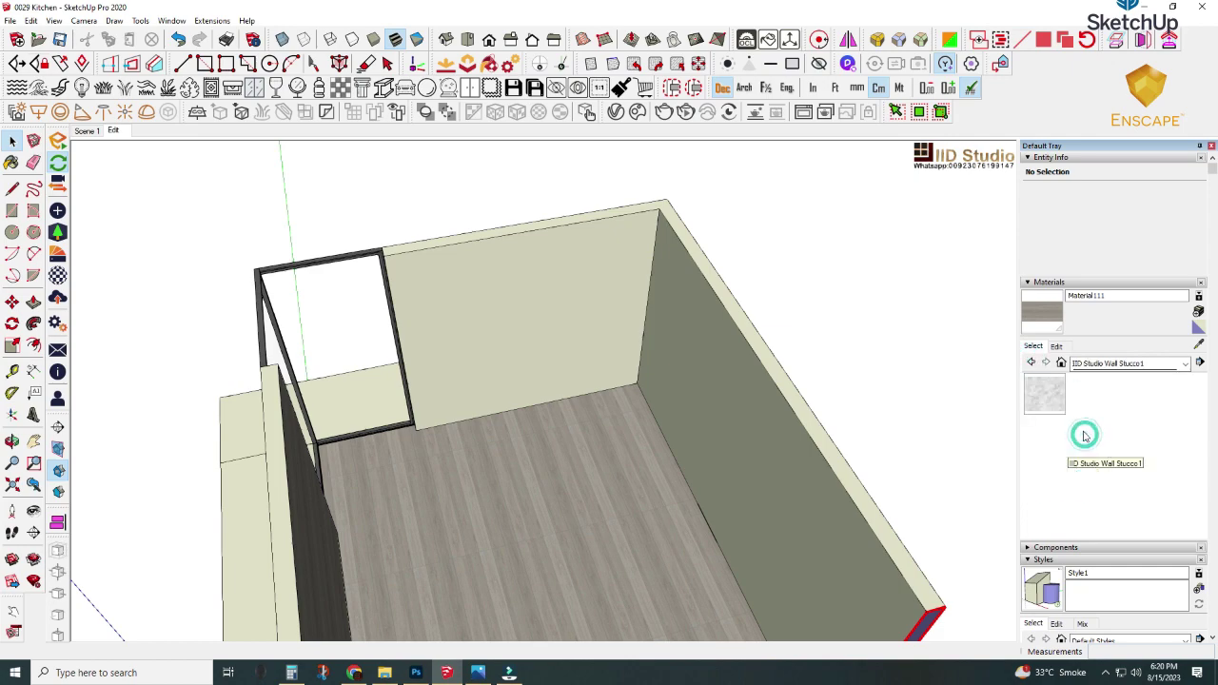
click(1044, 394)
Paint the room's back and side walls with the stucco texture
middle_drag(380, 314, 489, 313)
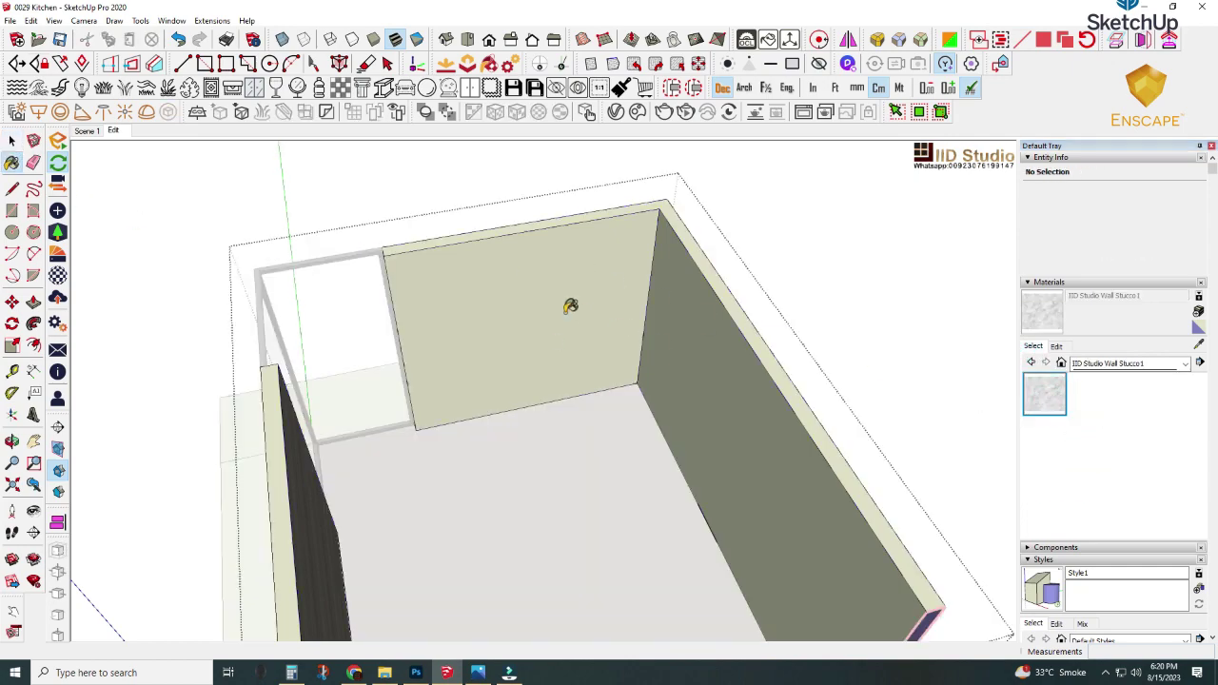
middle_drag(571, 304, 421, 306)
click(421, 306)
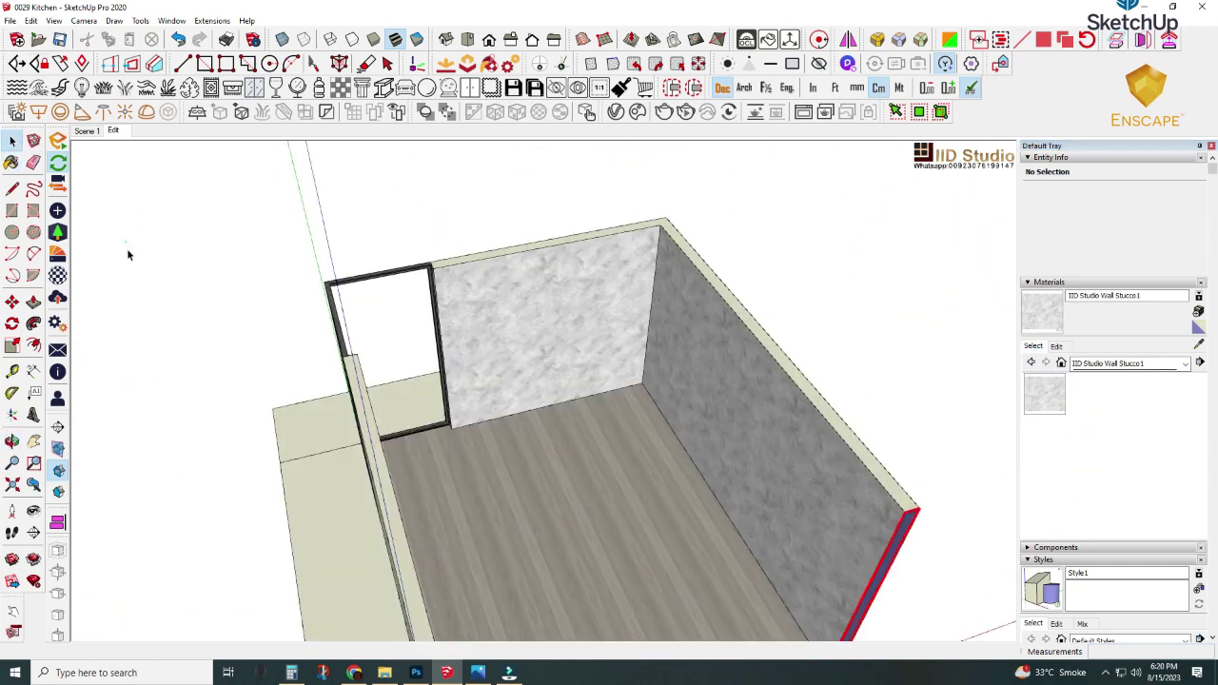
scroll(544, 297, down, 3)
scroll(542, 378, down, 3)
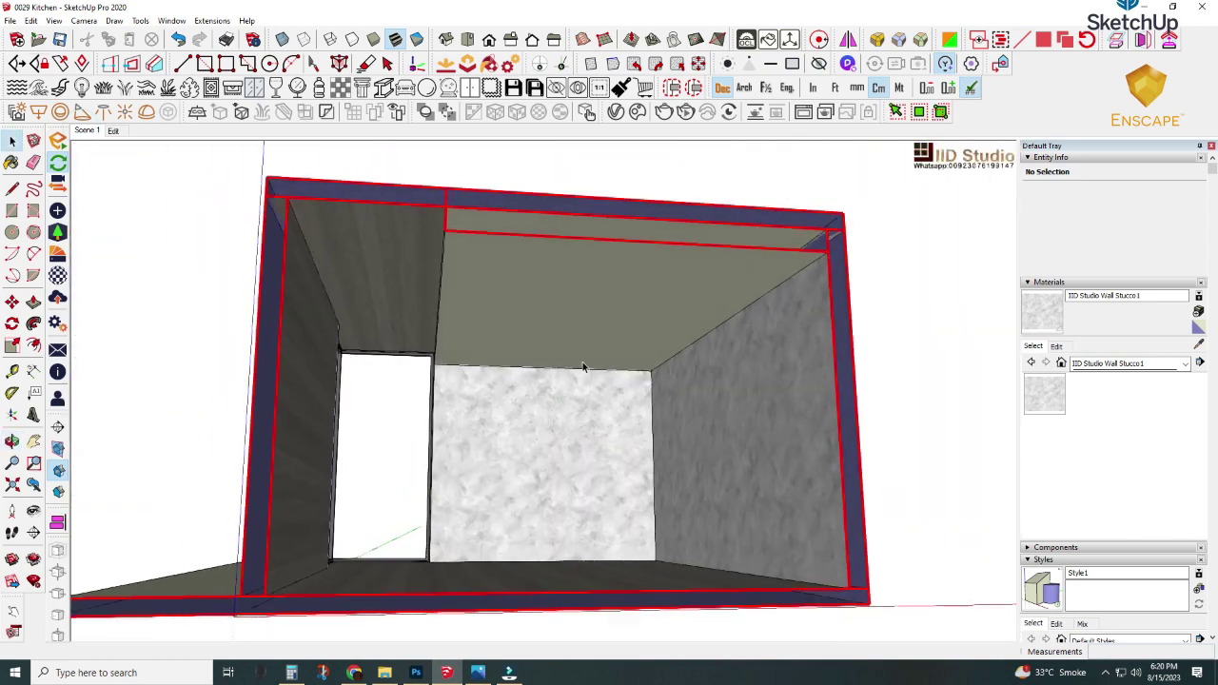
scroll(542, 378, down, 2)
click(1044, 394)
click(638, 280)
mouse_move(638, 280)
middle_down()
mouse_move(581, 311)
mouse_move(491, 306)
mouse_move(380, 326)
middle_up()
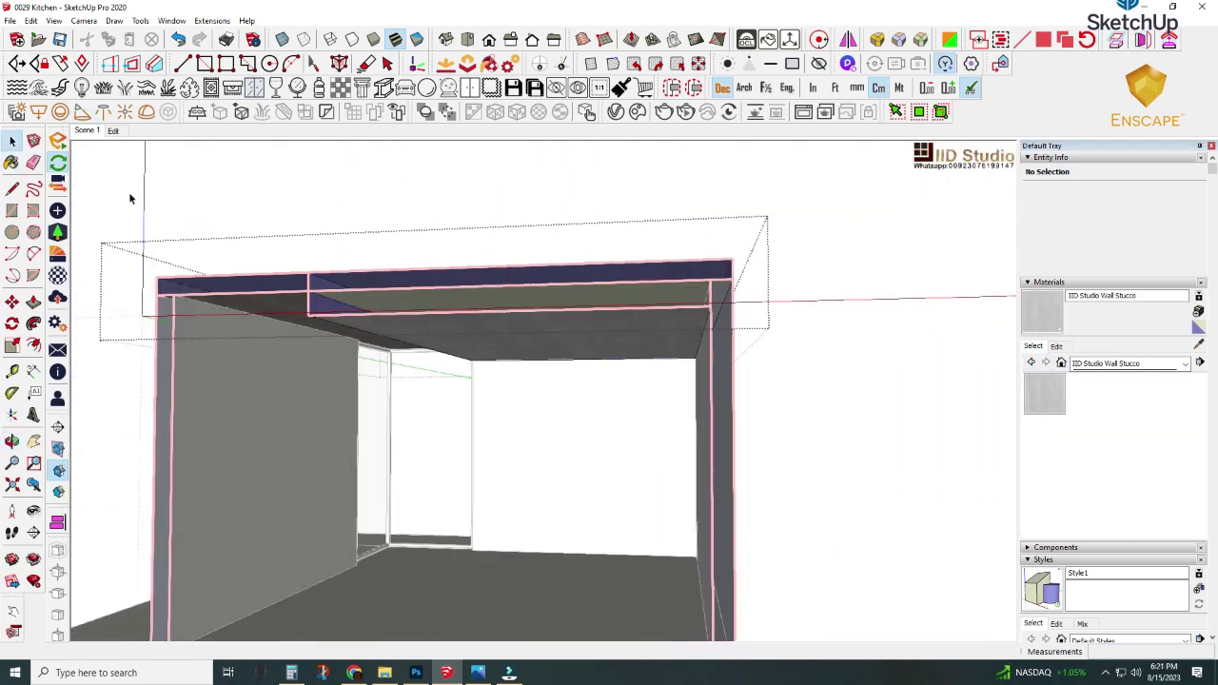
scroll(130, 198, down, 3)
scroll(739, 393, up, 3)
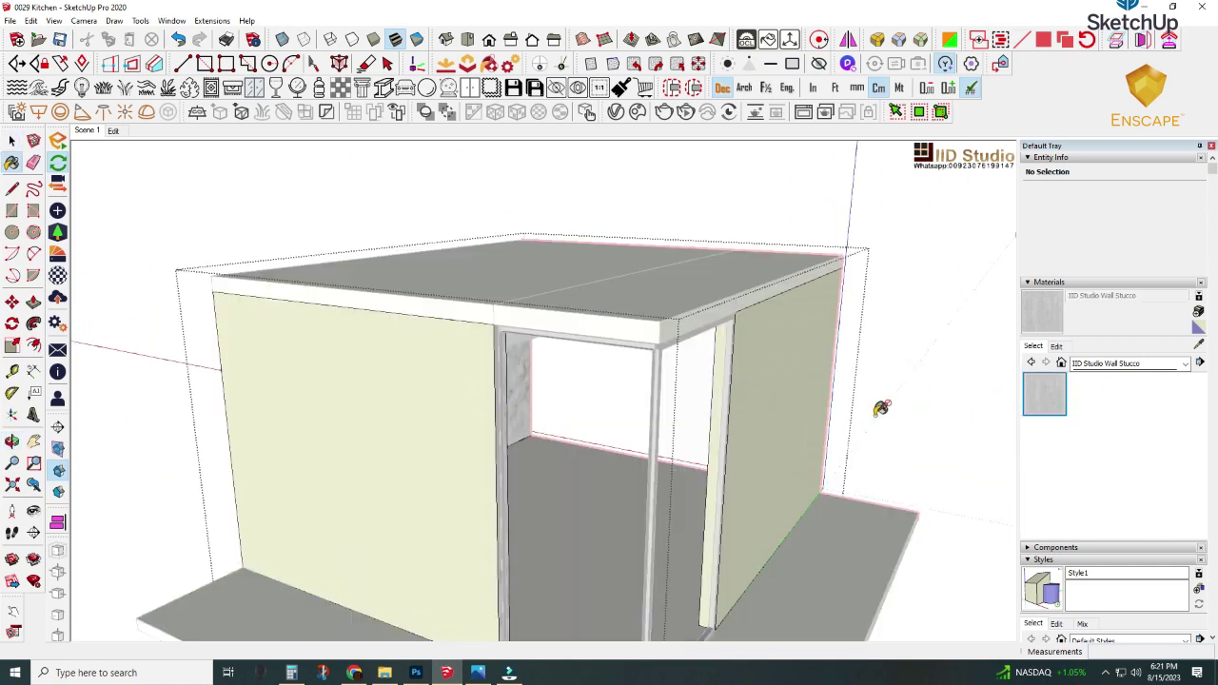
scroll(688, 429, up, 3)
scroll(307, 353, up, 2)
alt+click(307, 353)
scroll(308, 353, down, 5)
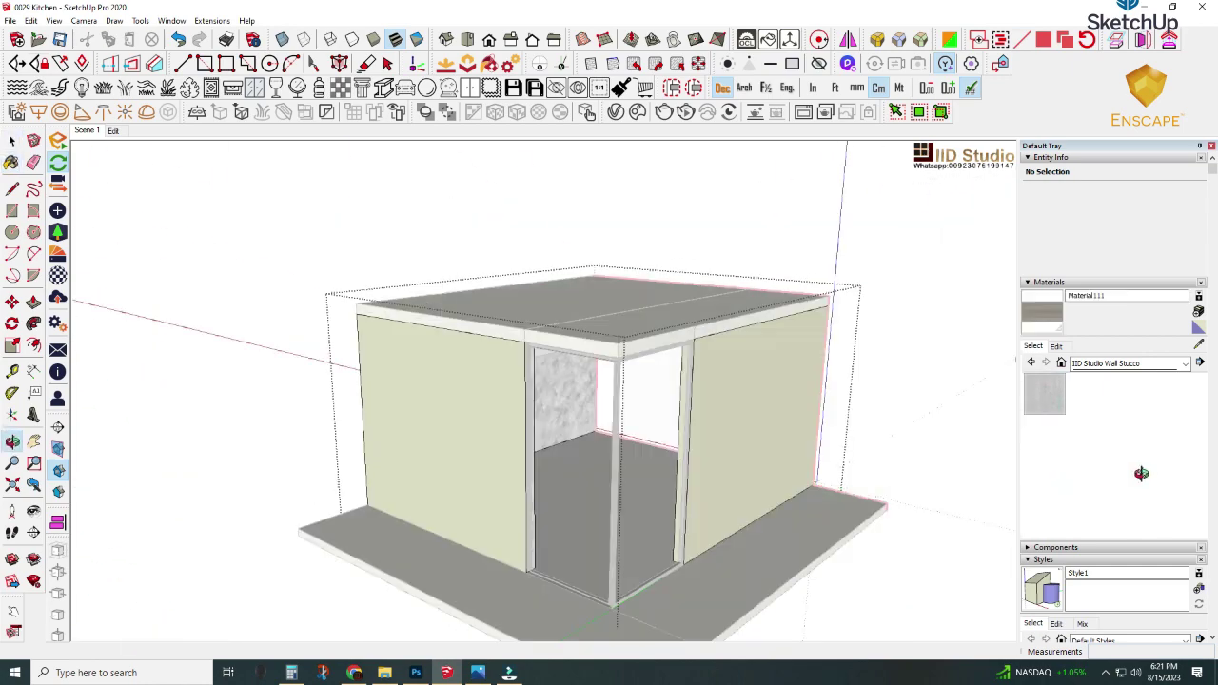
scroll(676, 380, up, 3)
middle_drag(710, 400, 615, 416)
scroll(614, 415, up, 3)
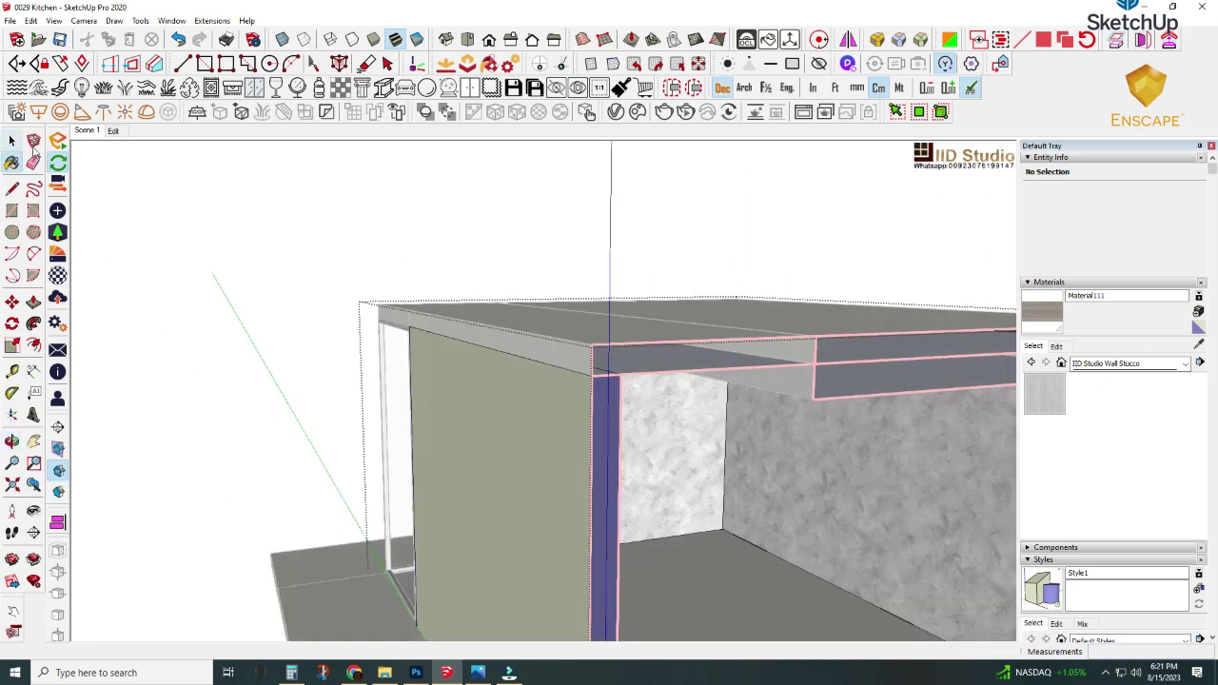
scroll(380, 346, up, 3)
scroll(380, 347, down, 5)
click(87, 130)
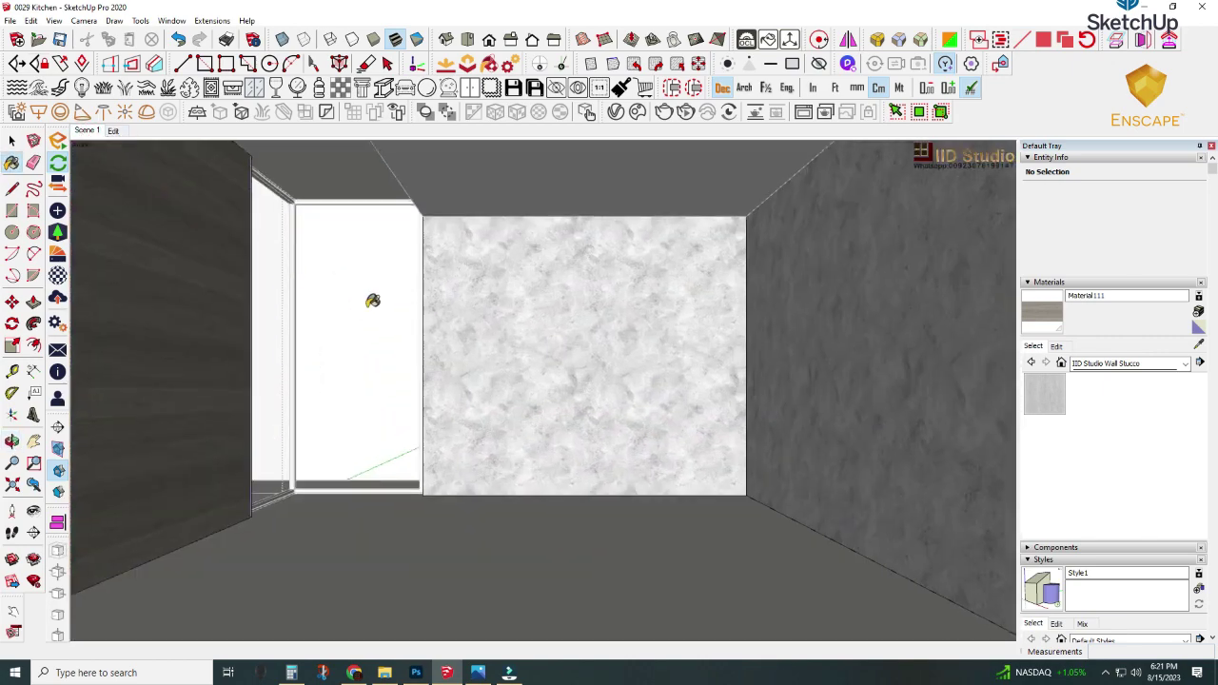
key(space)
scroll(477, 456, down, 5)
middle_drag(477, 456, 478, 459)
scroll(477, 459, up, 5)
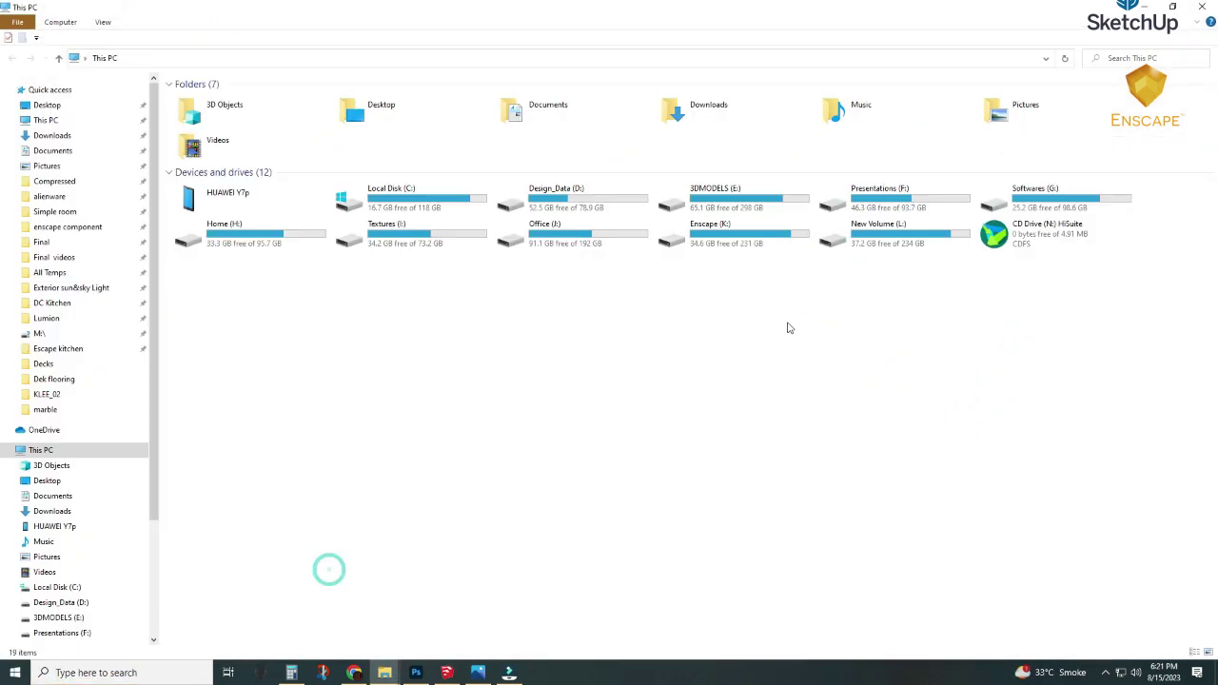
Drag TALL PANTRY 2D from the DC Kitchen Tall folder into the room corner
click(52, 302)
double_click(971, 114)
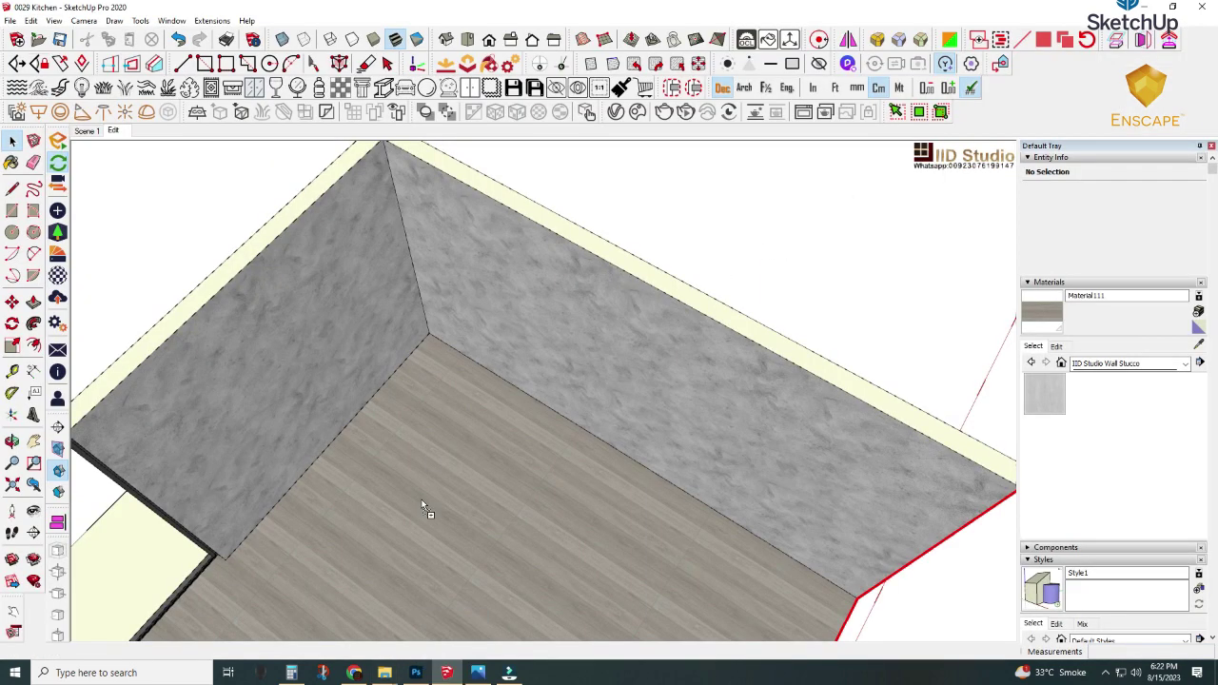
drag(830, 137, 451, 427)
click(451, 427)
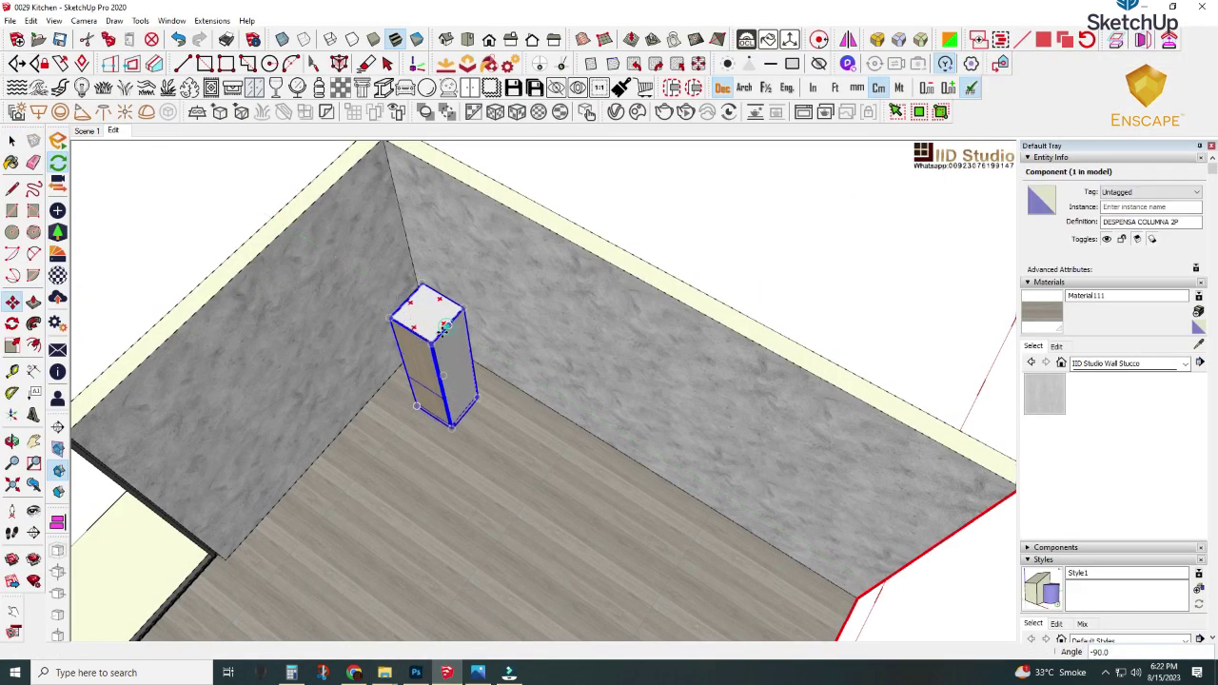
Set the pantry cabinet's width to 800 mm in its component options
mouse_move(451, 427)
middle_down()
mouse_move(344, 364)
mouse_move(375, 426)
middle_up()
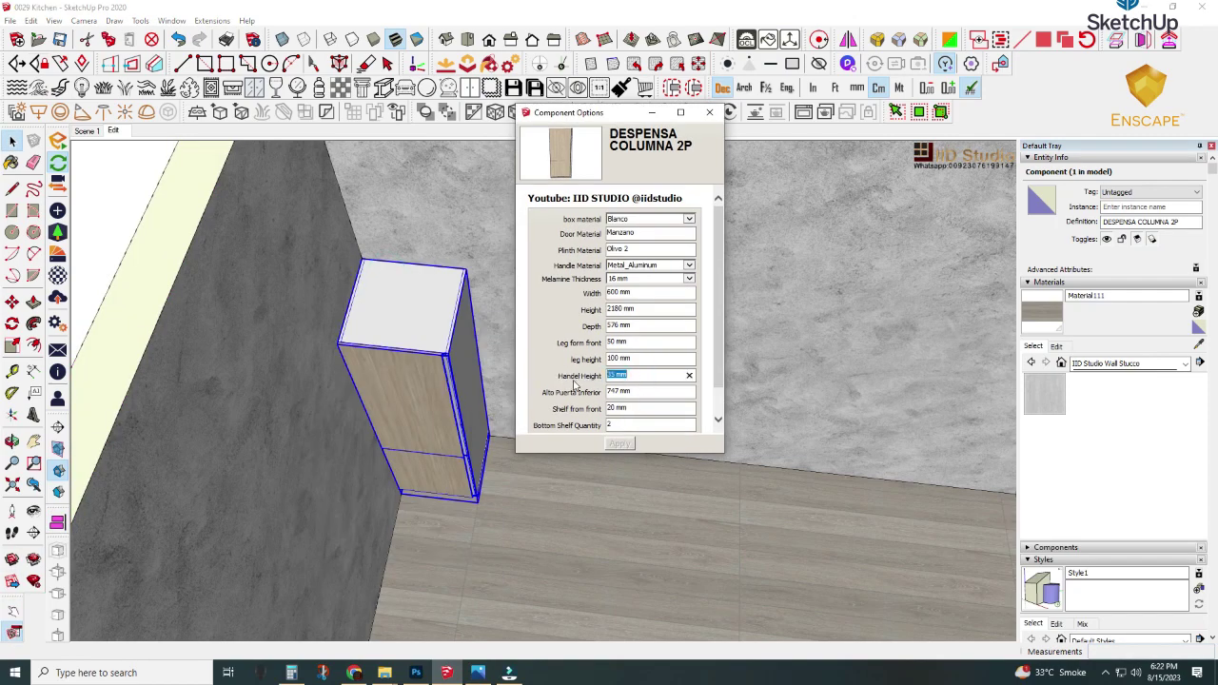
middle_drag(389, 421, 400, 445)
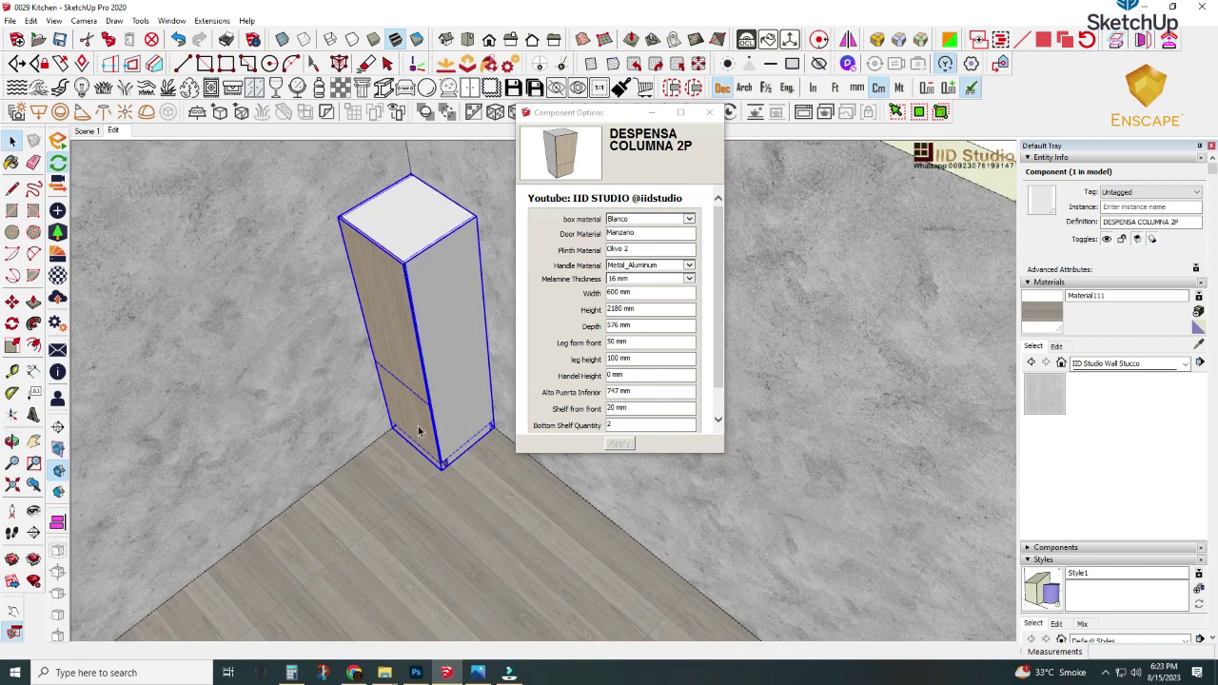
click(641, 292)
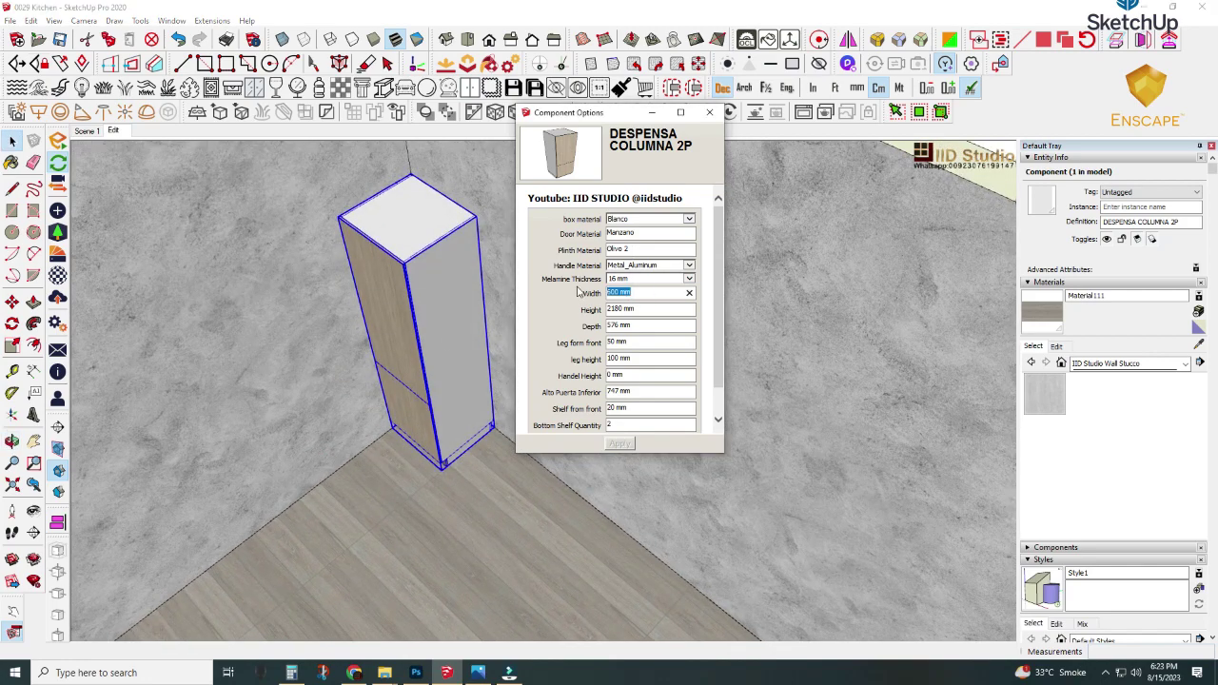
text(80)
key(Return)
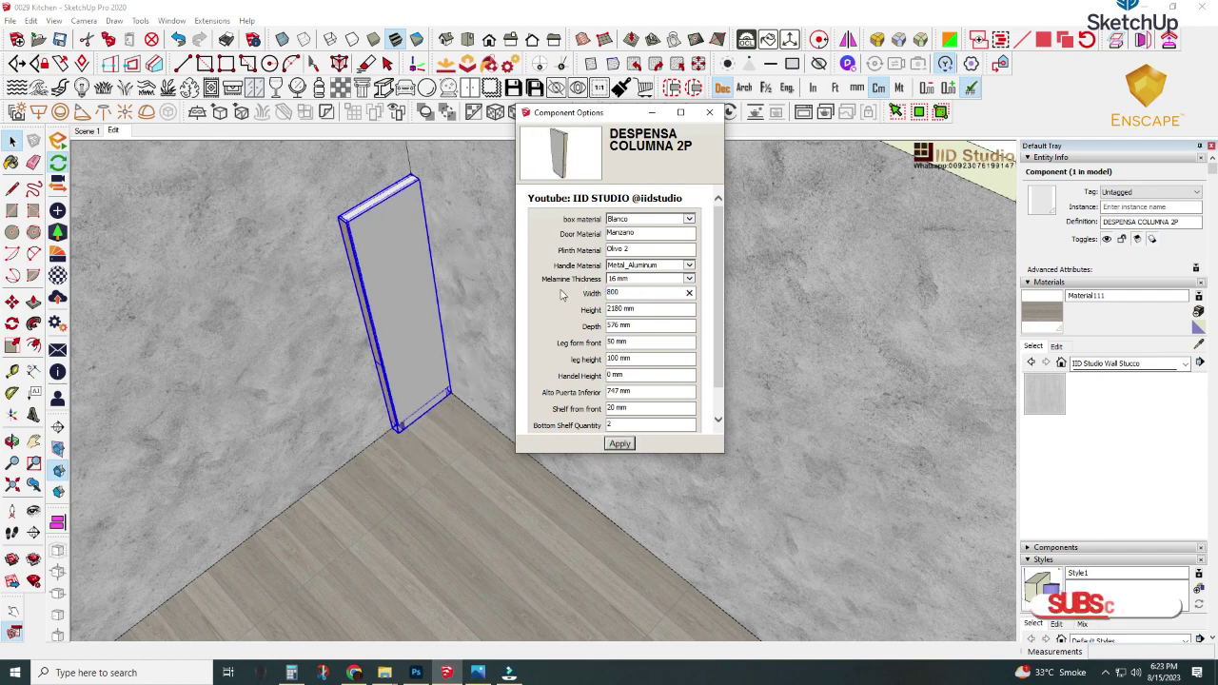
key(Return)
click(652, 112)
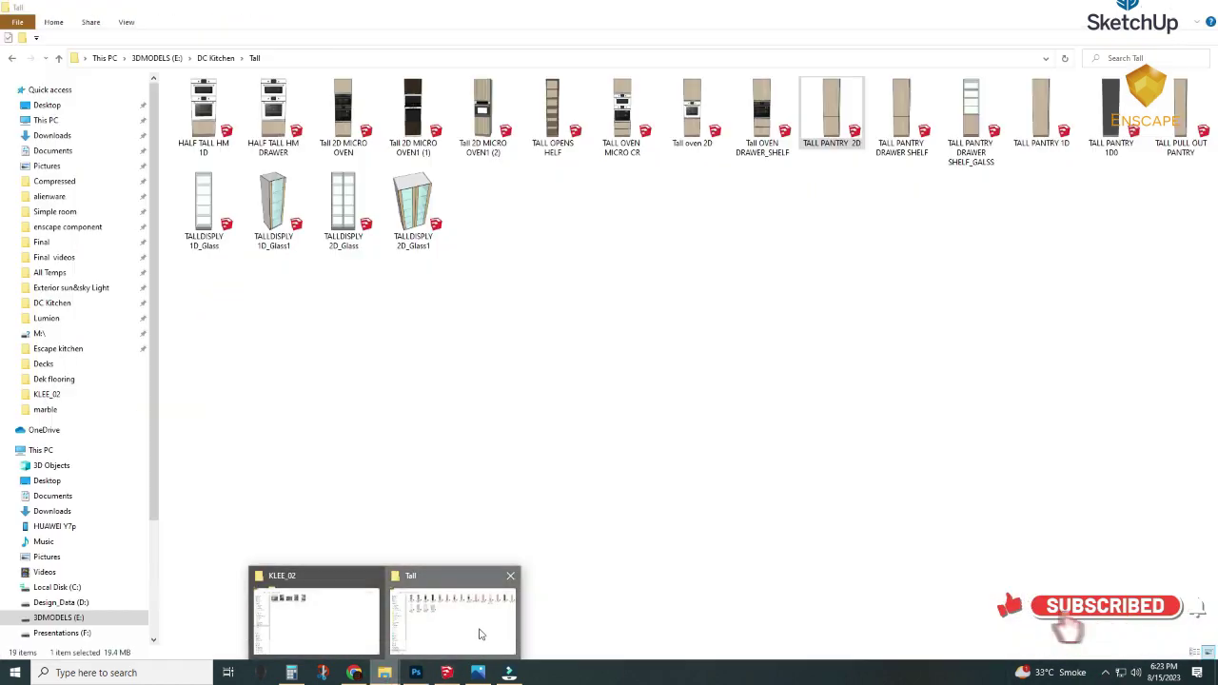
Bring the Tall 2D MICRO OVEN1 (1) cabinet in beside the pantry
click(480, 630)
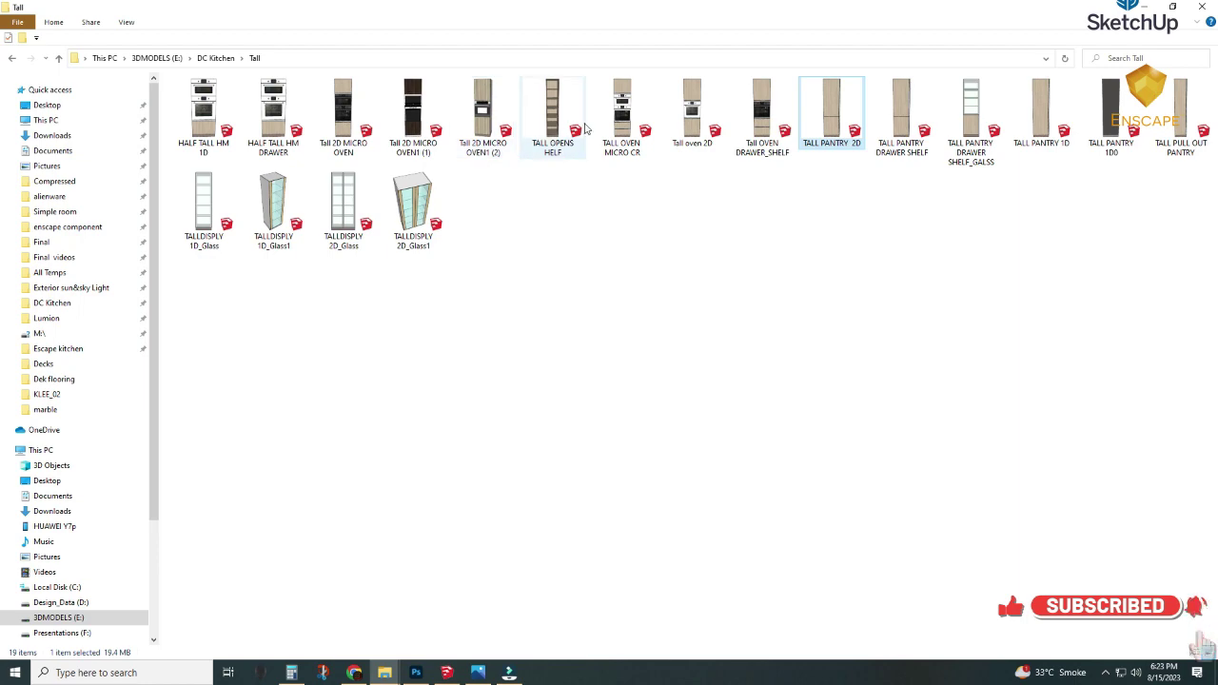
drag(413, 114, 530, 489)
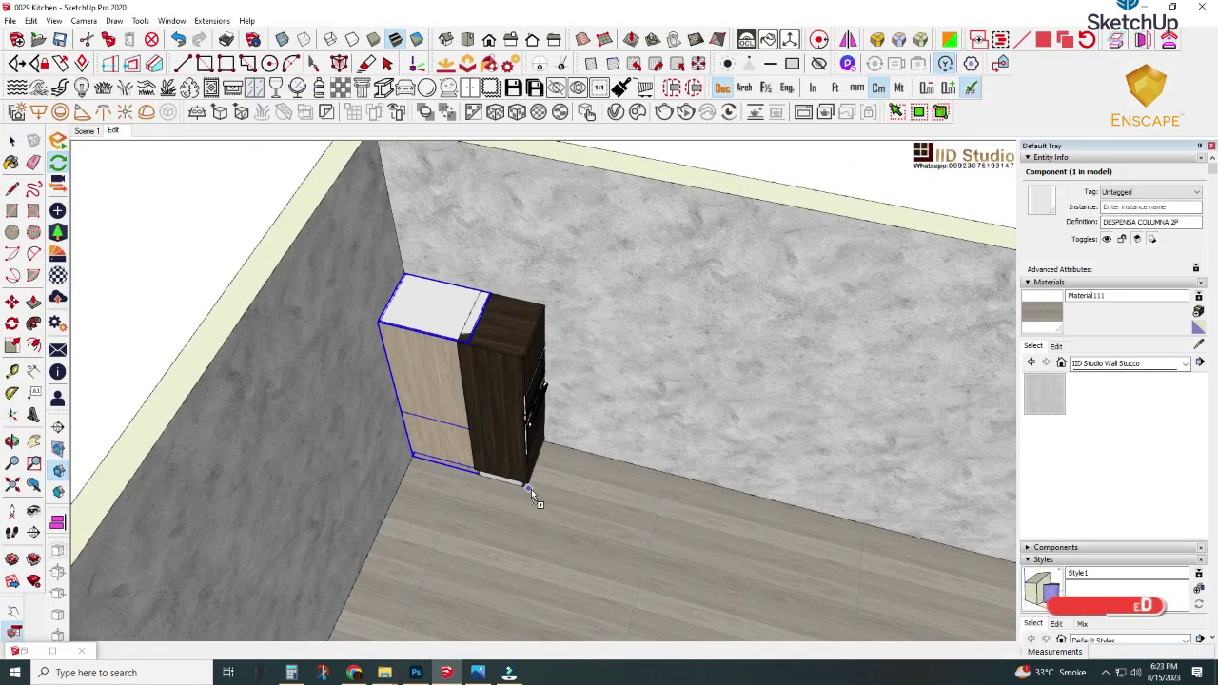
click(531, 489)
Place the dark oven cabinet flush beside the pantry and review both cabinets' options
middle_drag(531, 489, 95, 388)
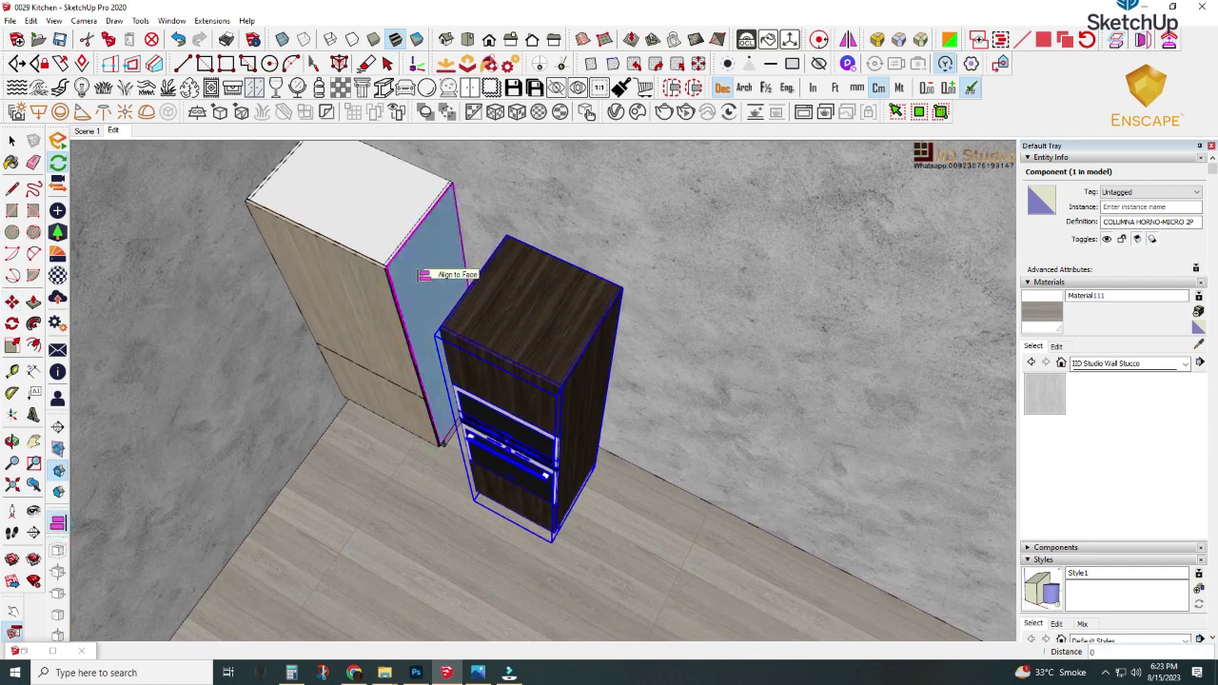
click(460, 268)
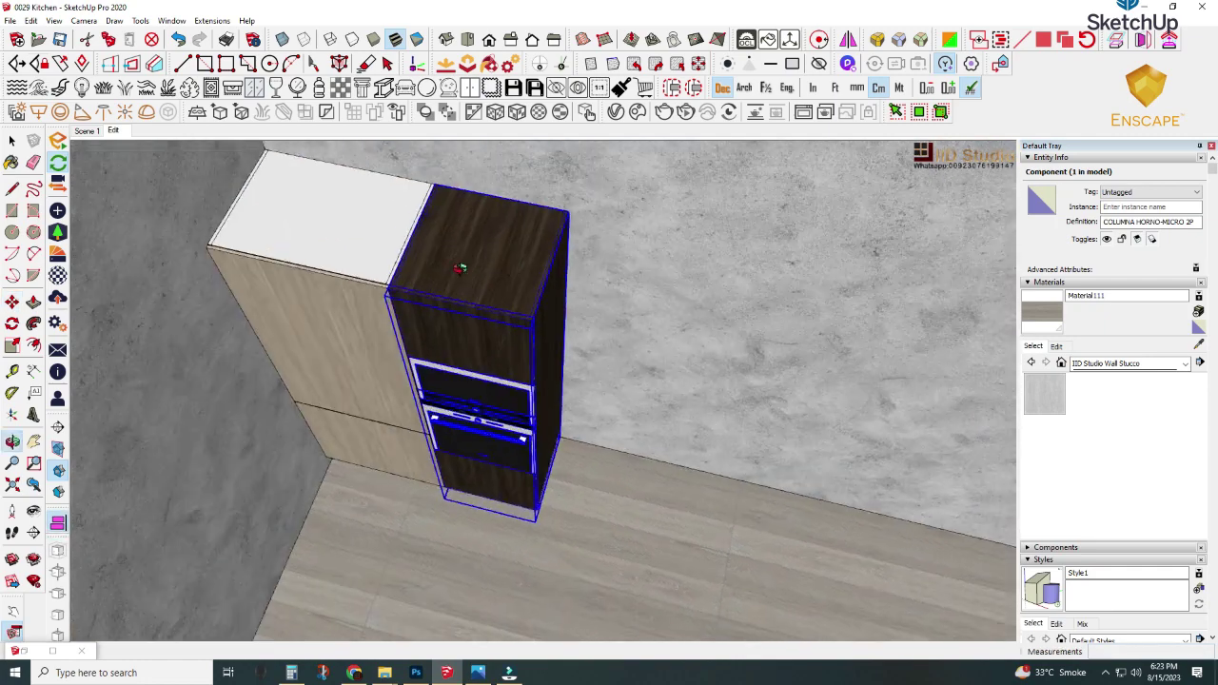
click(13, 631)
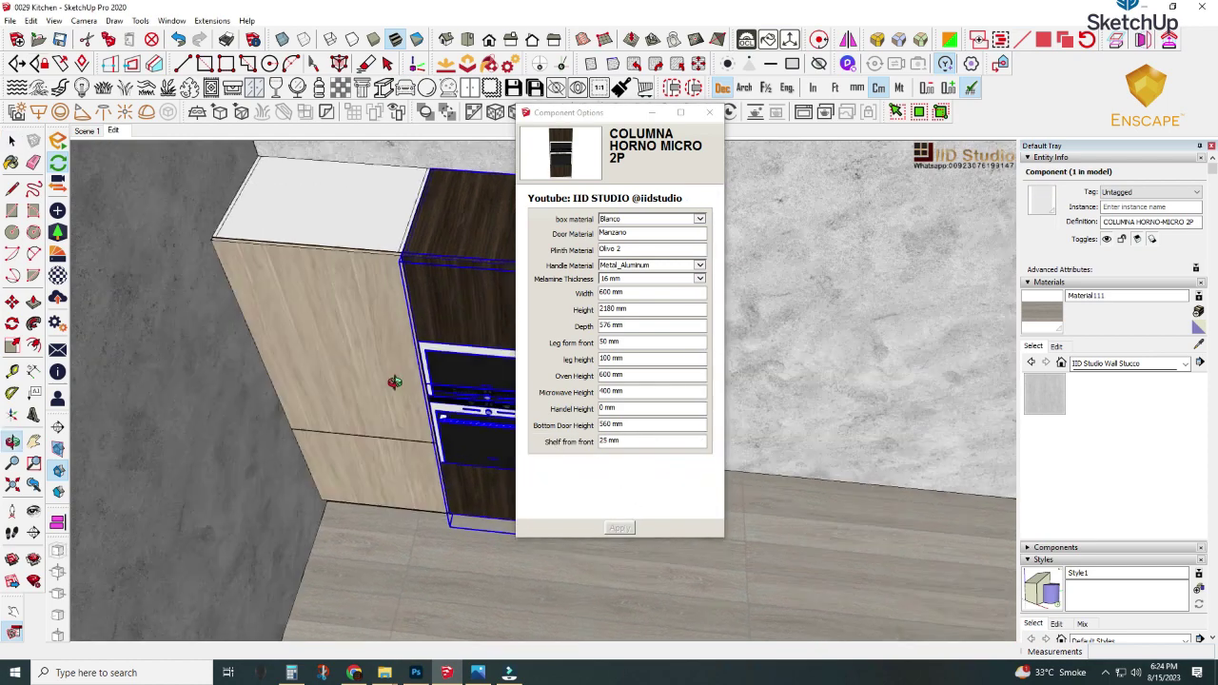
middle_drag(609, 570, 420, 404)
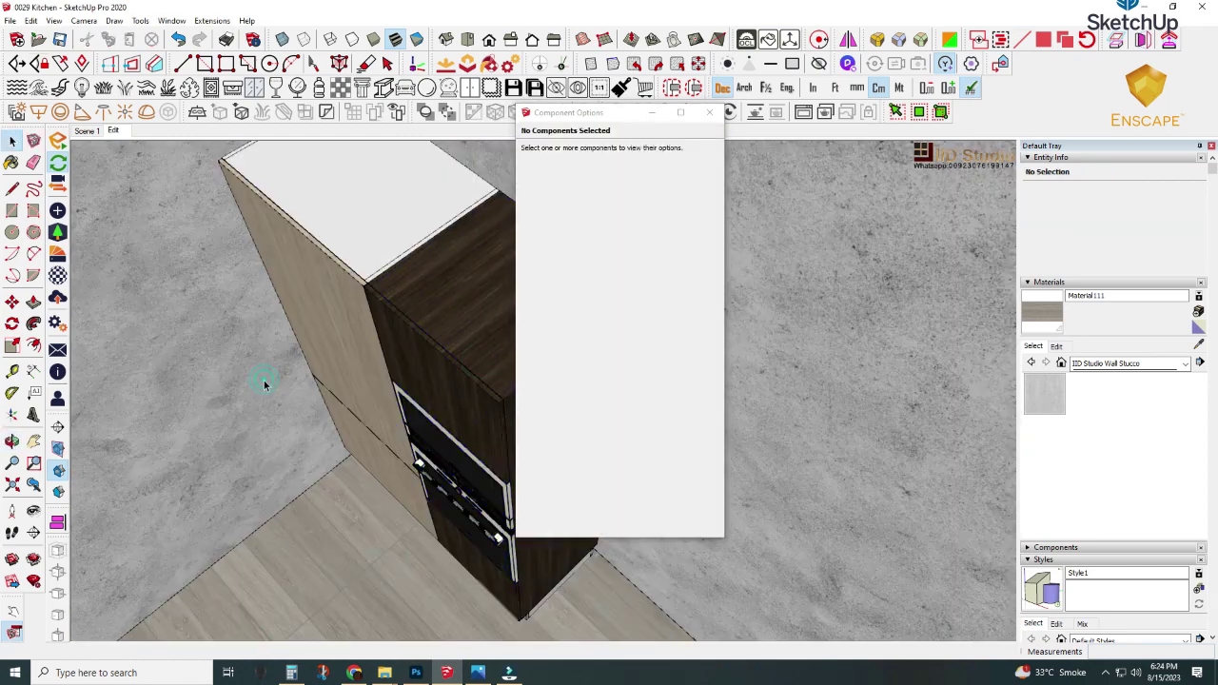
click(264, 380)
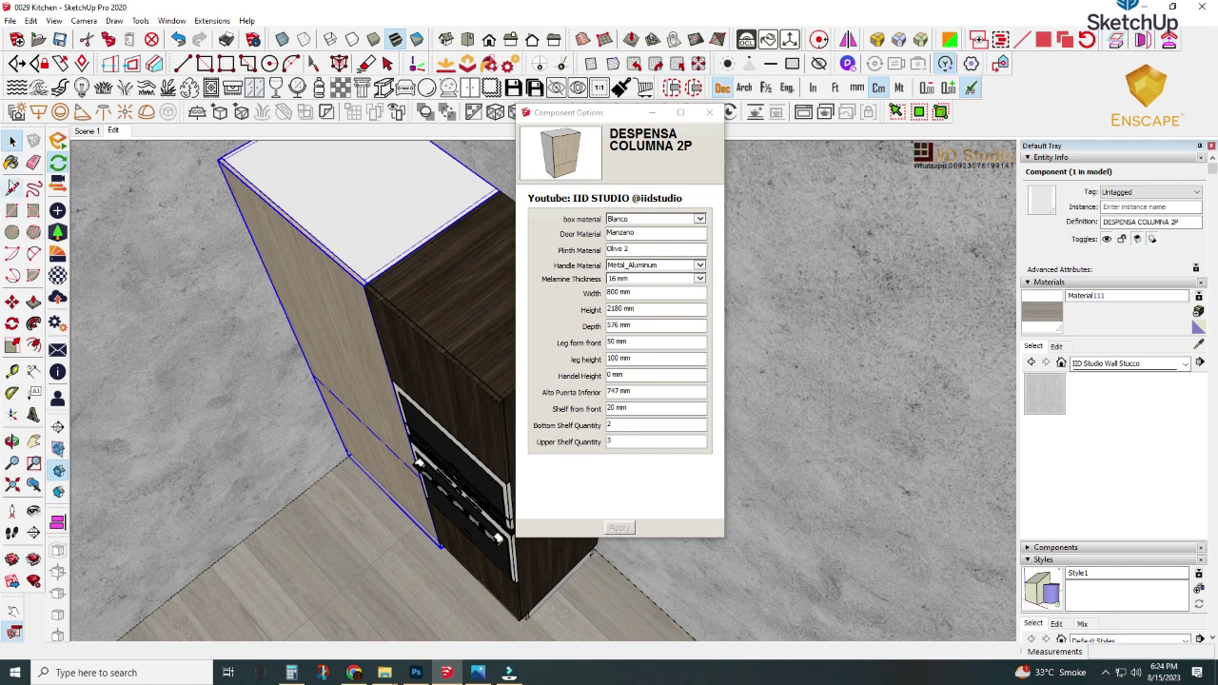
click(639, 233)
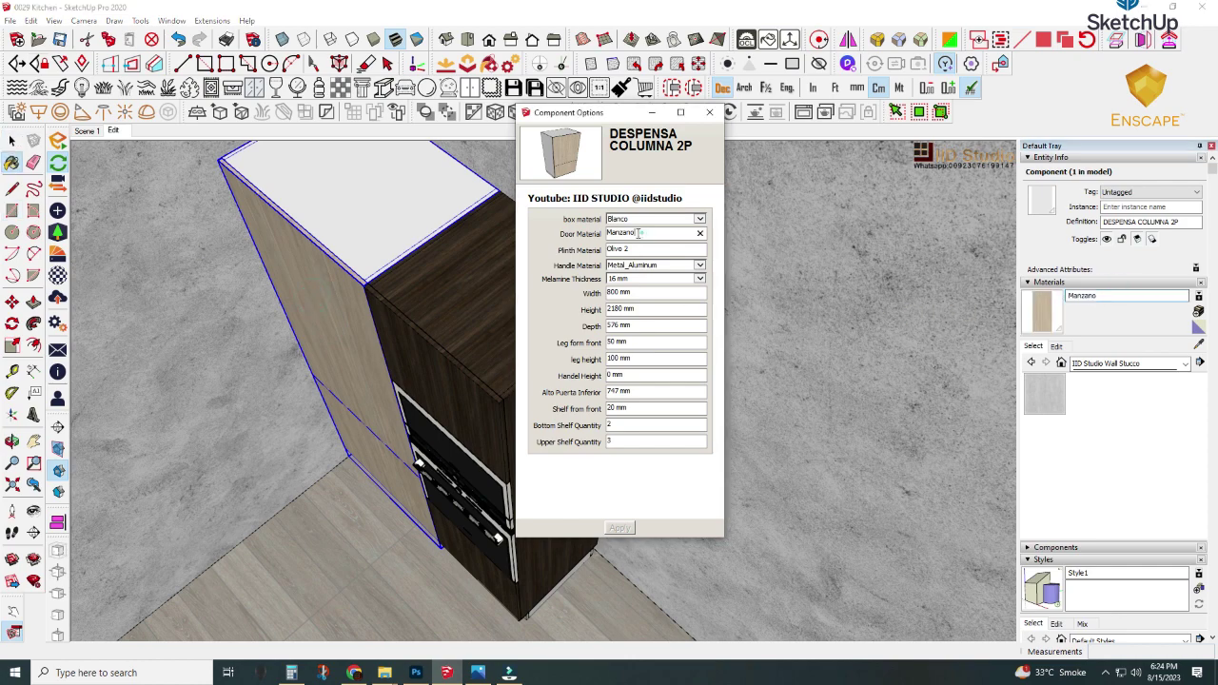
middle_drag(491, 421, 359, 236)
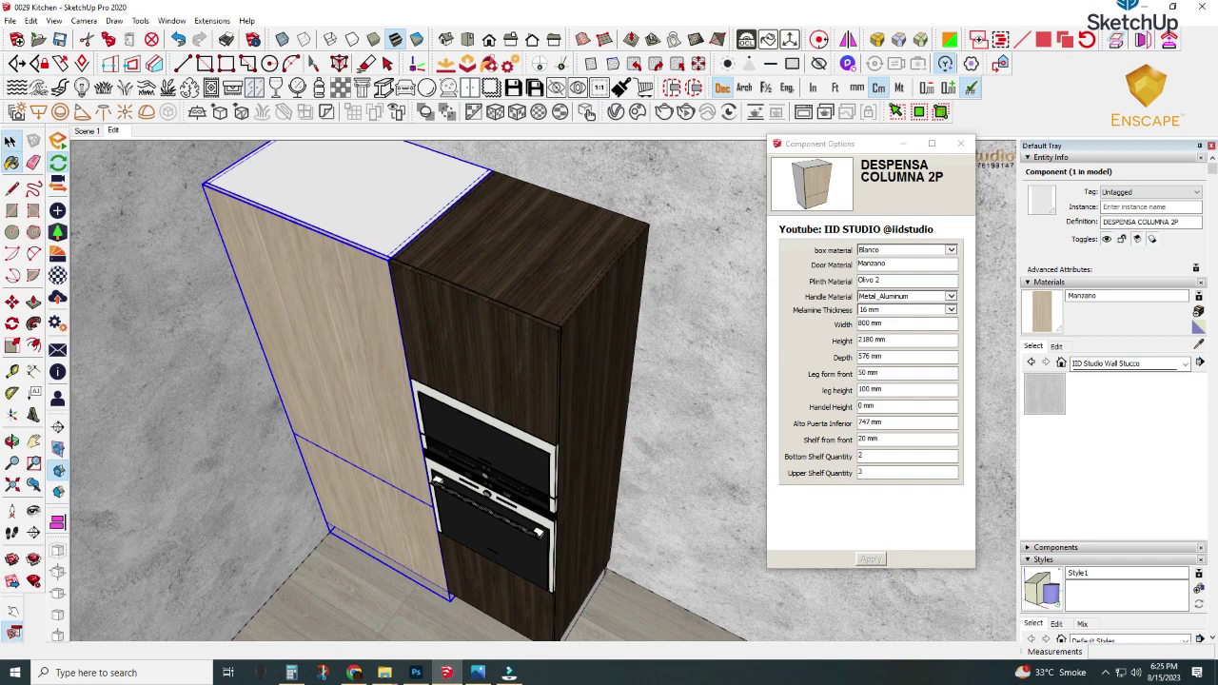
Move the dark oven cabinet aside and place a new tall oven column beside the pantry
click(482, 396)
scroll(418, 463, down, 3)
drag(473, 334, 335, 430)
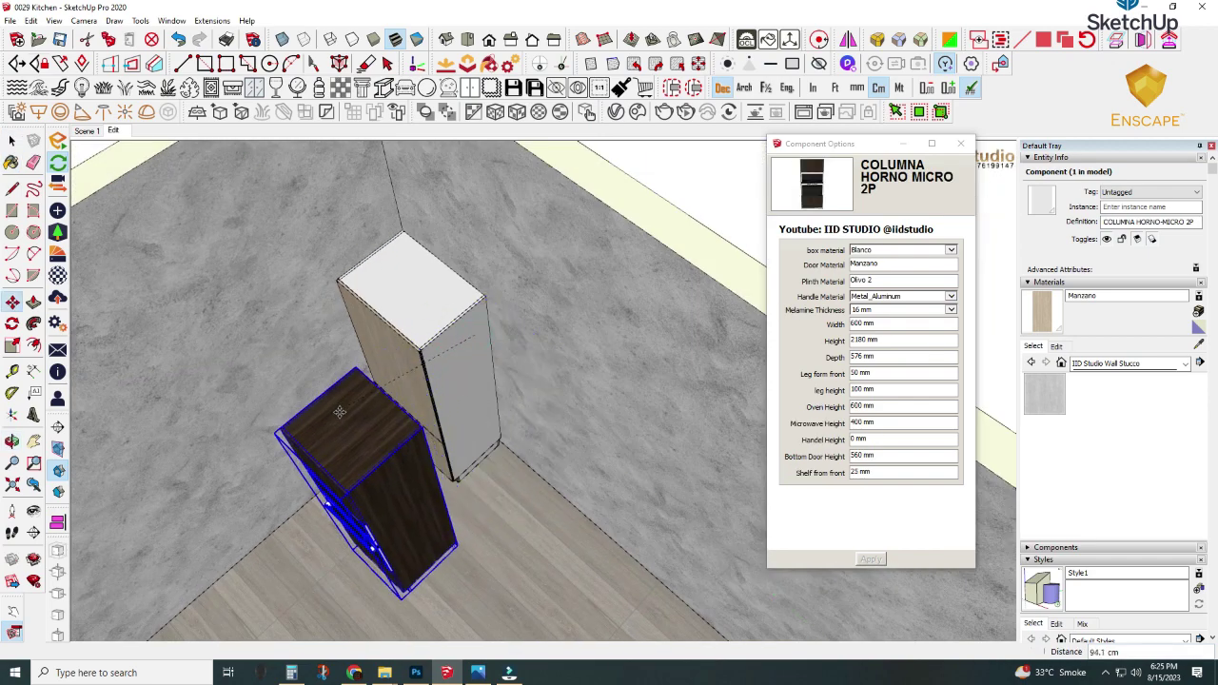
click(384, 673)
drag(385, 200, 513, 522)
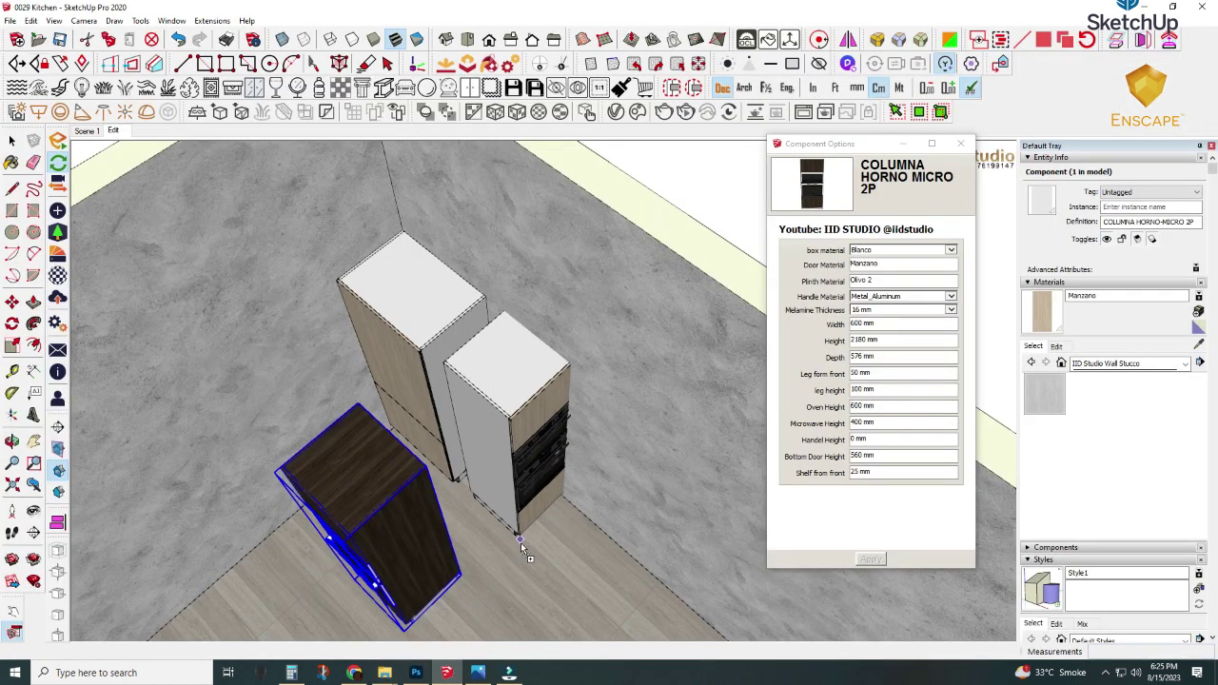
click(518, 561)
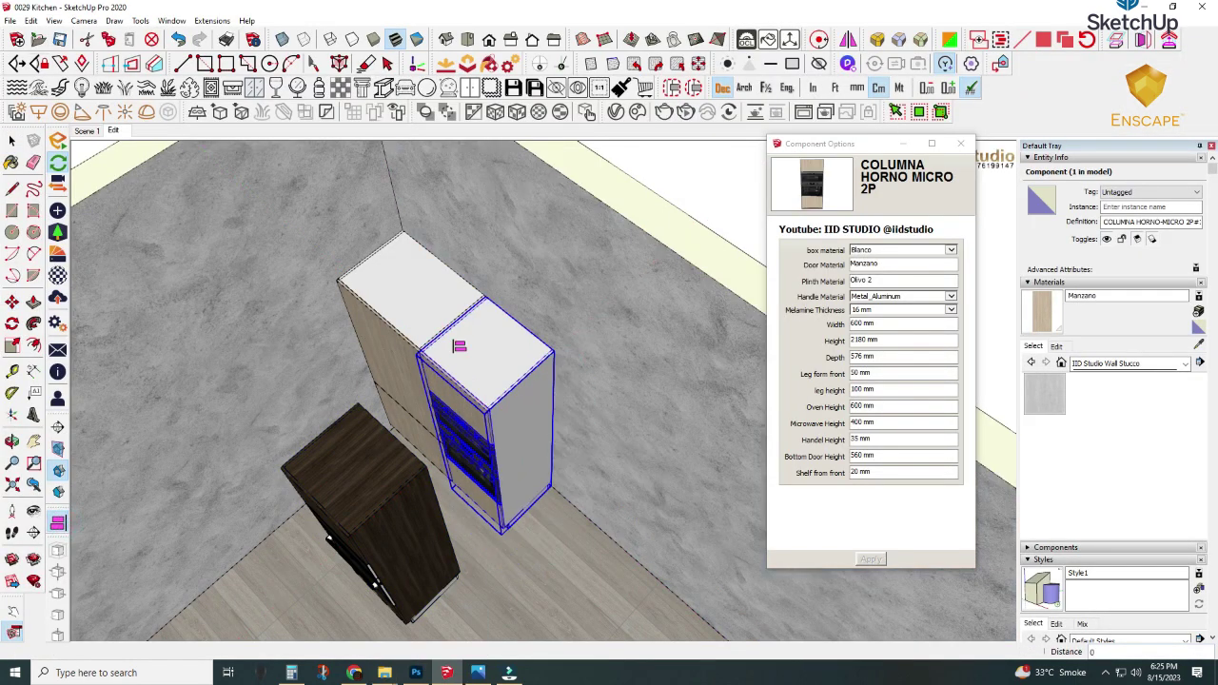
Open the dark cabinet and copy its built-in oven appliance
middle_drag(113, 451, 397, 492)
key(space)
double_click(397, 491)
click(396, 614)
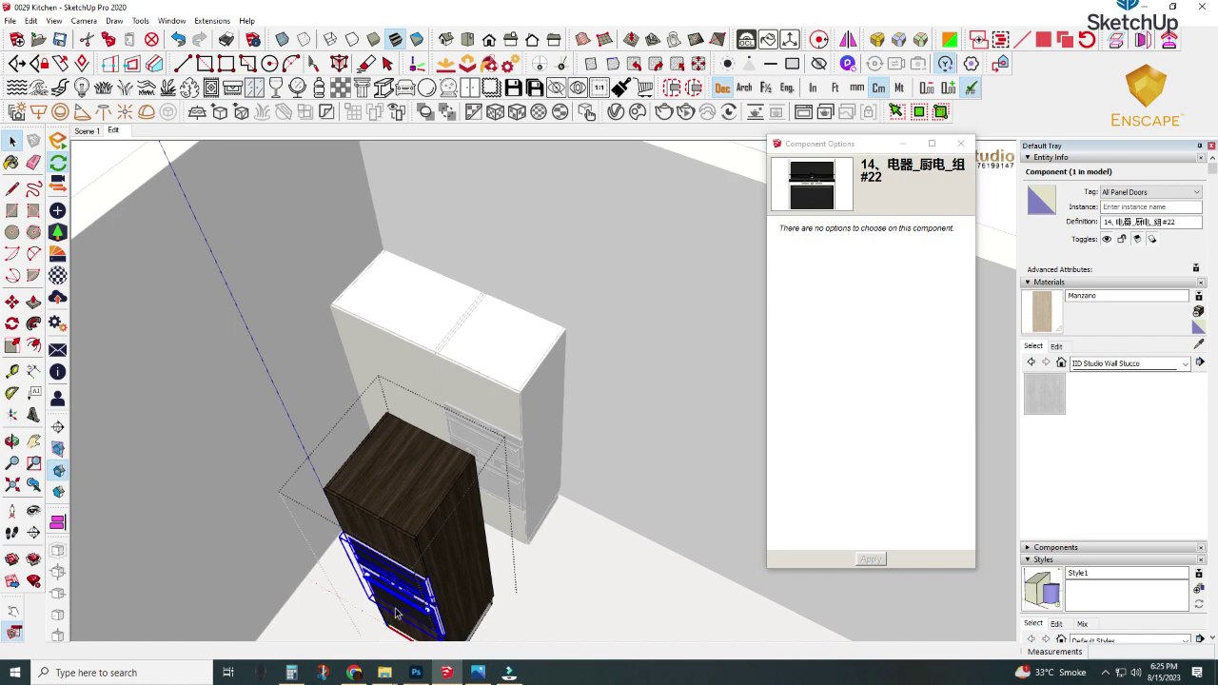
Paste the copied oven and move it into the light column's opening
click(30, 20)
click(231, 339)
click(30, 20)
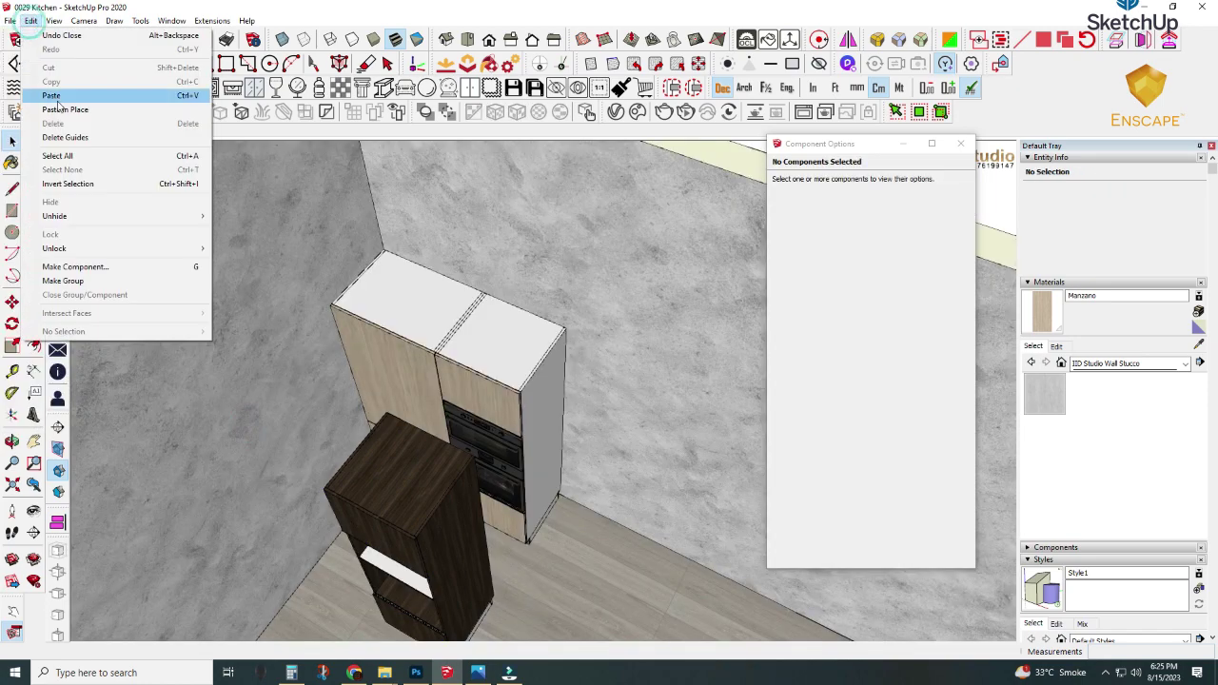
click(53, 95)
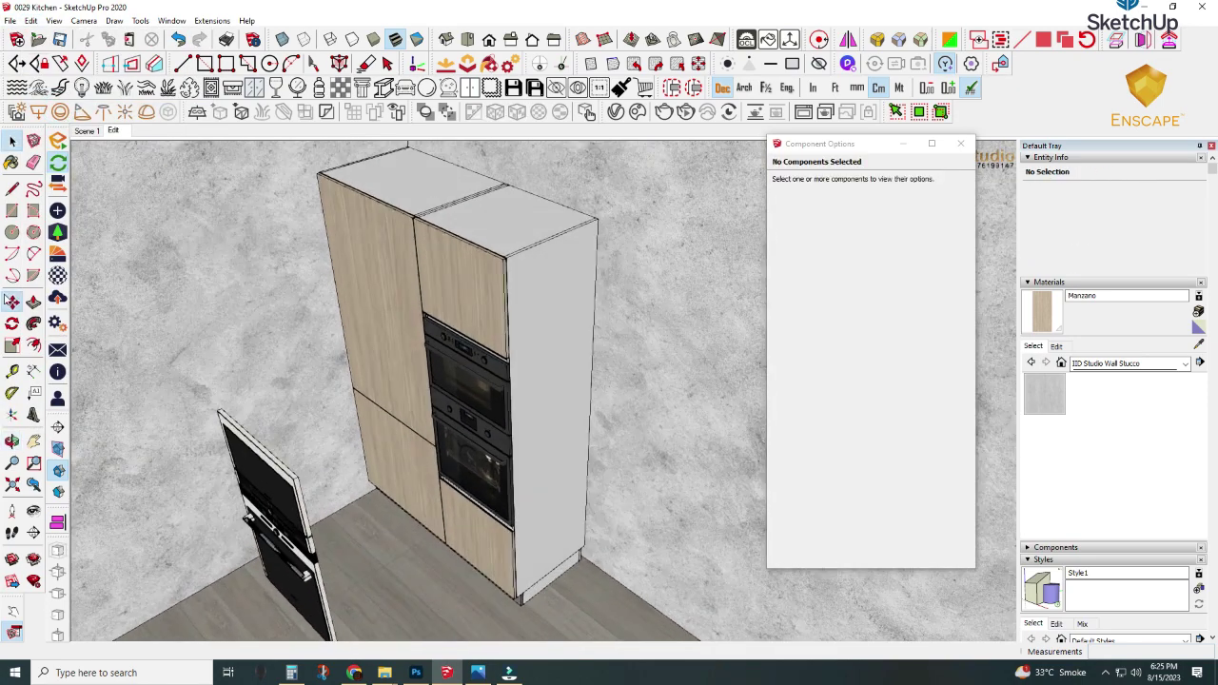
click(11, 301)
click(271, 495)
scroll(428, 428, up, 5)
click(526, 352)
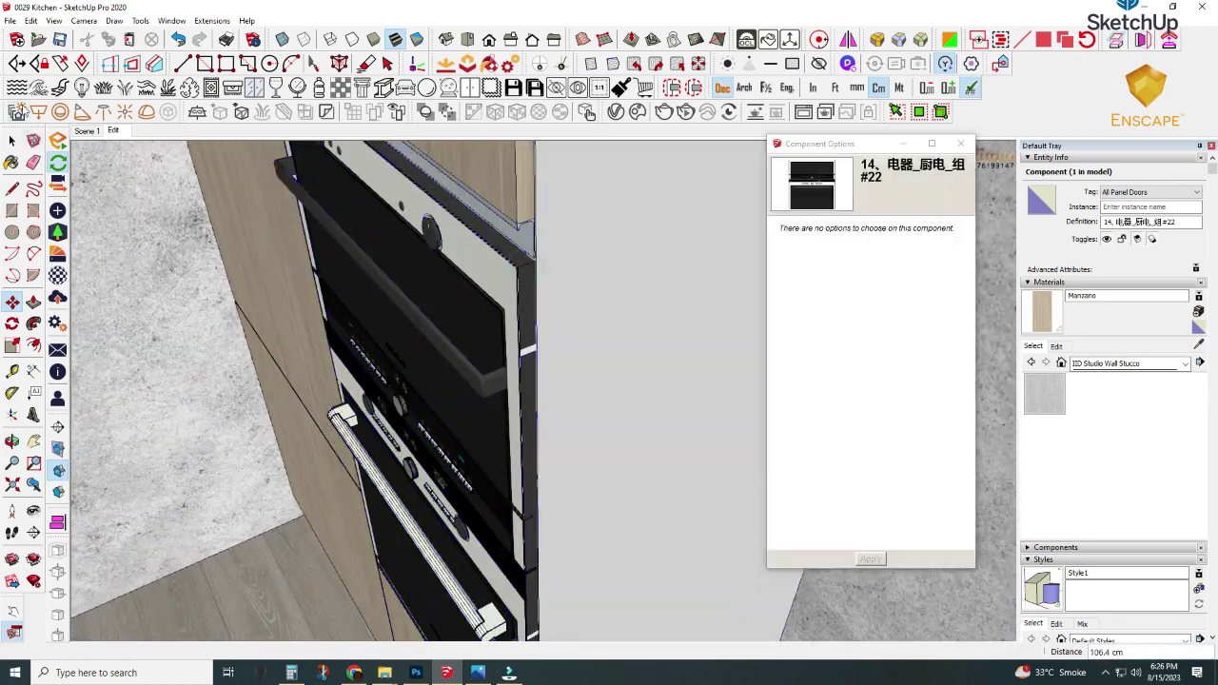
Reposition the oven column and check the oven's fit in X-ray view
click(409, 285)
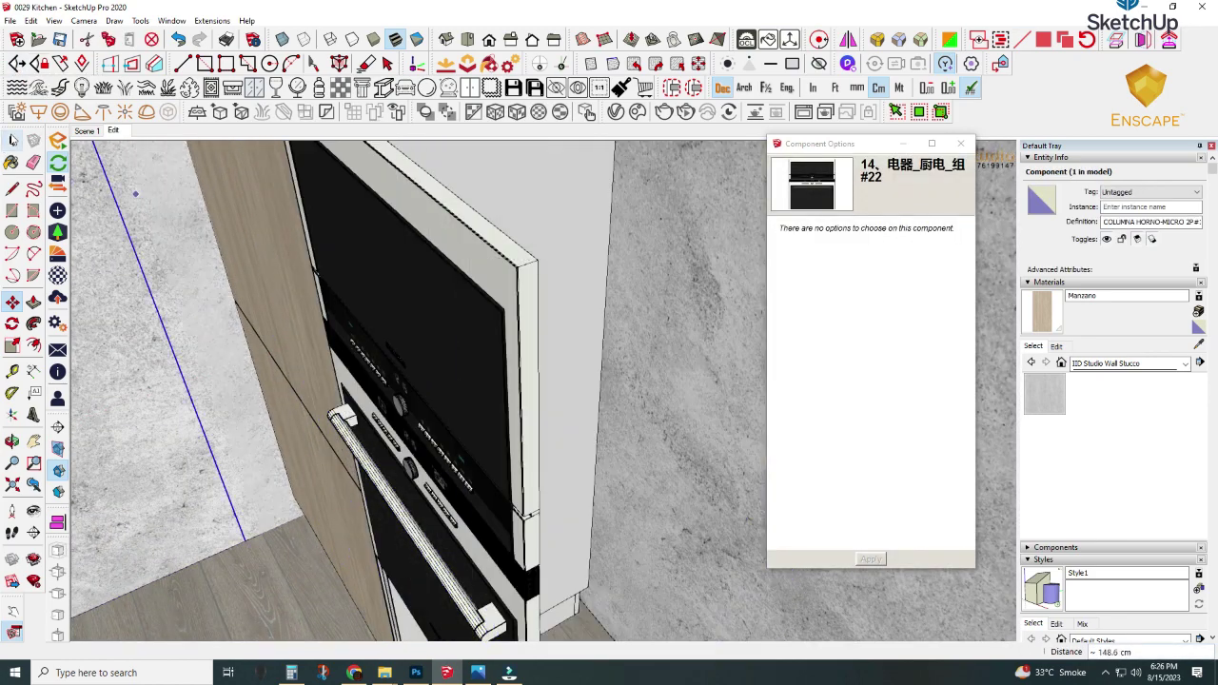
click(587, 263)
key(space)
click(256, 484)
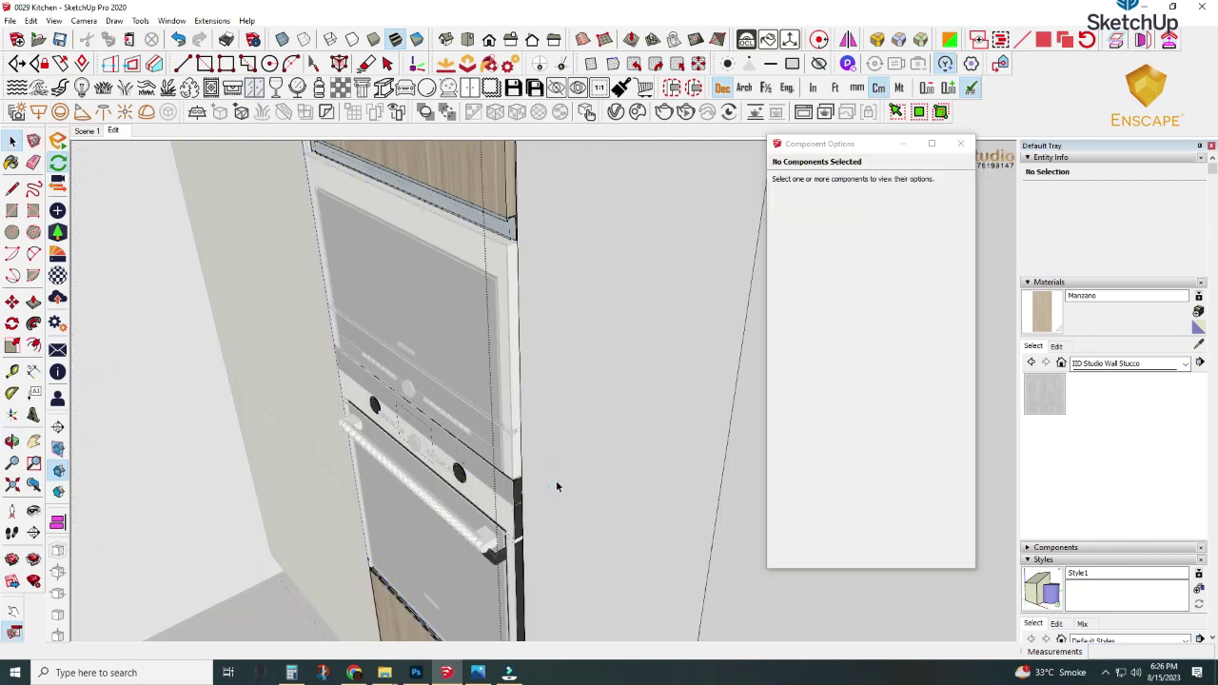
click(514, 507)
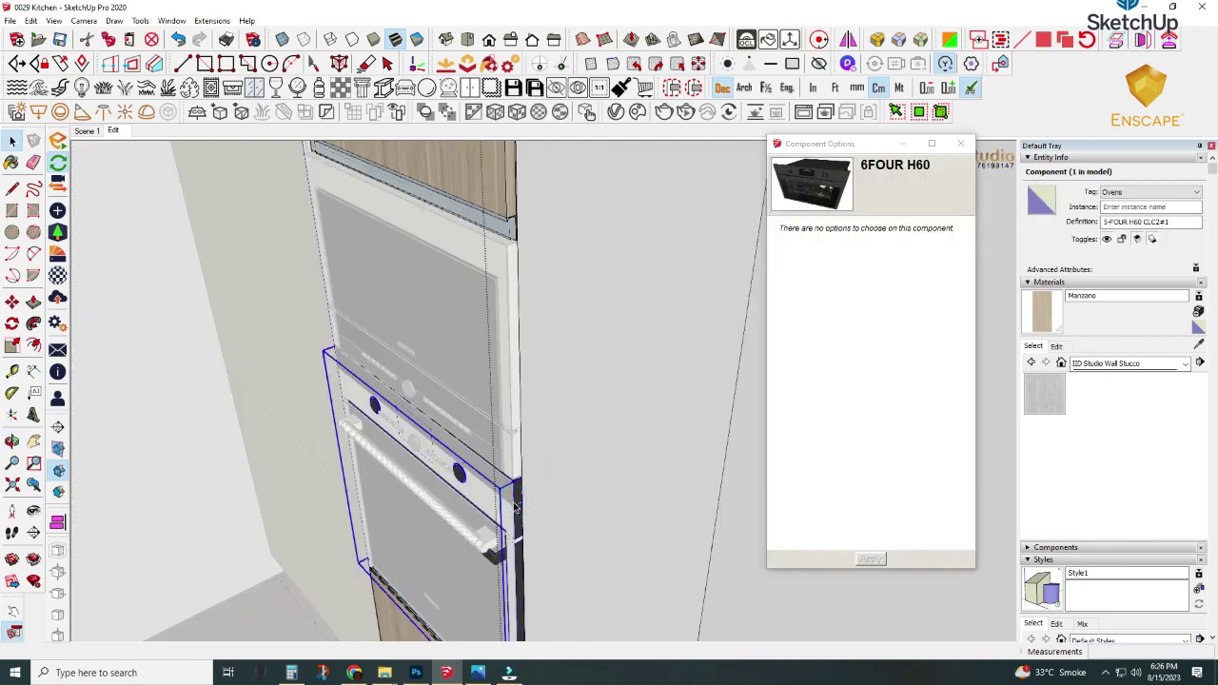
key(ctrl+z)
key(ctrl+z)
key(ctrl+z)
Revert the model and apply the oven column's options so its doors match the pantry's Manzano wood
click(10, 20)
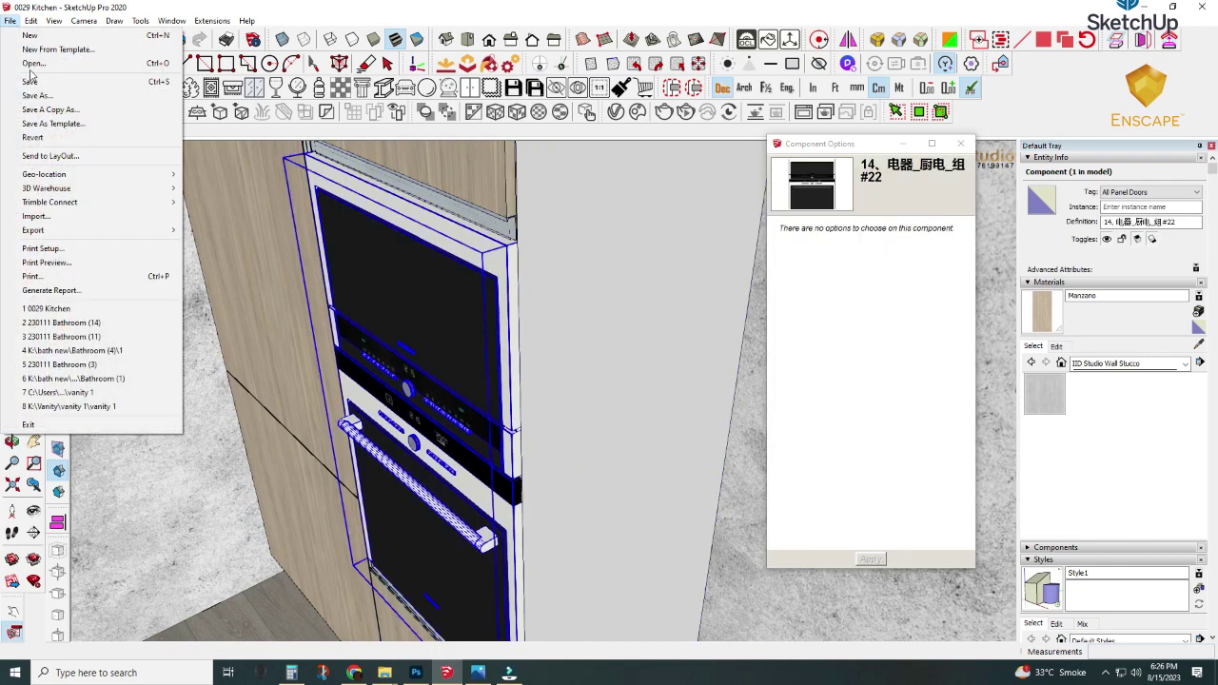
click(32, 137)
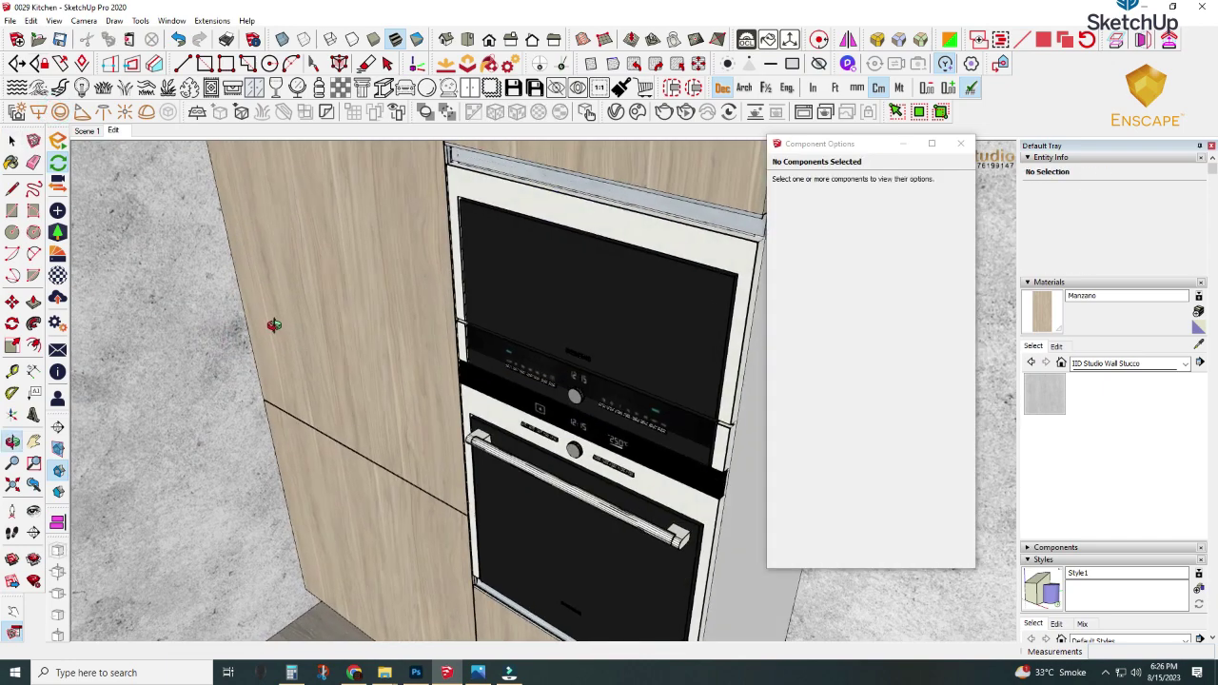
click(876, 440)
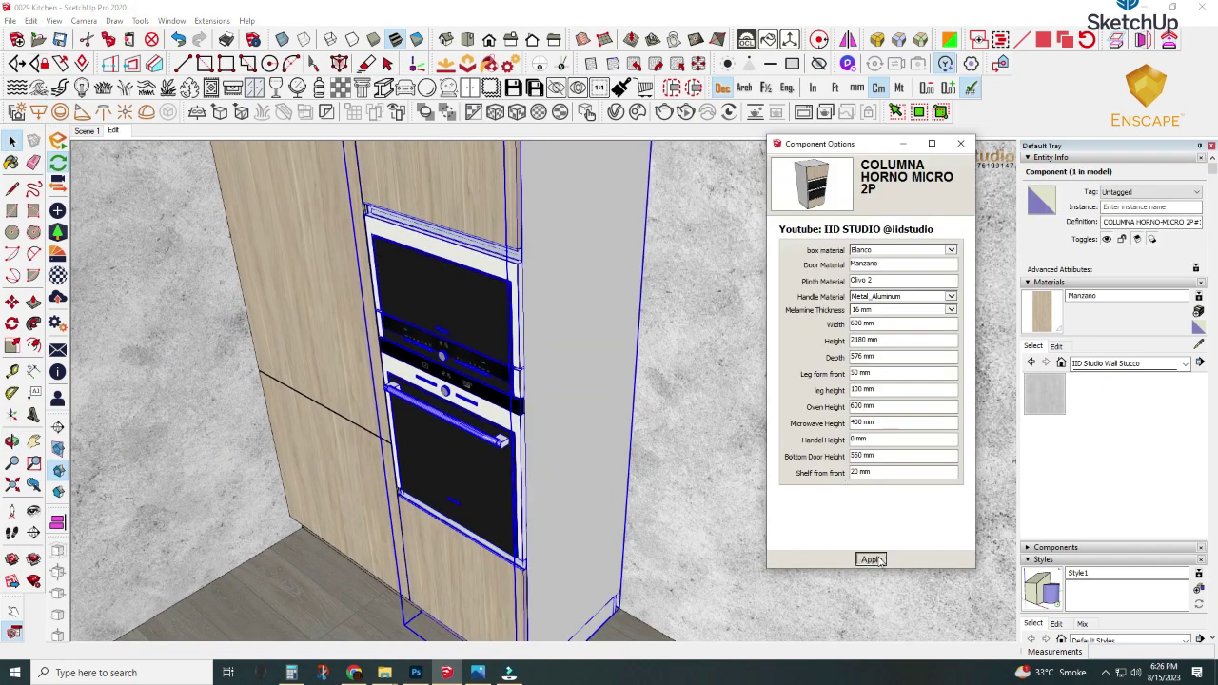
click(870, 559)
scroll(242, 424, down, 3)
middle_drag(242, 424, 398, 598)
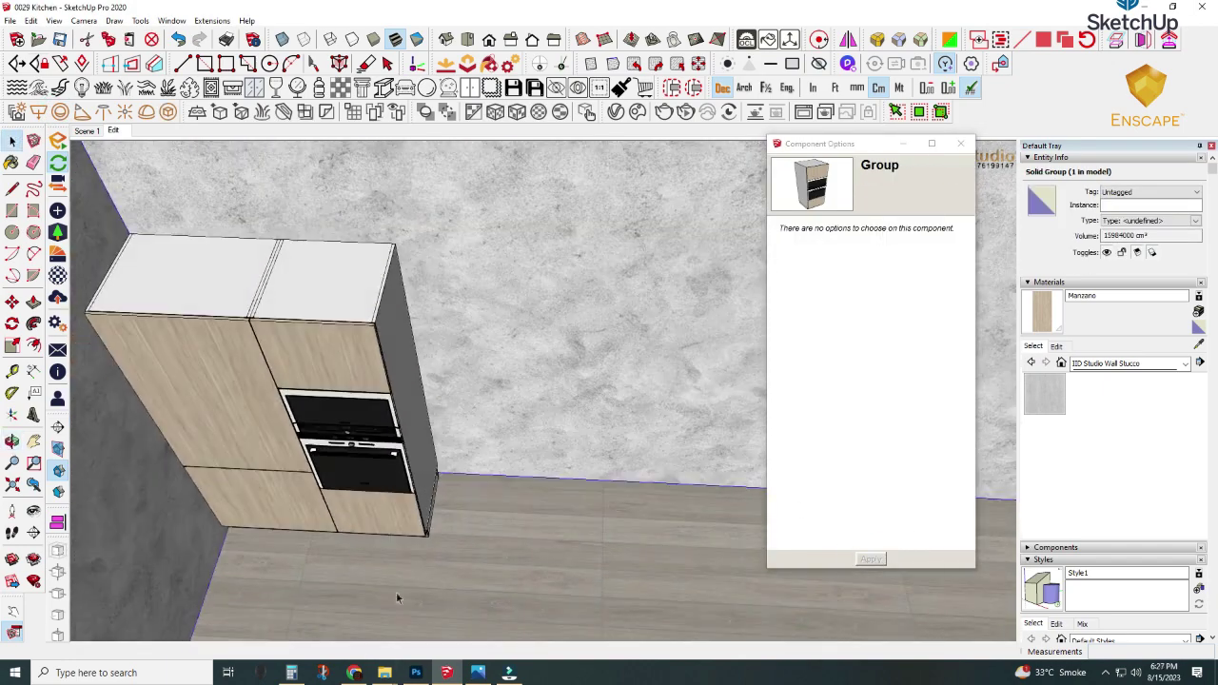
Drop the TALL OPENS HELF tower into the room and rotate it upright at the run's end
click(385, 673)
mouse_move(552, 114)
mouse_down()
mouse_move(509, 636)
mouse_move(533, 556)
mouse_up()
middle_drag(532, 557, 473, 363)
key(q)
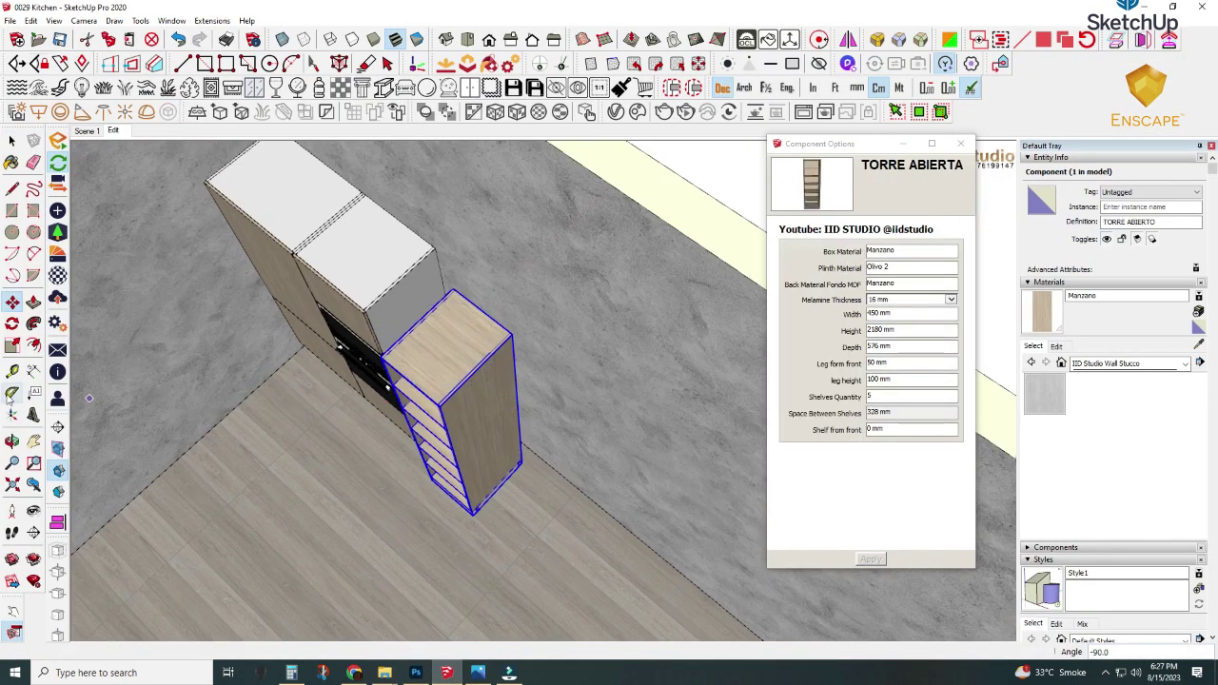
middle_drag(535, 307, 653, 308)
key(space)
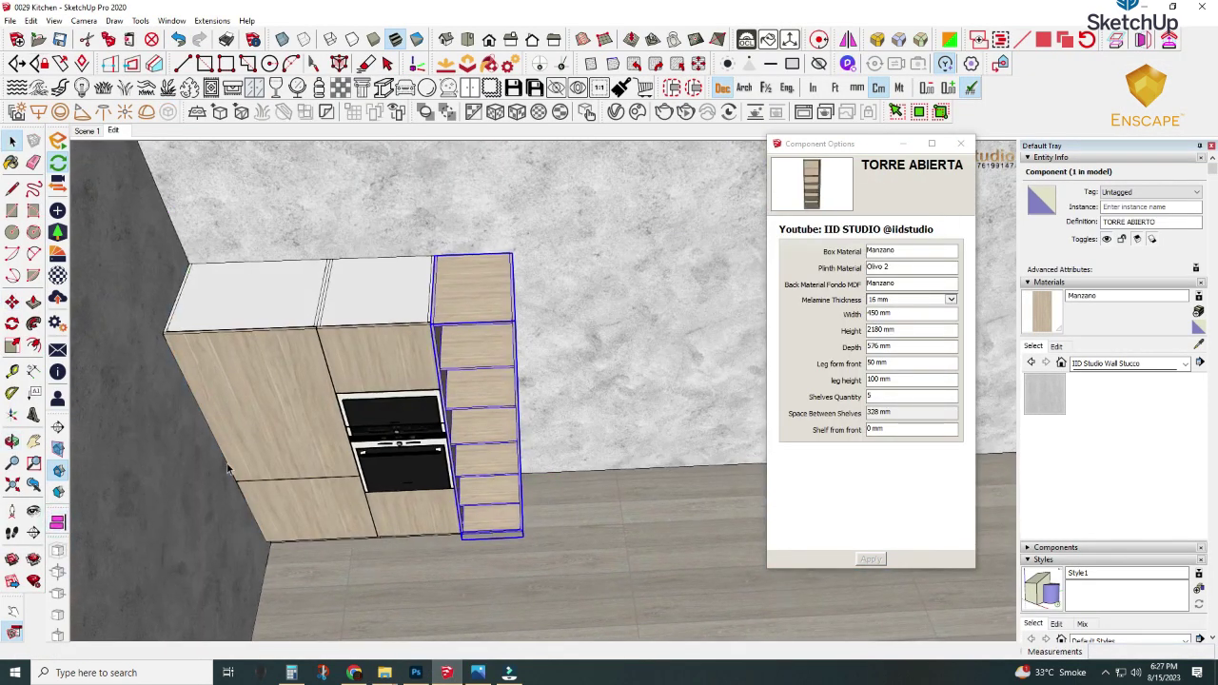
Bring in TALL PANTRY 1D and set it flush against the shelf tower
click(384, 673)
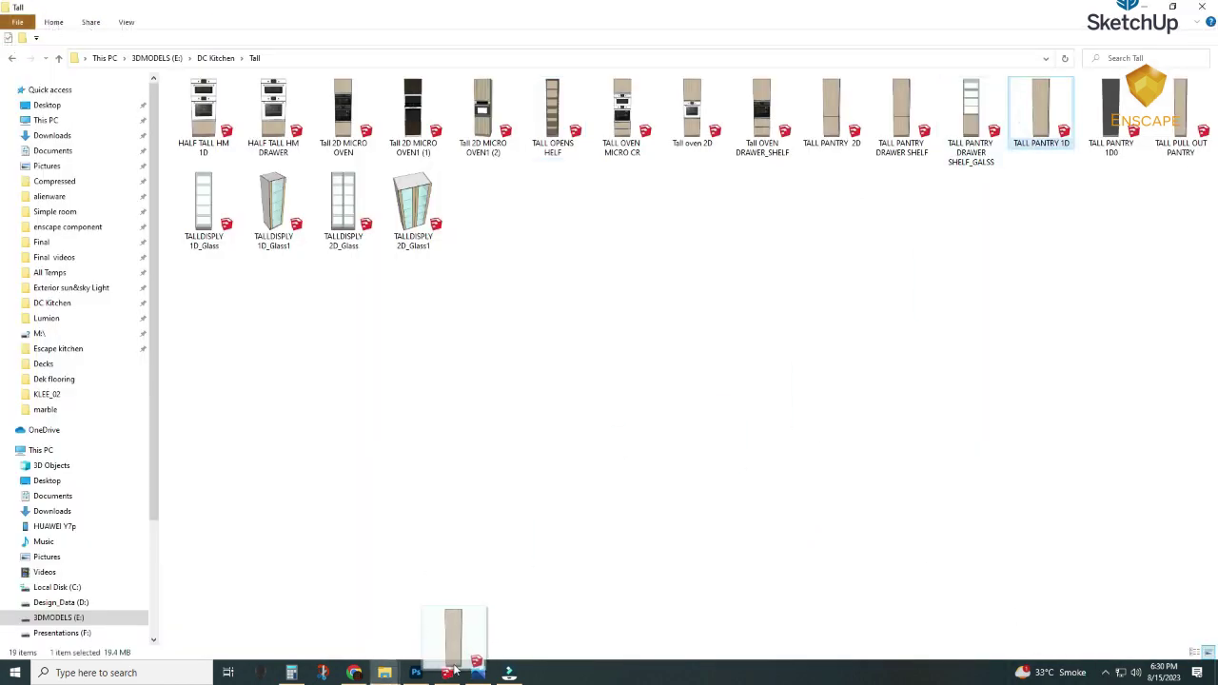
drag(968, 166, 544, 526)
click(598, 535)
middle_drag(597, 535, 362, 590)
key(m)
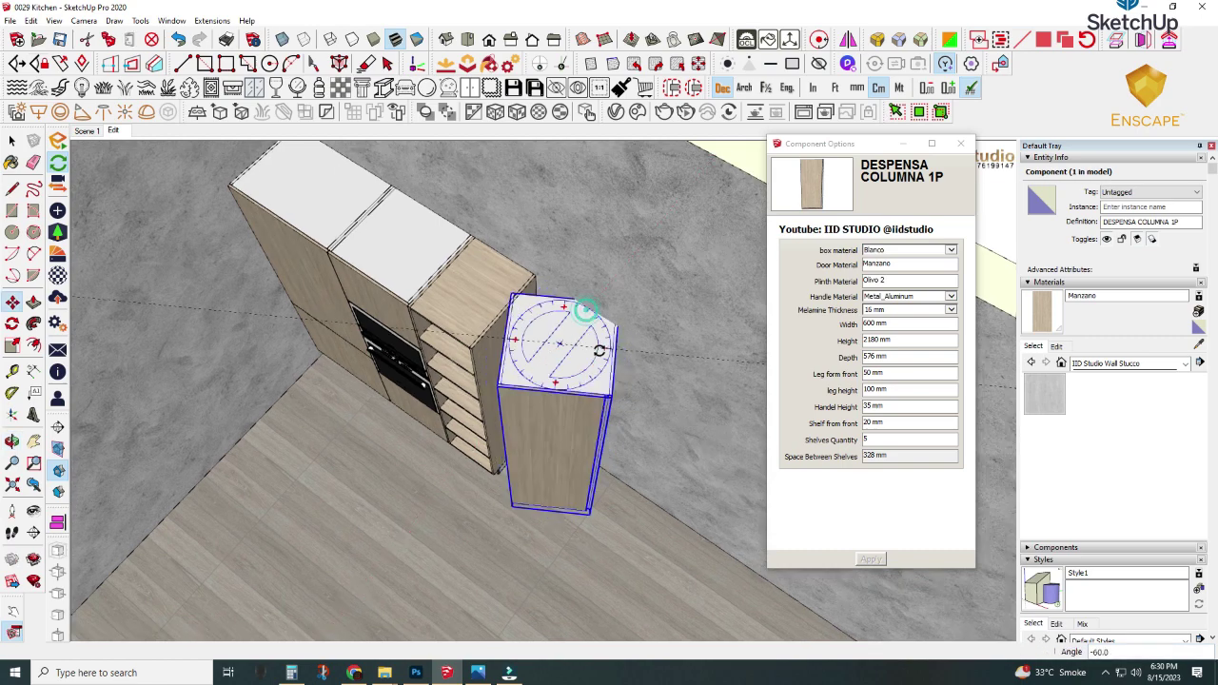
click(373, 469)
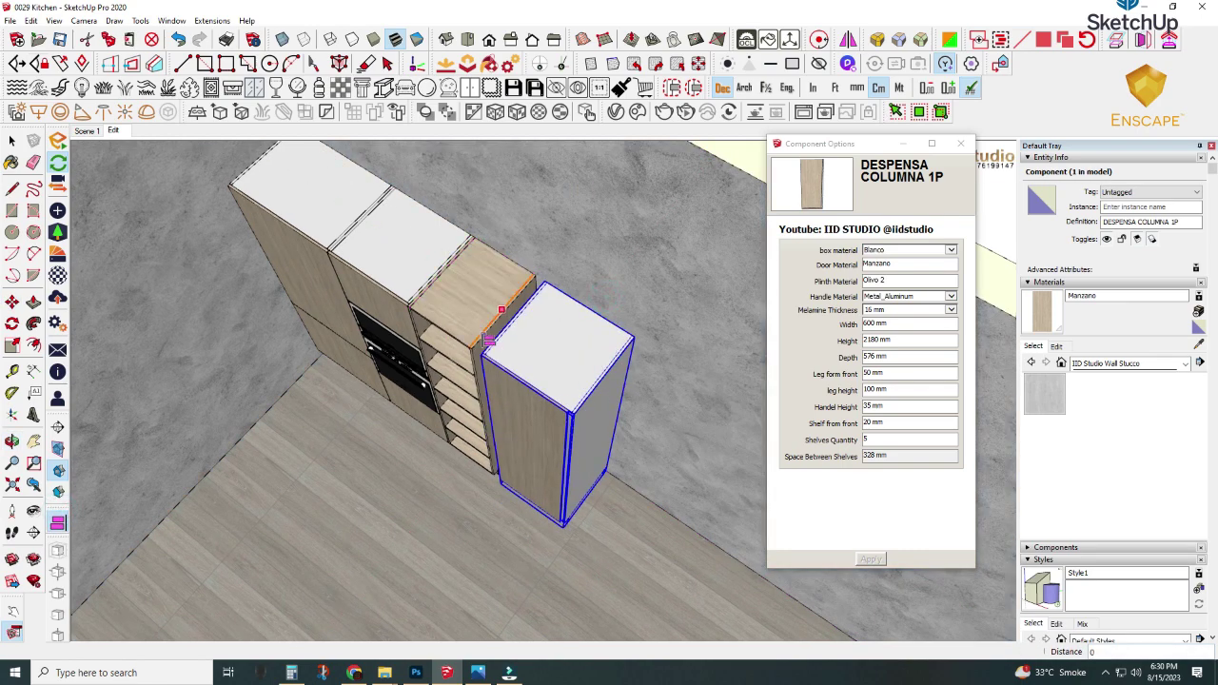
click(378, 448)
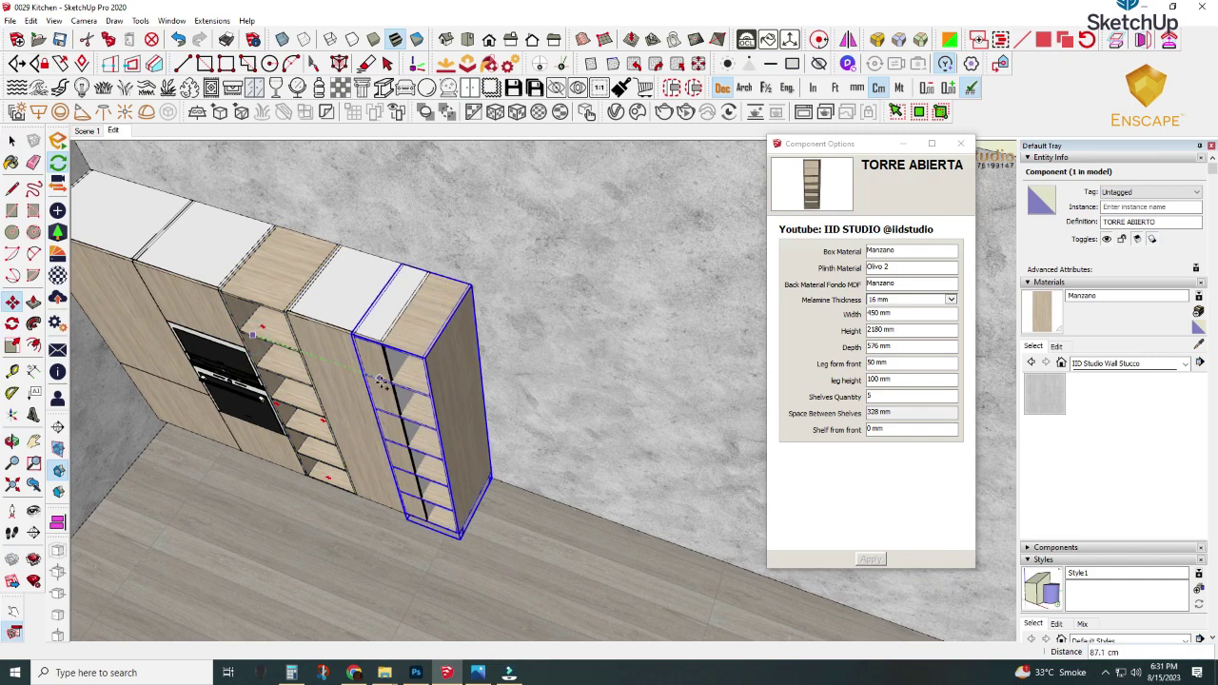
Move the shelf tower to open floor and turn it 90°
click(381, 381)
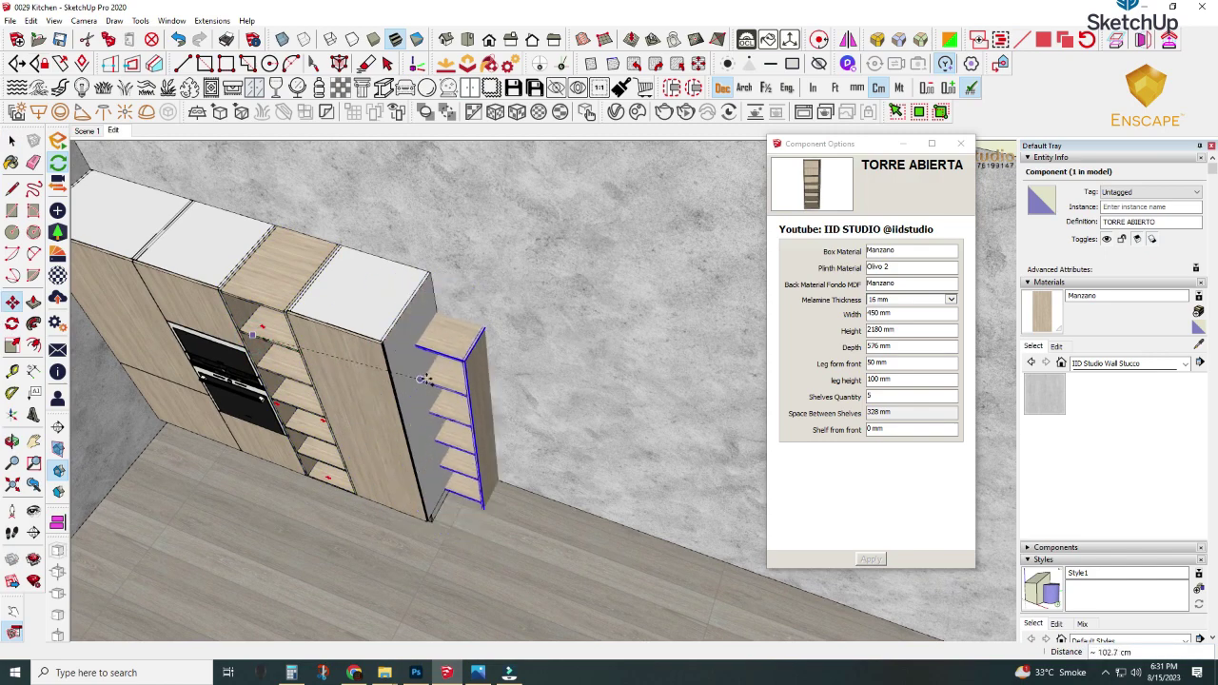
click(475, 476)
middle_drag(475, 475, 489, 414)
key(q)
click(489, 414)
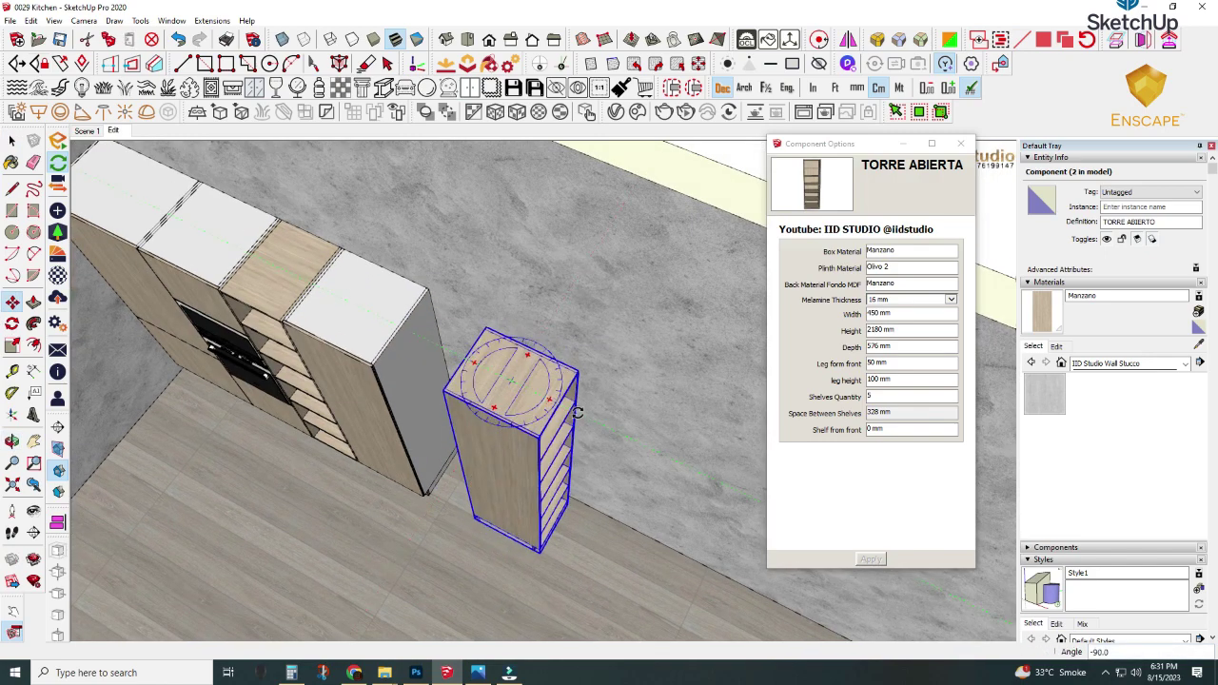
Resize the shelf tower to 576 mm wide and 350 mm deep
key(s)
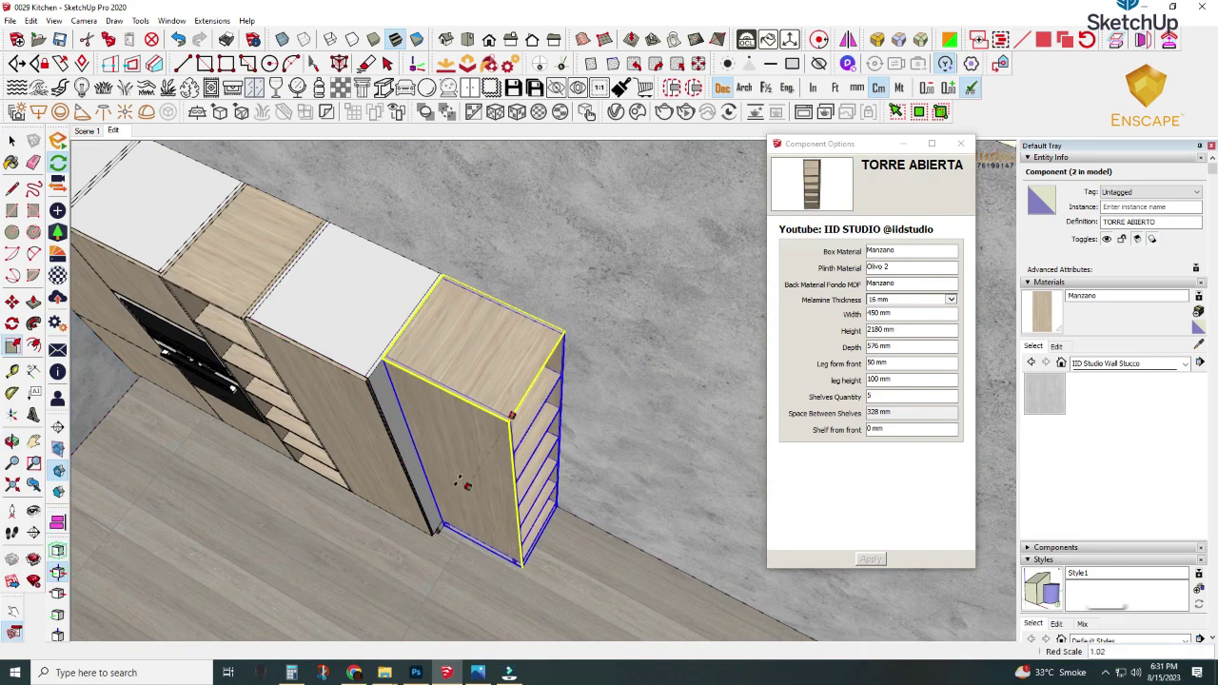
middle_drag(365, 380, 196, 355)
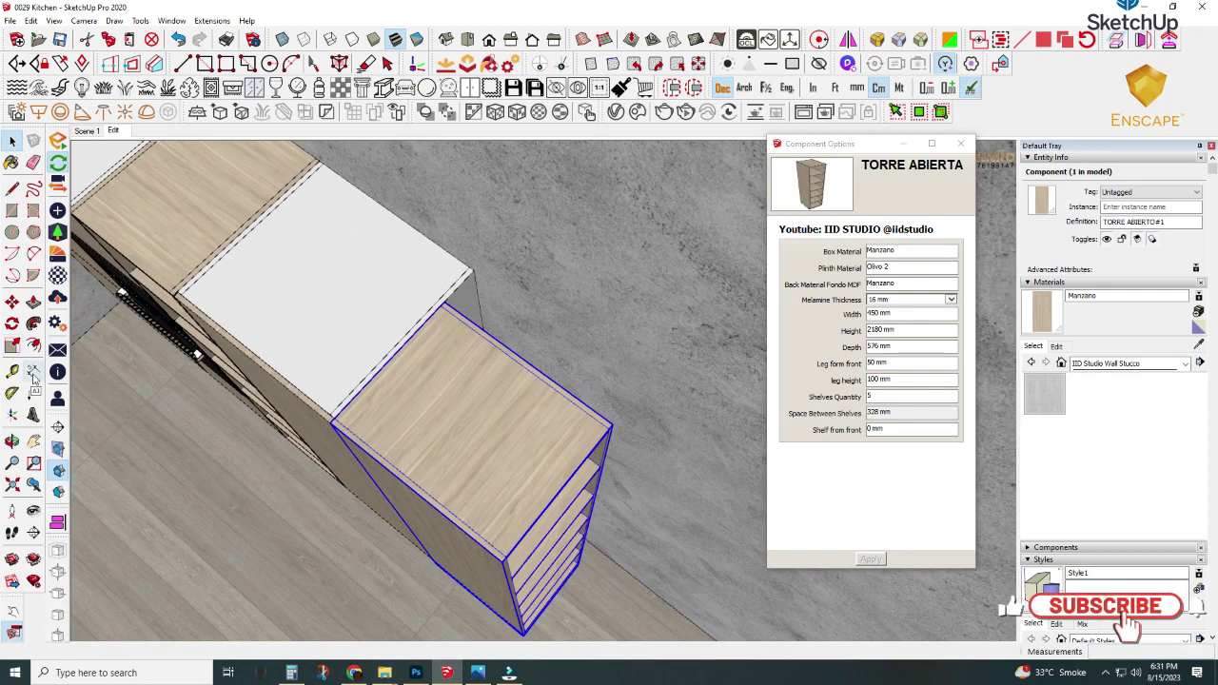
key(ctrl+t)
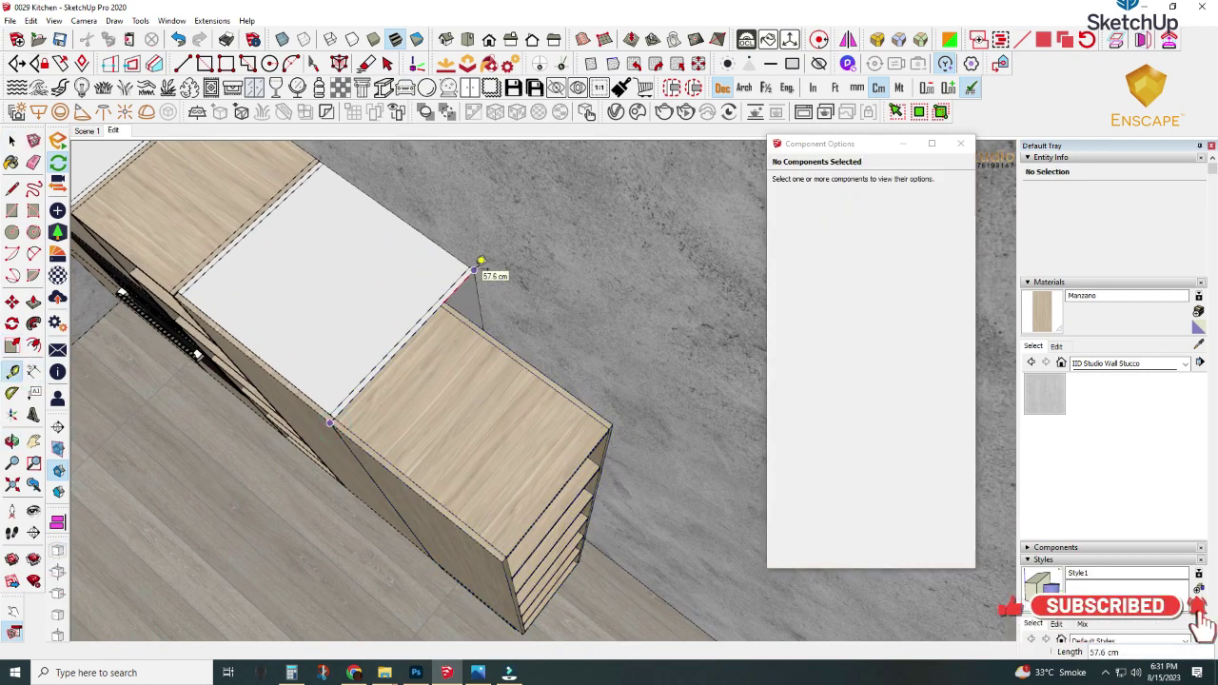
key(space)
click(457, 409)
triple_click(885, 313)
text(5)
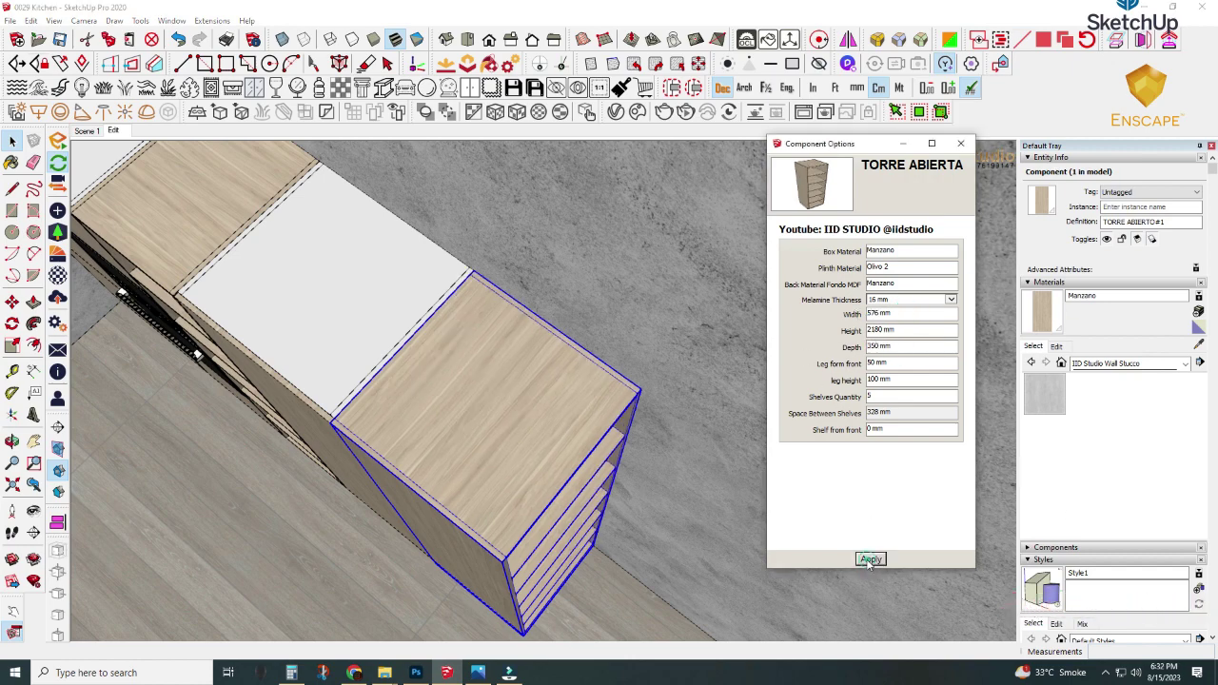
middle_drag(388, 353, 279, 369)
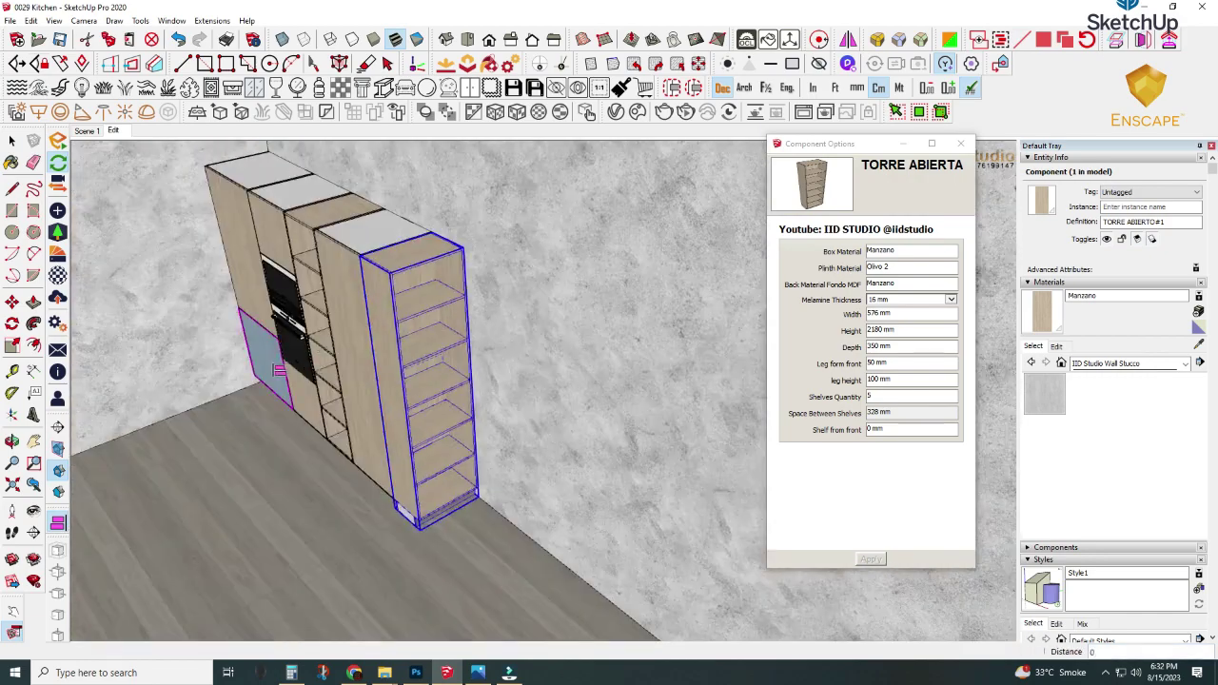
key(space)
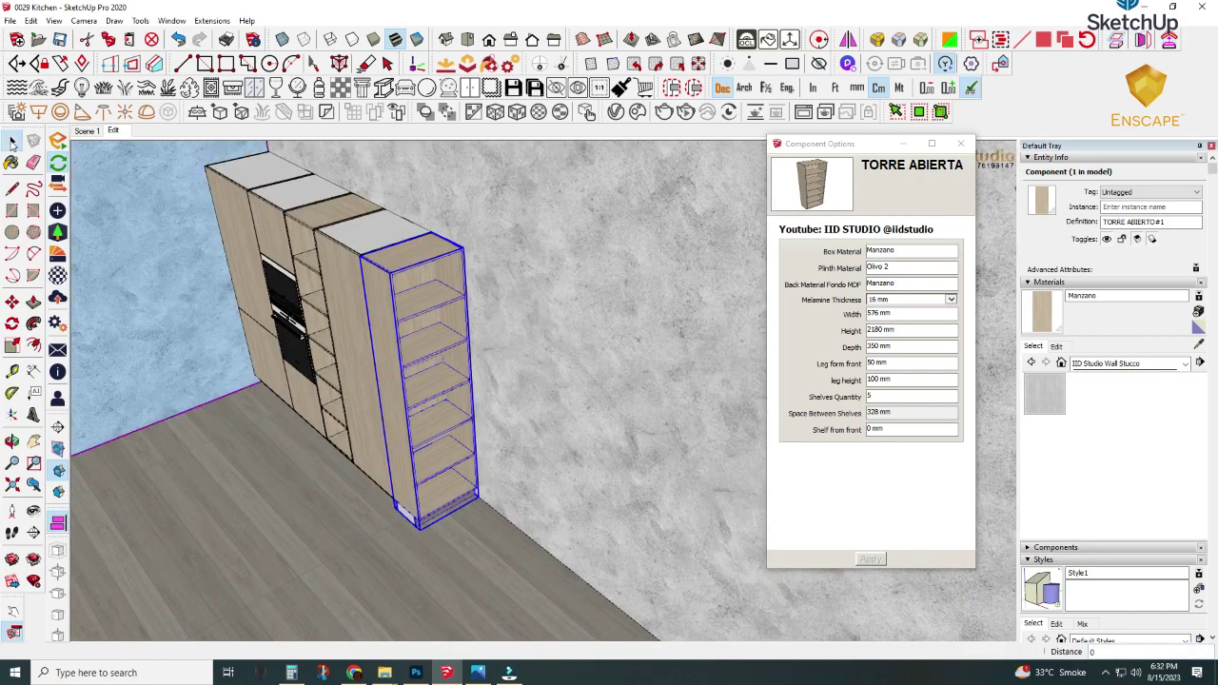
mouse_move(153, 304)
middle_down()
mouse_move(135, 308)
mouse_move(329, 362)
middle_up()
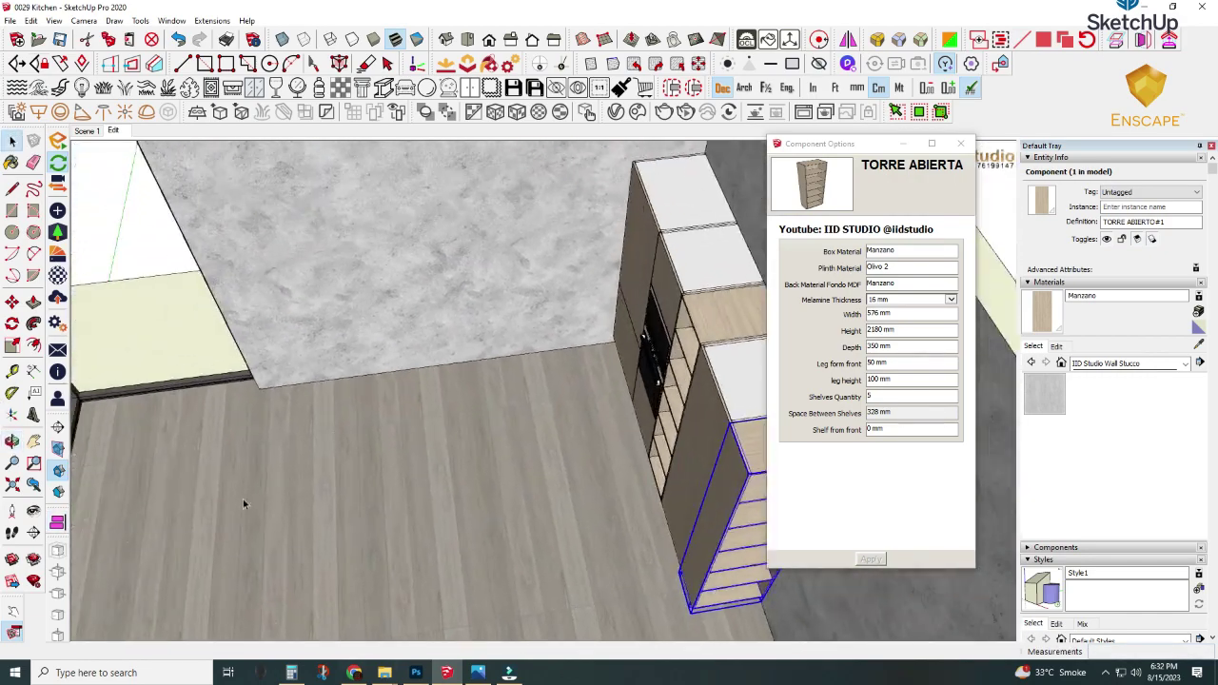
Bring the BASE STANDAR 1D single-door base cabinet in from the Base folder
mouse_move(385, 672)
click(447, 609)
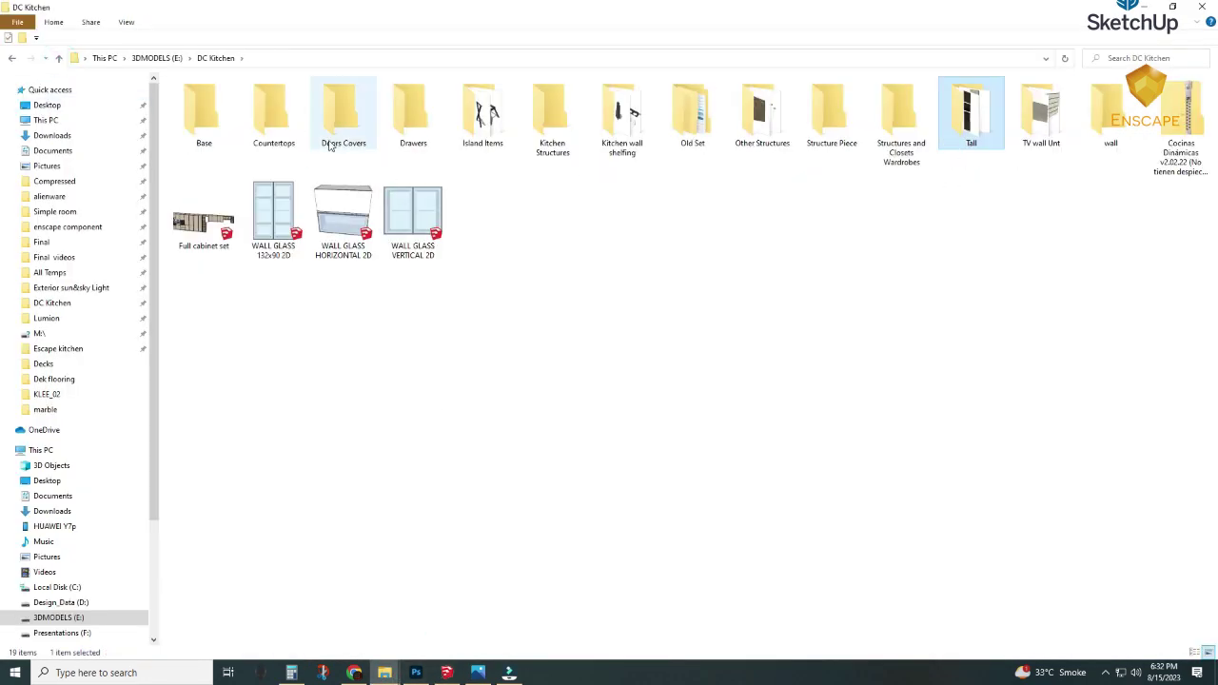
double_click(204, 113)
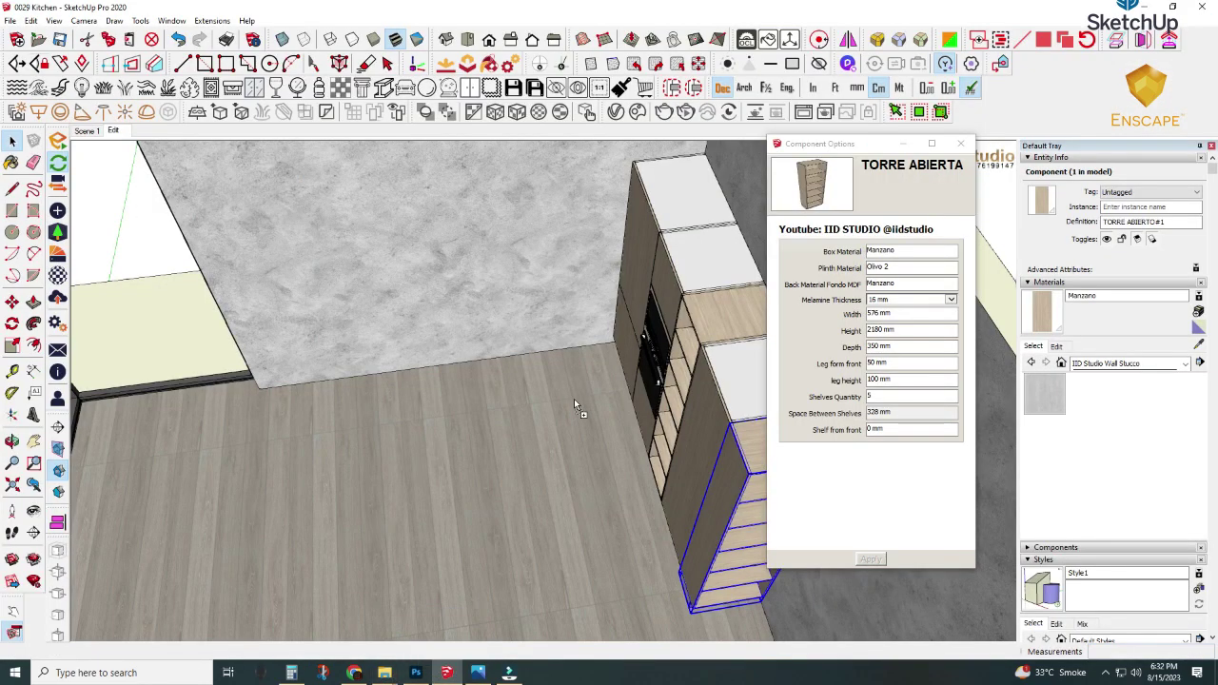
drag(900, 130, 574, 399)
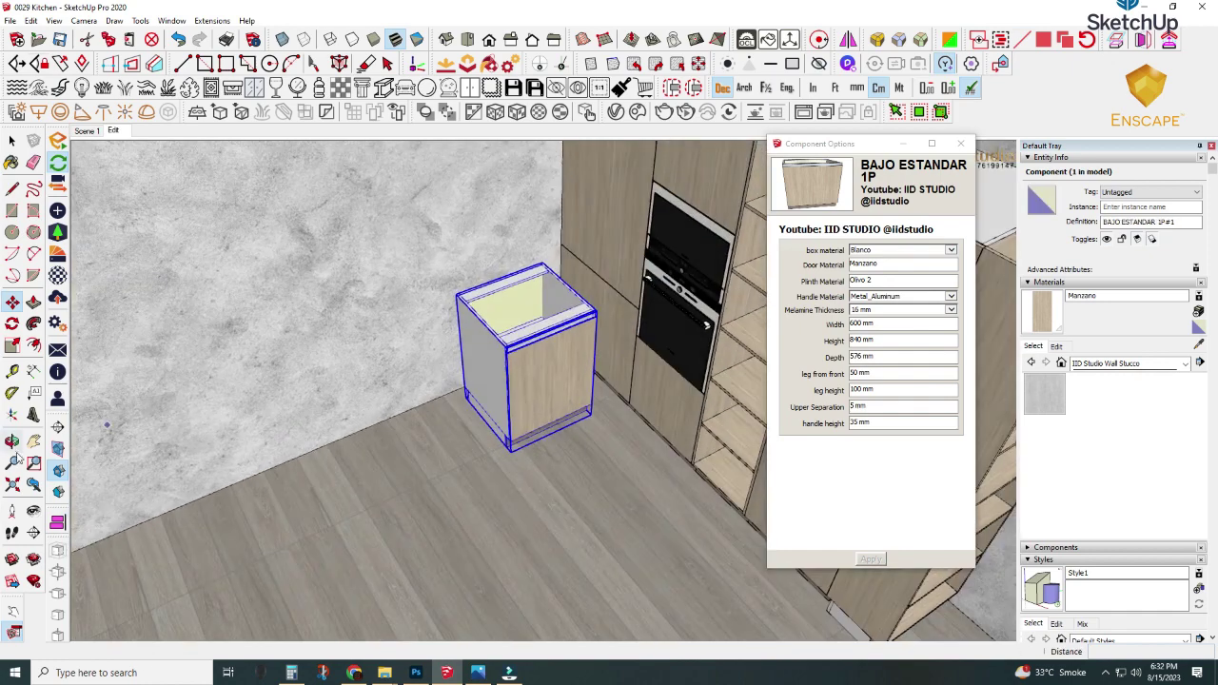
Snap the base cabinet into the wall corner beside the oven column
scroll(618, 328, down, 3)
middle_drag(626, 440, 524, 488)
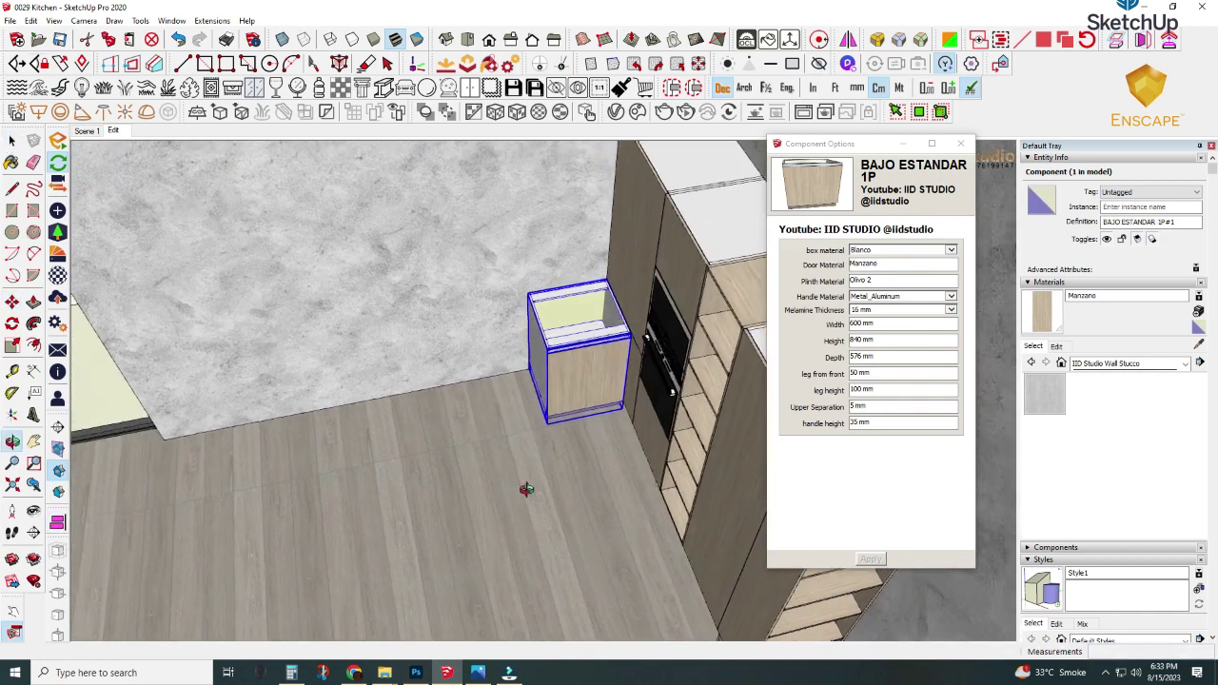
scroll(658, 374, up, 2)
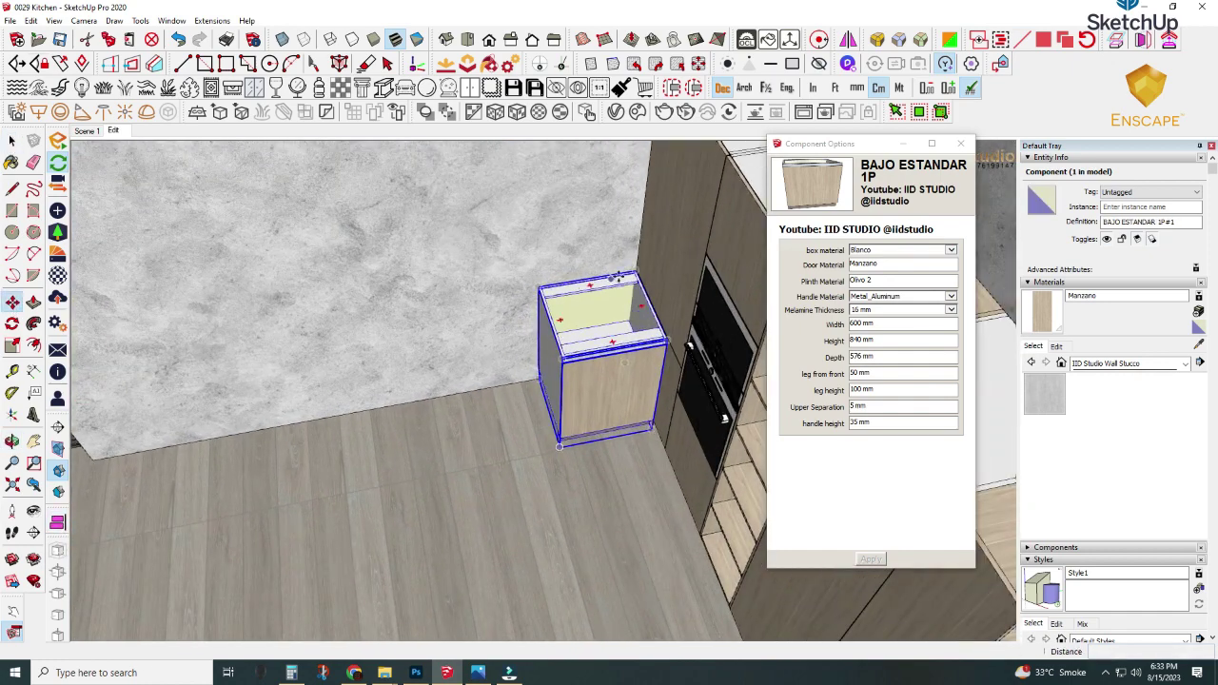
scroll(619, 277, up, 3)
scroll(627, 275, up, 2)
click(629, 277)
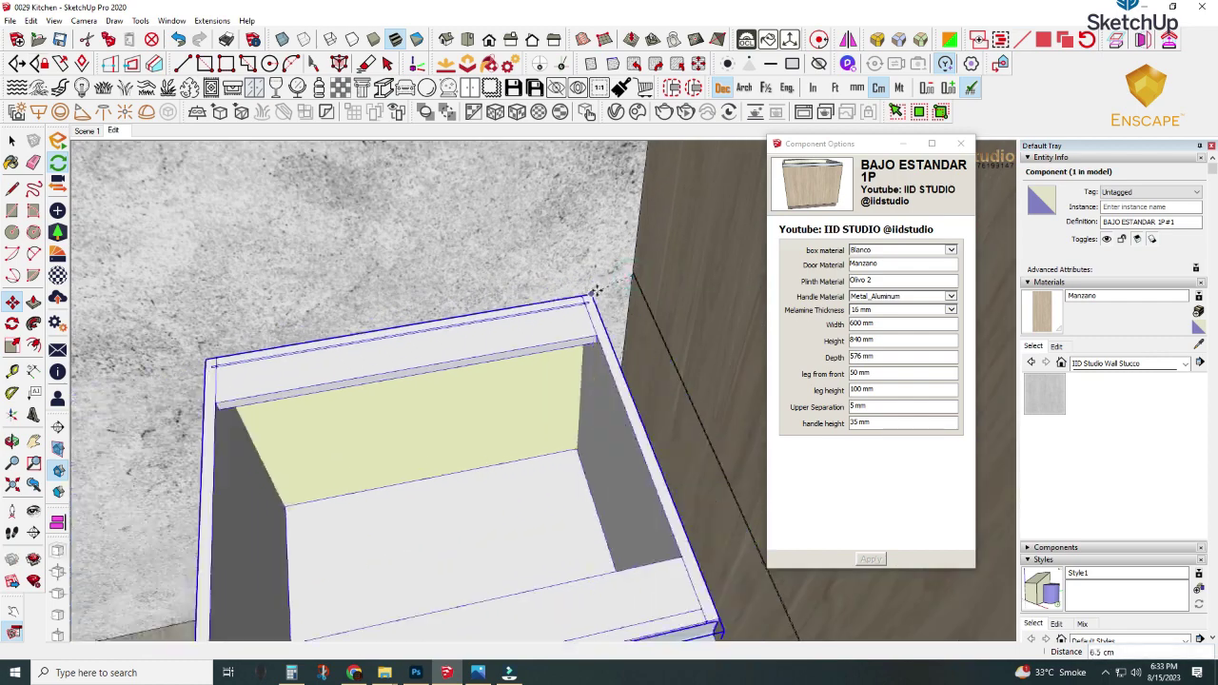
key(space)
Copy the base cabinet along the wall, then undo the extra copies
ctrl+click(632, 276)
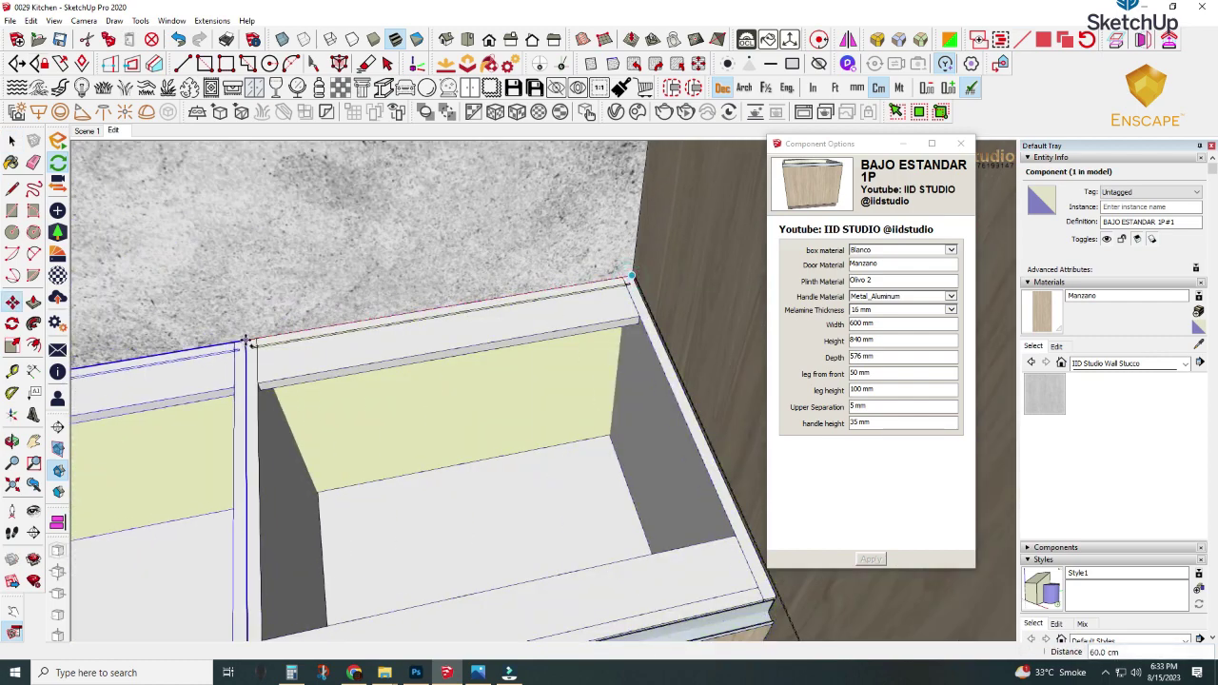
click(245, 343)
scroll(555, 439, down, 5)
key(space)
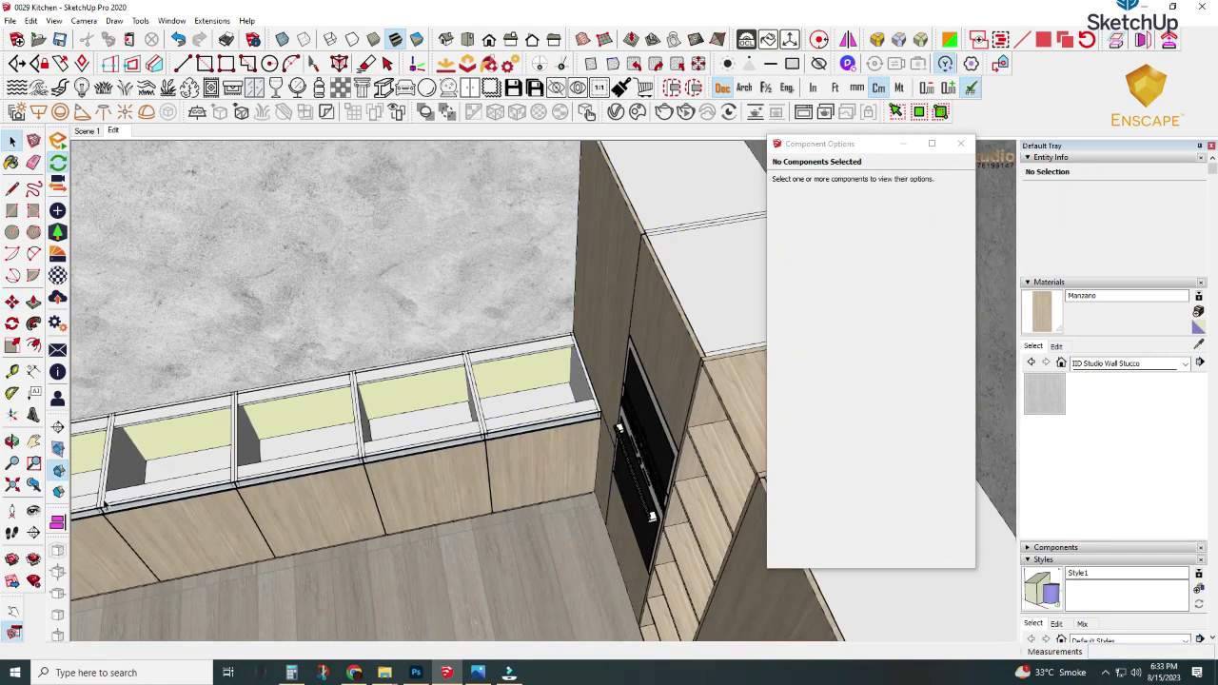
key(ctrl+z)
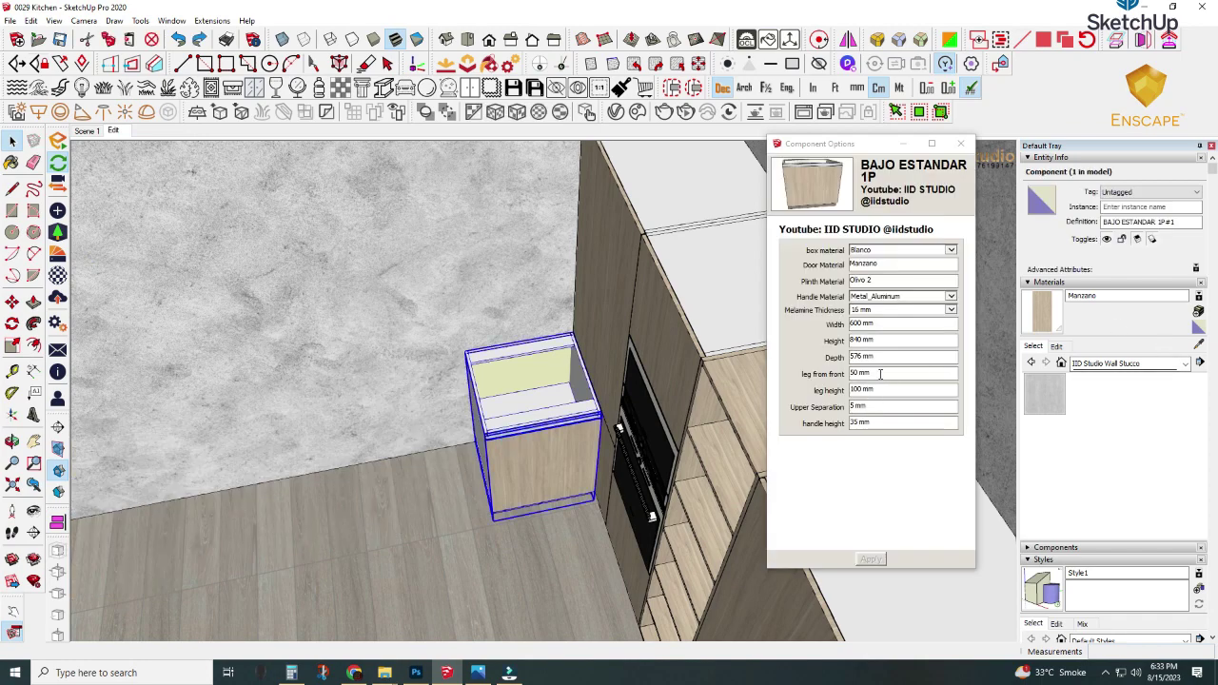
Set the cabinet's handle height to 20 mm and apply it
triple_click(868, 423)
text(20)
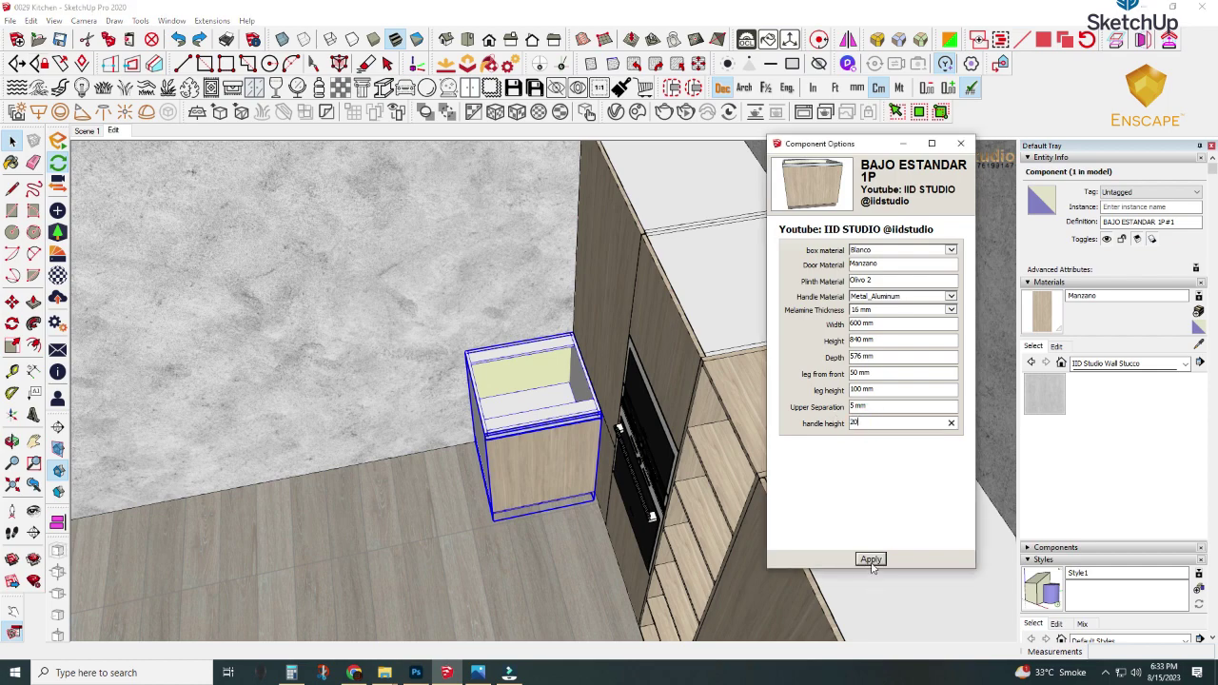
click(871, 559)
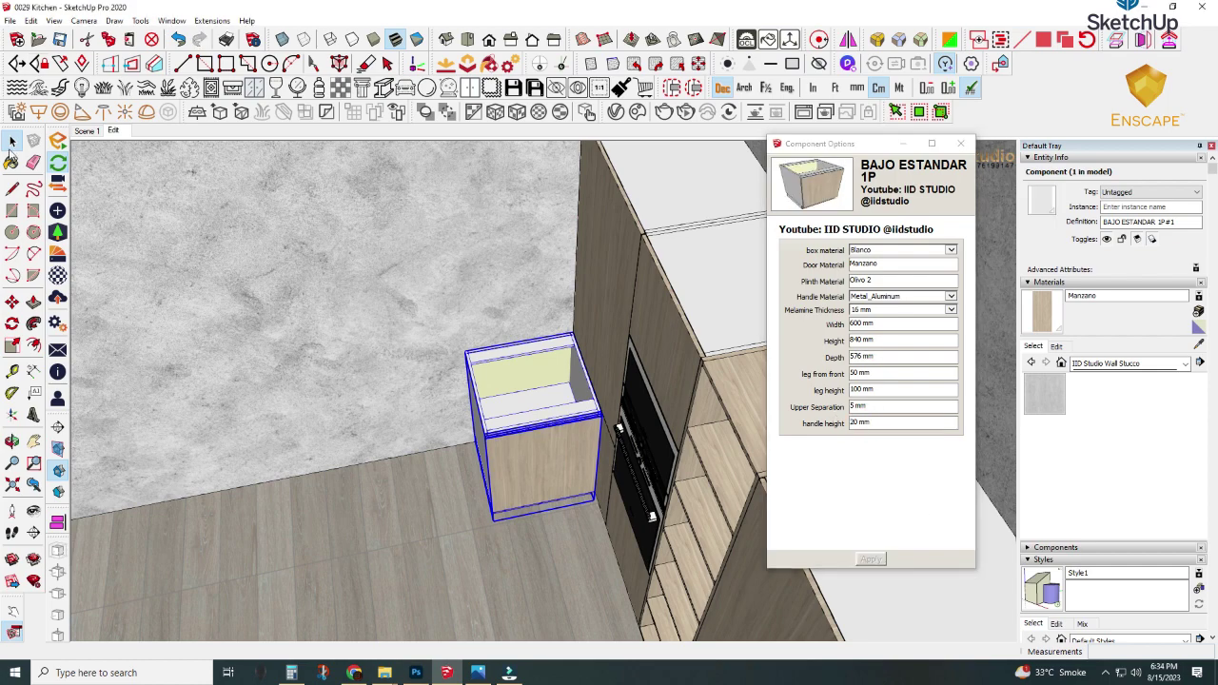
Copy the base cabinet 60 cm along the back wall beside the pantry column
key(m)
scroll(571, 353, up, 3)
scroll(609, 340, up, 3)
scroll(609, 340, up, 3)
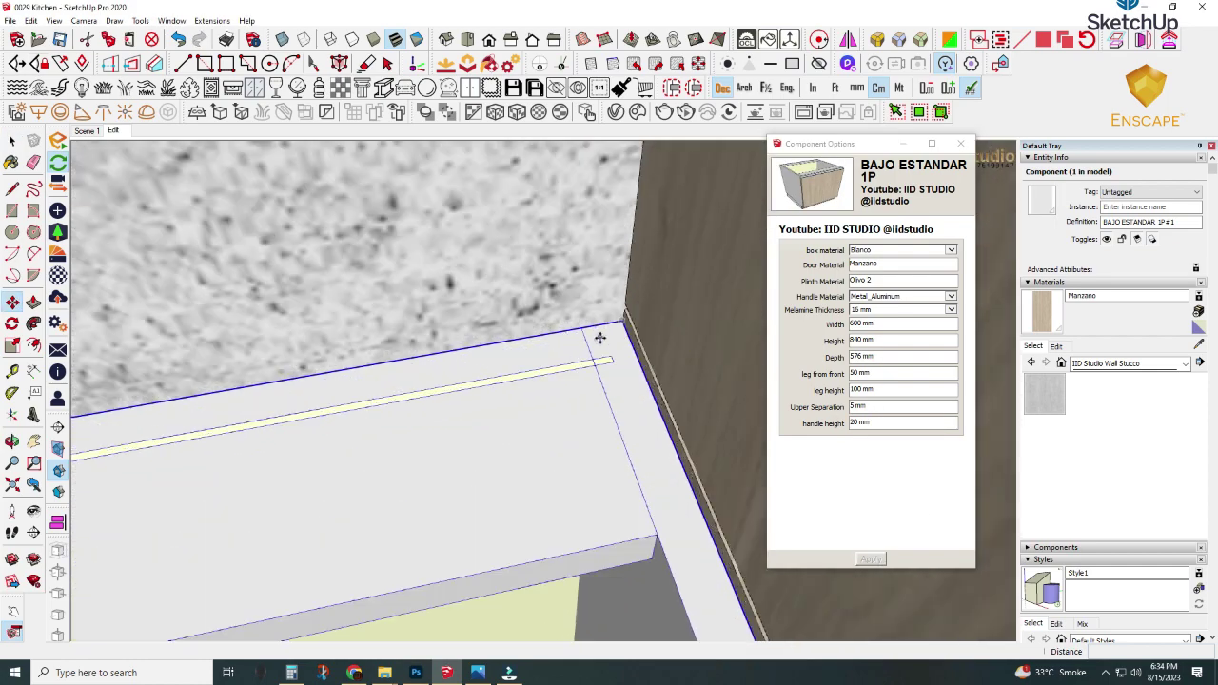
click(577, 369)
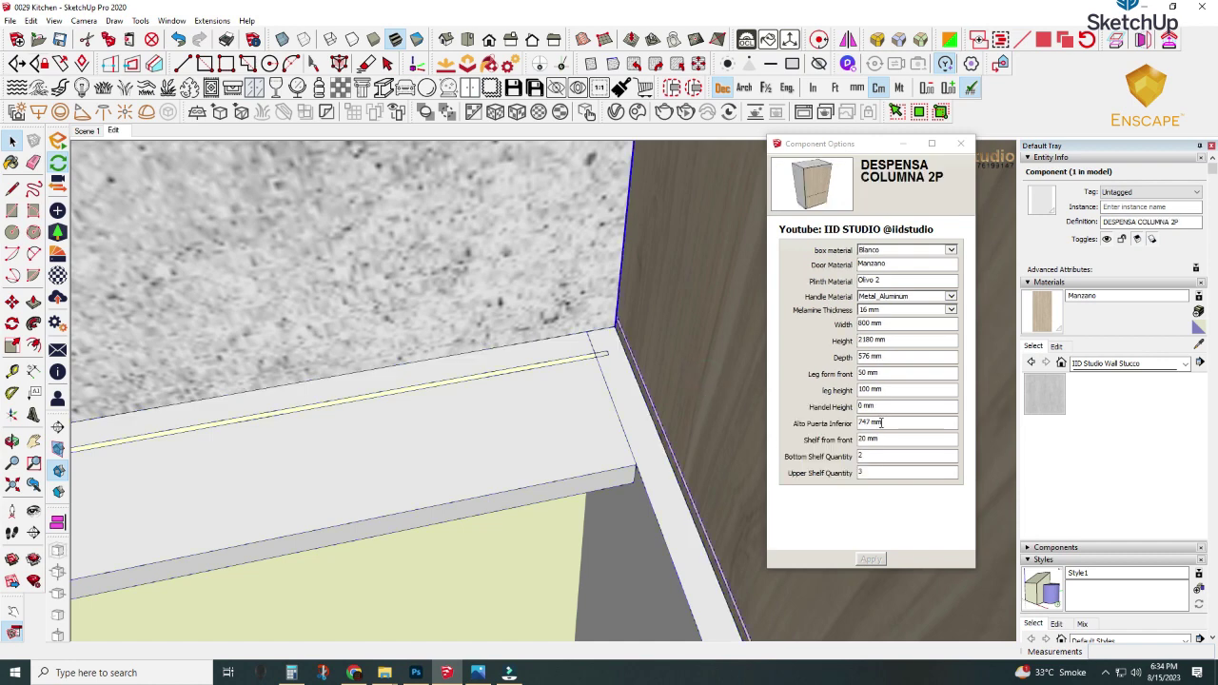
scroll(643, 426, down, 1)
click(818, 419)
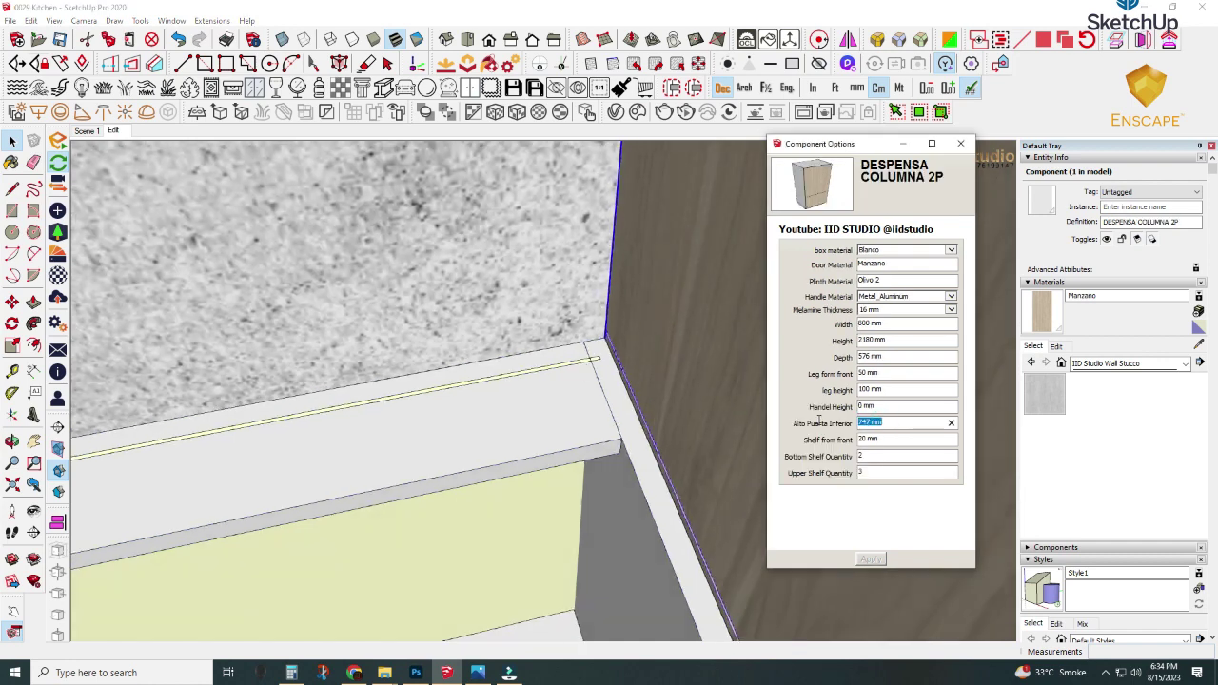
text(74)
click(247, 427)
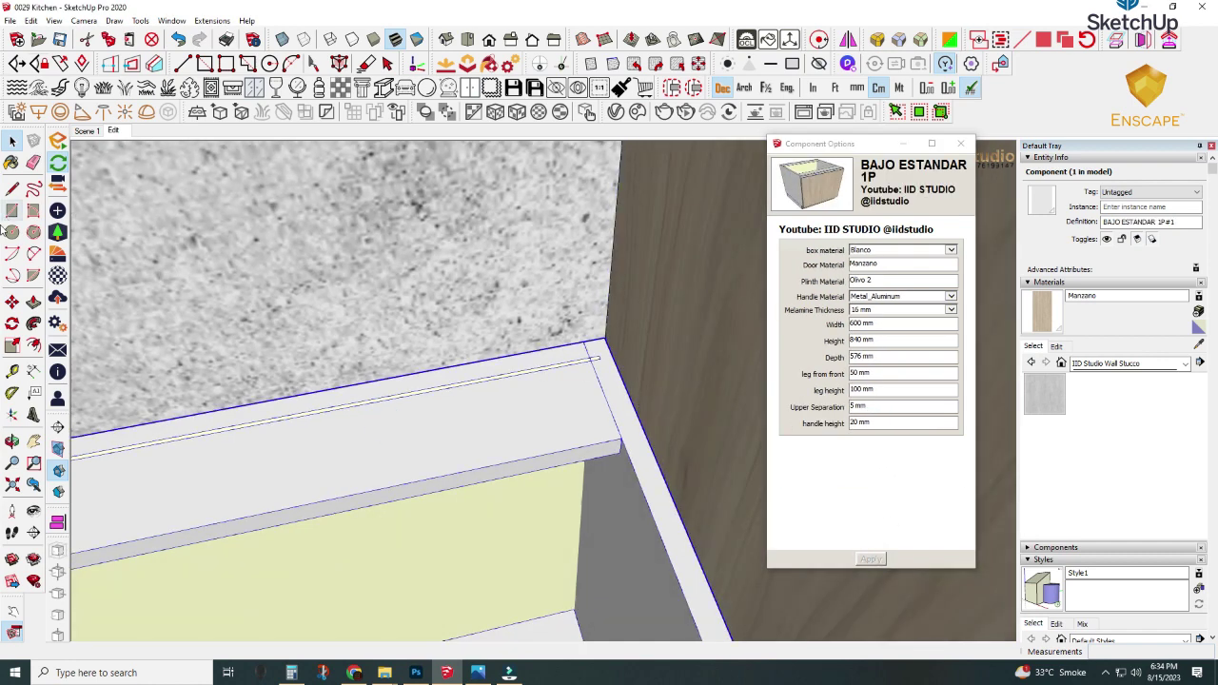
ctrl+drag(601, 340, 516, 339)
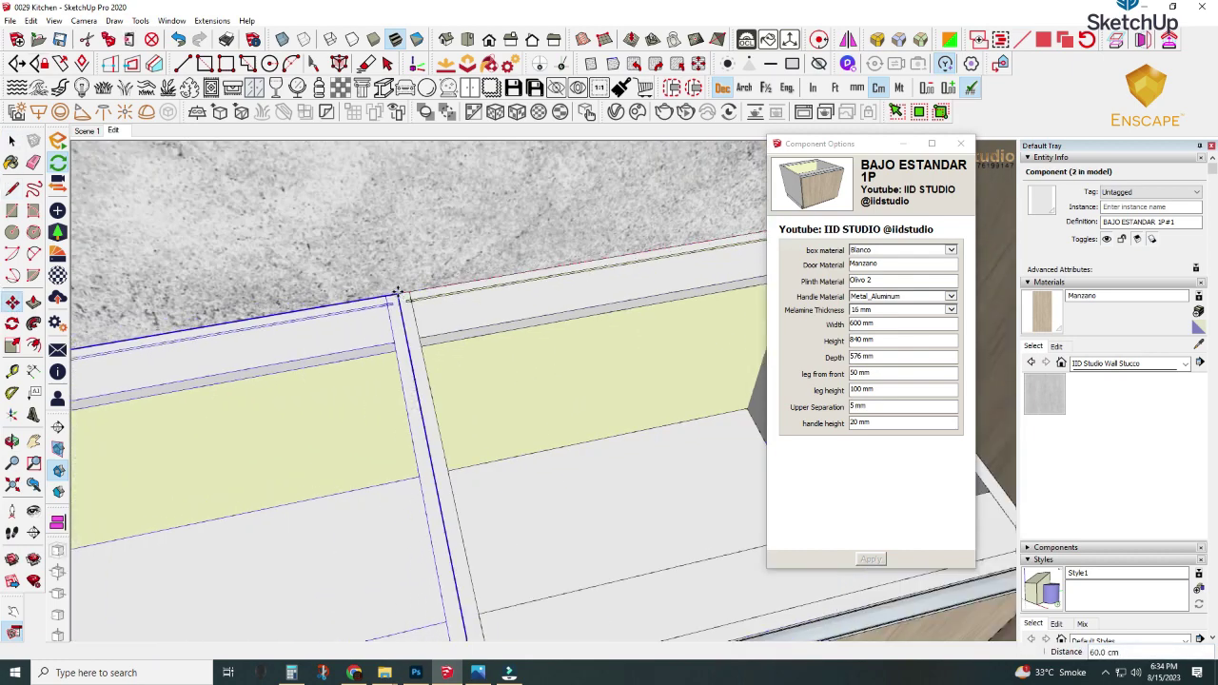
Apply the 740 mm lower door height to the DESPENSA COLUMNA 2P pantry, then deselect it
scroll(397, 295, down, 5)
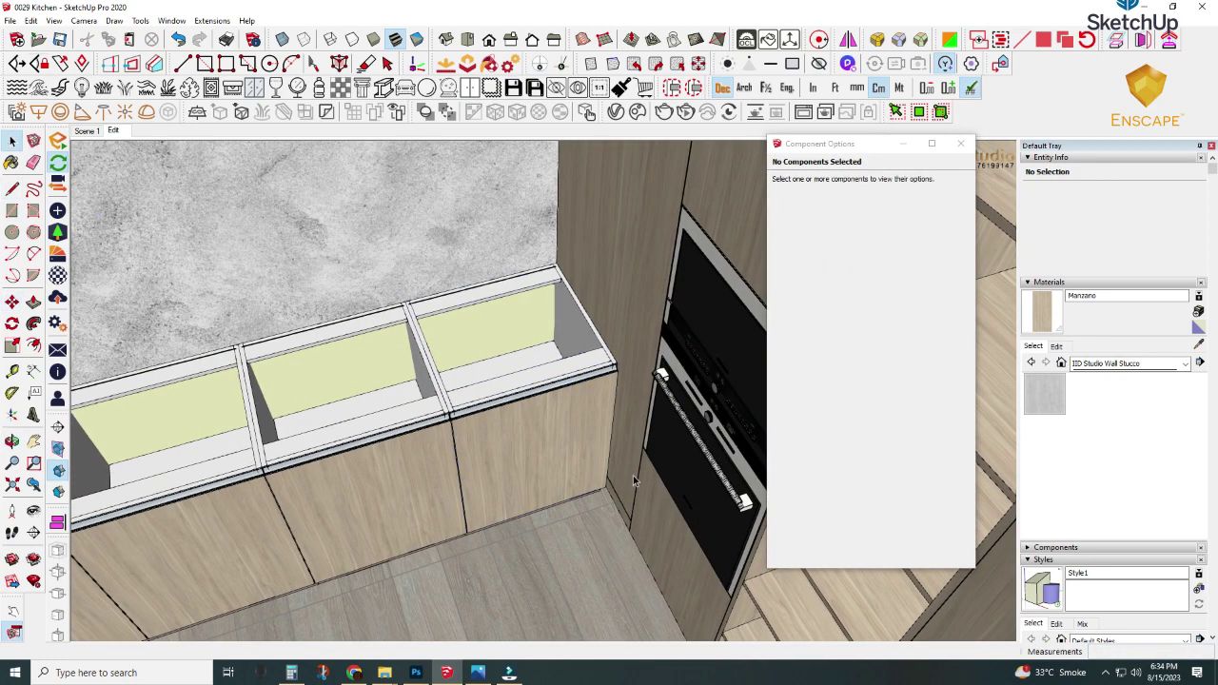
click(635, 480)
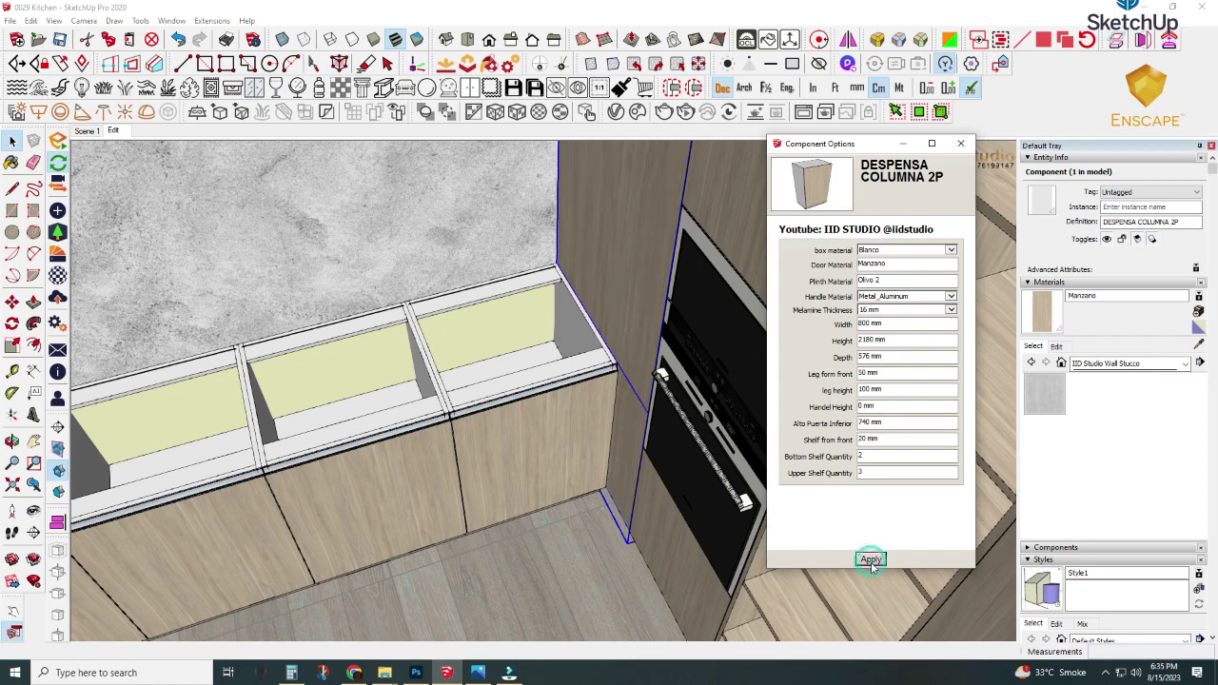
click(870, 560)
scroll(393, 458, down, 5)
mouse_move(393, 458)
middle_down()
mouse_move(548, 474)
mouse_move(571, 447)
middle_up()
click(571, 447)
scroll(571, 447, up, 4)
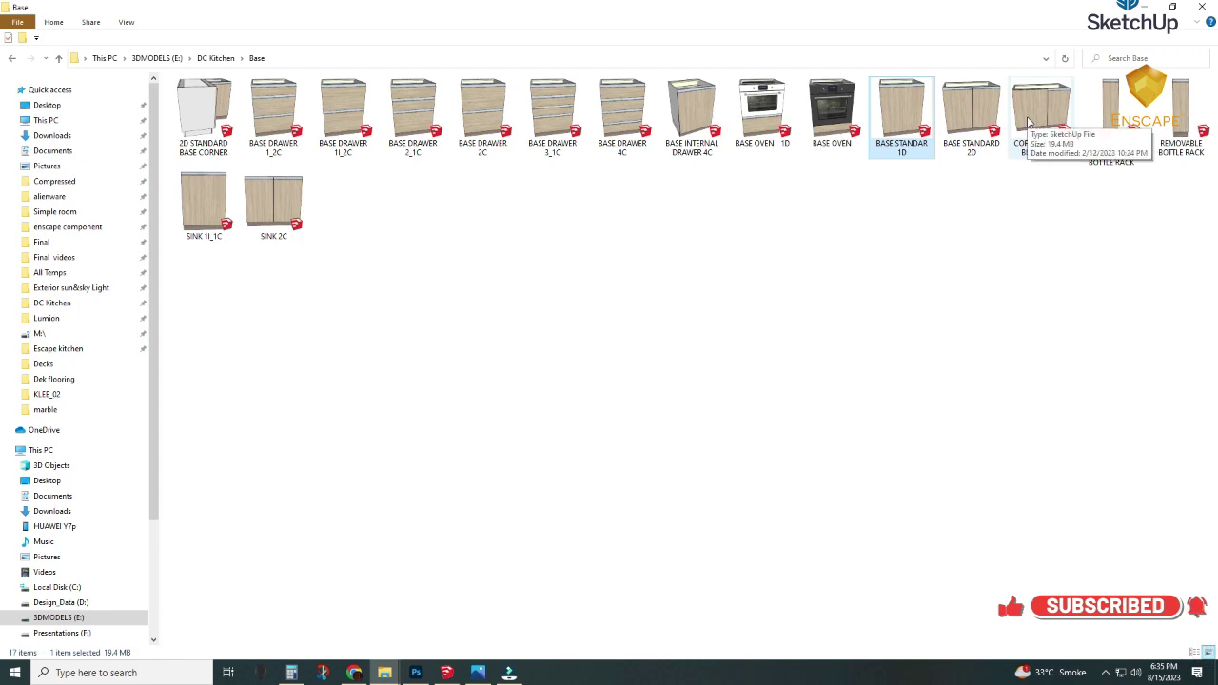
Drop the RINCON BAJO CIEGO IZQ. corner cabinet into the model and move it beside the run
drag(1028, 121, 456, 657)
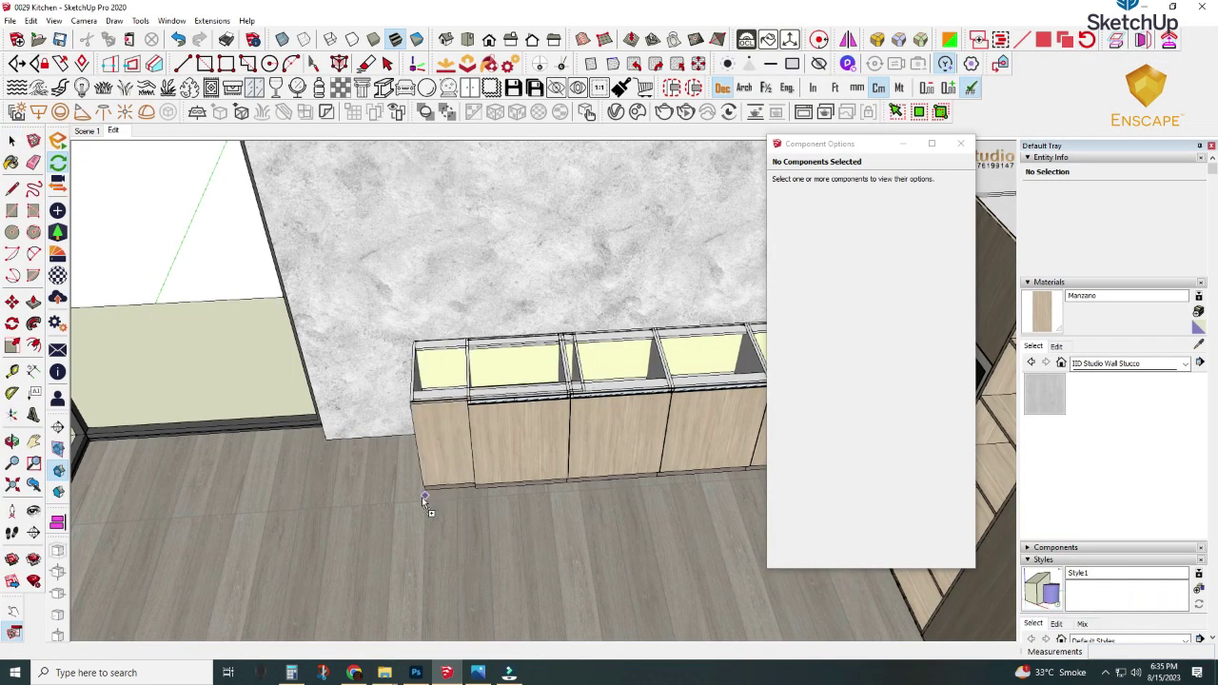
drag(456, 657, 331, 616)
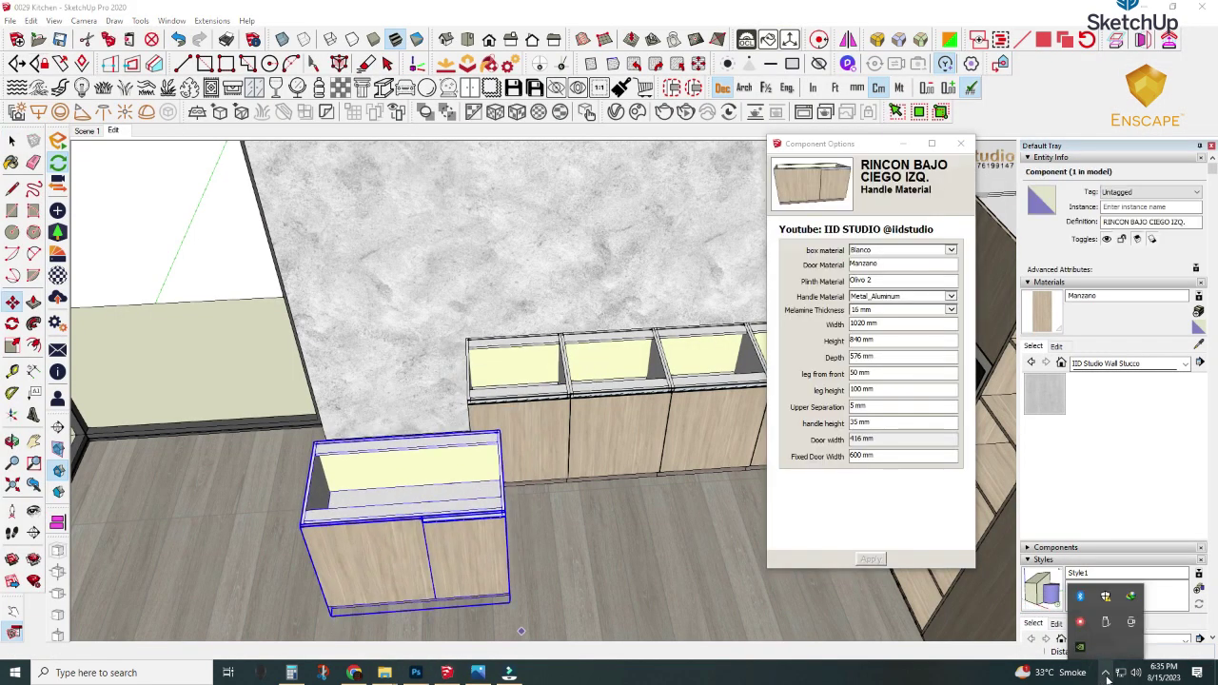
scroll(380, 475, up, 3)
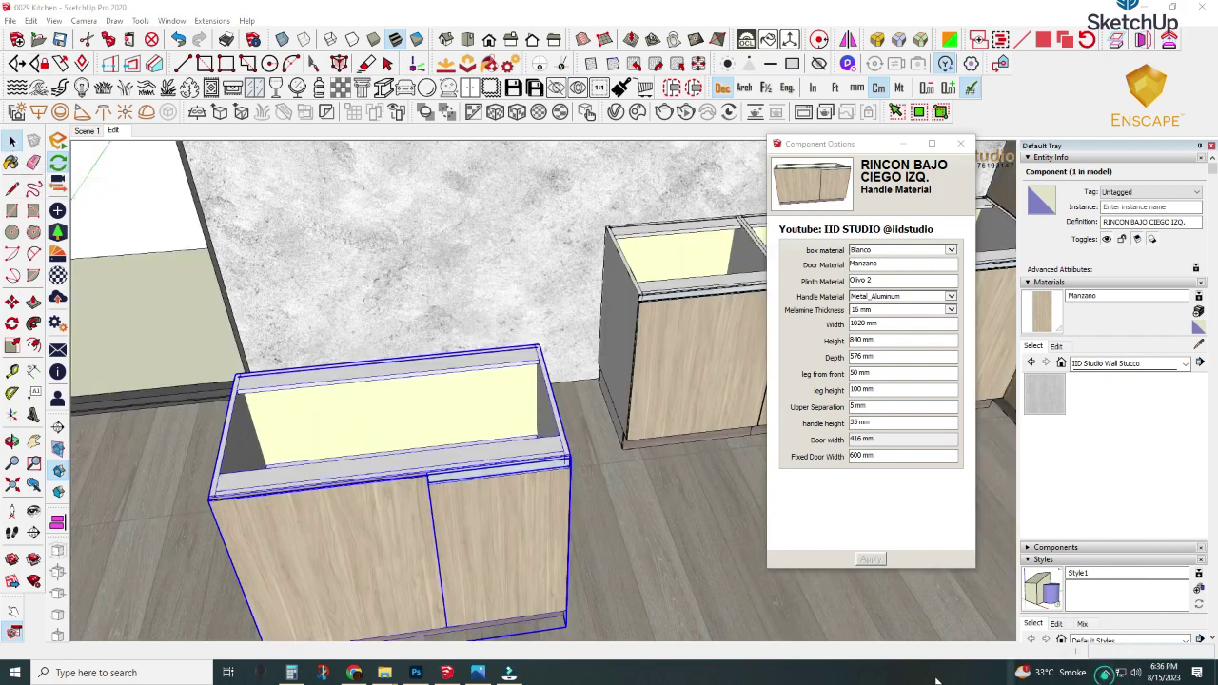
key(m)
drag(390, 495, 505, 381)
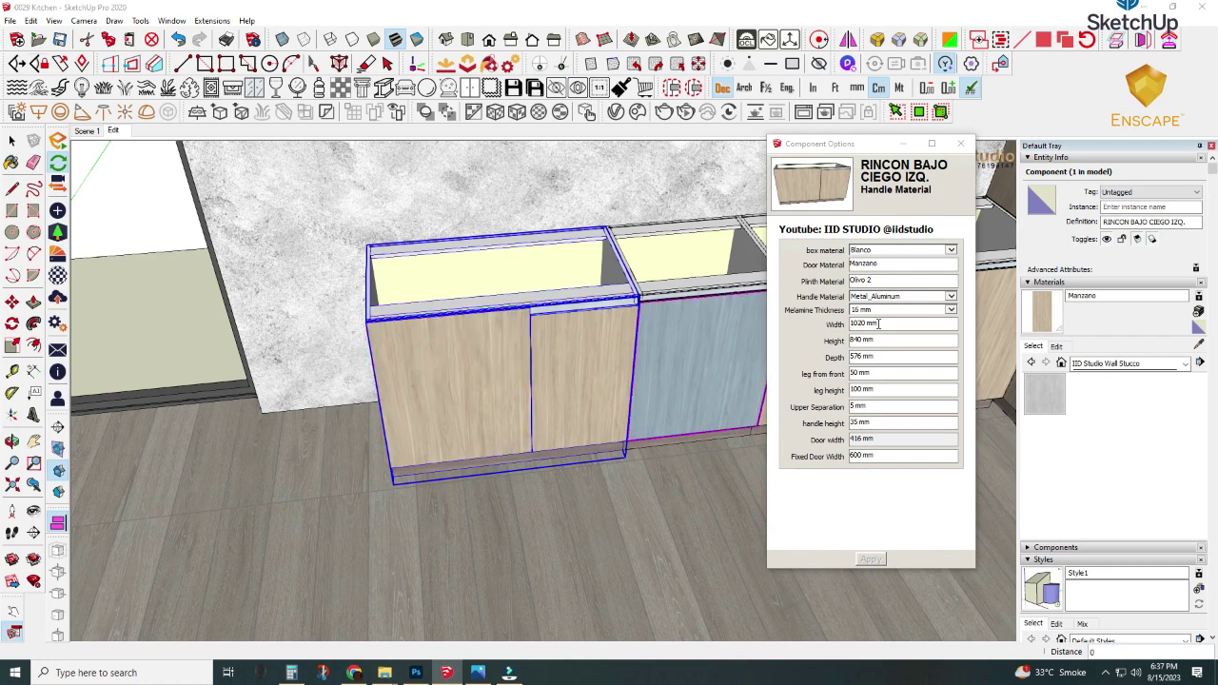
Set the corner cabinet's width to 1200 mm and align it flush with its neighbour
click(834, 324)
text(1200)
key(Return)
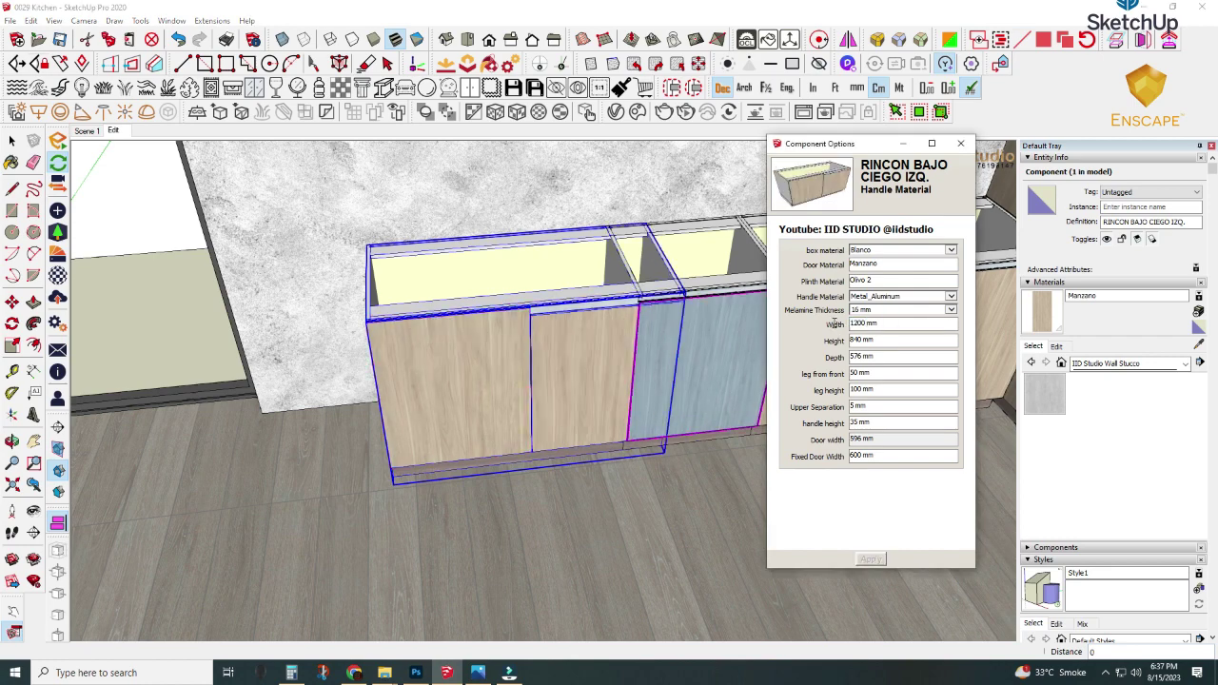
click(57, 522)
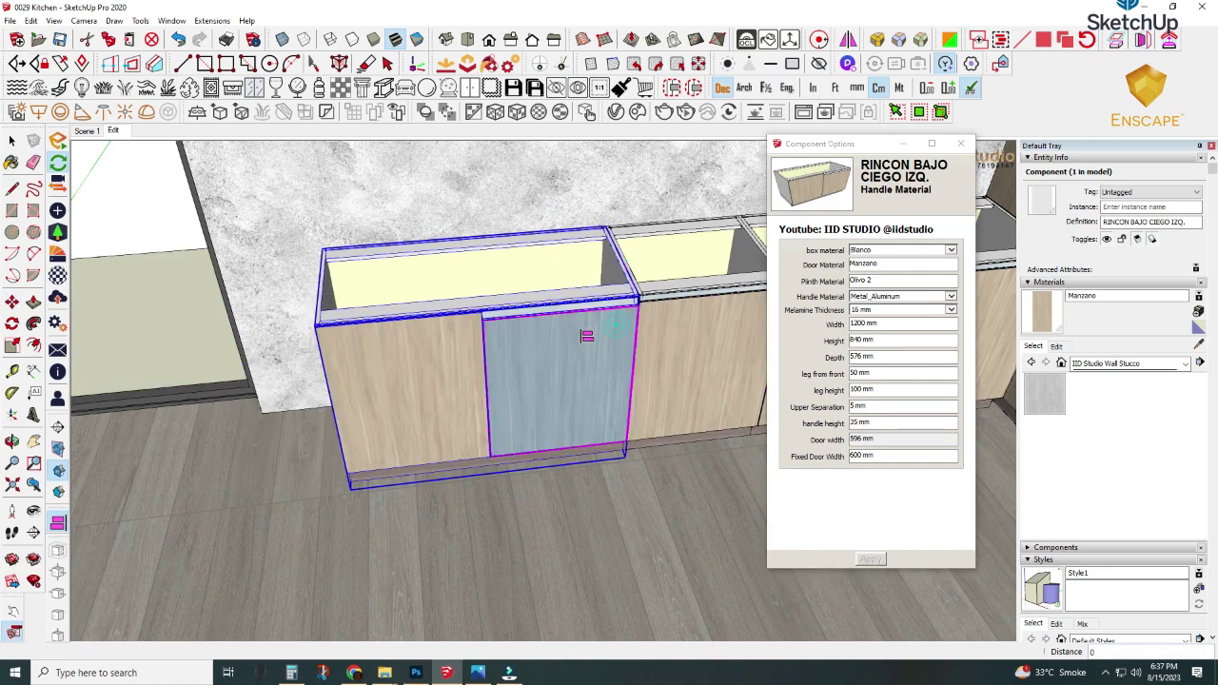
scroll(348, 280, down, 2)
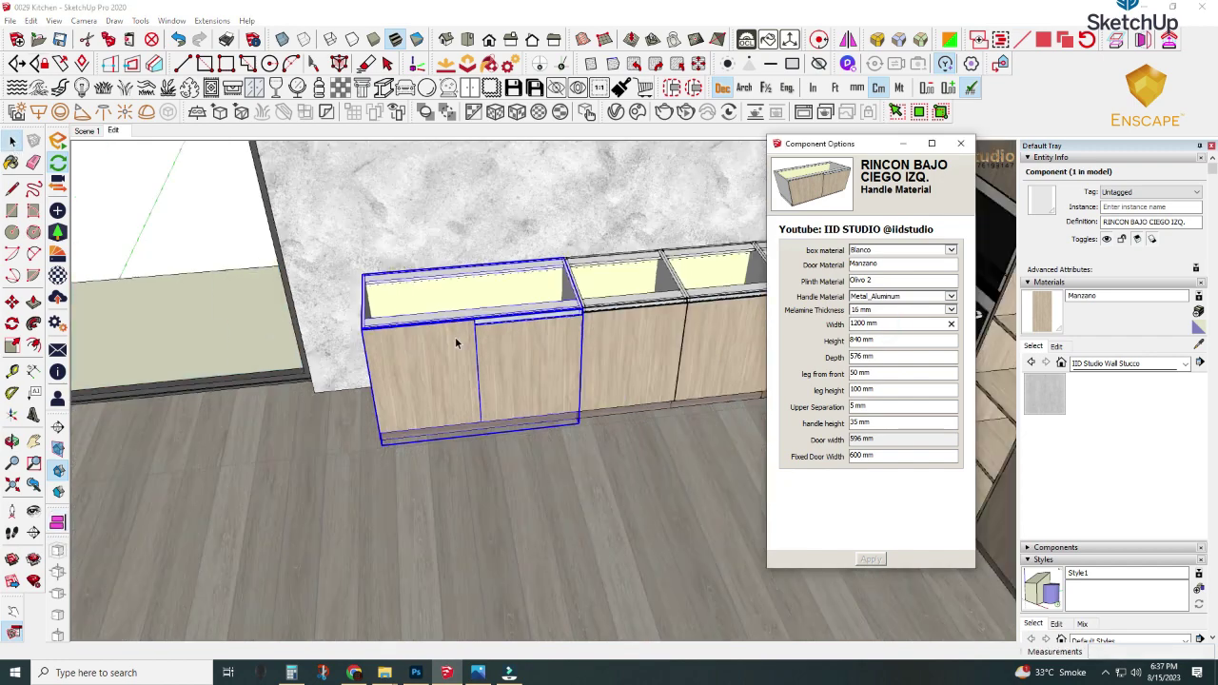
scroll(348, 280, down, 2)
scroll(433, 359, down, 1)
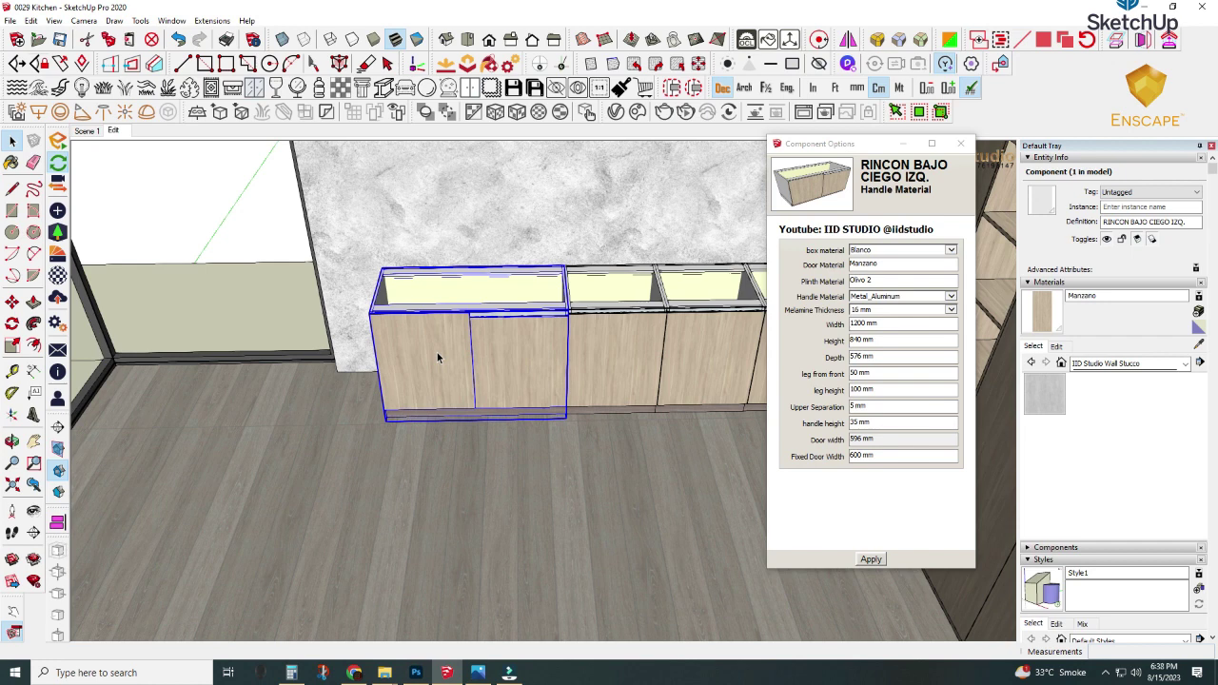
scroll(437, 357, down, 3)
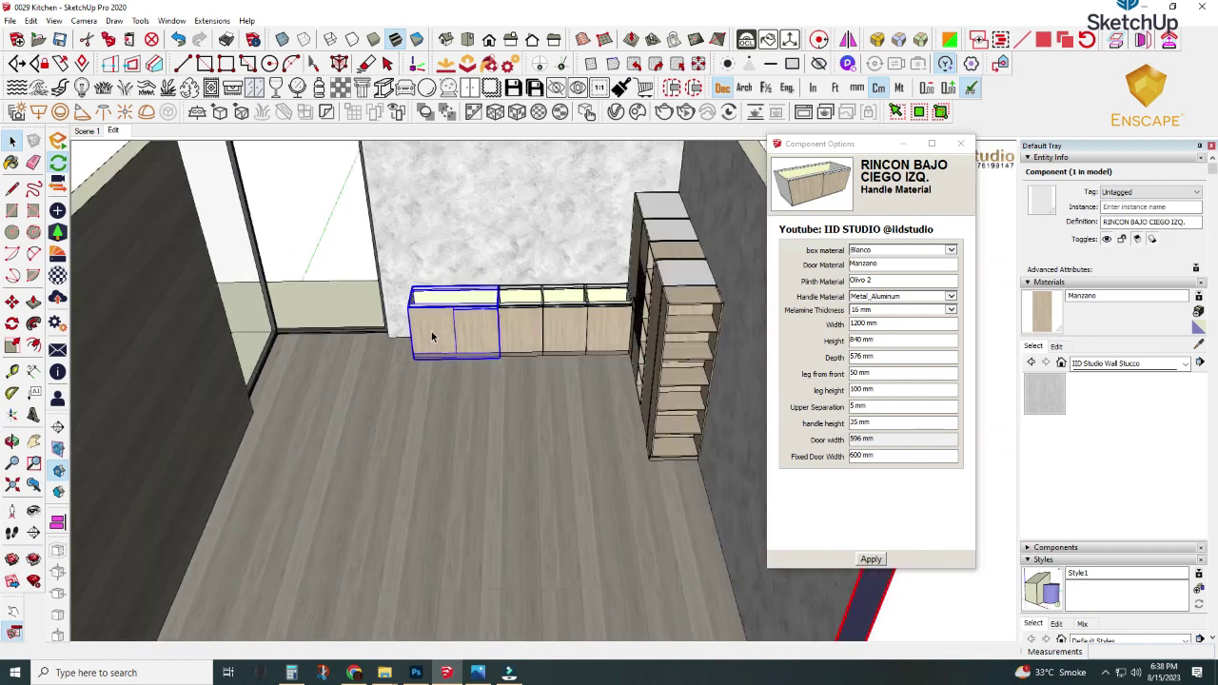
scroll(438, 357, down, 2)
scroll(439, 343, up, 2)
scroll(441, 330, up, 3)
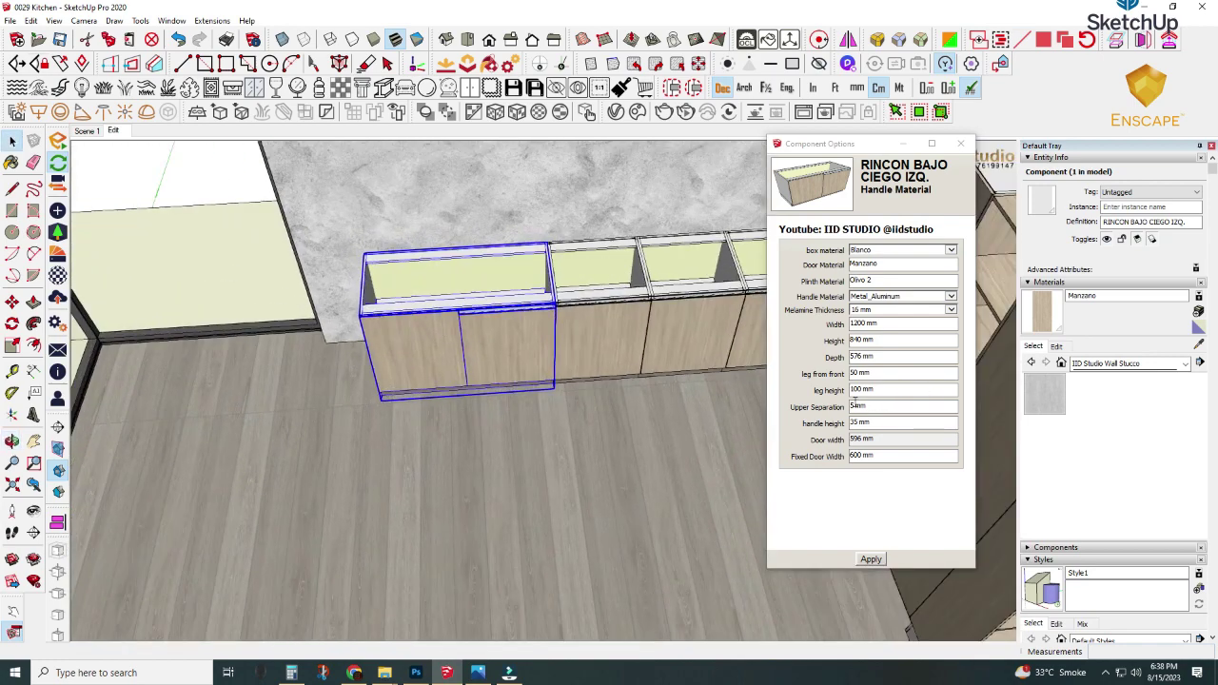
Open the corner cabinet component to inspect a door, then exit it
click(873, 438)
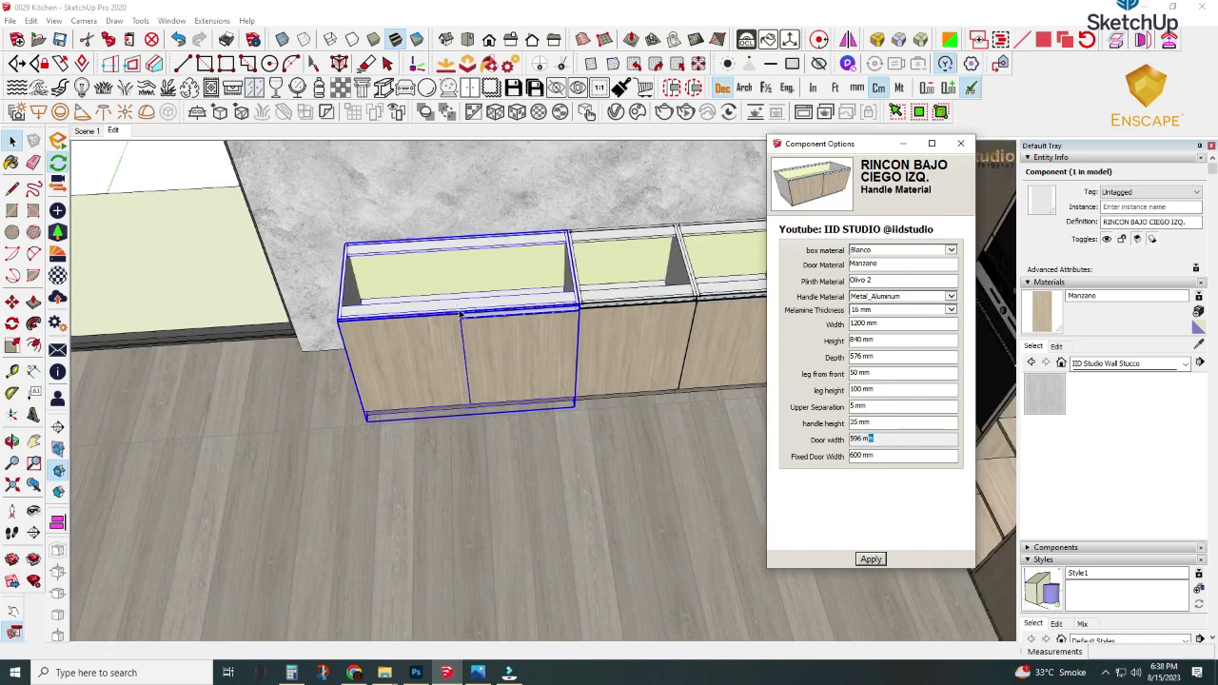
double_click(496, 329)
click(483, 339)
key(Escape)
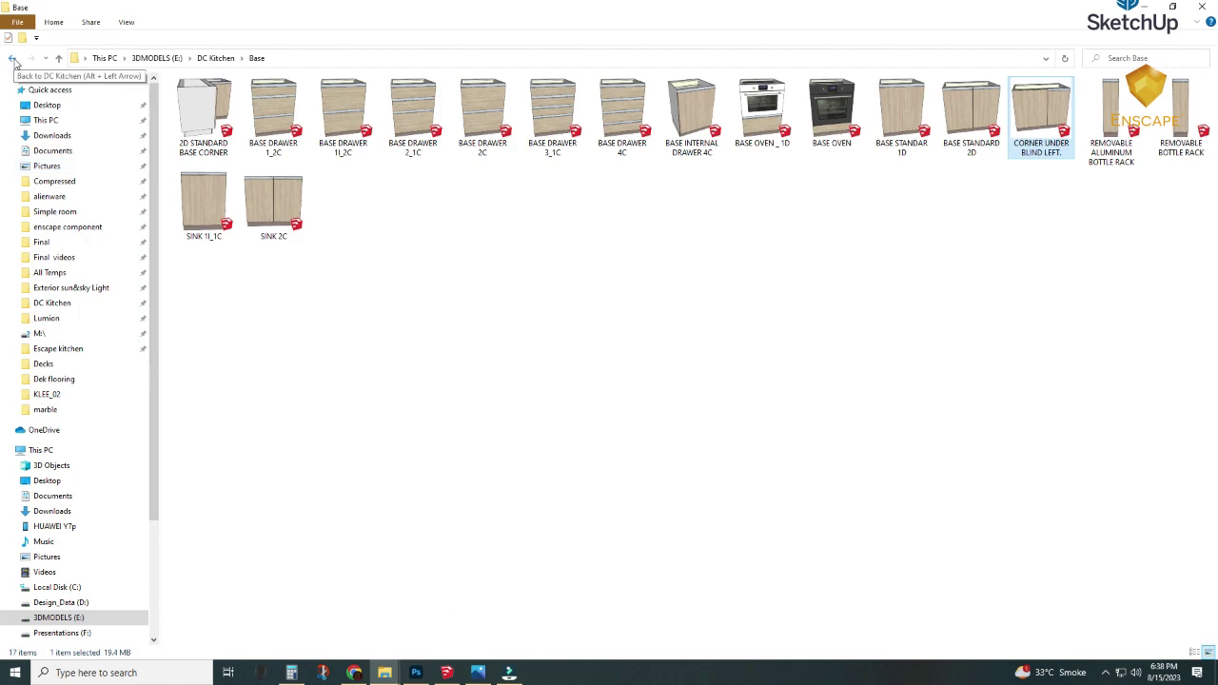
Browse to Melamina PRO v4.02.22 > 01_PRO Kitchens with Handle > 01 - Base Modules and drag the Blind cabinet in
click(13, 59)
click(58, 58)
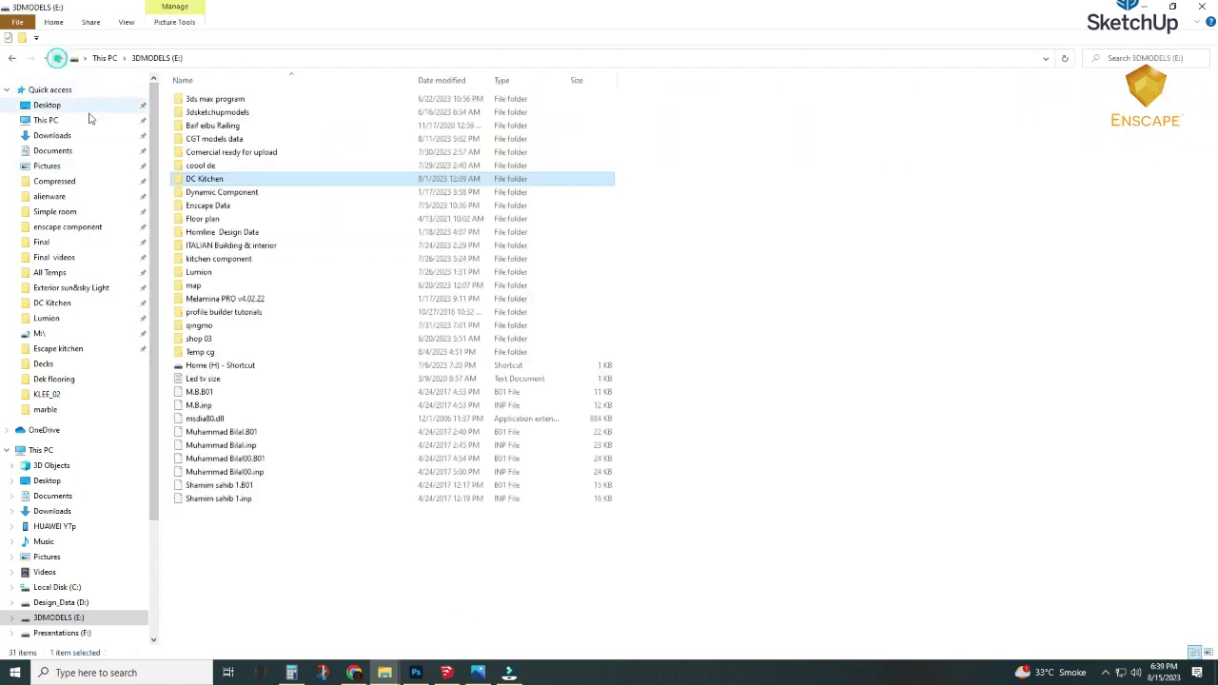
double_click(204, 237)
double_click(210, 112)
double_click(211, 99)
double_click(212, 99)
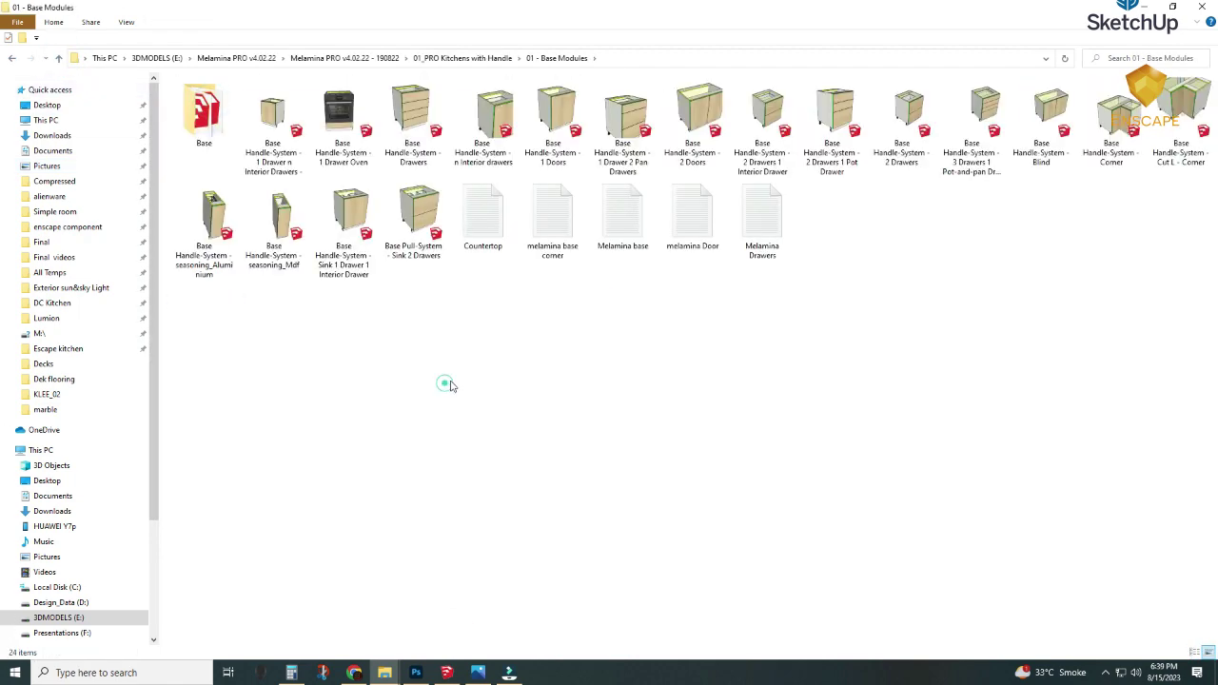
drag(1050, 116, 453, 367)
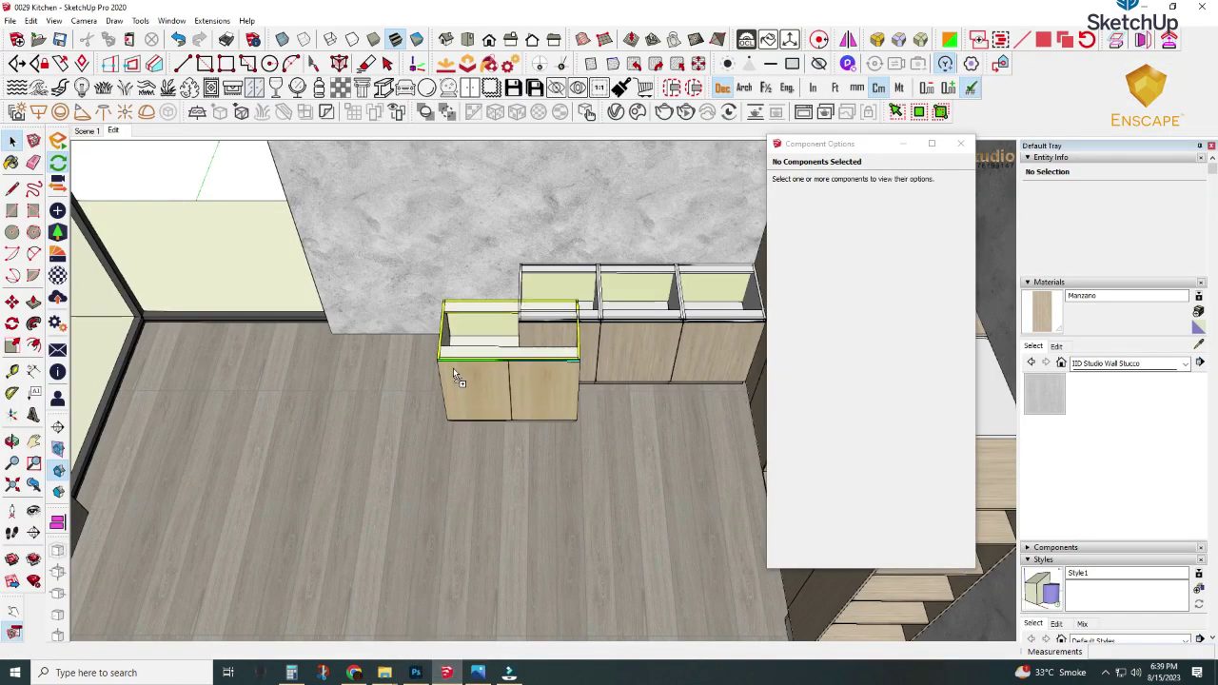
Undo the Melamina blind cabinet and drag in CORNER UNDER BLIND LEFT from DC Kitchen > Base
click(397, 343)
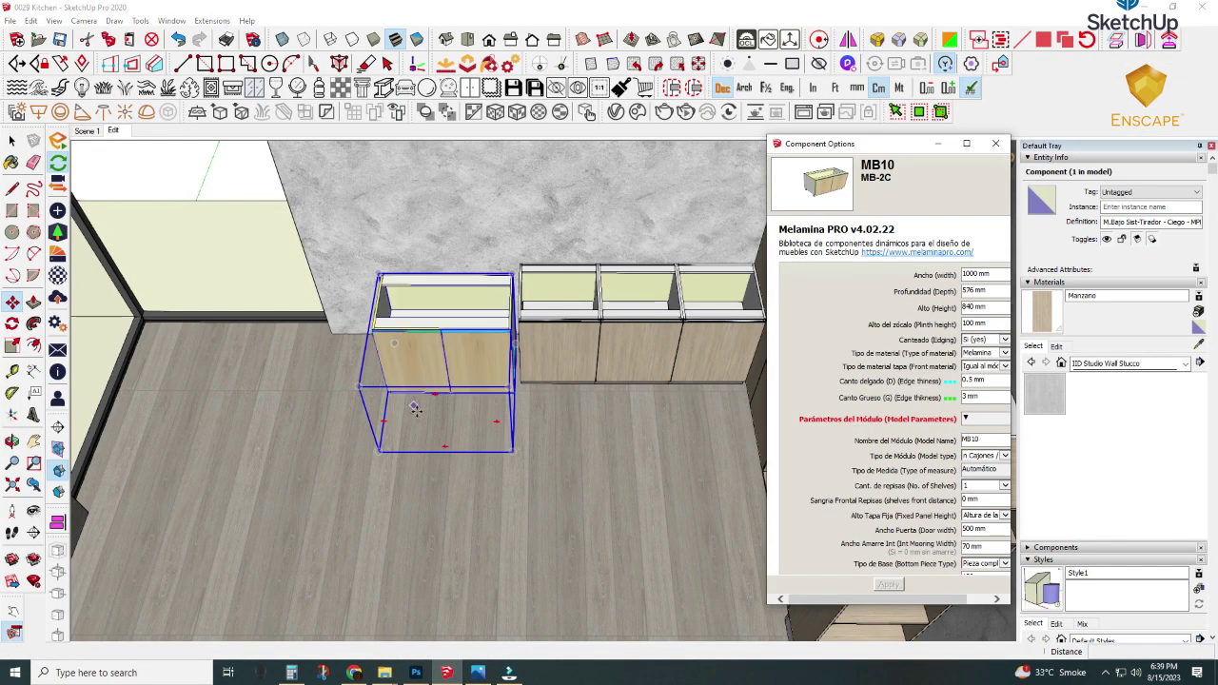
click(178, 39)
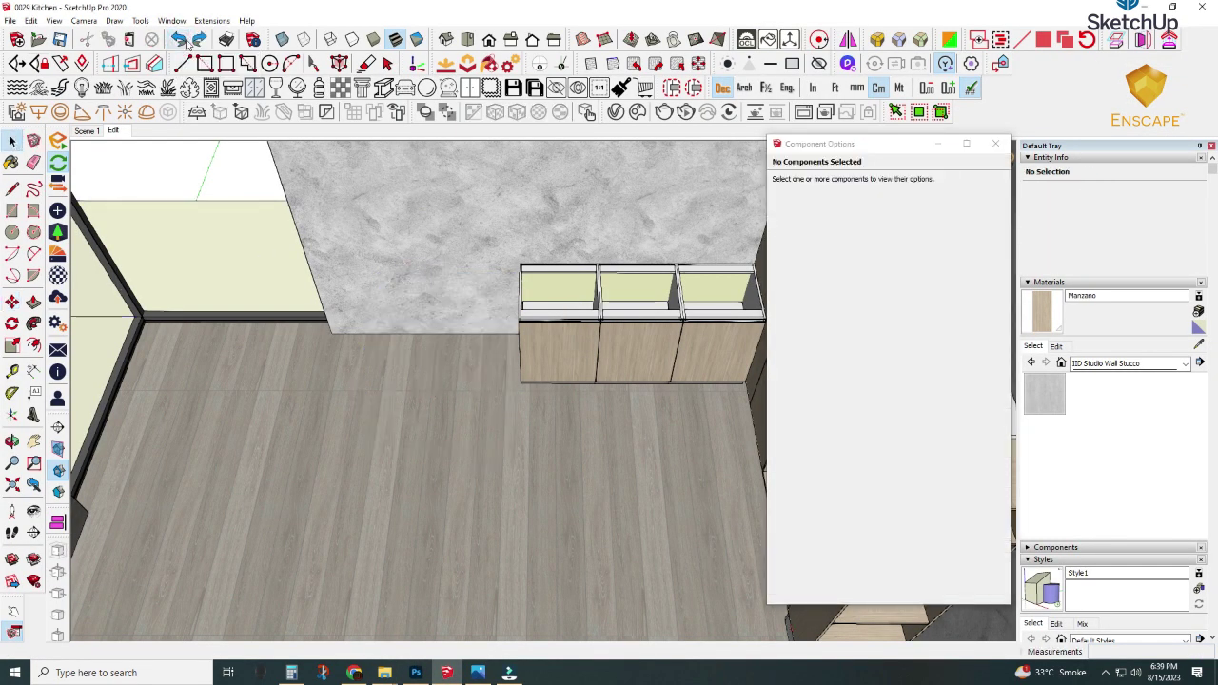
click(385, 673)
click(52, 302)
double_click(206, 129)
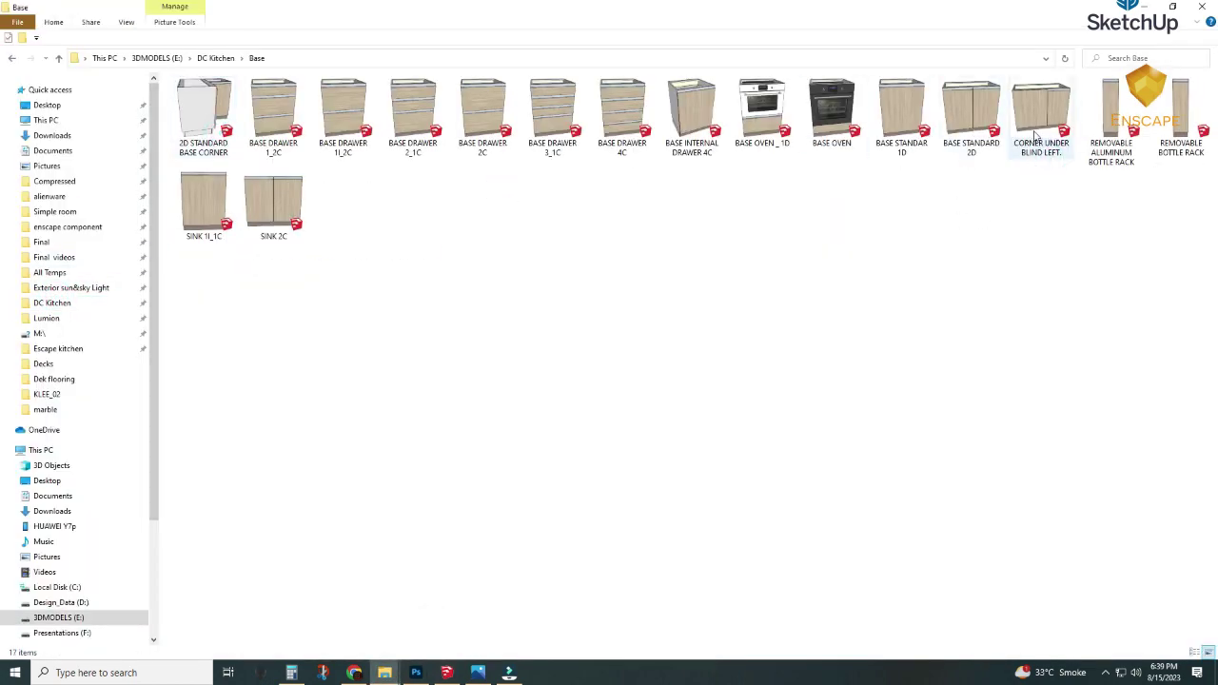
drag(1035, 133, 393, 387)
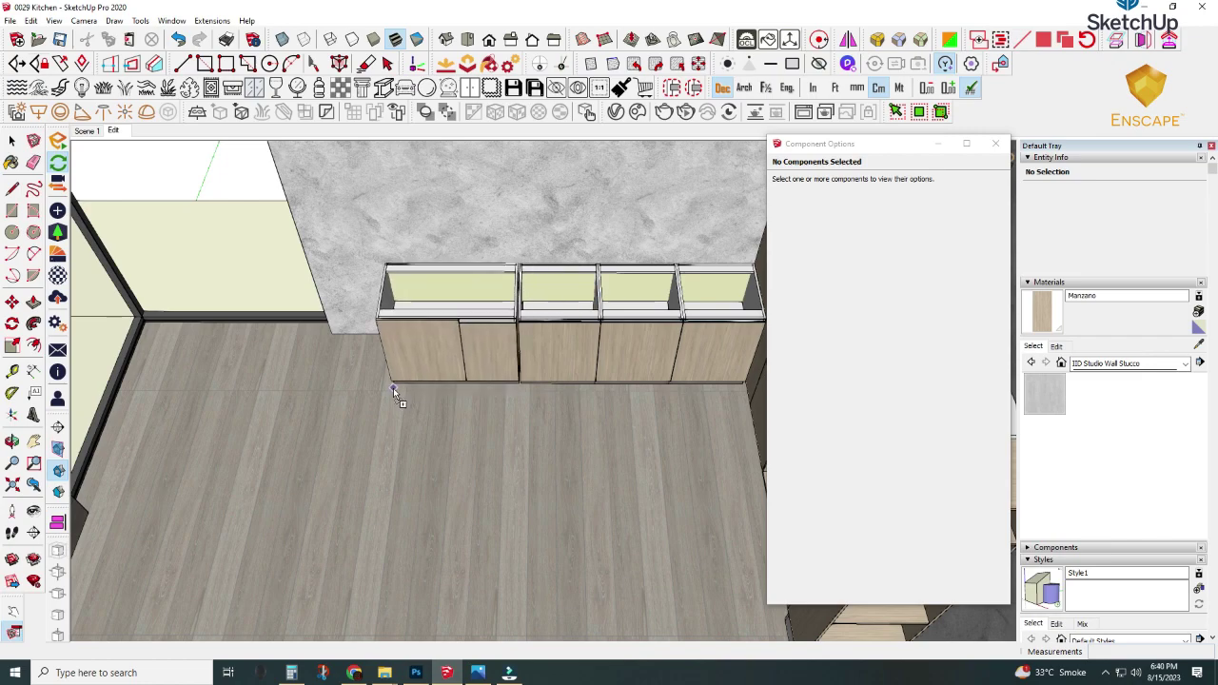
Give the new corner cabinet a 20 mm handle height
scroll(393, 388, up, 3)
middle_drag(393, 387, 519, 284)
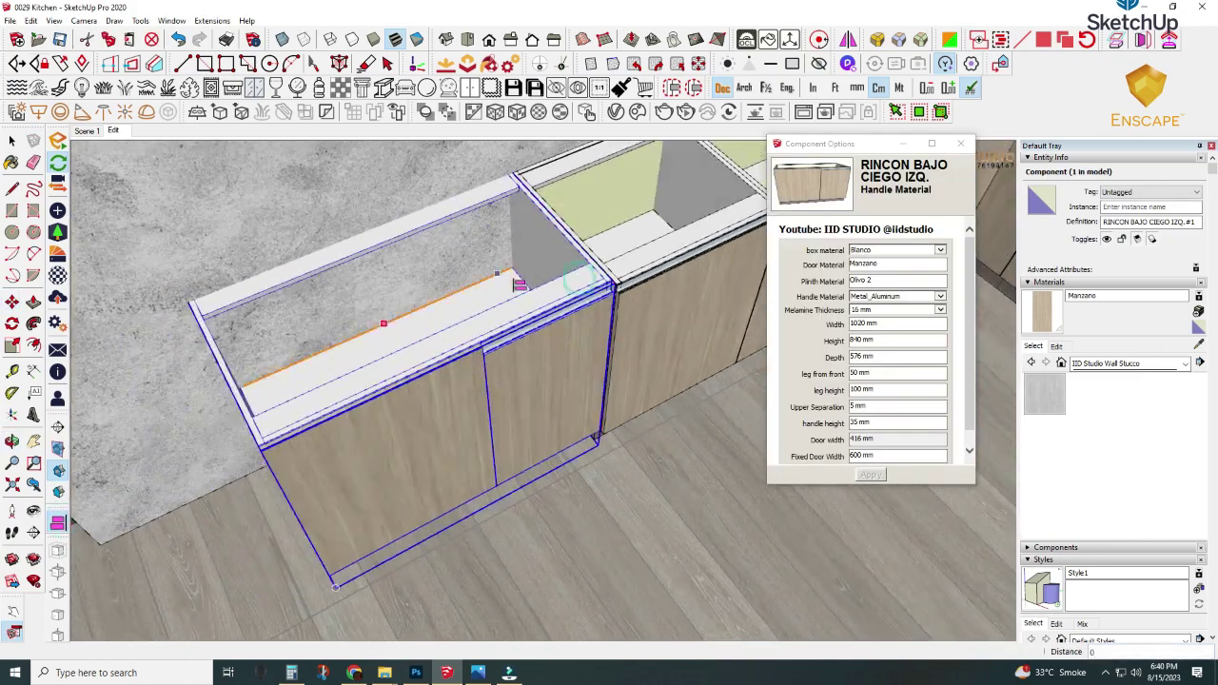
click(803, 427)
click(870, 475)
middle_drag(666, 429, 381, 400)
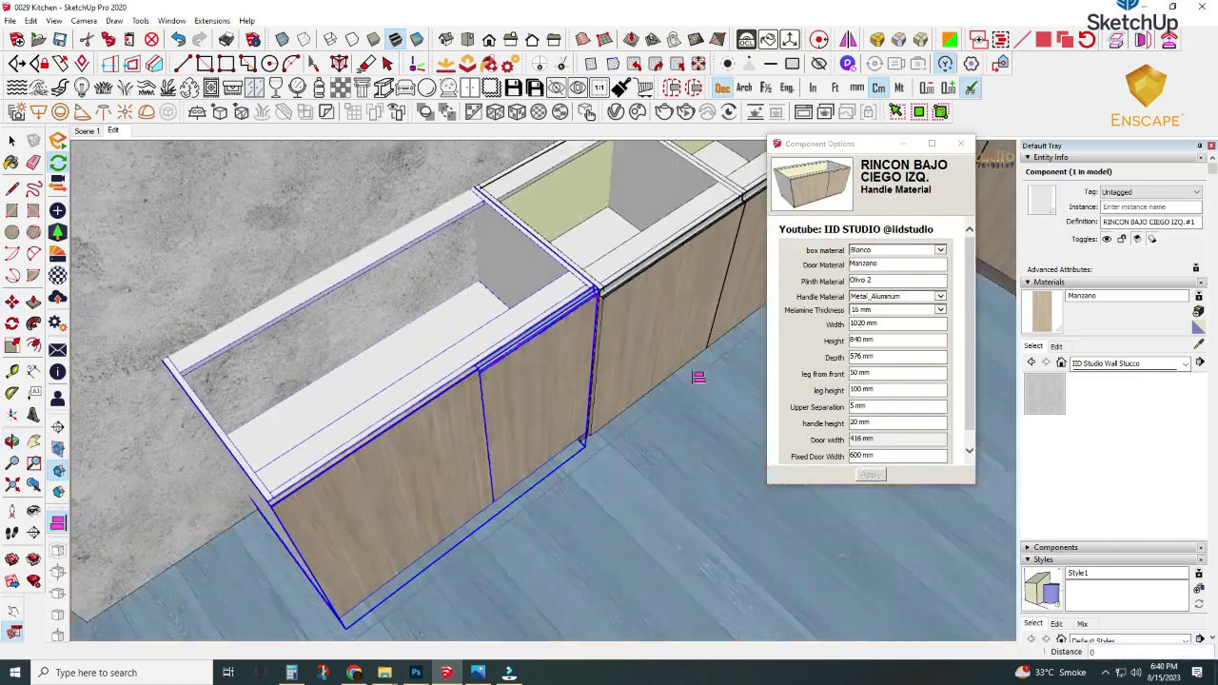
scroll(552, 552, down, 2)
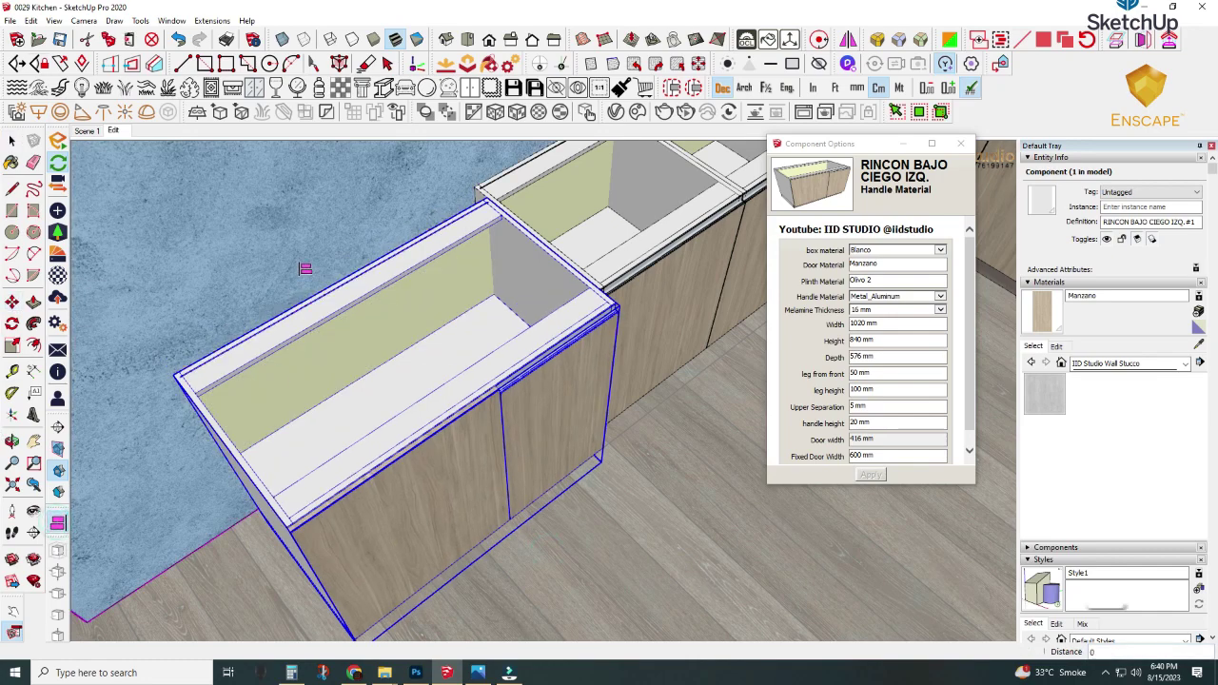
mouse_move(307, 267)
middle_down()
mouse_move(338, 303)
mouse_move(361, 285)
middle_up()
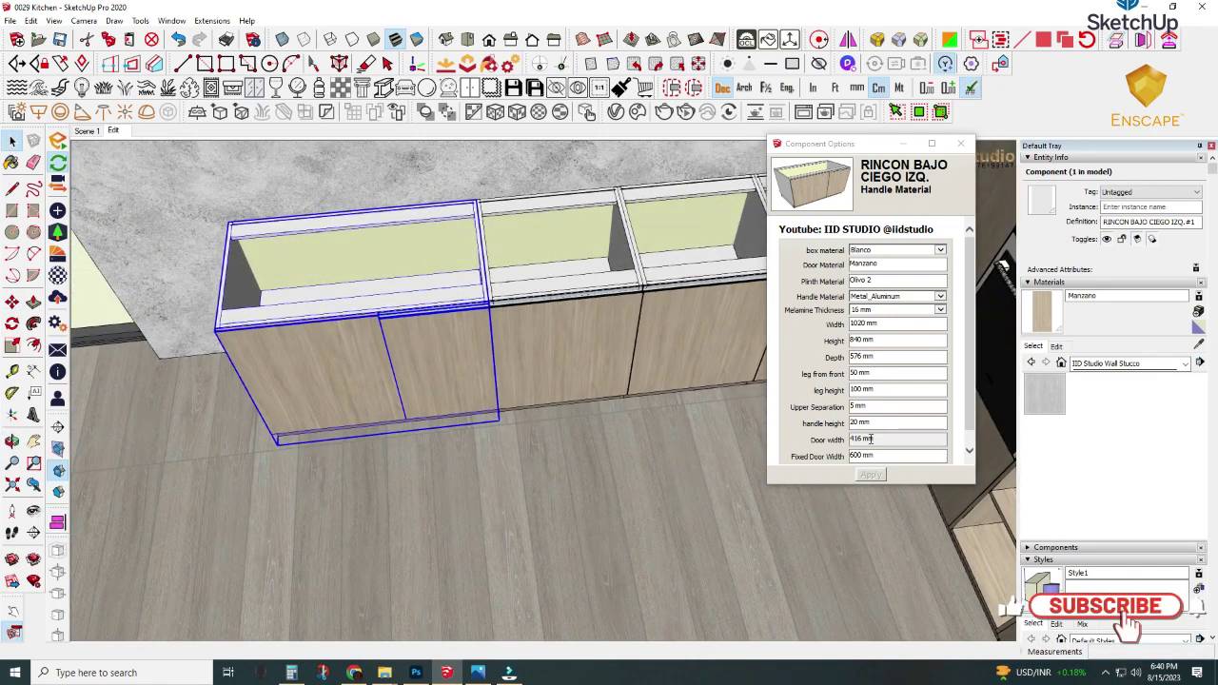
Widen the corner cabinet to 1200 mm
triple_click(883, 322)
text(1200)
key(Return)
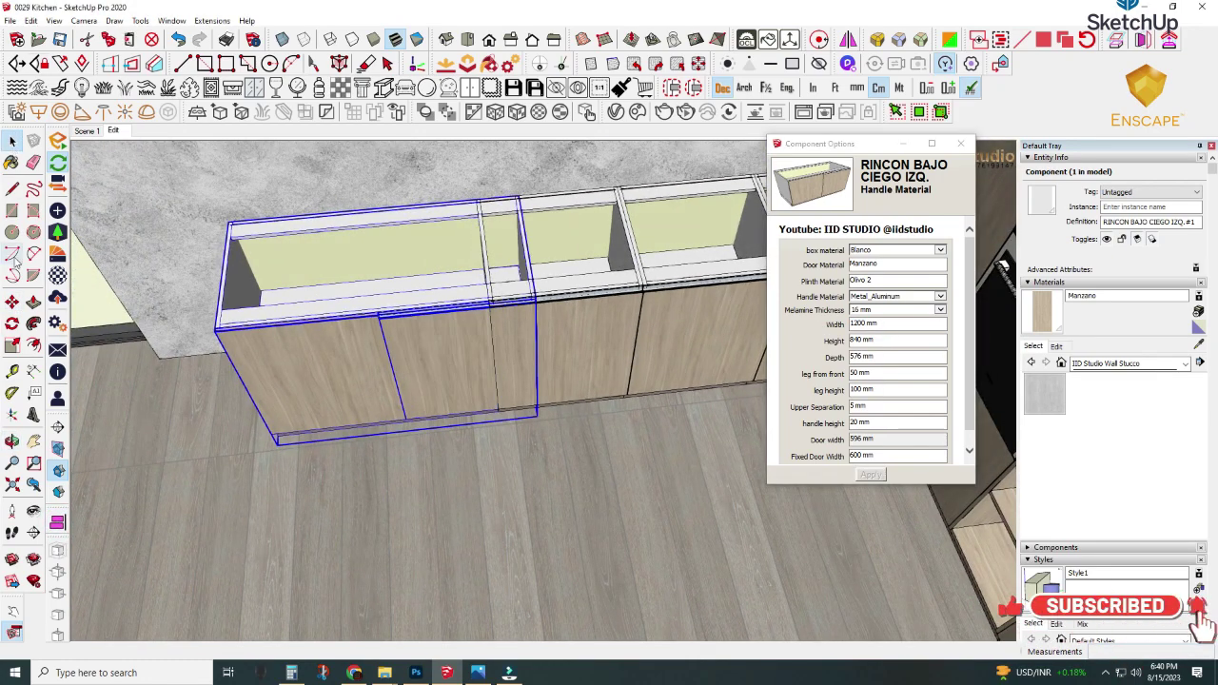
middle_drag(449, 547, 413, 448)
middle_drag(285, 456, 395, 374)
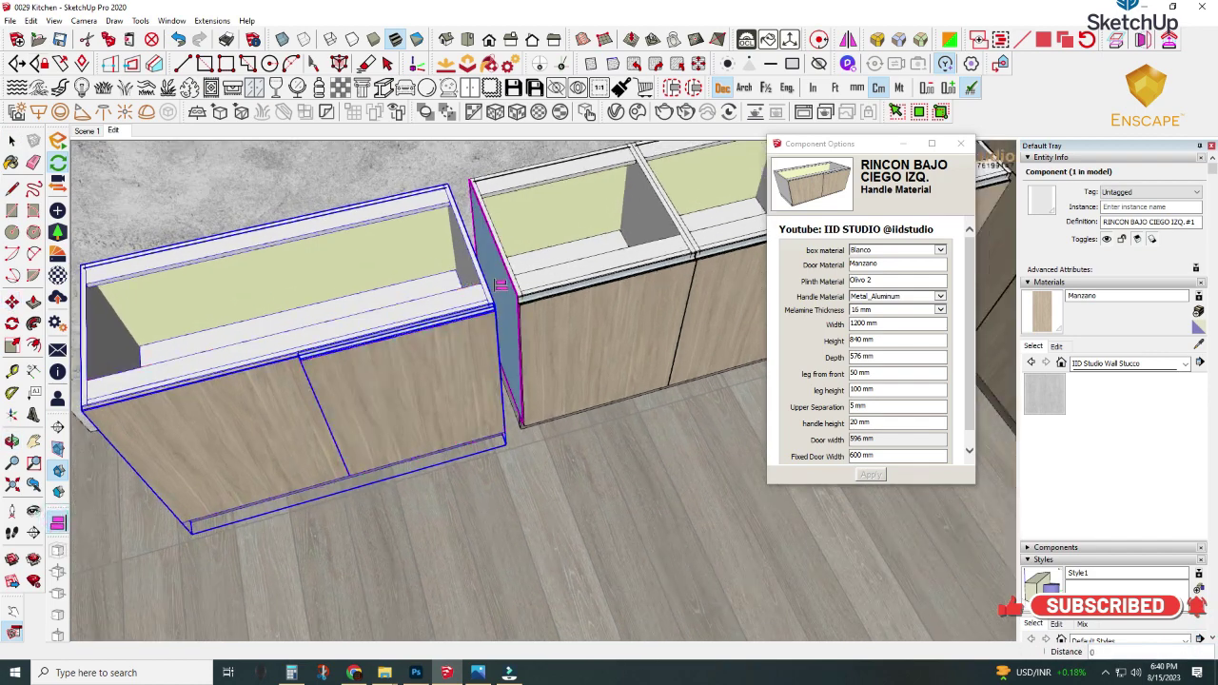
scroll(395, 374, down, 3)
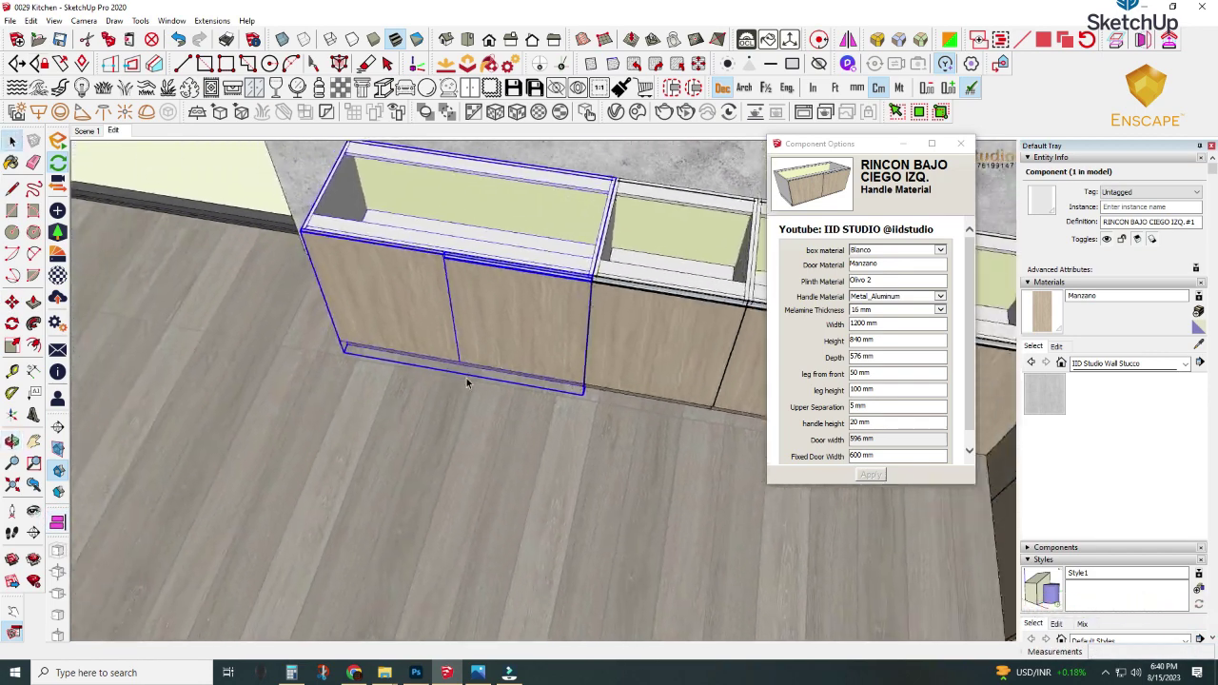
scroll(394, 373, down, 2)
mouse_move(384, 673)
click(438, 600)
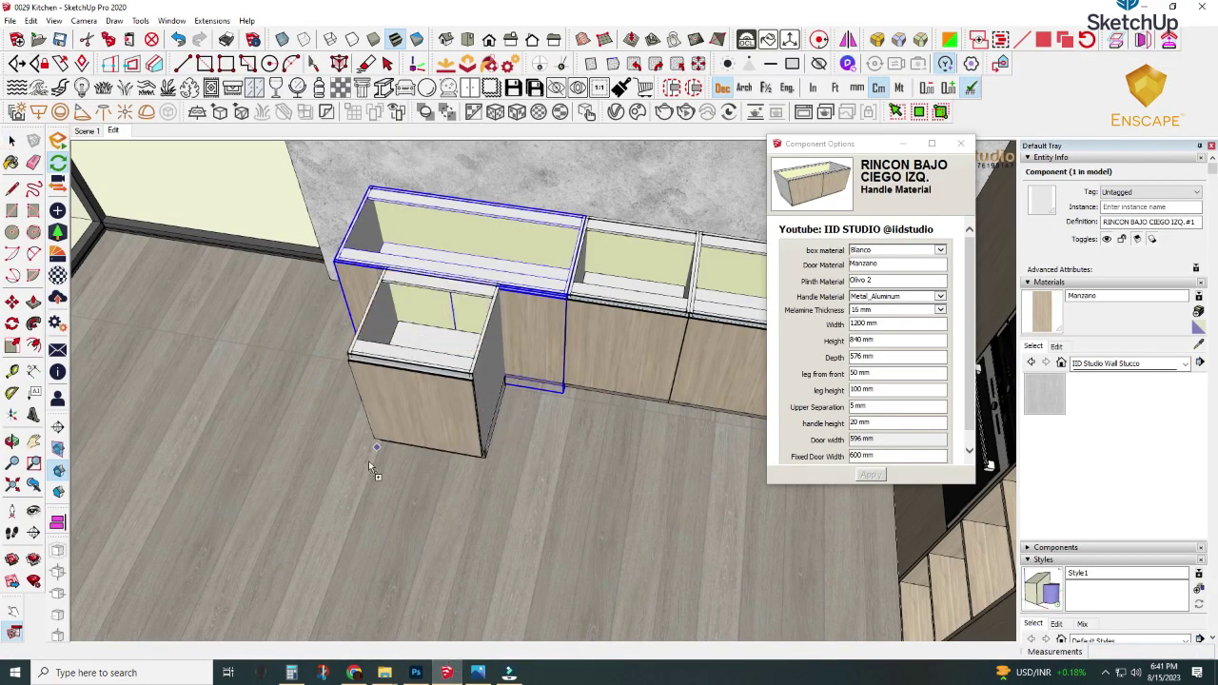
Drop the BASE STANDAR 1D cabinet into the model and set its depth to 500 mm
drag(592, 409, 461, 409)
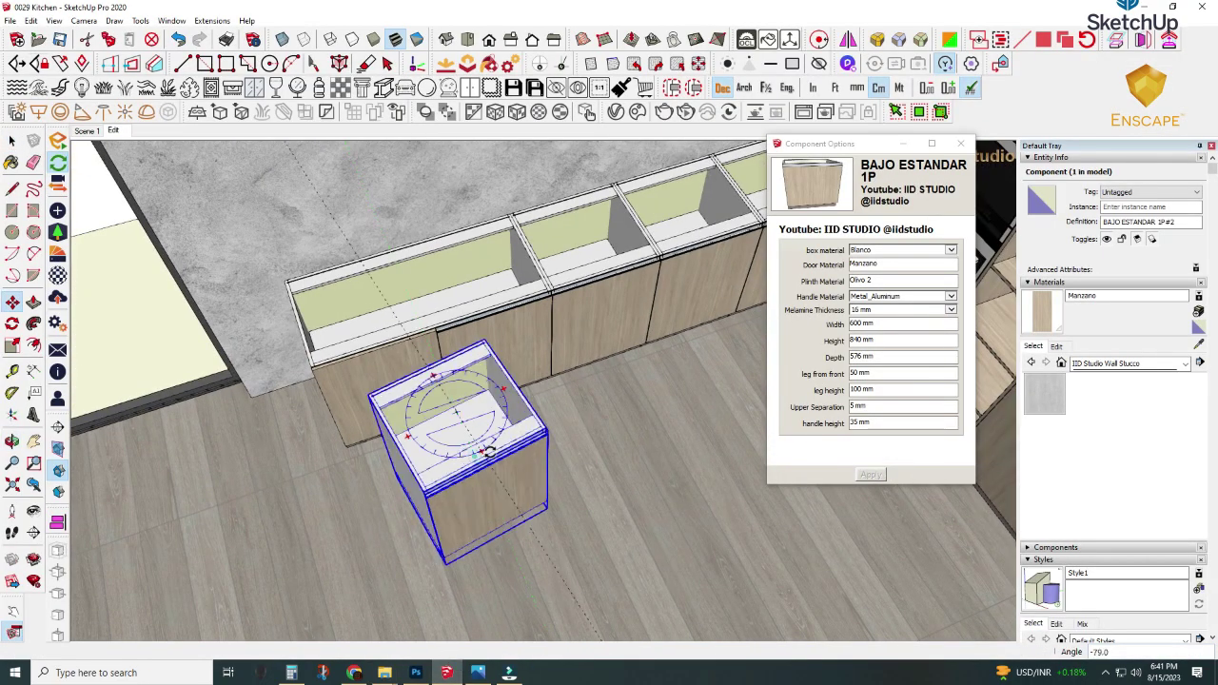
mouse_move(476, 442)
middle_down()
mouse_move(628, 435)
mouse_move(764, 357)
middle_up()
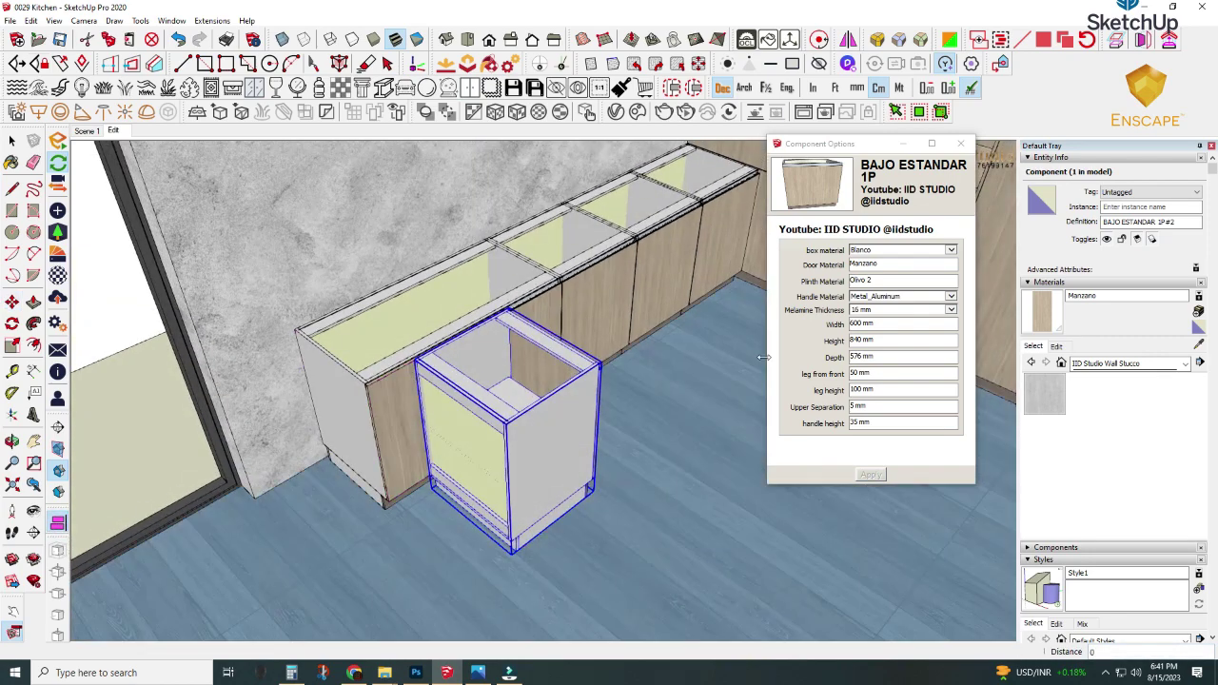
click(820, 365)
text(00)
key(Return)
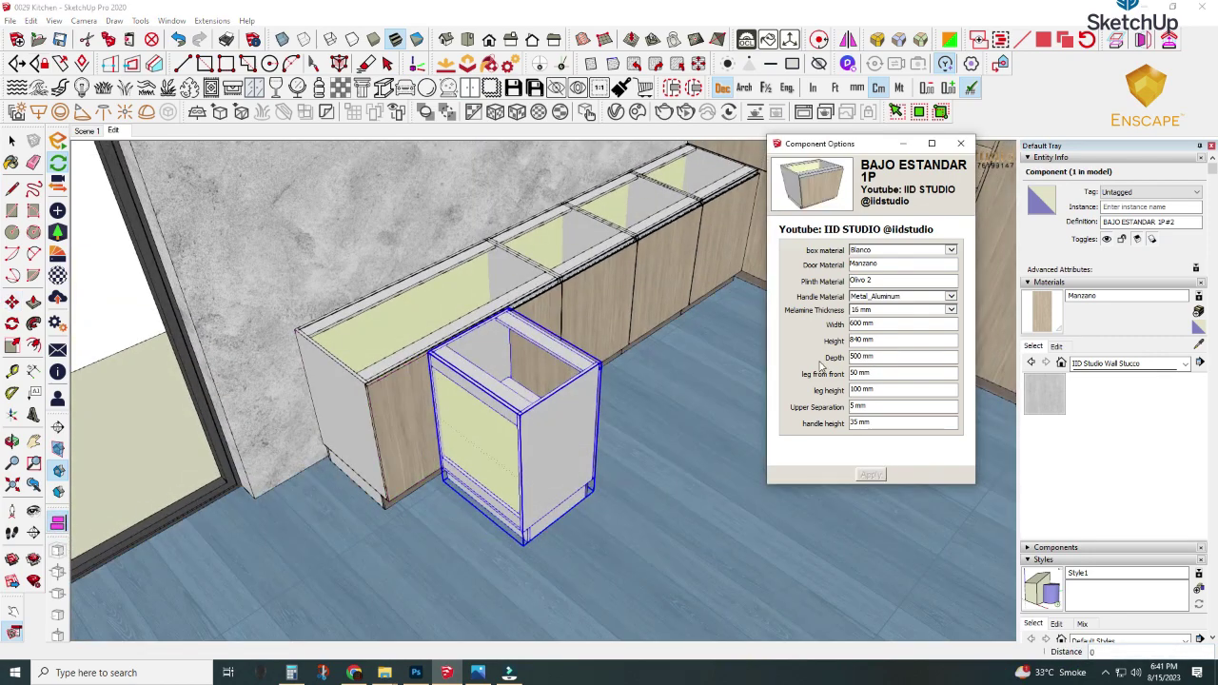
middle_drag(313, 421, 262, 441)
scroll(261, 440, down, 3)
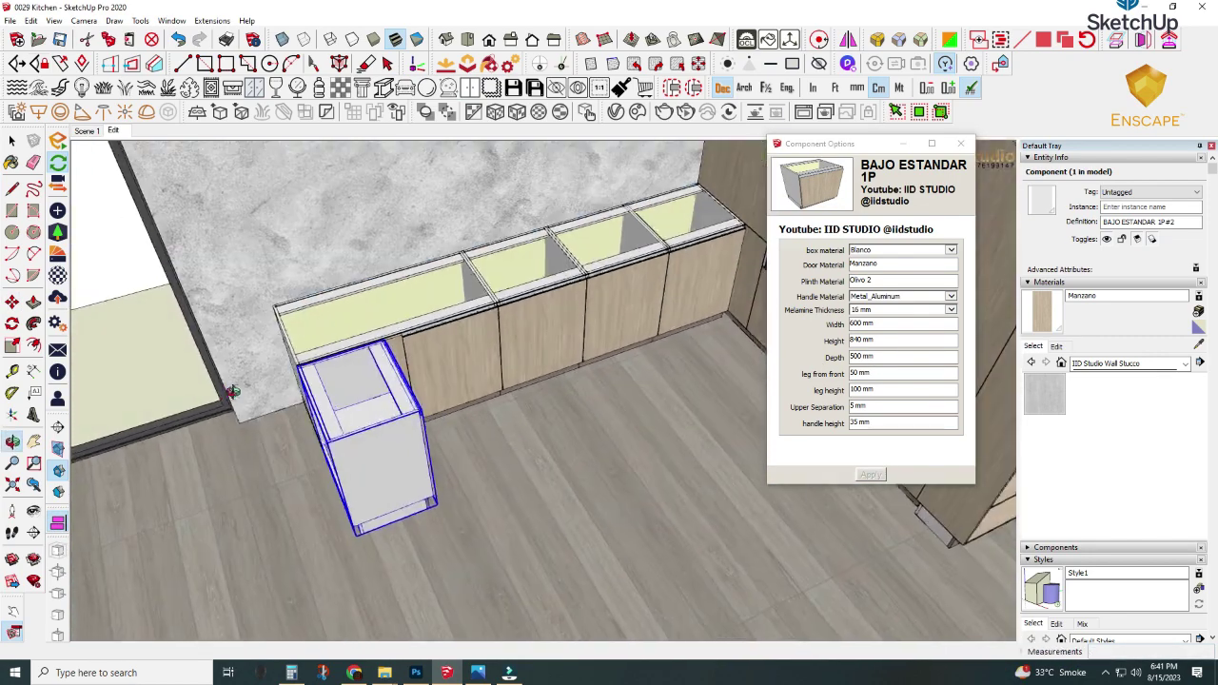
middle_drag(323, 399, 57, 238)
scroll(343, 431, down, 3)
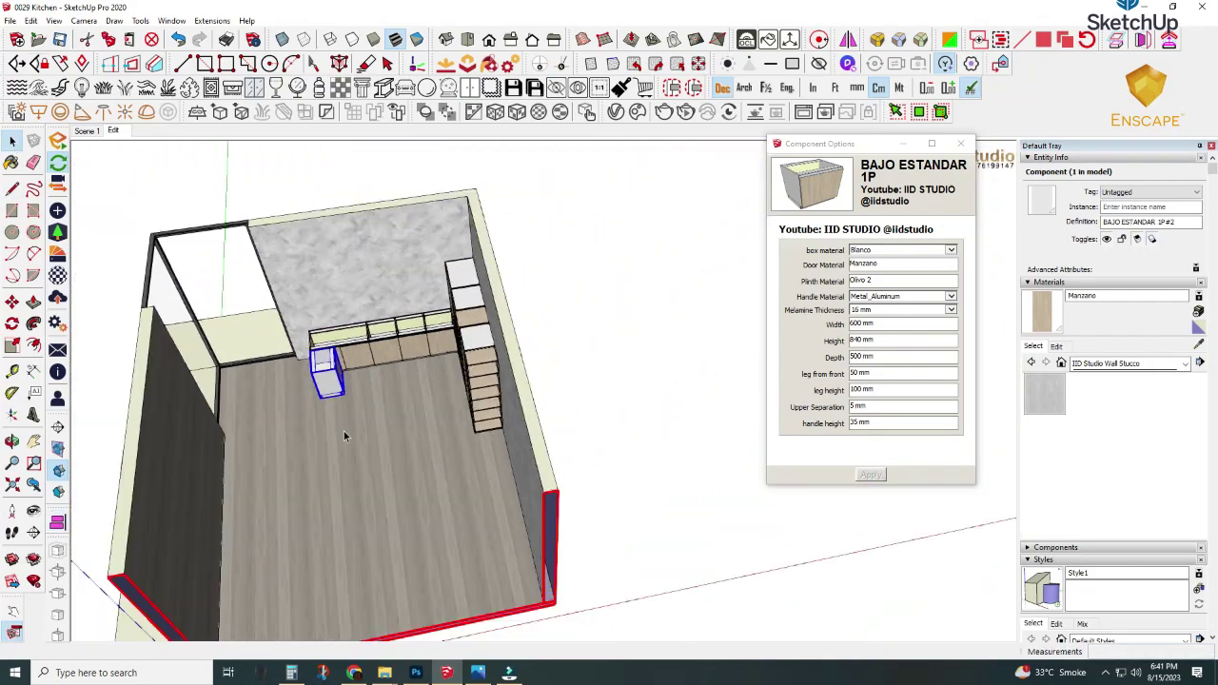
mouse_move(344, 431)
middle_down()
mouse_move(482, 388)
mouse_move(117, 195)
middle_up()
scroll(286, 304, up, 5)
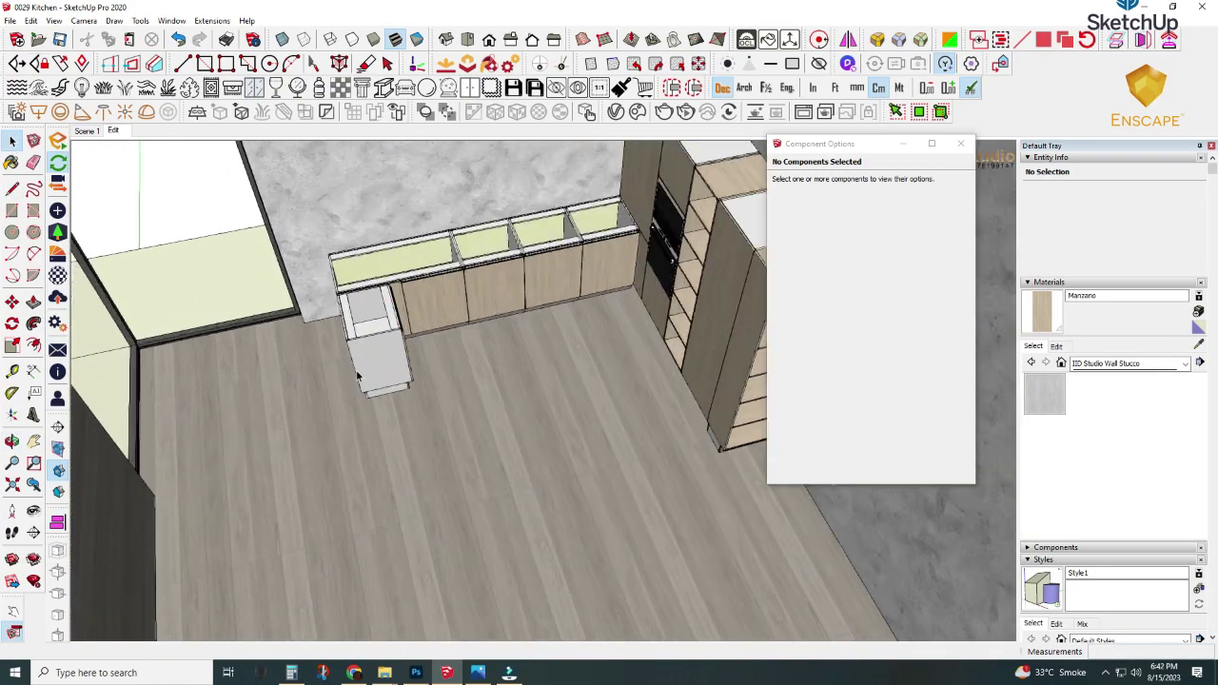
scroll(385, 369, up, 3)
middle_drag(381, 371, 447, 533)
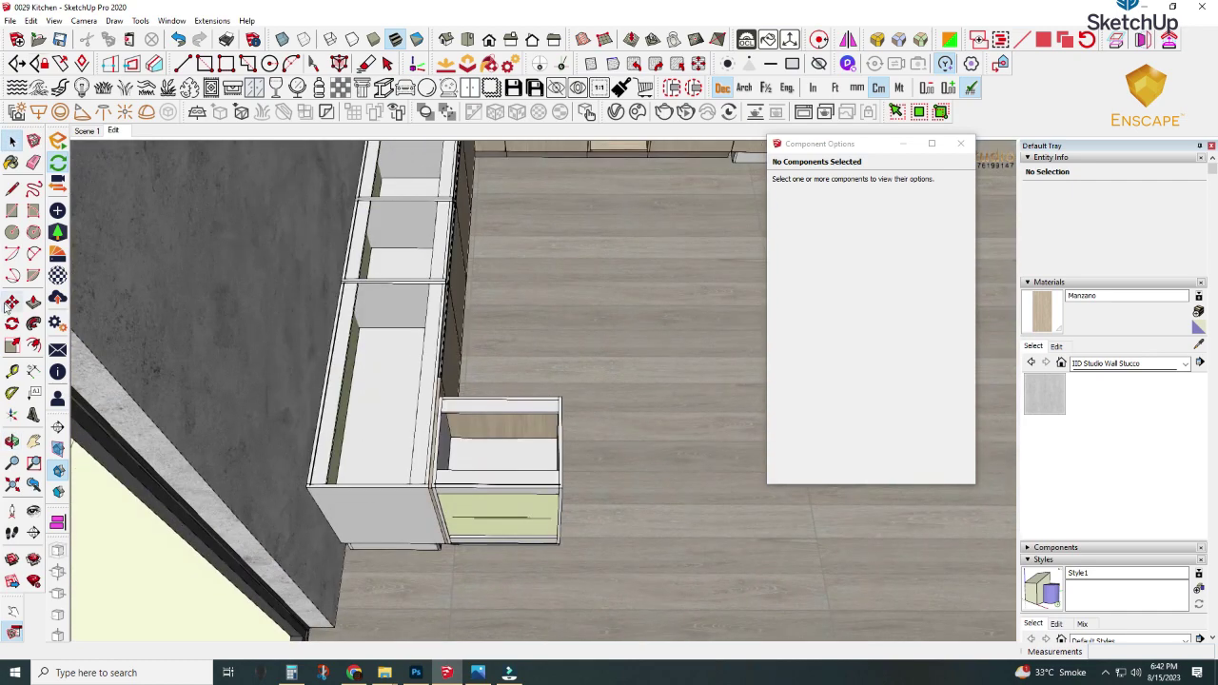
Copy the freestanding cabinet beside itself, then undo the misplaced copy
click(461, 474)
key(m)
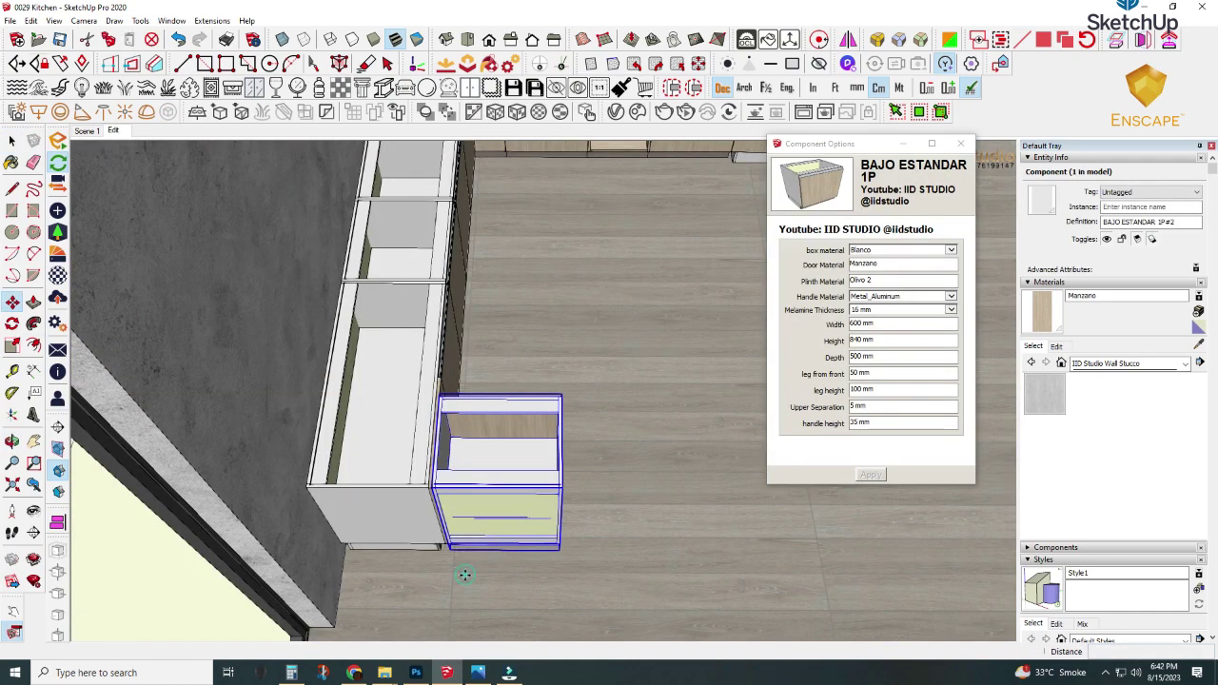
click(468, 571)
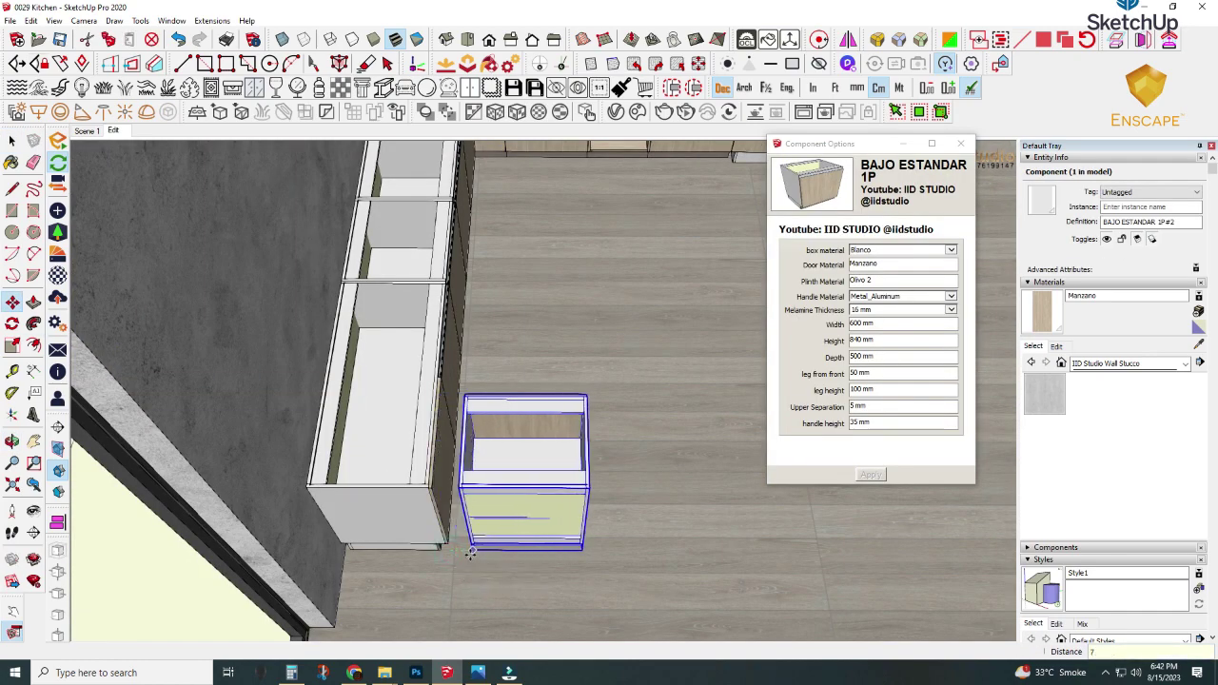
scroll(532, 409, up, 2)
scroll(517, 405, up, 2)
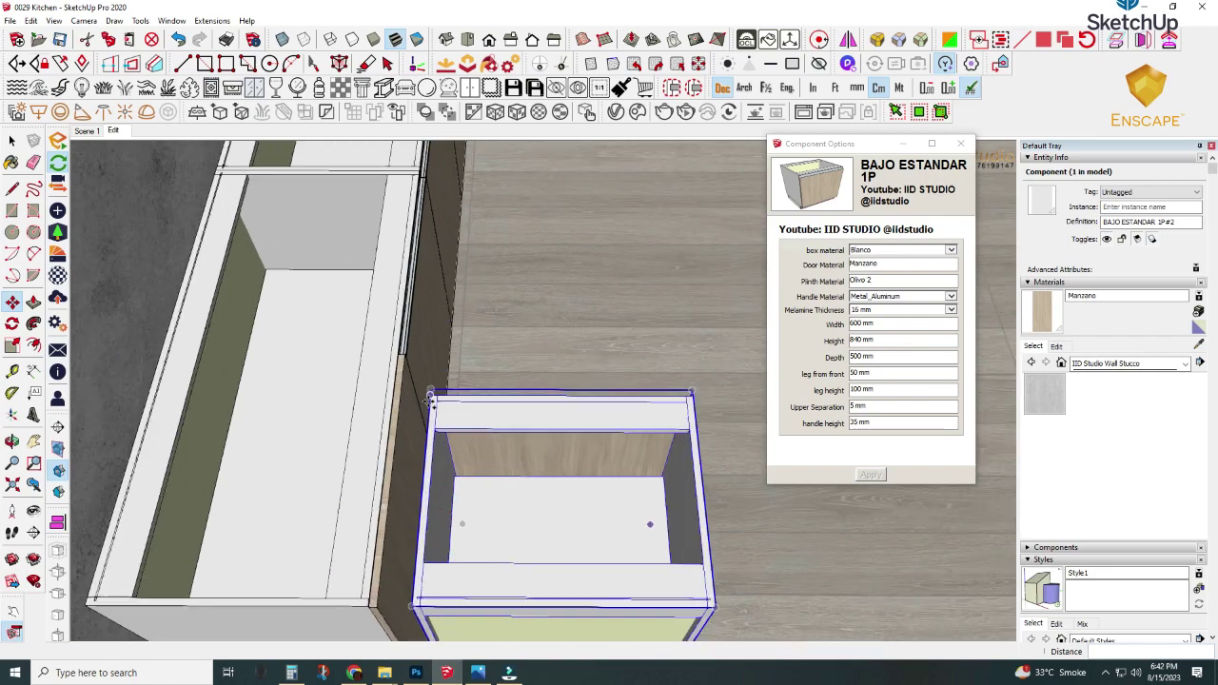
scroll(516, 405, up, 2)
scroll(433, 395, down, 4)
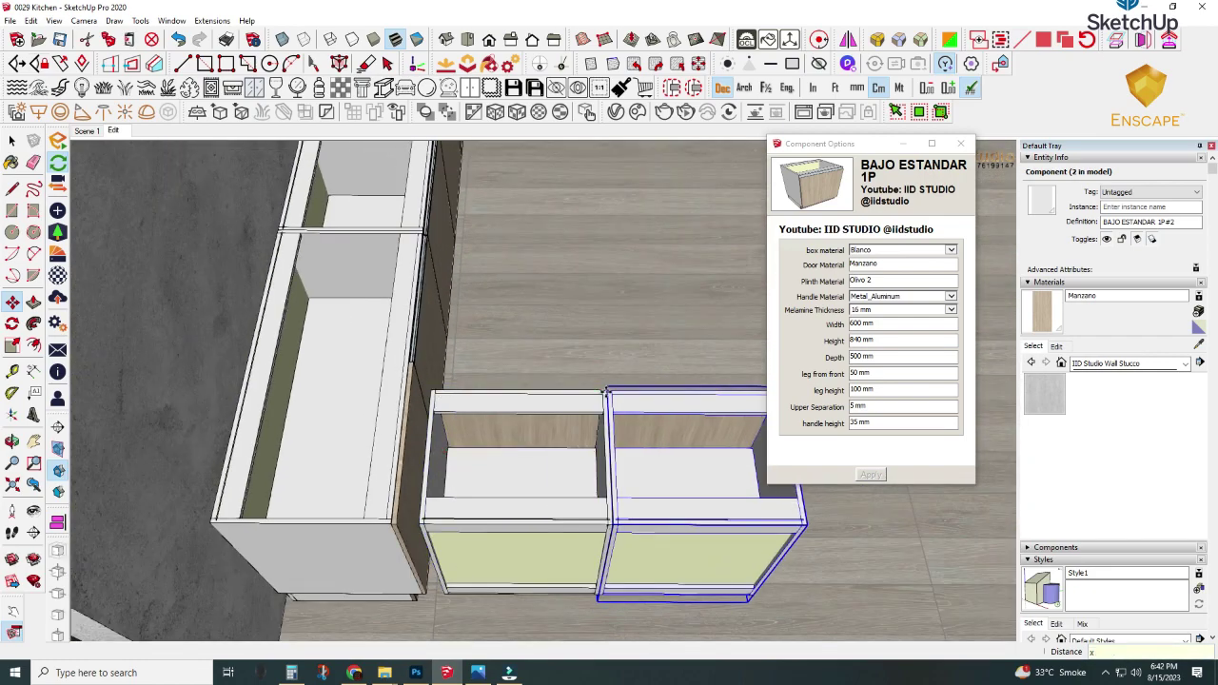
click(603, 390)
scroll(603, 390, down, 3)
middle_drag(603, 390, 477, 330)
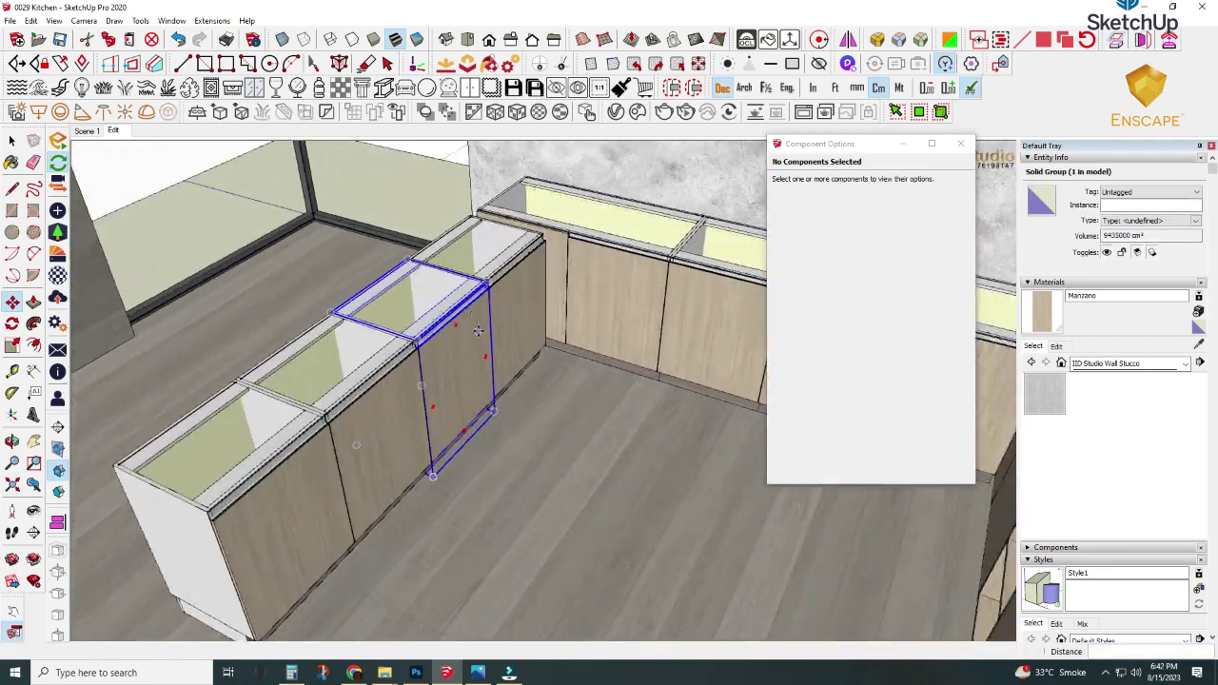
key(ctrl+z)
key(ctrl+z)
key(ctrl+z)
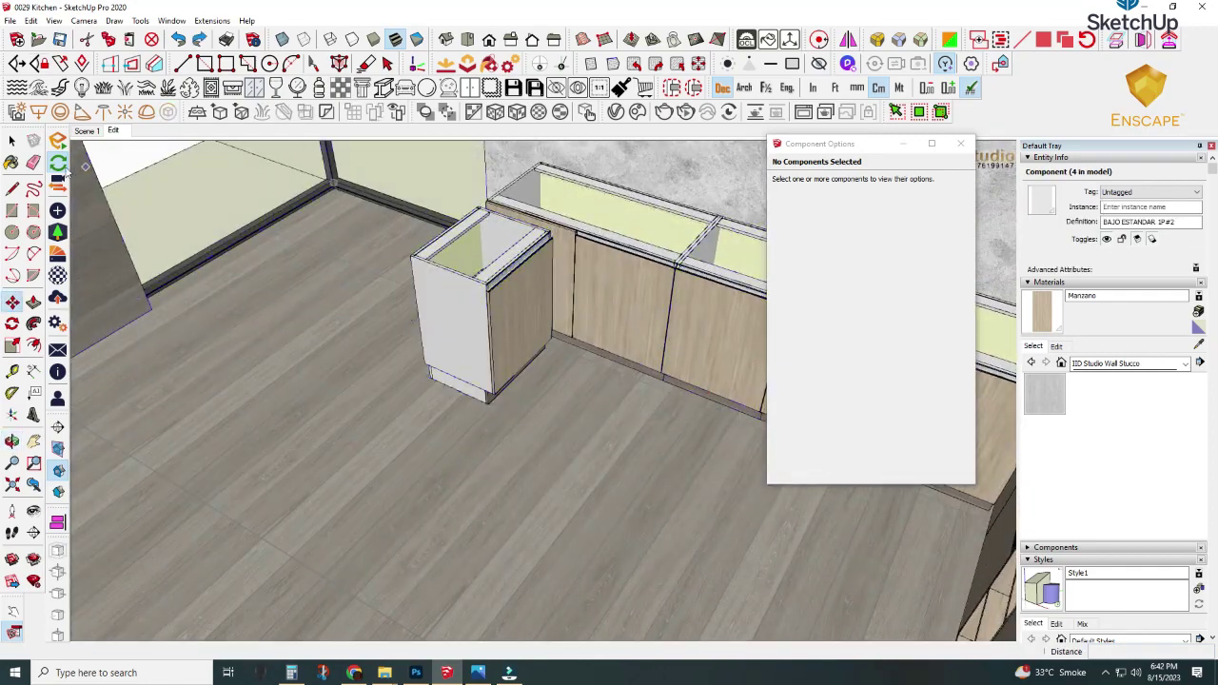
Set the cabinet's handle height to 20 mm and copy it right beside itself
click(57, 162)
click(805, 422)
text(20)
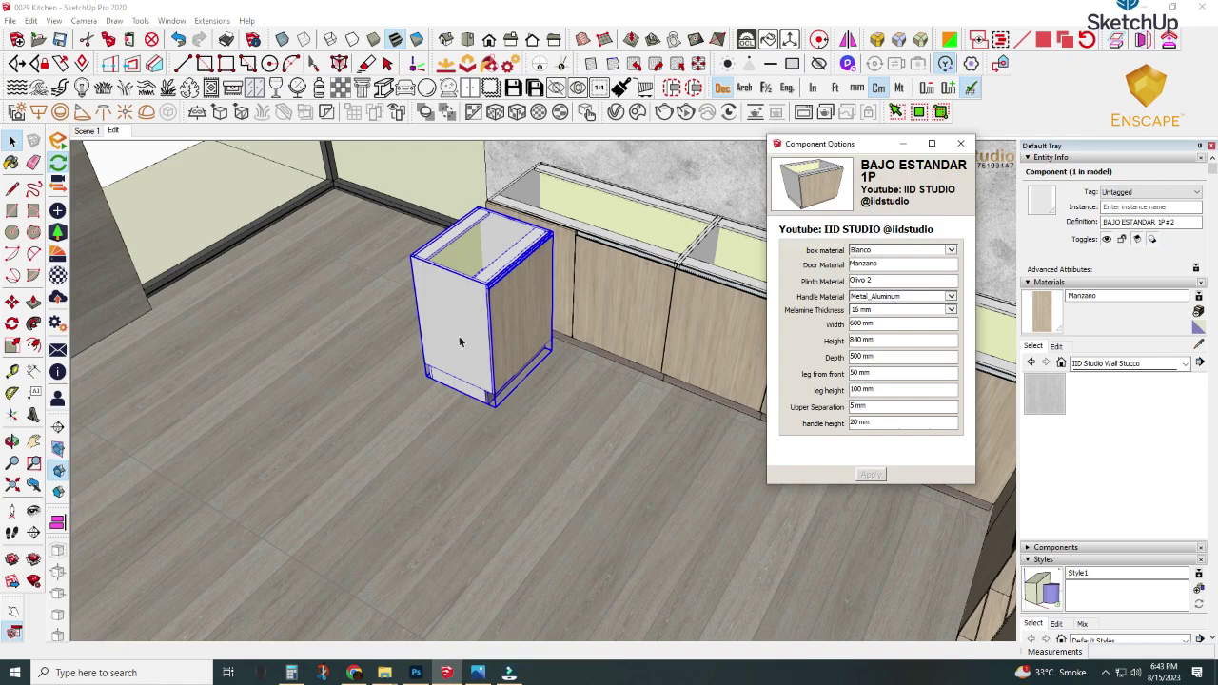
middle_drag(459, 341, 181, 353)
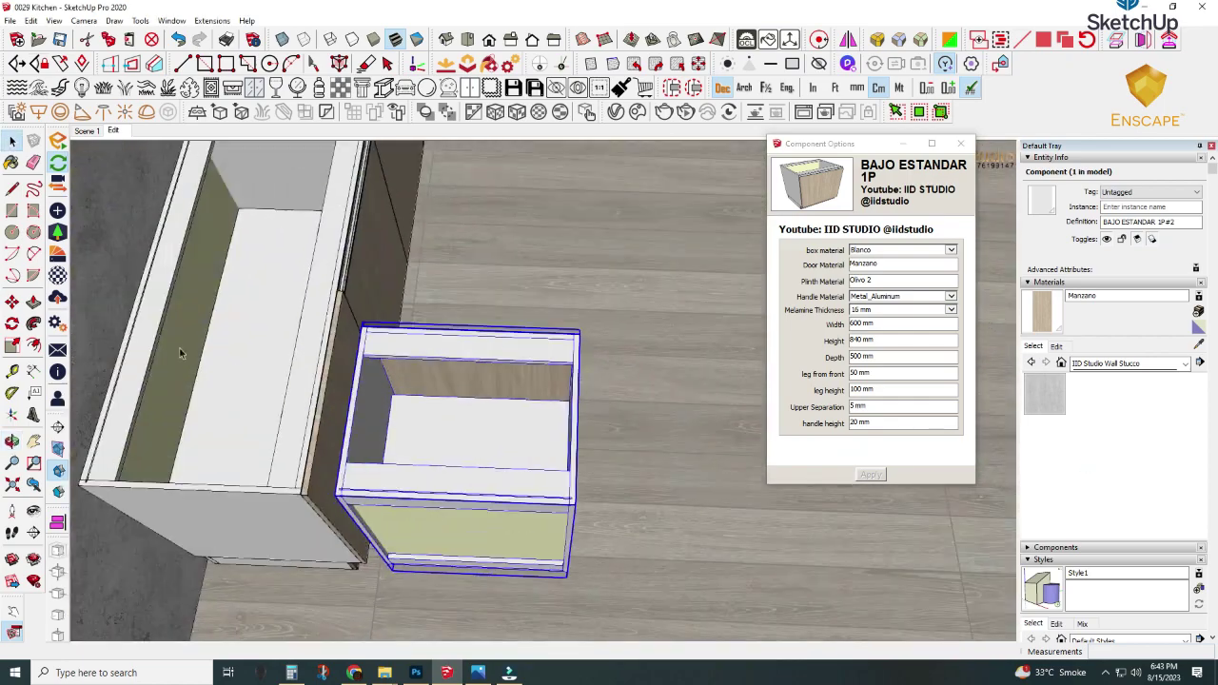
click(333, 494)
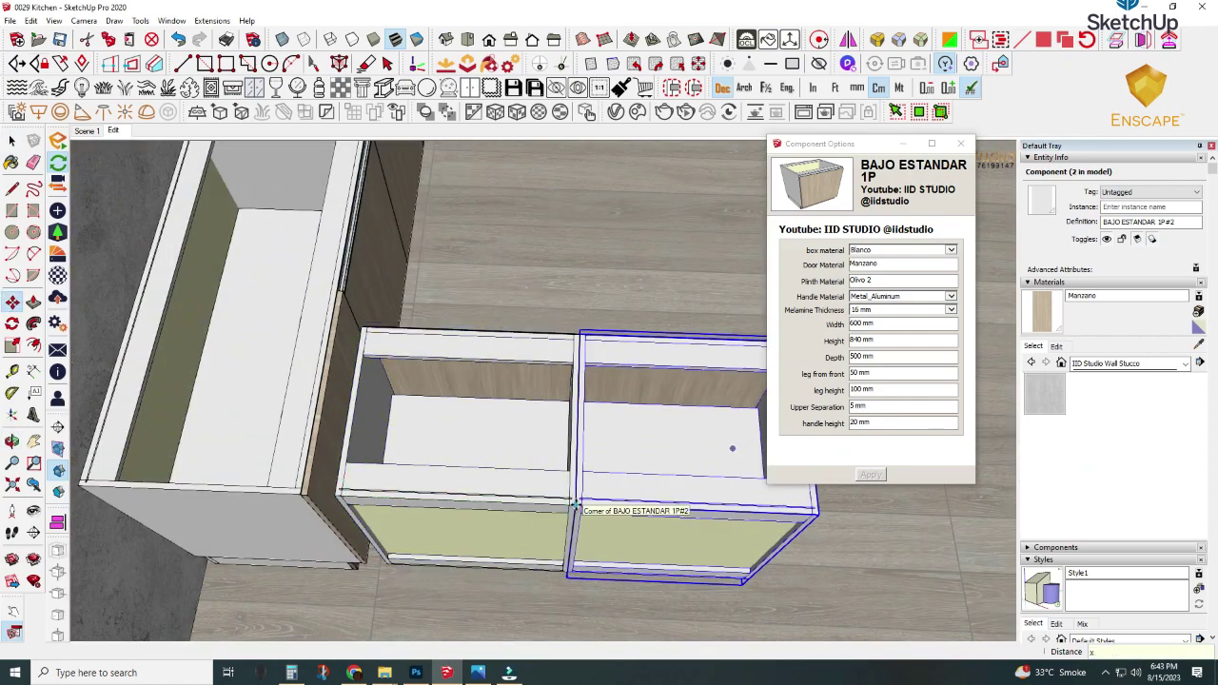
click(574, 505)
mouse_move(575, 505)
middle_down()
mouse_move(510, 460)
mouse_move(488, 374)
middle_up()
scroll(510, 459, down, 10)
Copy a front-run cabinet, rotate it 180°, and place it at the row's left end
scroll(488, 374, up, 3)
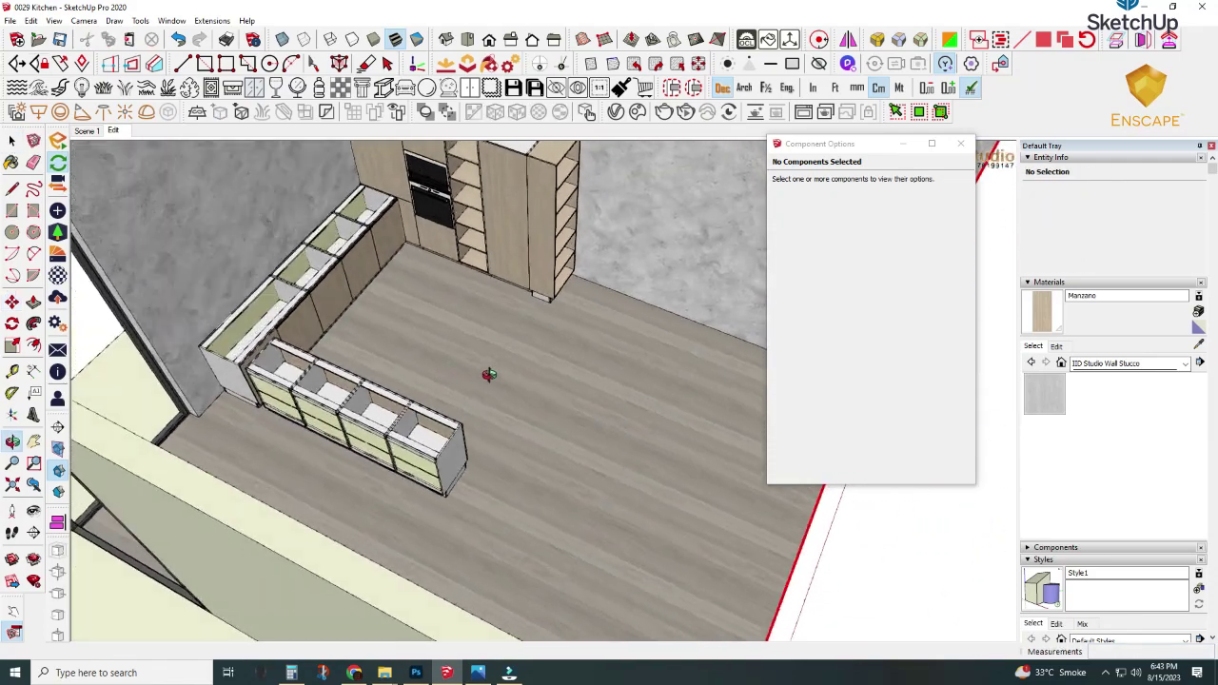
scroll(488, 374, up, 3)
click(290, 390)
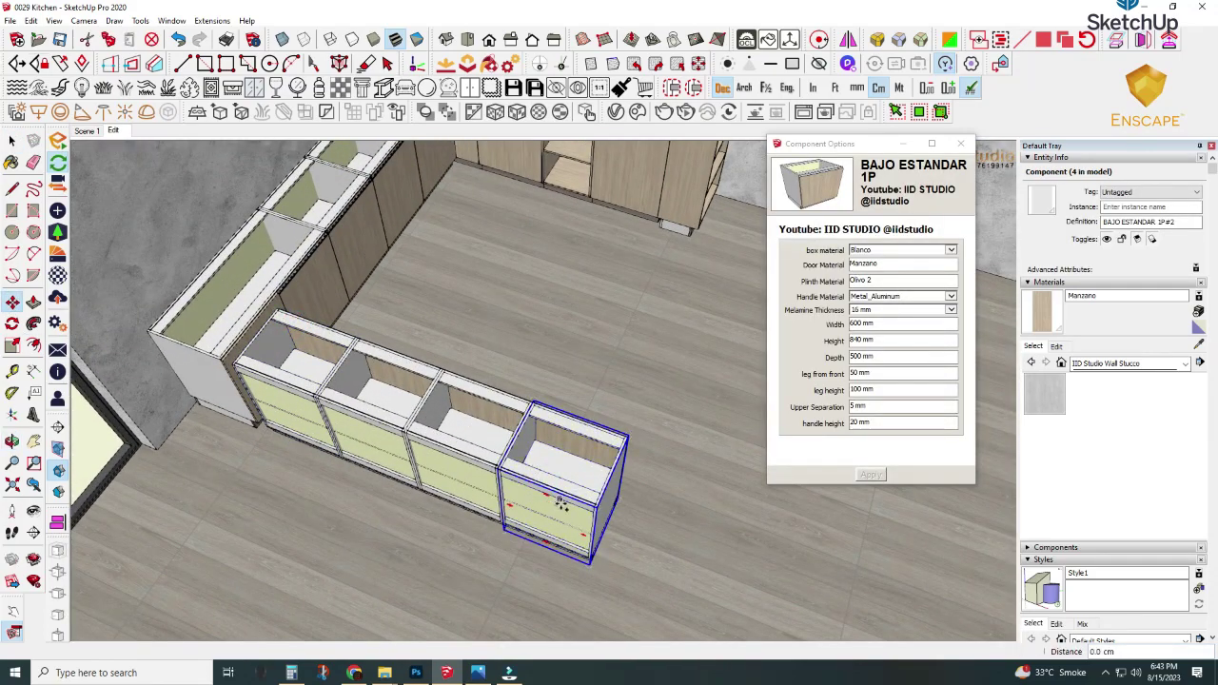
click(666, 543)
middle_drag(666, 542, 590, 457)
key(q)
click(566, 462)
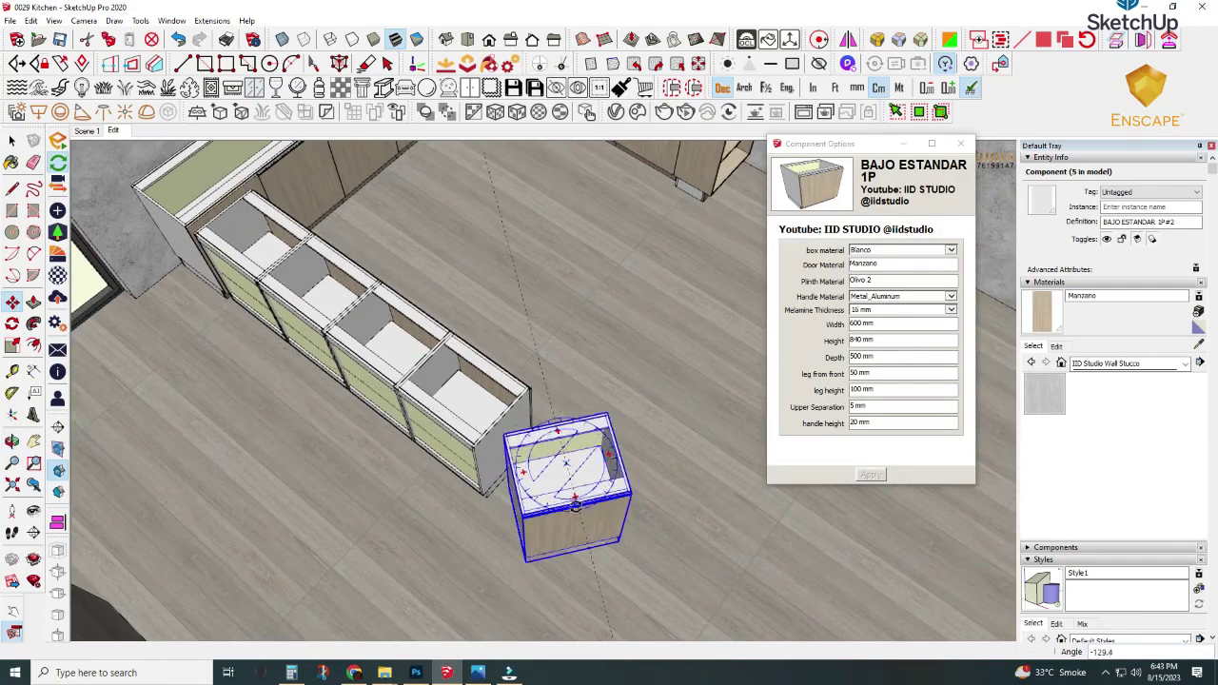
click(526, 508)
click(577, 478)
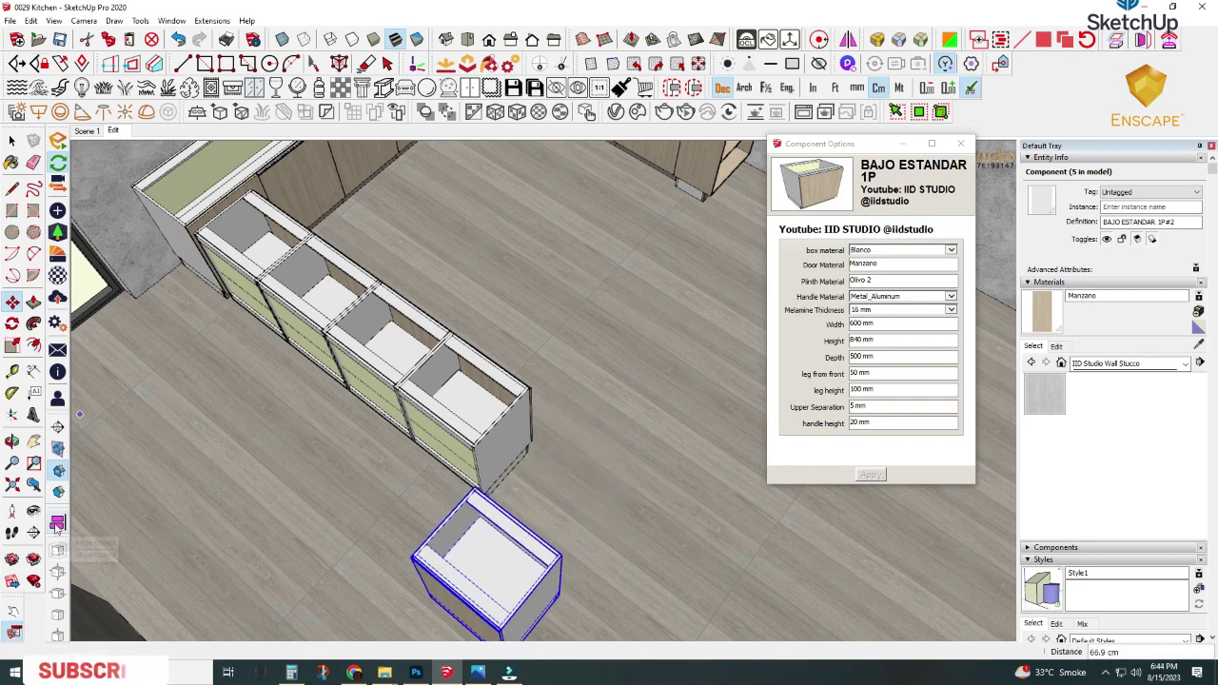
click(143, 247)
key(space)
Push the roof slab fascia out 50 cm, then window-select the fourteen cabinets
mouse_move(143, 247)
middle_down()
mouse_move(167, 467)
mouse_move(642, 489)
middle_up()
scroll(491, 388, up, 10)
key(m)
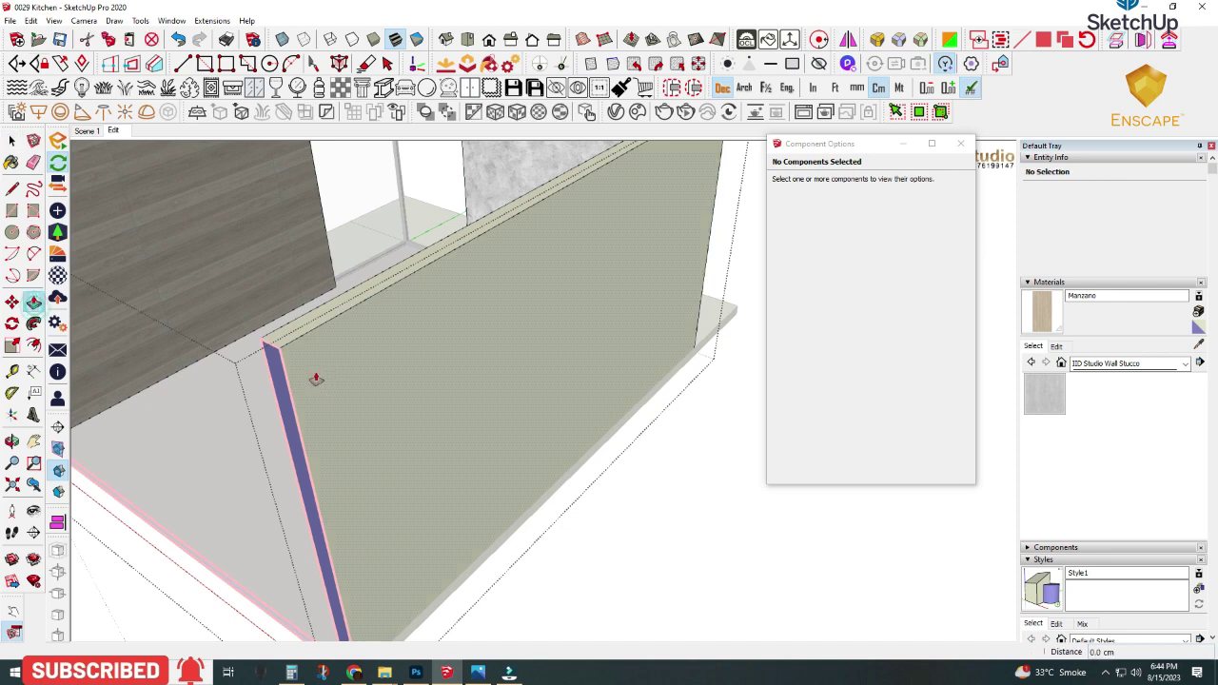
middle_drag(315, 379, 394, 427)
scroll(394, 427, down, 10)
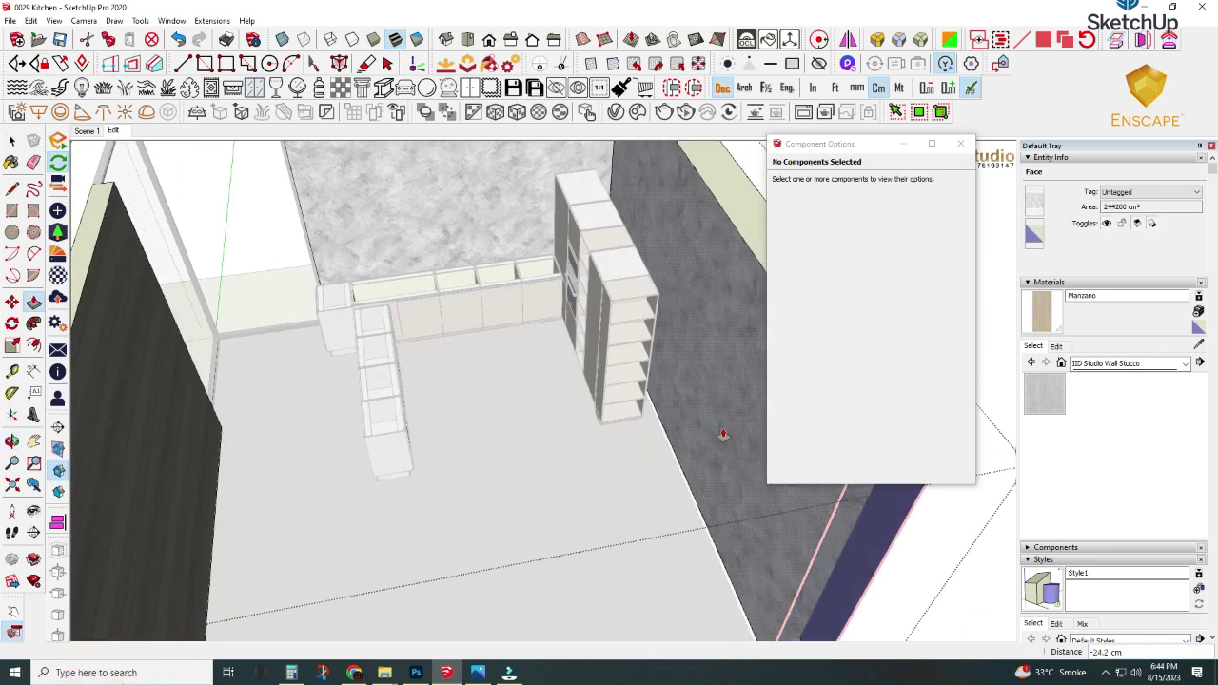
scroll(723, 435, down, 5)
key(space)
scroll(348, 489, up, 10)
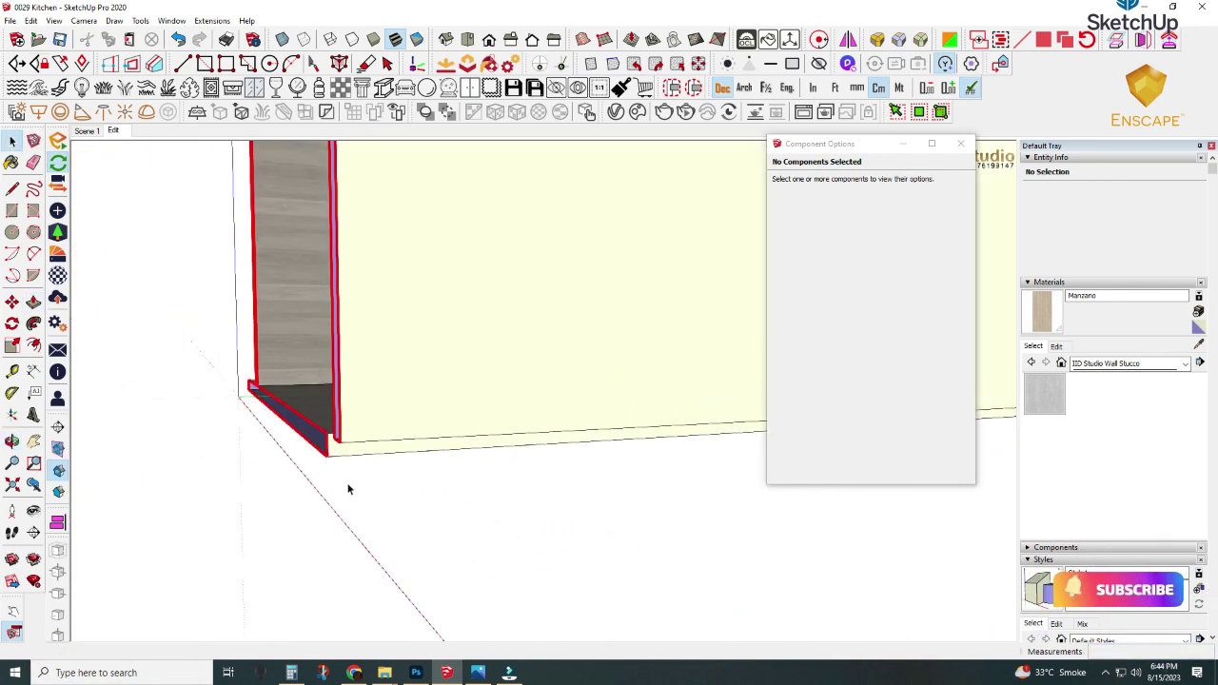
scroll(348, 489, down, 2)
key(m)
scroll(349, 443, down, 5)
scroll(558, 517, down, 4)
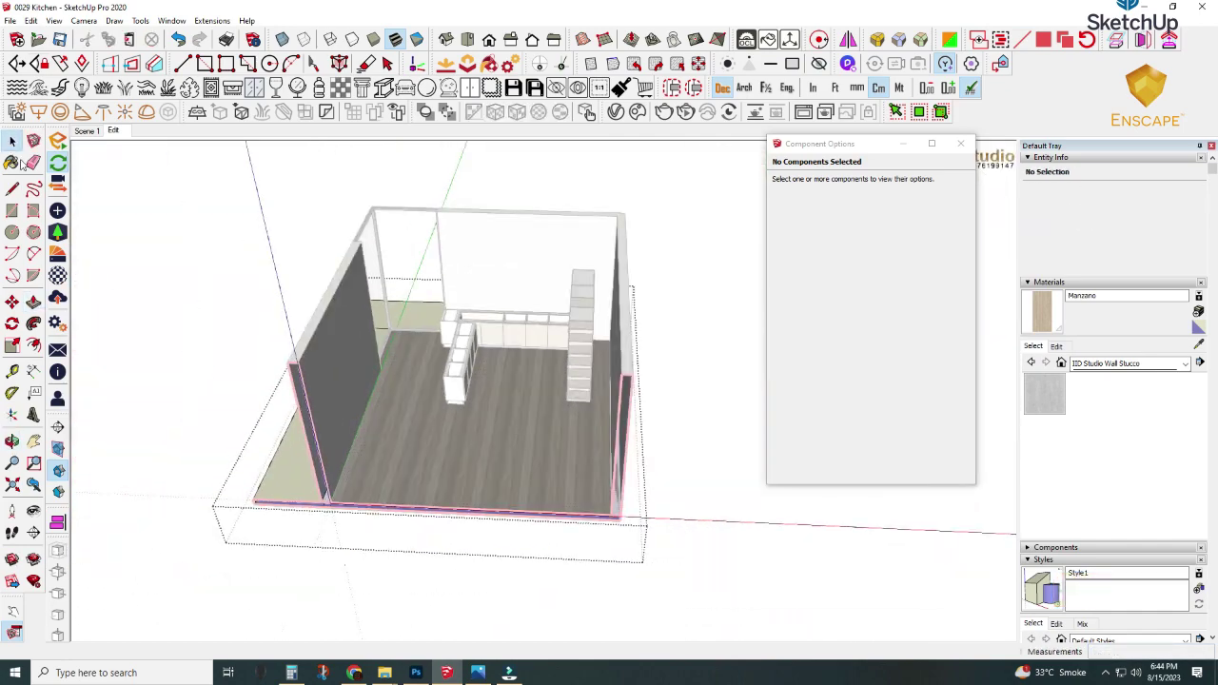
scroll(299, 435, up, 3)
scroll(296, 434, up, 2)
scroll(349, 421, up, 2)
scroll(519, 380, up, 3)
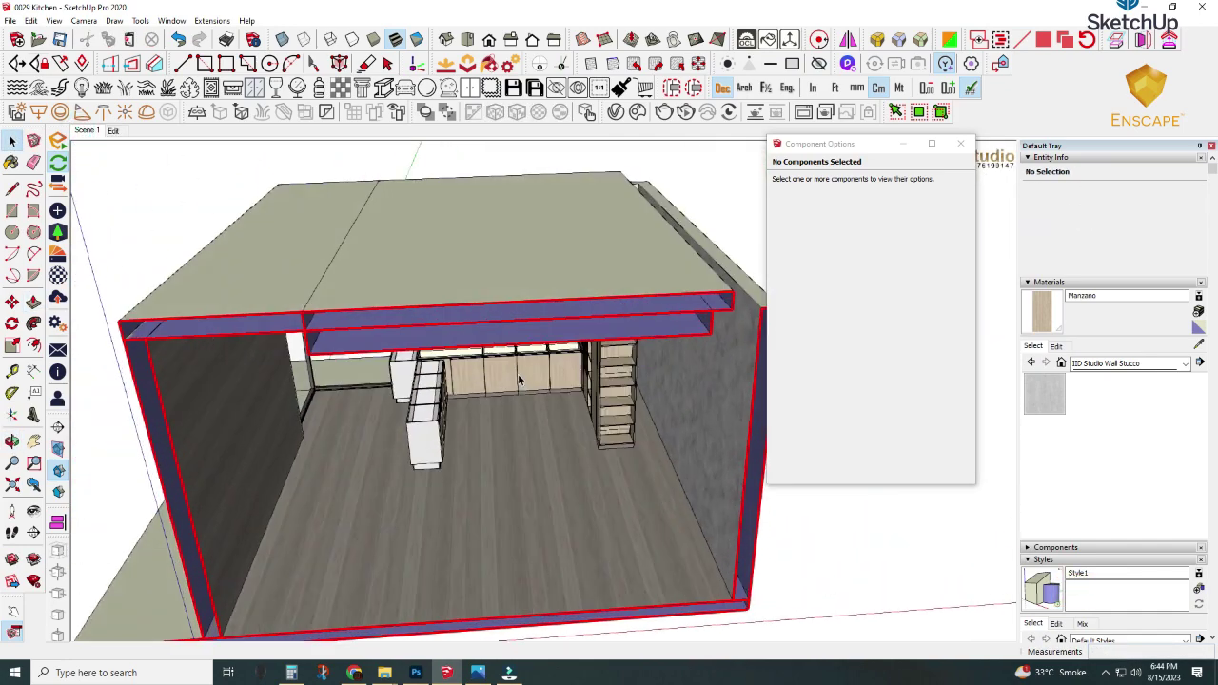
scroll(518, 380, down, 4)
middle_drag(519, 380, 335, 344)
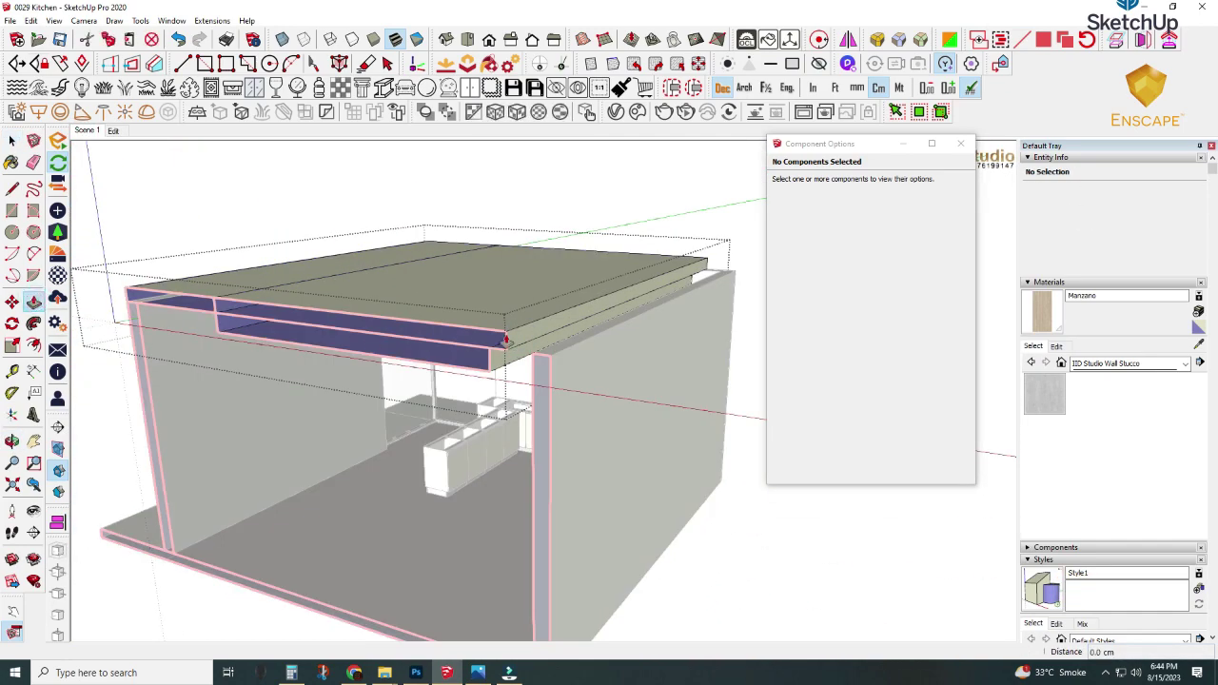
click(506, 339)
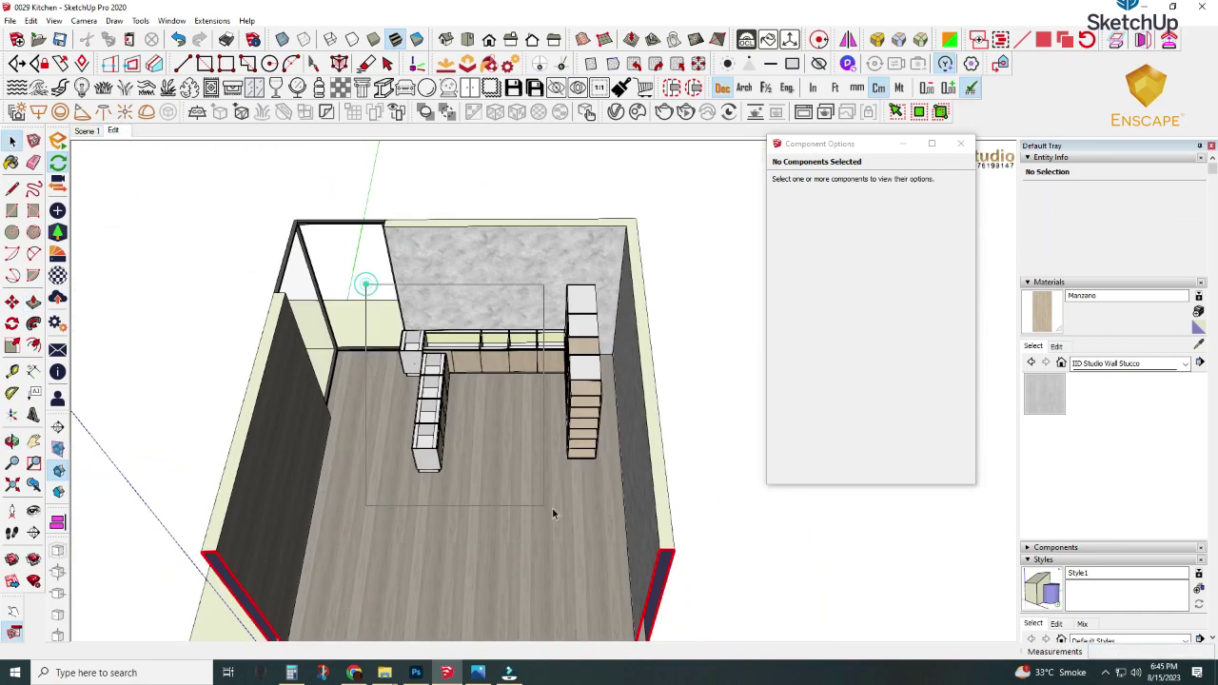
drag(552, 514, 604, 474)
Combine the fourteen selected cabinets into one group
right_click(599, 391)
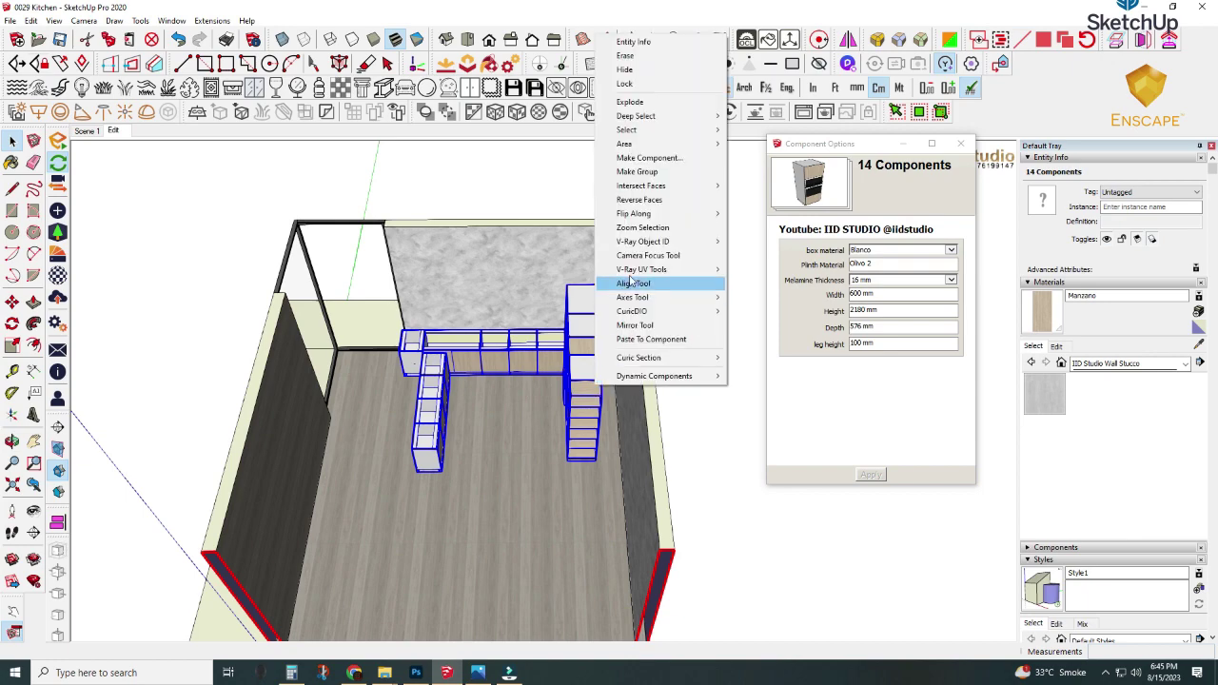
click(656, 283)
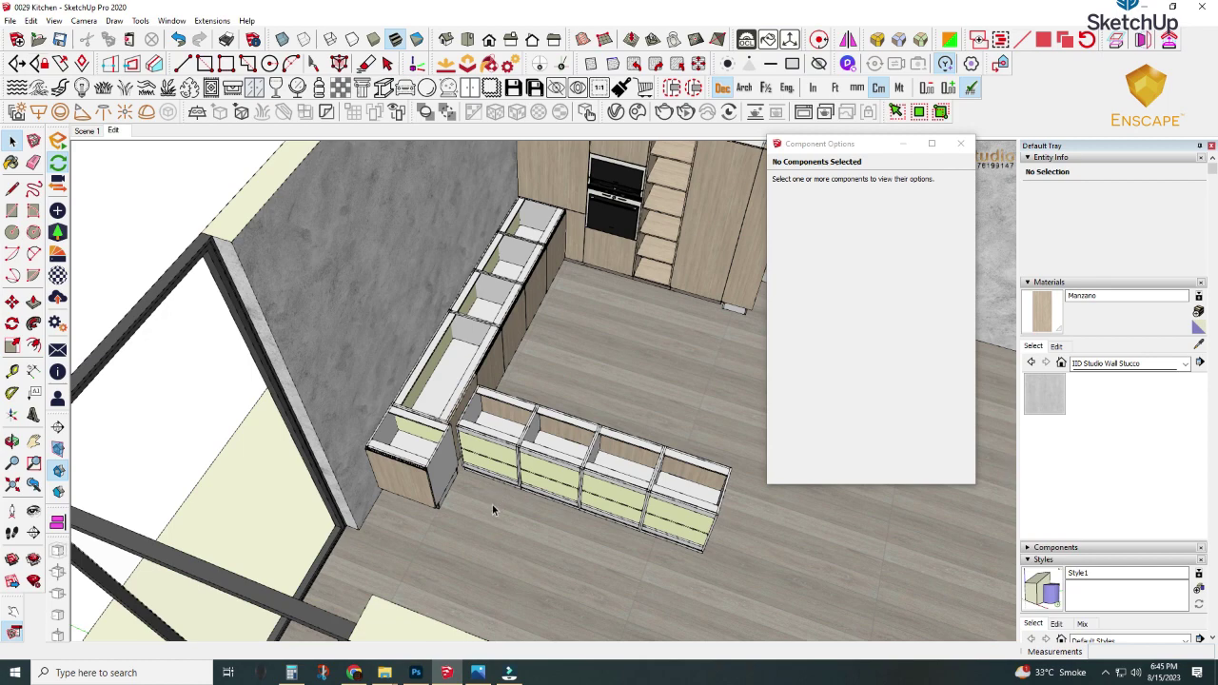
scroll(513, 505, up, 2)
scroll(495, 505, up, 3)
scroll(445, 499, up, 3)
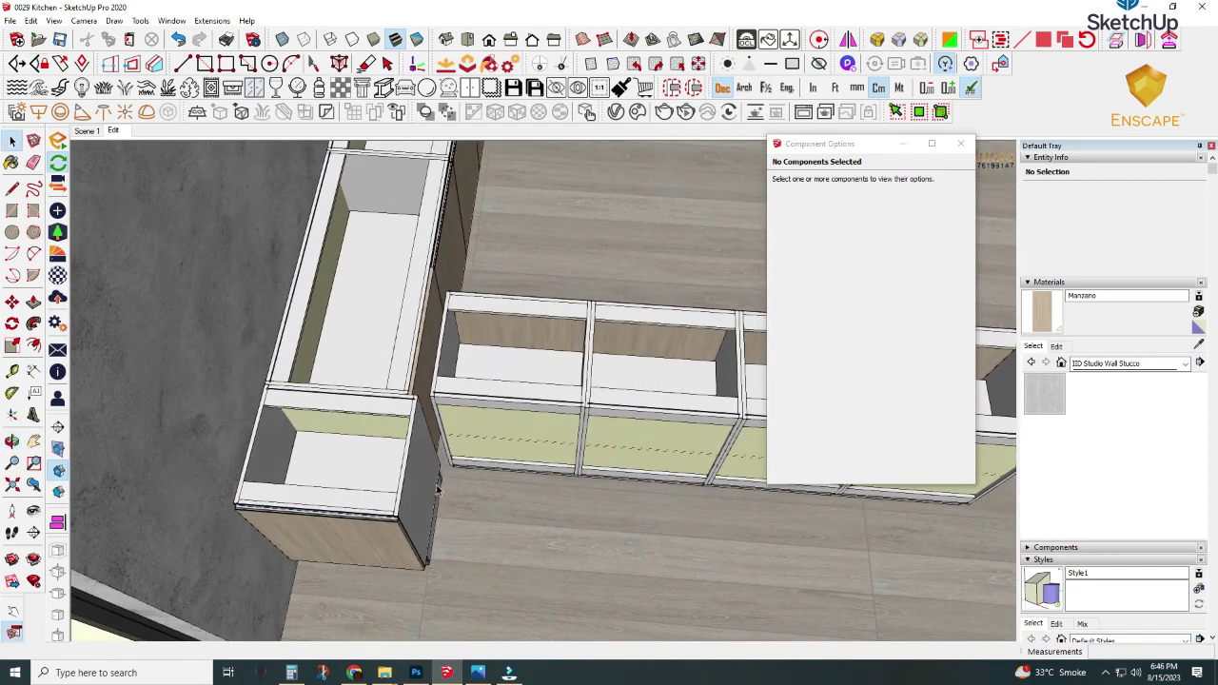
scroll(438, 490, up, 2)
Measure the gap between cabinets and resize the corner cabinet to 646 mm wide
click(11, 371)
scroll(288, 388, up, 2)
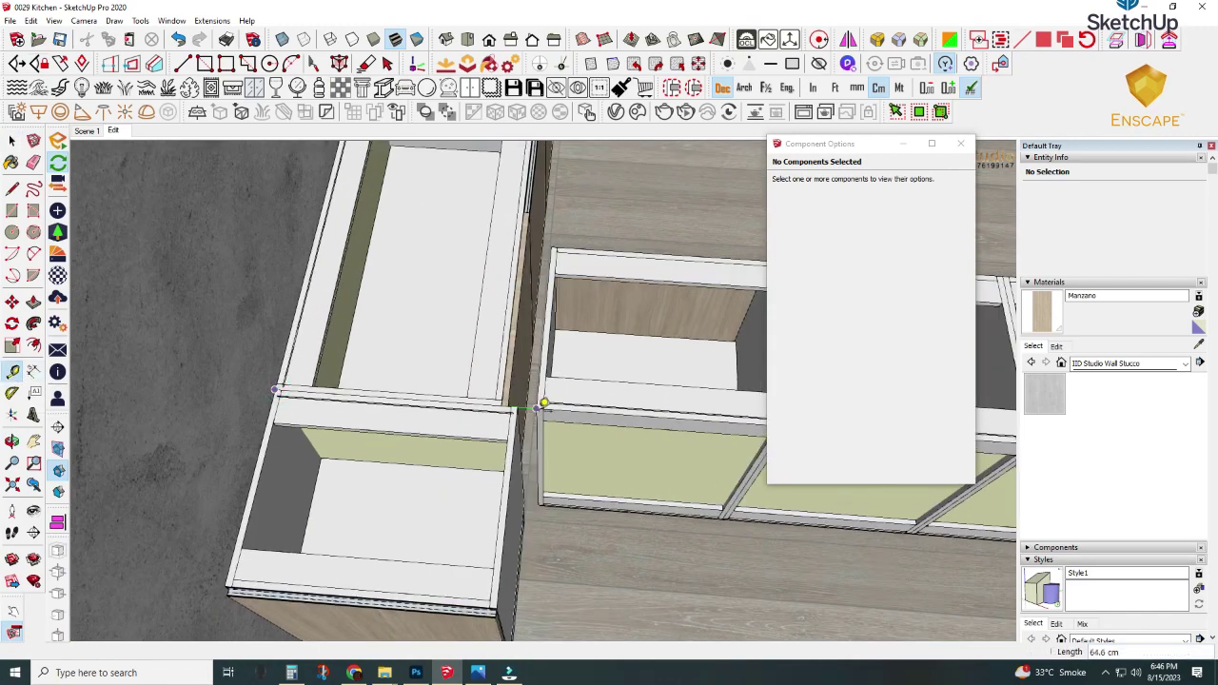
click(301, 465)
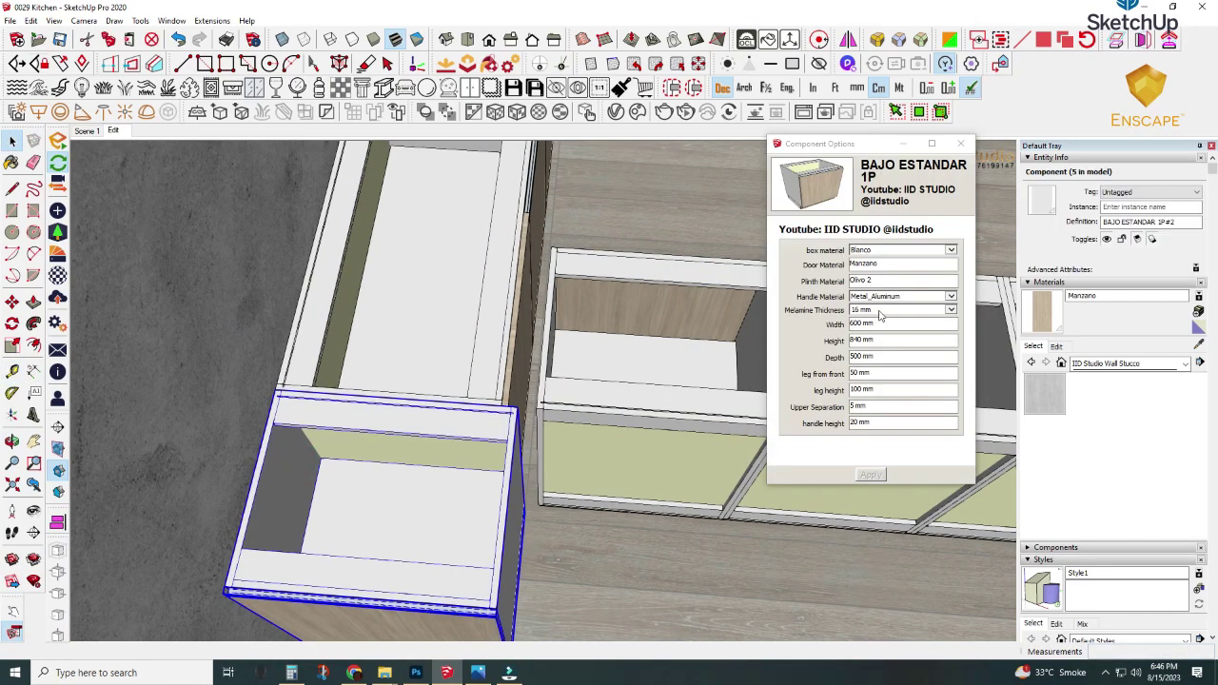
click(800, 340)
text(646)
key(Return)
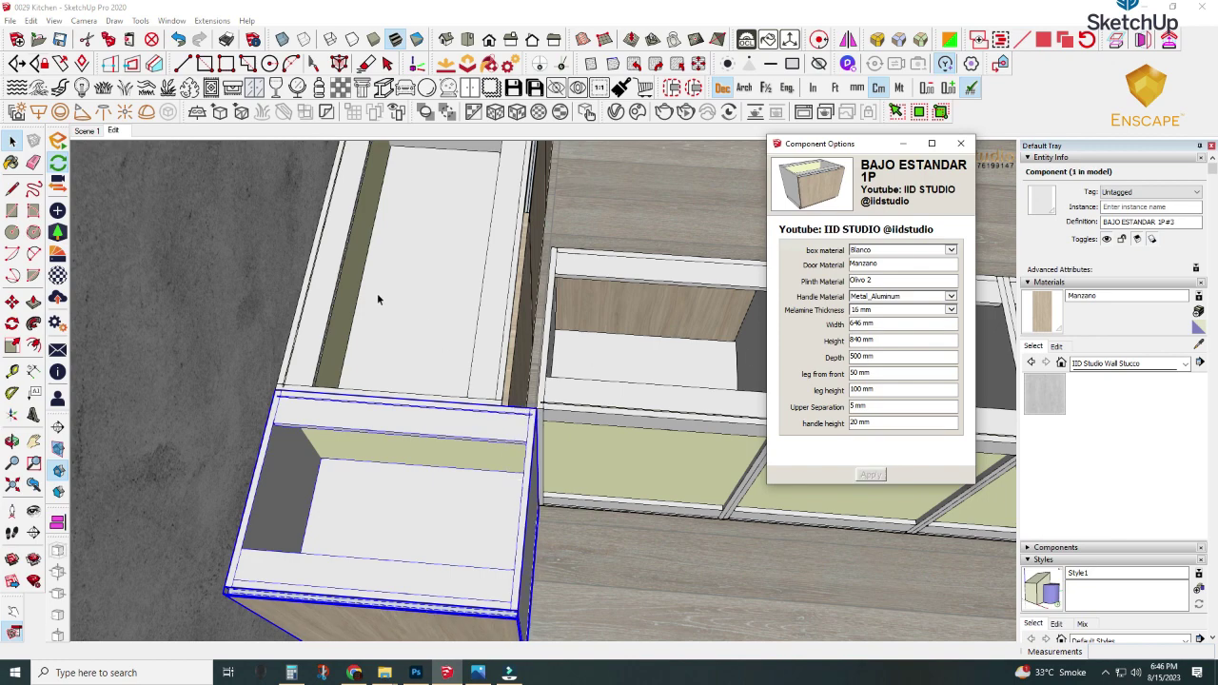
scroll(380, 285, down, 3)
scroll(523, 425, up, 2)
Copy the right-end cabinet out front and turn the copy 180°
click(598, 367)
click(14, 305)
ctrl+drag(561, 314, 550, 419)
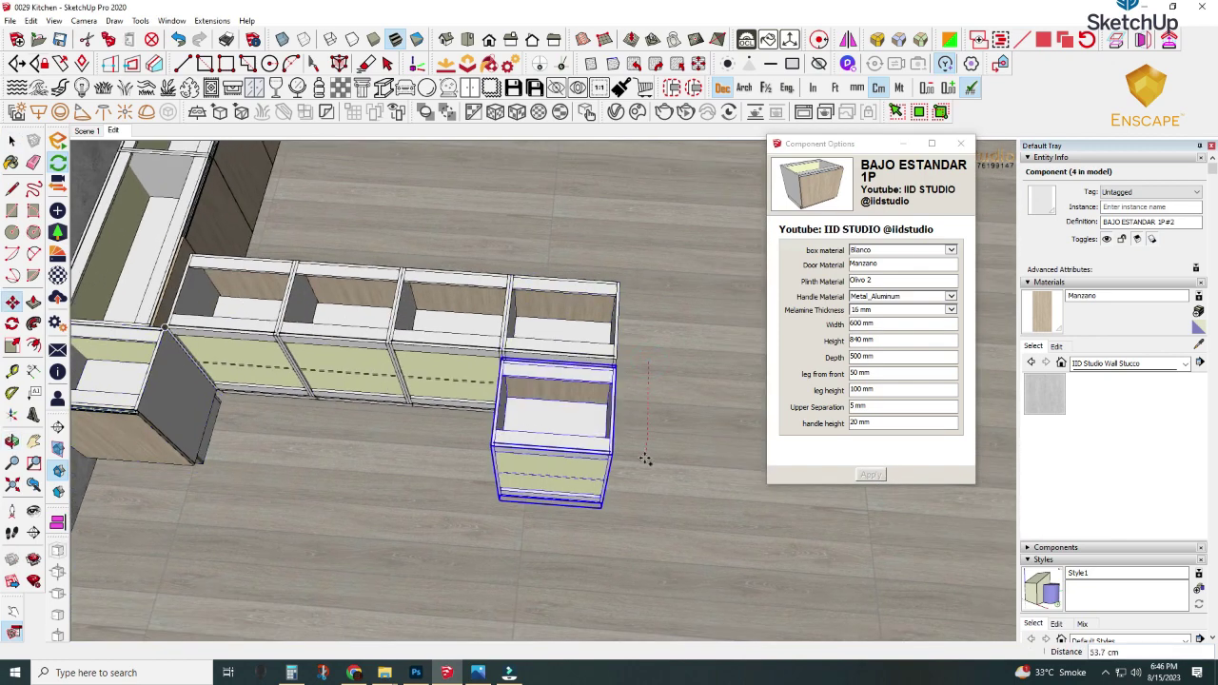
click(550, 466)
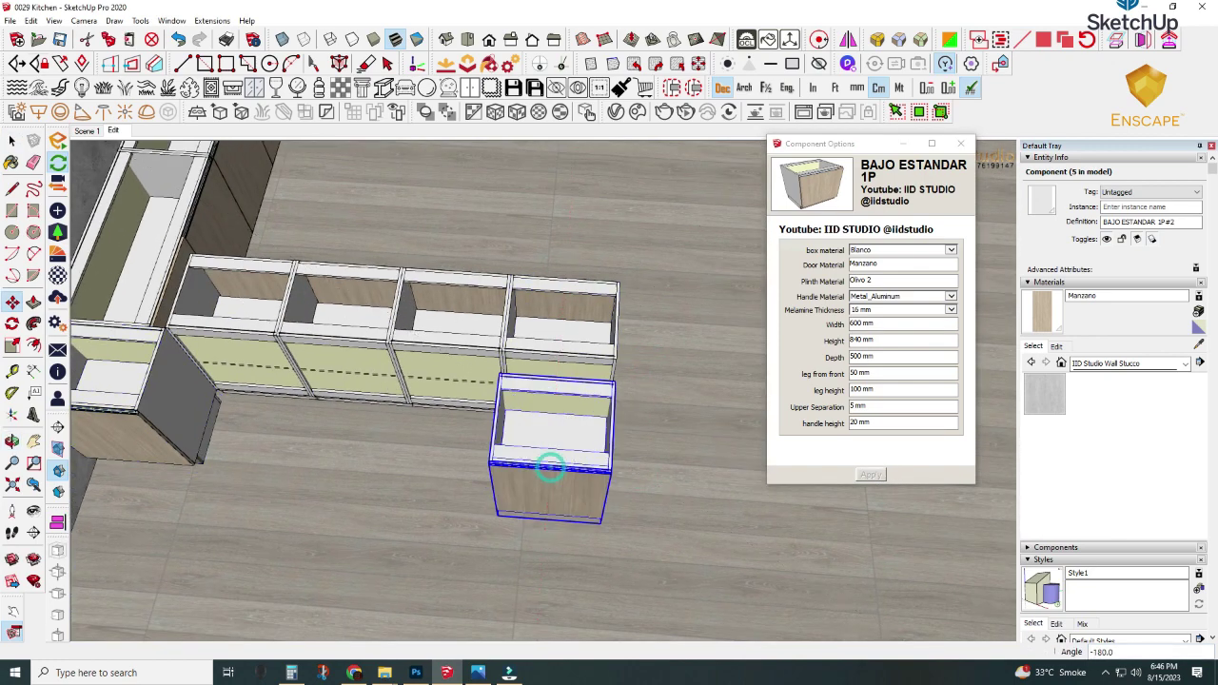
scroll(301, 350, up, 2)
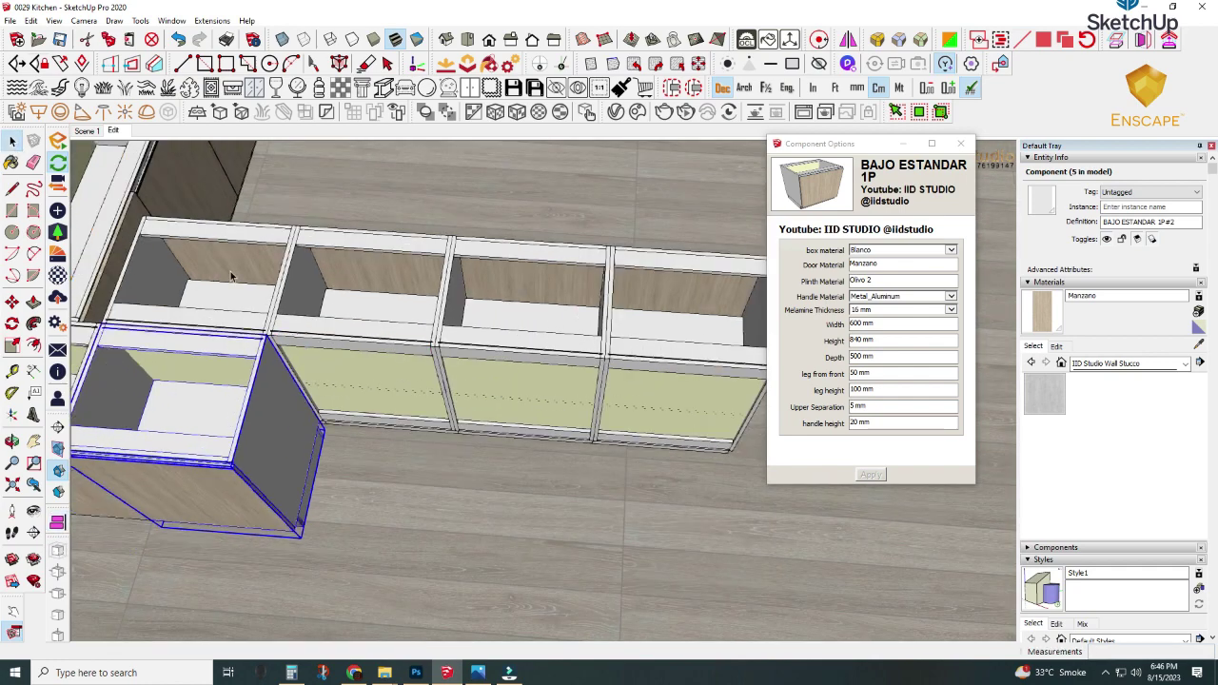
Set the copied cabinet's Height to 470 mm in Component Options
mouse_move(231, 275)
middle_down()
mouse_move(307, 367)
mouse_move(302, 269)
middle_up()
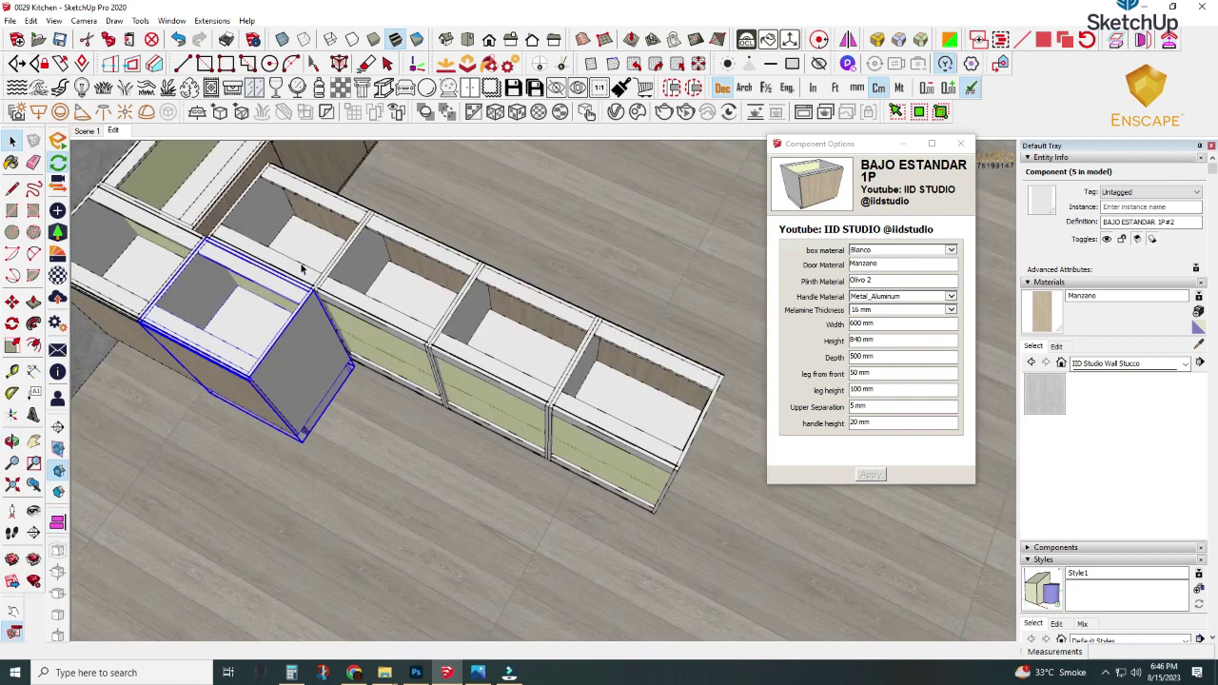
click(302, 673)
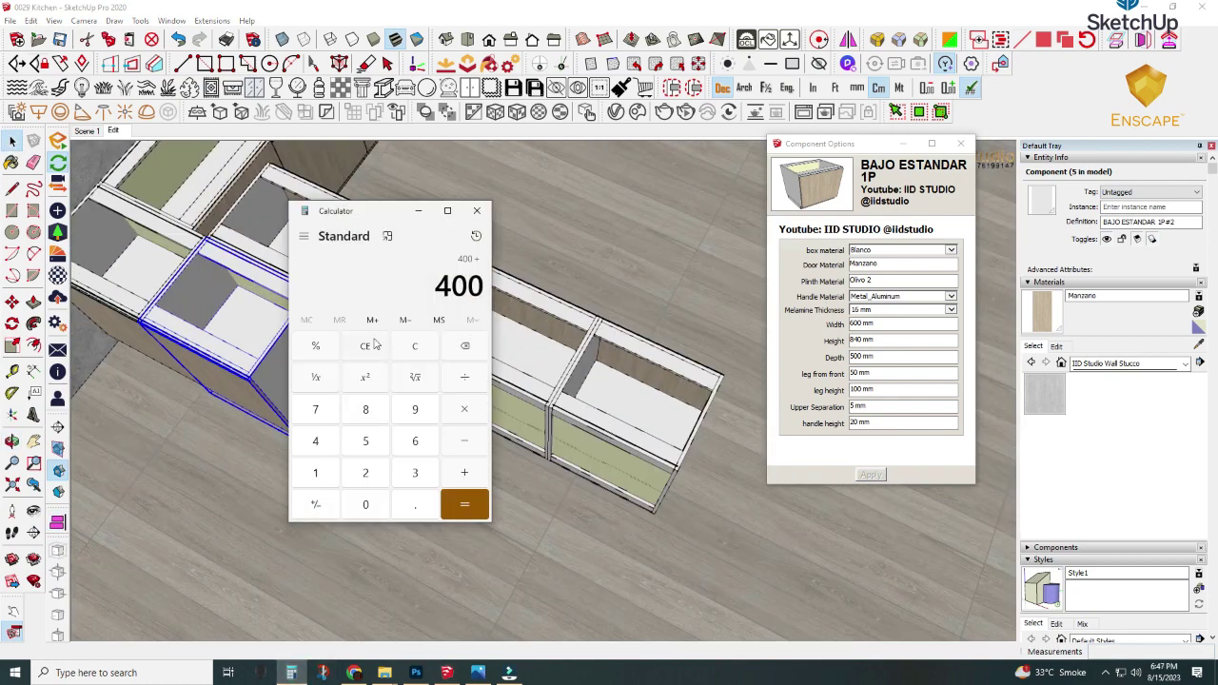
click(418, 214)
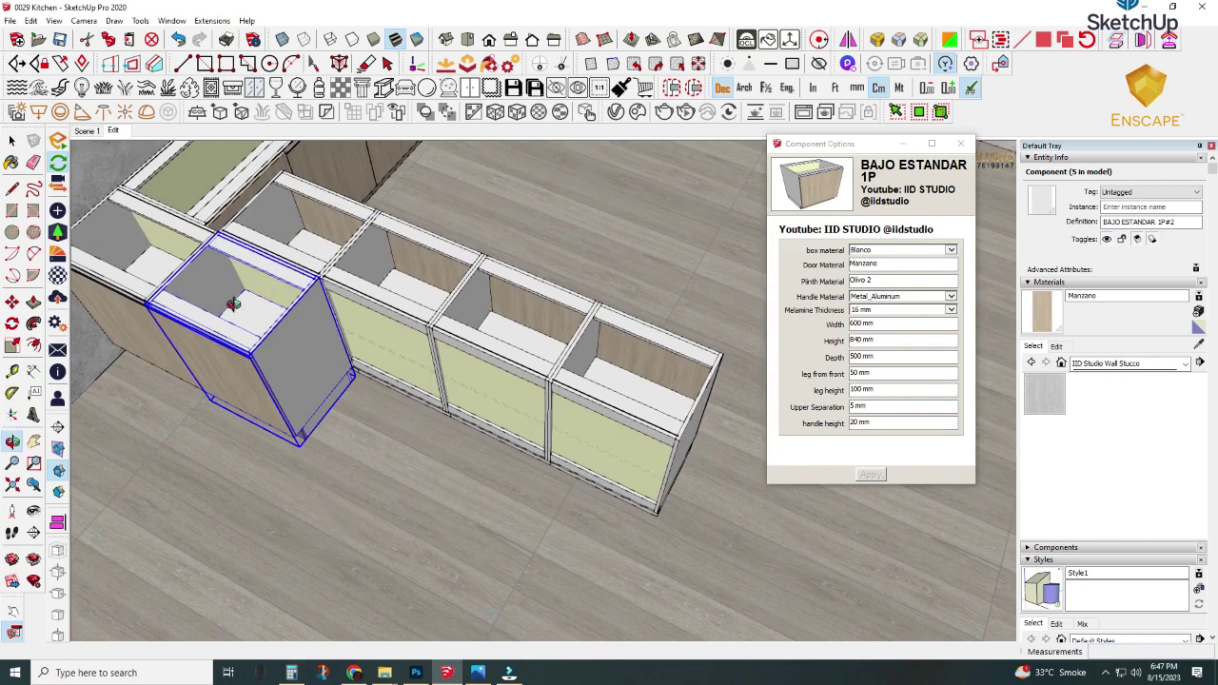
double_click(874, 339)
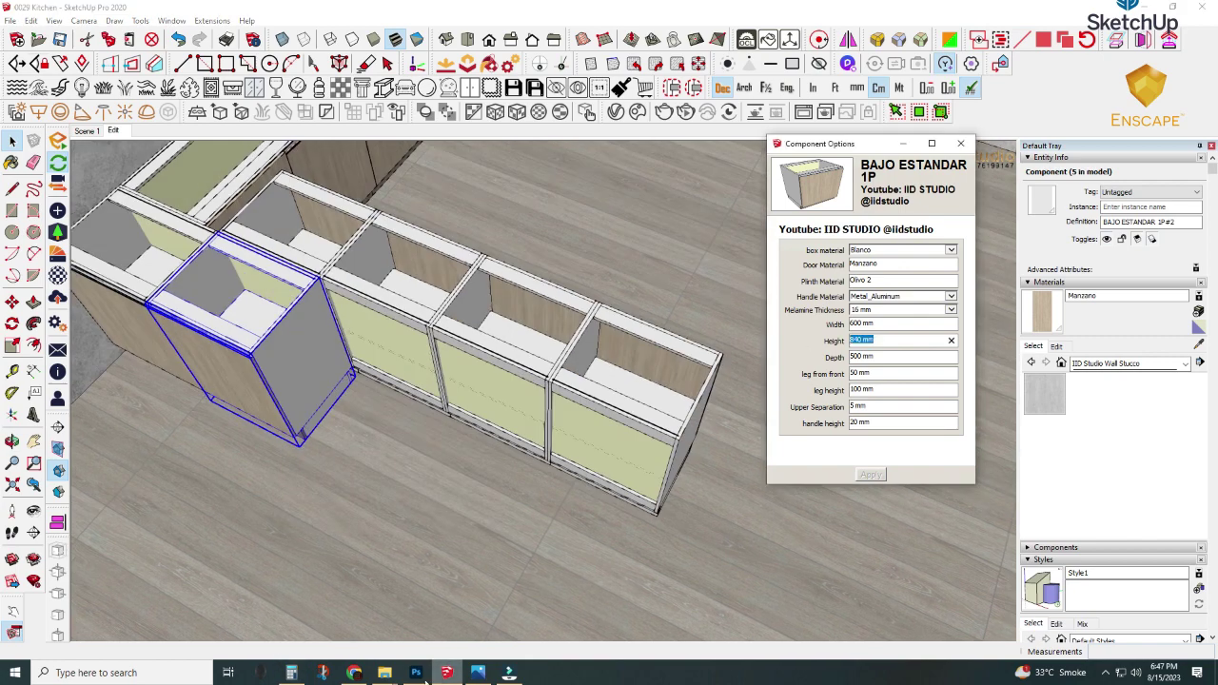
click(291, 673)
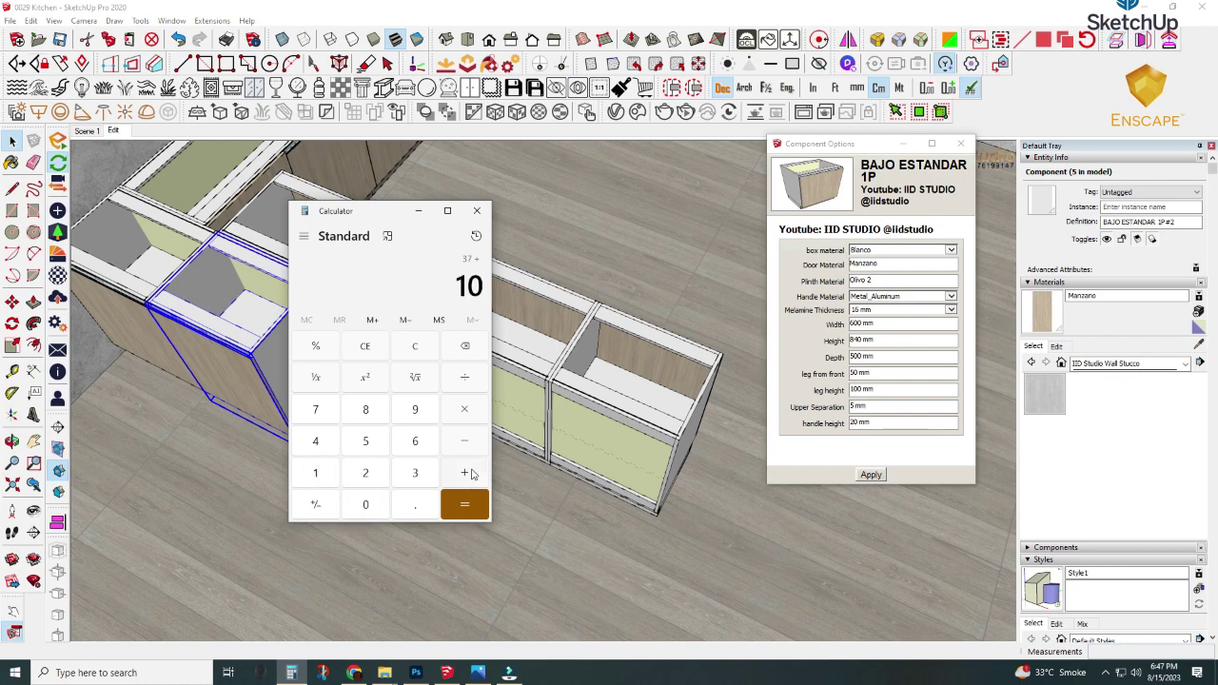
click(416, 213)
text(0)
key(Return)
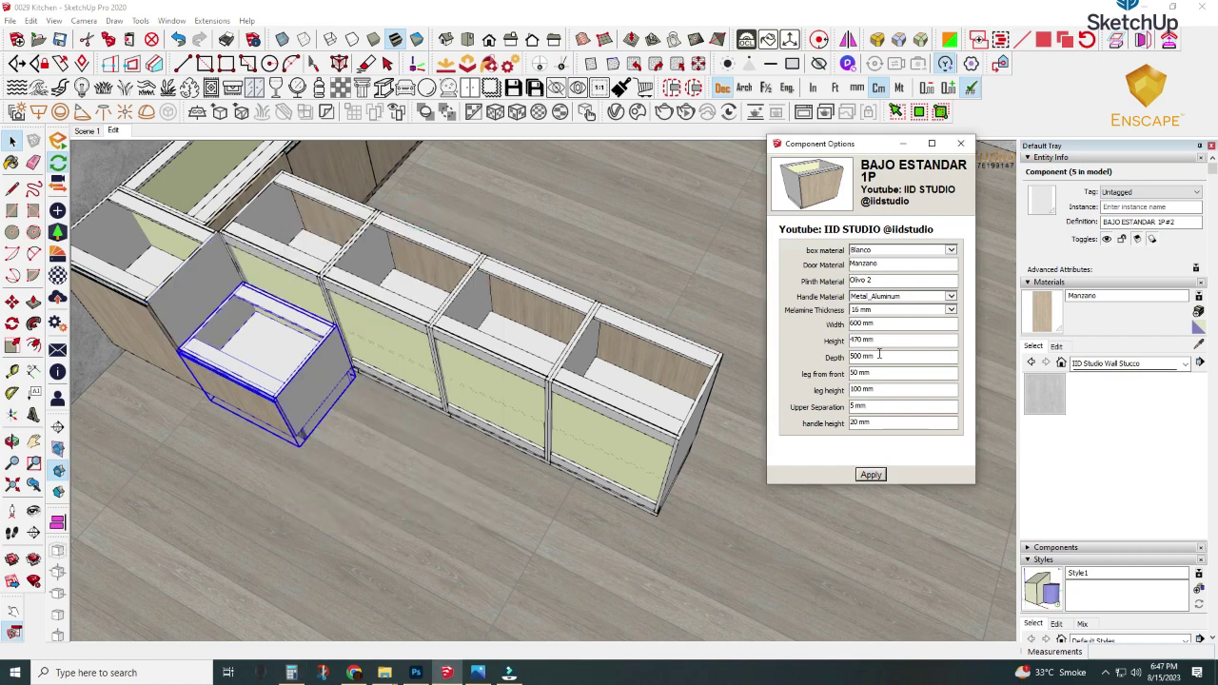
Move the shortened cabinet into its place in the front row
scroll(380, 390, up, 3)
key(m)
scroll(409, 398, up, 3)
scroll(411, 398, down, 5)
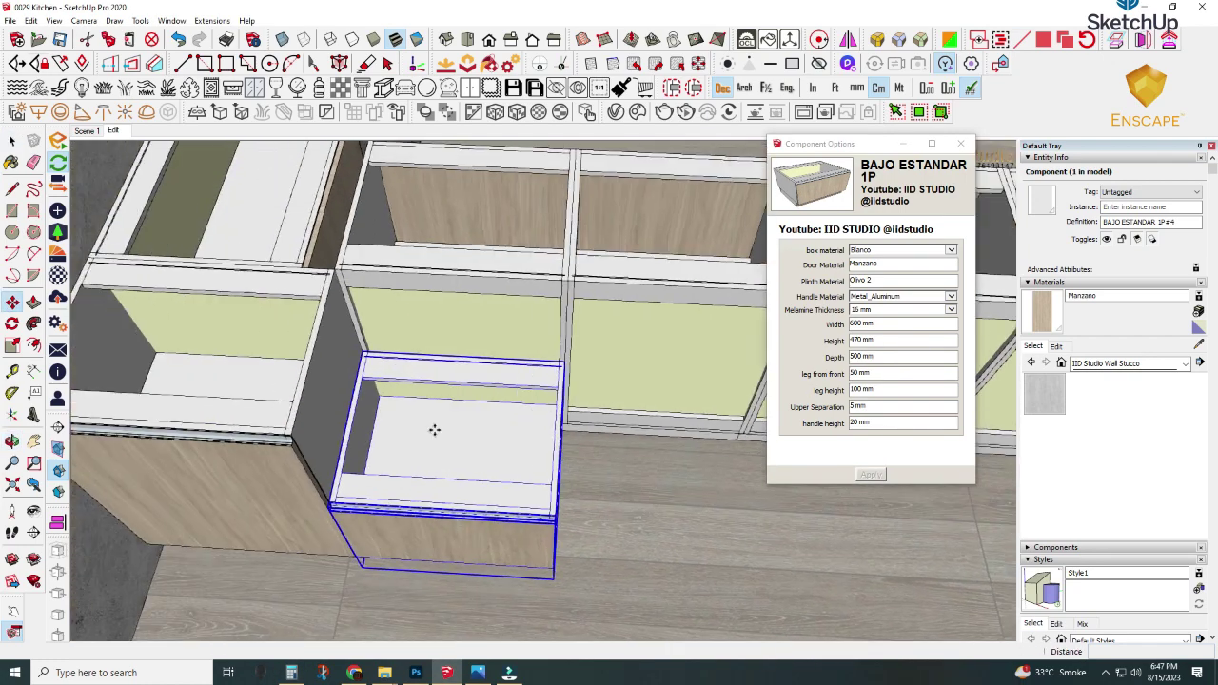
click(357, 353)
click(564, 366)
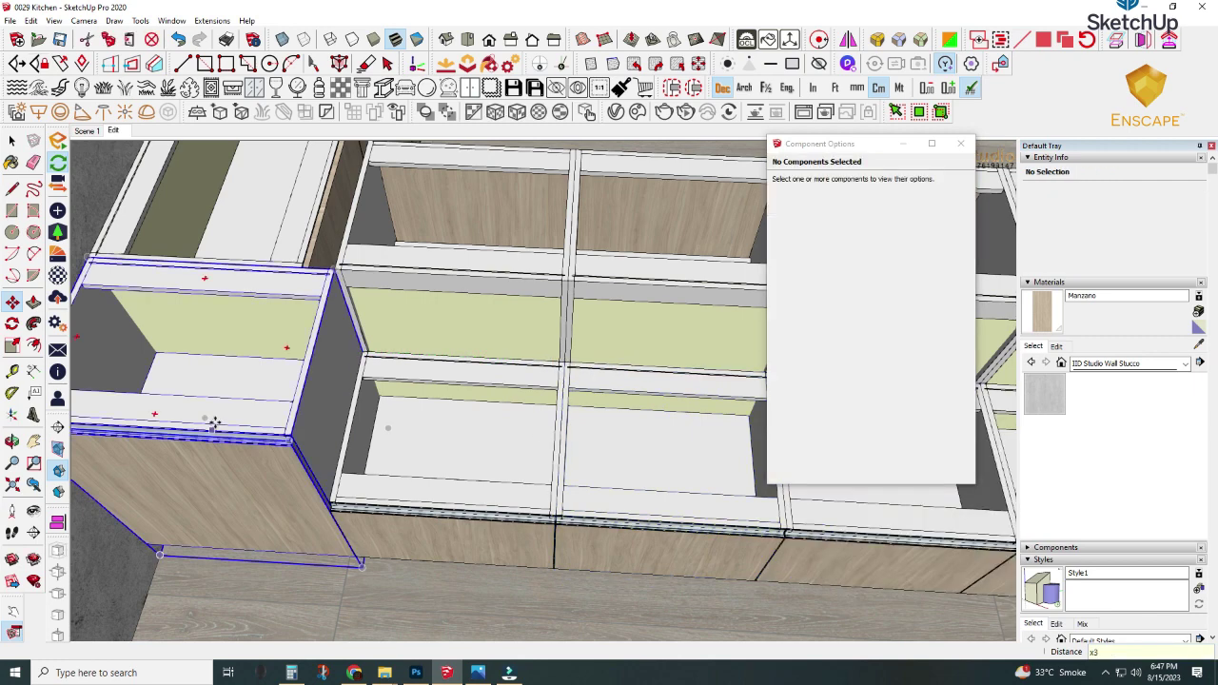
Bring the open shelf component from the DC Kitchen wall units folder into the model
scroll(315, 370, down, 10)
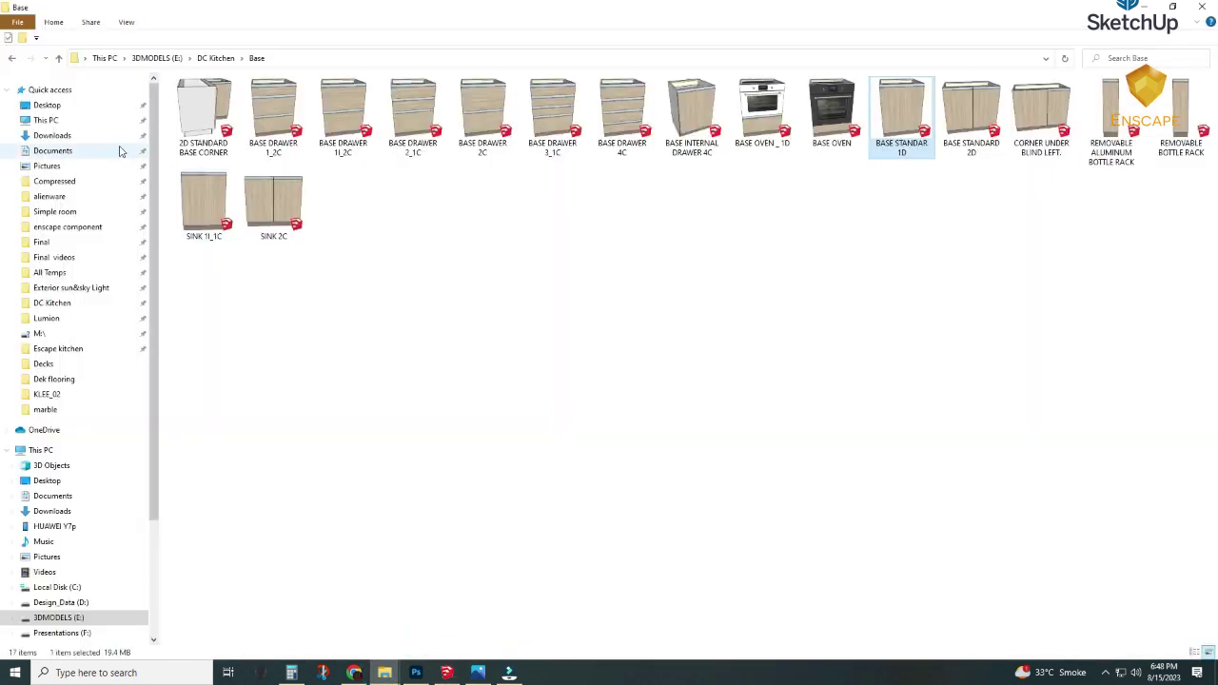
click(58, 60)
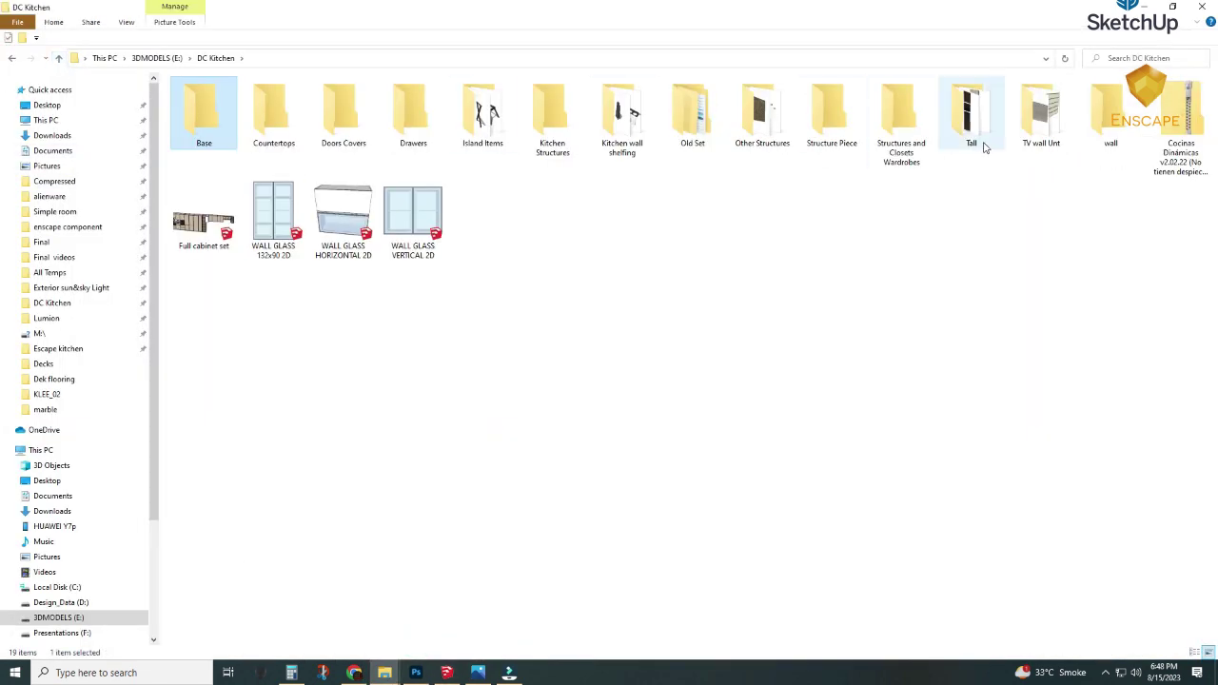
double_click(1110, 114)
mouse_move(409, 119)
mouse_down()
mouse_move(466, 635)
mouse_move(533, 494)
mouse_up()
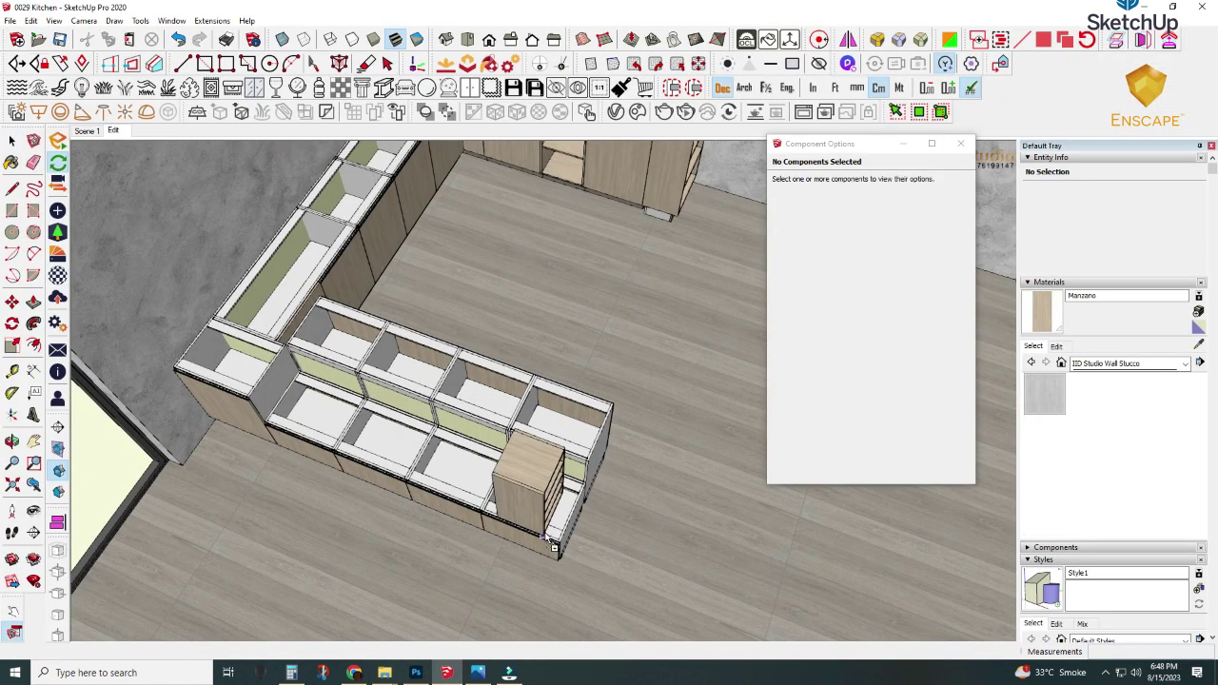
Set the shelf unit to 0 shelves at 600×370×500 mm and apply
scroll(532, 494, up, 3)
click(569, 452)
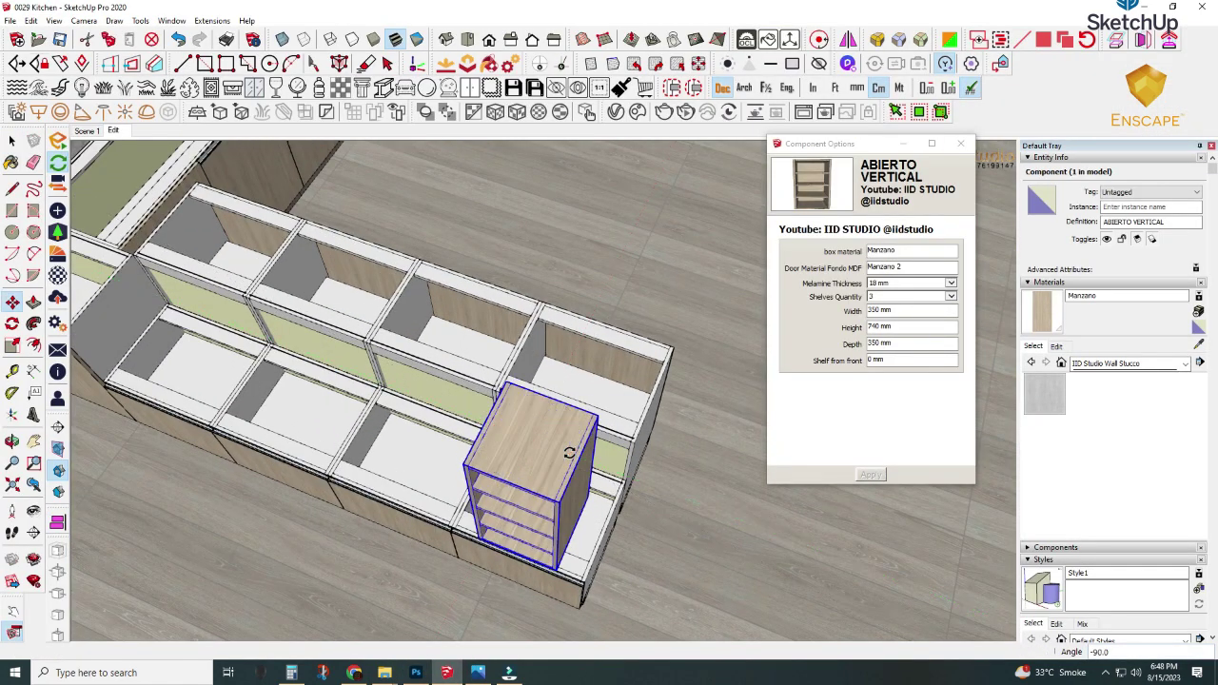
click(950, 296)
click(890, 328)
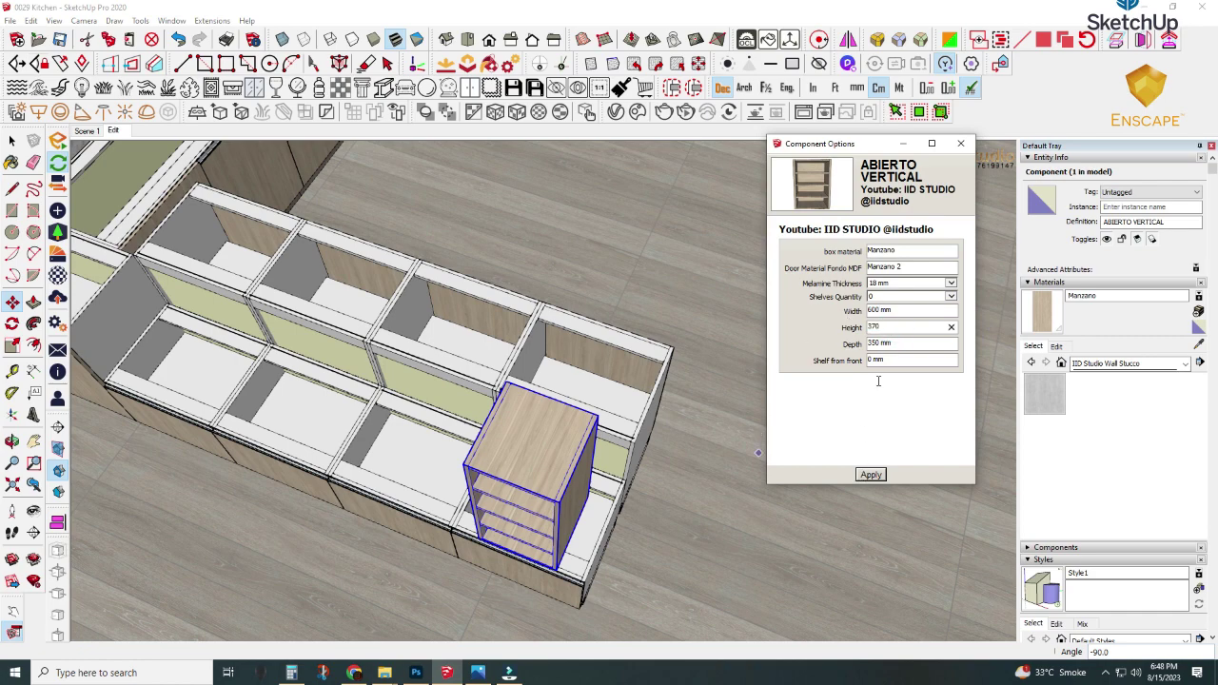
text(500)
click(871, 473)
Copy the open box 60 cm to the right so two sit side by side
middle_drag(570, 428, 195, 390)
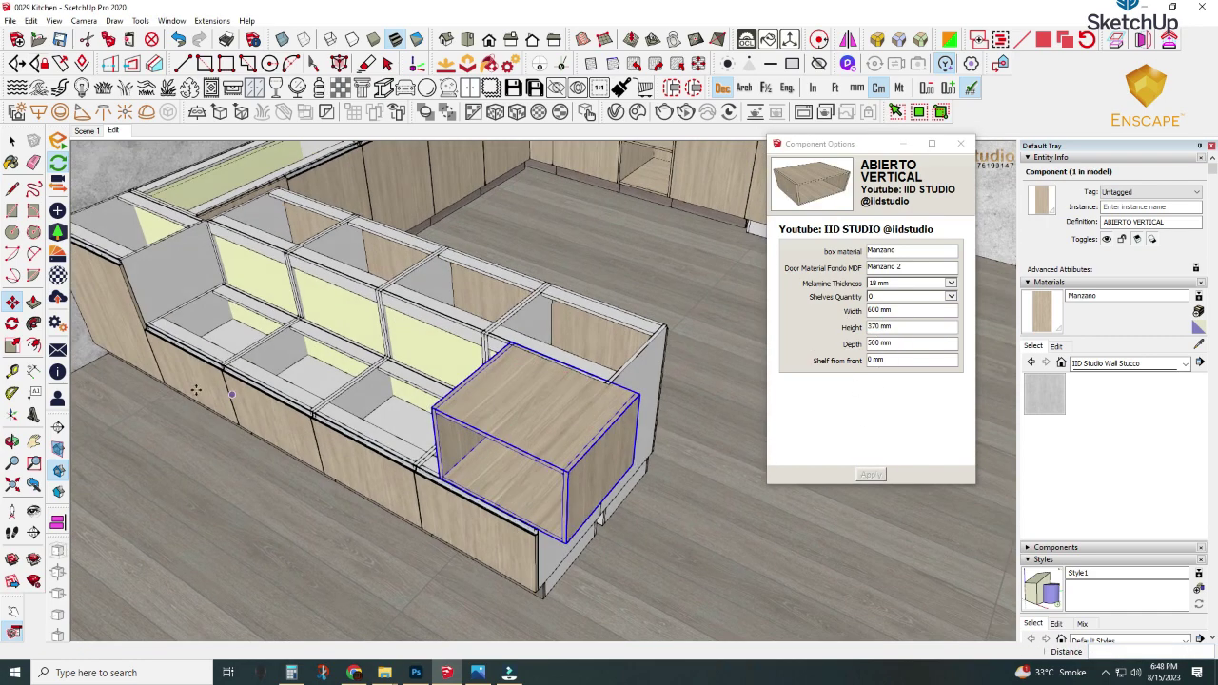
scroll(190, 293, up, 3)
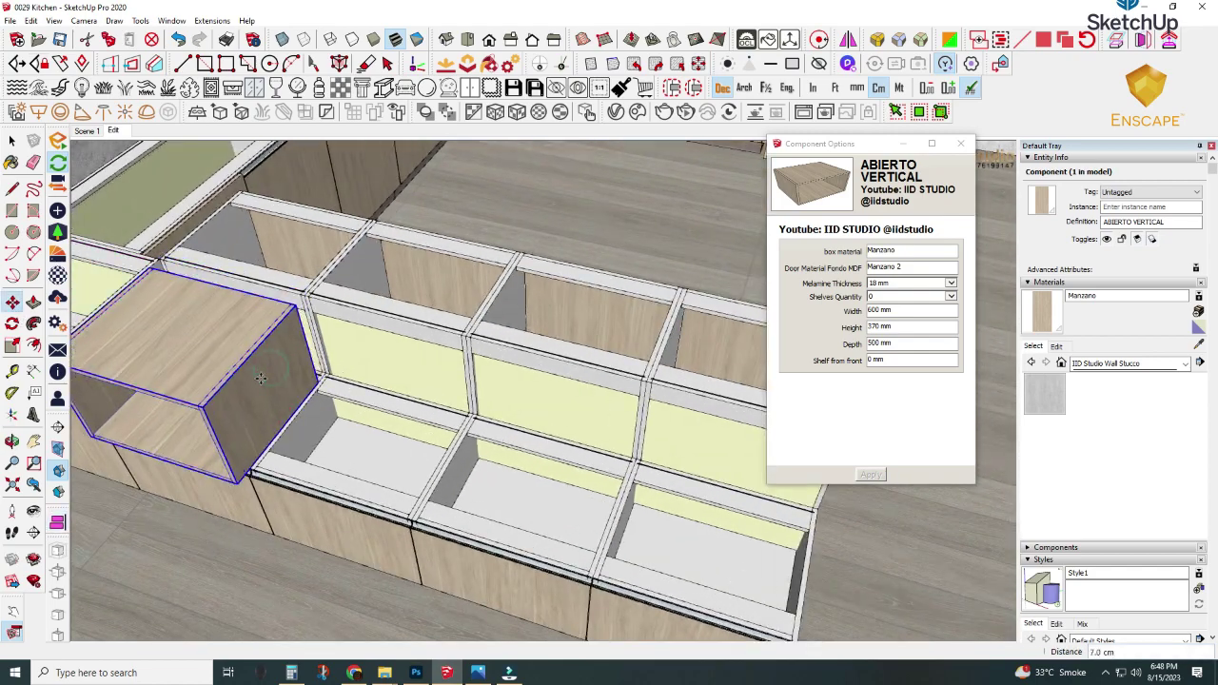
scroll(361, 352, up, 2)
middle_drag(210, 353, 380, 373)
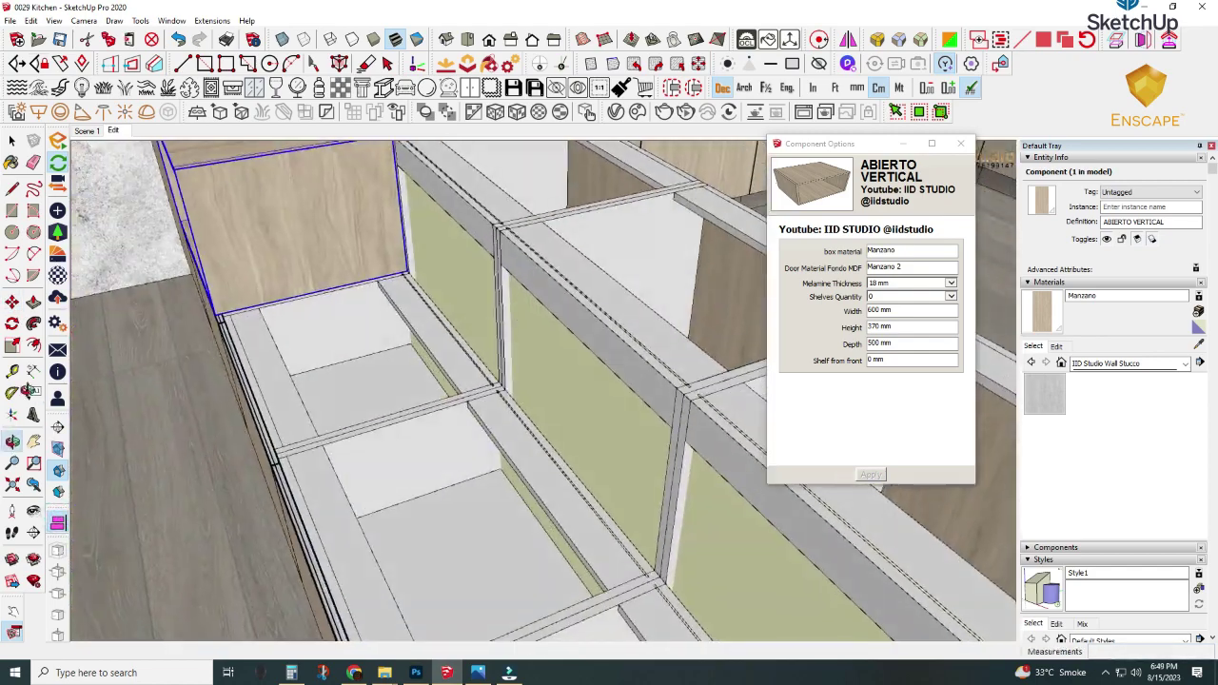
key(m)
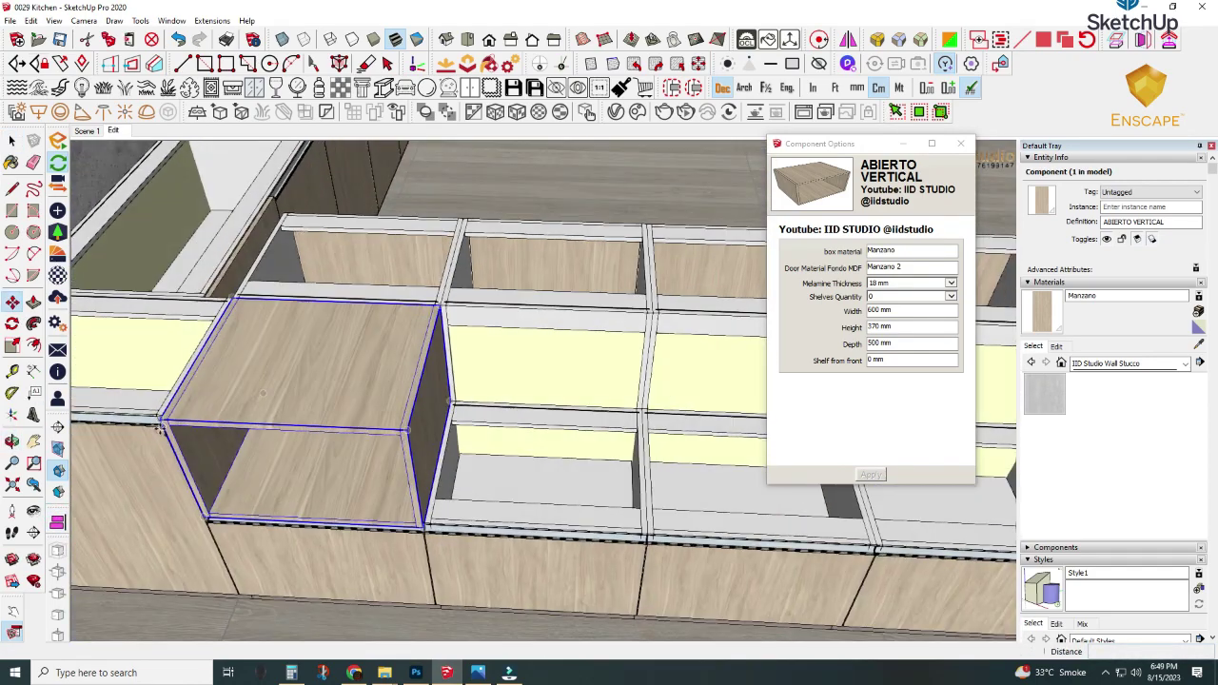
ctrl+drag(159, 423, 406, 430)
mouse_move(407, 430)
middle_down()
mouse_move(400, 366)
mouse_move(490, 460)
mouse_move(744, 297)
middle_up()
scroll(490, 460, up, 3)
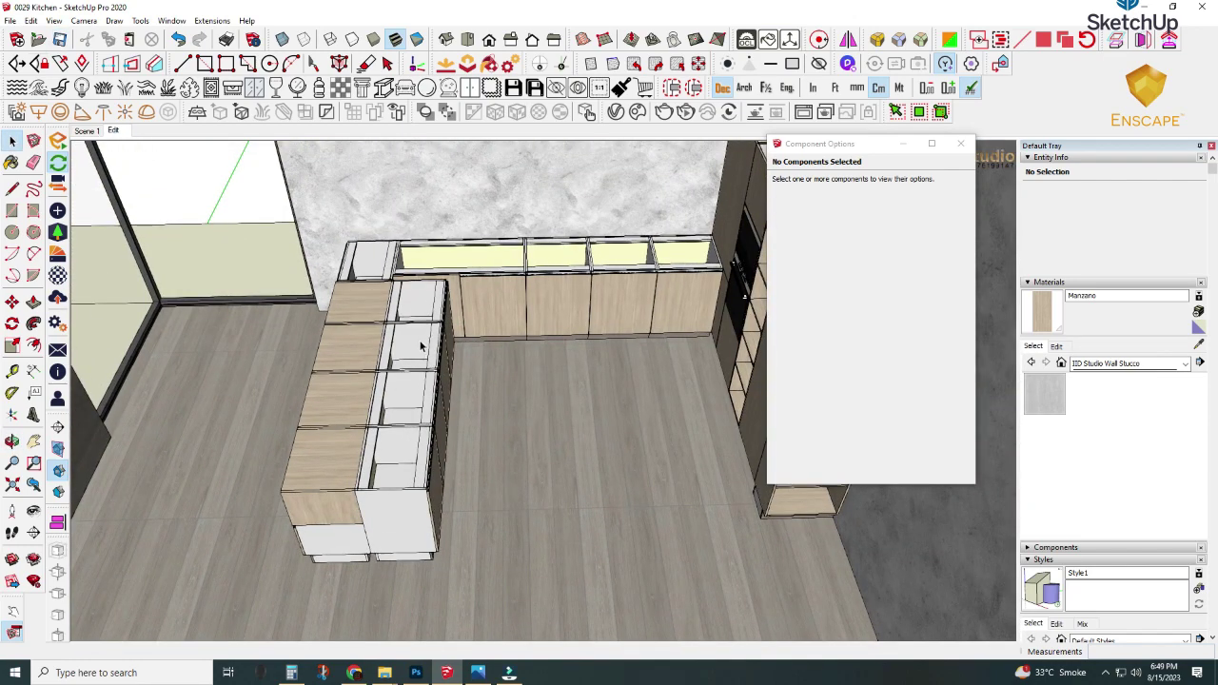
Draw a countertop rectangle on the cabinet tops, extend it 50 cm, and make it 2.5 cm thick
scroll(329, 353, up, 2)
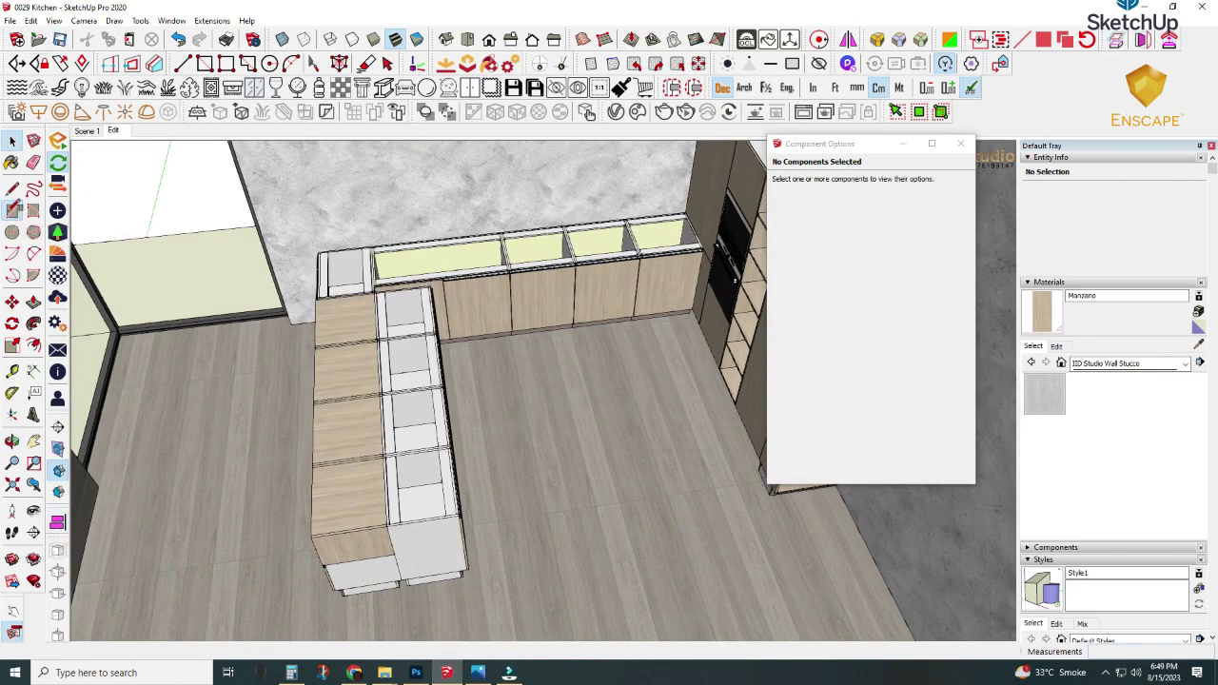
middle_drag(314, 314, 326, 275)
click(338, 281)
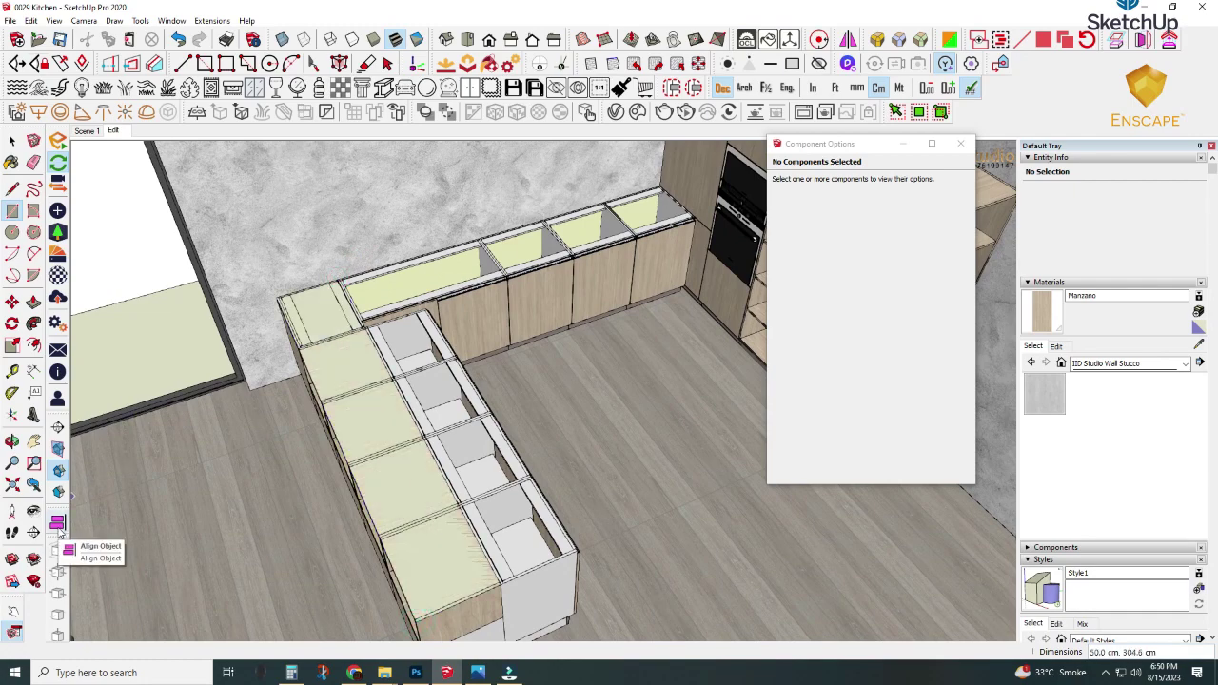
key(p)
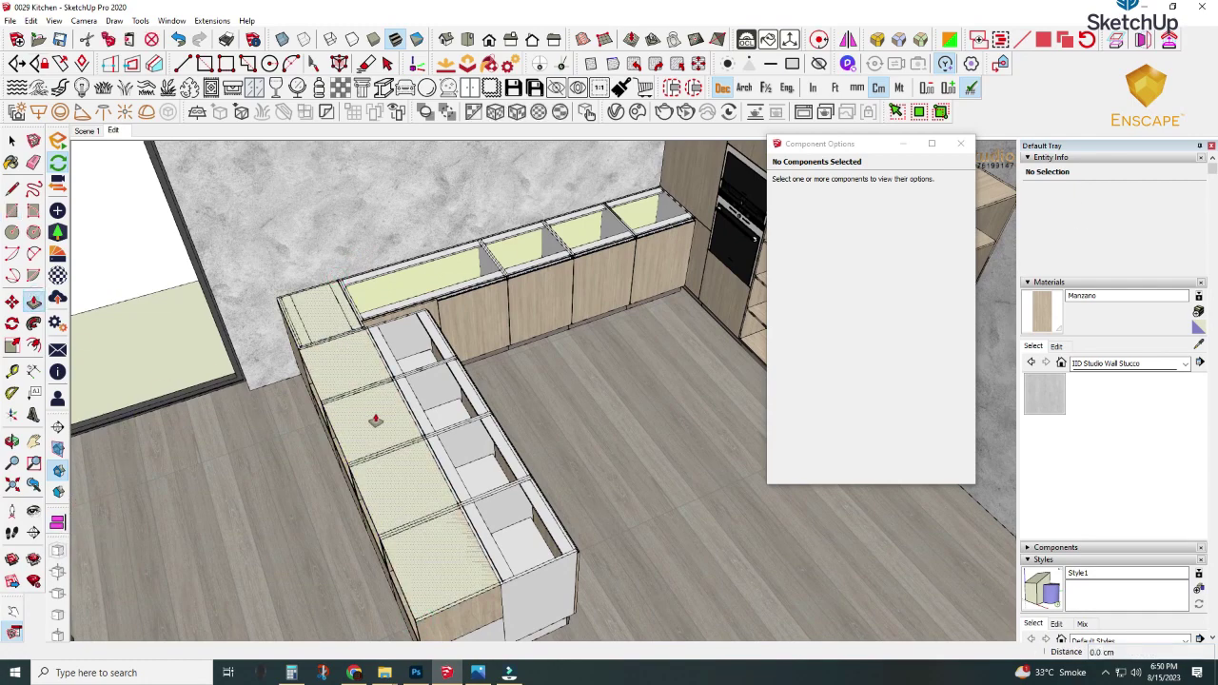
click(376, 415)
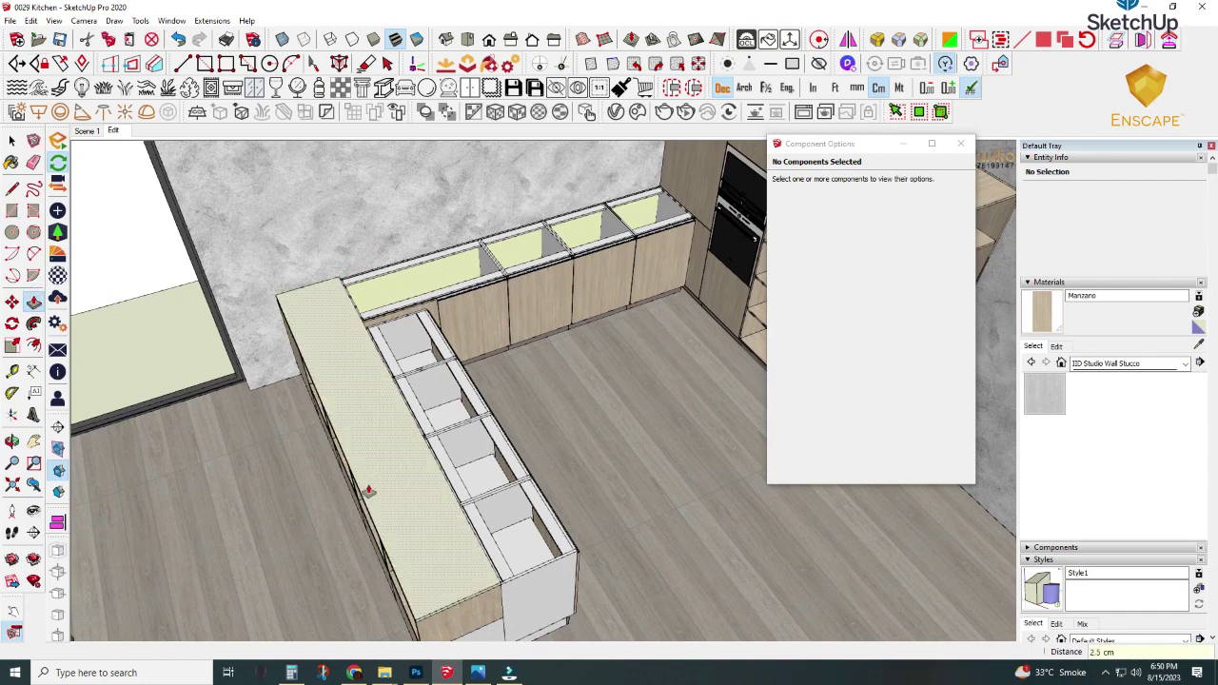
middle_drag(353, 489, 407, 535)
drag(407, 536, 611, 466)
mouse_move(611, 466)
middle_down()
mouse_move(577, 530)
mouse_move(571, 503)
mouse_move(454, 440)
mouse_move(321, 434)
mouse_move(435, 448)
mouse_move(518, 437)
mouse_move(533, 423)
middle_up()
text(2)
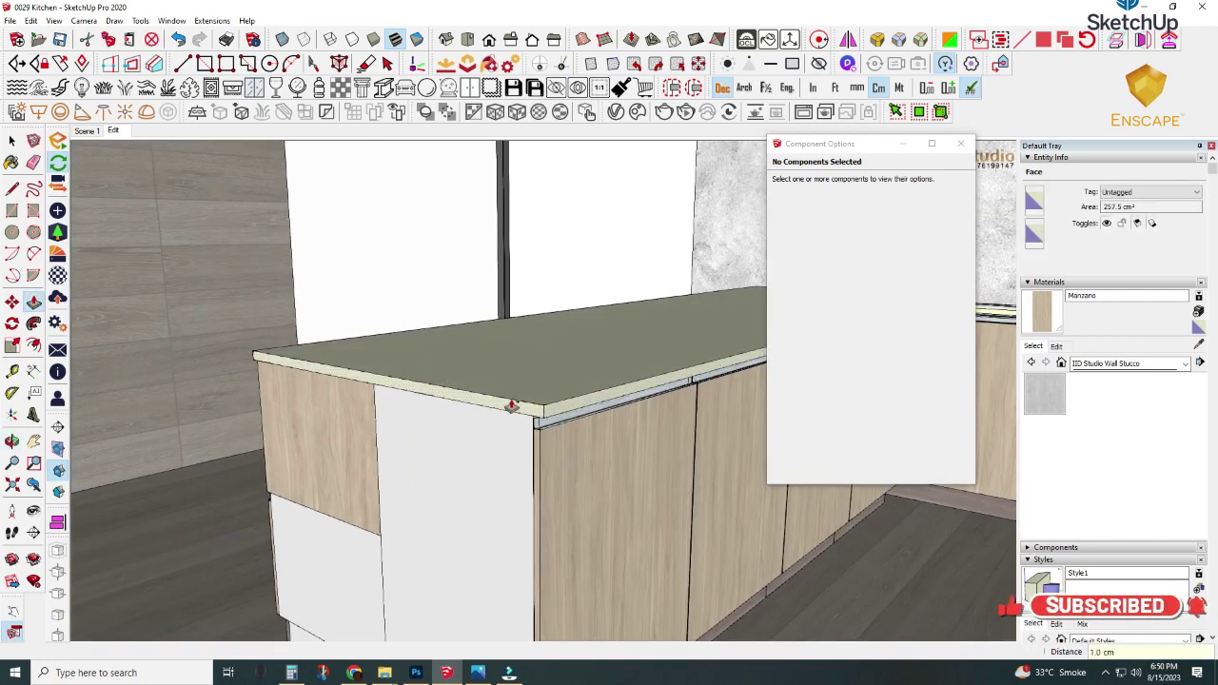
text(.5)
key(Return)
Extend the countertop 249 cm along the back cabinets and push its front edge out 1 cm
mouse_move(517, 413)
middle_down()
mouse_move(755, 212)
mouse_move(536, 307)
mouse_move(579, 262)
mouse_move(470, 400)
middle_up()
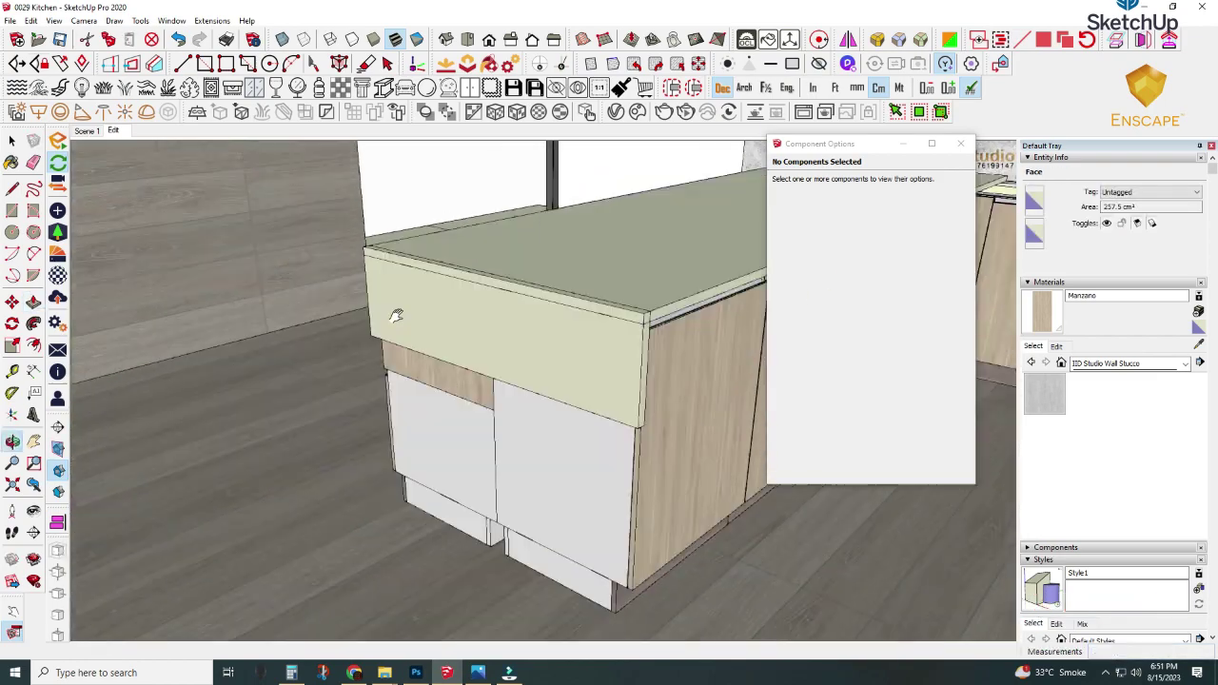
key(e)
mouse_move(485, 313)
middle_down()
mouse_move(815, 353)
mouse_move(636, 311)
mouse_move(303, 310)
middle_up()
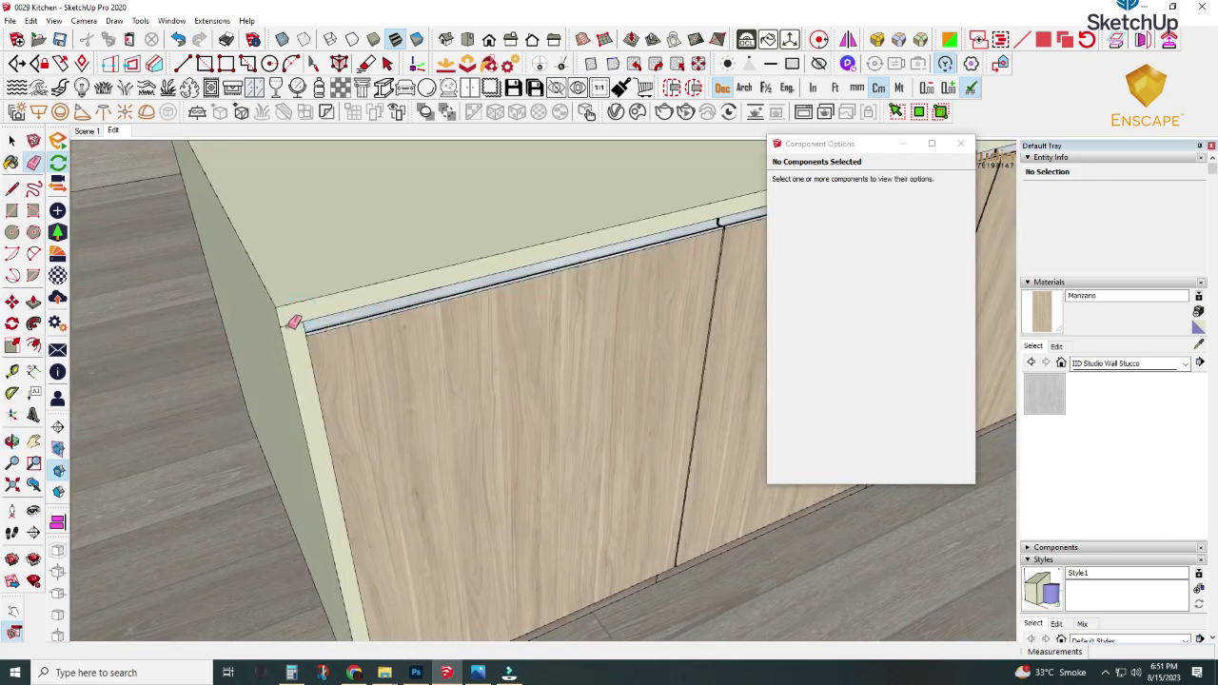
scroll(302, 371, down, 5)
middle_drag(302, 372, 264, 467)
scroll(389, 333, up, 3)
scroll(389, 334, up, 3)
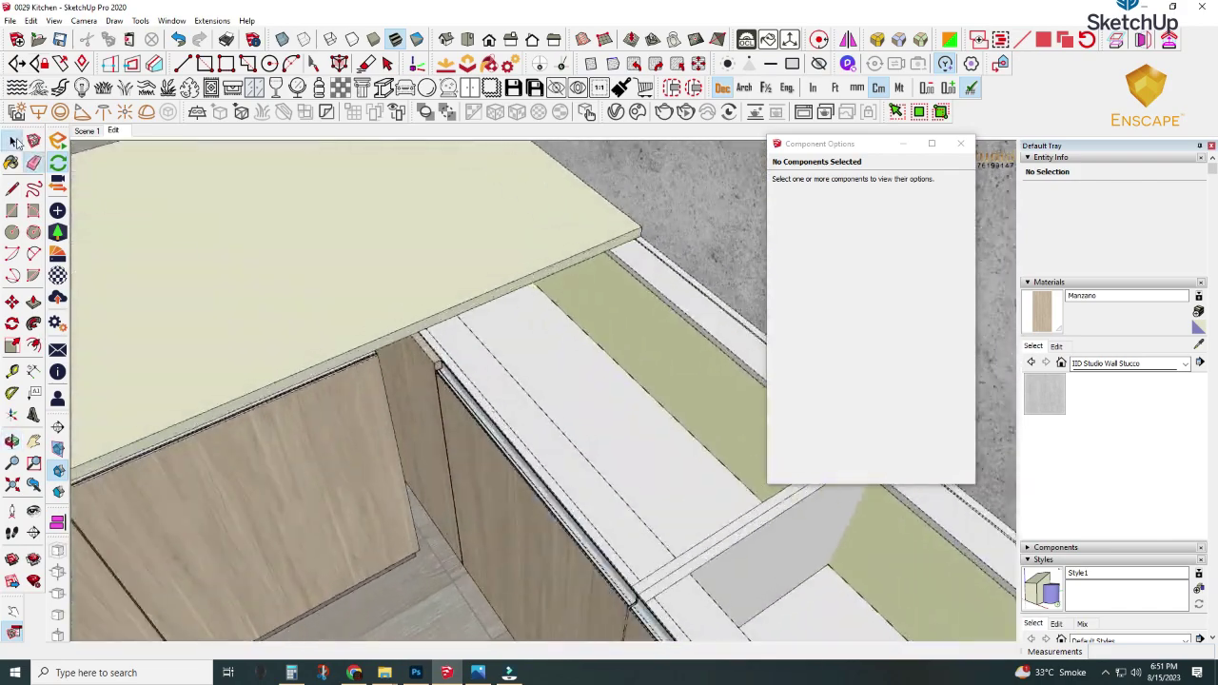
click(15, 141)
middle_drag(238, 305, 340, 286)
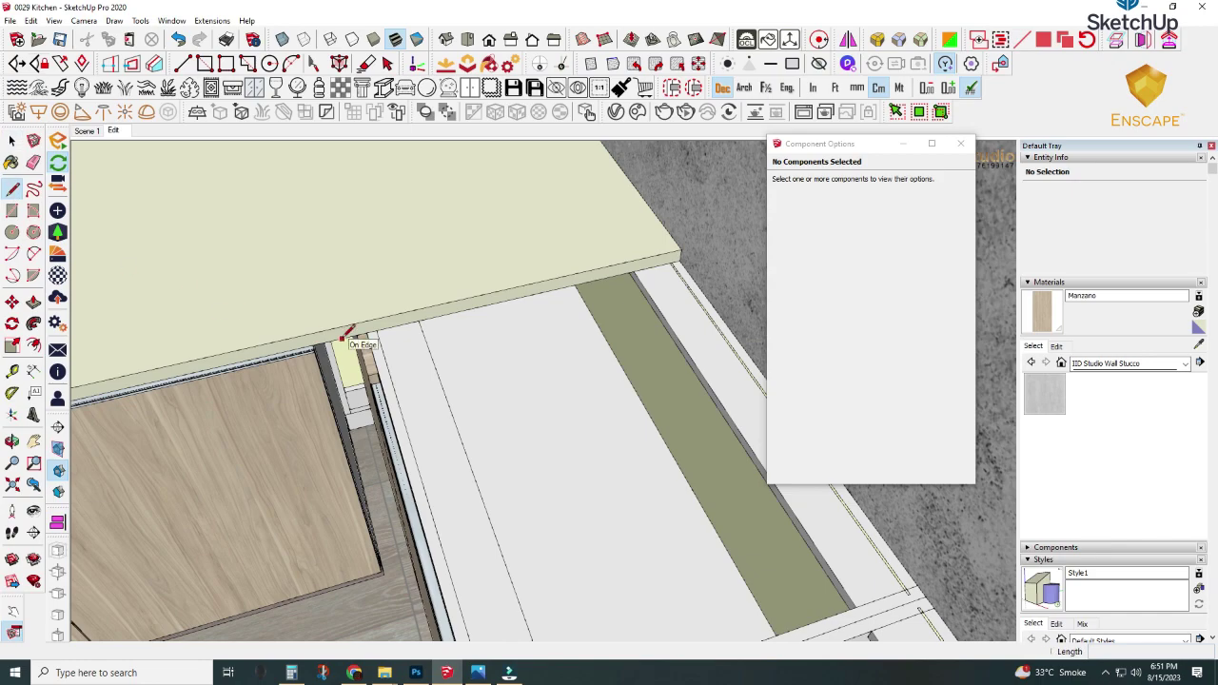
mouse_move(329, 333)
middle_down()
mouse_move(687, 334)
mouse_move(377, 322)
mouse_move(510, 296)
middle_up()
click(550, 369)
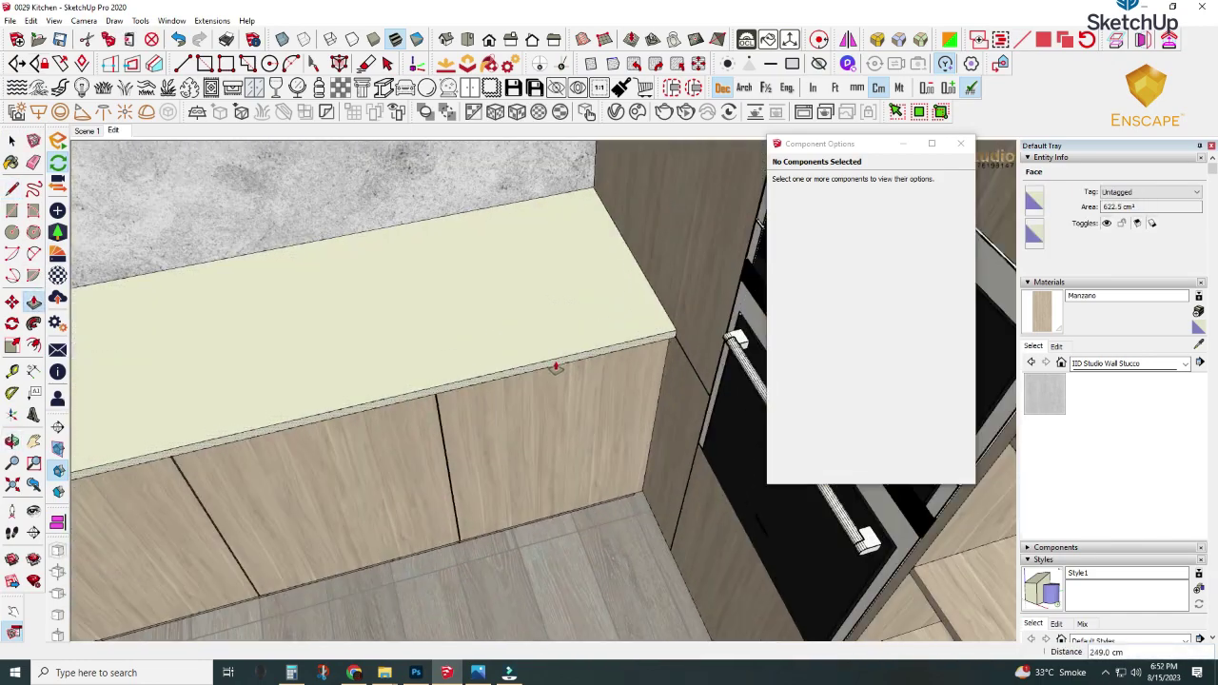
middle_drag(551, 369, 578, 301)
drag(570, 289, 524, 313)
mouse_move(524, 313)
middle_down()
mouse_move(671, 234)
mouse_move(514, 340)
middle_up()
scroll(514, 340, down, 5)
Select the L-shaped countertop as a solid group
key(space)
click(190, 272)
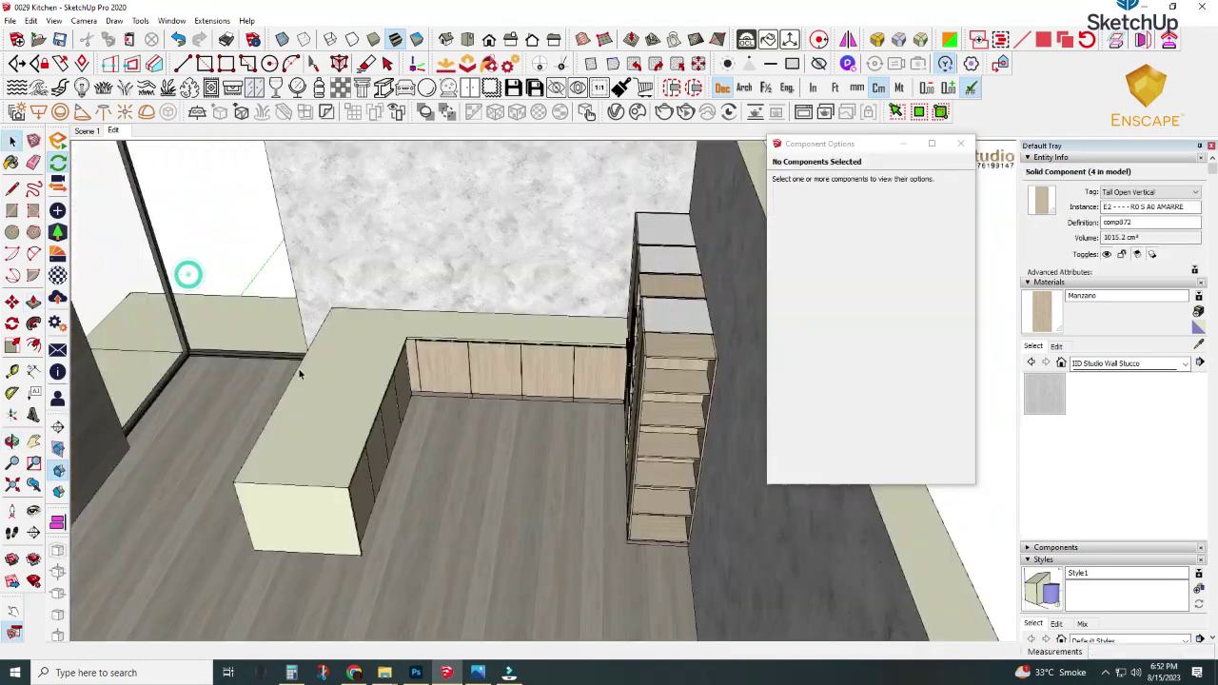
click(375, 384)
click(474, 112)
mouse_move(422, 155)
middle_down()
mouse_move(441, 350)
mouse_move(489, 381)
mouse_move(552, 566)
middle_up()
scroll(215, 456, up, 3)
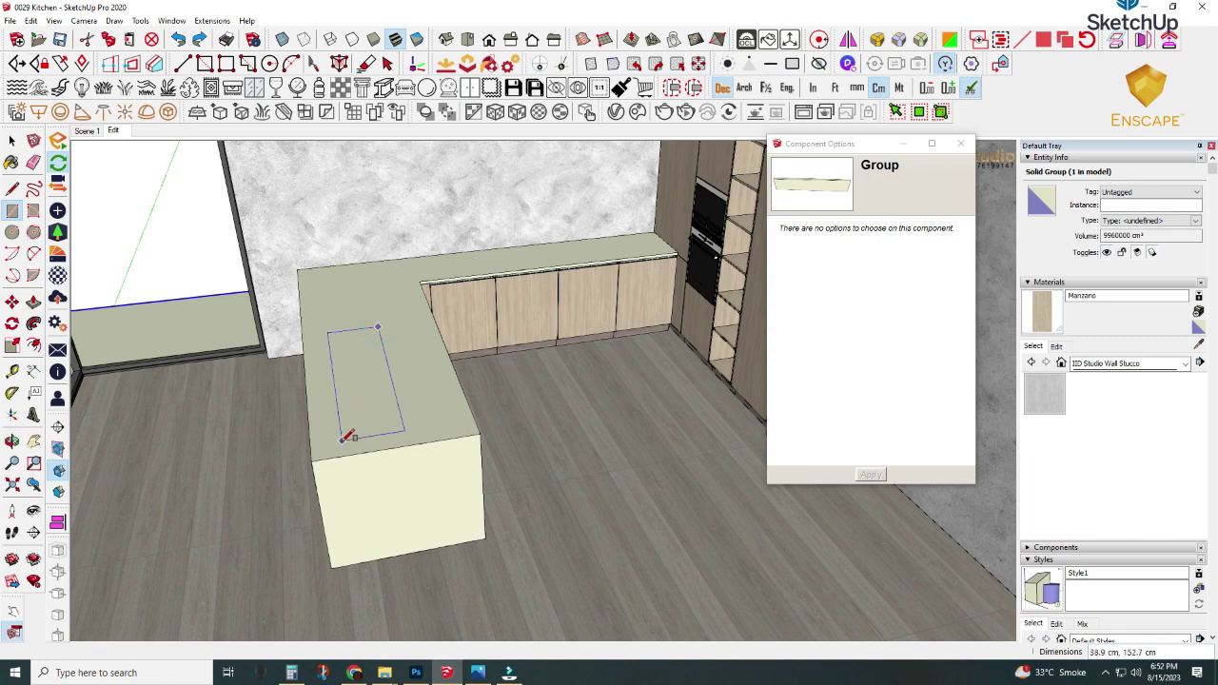
Raise a 4 cm slab on the island counter top and make it a group
click(33, 303)
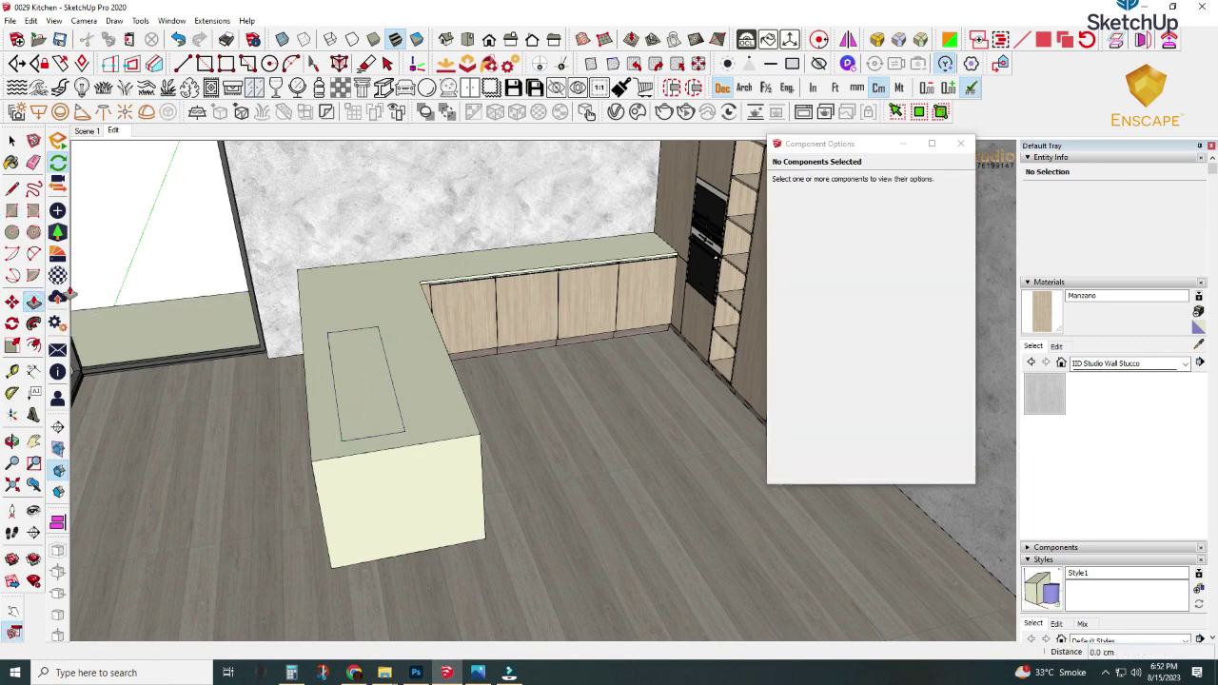
click(348, 403)
text(4)
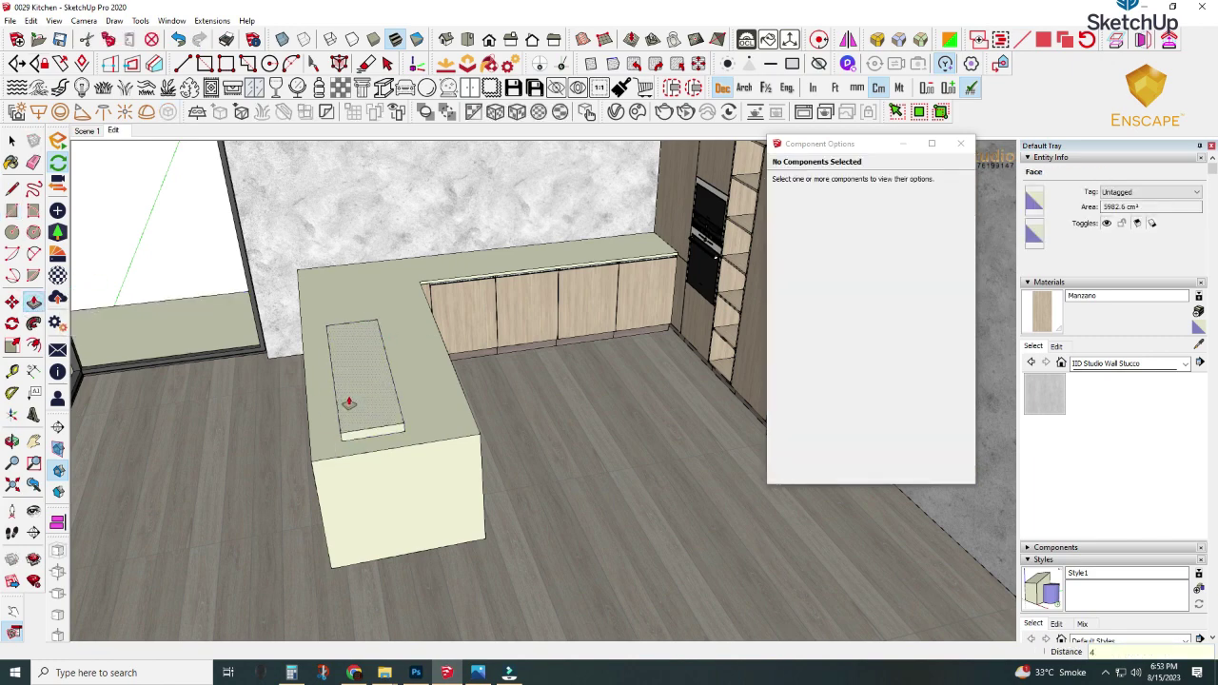
key(Return)
middle_drag(509, 357, 416, 455)
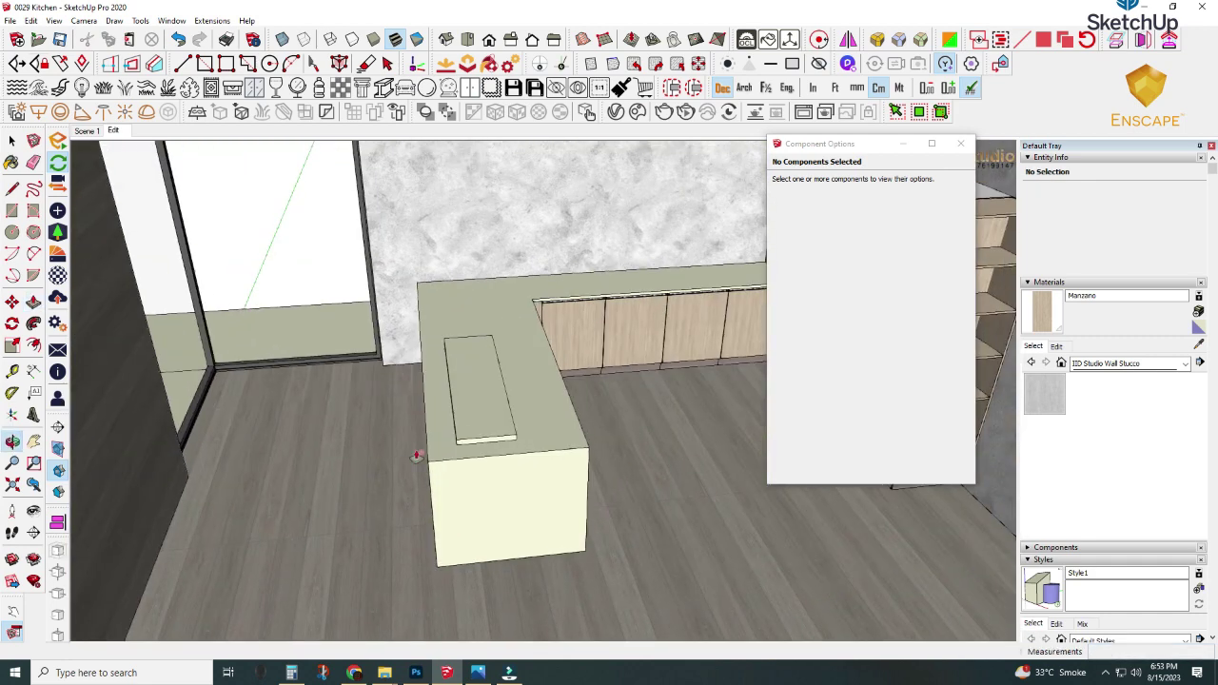
right_click(452, 419)
click(514, 180)
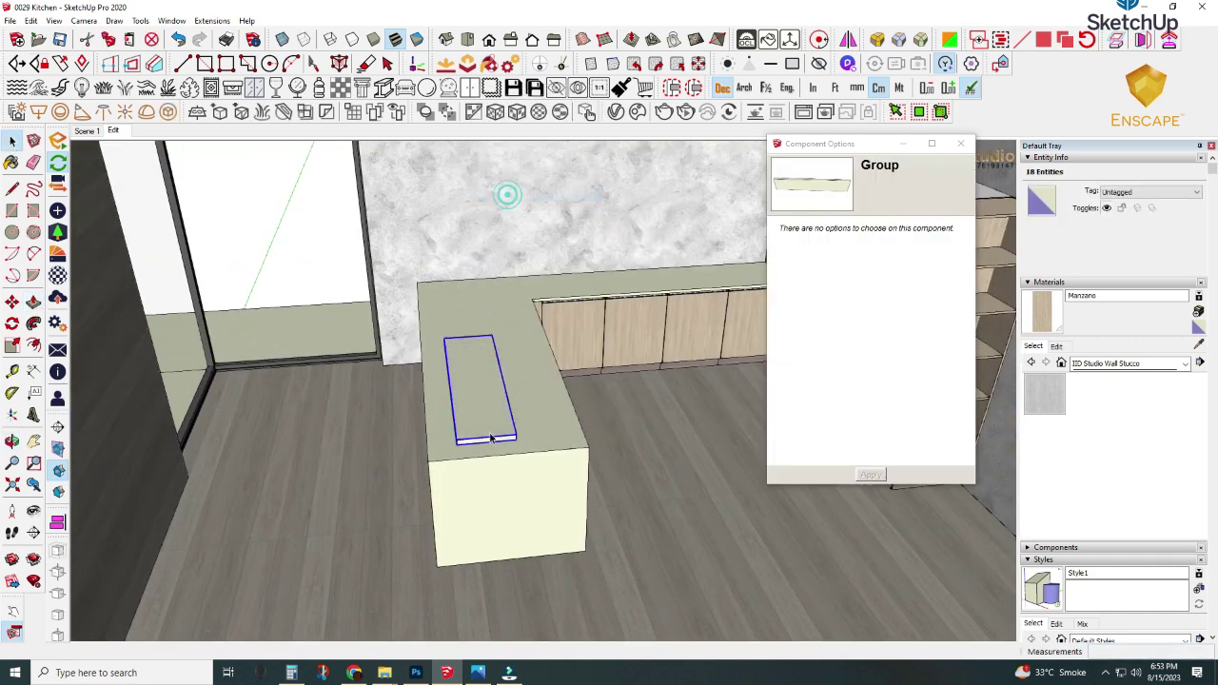
Move the slab to the cabinet corner so it overhangs the counter edge
mouse_move(503, 451)
middle_down()
mouse_move(294, 530)
mouse_move(645, 451)
mouse_move(224, 386)
mouse_move(204, 511)
mouse_move(388, 465)
middle_up()
click(413, 406)
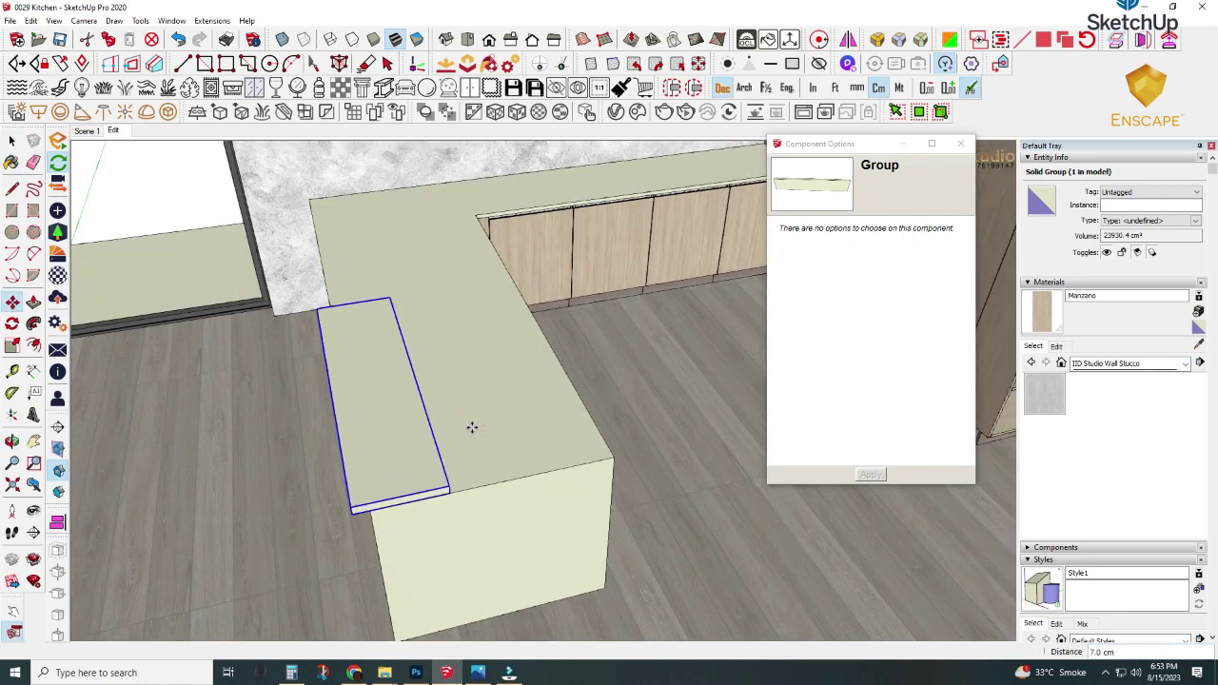
middle_drag(446, 375, 552, 383)
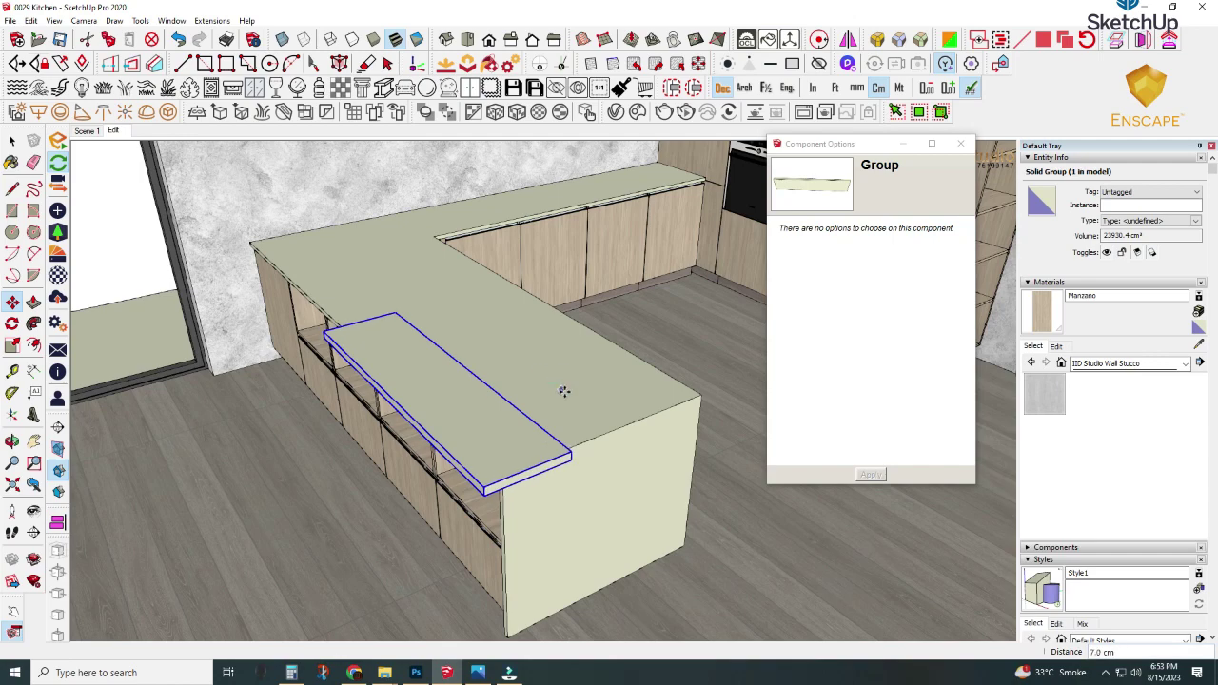
key(space)
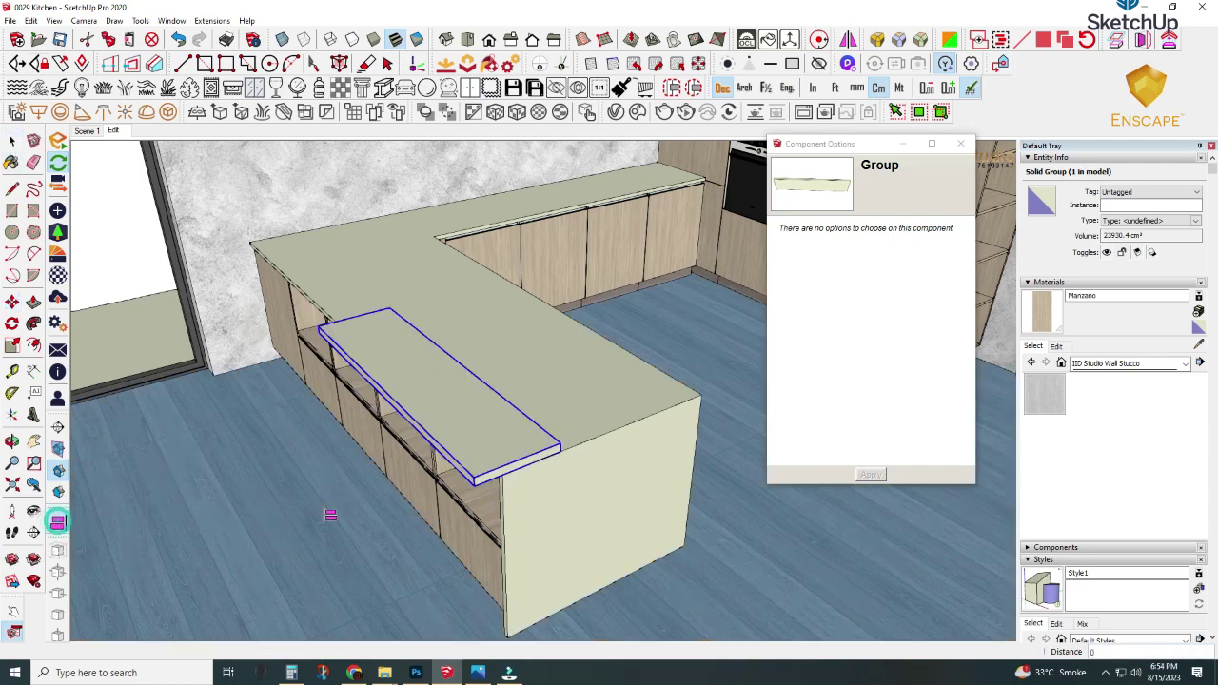
middle_drag(330, 514, 399, 447)
key(m)
scroll(428, 419, up, 3)
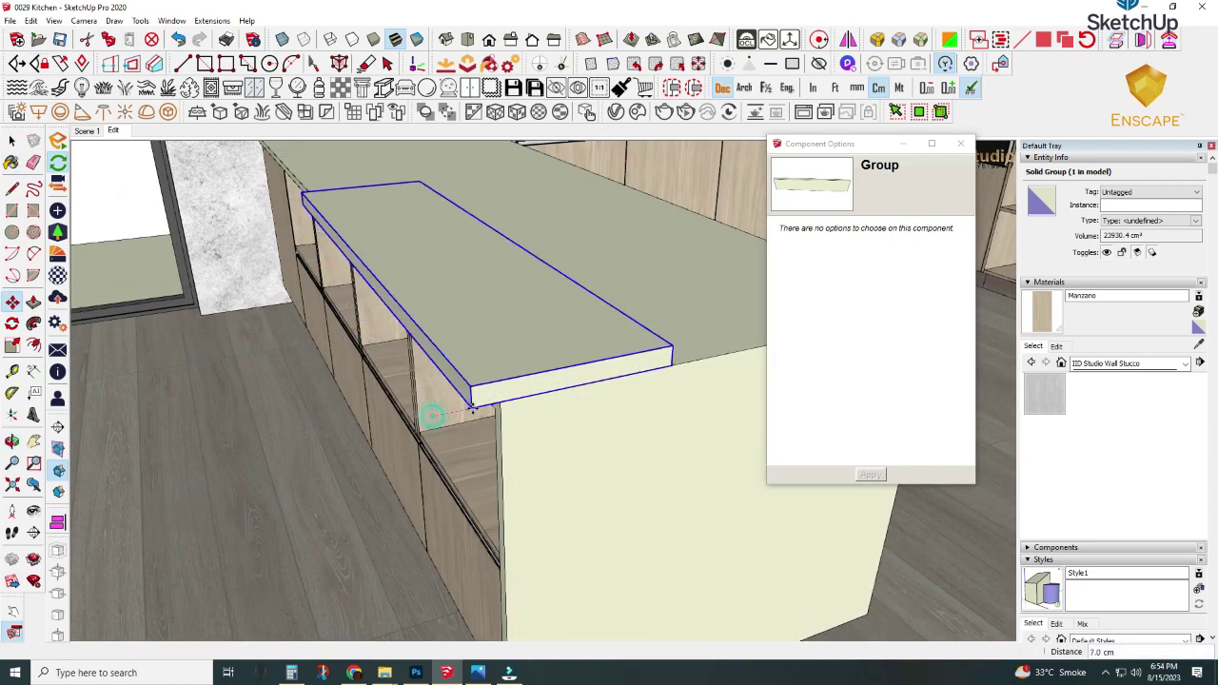
click(498, 400)
mouse_move(579, 443)
middle_down()
mouse_move(614, 354)
mouse_move(508, 426)
mouse_move(394, 423)
mouse_move(408, 484)
middle_up()
Scale the slab longer along the counter length
key(s)
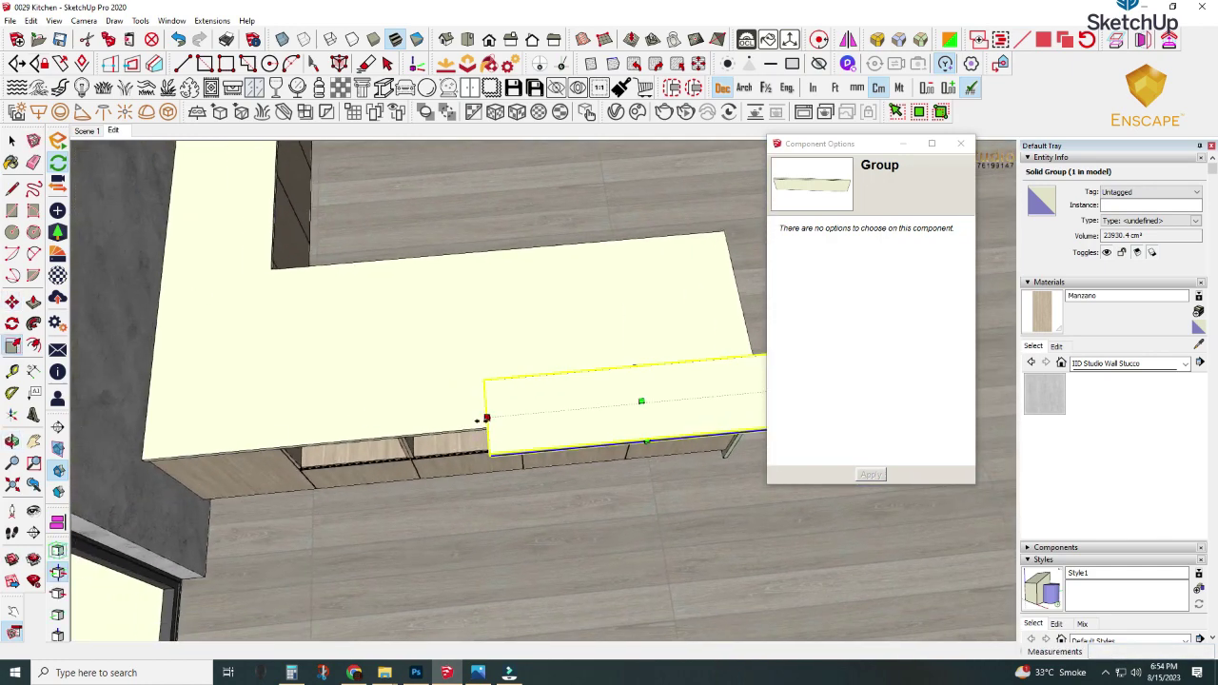
drag(484, 415, 353, 433)
middle_drag(631, 480, 558, 390)
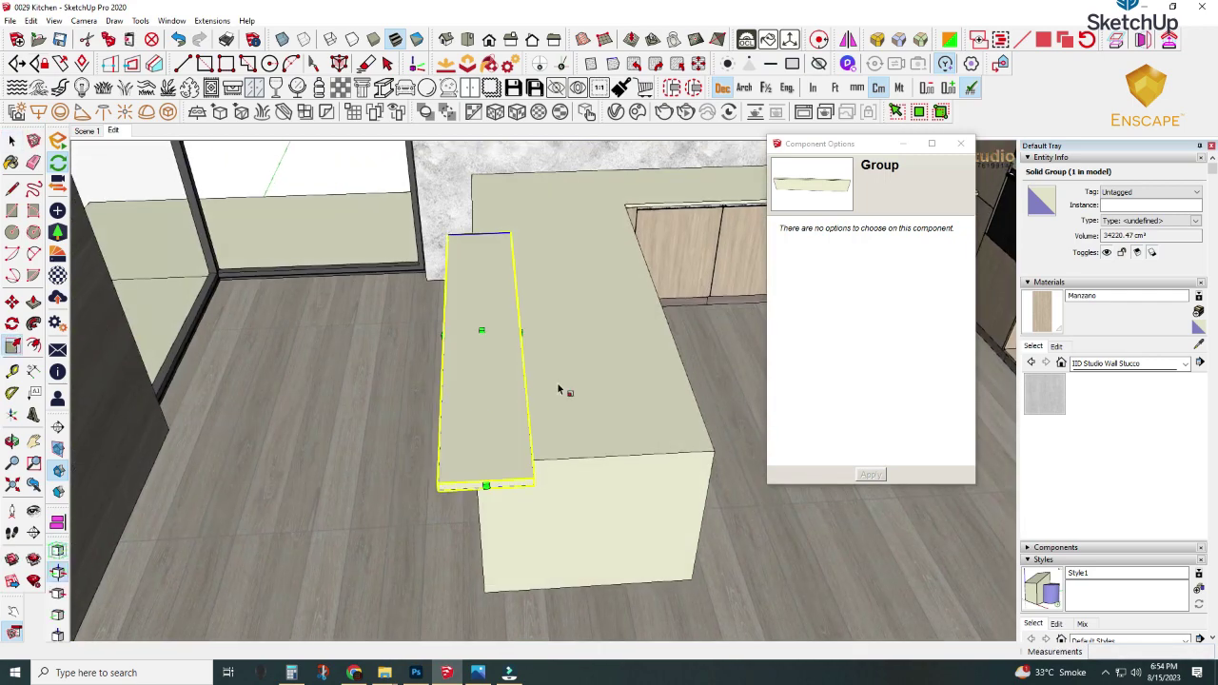
click(529, 335)
key(space)
mouse_move(330, 519)
middle_down()
mouse_move(391, 414)
mouse_move(253, 489)
mouse_move(571, 428)
middle_up()
click(619, 357)
Inside the countertop group, paint the top face with red Color B05
click(1056, 346)
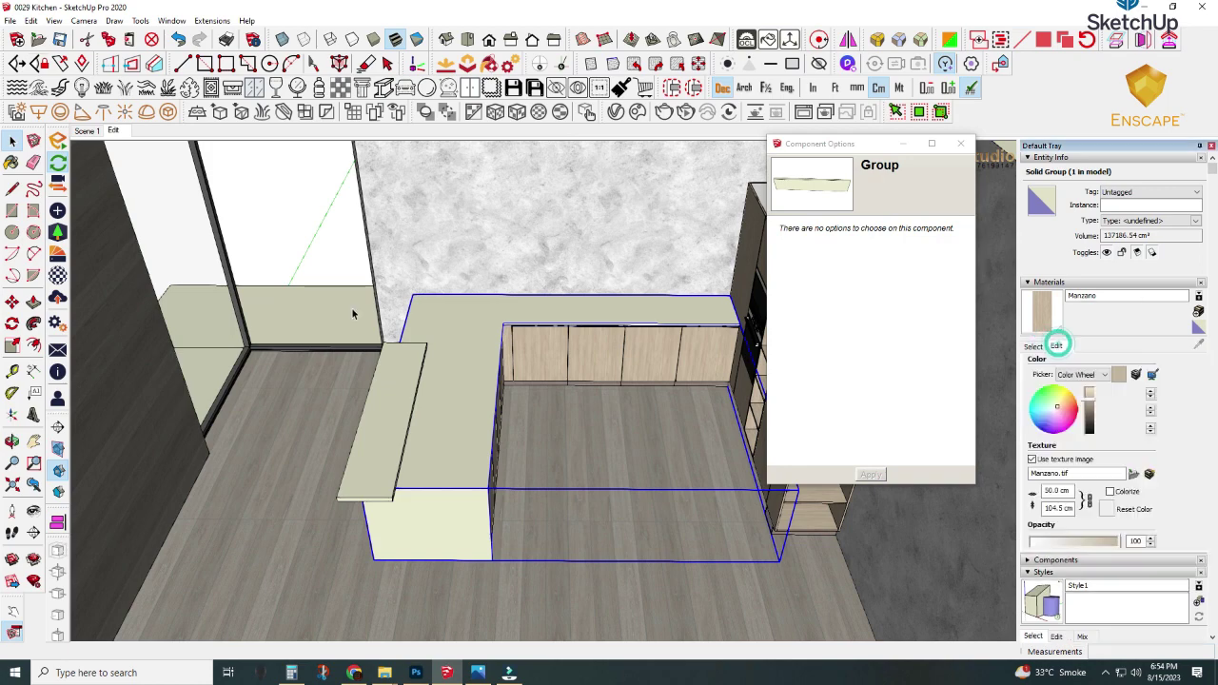
double_click(467, 389)
click(1034, 346)
click(1082, 367)
click(1091, 454)
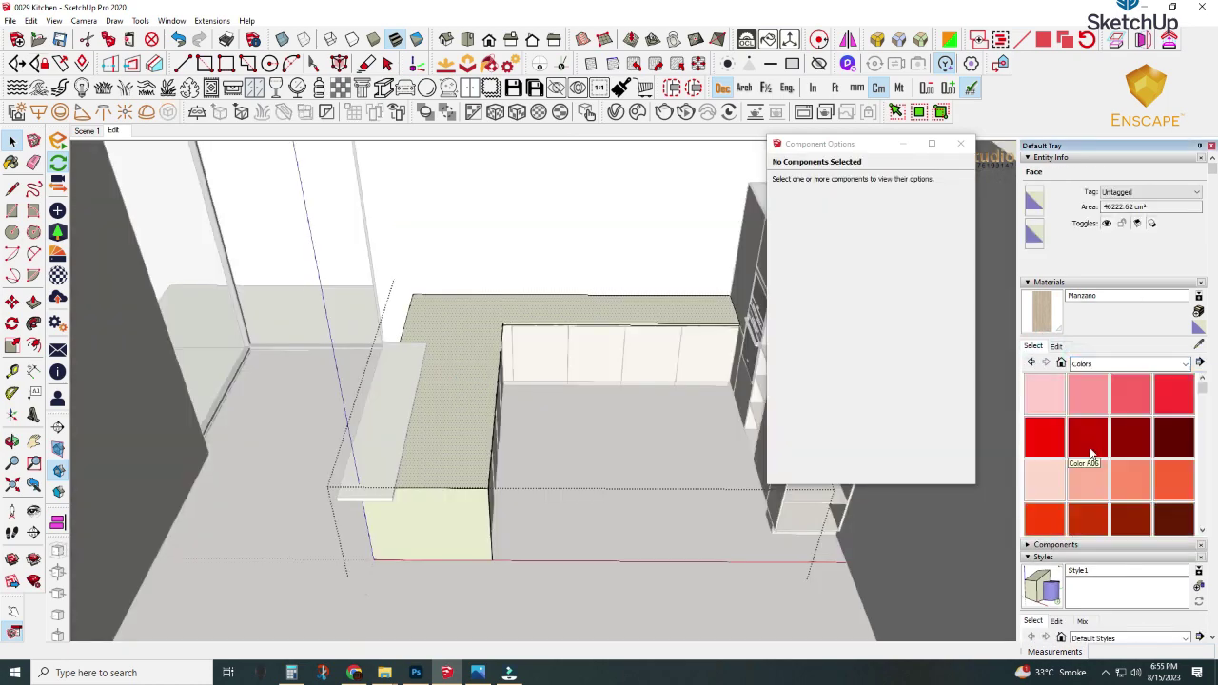
click(1045, 518)
click(447, 409)
scroll(440, 307, up, 3)
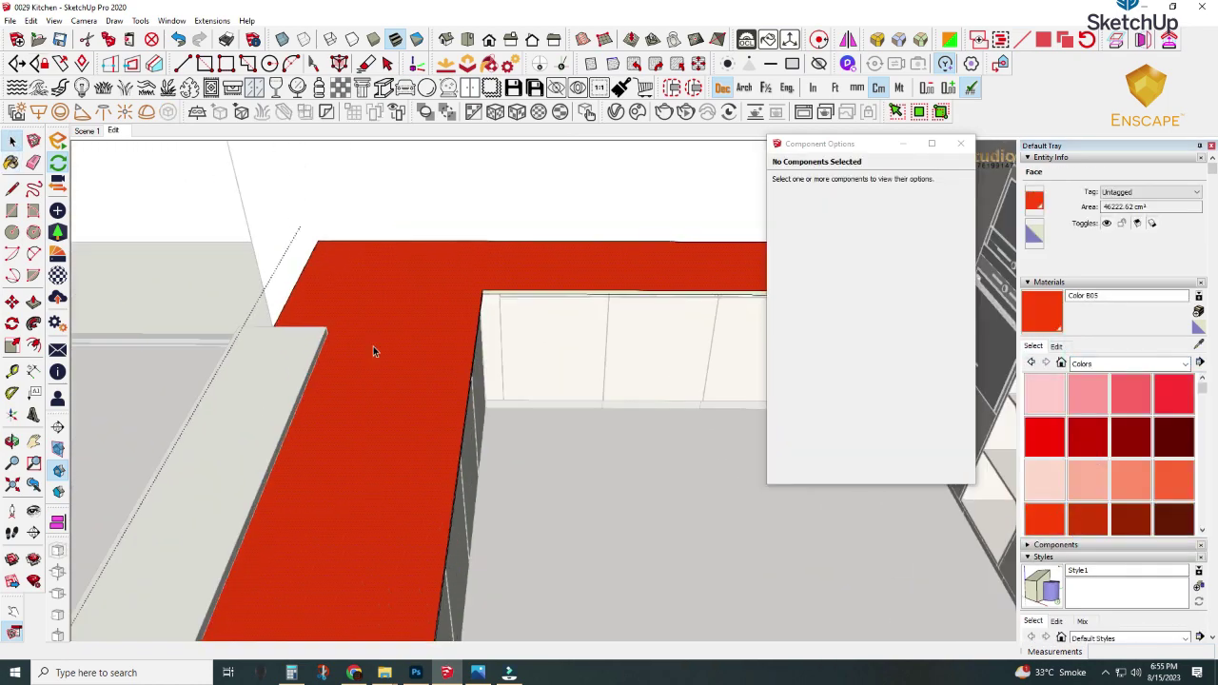
Paint the countertop's front edge with the same red colour
click(703, 454)
mouse_move(446, 359)
middle_down()
mouse_move(511, 279)
mouse_move(328, 278)
middle_up()
key(b)
click(329, 278)
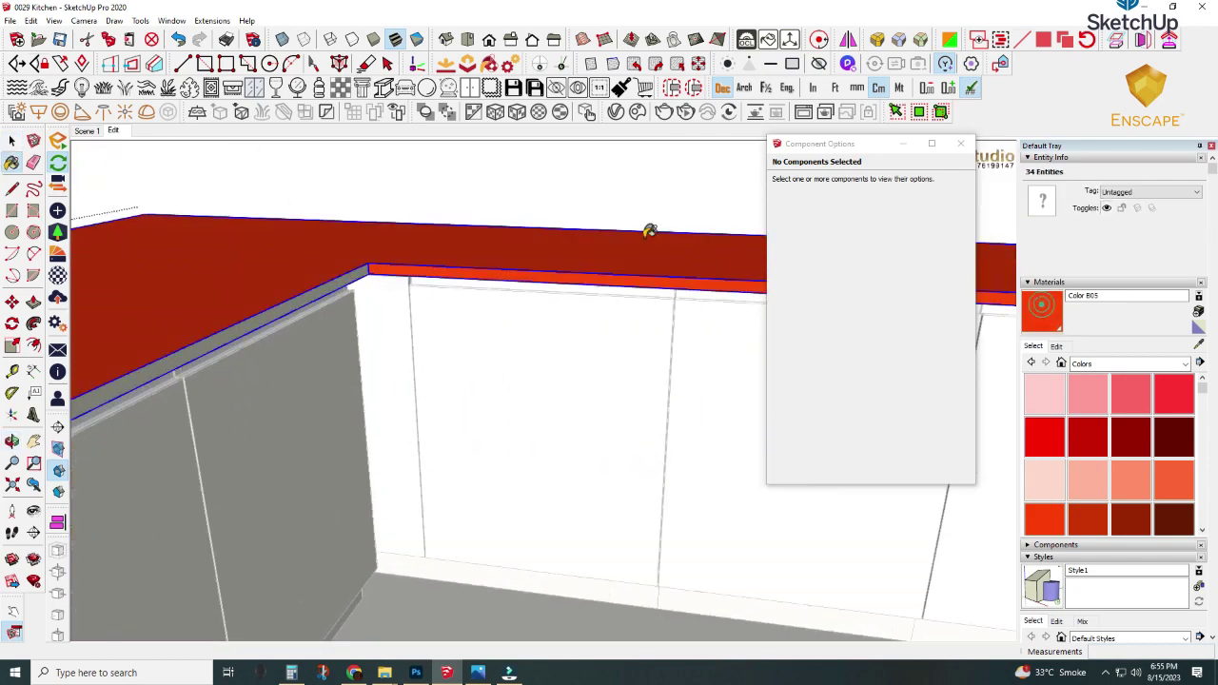
scroll(508, 326, down, 3)
scroll(508, 326, down, 3)
Load the white marble image from the Marble Tile folder as the material's texture
click(1056, 345)
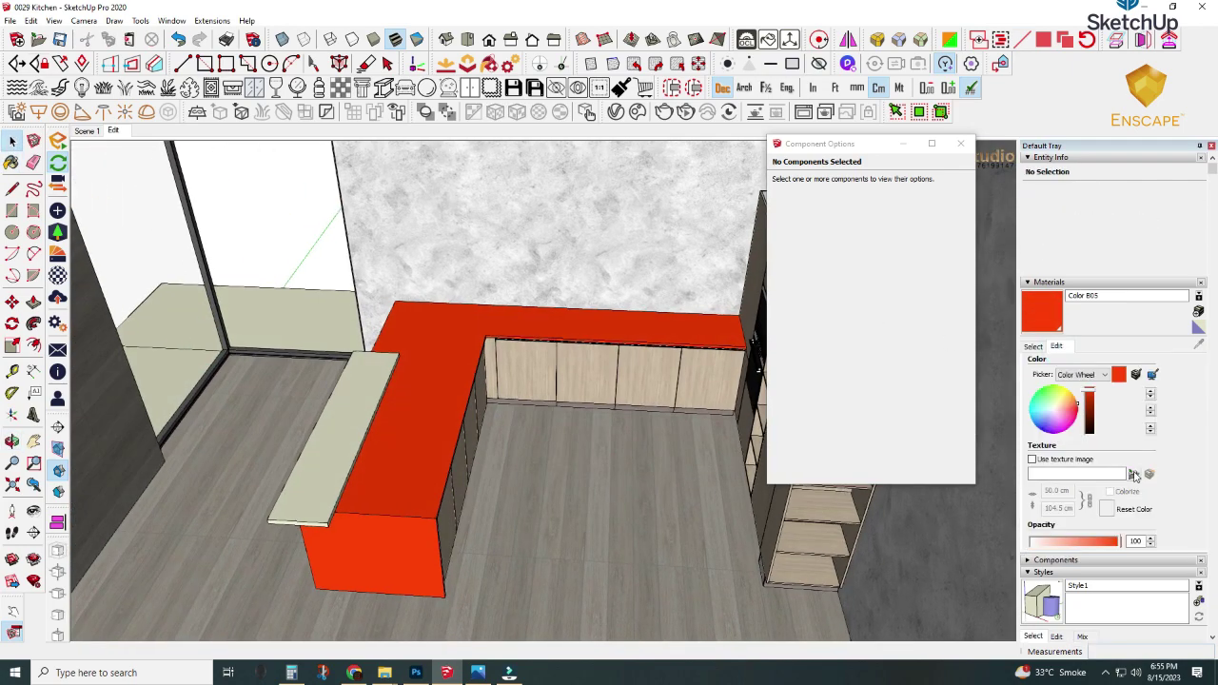
click(1133, 473)
click(210, 43)
double_click(276, 231)
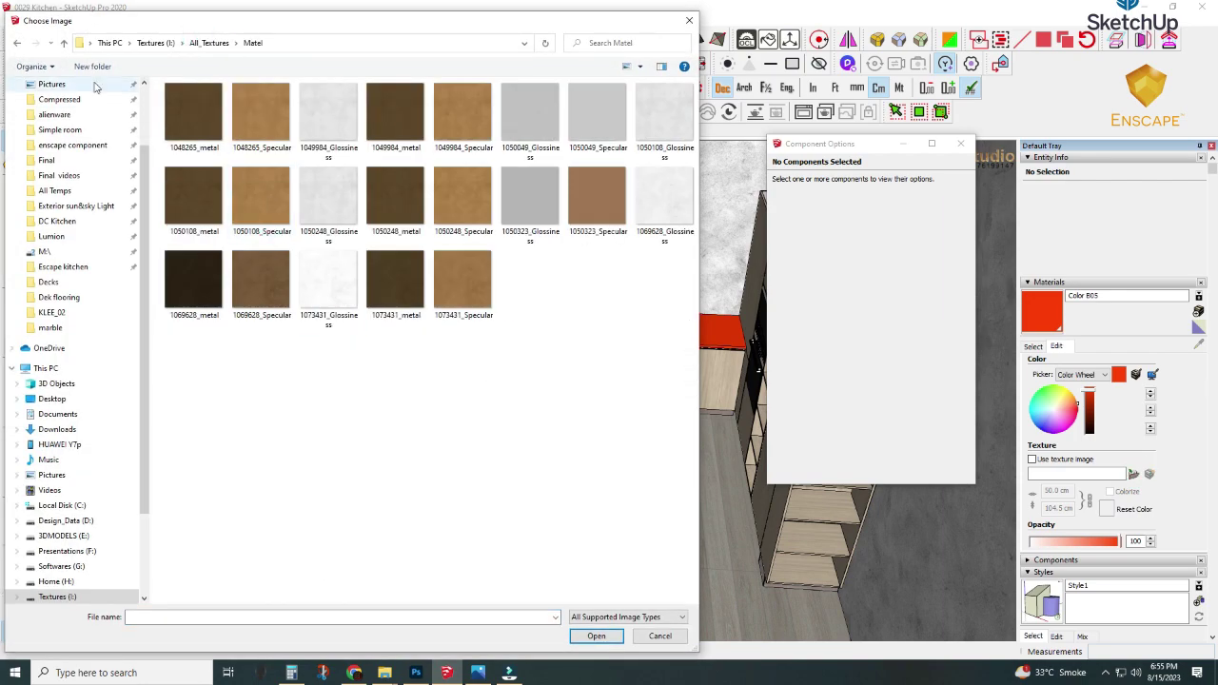
click(64, 43)
double_click(181, 219)
scroll(495, 447, down, 3)
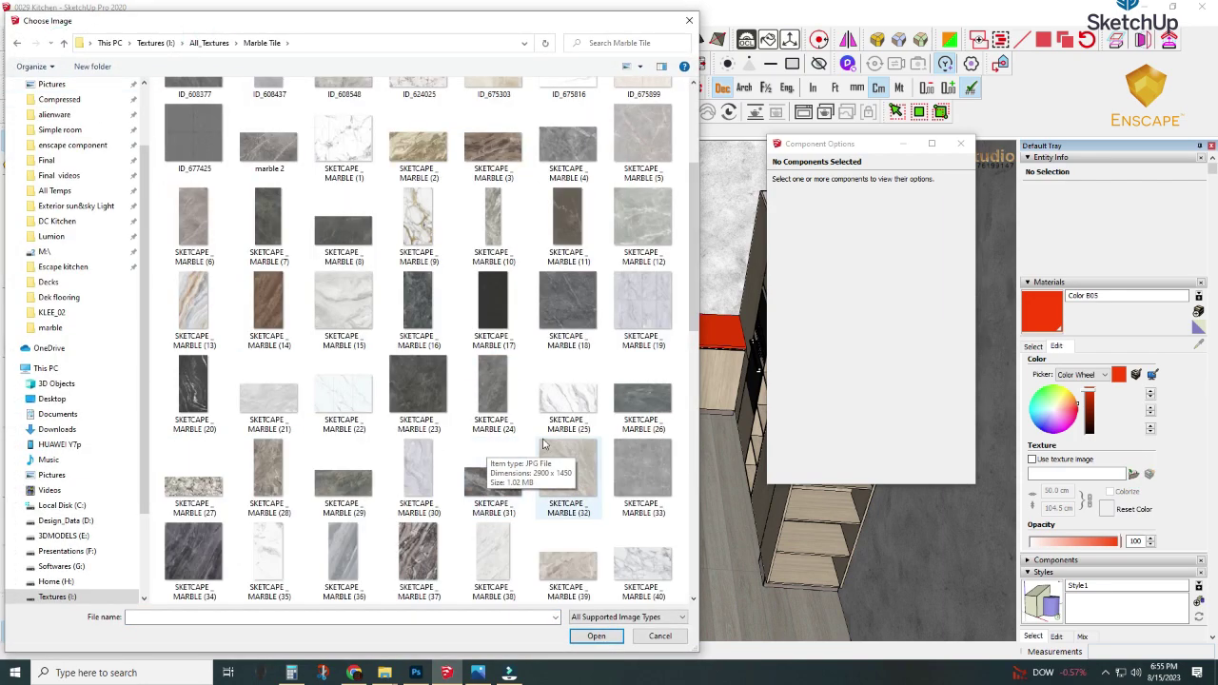
scroll(617, 357, up, 3)
scroll(616, 357, down, 3)
scroll(298, 428, down, 2)
double_click(273, 412)
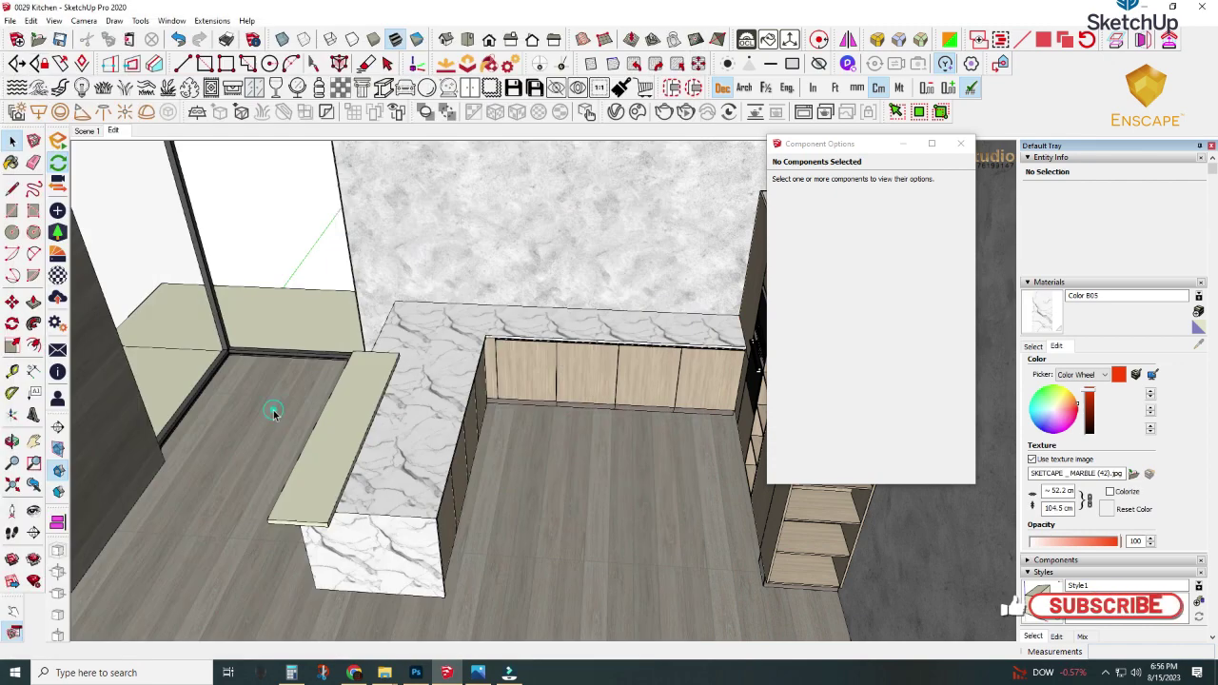
Set the marble texture width to 150 cm, replacing an initial 200 cm
text(200)
key(Return)
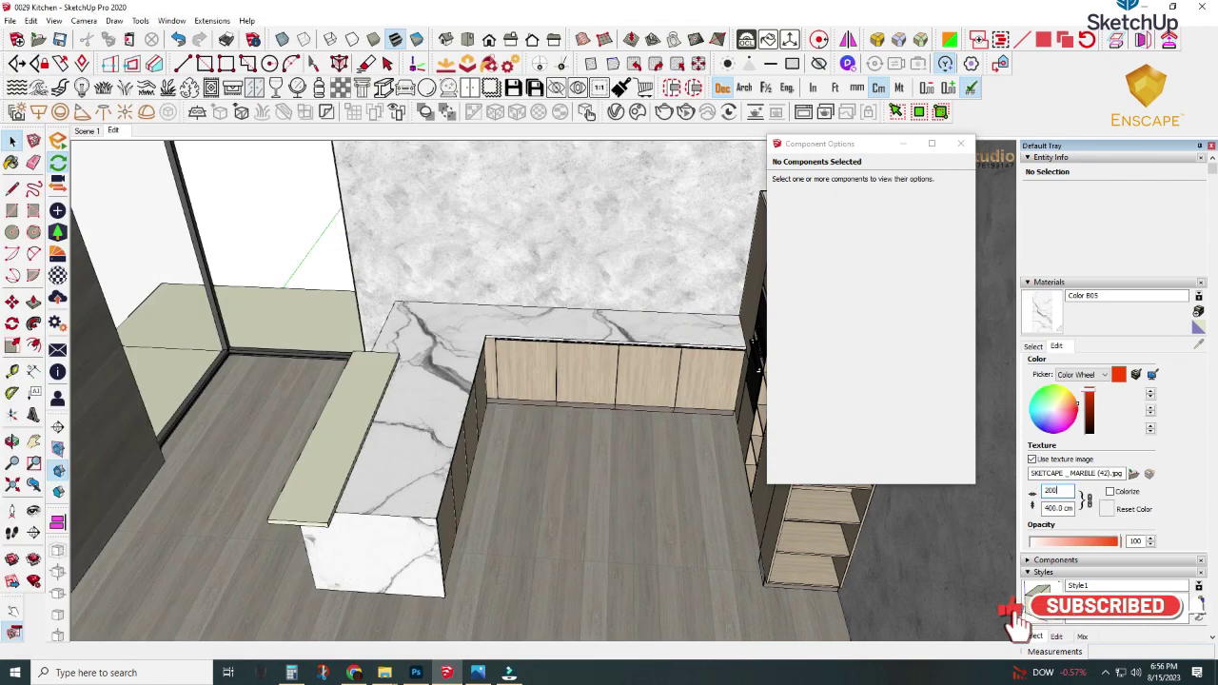
middle_drag(627, 491, 741, 494)
text(150)
key(Return)
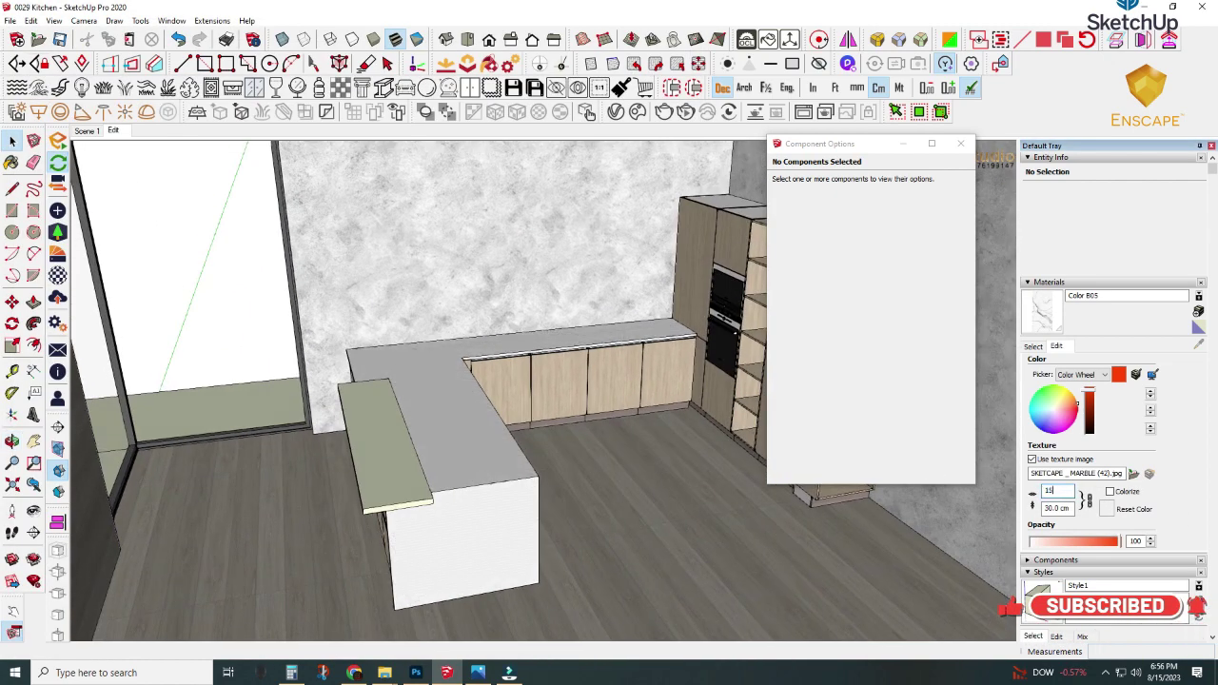
Orbit around the island to review the marble and select the countertop group
scroll(741, 494, up, 5)
mouse_move(741, 494)
middle_down()
mouse_move(409, 596)
mouse_move(642, 474)
mouse_move(323, 385)
middle_up()
scroll(409, 597, down, 3)
scroll(642, 474, down, 5)
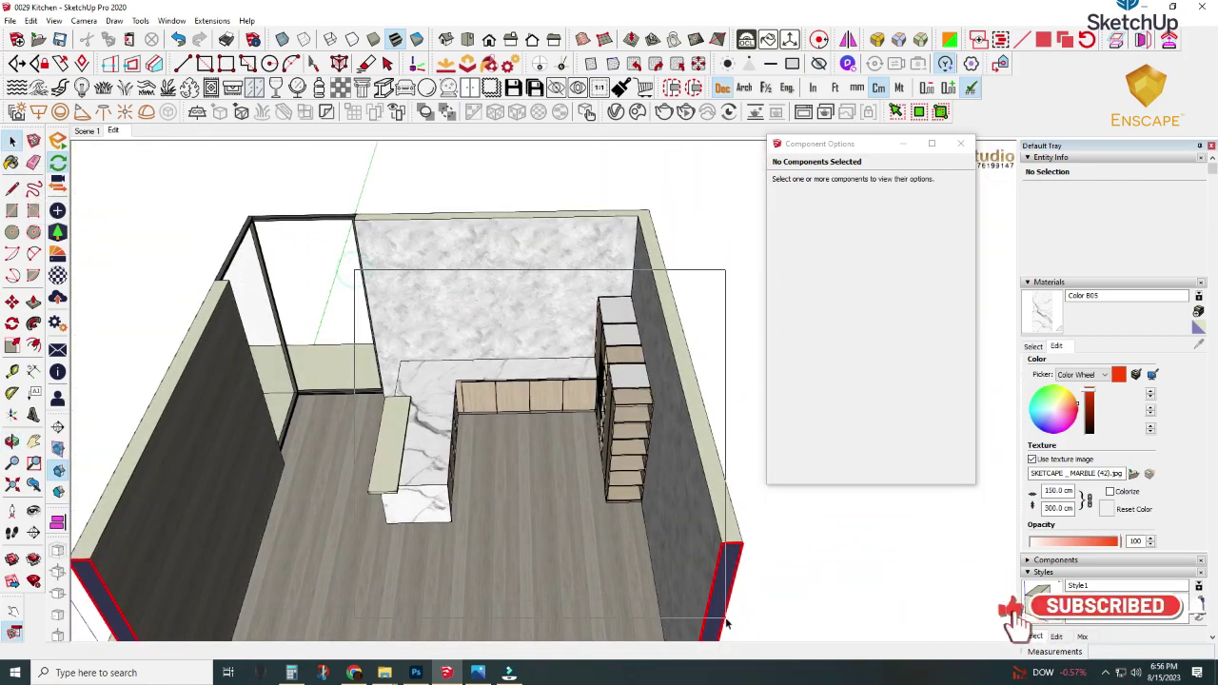
drag(726, 623, 725, 625)
click(565, 489)
scroll(367, 440, up, 3)
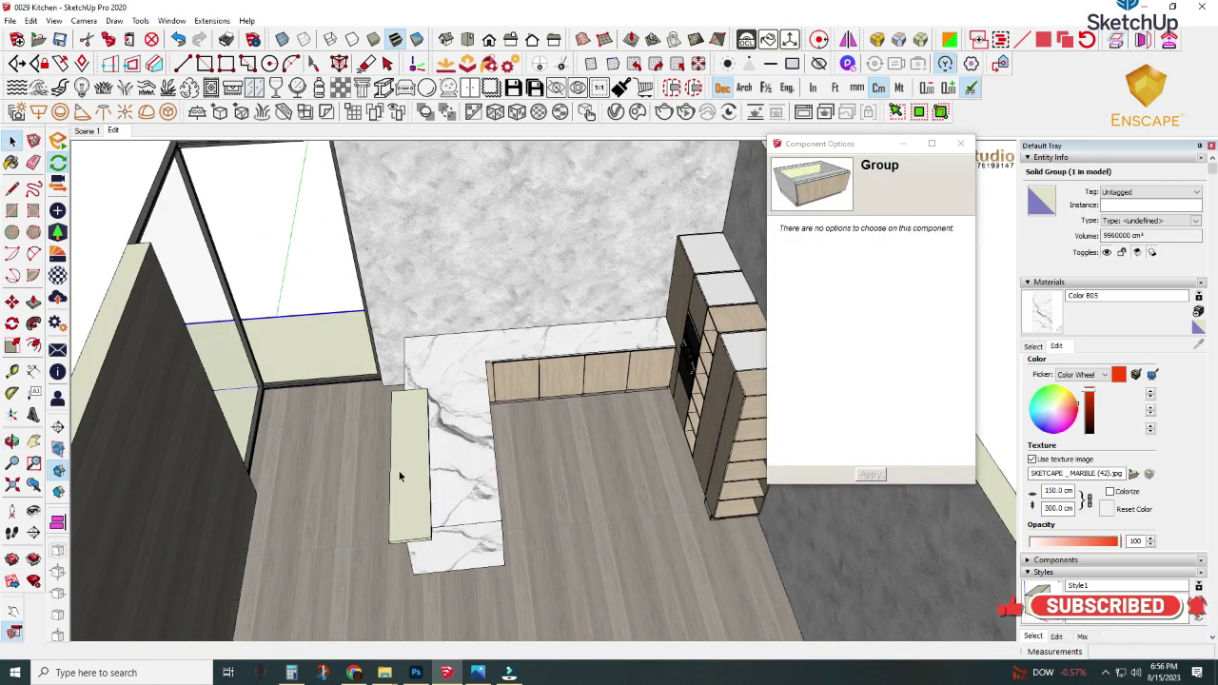
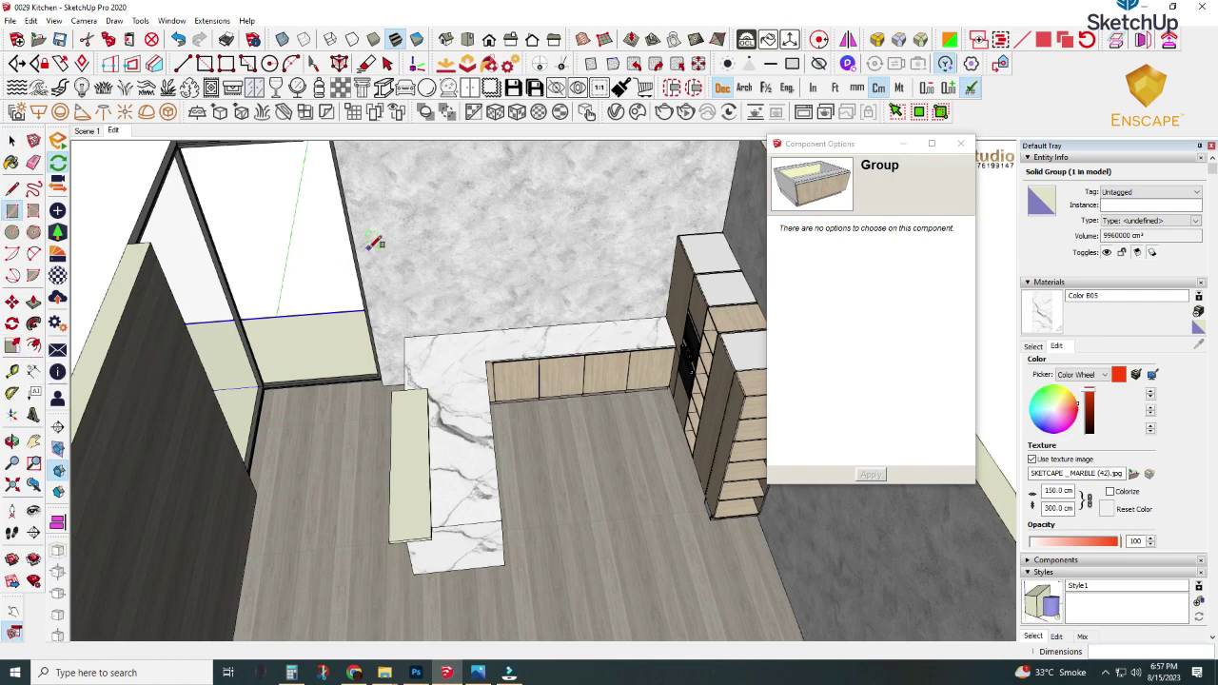
Draw a rectangular panel on the wall above the counter and push/pull it 1.7 cm thick
click(592, 312)
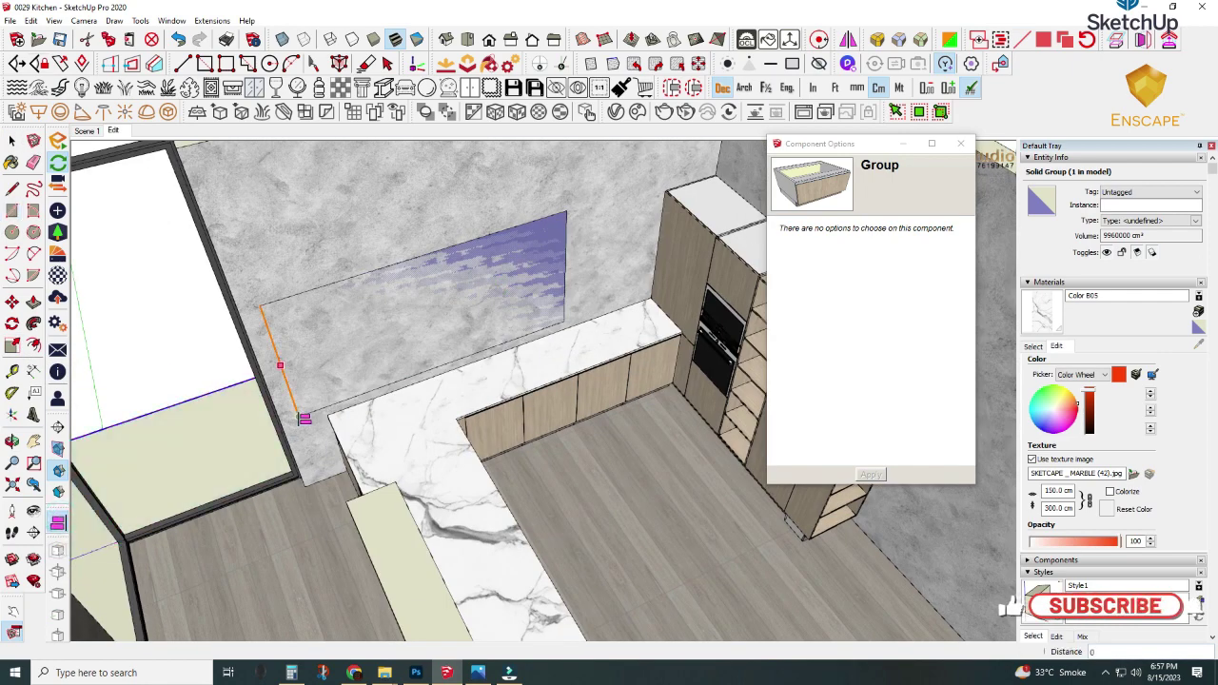
click(33, 301)
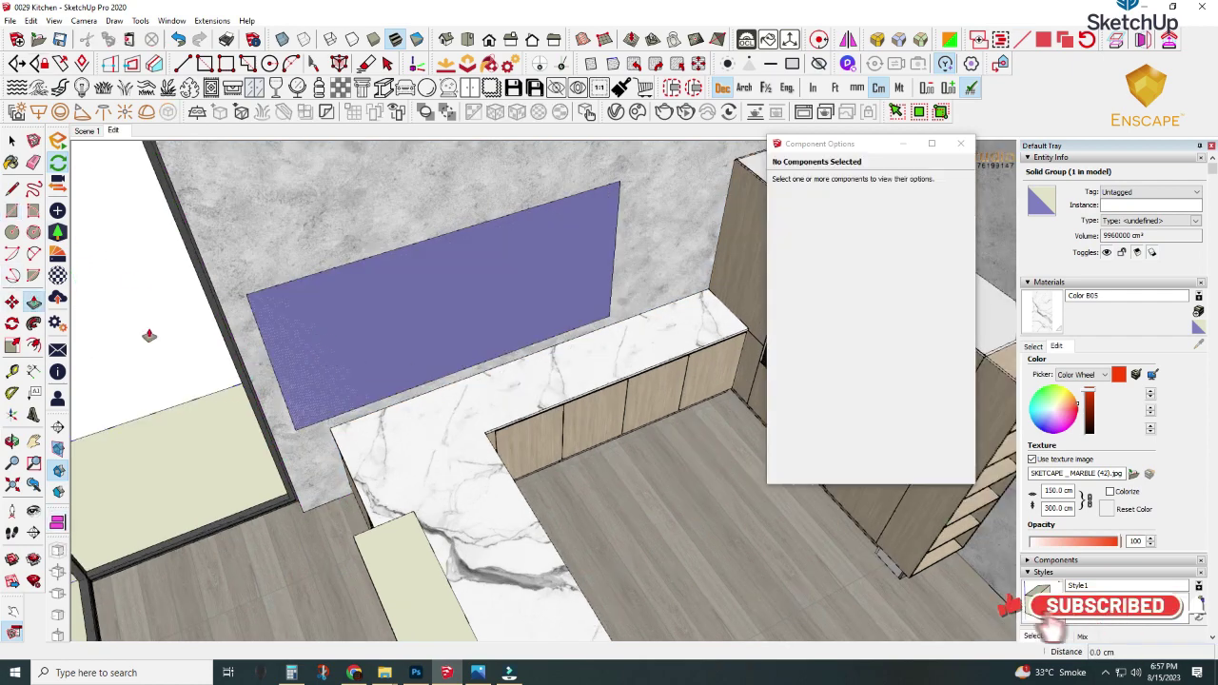
click(380, 355)
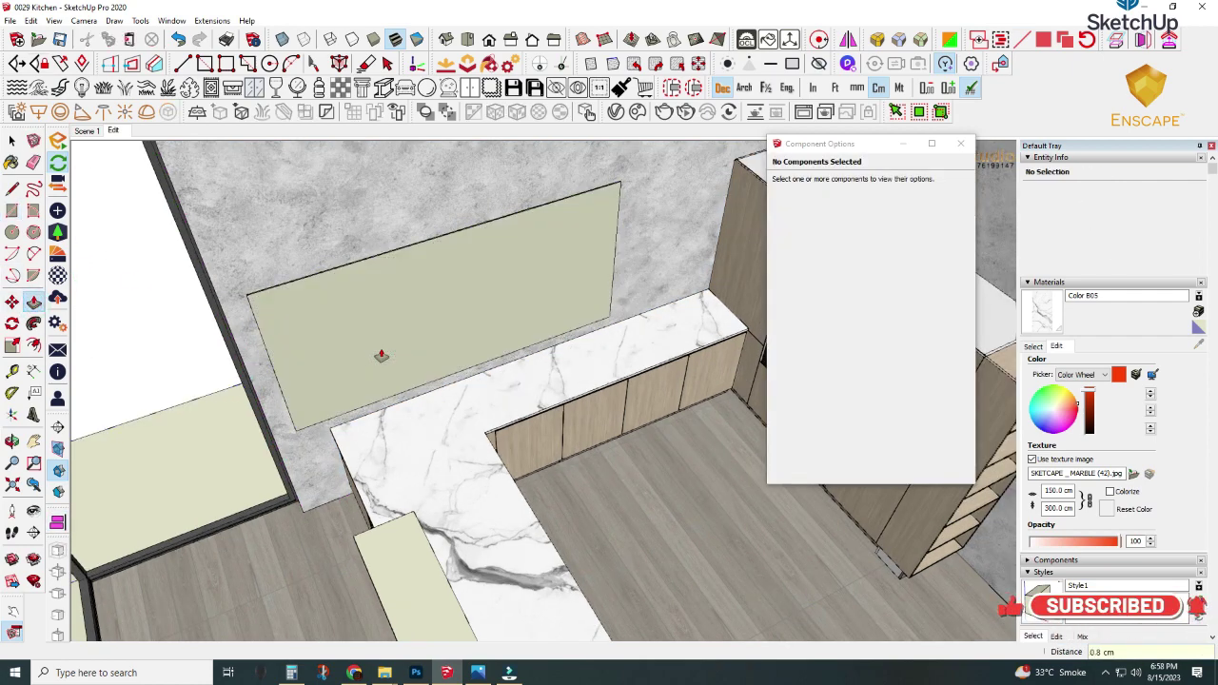
scroll(299, 397, up, 5)
mouse_move(298, 398)
middle_down()
mouse_move(348, 441)
mouse_move(320, 355)
mouse_move(407, 355)
mouse_move(473, 300)
mouse_move(302, 312)
mouse_move(190, 295)
middle_up()
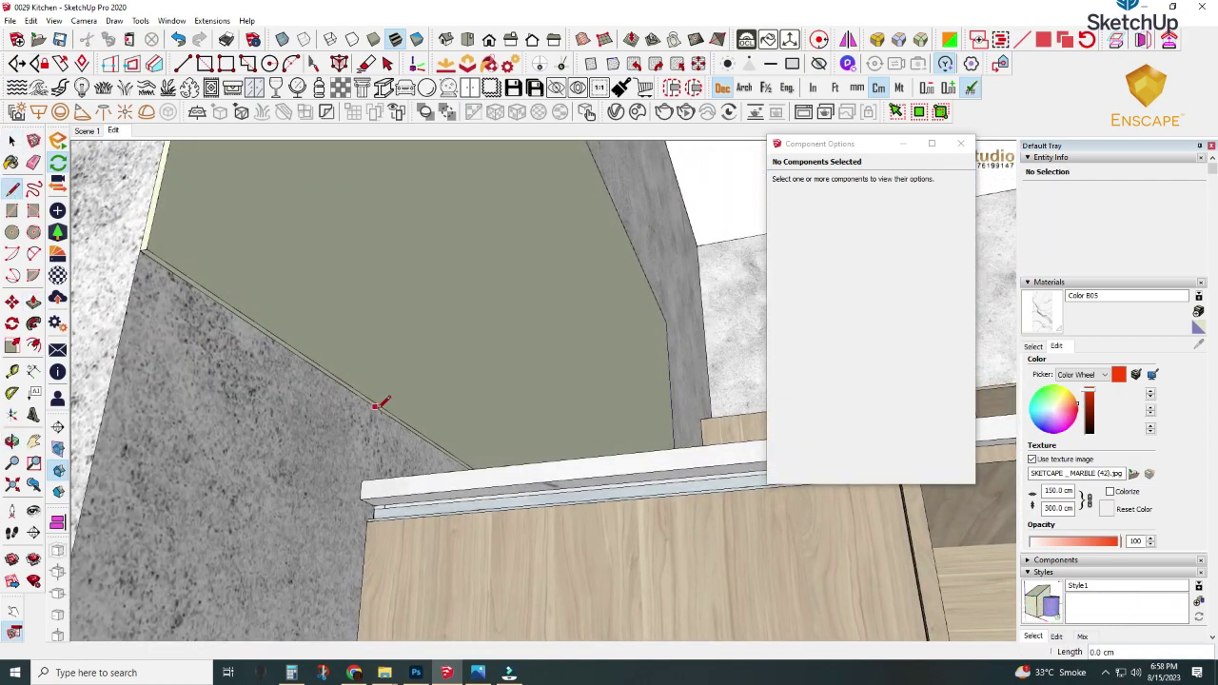
click(32, 303)
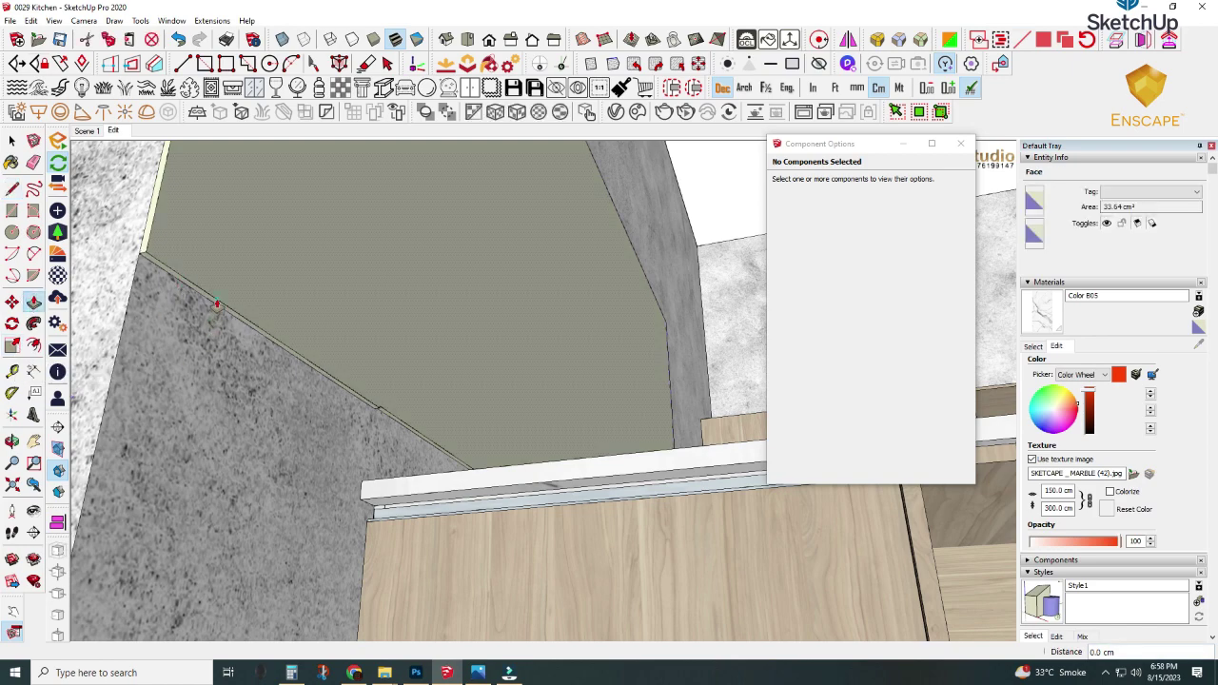
click(217, 304)
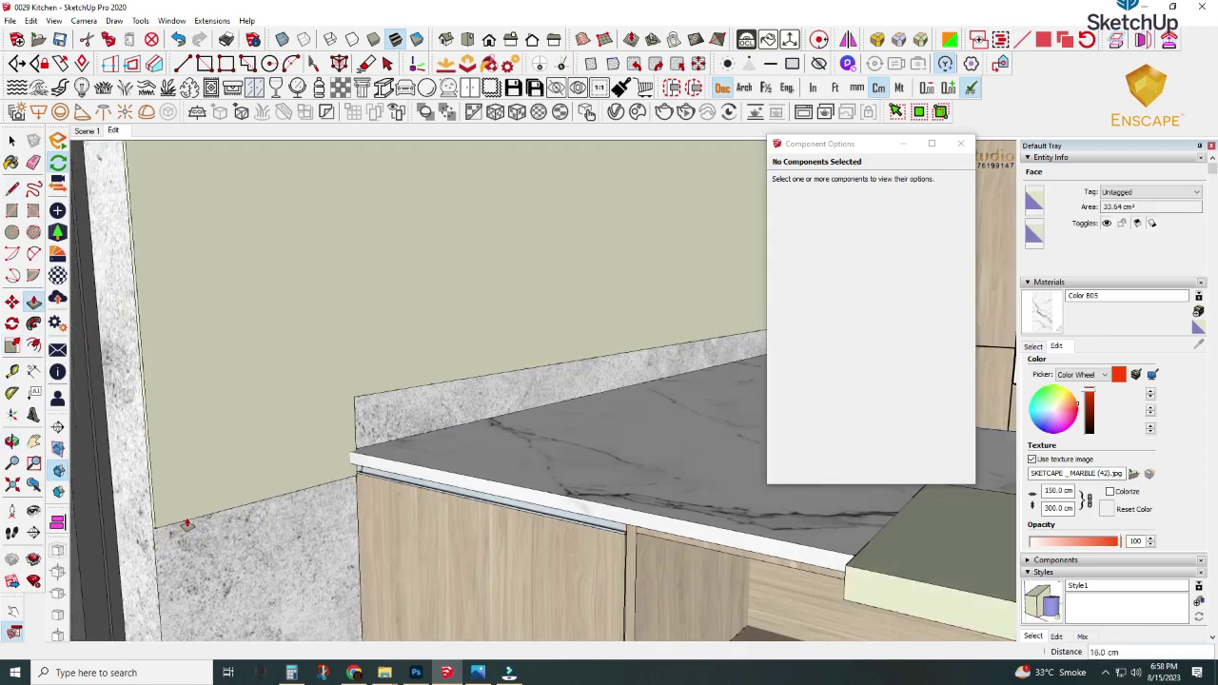
mouse_move(217, 304)
middle_down()
mouse_move(227, 477)
mouse_move(196, 558)
mouse_move(258, 571)
mouse_move(286, 502)
mouse_move(237, 292)
mouse_move(701, 212)
mouse_move(459, 352)
mouse_move(467, 340)
mouse_move(120, 434)
mouse_move(557, 459)
mouse_move(613, 351)
mouse_move(585, 427)
mouse_move(644, 440)
mouse_move(674, 345)
mouse_move(621, 361)
mouse_move(565, 457)
mouse_move(712, 381)
mouse_move(312, 335)
middle_up()
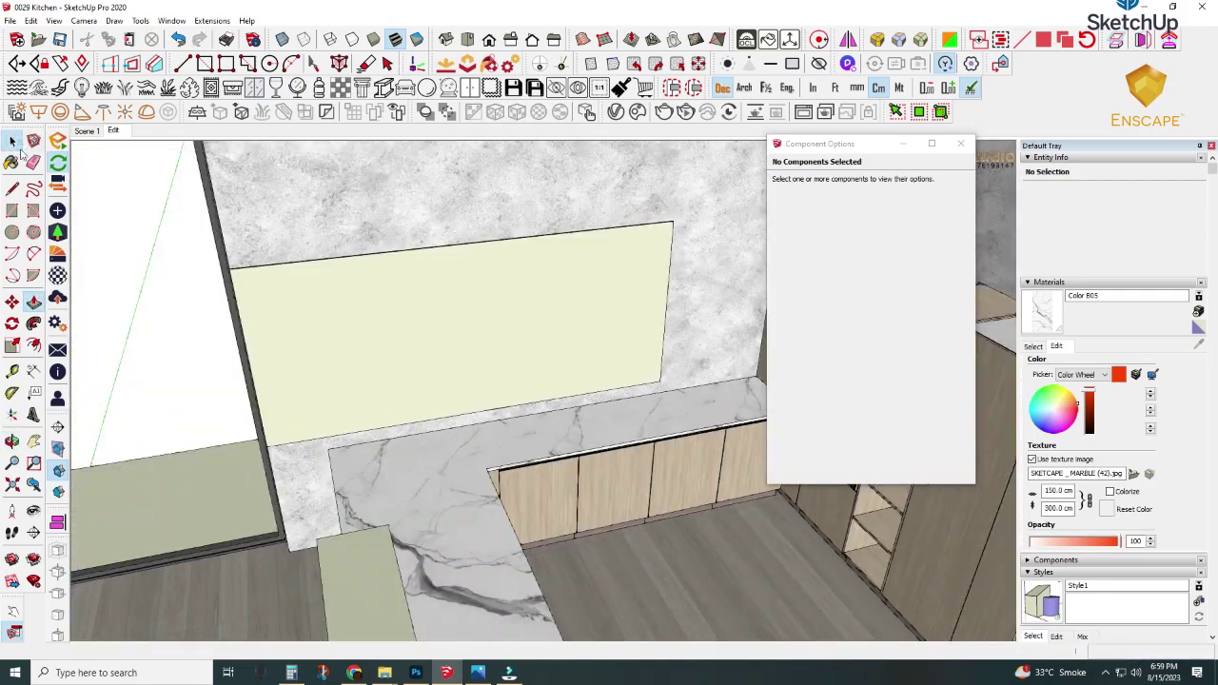
Make the panel a group and scale it down toward the counter
triple_click(312, 335)
right_click(312, 335)
click(344, 425)
mouse_move(344, 426)
middle_down()
mouse_move(381, 399)
mouse_move(186, 432)
middle_up()
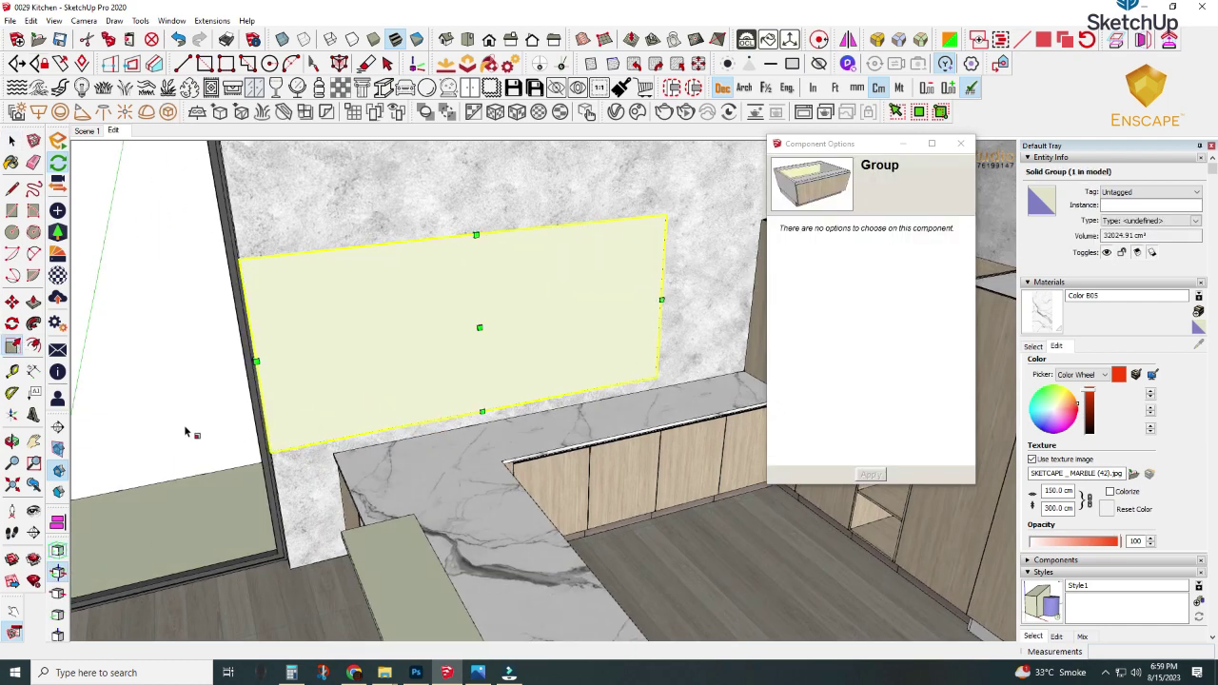
drag(480, 410, 320, 577)
Drag the WALL HORIZONTAL R1 PA cabinet file from the wall folder into SketchUp
mouse_move(321, 577)
middle_down()
mouse_move(332, 362)
mouse_move(466, 444)
mouse_move(428, 365)
middle_up()
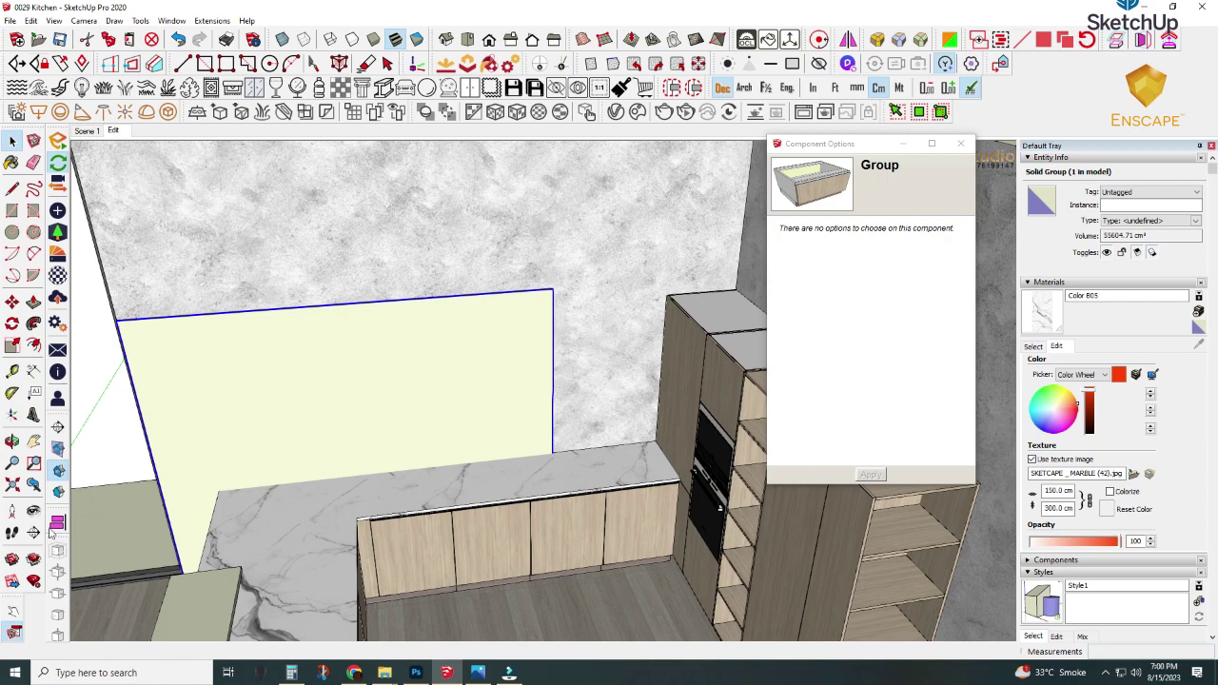
mouse_move(384, 673)
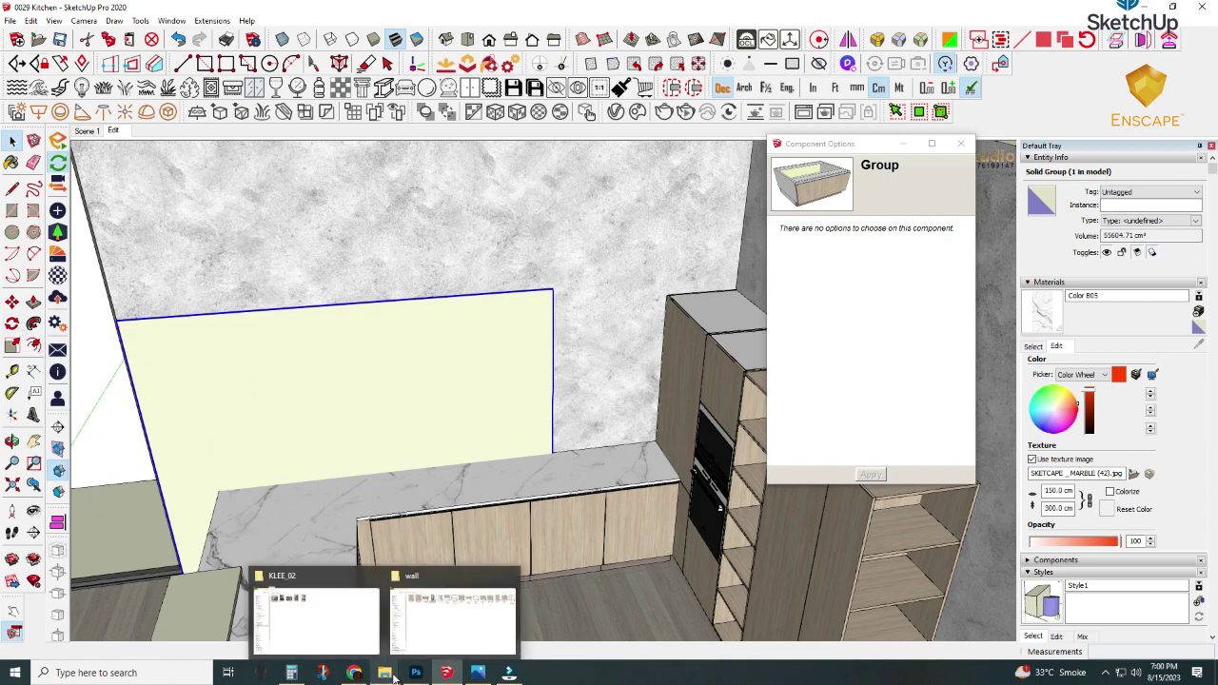
click(447, 623)
drag(901, 114, 504, 523)
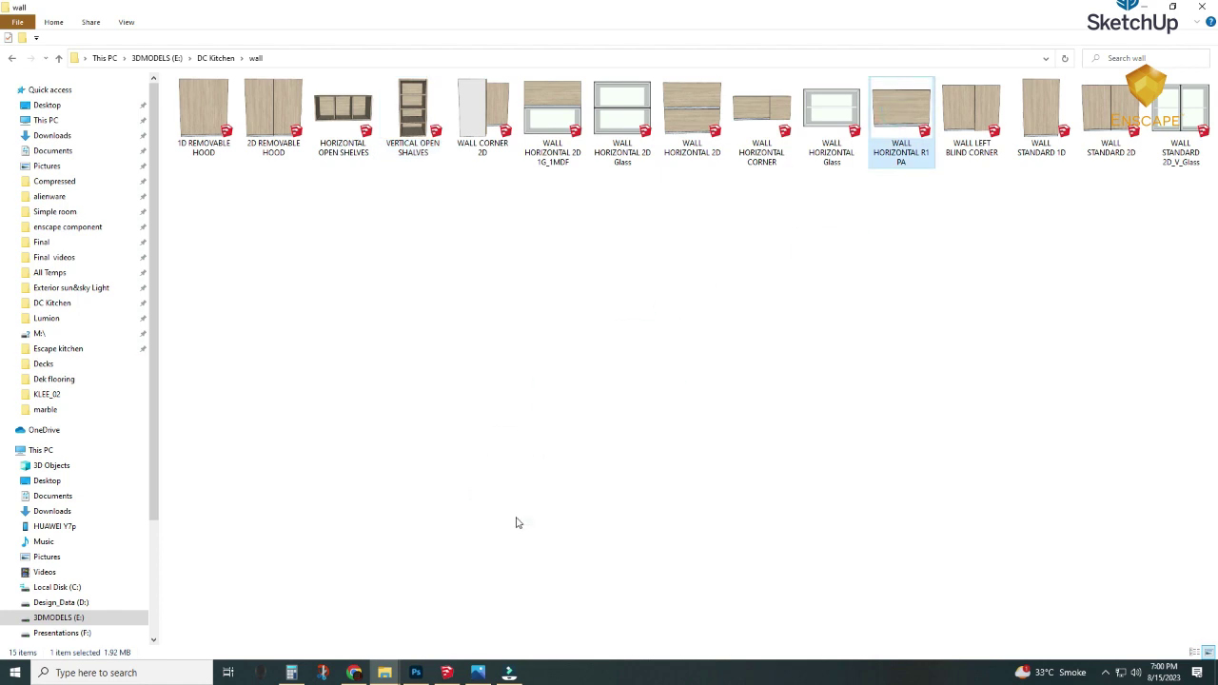
Drop the WALL HORIZONTAL R1 PA cabinet into the kitchen model
drag(899, 124, 543, 380)
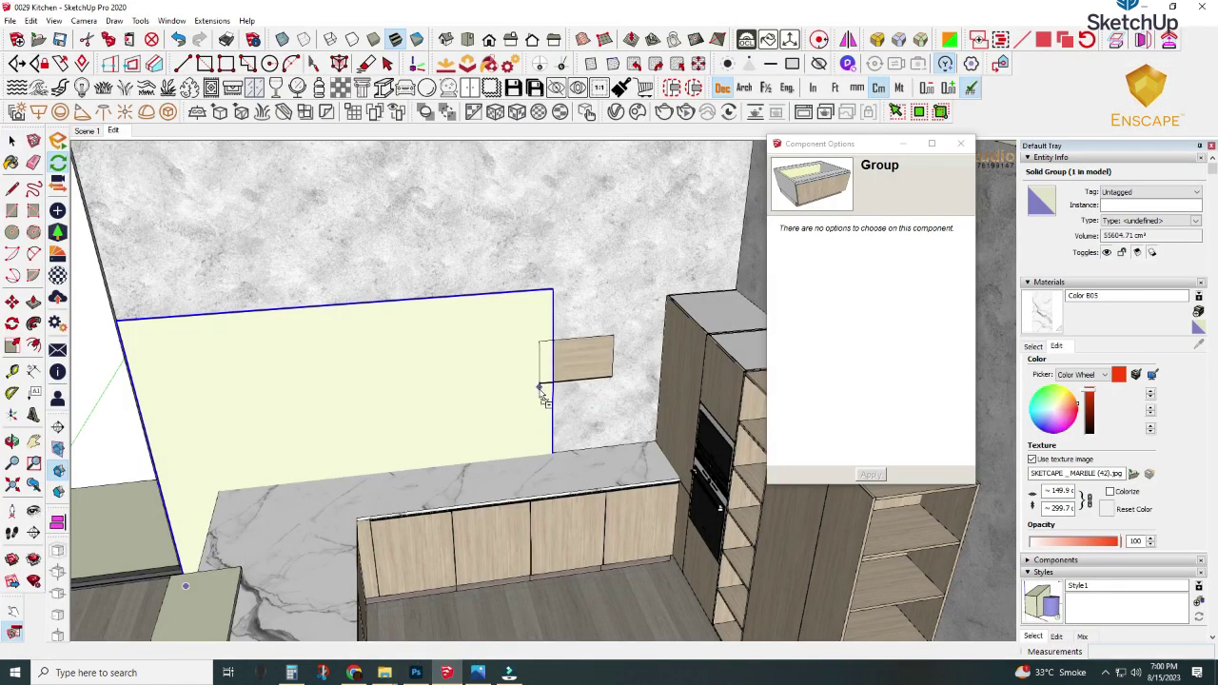
click(566, 487)
scroll(502, 361, up, 2)
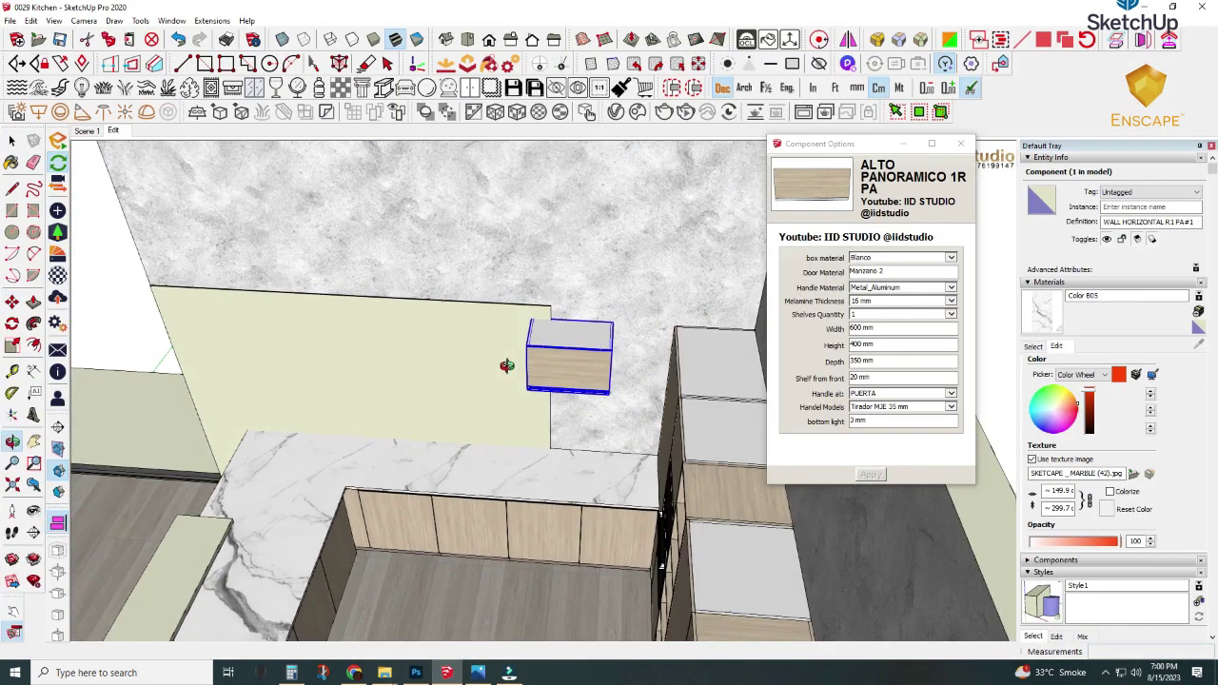
scroll(381, 357, up, 2)
scroll(260, 351, up, 2)
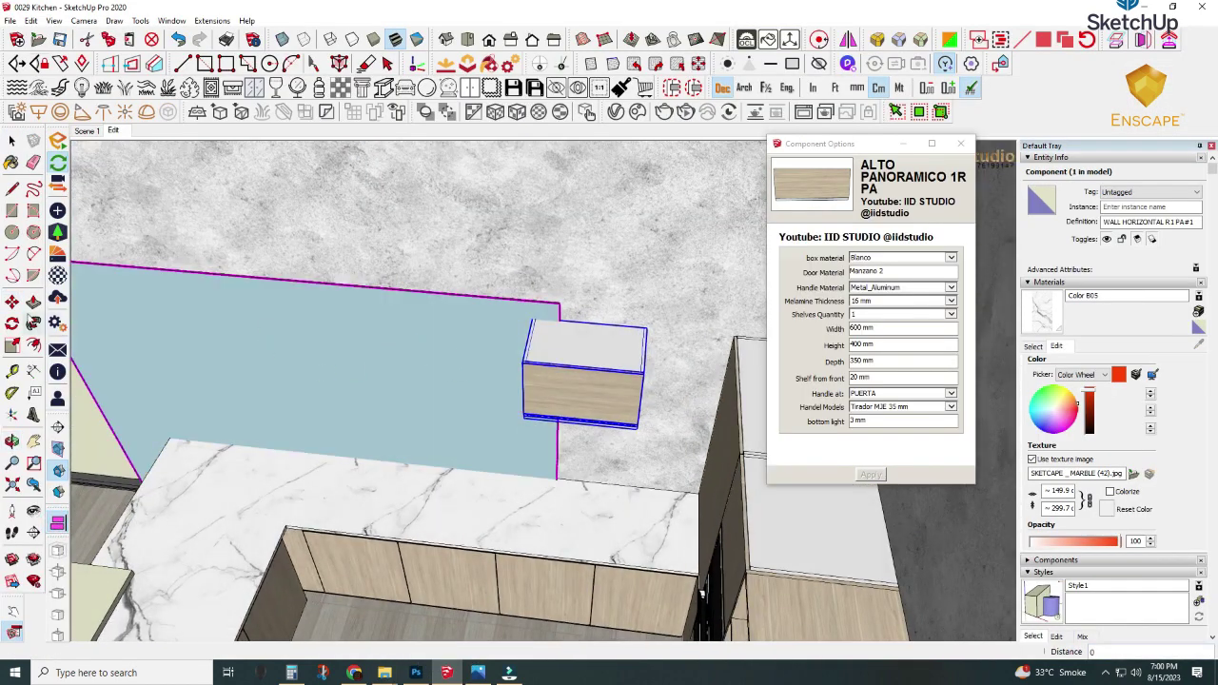
mouse_move(535, 257)
middle_down()
mouse_move(395, 391)
mouse_move(714, 272)
mouse_move(676, 394)
mouse_move(603, 390)
mouse_move(599, 347)
middle_up()
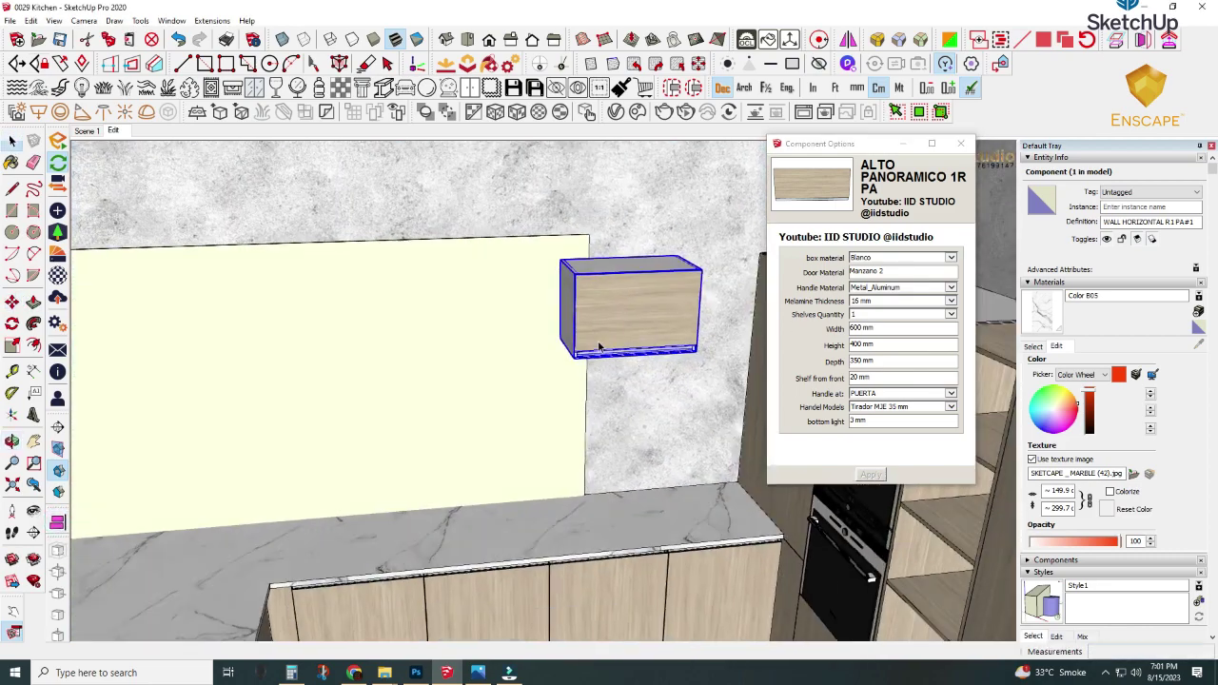
click(903, 344)
text(600)
Set the cabinet height to 600 mm and its handle model to Sin Tirador
key(Return)
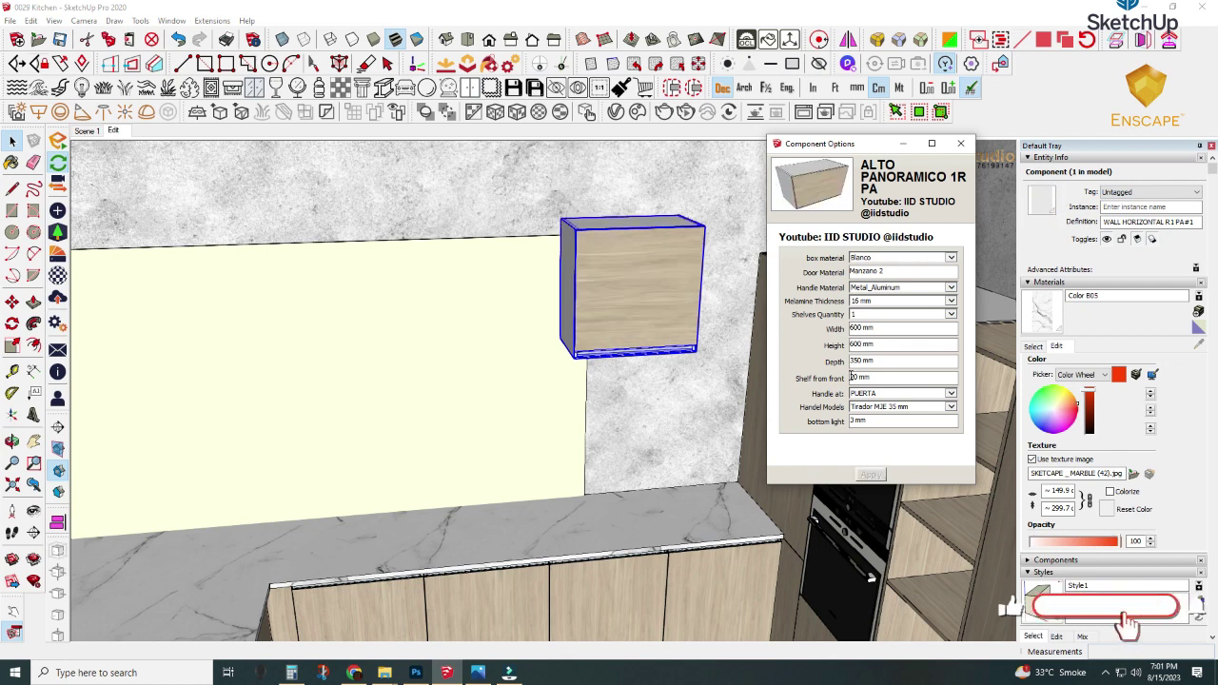
click(951, 408)
click(872, 476)
scroll(476, 381, down, 3)
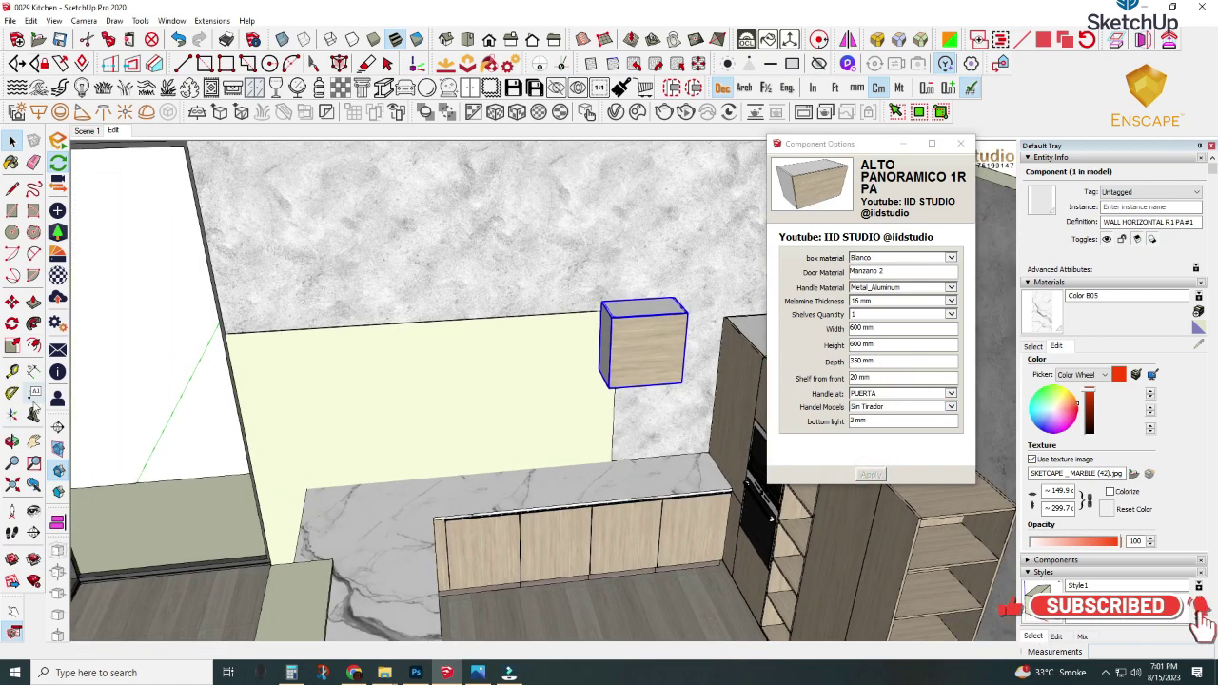
middle_drag(218, 462, 317, 456)
scroll(317, 456, up, 1)
scroll(323, 362, up, 1)
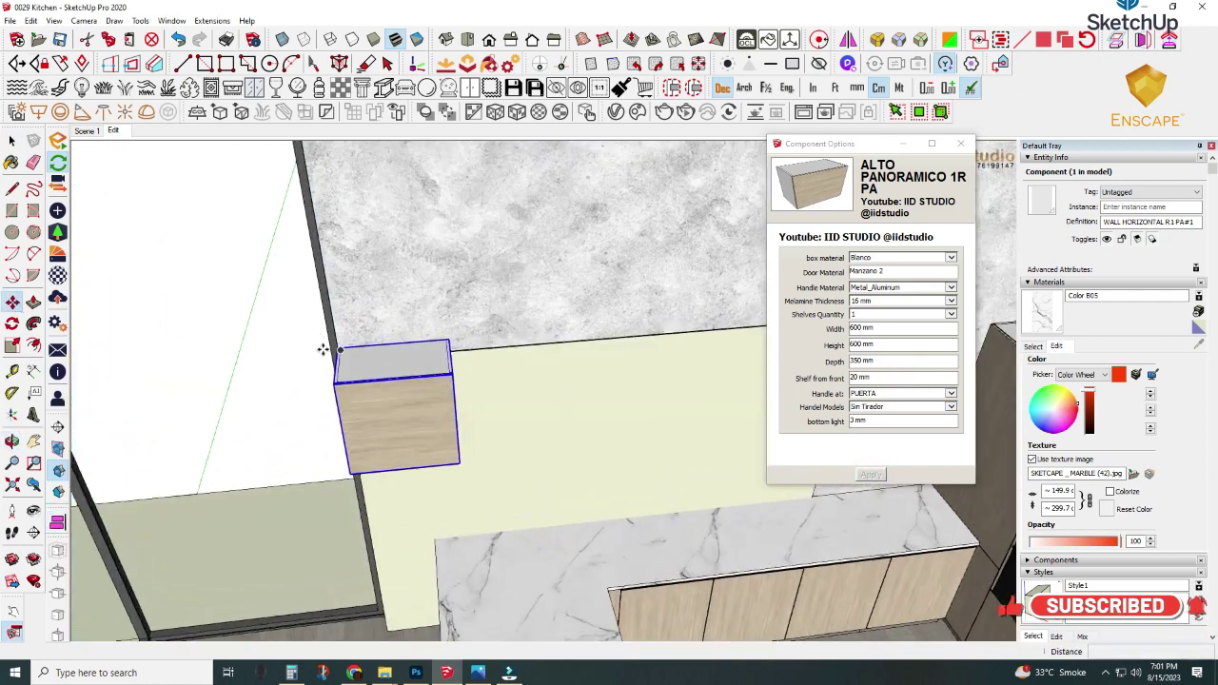
scroll(326, 349, up, 2)
scroll(307, 367, up, 1)
Set the cabinet width to 700 mm and start moving it to the wall corner
double_click(865, 327)
text(700)
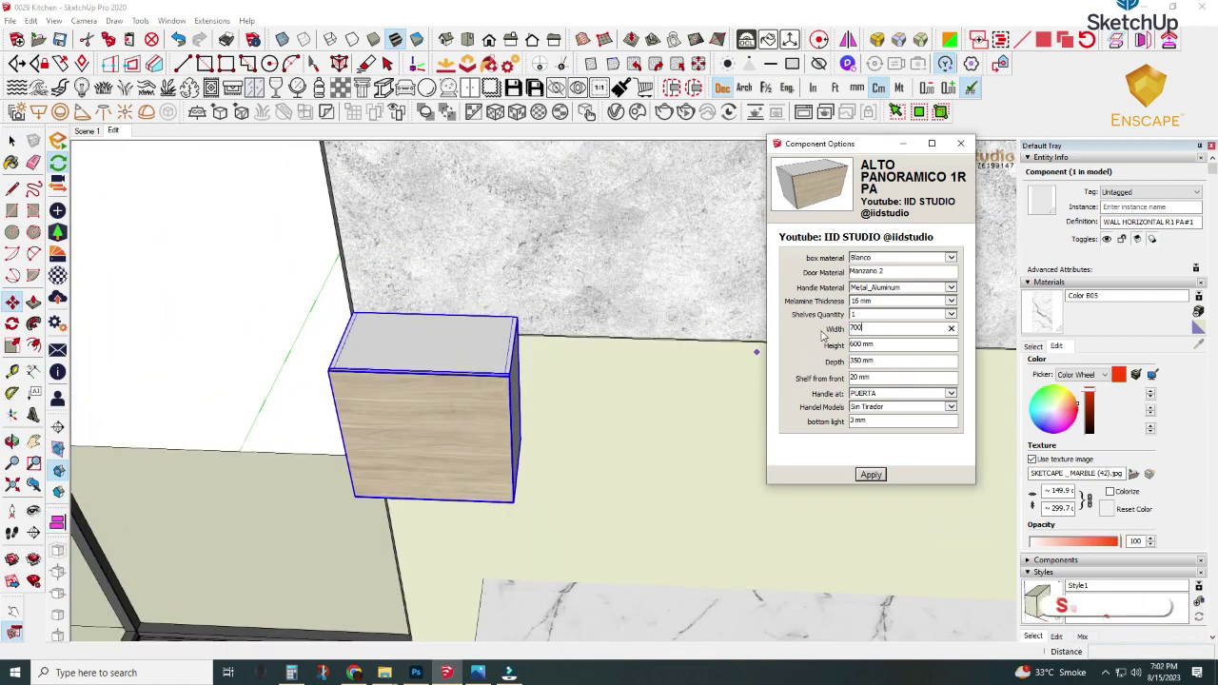
click(871, 473)
click(352, 314)
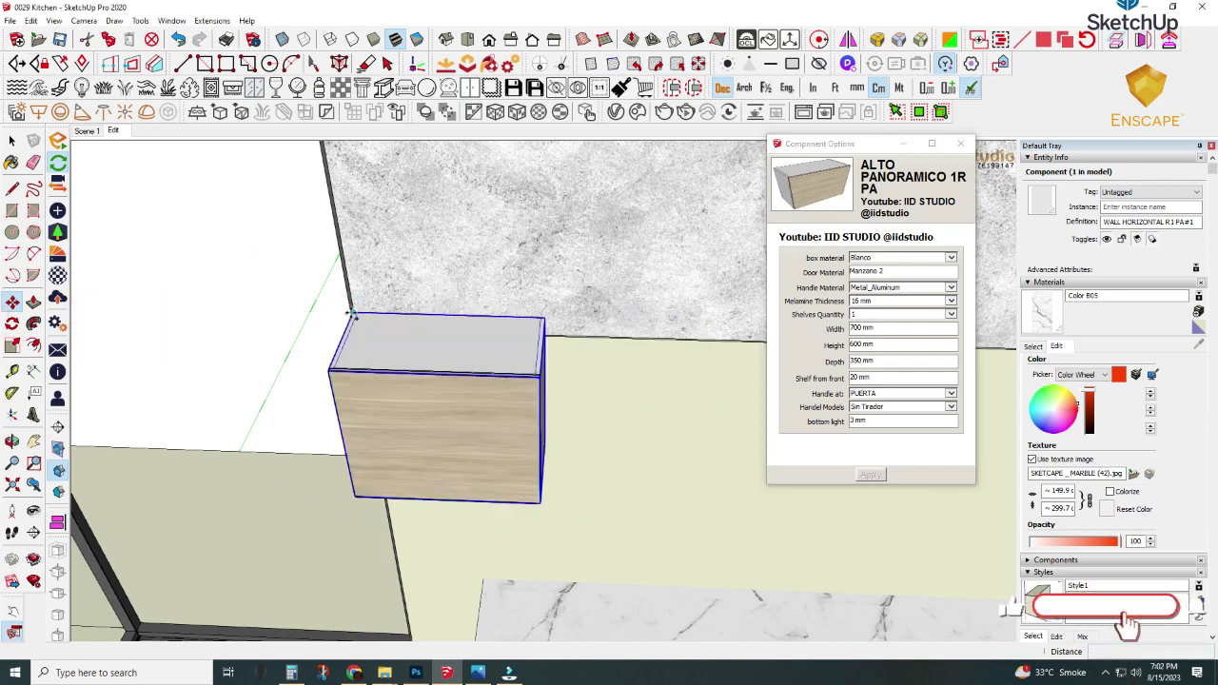
Copy the cabinet beside the original and measure the run along the wall
key(ctrl)
click(543, 316)
mouse_move(543, 316)
middle_down()
mouse_move(381, 346)
mouse_move(372, 397)
mouse_move(97, 388)
middle_up()
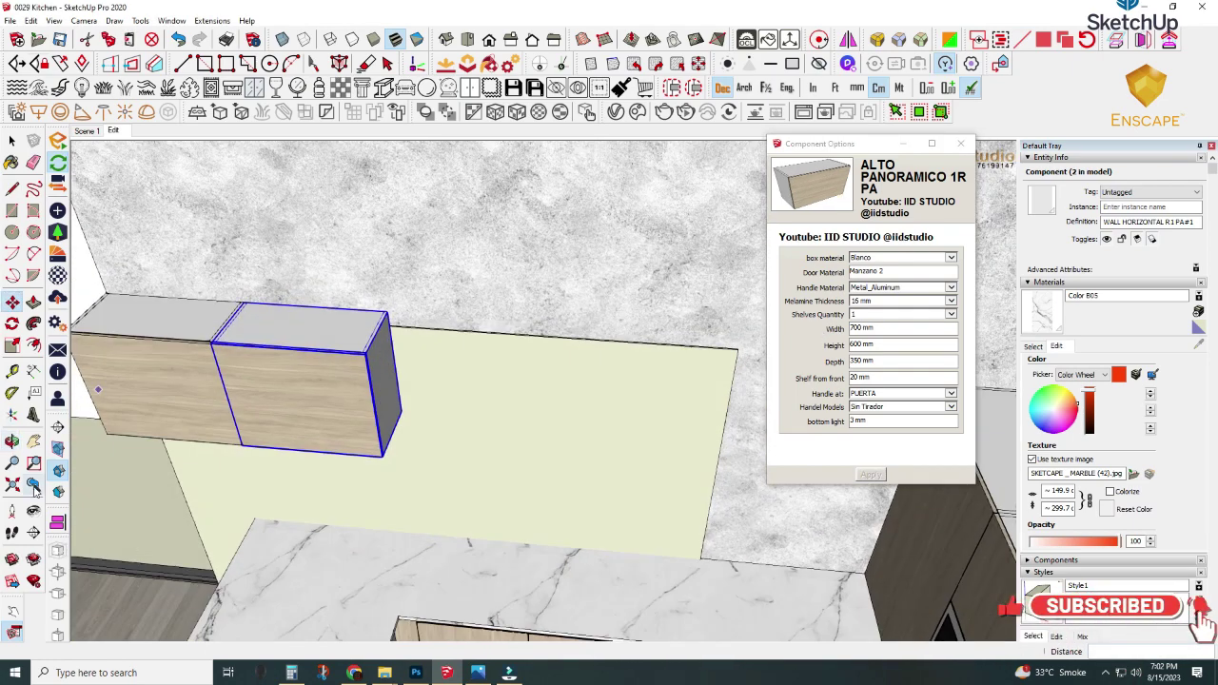
click(397, 314)
scroll(399, 316, down, 2)
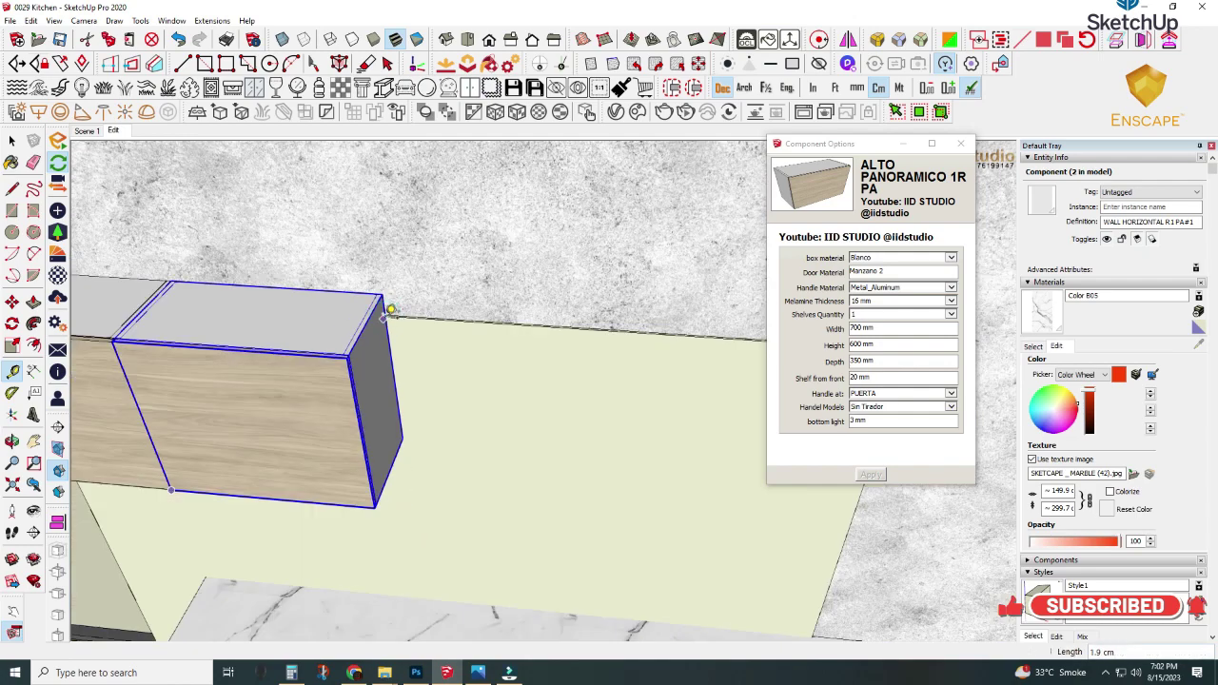
scroll(409, 318, down, 3)
key(space)
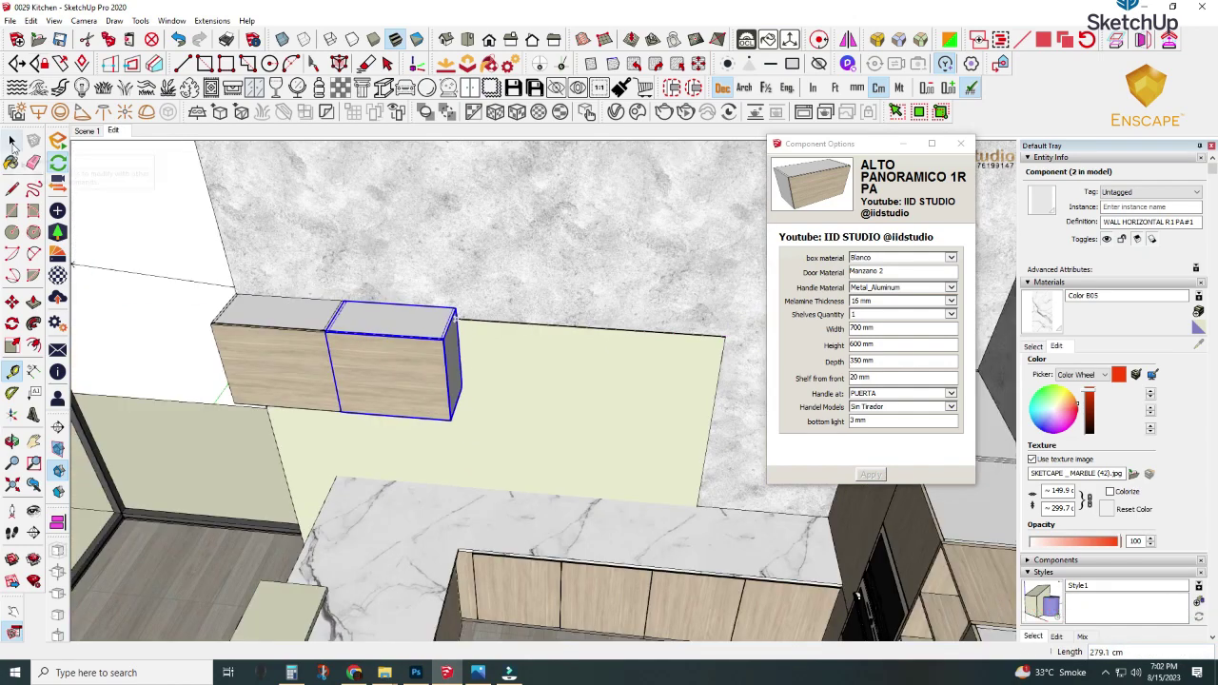
scroll(320, 296, up, 1)
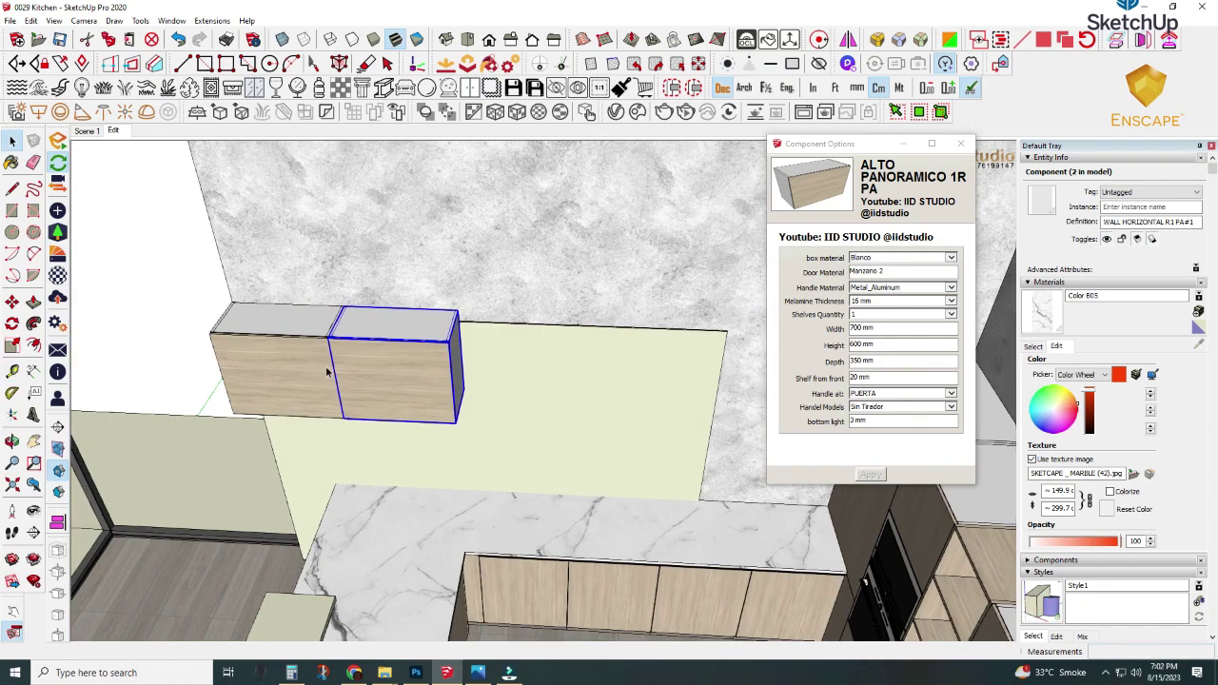
Resize the second cabinet to 600 mm wide and copy it 60 cm to the right
click(297, 377)
drag(875, 328, 826, 332)
text(600)
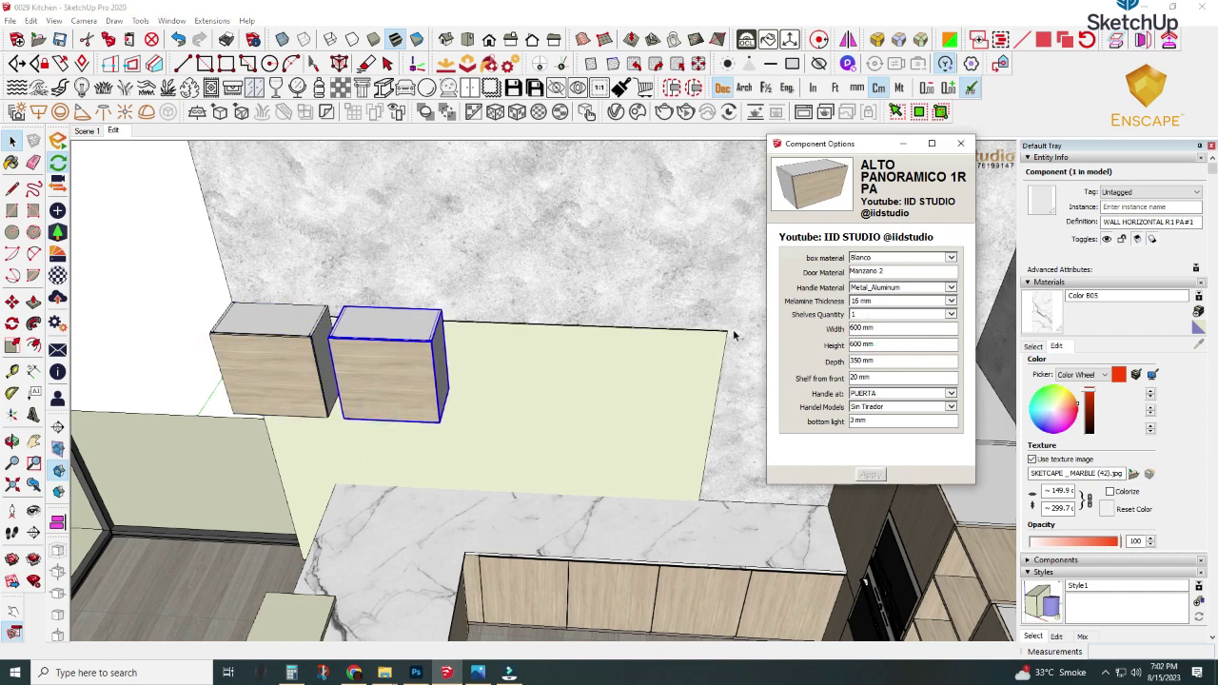
key(m)
scroll(312, 304, up, 2)
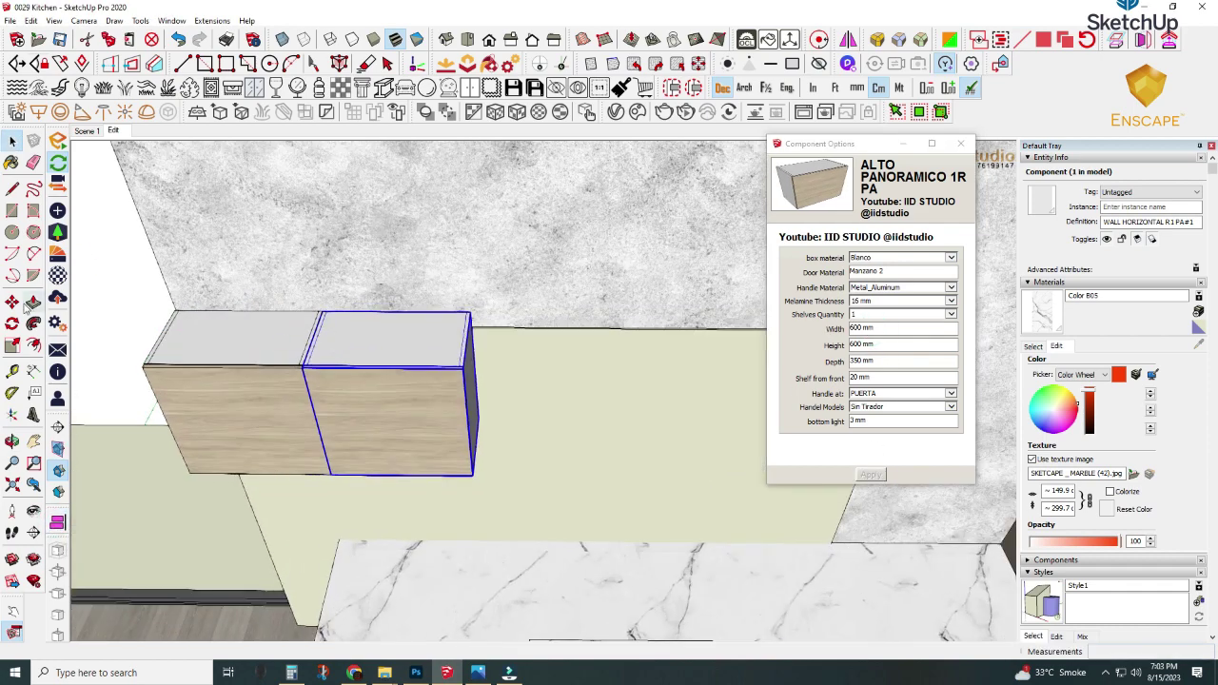
scroll(312, 305, up, 2)
ctrl+drag(312, 305, 511, 305)
Widen the new copy to 900 mm and move it into line with the others
drag(880, 327, 817, 332)
text(9)
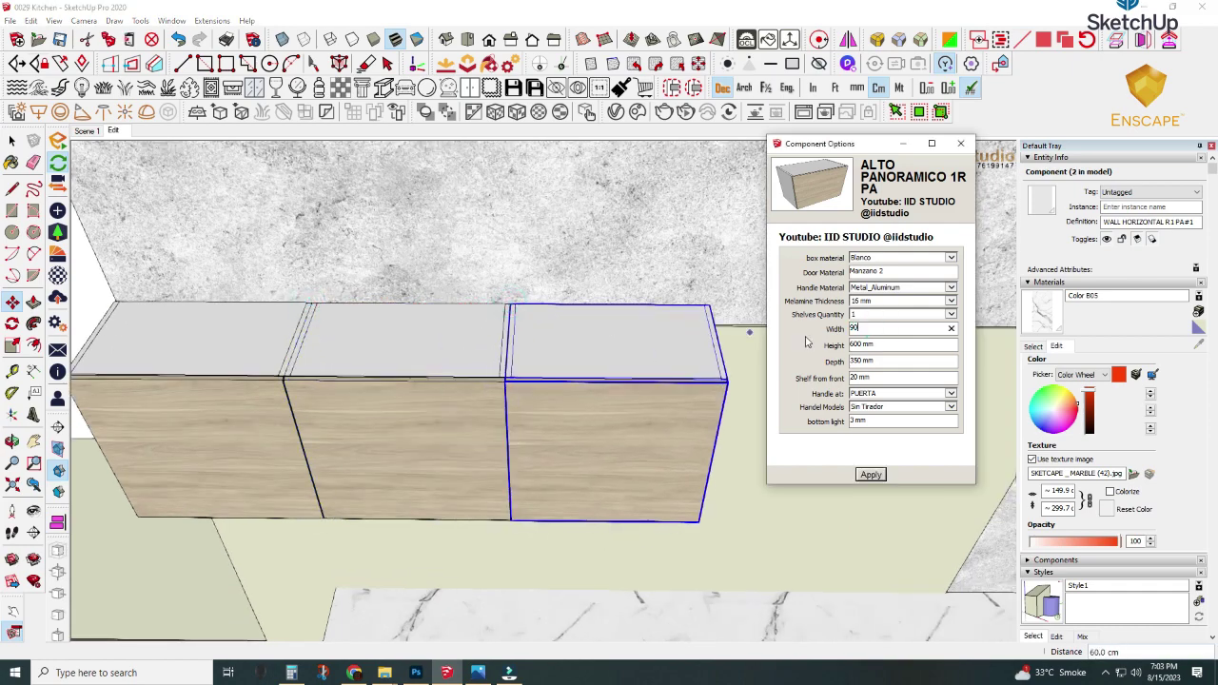
text(0)
key(Return)
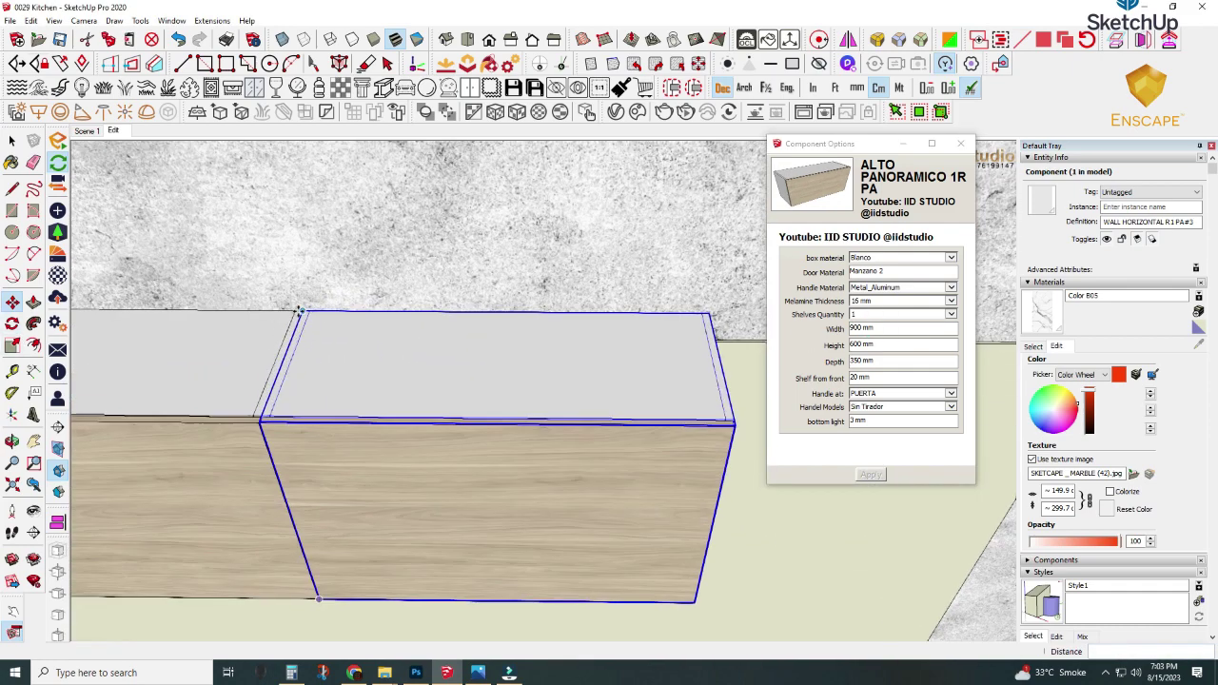
click(335, 312)
click(642, 317)
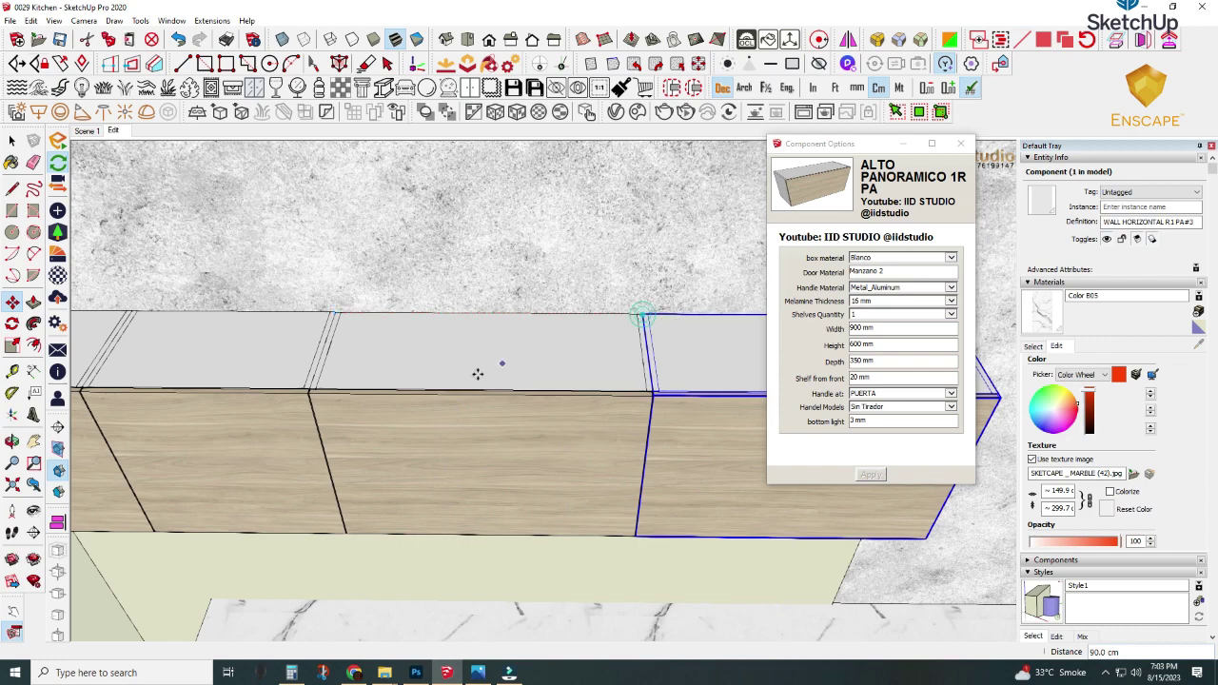
scroll(443, 362, down, 5)
key(space)
click(601, 492)
Scale the wall panel to a new width and paint it with marble
scroll(635, 502, up, 3)
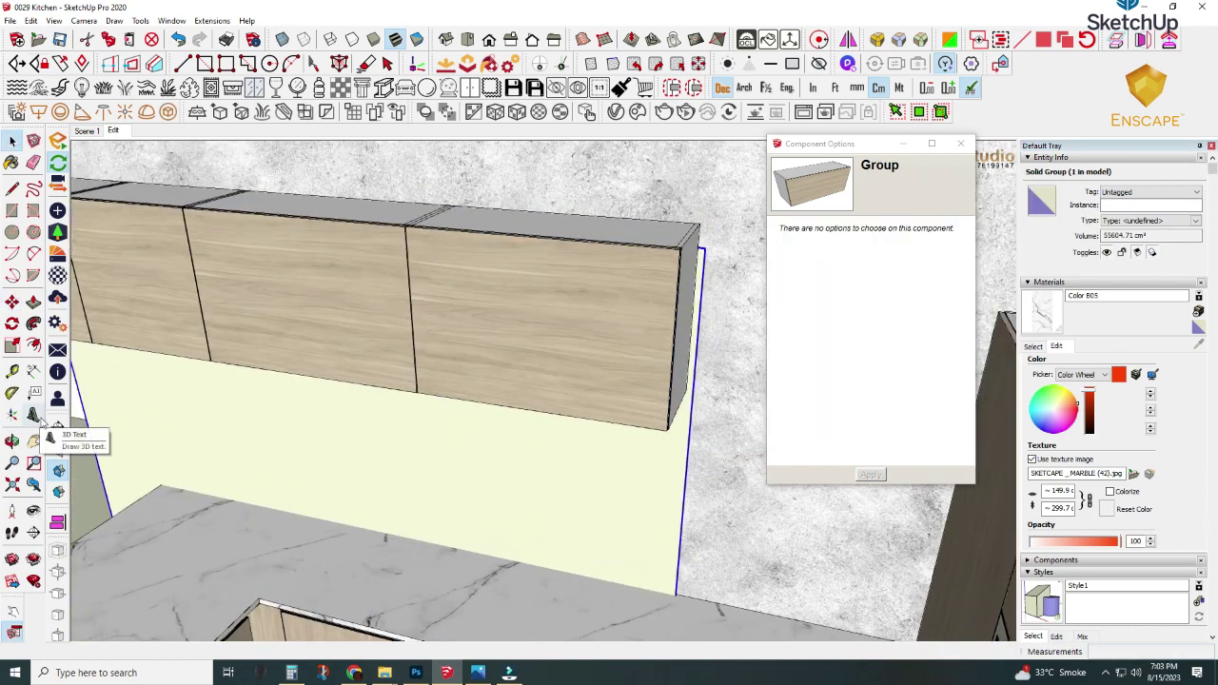
click(12, 345)
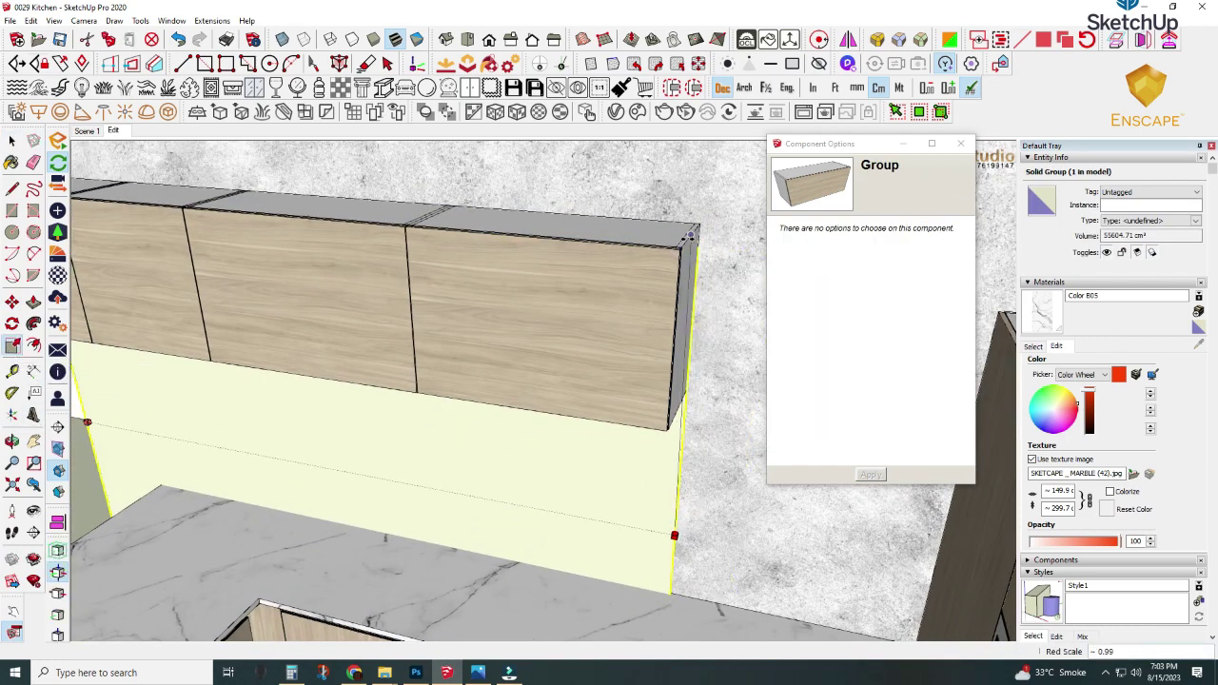
click(676, 532)
key(space)
middle_drag(430, 398, 384, 546)
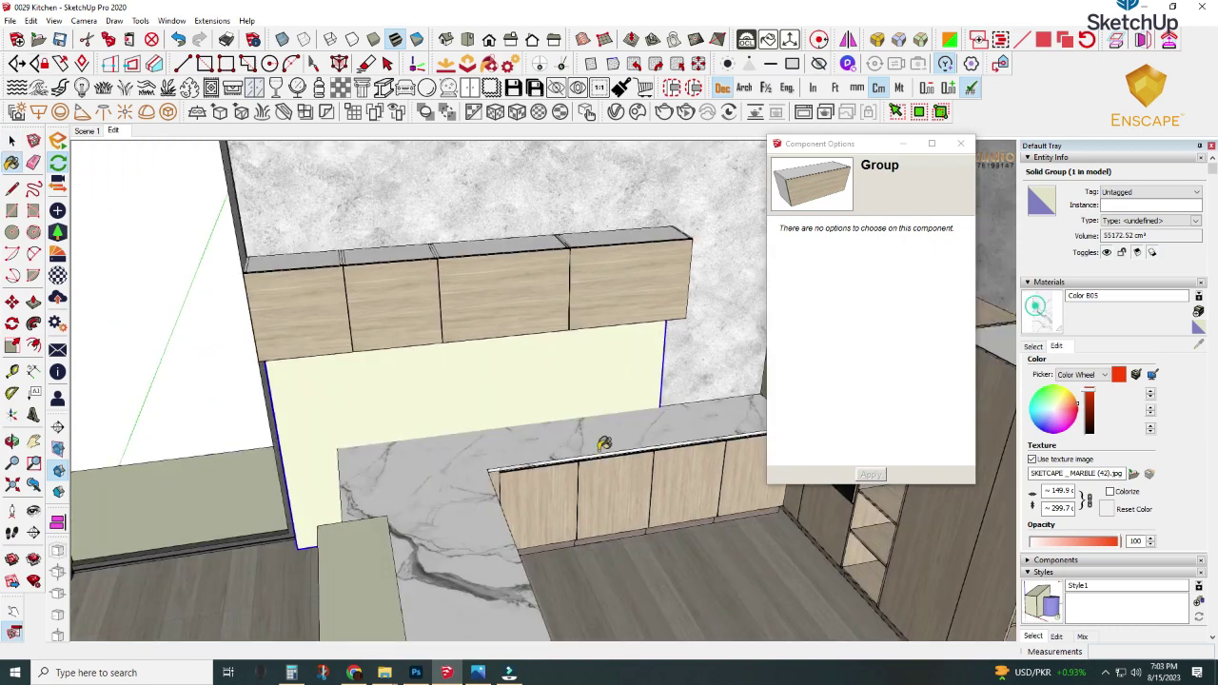
click(533, 400)
scroll(158, 332, up, 2)
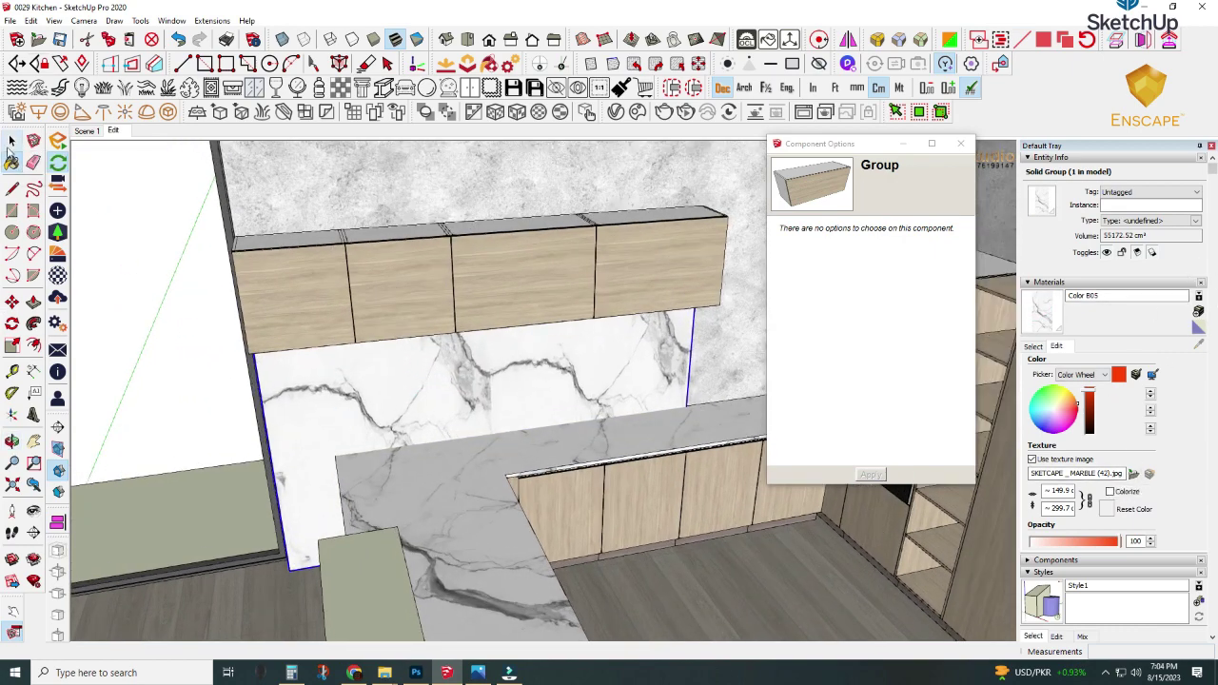
Rotate the marble panel 90 degrees using the Move tool grip
click(11, 301)
click(313, 409)
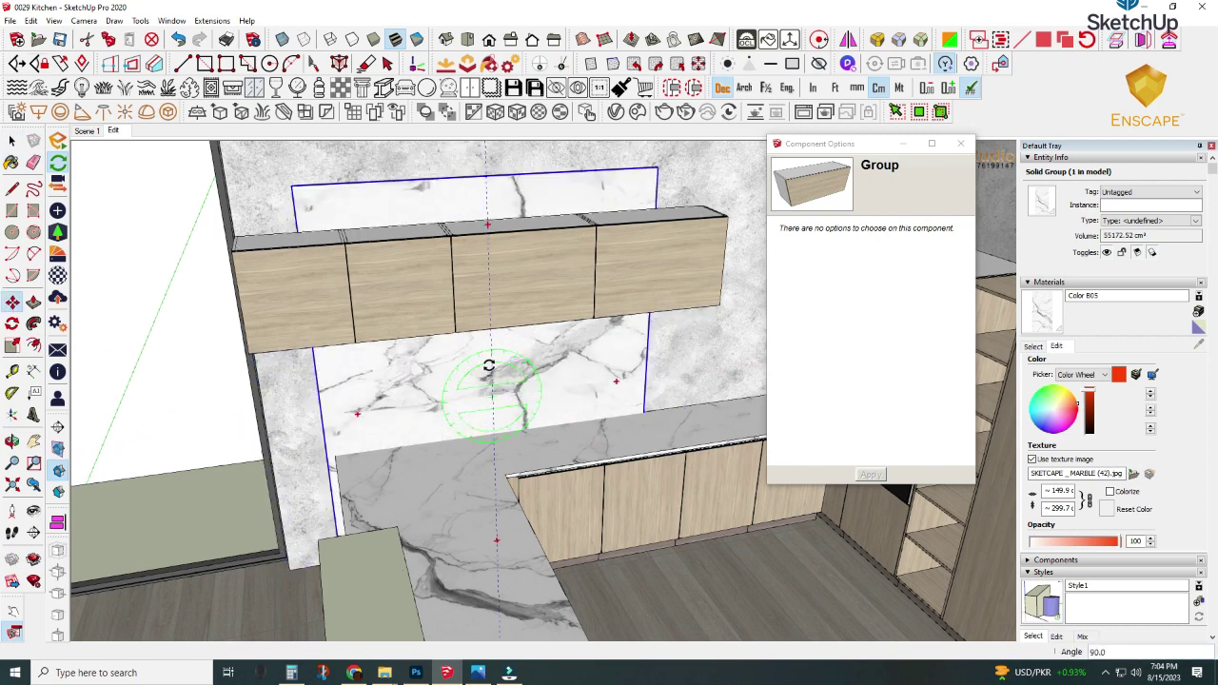
click(488, 365)
mouse_move(457, 413)
middle_down()
mouse_move(153, 480)
mouse_move(335, 340)
middle_up()
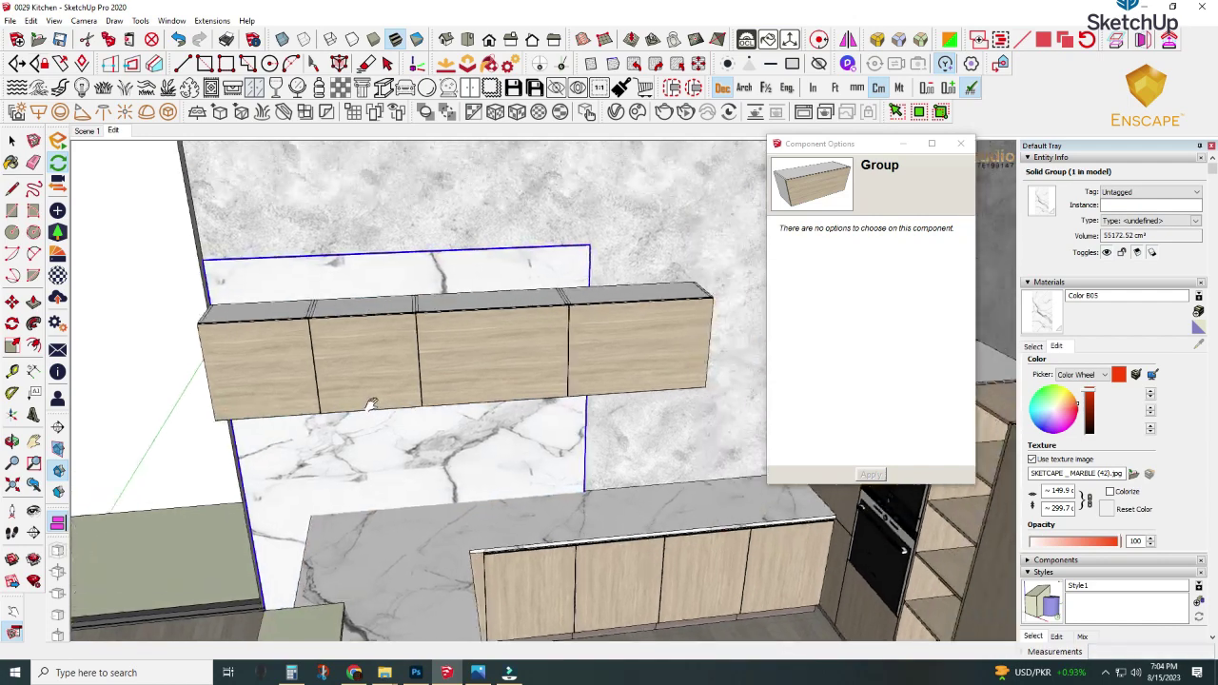
key(space)
Scale the marble panel down to sit just below the wall cabinets
middle_drag(143, 475, 381, 362)
key(s)
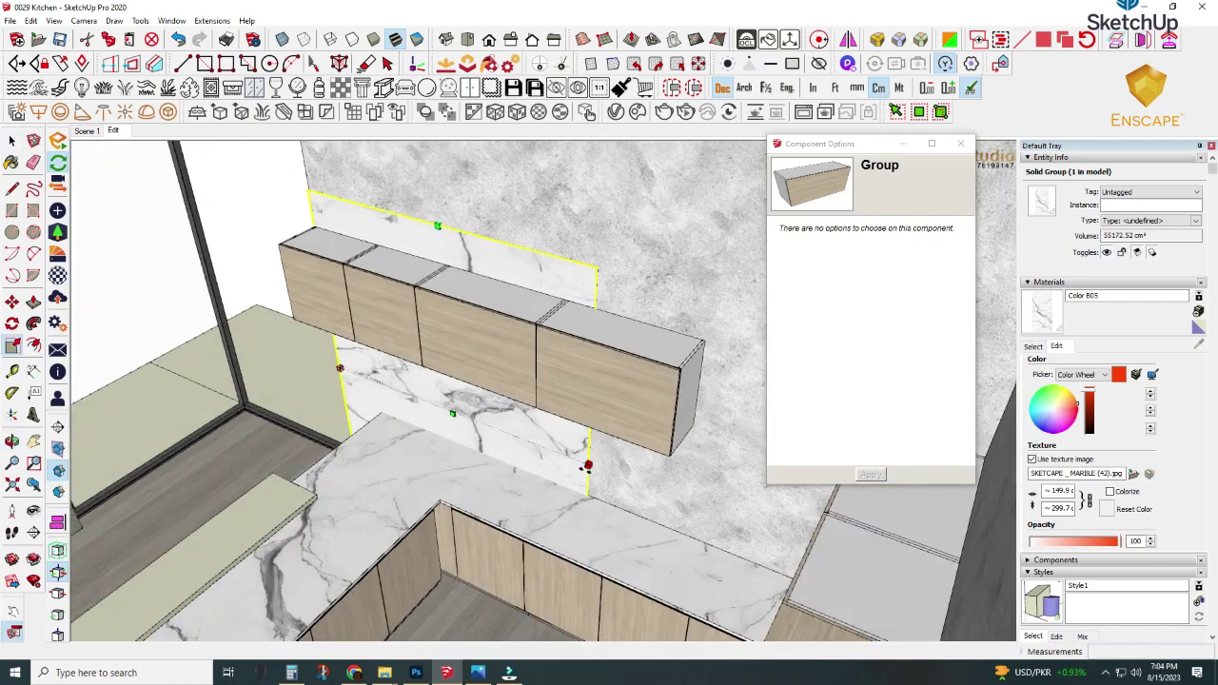
drag(484, 238, 484, 345)
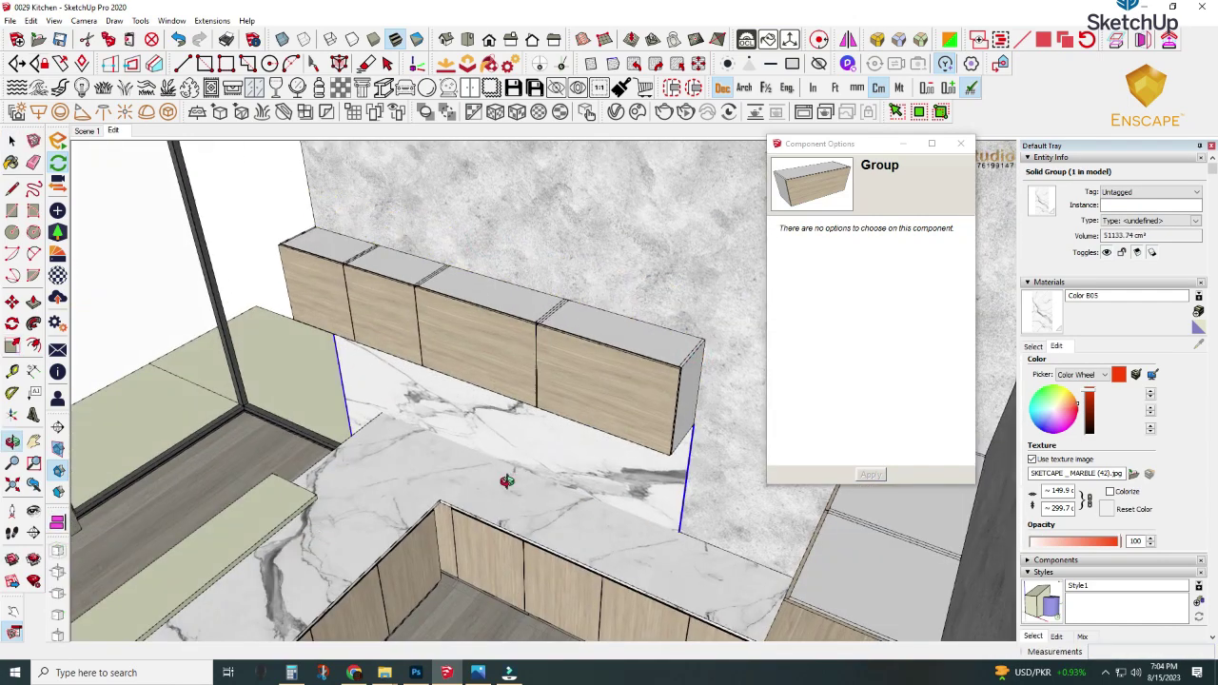
middle_drag(502, 479, 498, 411)
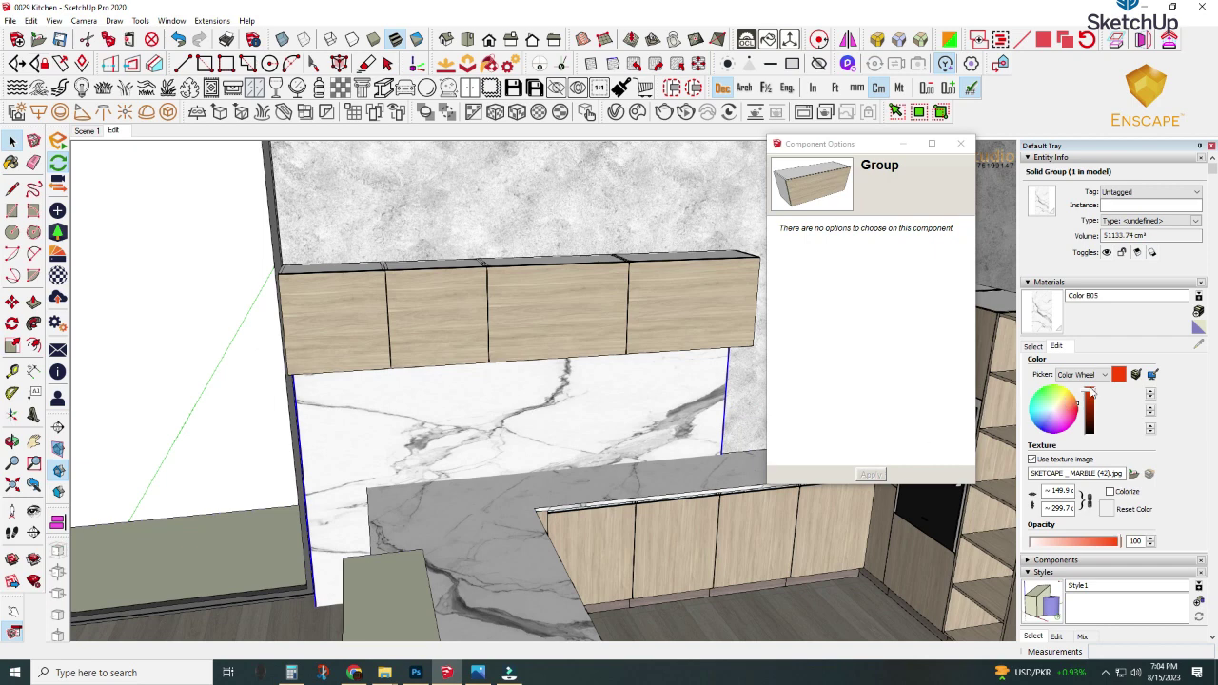
Create Material55 from the marble and set its texture to 200 × 150 cm
click(1197, 326)
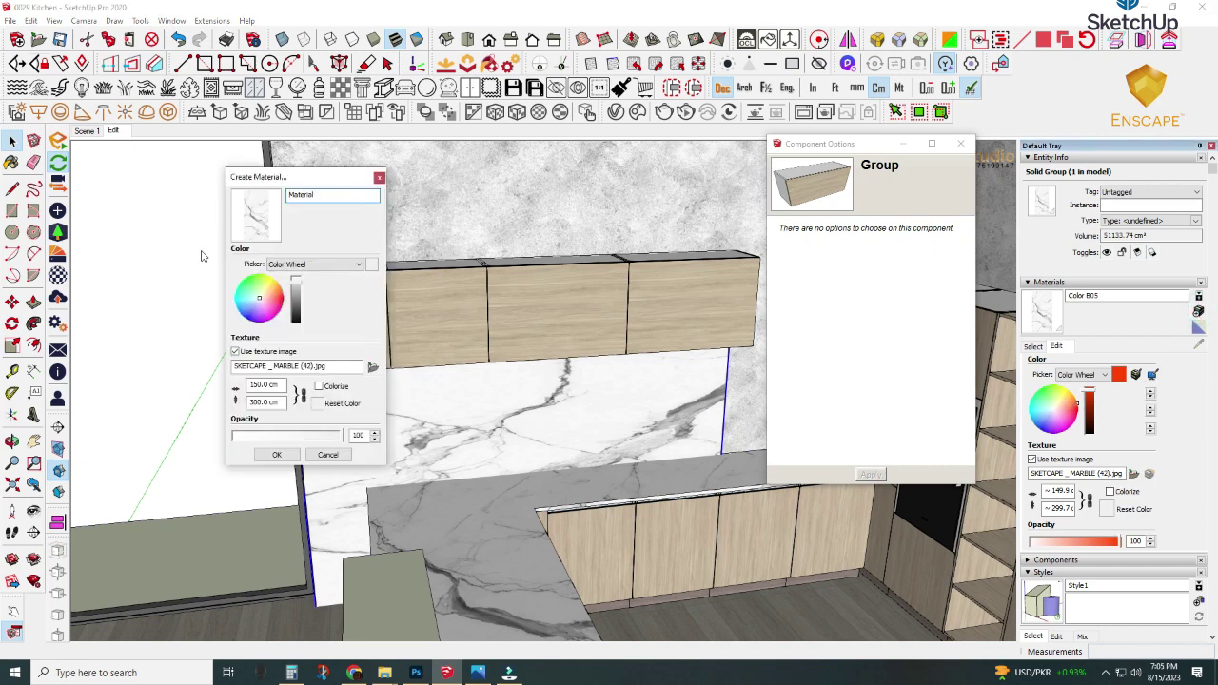
click(274, 455)
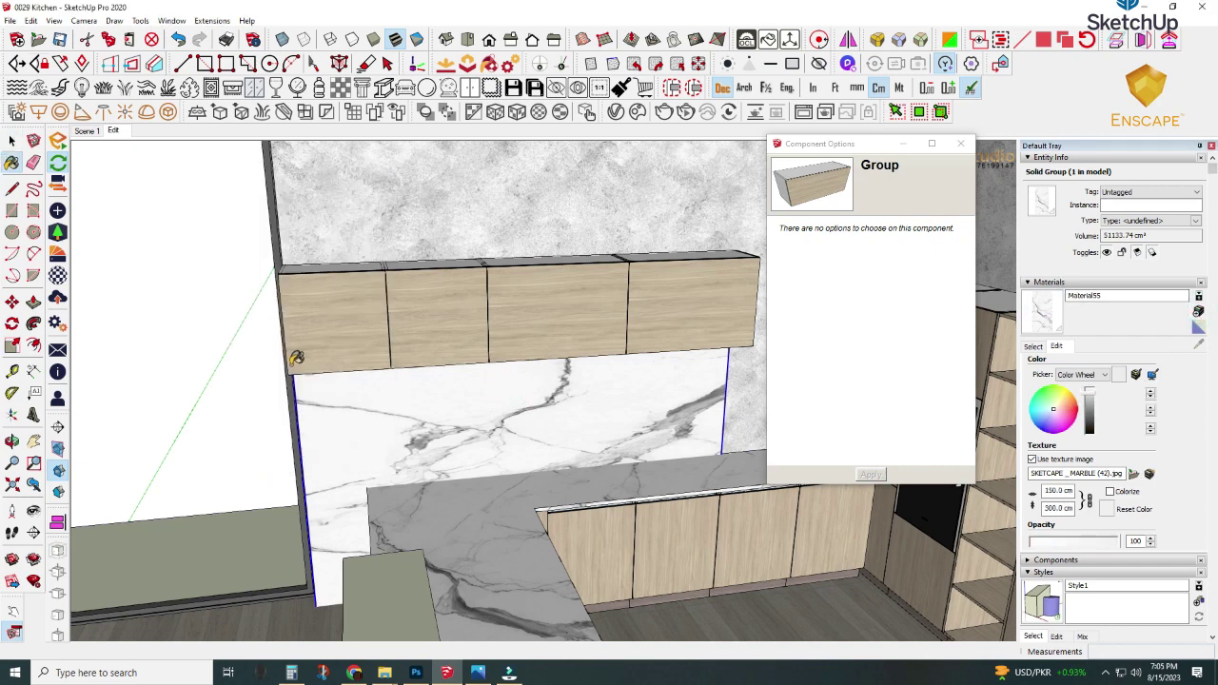
triple_click(384, 391)
key(b)
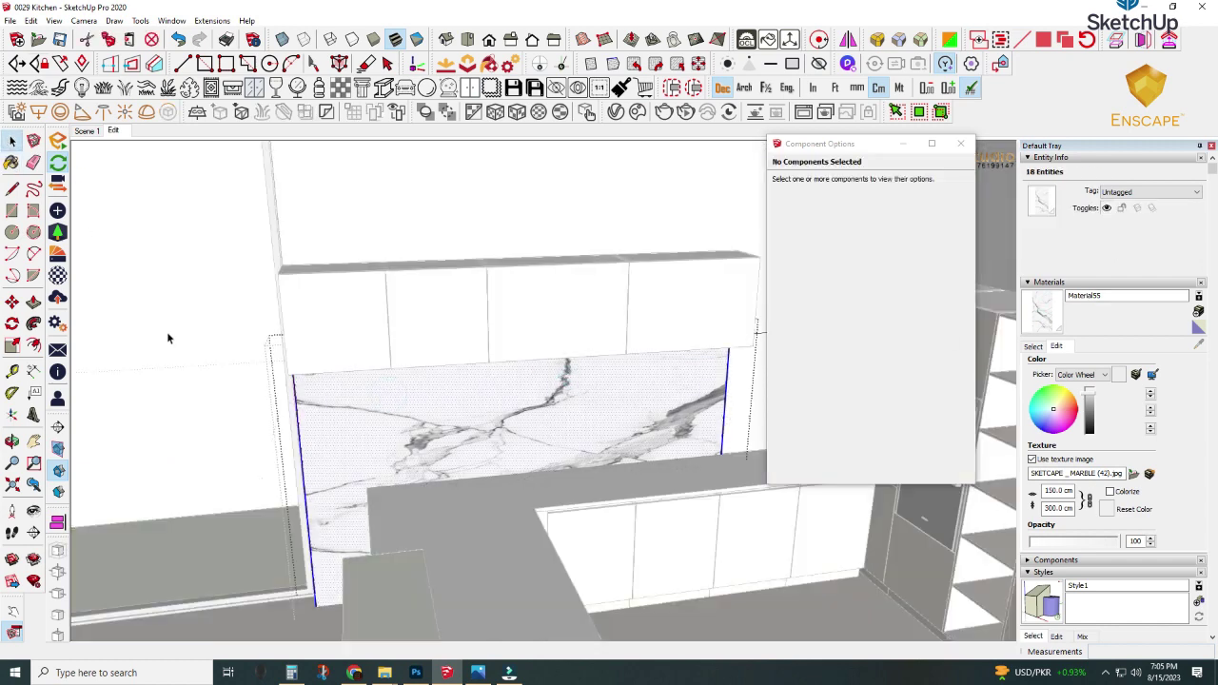
double_click(1058, 508)
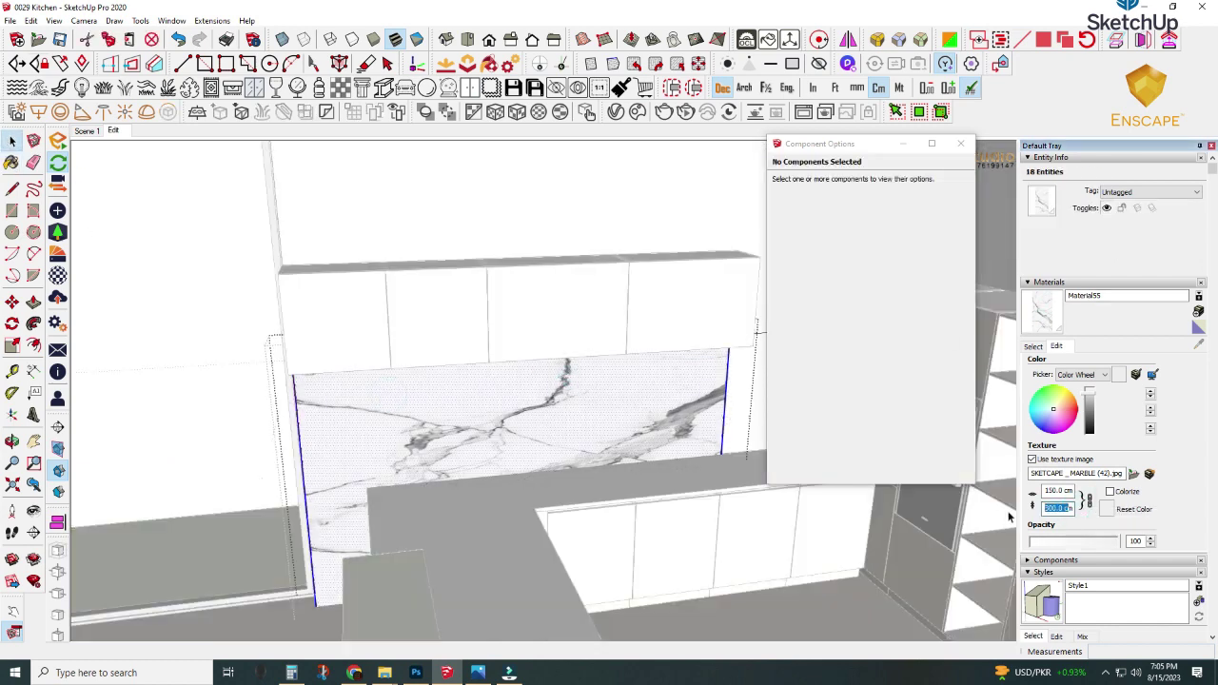
text(150)
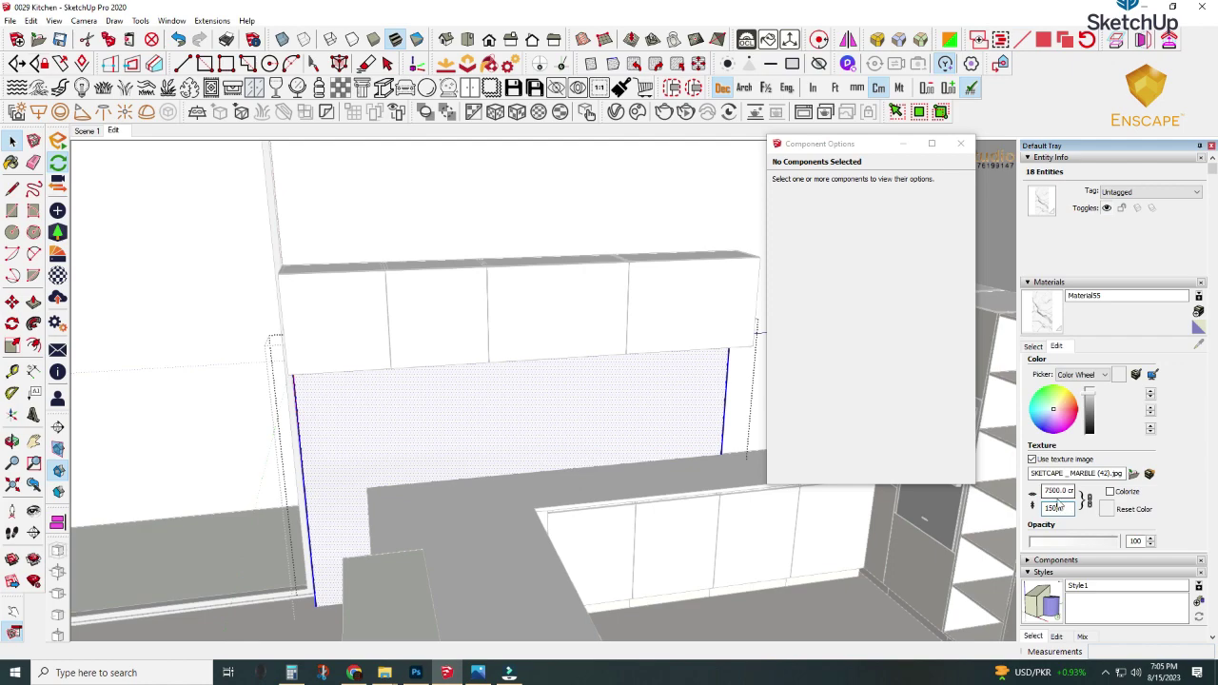
double_click(1056, 490)
text(200)
key(Return)
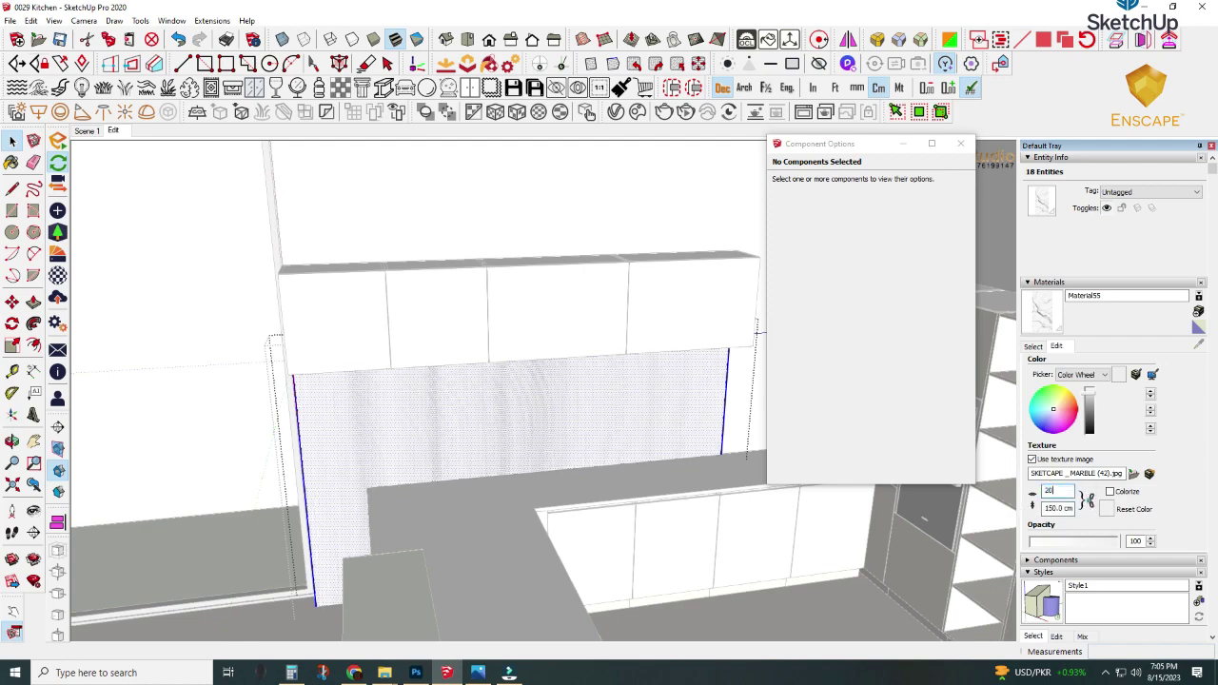
Select the whole kitchen group and open it for editing
middle_drag(96, 185, 435, 380)
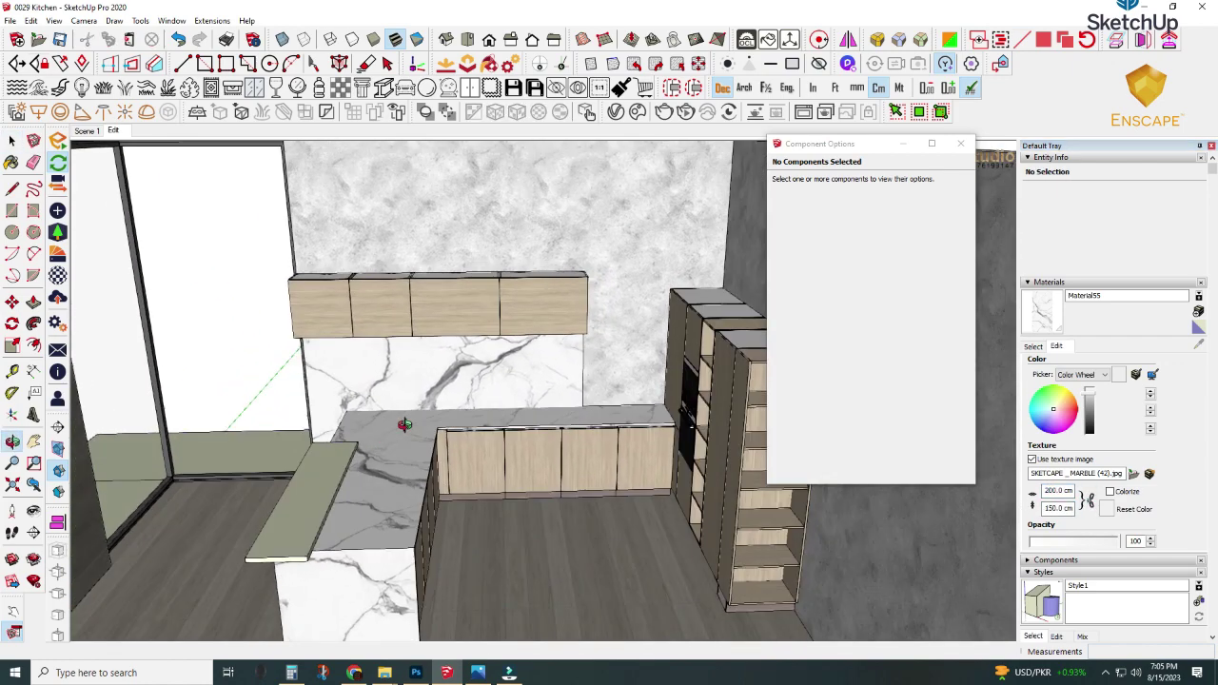
scroll(434, 380, up, 3)
click(435, 379)
middle_drag(435, 380, 384, 501)
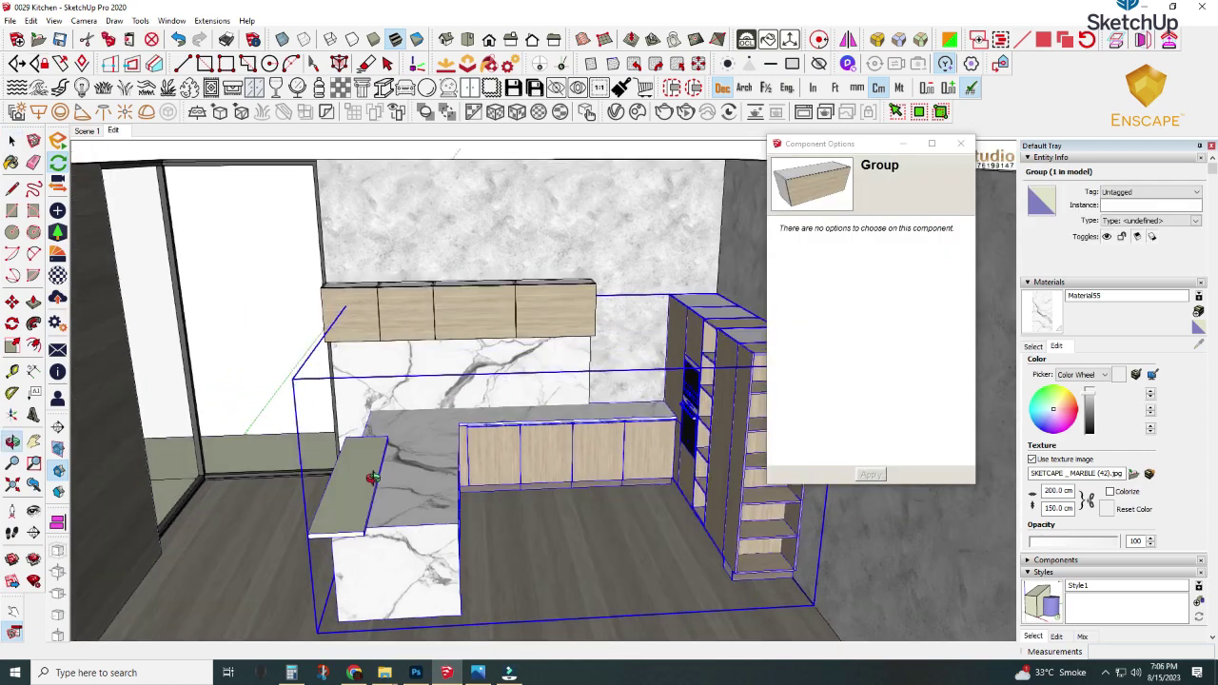
right_click(384, 501)
click(425, 242)
scroll(577, 551, up, 2)
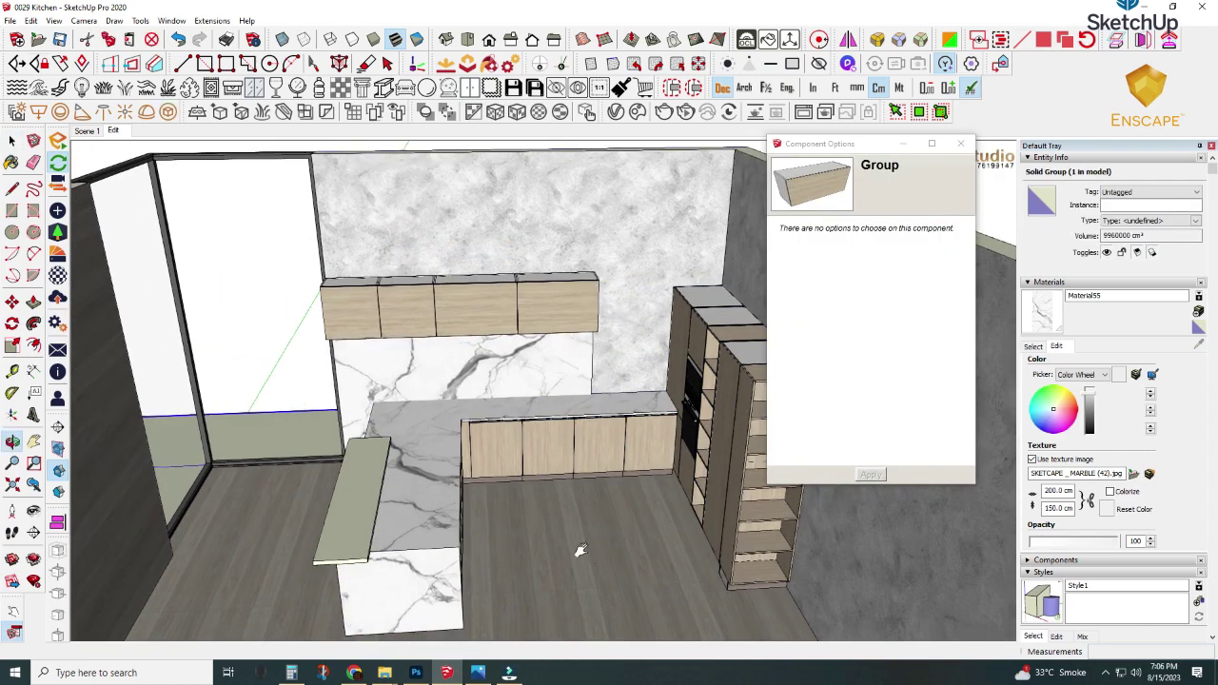
scroll(576, 551, up, 3)
Paint the bench top with Color D06 from the colour library
click(1033, 345)
click(1132, 364)
click(1094, 440)
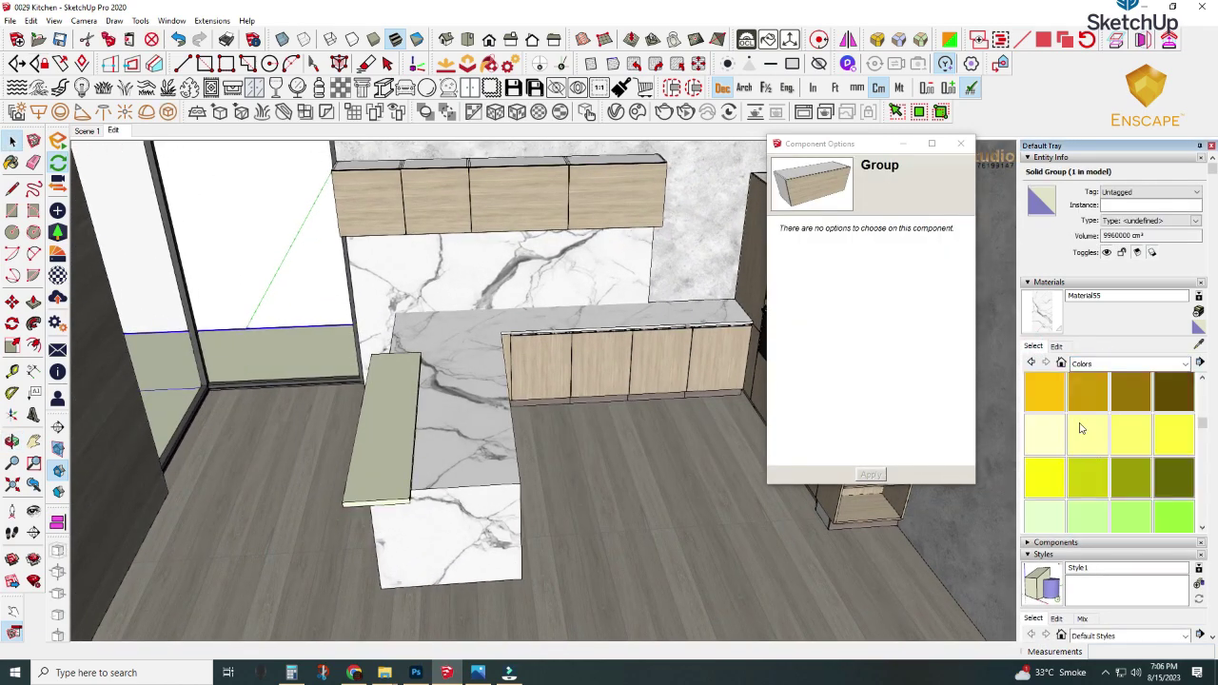
click(1087, 392)
click(373, 454)
Load a wood image from Wood Textures into Color D06, sized 100 × 150 cm
click(1056, 346)
click(1133, 473)
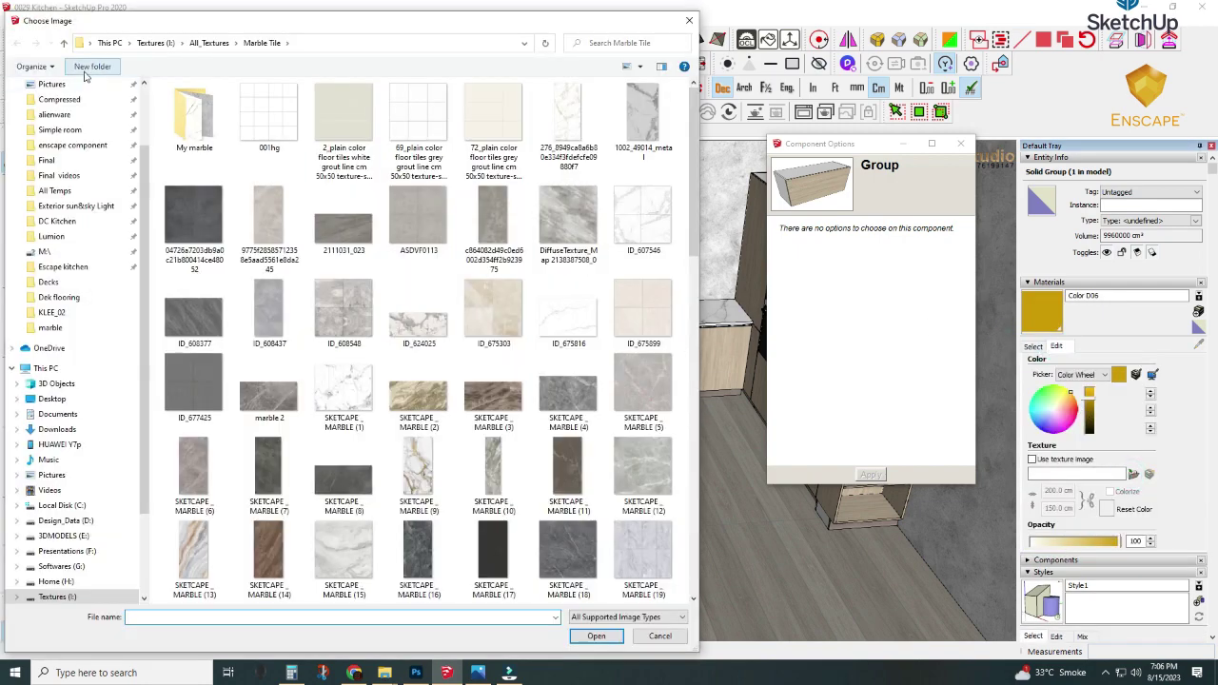
double_click(530, 200)
double_click(421, 375)
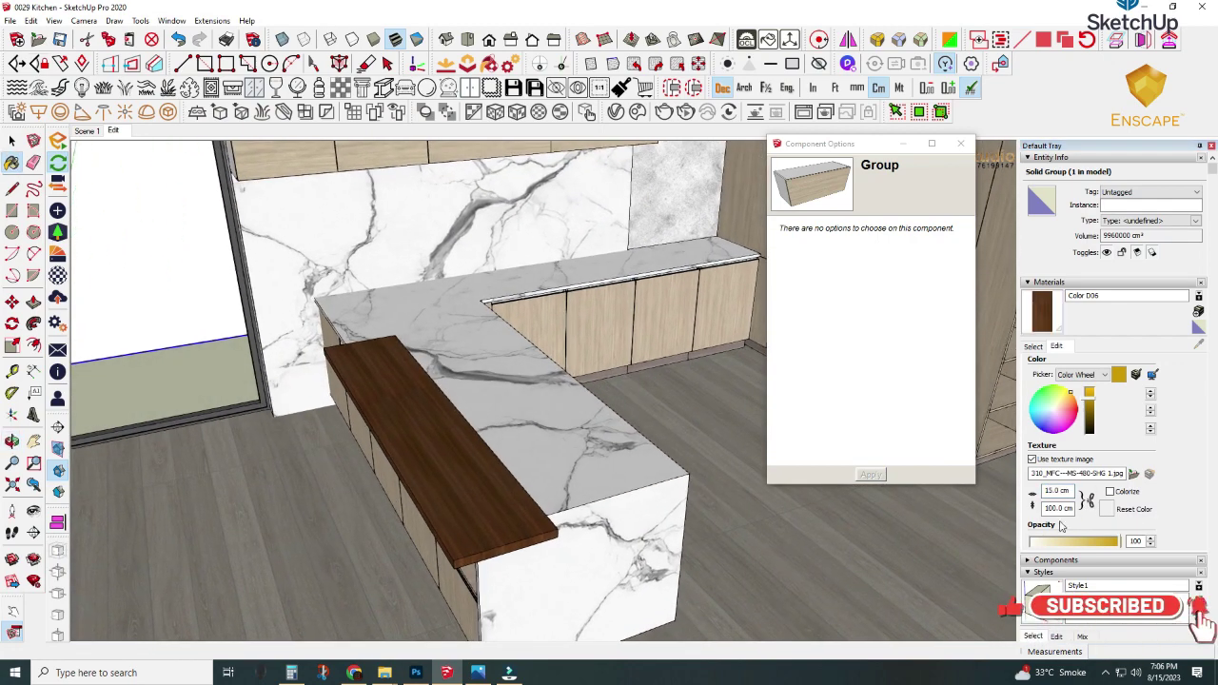
key(Return)
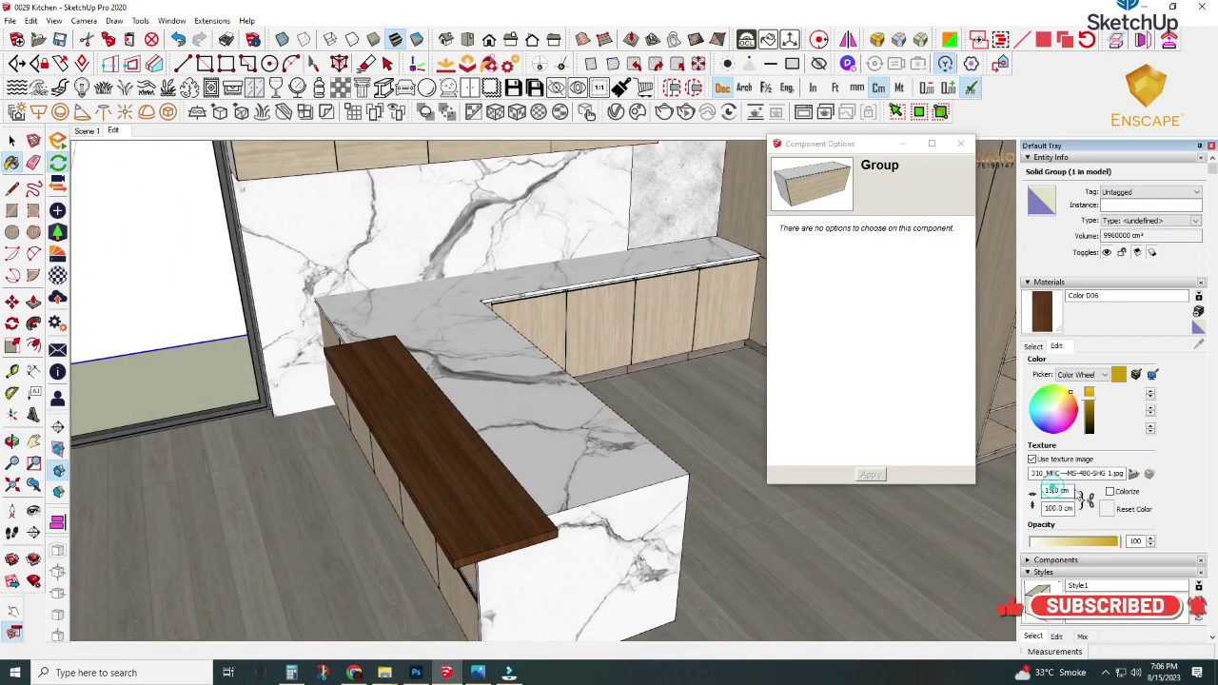
text(150)
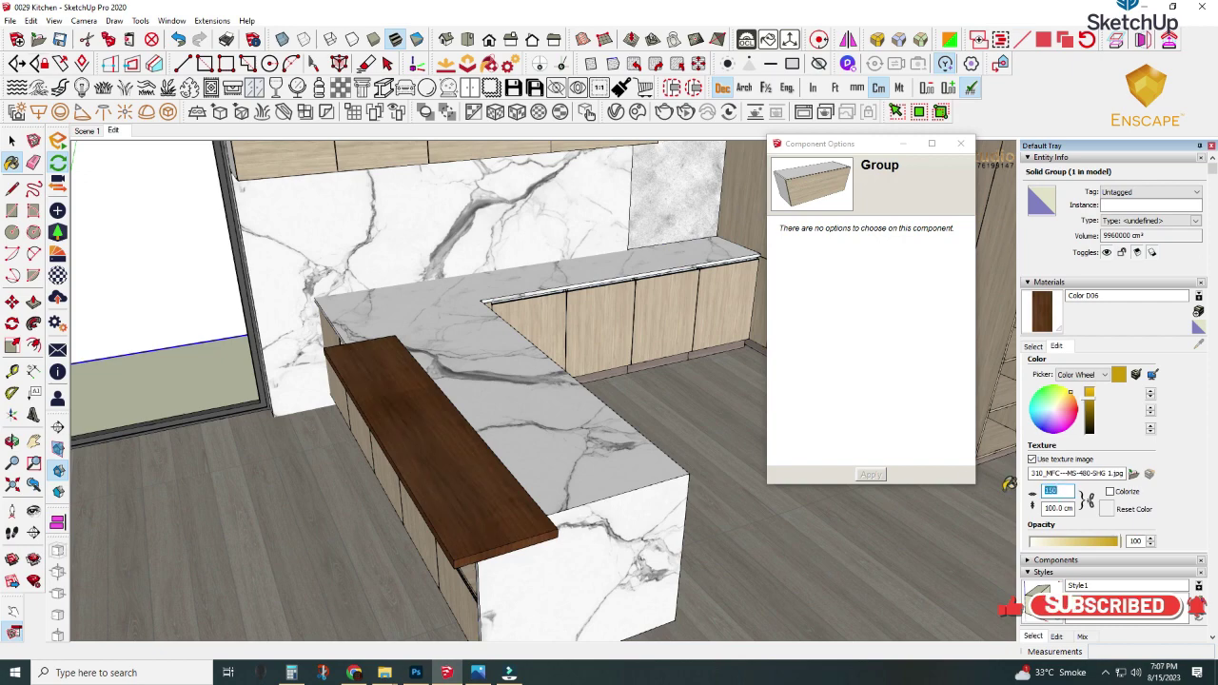
key(Tab)
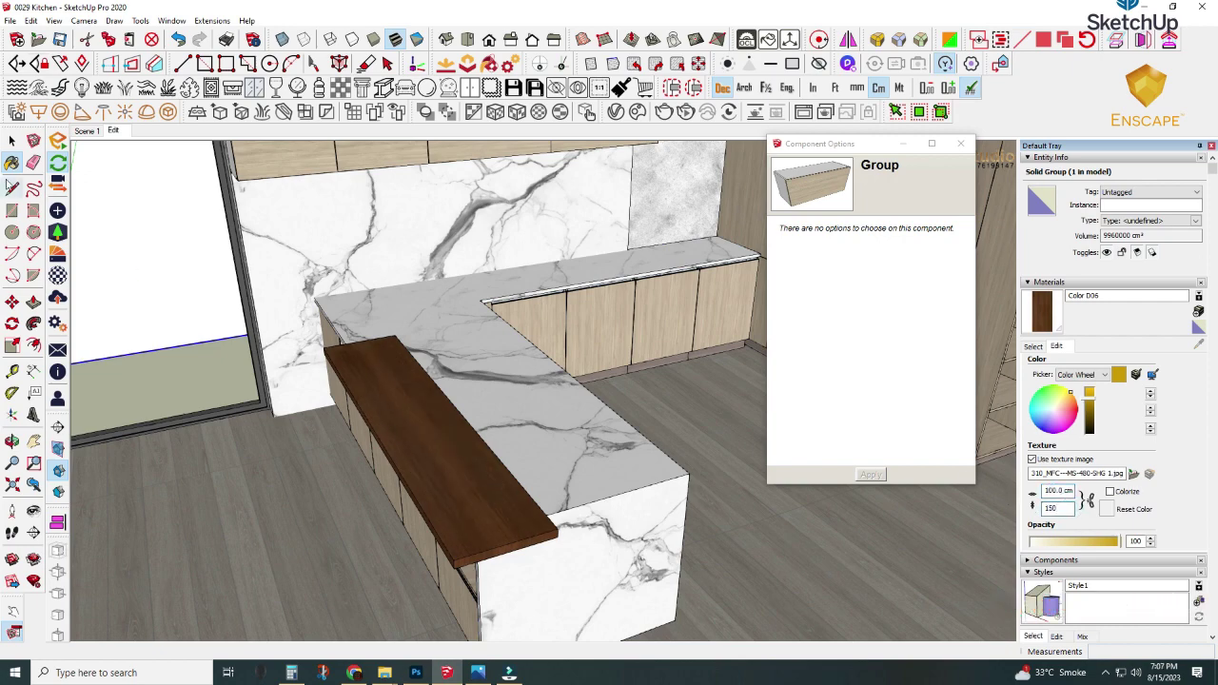
middle_drag(155, 444, 521, 488)
Paint the bench edges, trying Colors E01 and E03 before settling on the sampled wood
scroll(522, 488, up, 3)
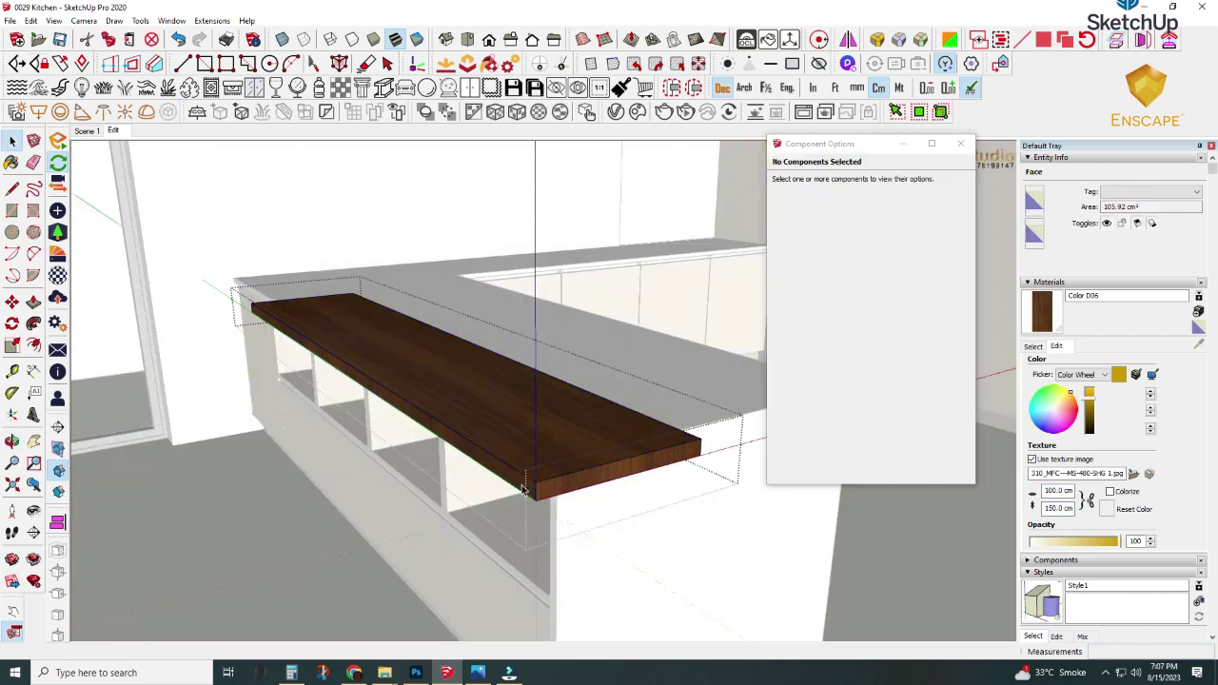
click(1034, 233)
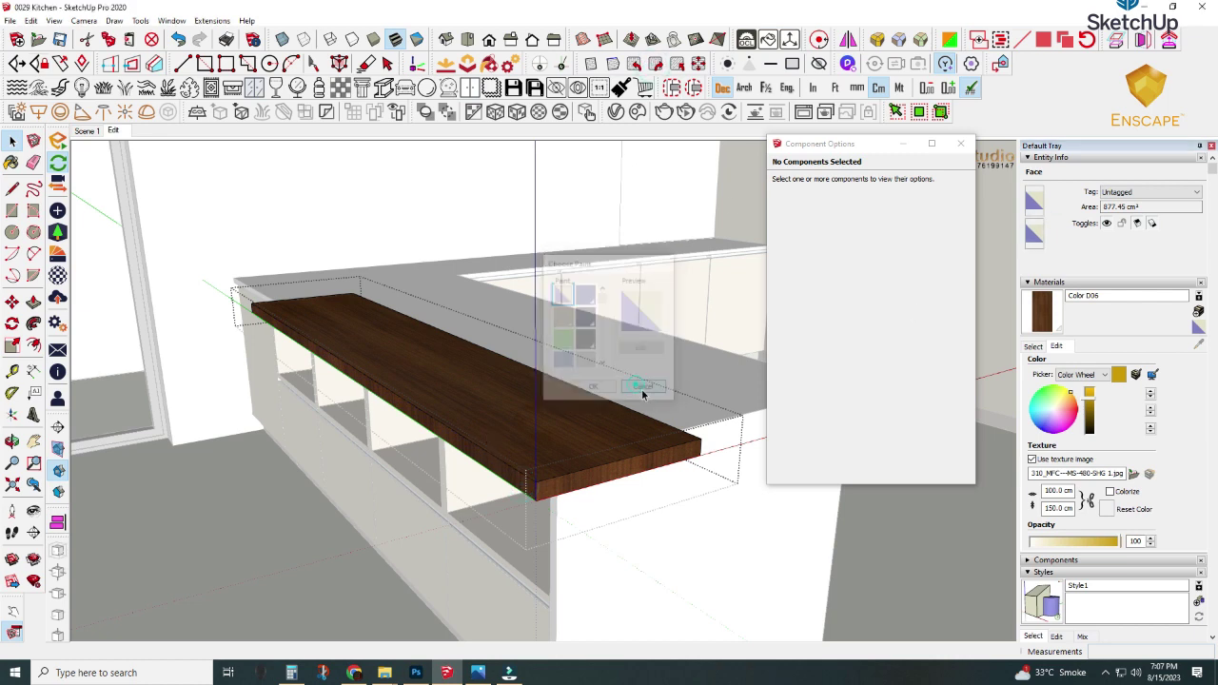
click(644, 389)
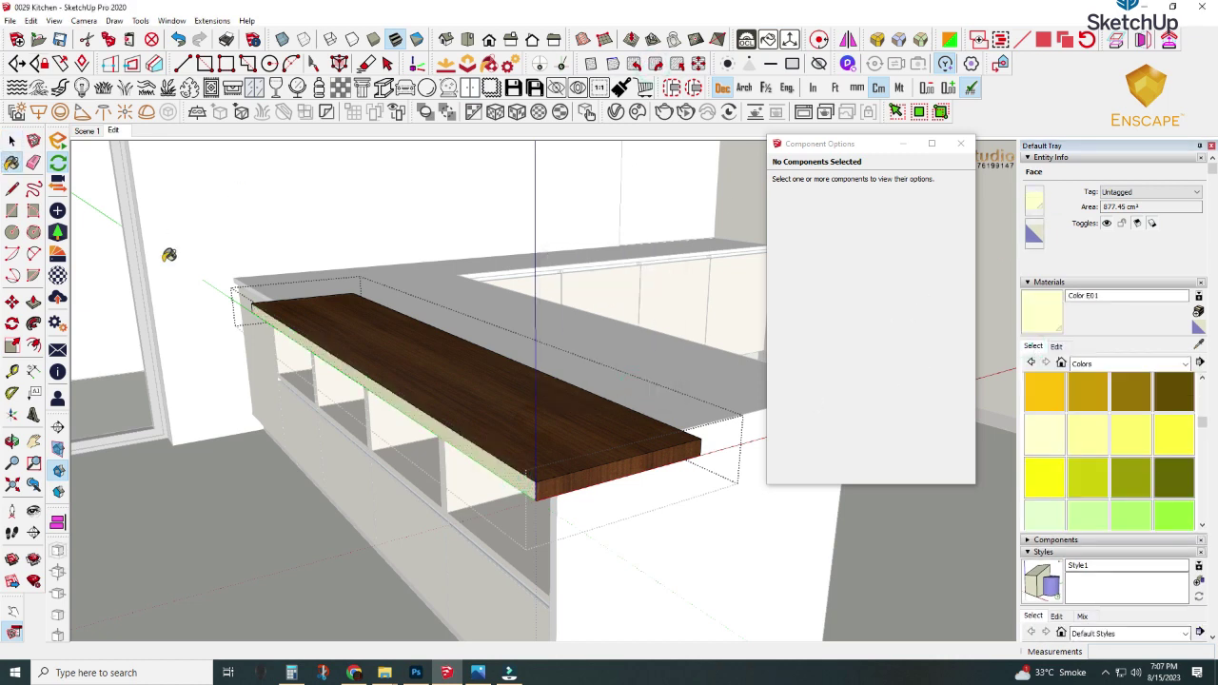
click(462, 448)
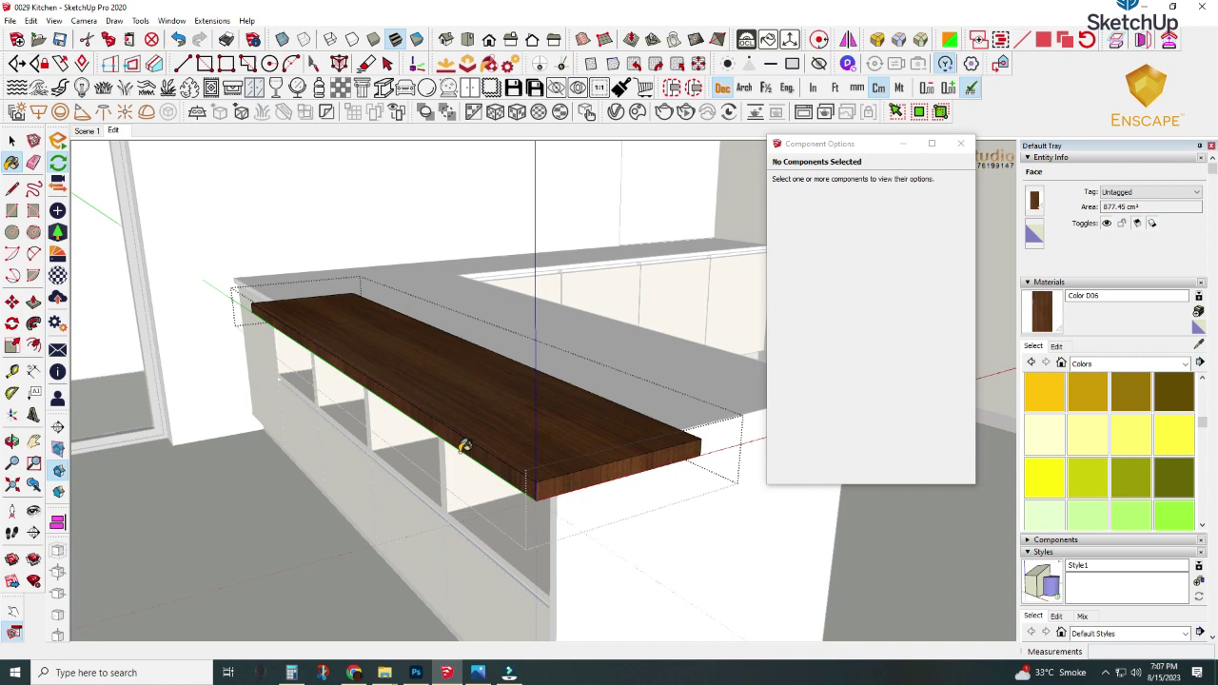
click(655, 65)
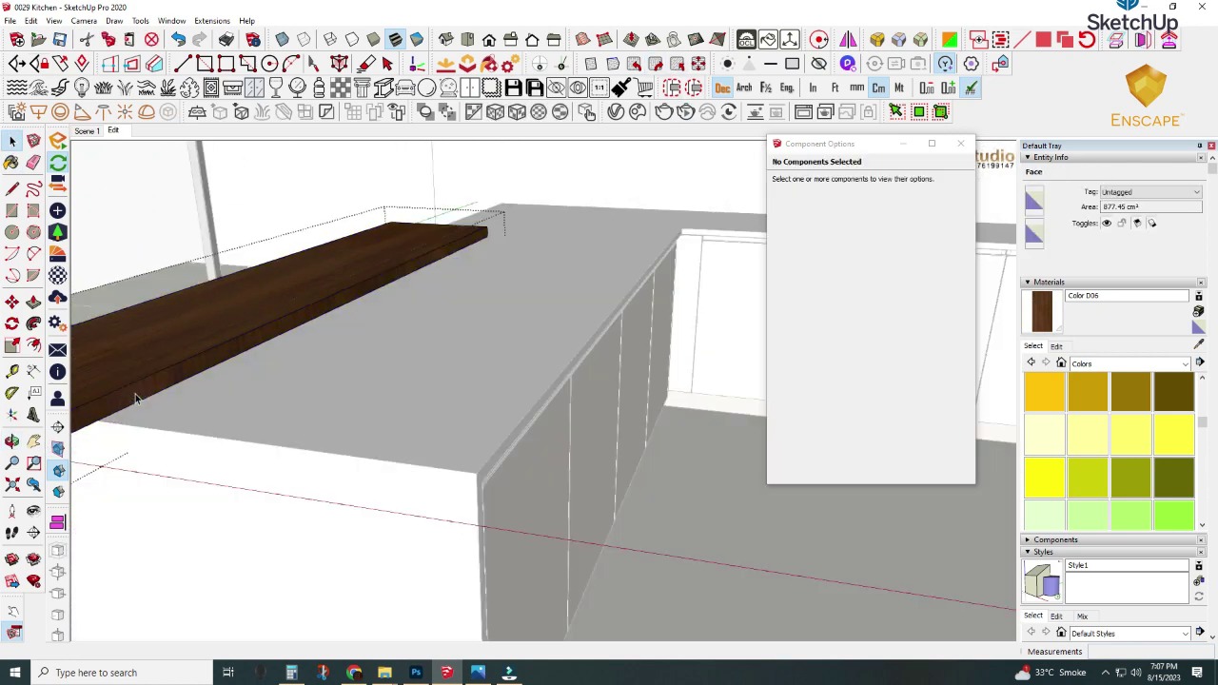
click(1086, 436)
click(167, 378)
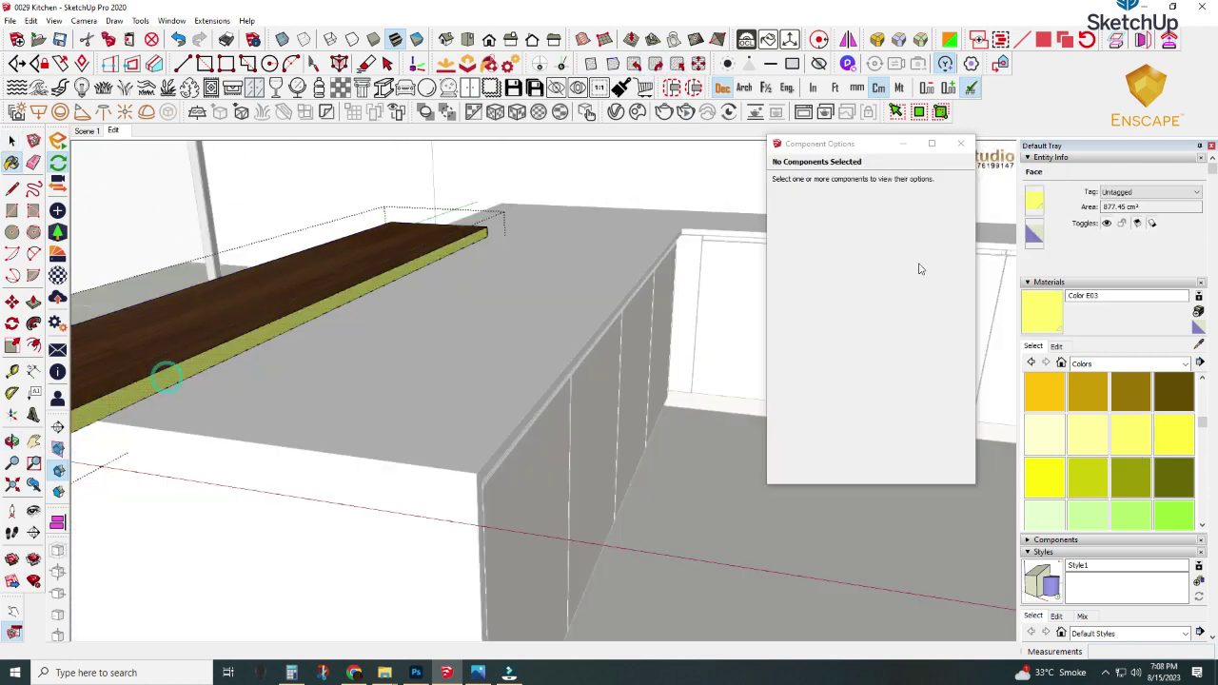
alt+click(140, 287)
click(209, 352)
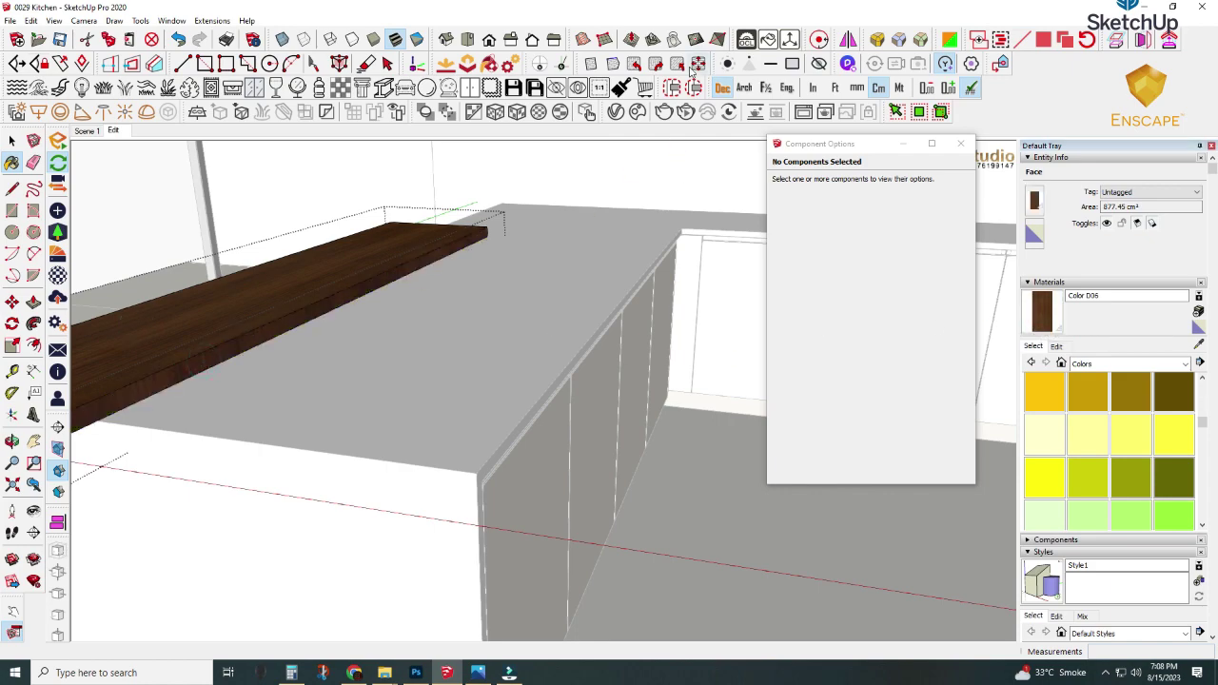
Exit the group and set the Color D06 wood texture to 70 × 150 cm
key(Page_Down)
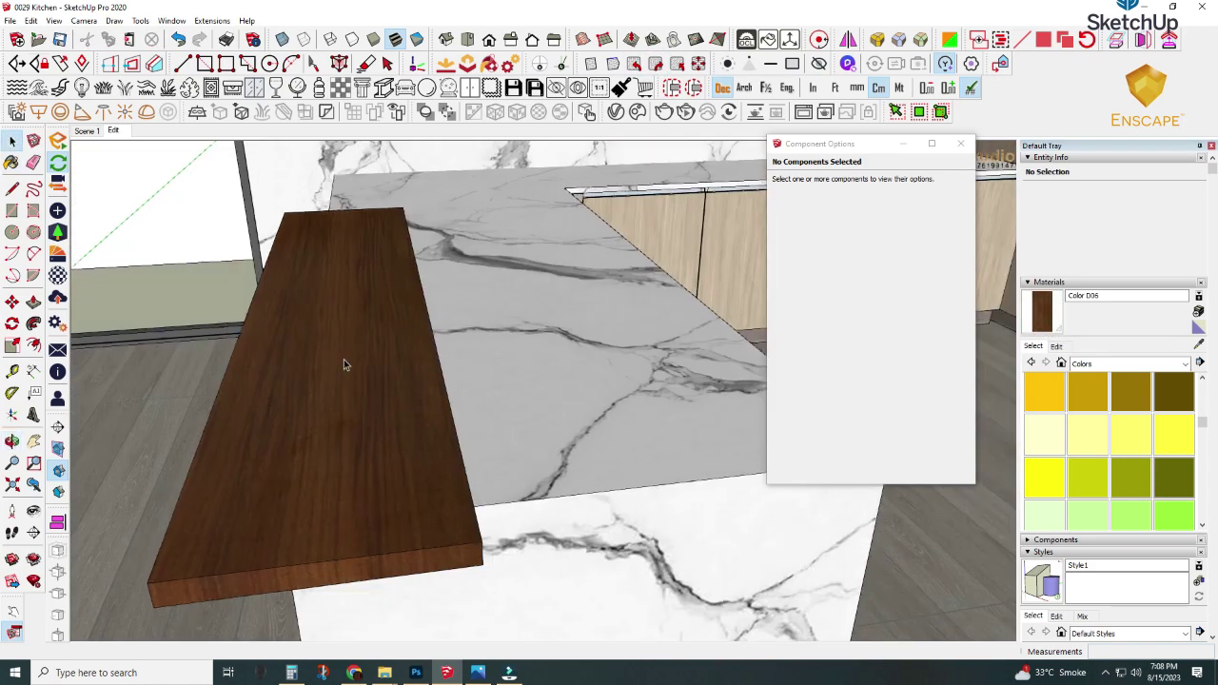
click(1056, 347)
triple_click(1056, 490)
text(80)
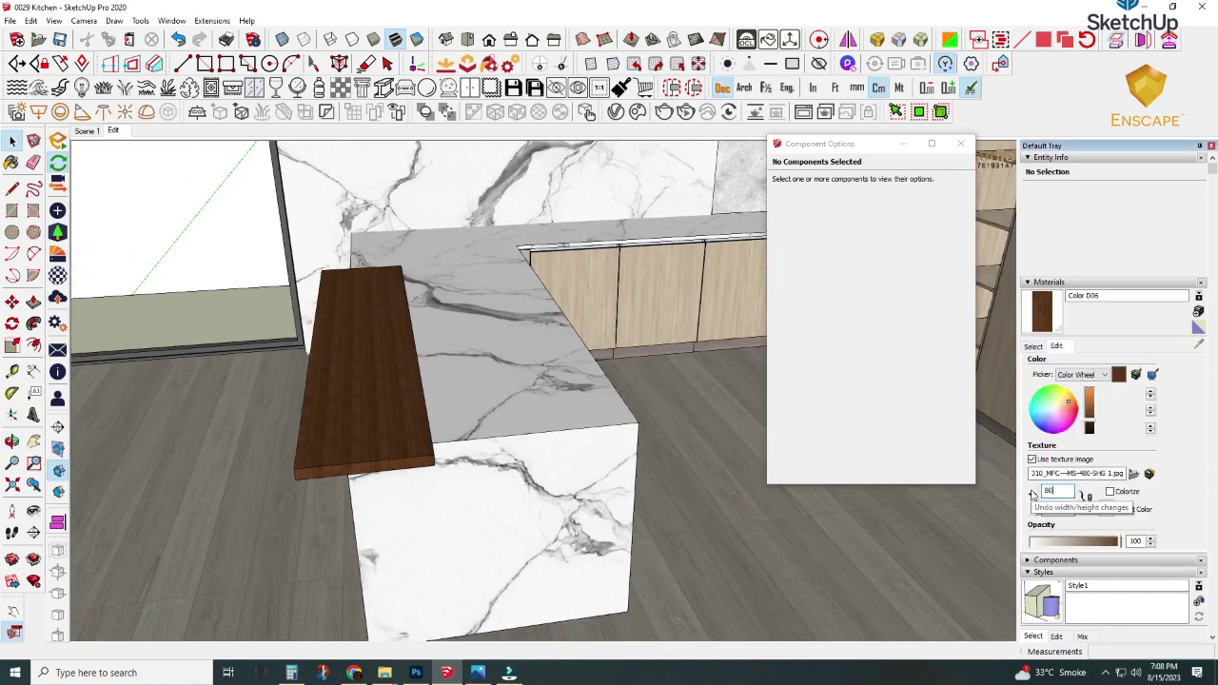
triple_click(1056, 508)
text(150.0)
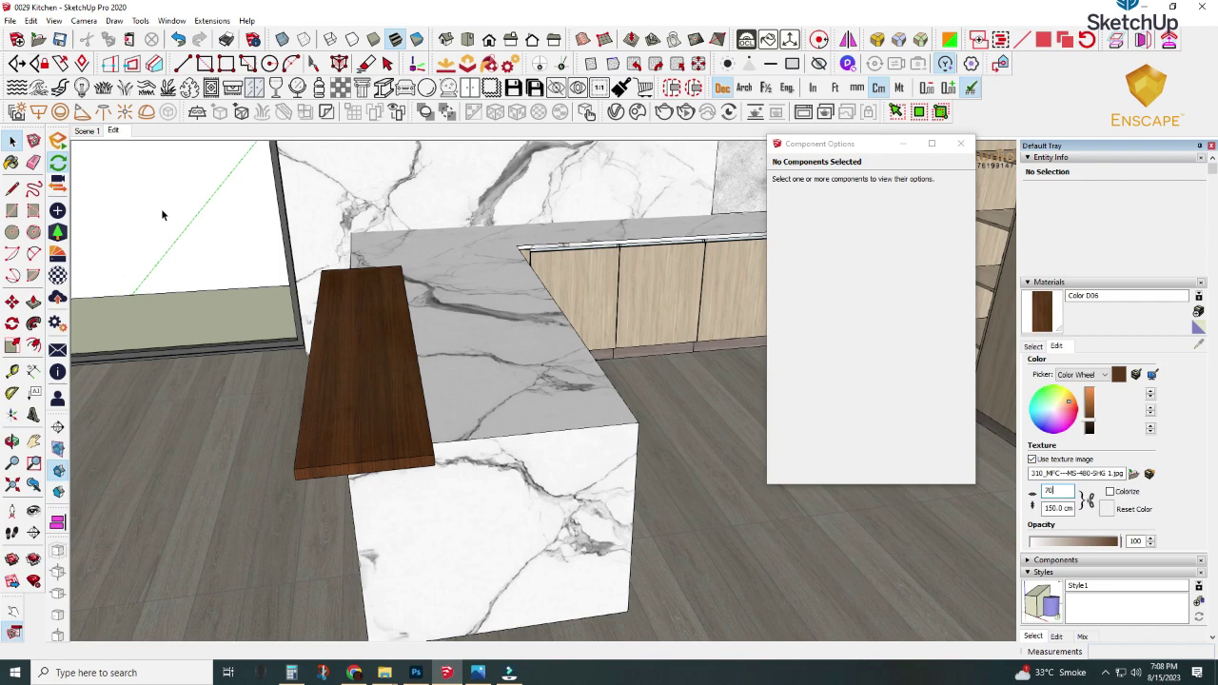
click(163, 381)
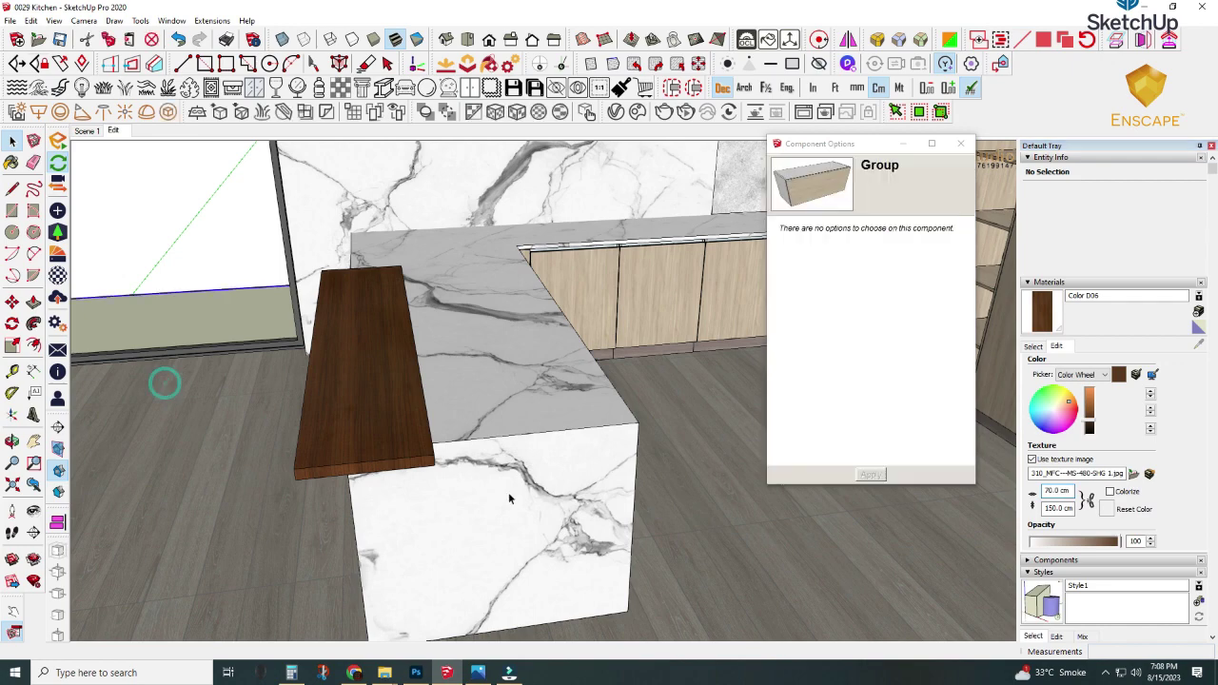
key(Page_Down)
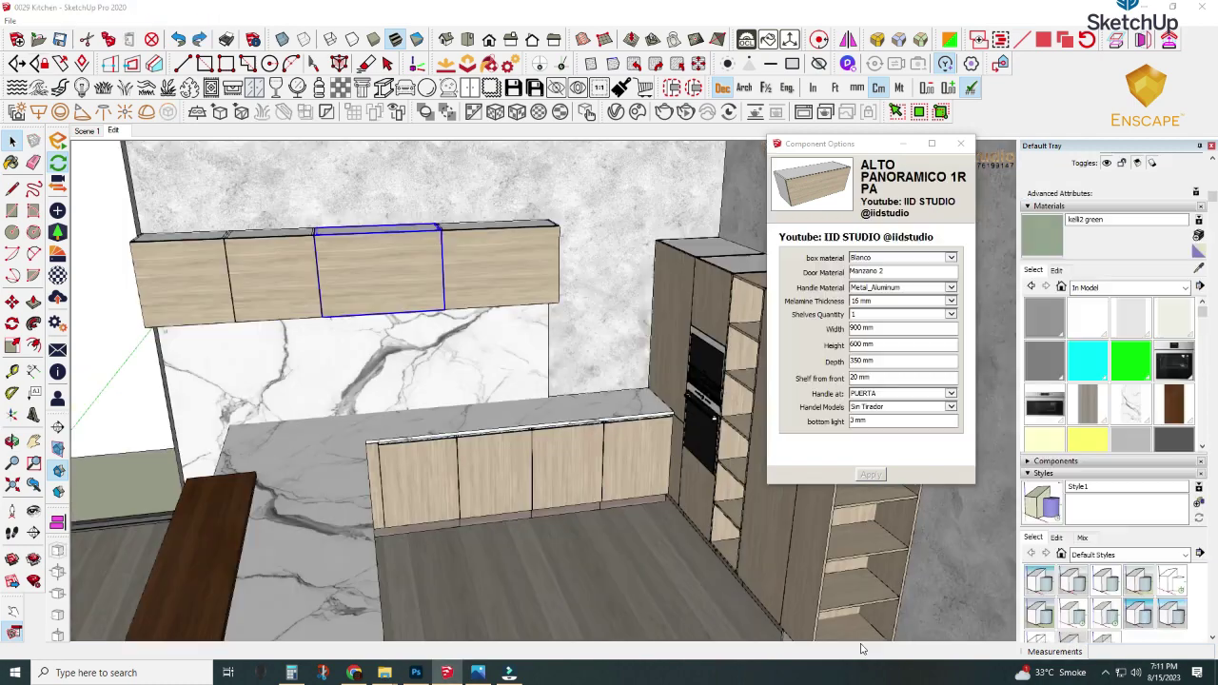
Set the door material of all four wall cabinets to kelli2 green
text(kelli2 green)
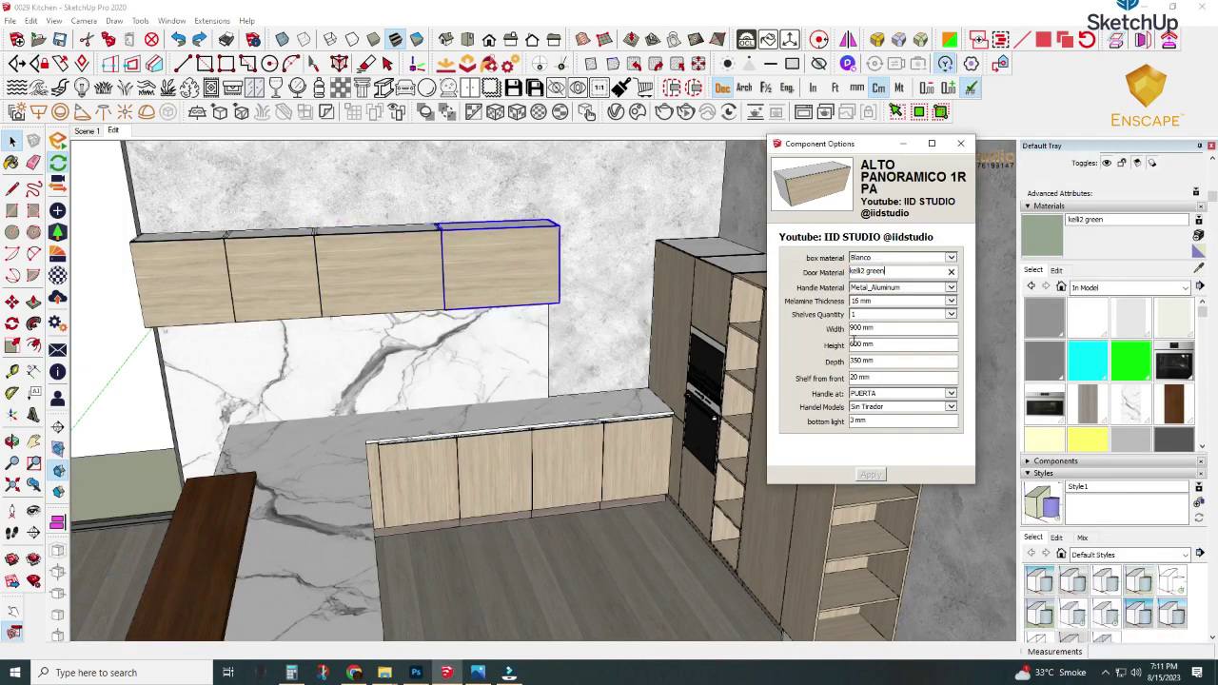
click(381, 271)
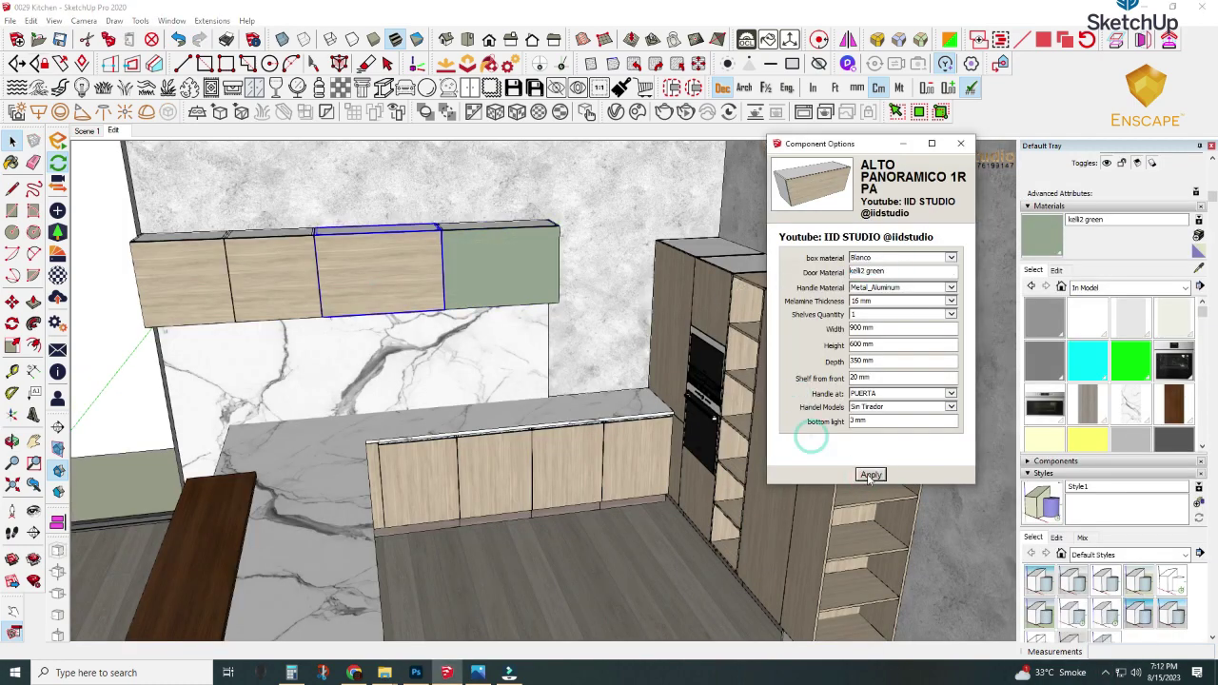
click(273, 276)
click(895, 271)
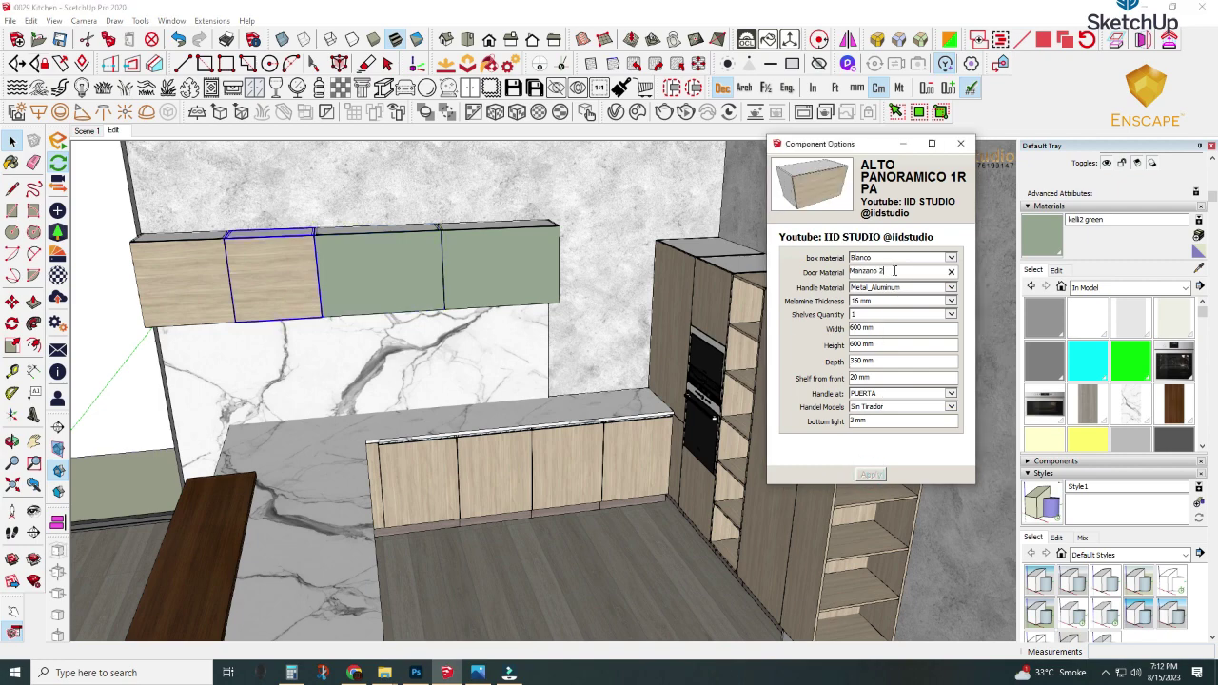
click(868, 474)
click(181, 276)
click(896, 271)
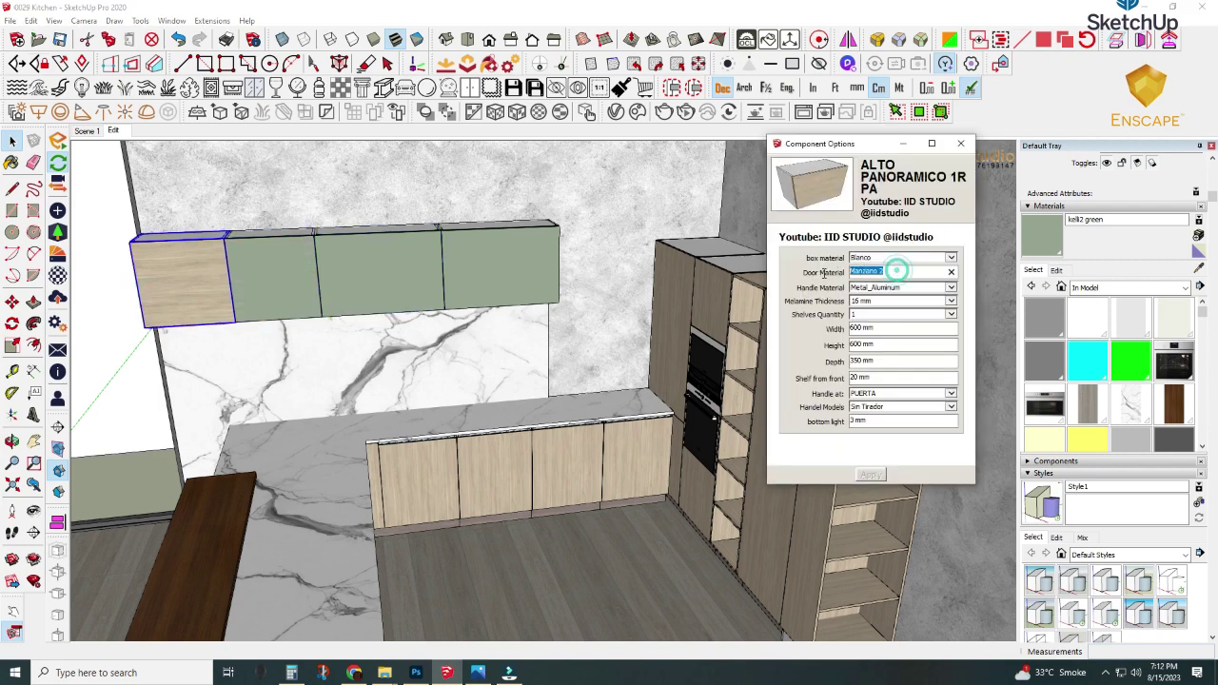
click(868, 474)
Give the tall pantry and oven column cabinets kelli2 green doors
middle_drag(262, 316, 313, 361)
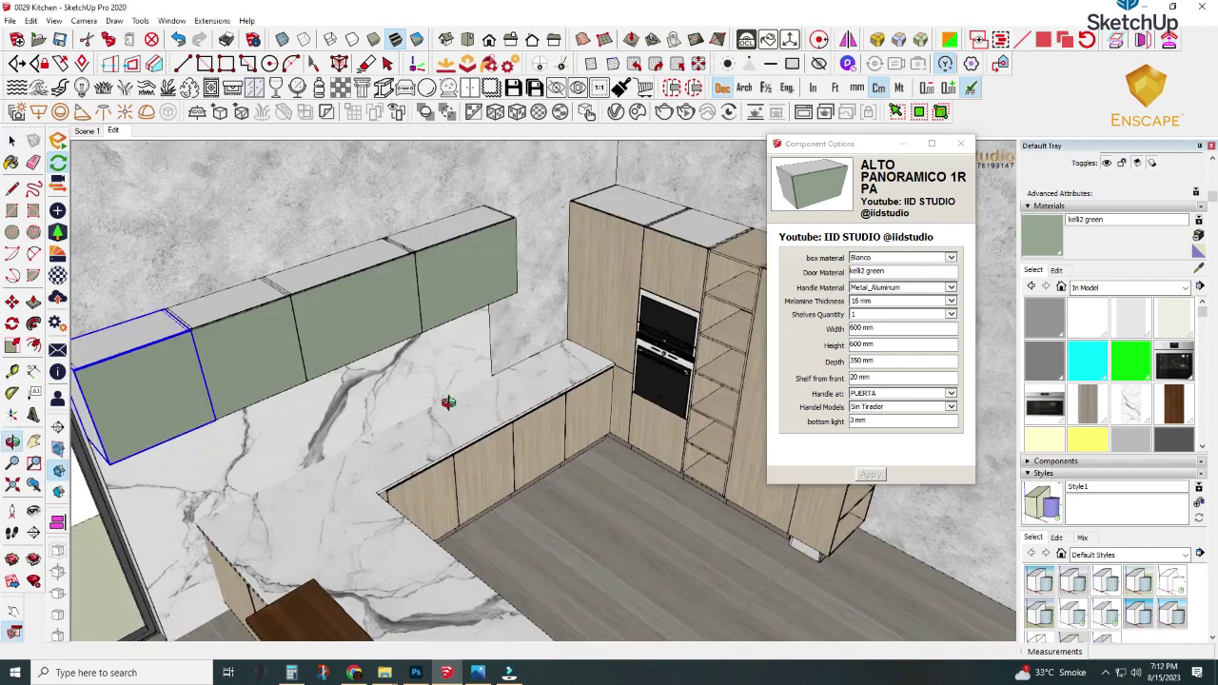
click(285, 380)
click(894, 263)
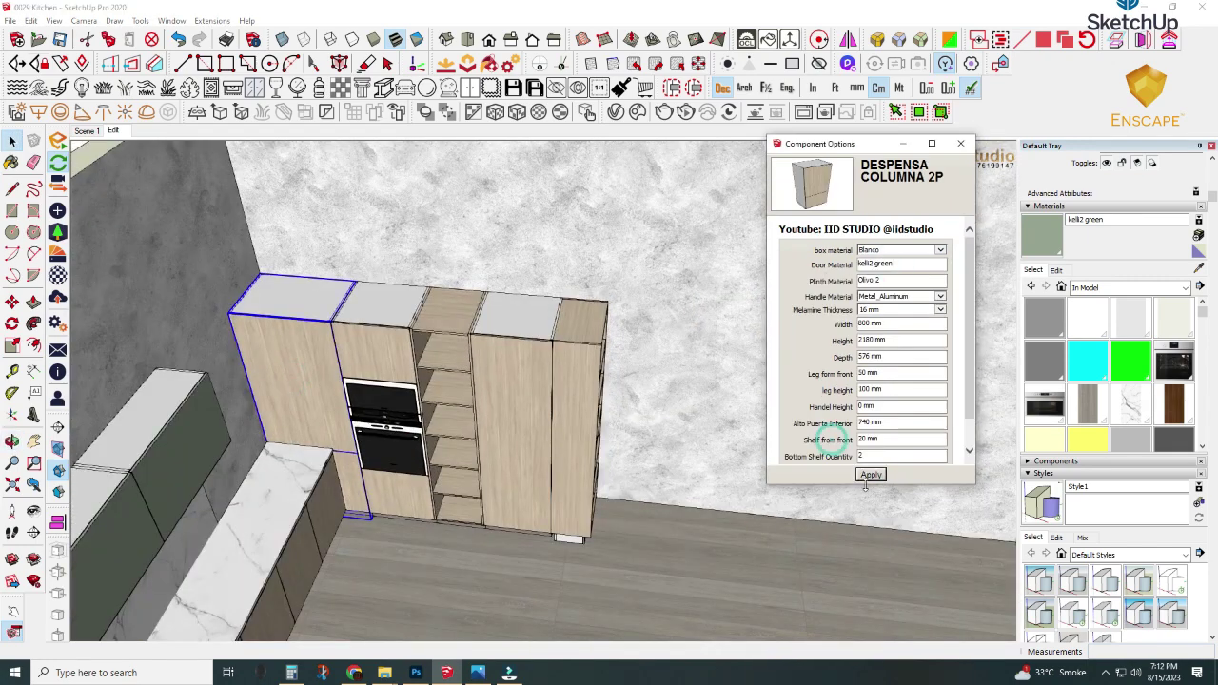
click(864, 484)
click(375, 362)
click(895, 264)
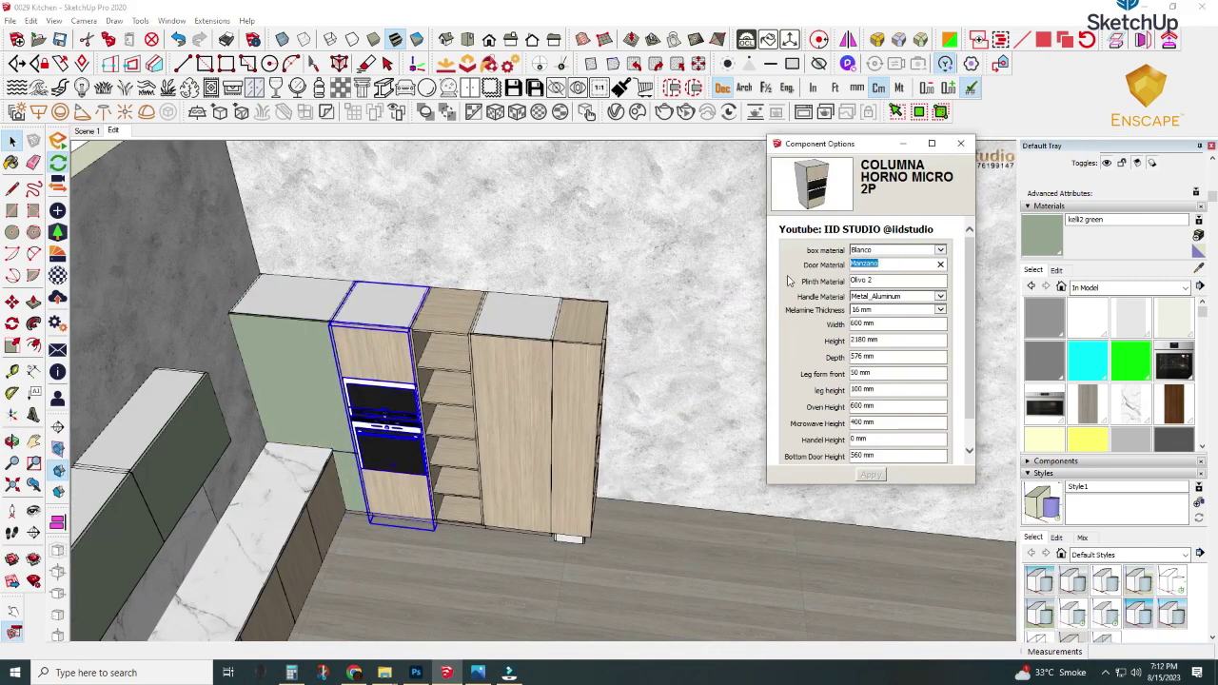
click(868, 475)
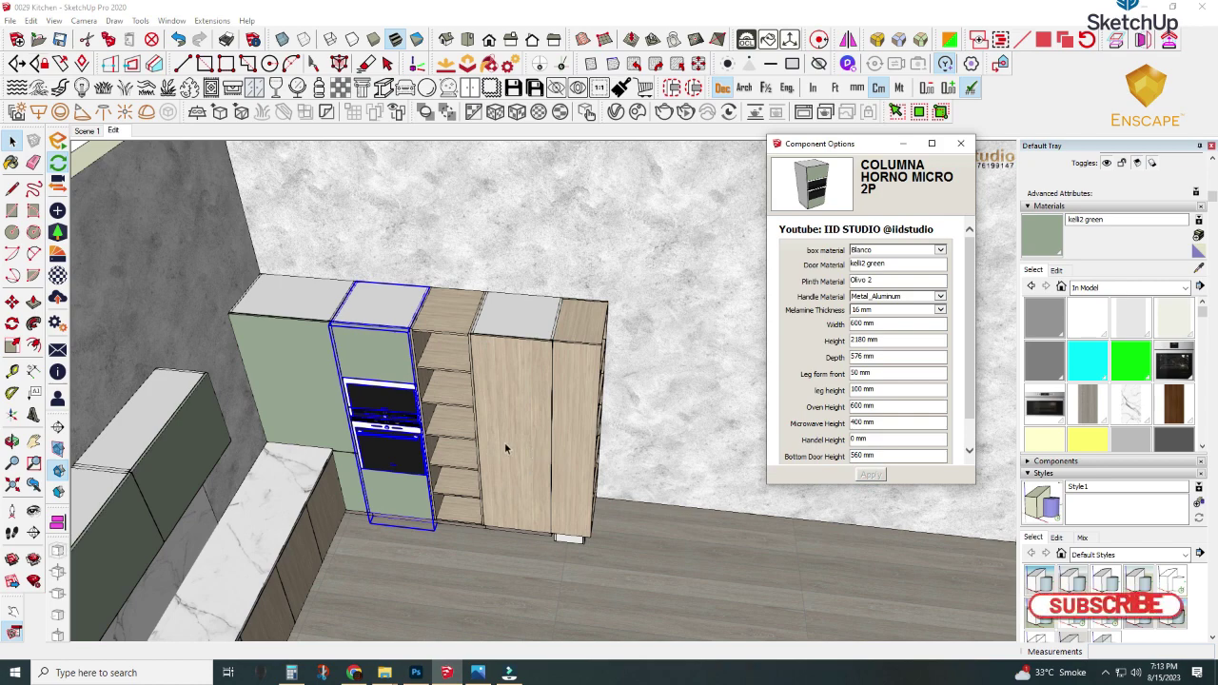
Make both open shelf towers' box and back kelli2 green, then start a new material
click(455, 419)
right_click(522, 331)
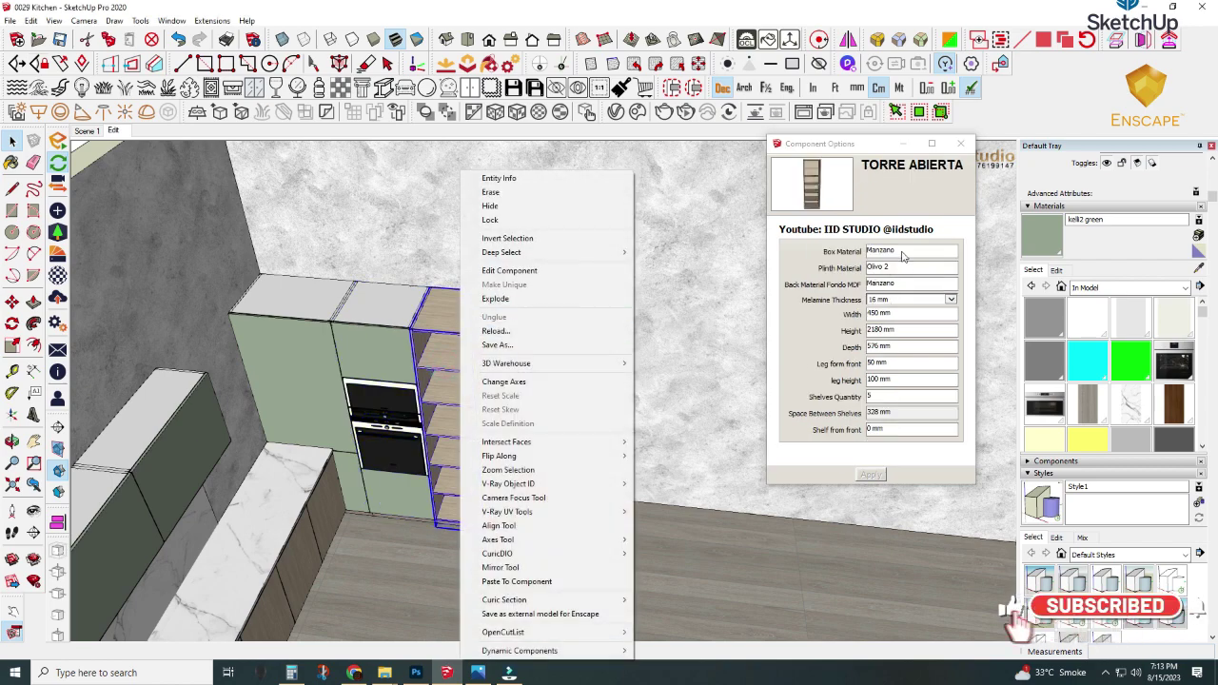
click(802, 256)
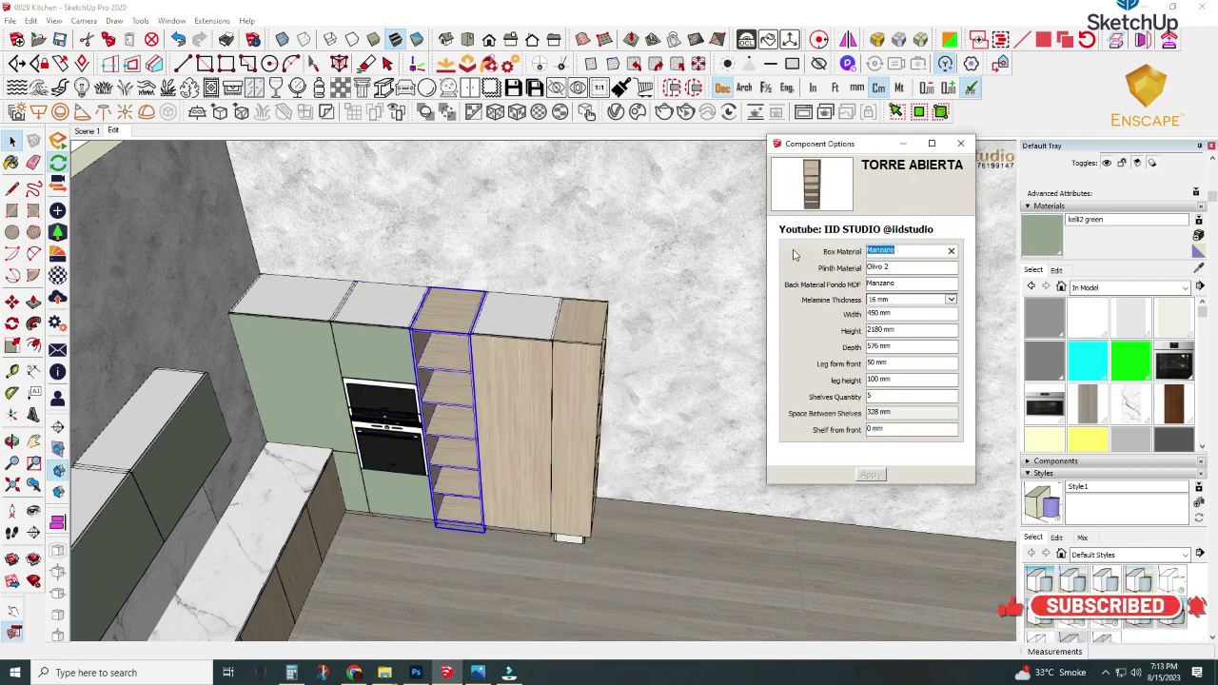
click(868, 474)
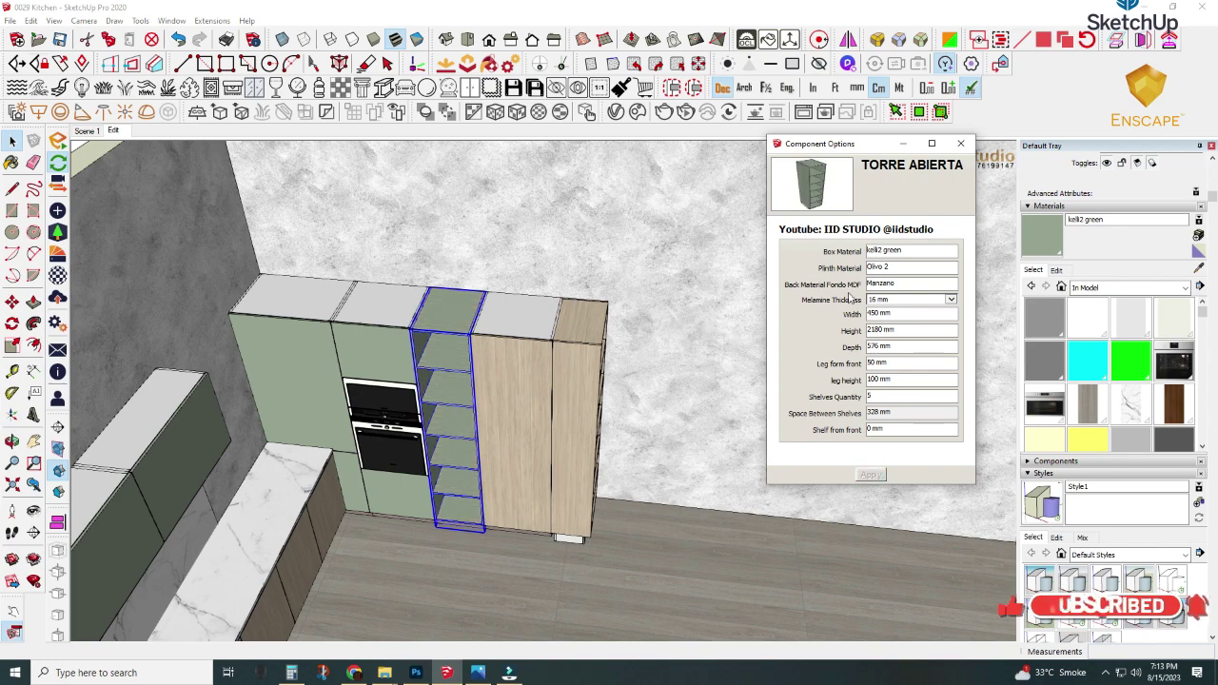
click(881, 284)
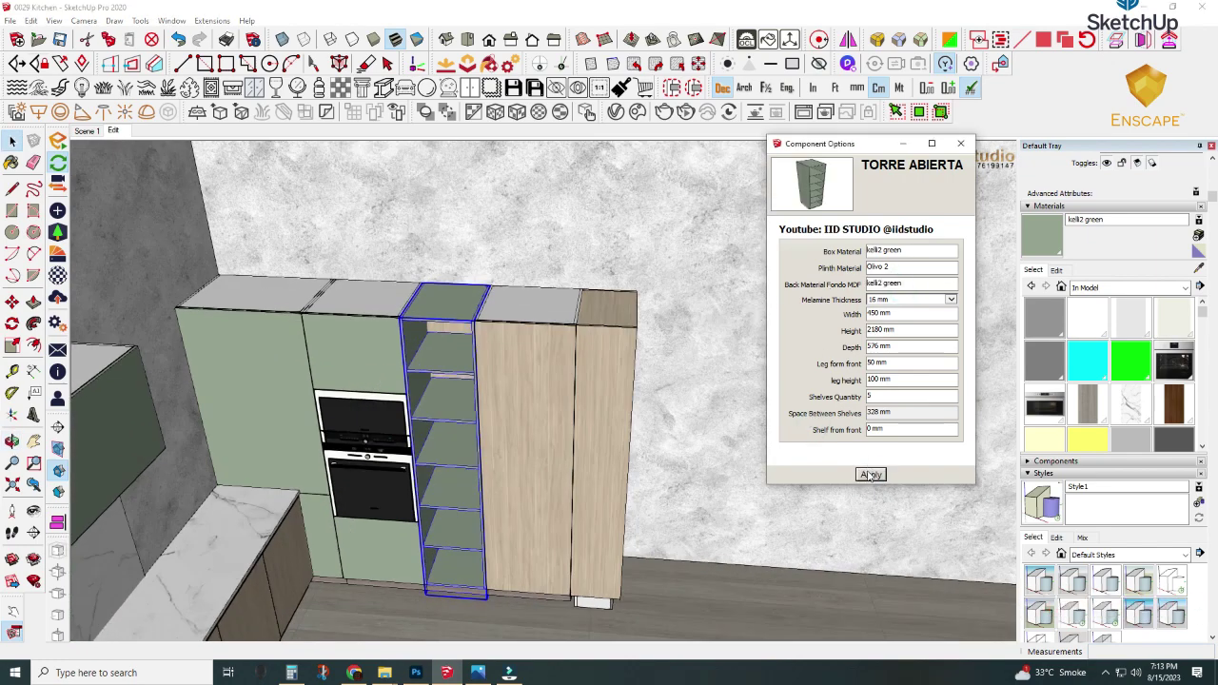
click(870, 475)
click(571, 429)
click(894, 268)
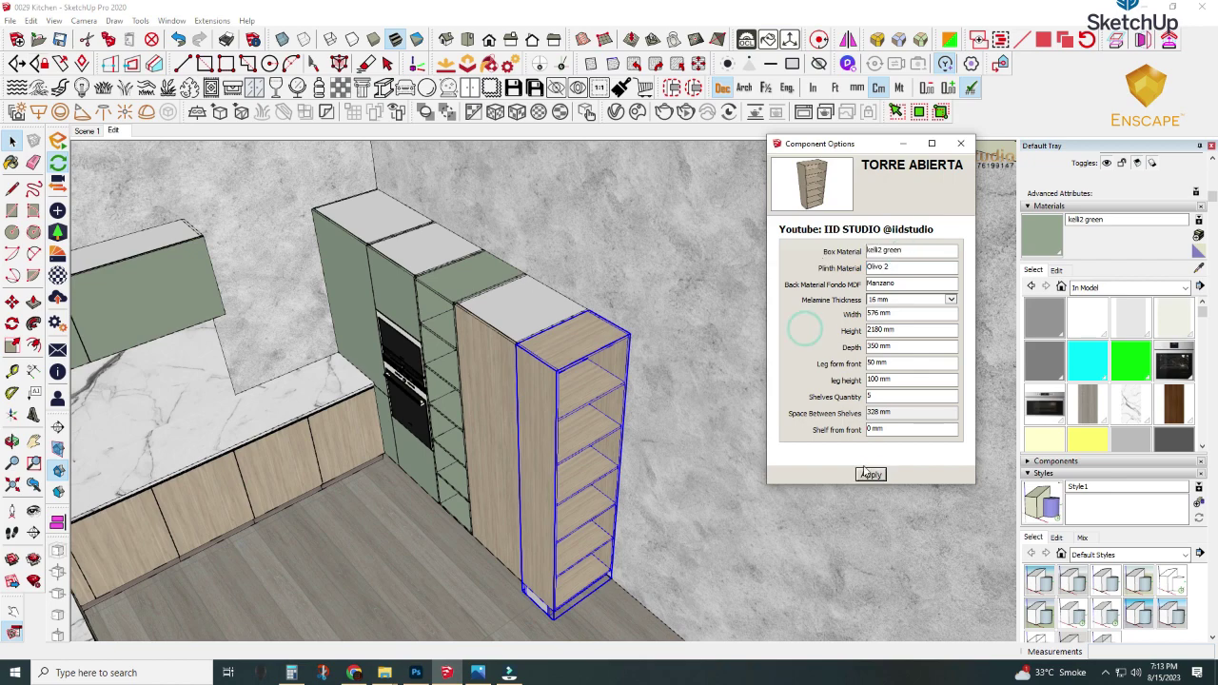
click(868, 474)
click(1198, 235)
text(Kell 2 browb)
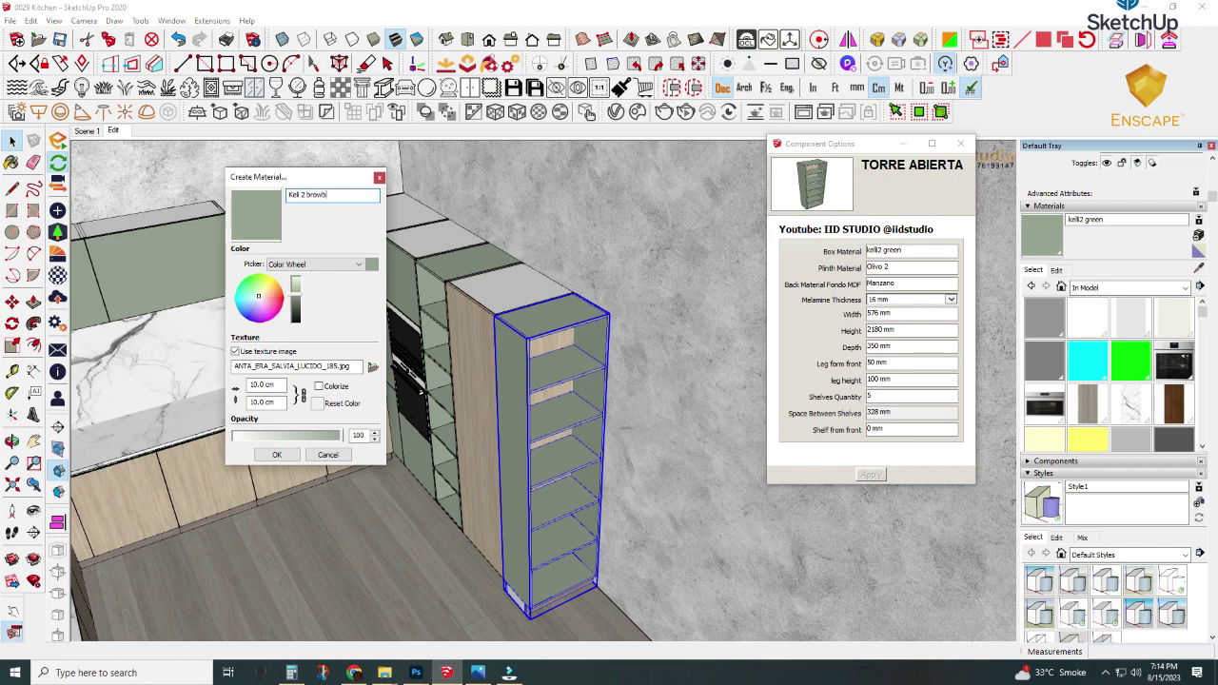
Create the Keli 2 browb material using the KLEE_01 > Finish > glossy lacquered ANTA_KLEE_CURCUMA-LUCIDO_213 texture
click(273, 456)
click(1057, 270)
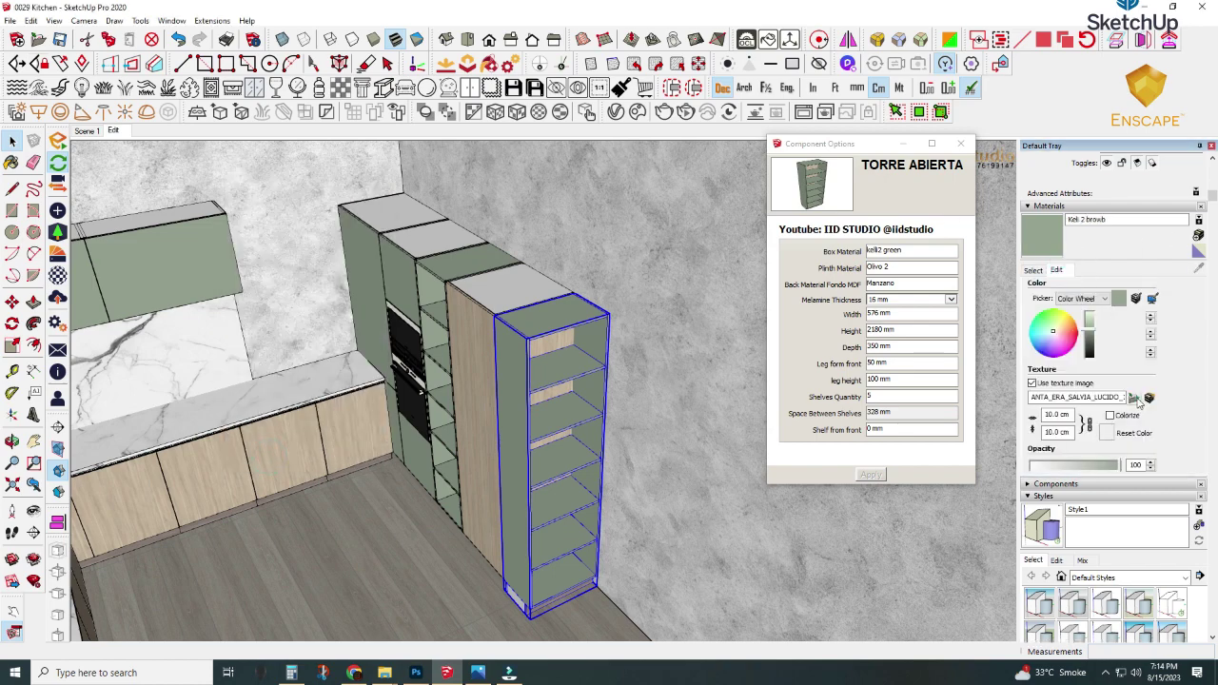
click(1148, 397)
click(64, 42)
click(63, 43)
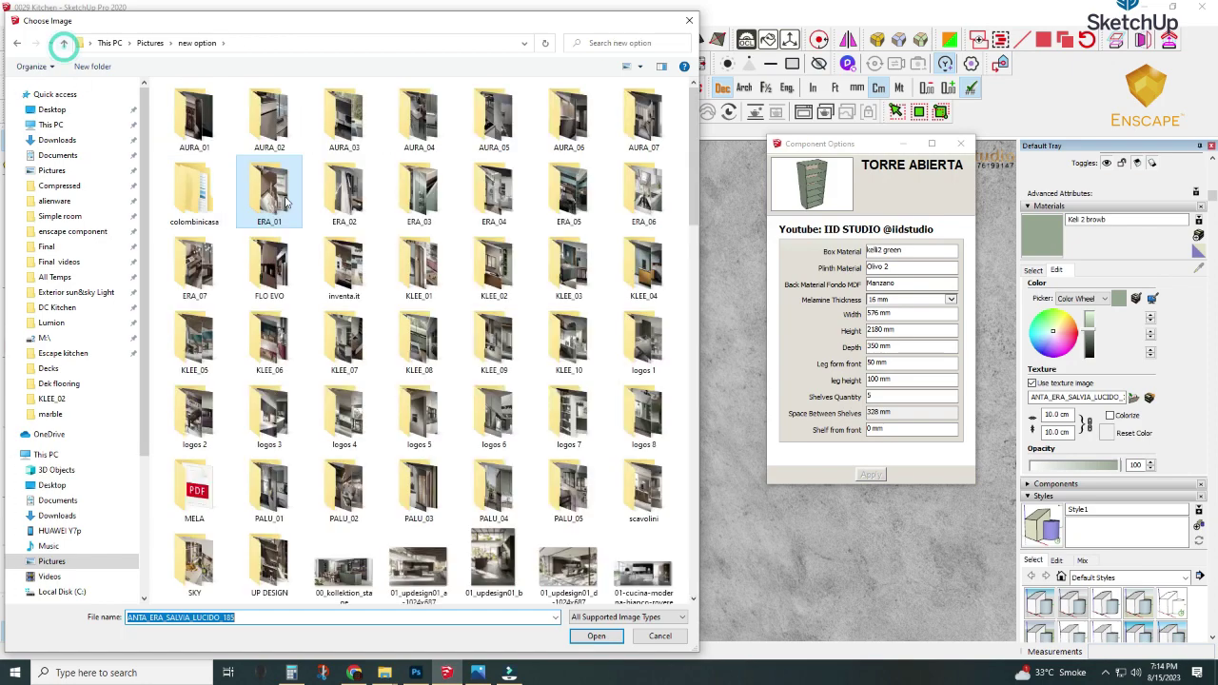
double_click(416, 272)
double_click(195, 152)
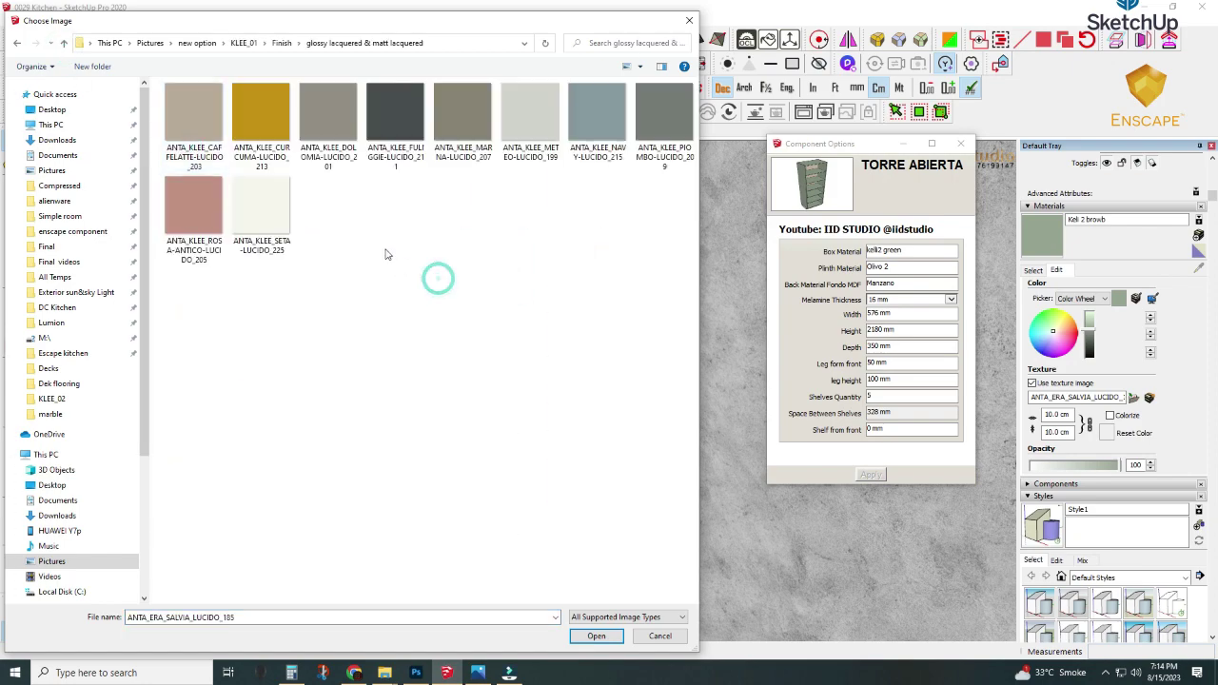
click(263, 119)
click(596, 636)
click(1133, 396)
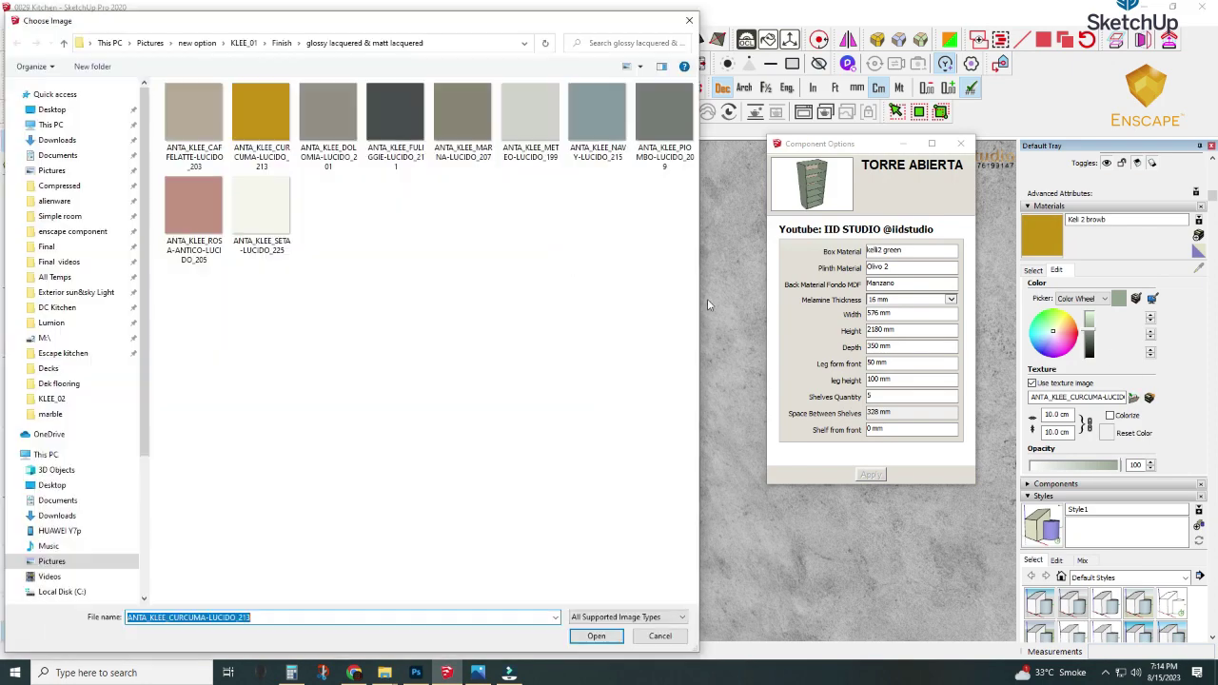
click(408, 278)
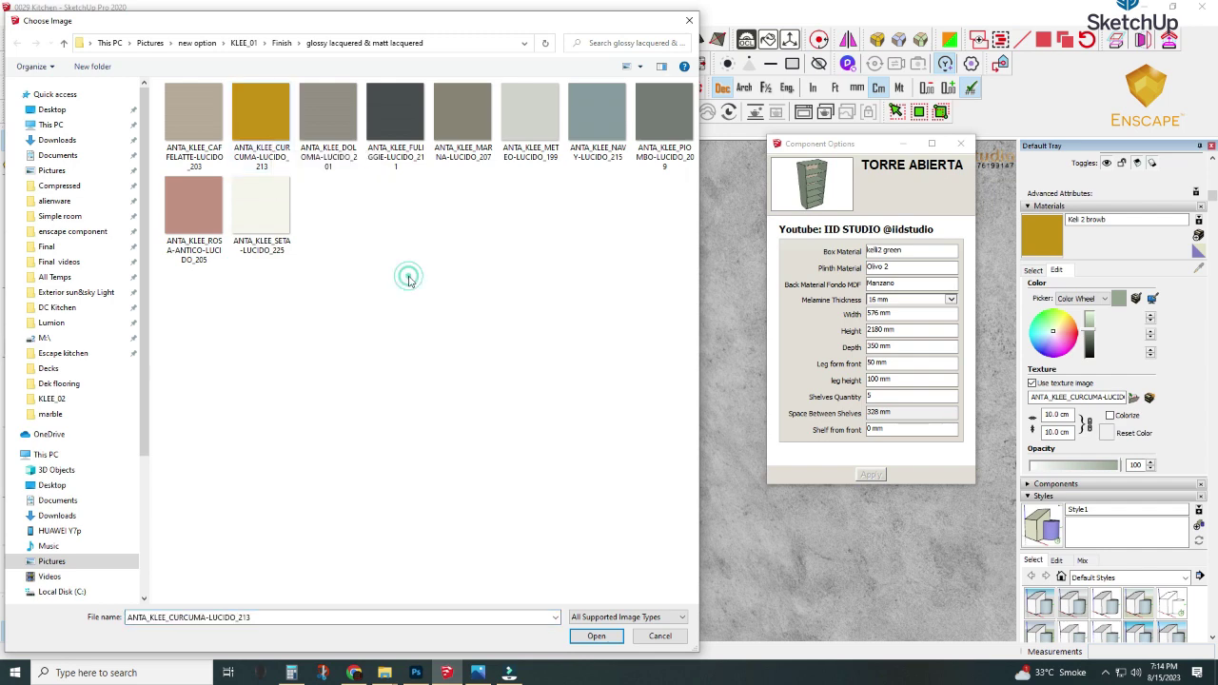
click(596, 637)
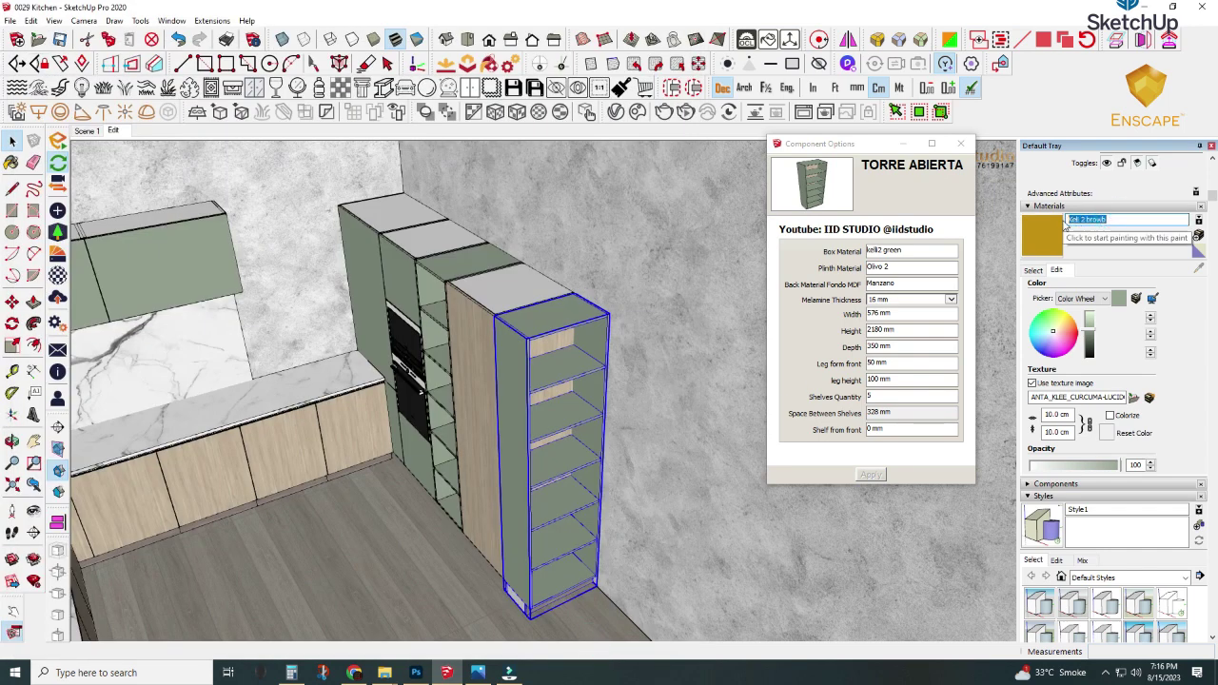
Apply Keli 2 browb to the shelf backs and the two rightmost base cabinet doors
click(849, 246)
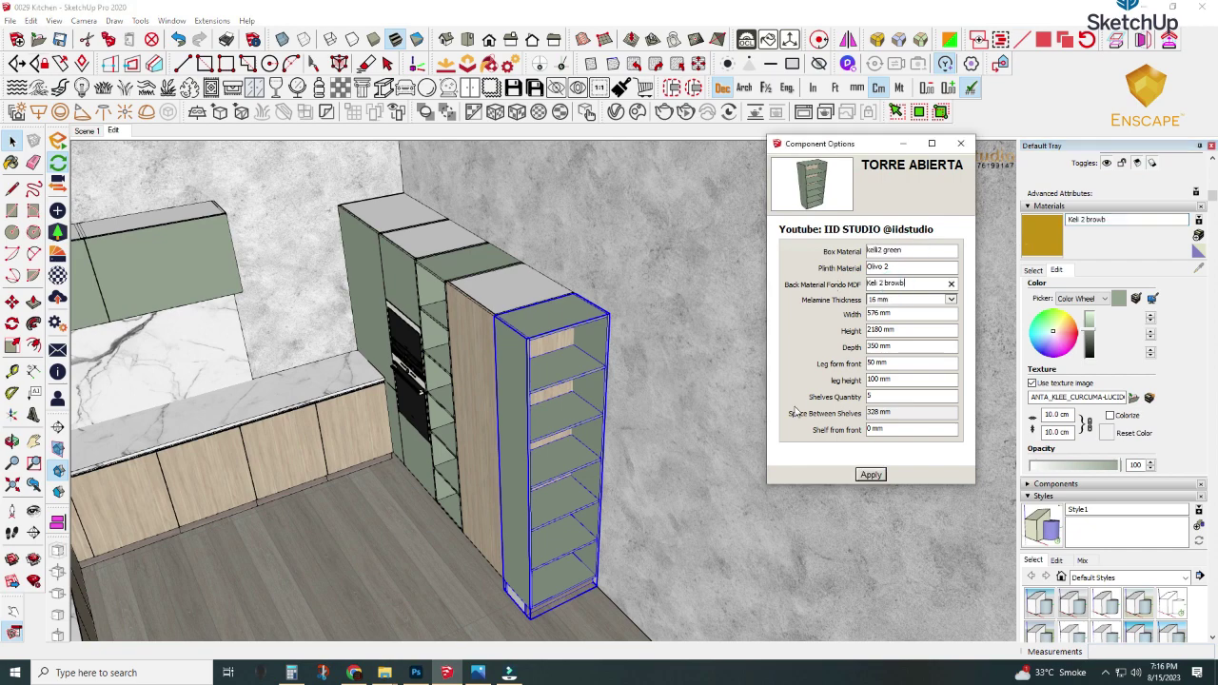
click(870, 473)
mouse_move(666, 429)
middle_down()
mouse_move(290, 421)
mouse_move(628, 335)
middle_up()
scroll(290, 421, up, 3)
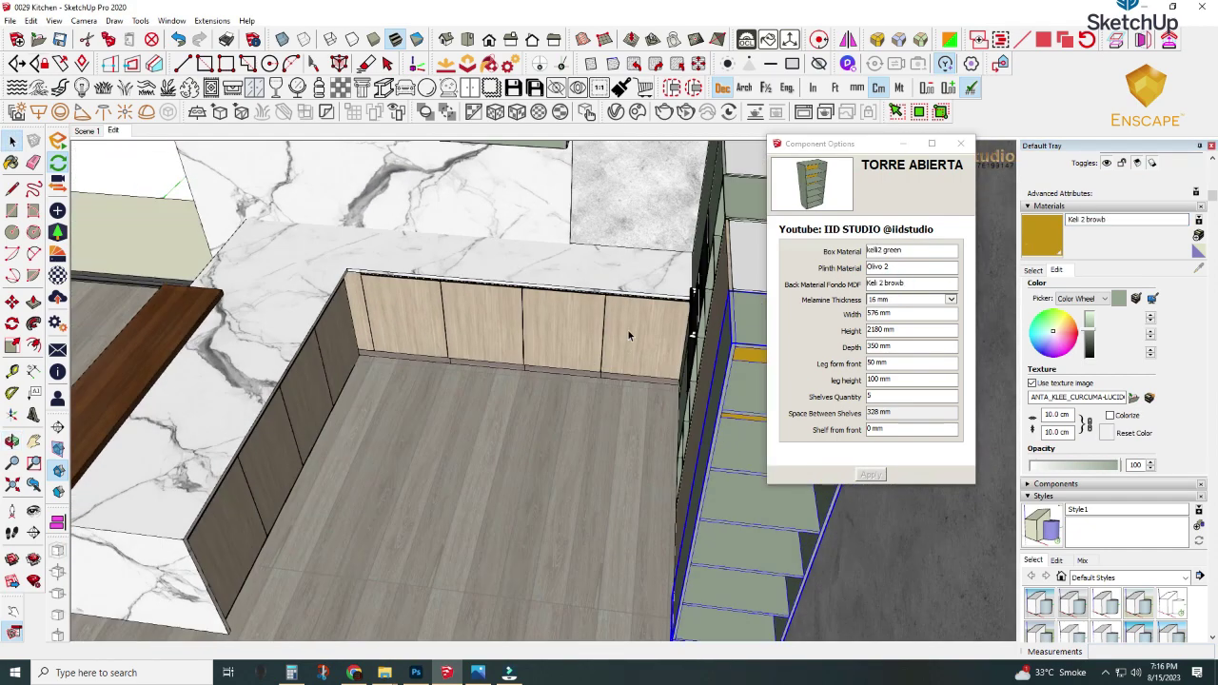
click(628, 335)
click(819, 265)
click(868, 474)
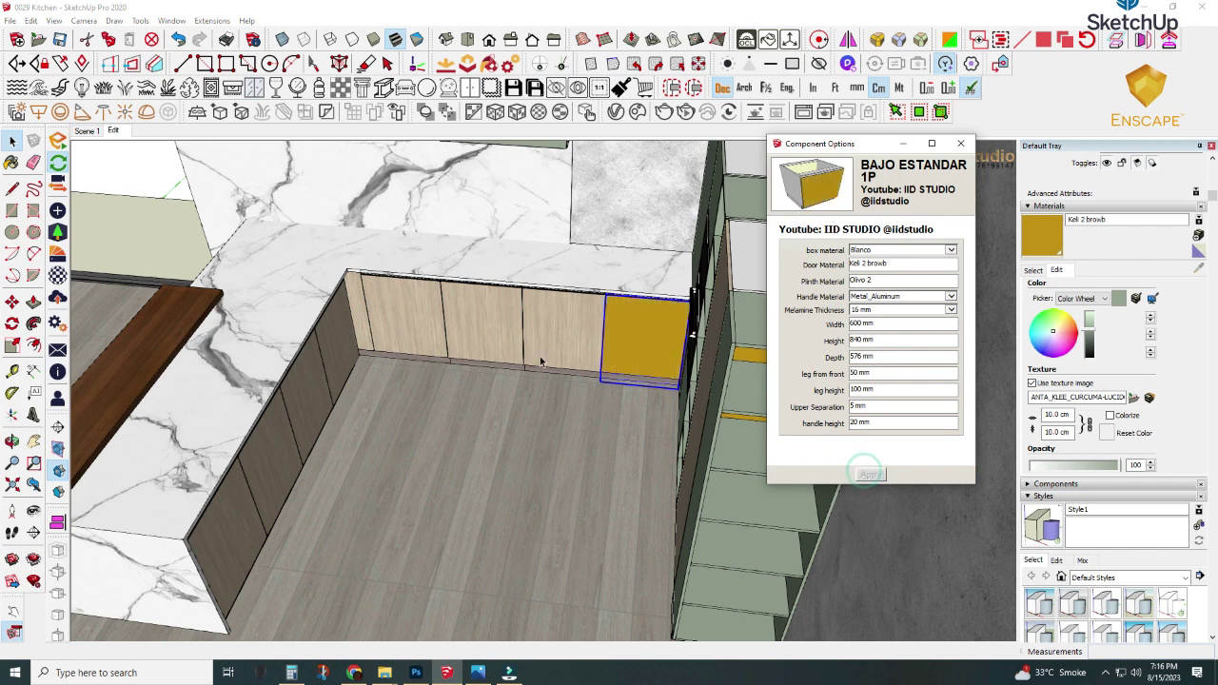
click(561, 333)
click(814, 265)
click(869, 474)
Give the next base cabinets, including the left corner units, Keli 2 browb doors
click(484, 326)
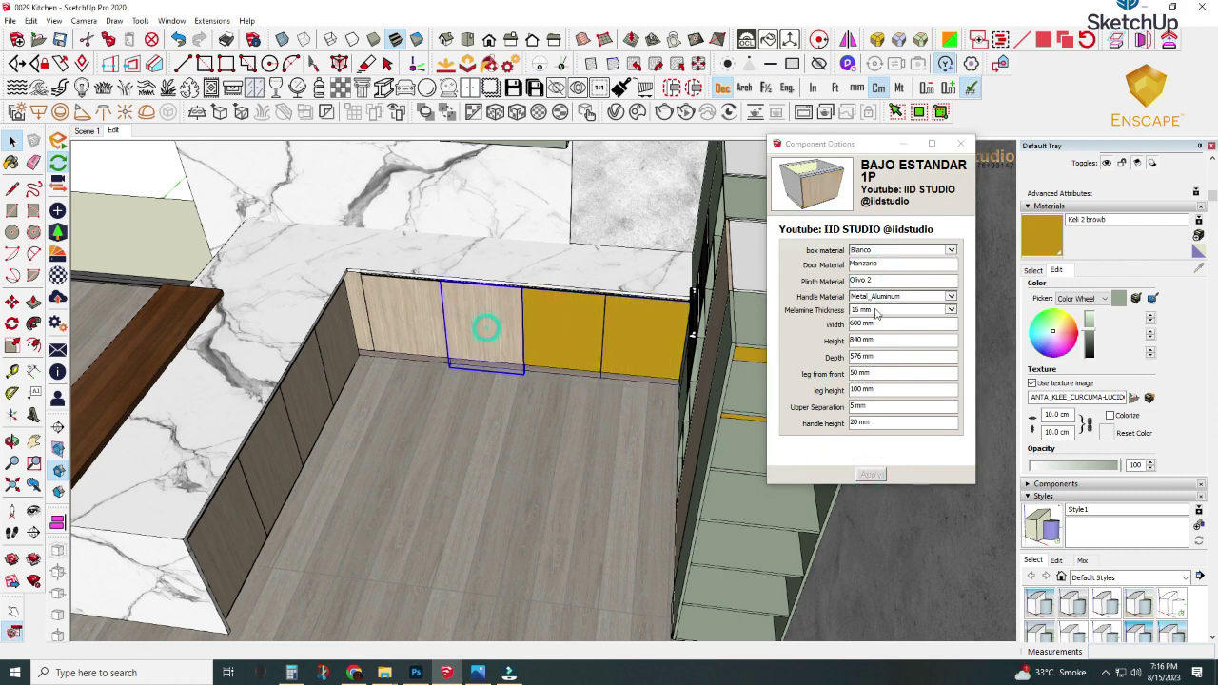
click(866, 265)
click(869, 474)
click(440, 359)
click(874, 264)
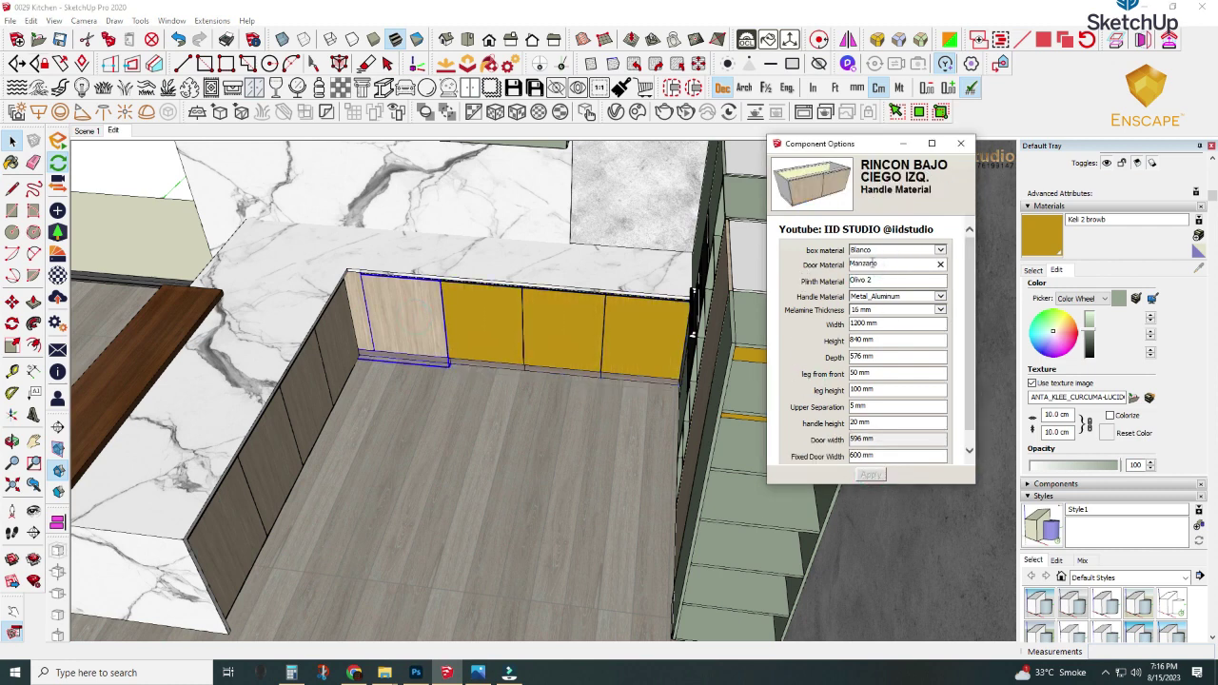
click(338, 348)
middle_drag(337, 348, 514, 305)
click(888, 263)
click(869, 473)
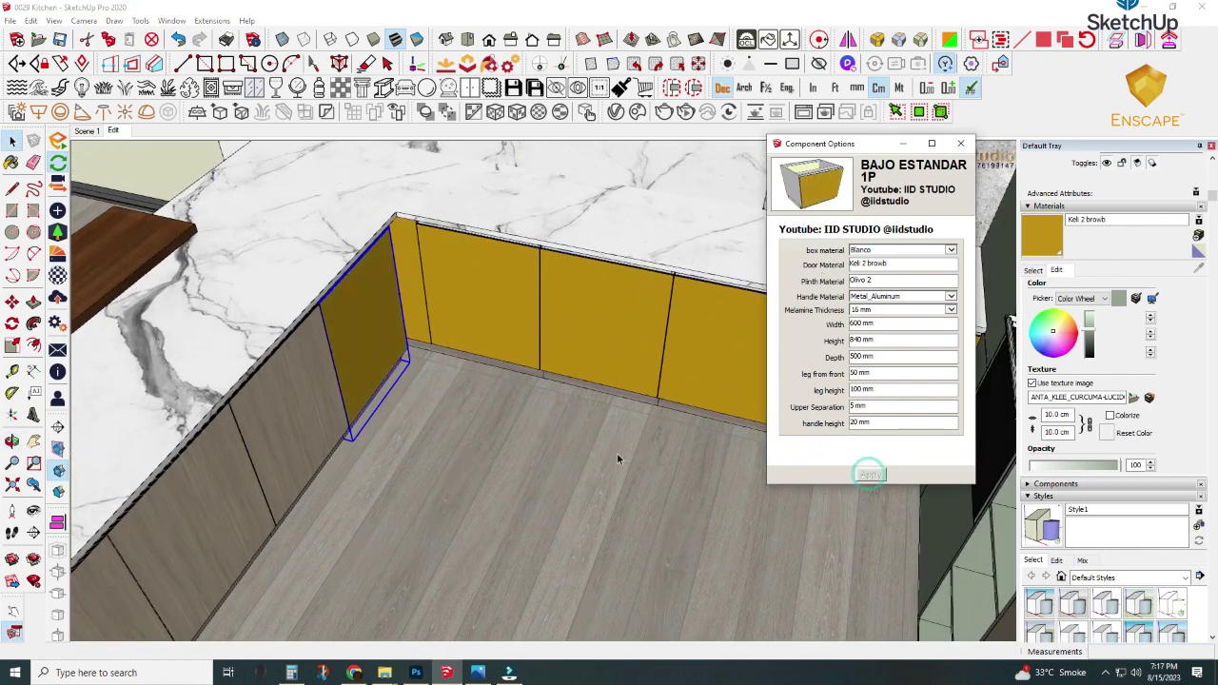
click(286, 418)
click(899, 264)
click(868, 474)
Give the cabinets under the wooden bench Keli 2 browb doors at 470 mm height
middle_drag(359, 428, 410, 402)
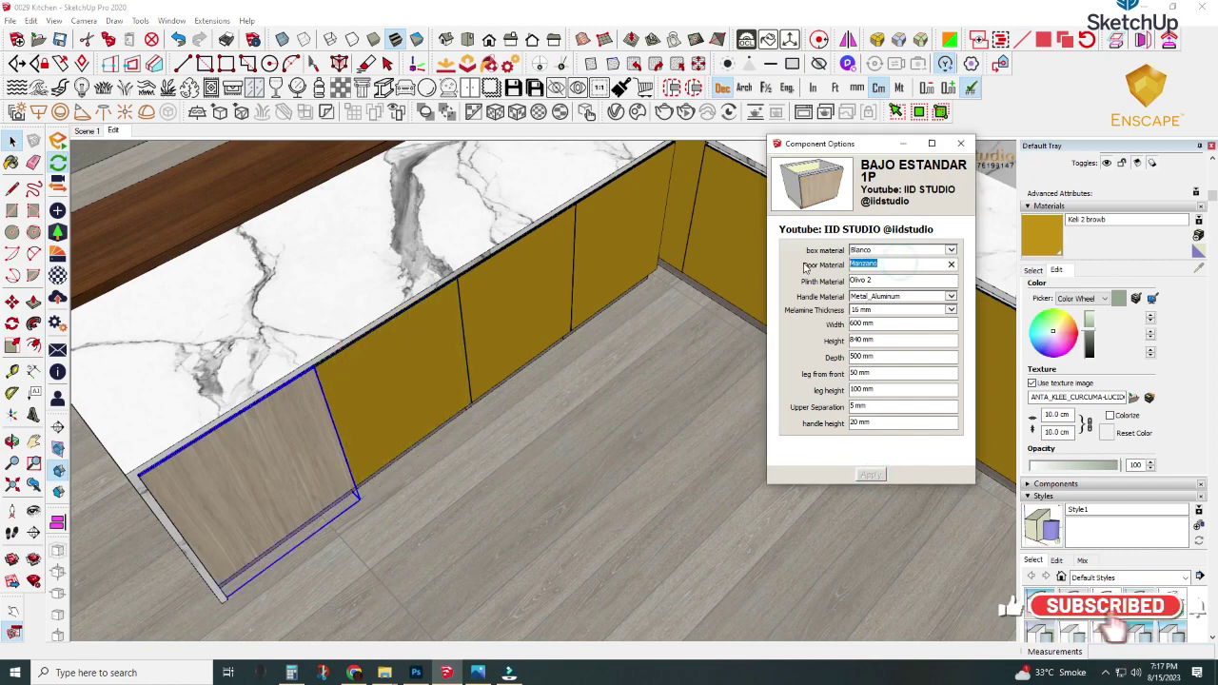
click(868, 473)
middle_drag(571, 333, 469, 284)
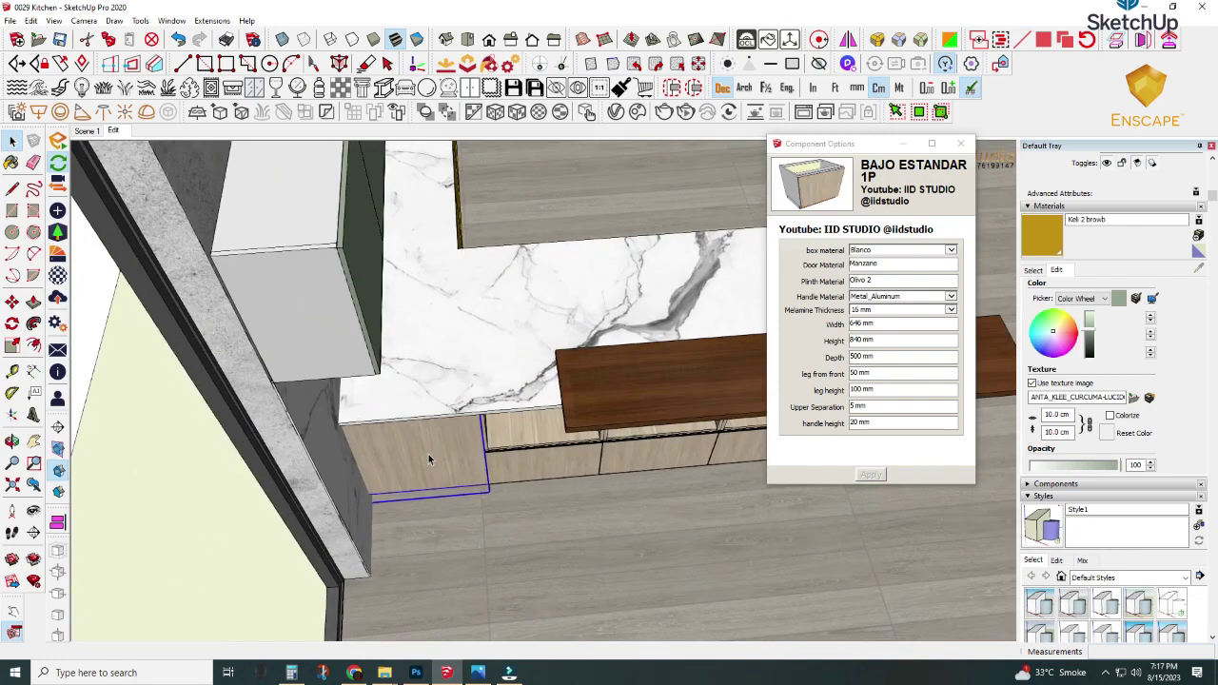
click(886, 266)
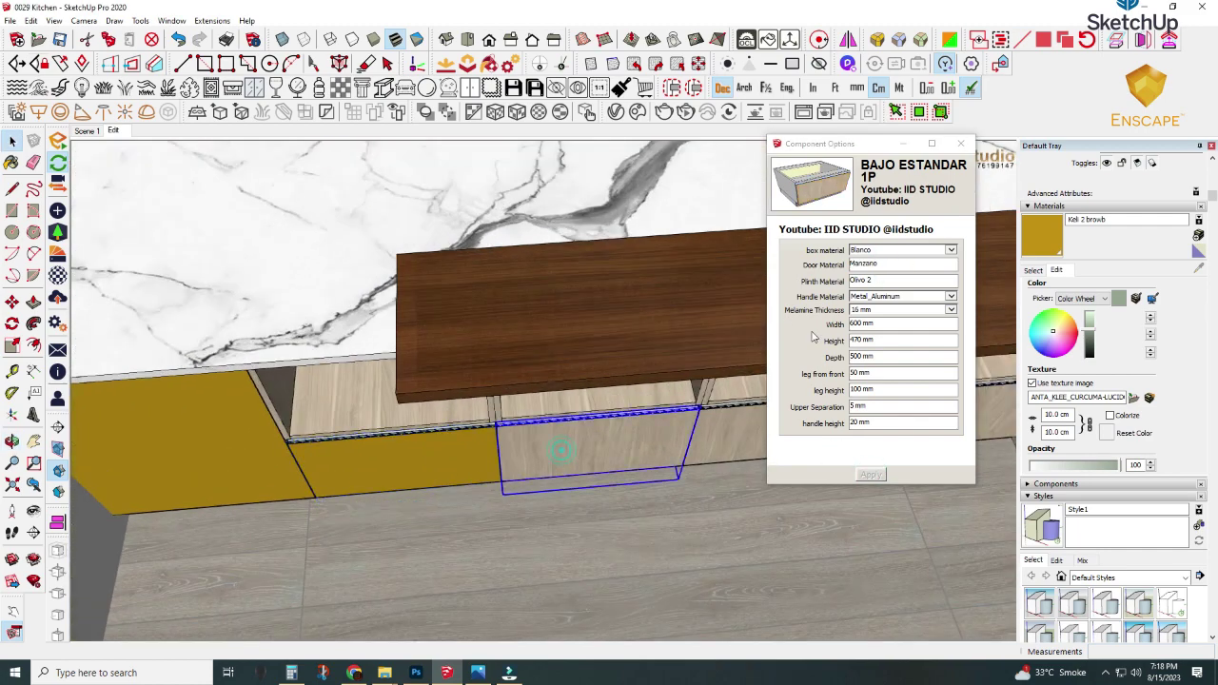
click(869, 475)
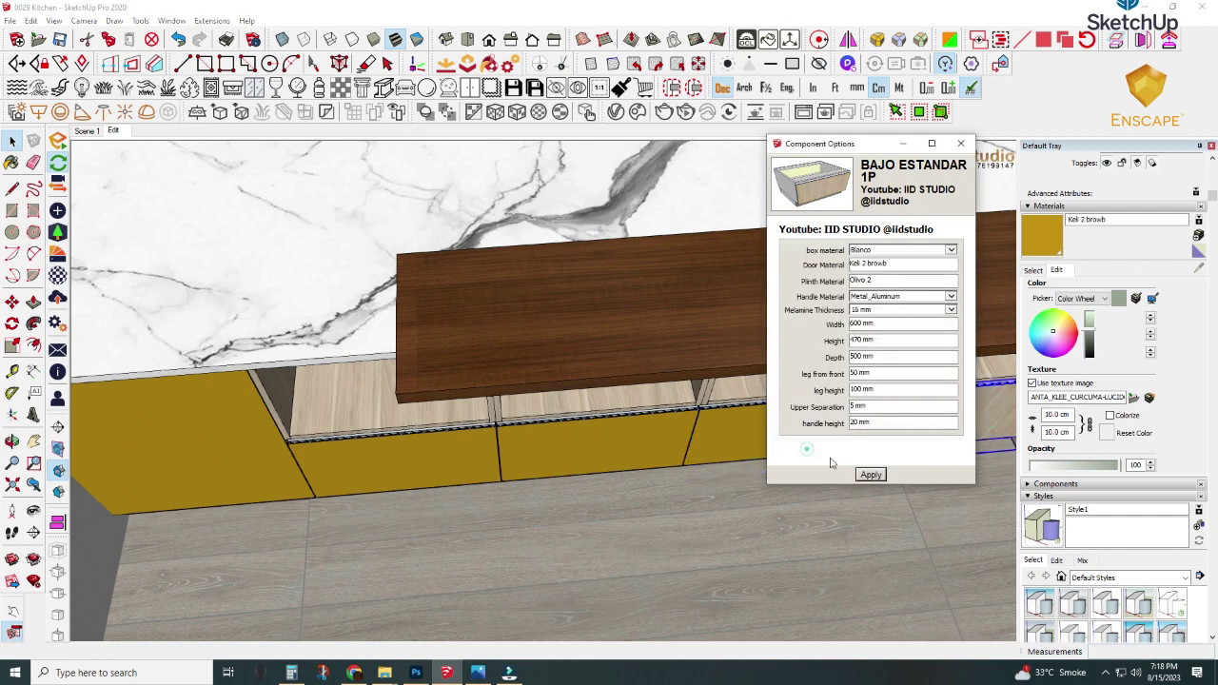
Hide the wooden bench top and the three cabinet top panels
click(960, 143)
click(636, 247)
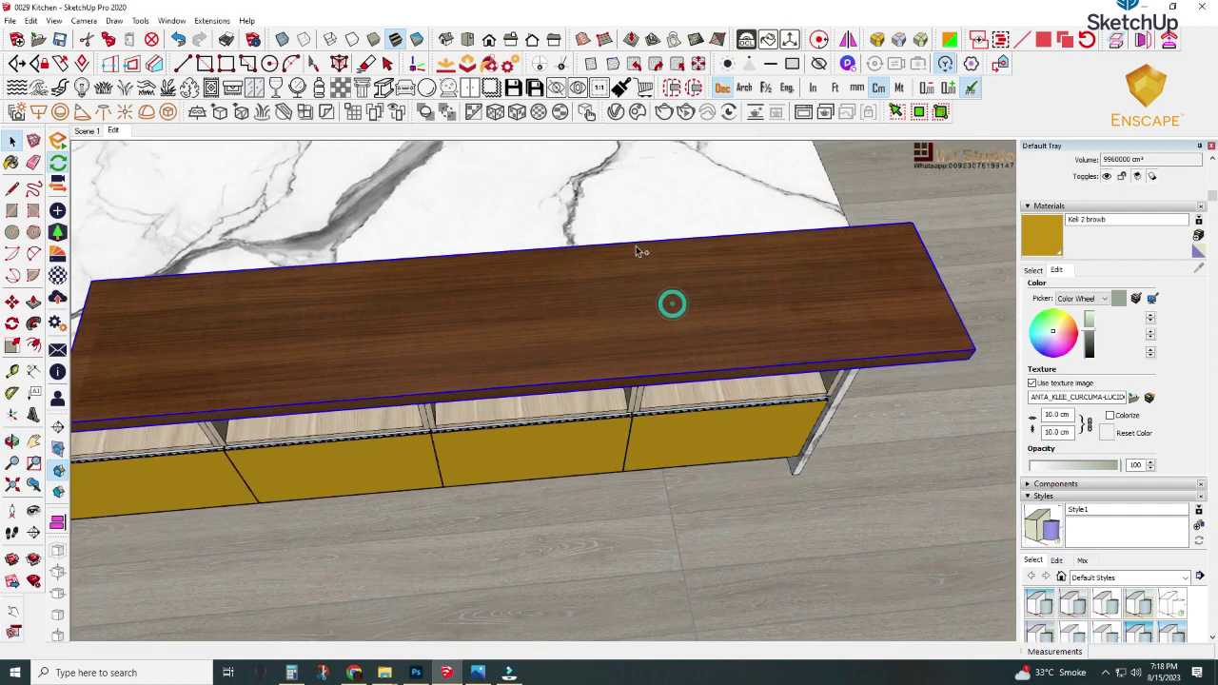
right_click(633, 226)
click(671, 251)
click(815, 284)
key(Delete)
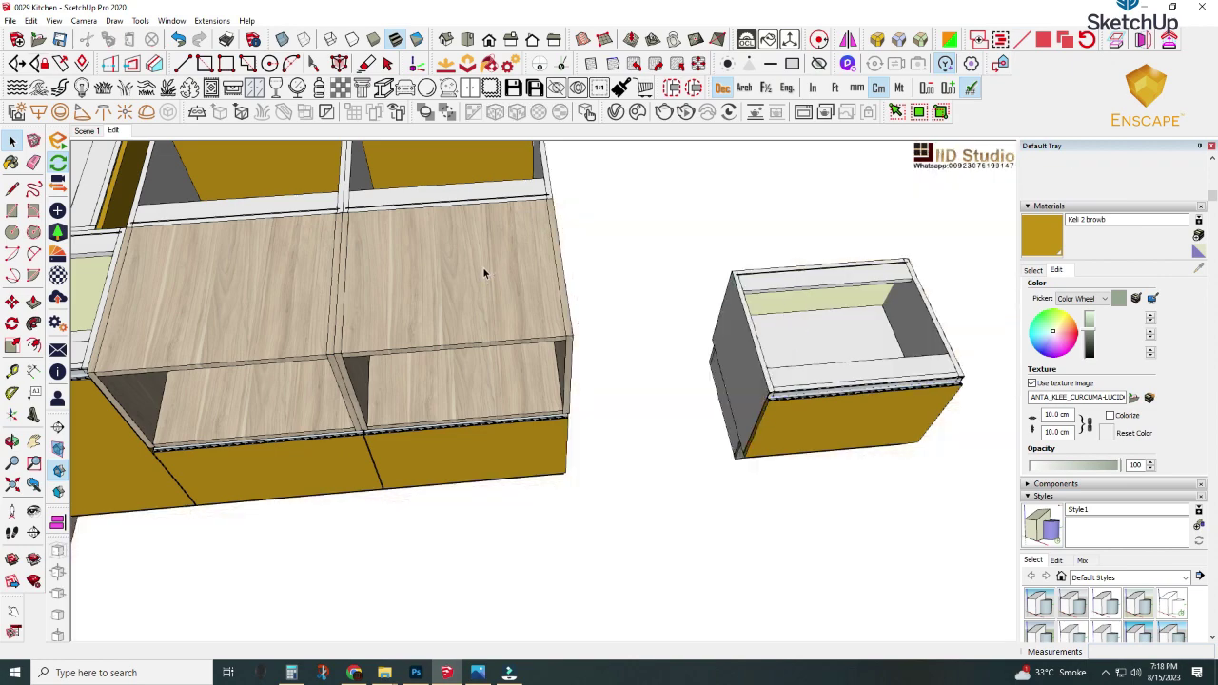
click(680, 288)
key(Delete)
click(489, 307)
key(Delete)
mouse_move(393, 332)
middle_down()
mouse_move(502, 438)
mouse_move(245, 427)
mouse_move(224, 300)
mouse_move(897, 258)
middle_up()
Set the open shelf box's box material to kell2 green
key(b)
alt+click(225, 296)
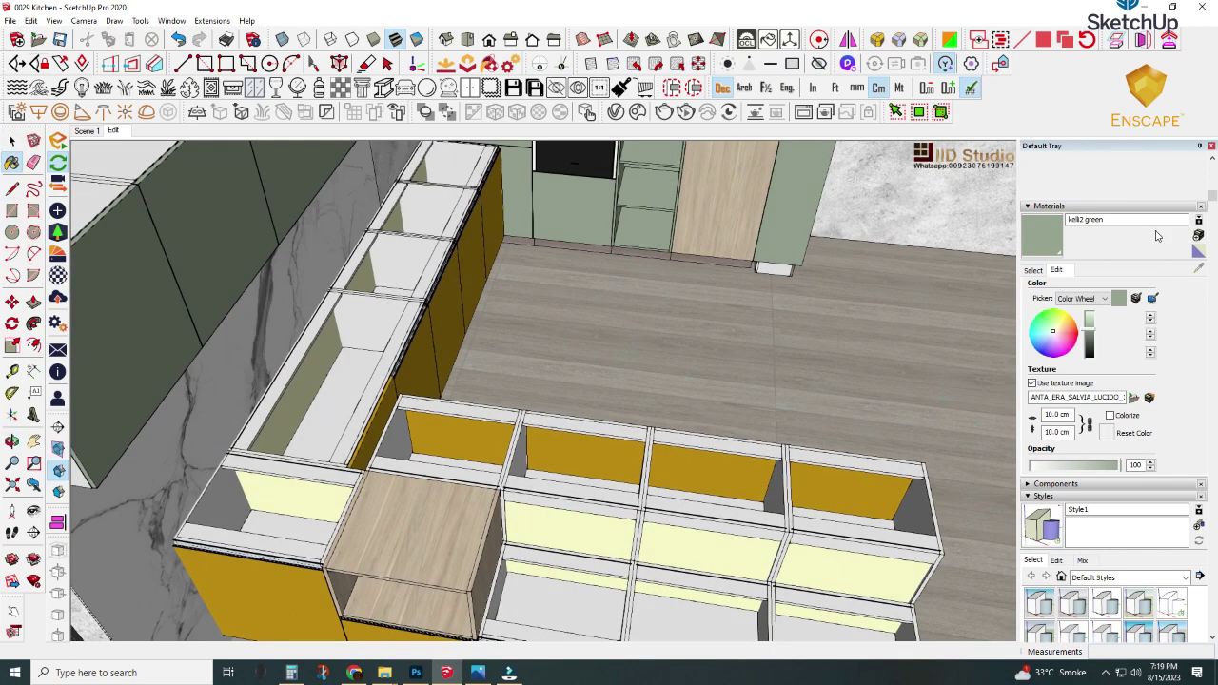
click(904, 252)
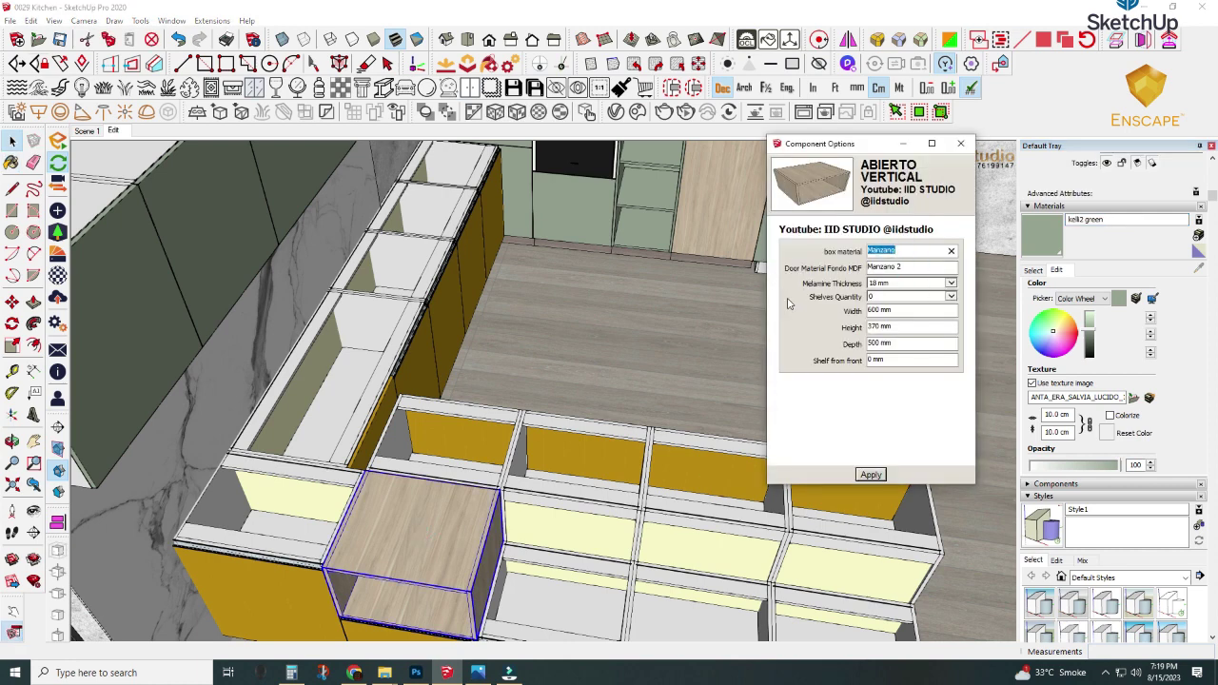
click(867, 474)
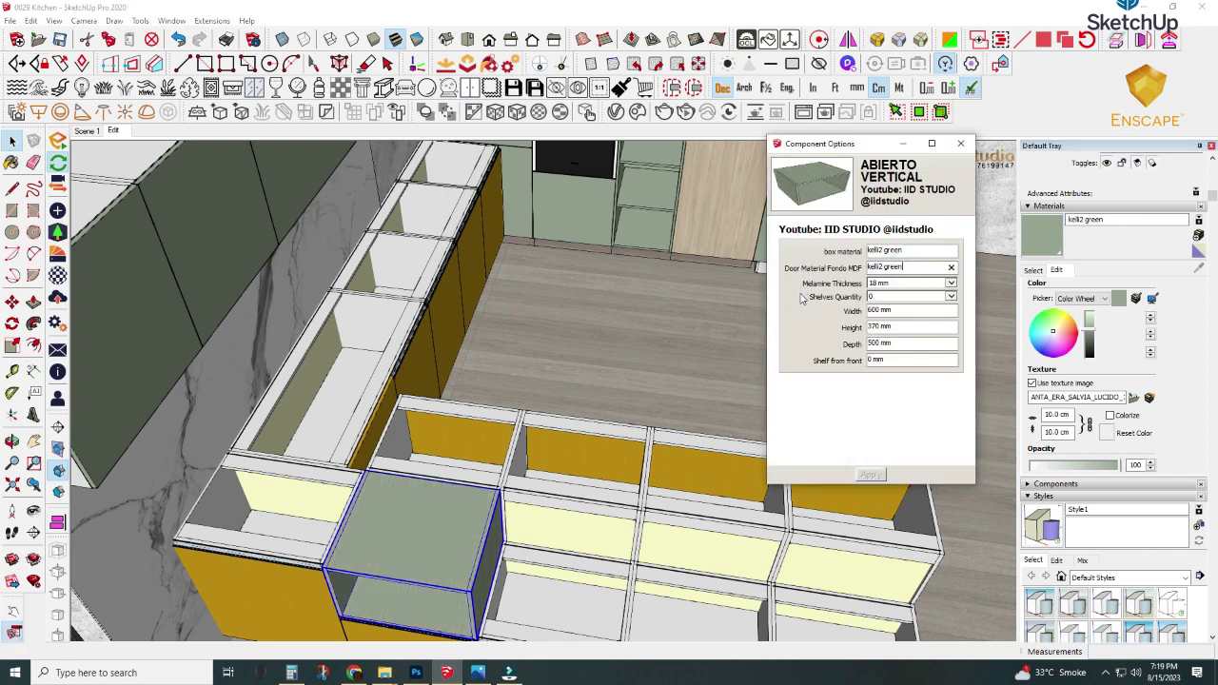
mouse_move(476, 359)
middle_down()
mouse_move(348, 275)
mouse_move(498, 315)
middle_up()
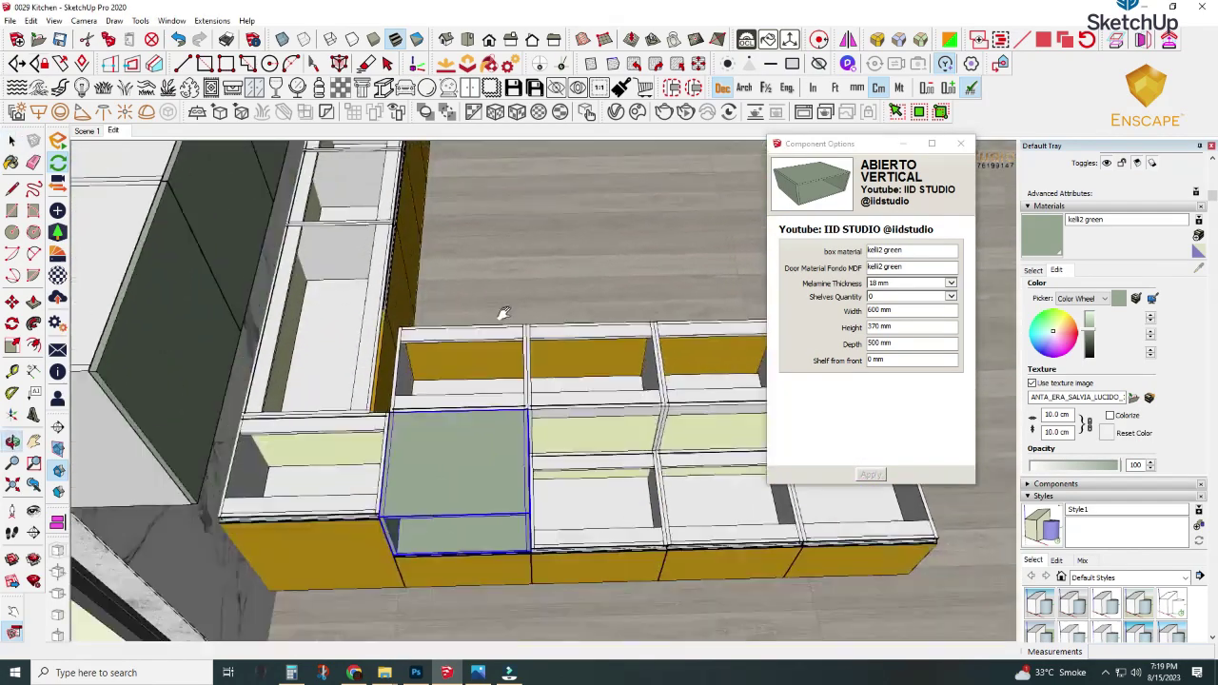
Copy the green open box to the neighbouring cabinet and array it x3
click(12, 301)
click(338, 463)
key(ctrl)
click(590, 458)
text(x3)
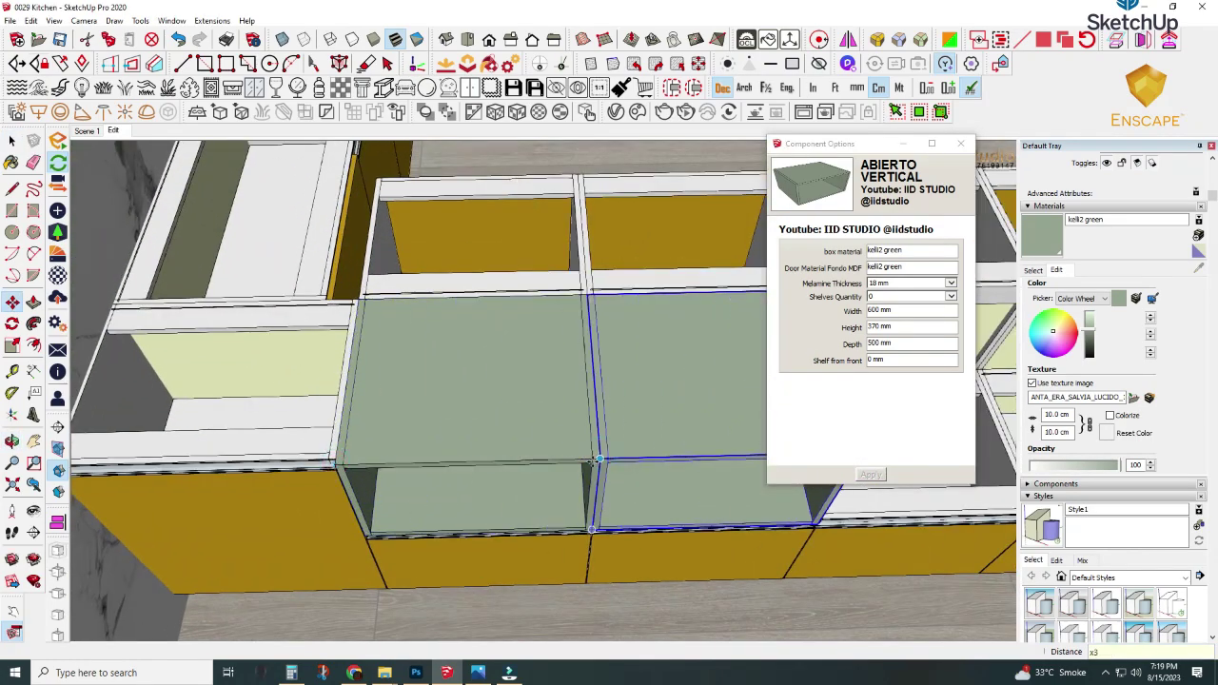
key(Return)
scroll(590, 457, down, 5)
middle_drag(434, 462, 421, 435)
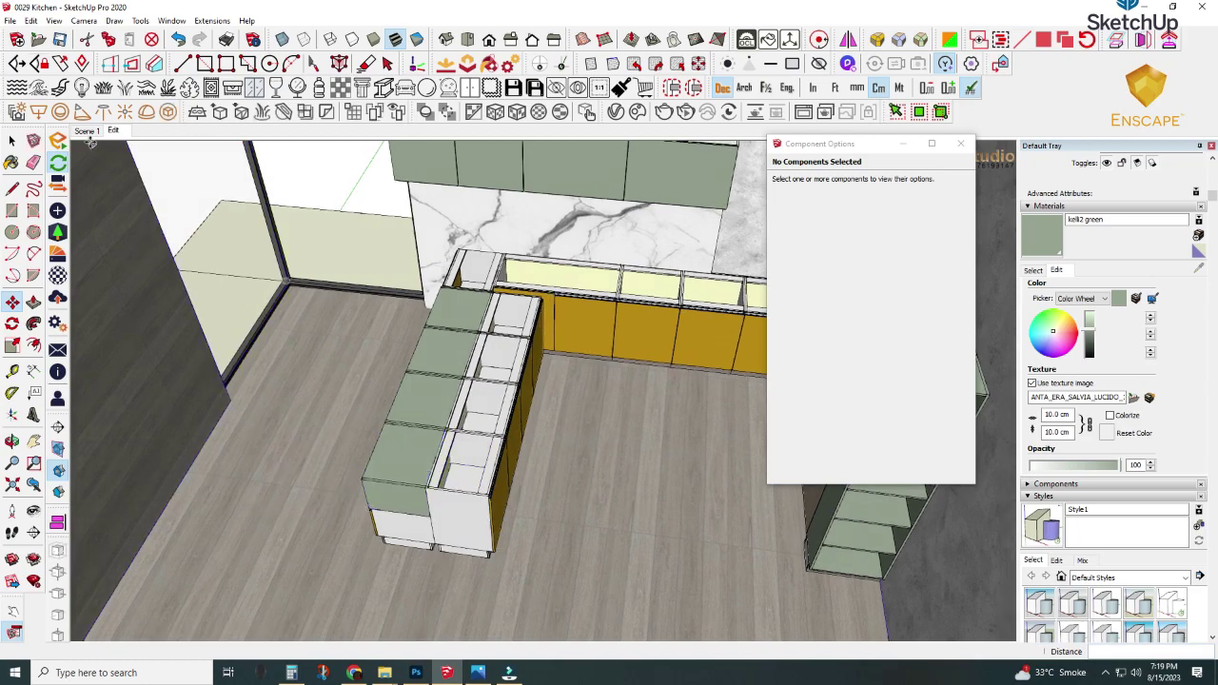
Unhide the countertop, bench and walls with Edit > Unhide > All, then return to Scene 1
click(30, 20)
click(234, 236)
mouse_move(234, 236)
middle_down()
mouse_move(78, 233)
mouse_move(431, 411)
middle_up()
scroll(78, 233, down, 3)
scroll(431, 411, up, 3)
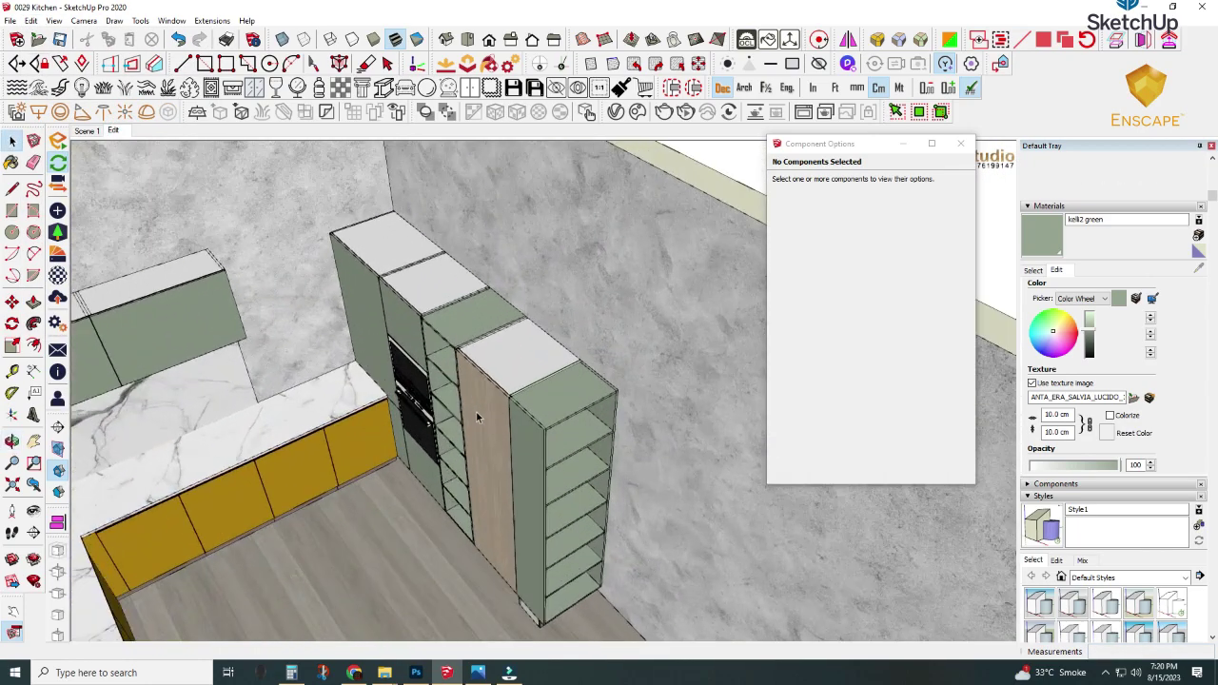
scroll(431, 411, up, 2)
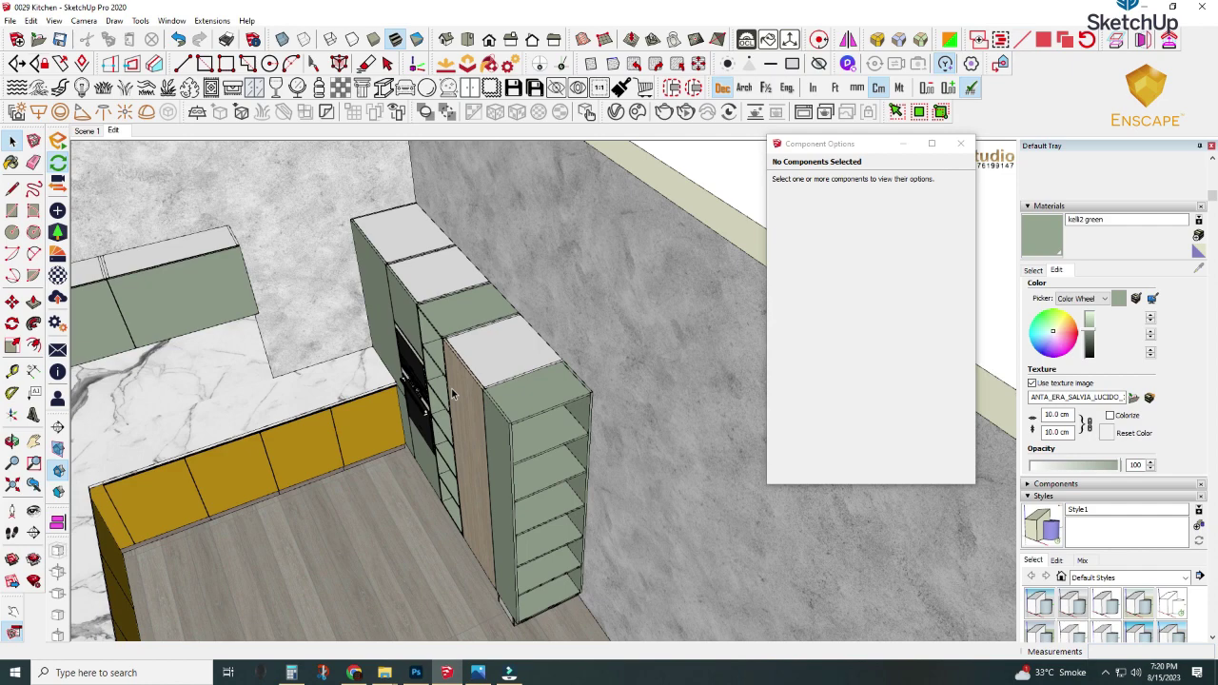
middle_drag(453, 393, 365, 247)
click(92, 132)
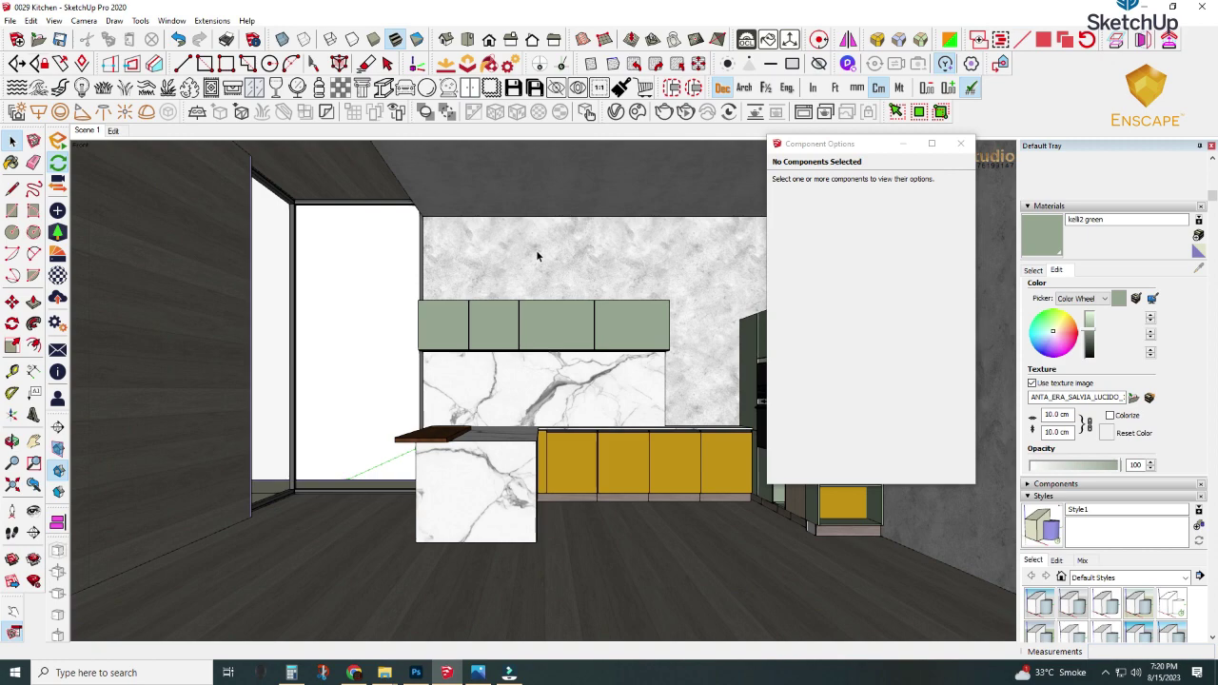
Measure the 107.1 cm gap from the upper cabinet top to the ceiling
scroll(380, 276, up, 3)
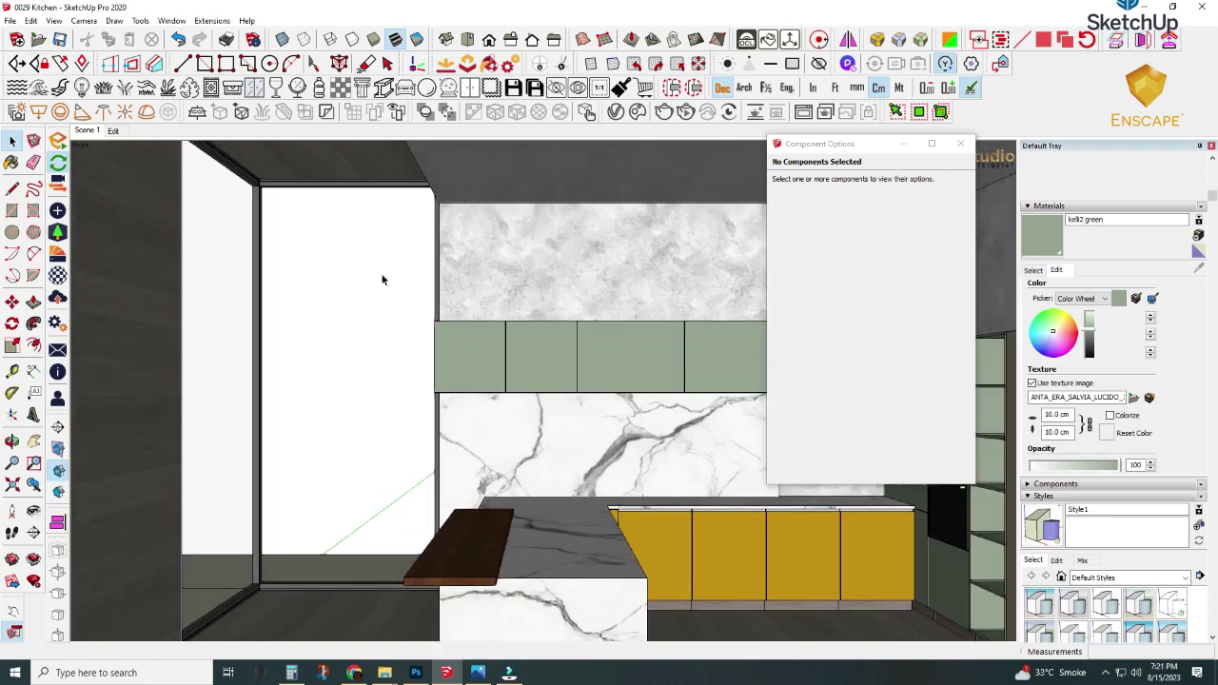
scroll(448, 258, up, 3)
scroll(427, 371, up, 2)
click(381, 385)
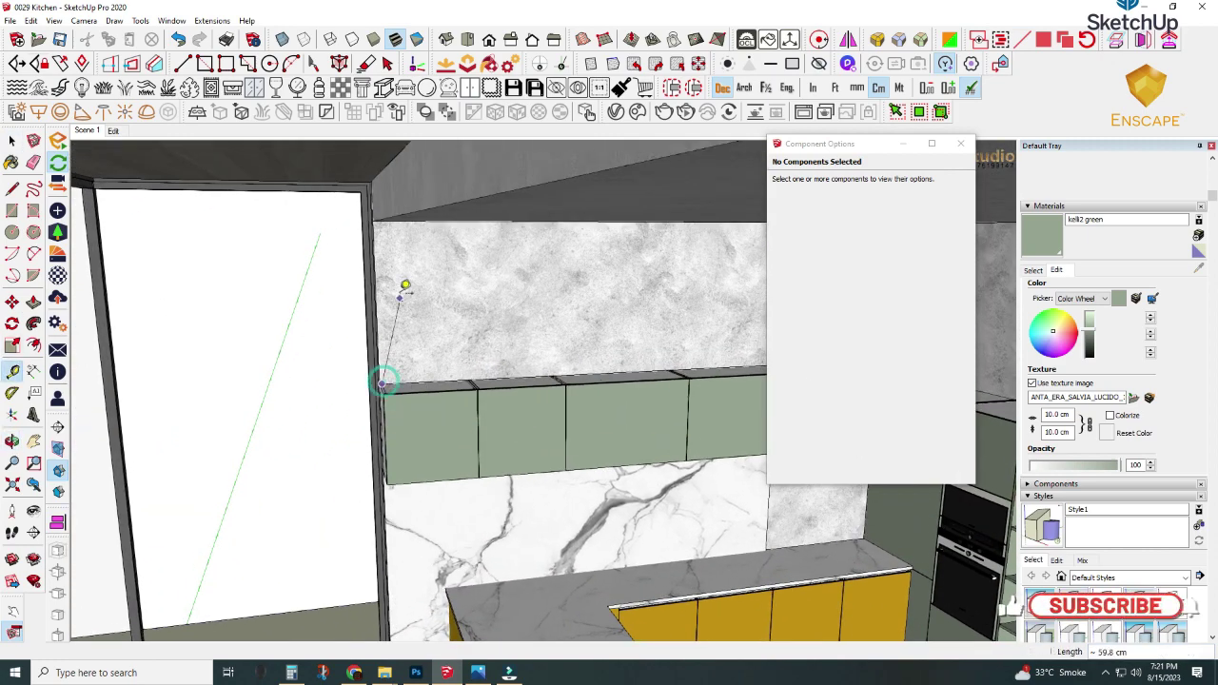
scroll(400, 276, down, 1)
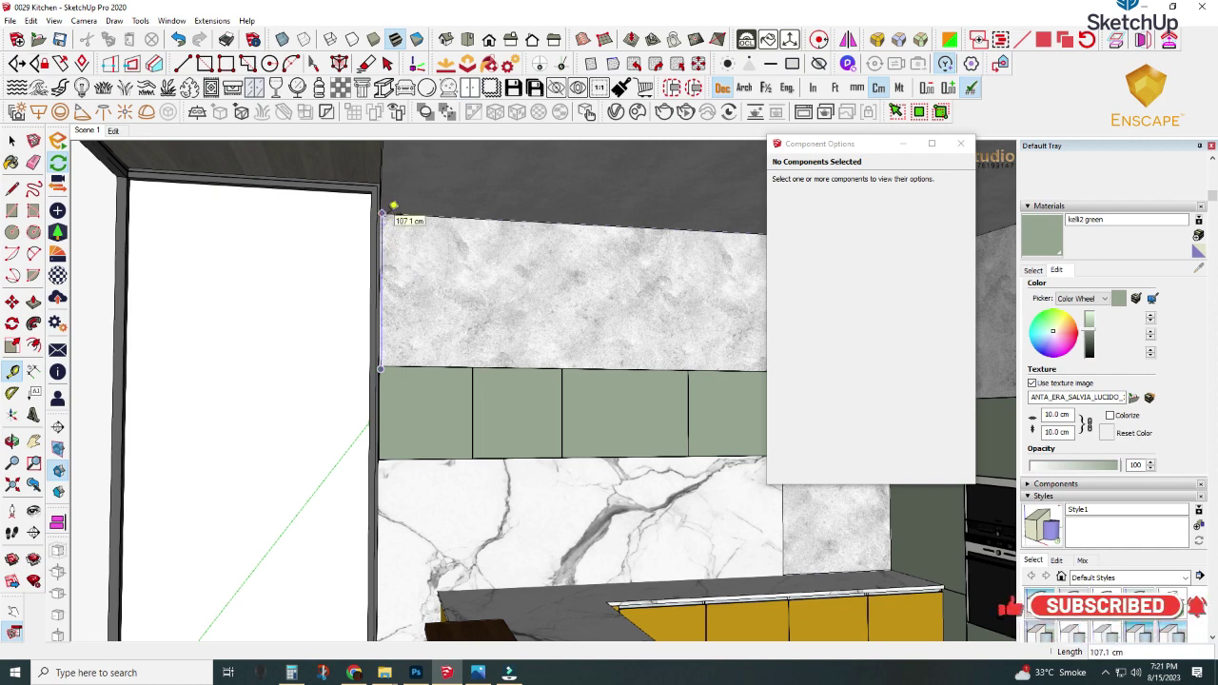
Compute 107 − 70 = 37 in Windows Calculator, then minimize it
click(291, 672)
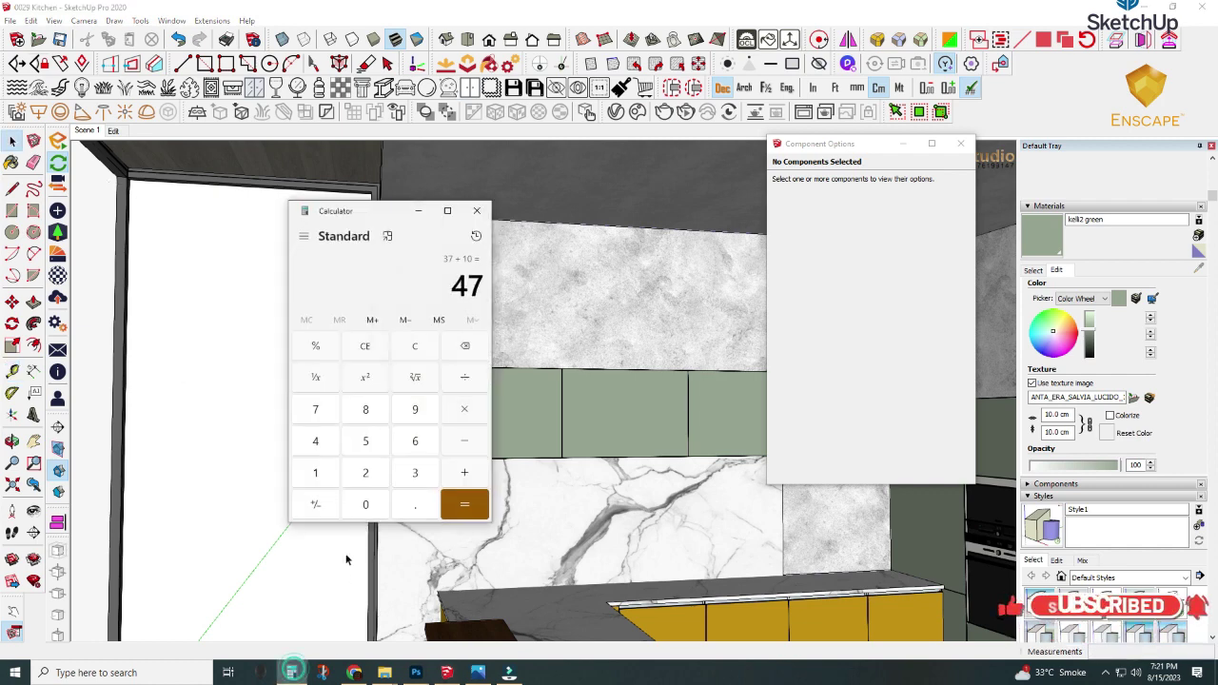
click(313, 470)
click(365, 505)
click(315, 409)
click(464, 441)
click(315, 409)
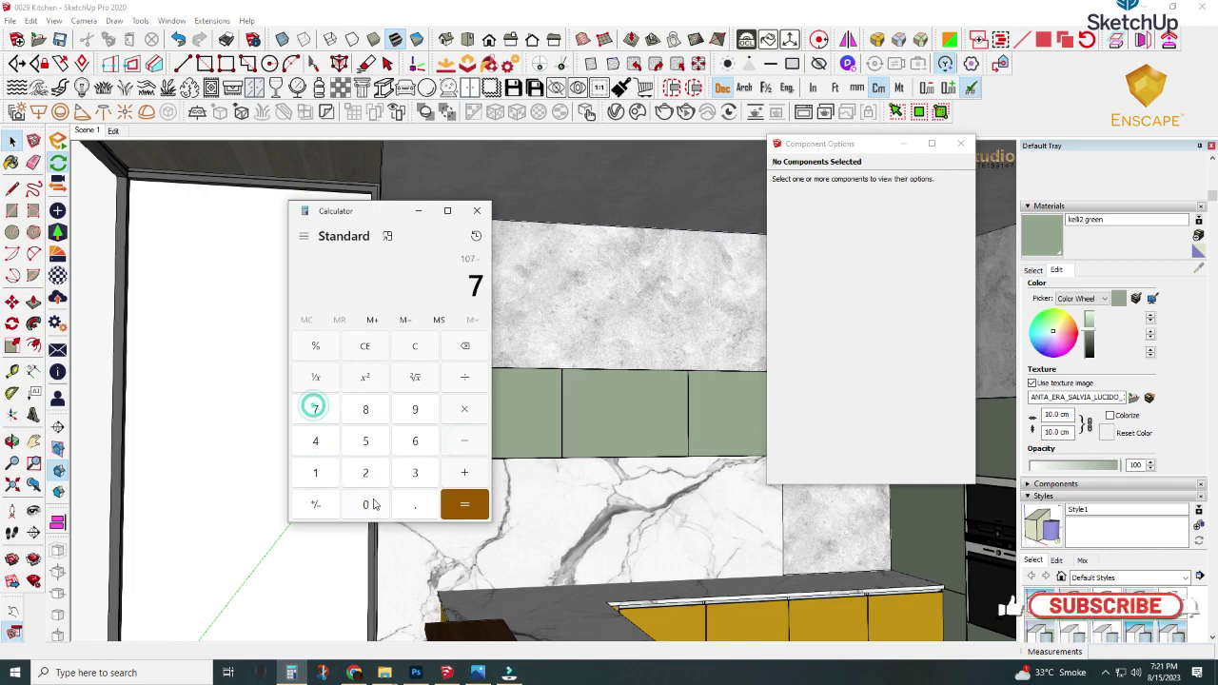
click(366, 504)
click(464, 504)
click(418, 210)
scroll(418, 229, down, 3)
scroll(418, 229, down, 3)
Group all the kitchen cabinets and hide the group
scroll(418, 228, down, 1)
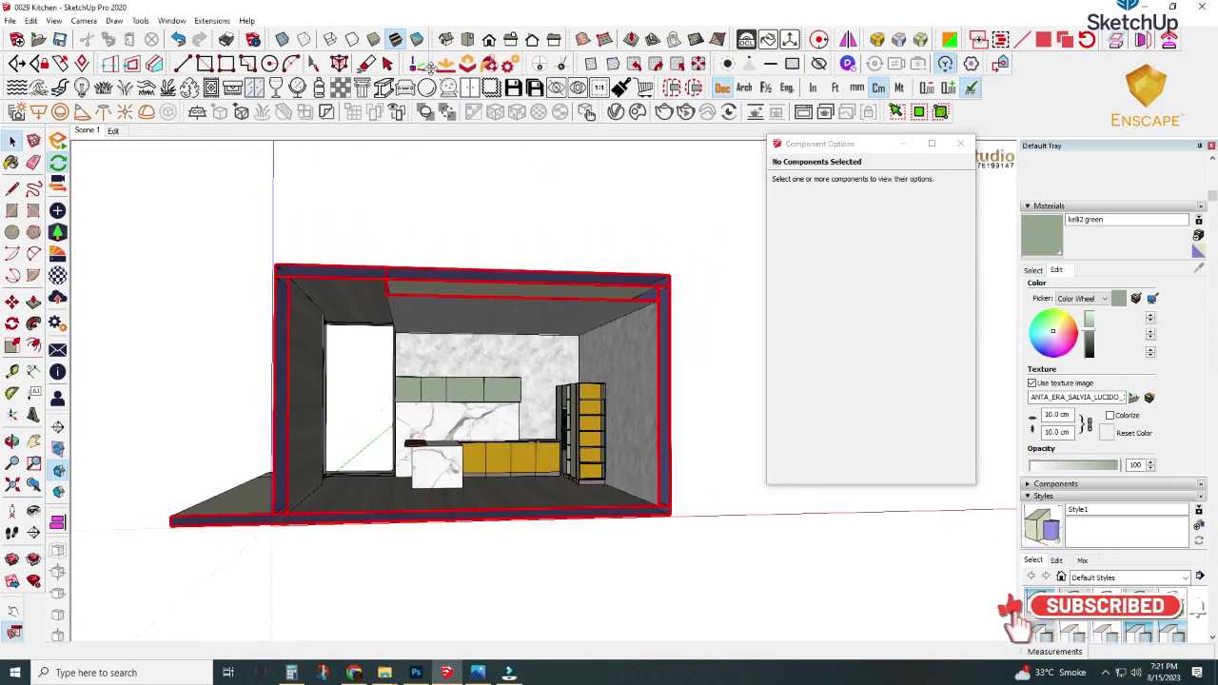
drag(344, 340, 607, 489)
right_click(629, 435)
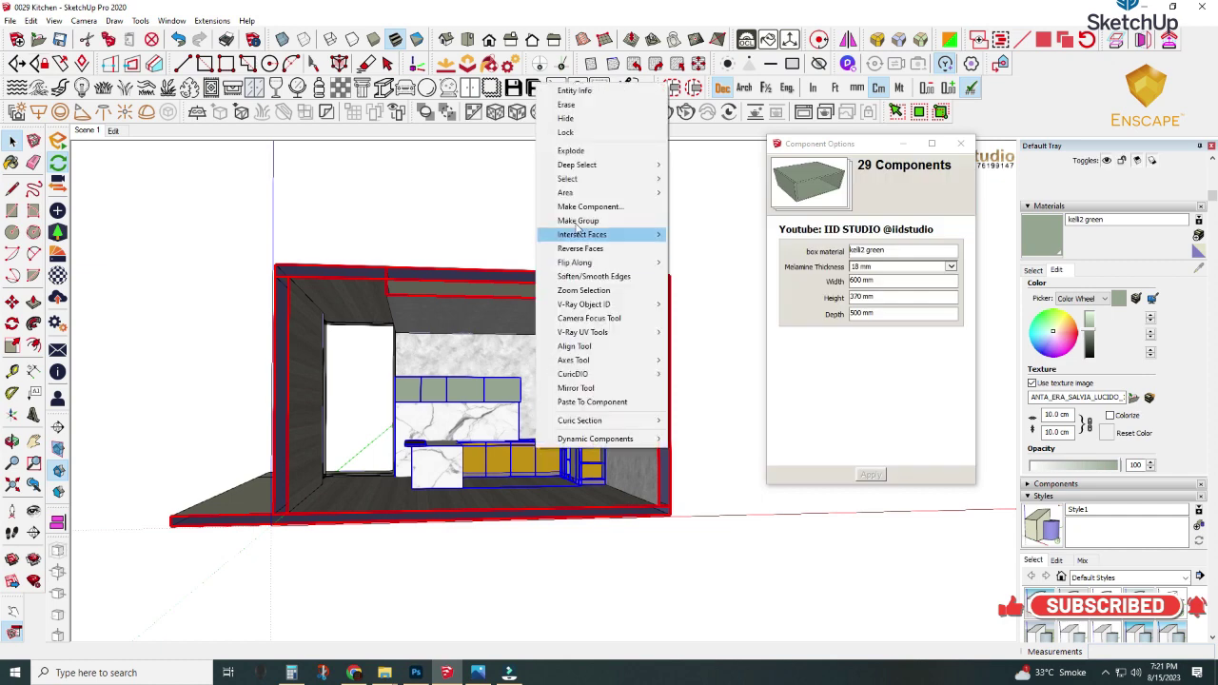
click(666, 217)
shift+middle_drag(440, 395, 570, 383)
click(83, 21)
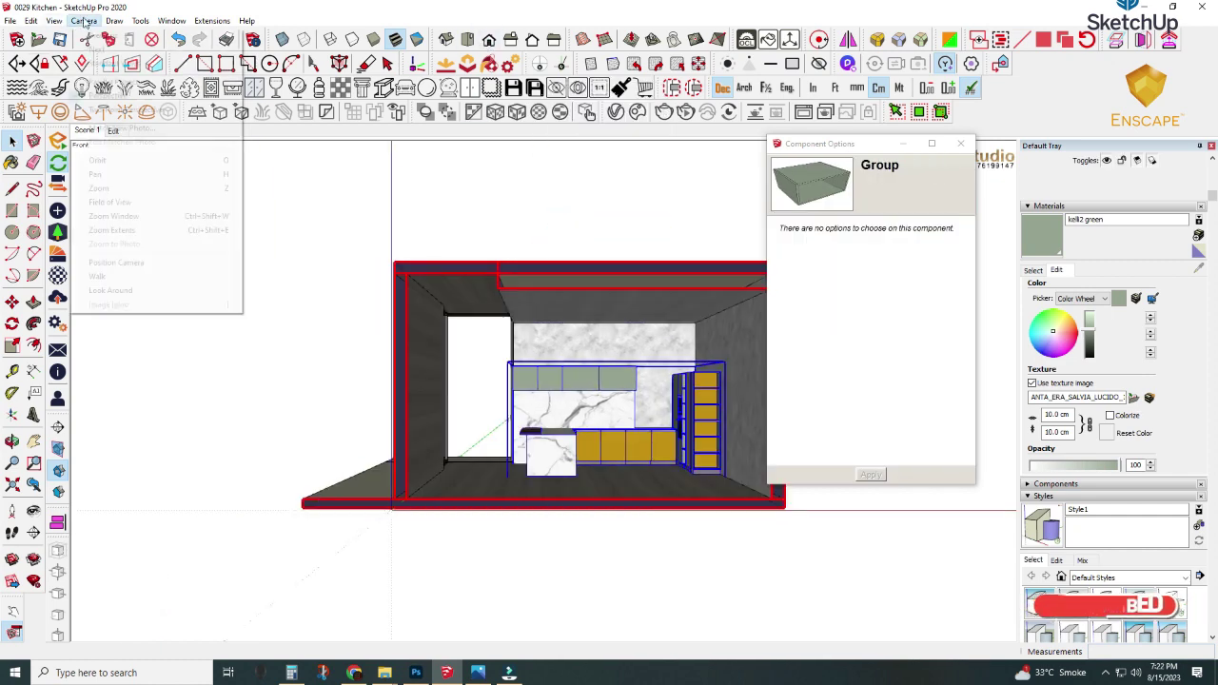
right_click(573, 393)
click(628, 71)
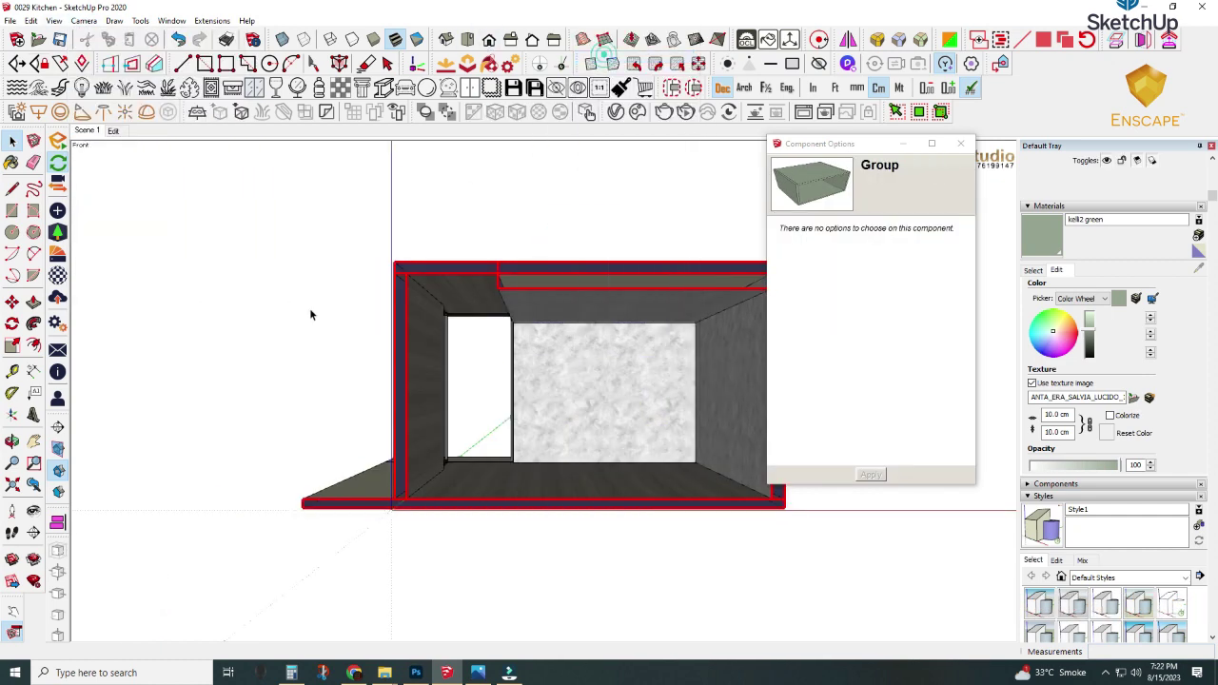
In parallel Front view, stretch the ceiling strip down along blue, then return to Scene 1
click(58, 473)
click(960, 144)
click(83, 21)
click(115, 92)
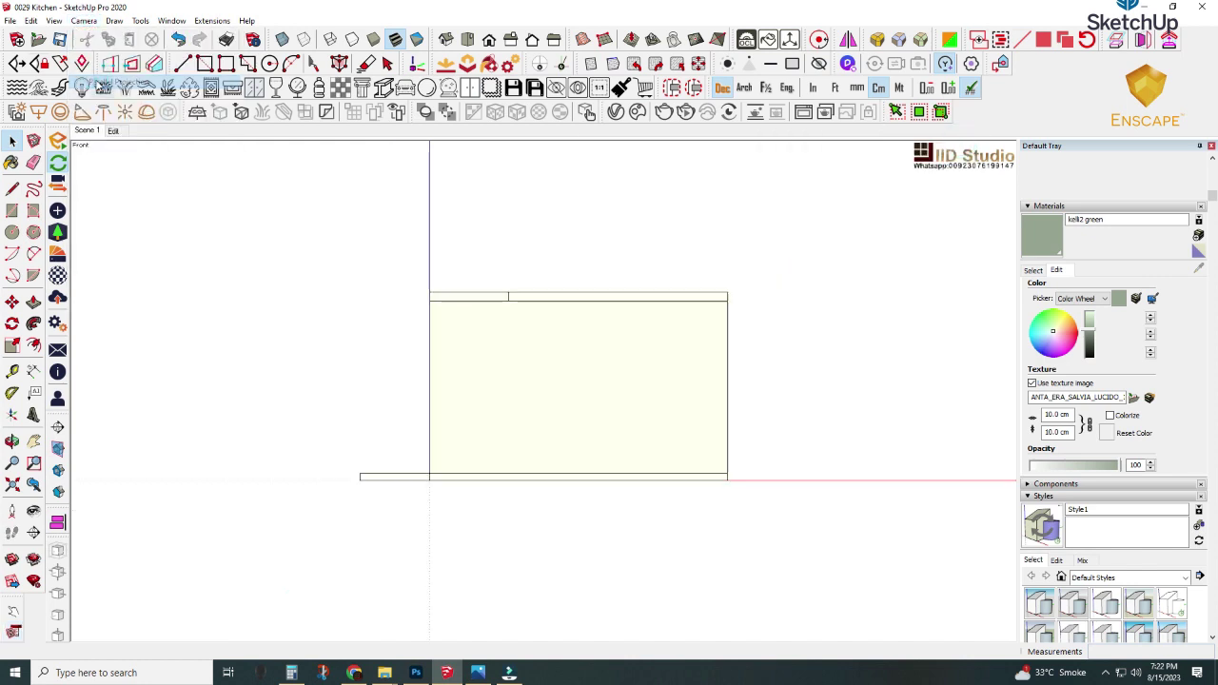
drag(375, 251, 735, 316)
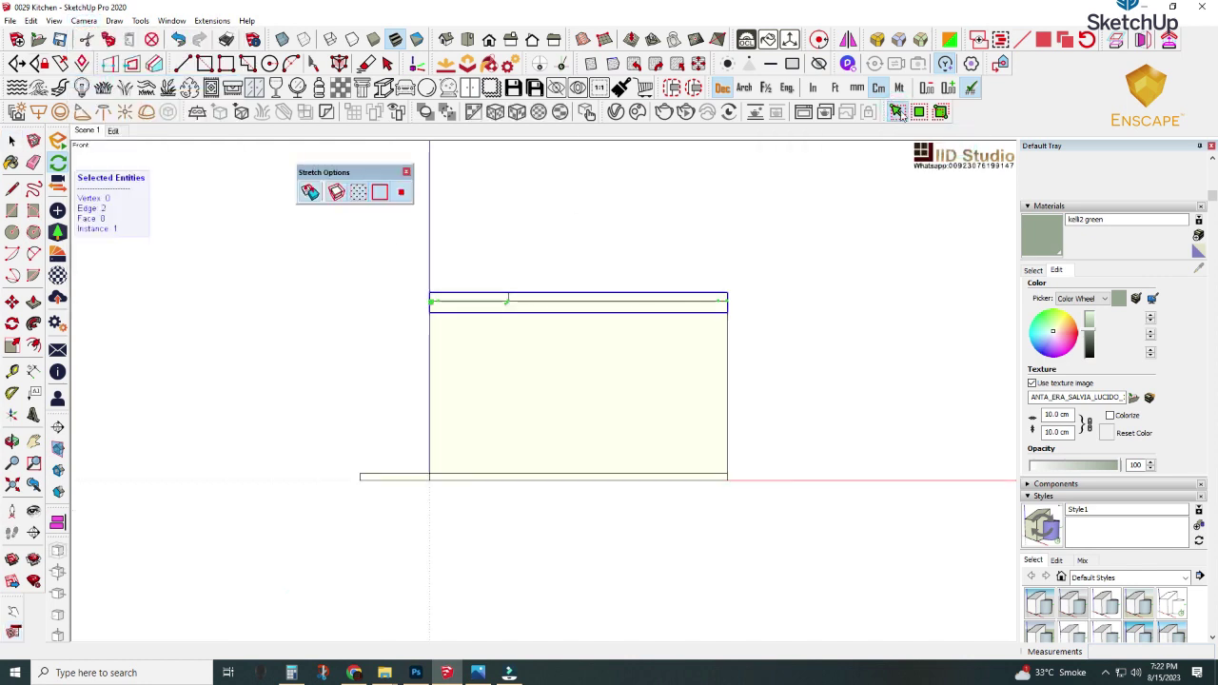
drag(380, 239, 771, 321)
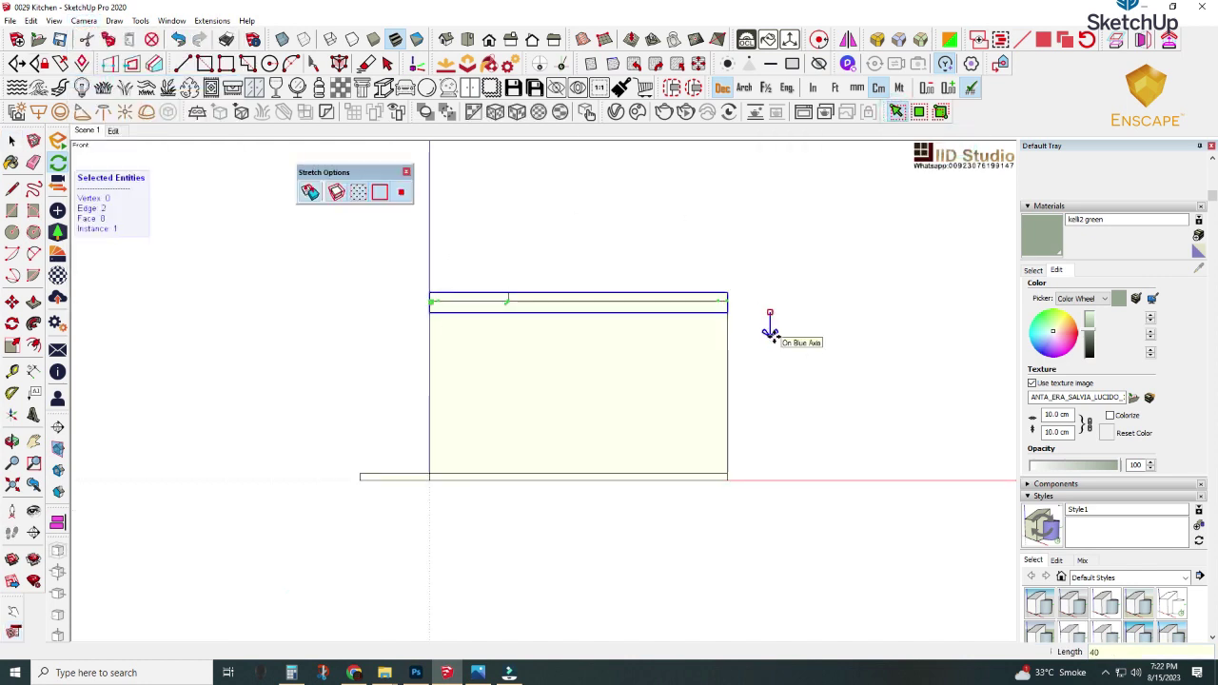
key(Escape)
click(58, 471)
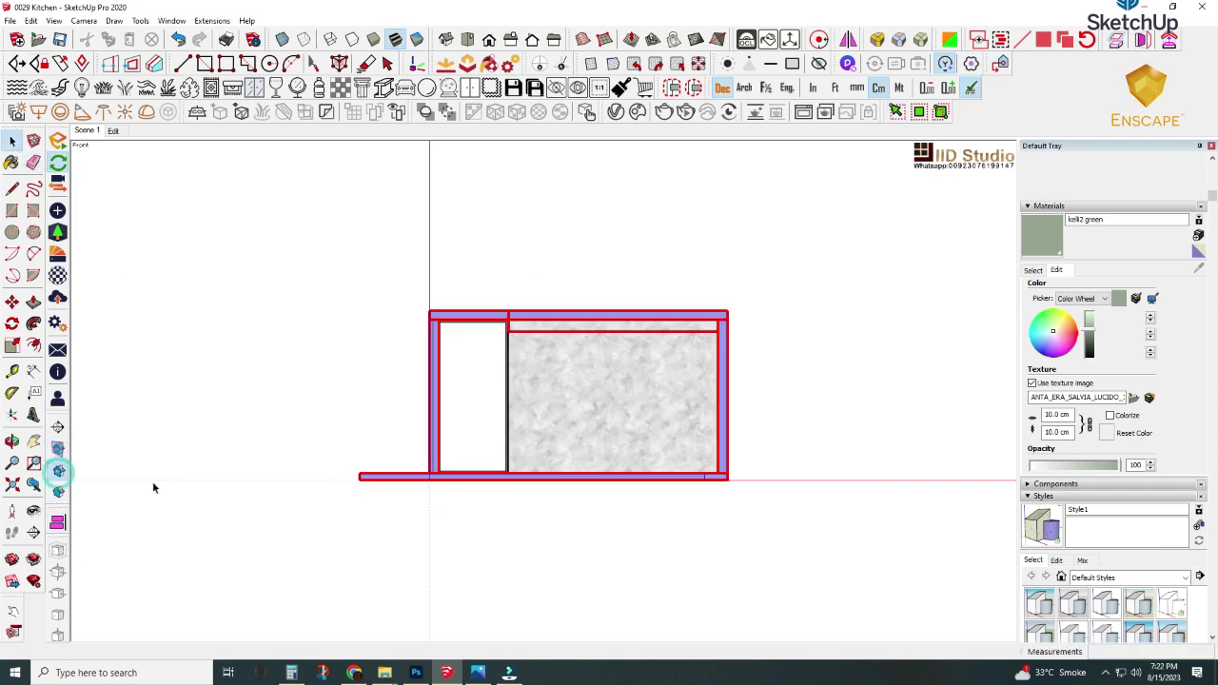
click(88, 130)
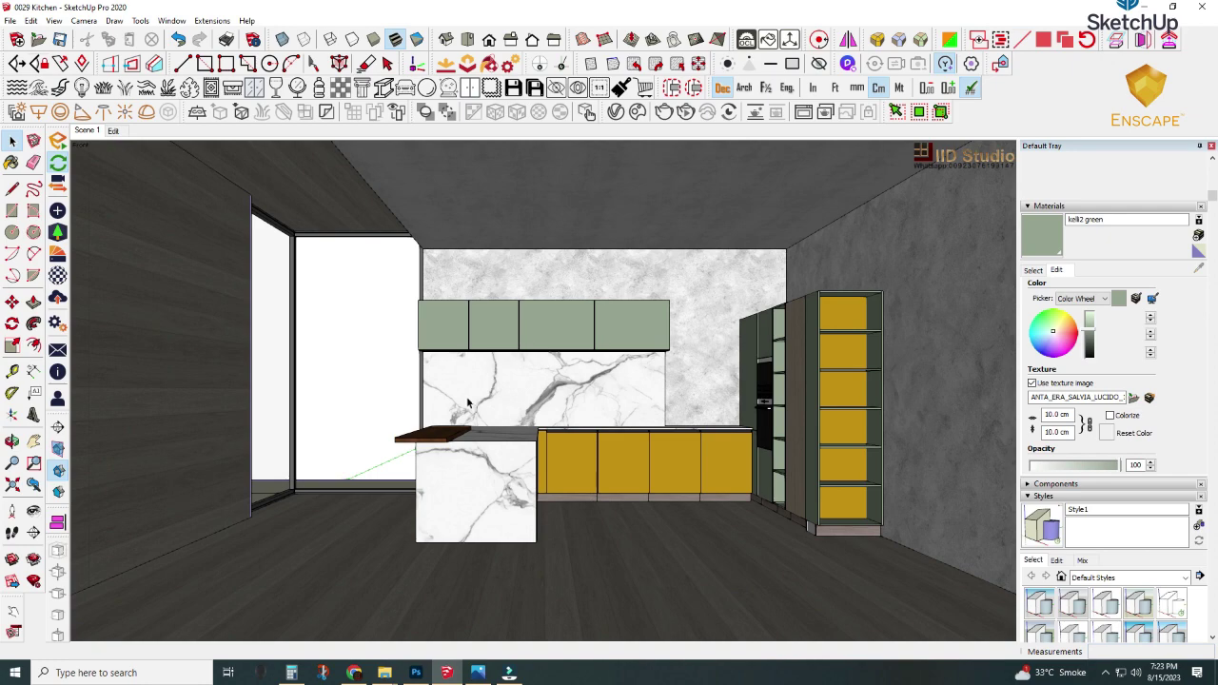
Restore the window and line up a straight-on front view of the kitchen box
key(p)
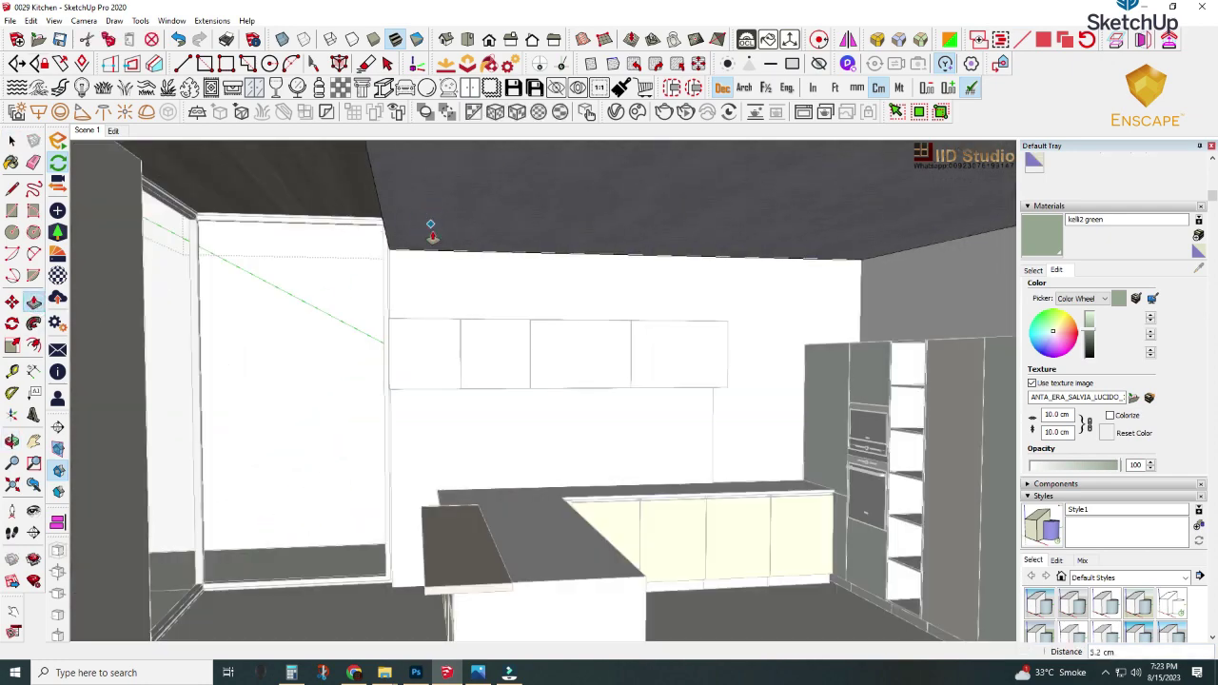
mouse_move(430, 232)
middle_down()
mouse_move(329, 313)
mouse_move(343, 401)
middle_up()
click(85, 132)
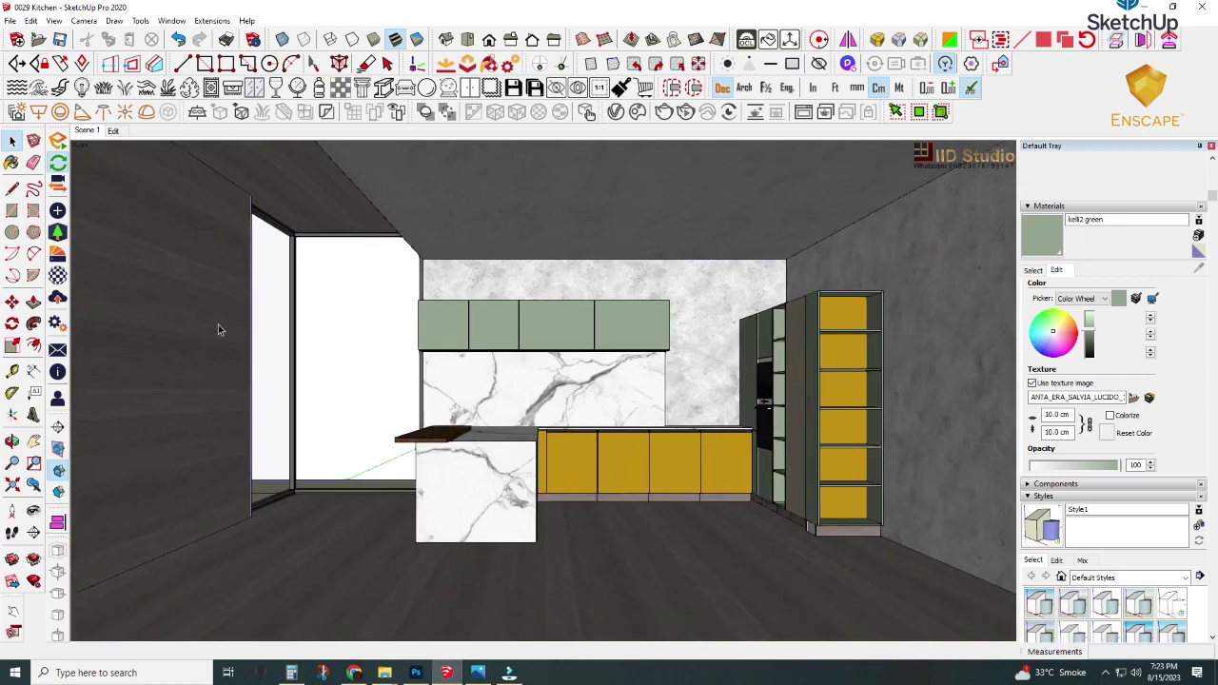
scroll(265, 371, up, 1)
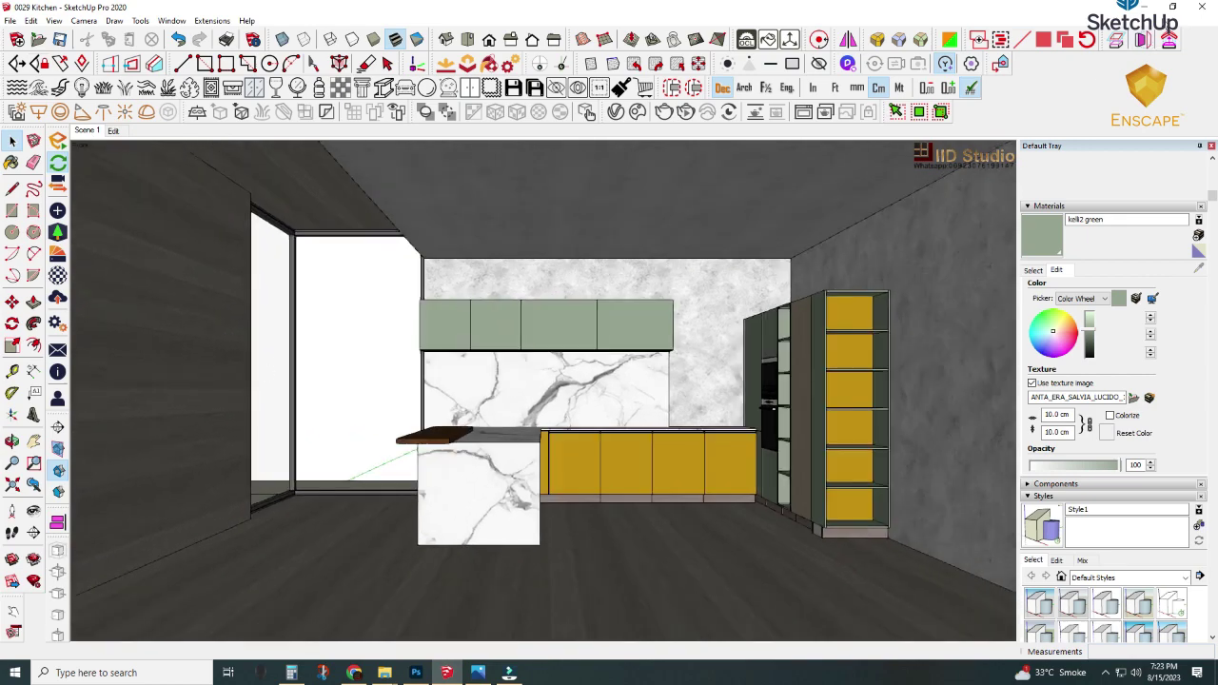
click(1172, 8)
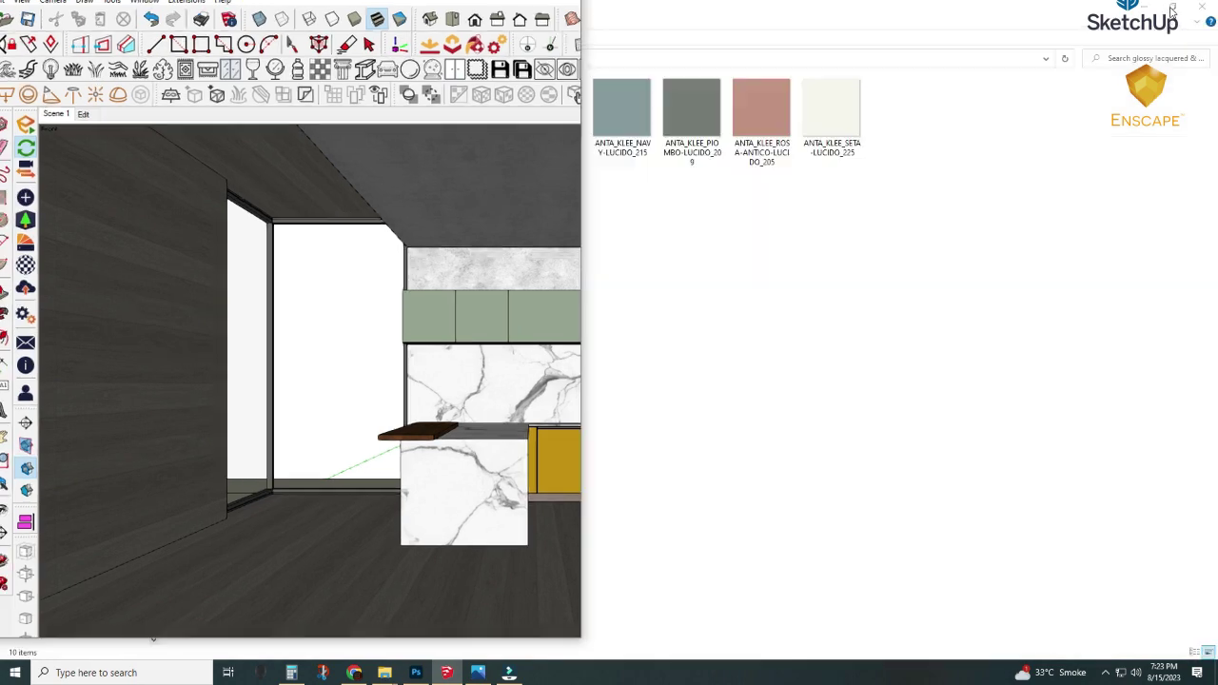
scroll(130, 516, up, 3)
middle_drag(177, 421, 346, 413)
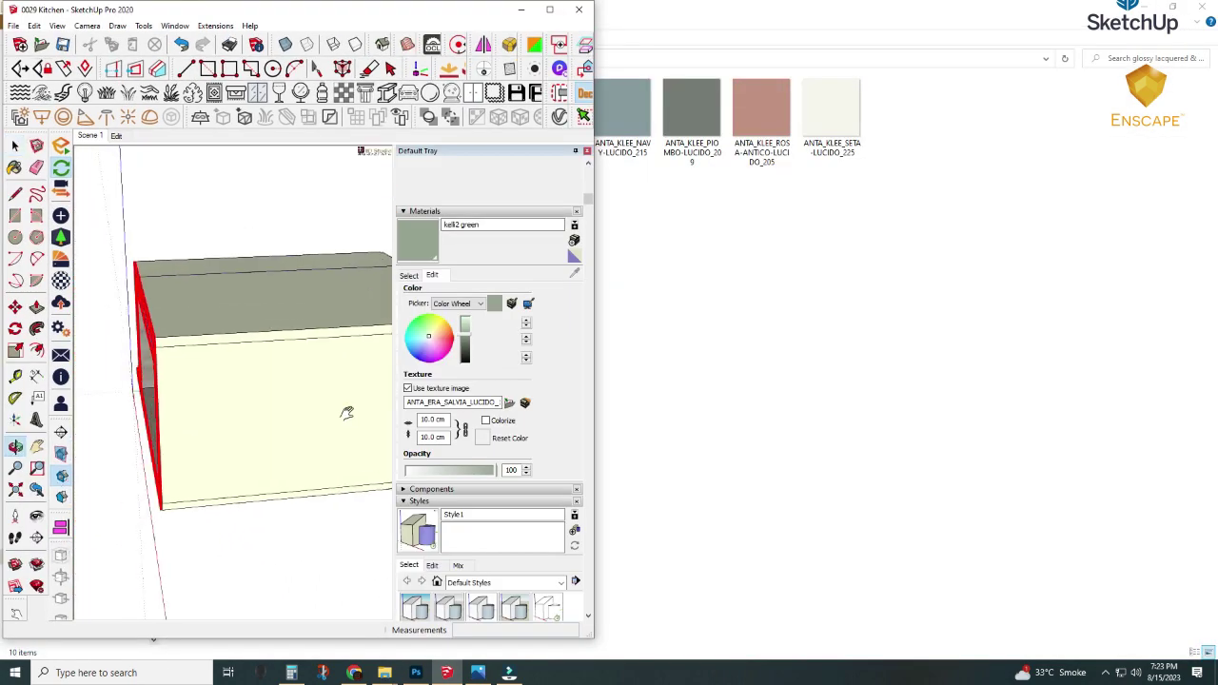
click(64, 477)
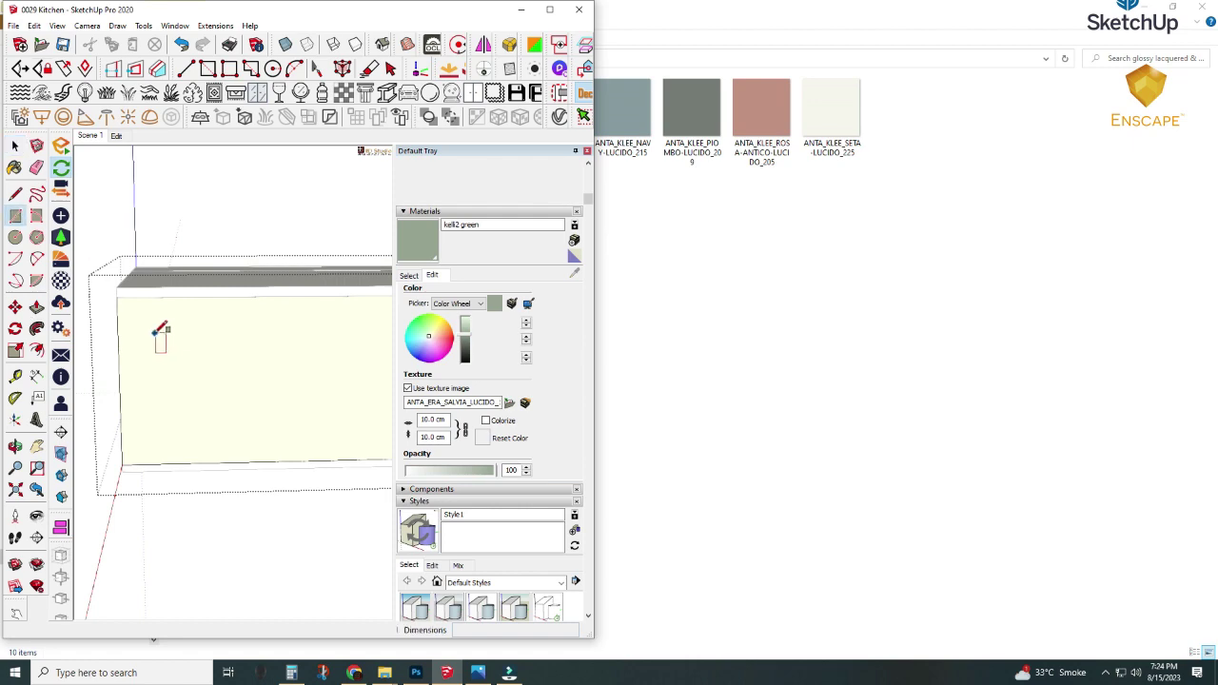
Draw a door rectangle on the front face and push it 26.6 cm into the wall
click(153, 331)
click(229, 463)
middle_drag(230, 463, 12, 383)
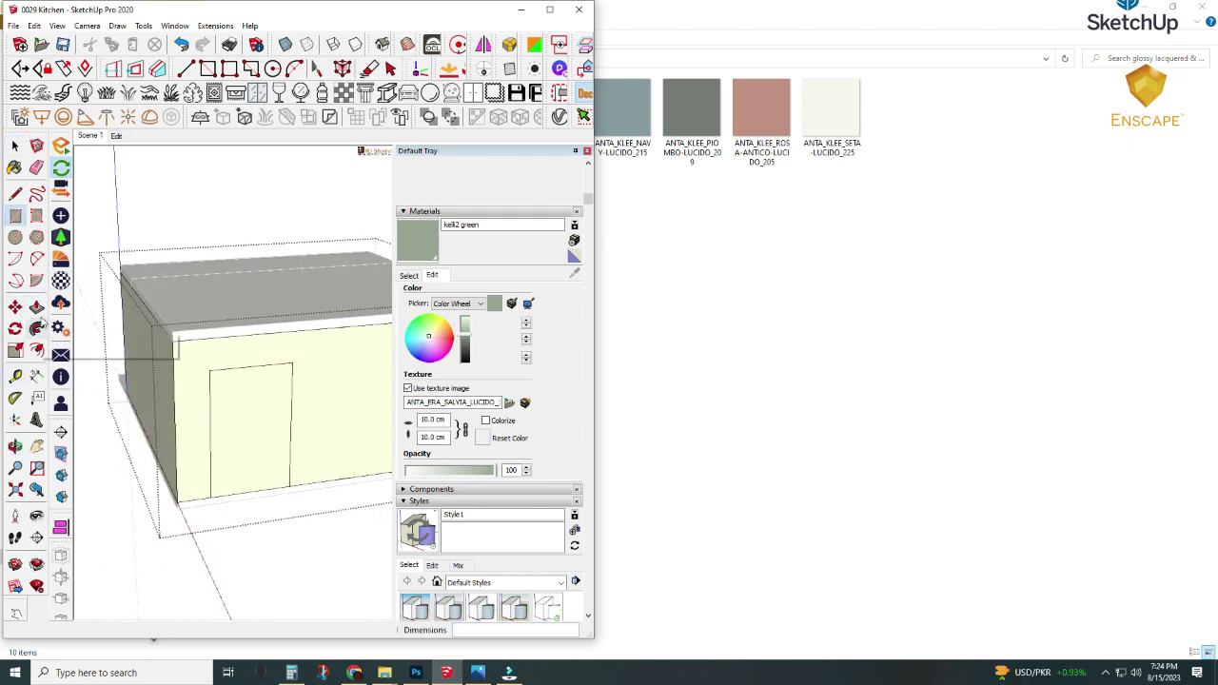
click(36, 306)
click(253, 438)
middle_drag(251, 438, 293, 402)
click(210, 390)
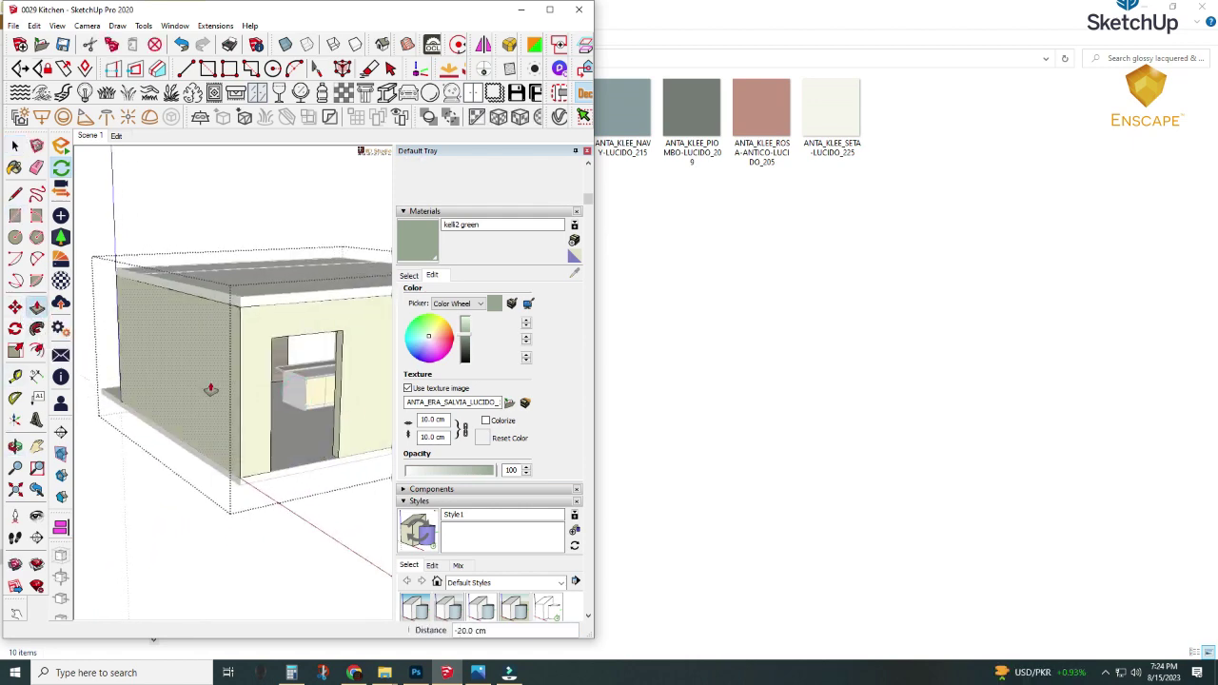
mouse_move(210, 390)
middle_down()
mouse_move(279, 467)
mouse_move(266, 435)
middle_up()
click(278, 471)
Return to the Select tool and orbit back to the frontal kitchen view
scroll(266, 435, up, 3)
scroll(179, 473, down, 3)
key(space)
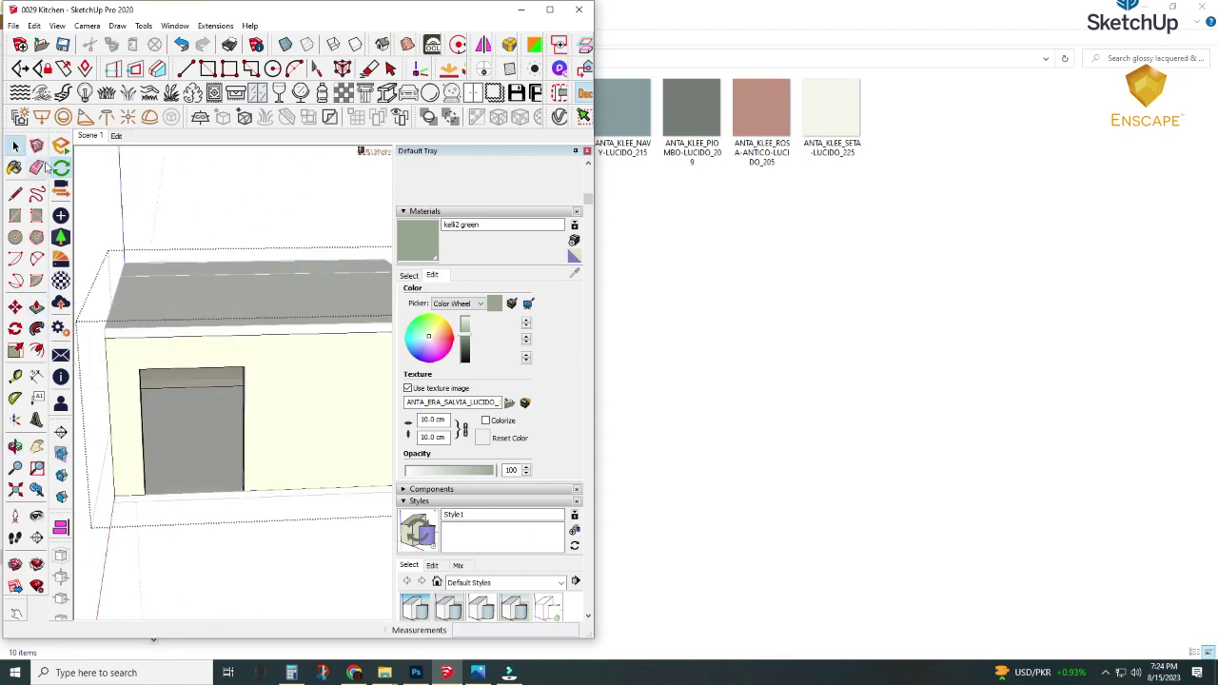
scroll(193, 294, down, 5)
middle_drag(193, 294, 228, 314)
Sample IID Studio Wall Stucco1 from the right wall and paint the exterior front wall with it
key(super+Up)
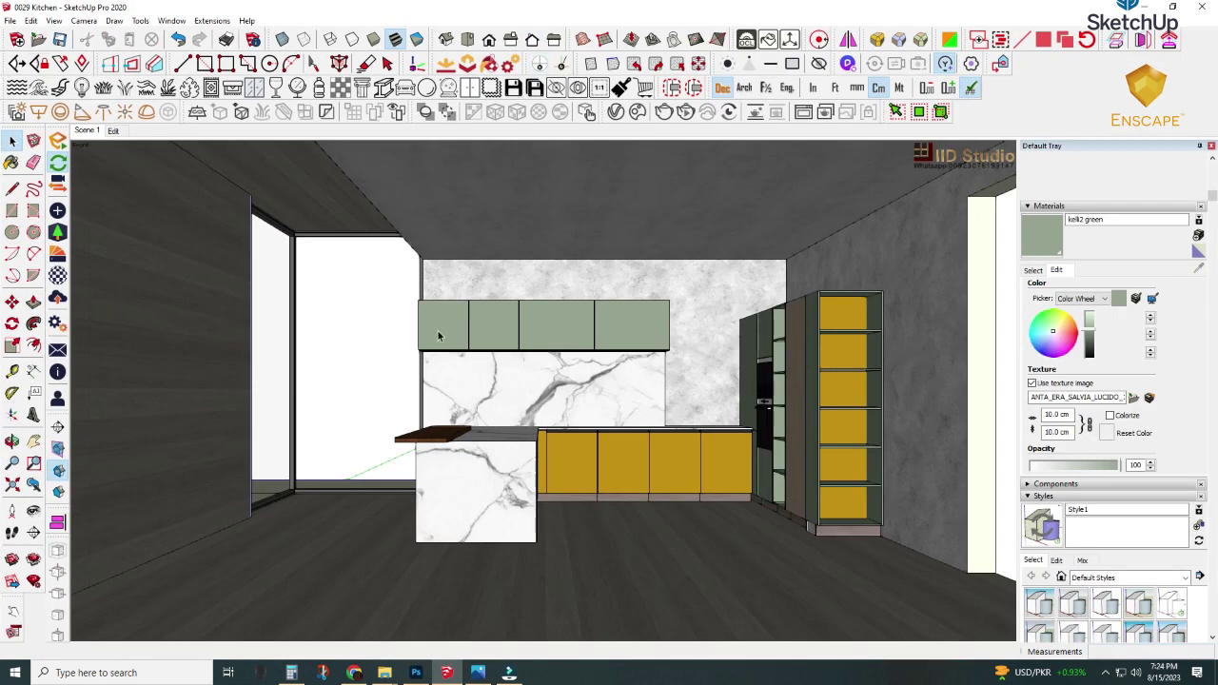
middle_drag(650, 260, 116, 276)
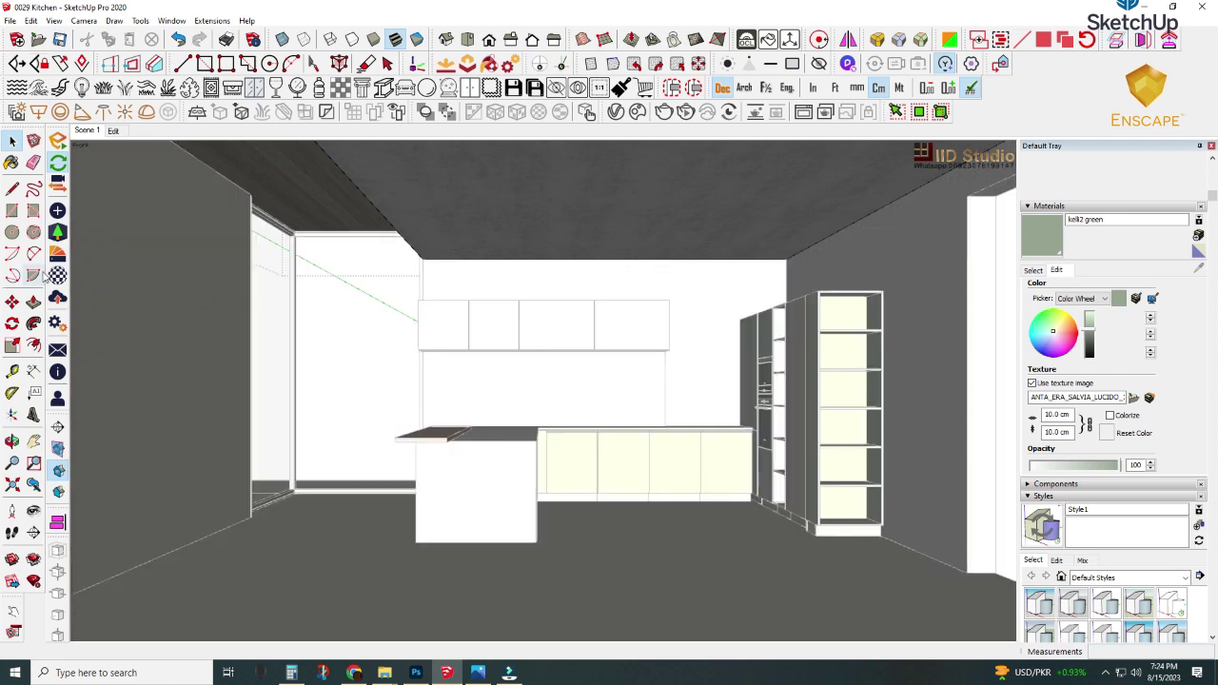
alt+click(985, 359)
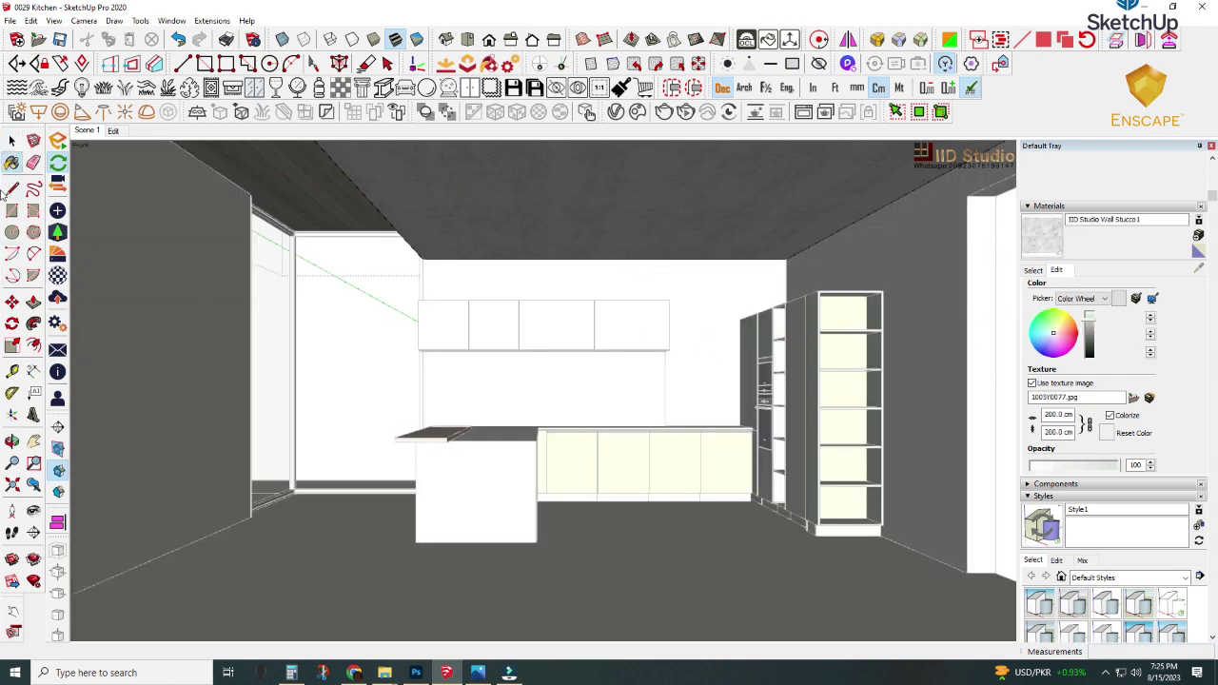
key(space)
scroll(666, 295, down, 3)
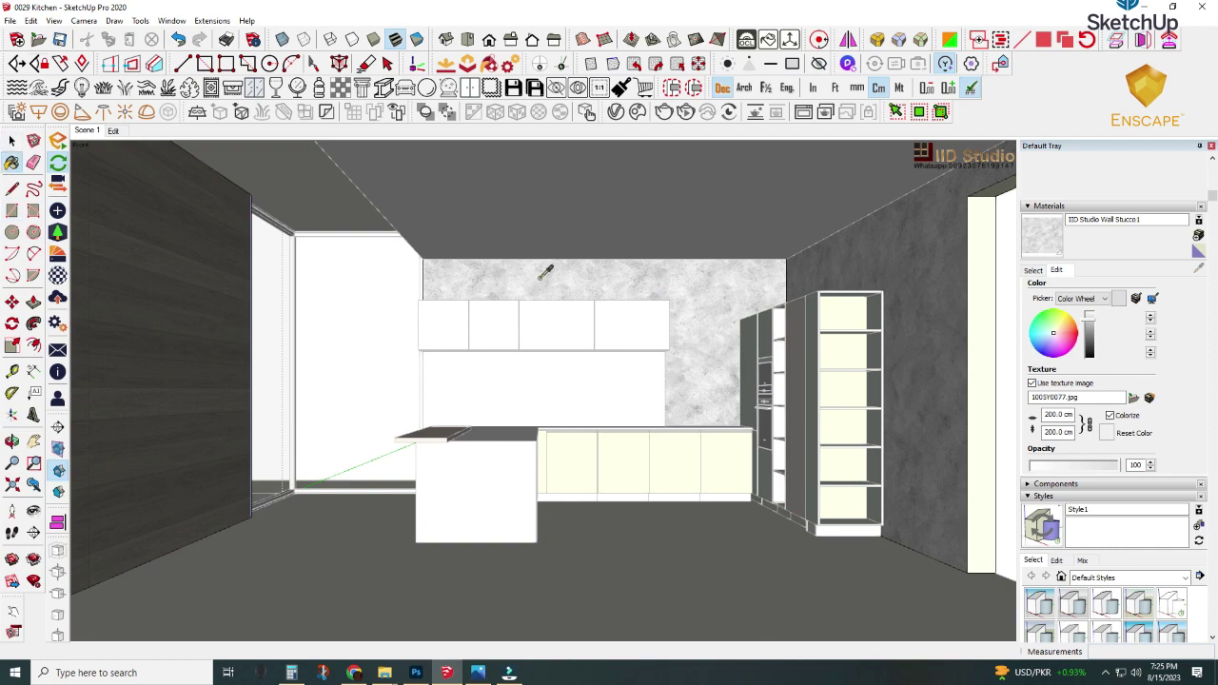
key(b)
click(356, 416)
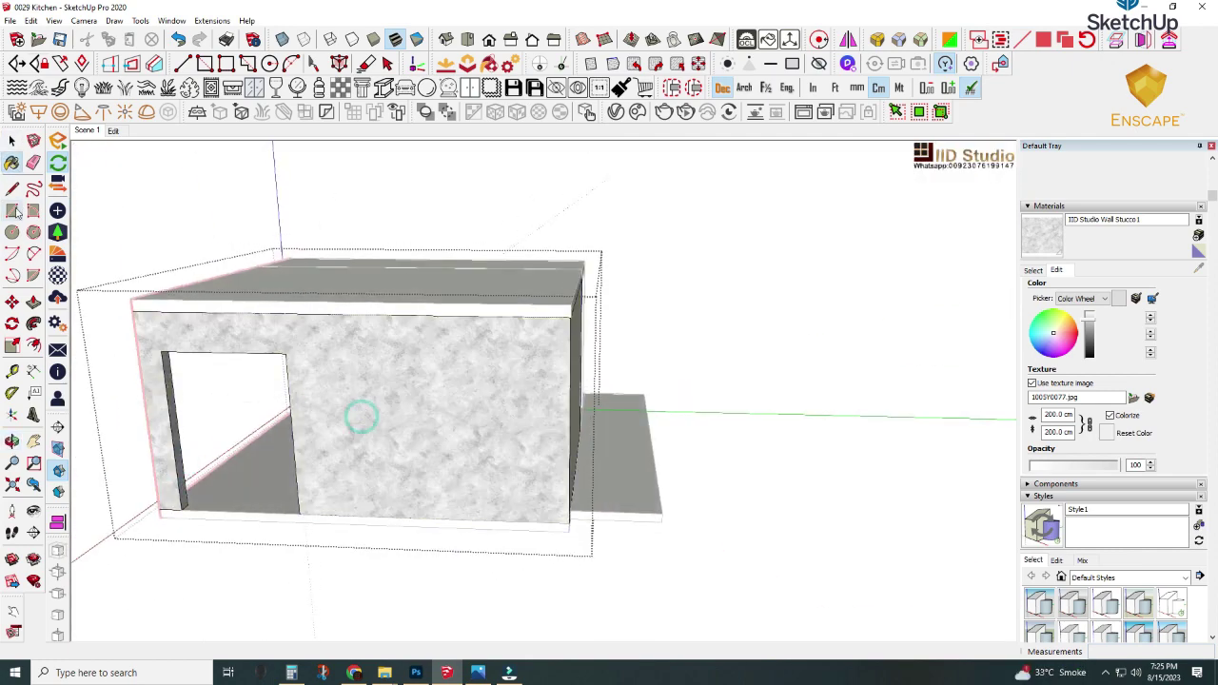
click(85, 131)
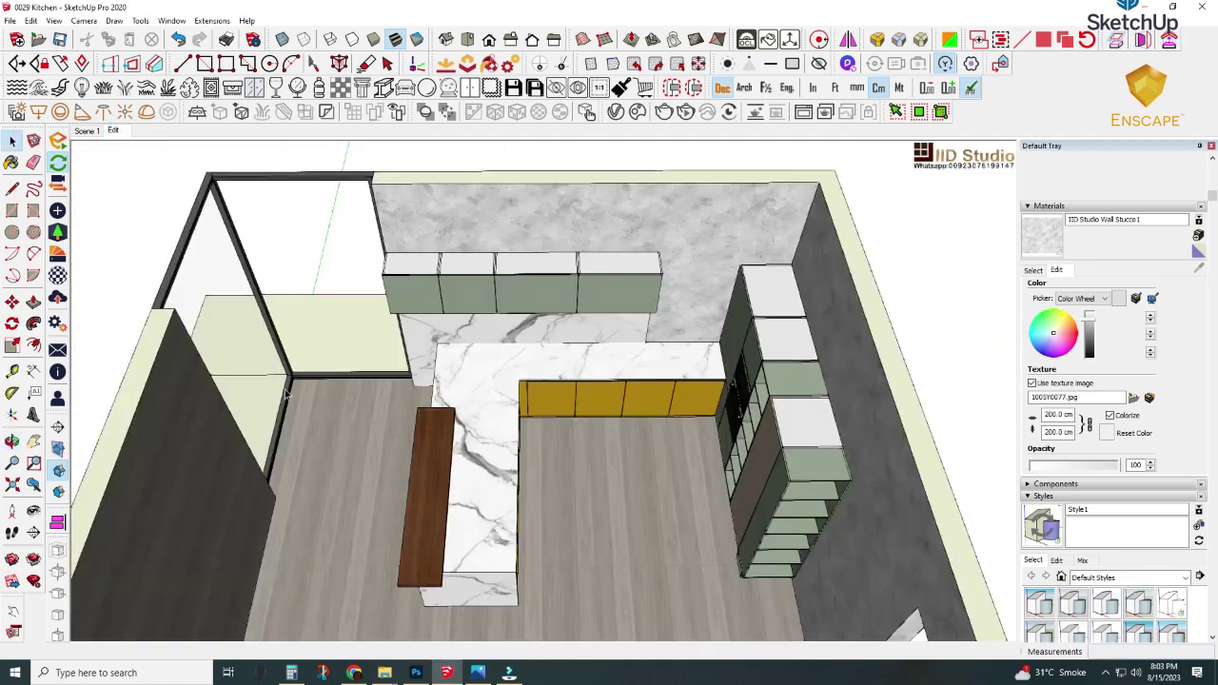
mouse_move(495, 495)
middle_down()
mouse_move(448, 561)
mouse_move(457, 444)
middle_up()
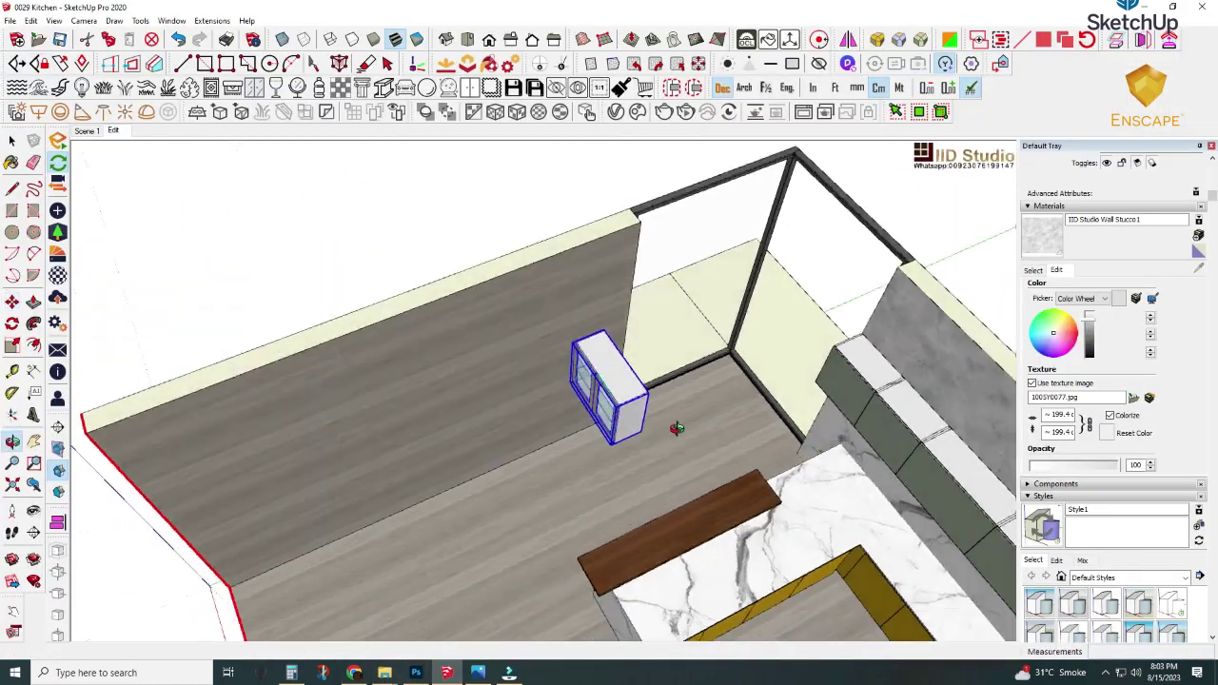
Drag the glass-door cabinet .skp from the DC Kitchen wall folder into the model and start moving it
mouse_move(523, 544)
middle_down()
mouse_move(644, 353)
mouse_move(656, 459)
mouse_move(639, 345)
mouse_move(725, 242)
mouse_move(666, 285)
mouse_move(585, 306)
middle_up()
key(m)
Place a copy of the glass-door cabinet flush beside the original
key(ctrl)
click(585, 307)
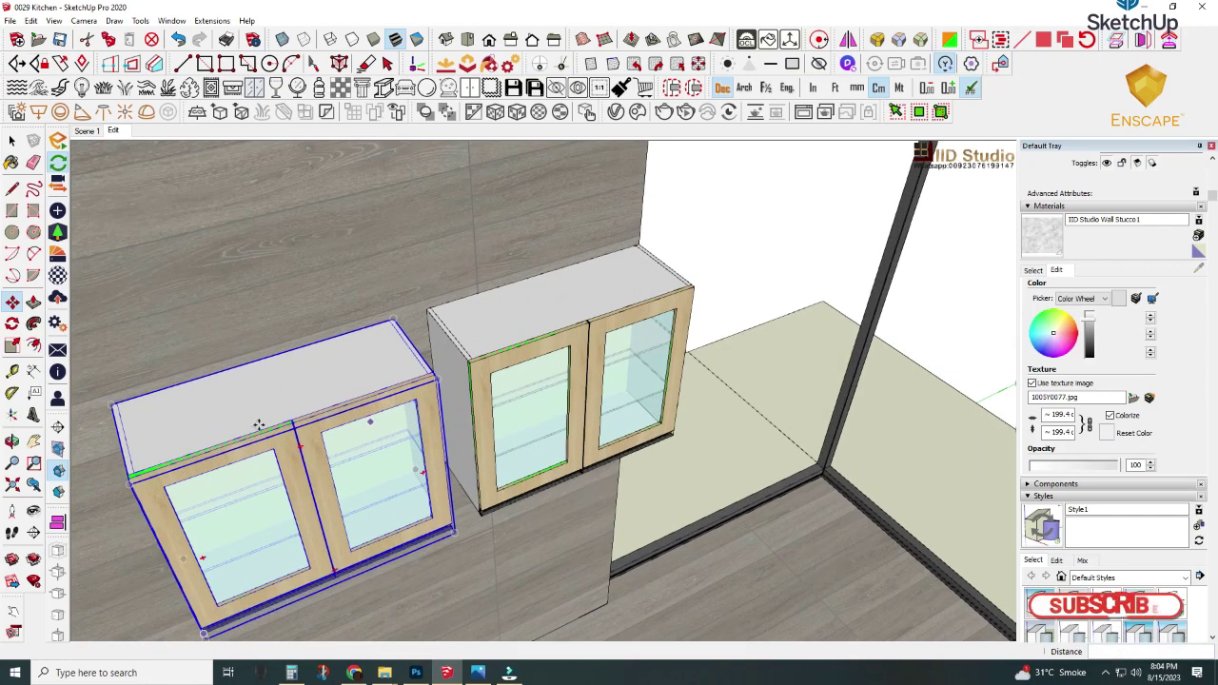
scroll(406, 311, up, 3)
click(259, 419)
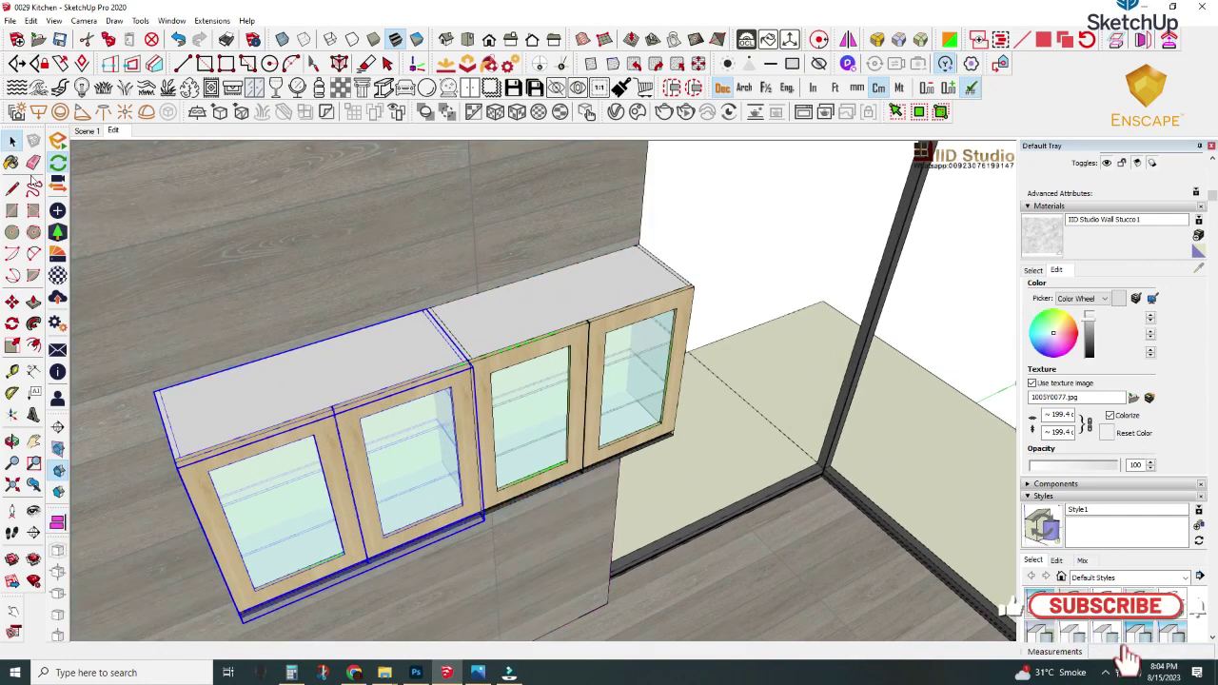
scroll(686, 422, up, 3)
Create a new material named 'wood wall' using the wood (9).jpg texture
click(1033, 270)
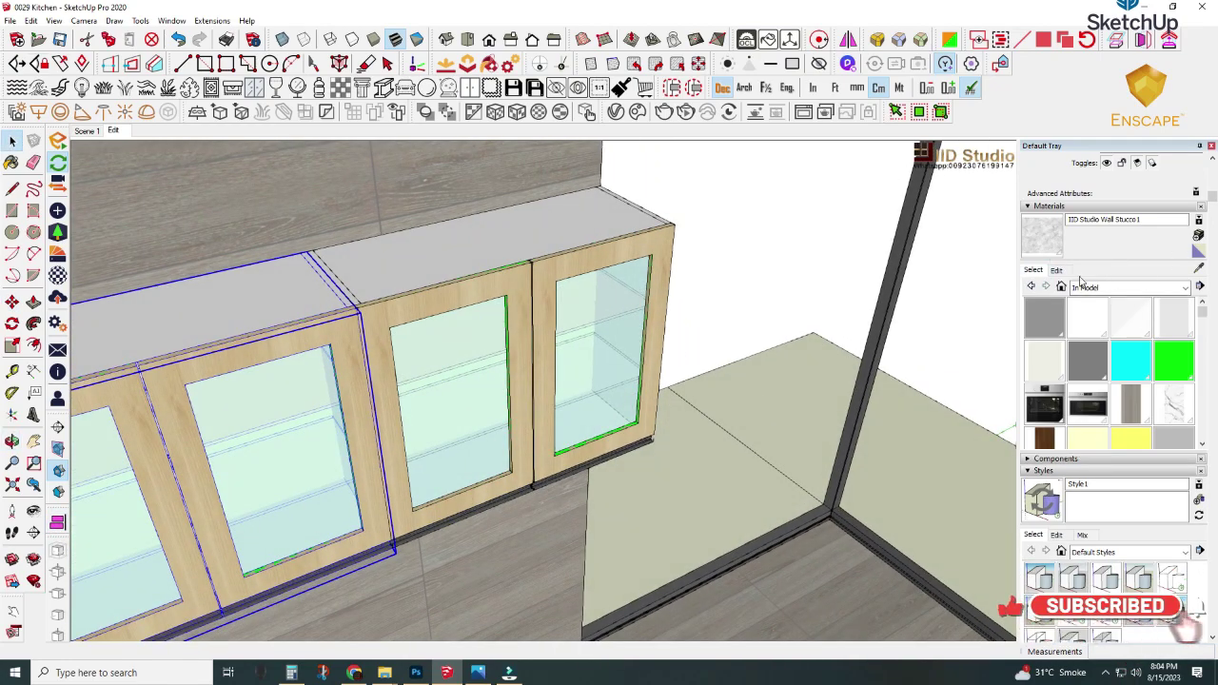
click(1185, 286)
click(1085, 304)
click(1198, 234)
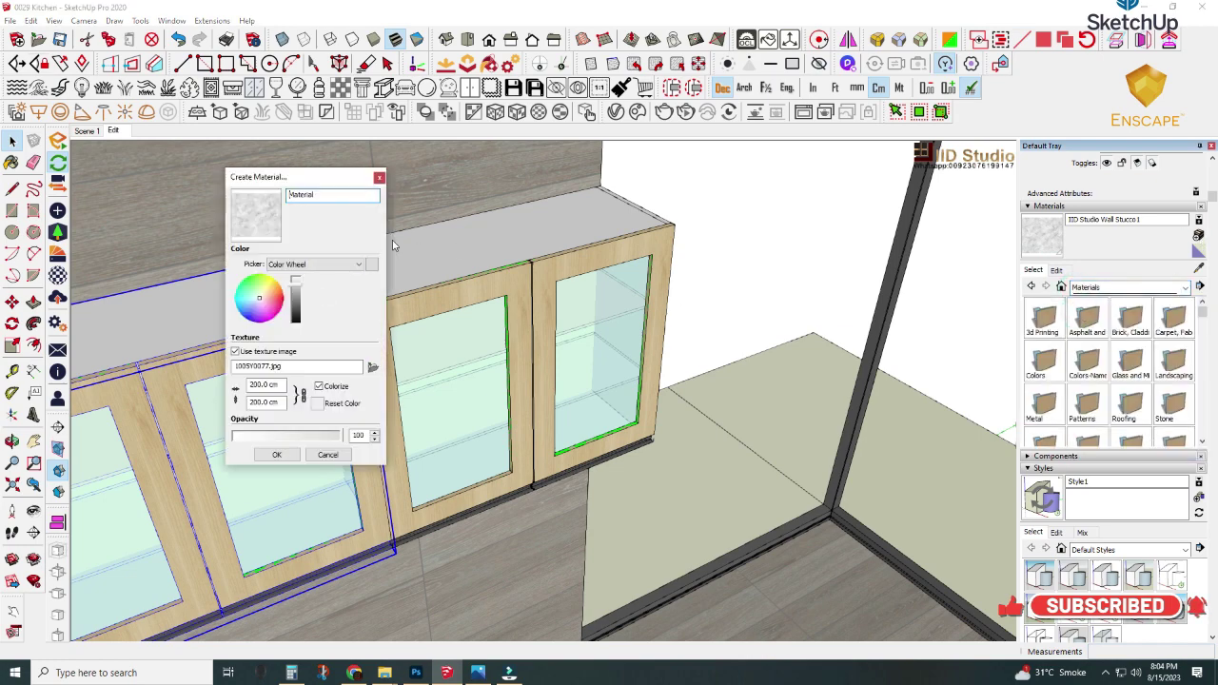
click(372, 367)
scroll(278, 533, down, 2)
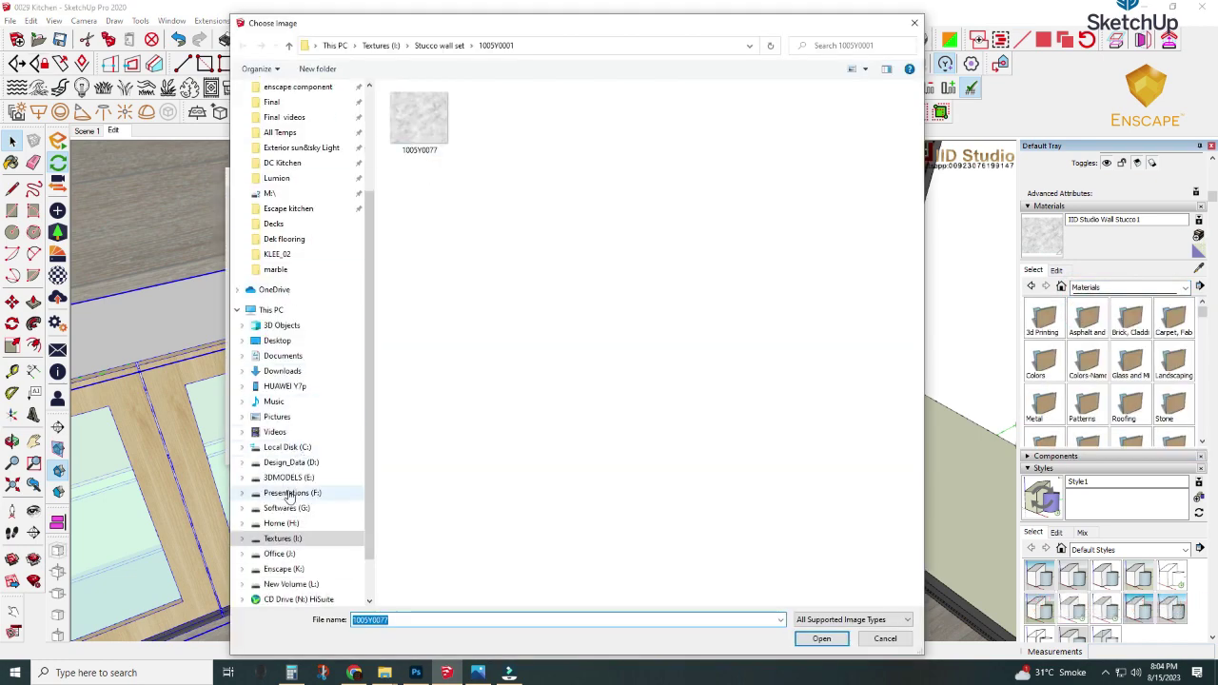
scroll(279, 567, down, 1)
click(283, 493)
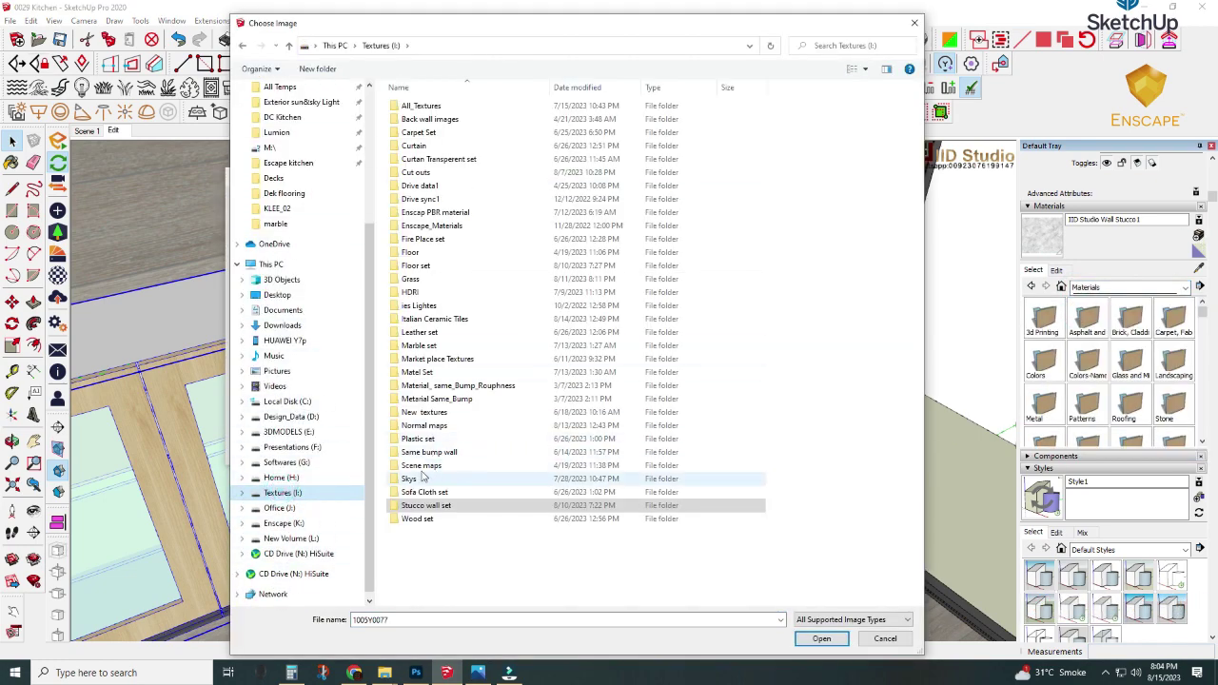
double_click(411, 105)
double_click(641, 173)
click(493, 196)
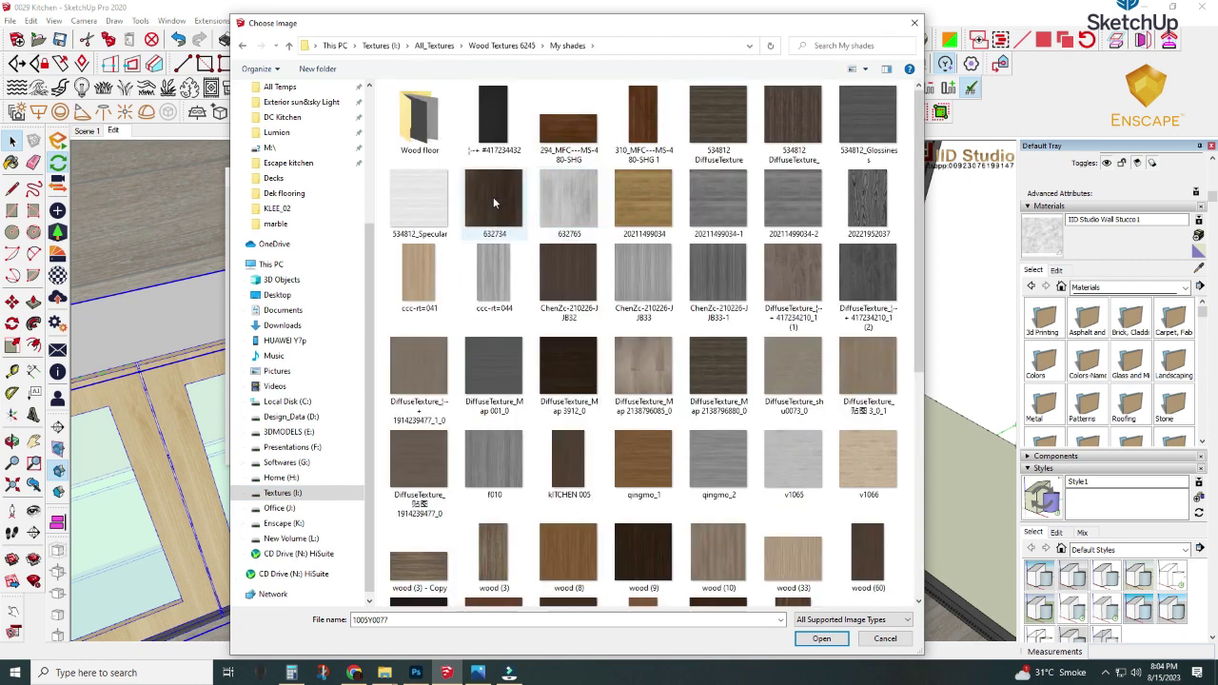
double_click(493, 196)
text(wood wall)
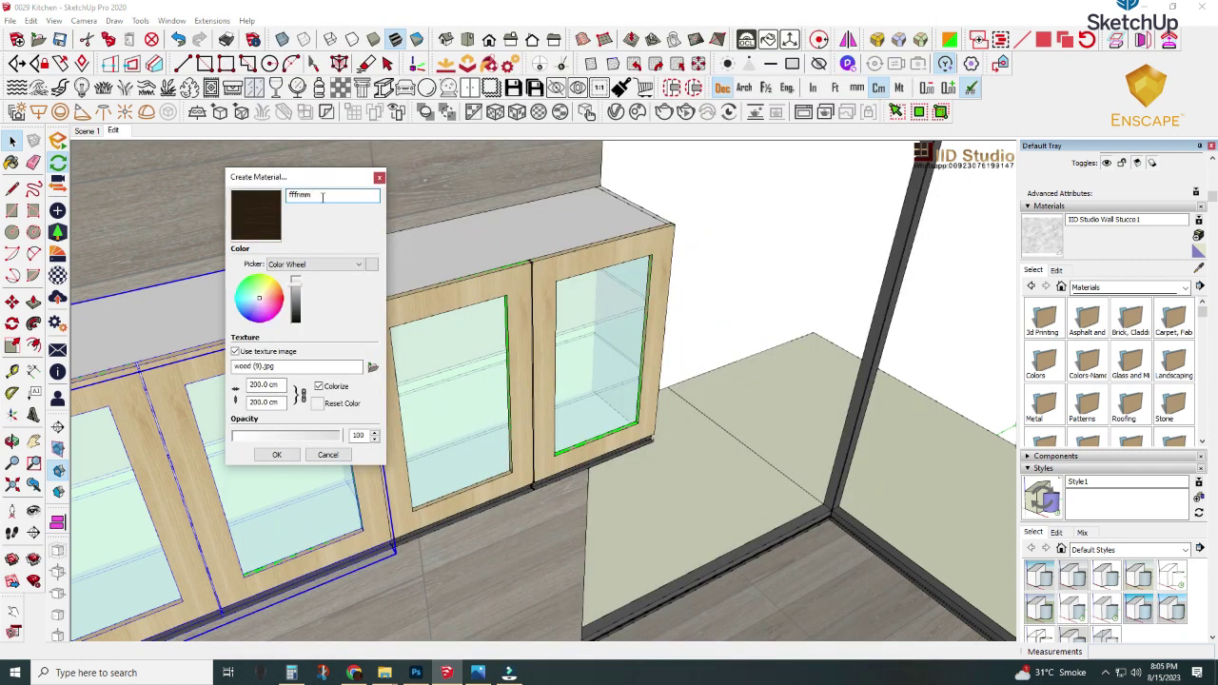
click(269, 457)
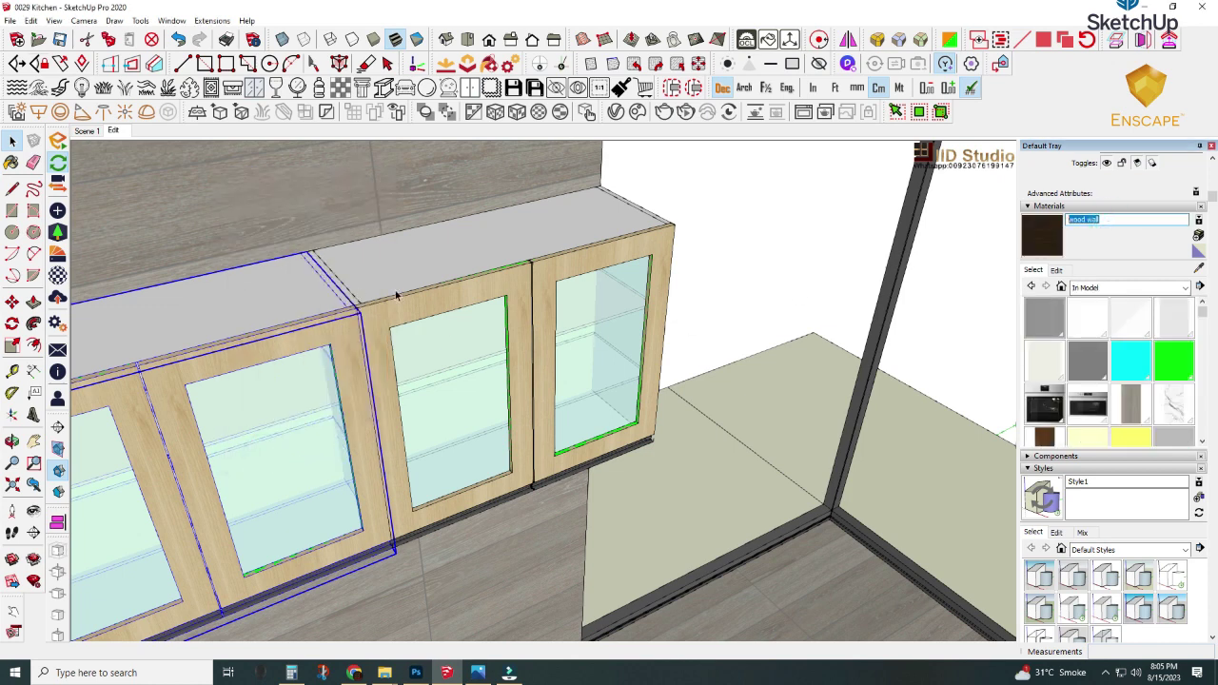
Open the cabinet's Component Options and review the CE PUERTA frame parameters
key(o)
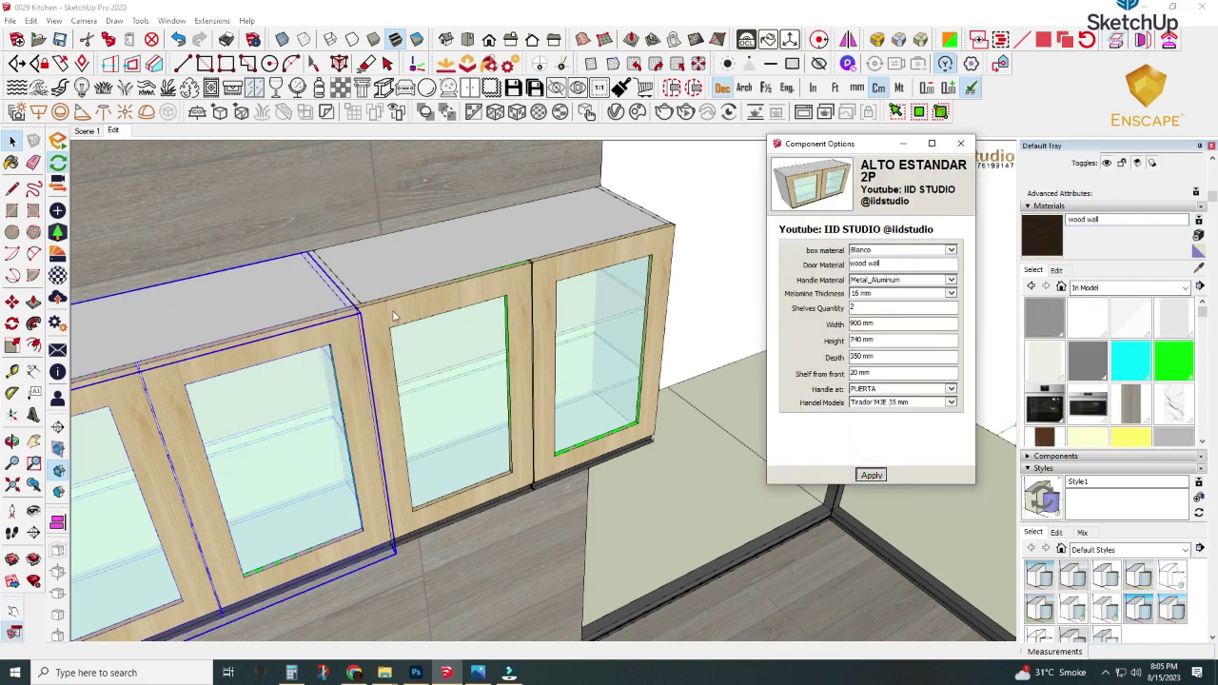
scroll(393, 317, up, 2)
double_click(346, 348)
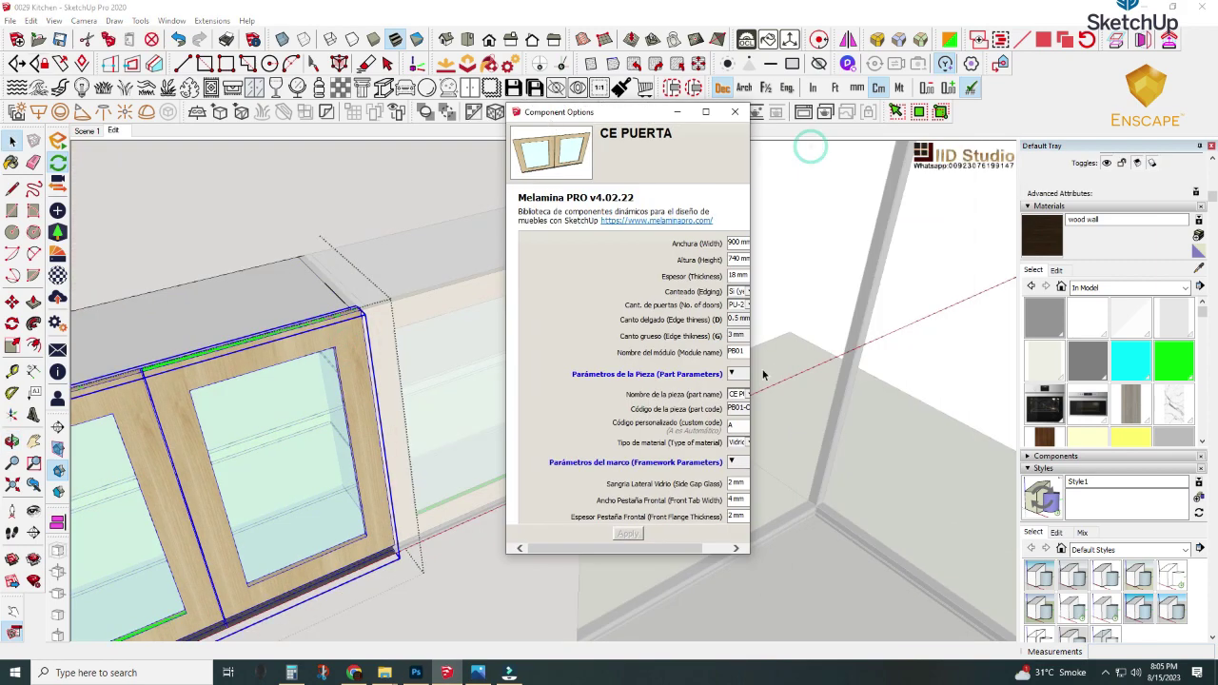
drag(749, 437, 931, 433)
scroll(787, 433, down, 5)
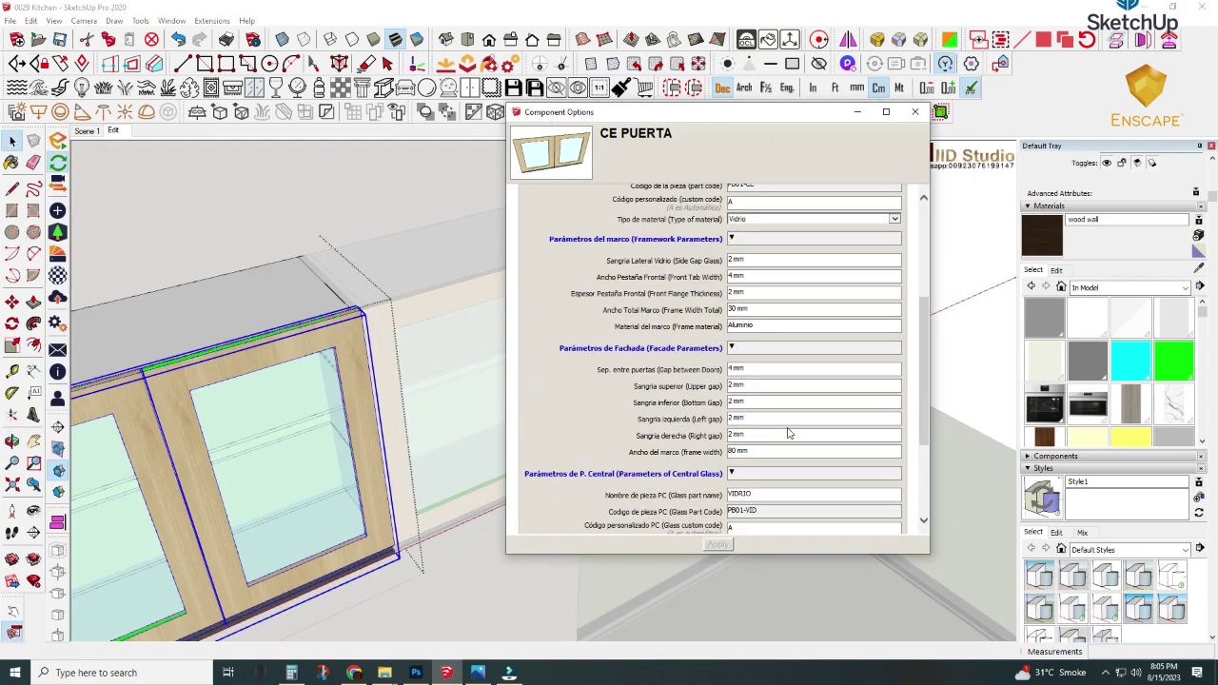
scroll(787, 433, up, 2)
scroll(786, 431, up, 3)
scroll(788, 431, down, 2)
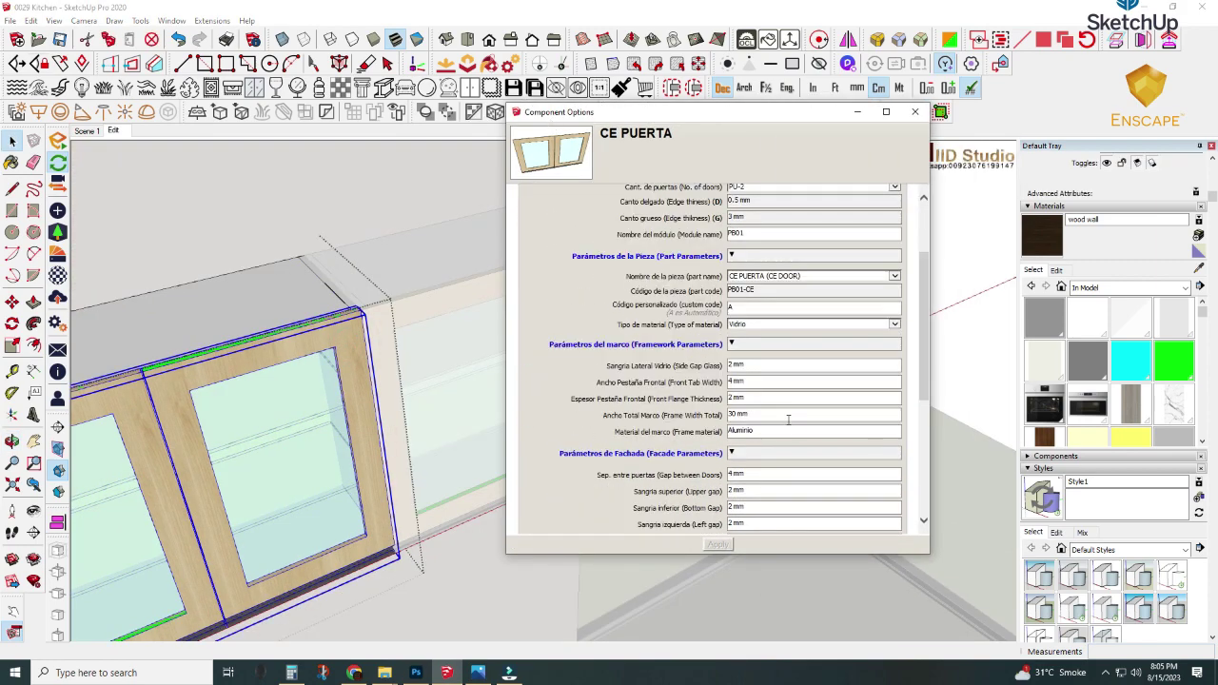
scroll(786, 426, down, 1)
scroll(783, 419, down, 2)
scroll(783, 419, down, 1)
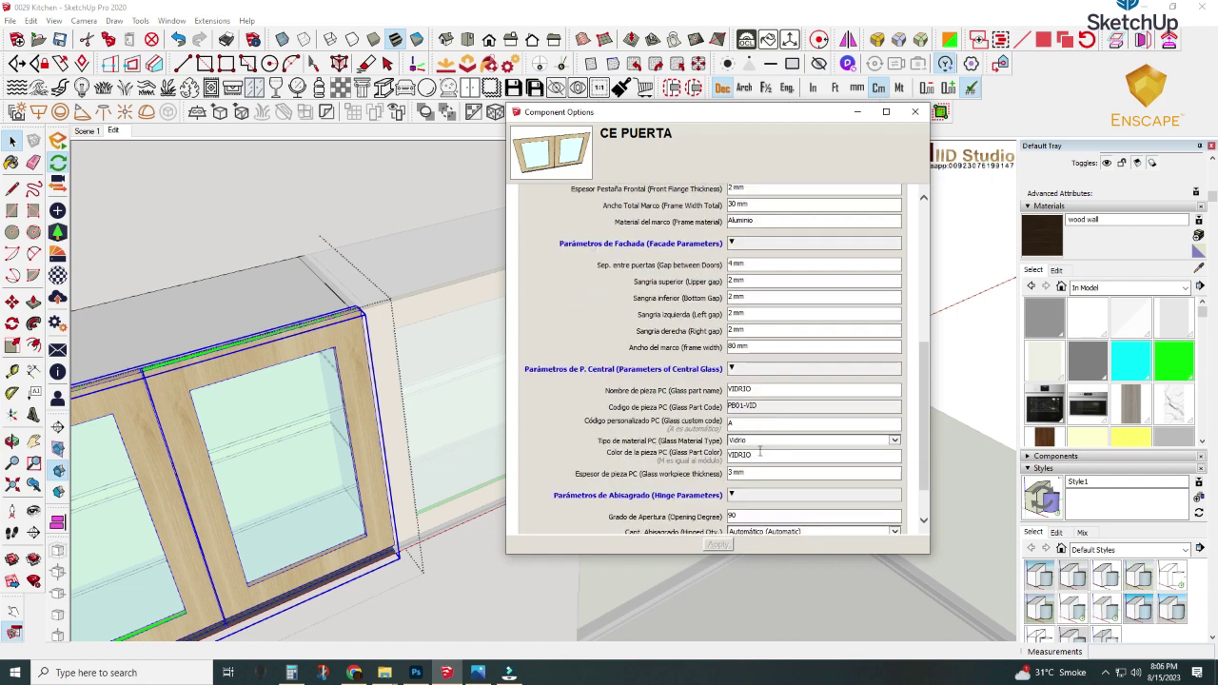
scroll(760, 453, down, 1)
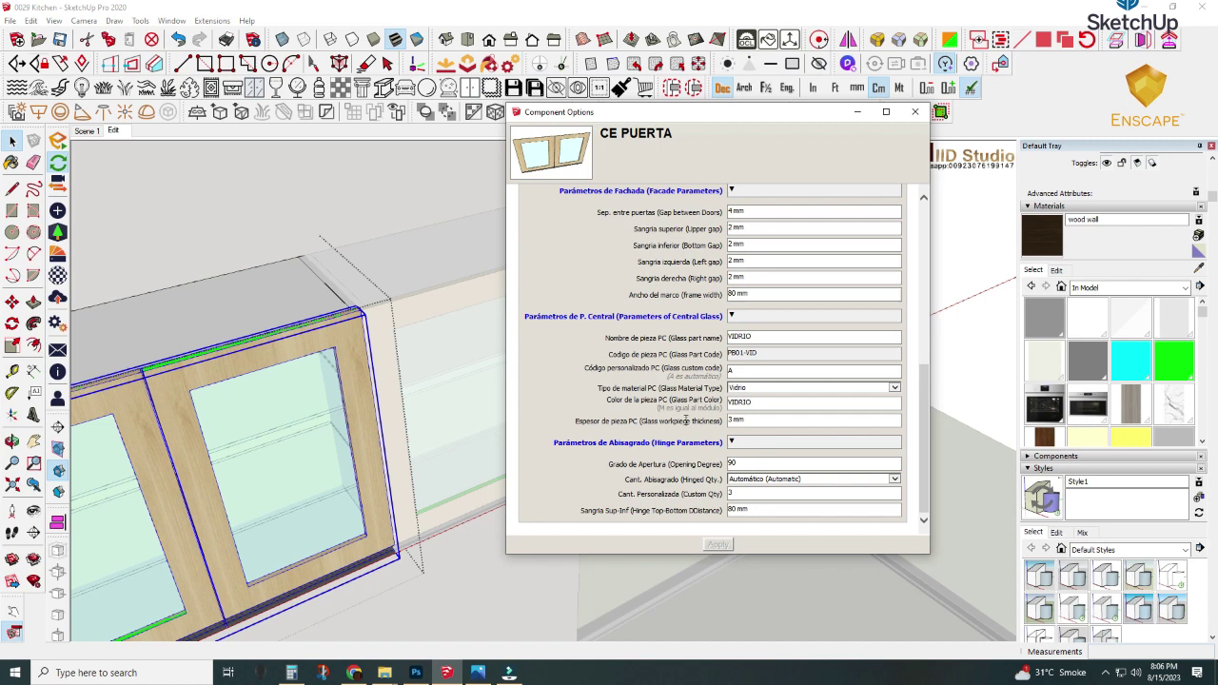
scroll(681, 421, up, 3)
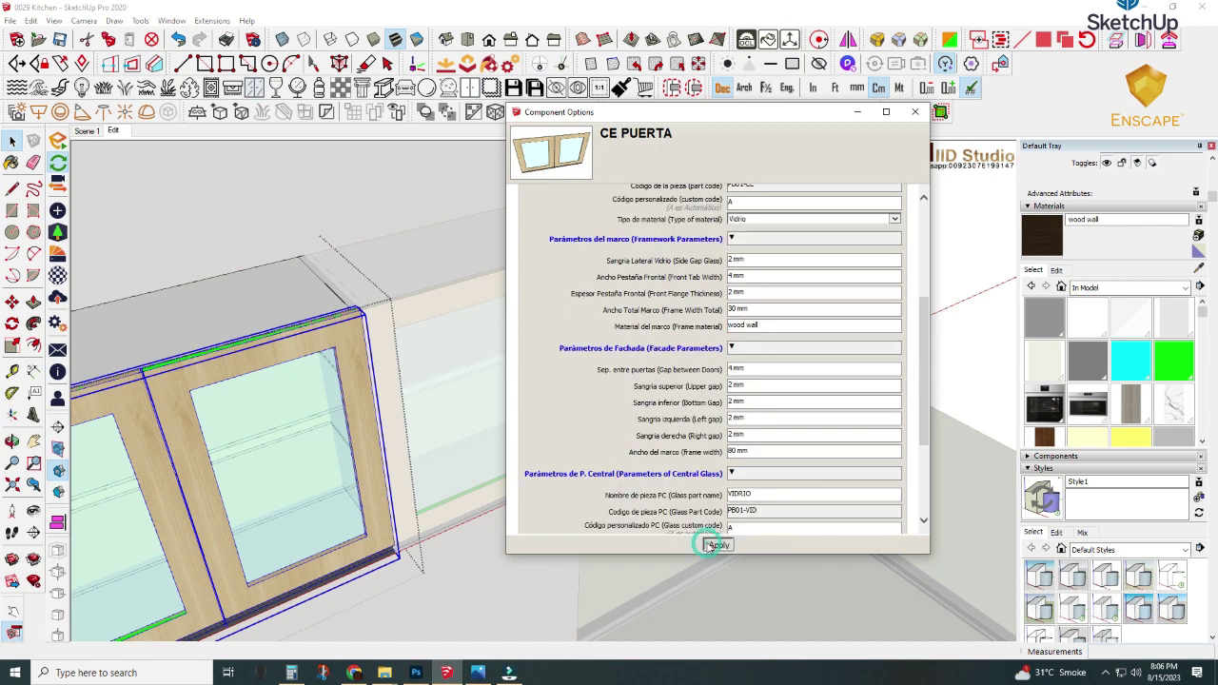
Apply the edited door parameters and close the options window
click(709, 545)
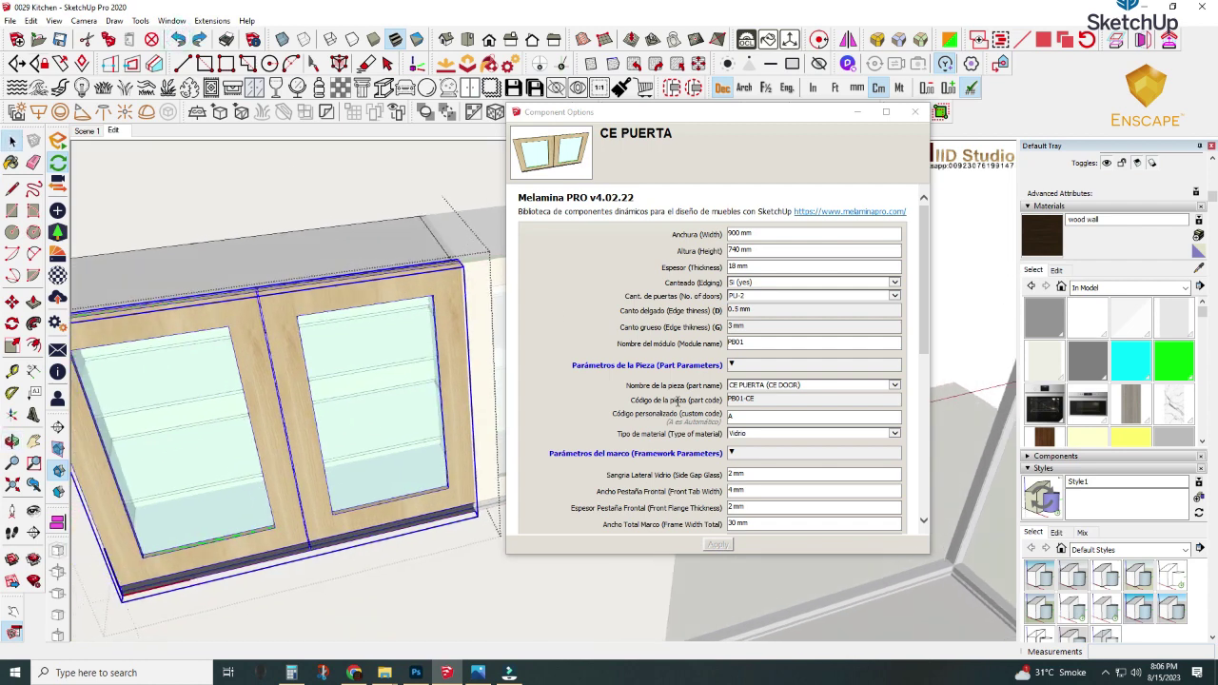
click(666, 406)
scroll(599, 366, down, 3)
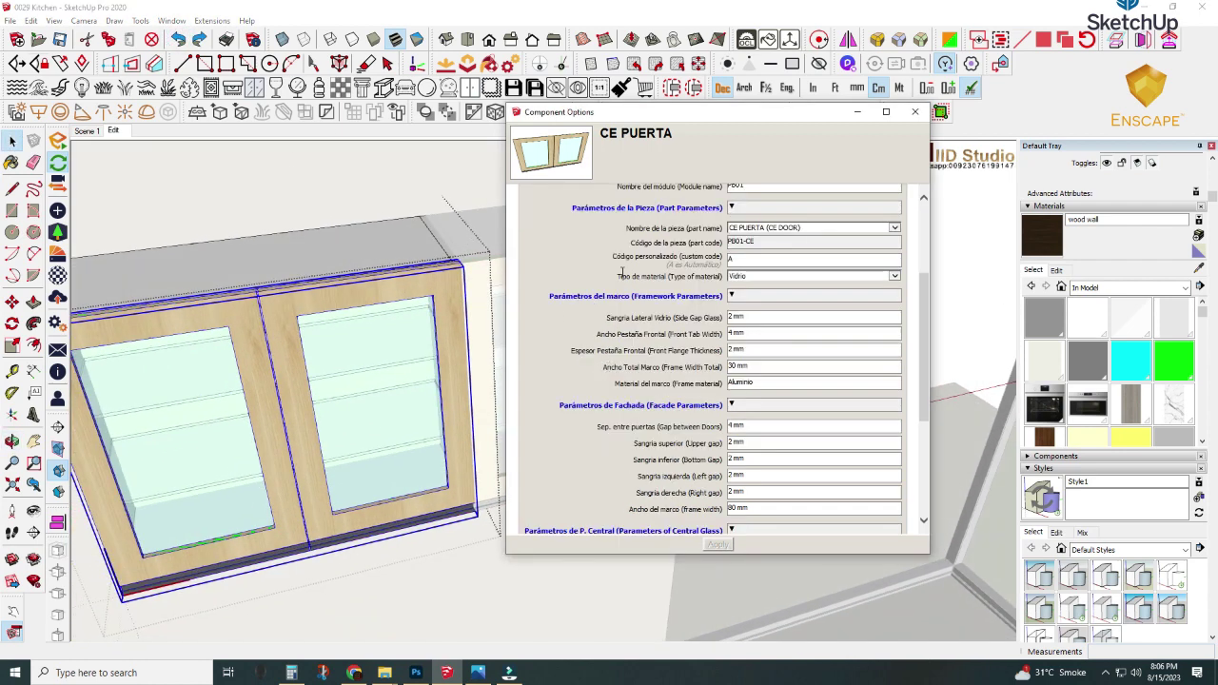
scroll(623, 278, down, 3)
scroll(621, 282, down, 3)
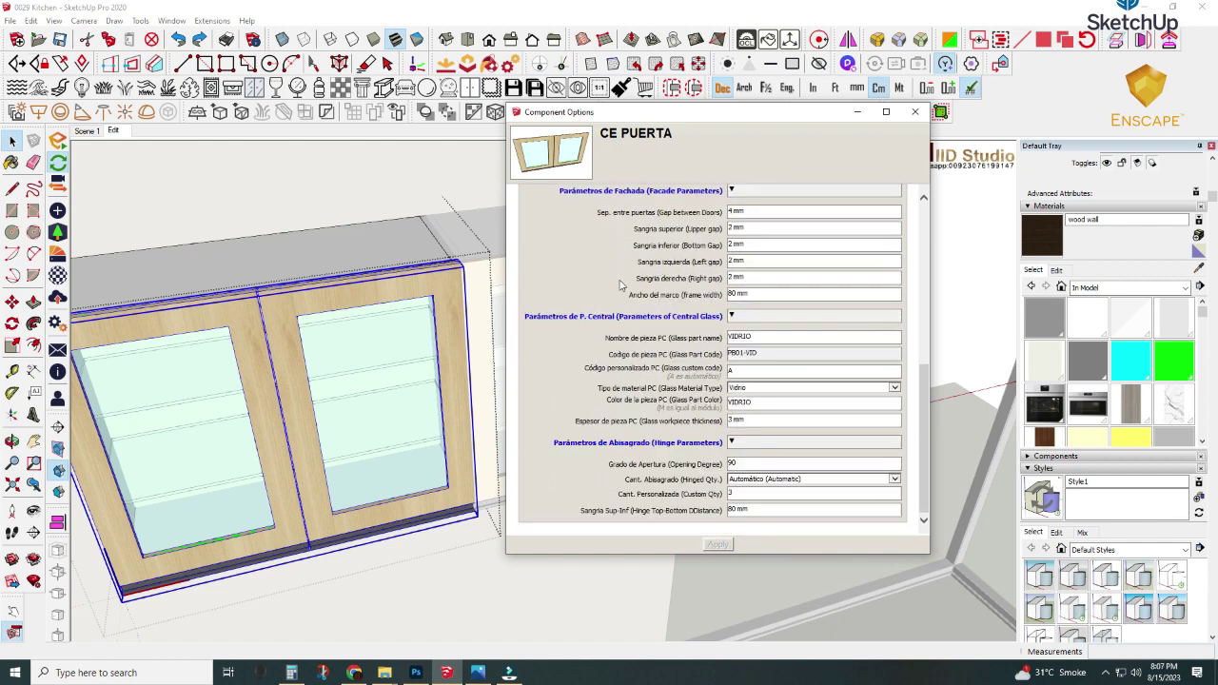
click(914, 112)
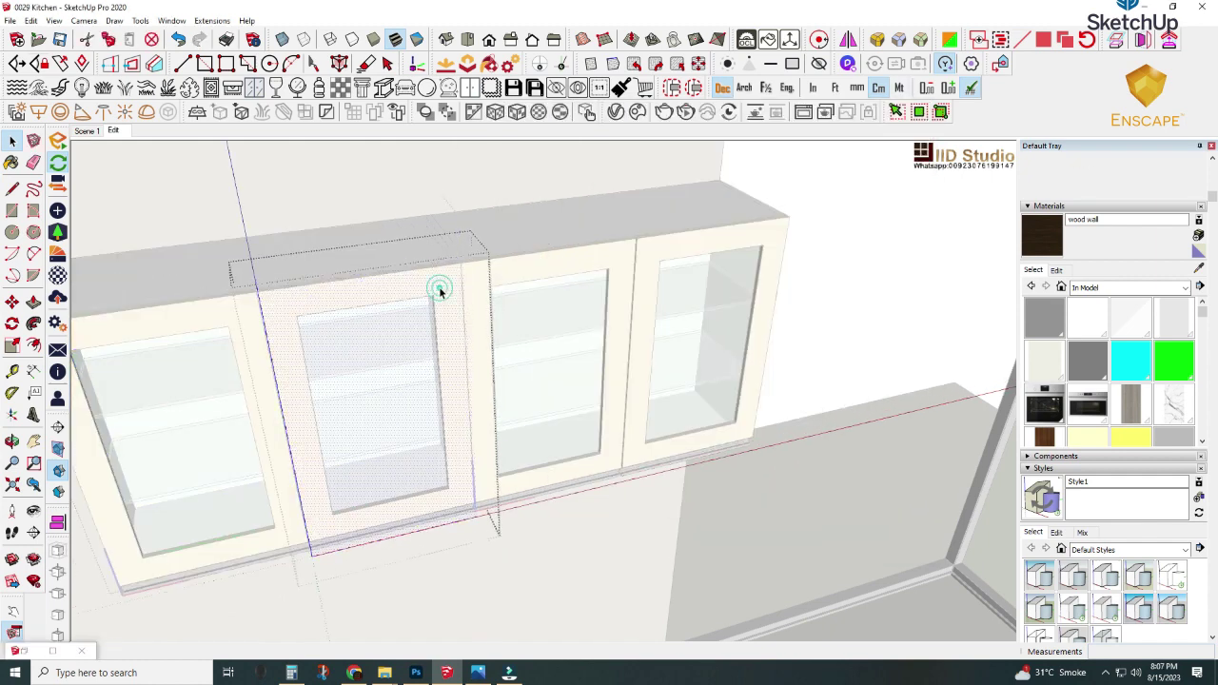
Hide the door-opening tag and select the first door component inside the left cabinet
scroll(1047, 471, down, 5)
click(1026, 391)
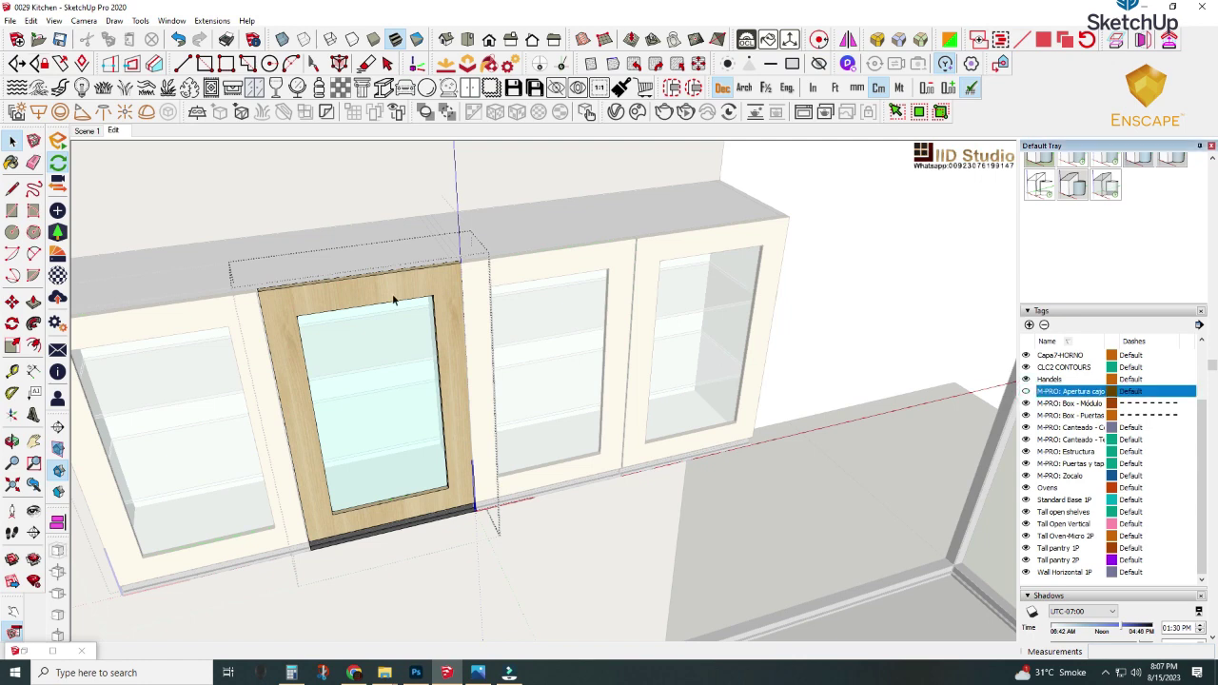
double_click(409, 284)
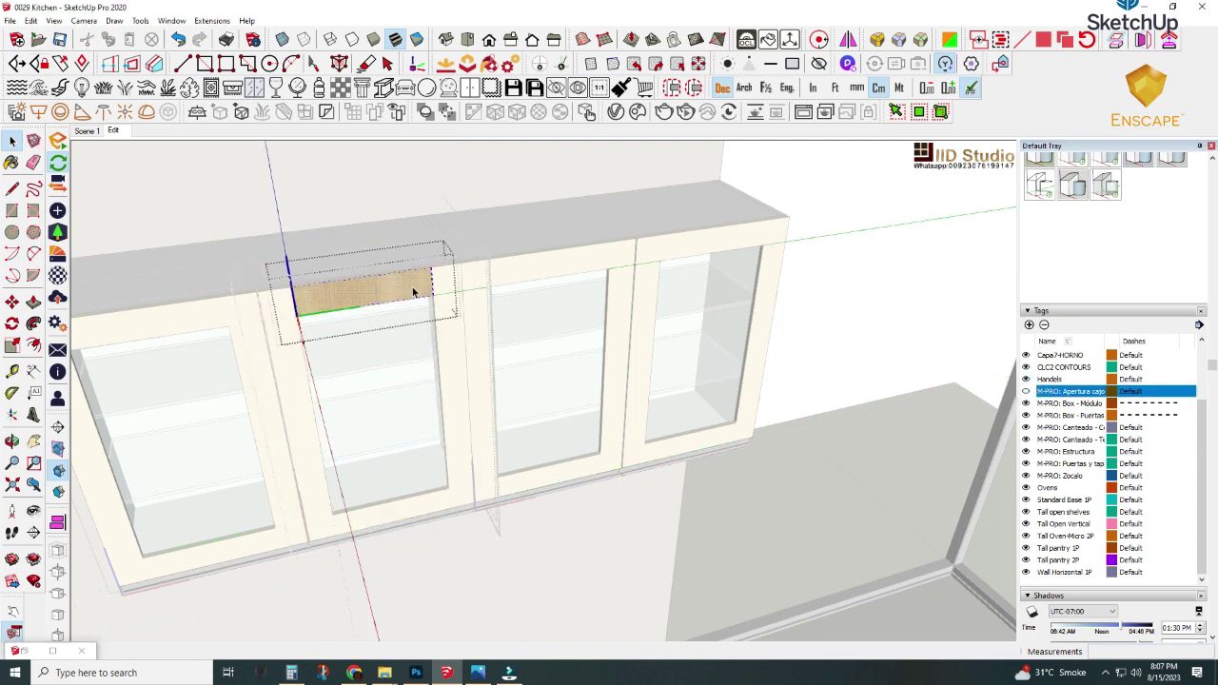
double_click(320, 397)
click(283, 308)
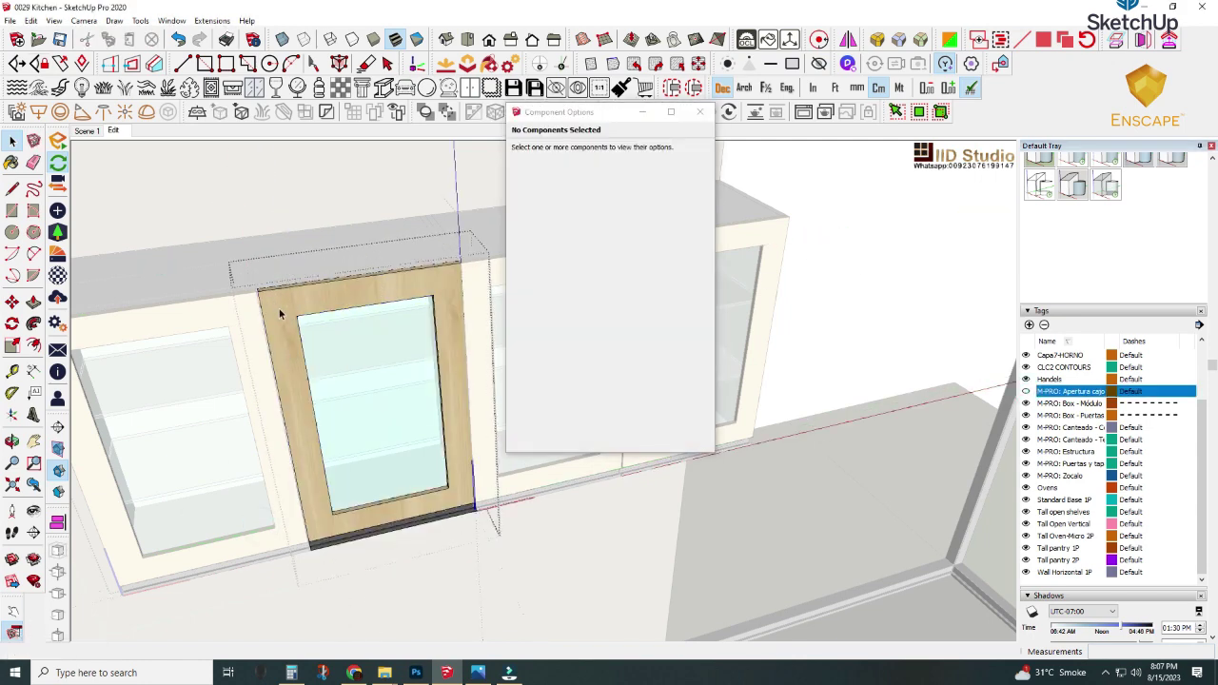
click(369, 345)
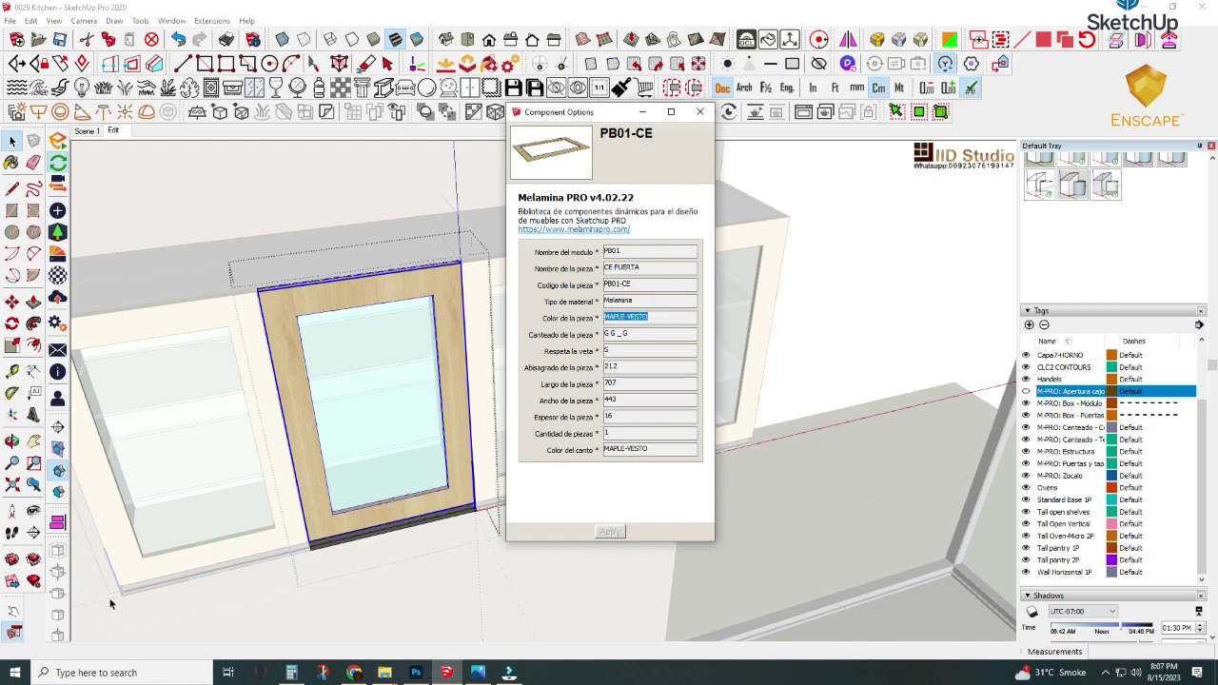
click(15, 634)
drag(21, 592, 124, 491)
Make B3Codigo and B5TipoMaterial user-editable in the first door's Component Attributes
click(158, 511)
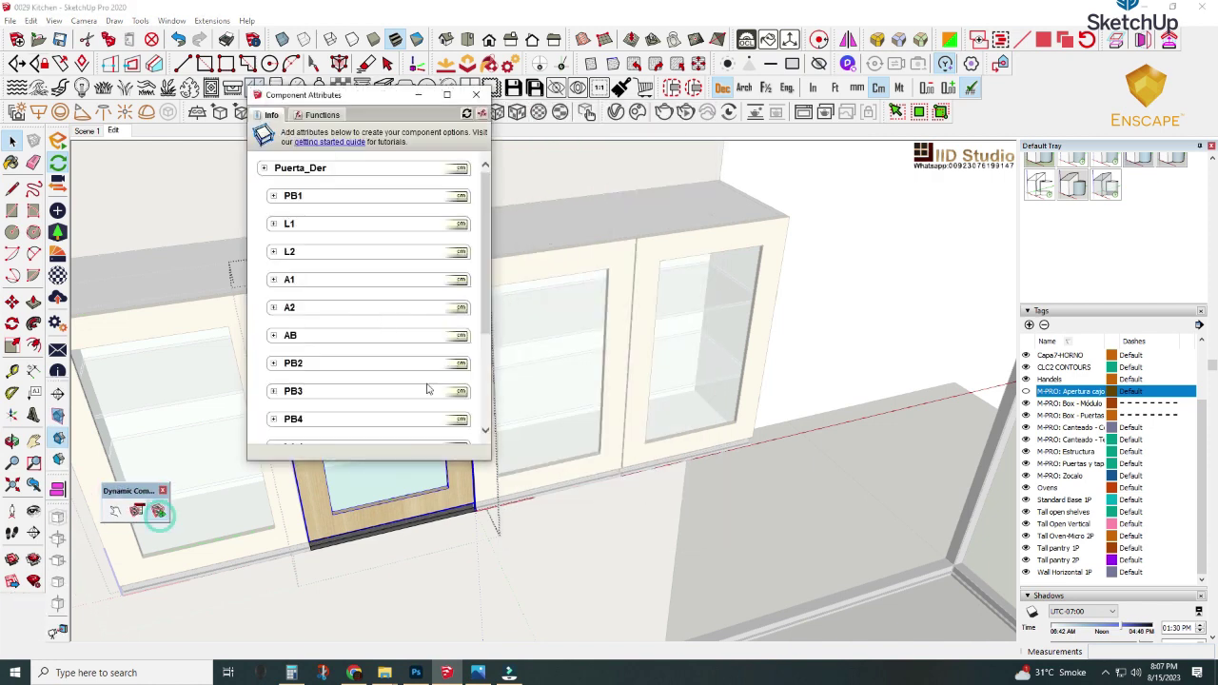
click(138, 511)
click(264, 167)
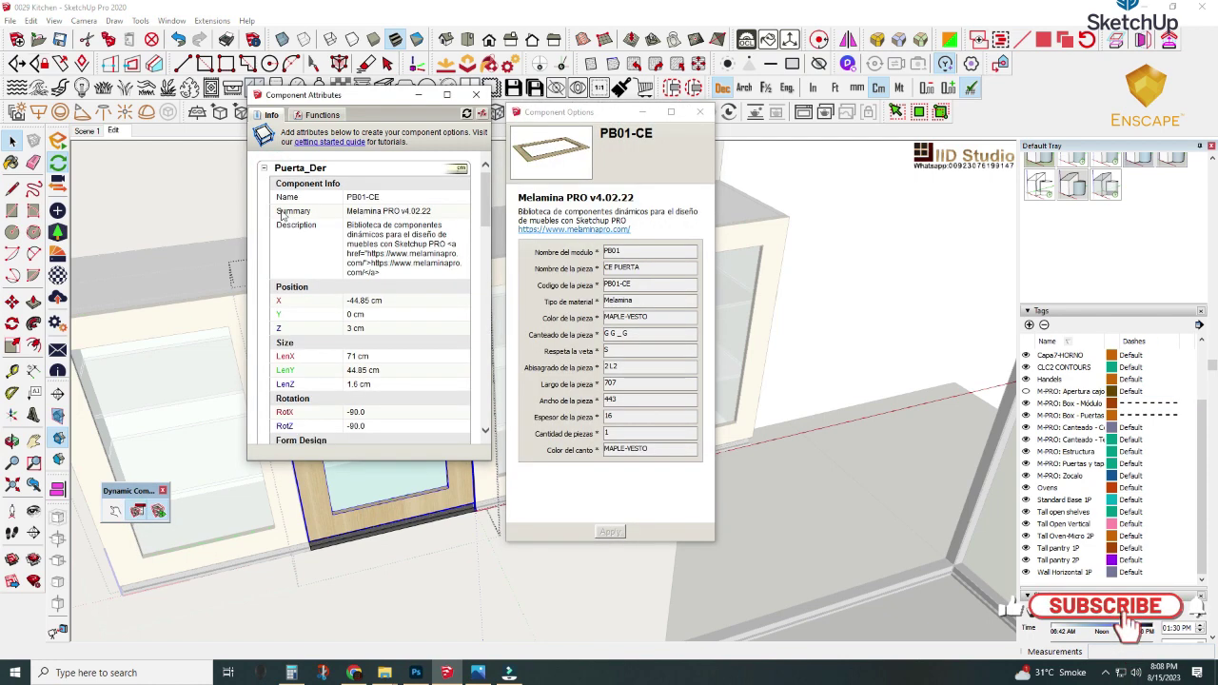
scroll(394, 353, down, 3)
scroll(394, 353, down, 2)
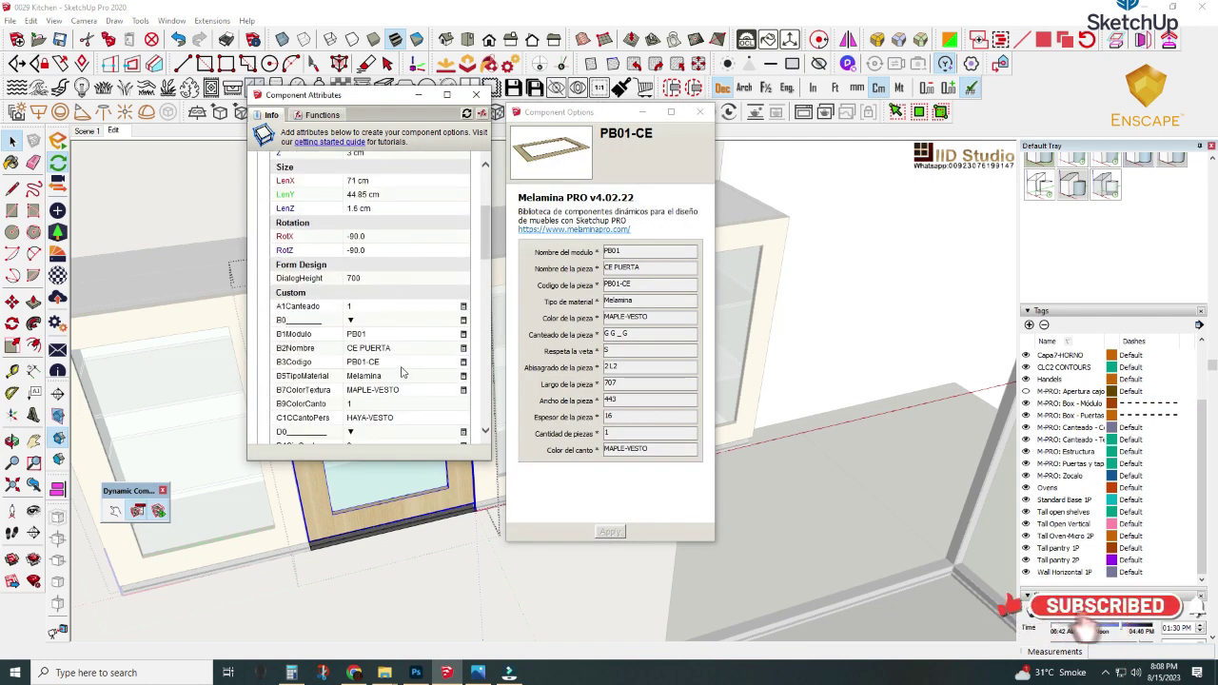
click(463, 362)
click(409, 162)
click(399, 186)
click(337, 445)
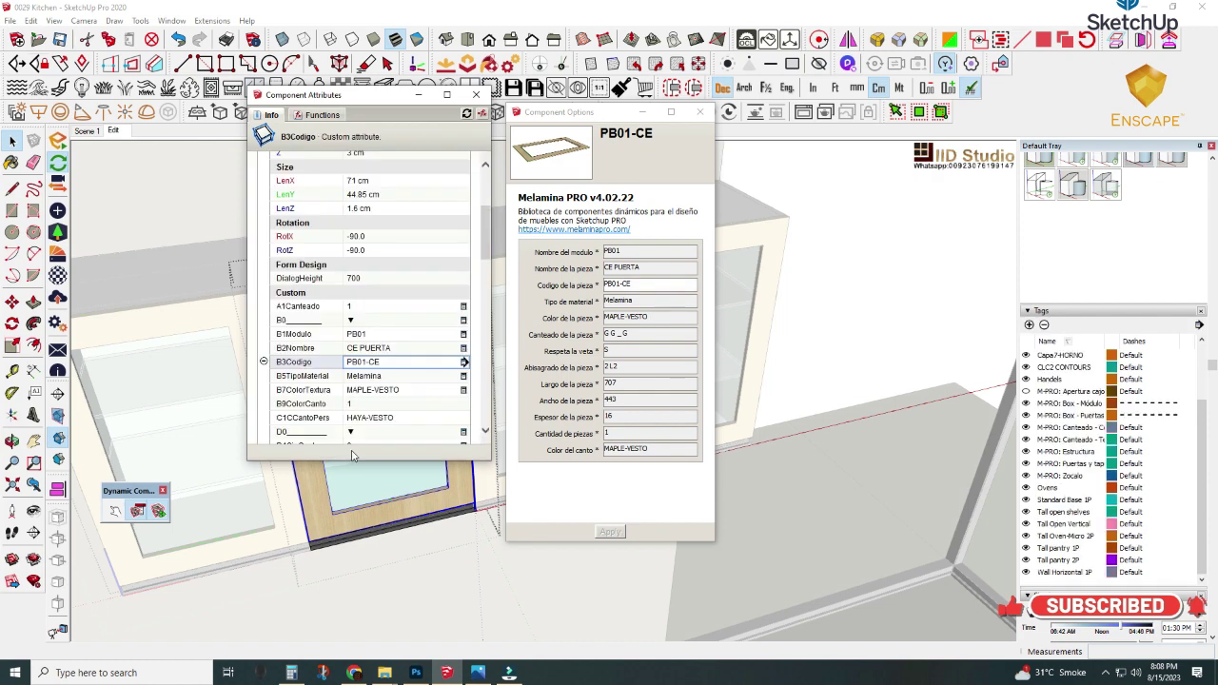
click(463, 376)
click(409, 162)
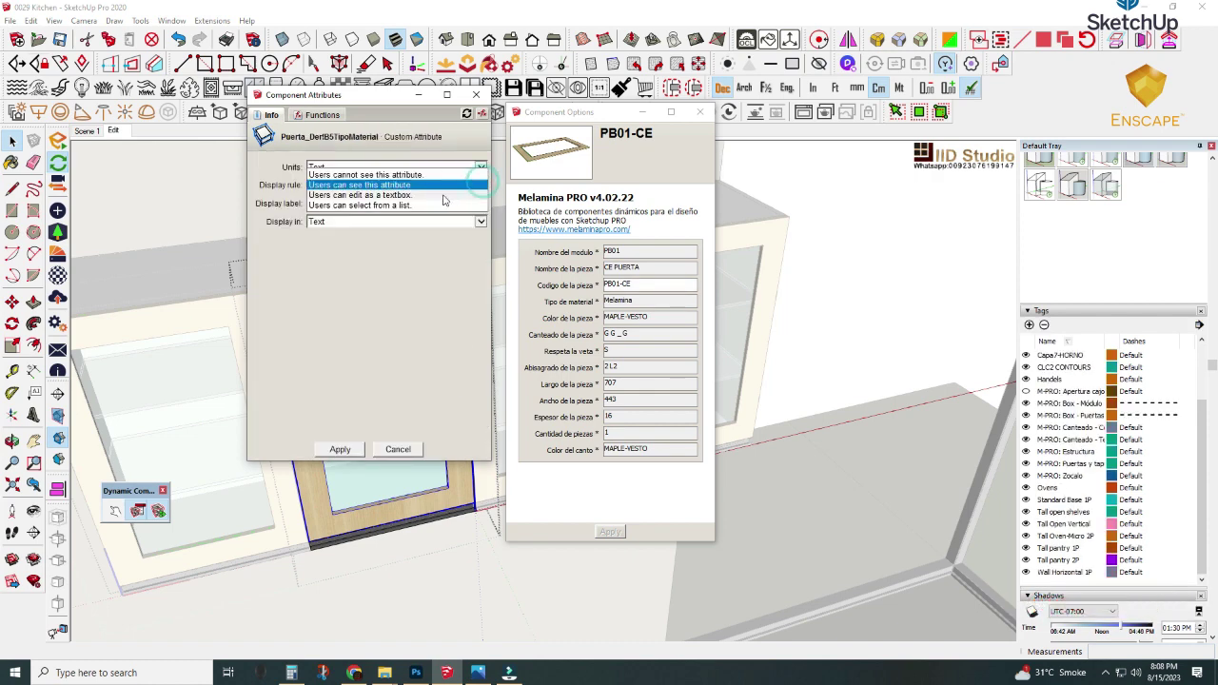
click(400, 186)
click(339, 444)
click(476, 95)
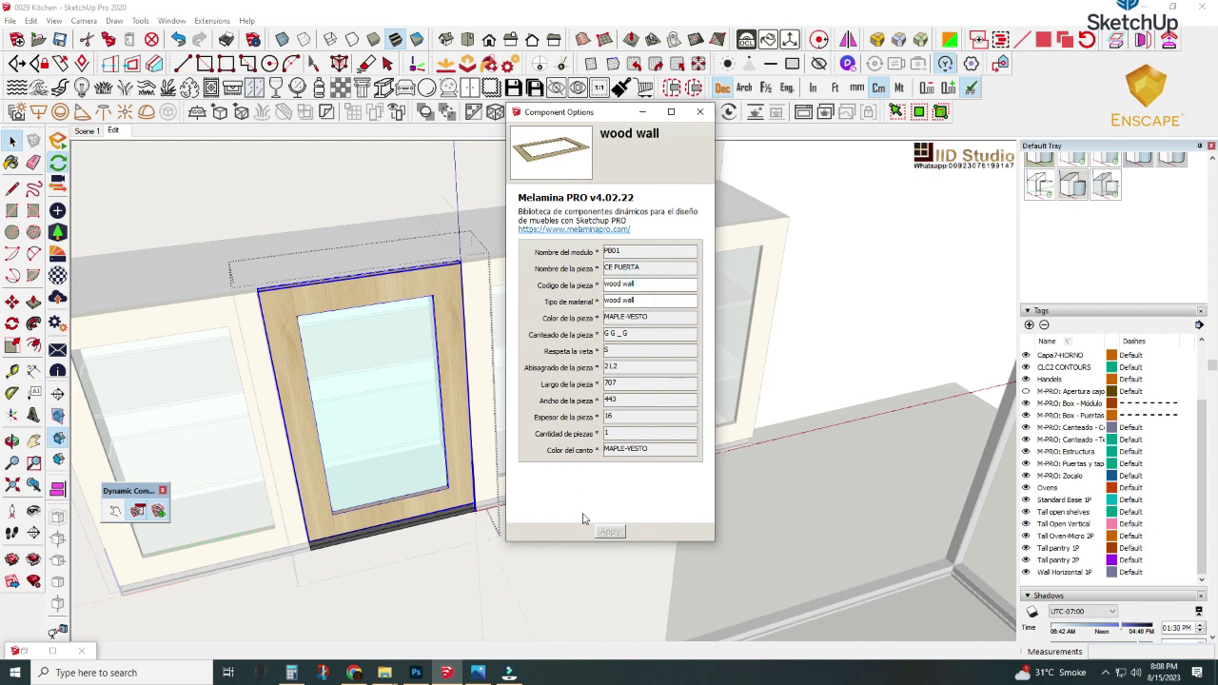
Make B7ColorTextura editable and apply wood wall as the first door's piece colour
click(158, 511)
scroll(402, 371, down, 3)
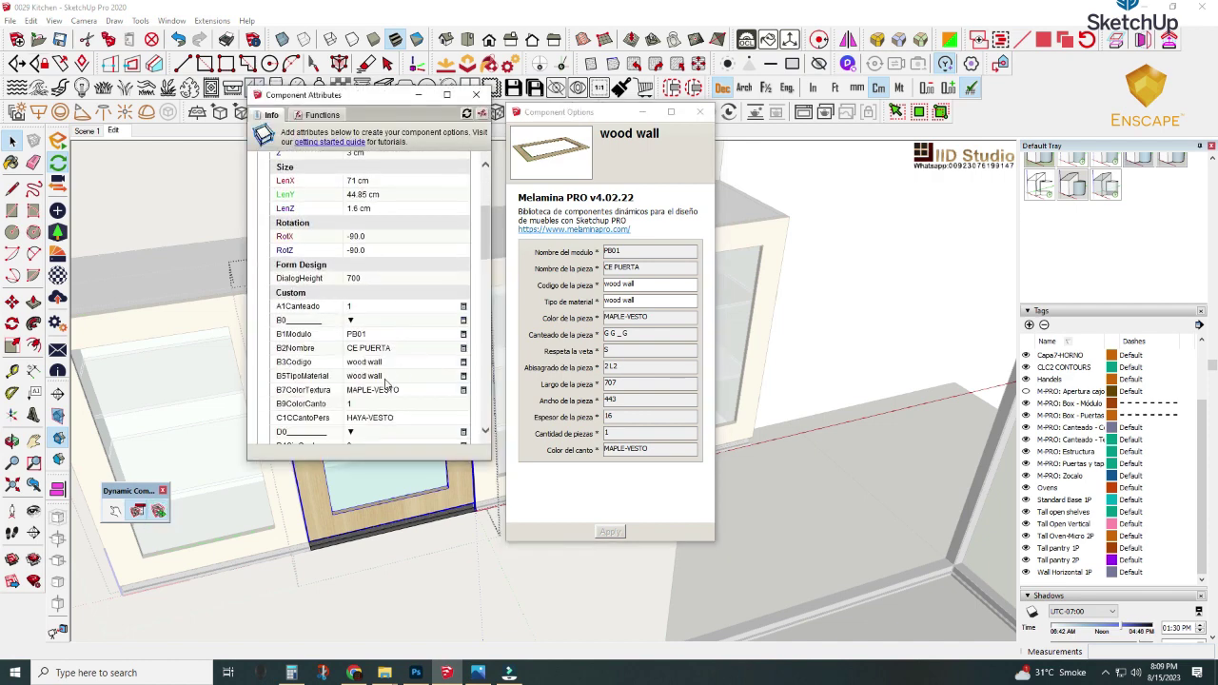
click(462, 394)
click(340, 448)
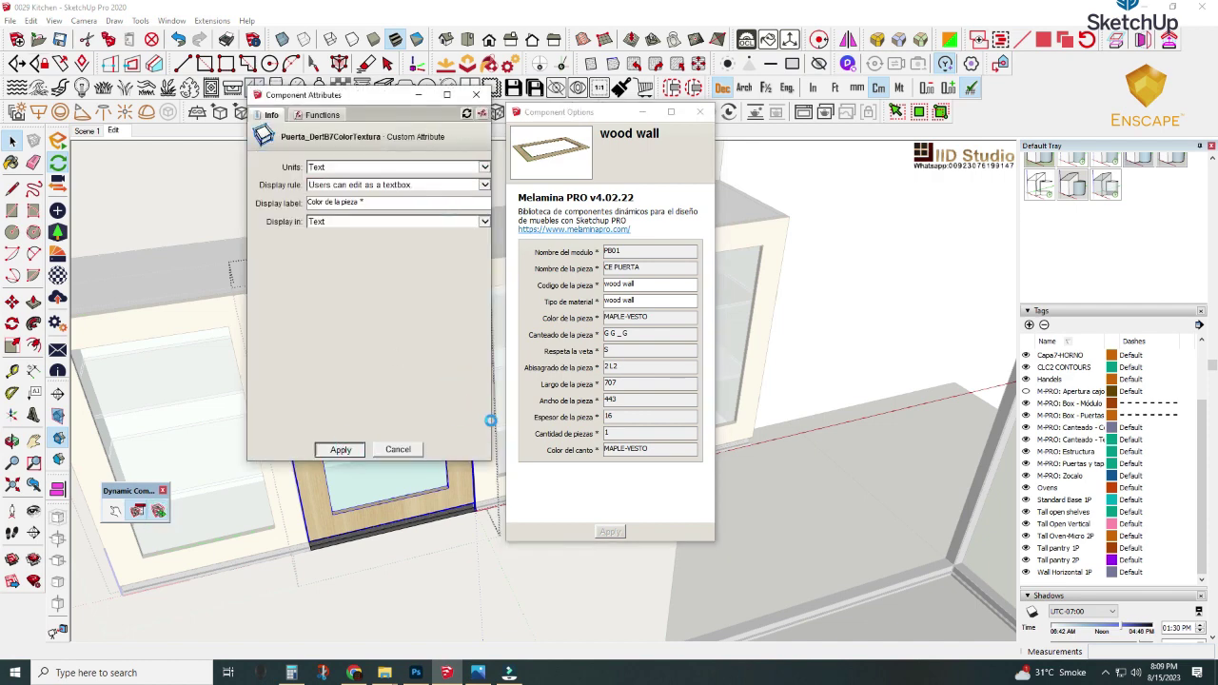
click(610, 532)
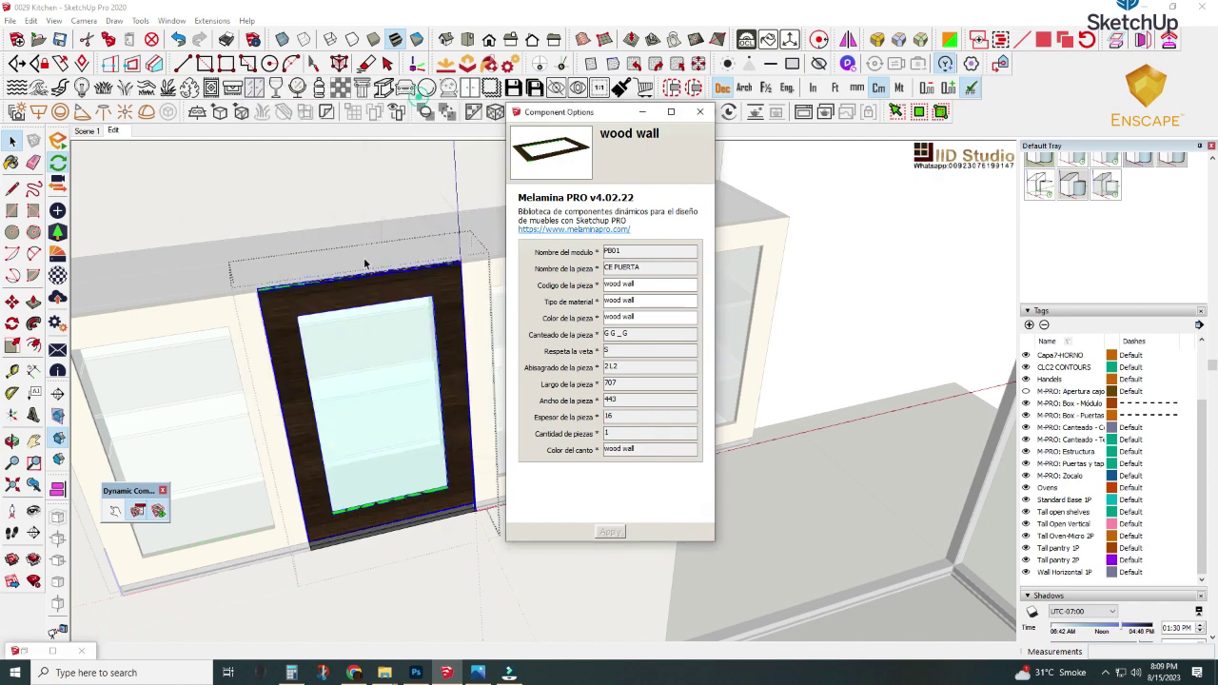
Set the second door's piece colour to wood wall, apply it, and close the cabinet
click(221, 319)
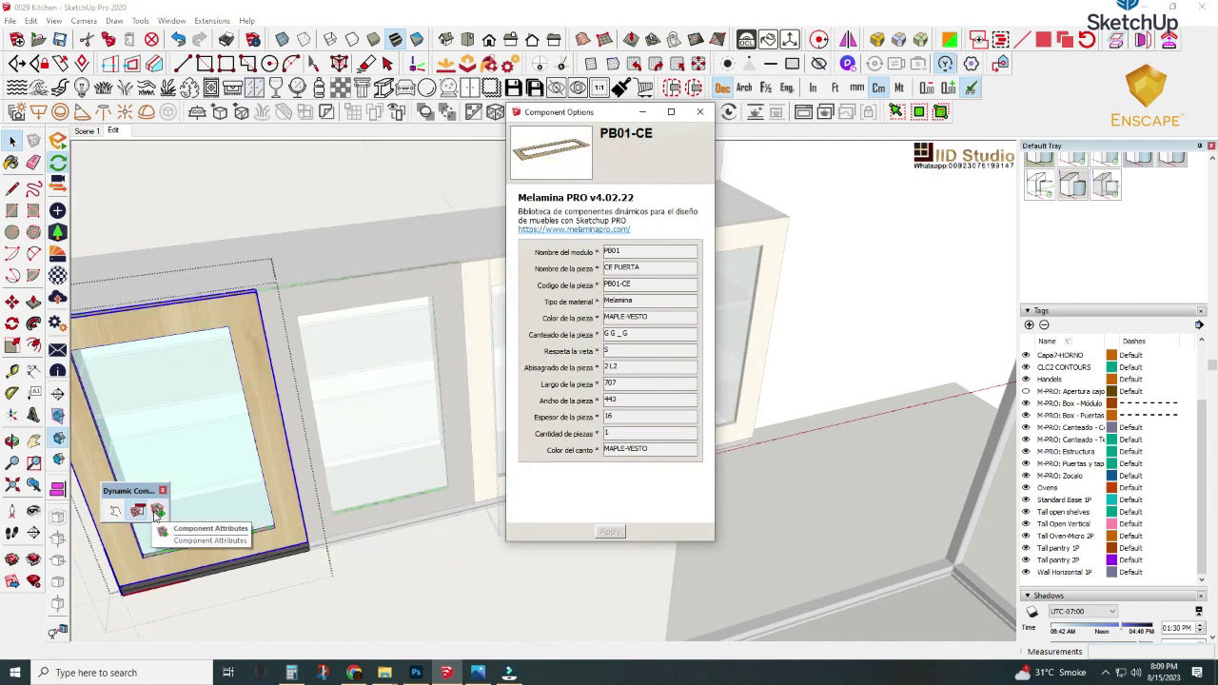
click(158, 510)
scroll(359, 352, down, 3)
click(464, 346)
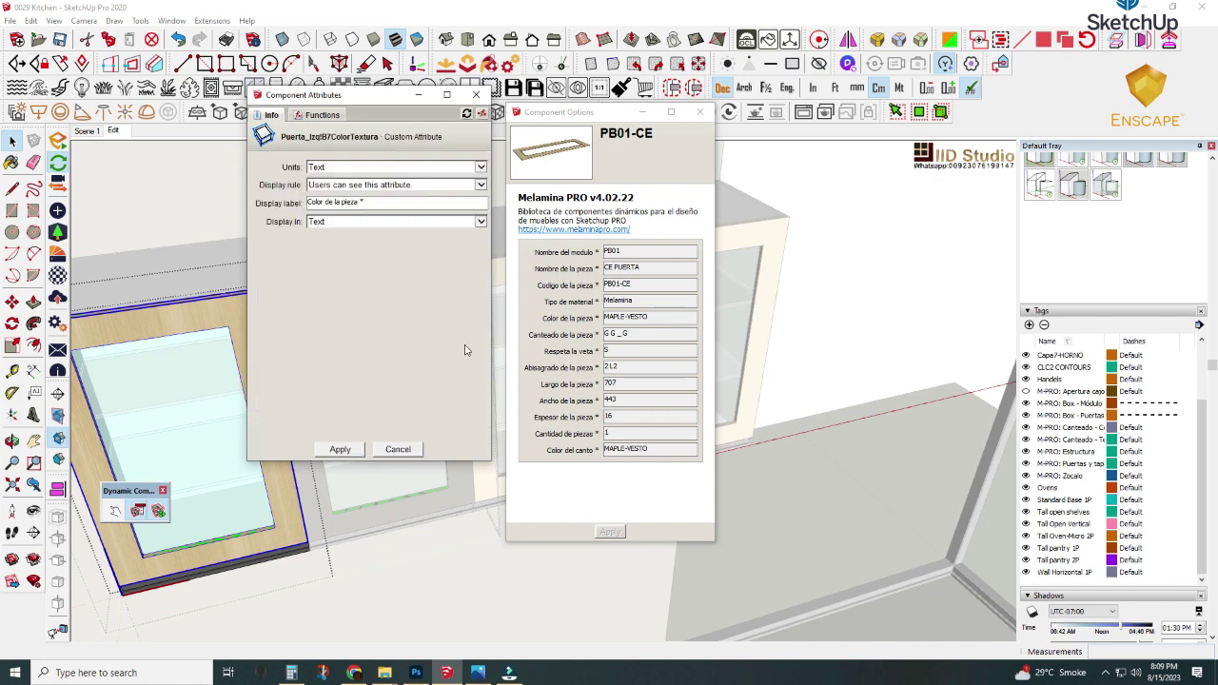
click(478, 165)
click(339, 446)
click(650, 316)
click(585, 501)
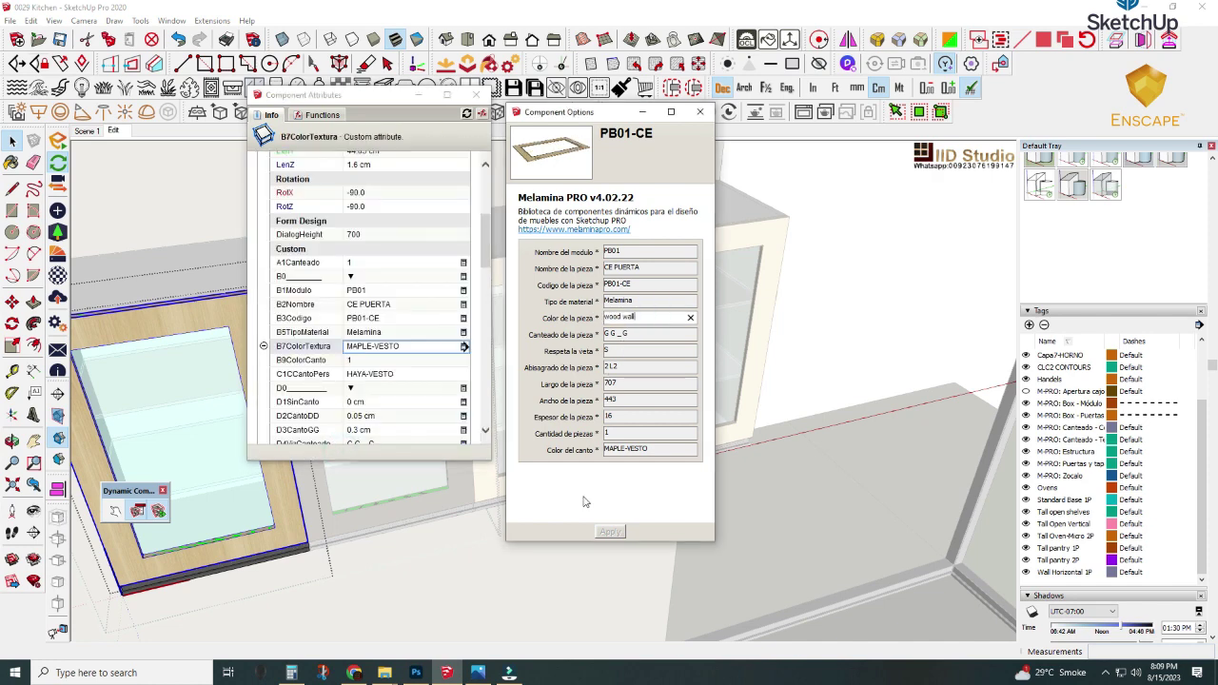
click(158, 511)
click(137, 510)
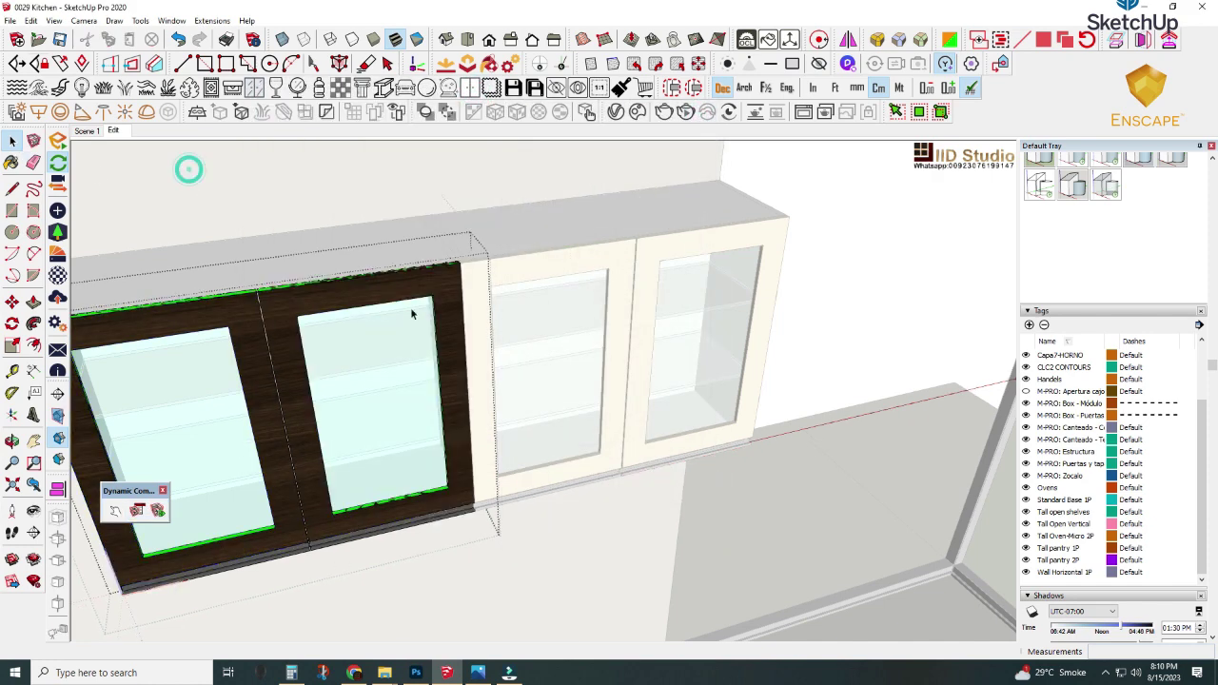
right_click(429, 186)
click(459, 182)
Hide the M-PRO Canteado edging and retexture wood wall with wood (60).jpg at 50 × 100 cm
middle_drag(512, 284, 533, 323)
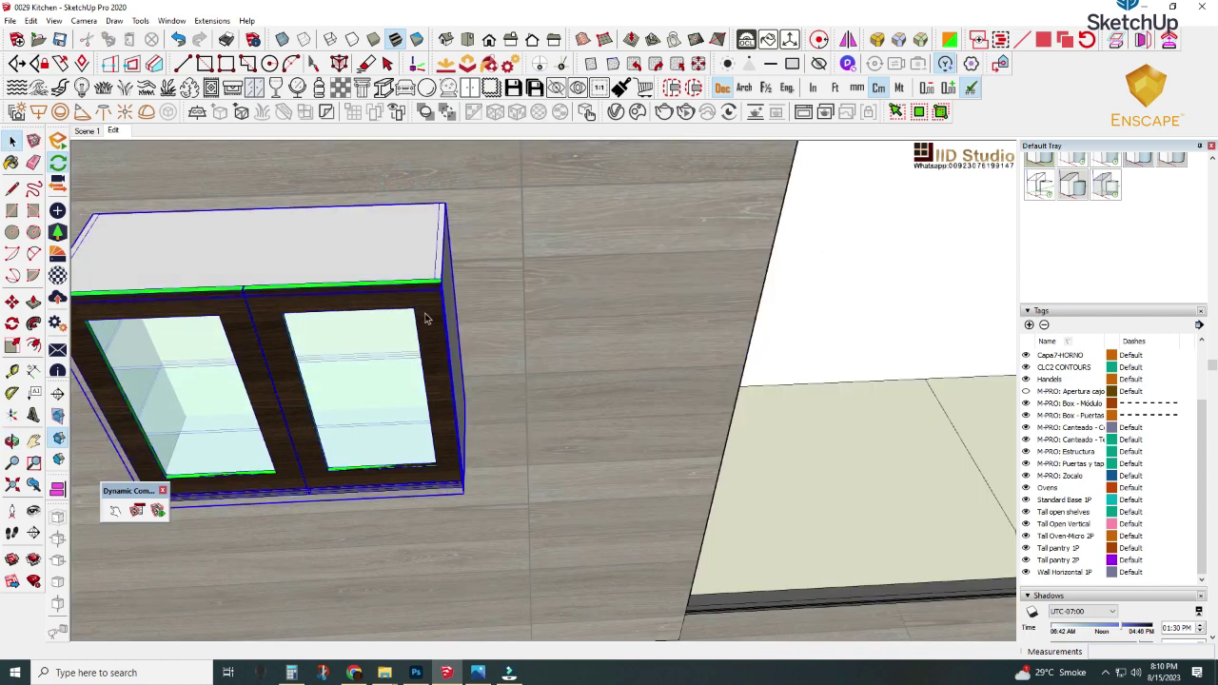
click(1026, 427)
scroll(484, 362, up, 3)
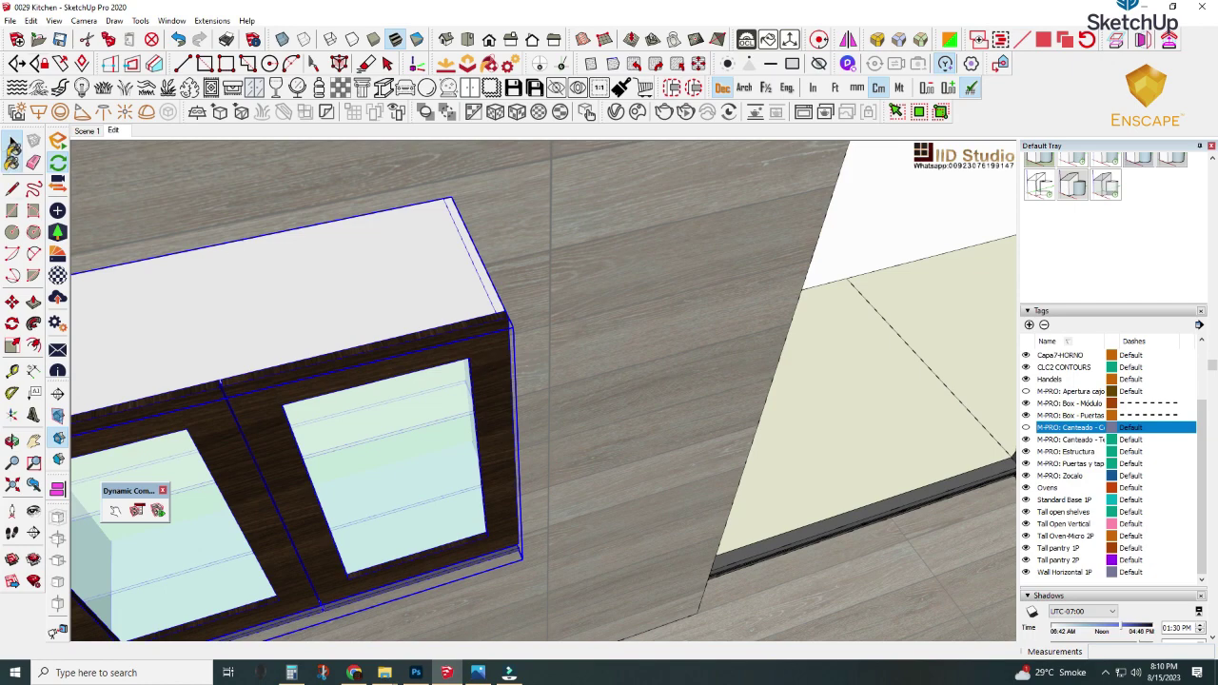
key(b)
click(1056, 222)
click(1133, 350)
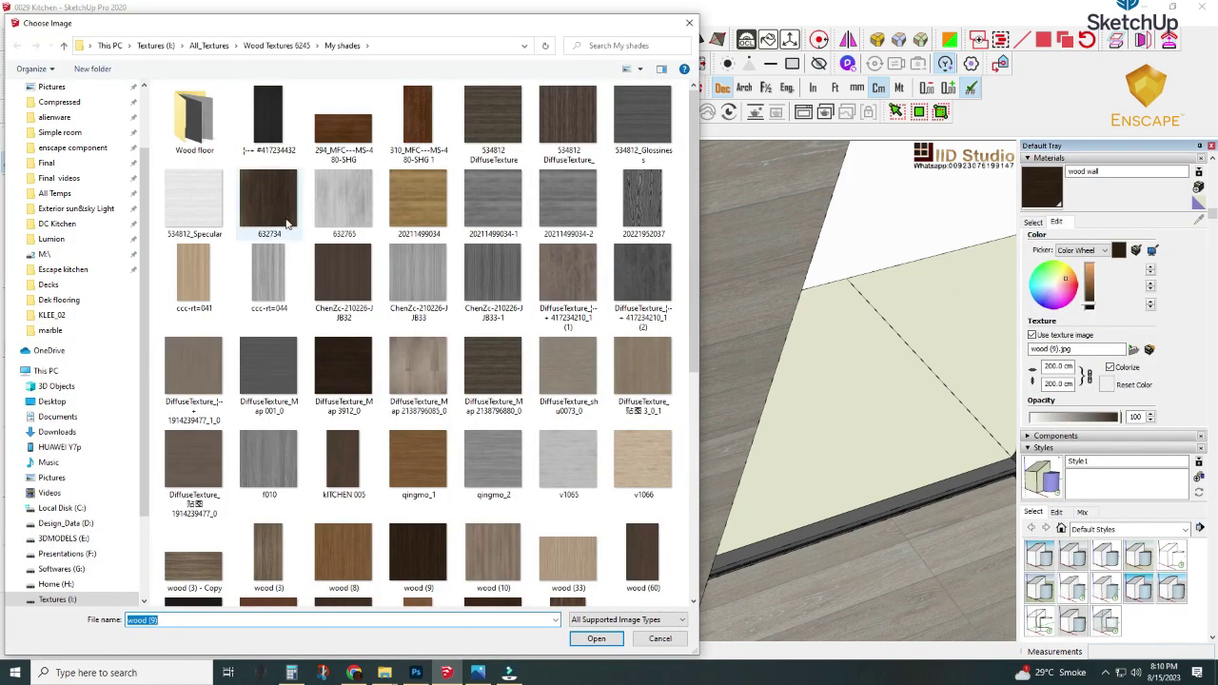
scroll(285, 222, down, 3)
double_click(631, 272)
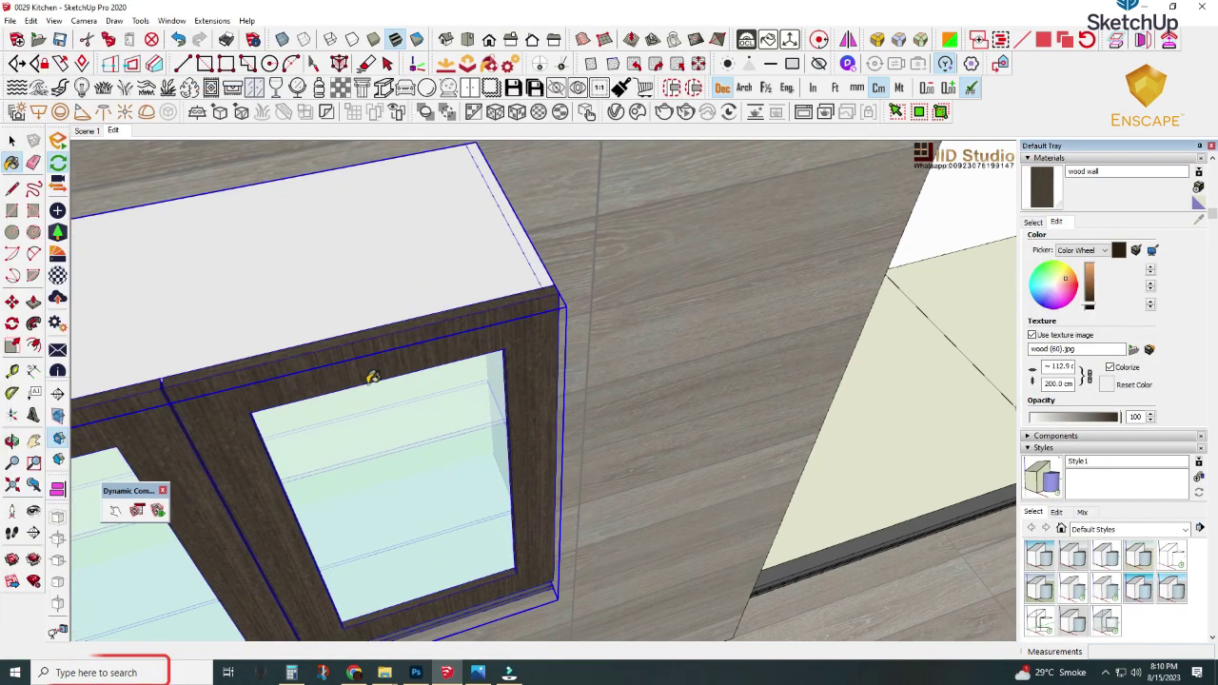
Orbit to view the retextured cabinet from the front
middle_drag(372, 377, 1024, 326)
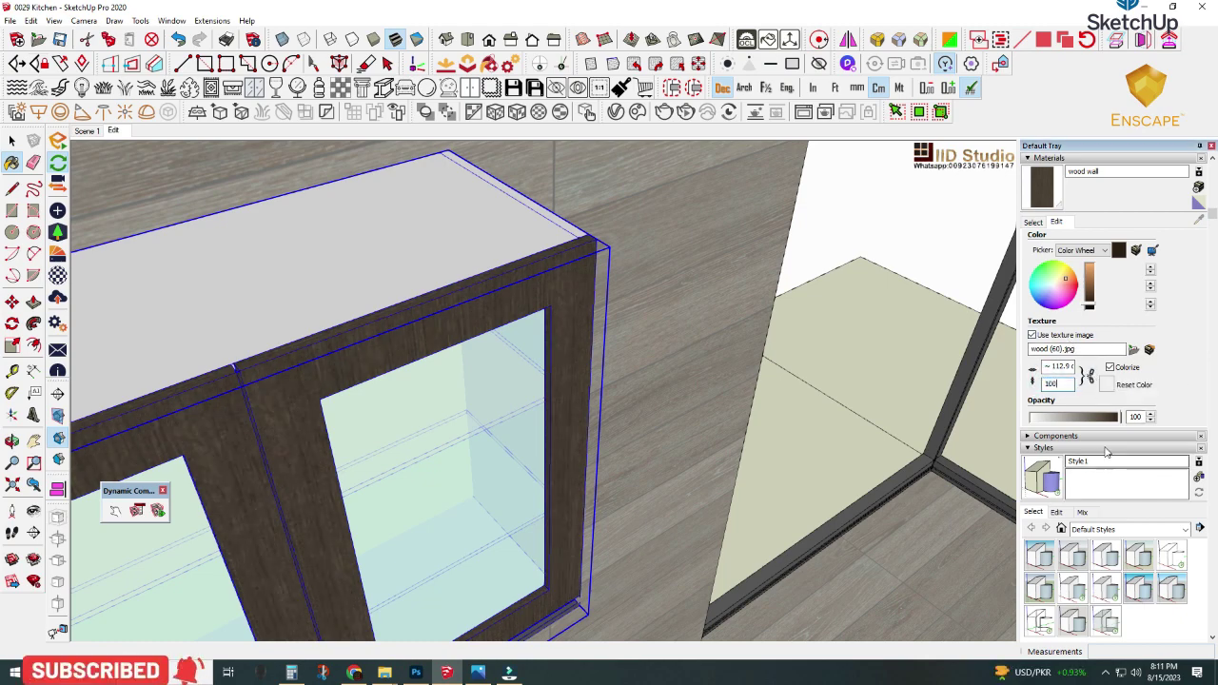
middle_drag(996, 326, 902, 327)
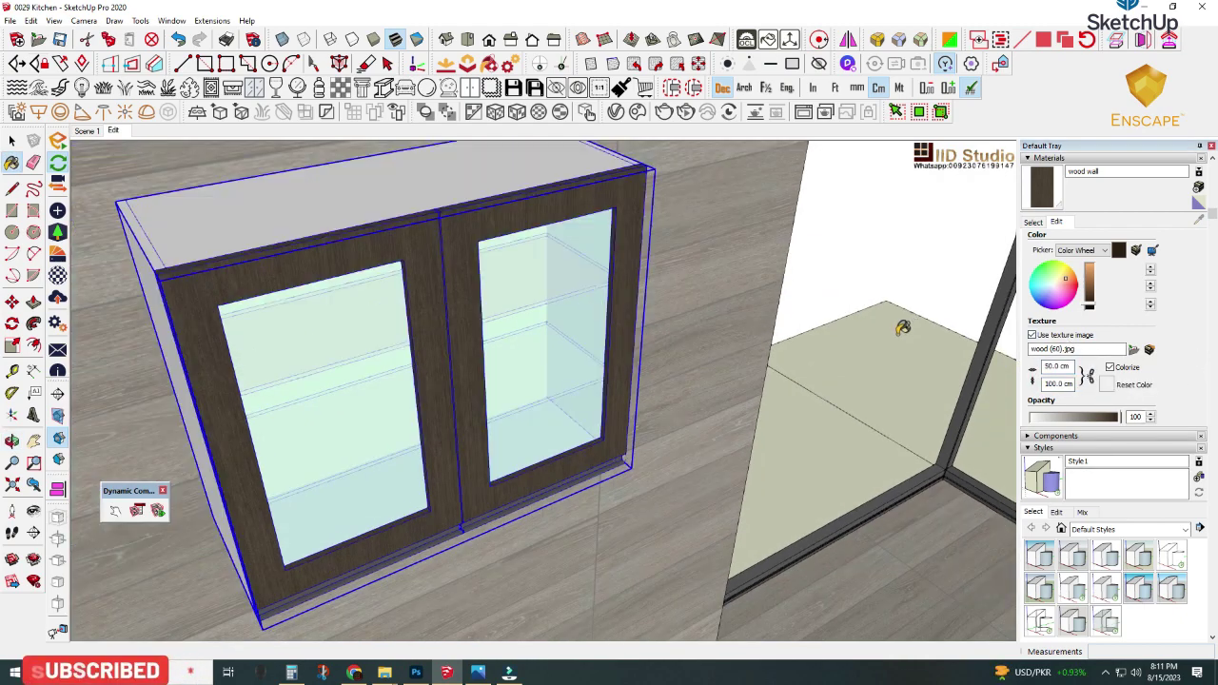
middle_drag(701, 378, 653, 448)
scroll(295, 414, down, 3)
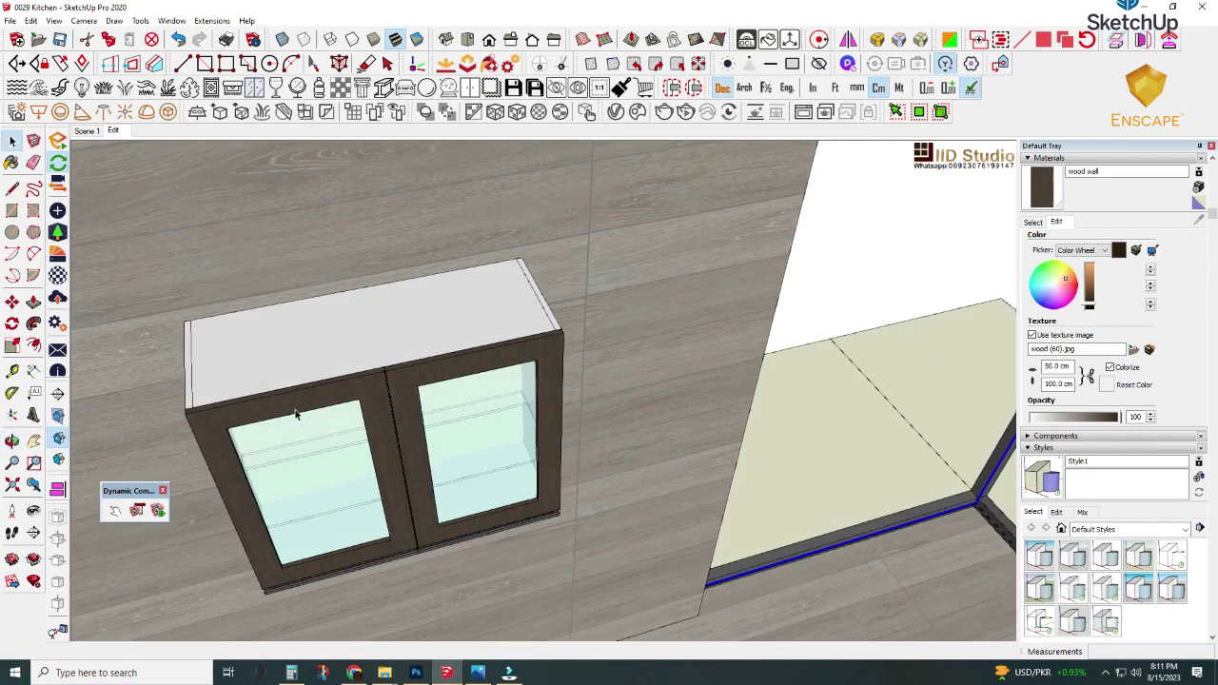
Move-copy the glass-door cabinet 90 cm to the right of the first
click(183, 322)
click(252, 341)
key(m)
click(184, 322)
key(ctrl)
click(521, 258)
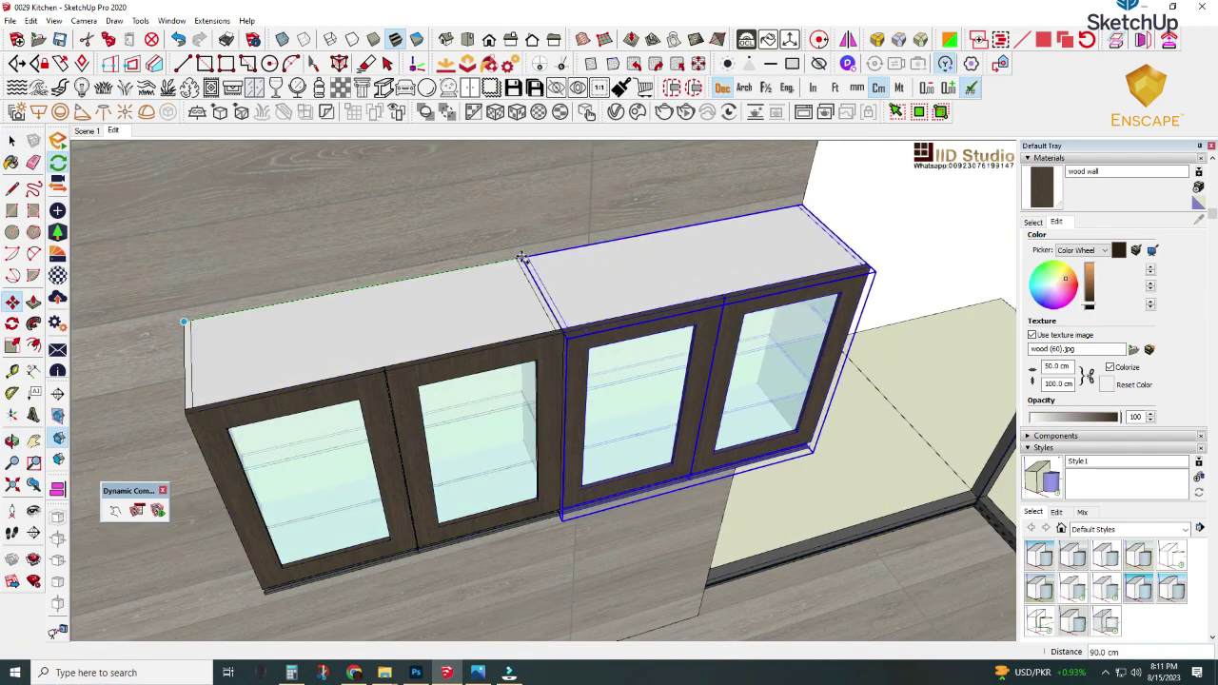
mouse_move(106, 208)
middle_down()
mouse_move(153, 226)
mouse_move(851, 321)
middle_up()
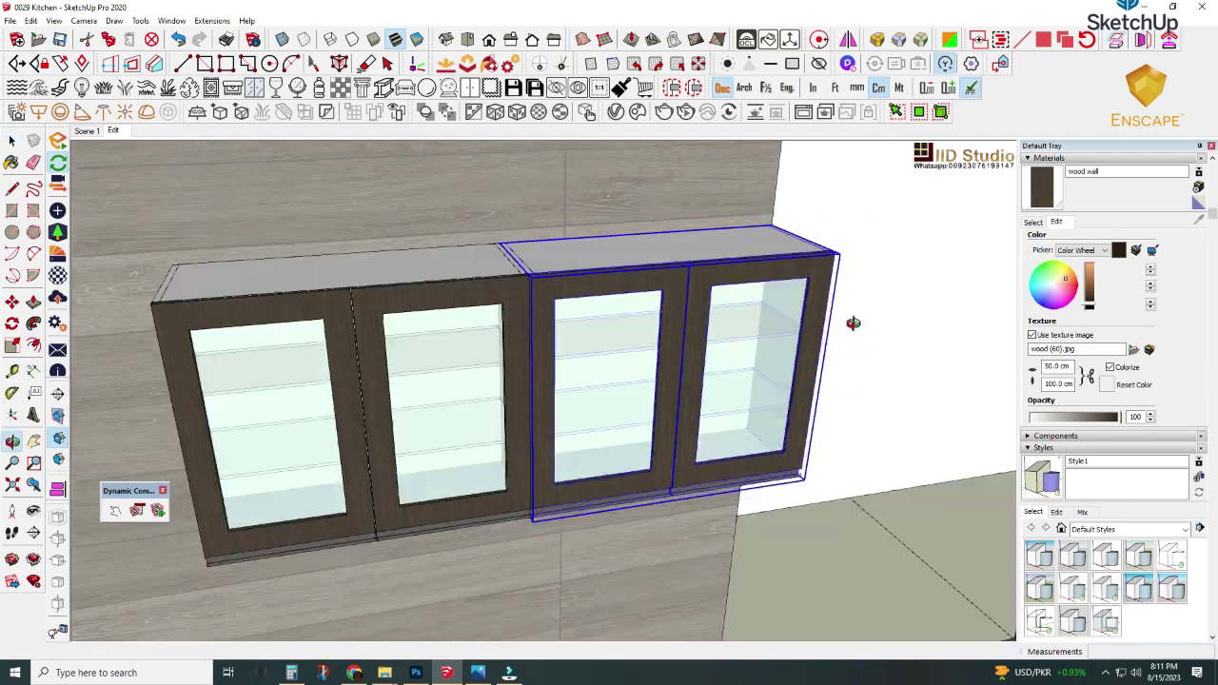
Open the cabinet doors, sample the yellow MDF 3MM back panel, and set it to RGB 255,255,255
click(444, 442)
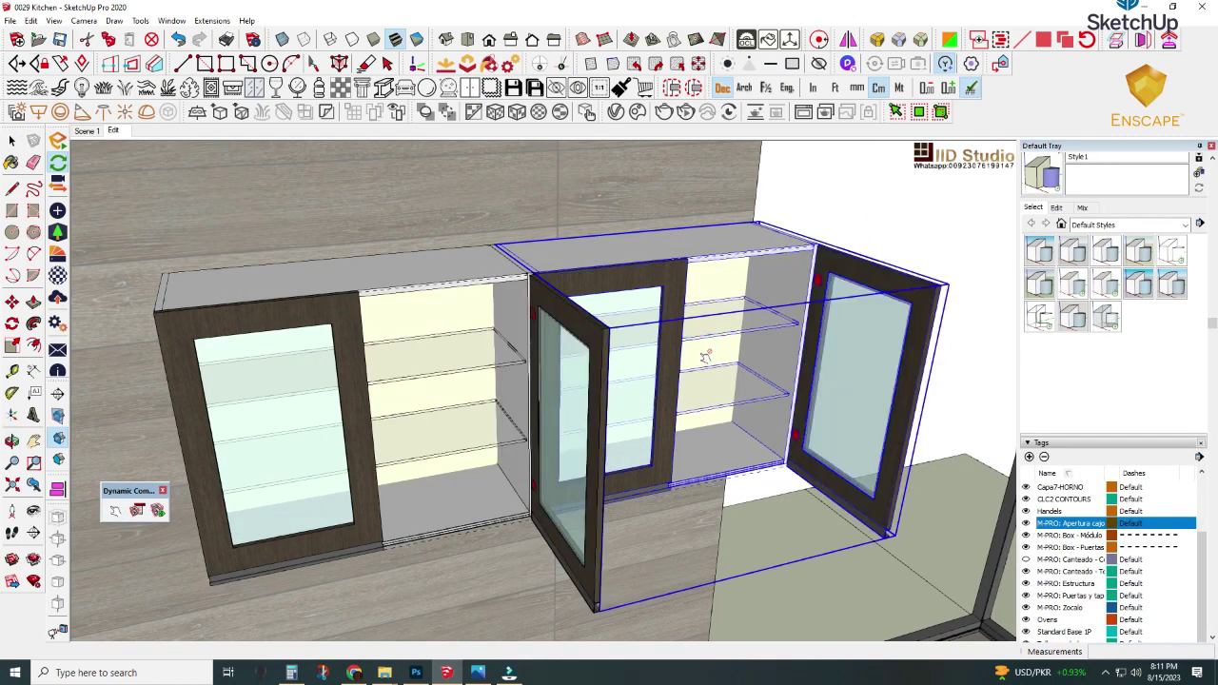
middle_drag(701, 348, 102, 425)
click(12, 161)
alt+click(415, 311)
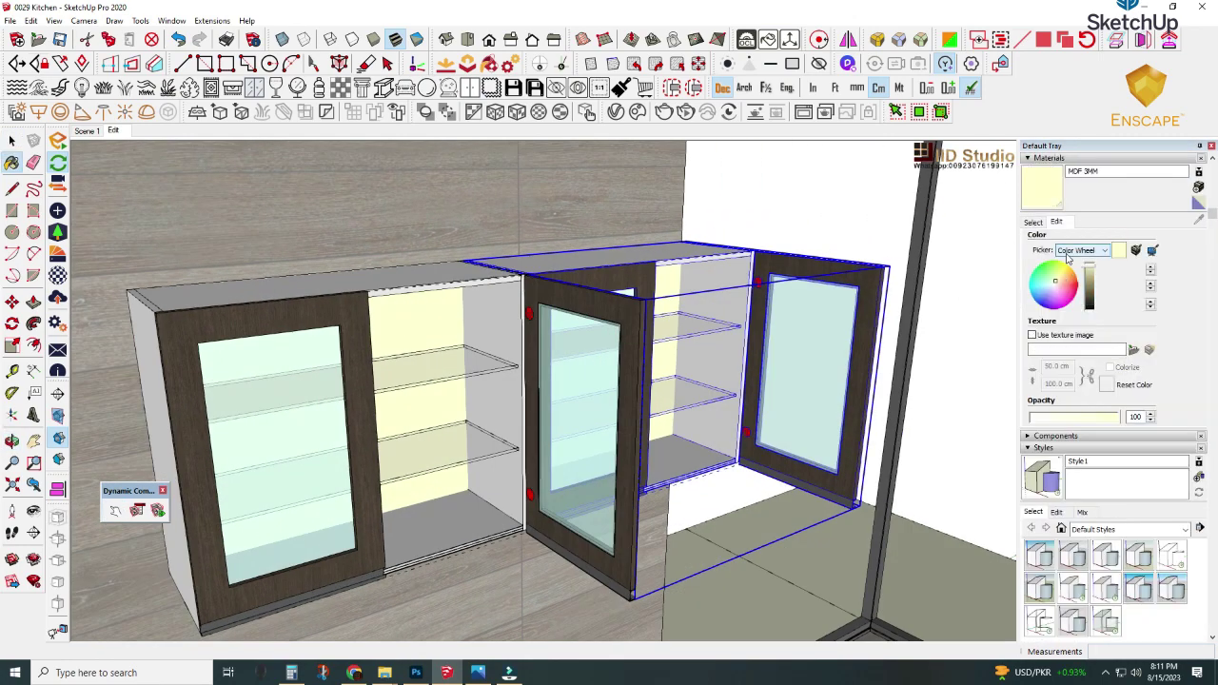
click(1080, 251)
click(1075, 295)
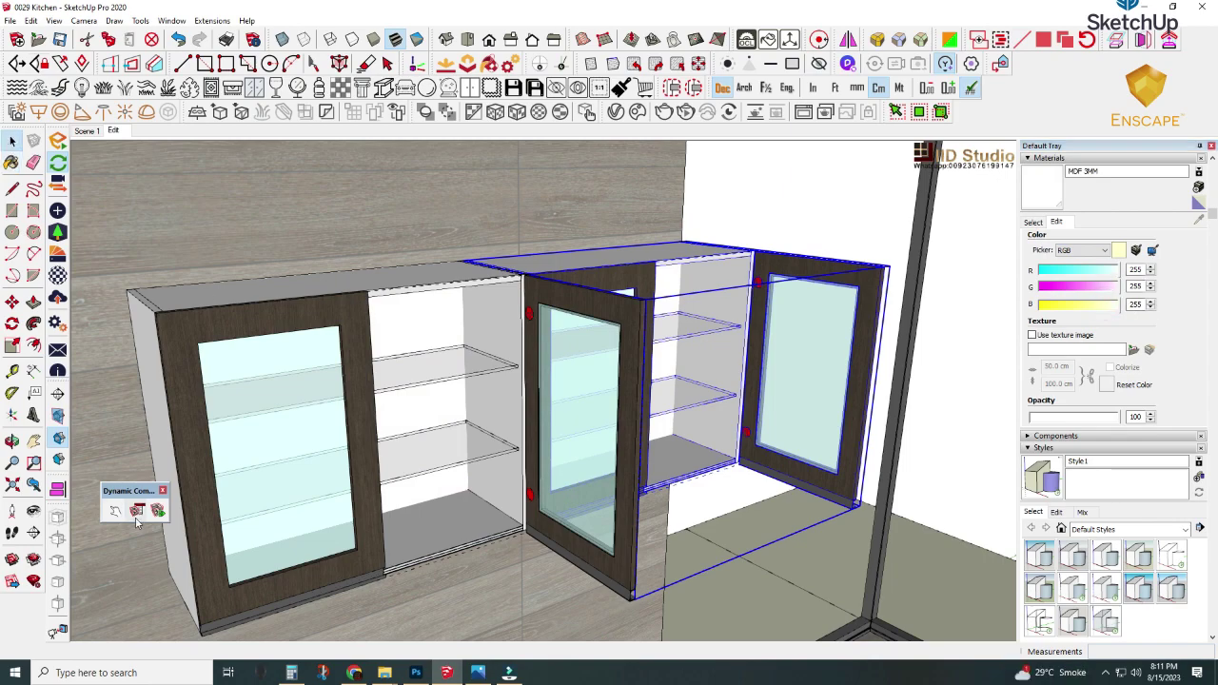
click(607, 469)
mouse_move(607, 470)
middle_down()
mouse_move(593, 342)
mouse_move(579, 332)
mouse_move(509, 452)
mouse_move(557, 407)
mouse_move(457, 372)
middle_up()
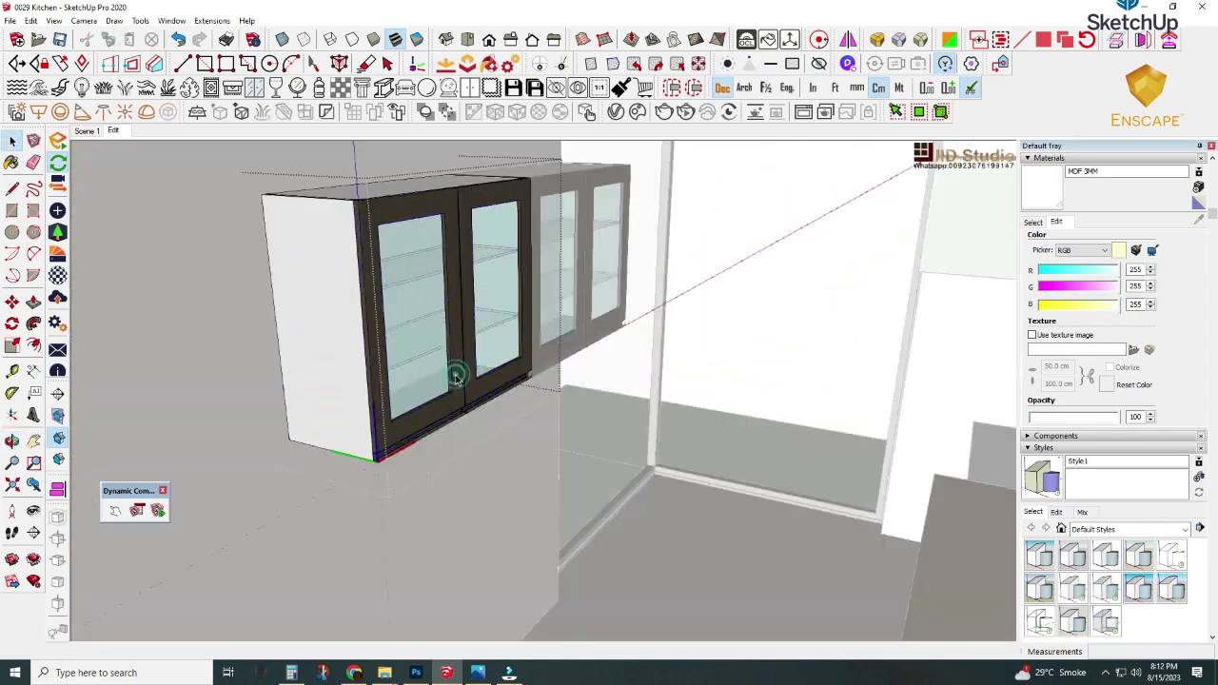
Select the wall cabinet's CE PUERTA glass doors and bring up their Component Options
click(457, 395)
scroll(456, 395, up, 2)
click(136, 510)
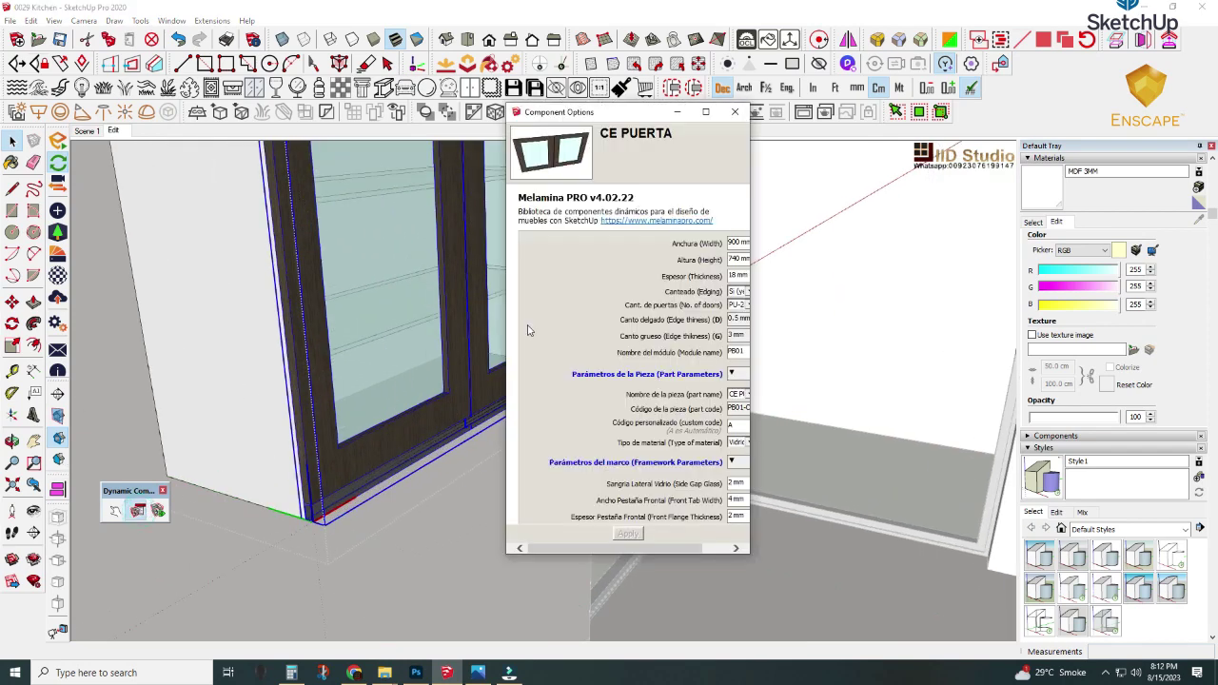
drag(753, 307, 956, 306)
scroll(837, 398, down, 2)
scroll(837, 397, down, 2)
scroll(808, 395, up, 1)
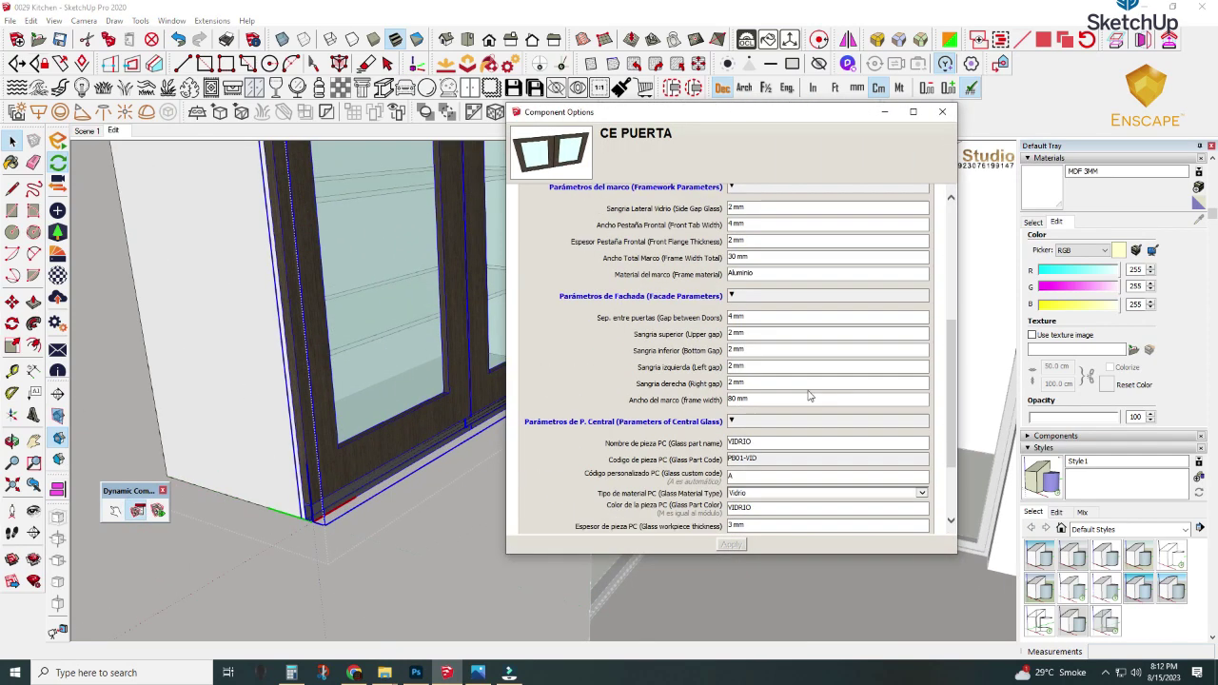
scroll(309, 322, up, 2)
scroll(309, 321, up, 2)
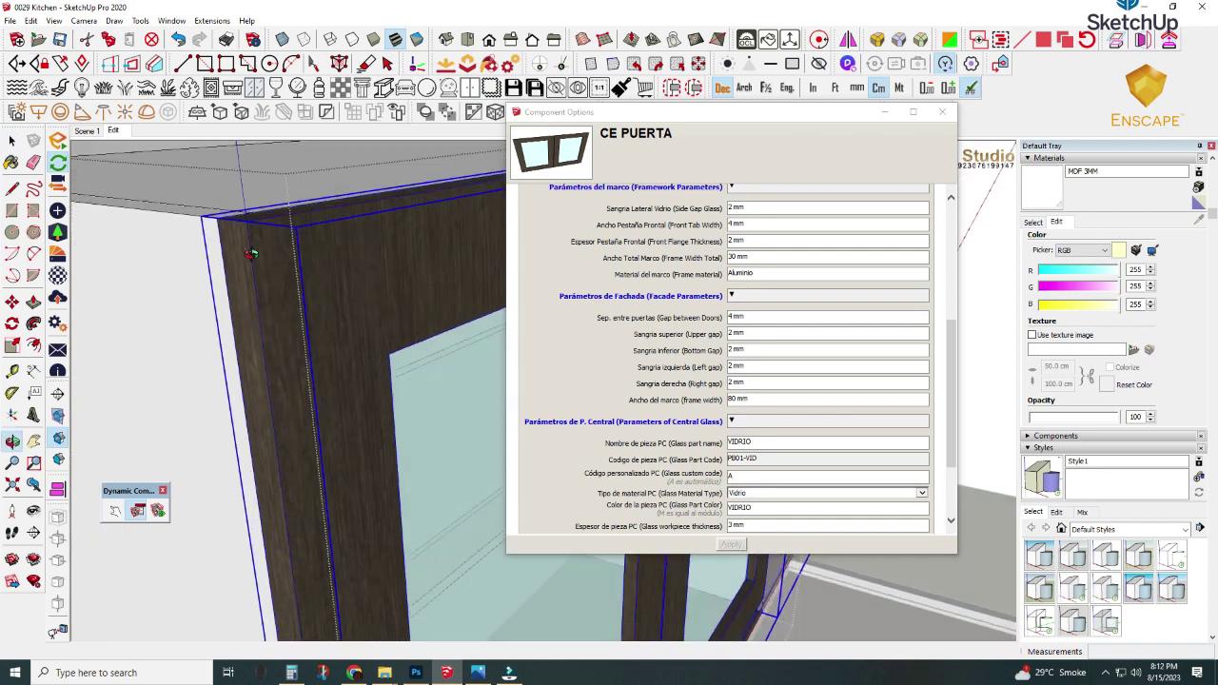
scroll(309, 321, up, 2)
Set the upper, bottom, left and right Sangria gaps to 4 mm and apply
click(749, 333)
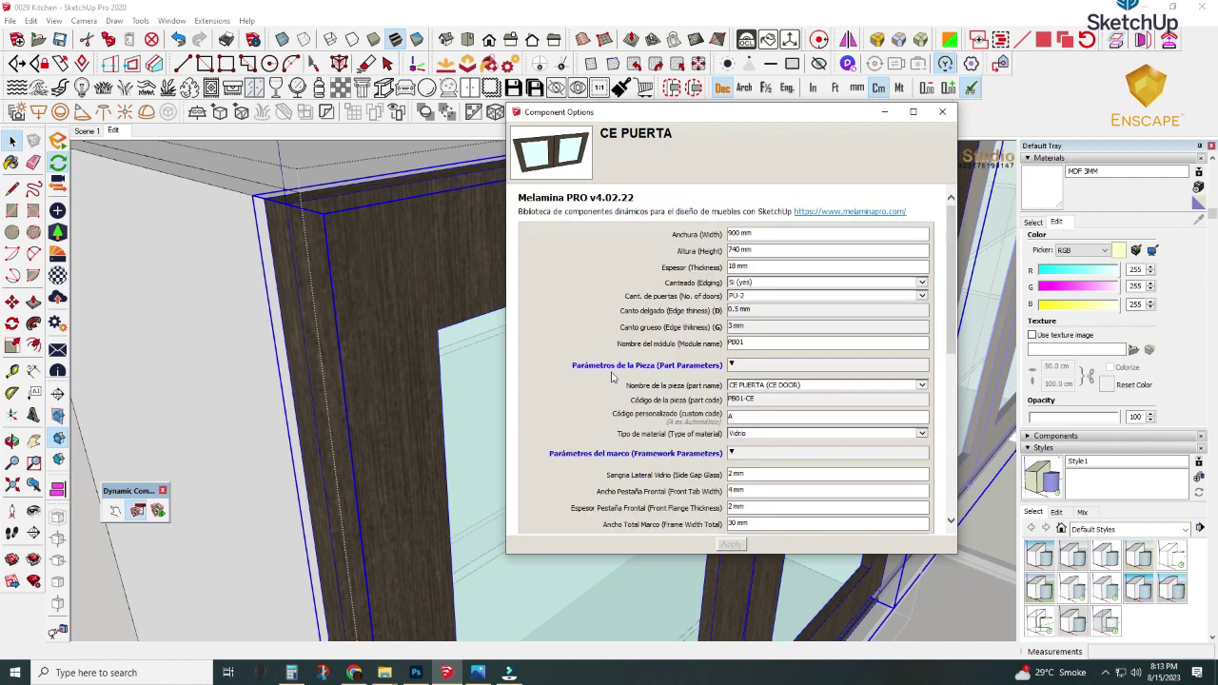
scroll(691, 398, down, 3)
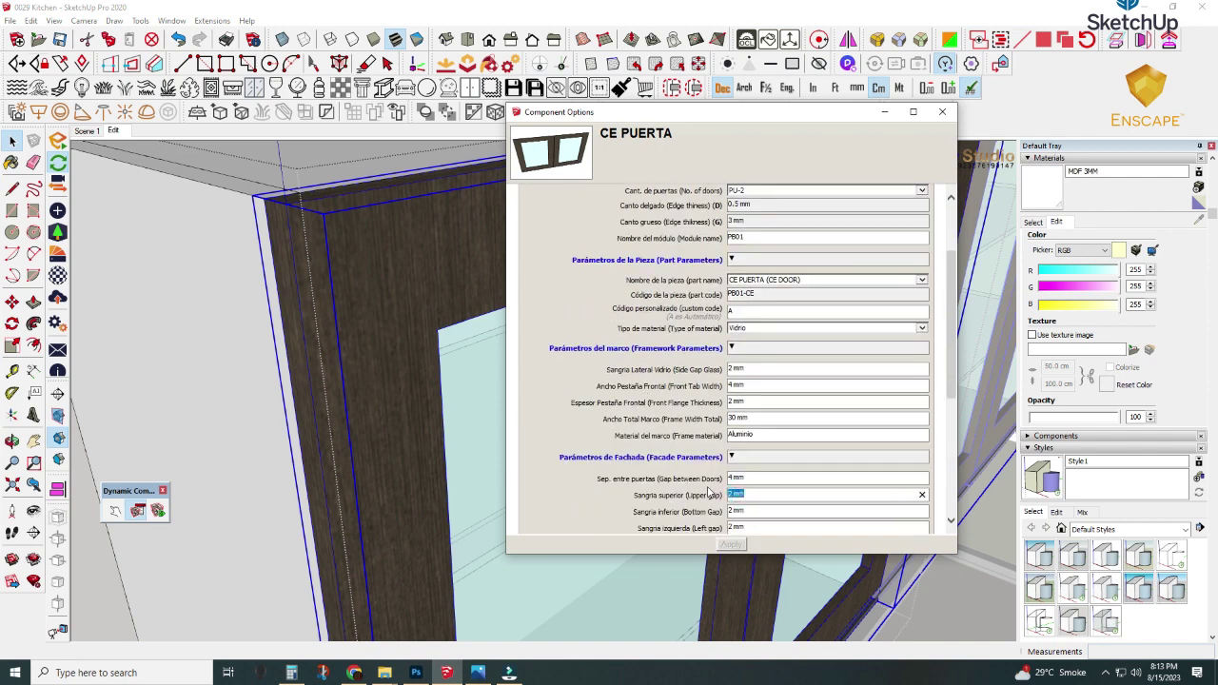
text(4)
key(Tab)
scroll(742, 476, down, 2)
text(4)
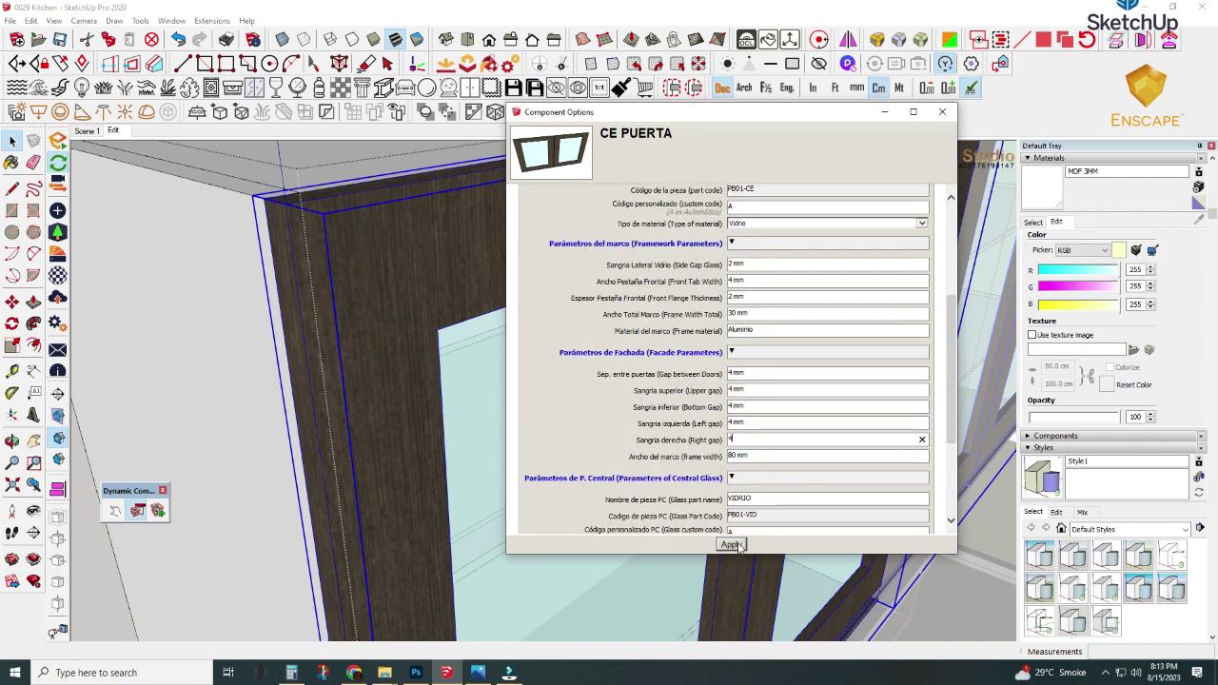
click(733, 544)
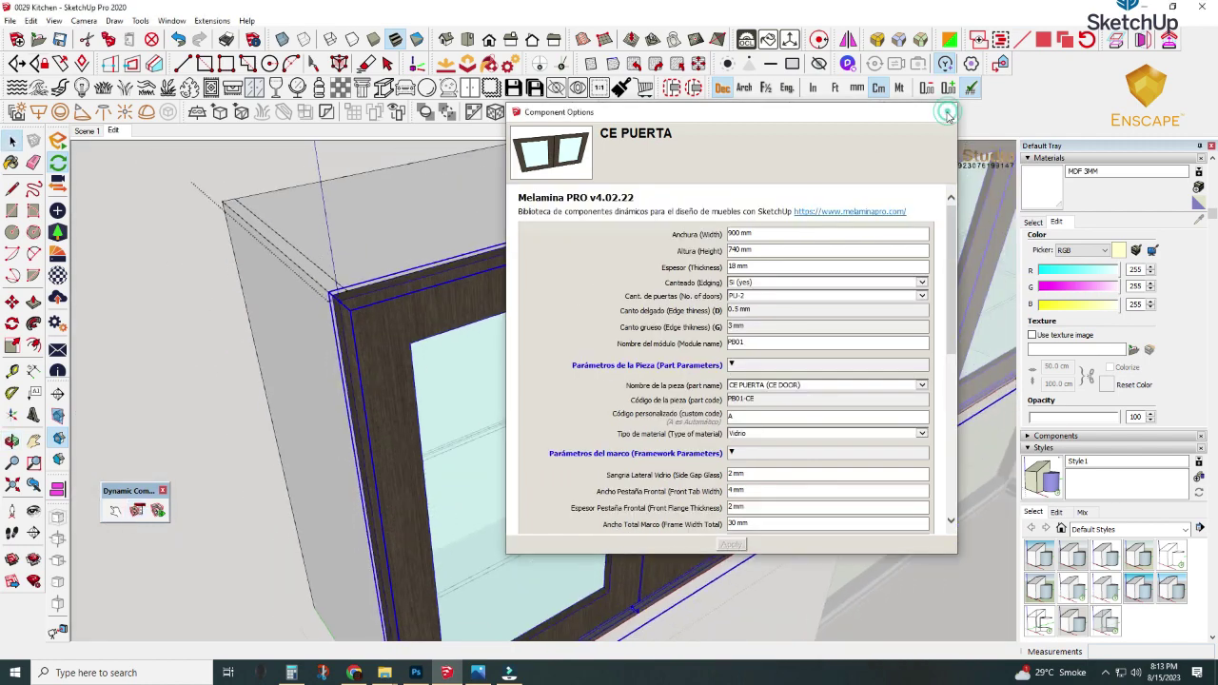
click(947, 112)
mouse_move(397, 250)
middle_down()
mouse_move(779, 320)
mouse_move(723, 275)
mouse_move(763, 553)
middle_up()
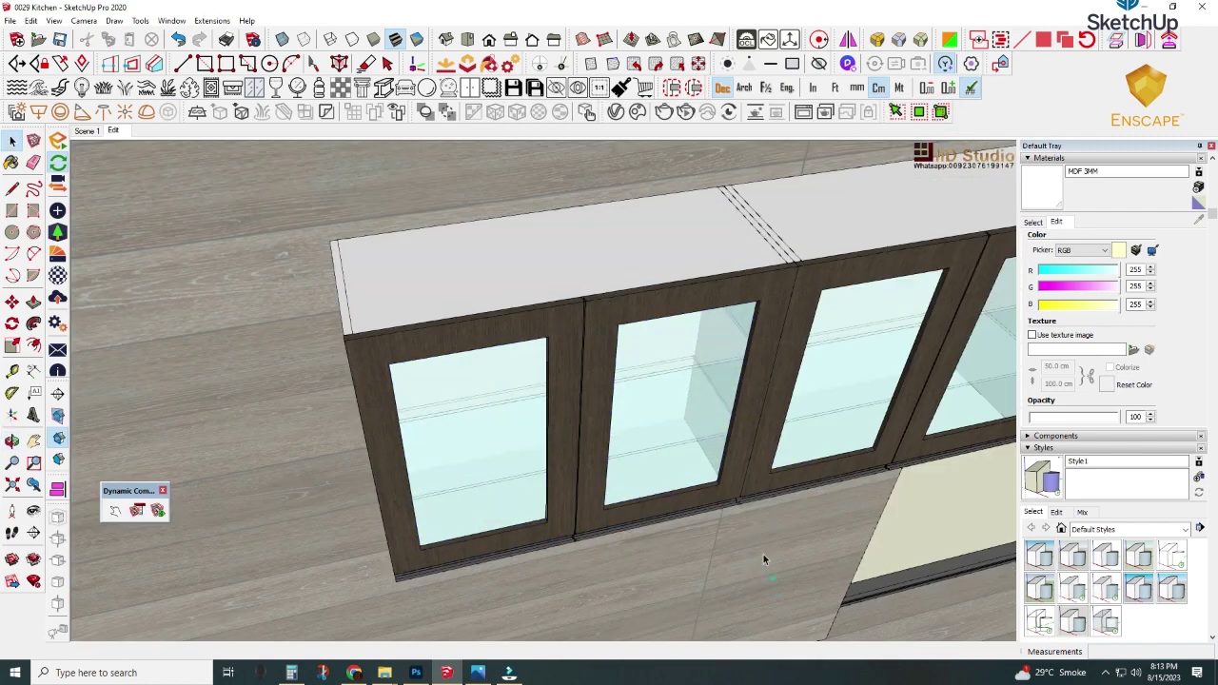
Orbit to the doors' front and bring up the CE PUERTA door's Component Options
click(138, 512)
click(701, 112)
middle_drag(701, 112, 758, 286)
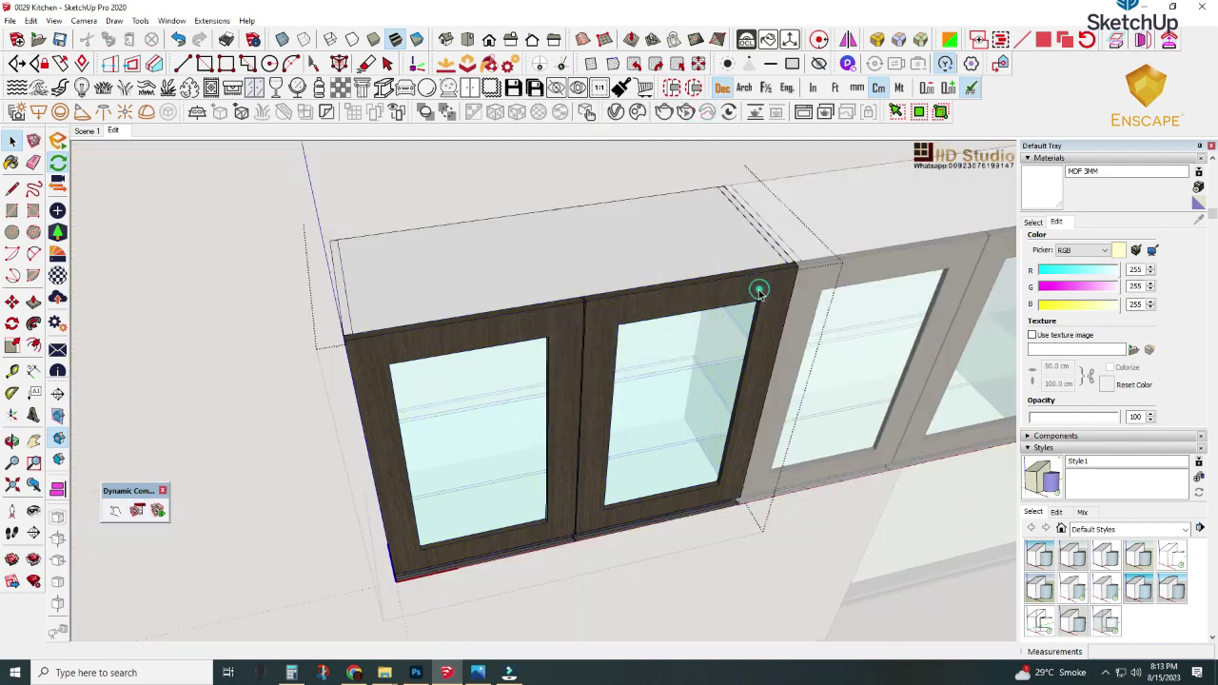
scroll(612, 308, up, 3)
scroll(430, 321, up, 3)
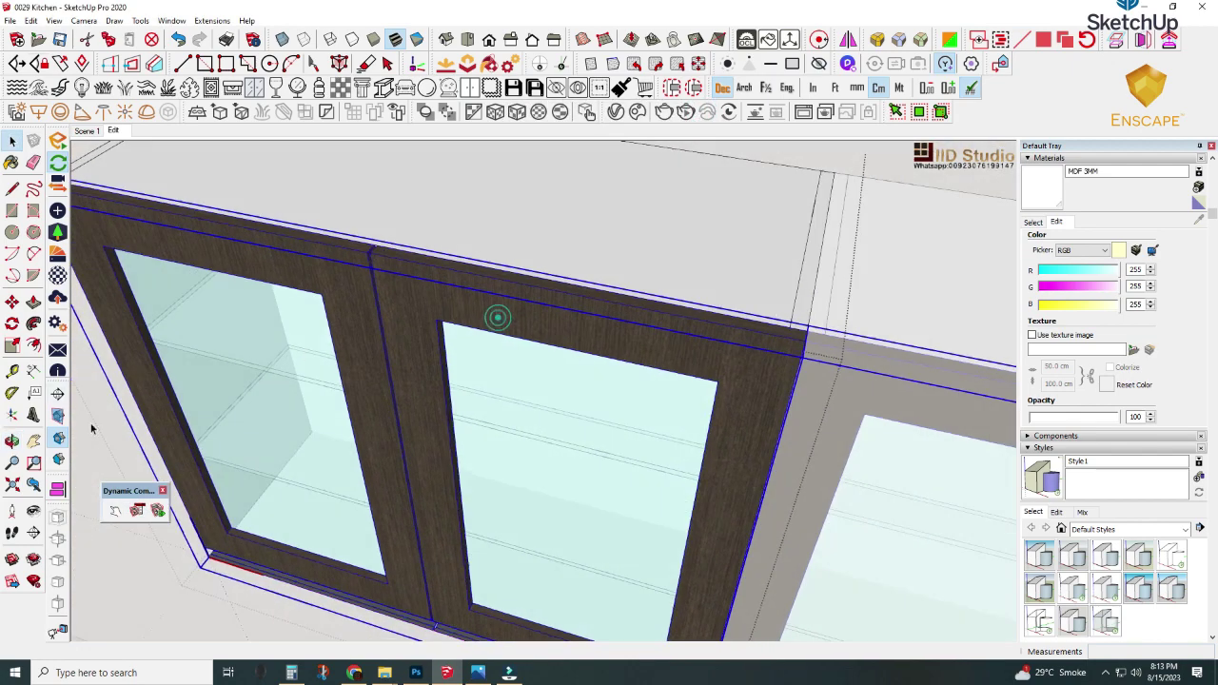
click(138, 512)
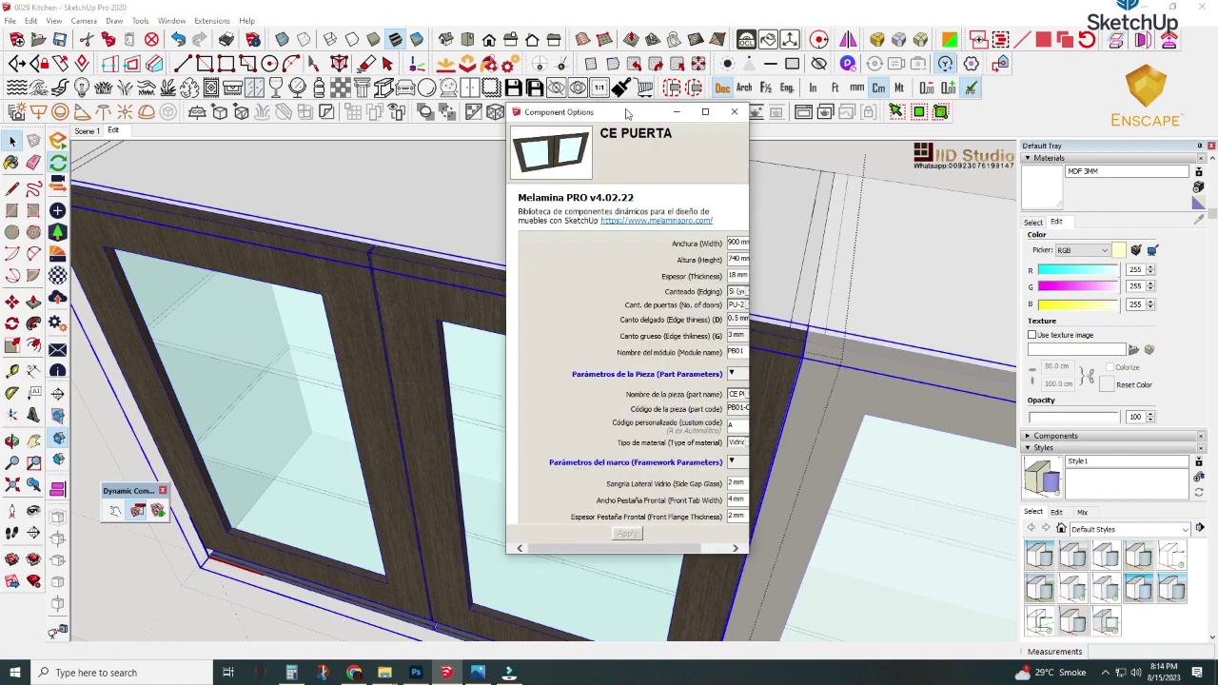
scroll(568, 384, down, 1)
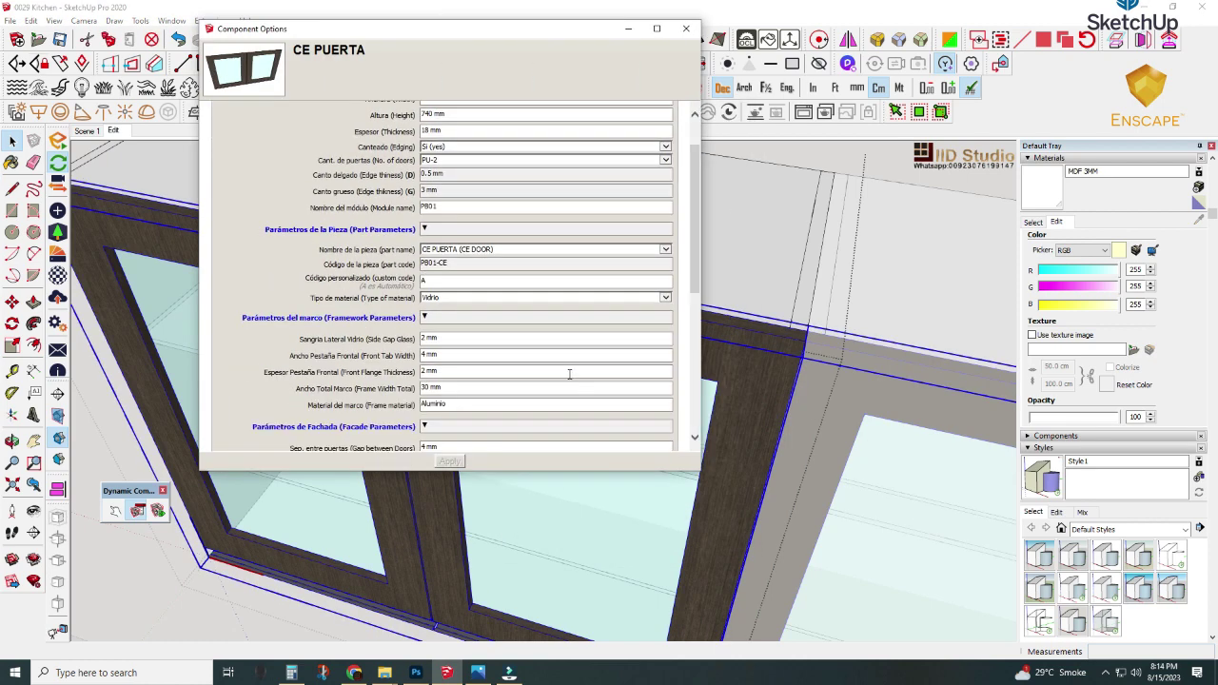
scroll(569, 374, down, 1)
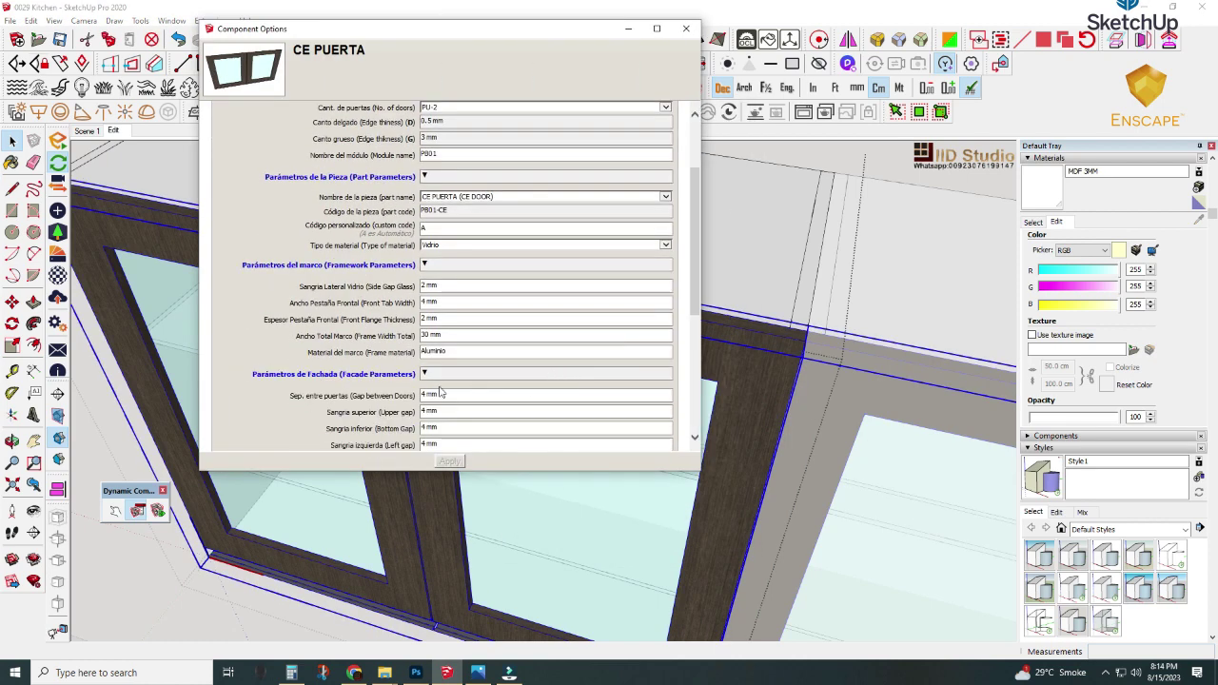
click(449, 461)
Give the other cabinet's door 2 mm left, right and bottom gaps and apply
click(761, 407)
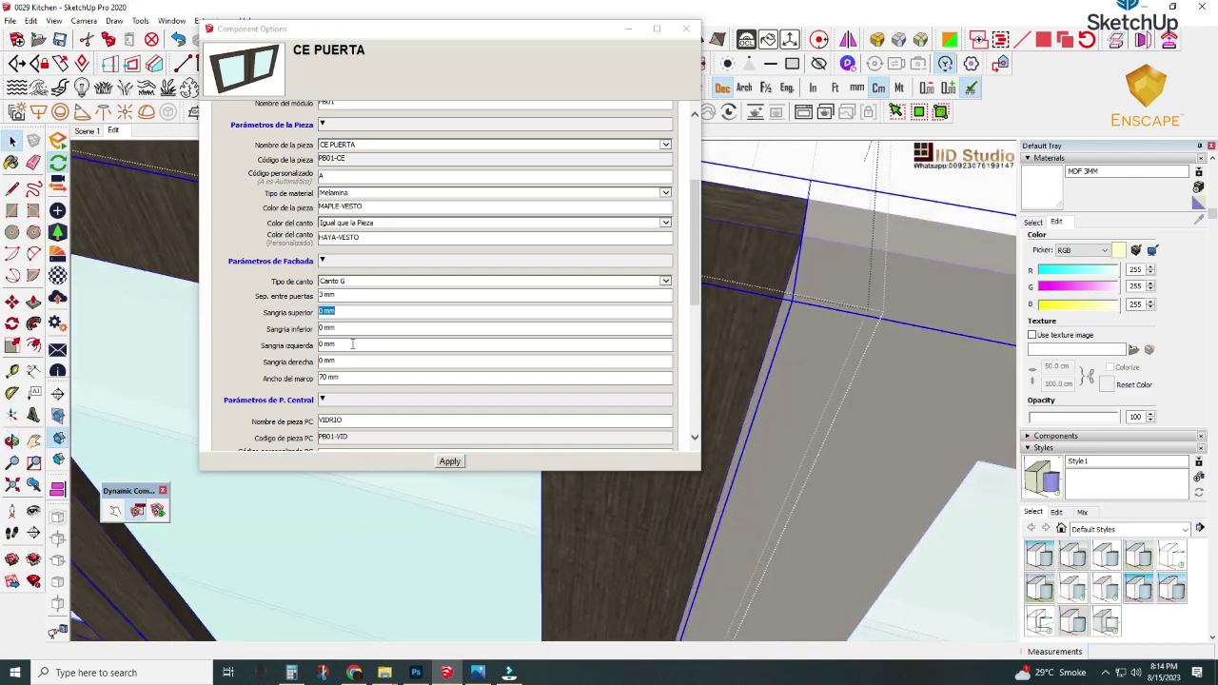
click(336, 346)
text(2)
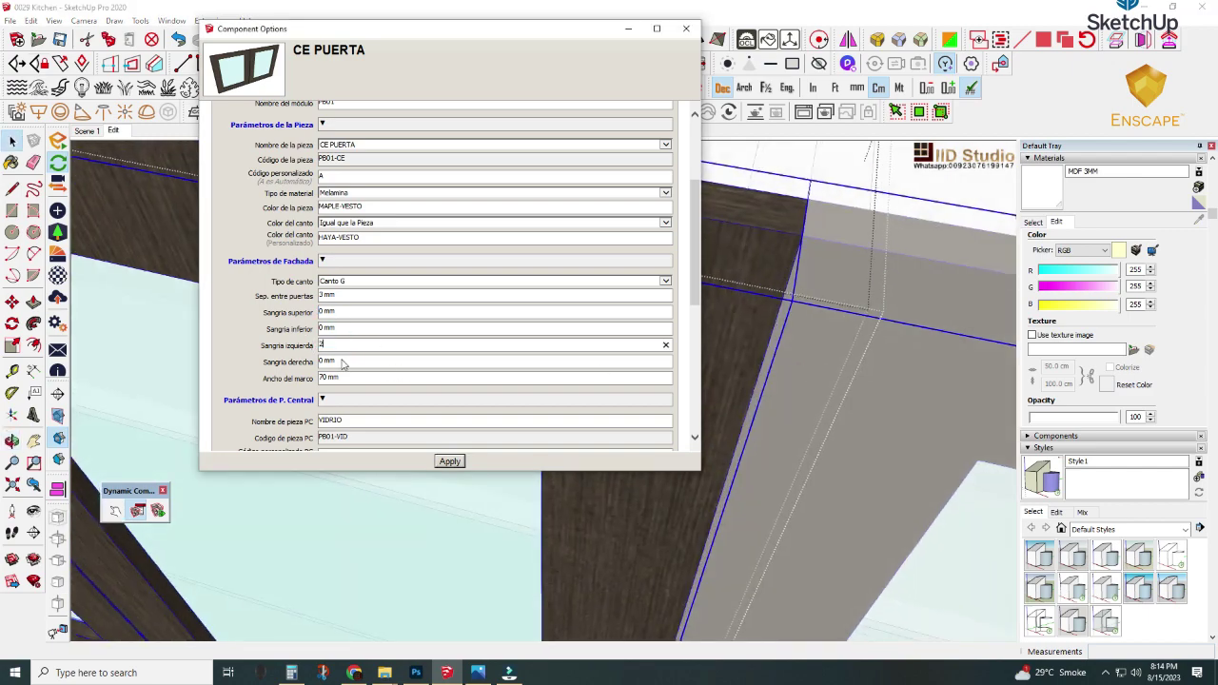
click(449, 462)
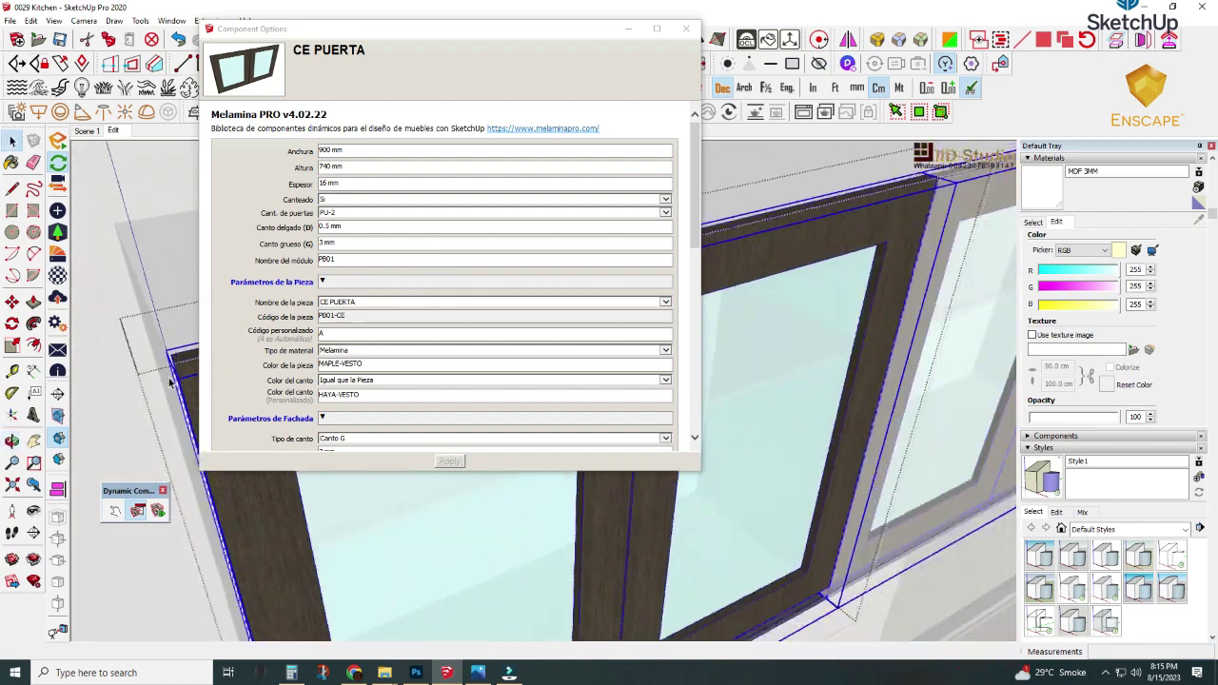
scroll(342, 346, down, 3)
click(338, 328)
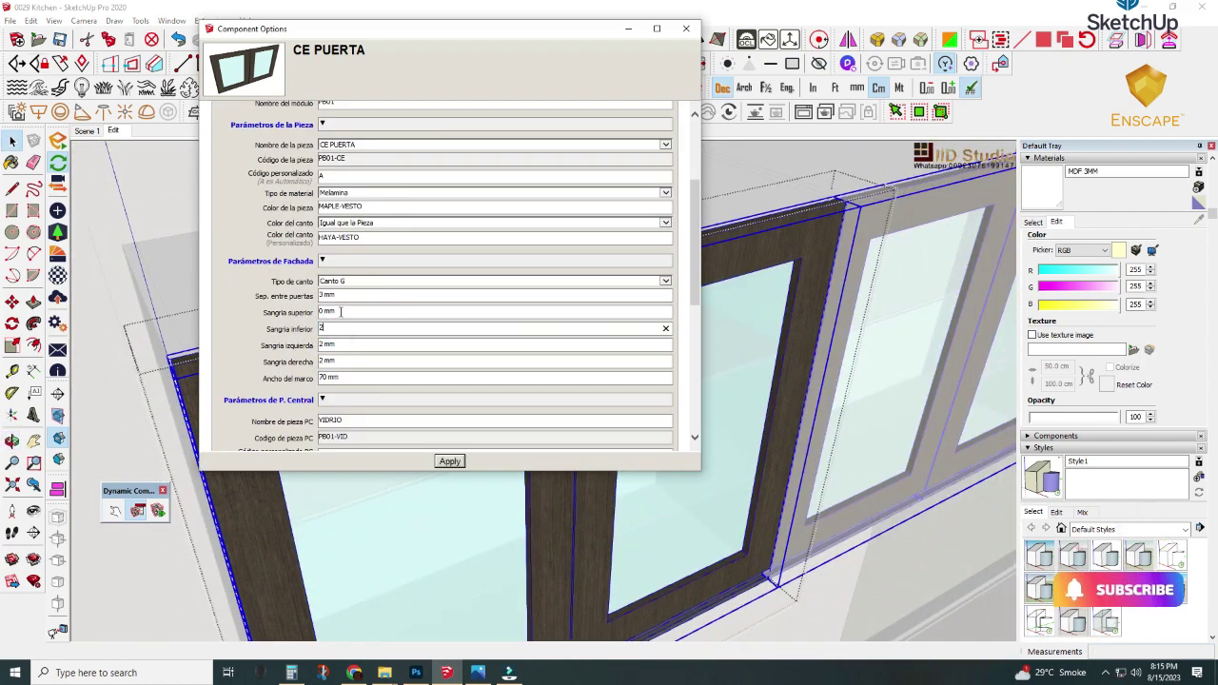
click(449, 460)
click(685, 28)
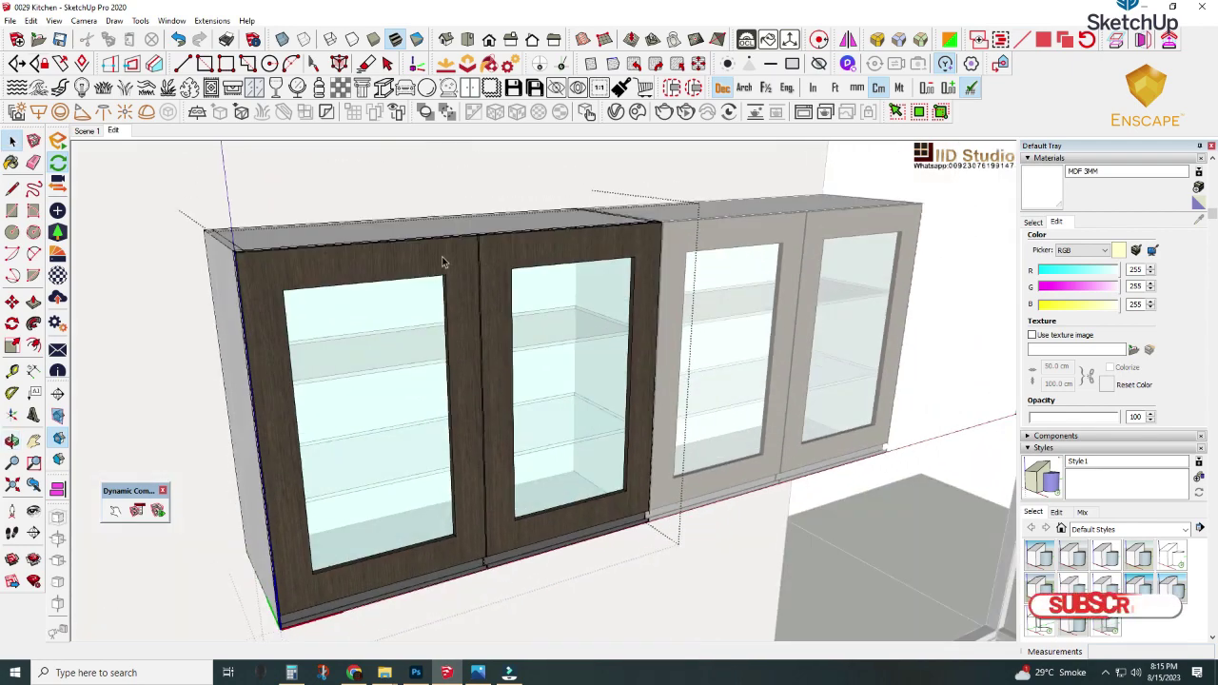
click(369, 327)
Choose a different Tipo de Tirador handle type in the door's Component Options
click(136, 511)
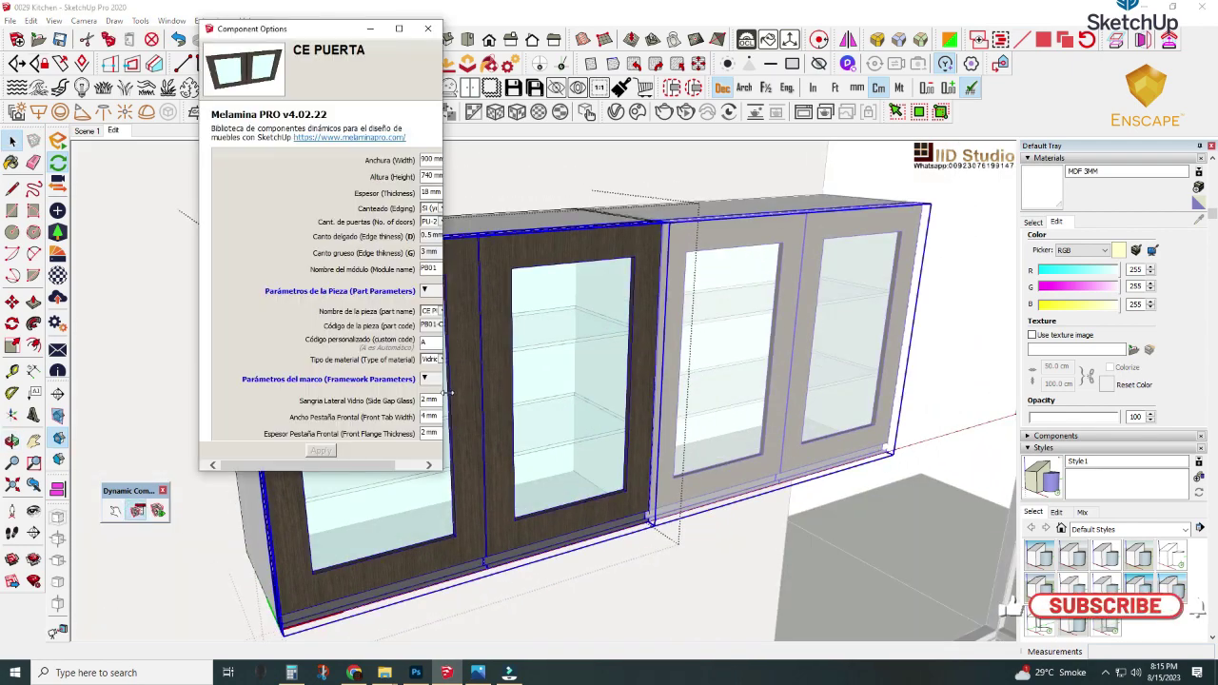
drag(637, 262, 626, 377)
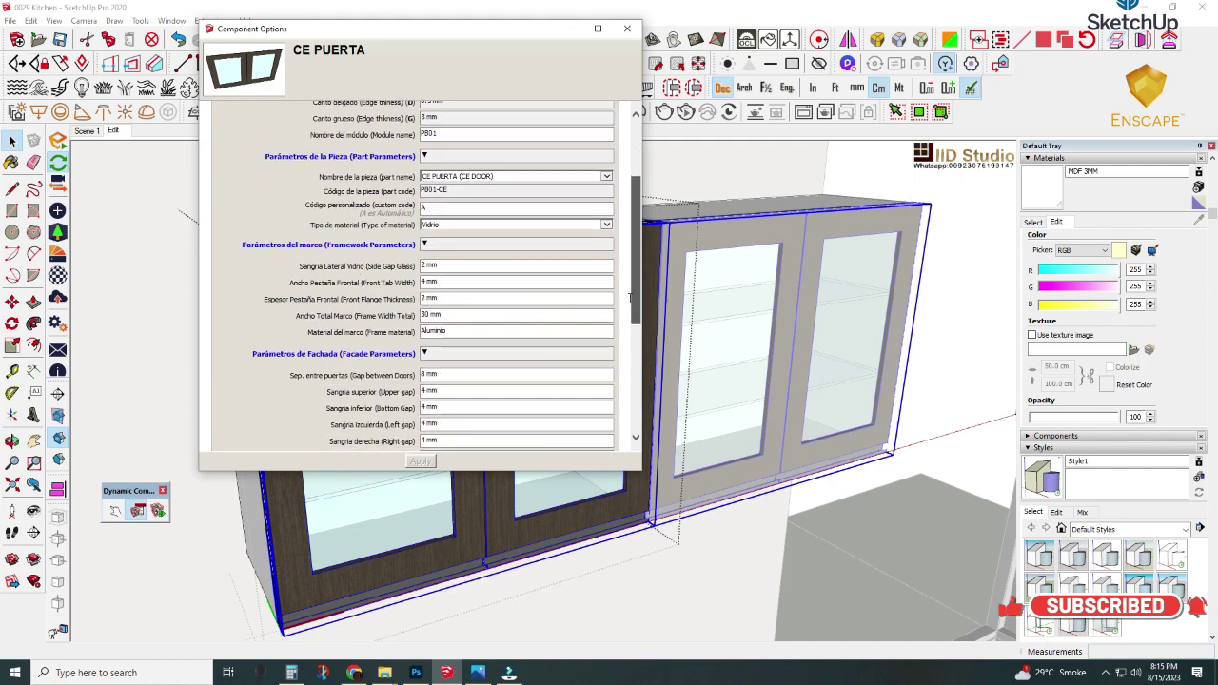
scroll(520, 361, up, 10)
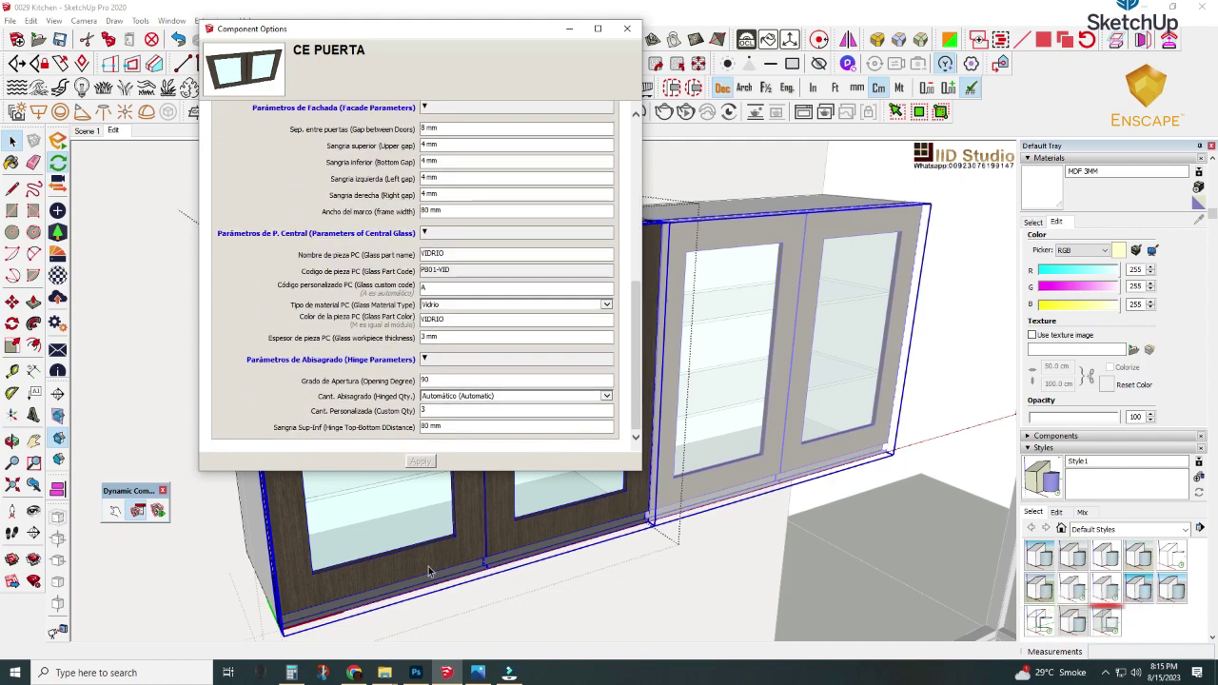
scroll(521, 362, down, 3)
scroll(542, 362, down, 3)
scroll(571, 362, down, 3)
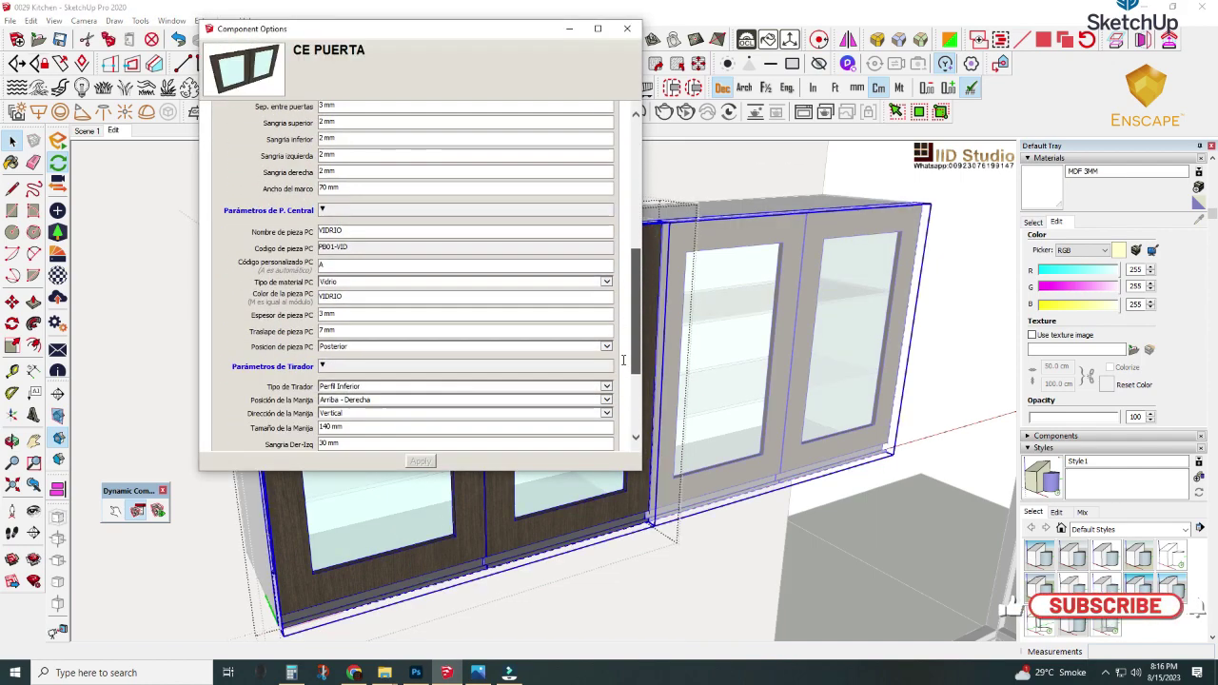
scroll(596, 362, down, 3)
click(596, 379)
click(409, 366)
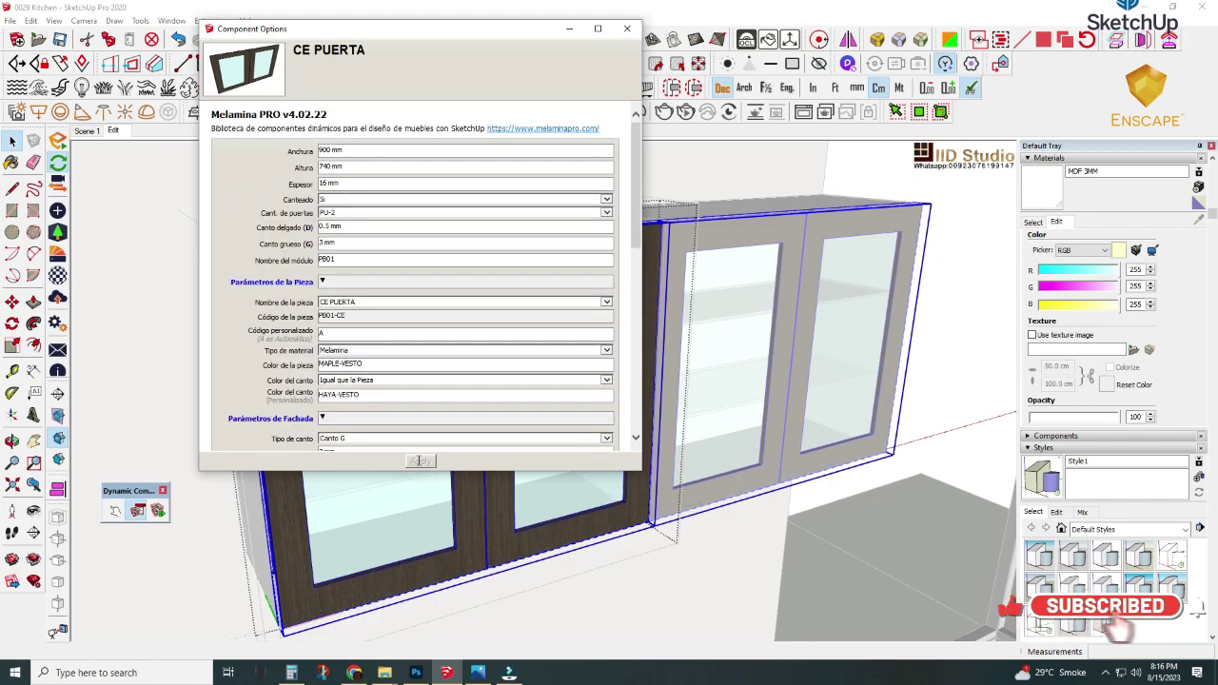
click(627, 28)
Orbit out to a front view of the glass wall cabinets on the wood wall
scroll(704, 601, down, 2)
middle_drag(724, 583, 687, 463)
scroll(566, 434, down, 3)
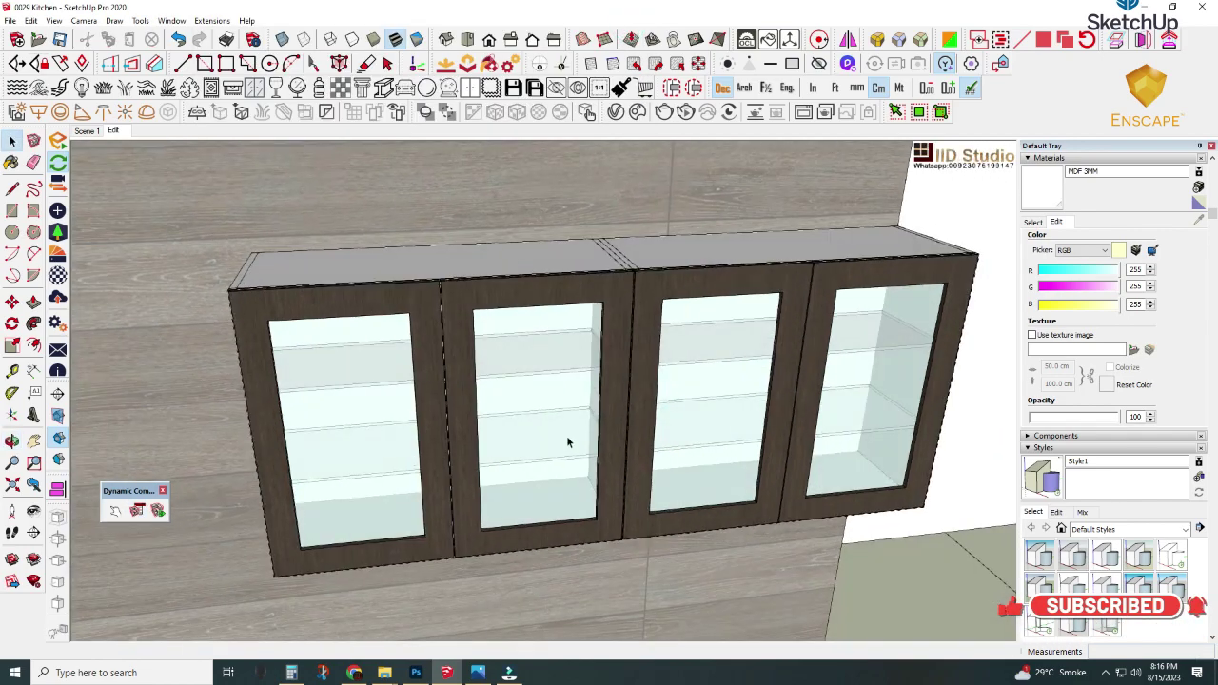
mouse_move(566, 434)
middle_down()
mouse_move(763, 463)
mouse_move(572, 379)
middle_up()
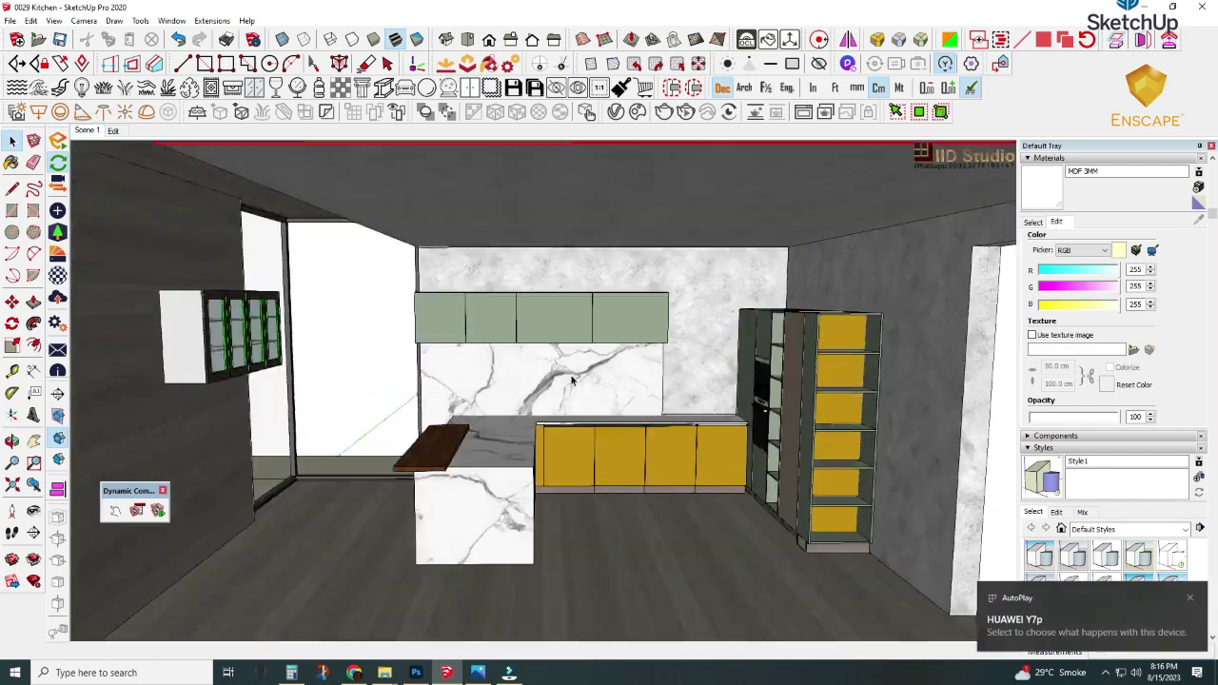
Paint the outdoor slab with Color B02 from the Colors library
scroll(571, 379, down, 5)
scroll(557, 454, up, 3)
middle_drag(557, 454, 444, 498)
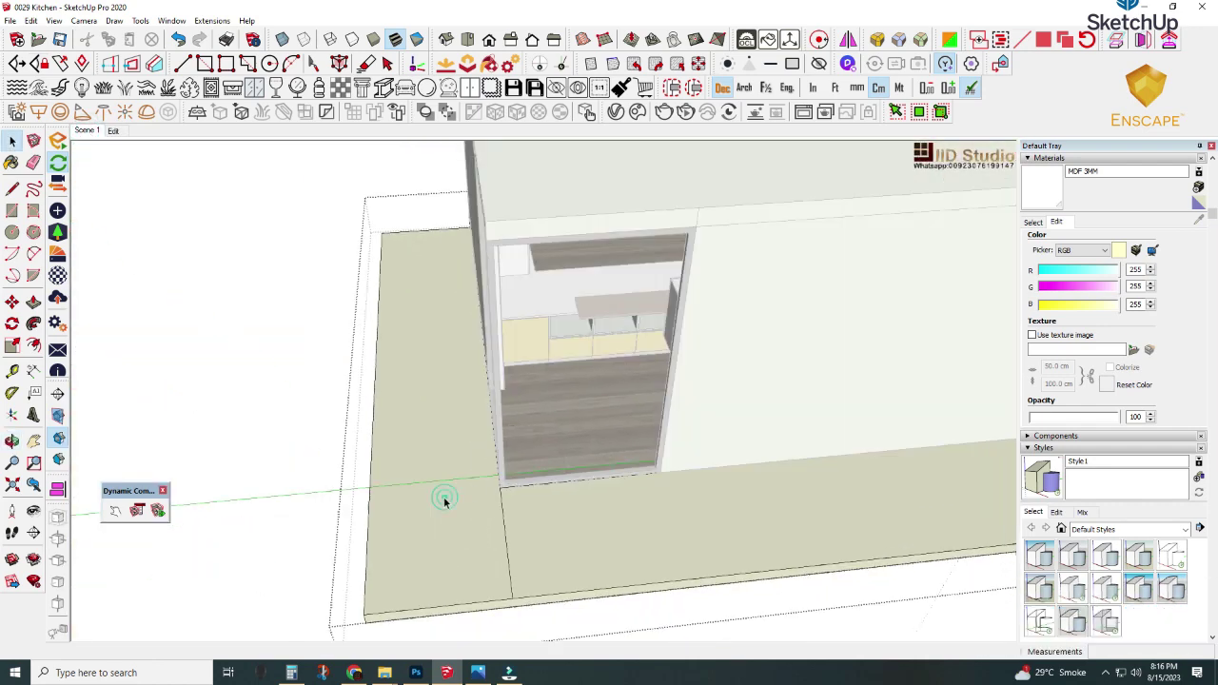
click(1032, 220)
click(1123, 240)
click(1084, 307)
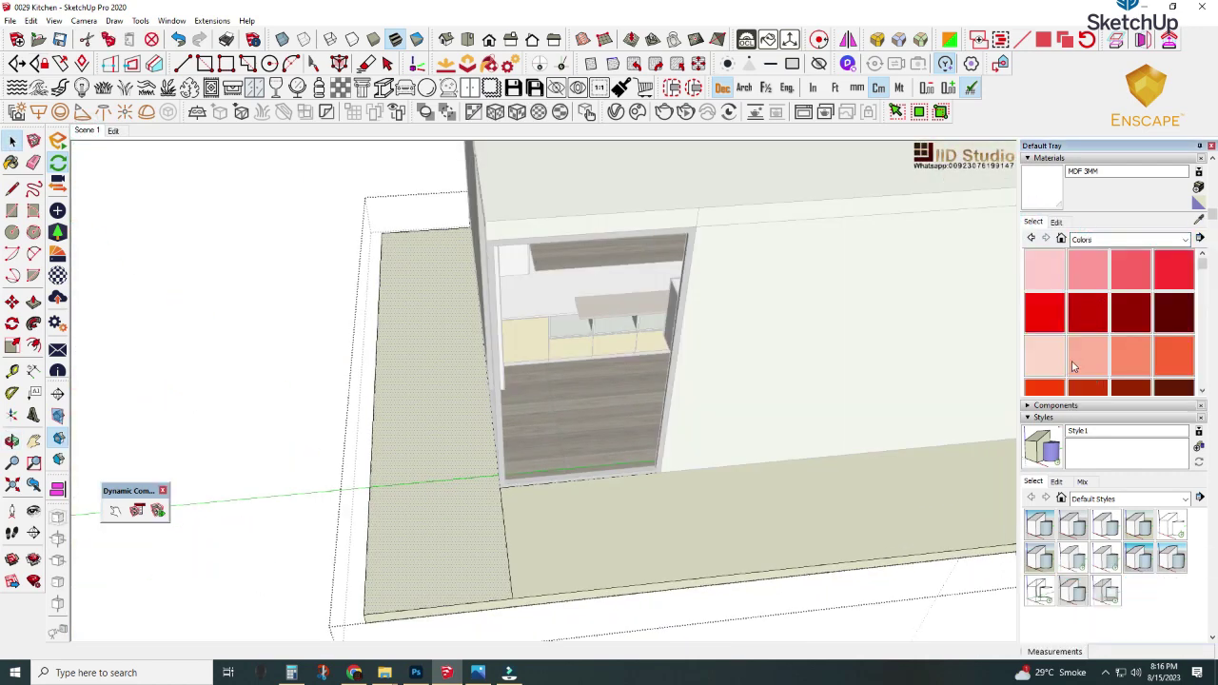
click(1088, 356)
click(437, 488)
Apply a grey wood image from the Dek flooring 50x100 folder as the colour's texture
click(1056, 221)
click(1133, 349)
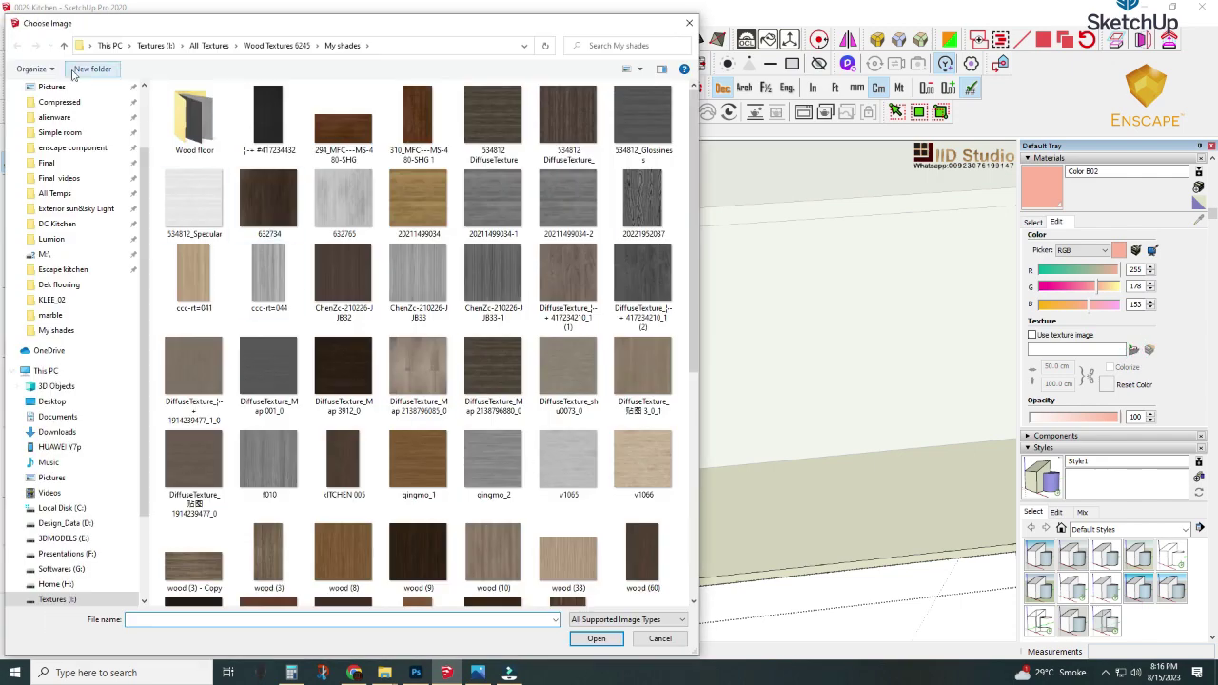
click(64, 43)
double_click(519, 205)
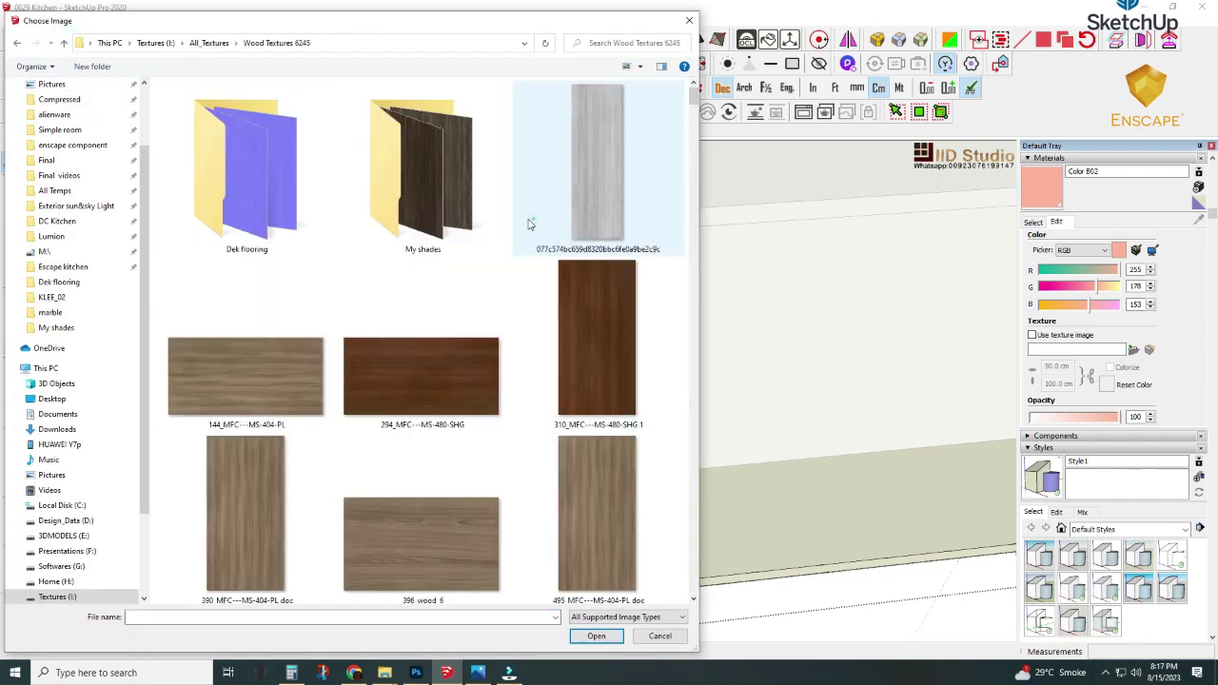
double_click(247, 166)
double_click(260, 119)
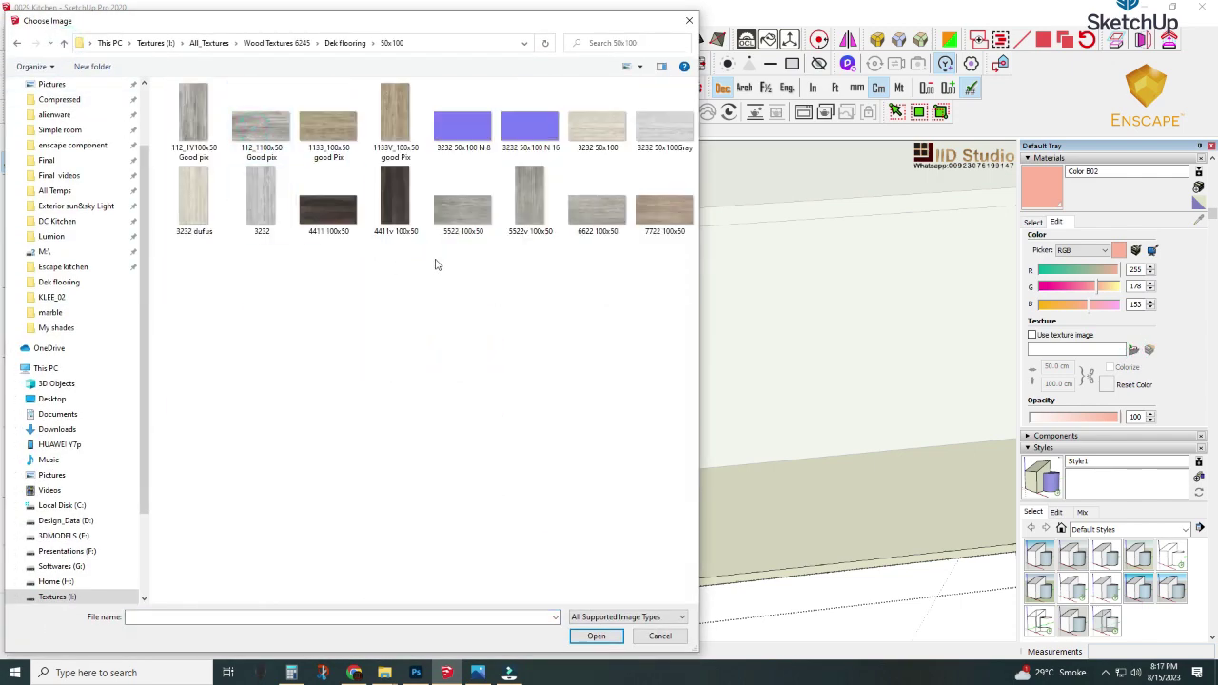
double_click(200, 121)
Undo that texture and load the grey LR 1205.jpg wood image instead
scroll(446, 573, up, 3)
scroll(380, 556, up, 3)
scroll(358, 544, up, 1)
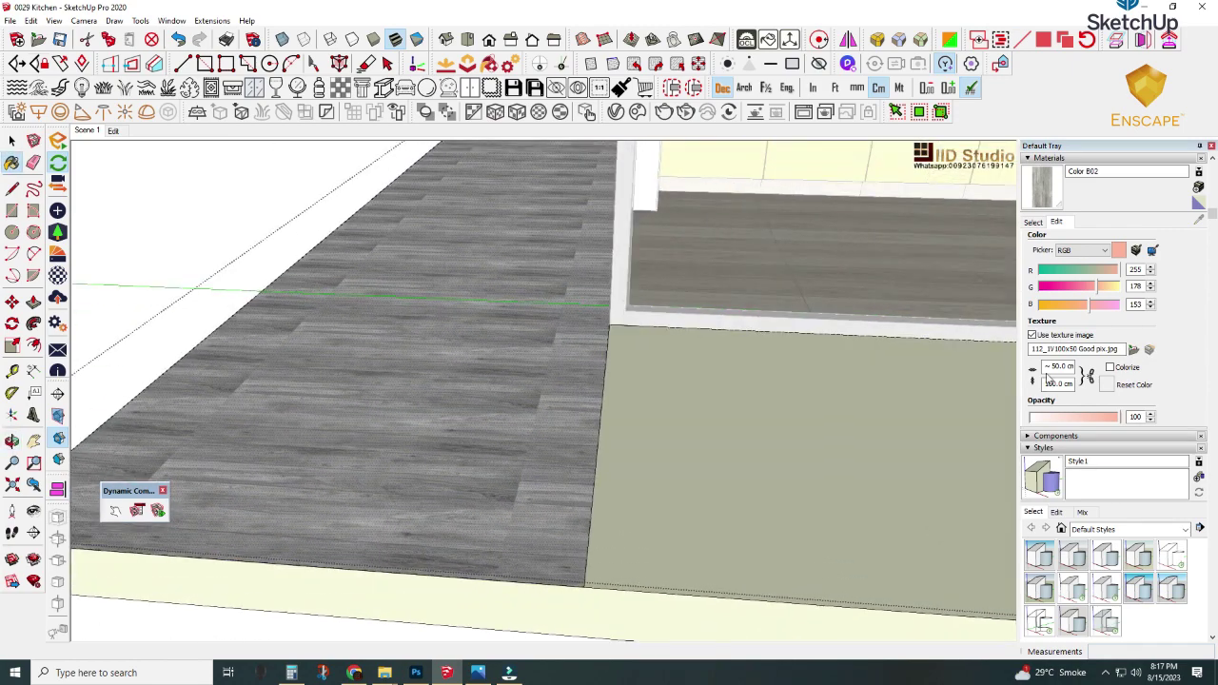
scroll(603, 503, up, 2)
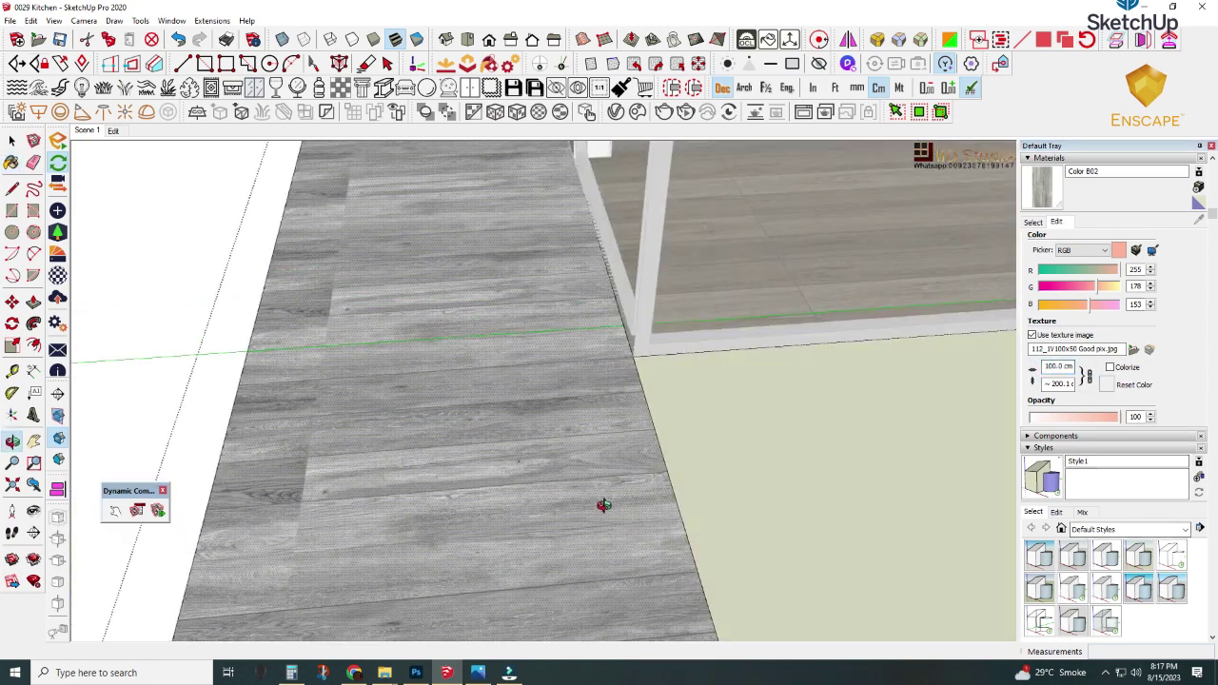
scroll(541, 481, down, 2)
key(ctrl+z)
click(1031, 335)
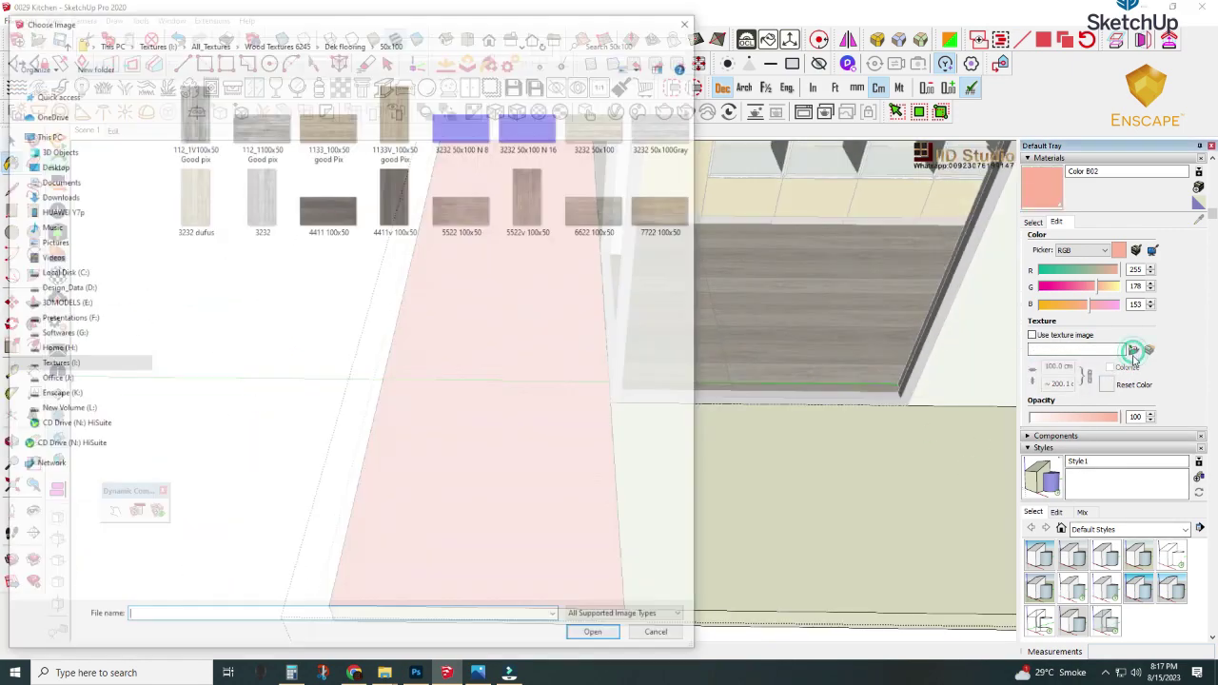
click(60, 41)
double_click(529, 258)
scroll(565, 394, down, 3)
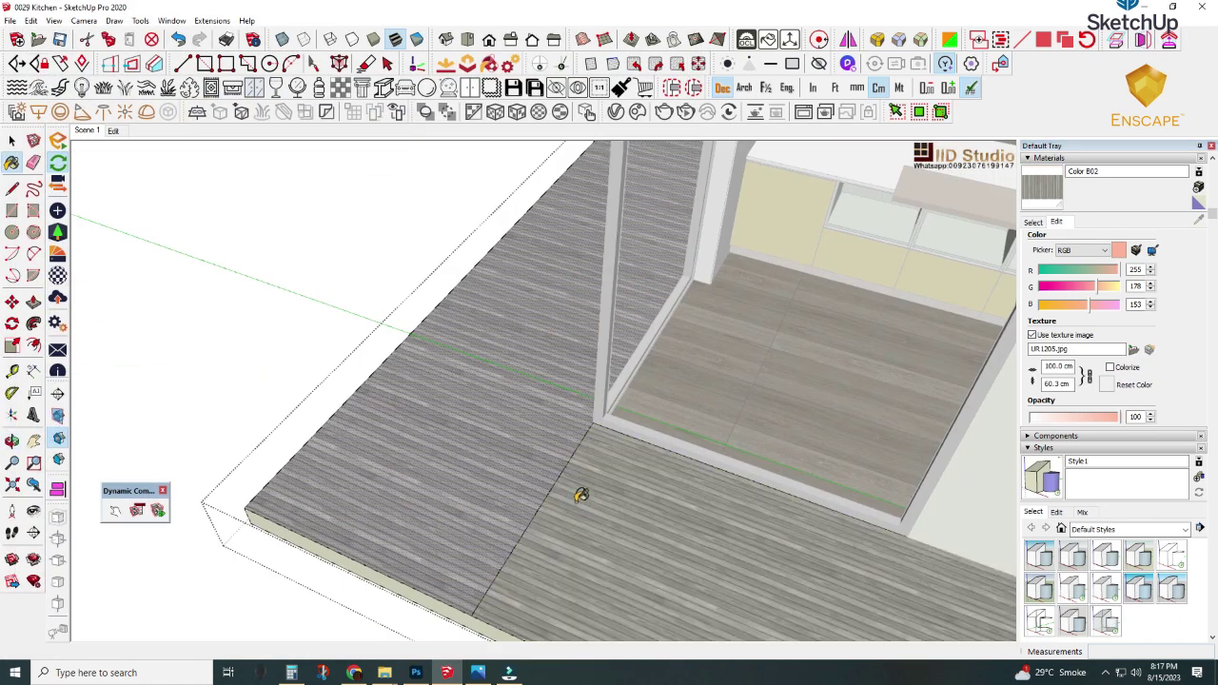
scroll(398, 570, down, 2)
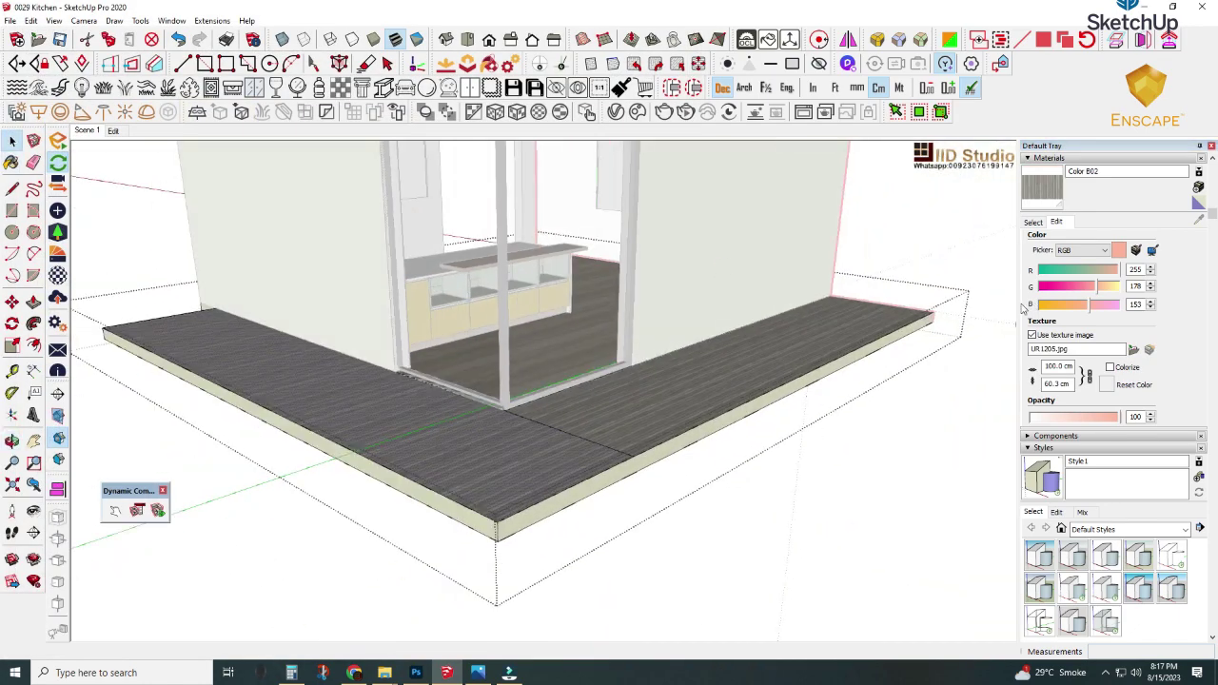
mouse_move(536, 500)
middle_down()
mouse_move(448, 389)
mouse_move(649, 343)
mouse_move(5, 340)
middle_up()
Draw a 1377.5 × 850 cm ground rectangle starting from the slab corner
scroll(641, 356, down, 3)
click(12, 188)
middle_drag(381, 314, 631, 305)
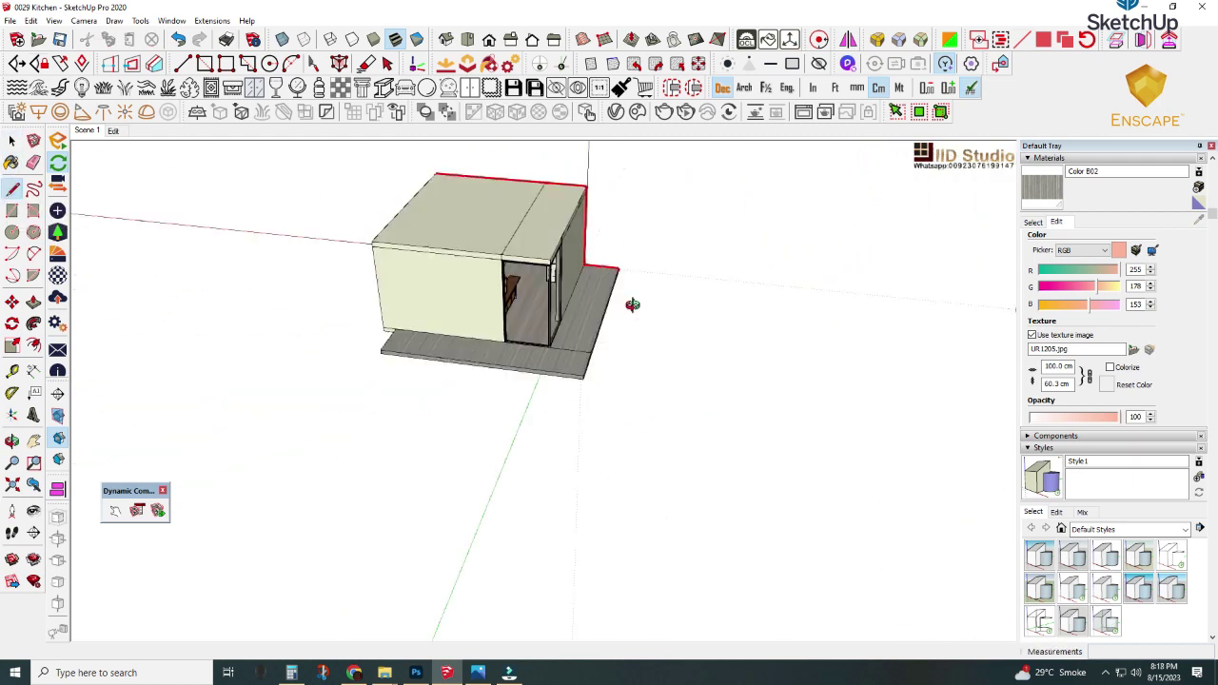
click(378, 357)
middle_drag(374, 360, 309, 386)
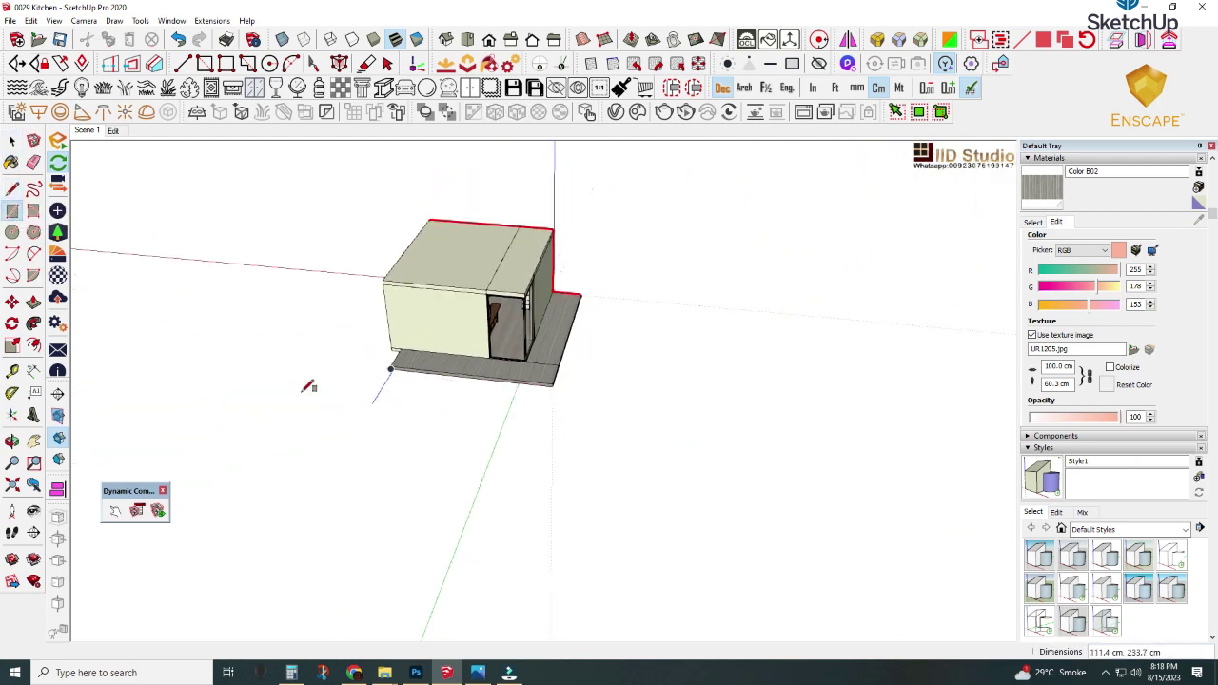
scroll(394, 357, up, 5)
scroll(453, 433, down, 5)
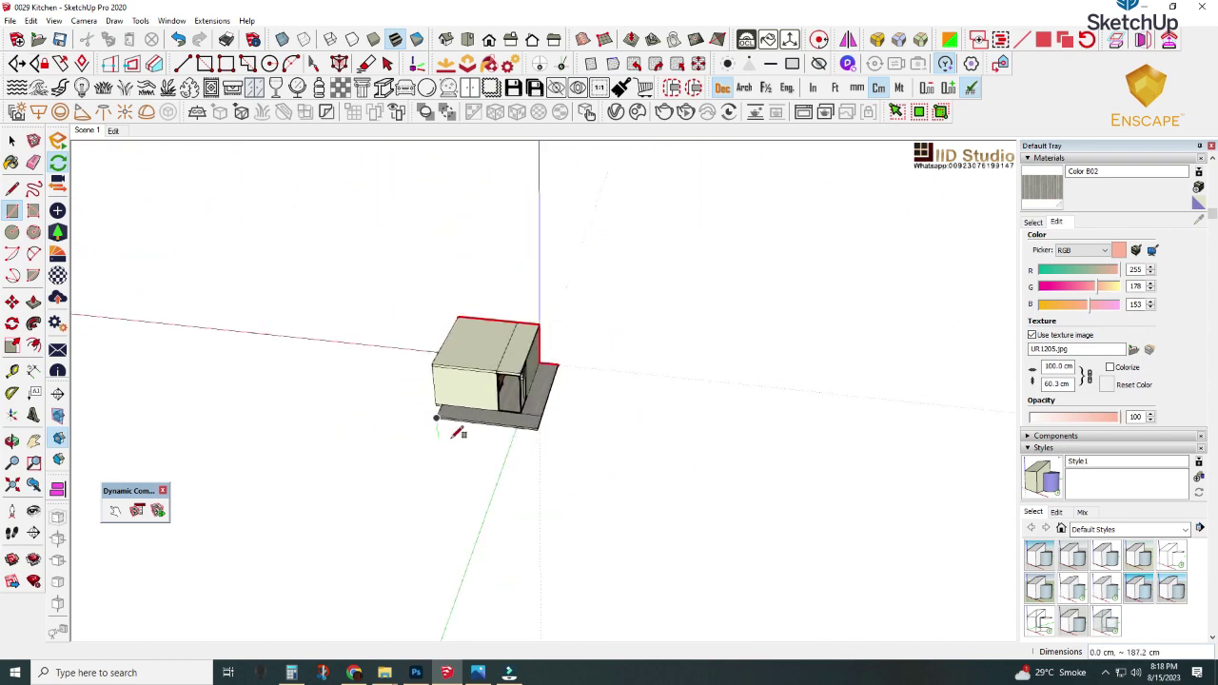
click(685, 603)
mouse_move(685, 603)
middle_down()
mouse_move(521, 434)
mouse_move(599, 436)
middle_up()
click(305, 453)
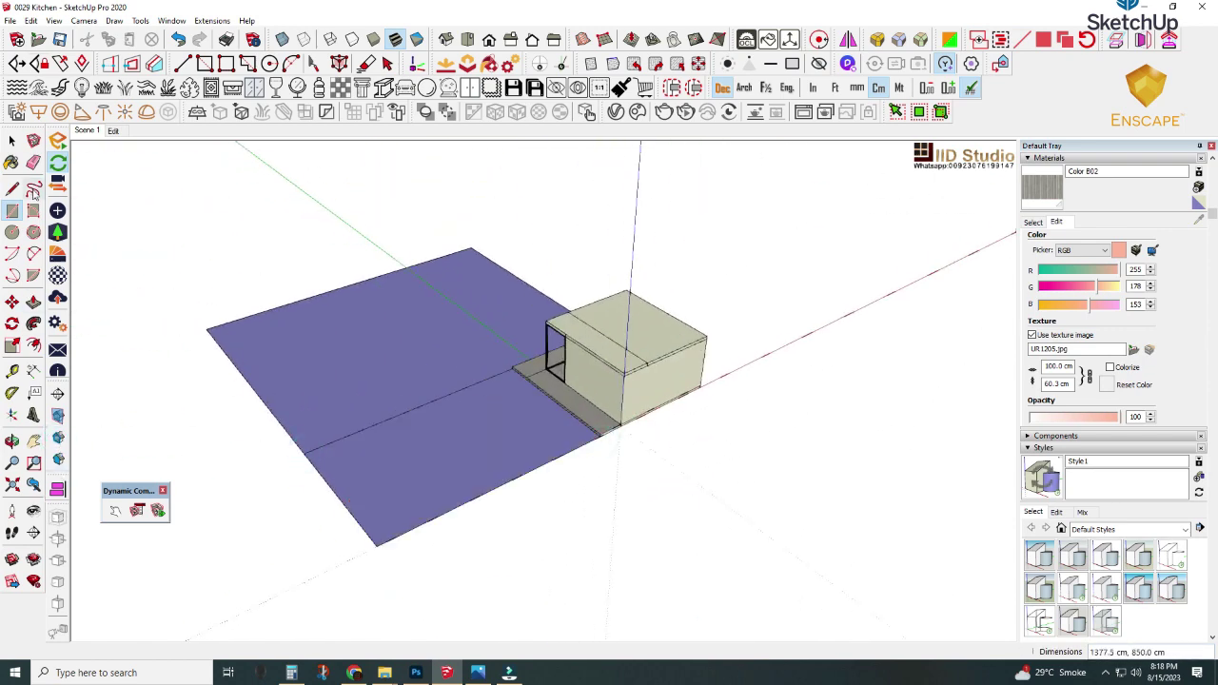
Select the new ground face and apply an action from its right-click menu
key(space)
click(389, 362)
right_click(389, 361)
click(503, 247)
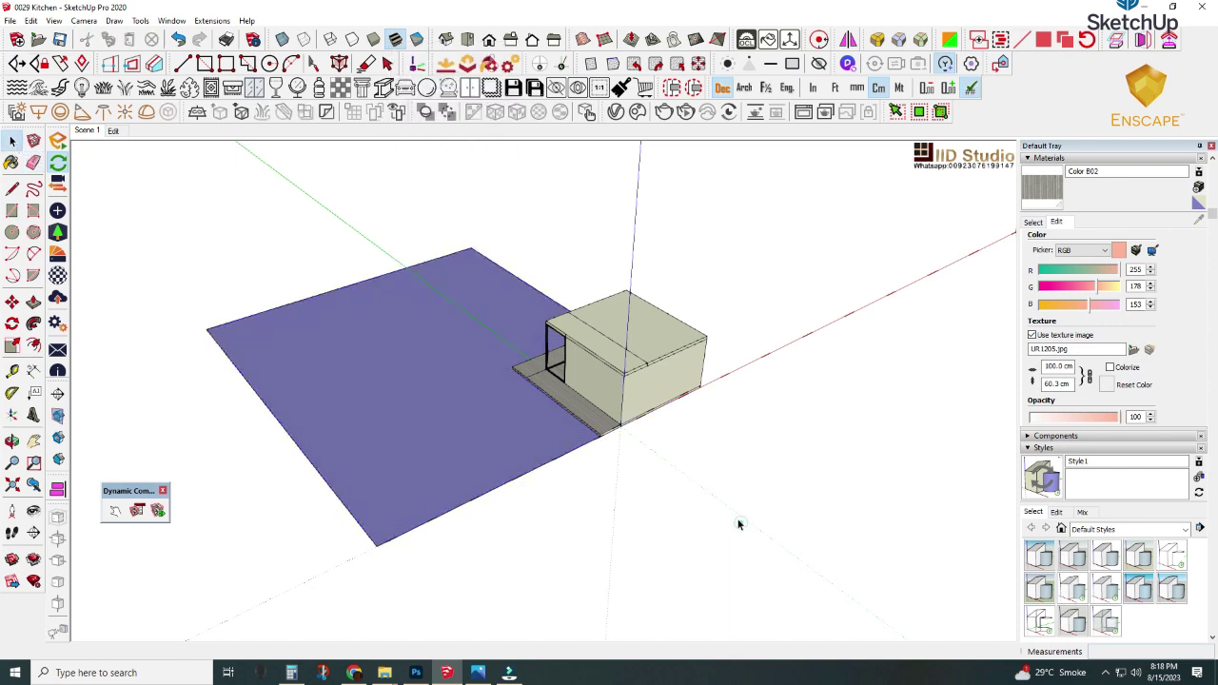
middle_drag(736, 524, 539, 495)
mouse_move(384, 673)
click(428, 647)
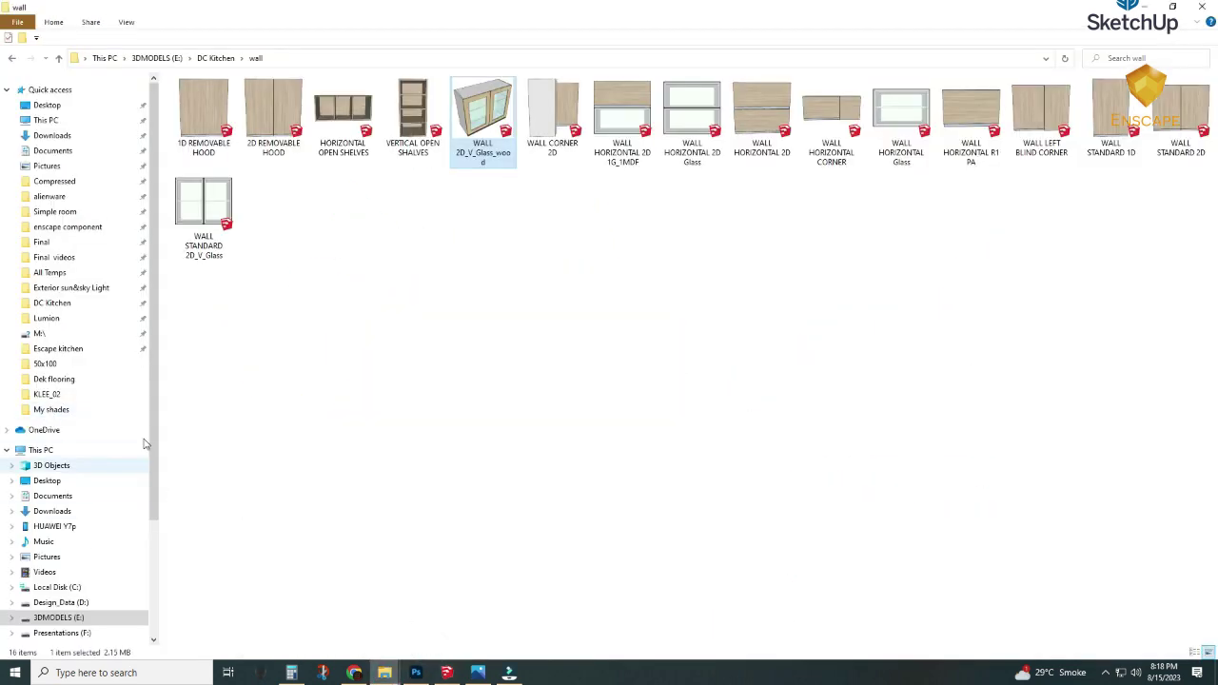
Browse to enscape component > Window view > Background in File Explorer
scroll(124, 524, down, 1)
scroll(44, 234, down, 2)
click(76, 124)
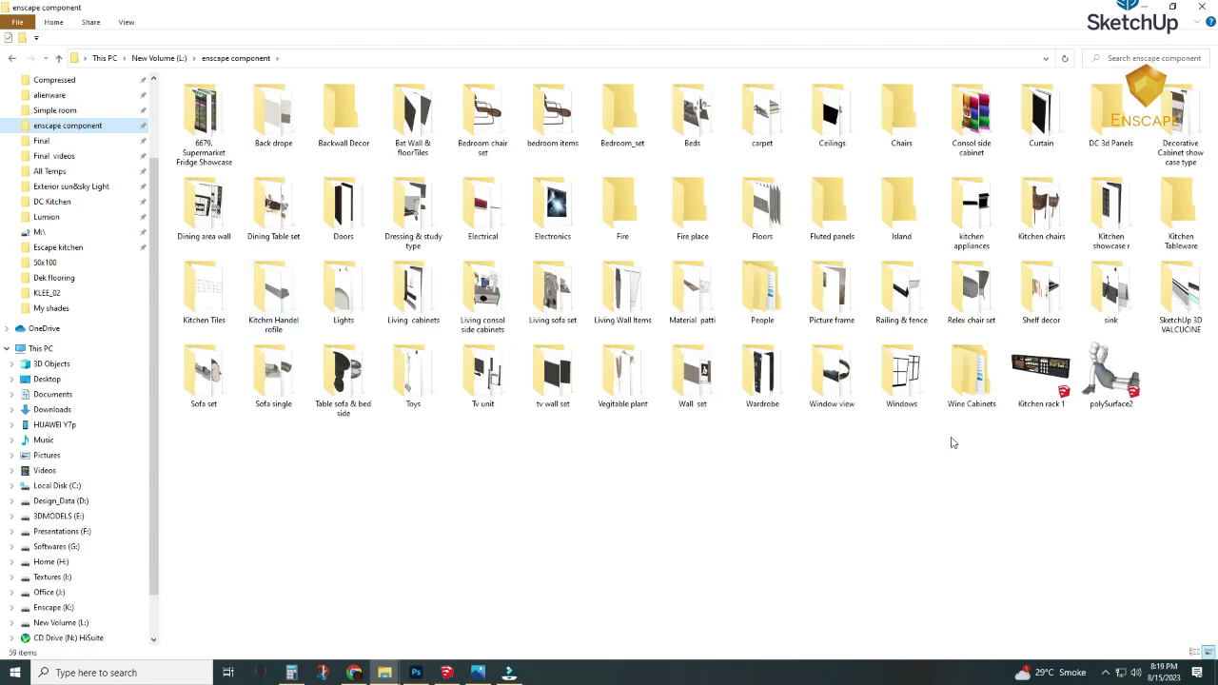
double_click(831, 376)
double_click(419, 195)
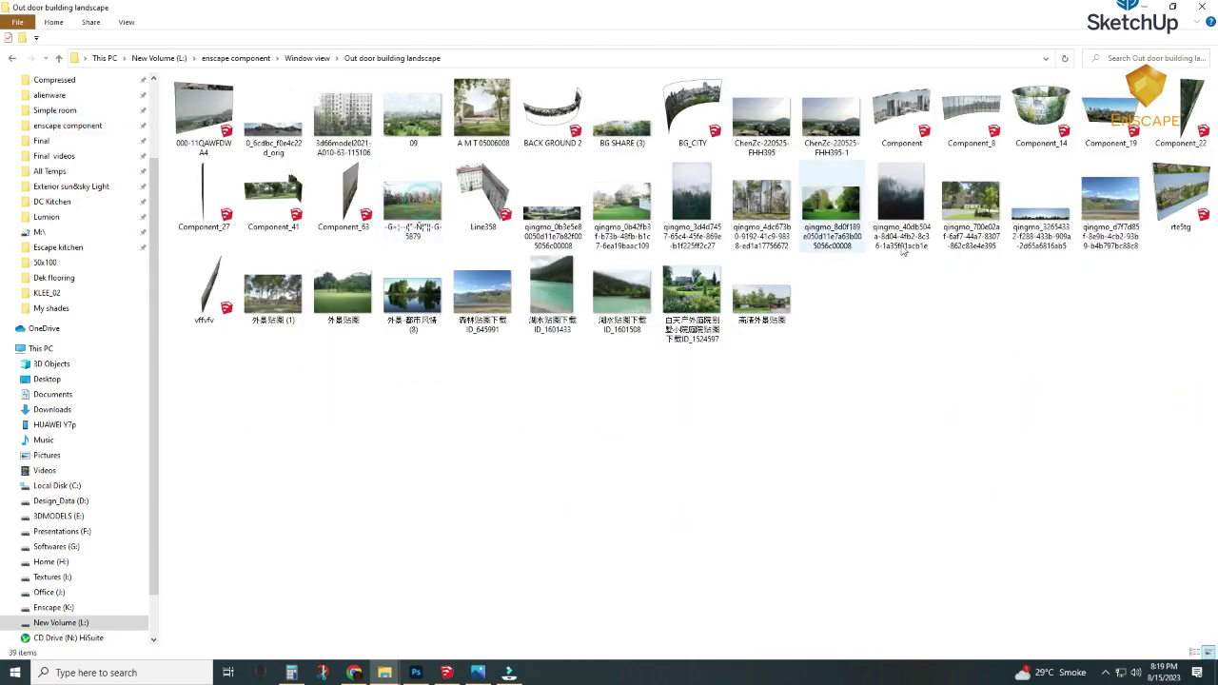
key(alt+Left)
double_click(324, 128)
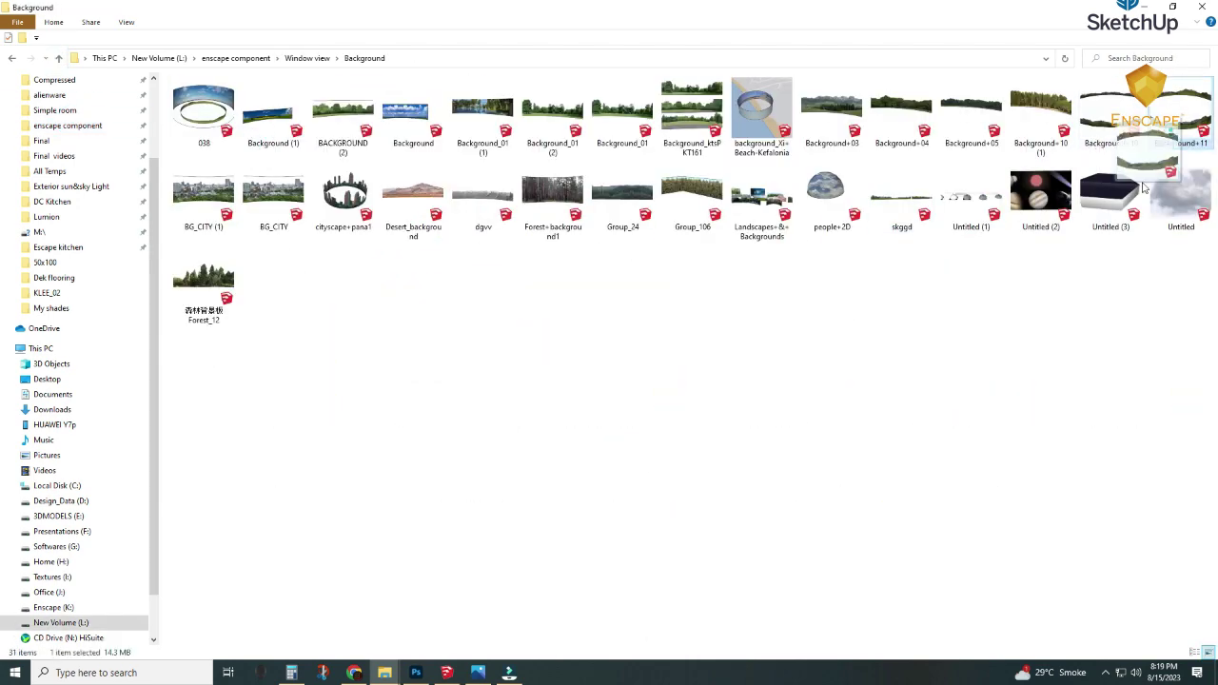
Drag Background+11 into the model, then delete and re-place the ring at the origin
drag(1145, 187, 968, 291)
drag(559, 544, 472, 375)
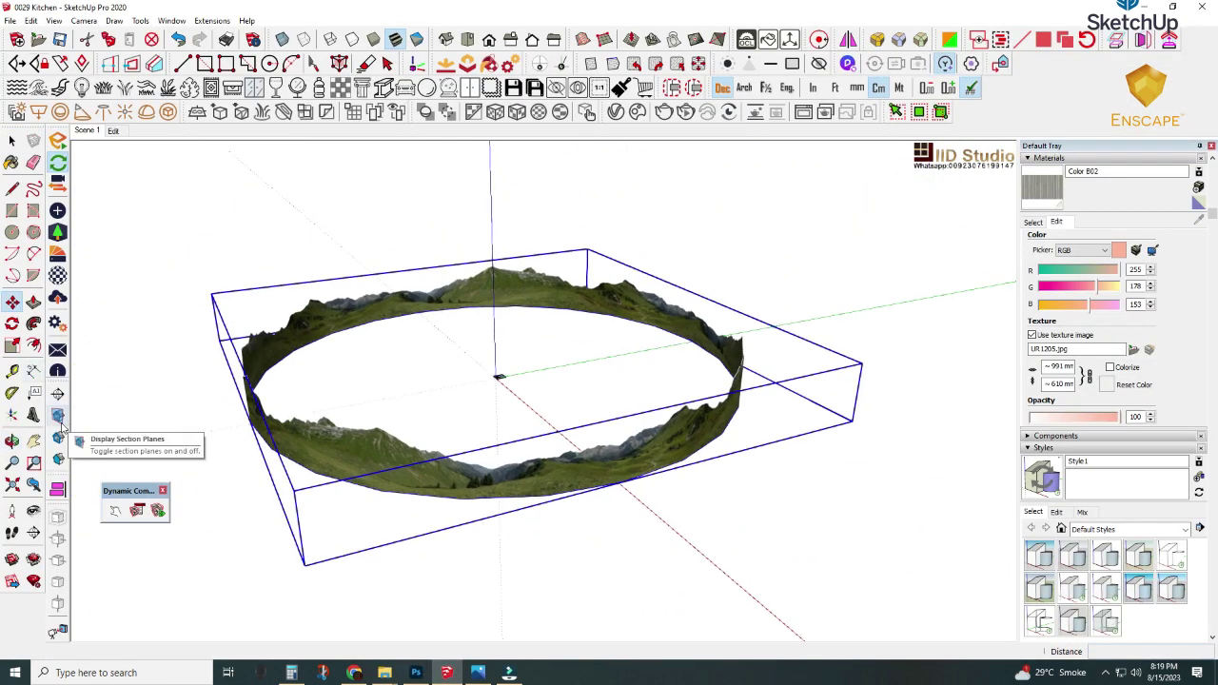
key(Delete)
click(433, 609)
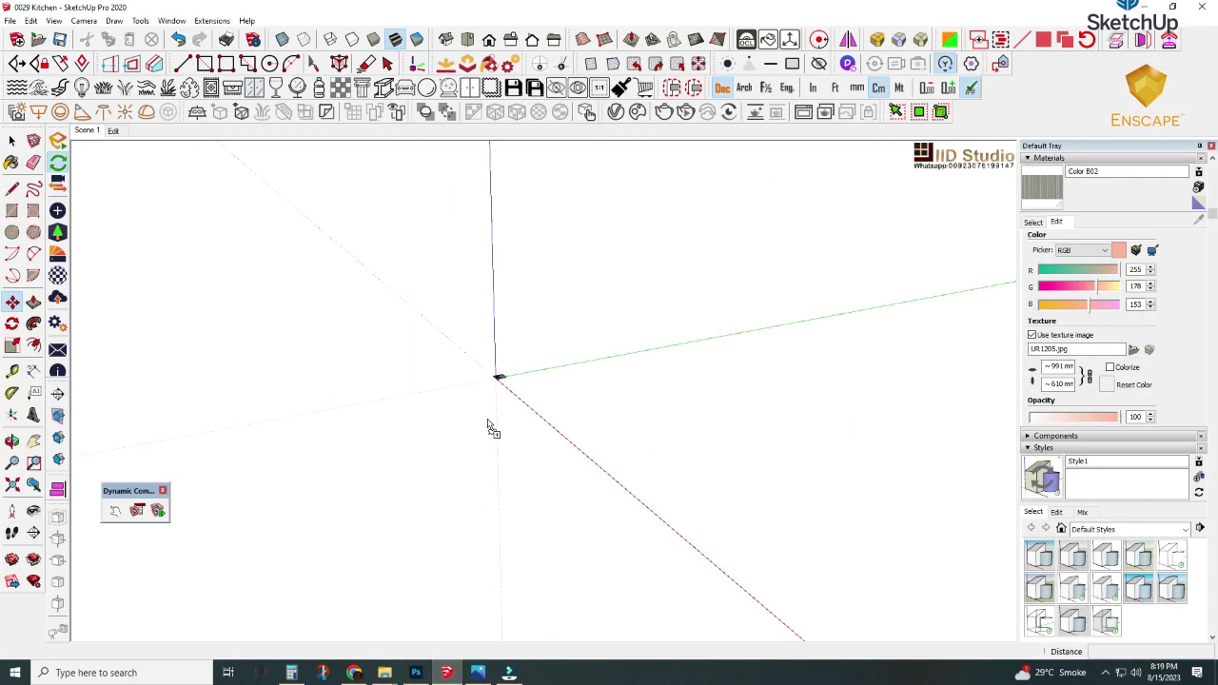
drag(564, 570, 489, 421)
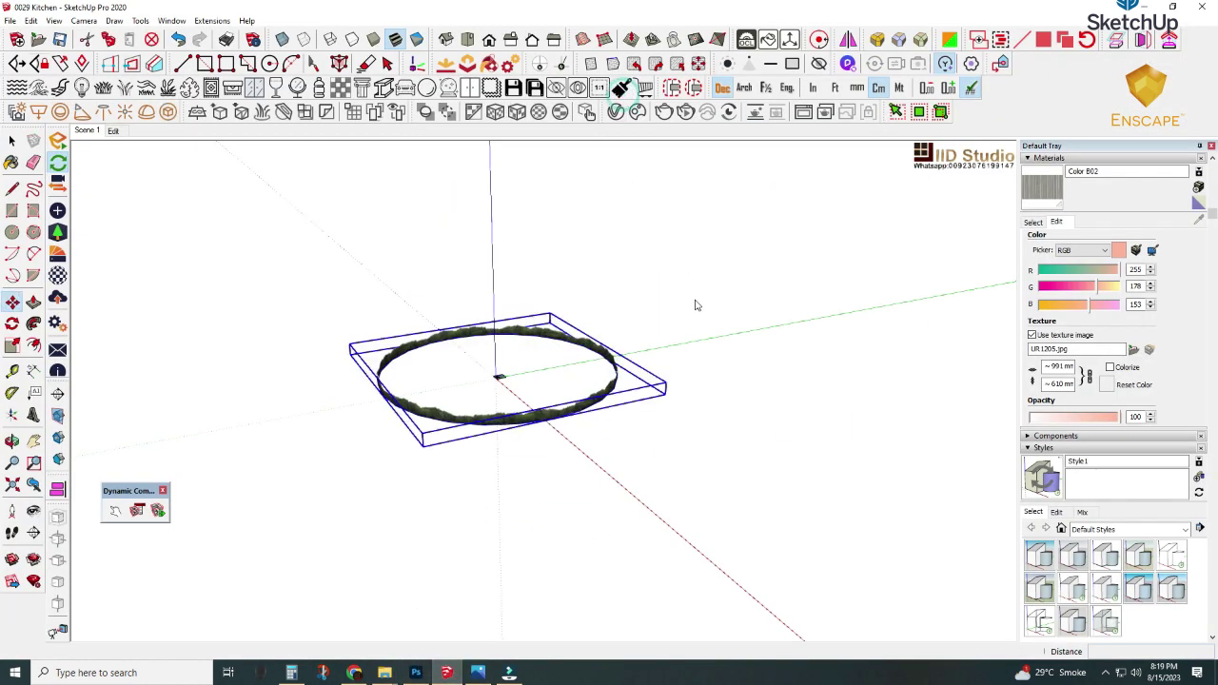
Scale the landscape ring down until it loosely encircles the kitchen and ground face
middle_drag(669, 375, 657, 362)
click(13, 344)
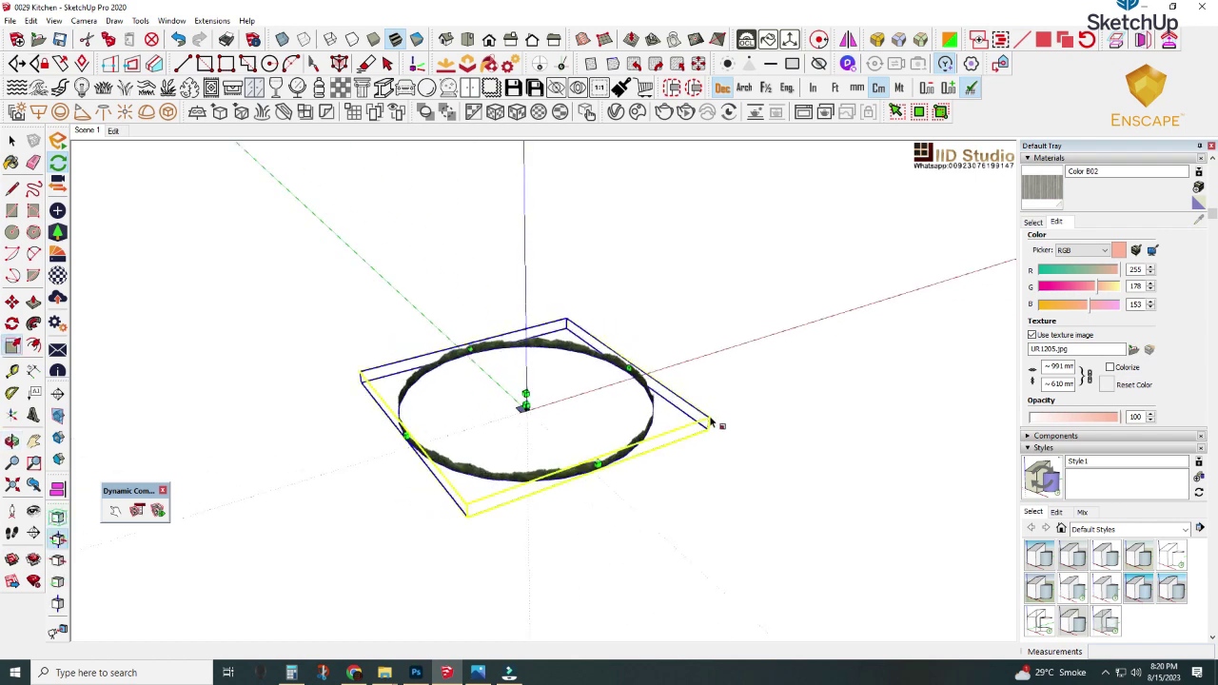
drag(709, 421, 371, 364)
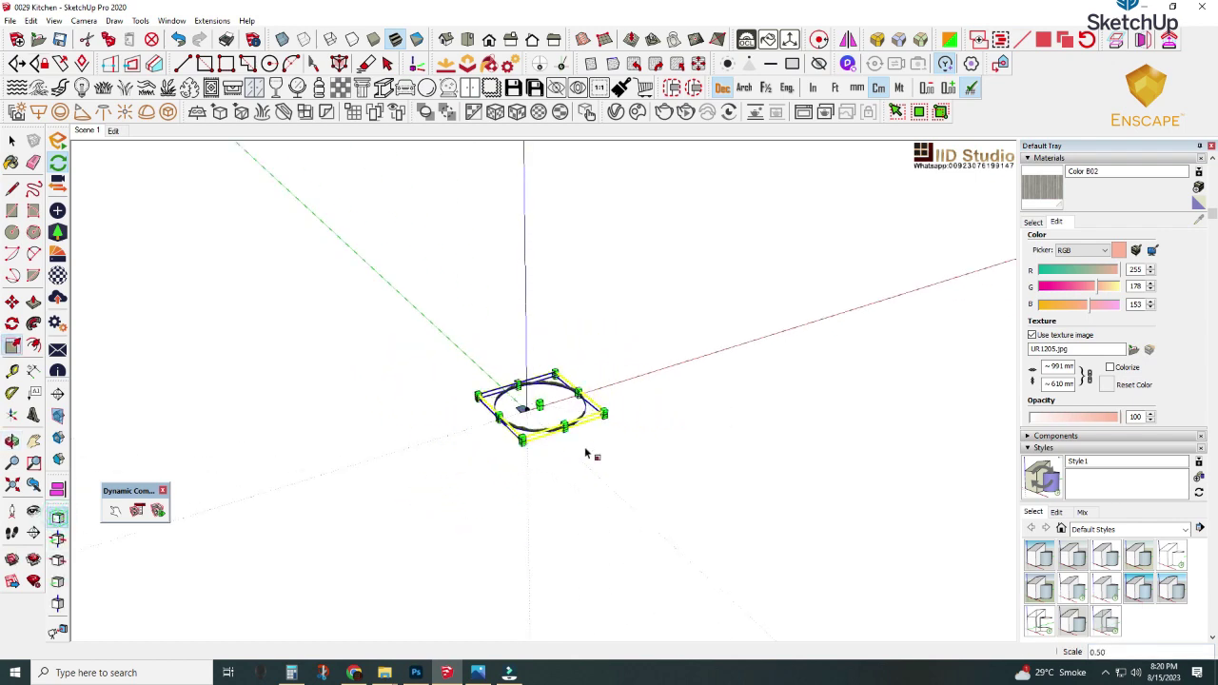
drag(874, 421, 599, 402)
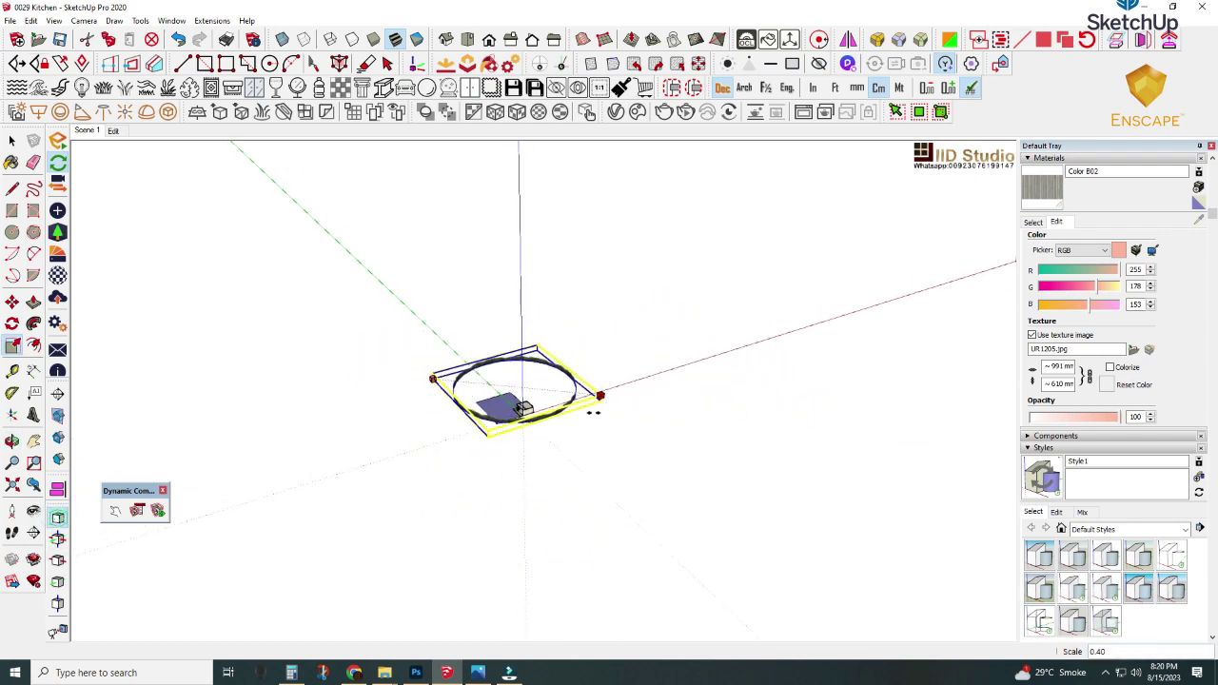
scroll(505, 411, up, 5)
drag(347, 369, 449, 388)
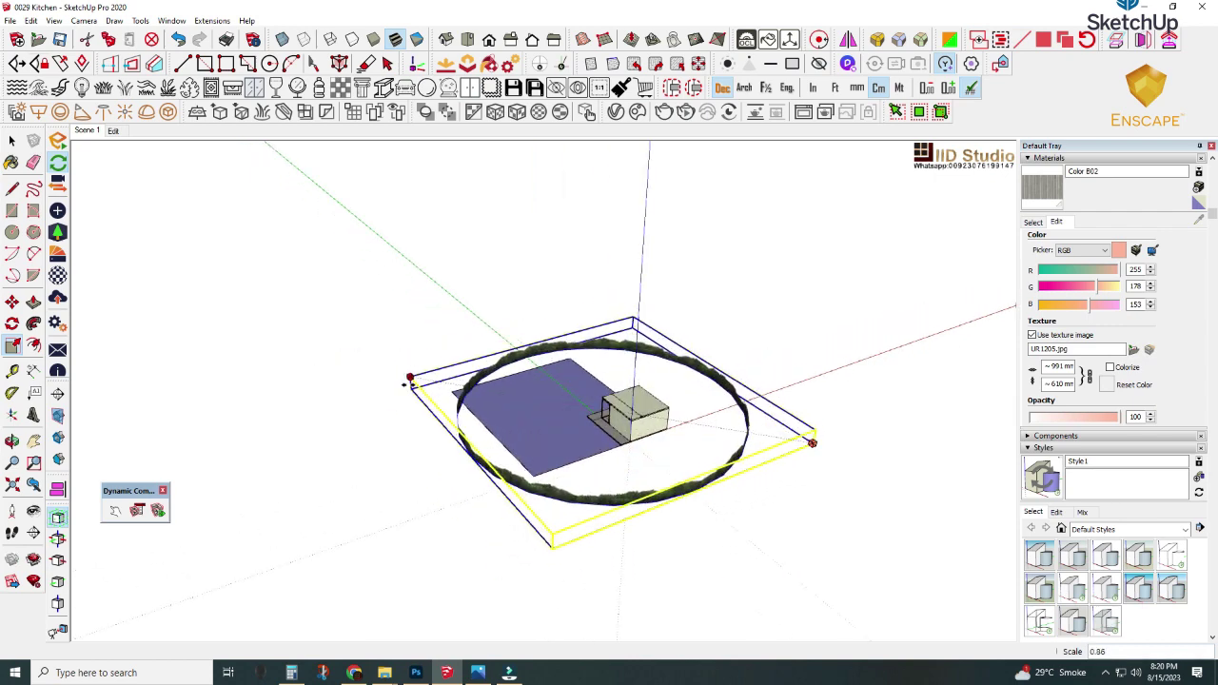
click(209, 327)
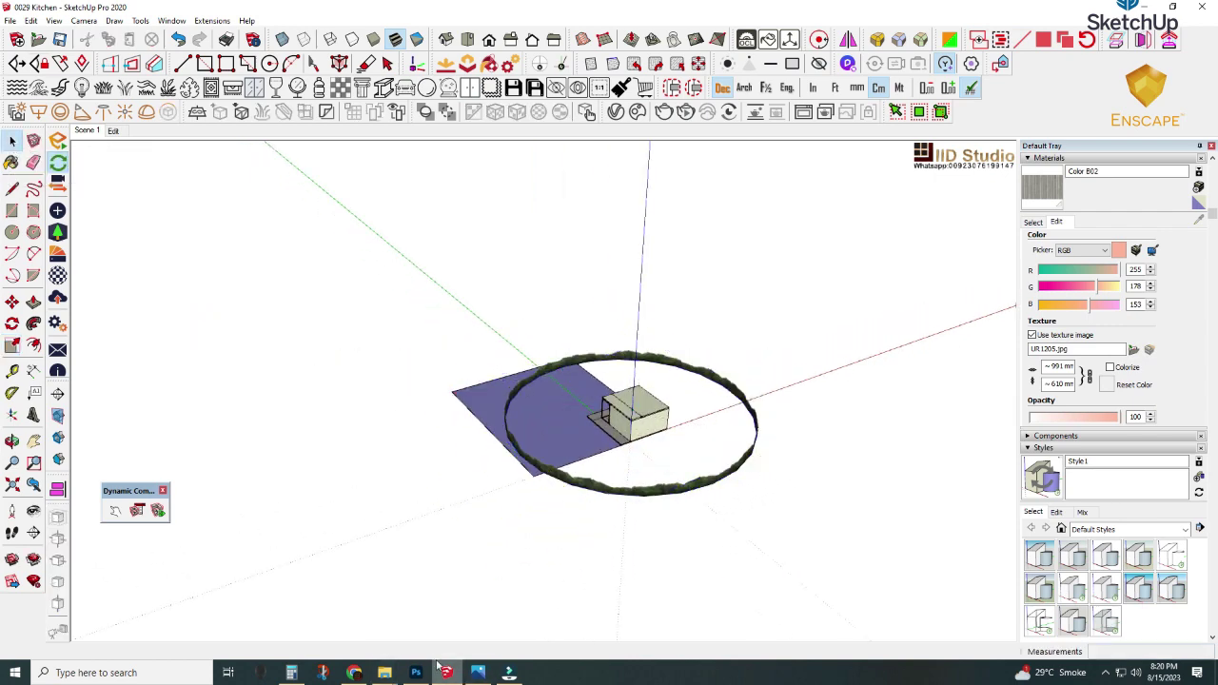
Return to Scene 1 and measure the distance across the ground plane
click(86, 130)
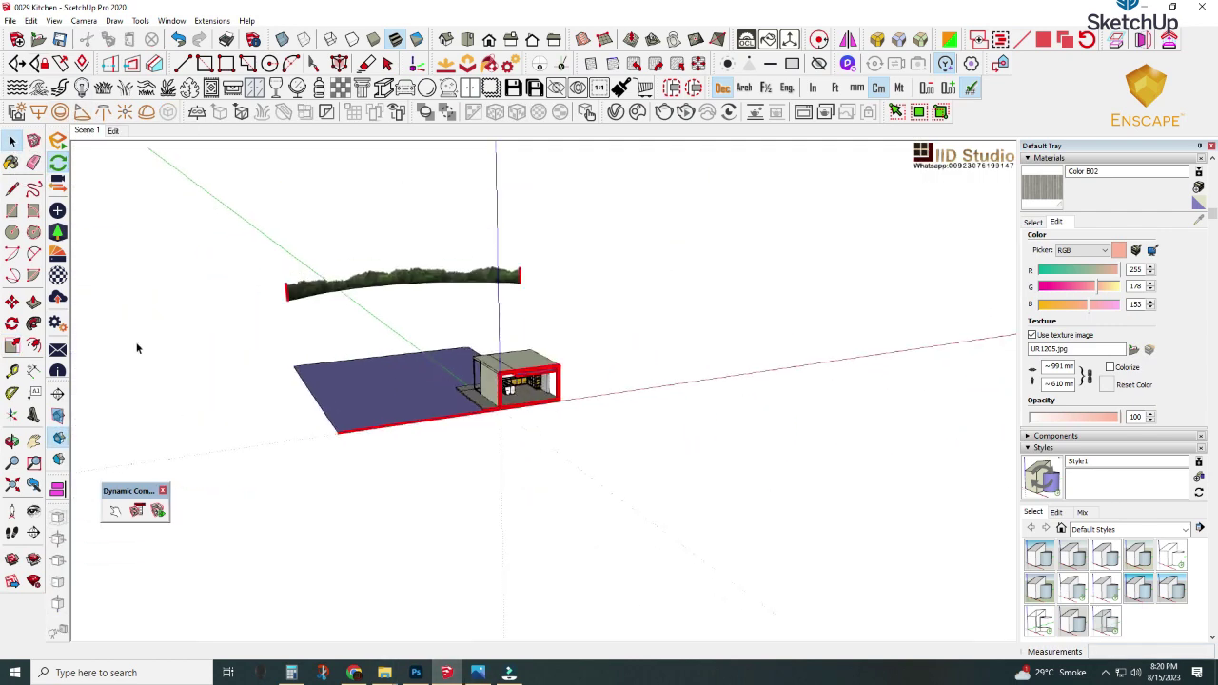
click(57, 488)
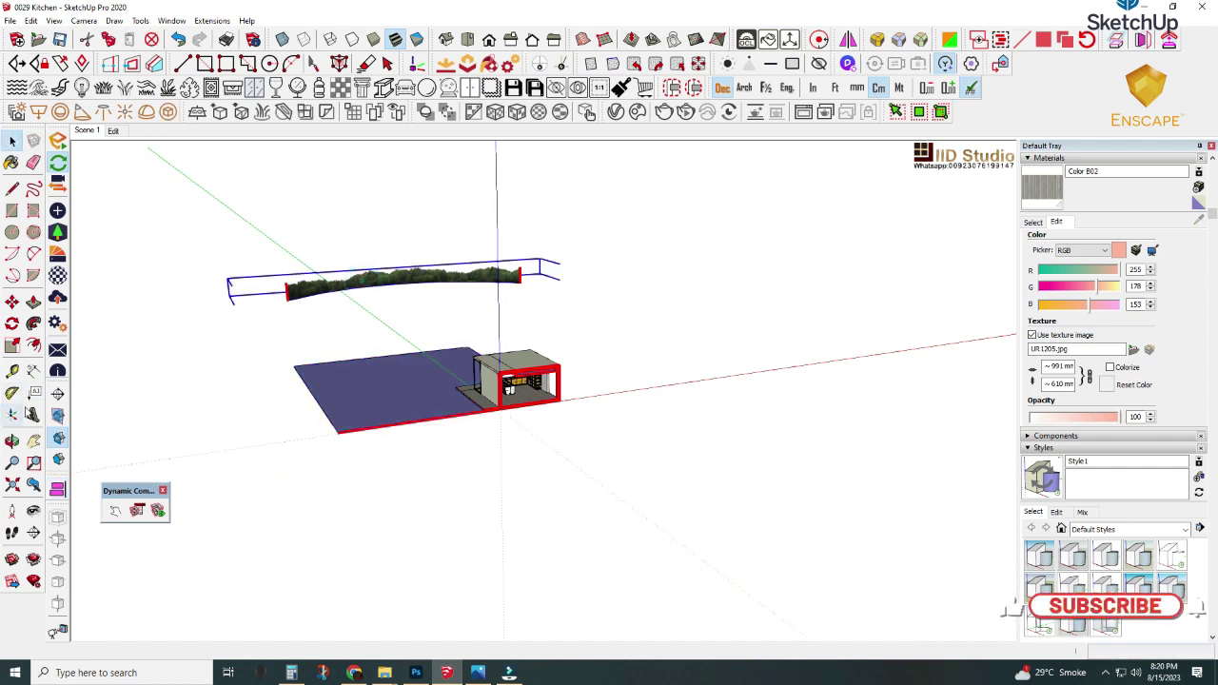
mouse_move(642, 500)
middle_down()
mouse_move(451, 473)
mouse_move(419, 453)
mouse_move(498, 333)
mouse_move(299, 367)
mouse_move(615, 413)
middle_up()
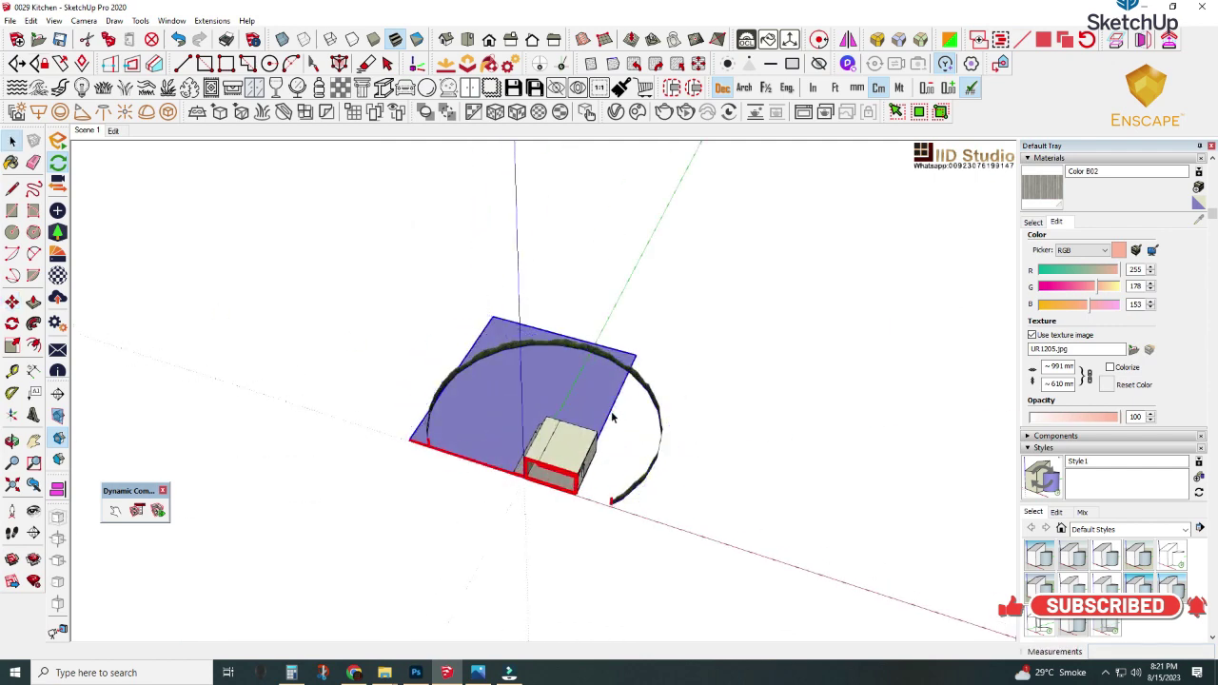
In shaded display, draw a roughly 1019 × 690 cm ground rectangle around the building
click(641, 352)
click(86, 130)
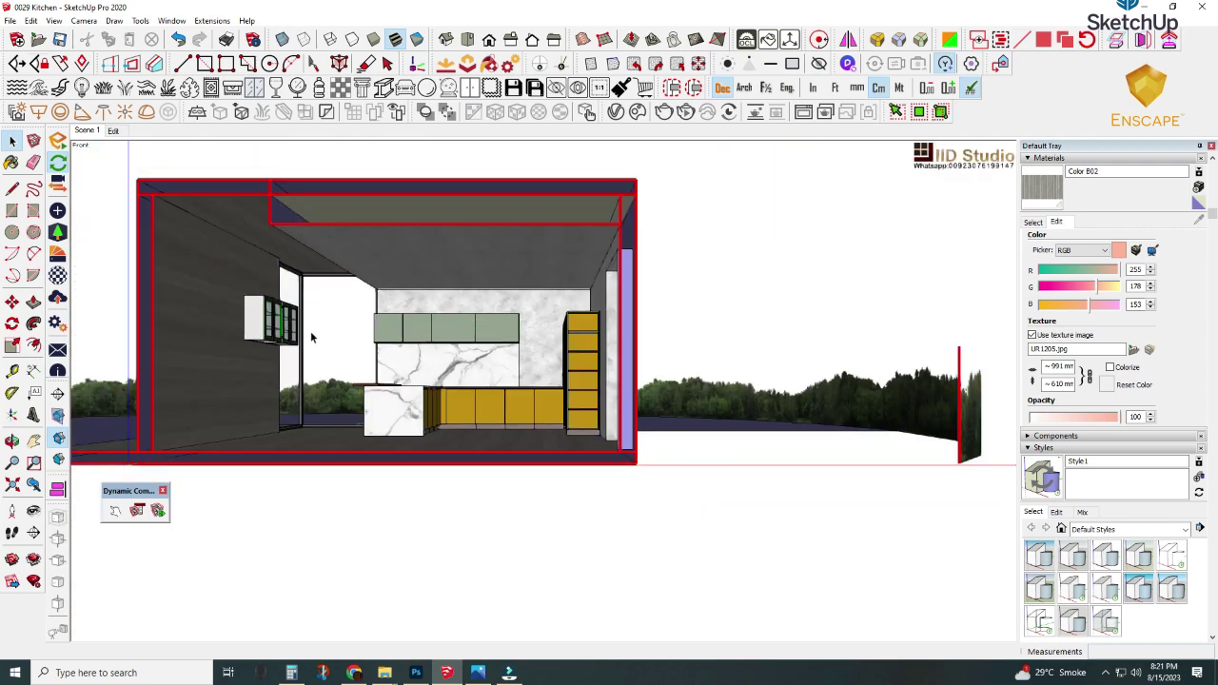
middle_drag(310, 331, 733, 569)
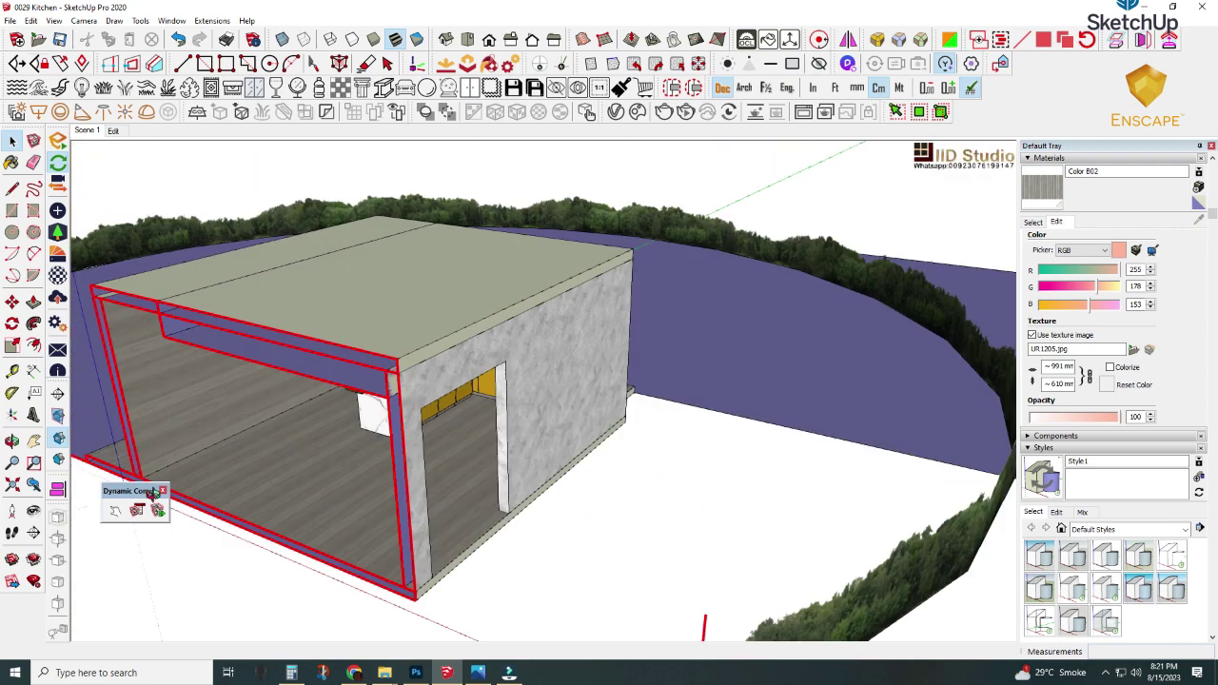
key(ctrl+t)
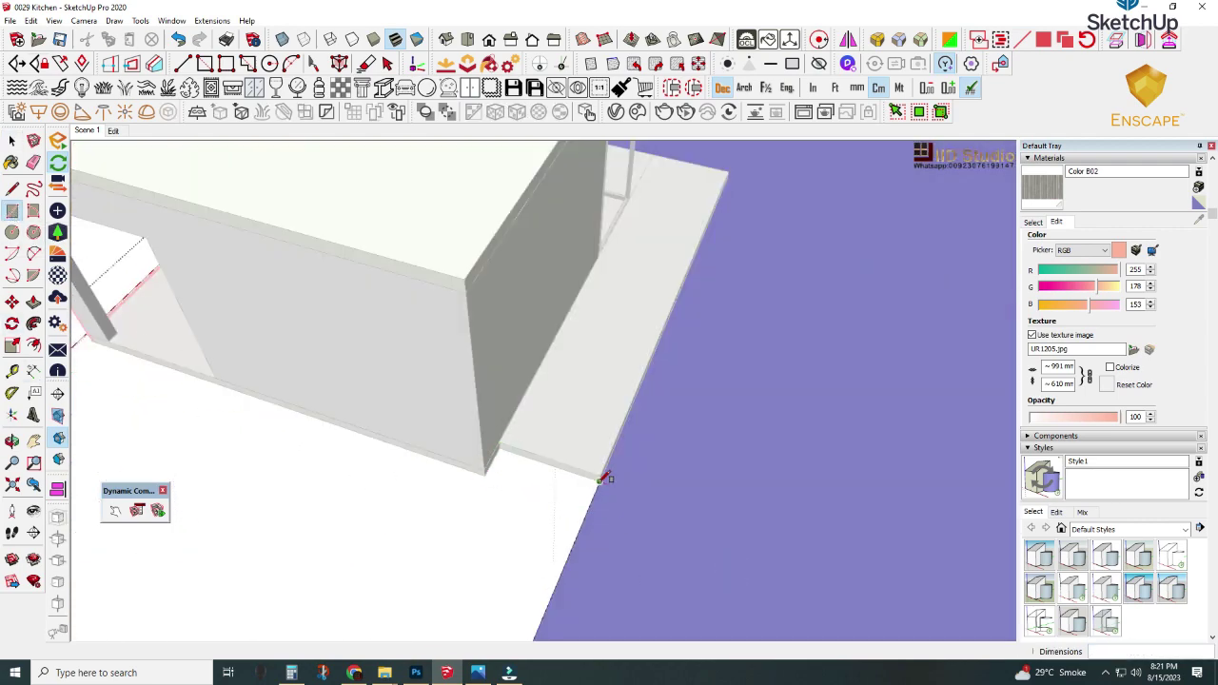
scroll(592, 510, down, 4)
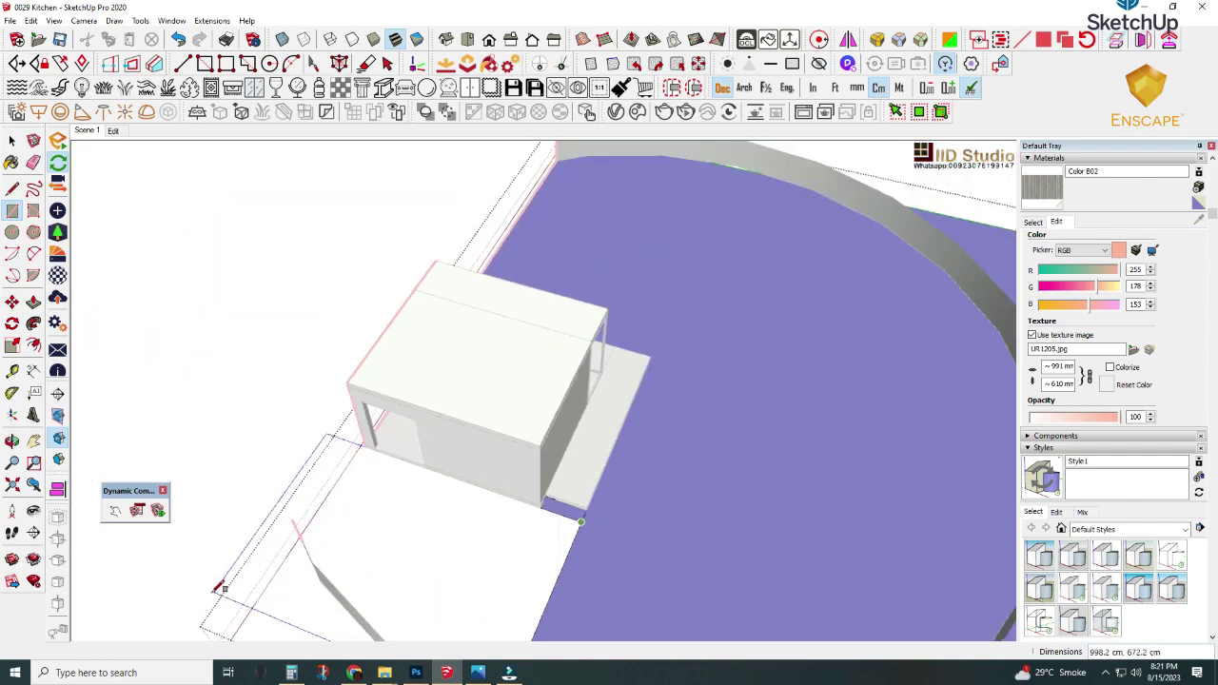
click(157, 606)
click(86, 130)
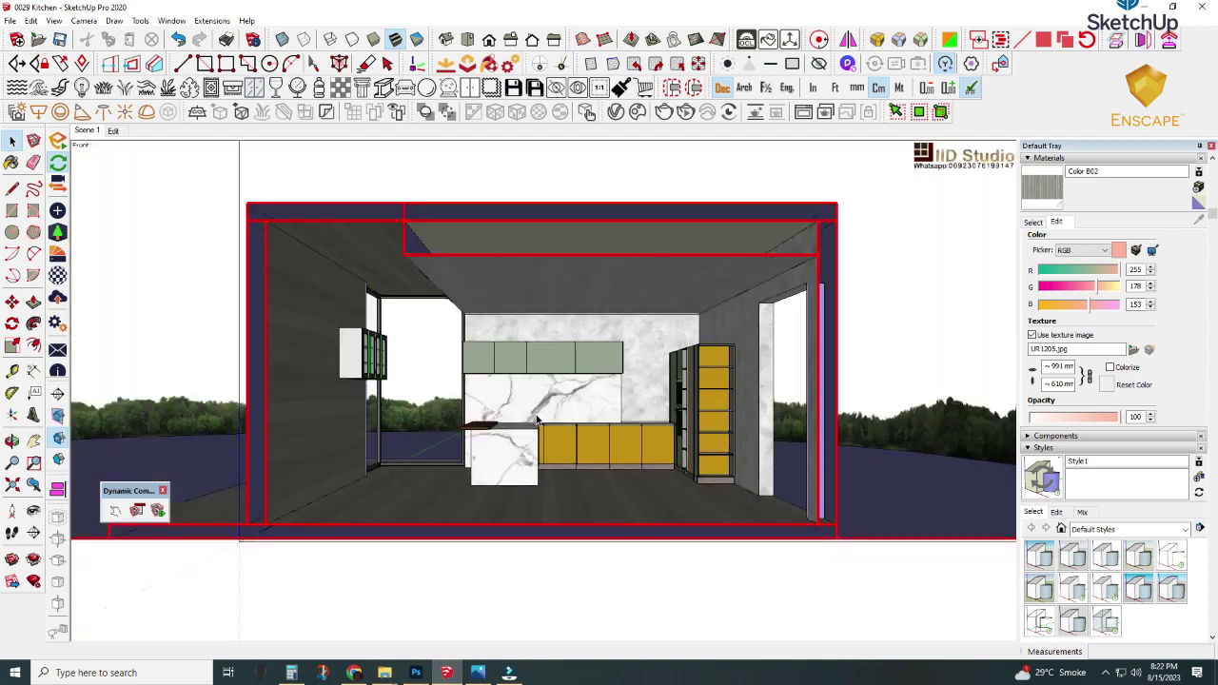
Paint the ground with a colour and texture it with the grass image from the Grass folder
click(1032, 220)
click(1119, 354)
click(421, 353)
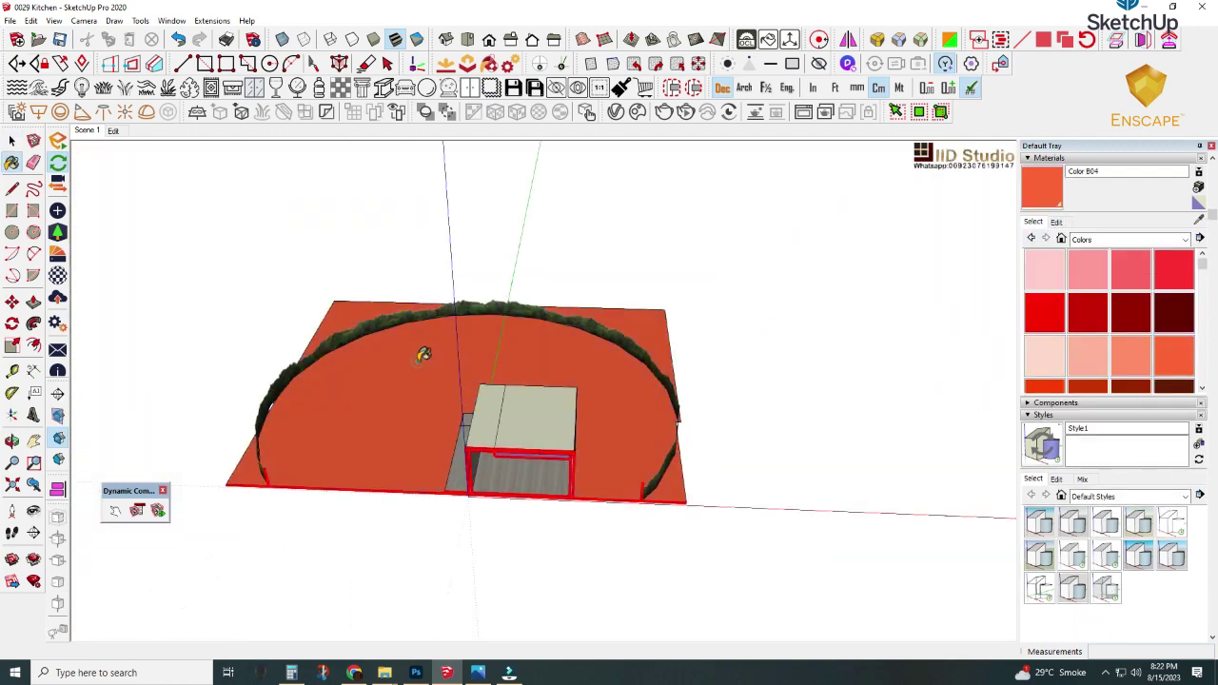
click(1056, 221)
click(1133, 349)
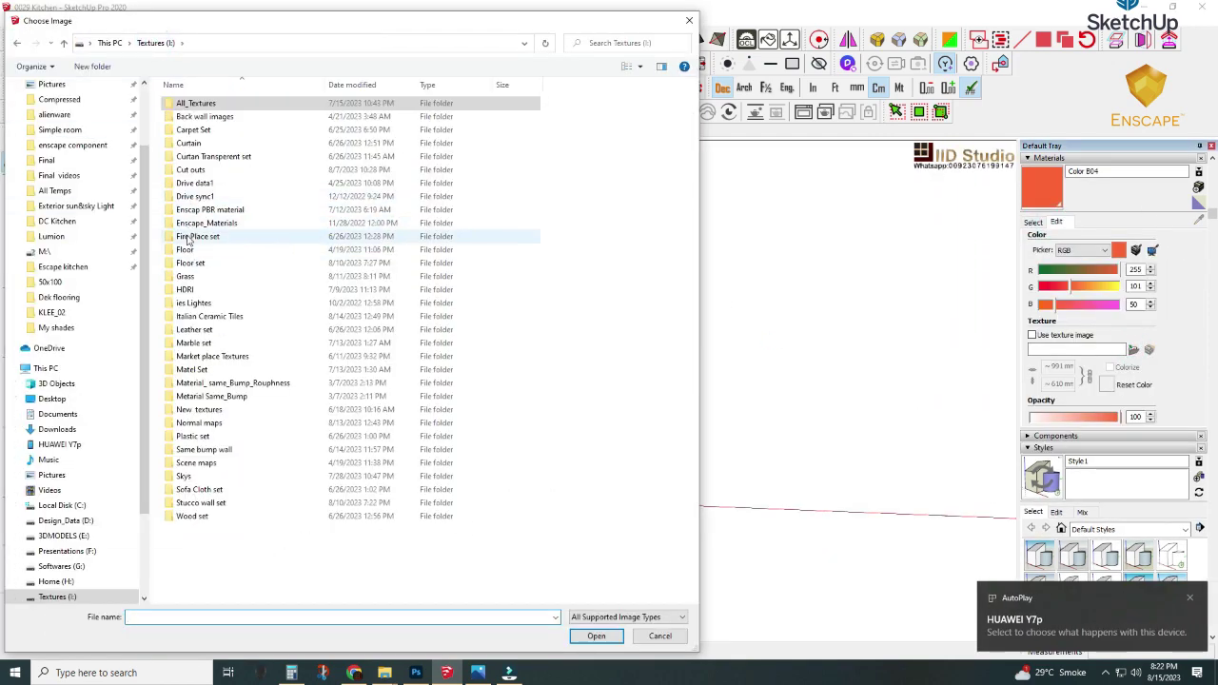
double_click(185, 276)
double_click(191, 205)
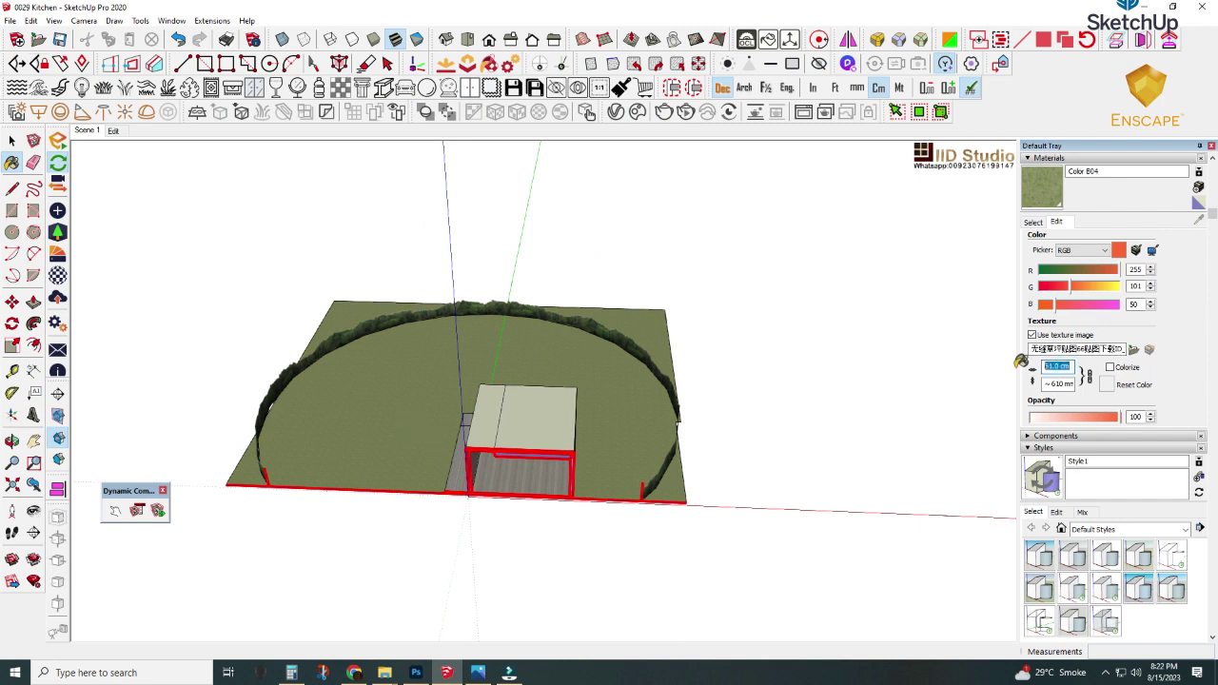
Set the grass texture size to 500 × 500 cm and return to Scene 1
text(5000)
key(Return)
text(1500)
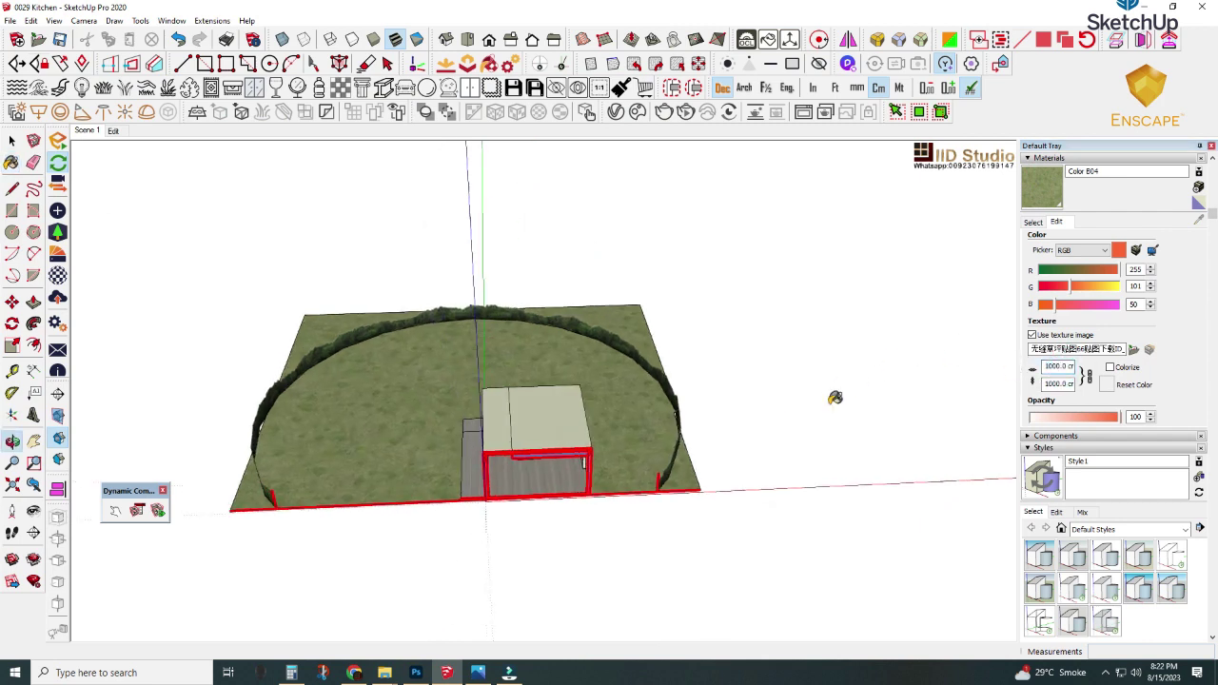
scroll(835, 399, up, 3)
text(00)
key(Return)
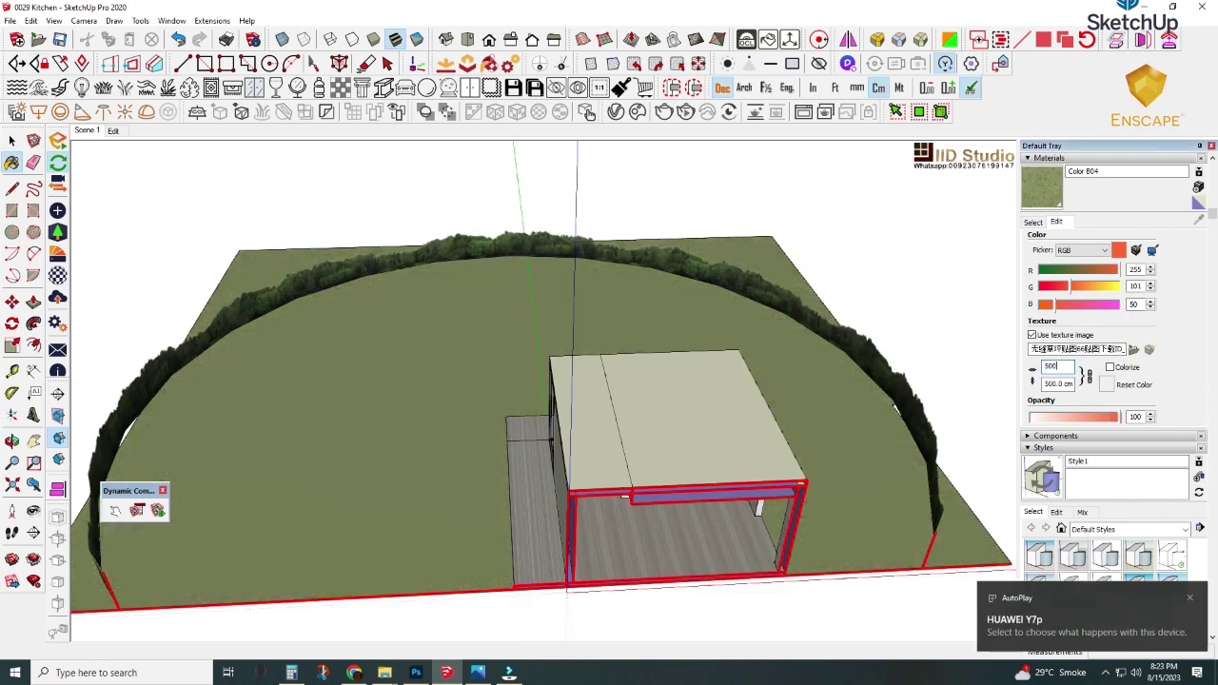
middle_drag(516, 317, 149, 196)
click(84, 131)
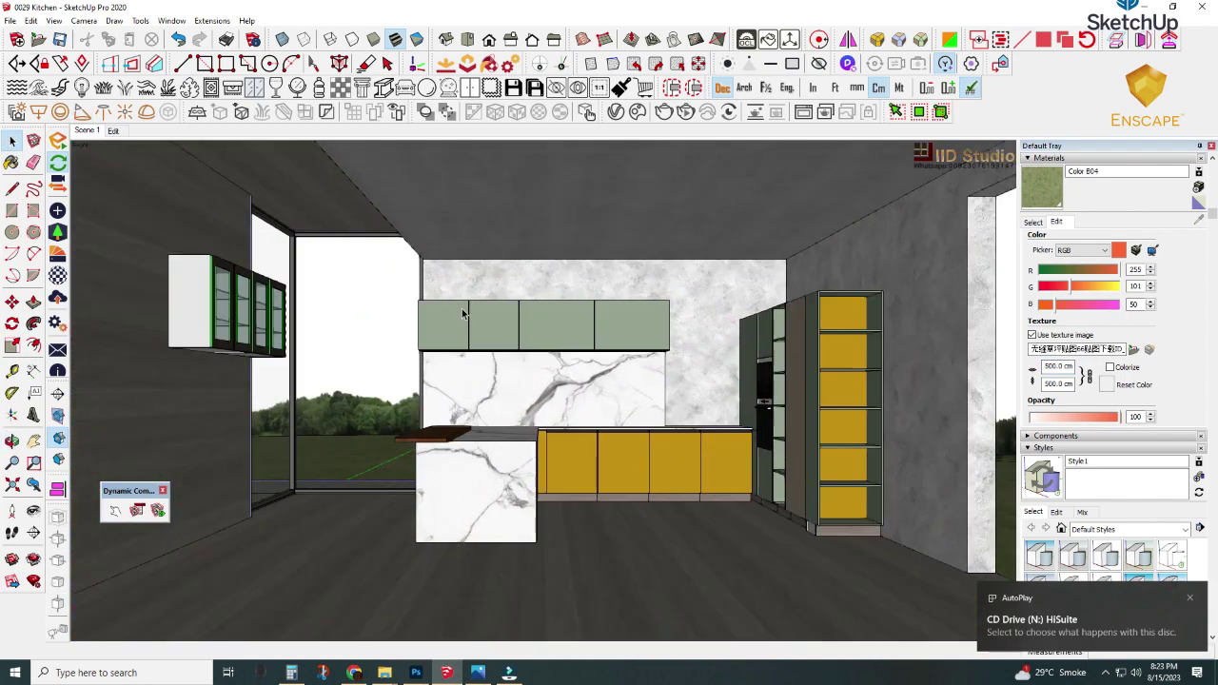
scroll(718, 496, up, 1)
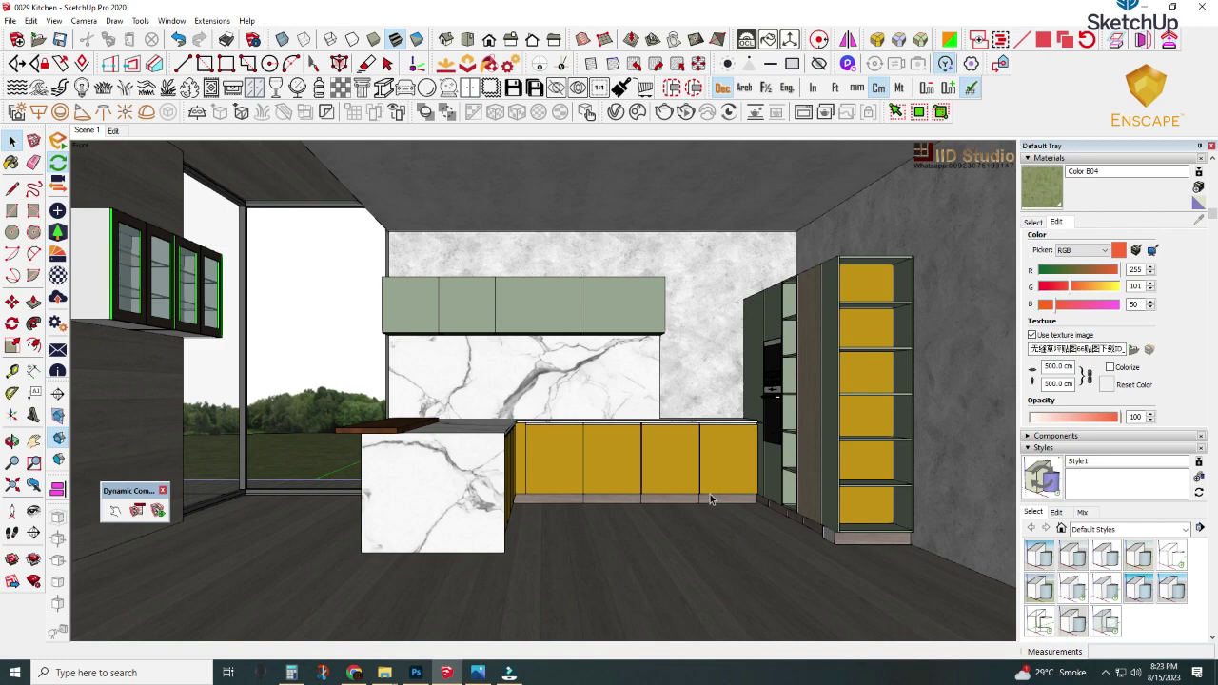
mouse_move(384, 673)
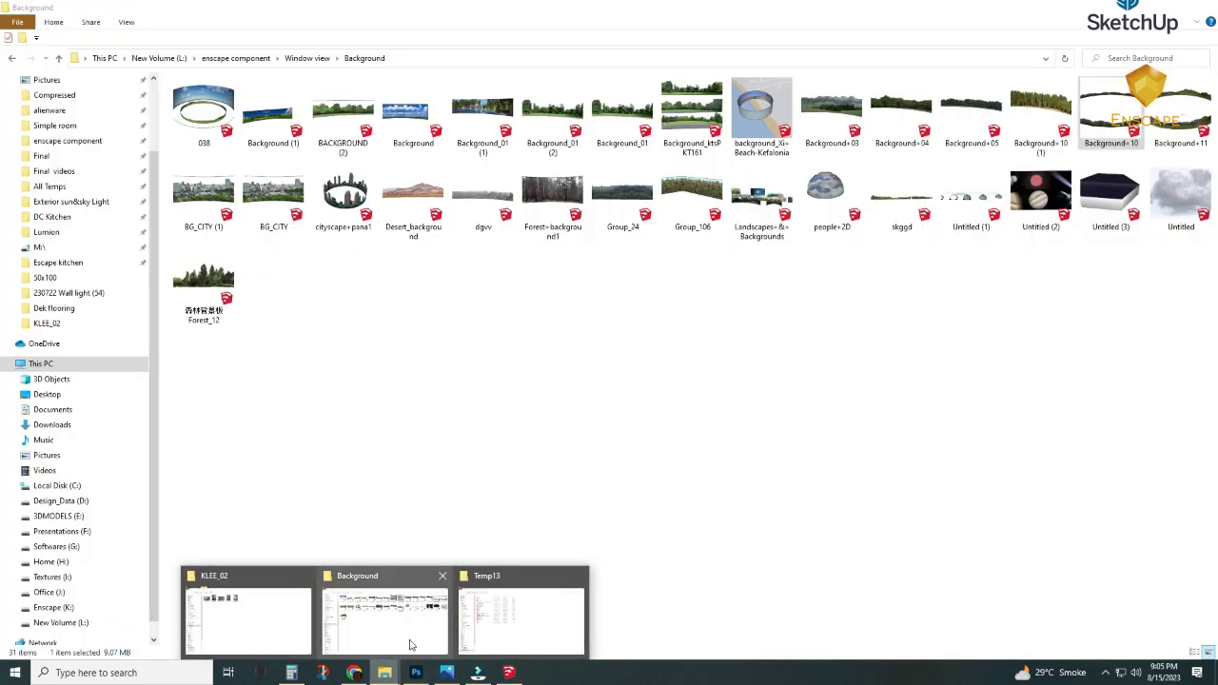
Try a first copy of the component on the countertop, inspect it, then delete it
click(522, 640)
click(523, 637)
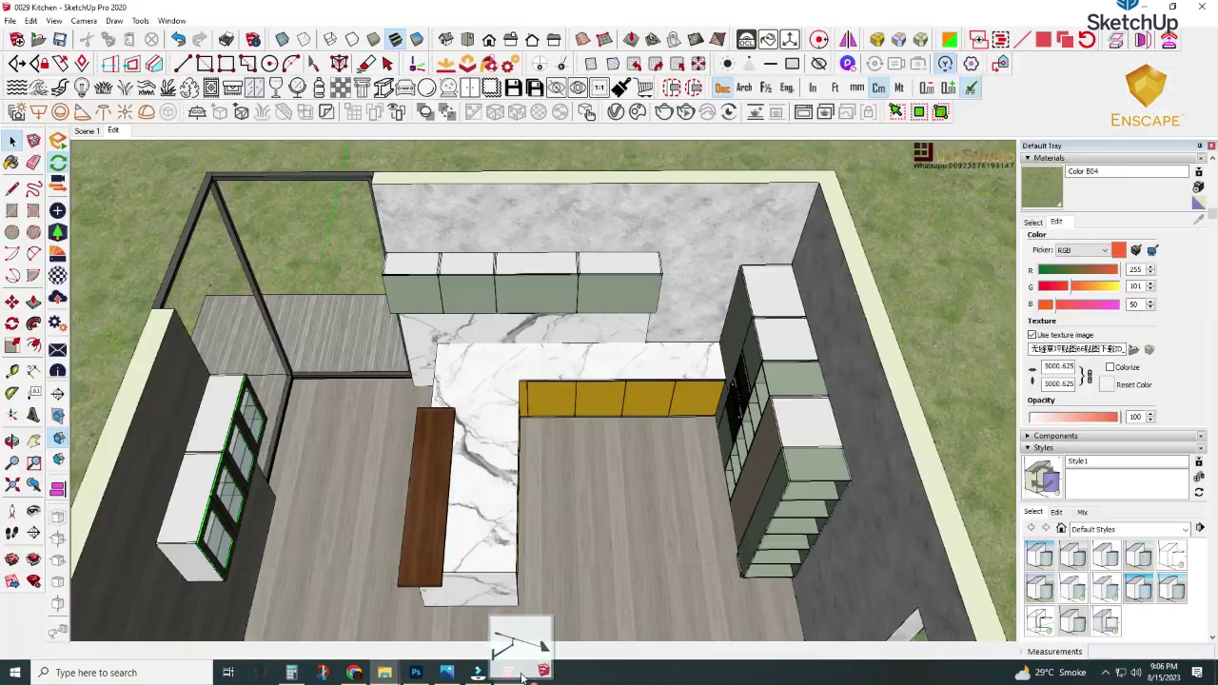
click(661, 369)
scroll(661, 370, up, 5)
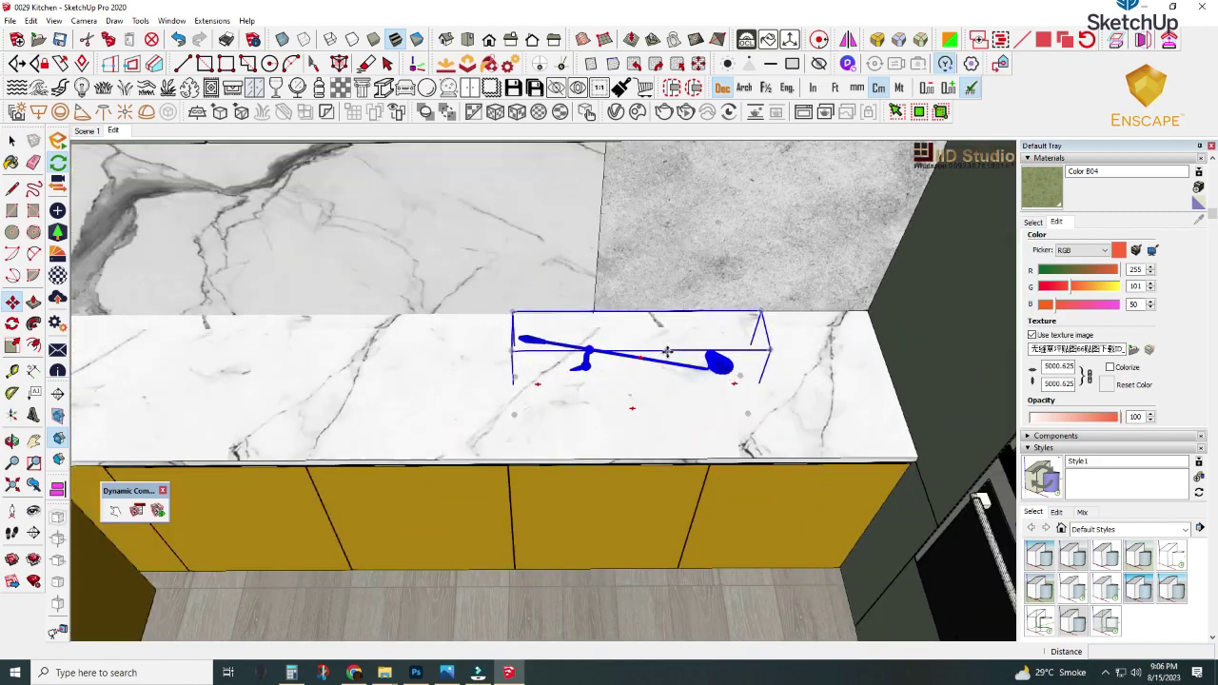
middle_drag(661, 370, 899, 154)
middle_drag(580, 395, 461, 294)
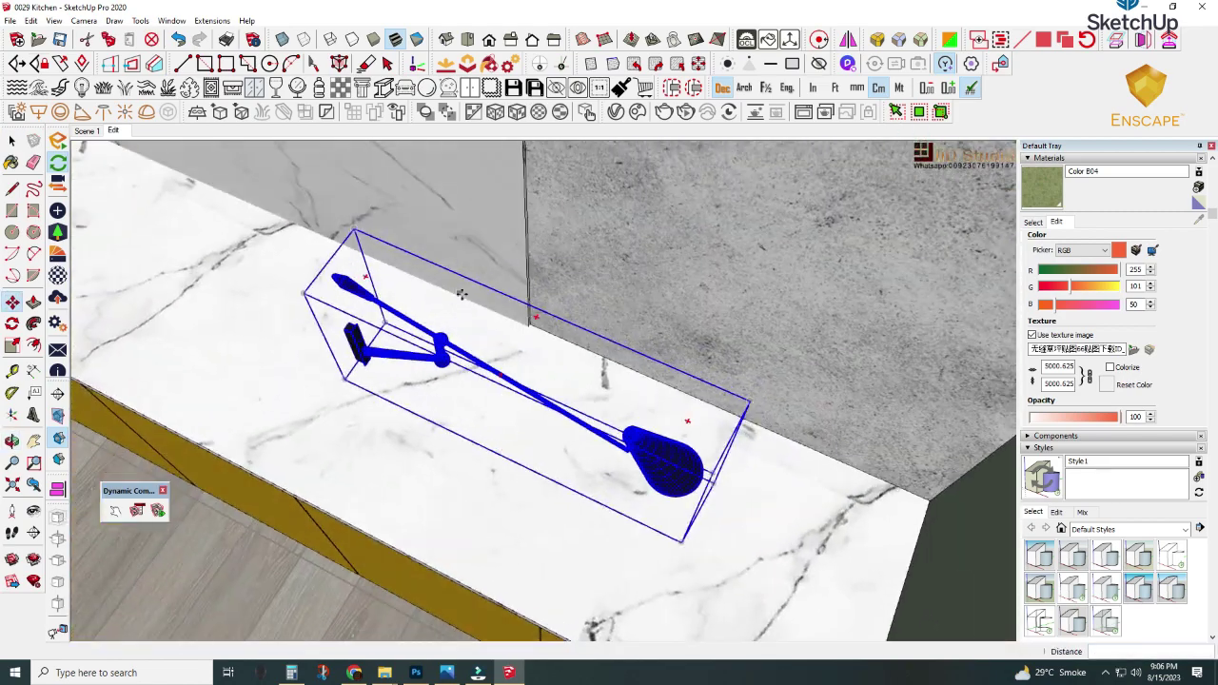
drag(687, 424, 663, 415)
scroll(663, 416, up, 3)
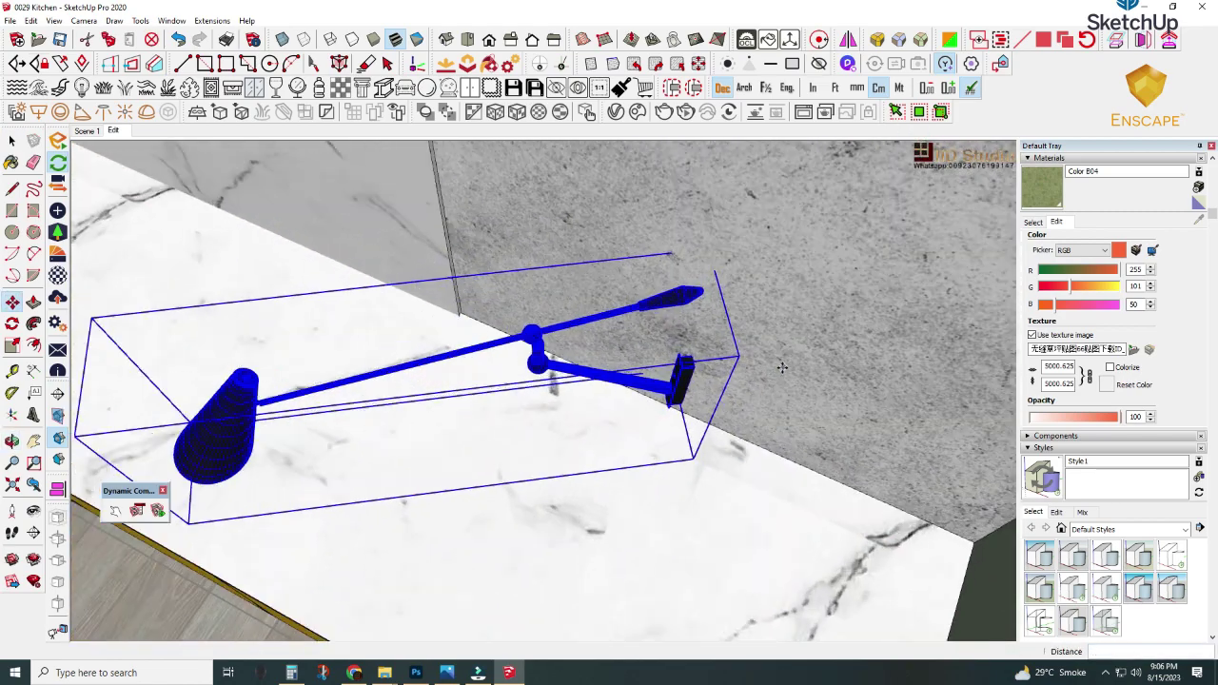
middle_drag(663, 415, 357, 279)
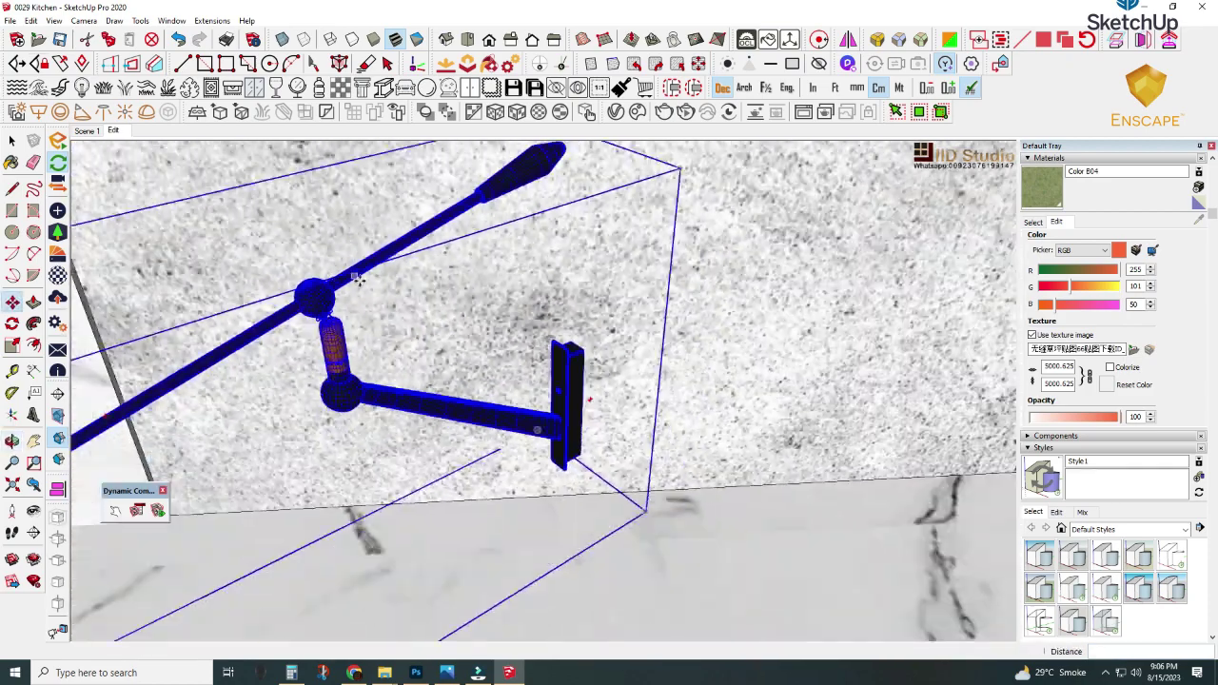
scroll(358, 278, down, 3)
middle_drag(358, 278, 410, 341)
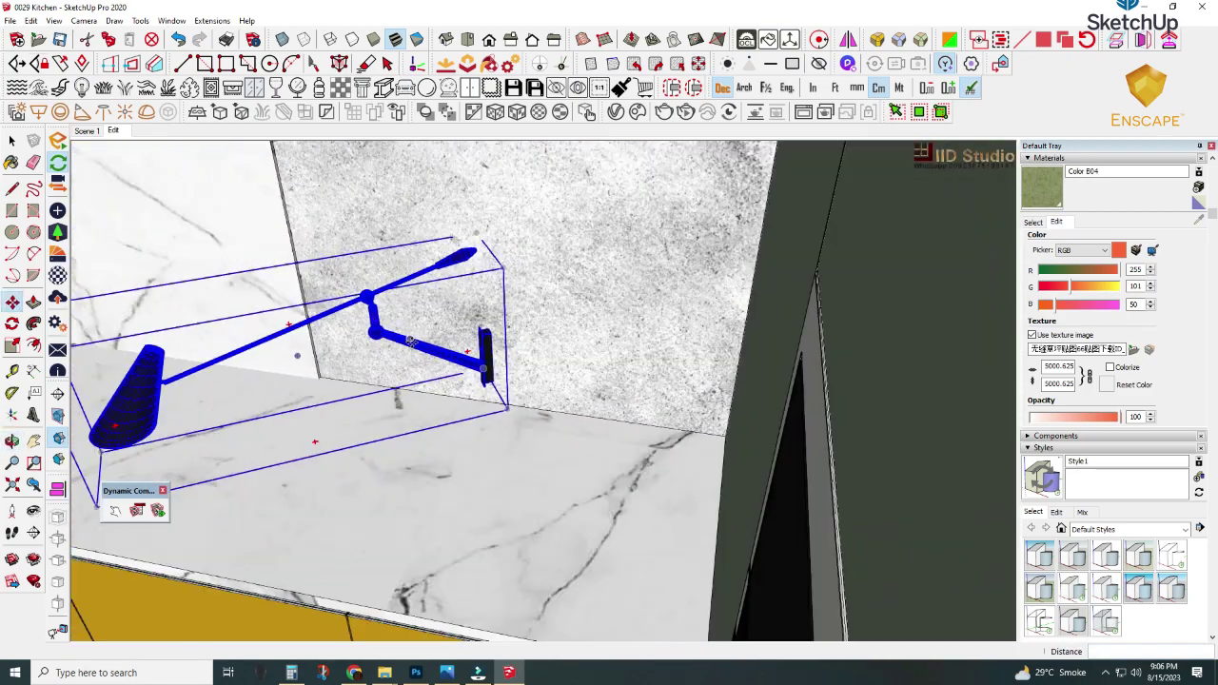
key(Delete)
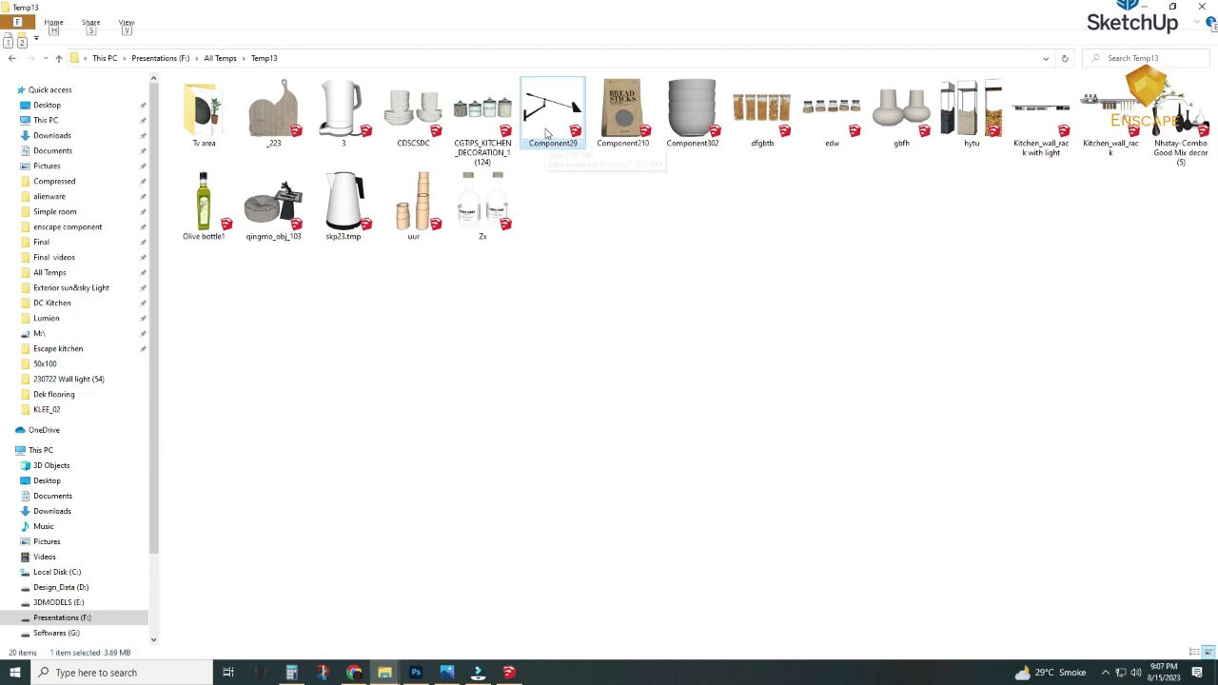
Drag Component29 into the model and place it against the backsplash wall
drag(542, 118, 449, 501)
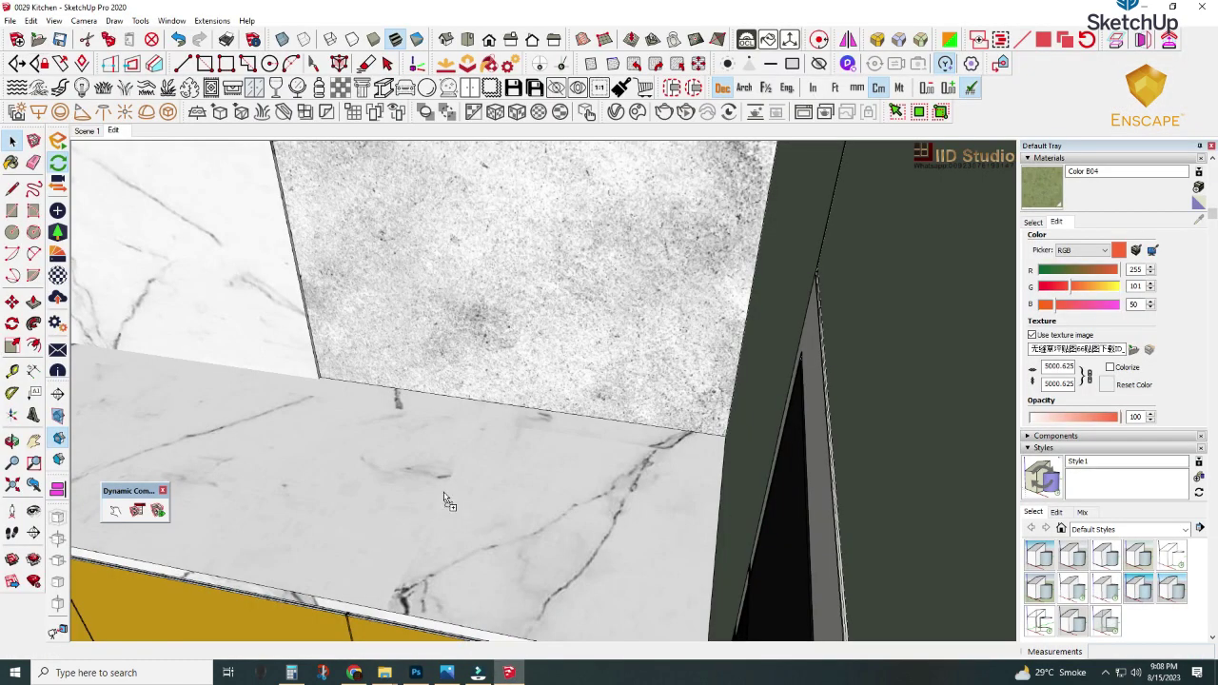
scroll(393, 392, up, 3)
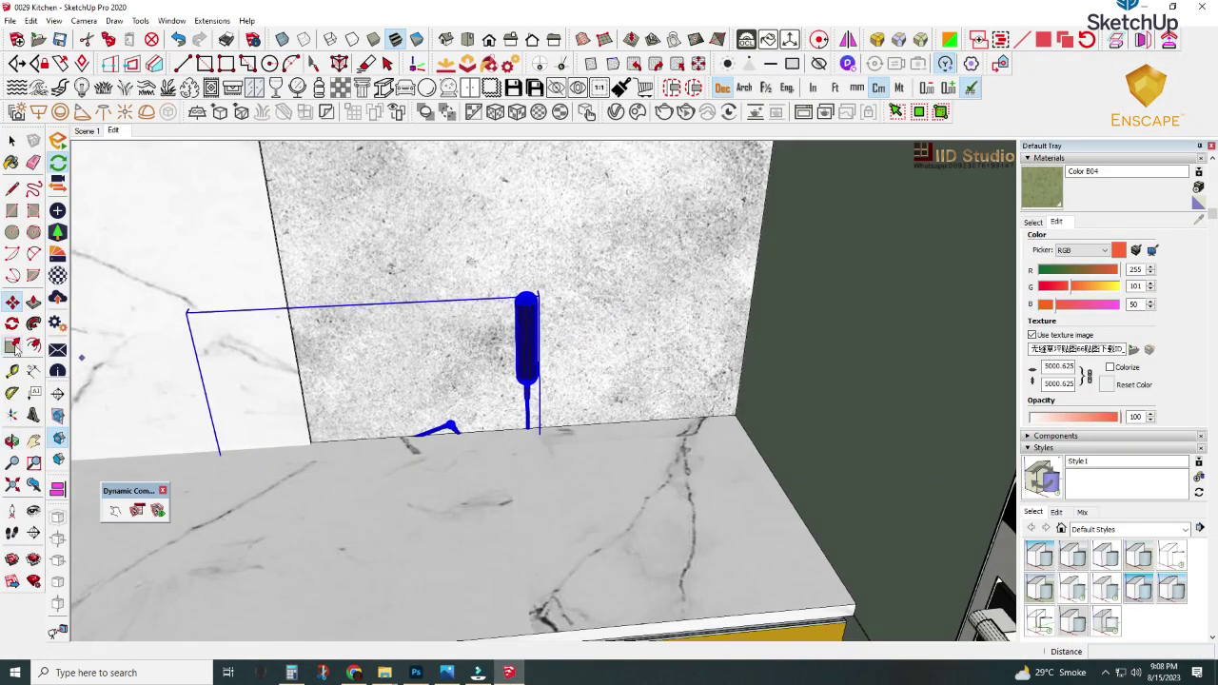
mouse_move(393, 392)
middle_down()
mouse_move(502, 221)
mouse_move(504, 321)
mouse_move(522, 307)
mouse_move(523, 252)
mouse_move(495, 219)
middle_up()
scroll(503, 321, up, 3)
scroll(522, 307, up, 1)
Rotate the fitting about 155 degrees and shift it about 45 cm along the wall
click(12, 141)
scroll(605, 427, down, 2)
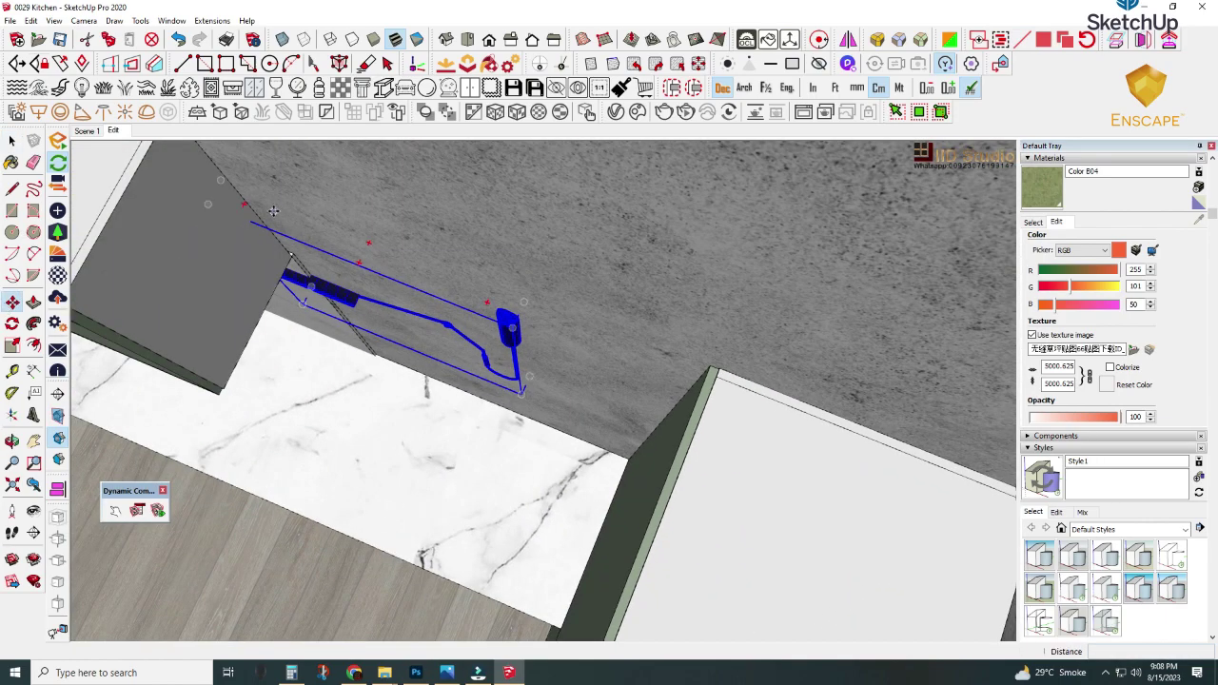
mouse_move(368, 243)
mouse_down()
mouse_move(239, 199)
mouse_move(201, 321)
mouse_up()
click(199, 316)
scroll(198, 316, down, 2)
click(408, 413)
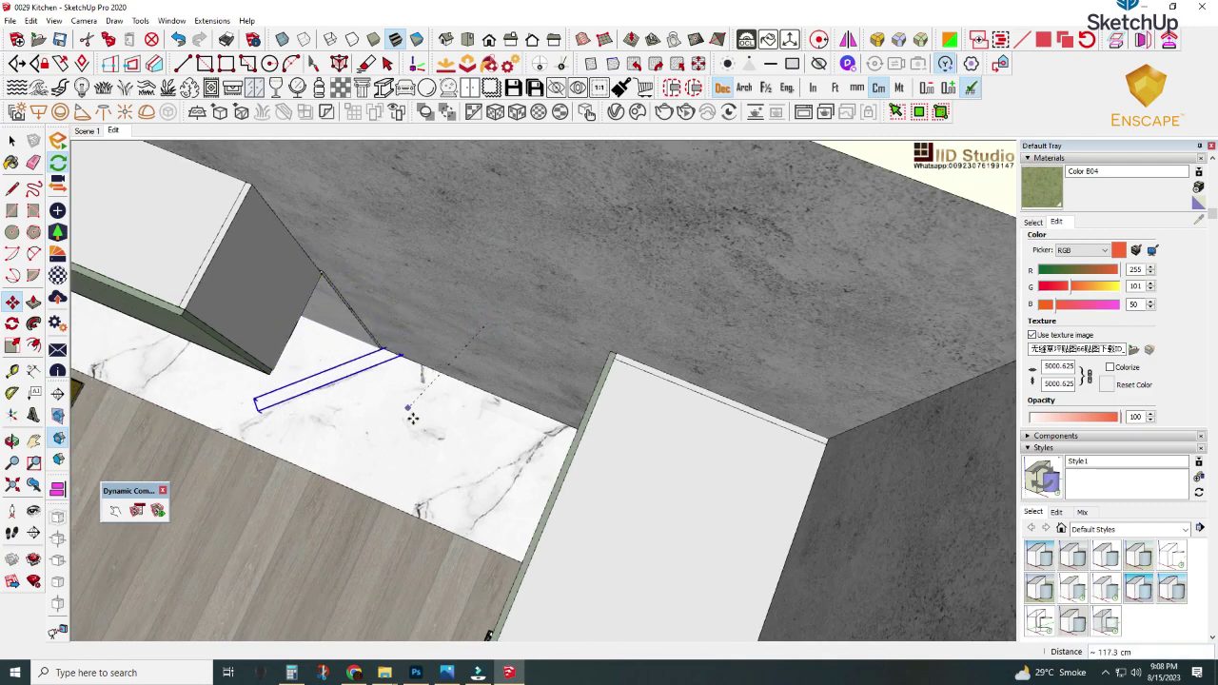
mouse_move(550, 329)
middle_down()
mouse_move(653, 190)
mouse_move(407, 188)
middle_up()
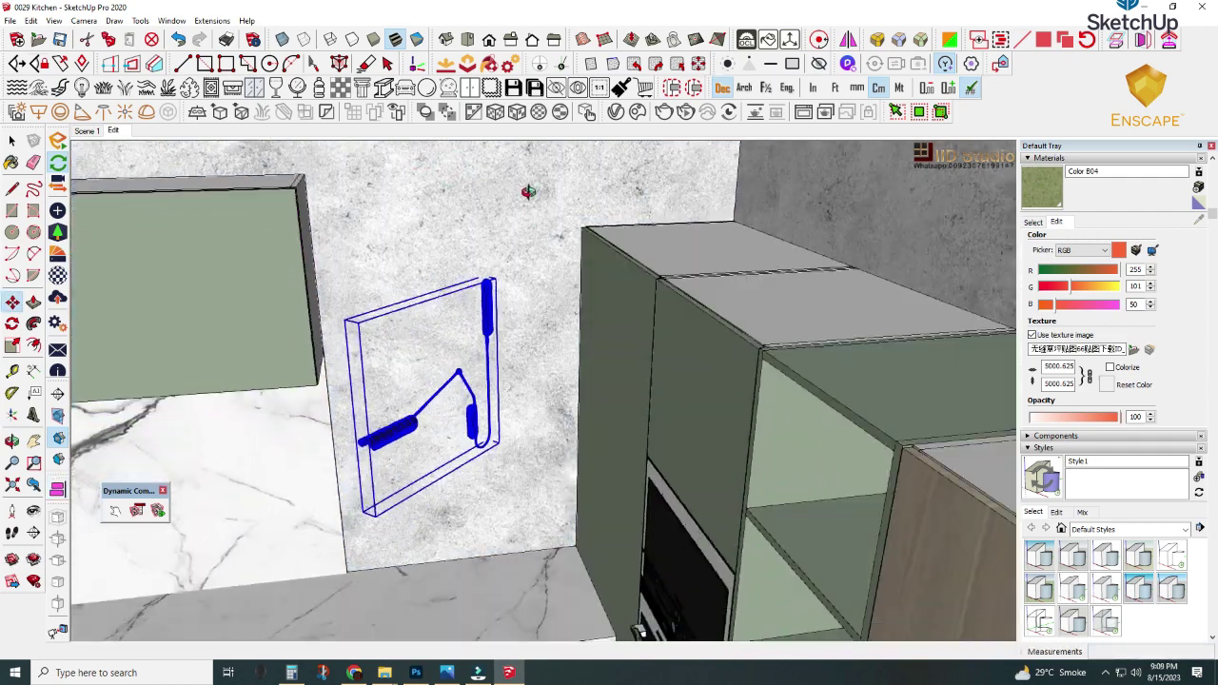
mouse_move(528, 191)
middle_down()
mouse_move(549, 272)
mouse_move(367, 250)
middle_up()
Open the wall and counter group for editing and move the upper cabinets down
key(space)
click(451, 232)
middle_drag(451, 232, 591, 297)
right_click(592, 297)
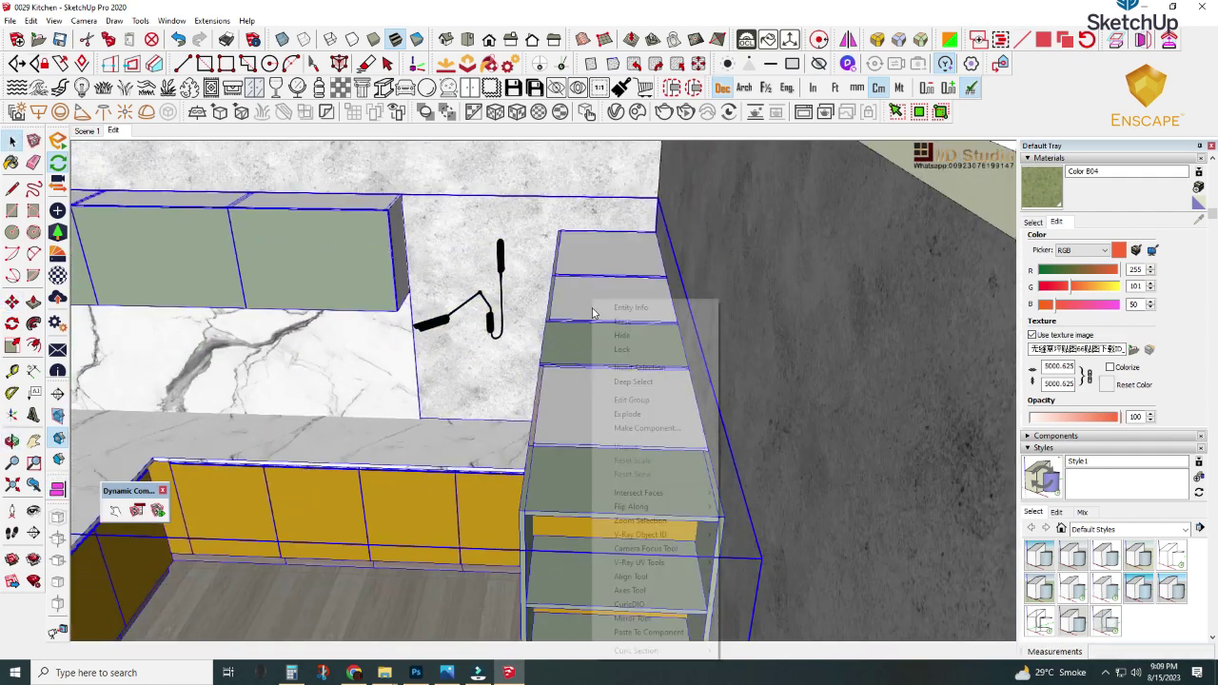
click(653, 402)
mouse_move(372, 272)
middle_down()
mouse_move(360, 251)
mouse_move(571, 350)
middle_up()
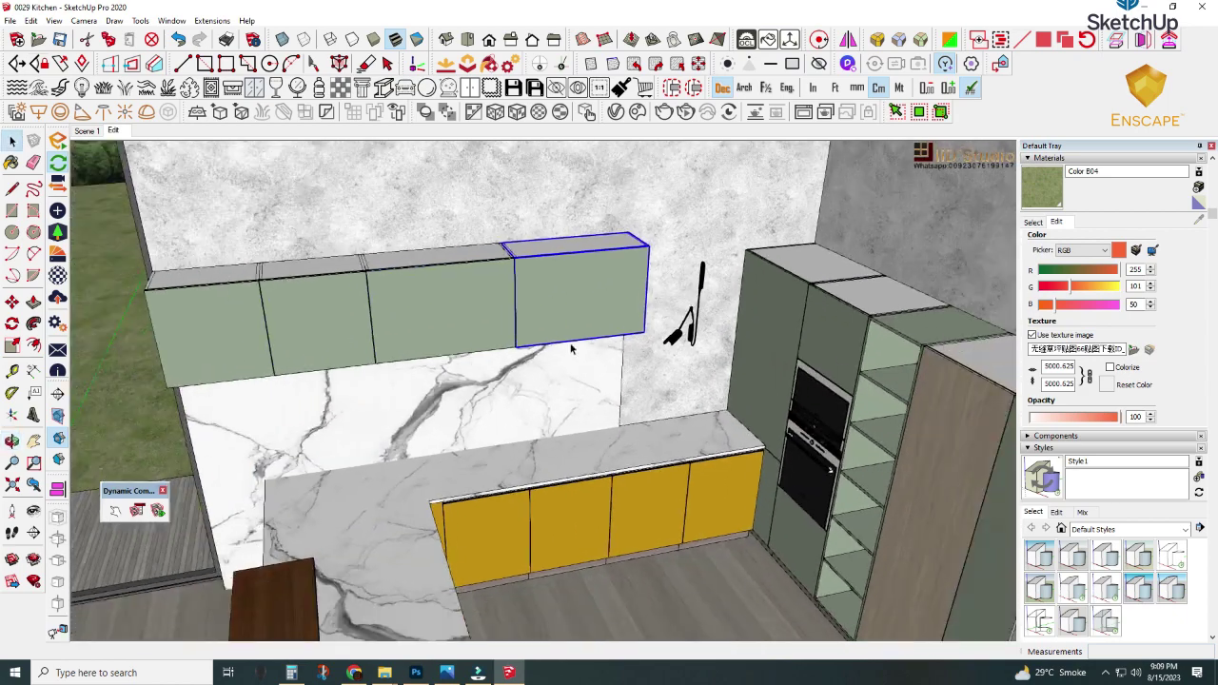
click(467, 373)
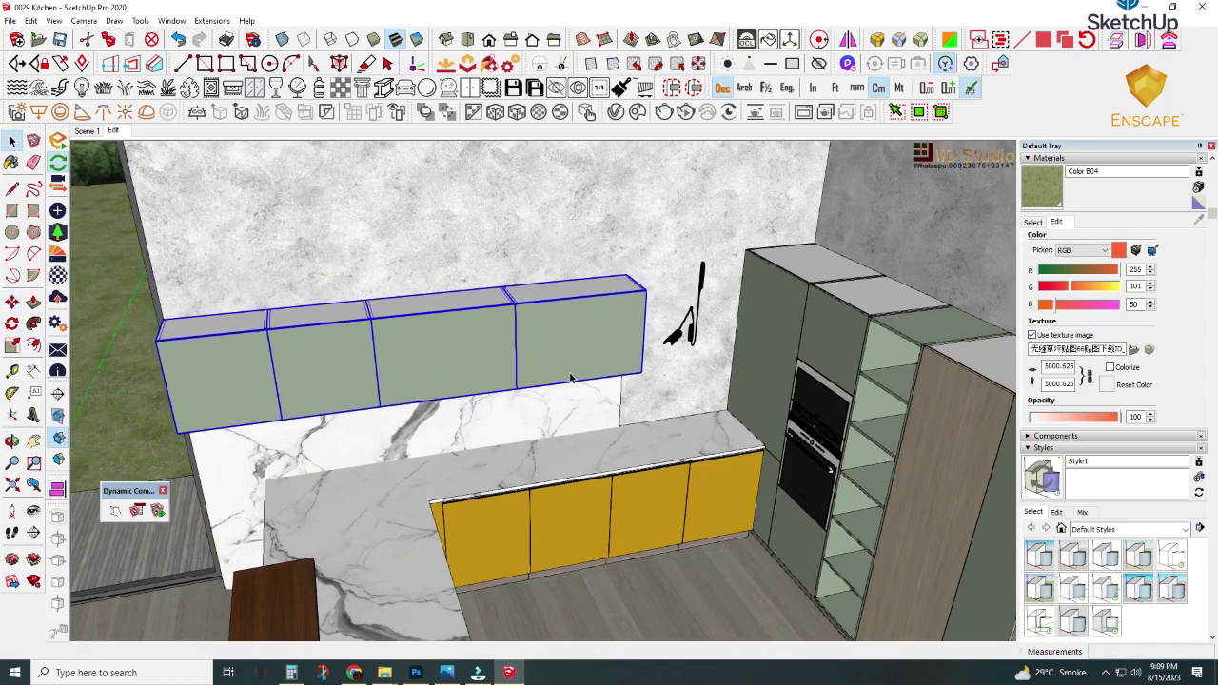
Select the whole row of upper cabinets and start moving it with M
middle_drag(571, 377, 652, 310)
click(57, 490)
middle_drag(442, 396, 827, 298)
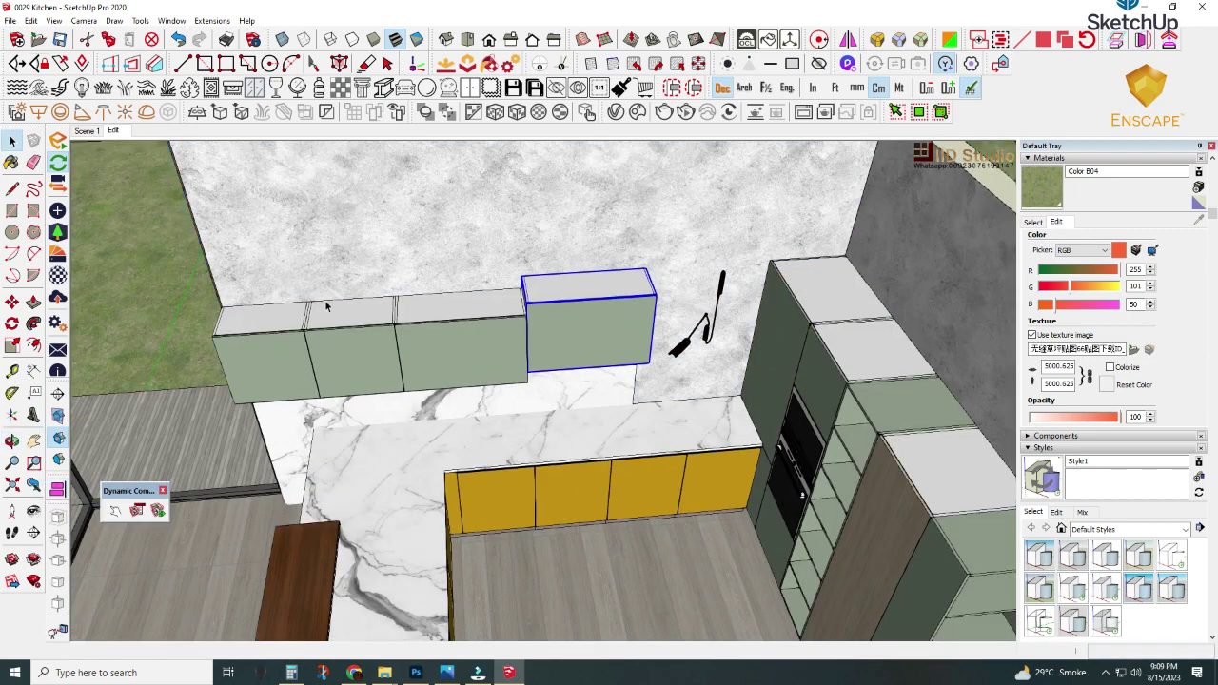
right_click(274, 378)
click(333, 154)
key(m)
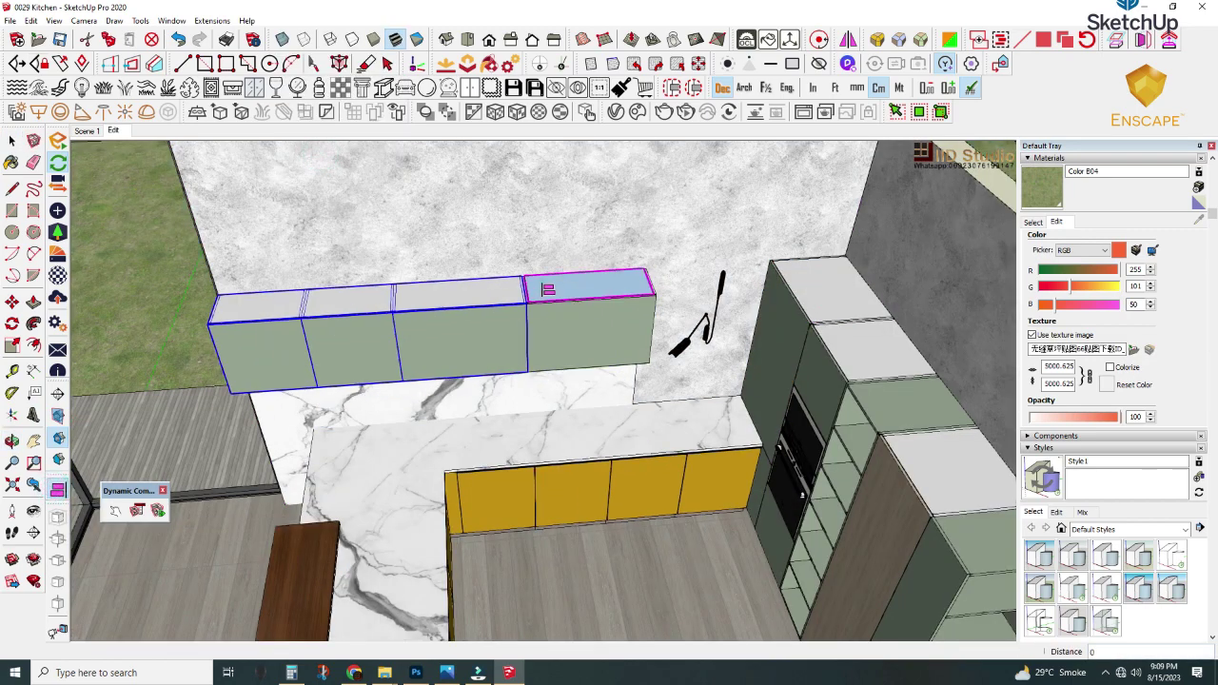
Open the towel holder group to inspect its parts, then exit the group
right_click(317, 340)
key(Escape)
click(699, 314)
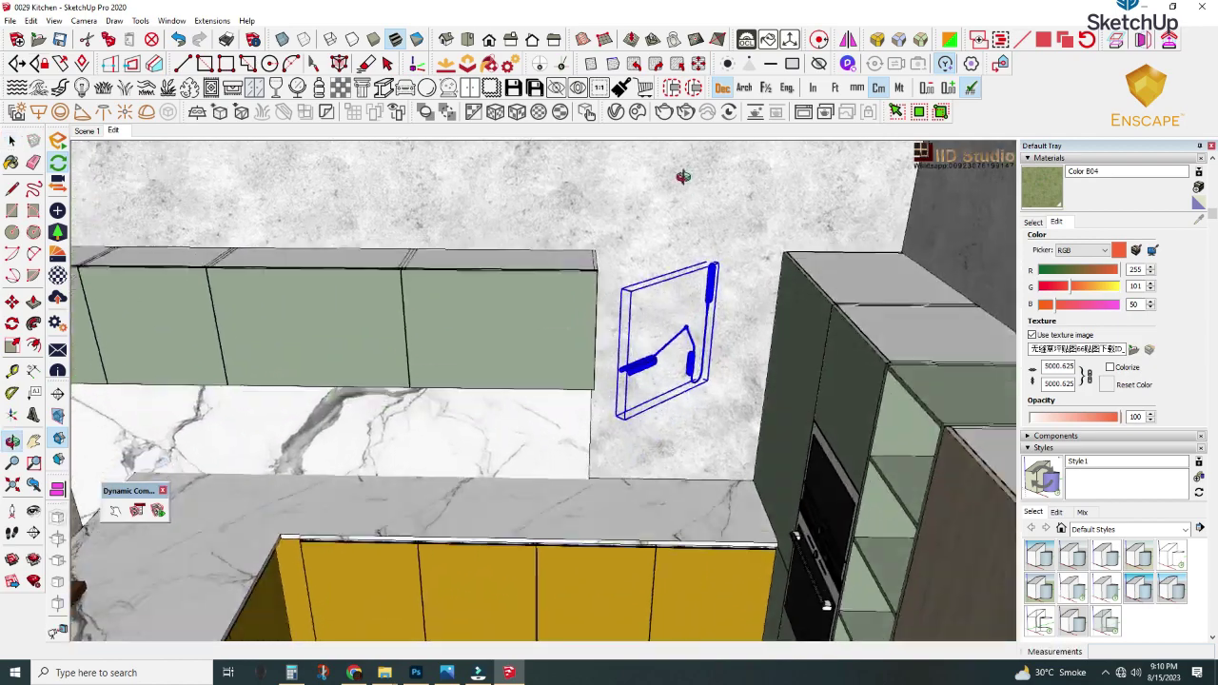
scroll(670, 409, up, 5)
scroll(670, 409, up, 3)
double_click(675, 402)
click(677, 401)
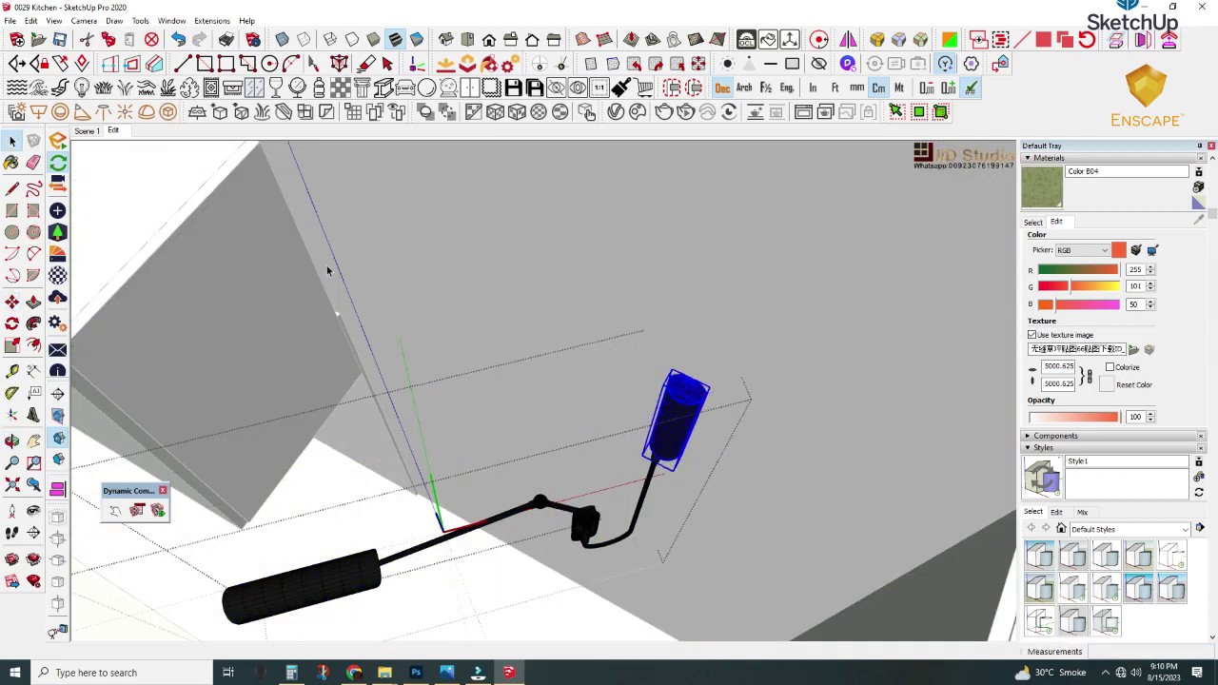
key(Escape)
Select the whole towel holder and adjust its position on the wall
scroll(327, 271, down, 3)
click(513, 447)
key(m)
mouse_move(644, 370)
middle_down()
mouse_move(739, 342)
mouse_move(571, 314)
middle_up()
key(space)
Select the marble backsplash panel and start resizing it with Scale
scroll(478, 304, down, 3)
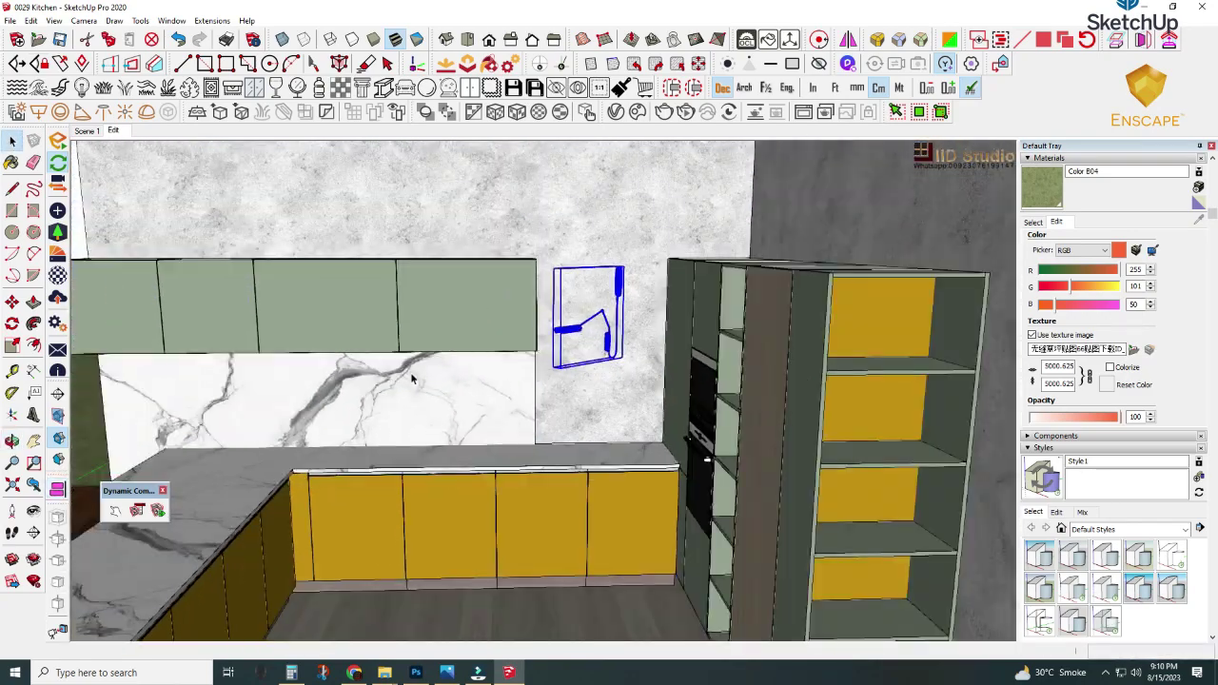
click(412, 378)
click(294, 345)
scroll(297, 350, up, 2)
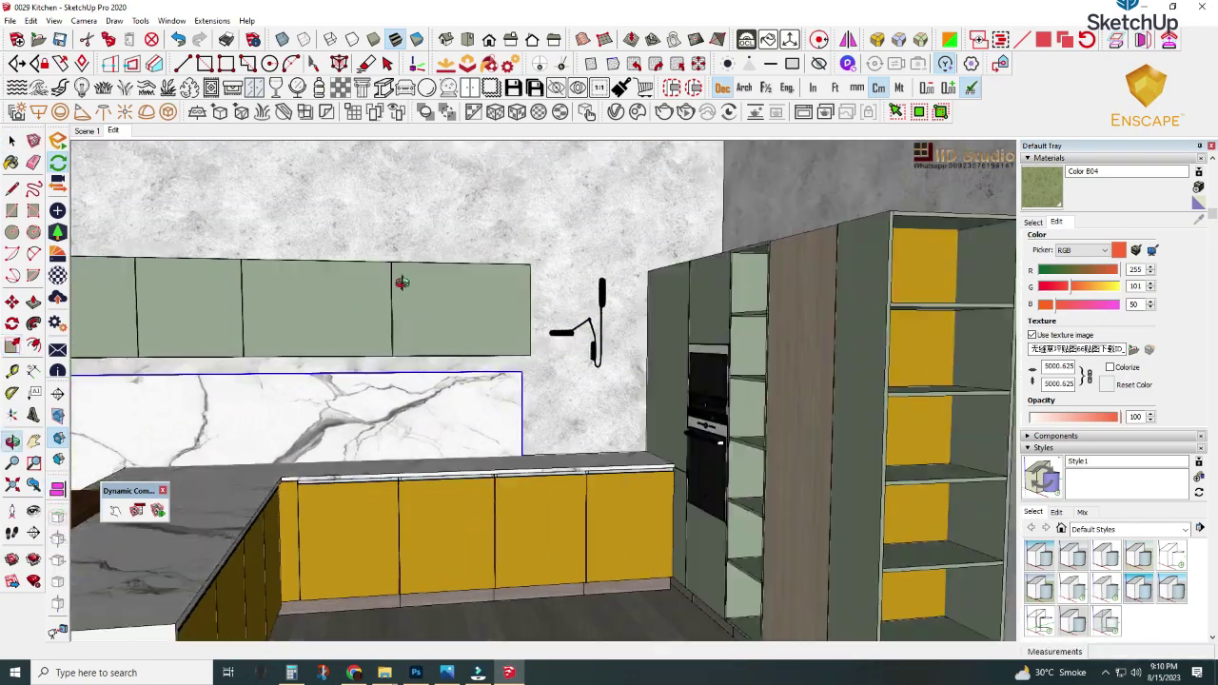
scroll(299, 355, up, 3)
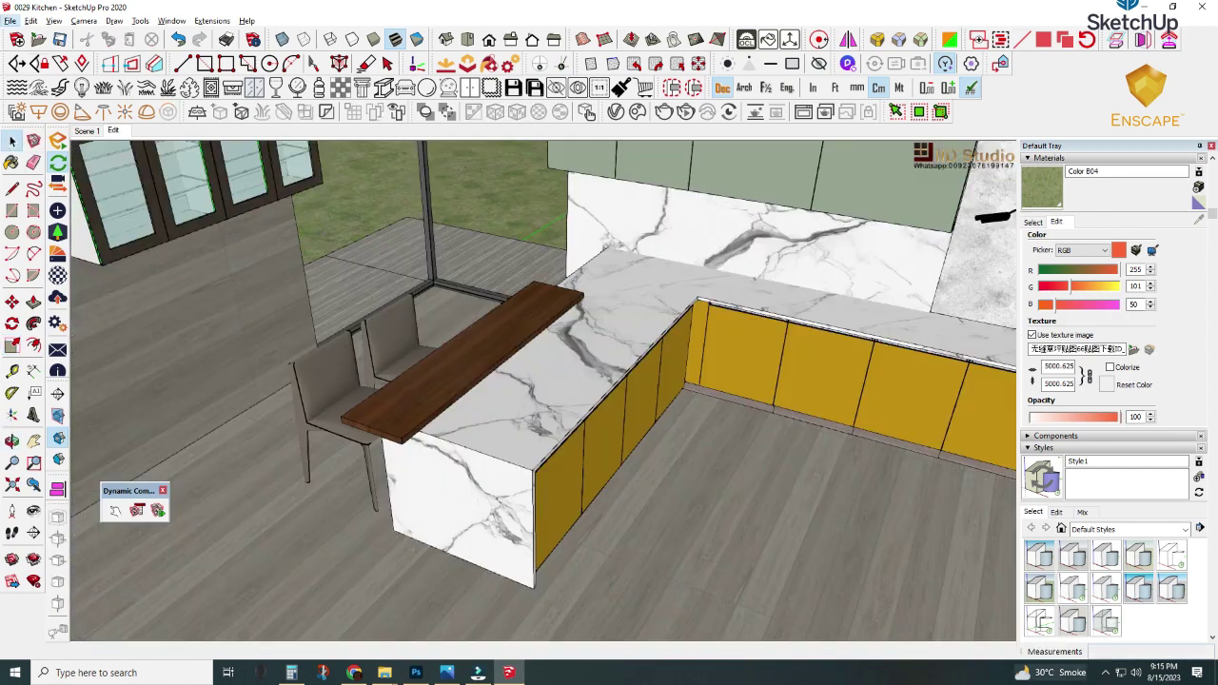
Drag the Group53 round stool file into the model and drop it beside the island
mouse_move(384, 672)
click(473, 626)
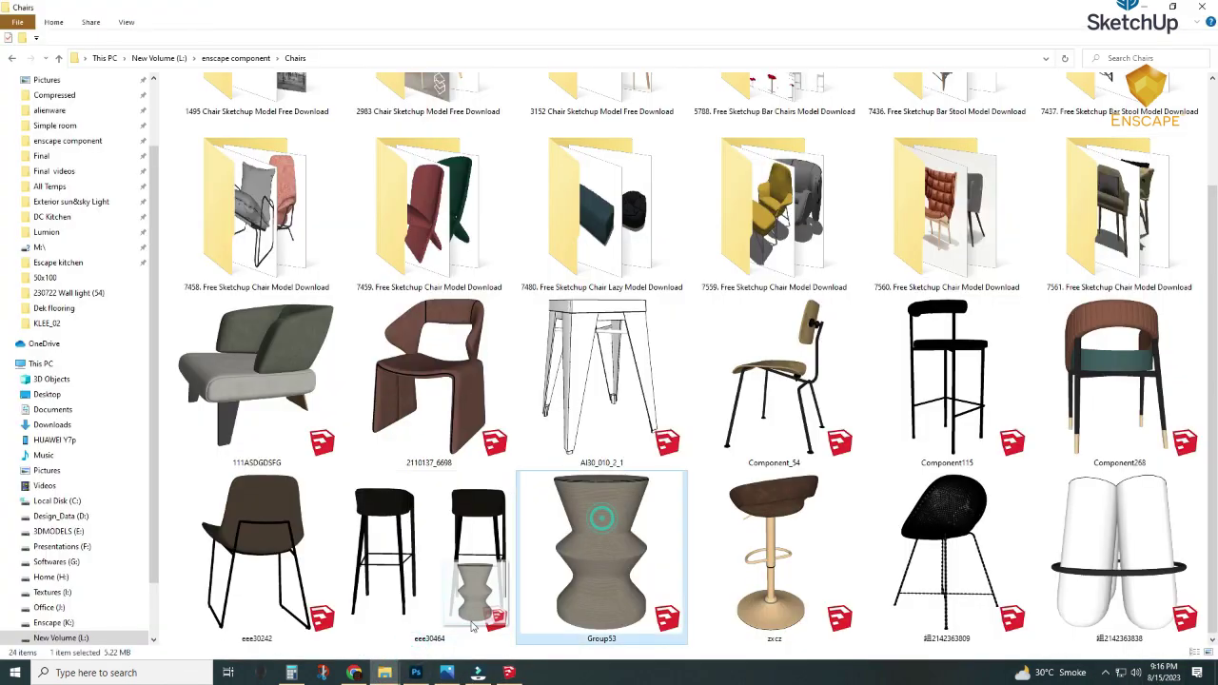
drag(479, 650, 511, 675)
drag(428, 629, 405, 614)
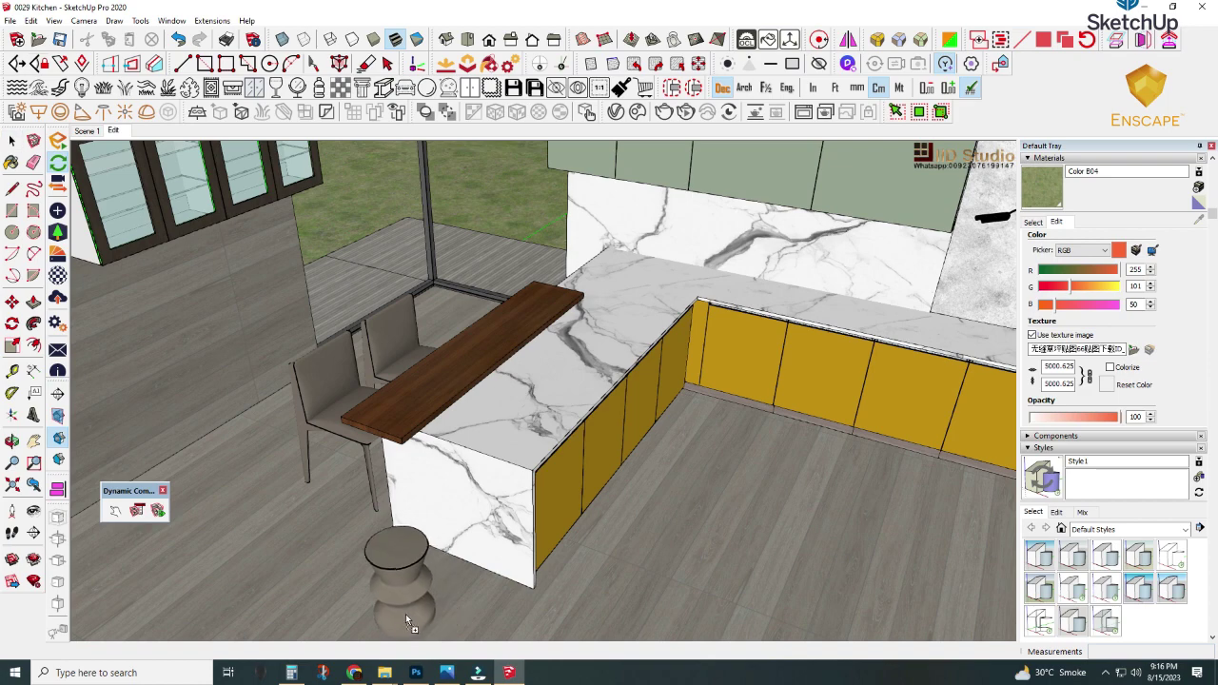
Import the vfdgv bottle tray component from the All Temps > Temp10 folder
click(519, 619)
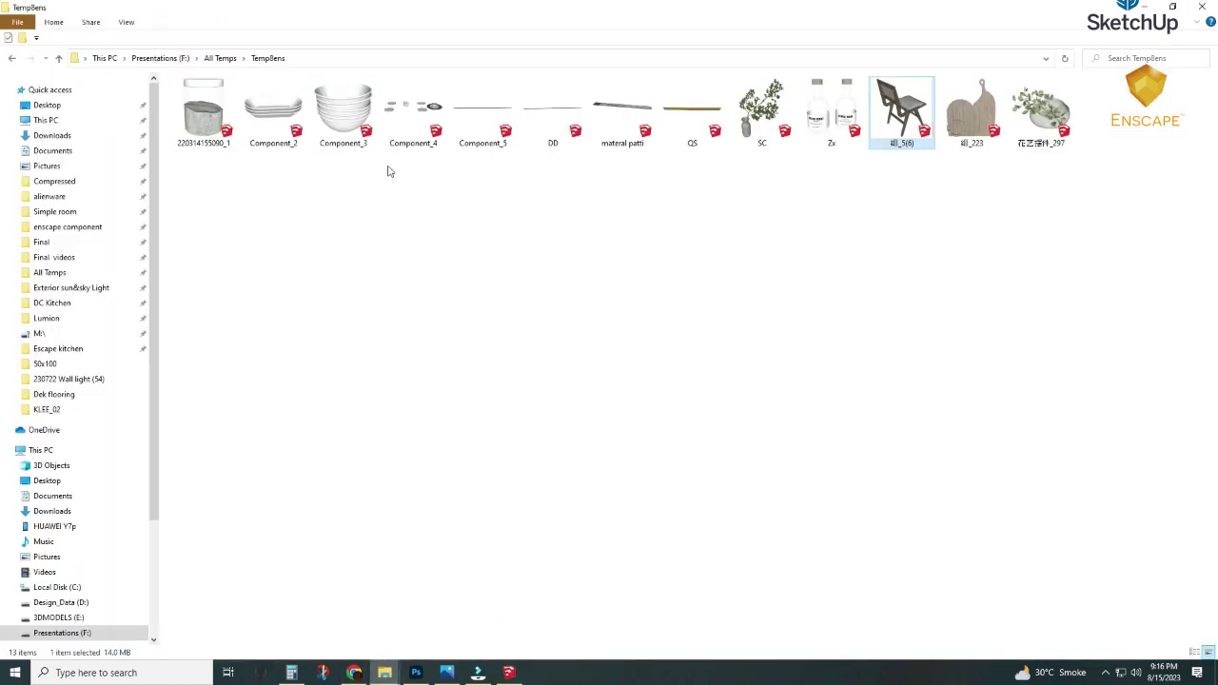
click(58, 58)
double_click(209, 257)
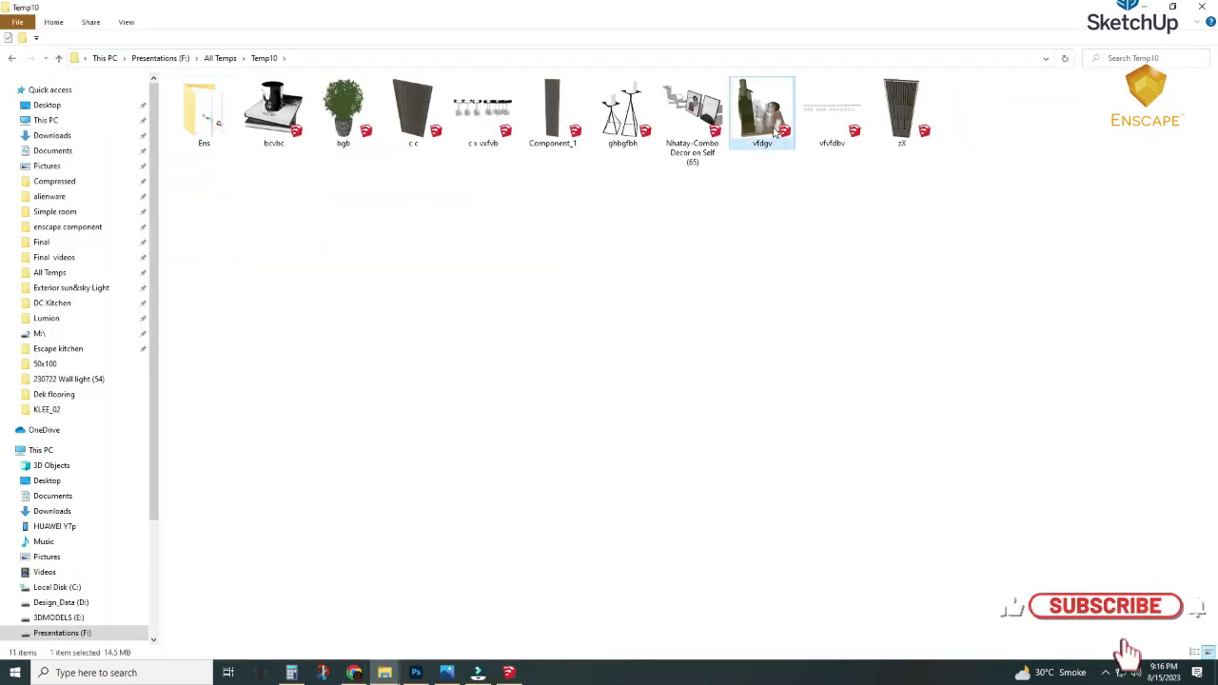
drag(773, 133, 513, 666)
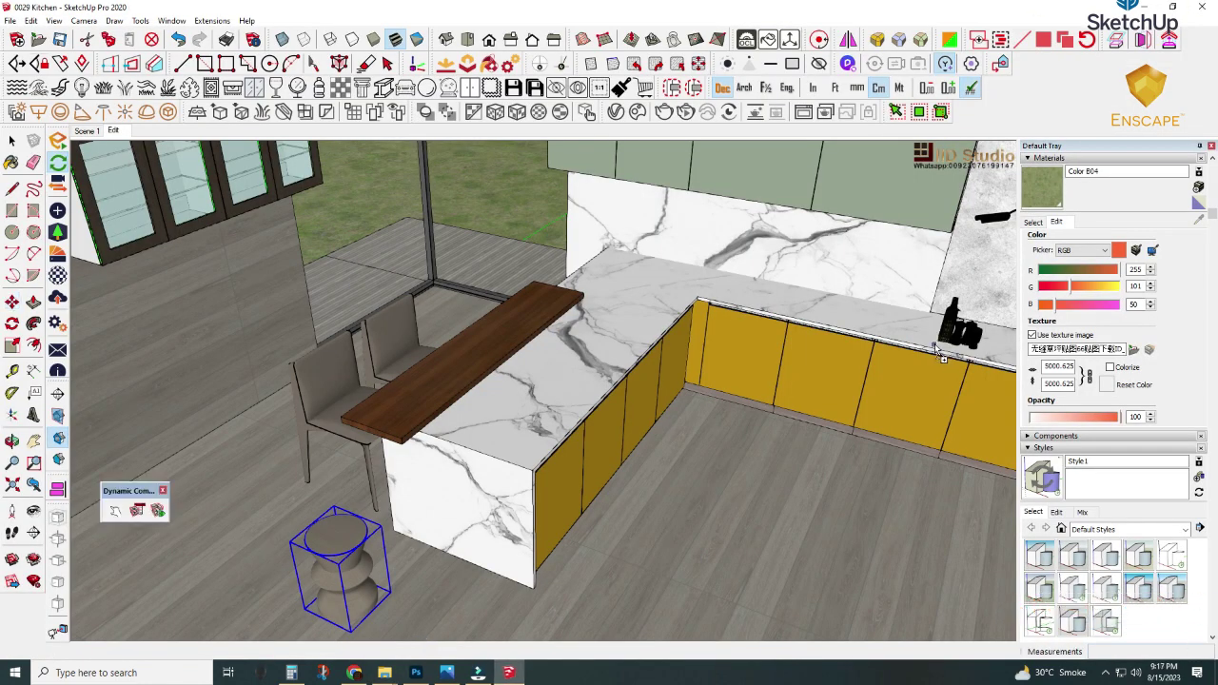
Place the bottle tray on the marble counter and turn it to a new orientation
scroll(941, 324, up, 3)
scroll(885, 257, up, 2)
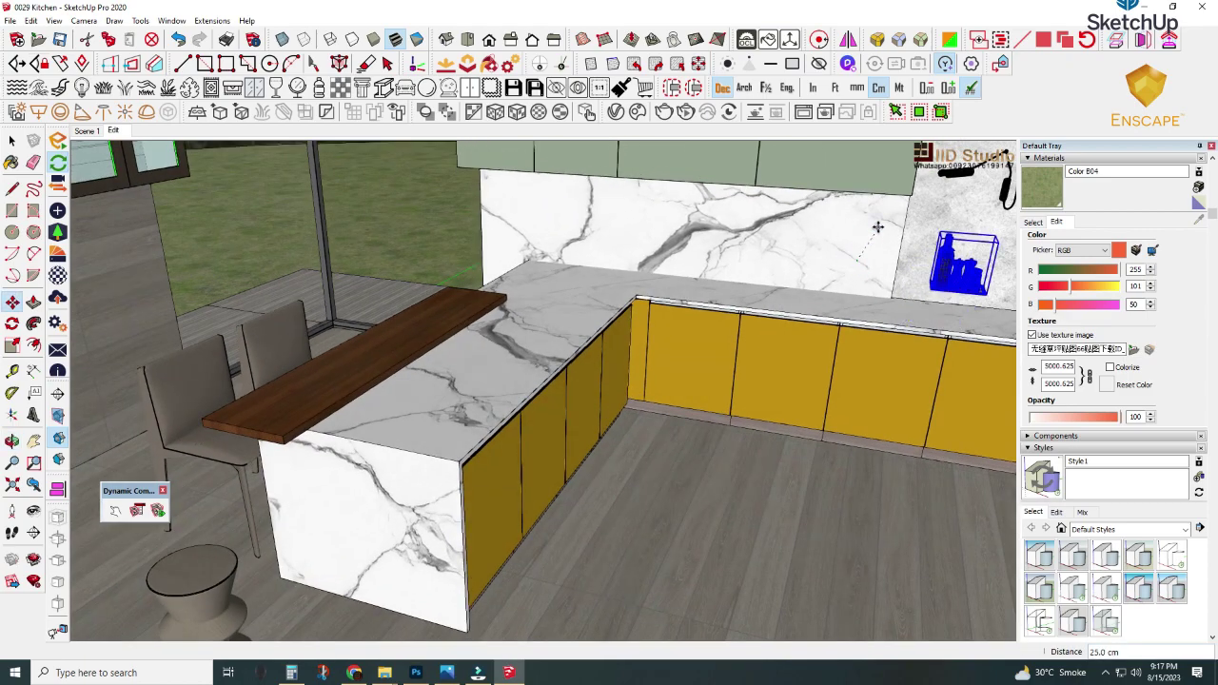
scroll(861, 229, up, 3)
scroll(834, 206, up, 2)
mouse_move(834, 207)
middle_down()
mouse_move(789, 388)
mouse_move(690, 416)
mouse_move(693, 361)
mouse_move(720, 381)
mouse_move(761, 359)
middle_up()
key(p)
key(m)
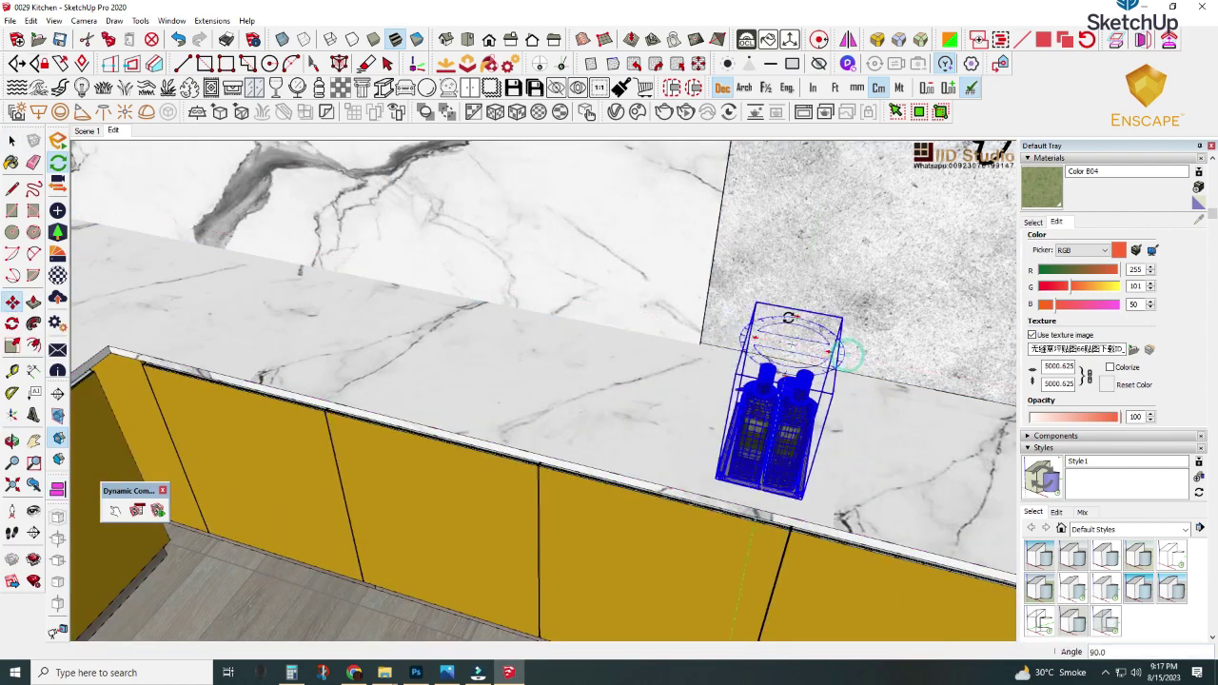
drag(764, 361, 688, 318)
Push the tray back against the wall, turn it toward the room, and switch to the Edit scene
middle_drag(688, 317, 883, 359)
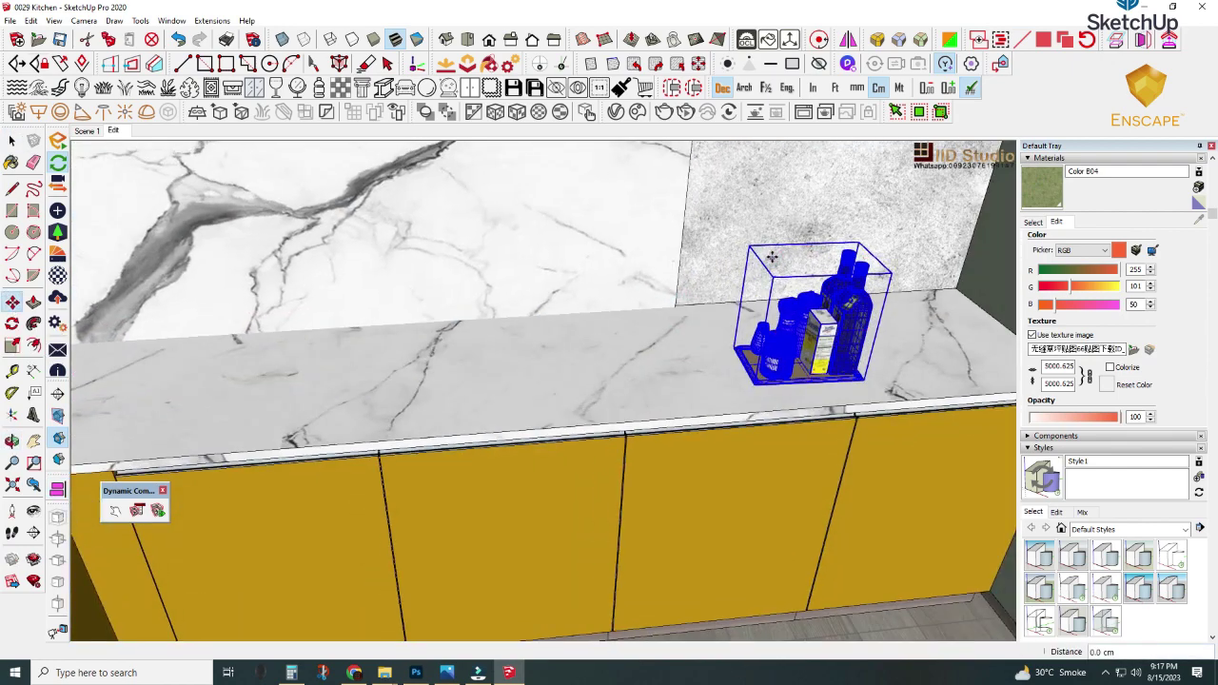
middle_drag(771, 257, 723, 314)
drag(808, 408, 814, 395)
mouse_move(814, 394)
middle_down()
mouse_move(924, 374)
mouse_move(769, 297)
middle_up()
right_click(768, 297)
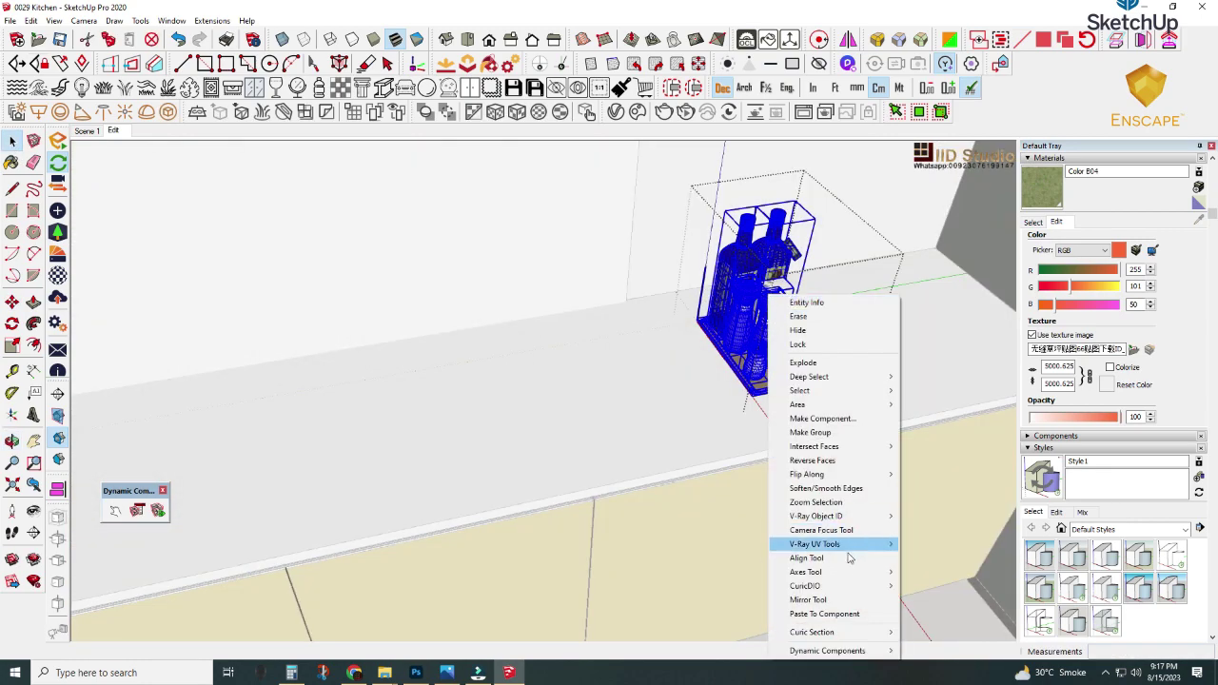
click(850, 559)
key(Page_Down)
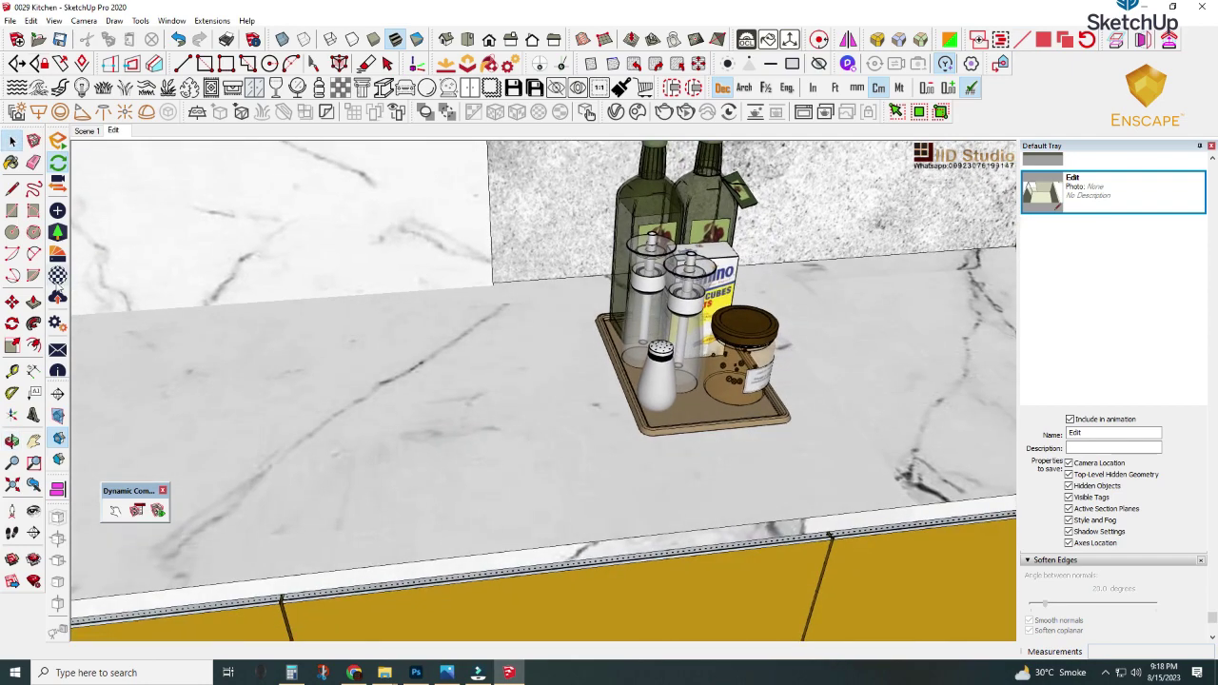
Open Enscape's Material Editor and sample the jar lid and salt shaker materials
click(57, 275)
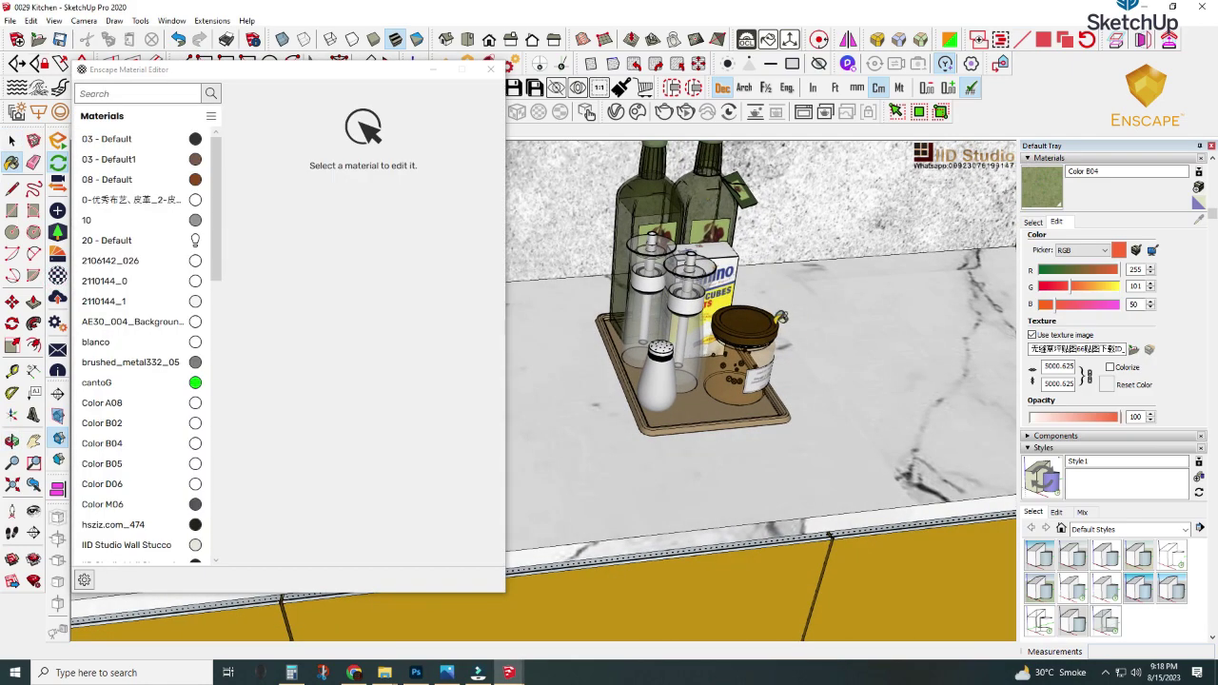
alt+click(737, 321)
drag(276, 83, 360, 91)
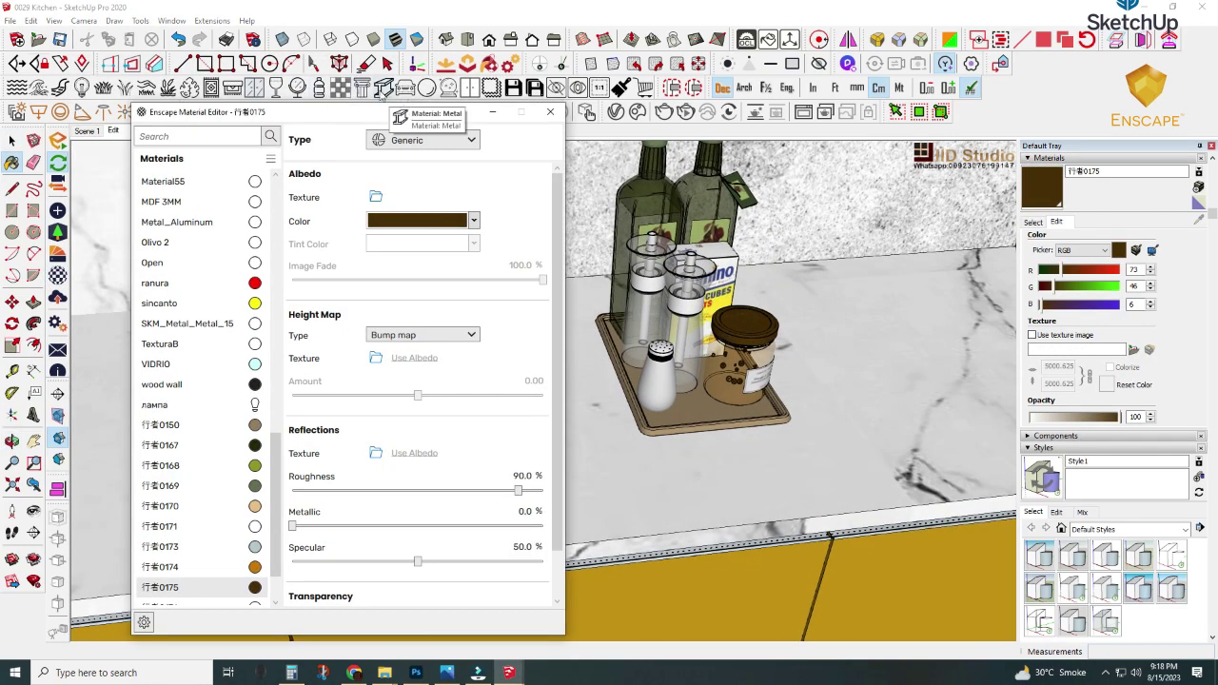
alt+click(760, 378)
alt+click(667, 384)
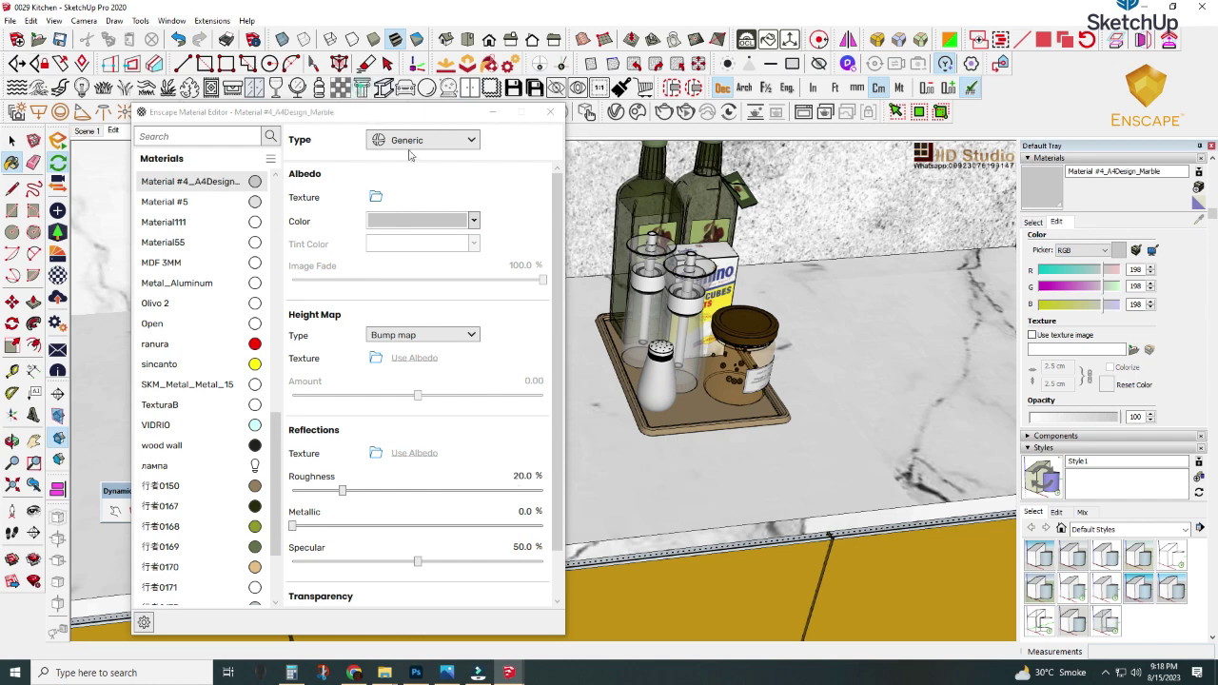
alt+click(666, 341)
Sample the Material #5_A4Design_Metal and, zoomed in, the box's textured material
scroll(666, 340, up, 2)
alt+click(742, 268)
scroll(742, 268, up, 2)
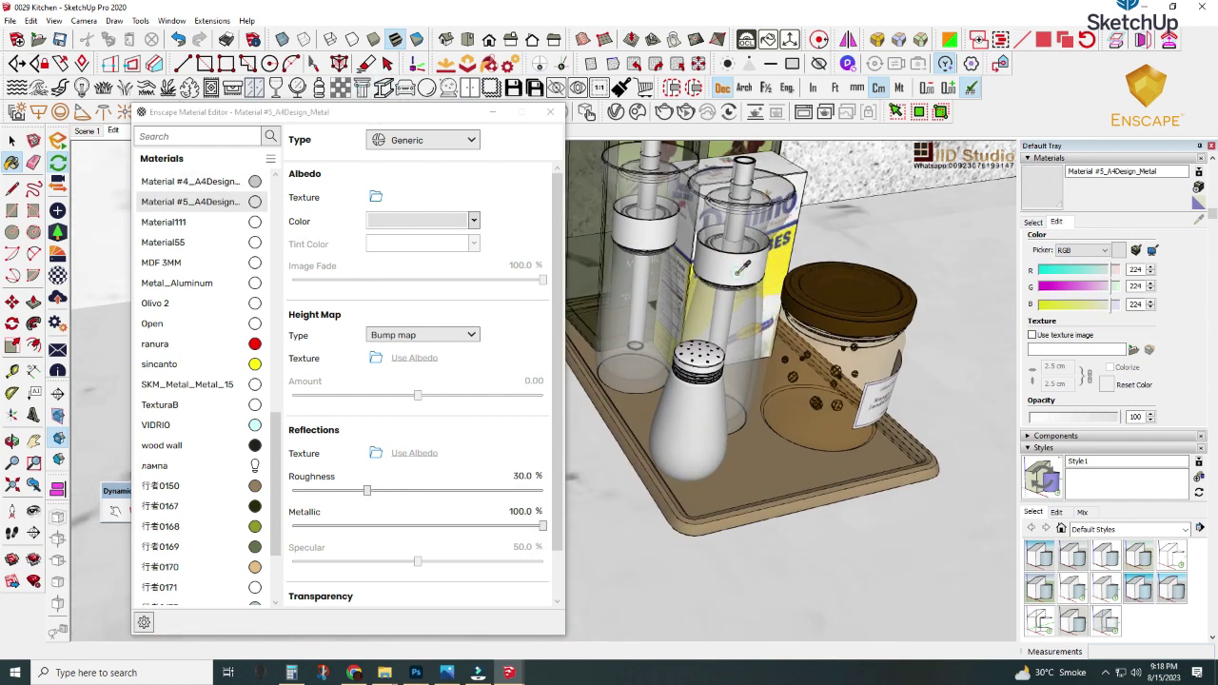
key(z)
drag(734, 259, 763, 215)
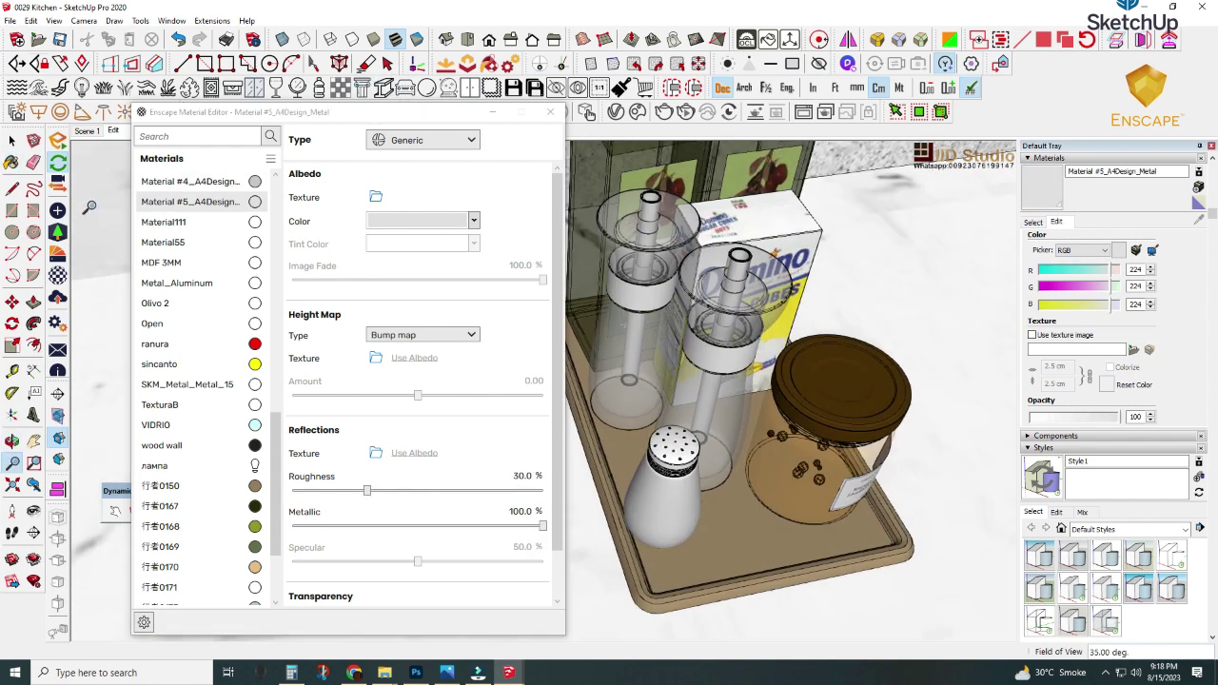
key(b)
alt+click(741, 217)
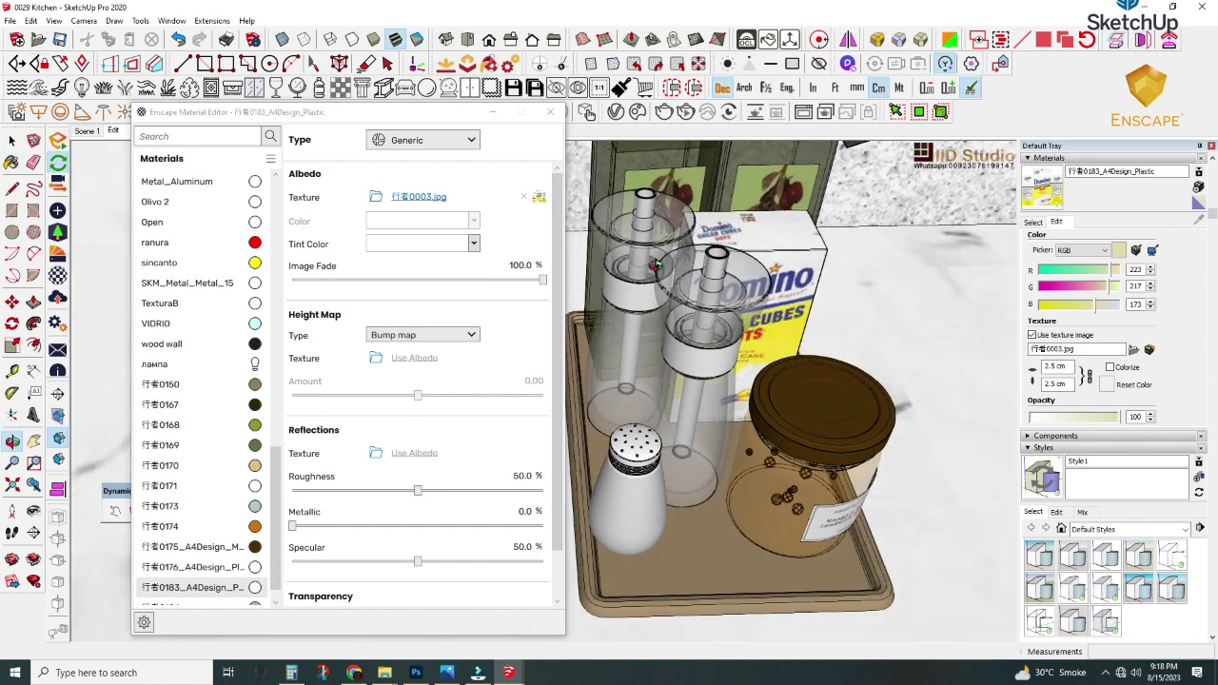
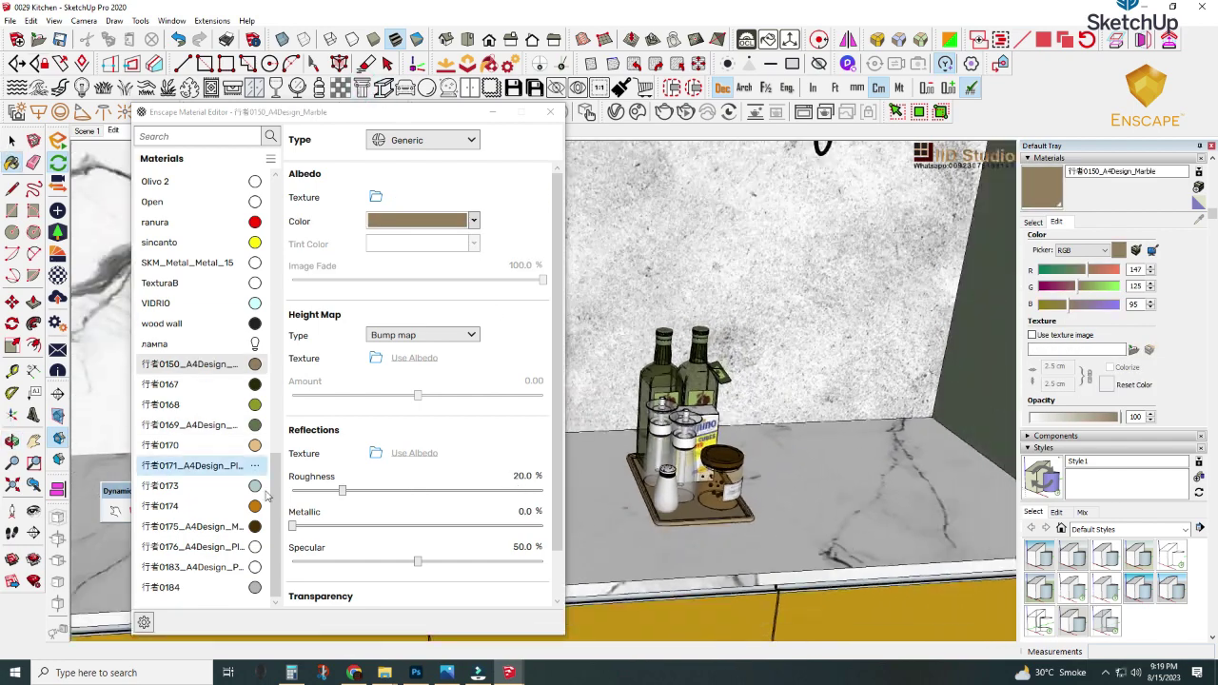
Place the gdgdg plate stack from the Ens folder, shift it 15 cm left, and close the Enscape Material Editor
click(518, 619)
double_click(199, 106)
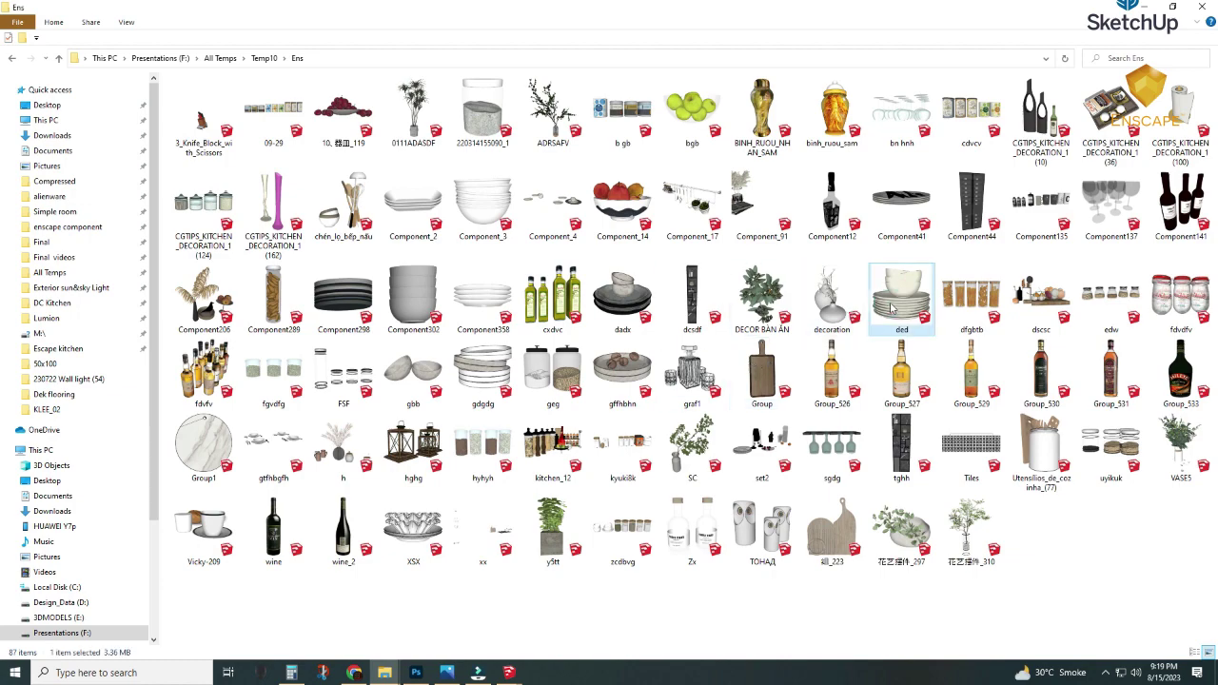
drag(480, 371, 708, 524)
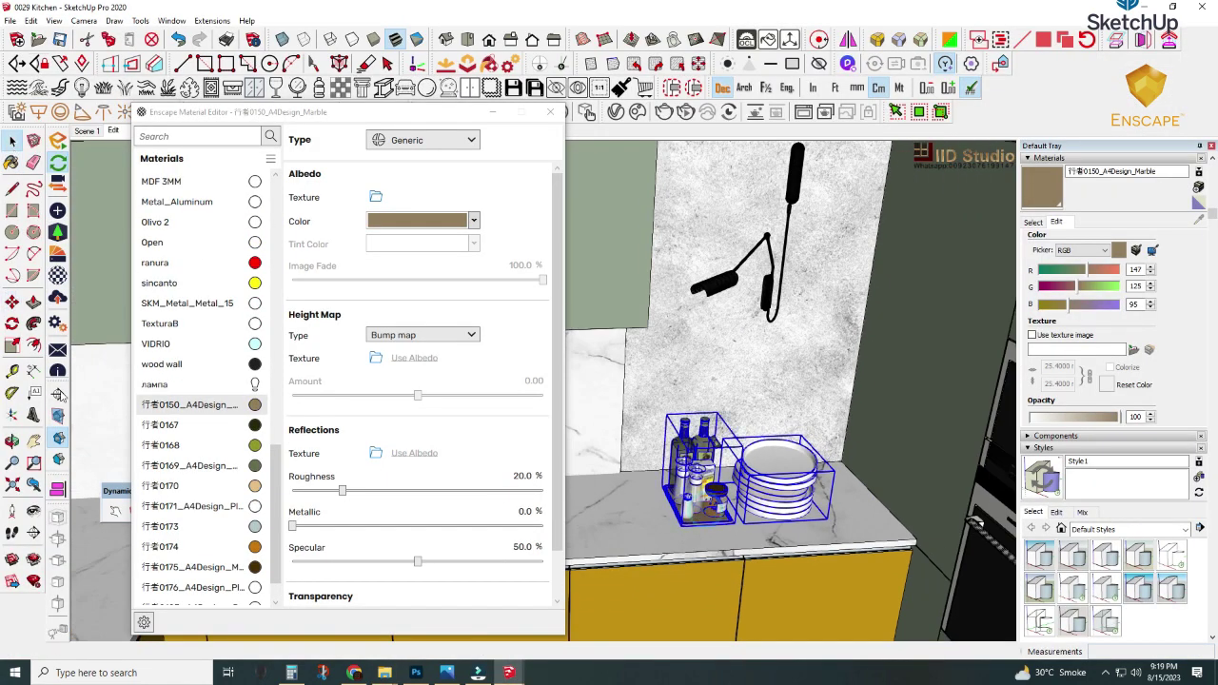
drag(660, 527, 614, 535)
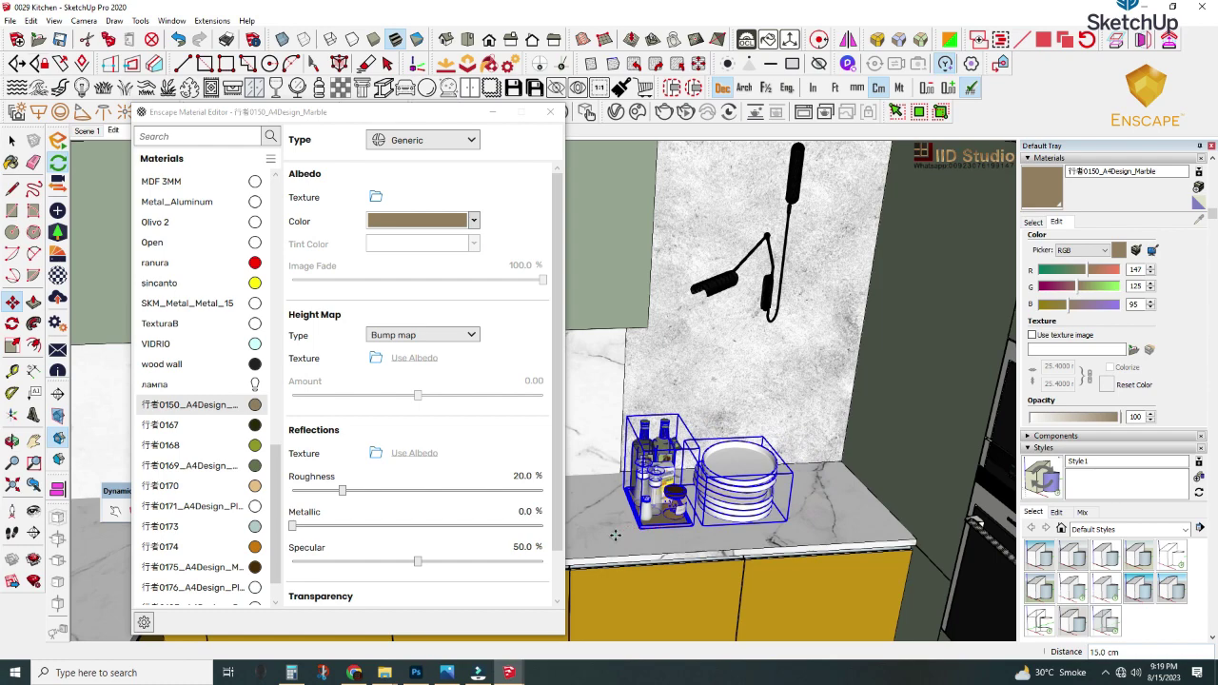
click(513, 114)
scroll(430, 449, down, 3)
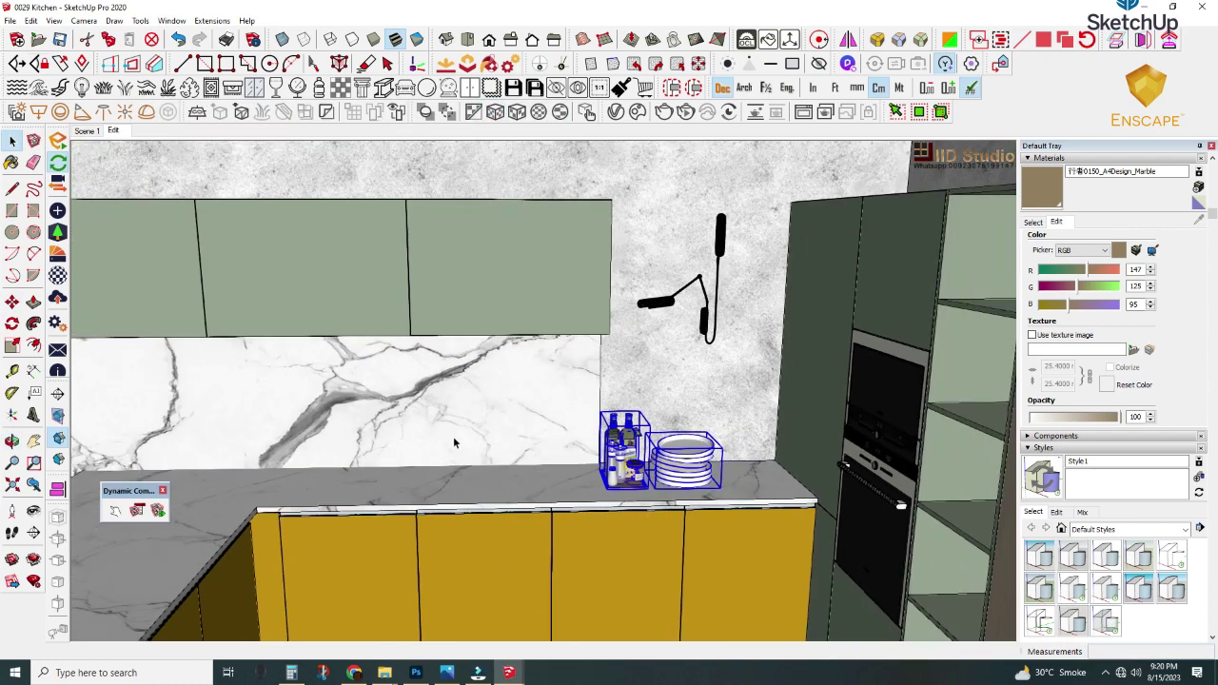
Drag the sink19 component from the sink folder into the kitchen model
scroll(516, 417, down, 3)
scroll(515, 416, down, 2)
mouse_move(385, 673)
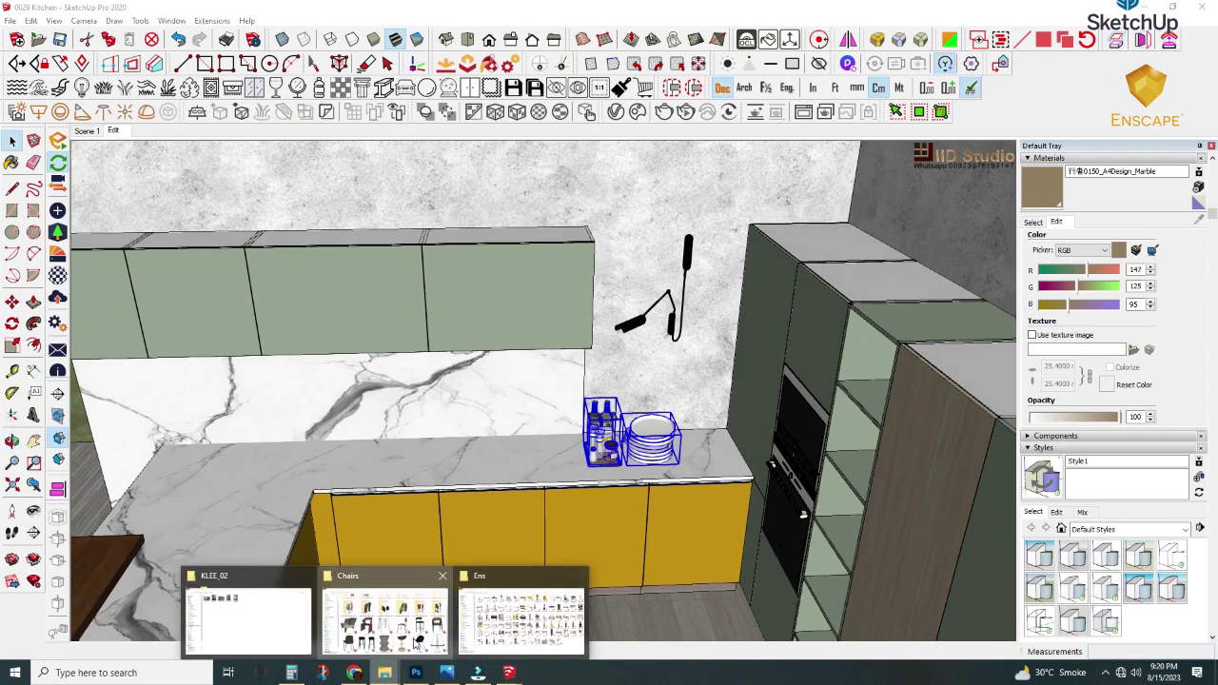
click(385, 609)
double_click(1110, 300)
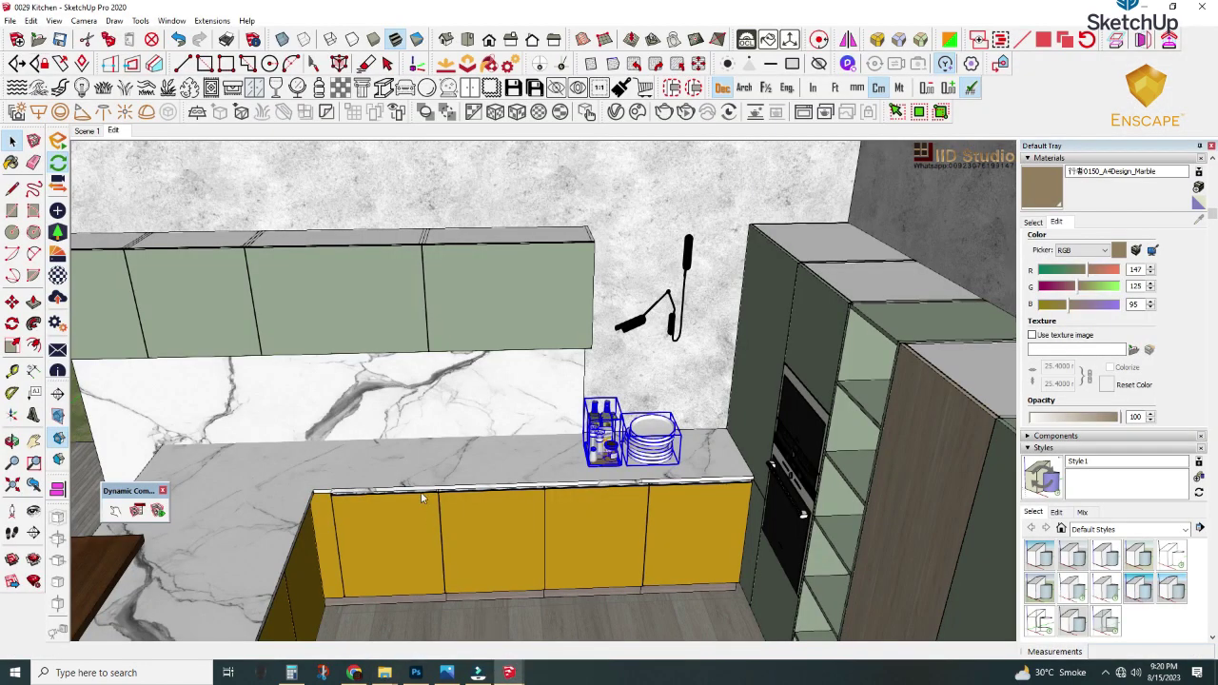
drag(1108, 221, 428, 447)
Set sink19 into the marble counter, scaled to 0.88 along its length
scroll(517, 440, up, 2)
scroll(517, 440, up, 2)
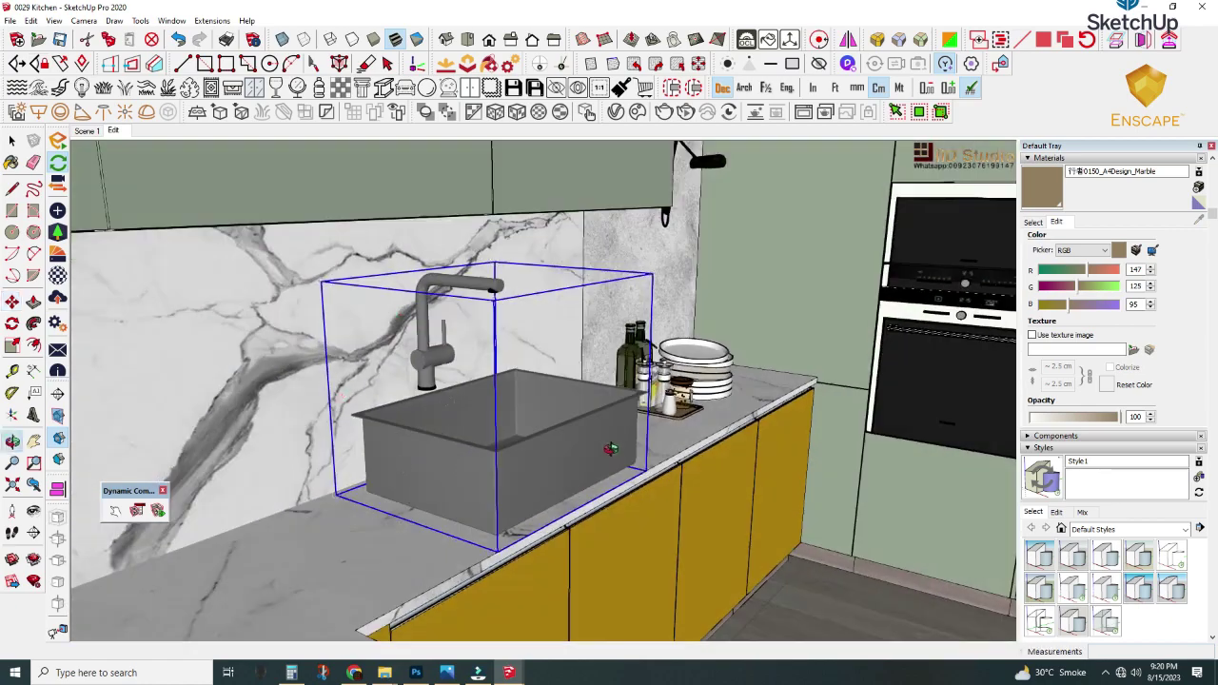
scroll(515, 438, up, 2)
scroll(513, 436, up, 2)
scroll(571, 457, up, 2)
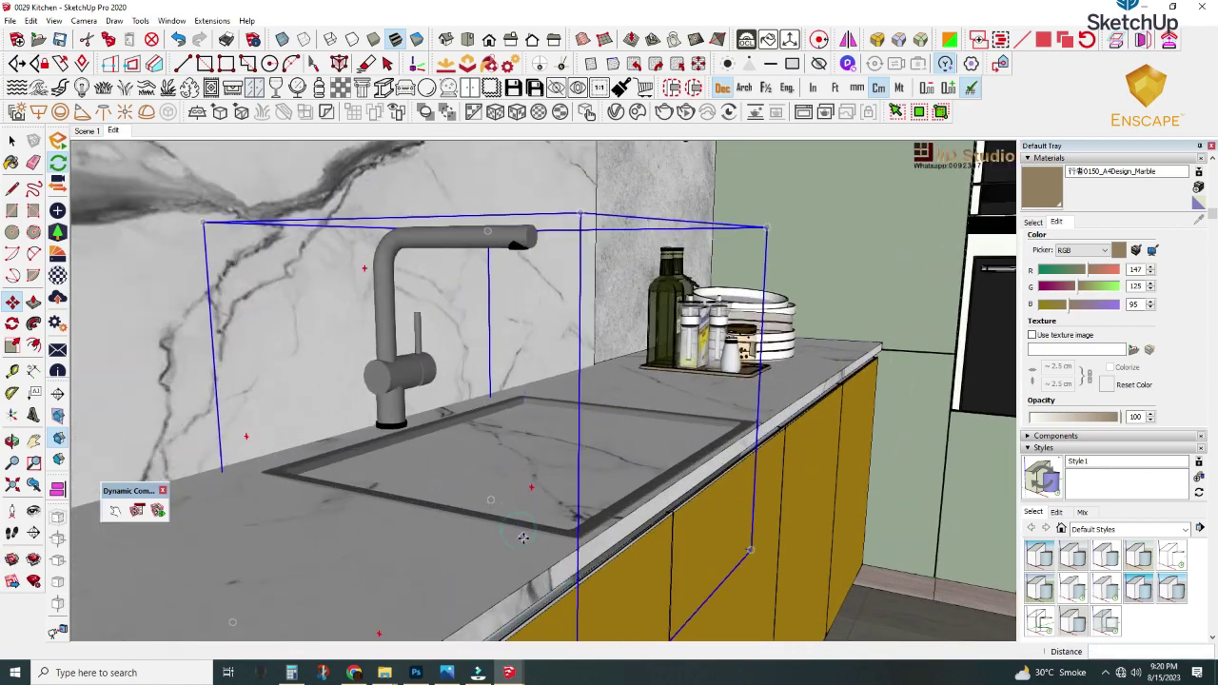
scroll(628, 475, up, 2)
scroll(673, 494, up, 2)
scroll(571, 533, down, 5)
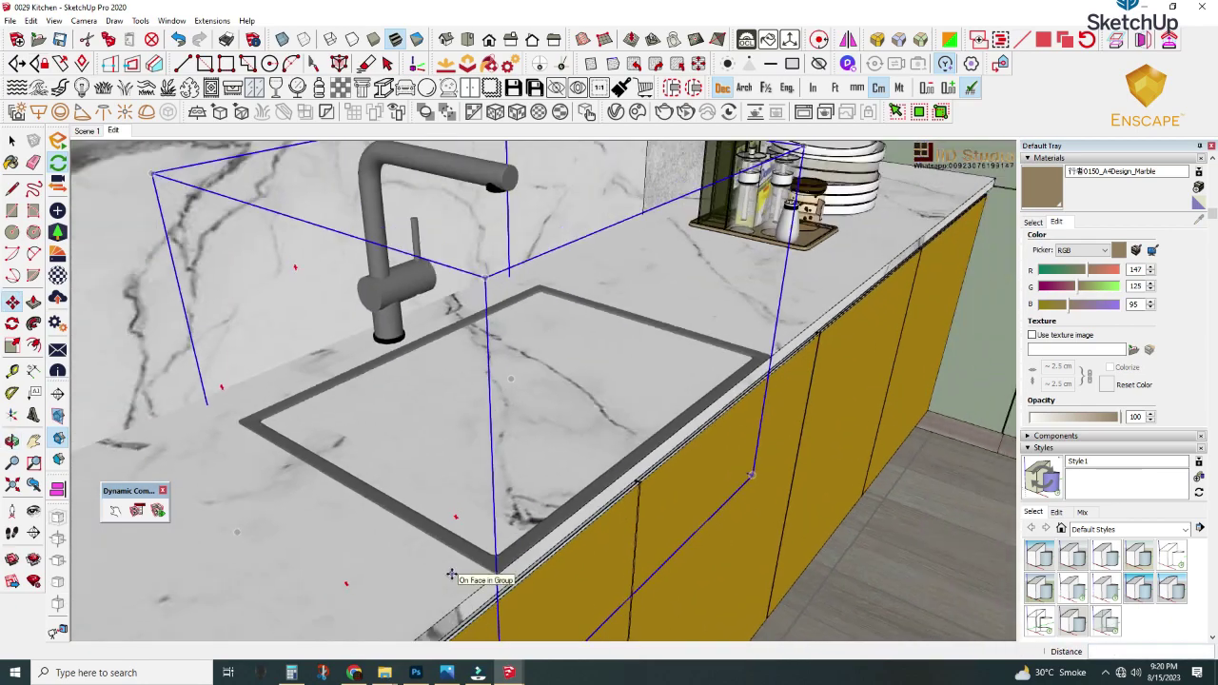
middle_drag(462, 577, 387, 324)
click(339, 455)
middle_drag(340, 455, 305, 447)
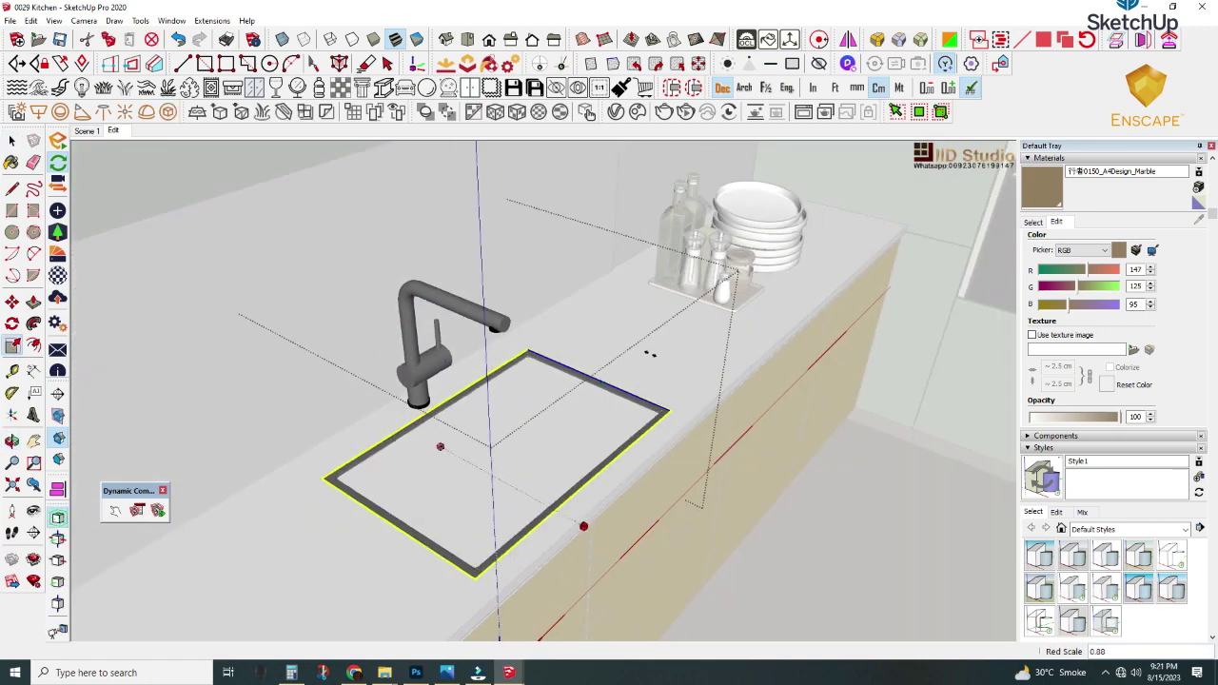
click(618, 373)
Delete the faucet from the counter
middle_drag(618, 373, 390, 303)
click(387, 316)
mouse_move(261, 481)
middle_down()
mouse_move(367, 565)
mouse_move(954, 577)
middle_up()
click(954, 576)
right_click(816, 500)
key(Escape)
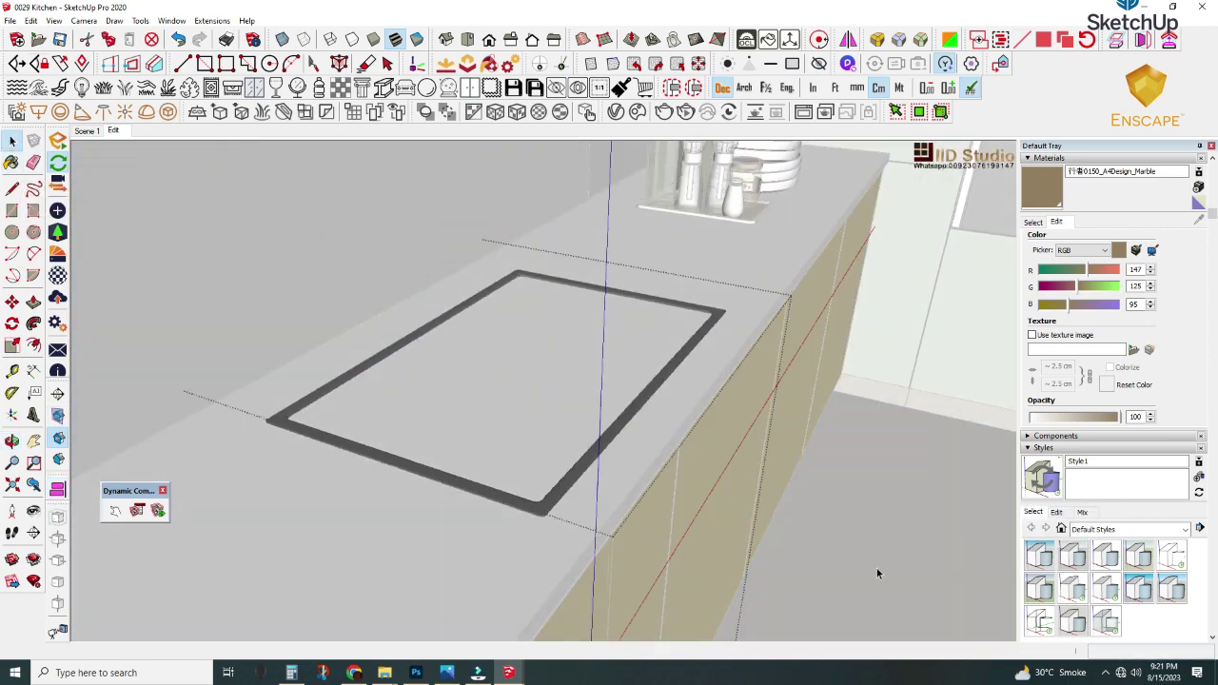
mouse_move(876, 568)
middle_down()
mouse_move(793, 586)
mouse_move(742, 461)
mouse_move(455, 375)
middle_up()
Delete the face covering the sink cutout in the counter
key(r)
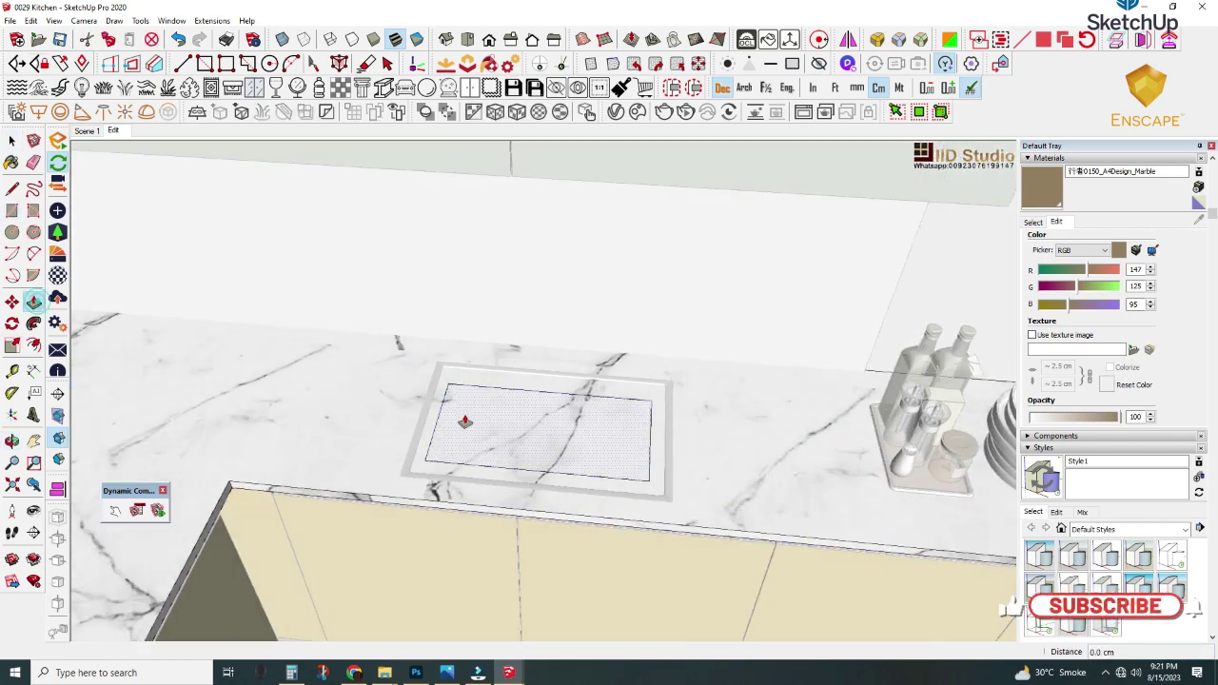
key(Delete)
scroll(475, 407, down, 3)
scroll(407, 481, up, 4)
mouse_move(666, 408)
middle_down()
mouse_move(561, 383)
mouse_move(619, 362)
middle_up()
Adjust the opened cutout with Push/Pull so the sink bowl shows through
key(p)
middle_drag(106, 333, 656, 411)
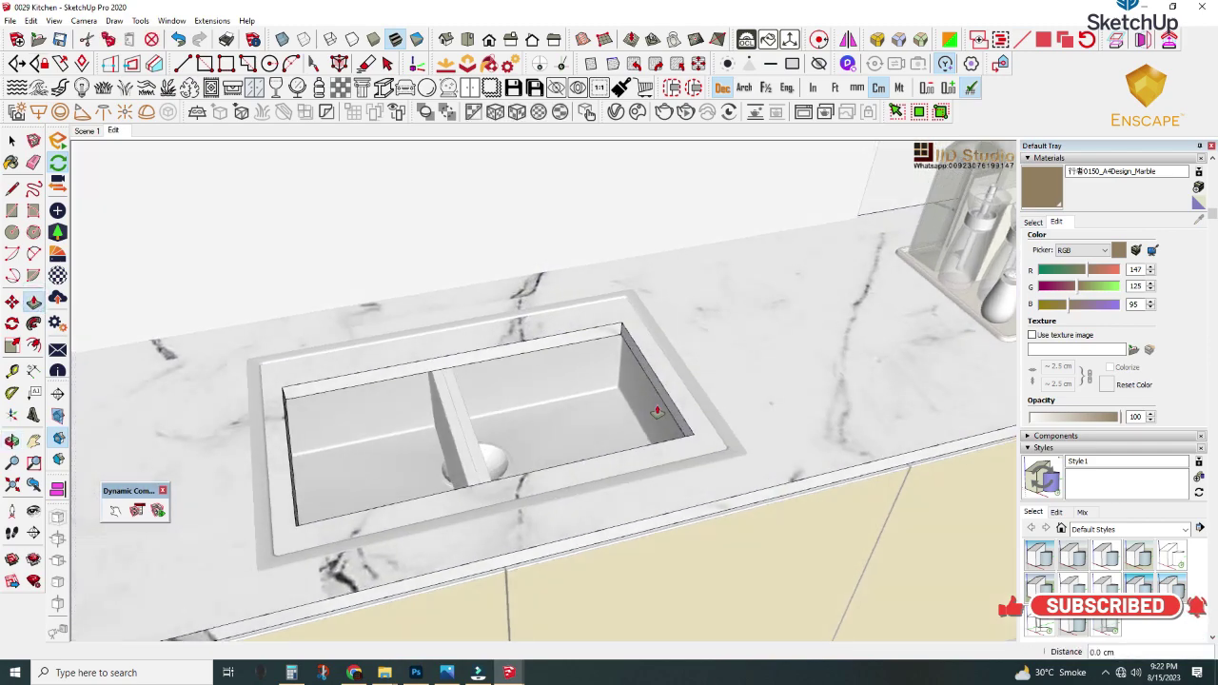
scroll(731, 448, up, 2)
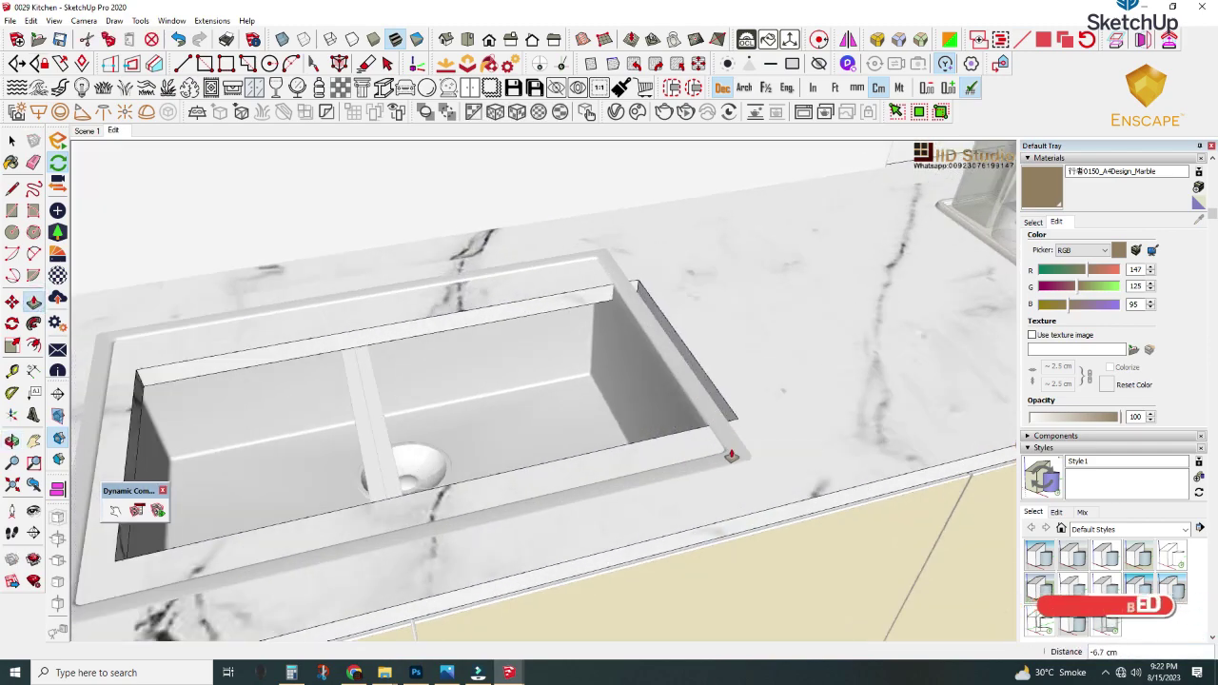
scroll(730, 455, up, 2)
scroll(612, 497, up, 2)
scroll(603, 294, down, 3)
mouse_move(603, 294)
middle_down()
mouse_move(586, 411)
mouse_move(204, 467)
mouse_move(306, 430)
middle_up()
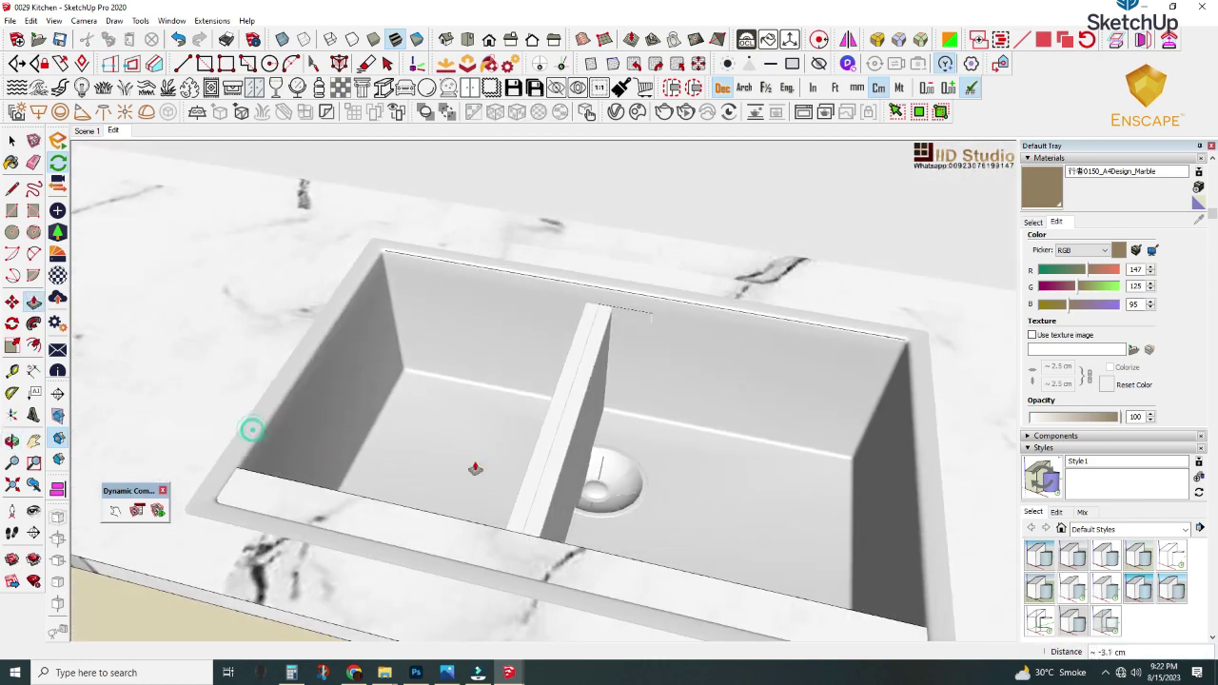
mouse_move(475, 468)
middle_down()
mouse_move(680, 435)
mouse_move(624, 478)
middle_up()
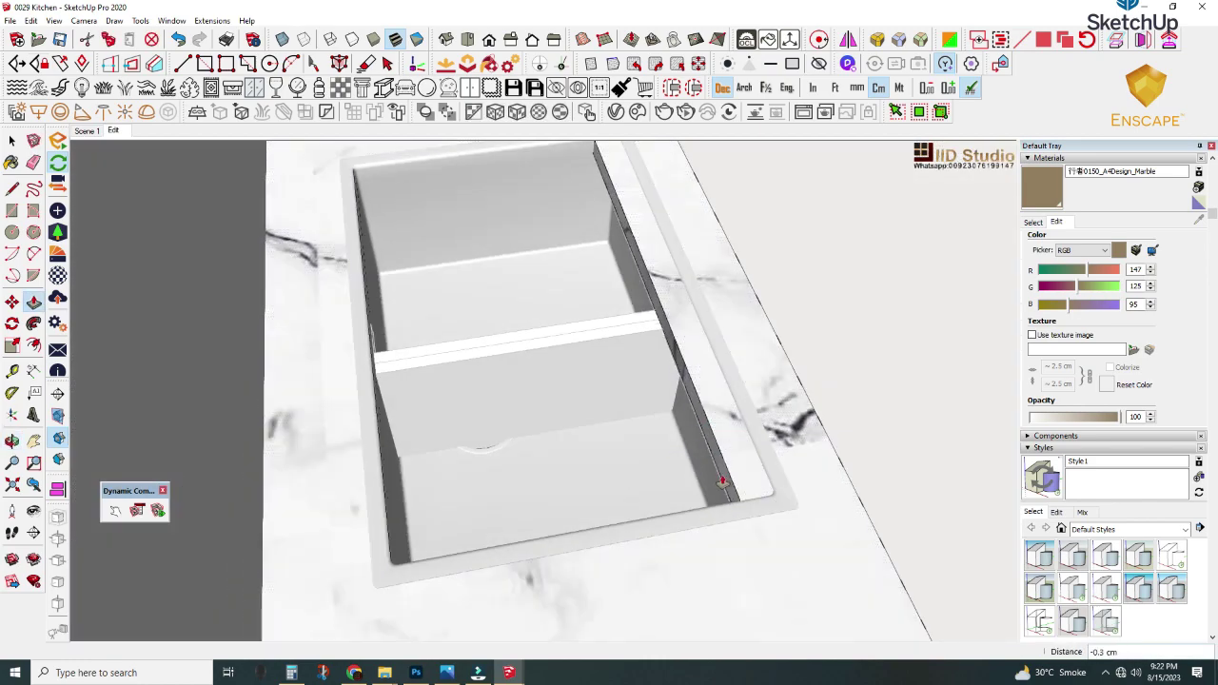
scroll(733, 487, down, 2)
mouse_move(733, 487)
middle_down()
mouse_move(637, 498)
mouse_move(603, 524)
mouse_move(487, 502)
mouse_move(439, 425)
middle_up()
scroll(637, 497, down, 2)
Edit the two cabinet door components below the sink, then exit to a wide kitchen view
click(603, 524)
double_click(493, 352)
double_click(408, 504)
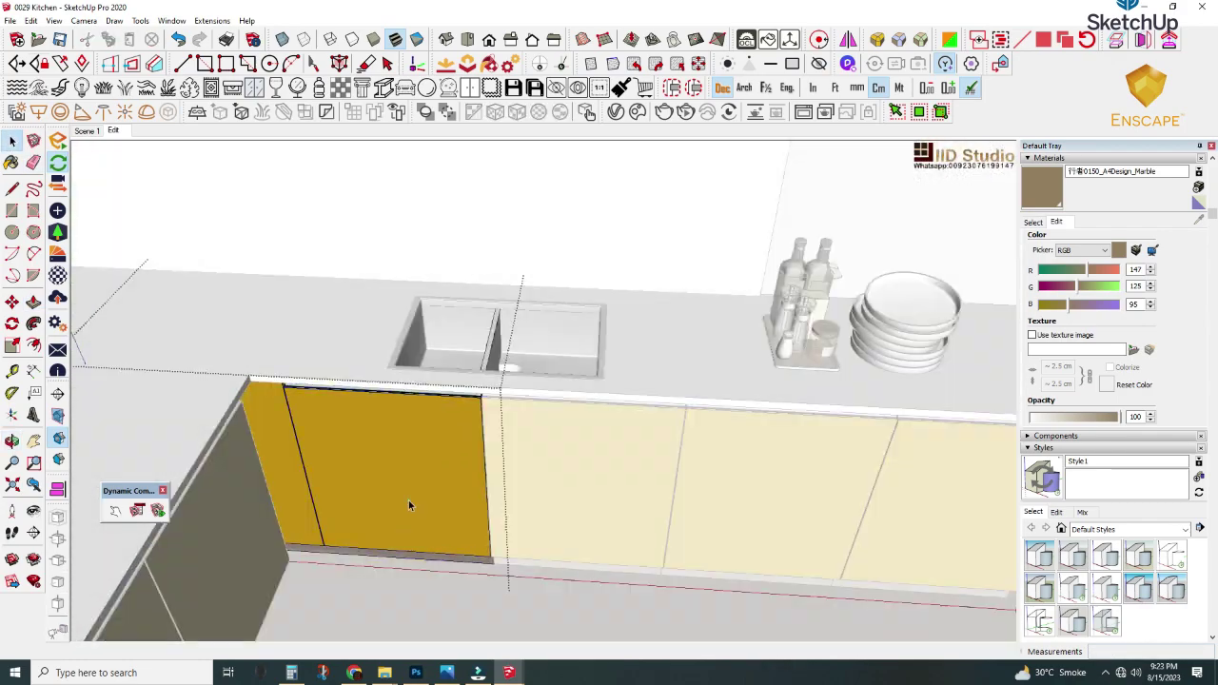
mouse_move(426, 597)
middle_down()
mouse_move(565, 454)
mouse_move(638, 461)
middle_up()
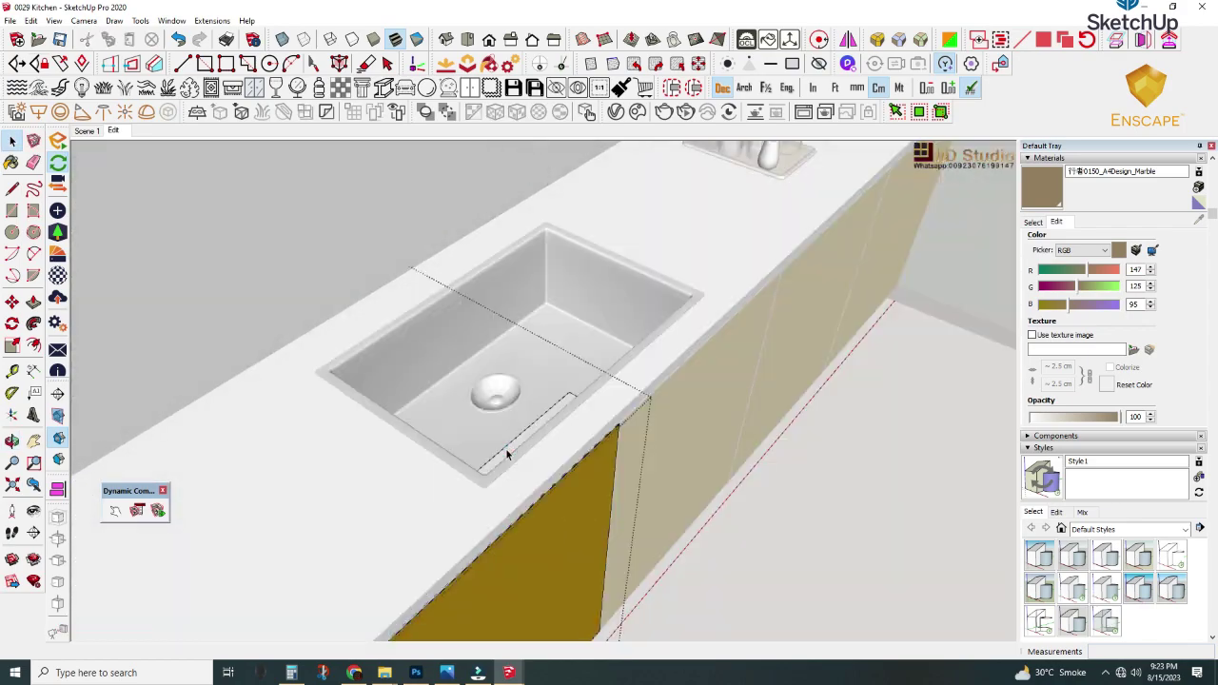
key(Escape)
scroll(505, 448, down, 5)
mouse_move(505, 448)
middle_down()
mouse_move(535, 538)
mouse_move(456, 533)
middle_up()
Place the Hood open component from the kitchen appliances folder on the island counter
key(BackSpace)
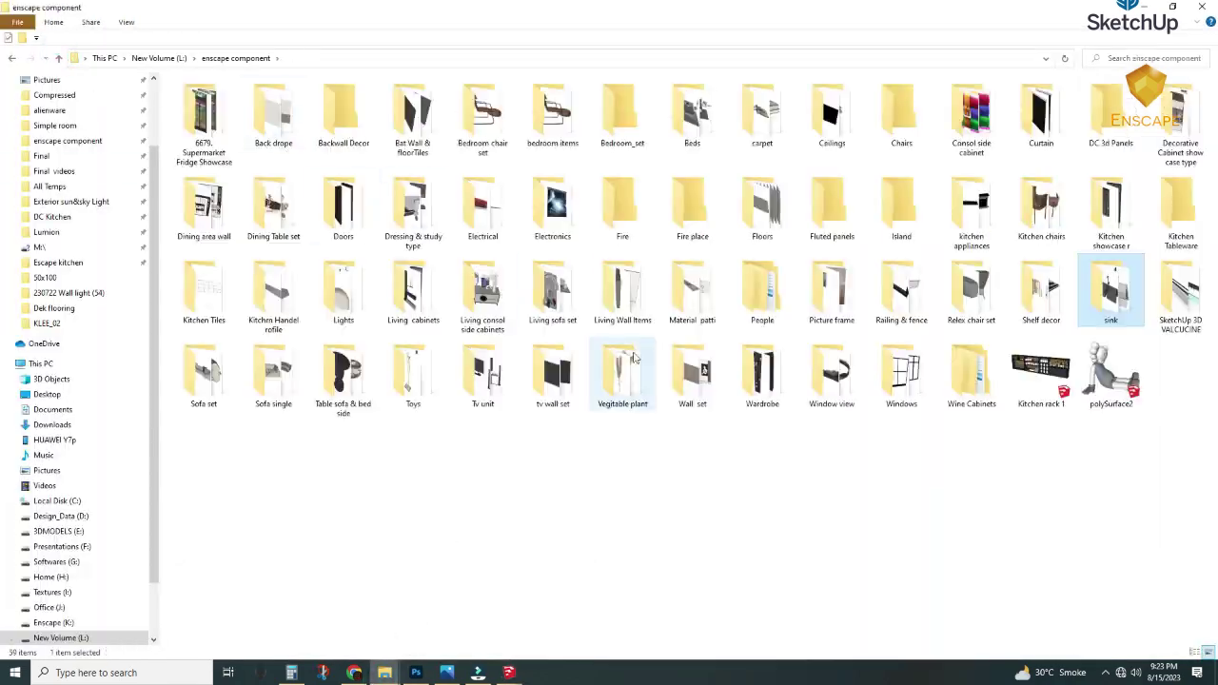
double_click(970, 246)
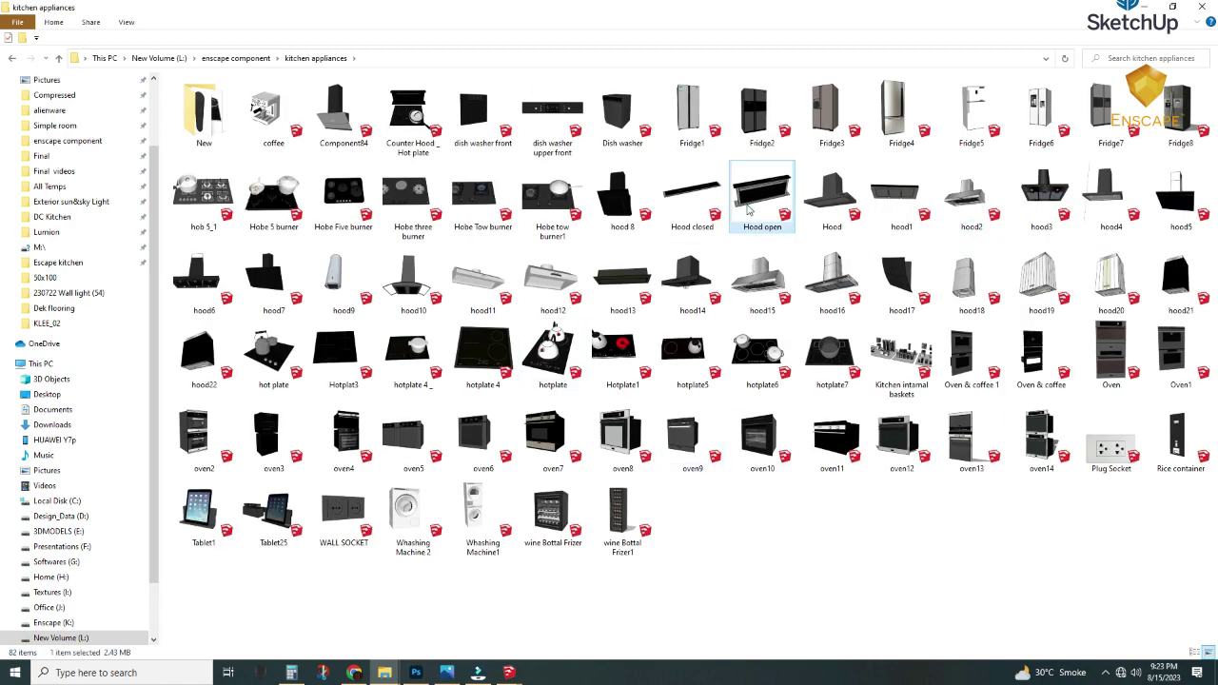
drag(537, 599, 485, 607)
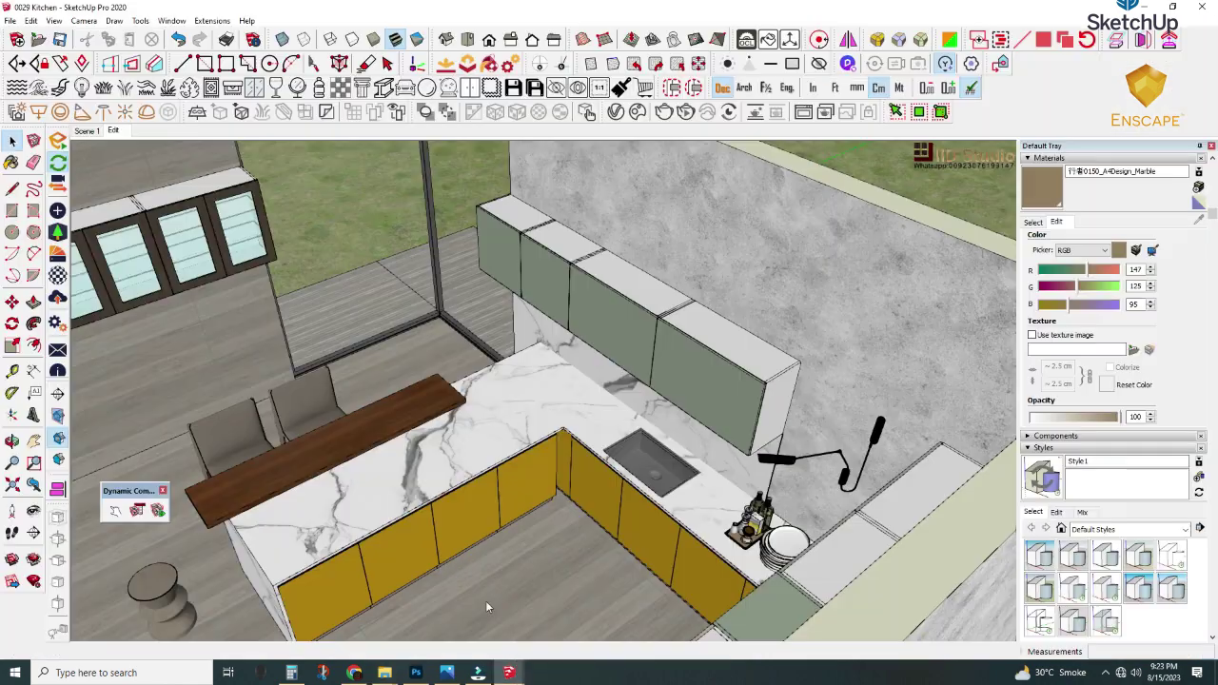
drag(418, 487, 424, 470)
middle_drag(424, 471, 571, 362)
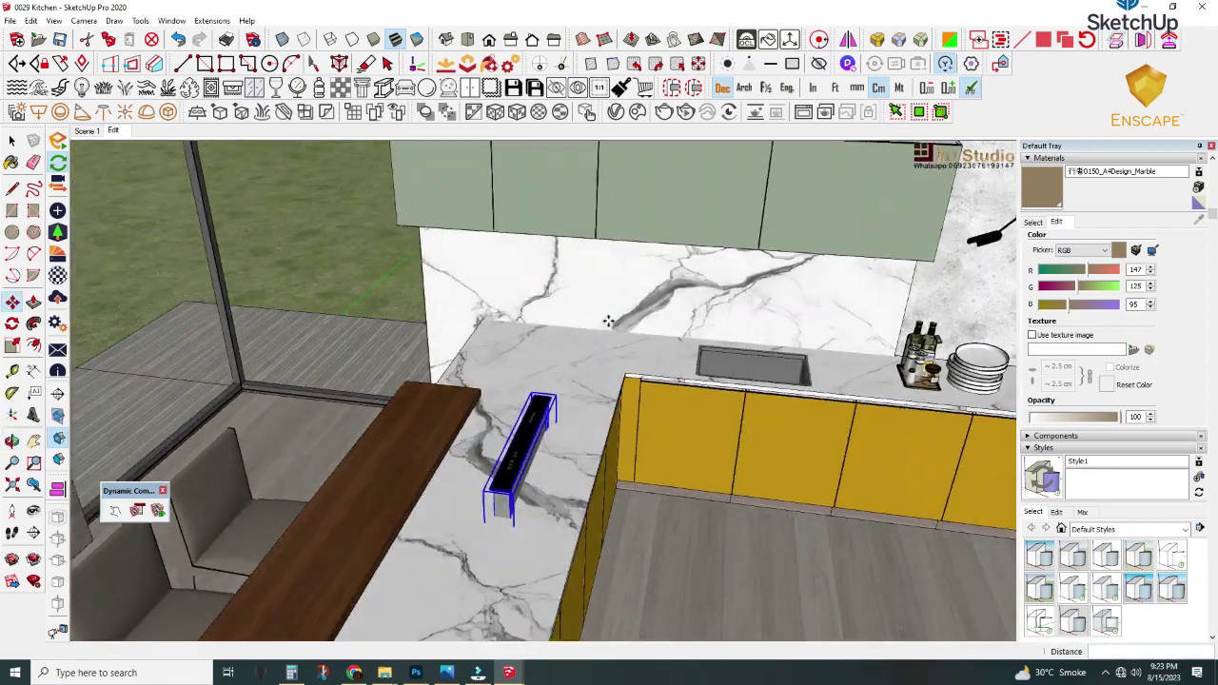
mouse_move(607, 321)
middle_down()
mouse_move(457, 467)
mouse_move(58, 490)
middle_up()
Shift the wooden bar top slightly left and select the downdraft hood
click(457, 467)
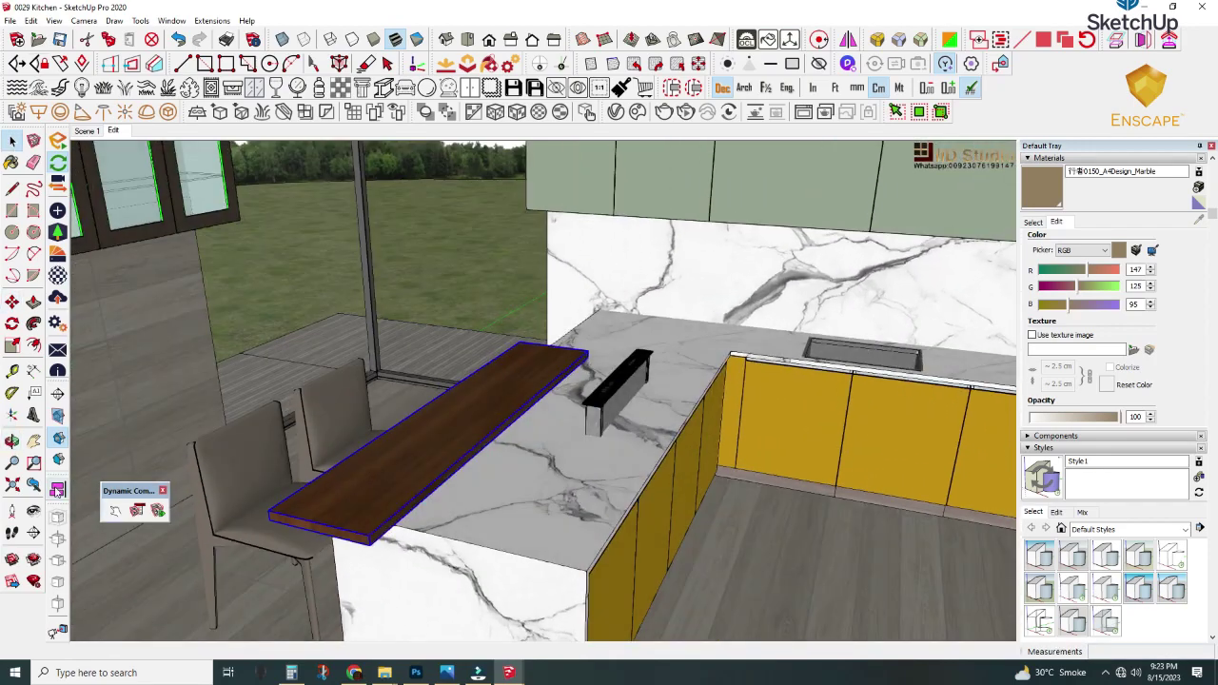
click(524, 524)
click(451, 541)
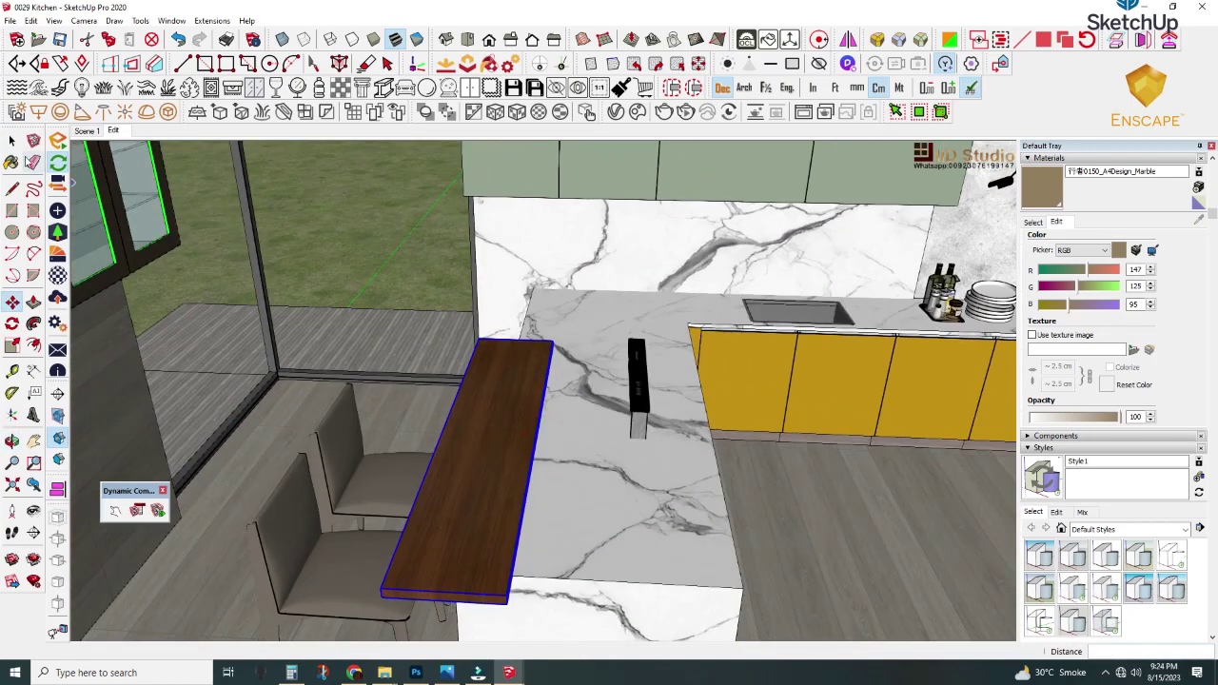
middle_drag(451, 541, 498, 471)
scroll(499, 471, up, 3)
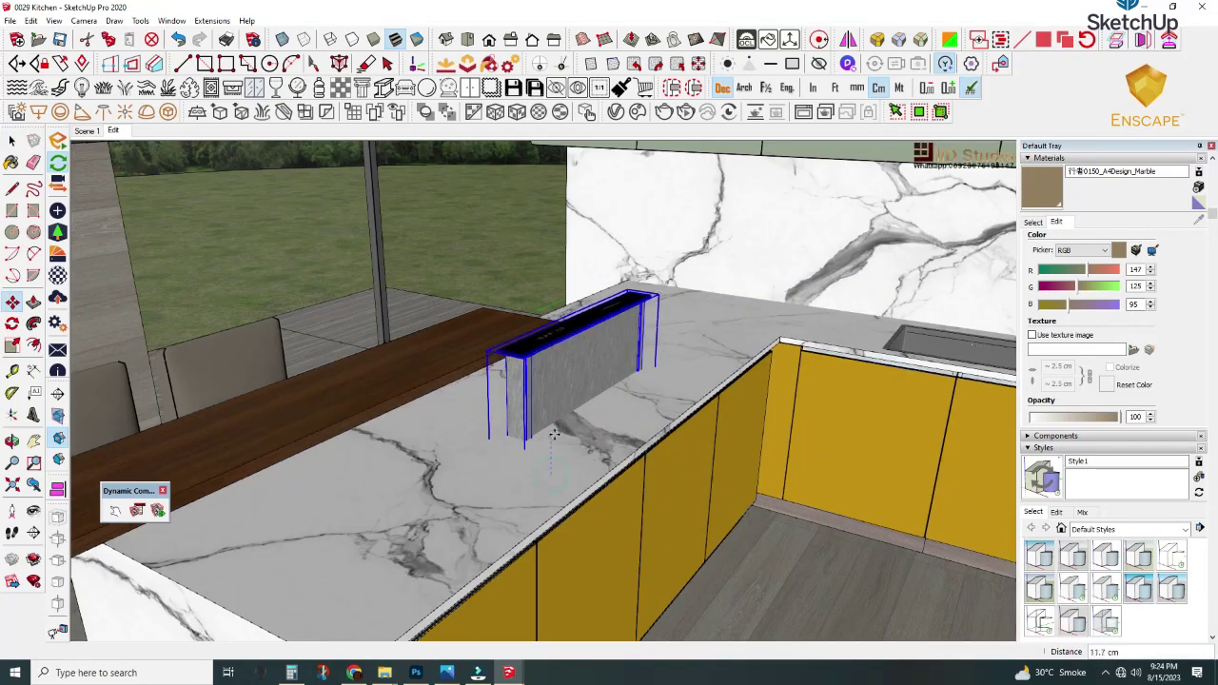
scroll(495, 476, up, 3)
scroll(473, 507, up, 2)
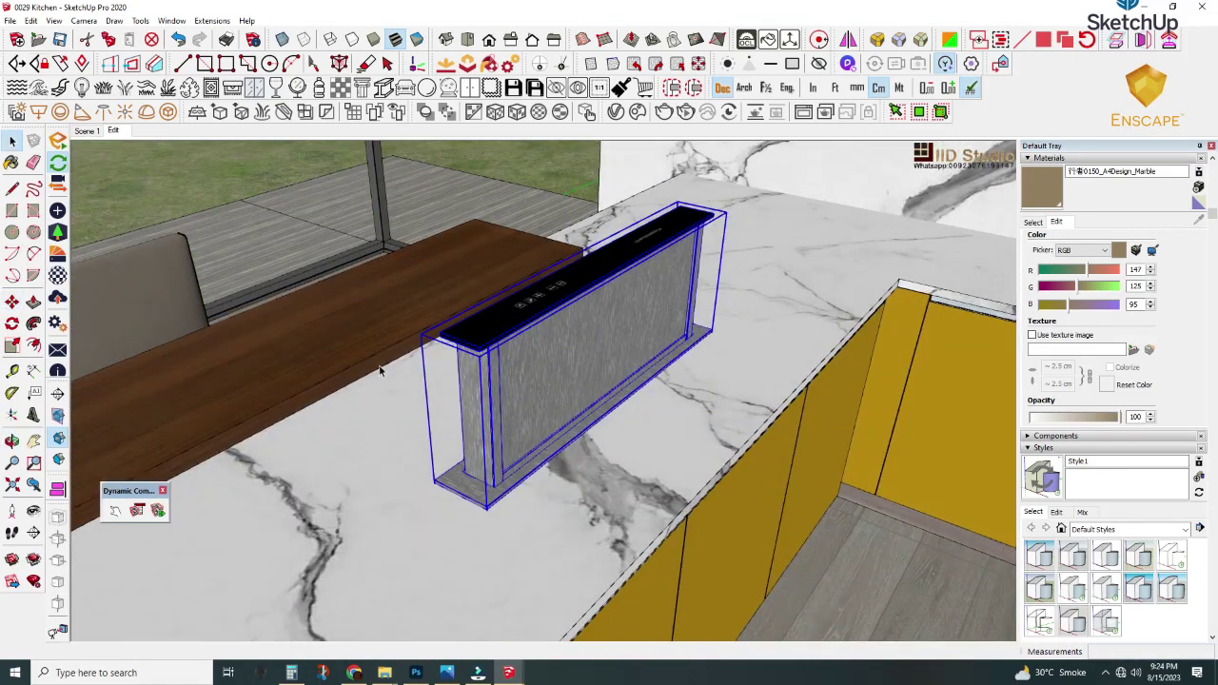
Inside the hood group, move the hood's base plate into place
double_click(508, 403)
click(480, 496)
mouse_move(480, 497)
middle_down()
mouse_move(552, 149)
mouse_move(603, 334)
mouse_move(35, 325)
middle_up()
right_click(552, 149)
click(12, 302)
middle_drag(190, 362, 475, 395)
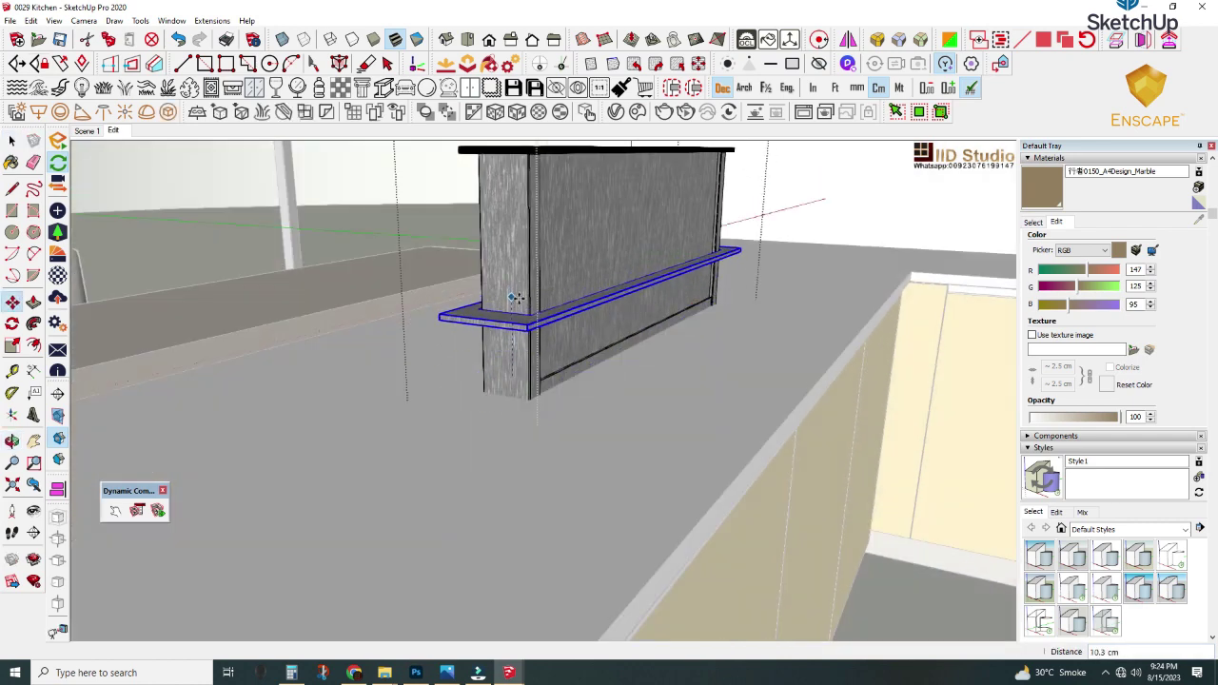
key(Escape)
Orbit around the island to check the hood's position on the counter
middle_drag(315, 448, 95, 373)
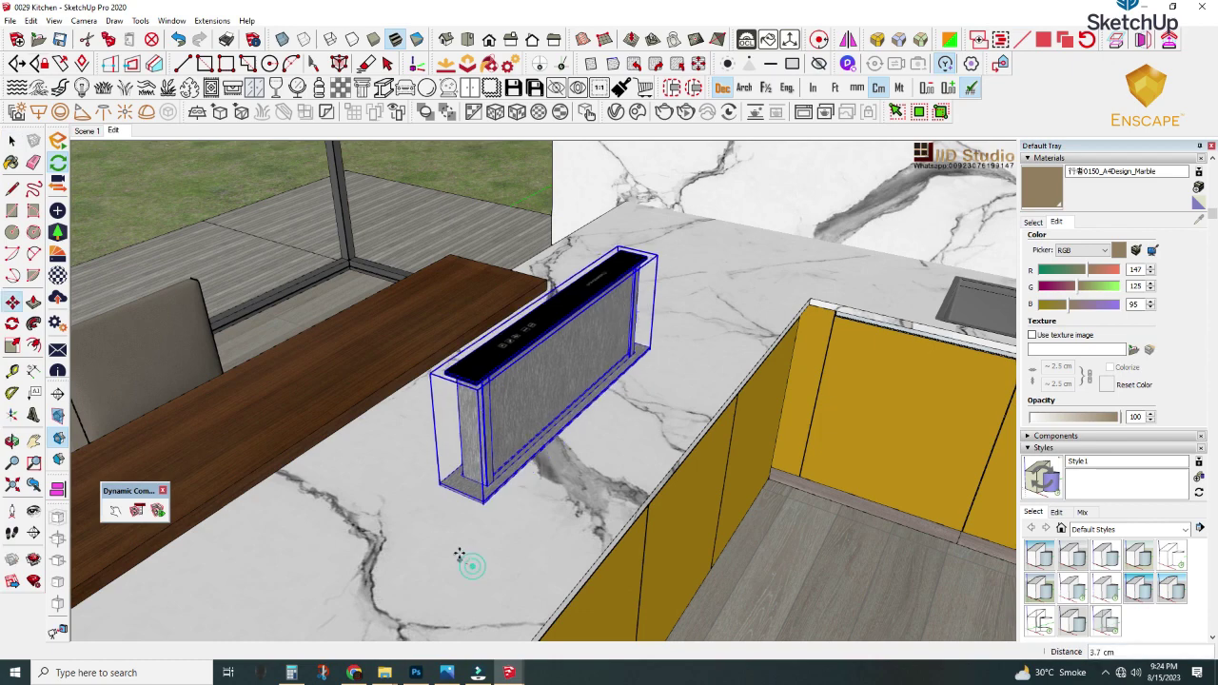
middle_drag(386, 515, 637, 522)
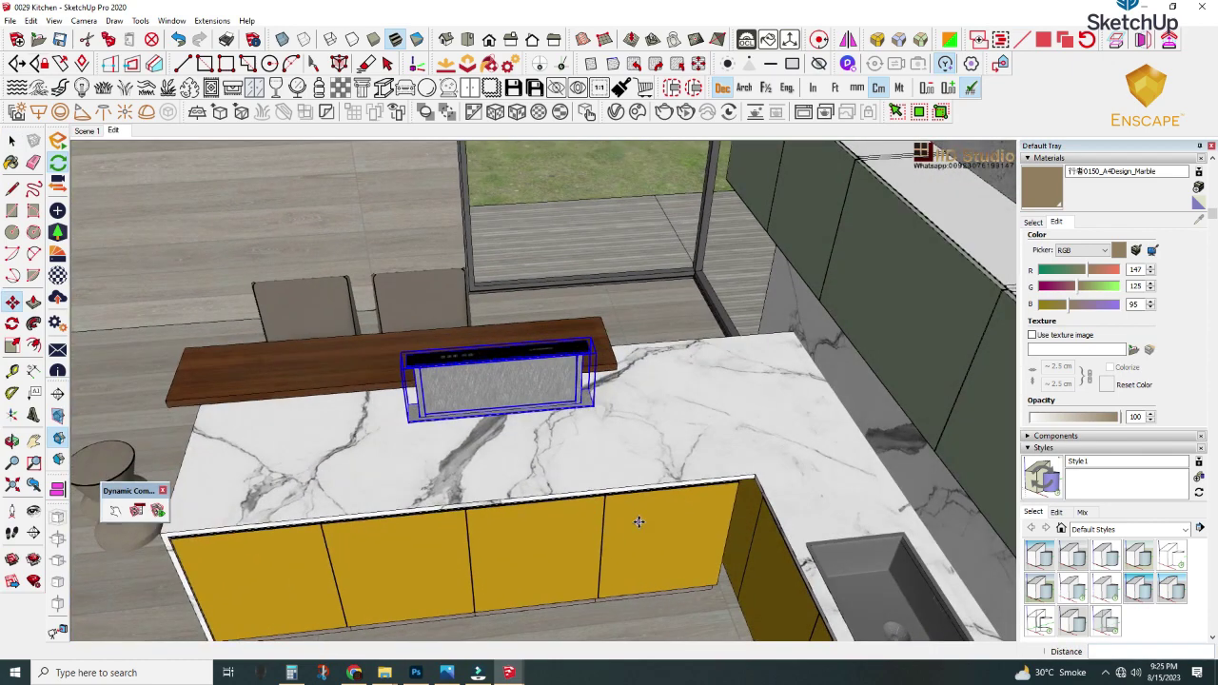
middle_drag(638, 520, 539, 454)
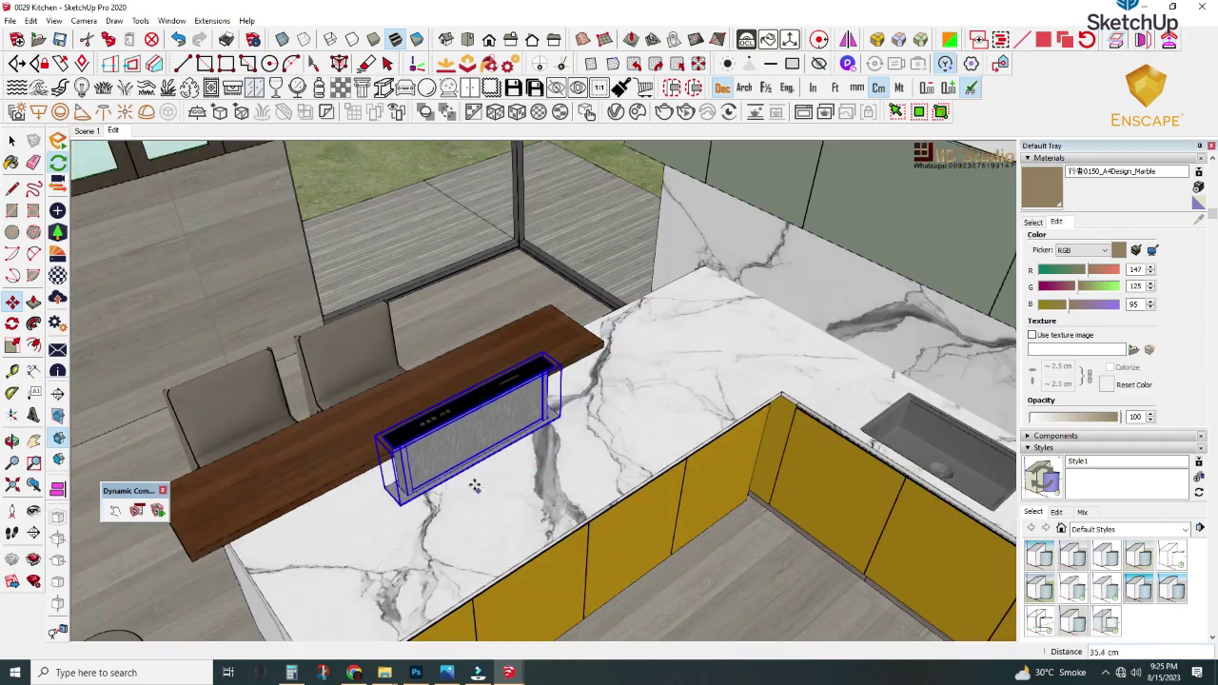
mouse_move(473, 486)
middle_down()
mouse_move(609, 486)
mouse_move(578, 524)
mouse_move(638, 558)
mouse_move(607, 560)
mouse_move(521, 488)
mouse_move(544, 497)
mouse_move(353, 502)
mouse_move(384, 678)
middle_up()
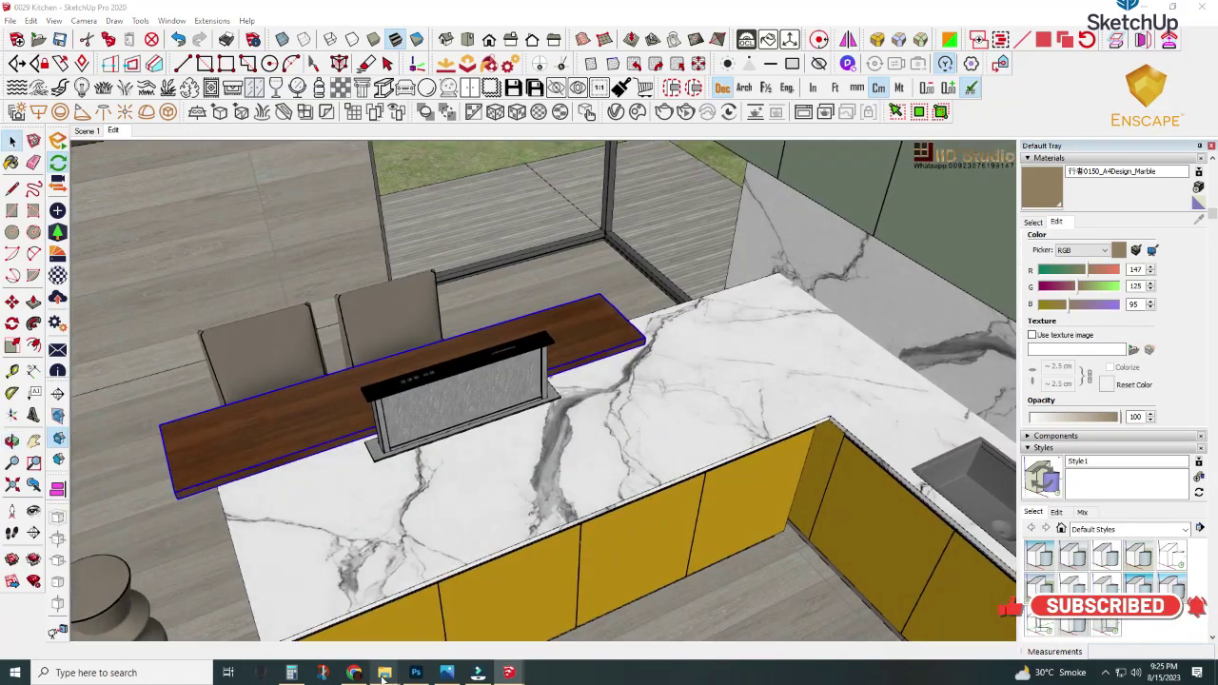
click(383, 673)
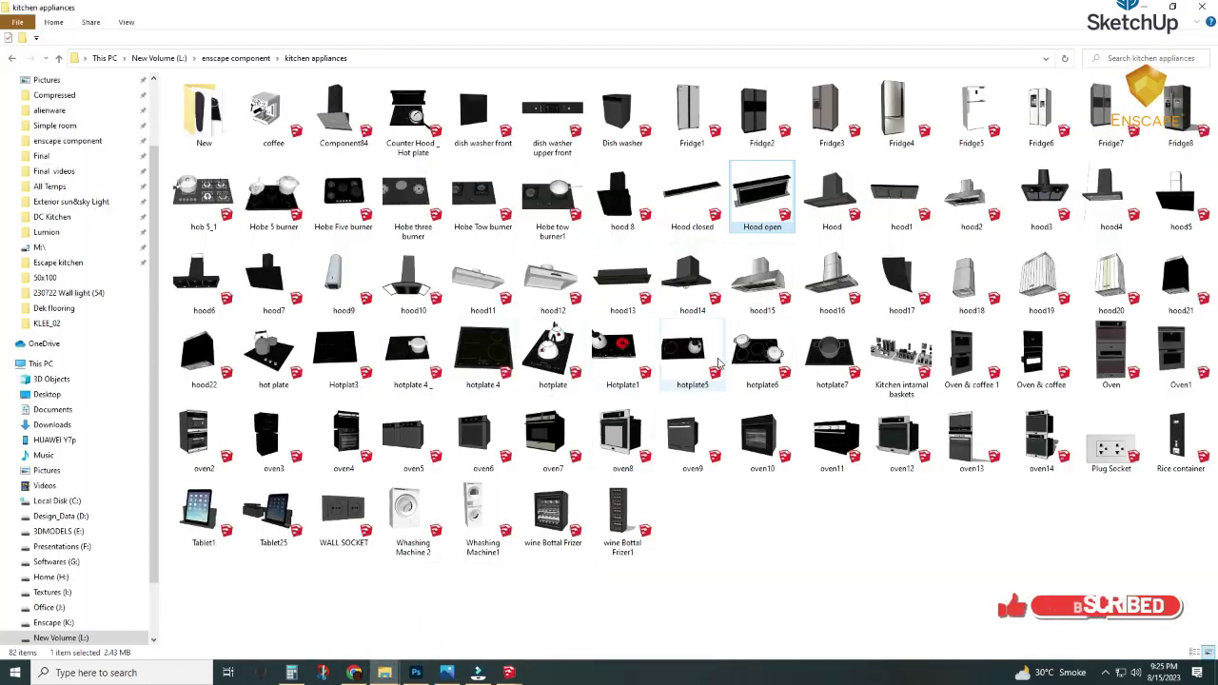
Place the hotplate component on the island counter in front of the hood
drag(498, 639, 540, 463)
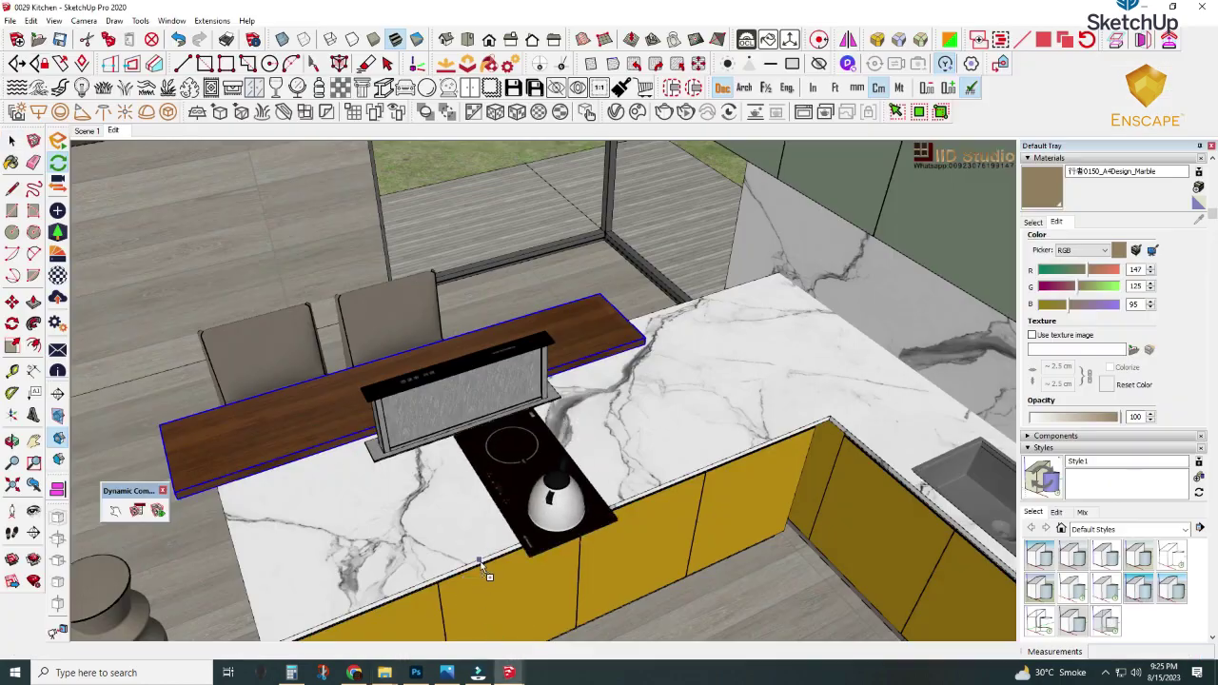
middle_drag(540, 464, 682, 507)
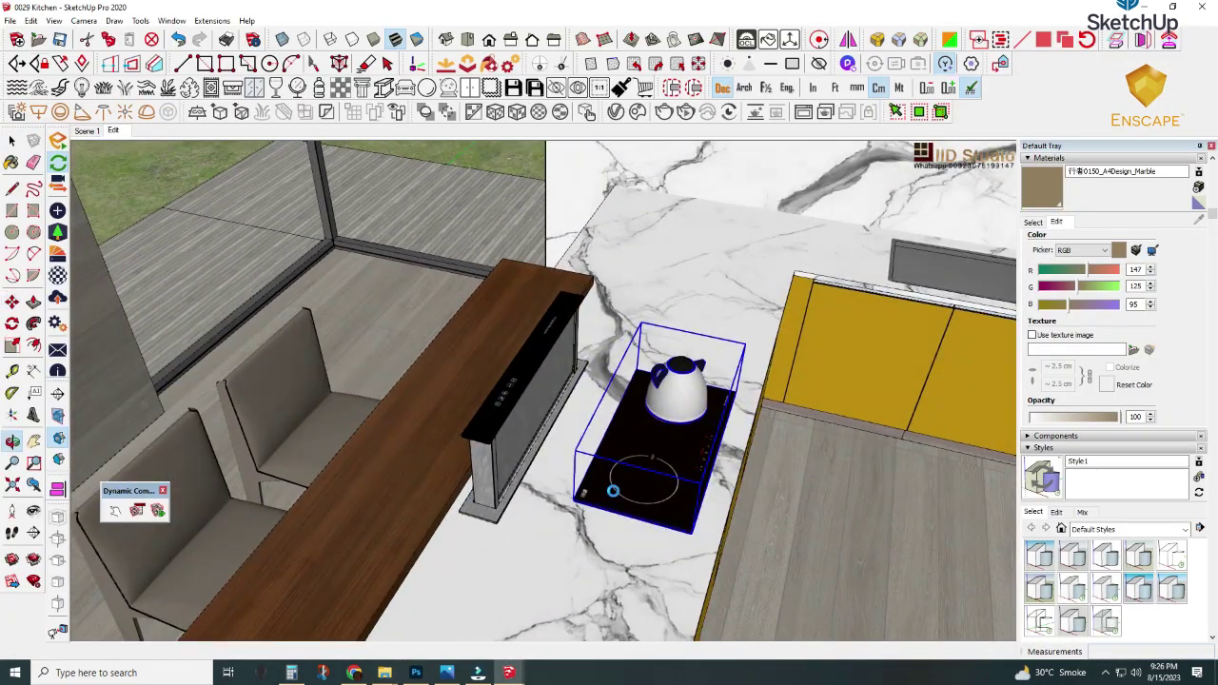
click(613, 491)
mouse_move(612, 491)
middle_down()
mouse_move(682, 421)
mouse_move(16, 157)
mouse_move(11, 447)
middle_up()
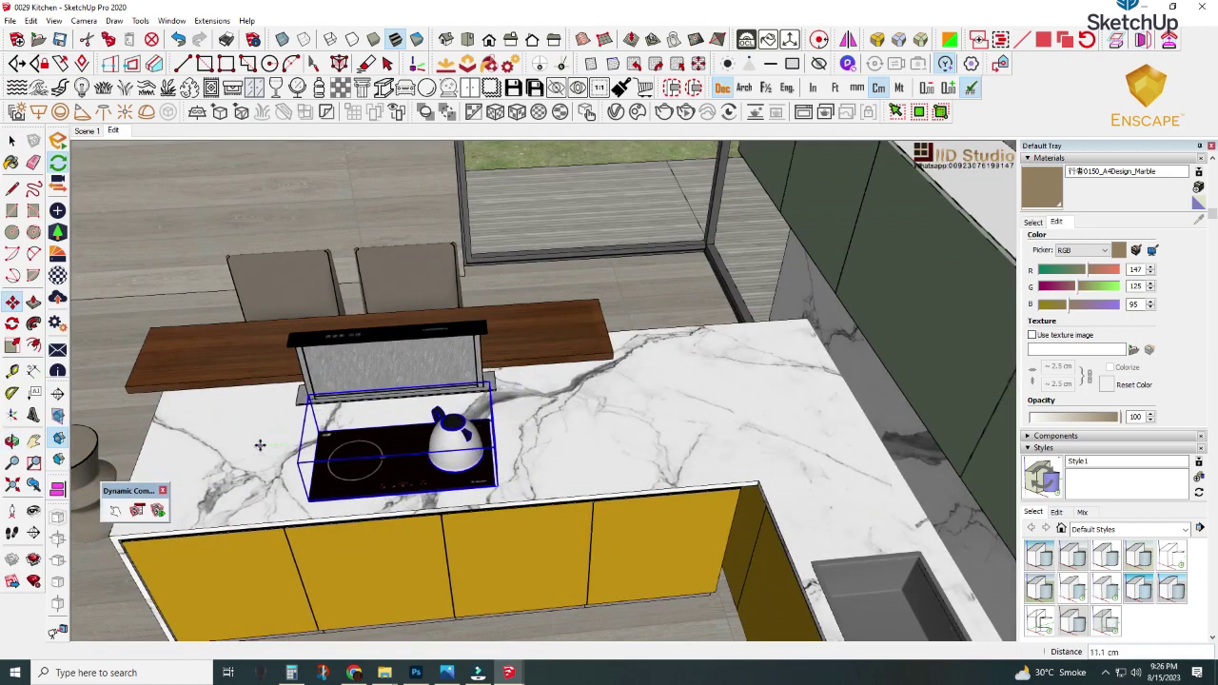
middle_drag(286, 444, 227, 460)
key(space)
click(554, 487)
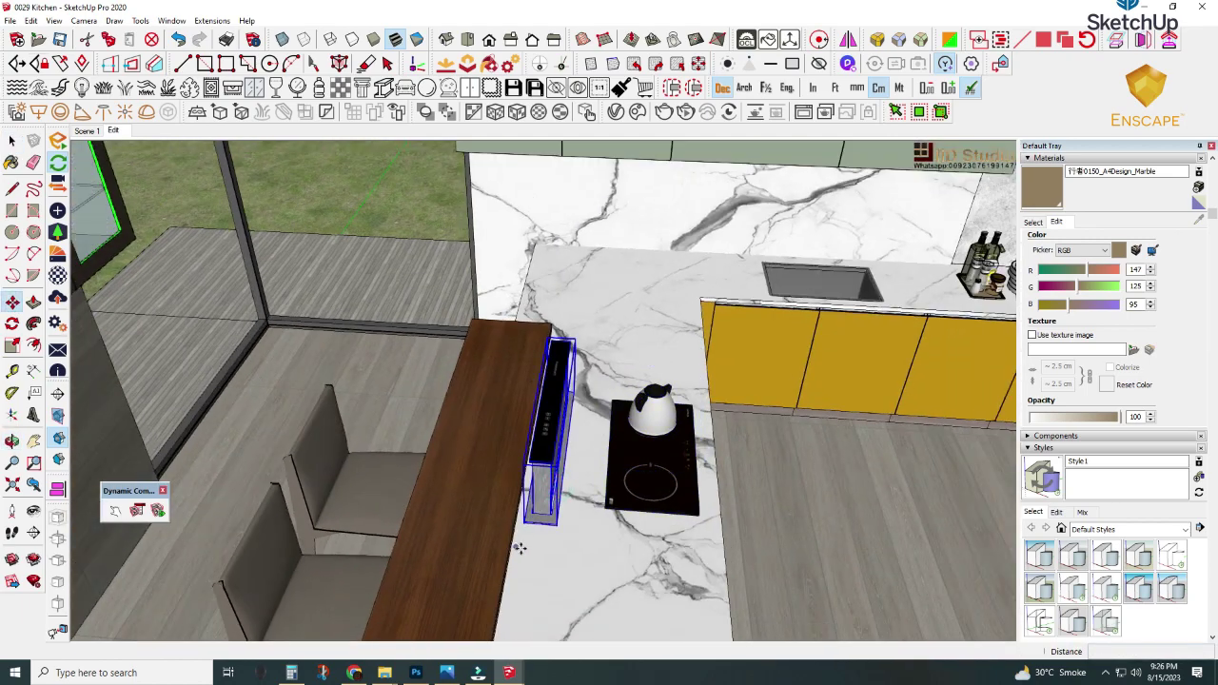
Inside the hotplate group, scale the cooktop slightly wider
middle_drag(519, 548, 355, 453)
click(355, 453)
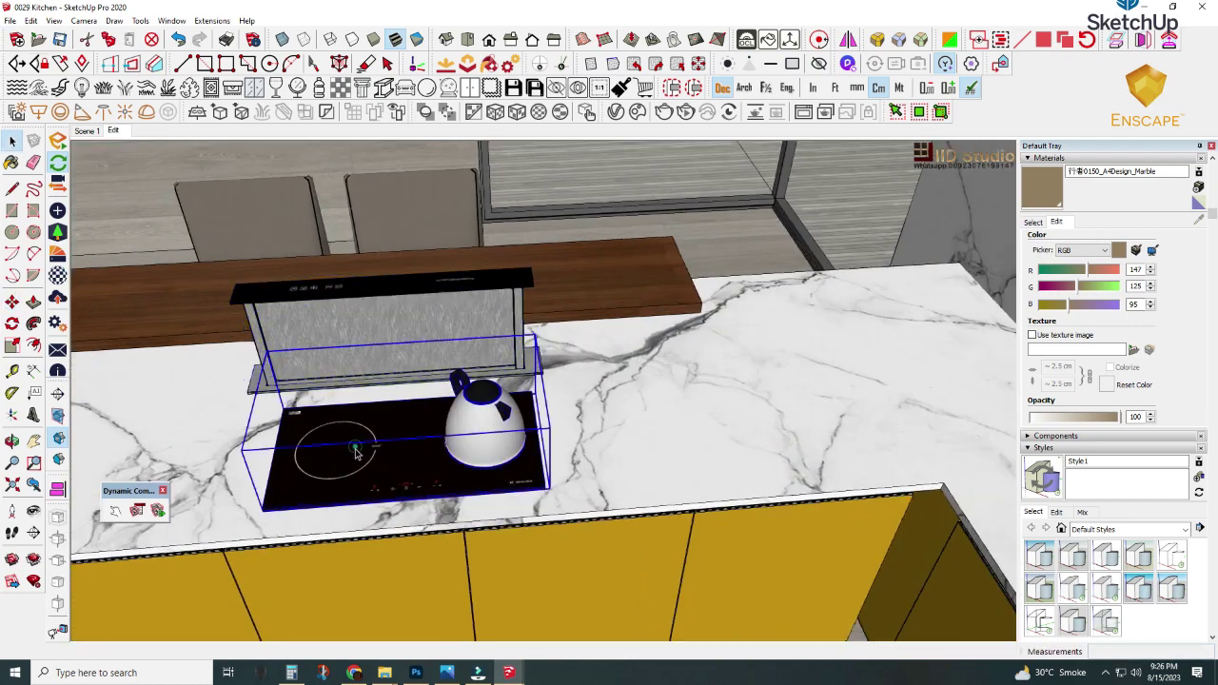
double_click(356, 454)
click(11, 308)
middle_drag(238, 495, 363, 496)
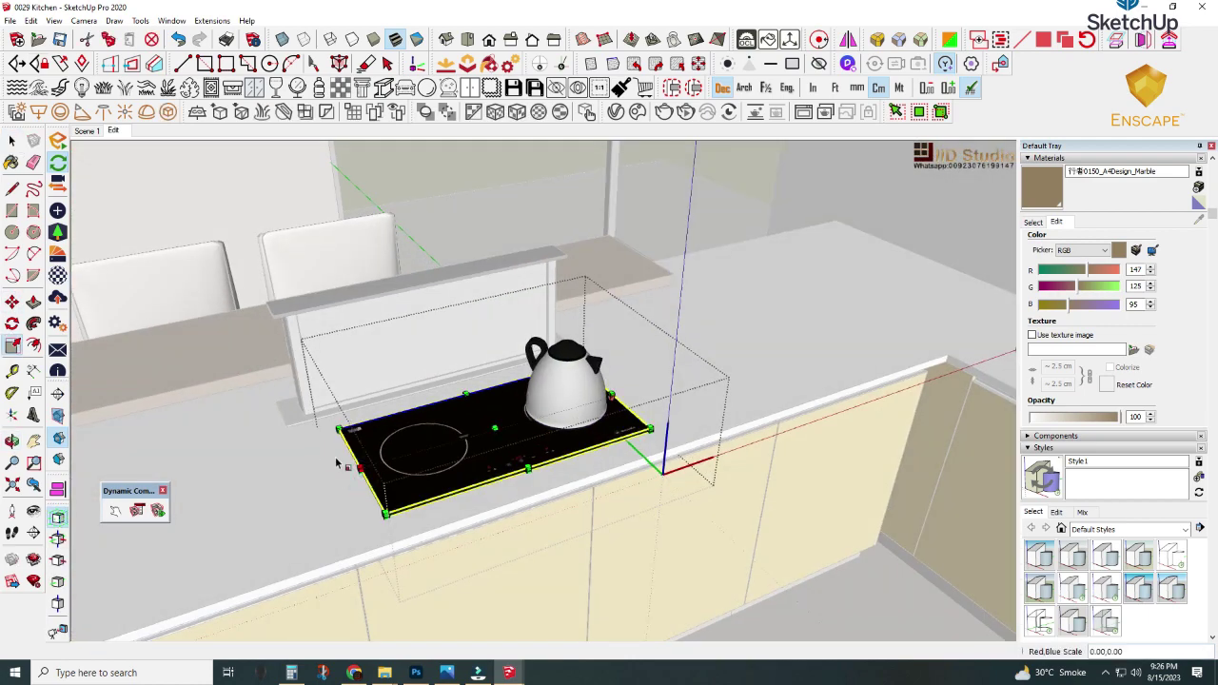
middle_drag(294, 398, 492, 431)
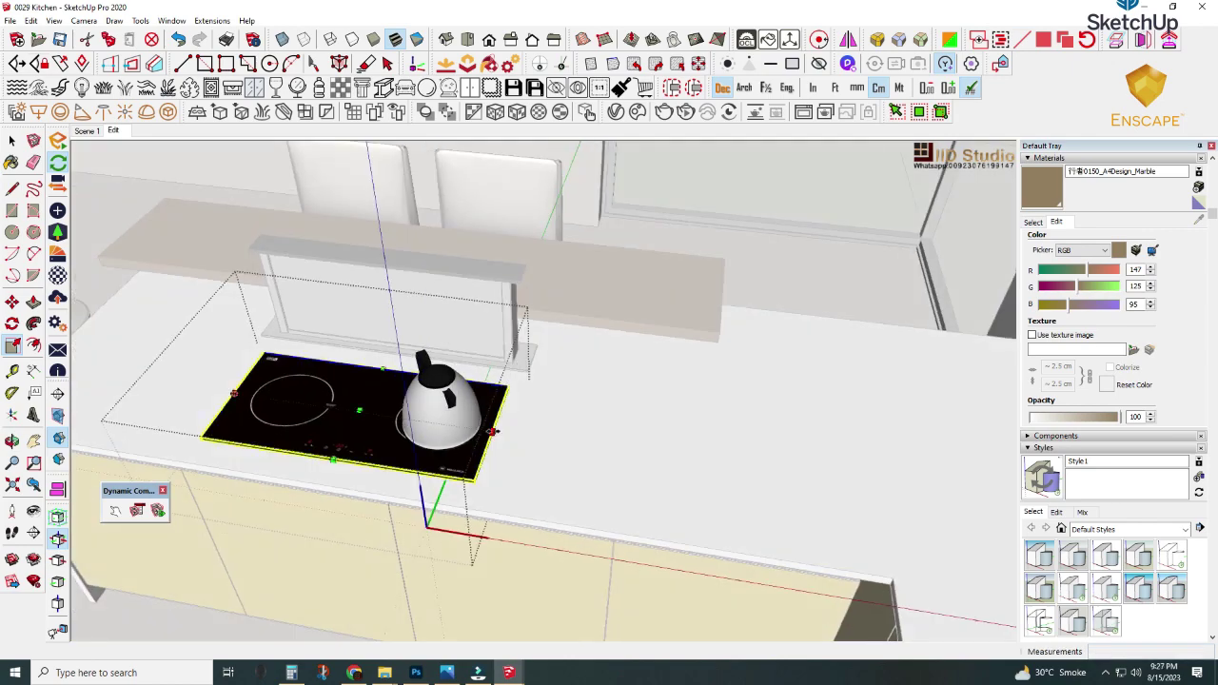
middle_drag(511, 333, 693, 463)
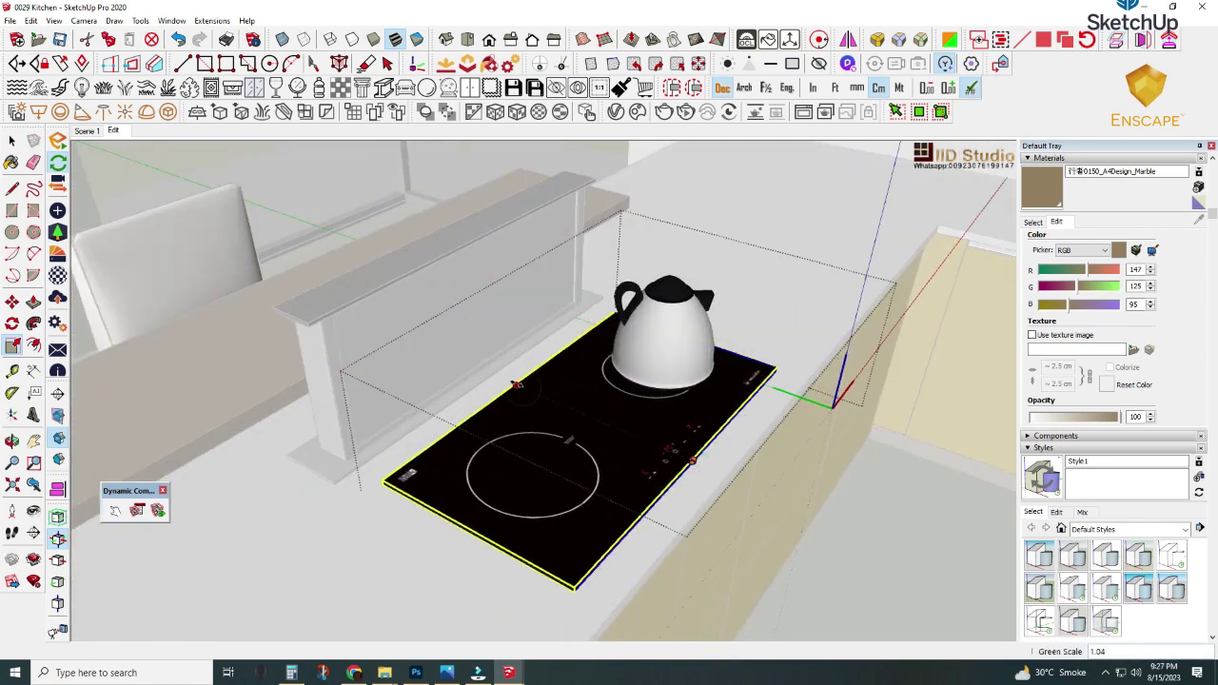
key(space)
Rotate the kettle -45° on the cooktop using Move's rotate grip
click(665, 338)
middle_drag(666, 337, 570, 399)
key(m)
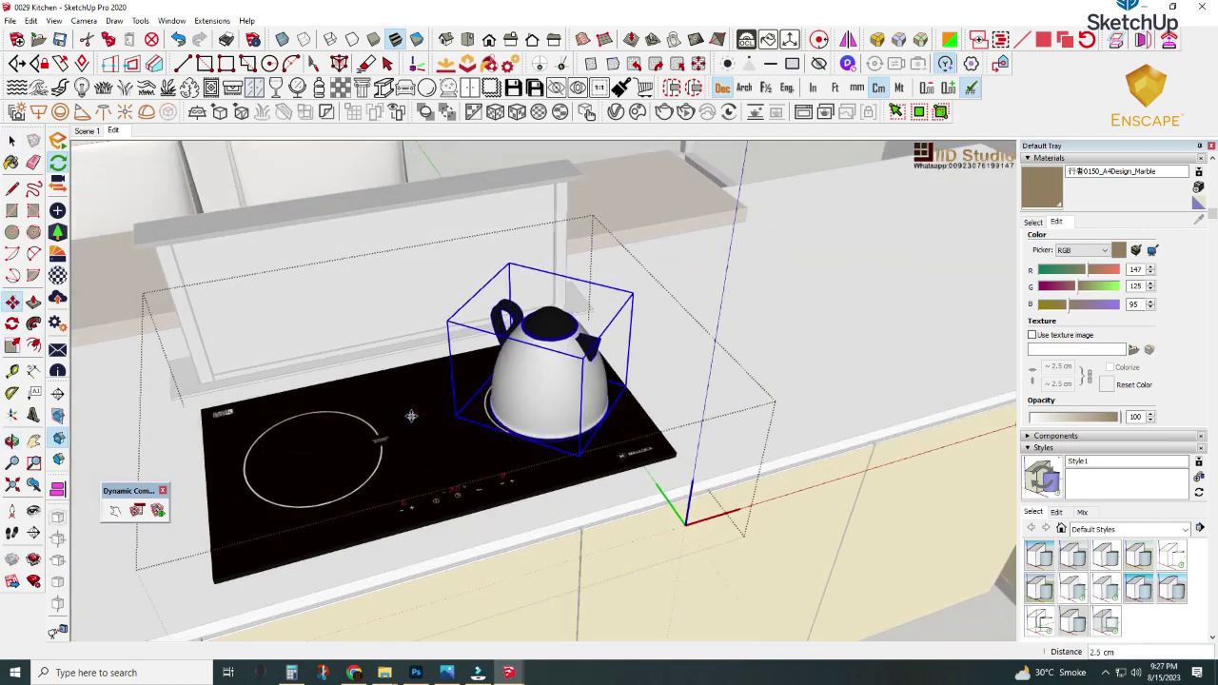
mouse_move(453, 443)
middle_down()
mouse_move(359, 433)
mouse_move(533, 390)
middle_up()
scroll(533, 390, up, 5)
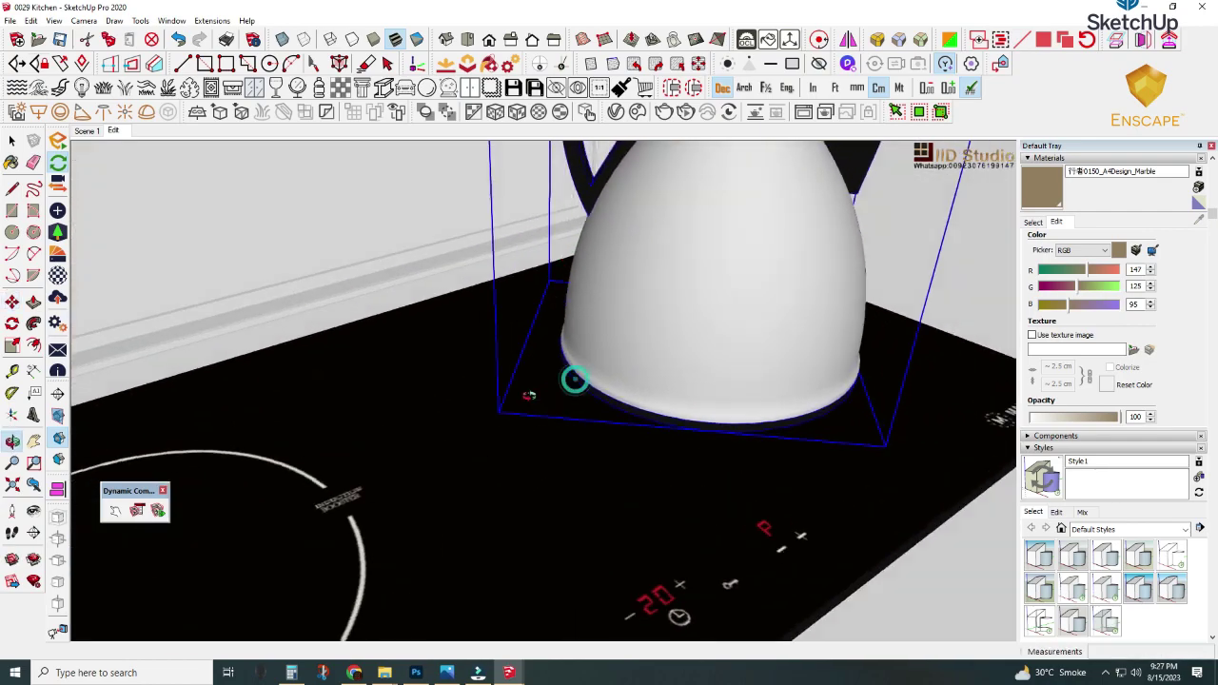
scroll(575, 379, down, 4)
scroll(575, 380, down, 3)
scroll(574, 379, down, 3)
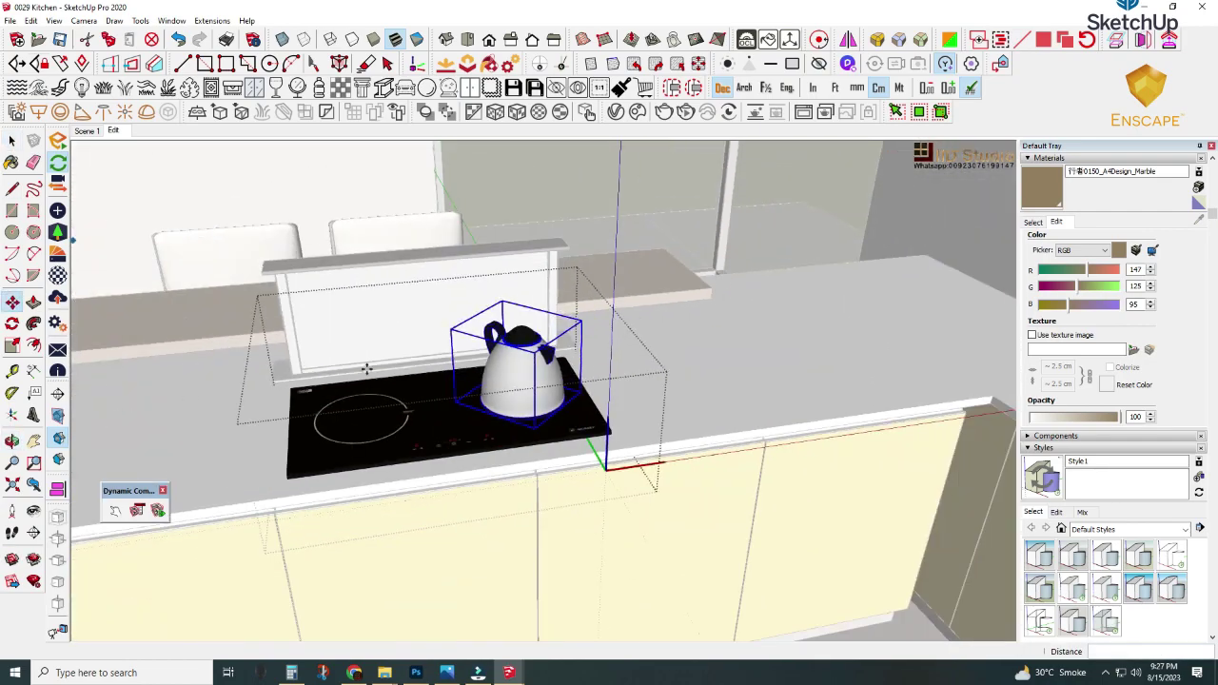
scroll(366, 368, up, 2)
scroll(510, 404, up, 1)
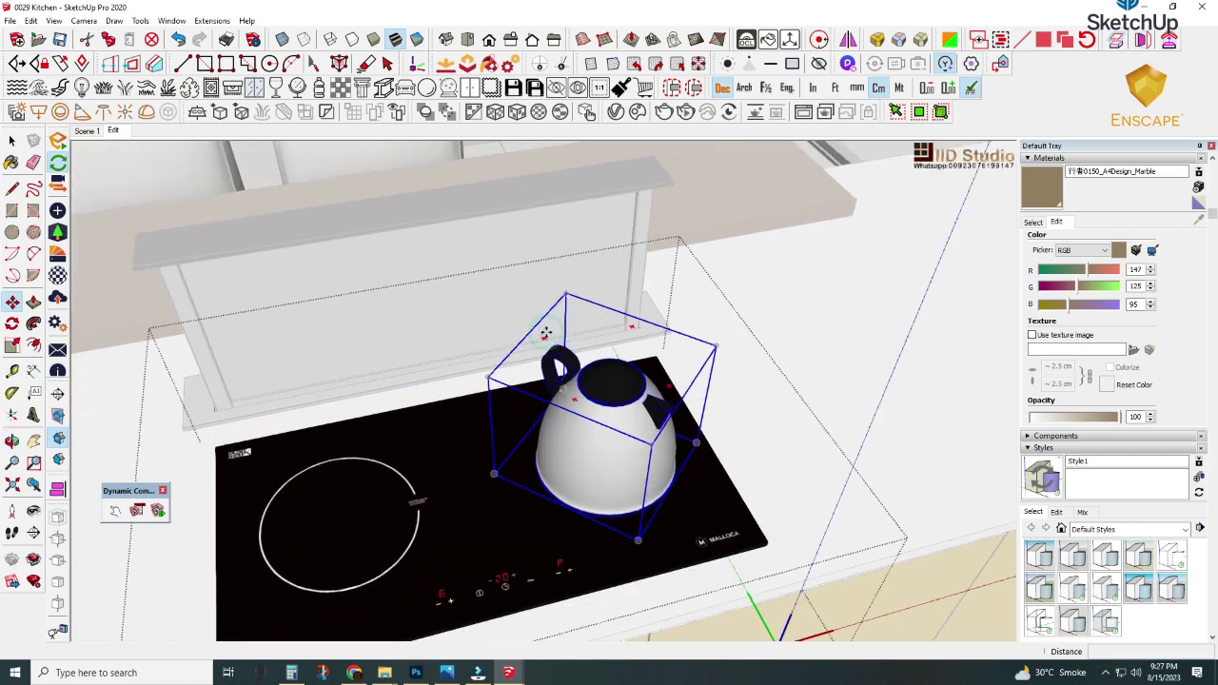
click(545, 332)
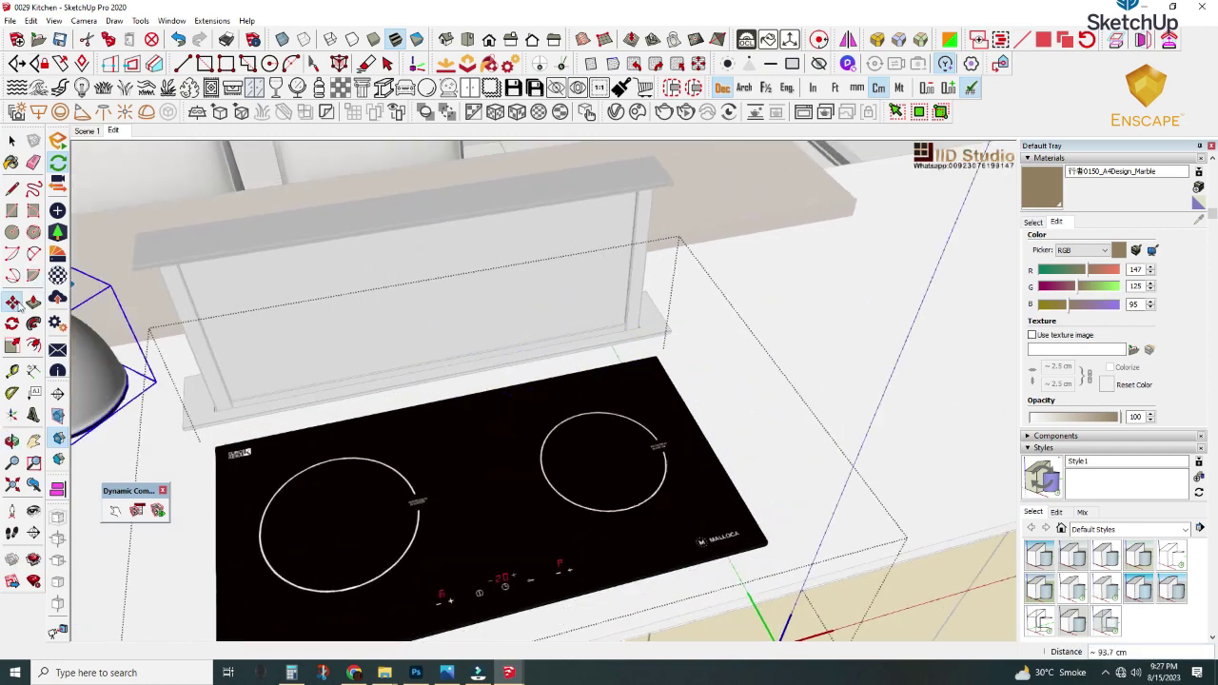
click(471, 473)
Orbit toward the sink counter and open the sink for editing
scroll(471, 473, down, 2)
scroll(428, 399, down, 3)
scroll(390, 324, down, 2)
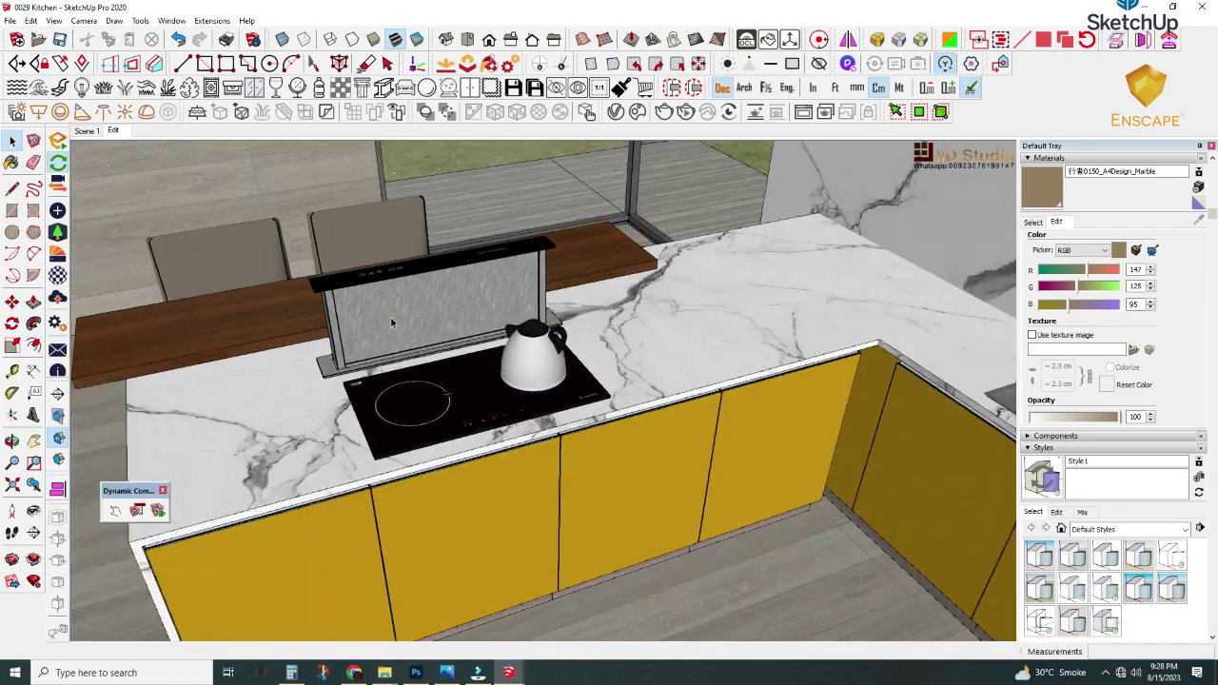
middle_drag(390, 317, 1135, 145)
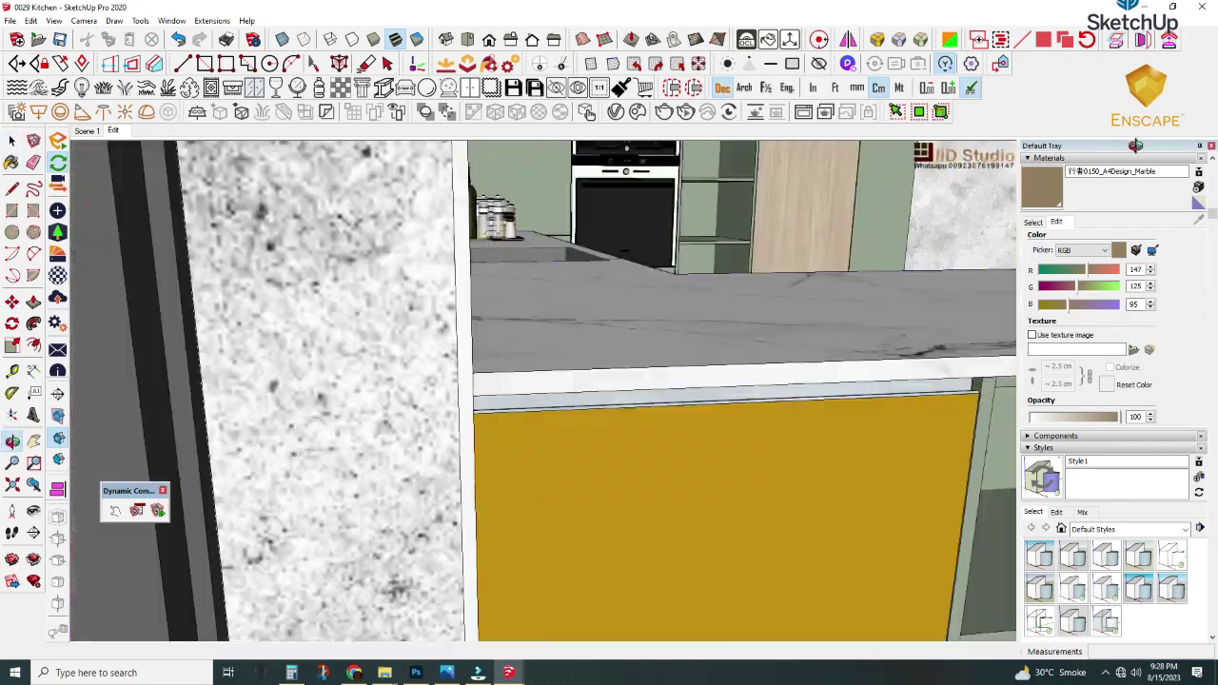
double_click(628, 250)
click(30, 20)
Browse from the kitchen appliances folder to the sink models folder, then return to the model
click(243, 242)
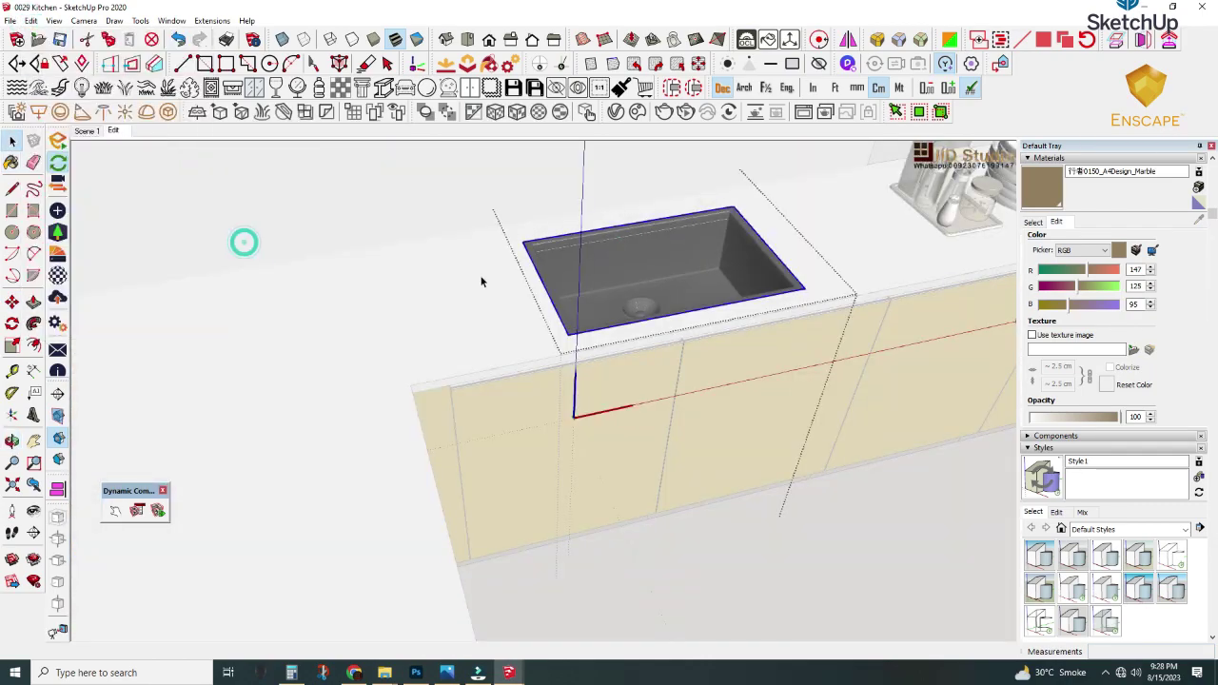
scroll(482, 281, down, 5)
click(453, 555)
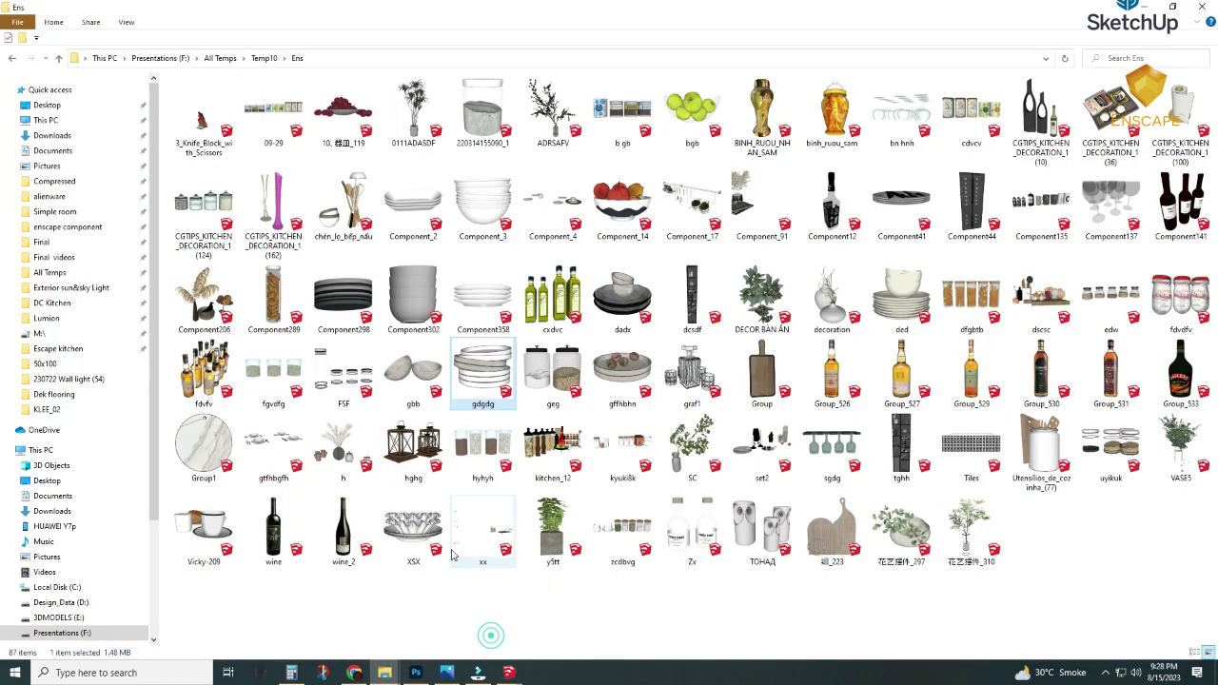
mouse_move(384, 672)
click(378, 625)
click(59, 58)
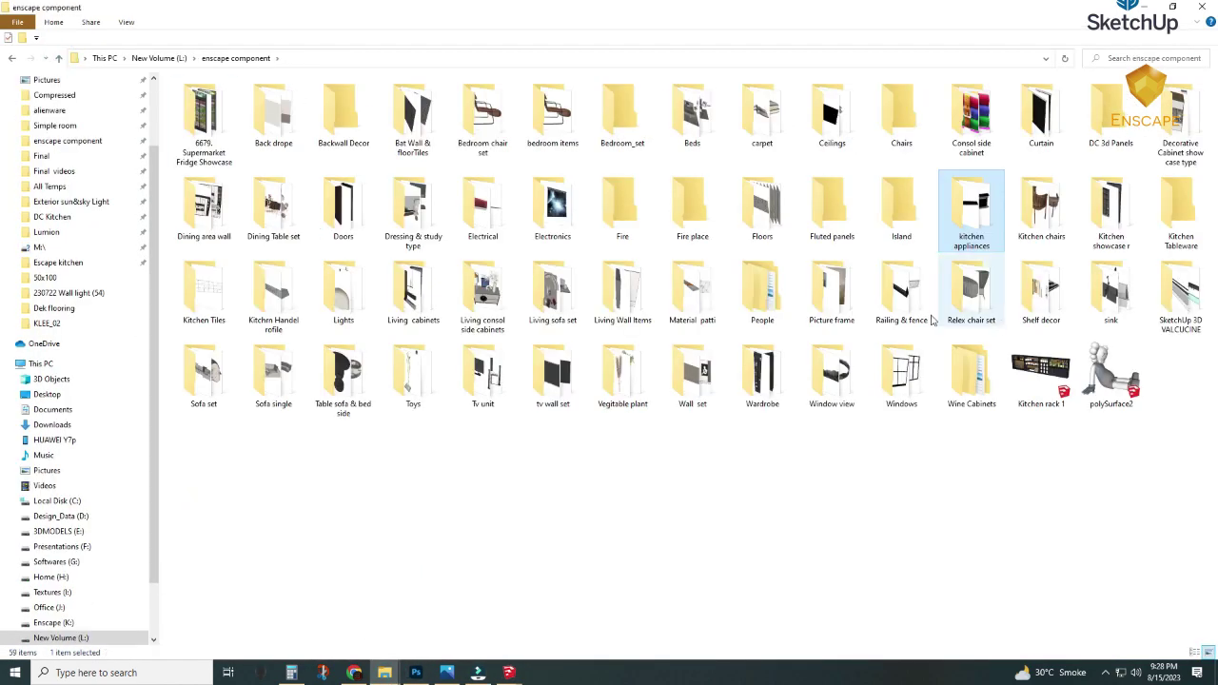
double_click(1111, 285)
click(476, 614)
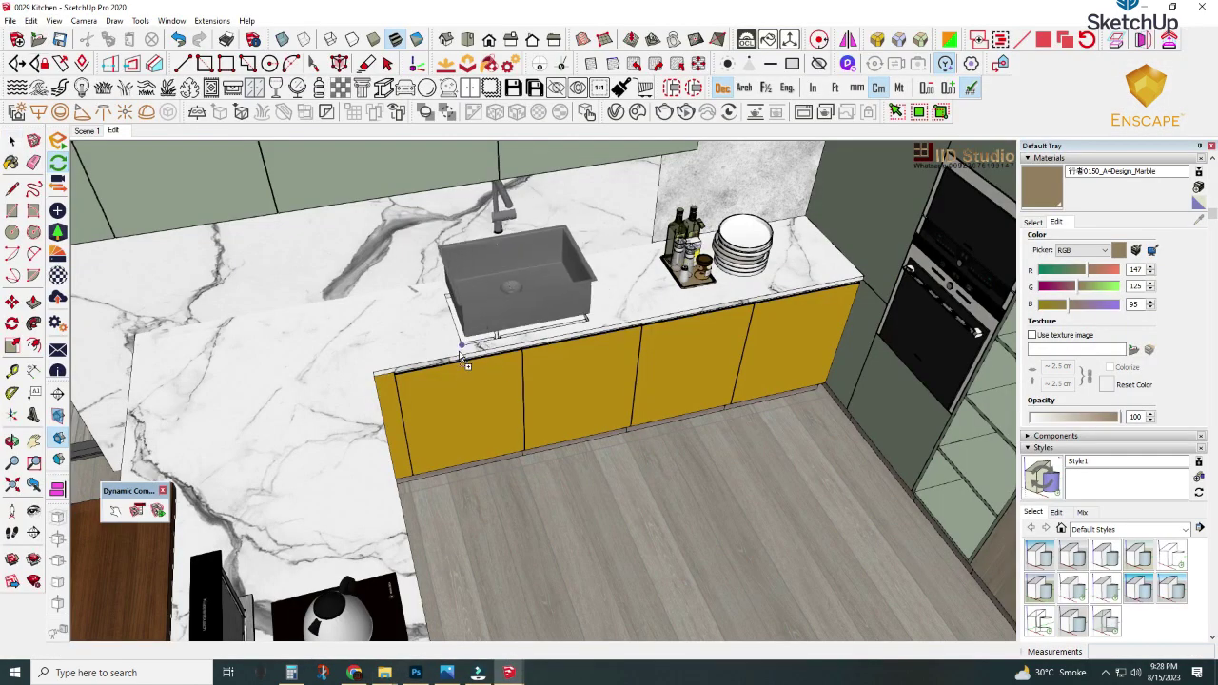
Move the sink down into the countertop cutout
scroll(485, 398, up, 2)
scroll(471, 398, up, 2)
scroll(461, 398, up, 1)
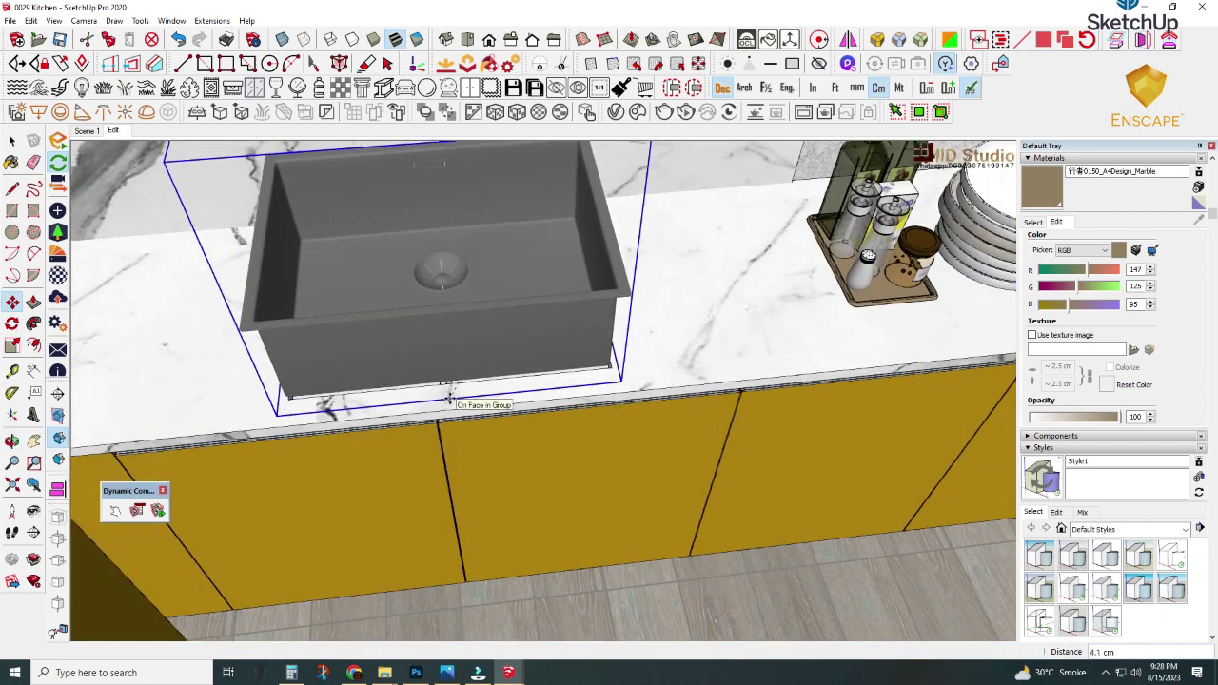
click(448, 386)
mouse_move(448, 385)
middle_down()
mouse_move(571, 381)
mouse_move(358, 406)
middle_up()
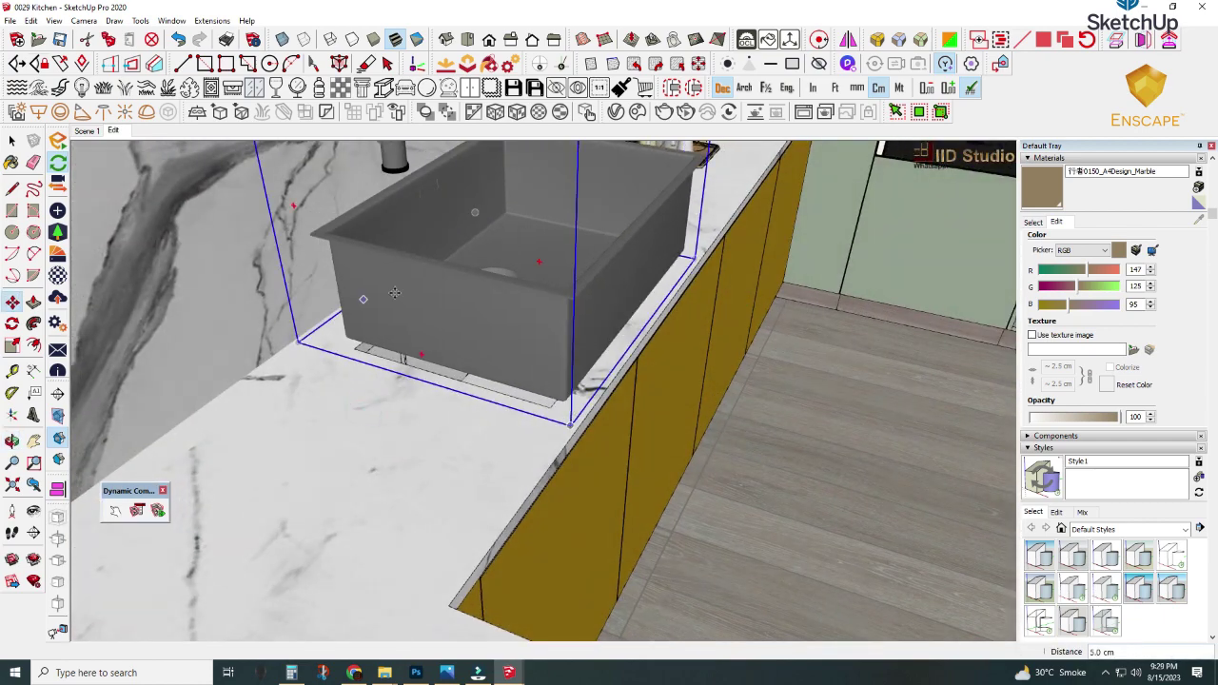
scroll(554, 414, up, 3)
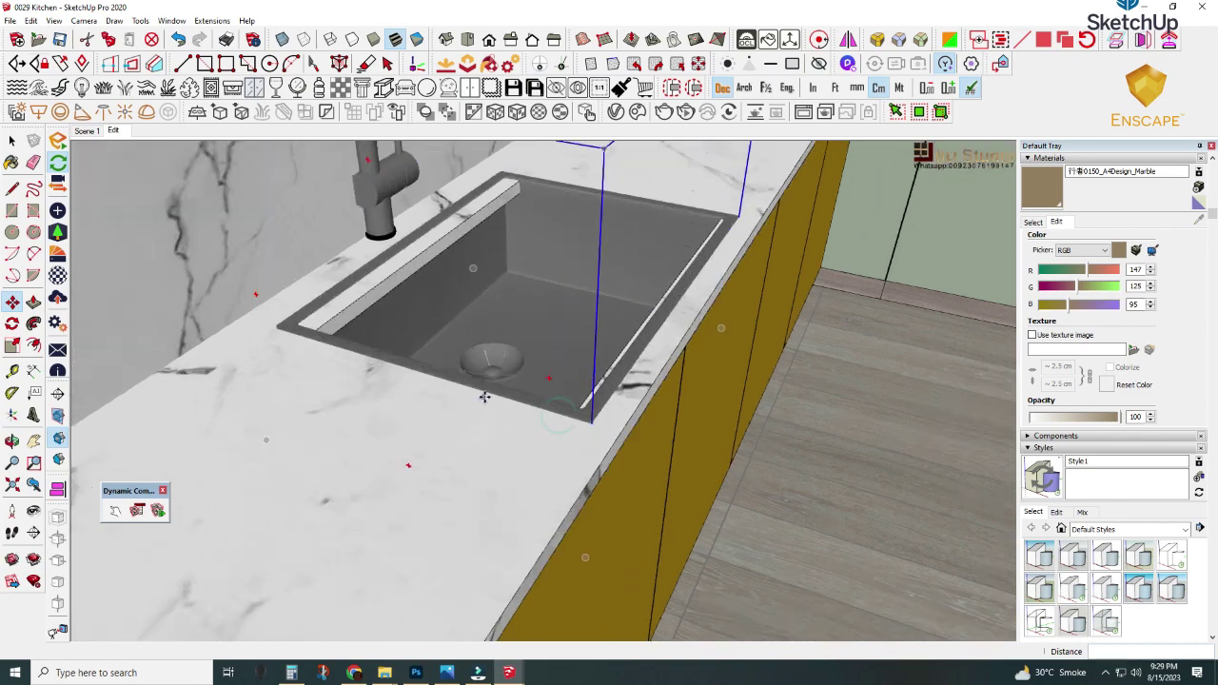
scroll(571, 381, up, 2)
scroll(609, 356, down, 3)
click(514, 466)
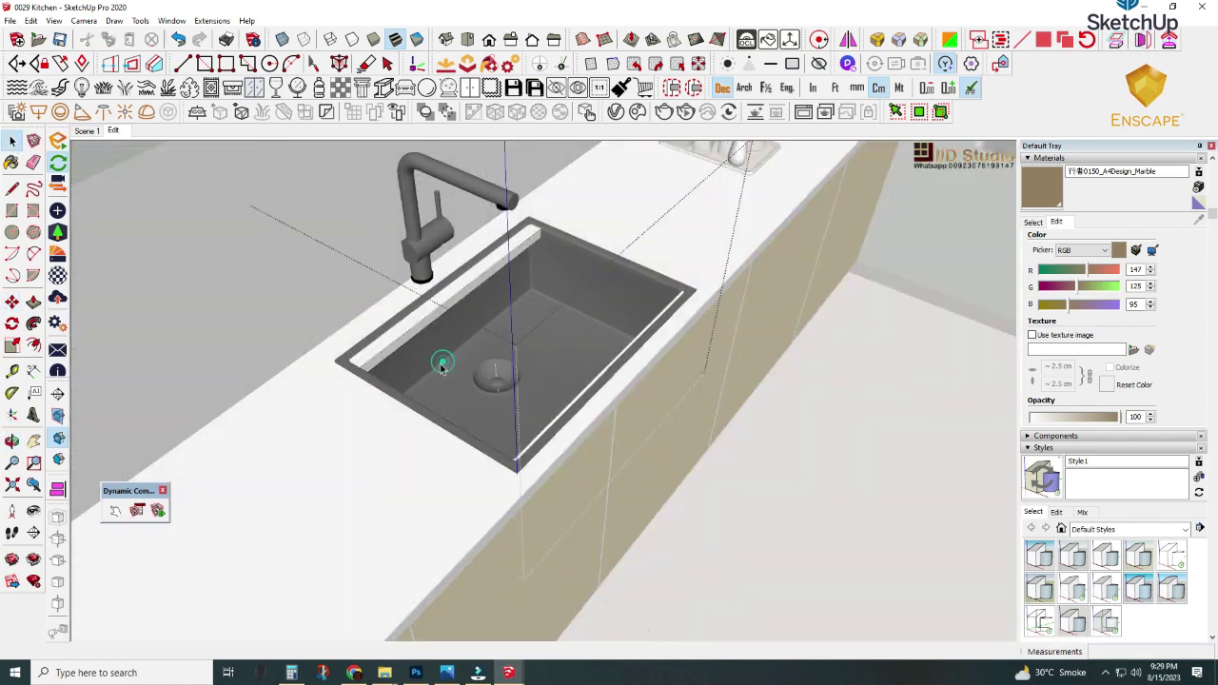
Scale the sink to 0.91 of its length
key(s)
drag(611, 409, 595, 400)
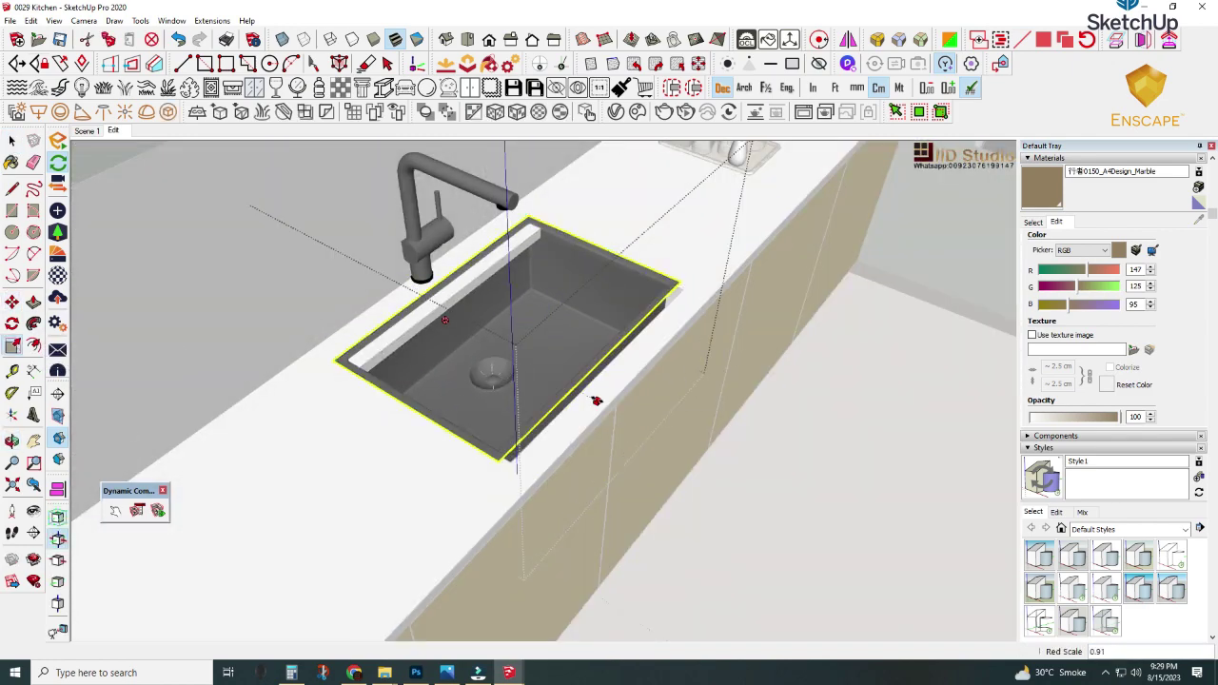
key(m)
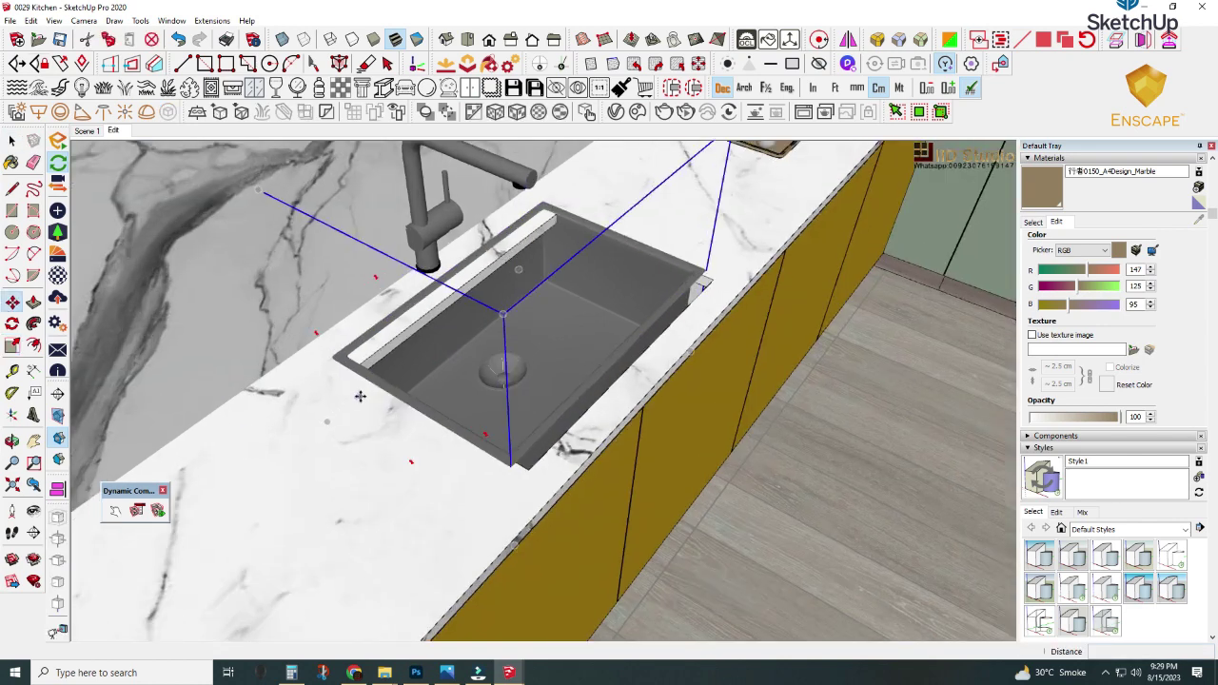
key(space)
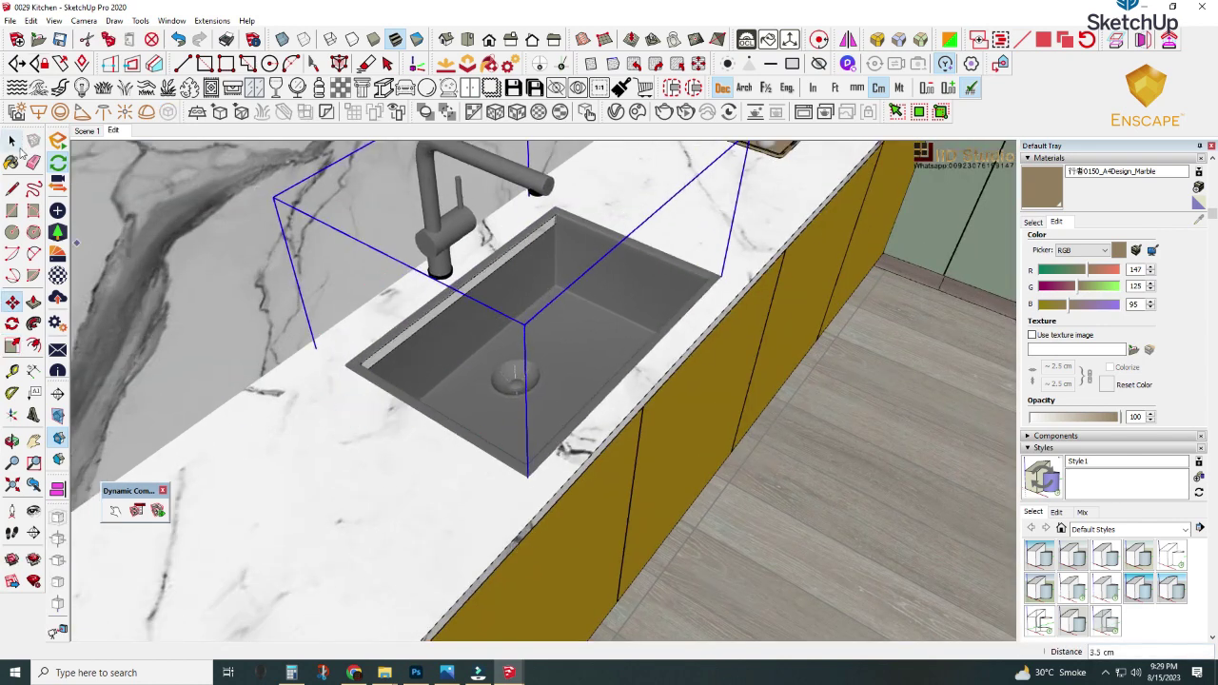
Nudge the sink again with Move, then bring the Ens components folder forward
scroll(386, 350, up, 5)
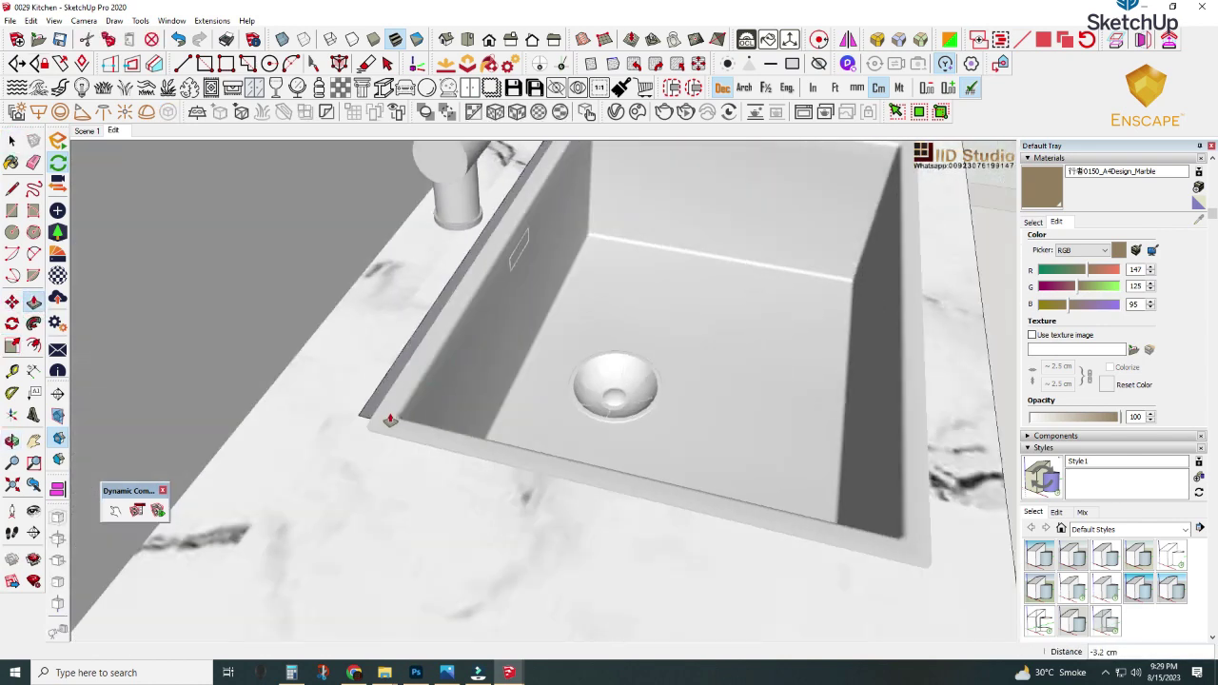
key(space)
scroll(920, 607, down, 3)
right_click(824, 481)
key(m)
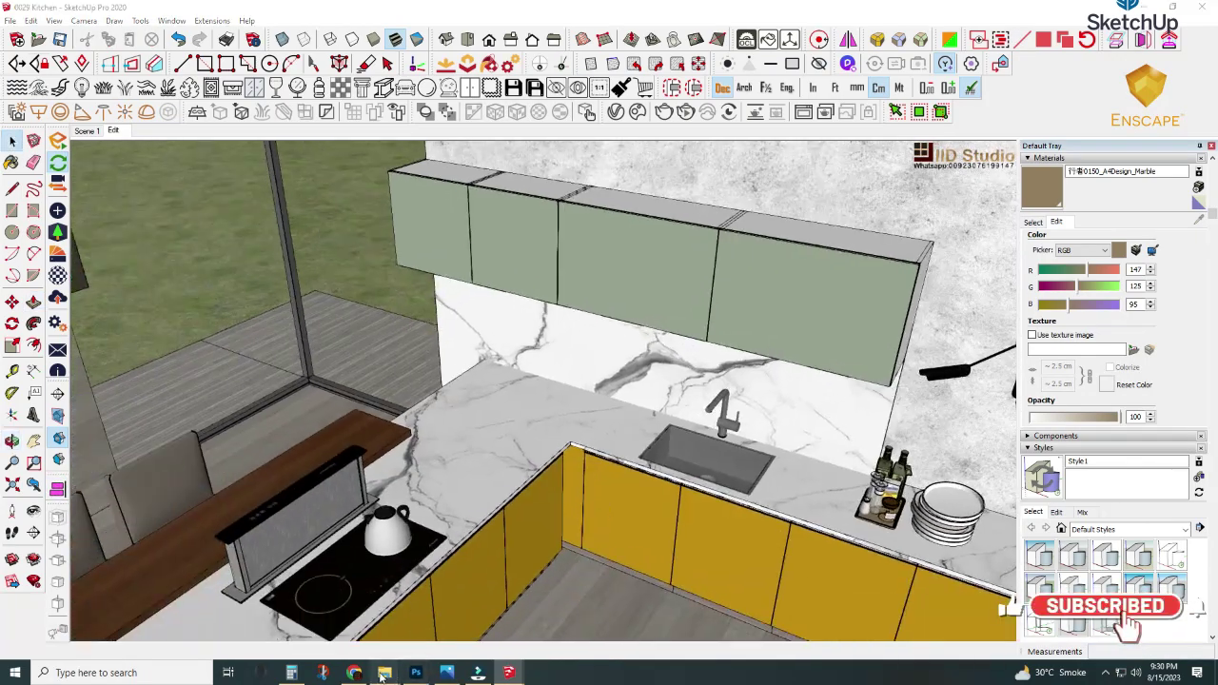
click(384, 673)
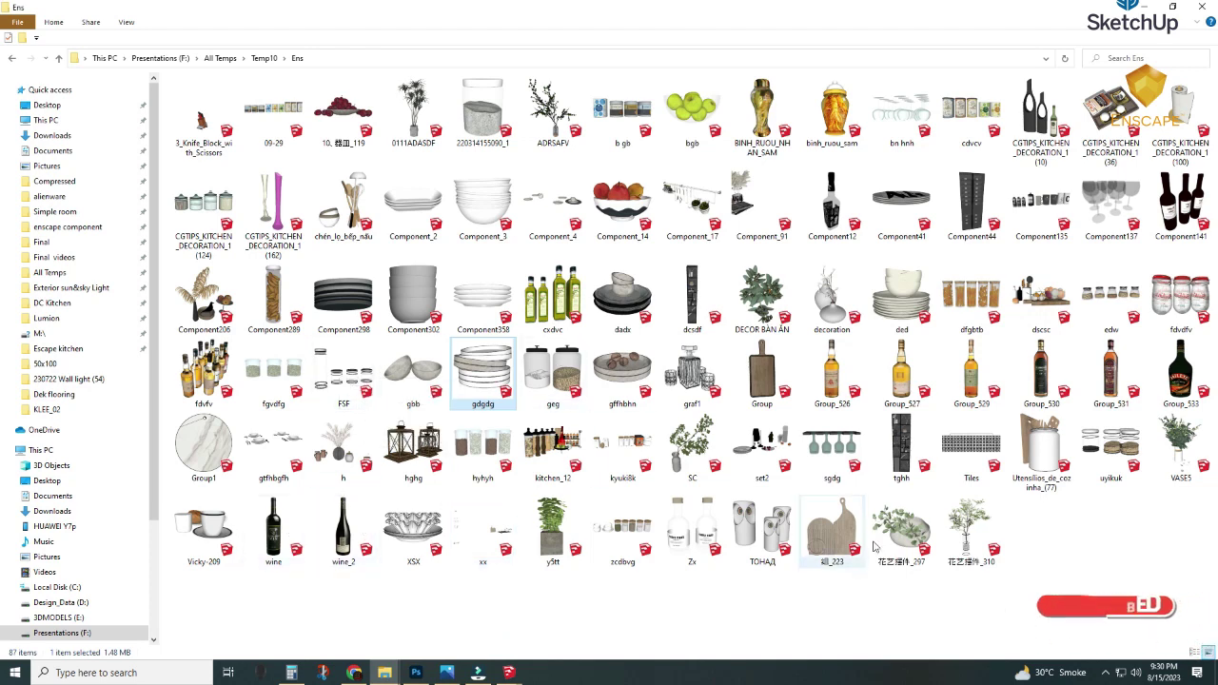
Navigate from Temp10 up to the enscape component folder and open Kitchen Tableware
click(58, 58)
mouse_move(385, 673)
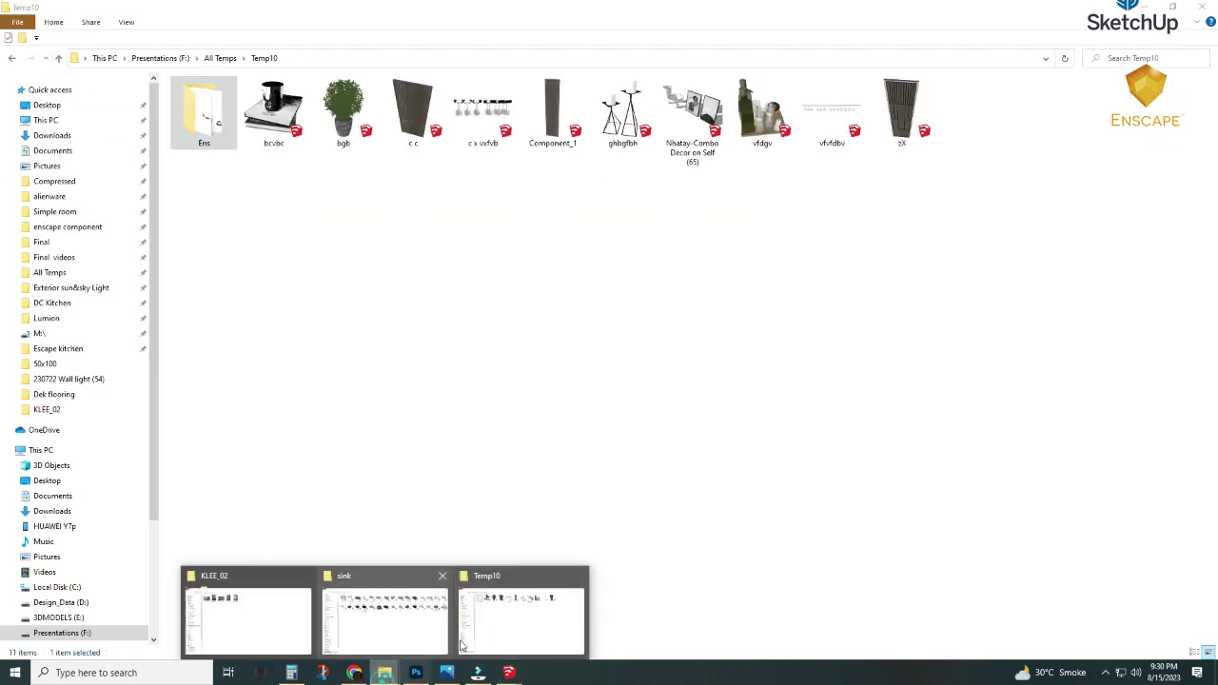
click(423, 635)
click(55, 59)
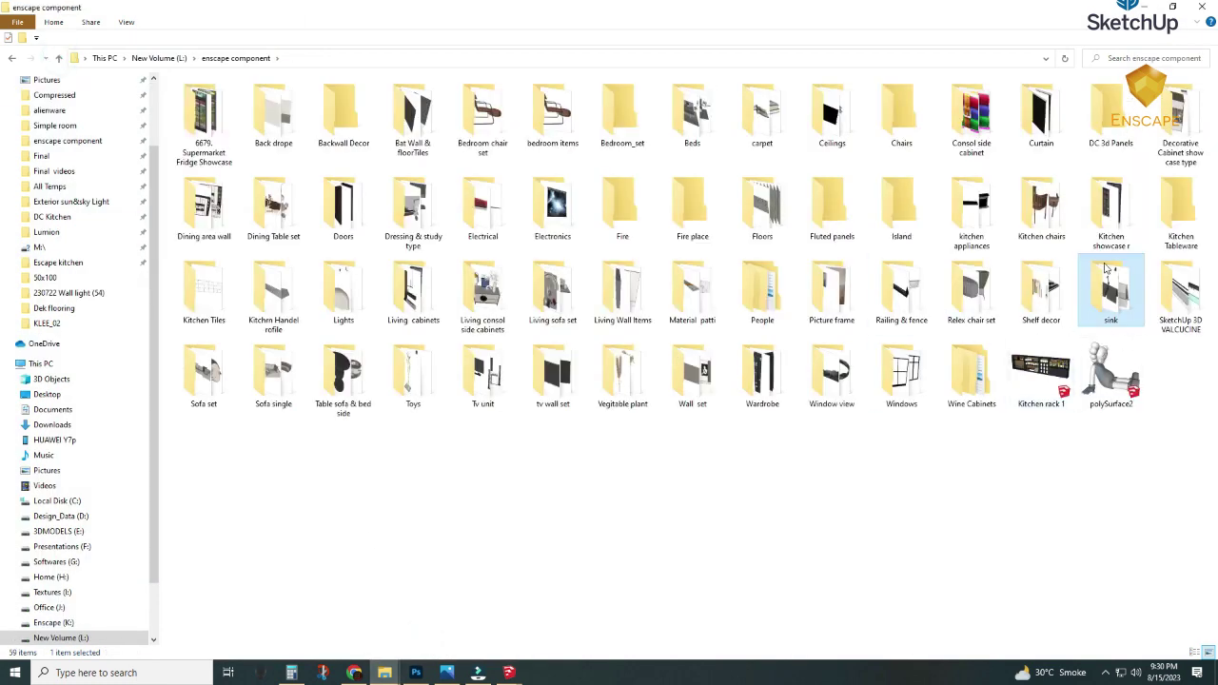
double_click(1180, 209)
Browse the Kitchen Tableware component files, including dscsc, o9bo, opoj and GBHYH
click(416, 218)
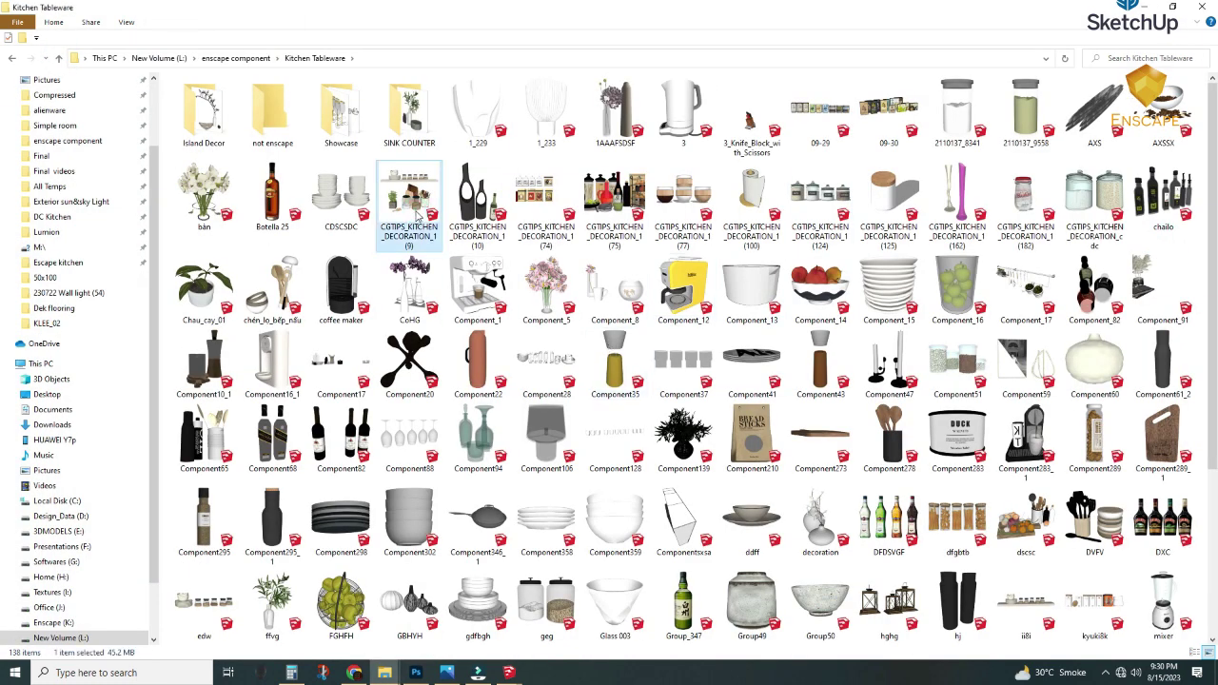
click(1029, 537)
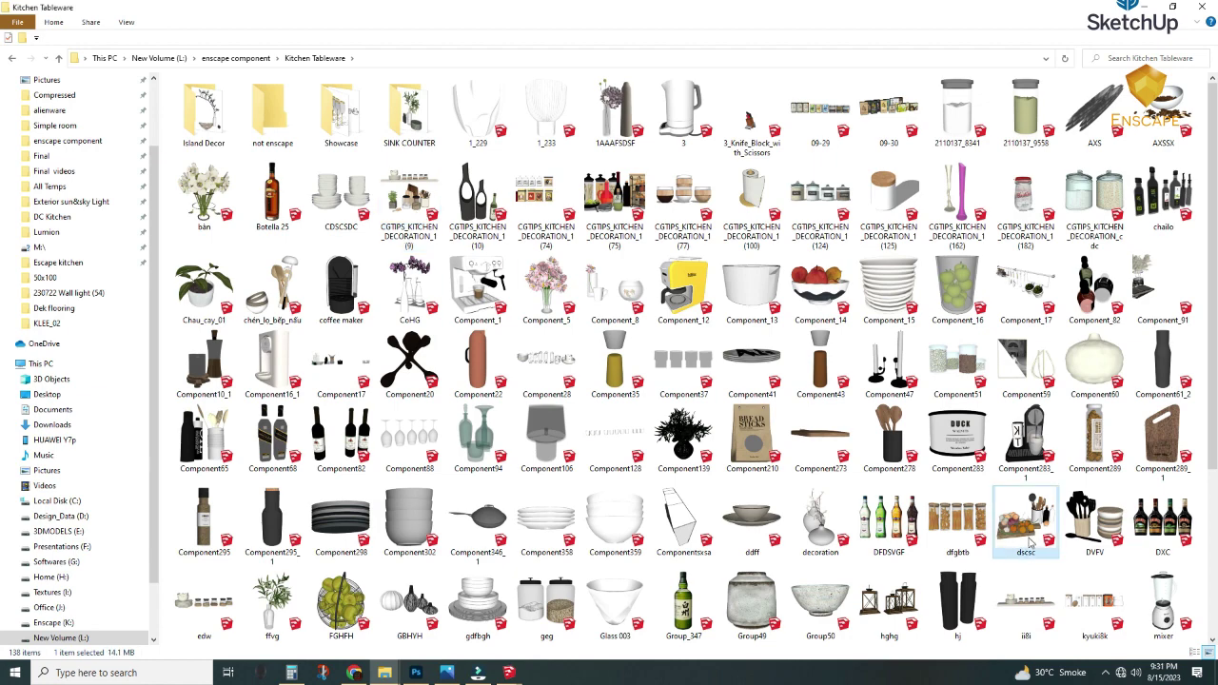
scroll(723, 494, down, 2)
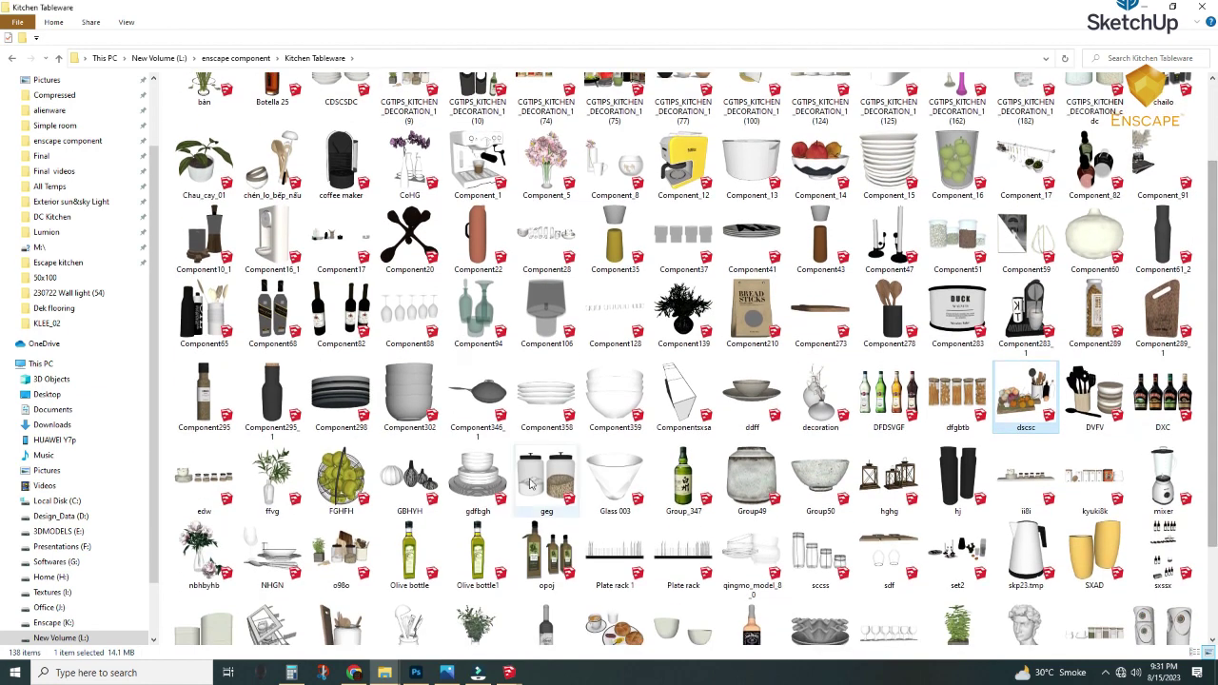
click(342, 552)
scroll(1204, 411, down, 2)
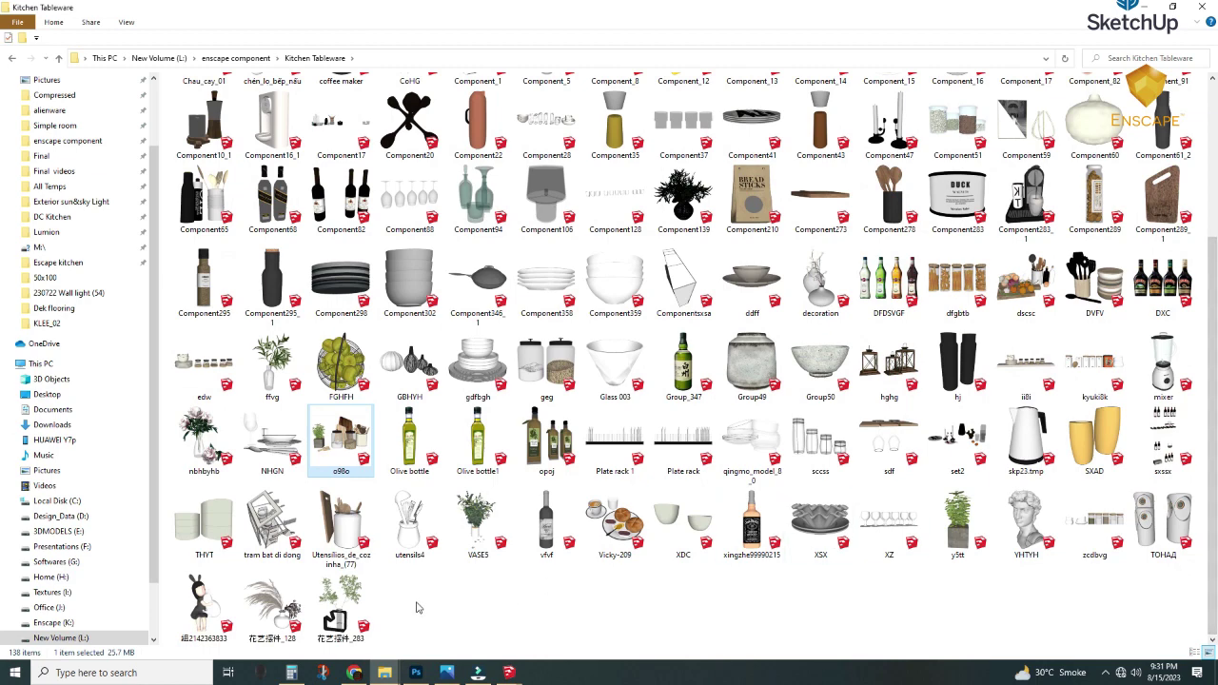
scroll(272, 470, up, 3)
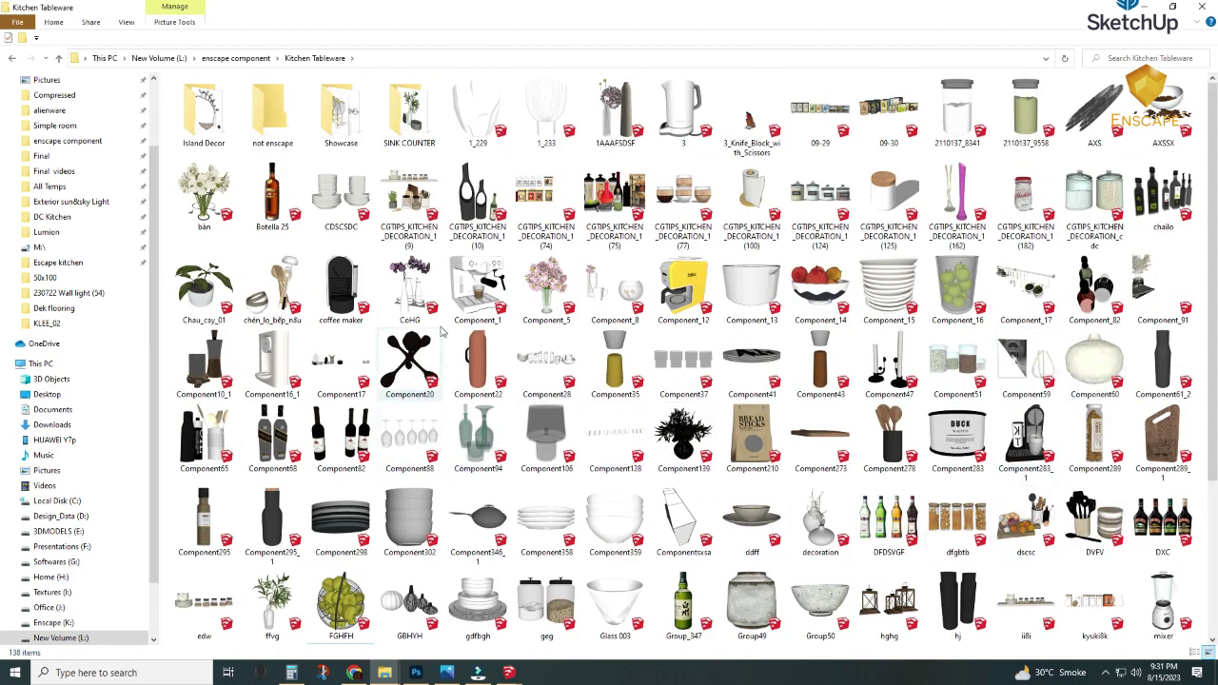
scroll(363, 515, down, 3)
click(356, 523)
click(530, 440)
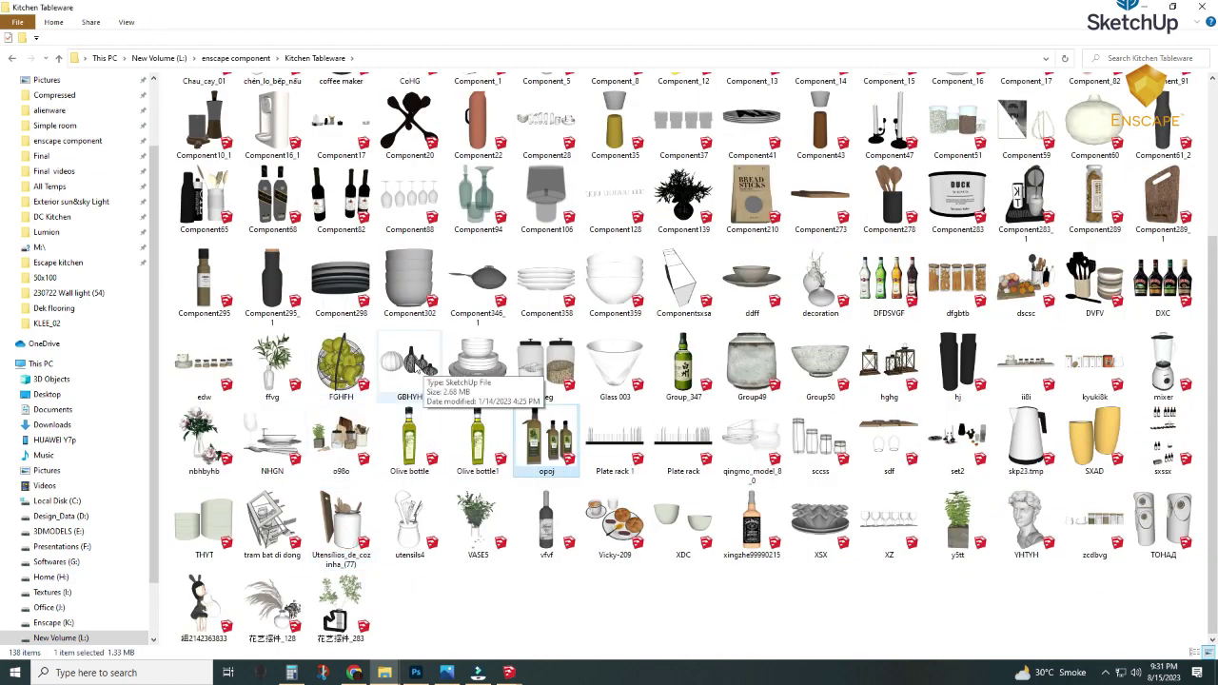
click(415, 369)
scroll(359, 395, up, 3)
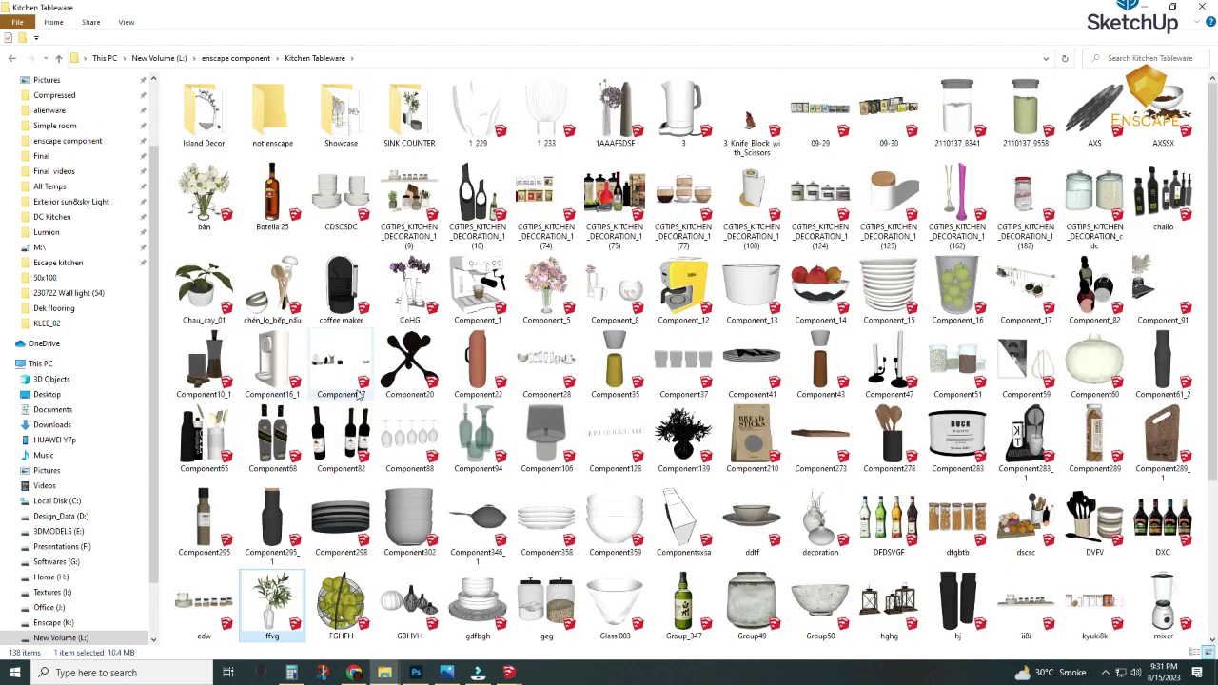
Open the SINK COUNTER folder and switch its view to Large icons
double_click(409, 112)
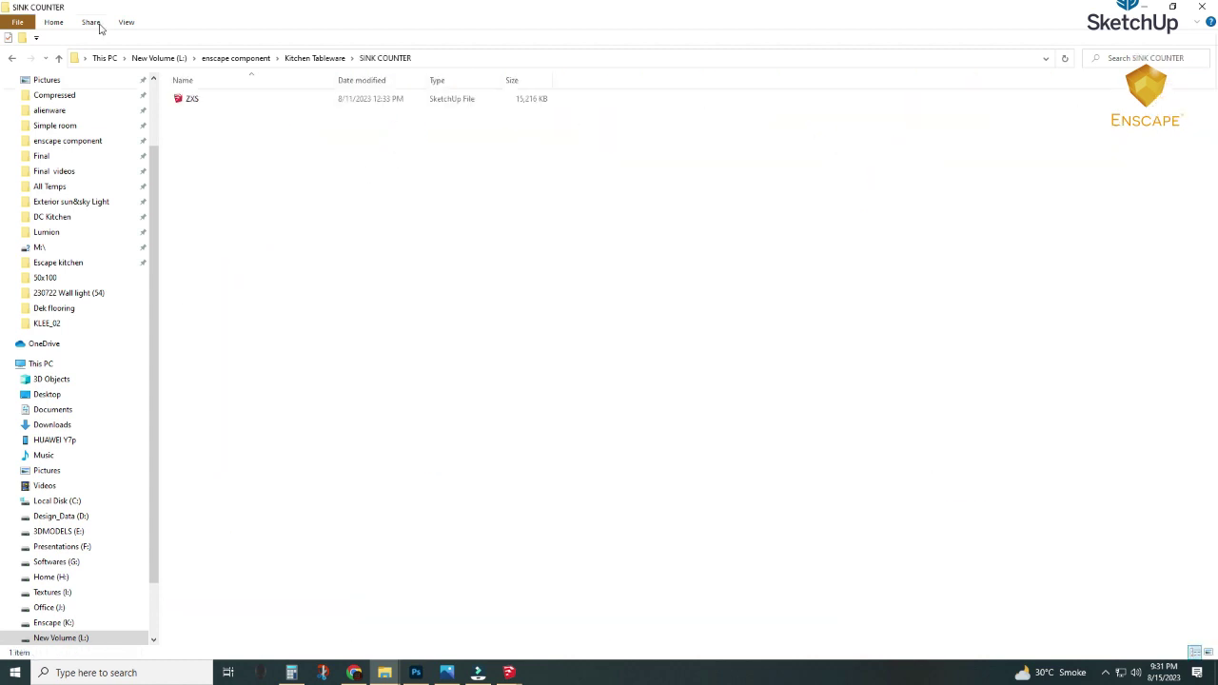
click(126, 22)
click(271, 42)
click(259, 173)
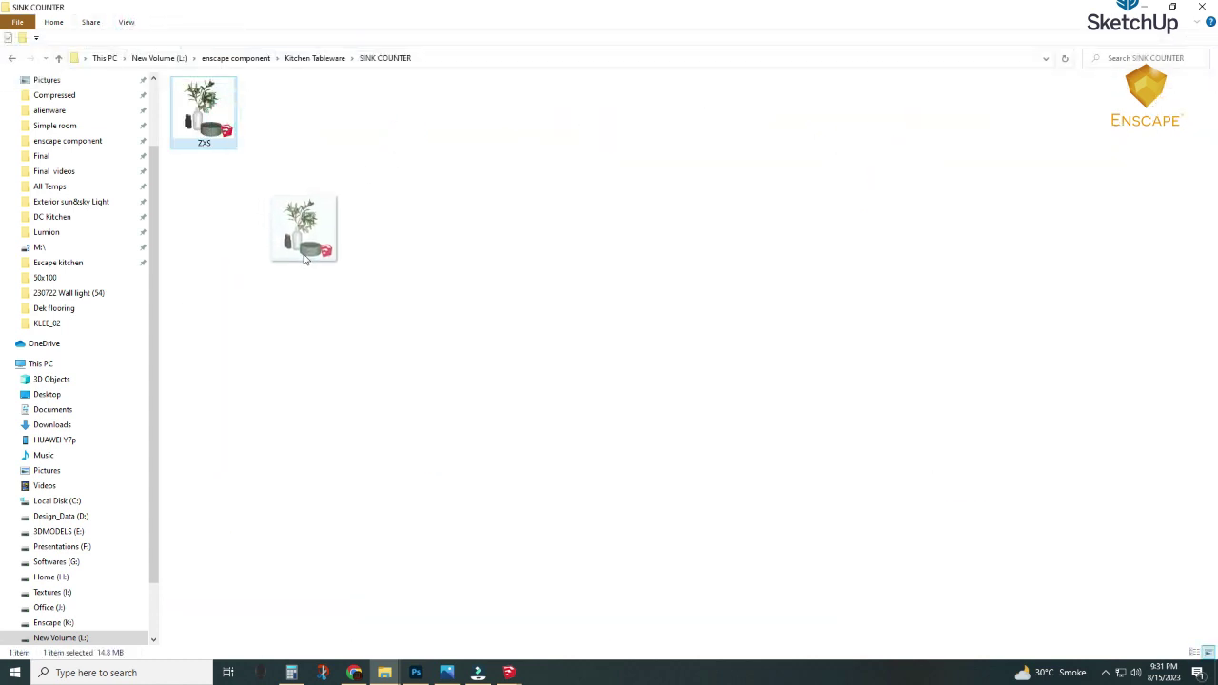
Check the Island Decor folder in Large icons, then the not enscape folder
click(59, 59)
double_click(272, 113)
click(127, 22)
click(271, 42)
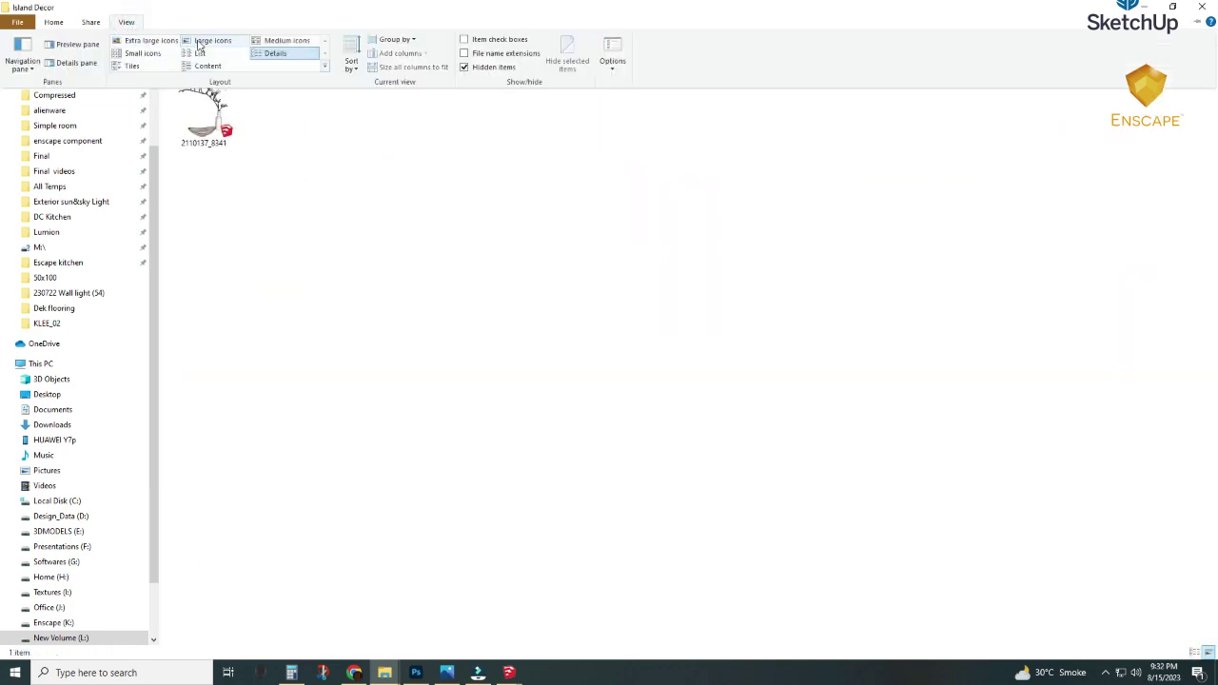
click(283, 192)
click(59, 59)
double_click(272, 113)
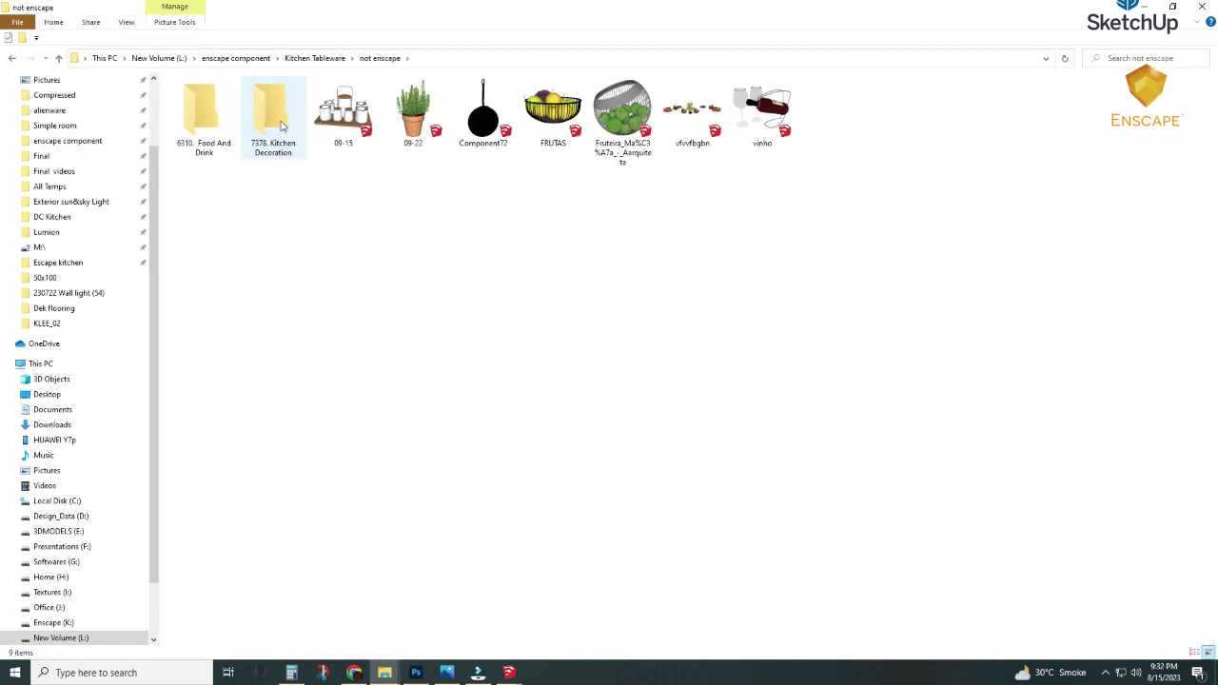
Return to SINK COUNTER and drag the ZXS component into the SketchUp model
click(59, 59)
double_click(409, 112)
mouse_move(199, 109)
mouse_down()
mouse_move(378, 385)
mouse_move(508, 672)
mouse_move(332, 591)
mouse_up()
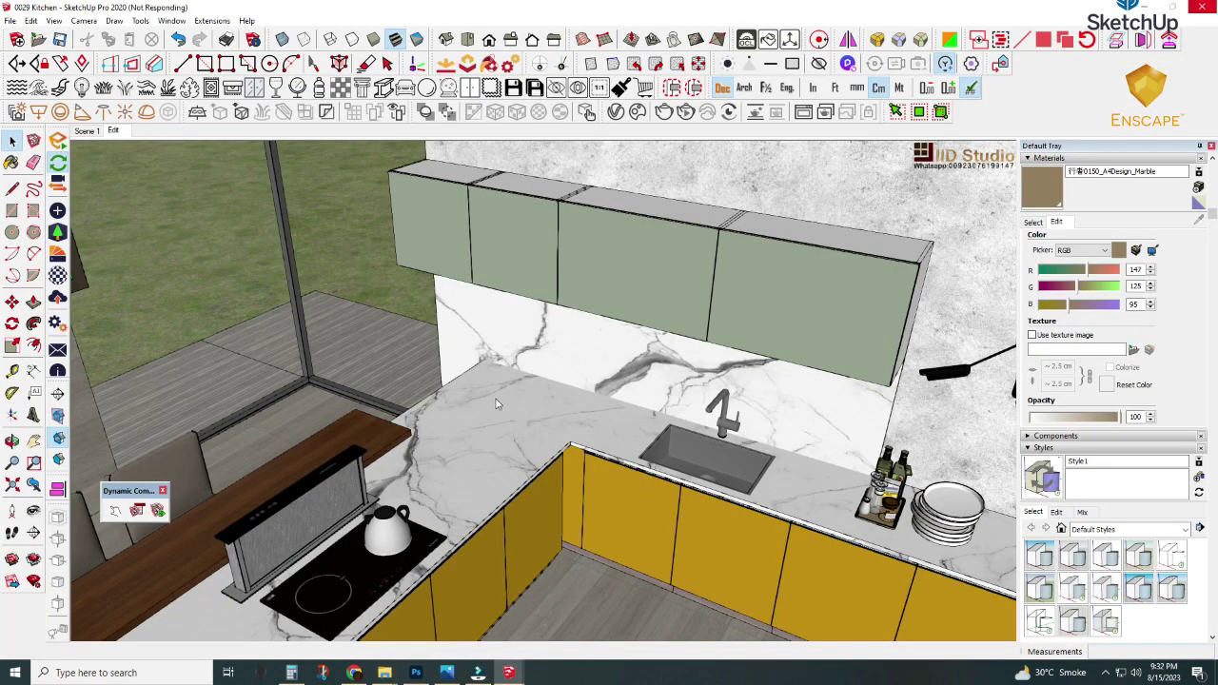
Reposition the ZXS plant-and-bottles decoration onto the marble counter corner beside the sink
scroll(501, 414, up, 3)
scroll(503, 428, up, 2)
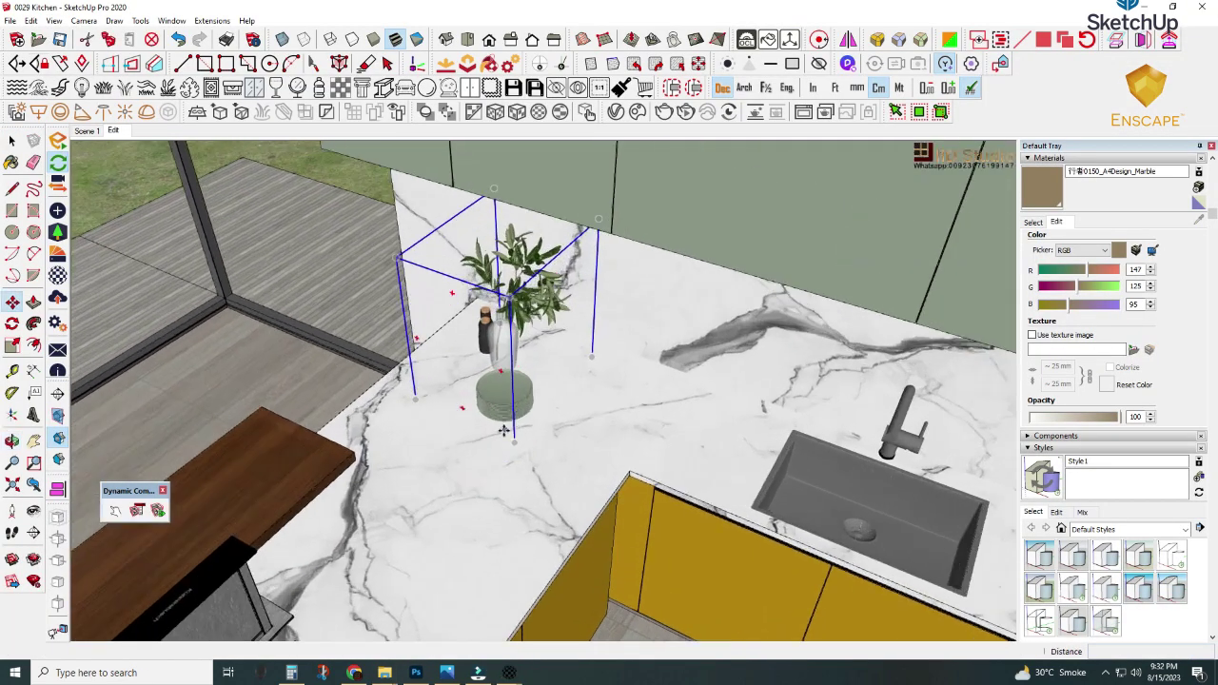
scroll(503, 431, down, 2)
click(494, 450)
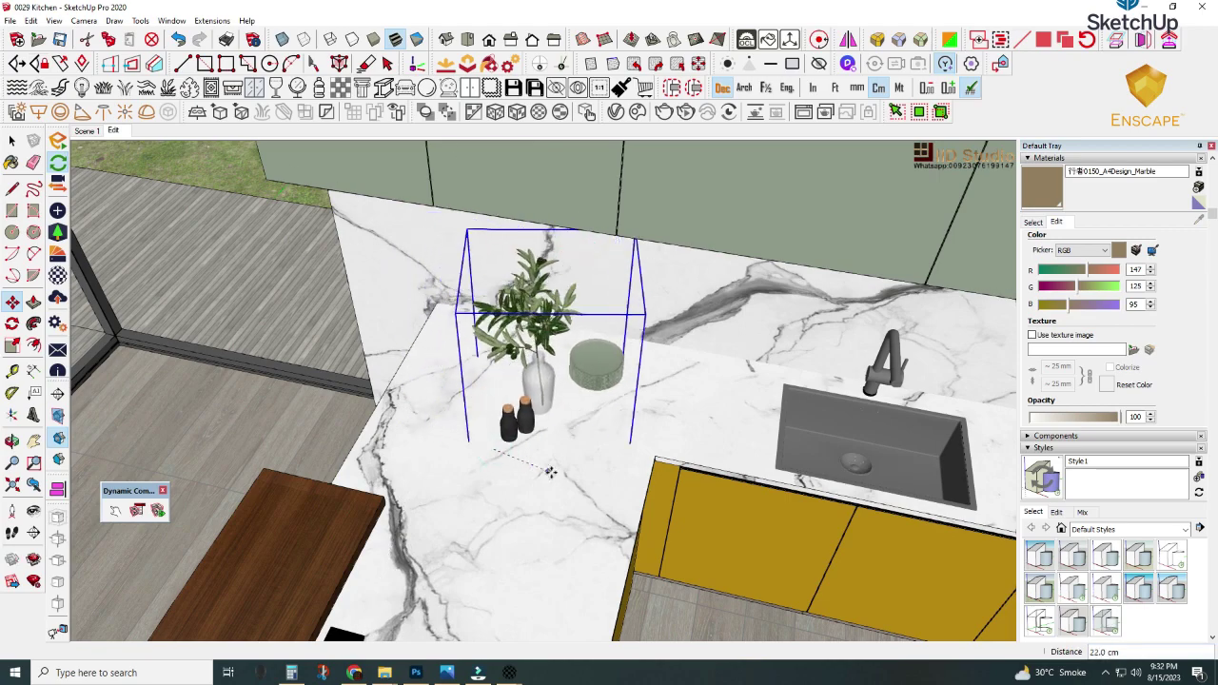
click(550, 472)
middle_drag(550, 472, 514, 561)
mouse_move(384, 673)
click(544, 608)
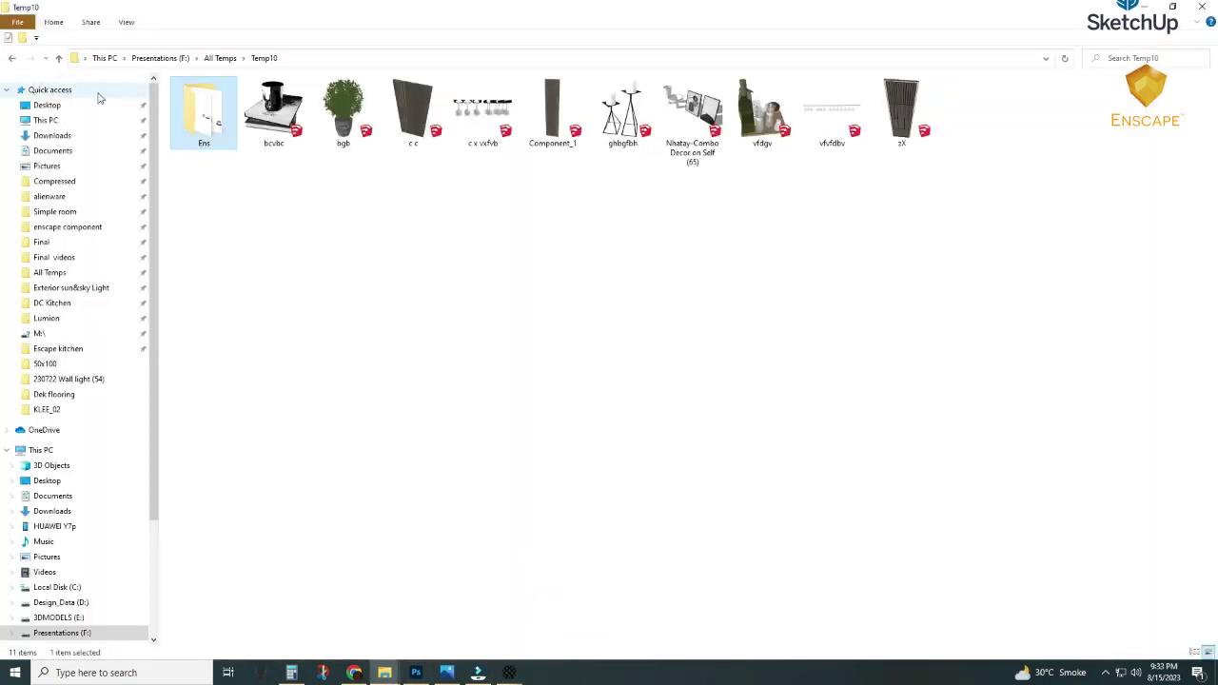
Place two ded plate stacks on adjacent shelves of the tall open cabinet
key(Return)
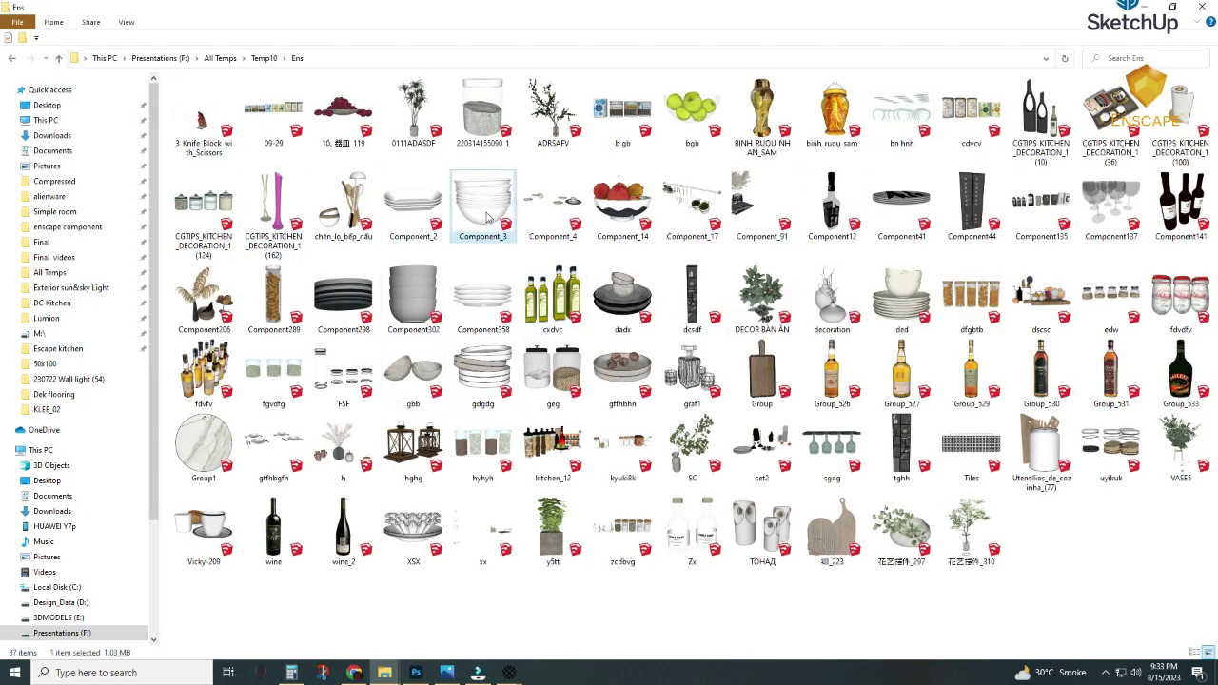
mouse_move(478, 672)
click(523, 642)
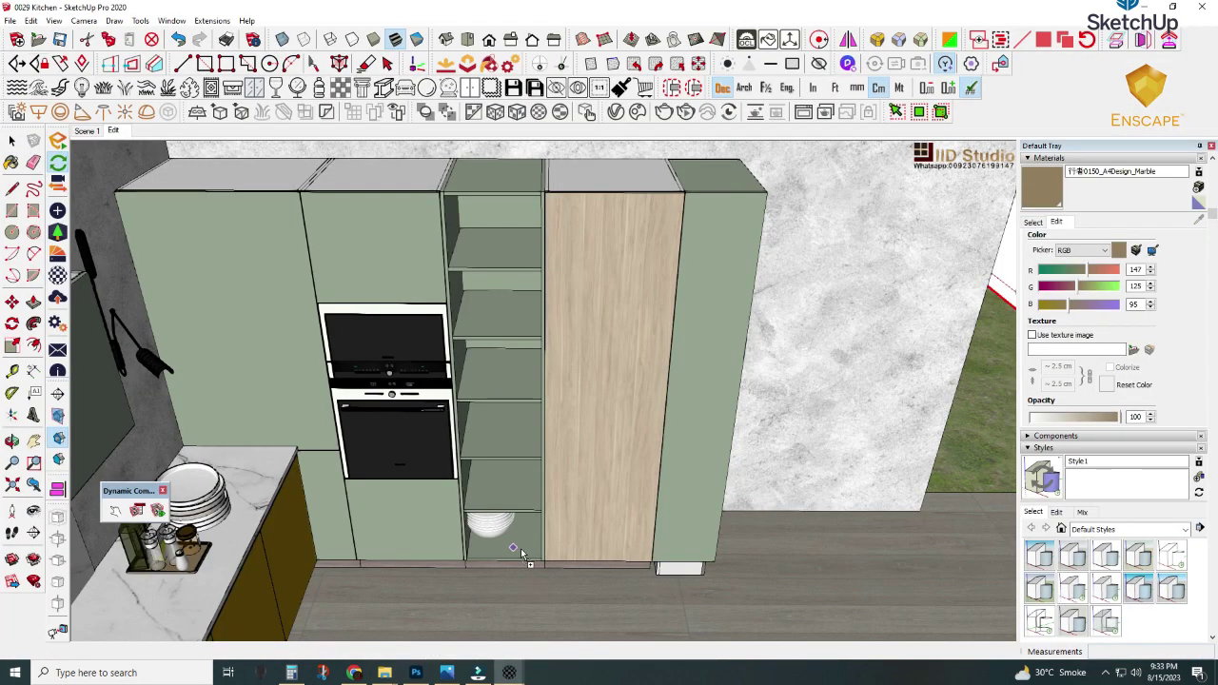
click(374, 673)
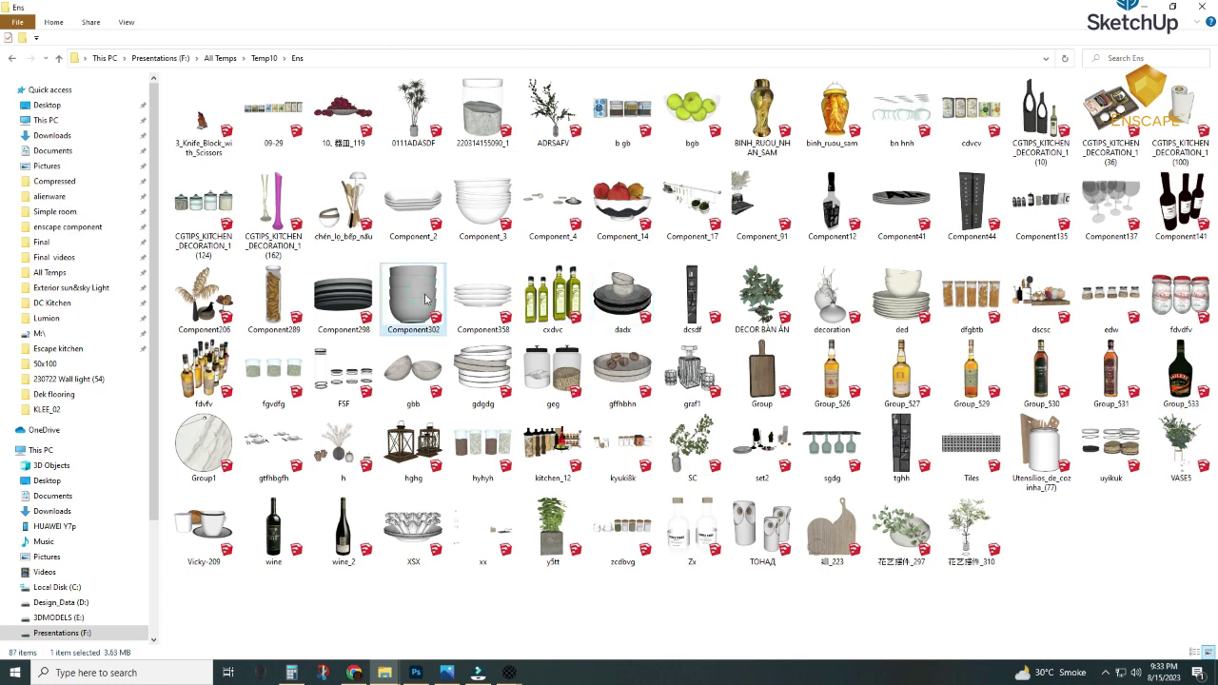
click(921, 295)
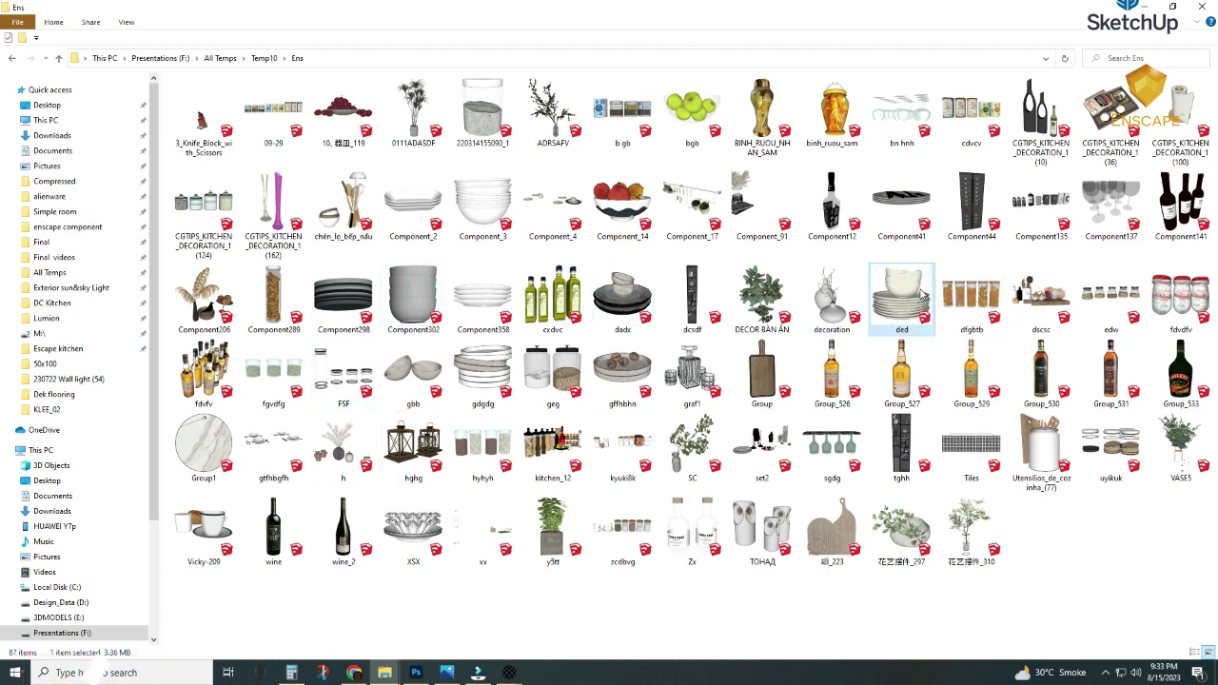
drag(892, 300, 523, 552)
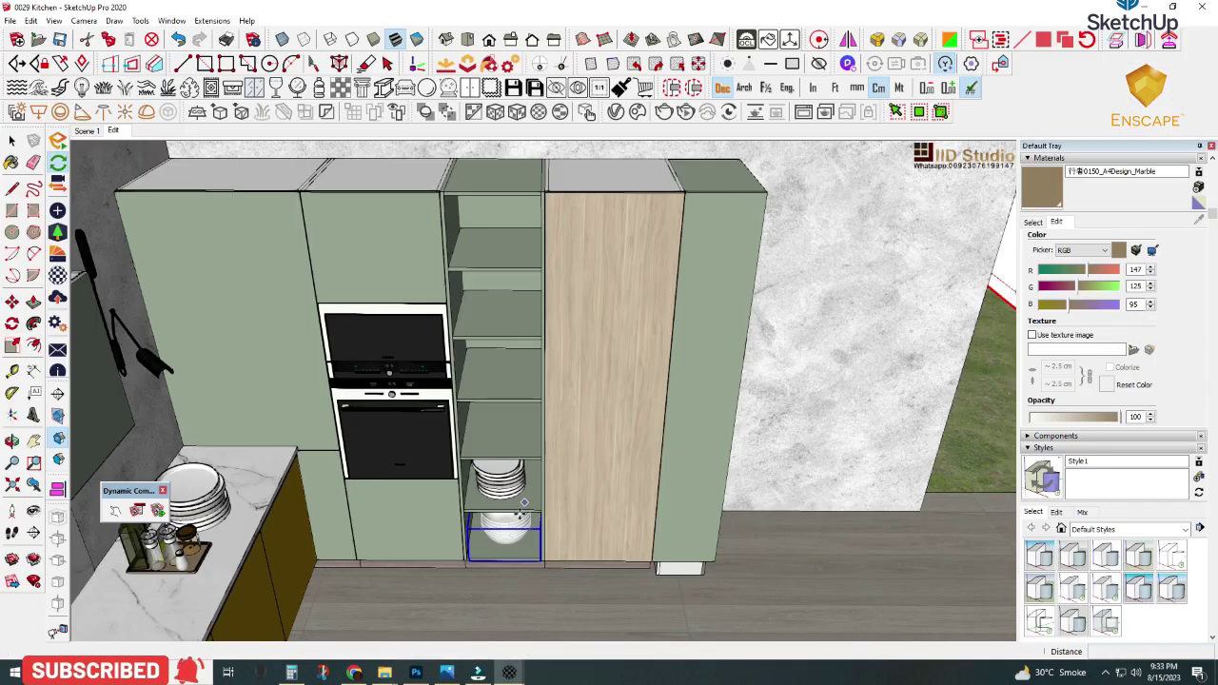
click(523, 552)
mouse_move(384, 673)
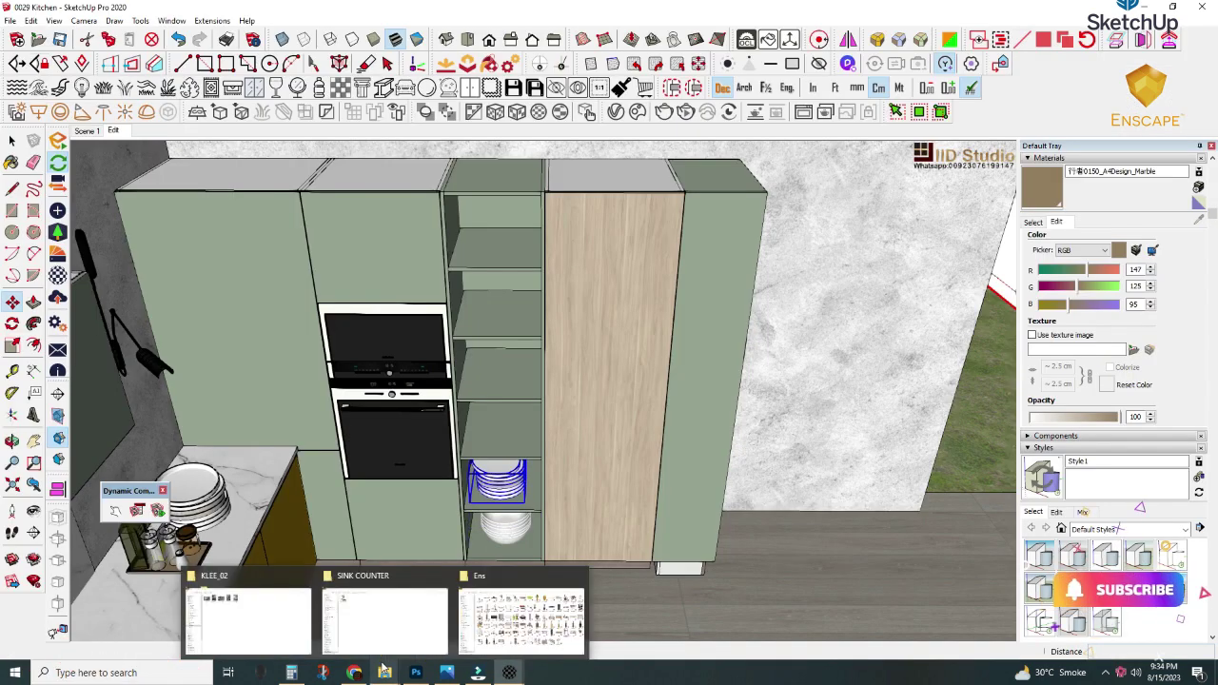
Drop the qingmo_model_8_0 tableware model from Kitchen Tableware onto the cabinet shelf
click(521, 618)
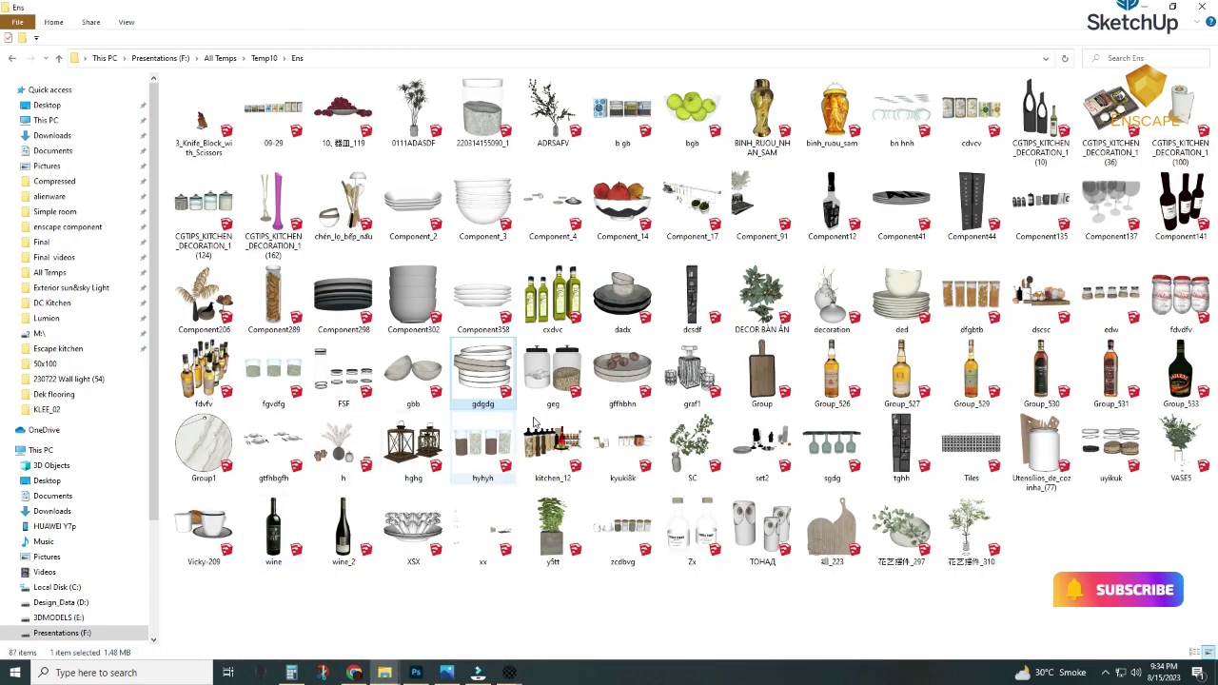
click(215, 374)
click(1035, 445)
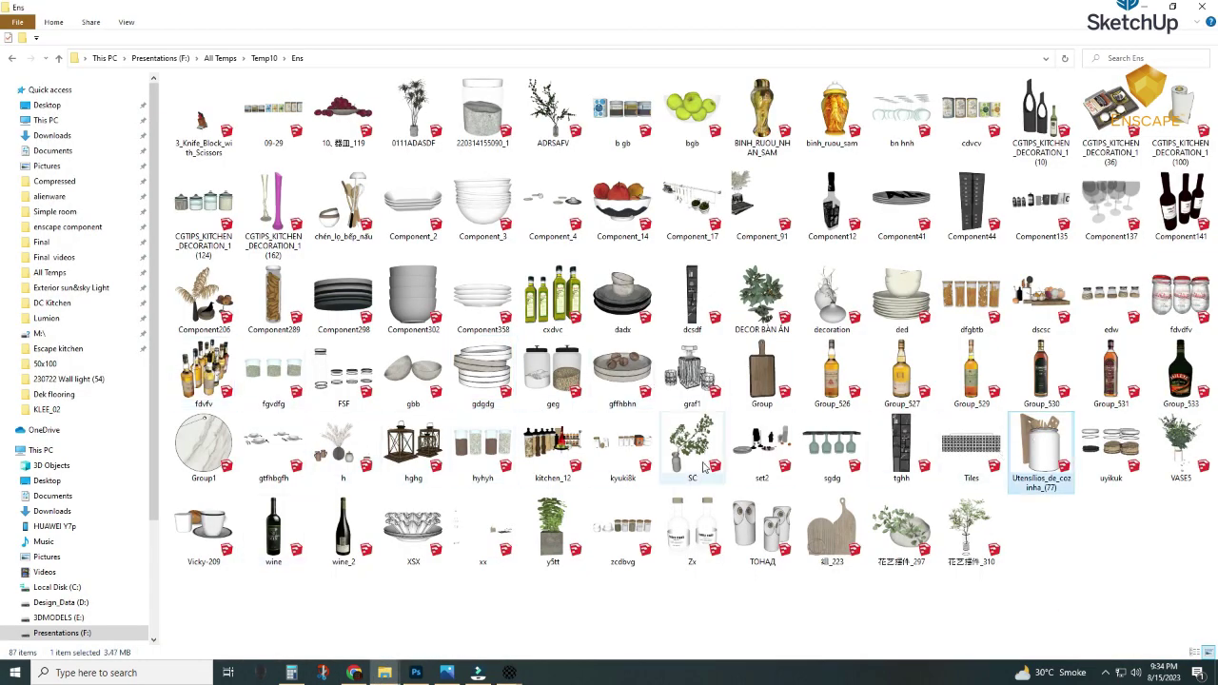
click(416, 614)
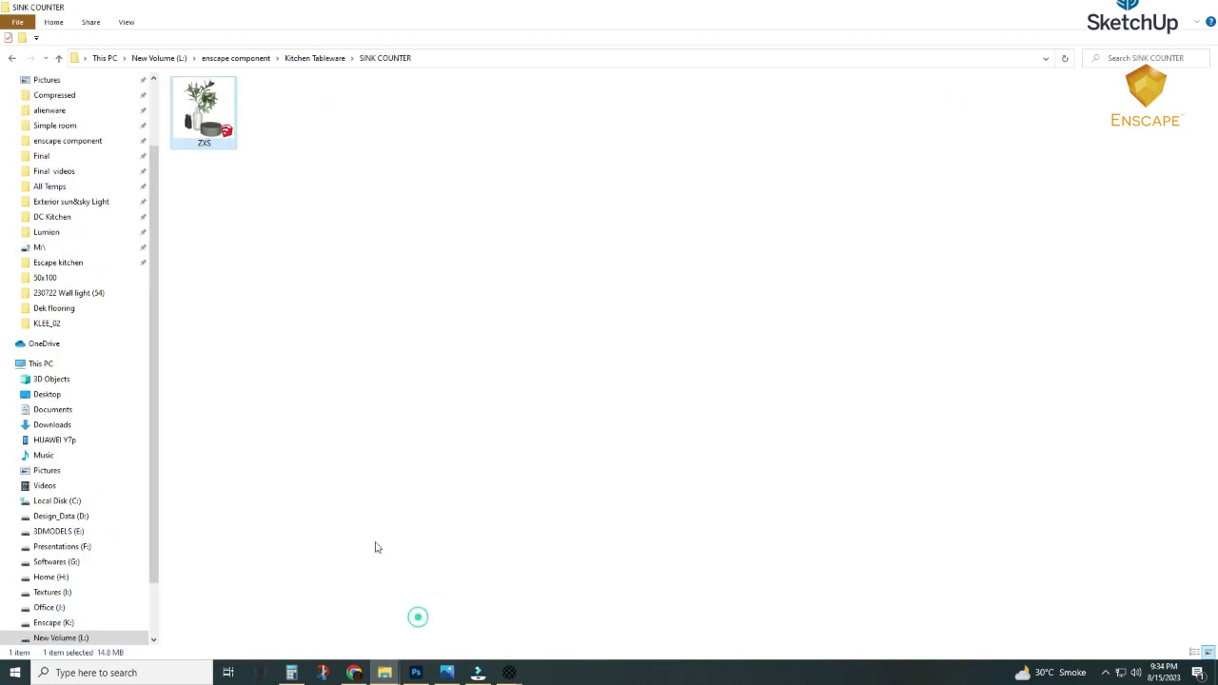
key(alt+Up)
click(419, 521)
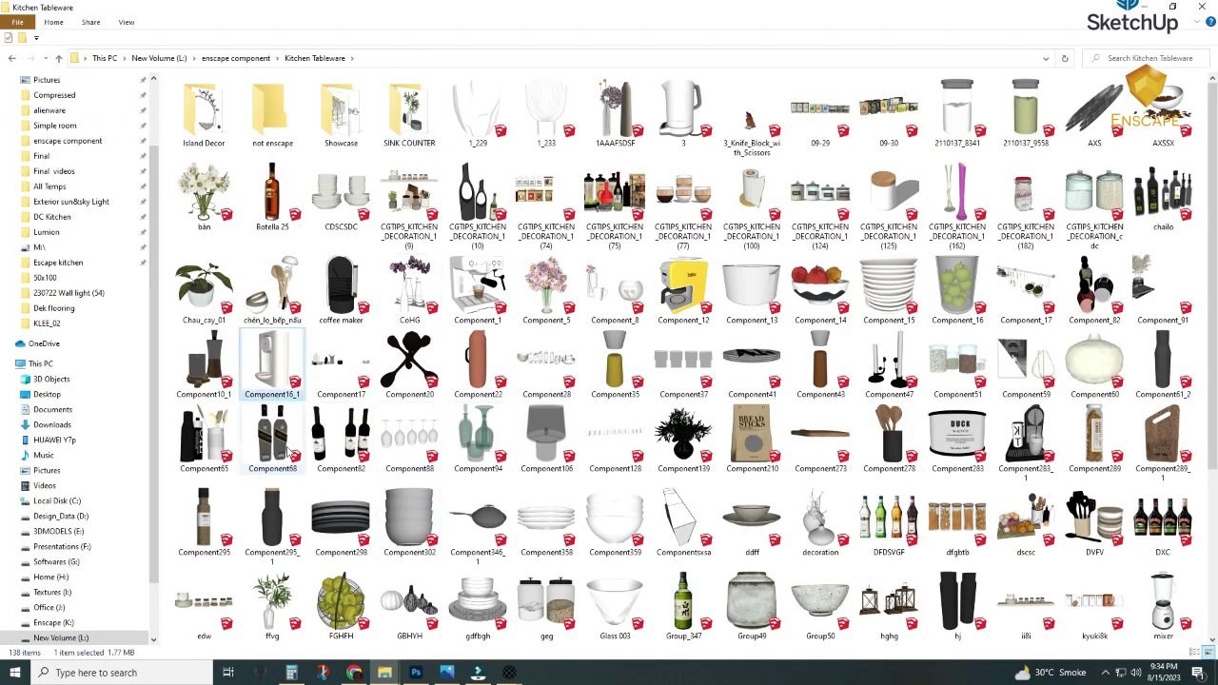
scroll(264, 453, down, 3)
click(773, 454)
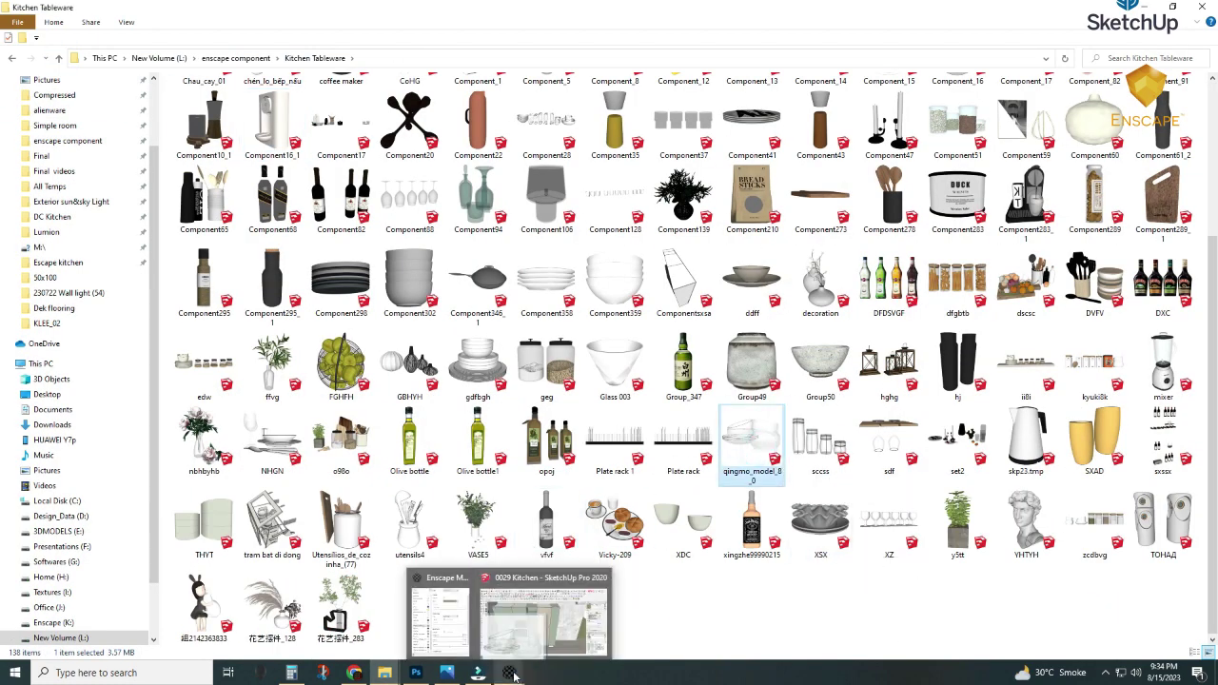
drag(760, 455, 509, 545)
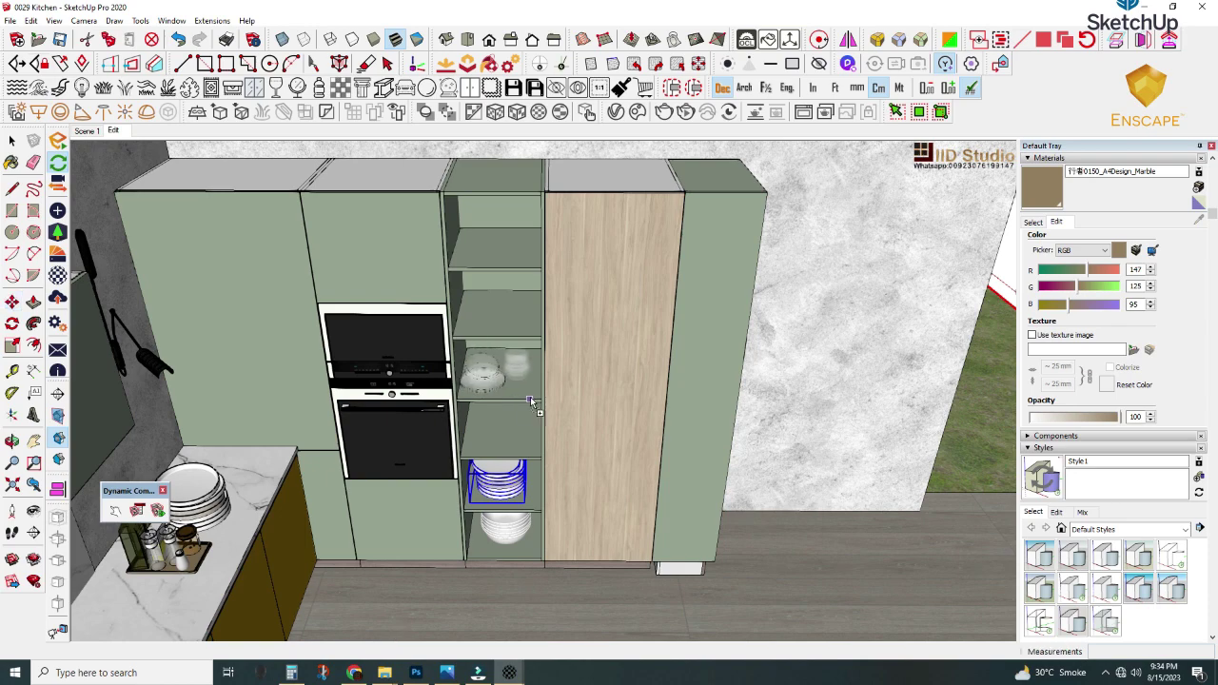
Look through more Kitchen Tableware files, then switch back to the Ens folder window
scroll(509, 371, up, 4)
mouse_move(384, 672)
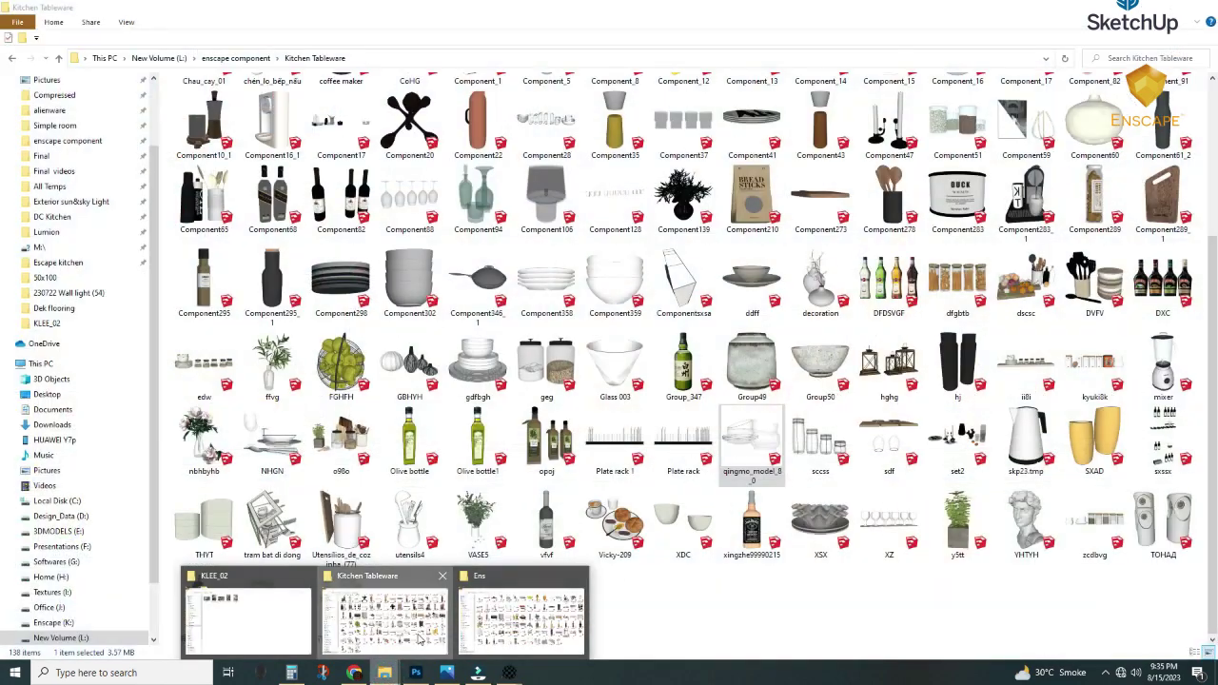
click(381, 609)
scroll(745, 416, up, 5)
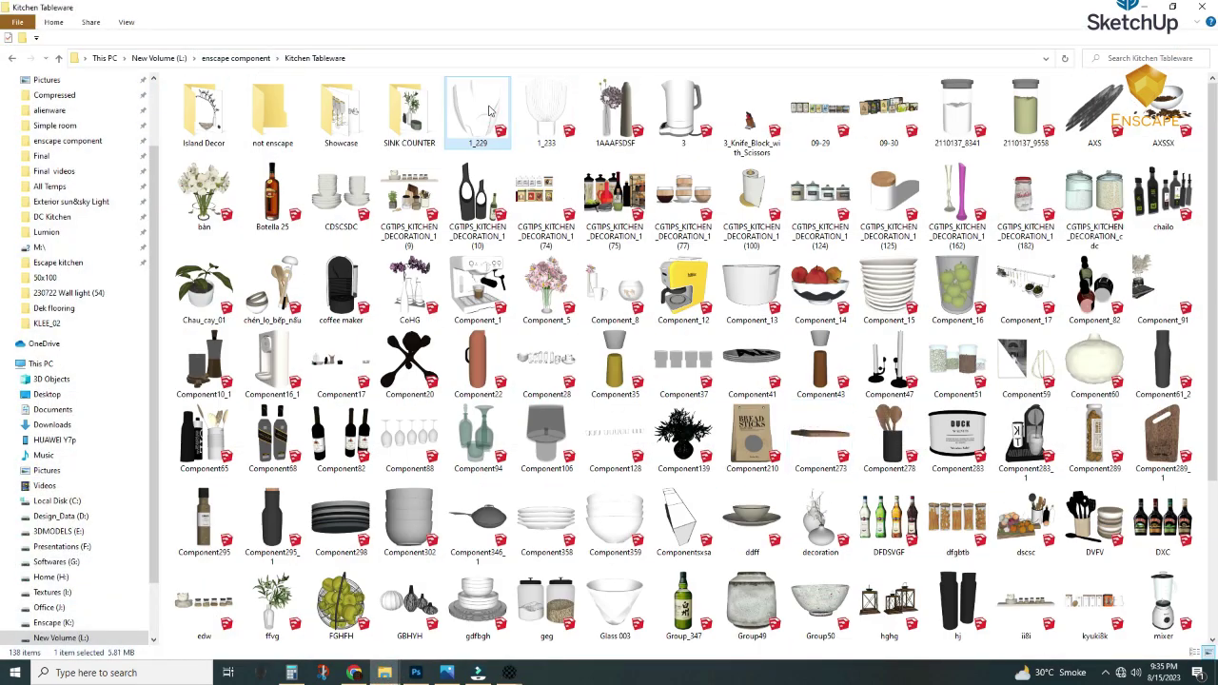
click(628, 200)
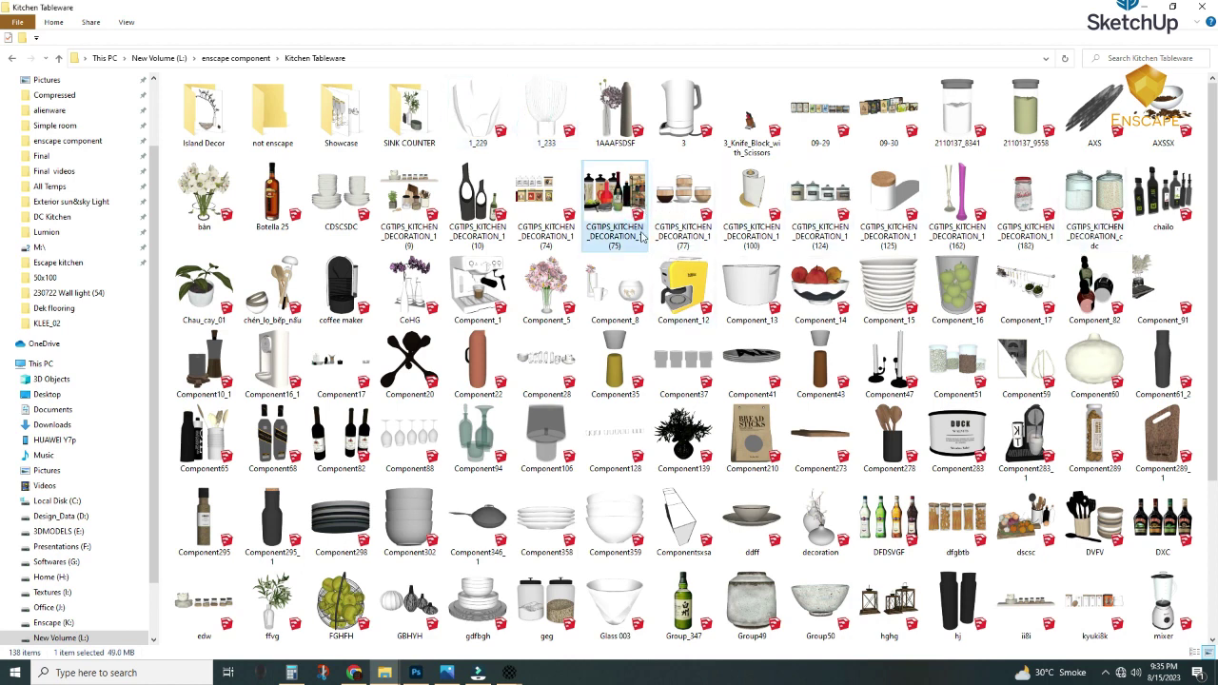
click(350, 299)
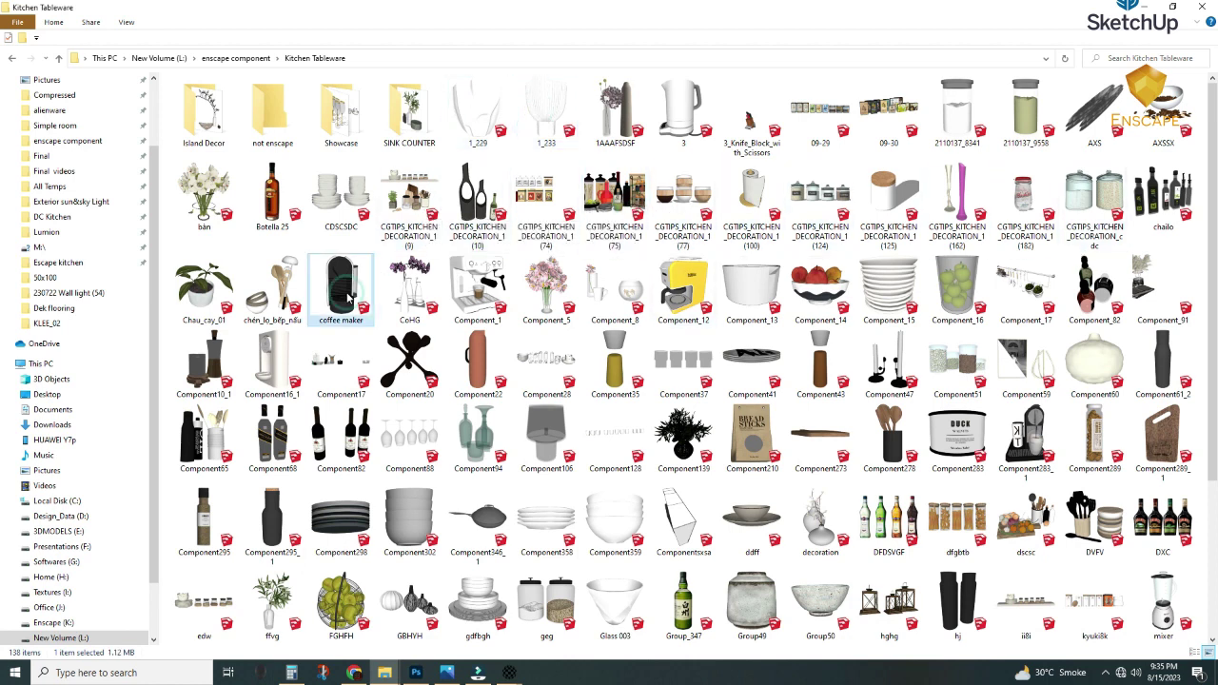
click(219, 385)
scroll(354, 493, down, 5)
click(384, 673)
click(381, 619)
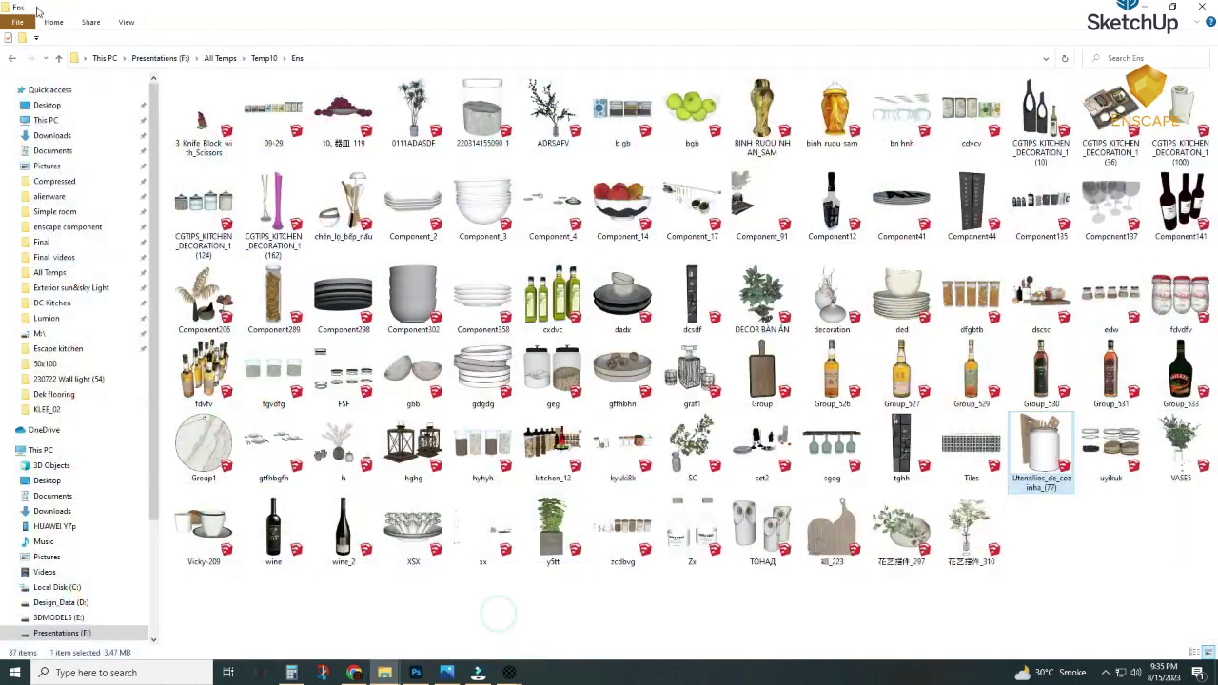
Open Temp13 and drop the white kettle onto the shelf above the bowls
click(49, 272)
double_click(213, 298)
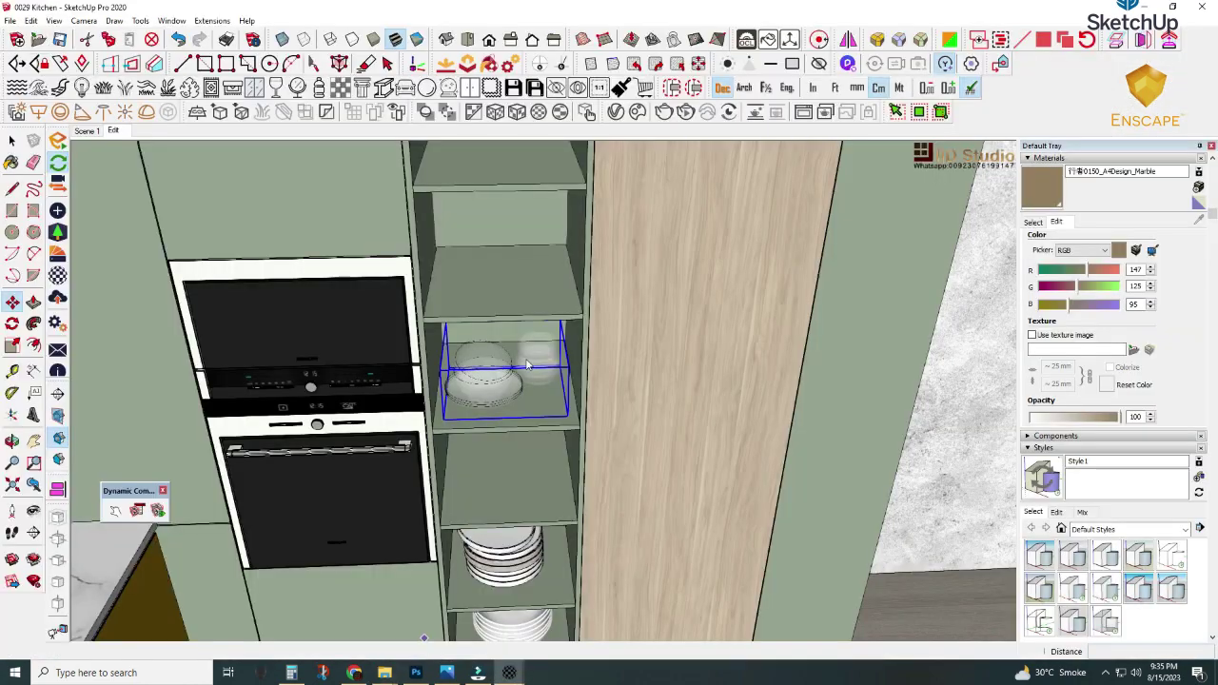
drag(360, 400, 507, 274)
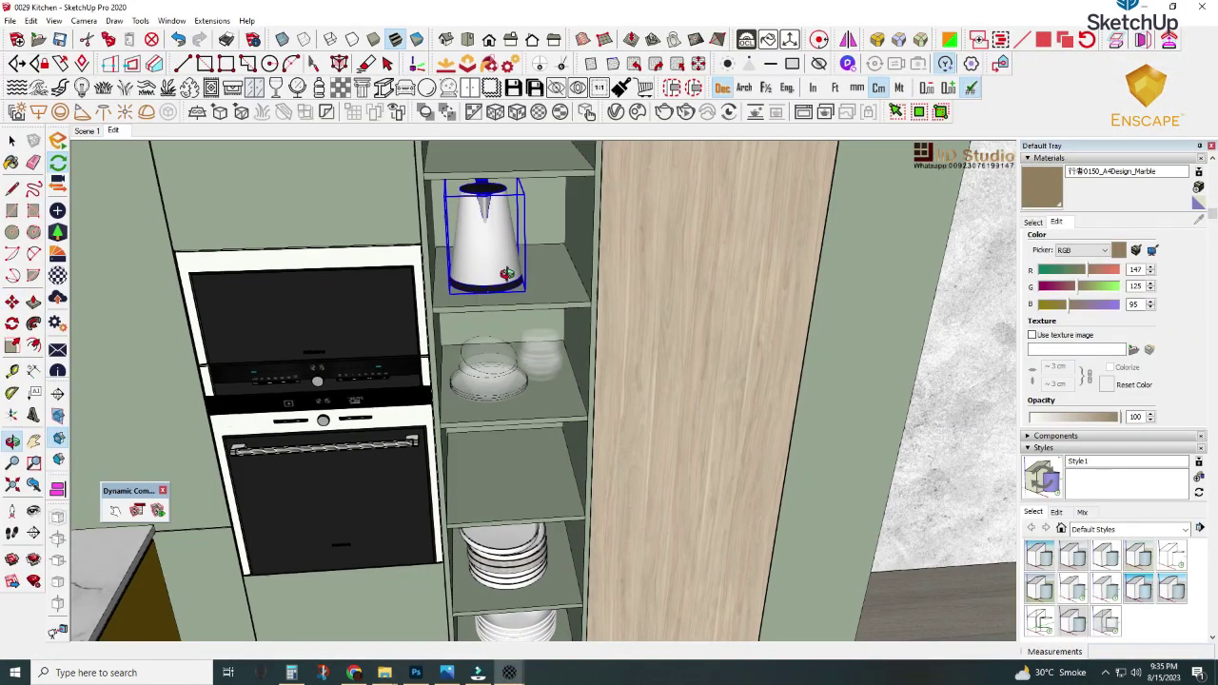
scroll(507, 274, down, 3)
scroll(507, 274, down, 2)
Drag the hyfd storage jars file from Temp13 into the SketchUp viewport
click(384, 673)
click(478, 628)
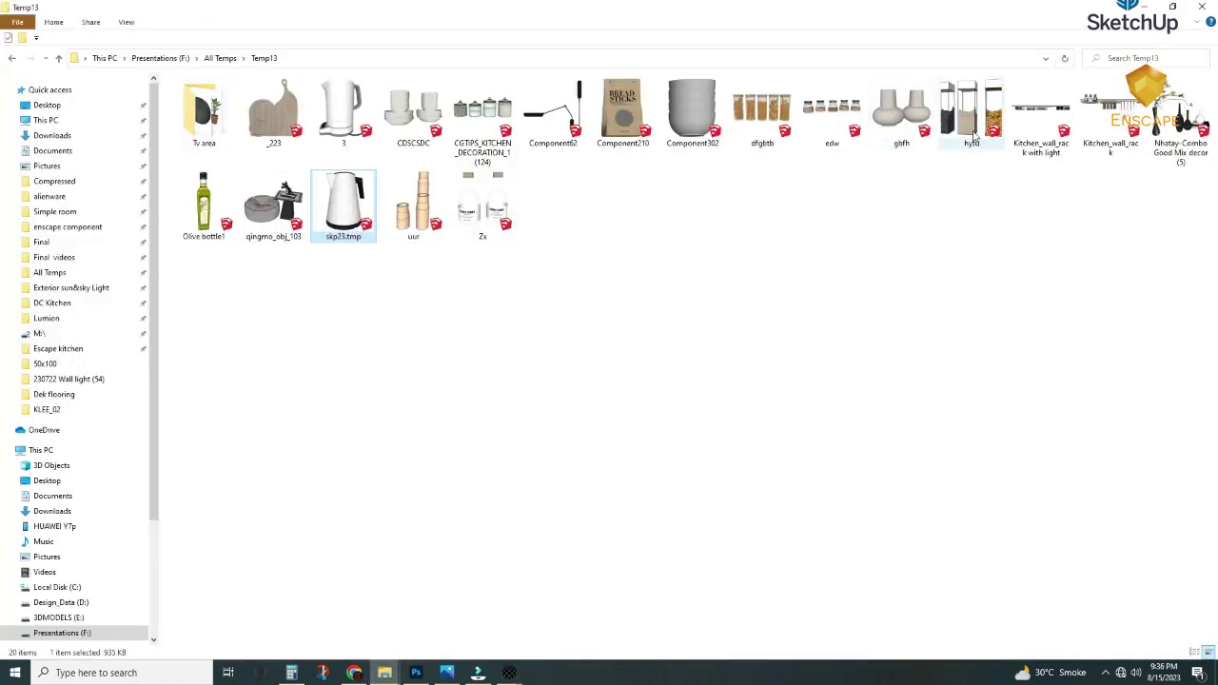
drag(973, 136, 530, 587)
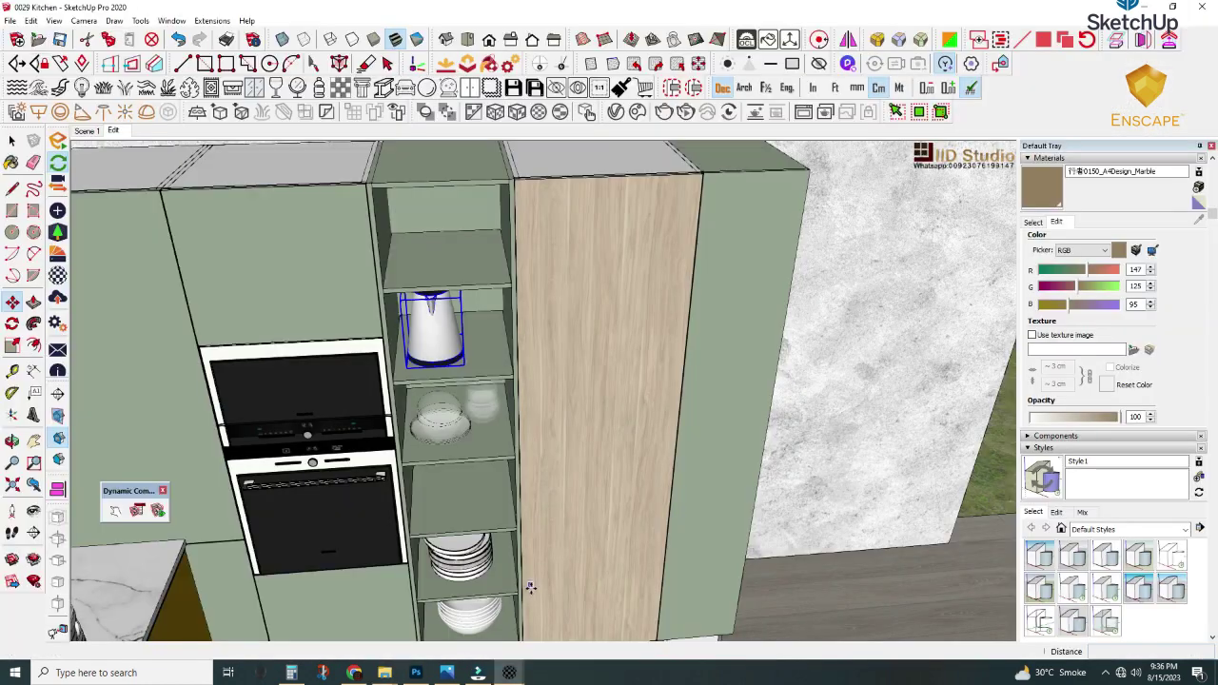
middle_drag(530, 587, 526, 624)
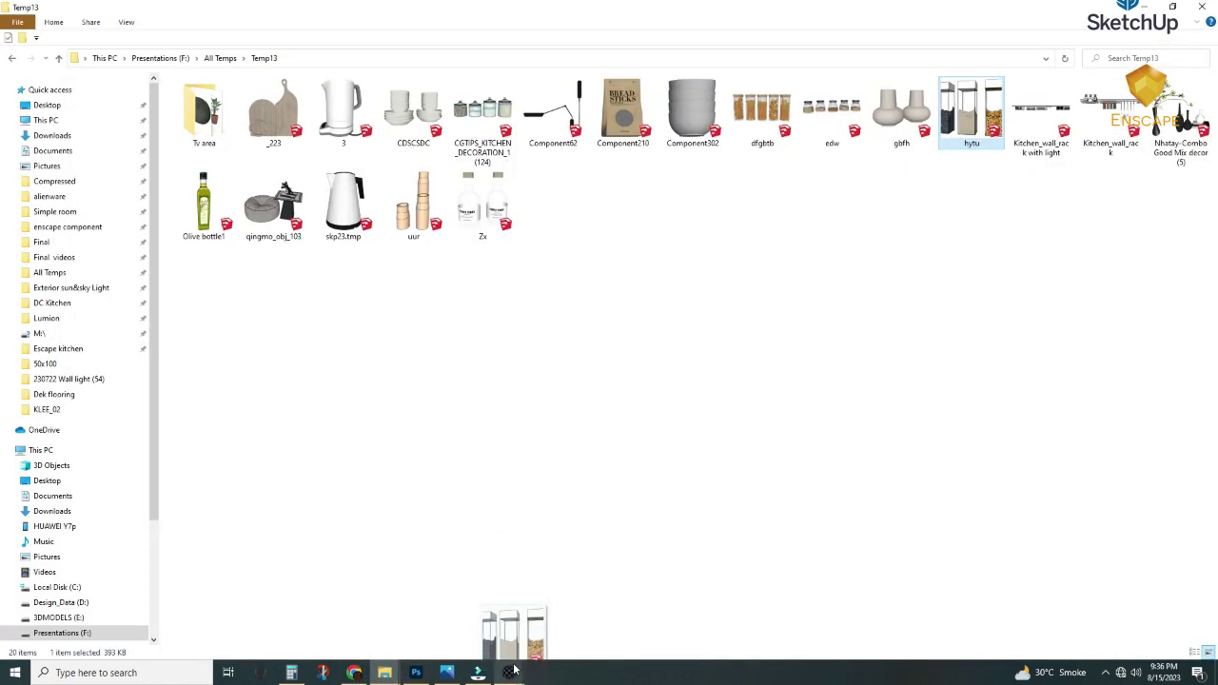
Place the hyfd jars on a shelf of the tall unit, rotated and nudged into position
drag(526, 624, 535, 635)
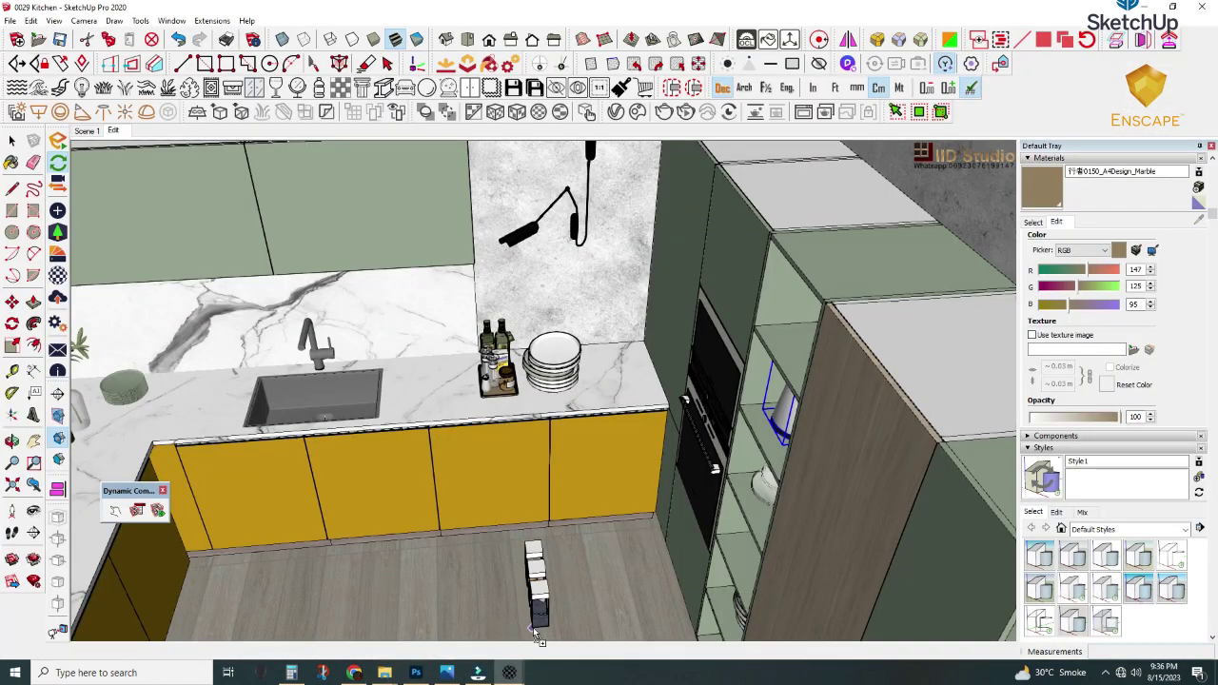
mouse_move(536, 635)
middle_down()
mouse_move(629, 516)
mouse_move(666, 514)
middle_up()
click(666, 513)
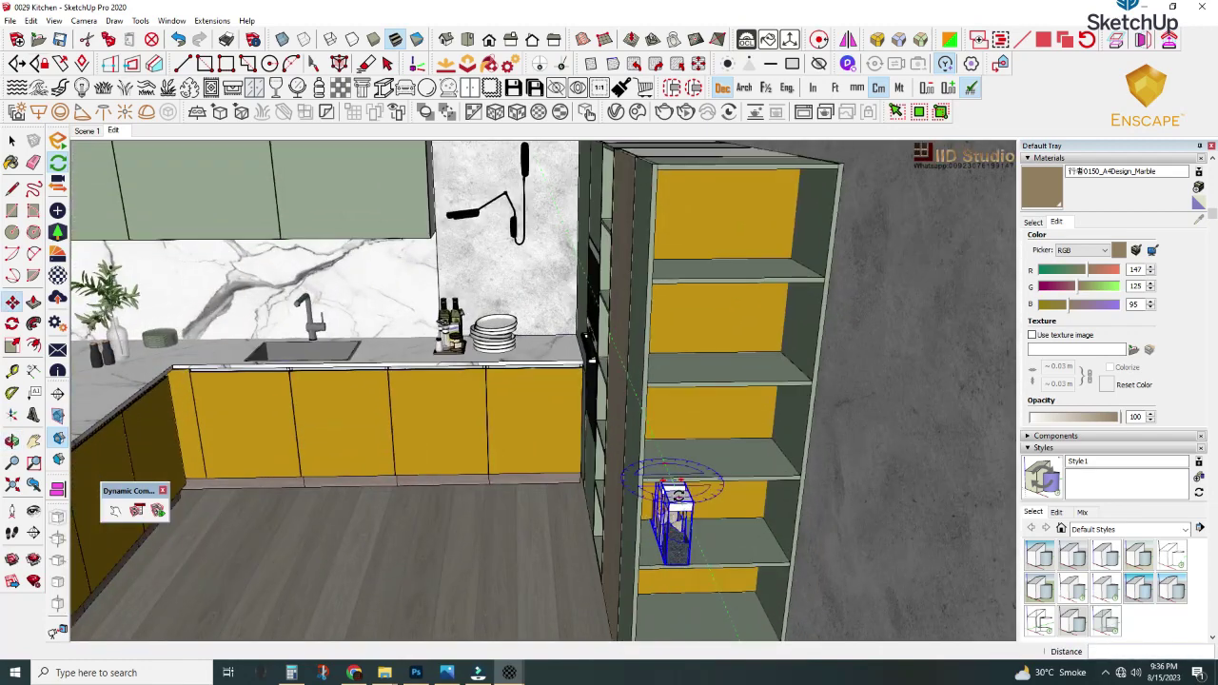
click(841, 452)
scroll(663, 561, up, 2)
scroll(663, 562, up, 2)
middle_drag(666, 552, 647, 571)
key(m)
click(643, 573)
Inspect the jars' white lid and grey body materials in the Enscape material settings
alt+click(656, 388)
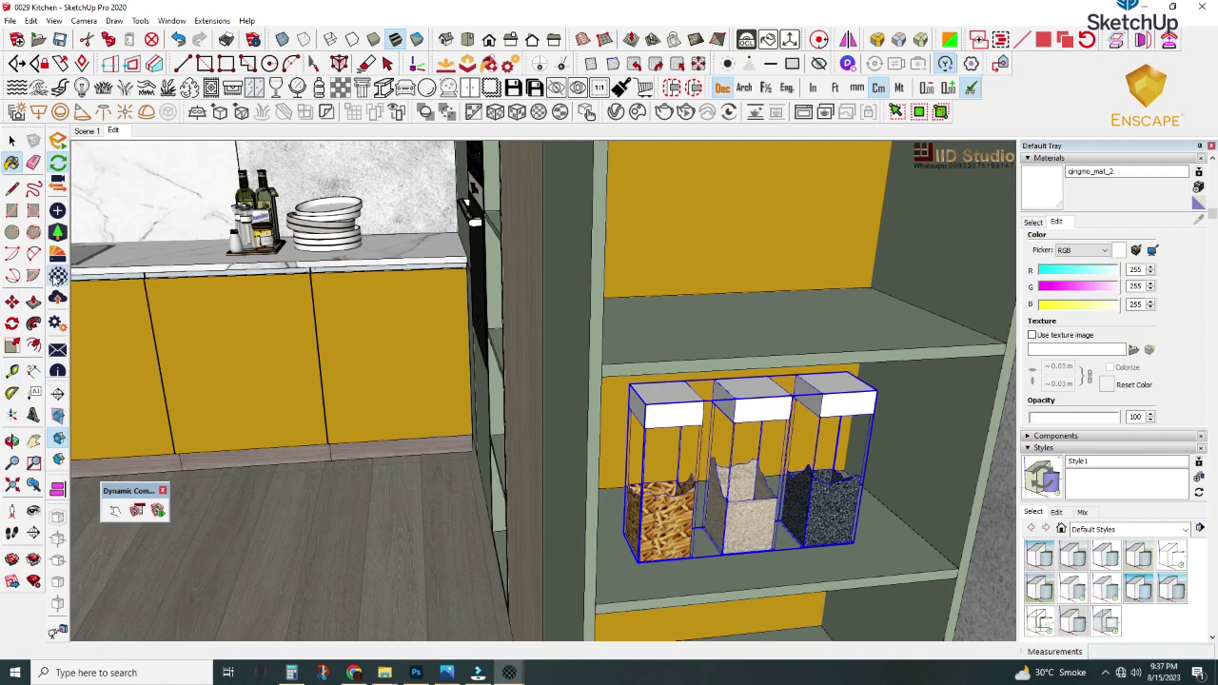
click(57, 276)
alt+click(664, 496)
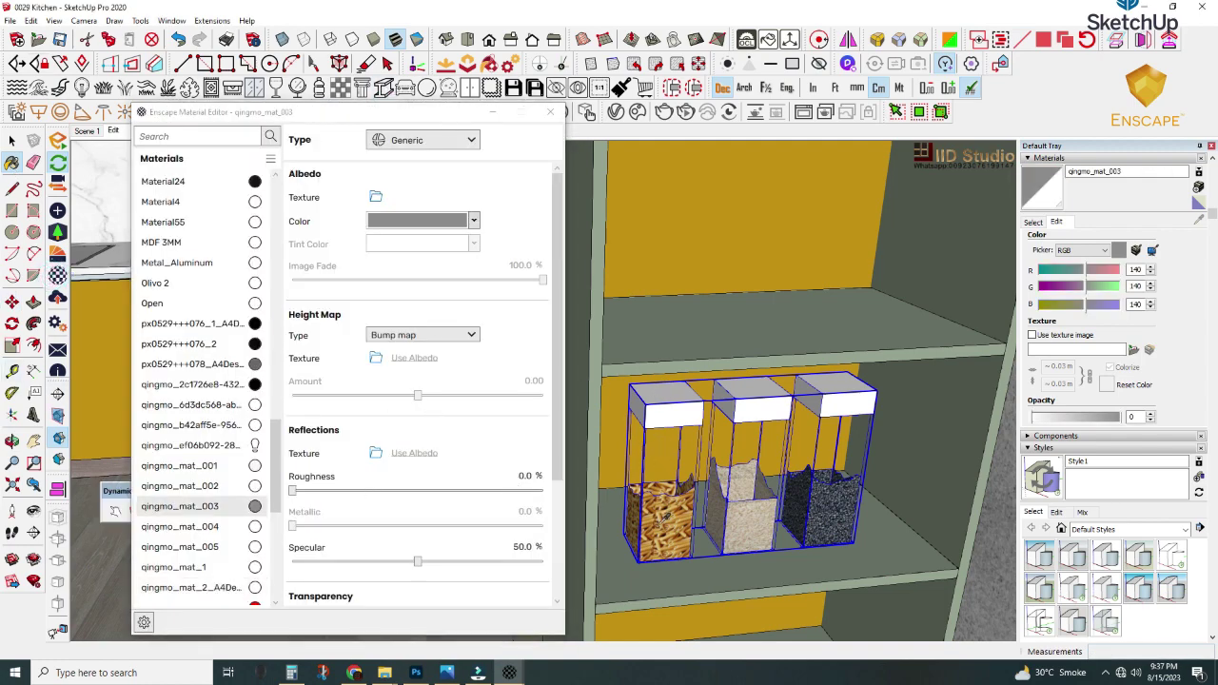
click(492, 112)
Move the jars onto the sink counter beside the plate stack
scroll(512, 473, down, 3)
scroll(512, 472, down, 2)
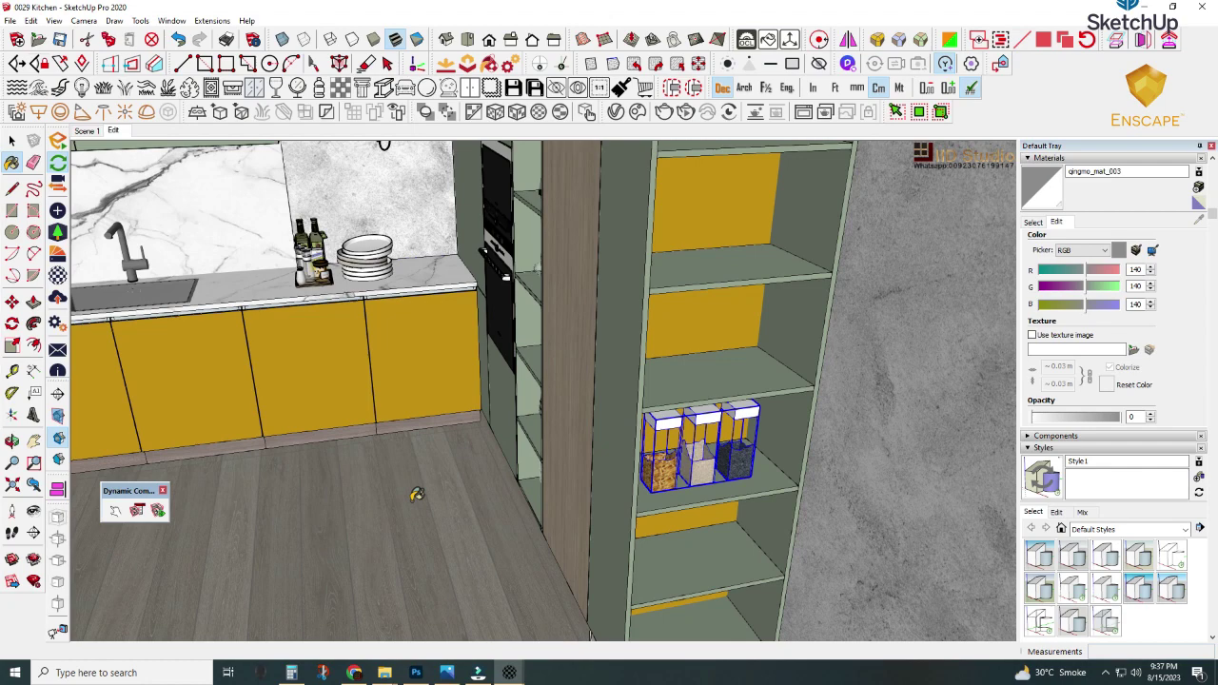
scroll(579, 507, down, 2)
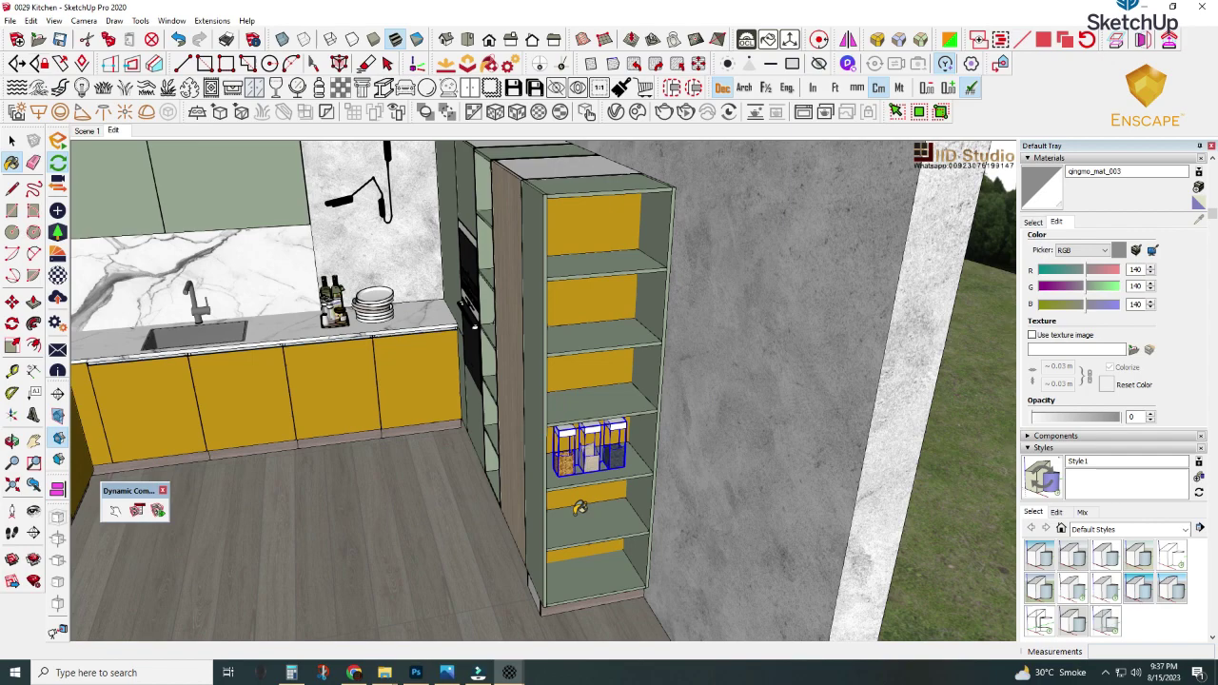
click(484, 460)
scroll(285, 323, up, 3)
scroll(285, 323, up, 2)
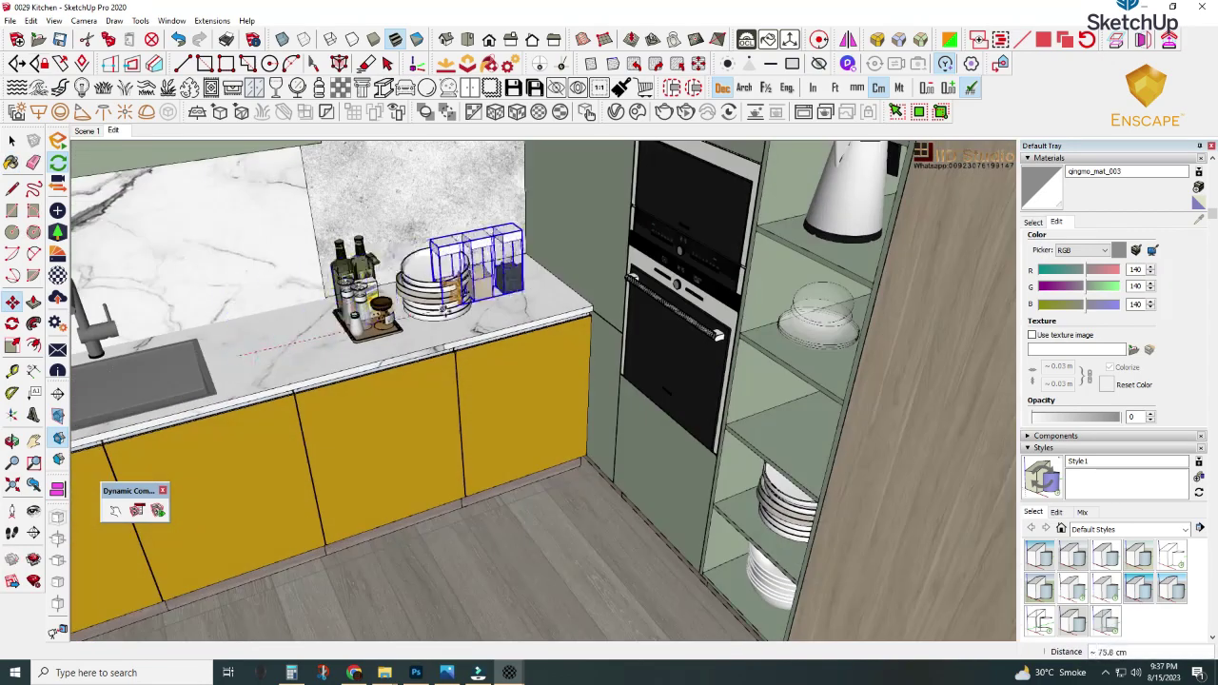
mouse_move(438, 302)
middle_down()
mouse_move(522, 265)
mouse_move(480, 303)
middle_up()
click(517, 278)
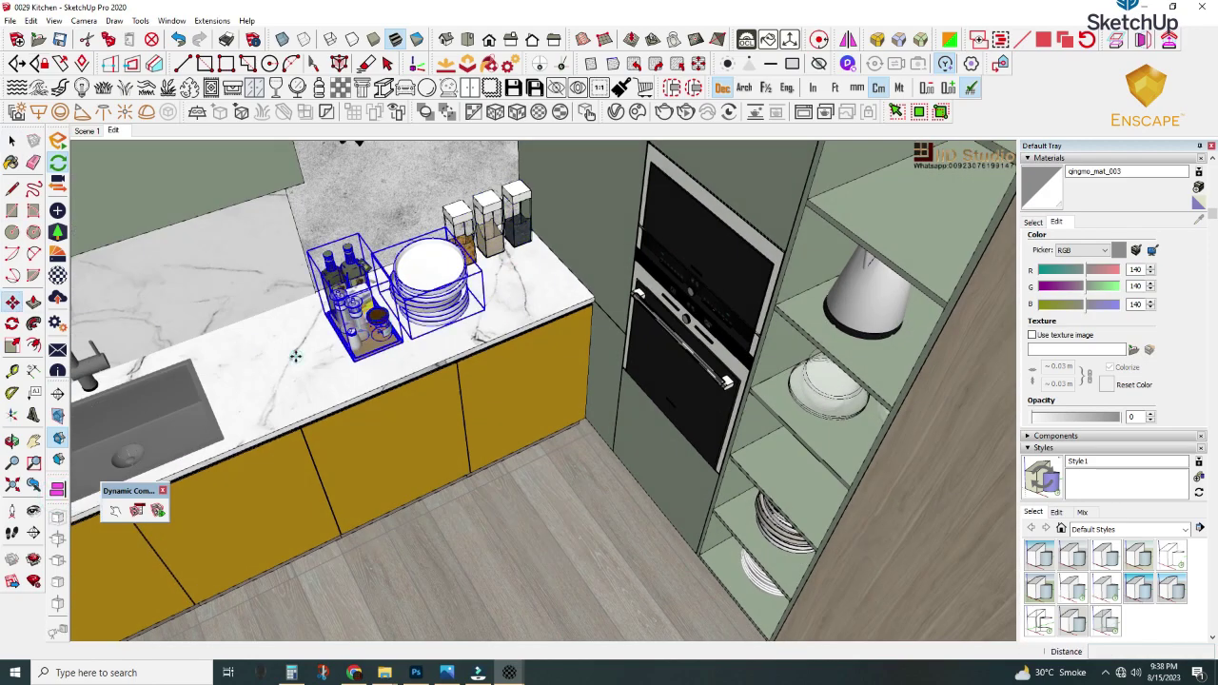
key(space)
middle_drag(295, 355, 438, 590)
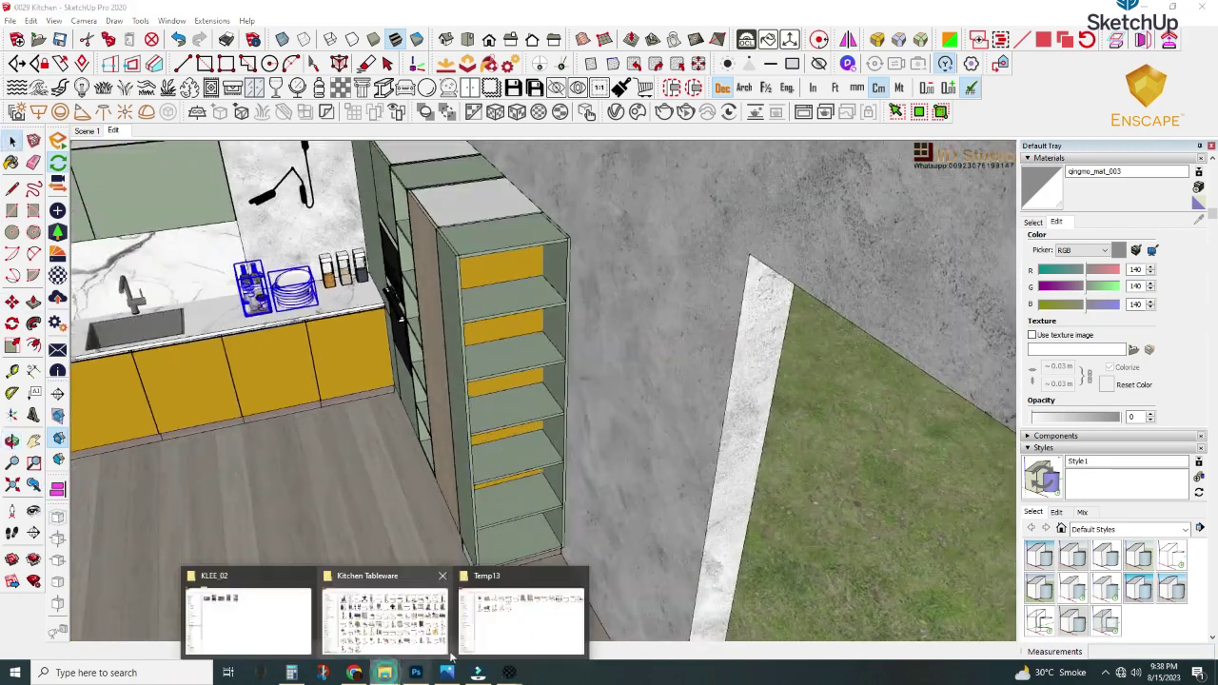
click(422, 643)
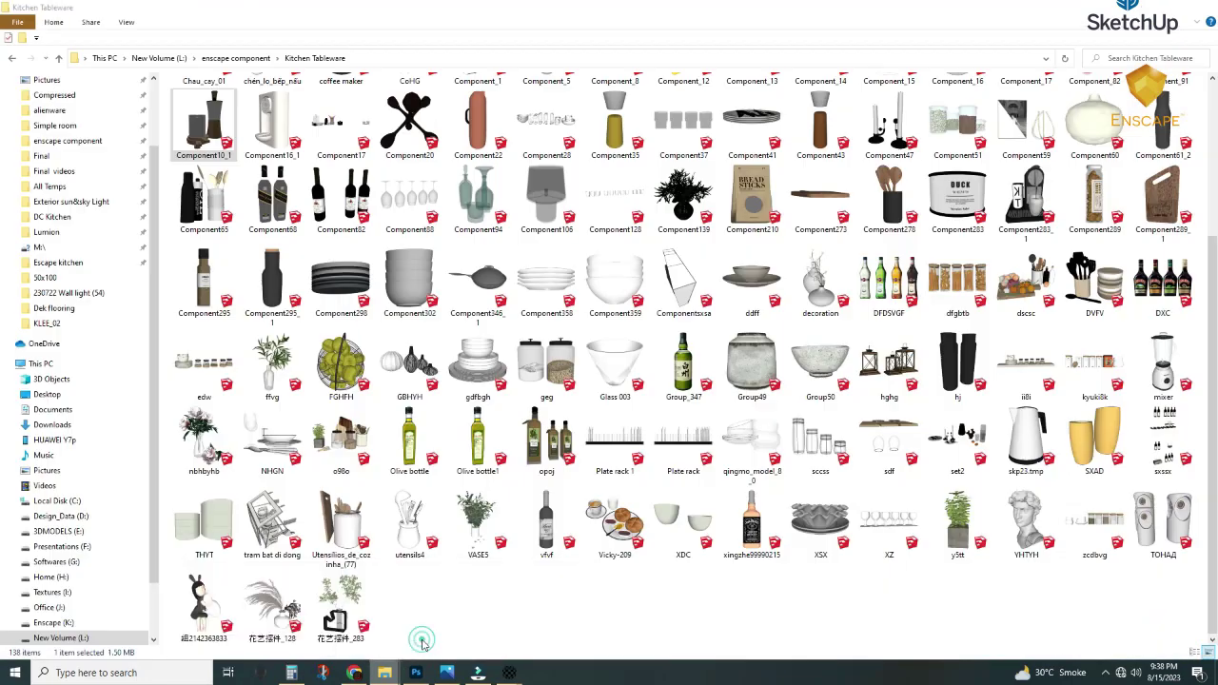
Place the Component196 books from Shelf decor against the side panel, plus a stack on the lower shelf
click(59, 59)
double_click(1094, 223)
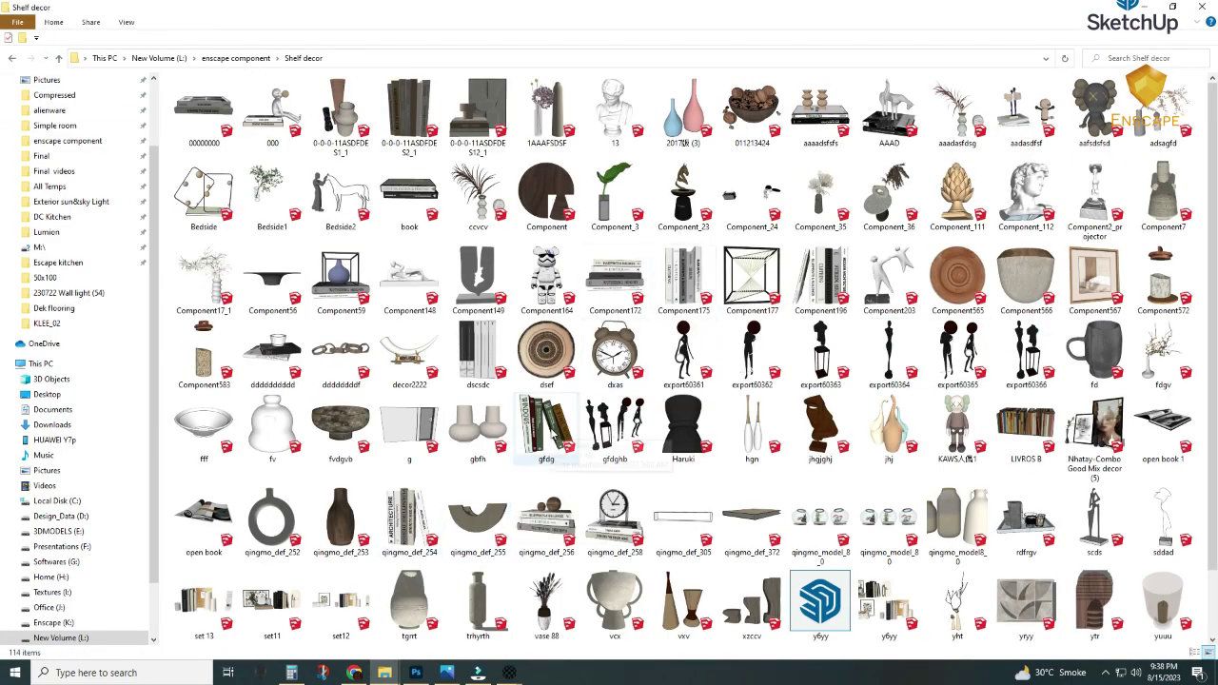
scroll(538, 379, down, 1)
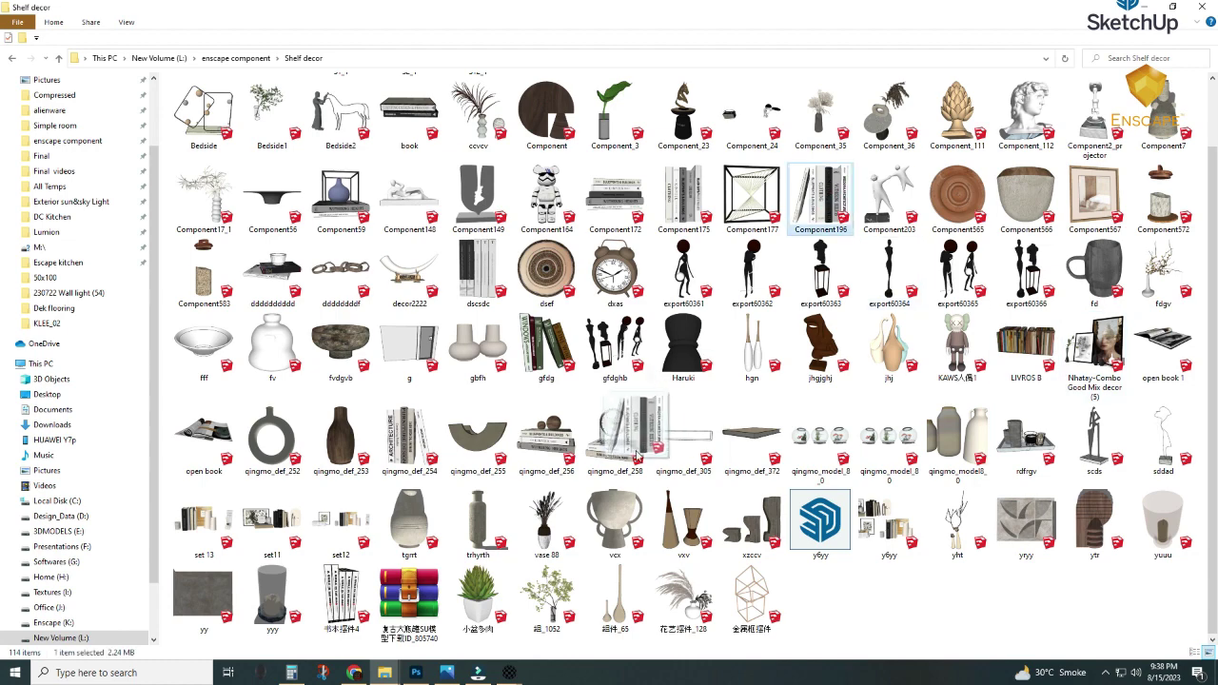
mouse_move(637, 457)
mouse_down()
mouse_move(659, 462)
mouse_move(563, 547)
mouse_up()
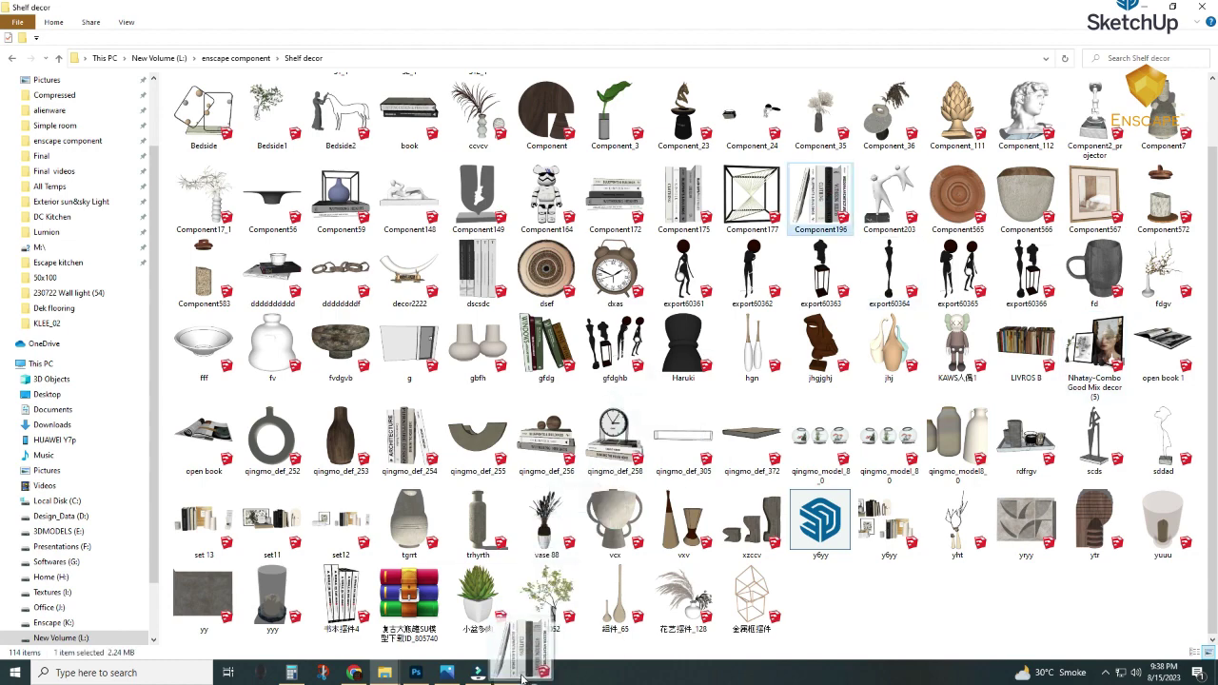
scroll(545, 495, up, 3)
scroll(547, 447, up, 2)
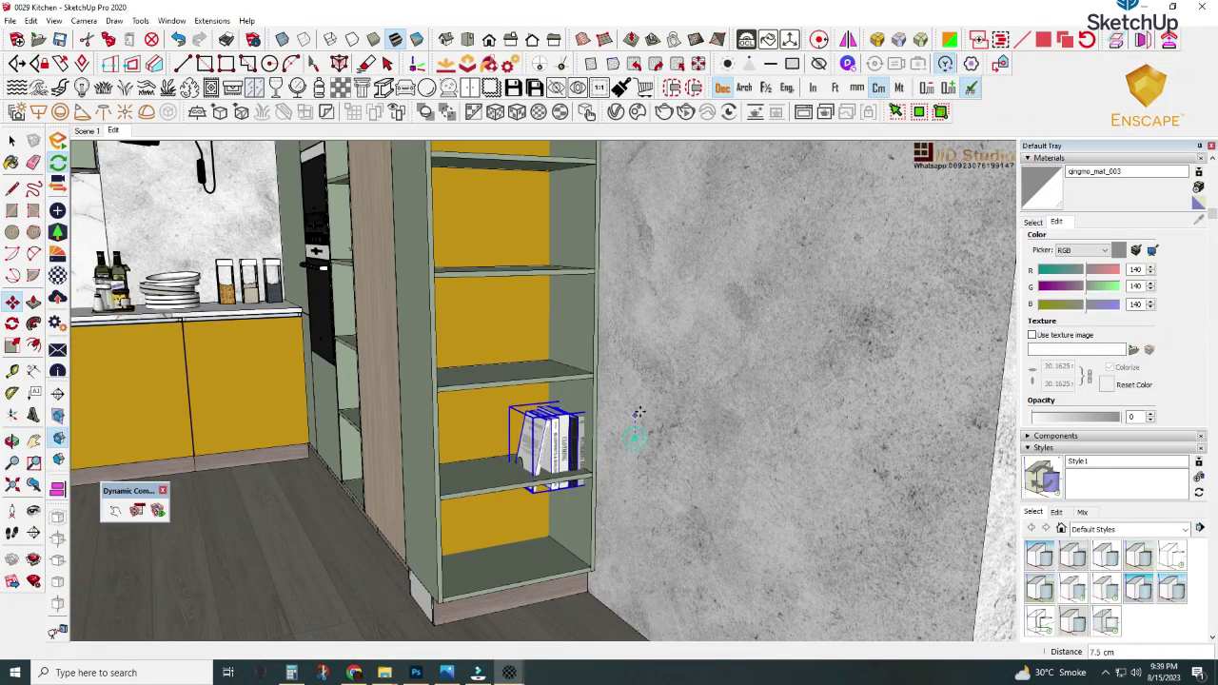
click(532, 466)
click(590, 426)
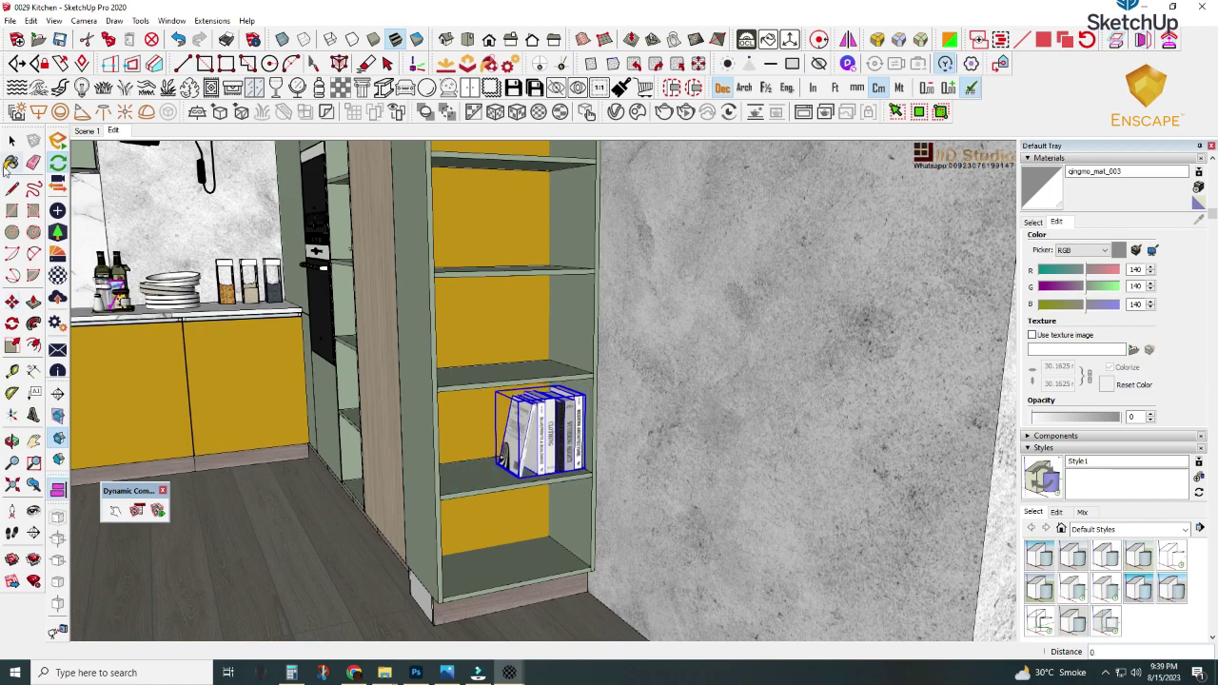
click(364, 652)
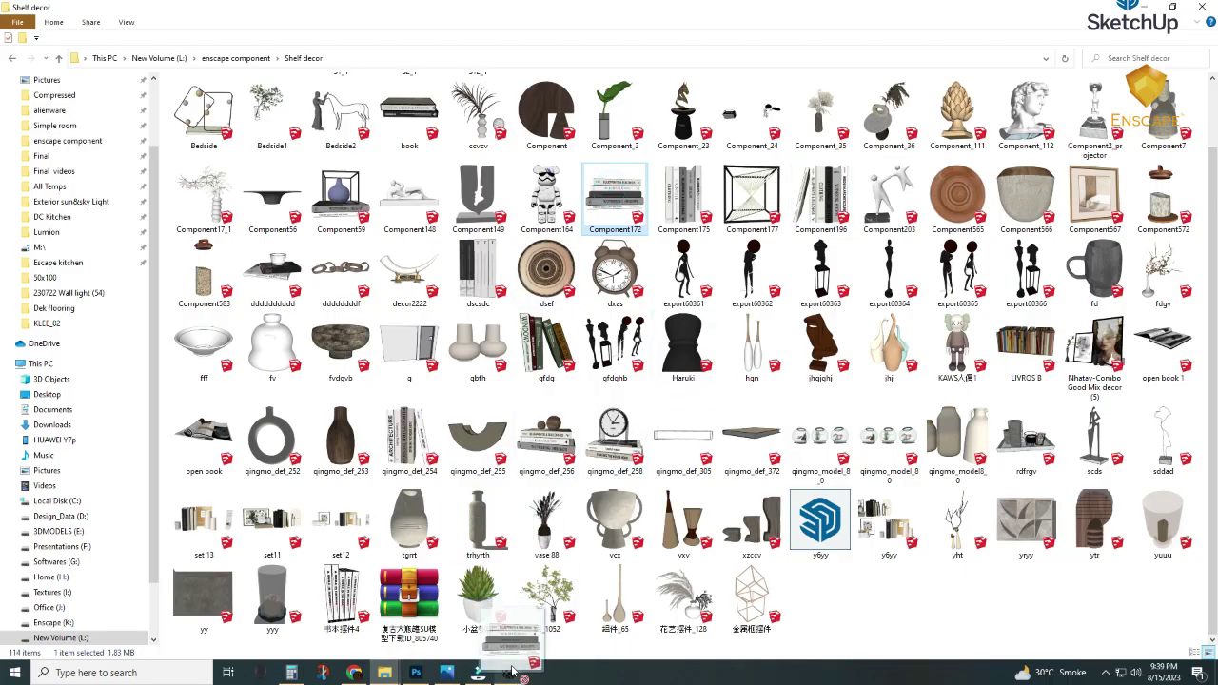
click(531, 626)
click(511, 563)
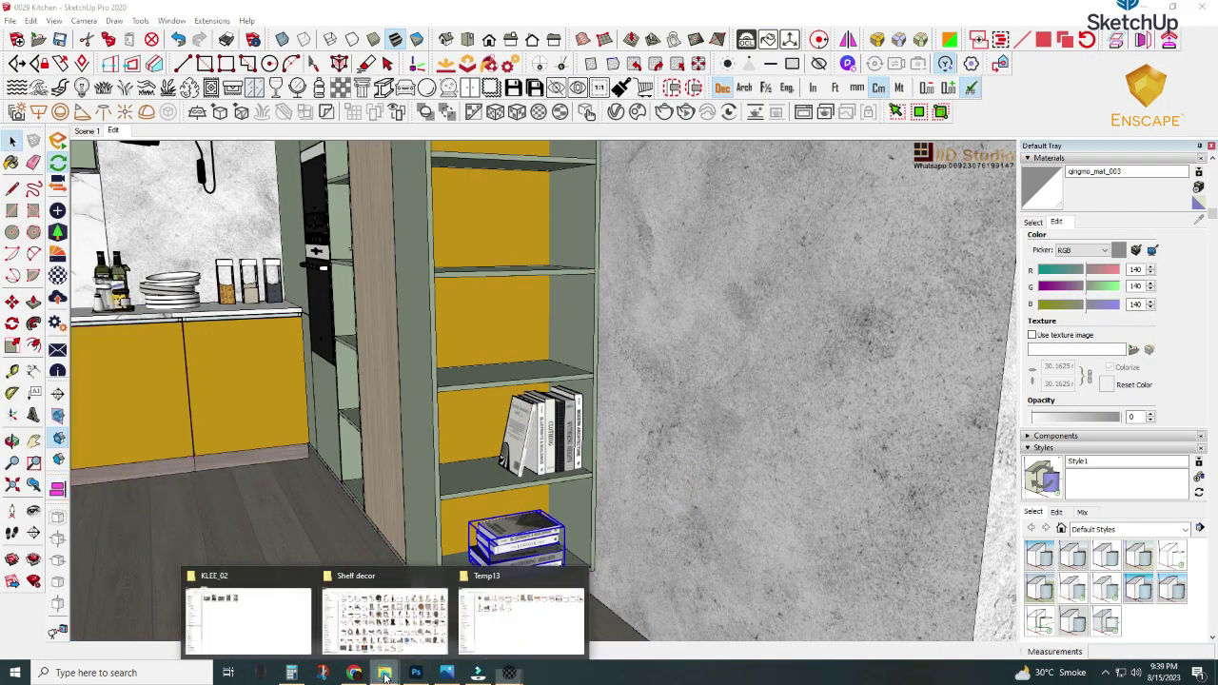
Add upright books on the upper shelf and the twin vase ornament on the lower shelf
click(381, 628)
drag(820, 195, 475, 523)
mouse_move(341, 599)
mouse_down()
mouse_move(507, 645)
mouse_move(526, 571)
mouse_up()
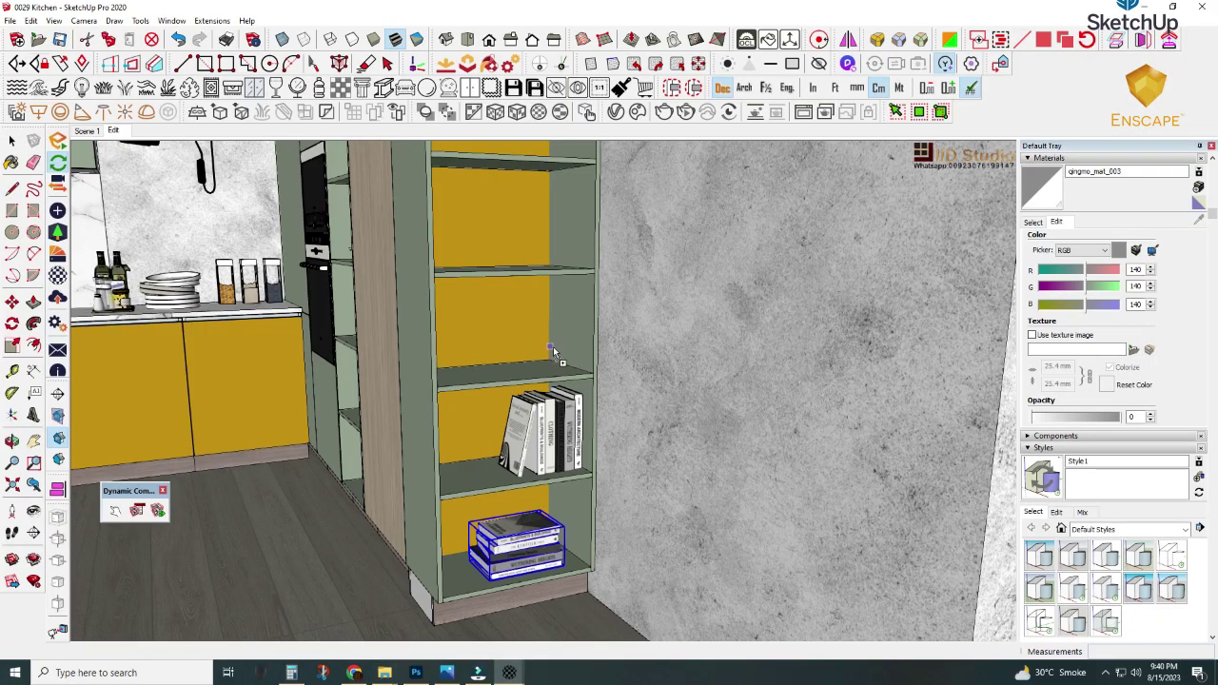
drag(558, 347, 557, 381)
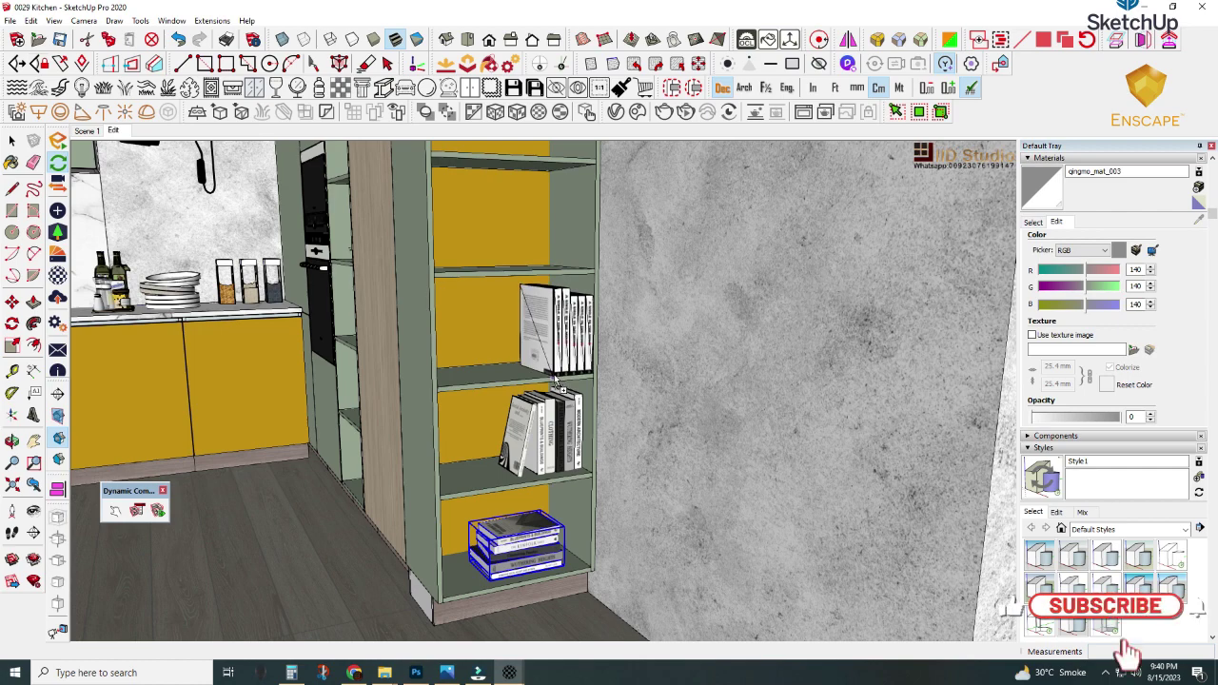
click(556, 271)
mouse_move(557, 271)
middle_down()
mouse_move(501, 356)
mouse_move(533, 380)
middle_up()
mouse_move(385, 673)
click(388, 620)
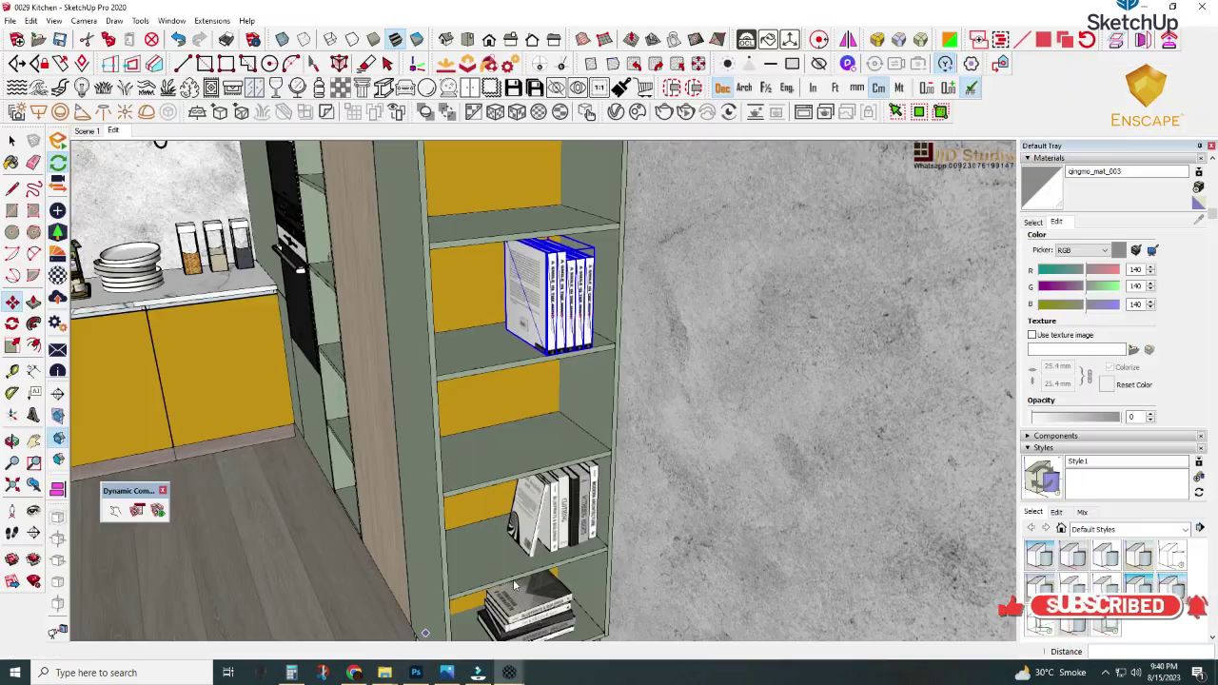
drag(488, 381, 487, 571)
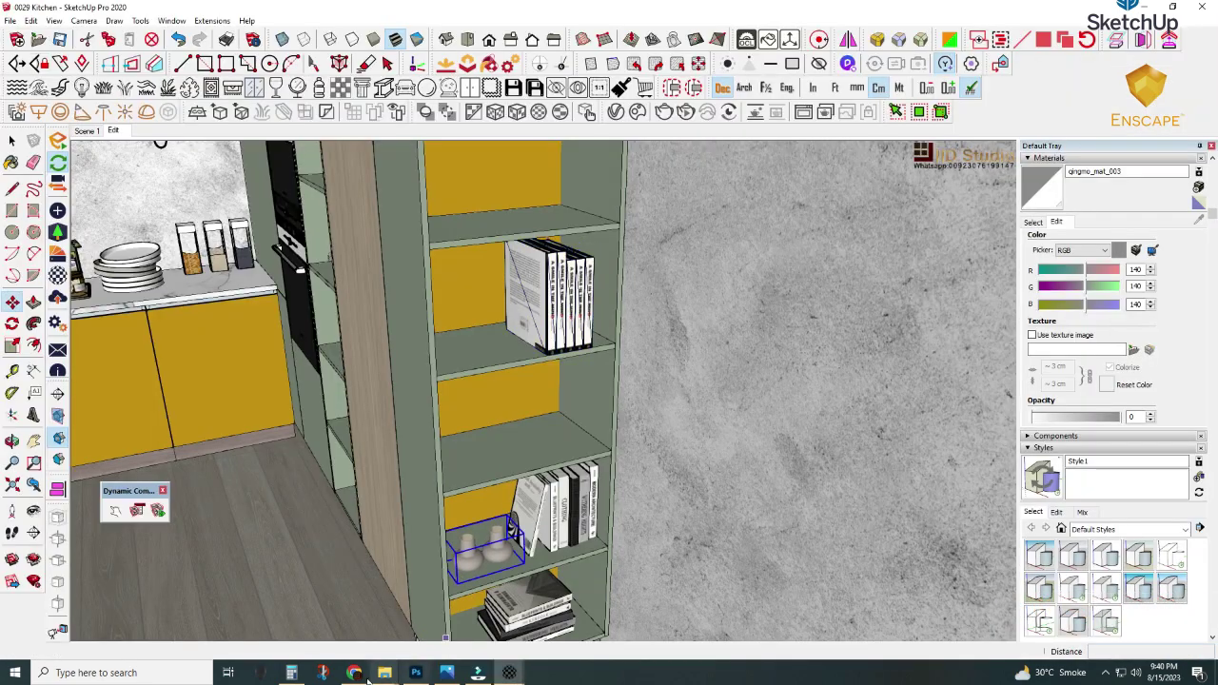
Place the qingmo_def_256 stacked-books ornament on the middle shelf
click(394, 609)
drag(543, 442, 531, 635)
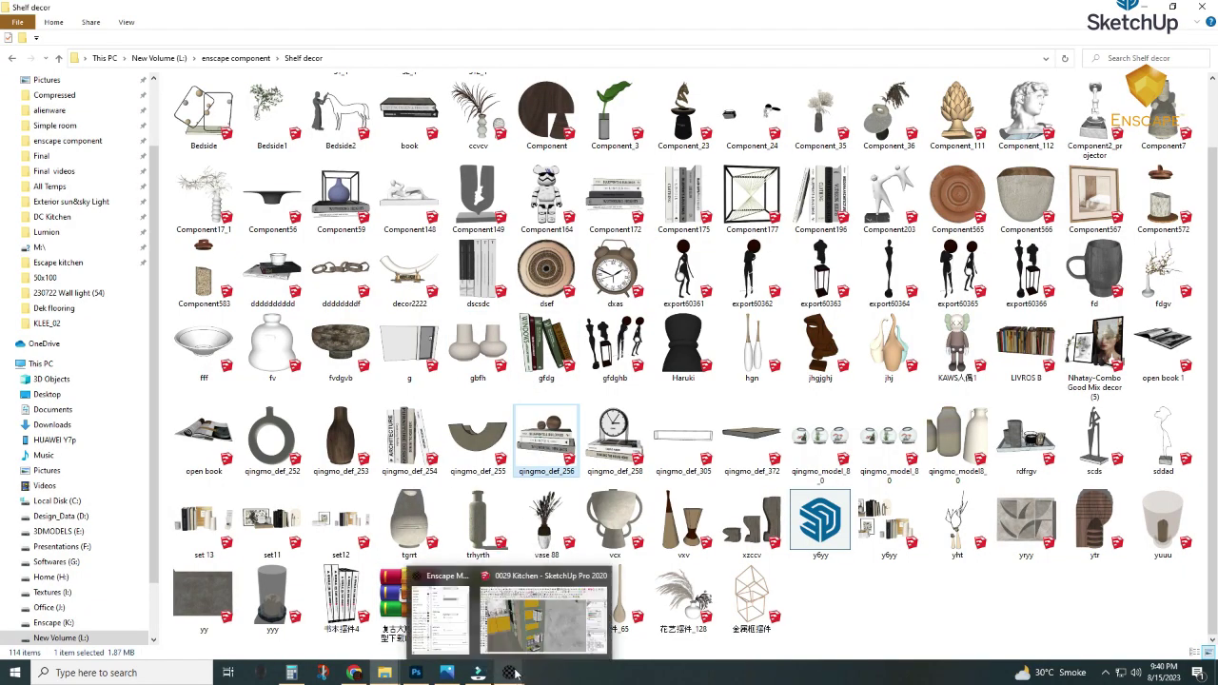
click(529, 457)
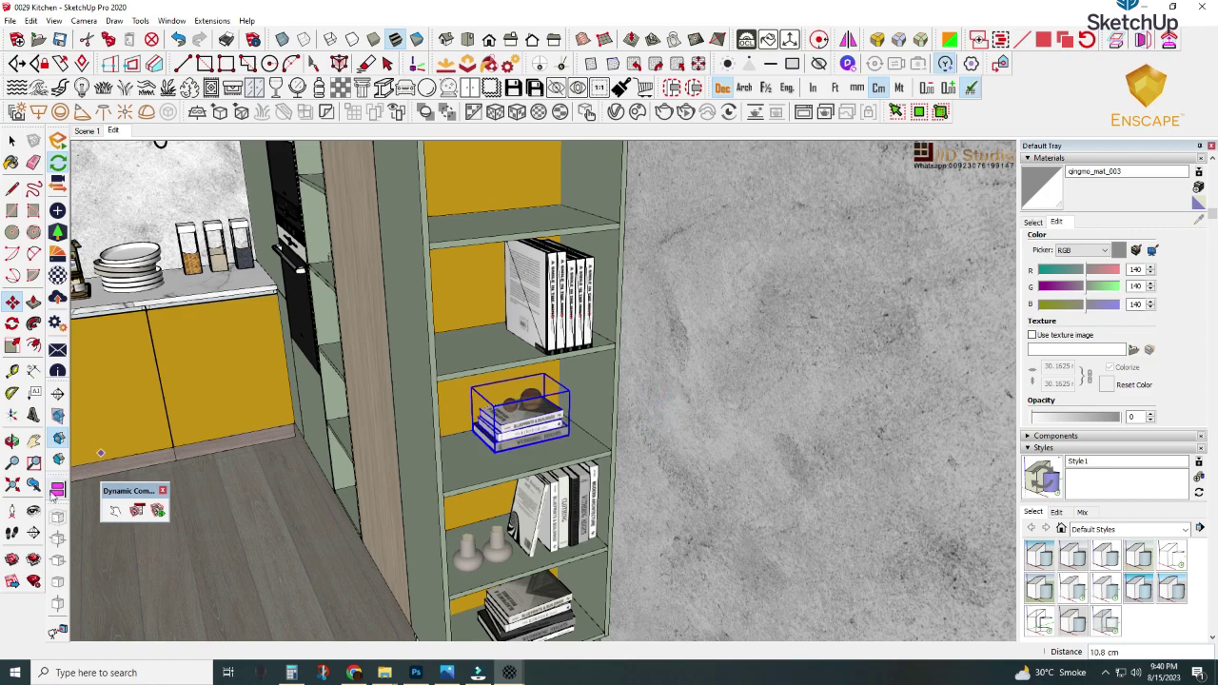
Set the Component566 bowl on an upper shelf of the tall unit
click(384, 672)
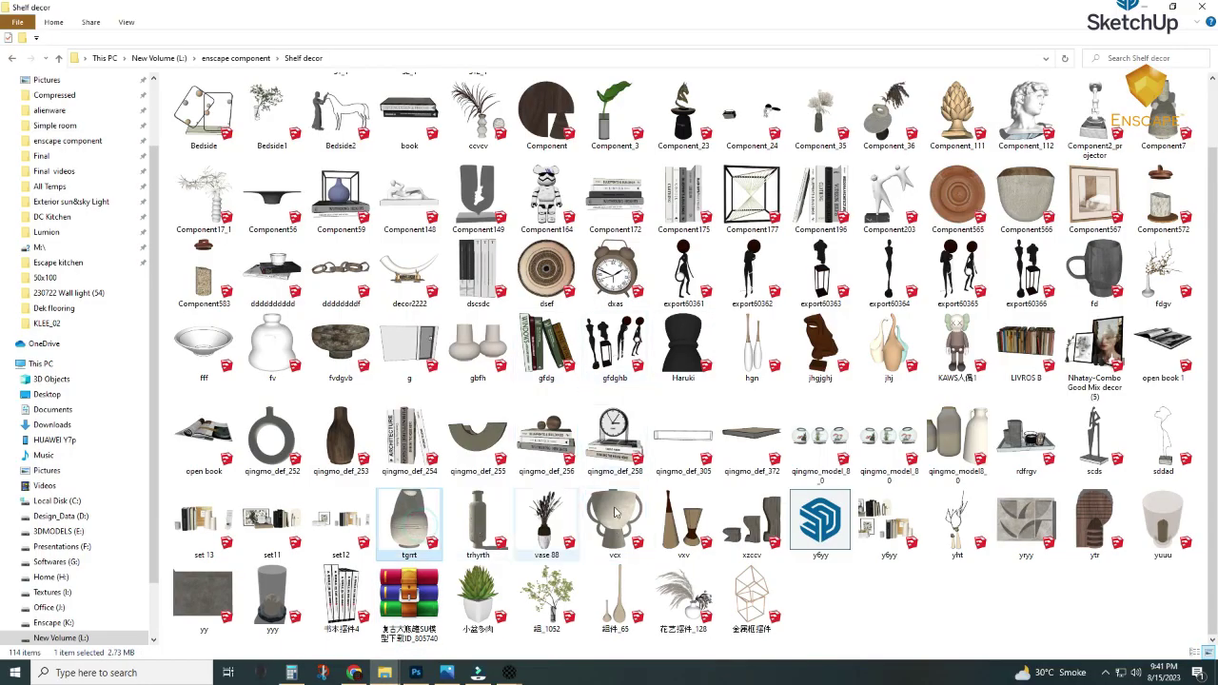
click(1029, 195)
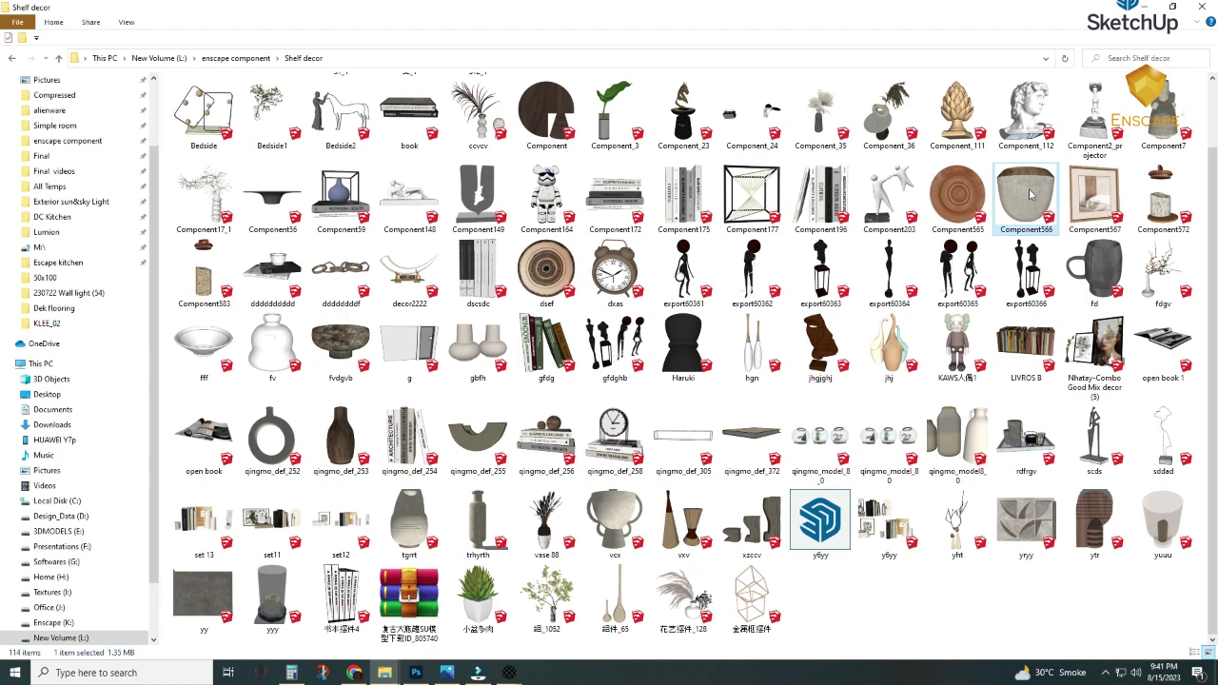
drag(1029, 195, 504, 352)
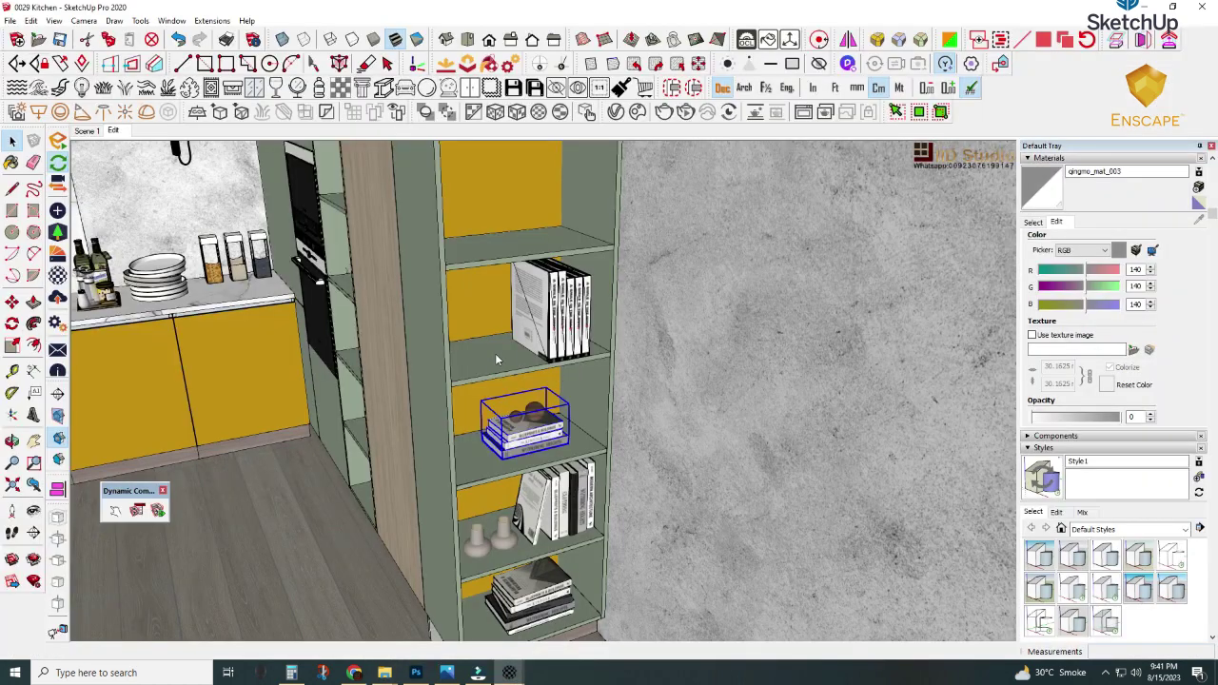
scroll(505, 352, up, 2)
click(541, 388)
middle_drag(541, 388, 691, 363)
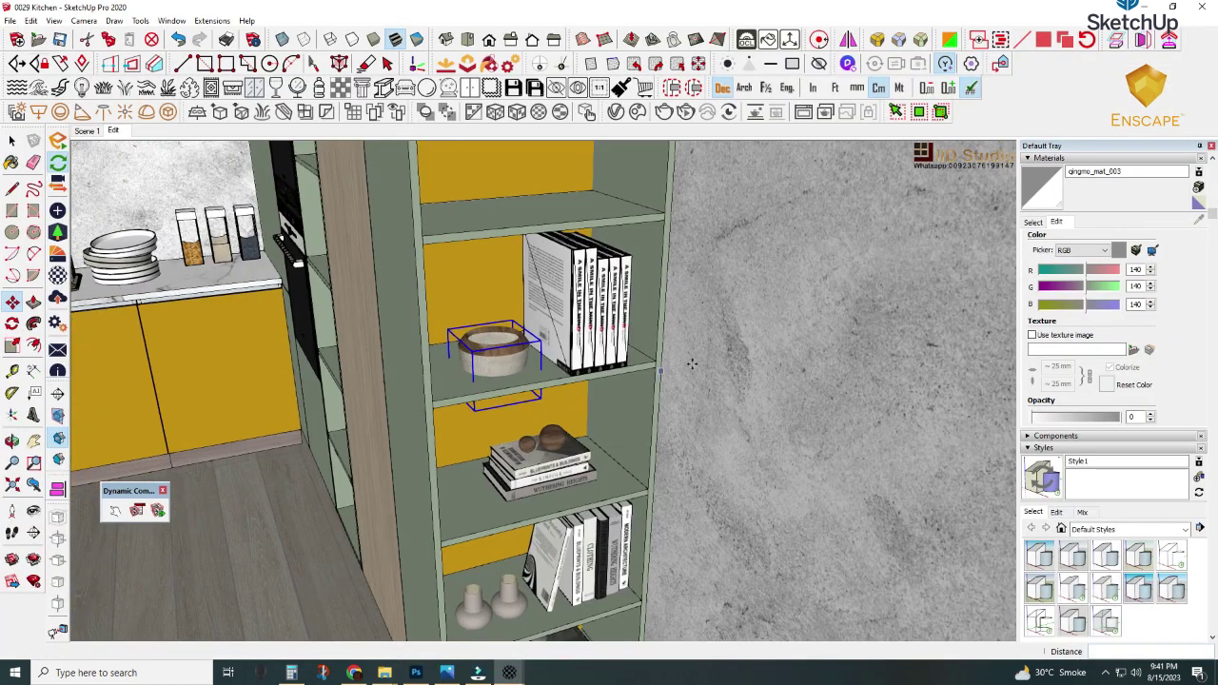
Bring the stone bowl ornament onto the shelves and review them from the front
click(384, 672)
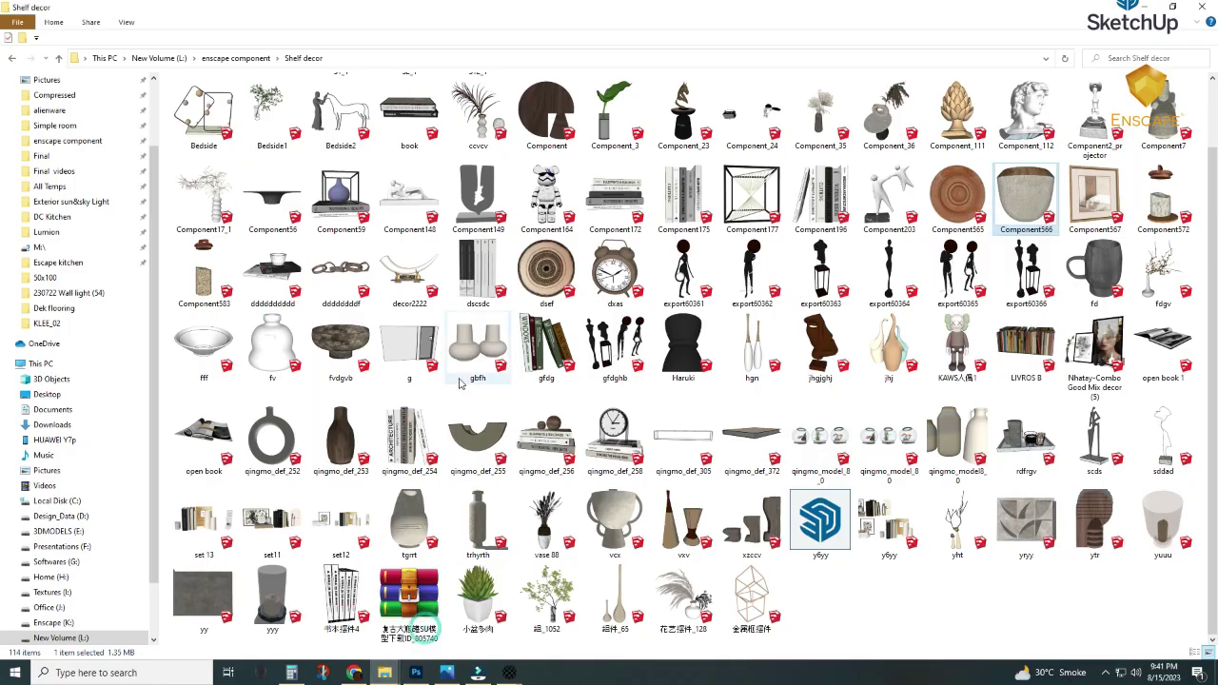
drag(348, 375, 530, 202)
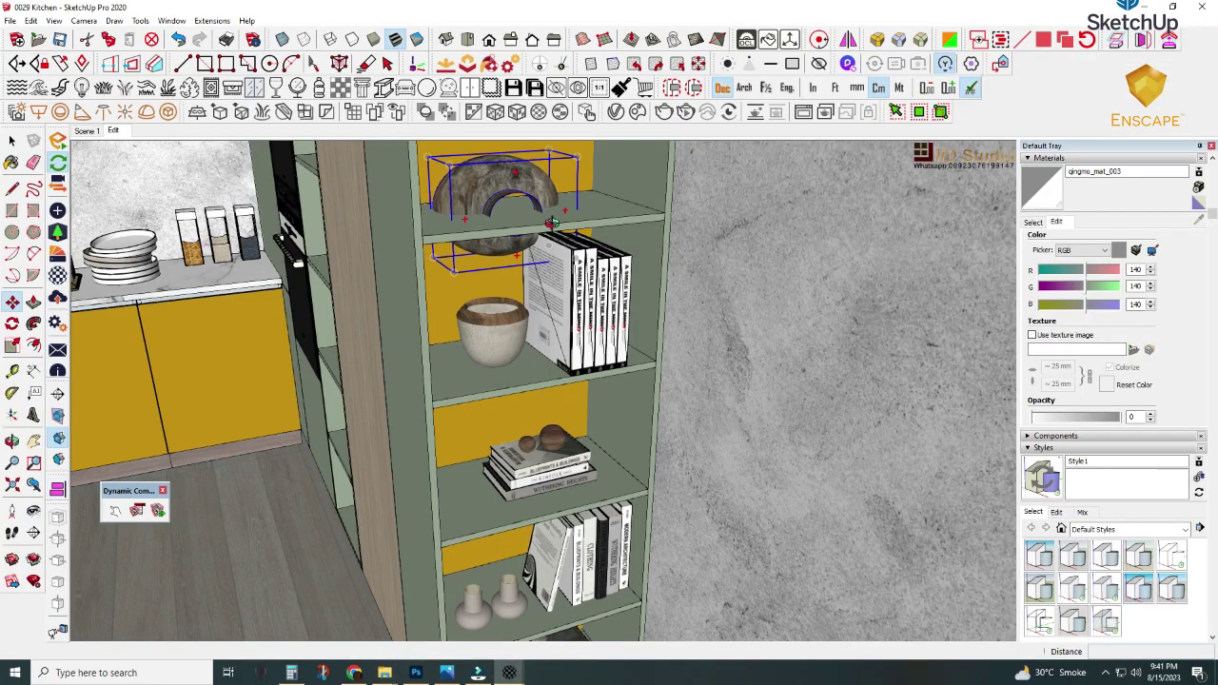
middle_drag(530, 203, 543, 255)
middle_drag(566, 302, 28, 378)
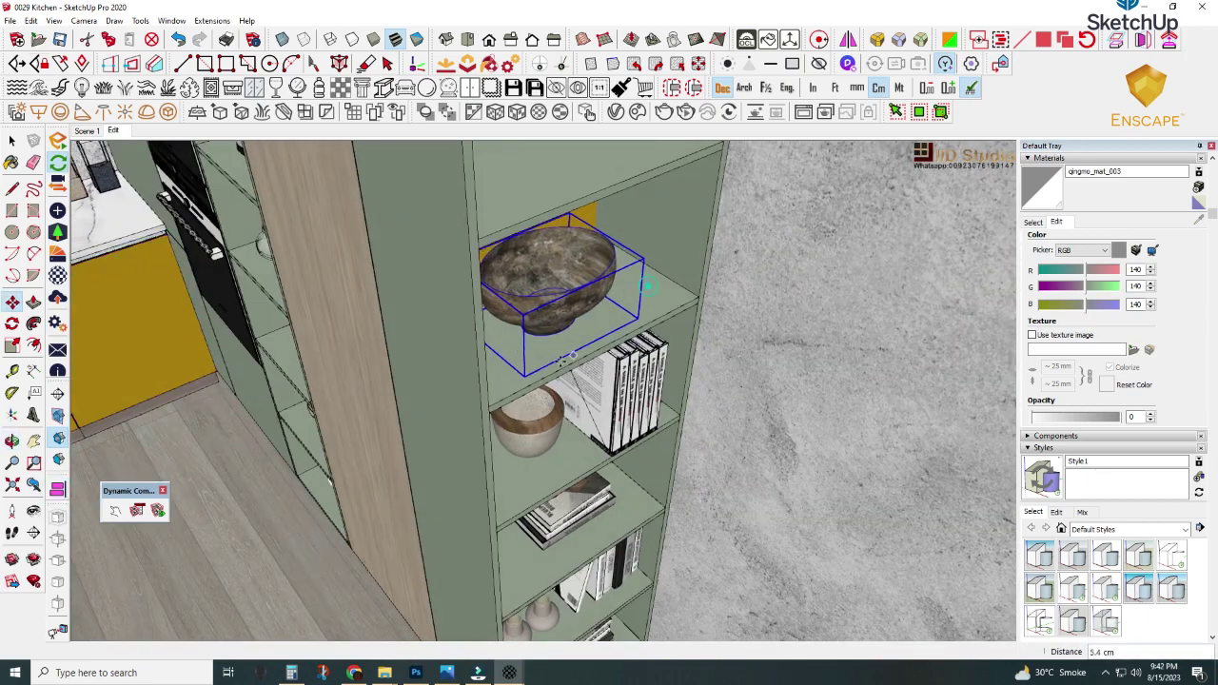
scroll(618, 276, down, 3)
scroll(571, 313, down, 2)
scroll(514, 343, down, 3)
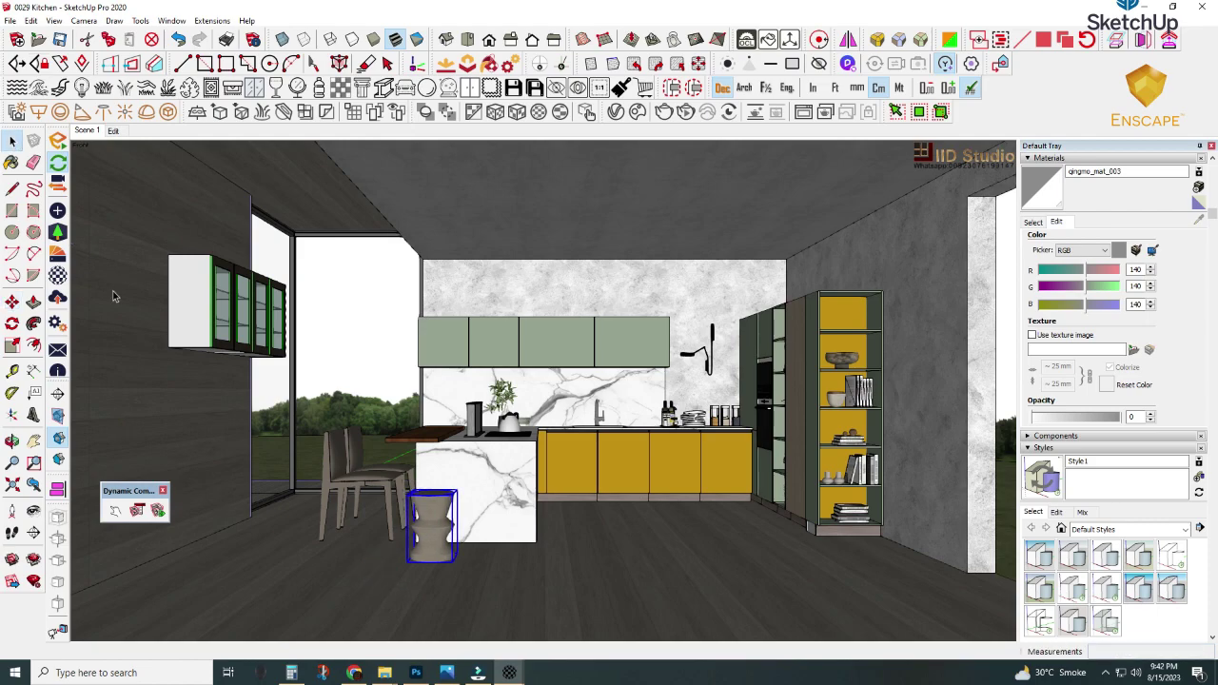
scroll(112, 297, up, 2)
scroll(133, 314, up, 2)
scroll(190, 352, up, 3)
Return to Scene 1, hide the M-PRO: Canteado - Color and Apertura cajones tags, and update Scene 1
scroll(274, 395, up, 2)
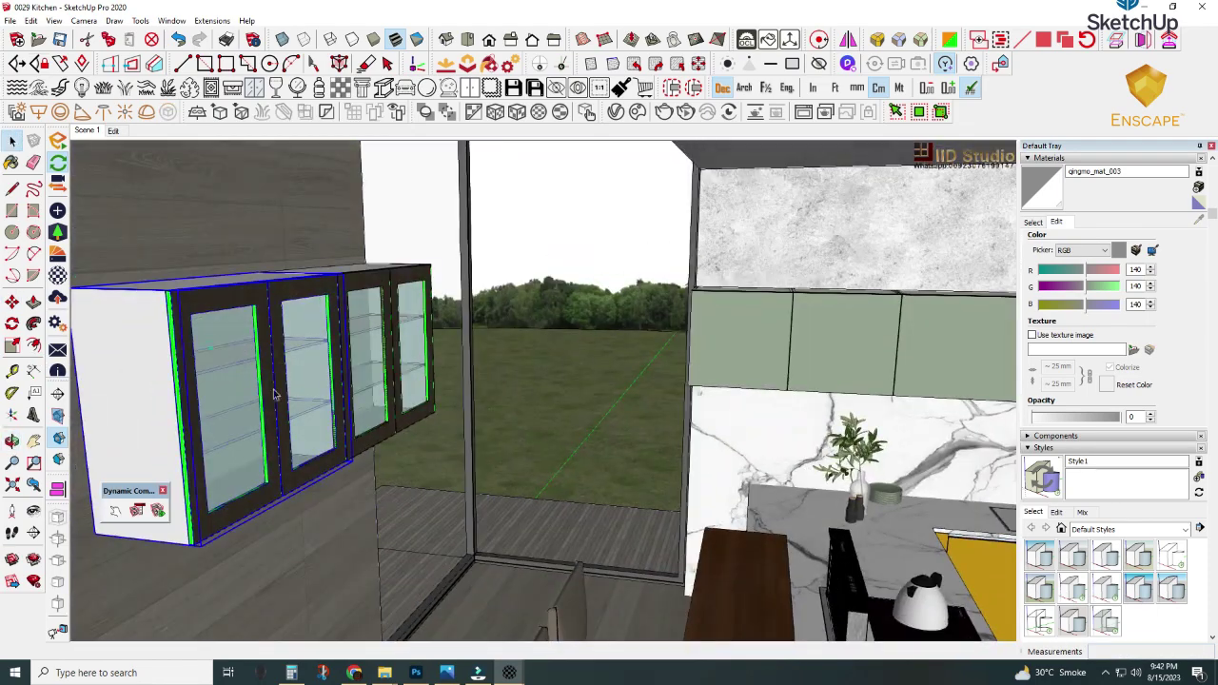
scroll(1114, 477, down, 5)
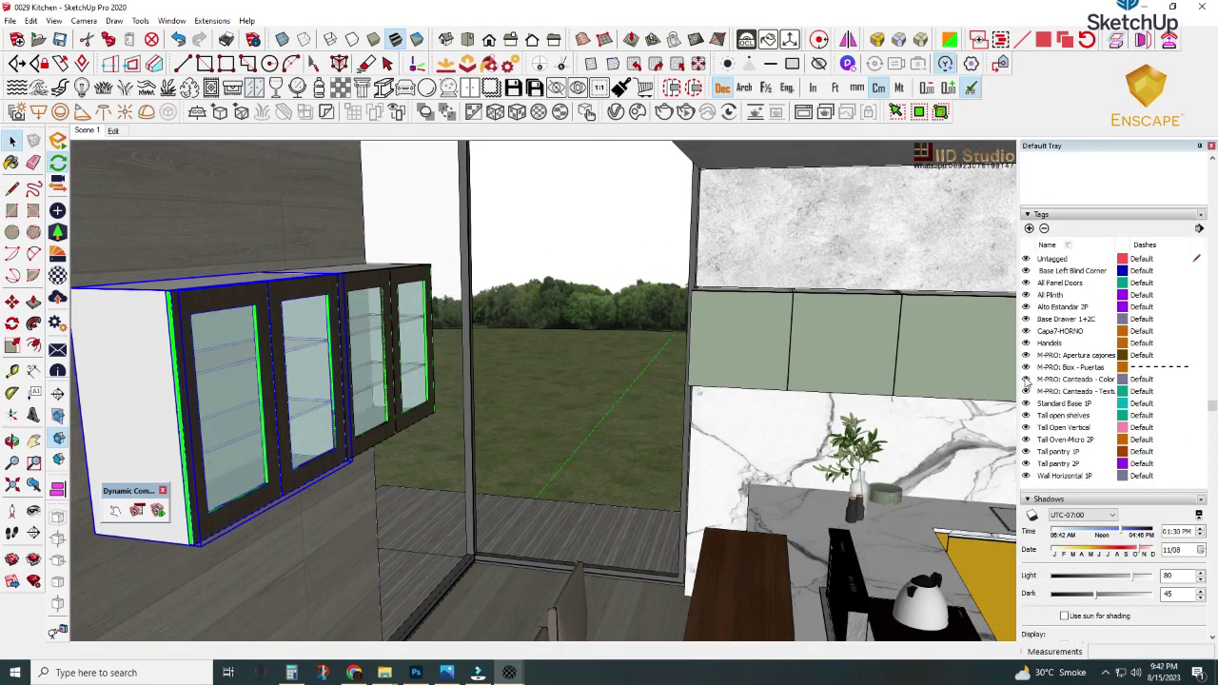
scroll(1047, 428, down, 2)
scroll(1099, 270, down, 1)
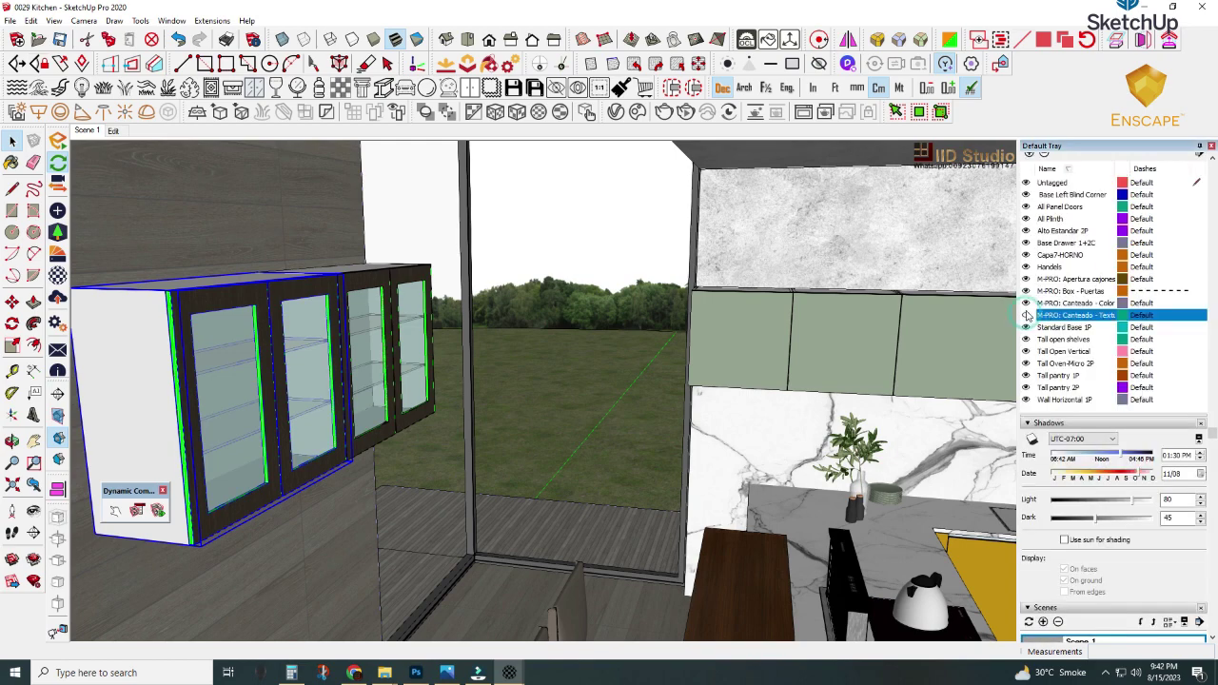
click(86, 130)
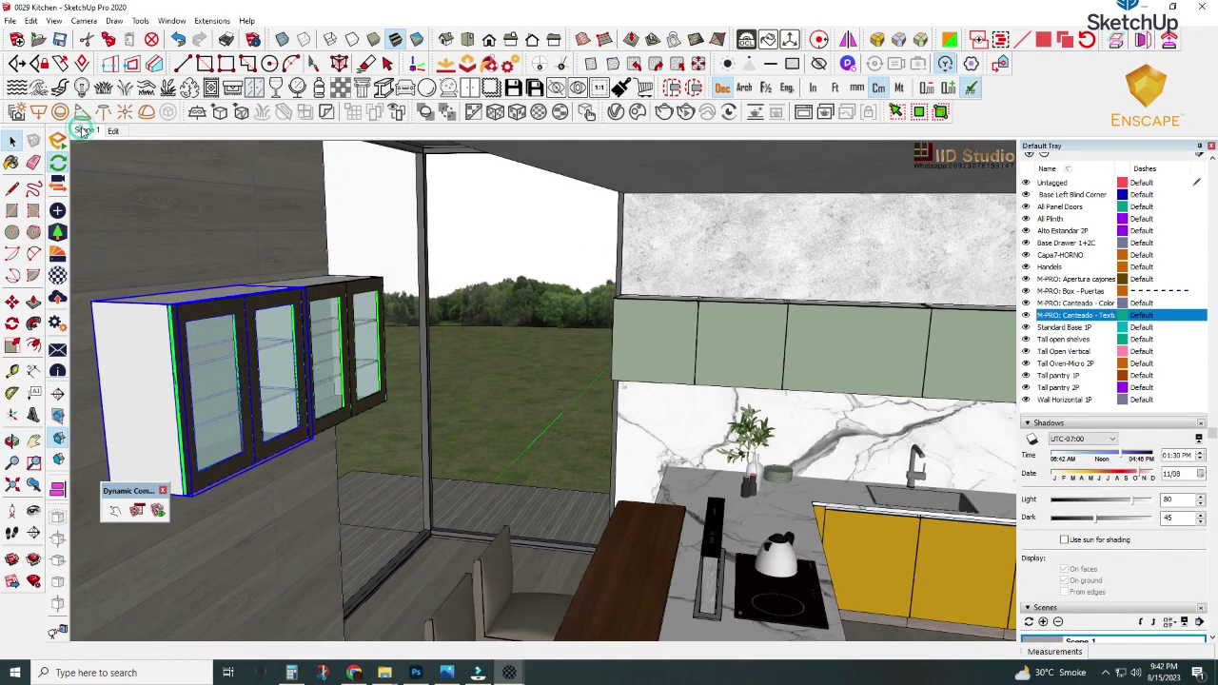
click(1027, 302)
click(112, 185)
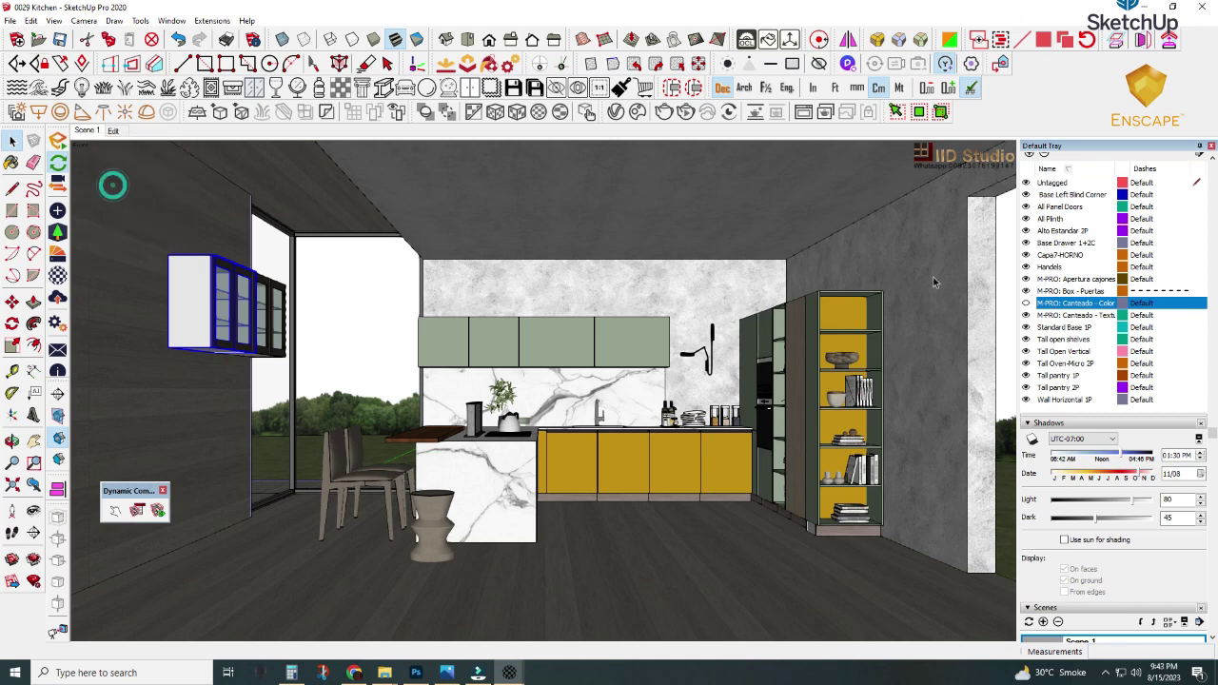
right_click(85, 130)
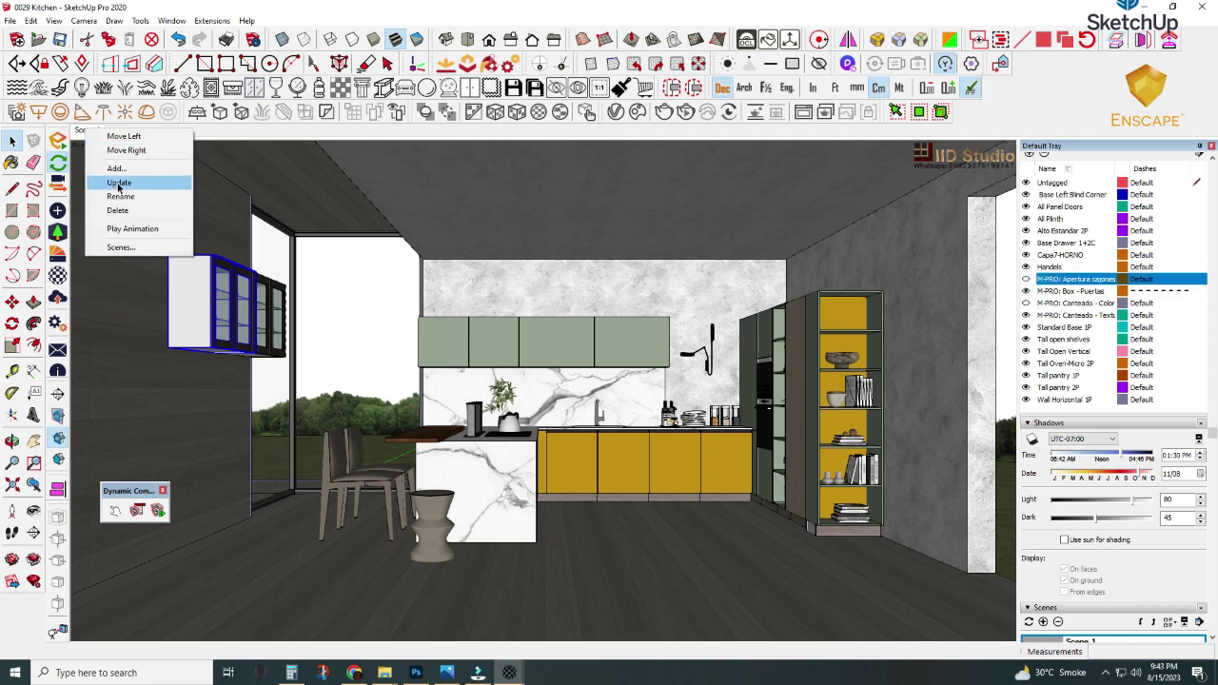
click(118, 181)
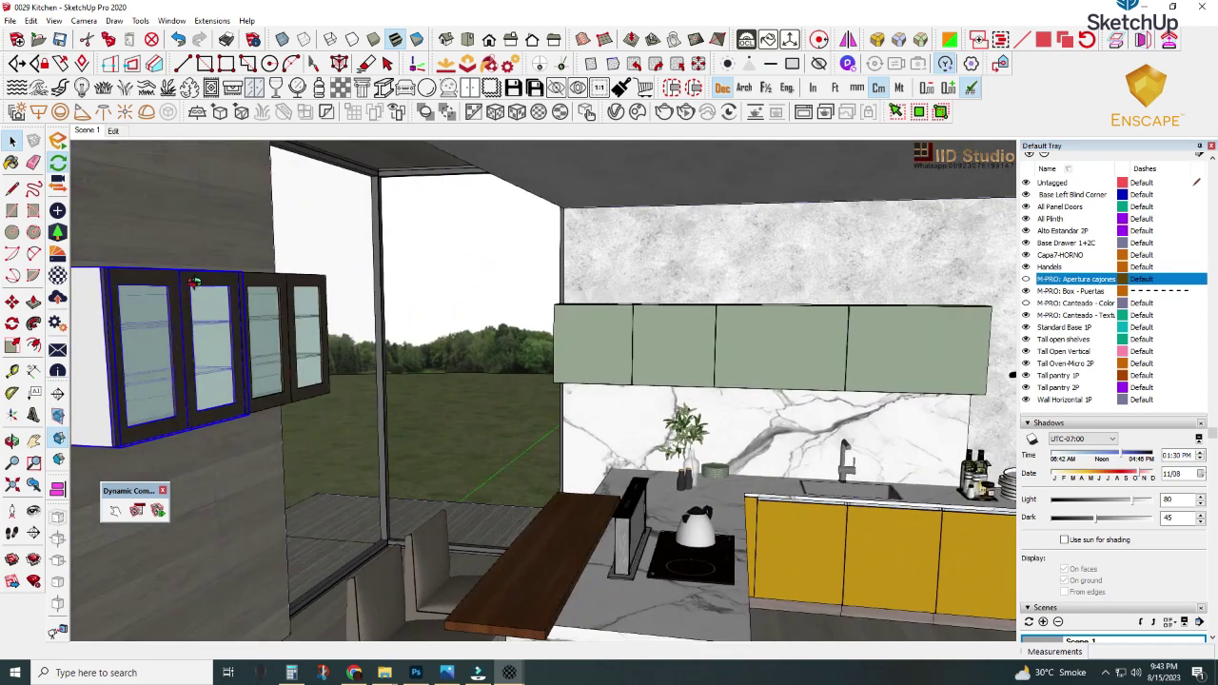
Open the glass wall cabinet group for editing and hide its doors to expose the shelves
scroll(1075, 451, up, 3)
double_click(320, 375)
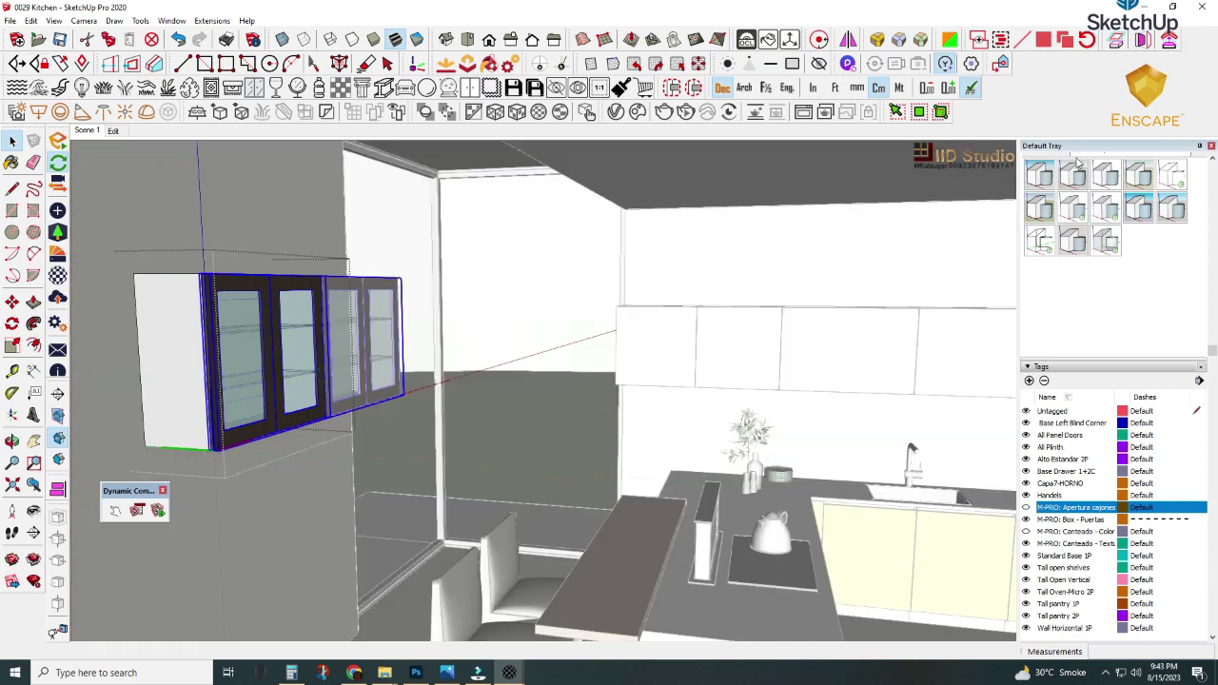
scroll(1084, 190, up, 5)
scroll(1113, 428, down, 5)
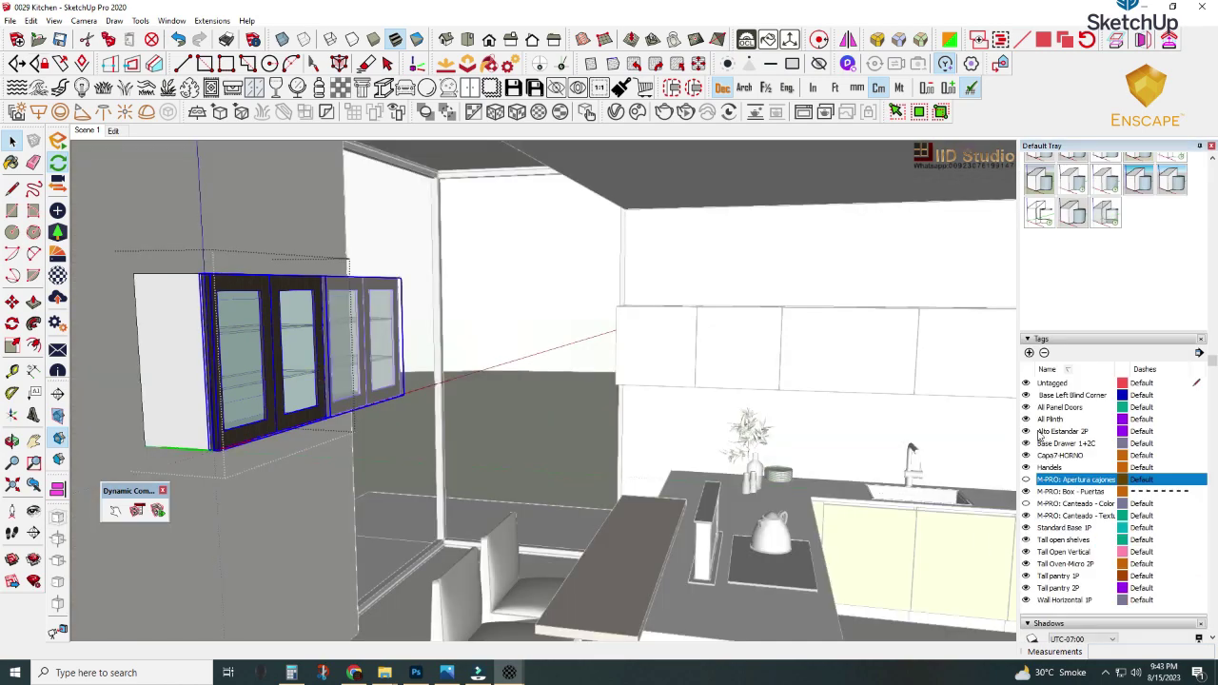
click(1025, 407)
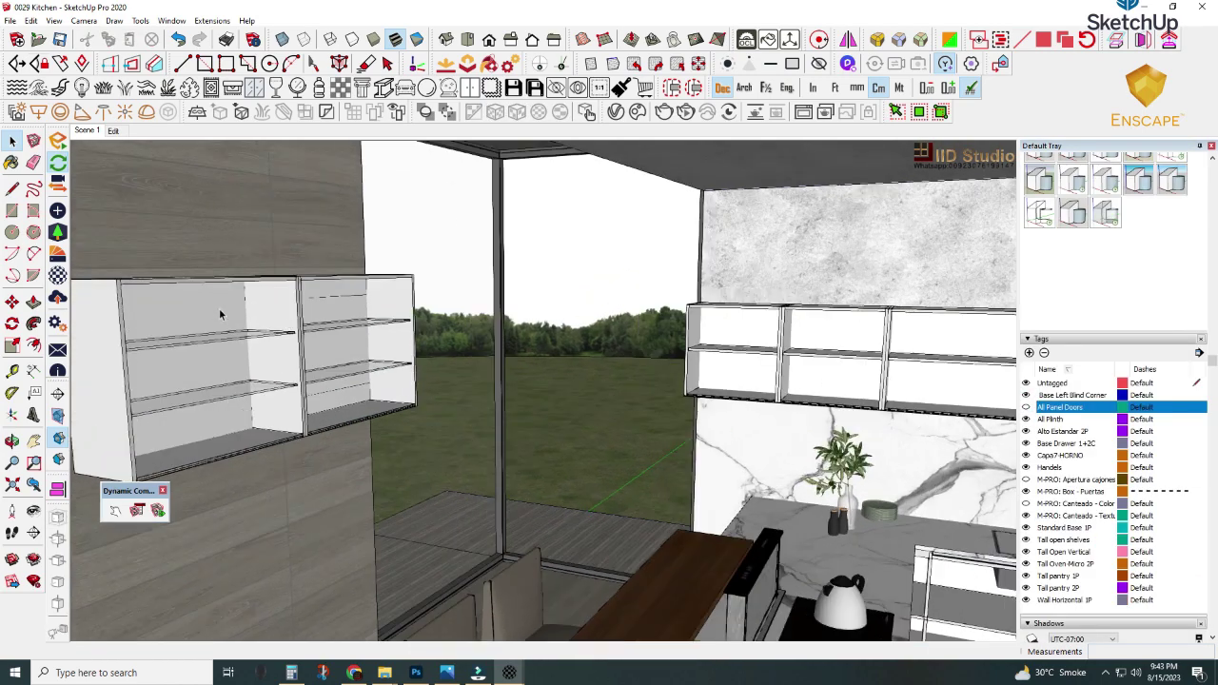
Browse File Explorer to Kitchen Tableware > Showcase and select the Component28 tableware file
mouse_move(220, 314)
middle_down()
mouse_move(467, 394)
mouse_move(353, 397)
middle_up()
click(385, 673)
click(405, 644)
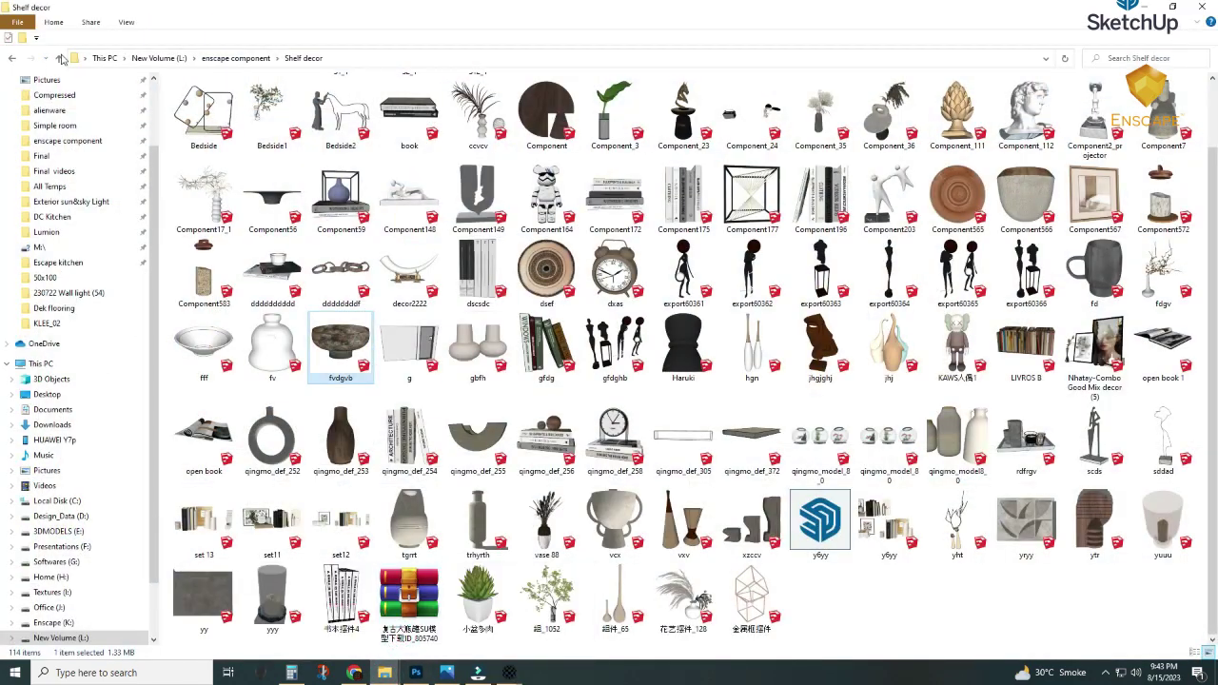
click(68, 140)
double_click(1180, 209)
double_click(340, 109)
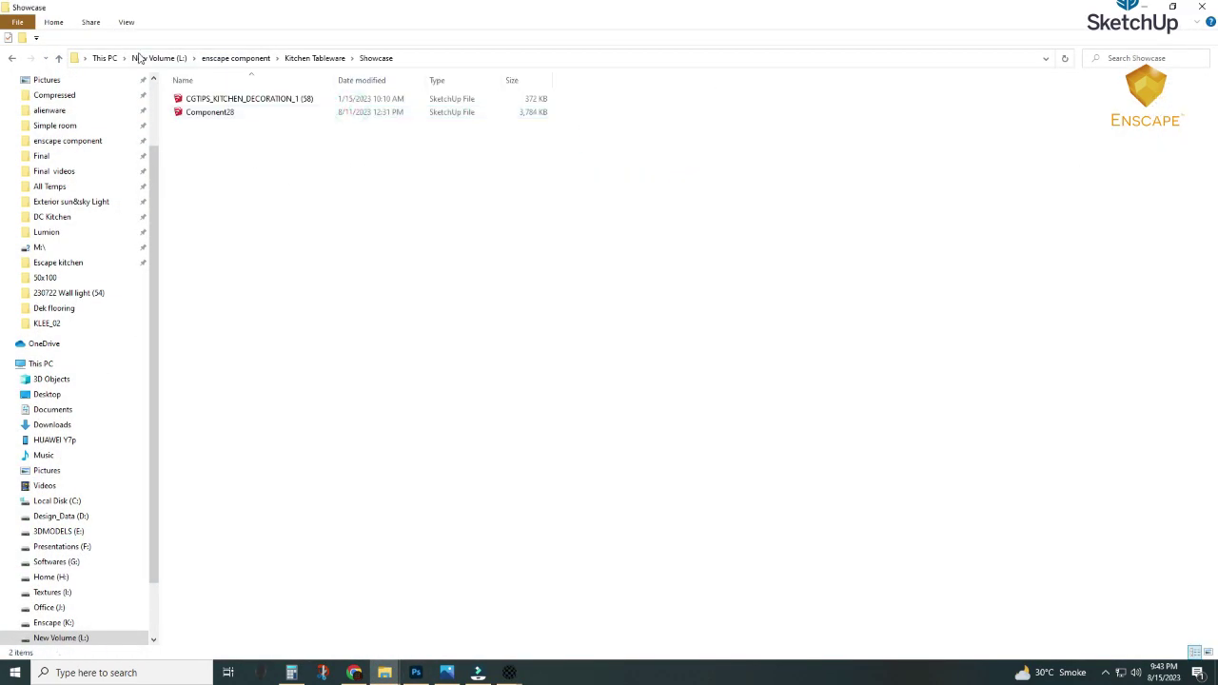
click(441, 245)
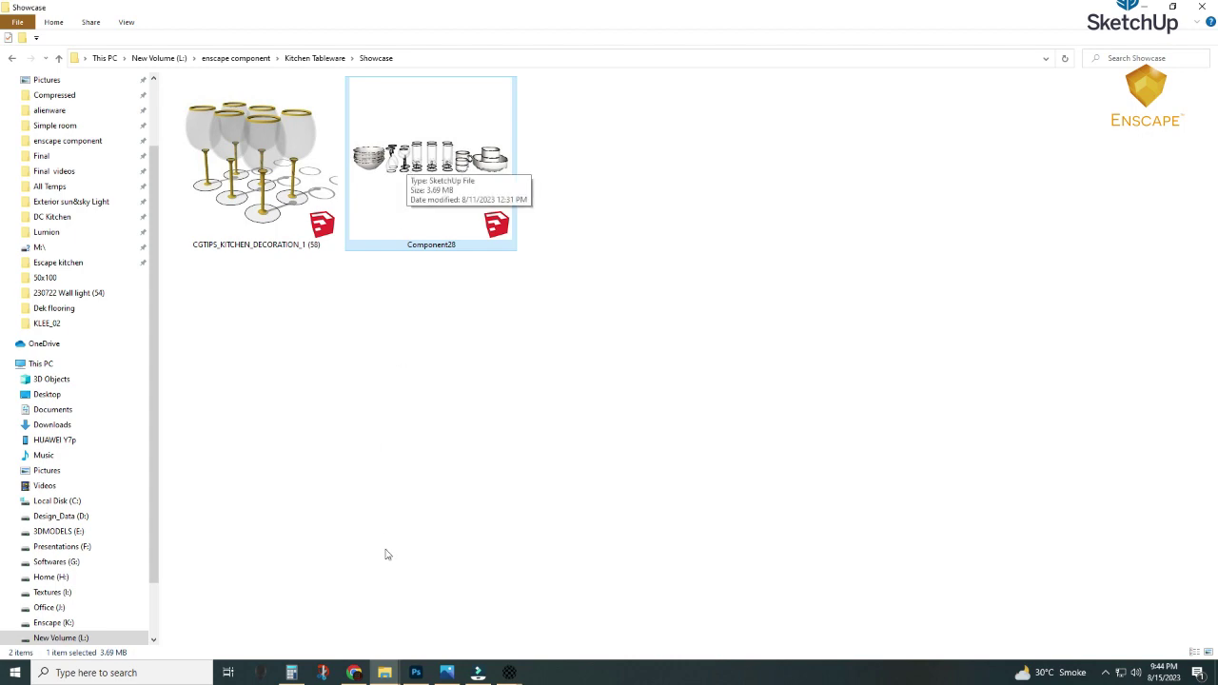
Open the Temp12 folder under All Temps and drag Component7 into the SketchUp model
click(485, 636)
click(58, 58)
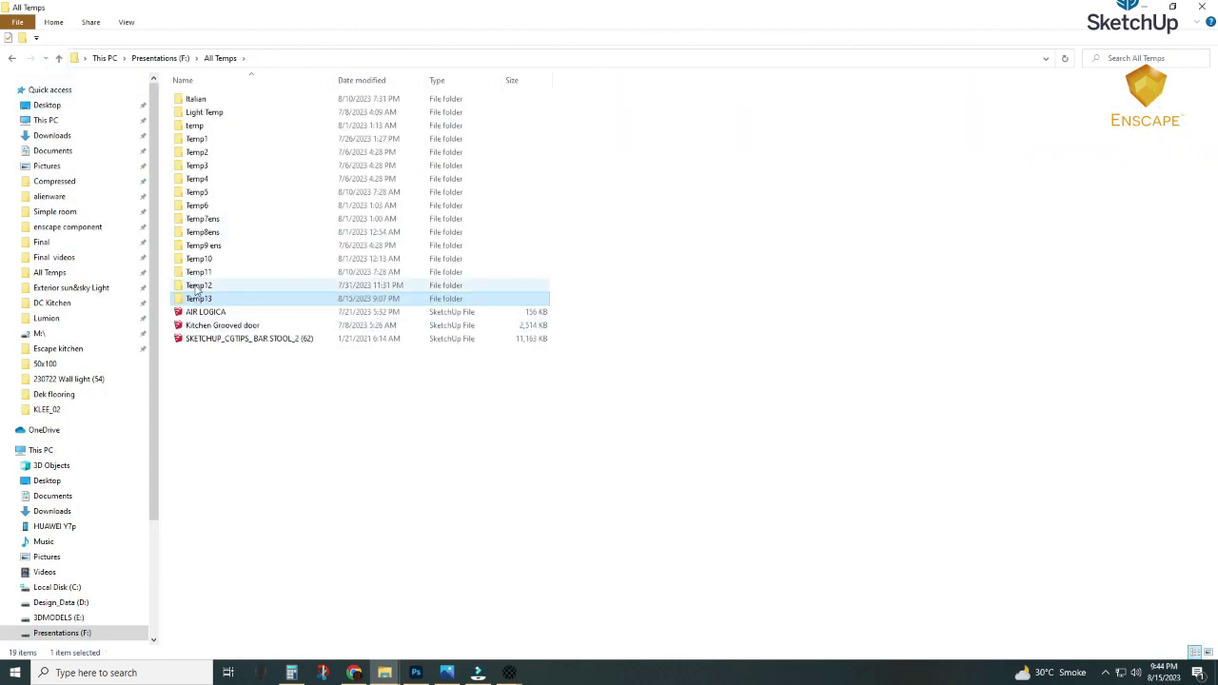
double_click(190, 284)
drag(514, 623, 401, 467)
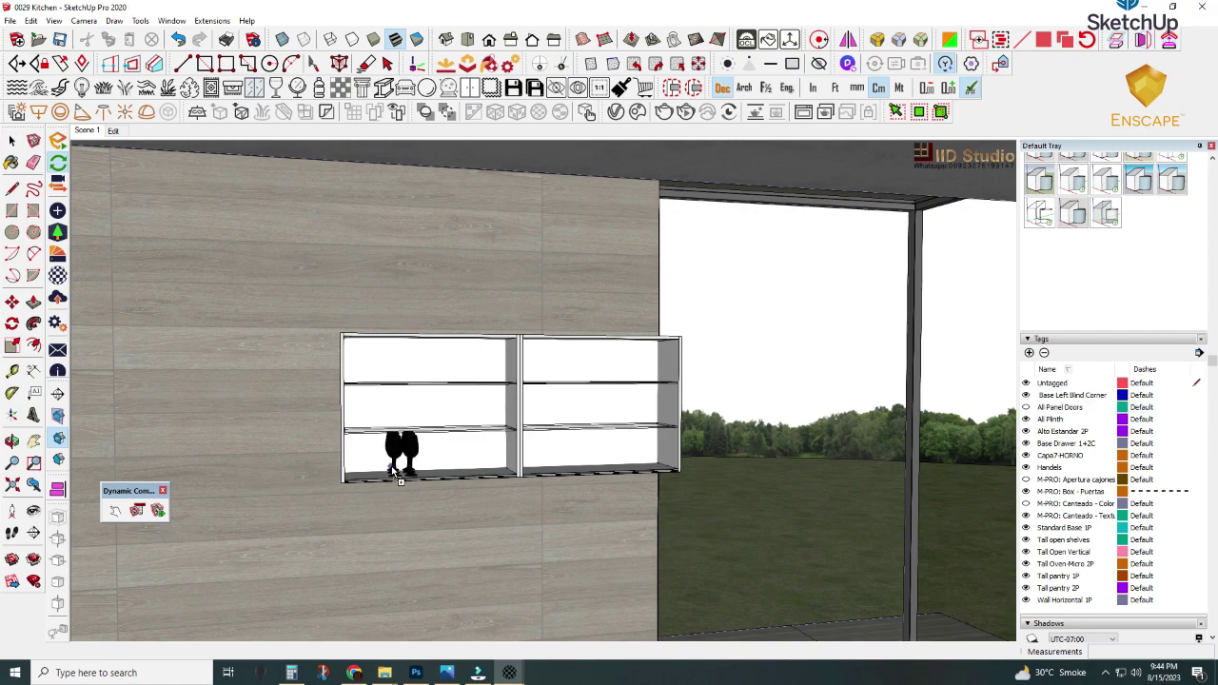
Turn the black wine glasses 90° and set them on the glass cabinet's bottom shelf
scroll(399, 470, up, 3)
scroll(419, 447, up, 2)
scroll(443, 424, up, 2)
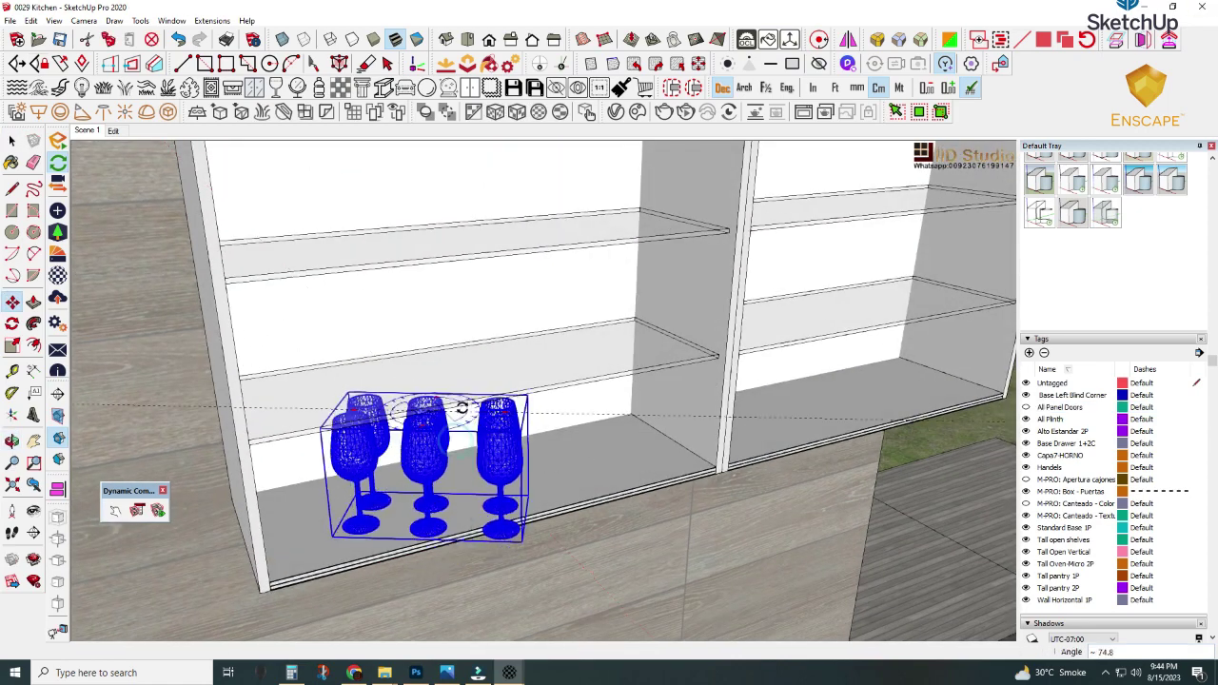
scroll(913, 348, down, 3)
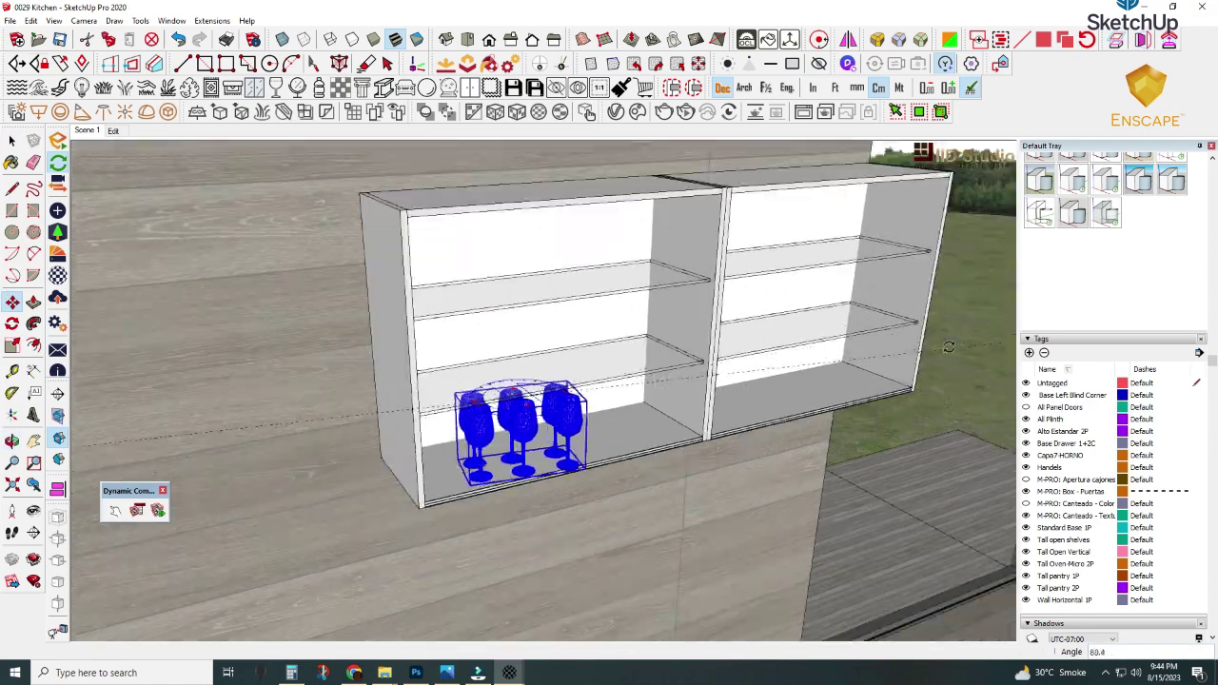
click(977, 310)
scroll(485, 424, up, 2)
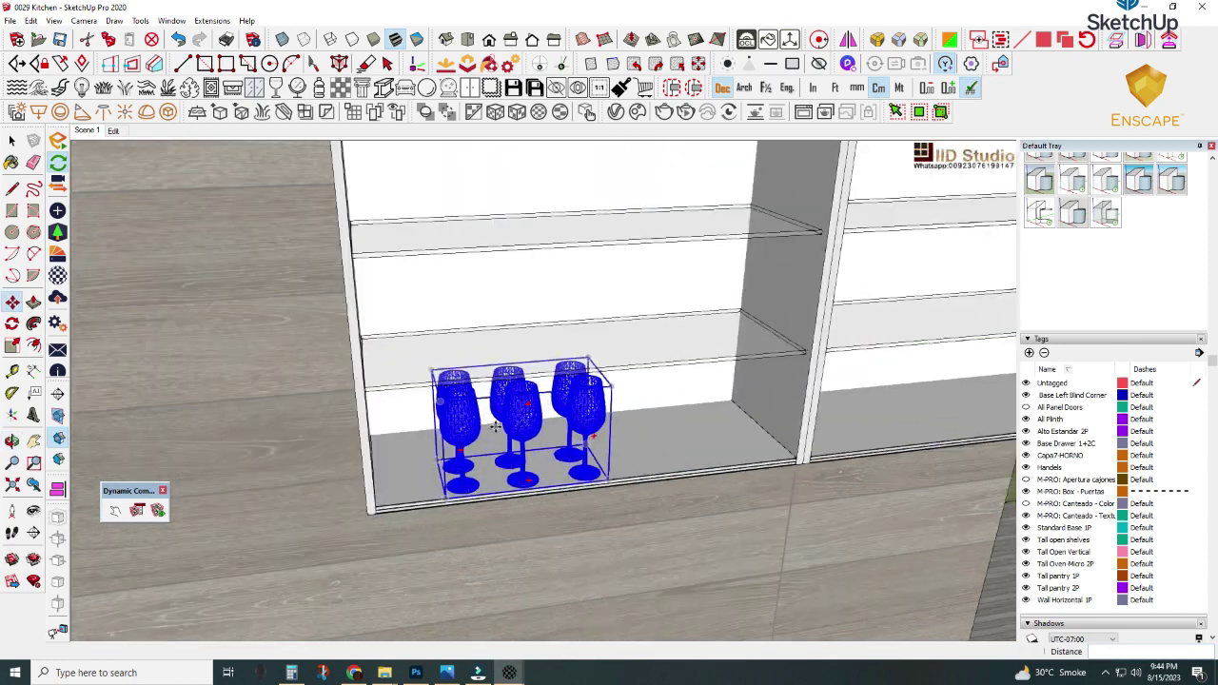
scroll(476, 419, up, 1)
scroll(471, 412, up, 1)
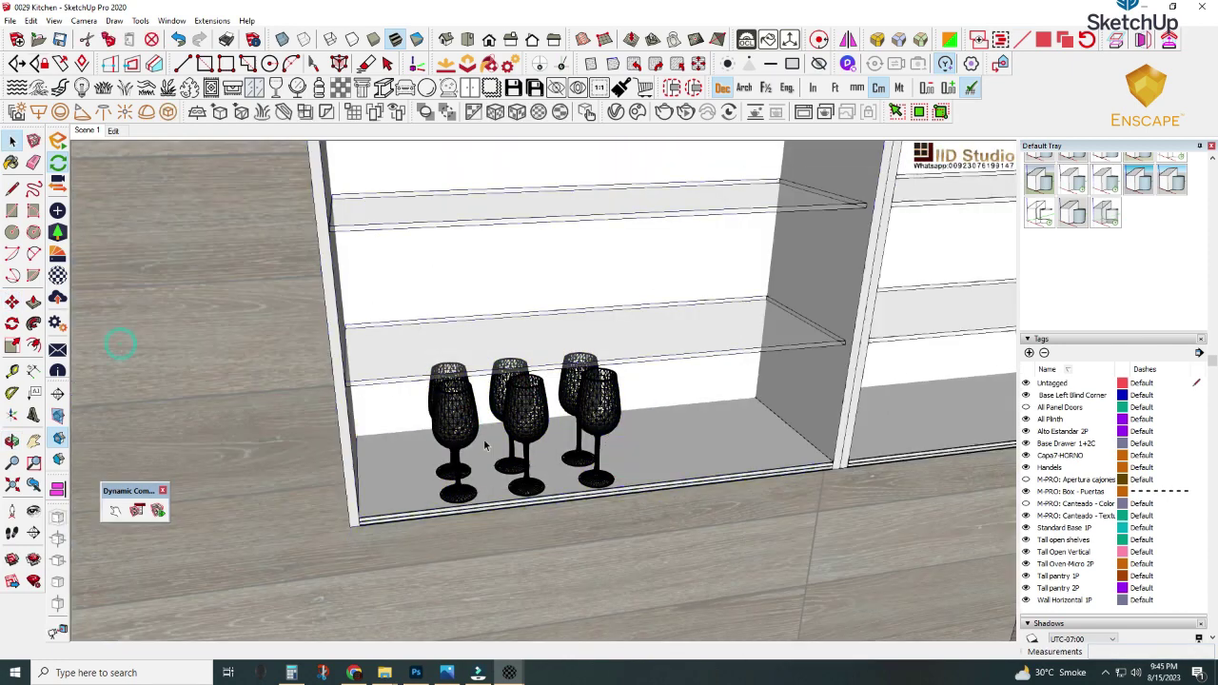
key(m)
click(723, 433)
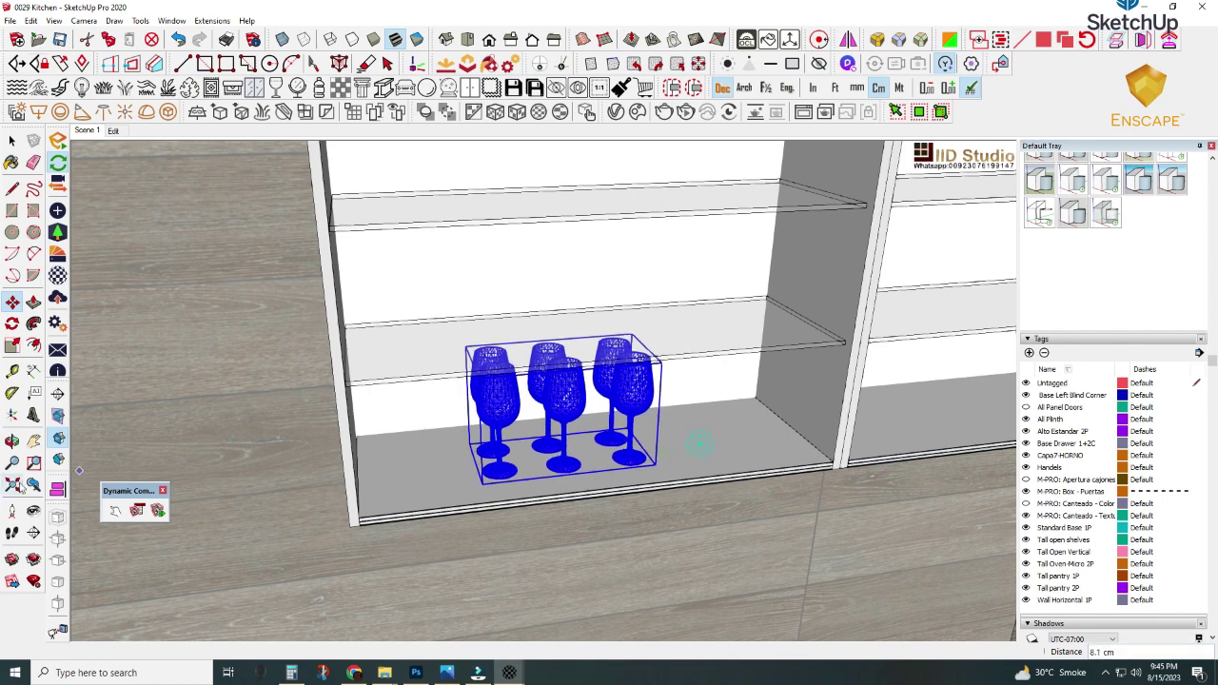
click(672, 415)
Place the clear wine glass set on the middle shelf and Ctrl-copy it along to the right
middle_drag(408, 427, 9, 416)
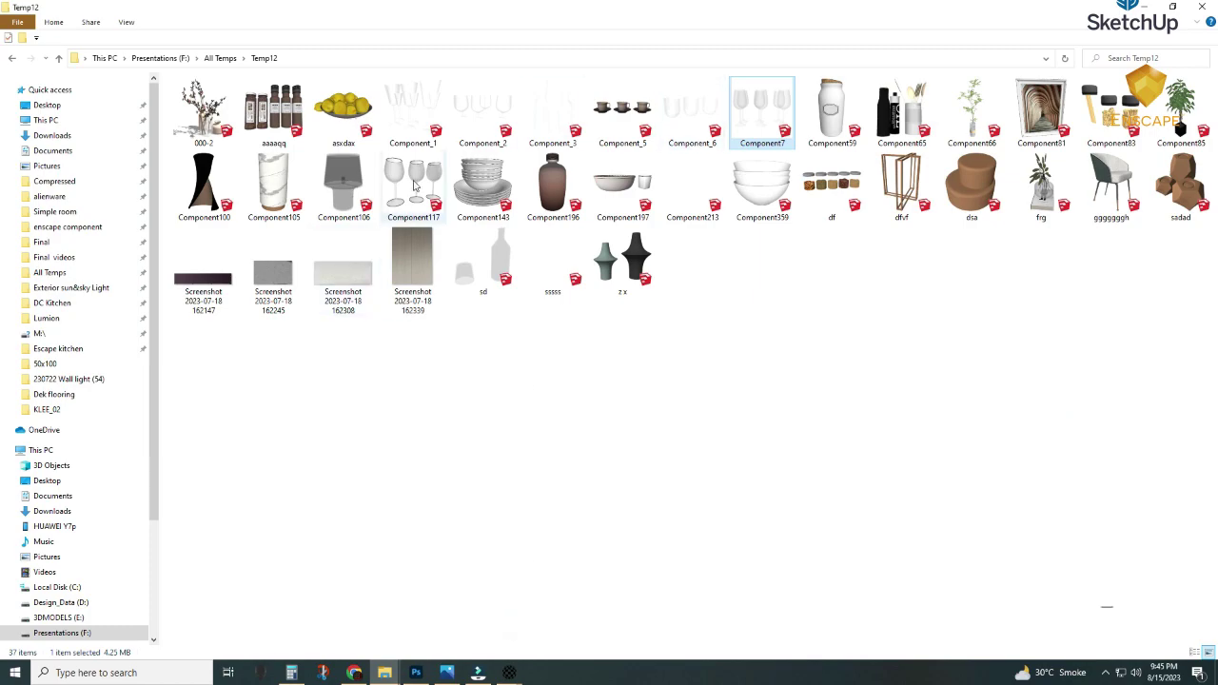
drag(415, 186, 509, 482)
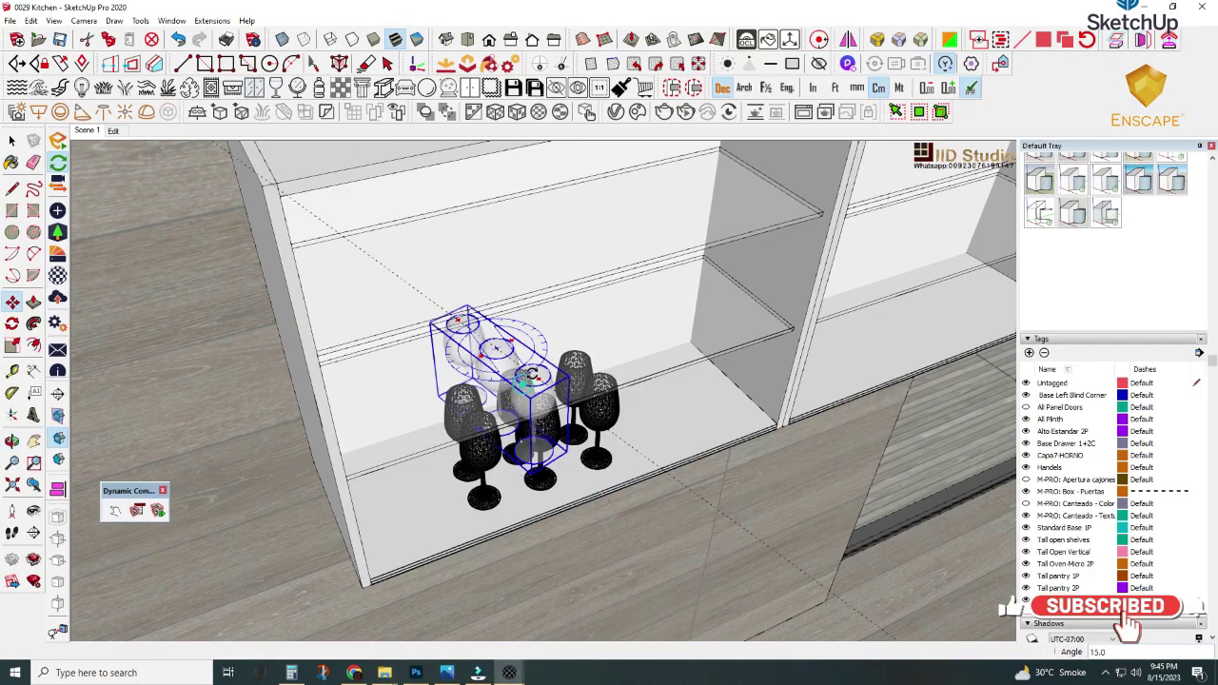
mouse_move(509, 482)
middle_down()
mouse_move(618, 340)
mouse_move(628, 371)
middle_up()
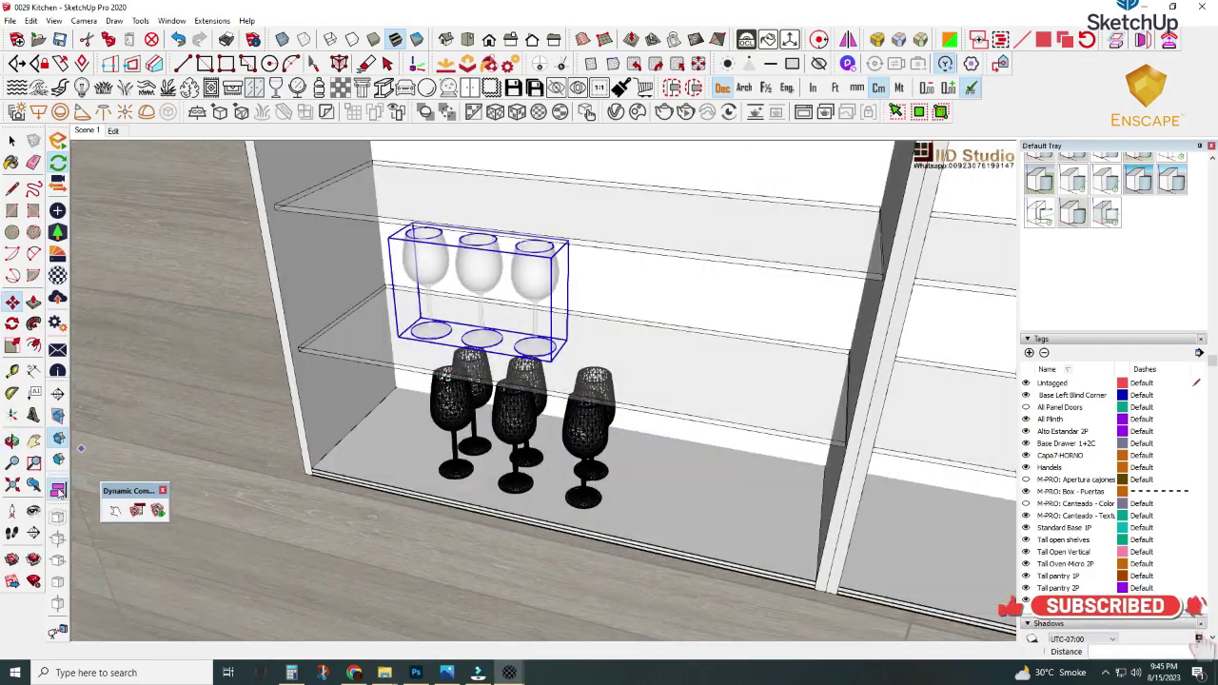
key(ctrl)
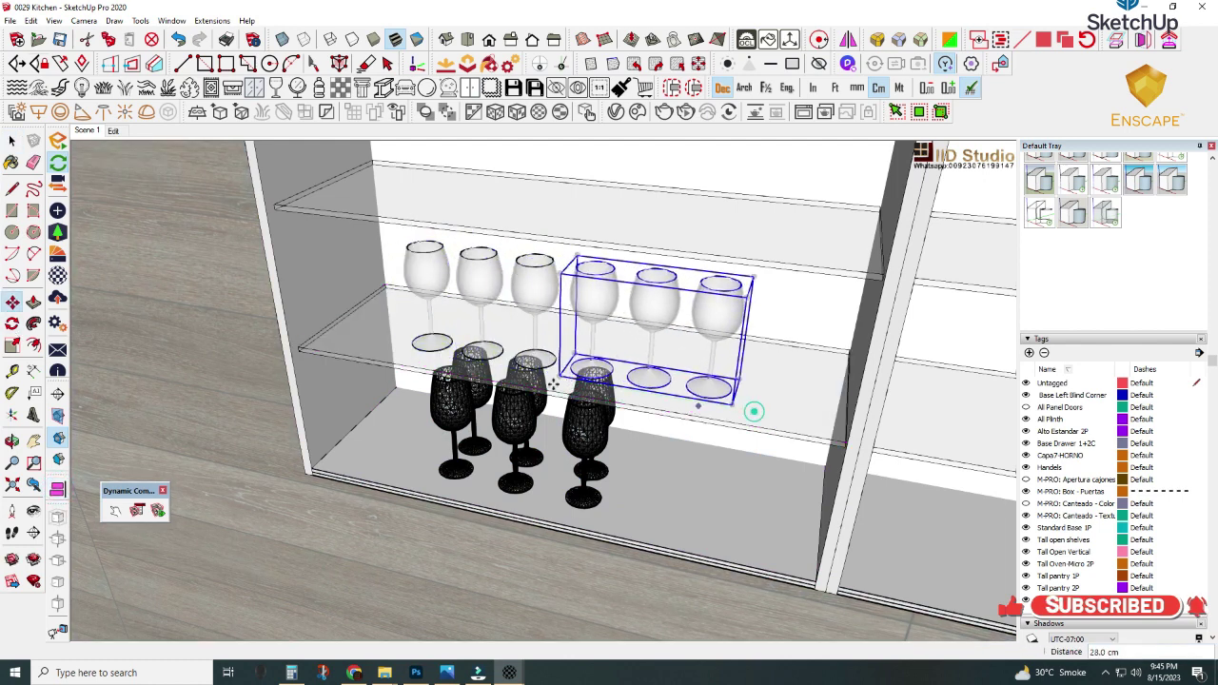
click(751, 412)
click(33, 163)
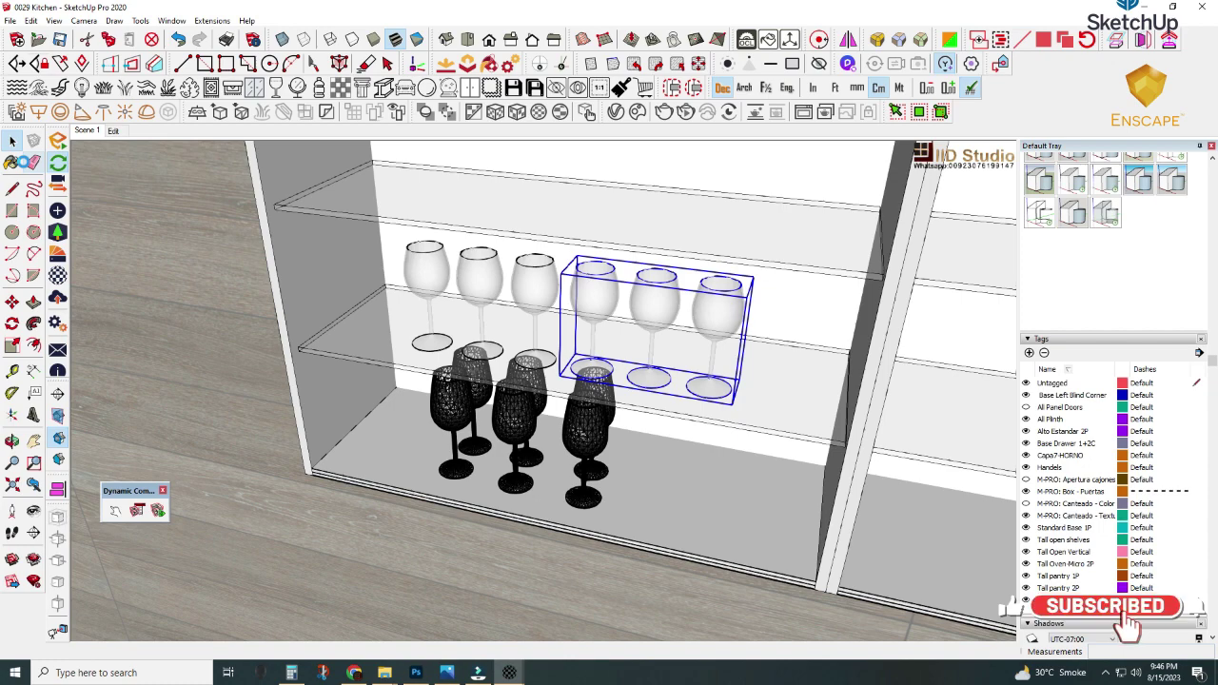
scroll(579, 353, down, 3)
scroll(579, 353, down, 3)
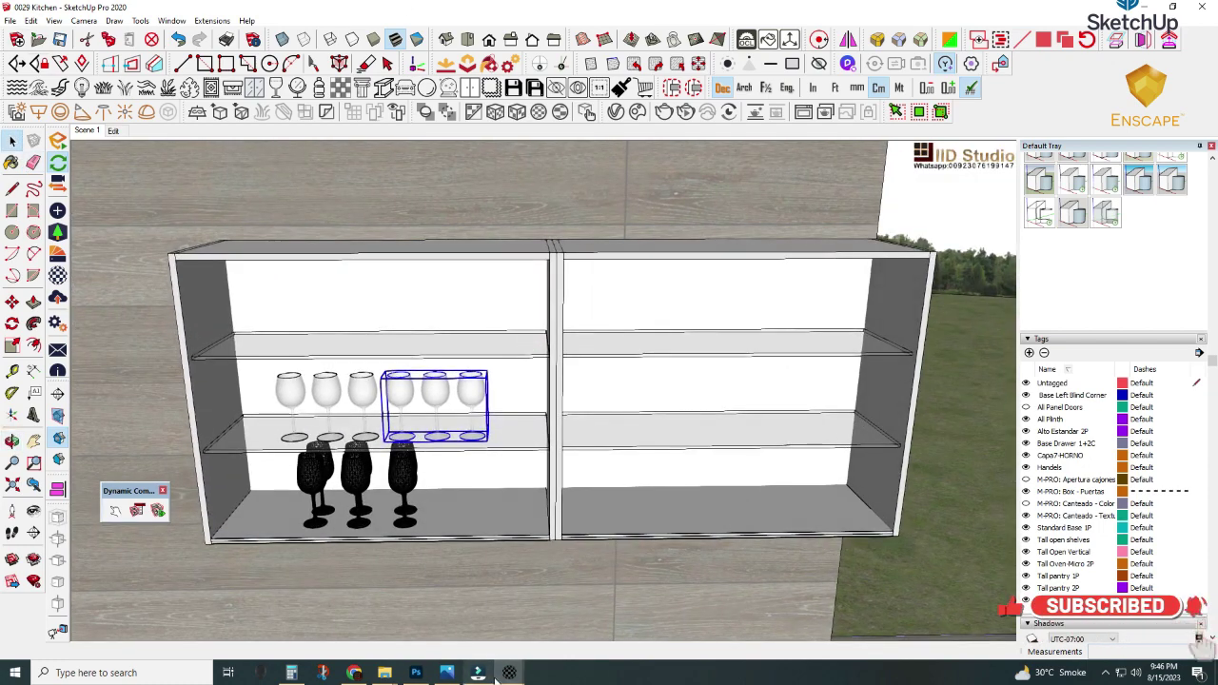
Bring the Component28 tableware set into the model, turn it 90° along the cabinet, and explode it
click(385, 672)
mouse_move(542, 617)
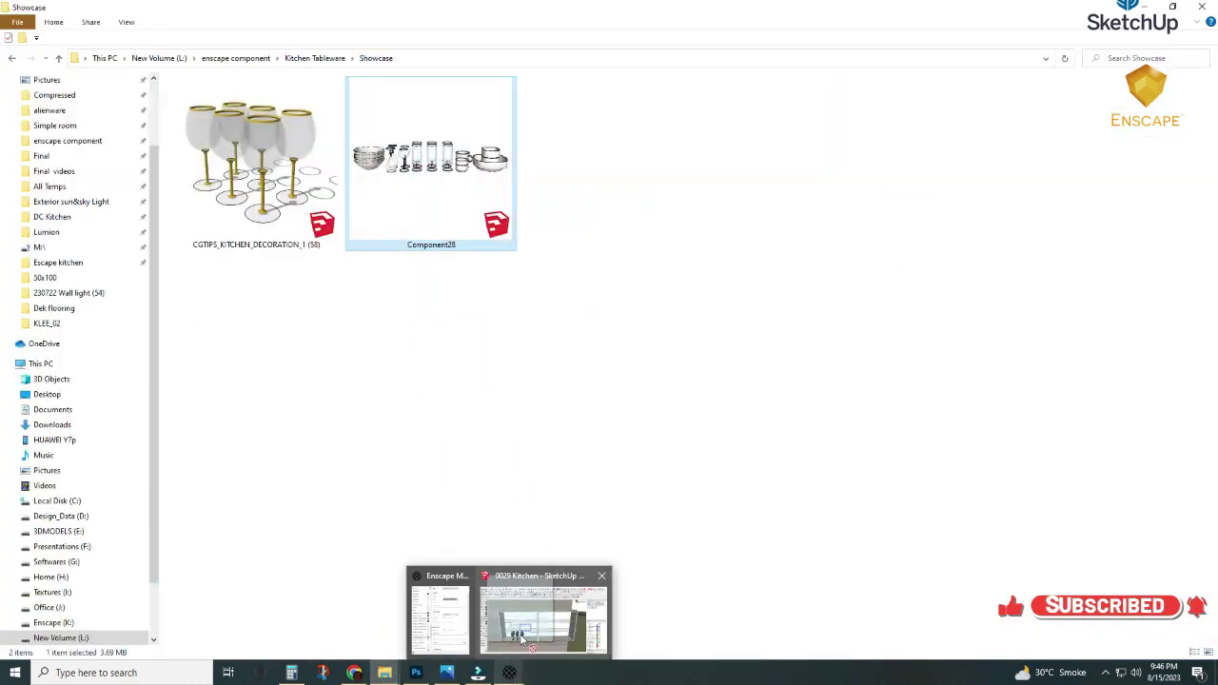
drag(485, 642, 611, 514)
scroll(529, 447, down, 3)
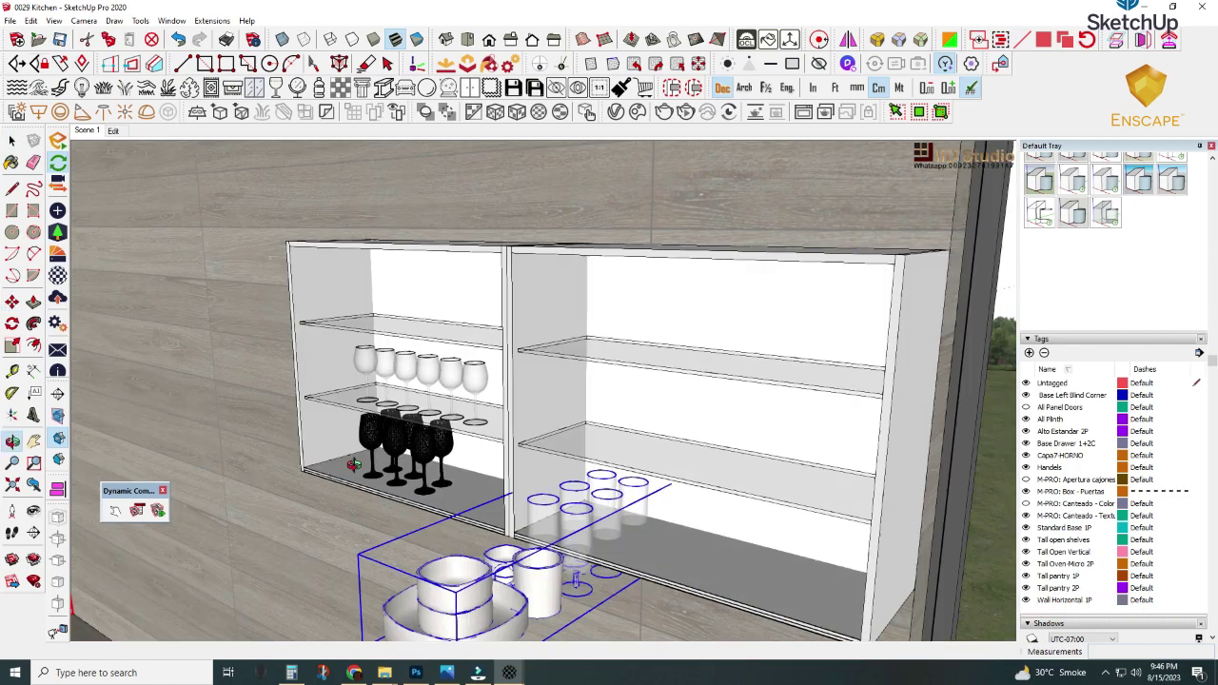
drag(529, 447, 785, 487)
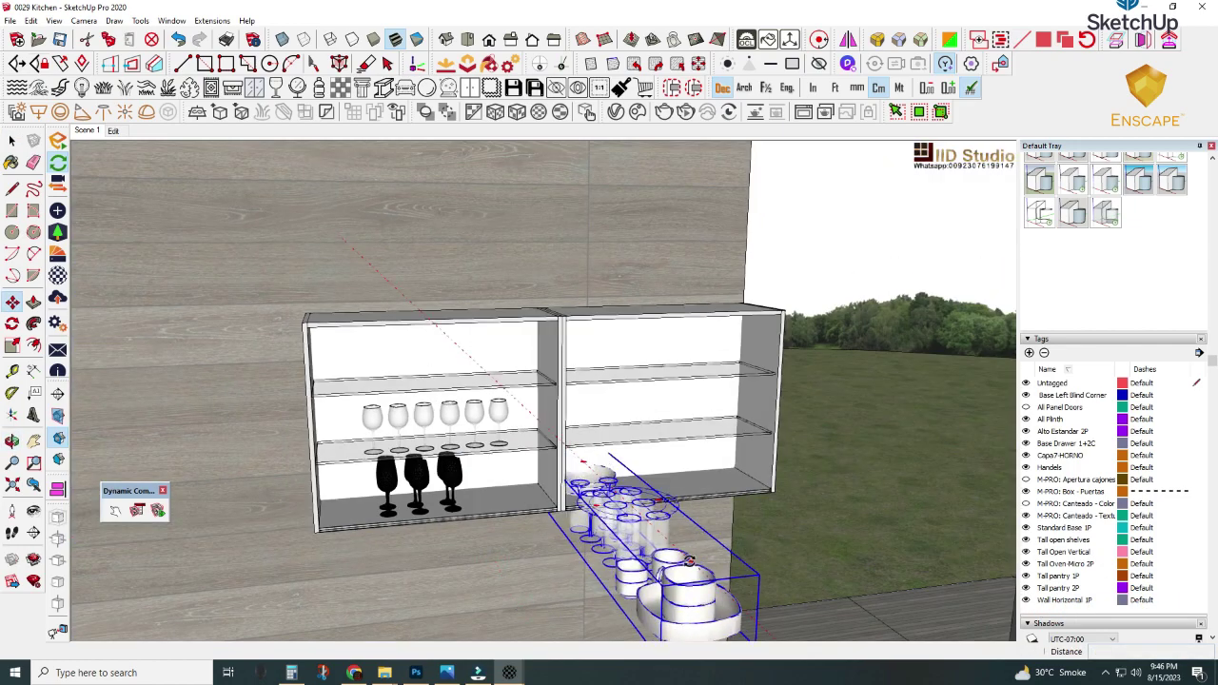
scroll(714, 456, up, 2)
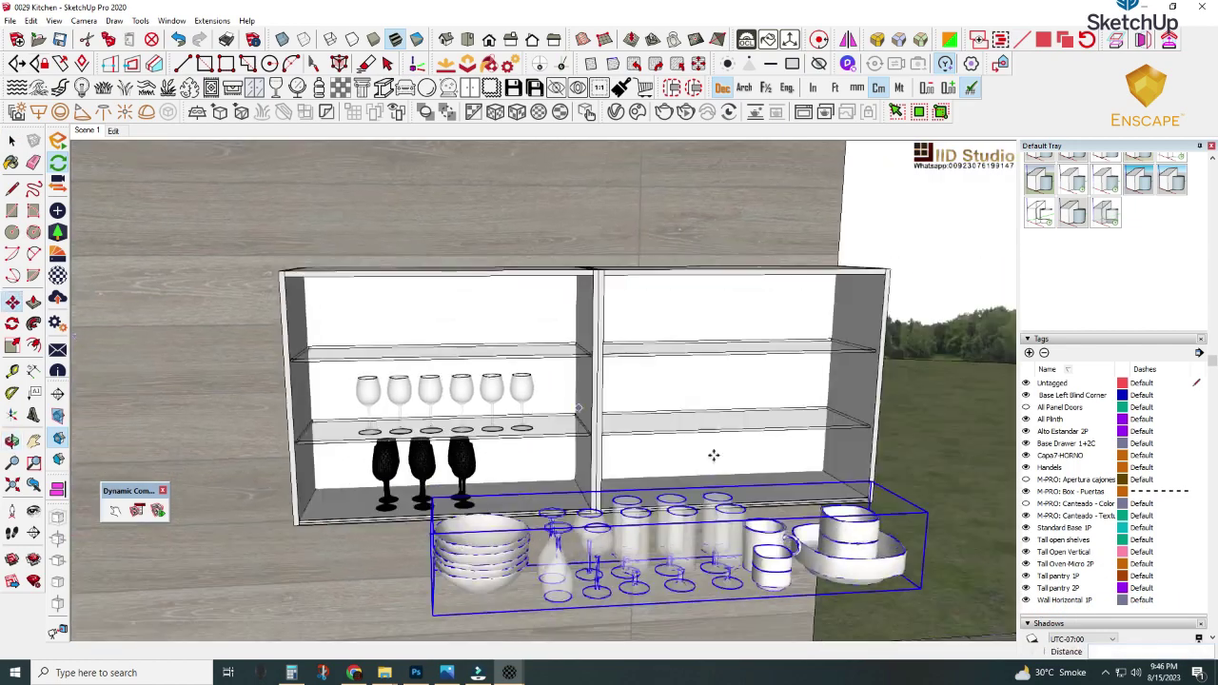
double_click(509, 571)
key(Escape)
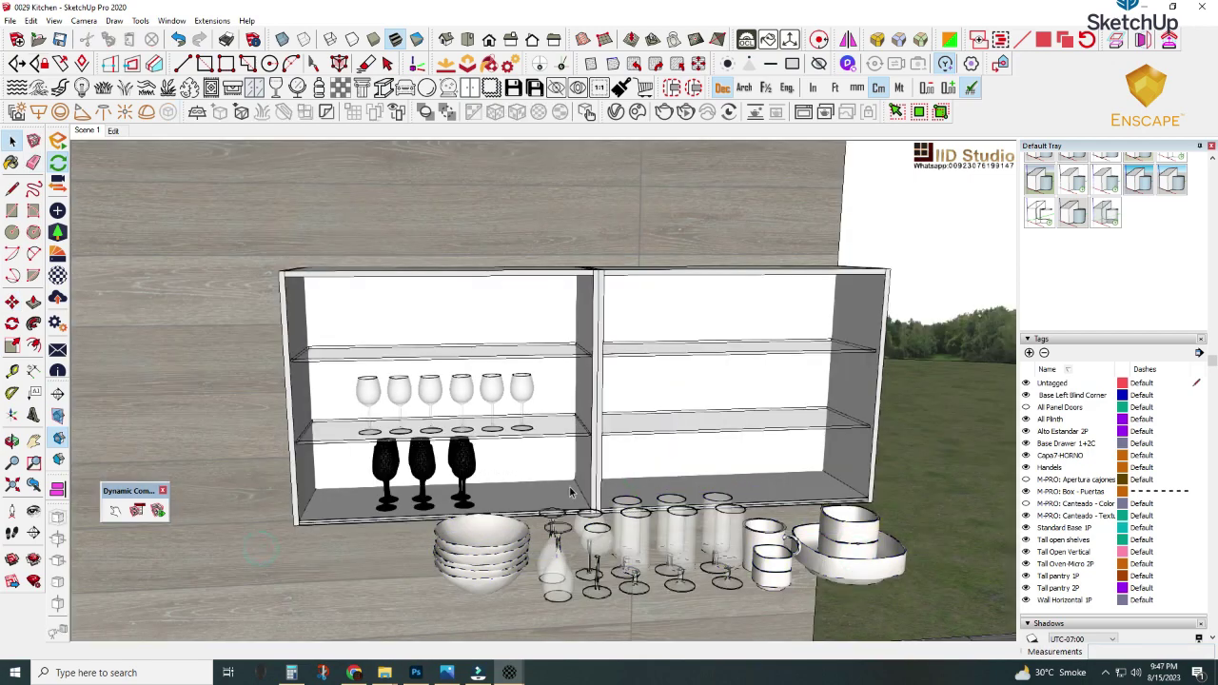
right_click(517, 561)
click(640, 169)
Move the bowls to the upper right shelf, tall glasses upper left, cups and dishes middle right
click(481, 561)
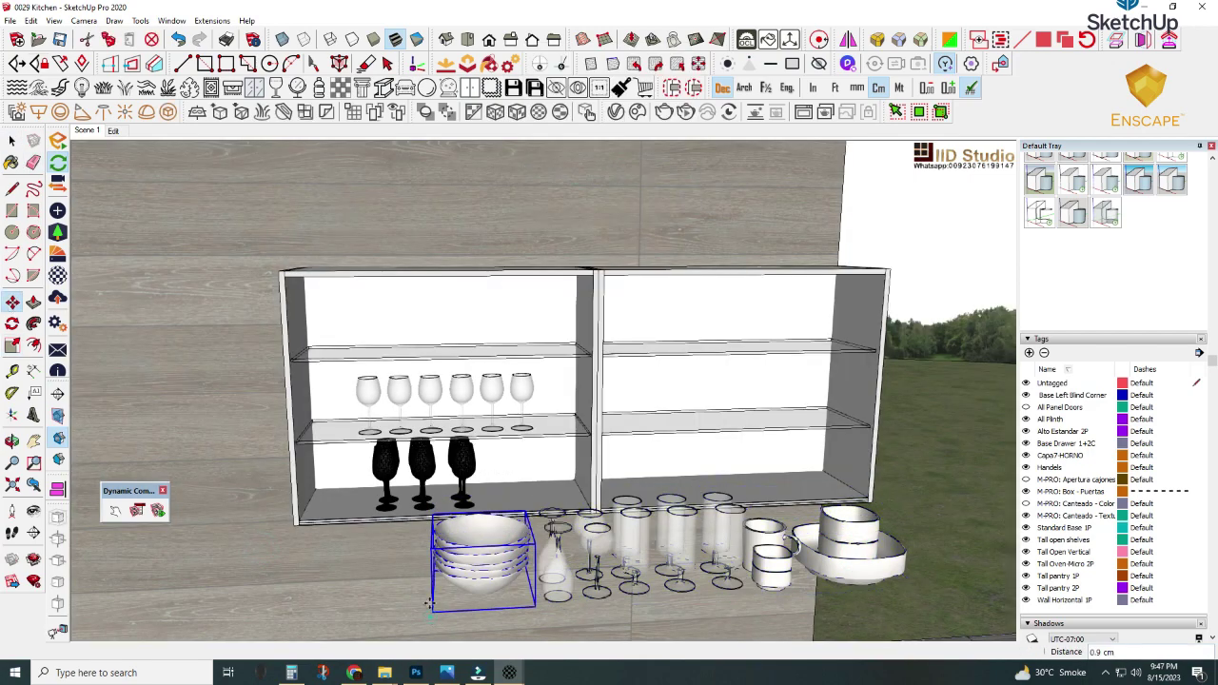
click(628, 352)
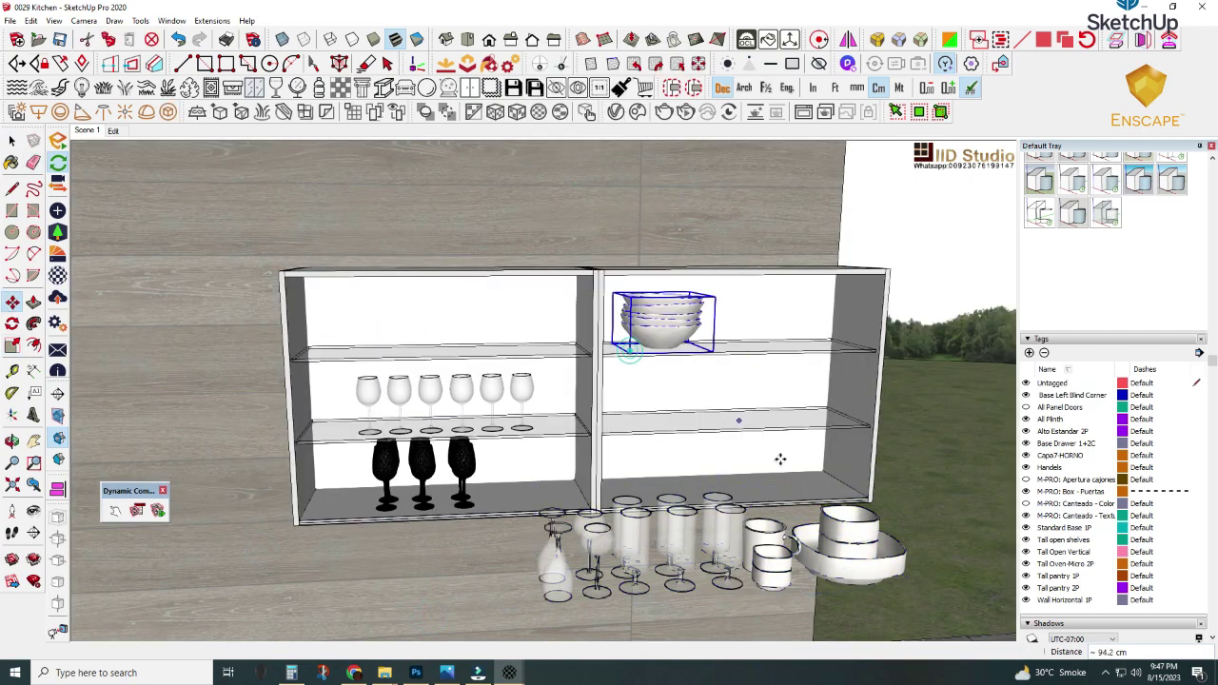
click(687, 584)
click(542, 606)
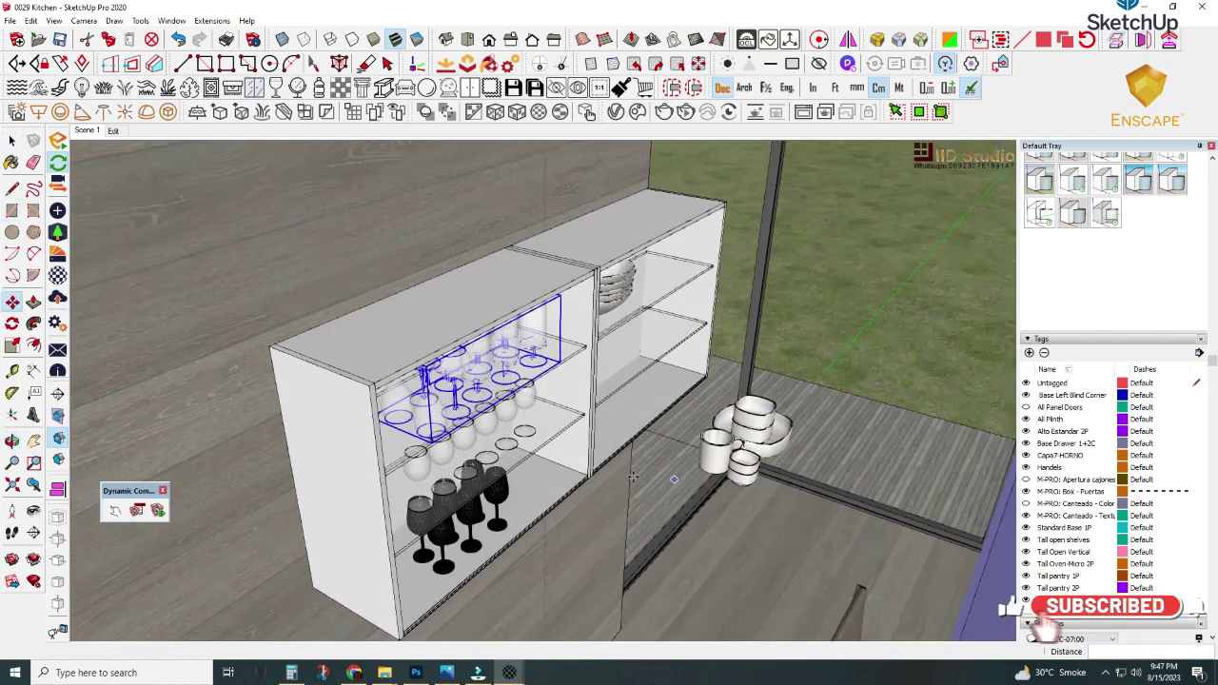
middle_drag(285, 273, 376, 431)
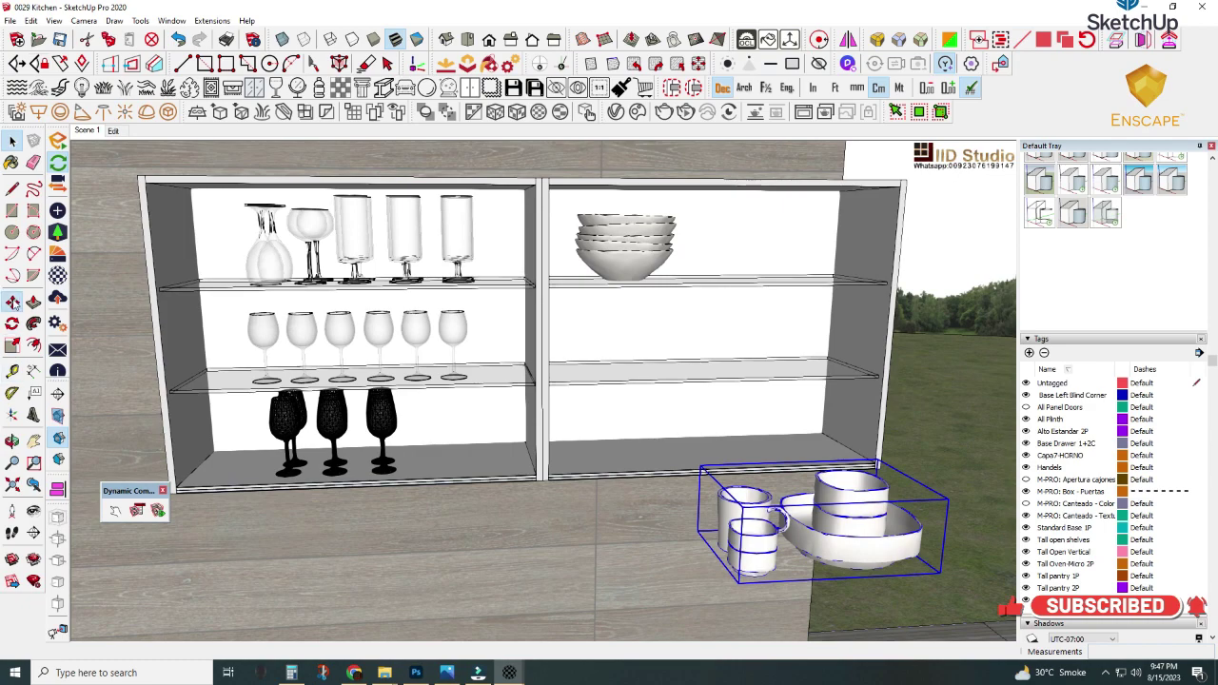
click(13, 303)
drag(751, 533, 628, 357)
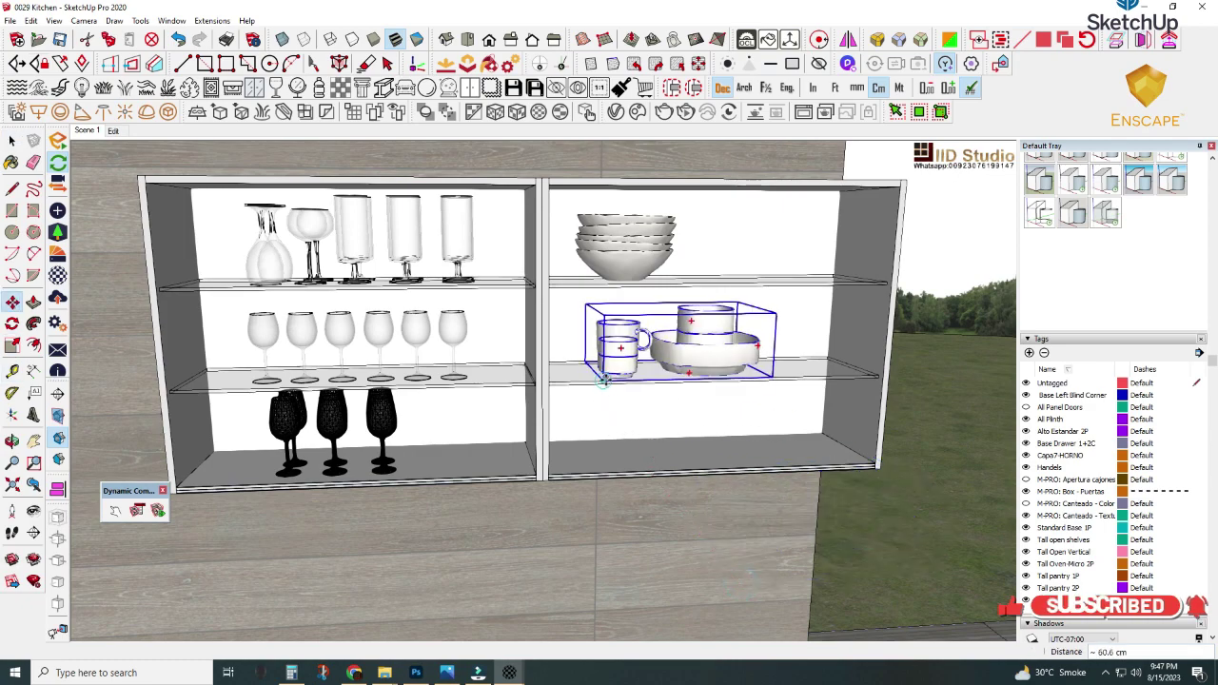
middle_drag(628, 380, 364, 351)
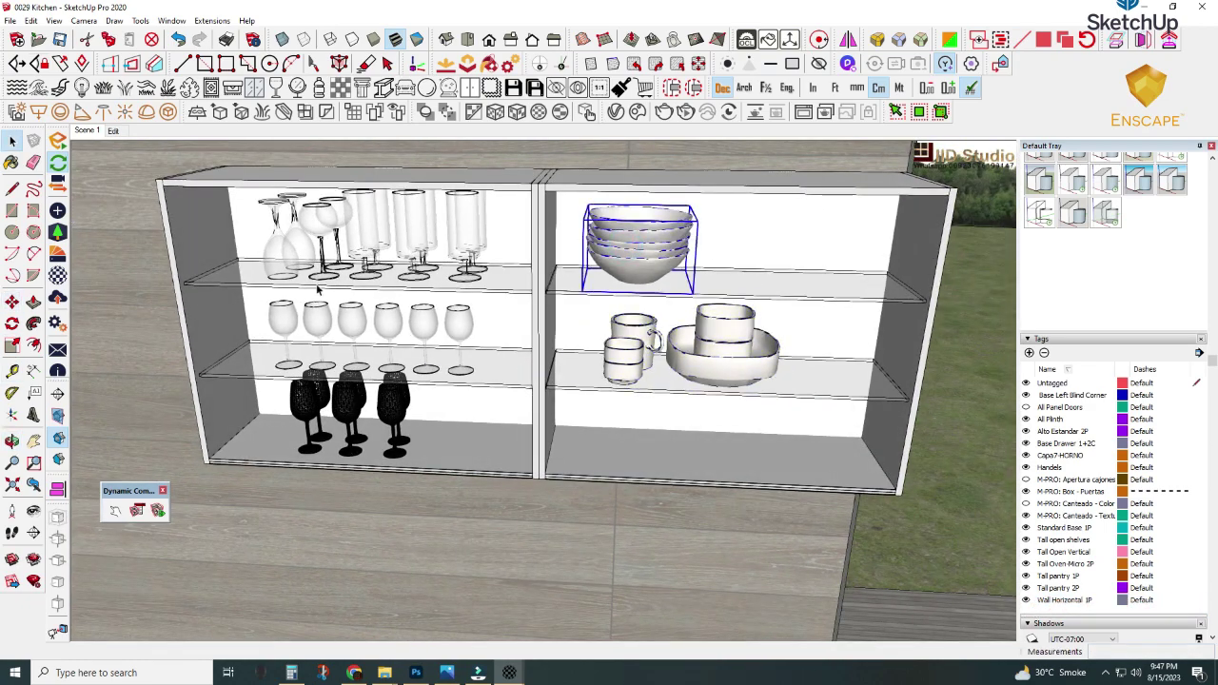
middle_drag(319, 290, 448, 470)
scroll(666, 405, down, 3)
scroll(692, 440, up, 2)
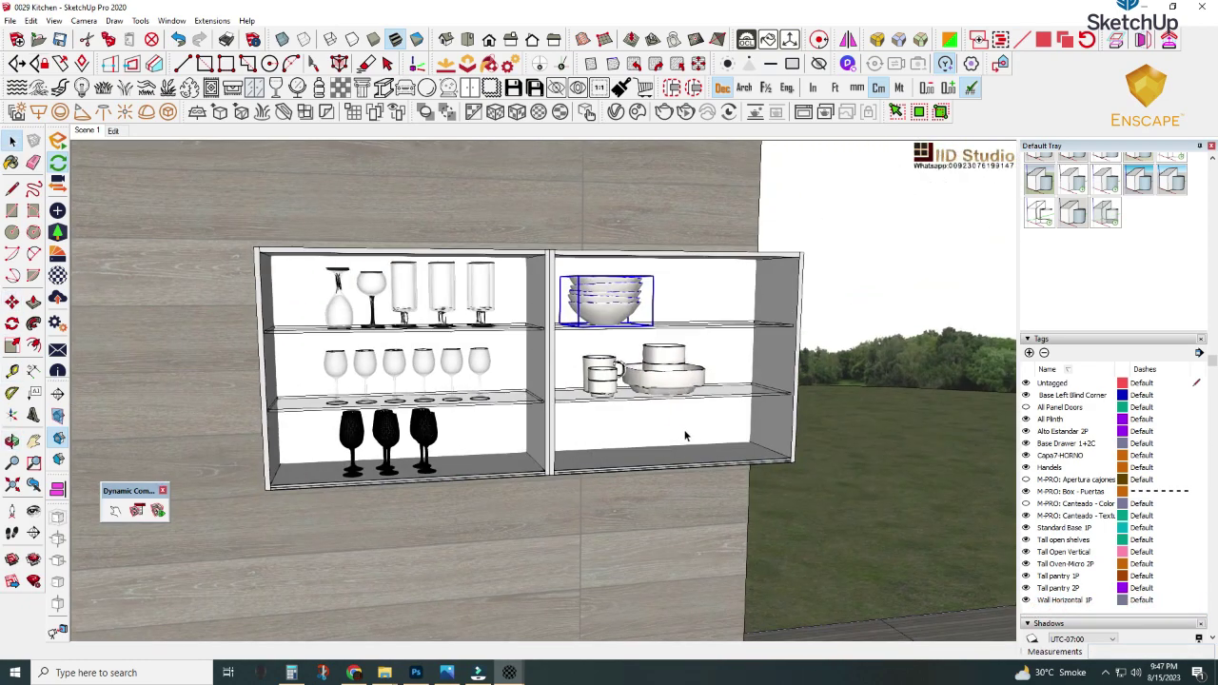
scroll(646, 480, down, 3)
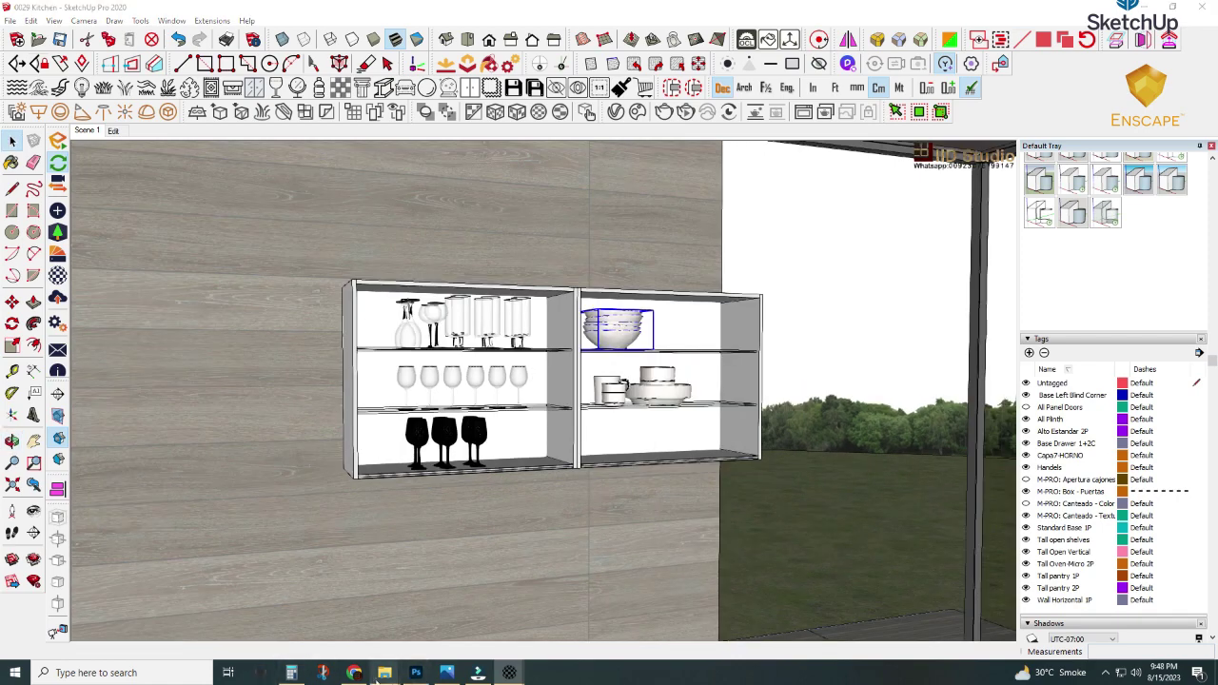
Drag a light component from the Exterior sun&sky Light folder into the model
click(384, 672)
click(399, 628)
click(71, 201)
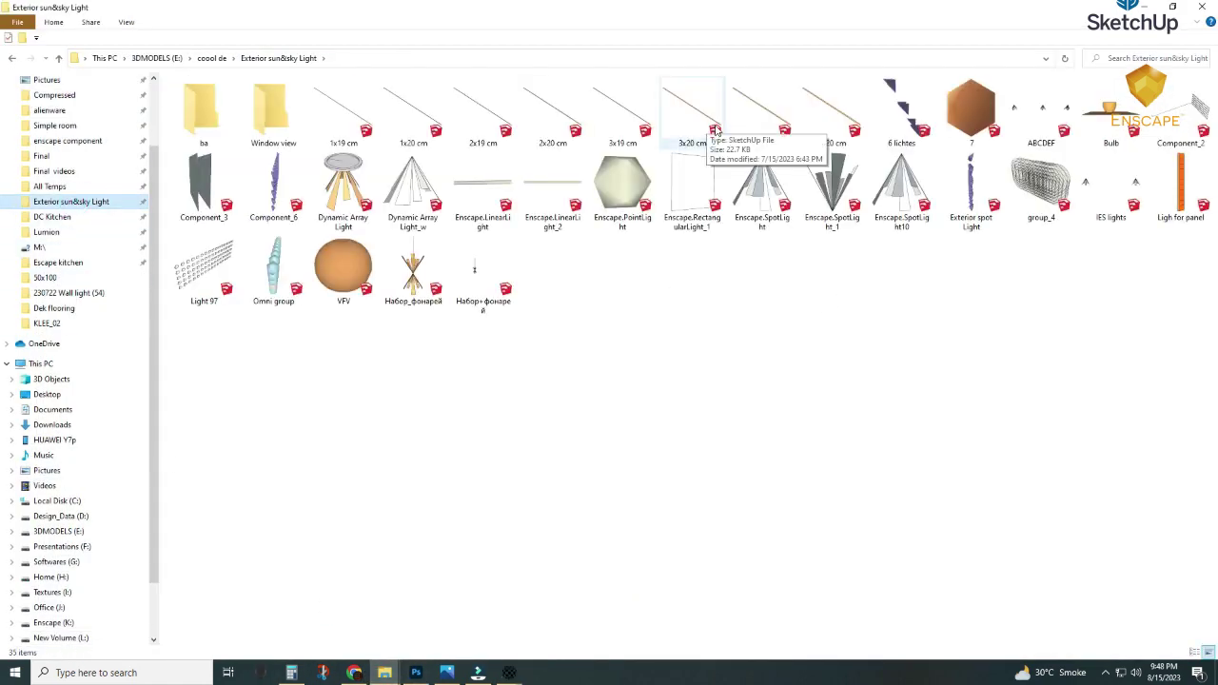
drag(614, 350, 552, 526)
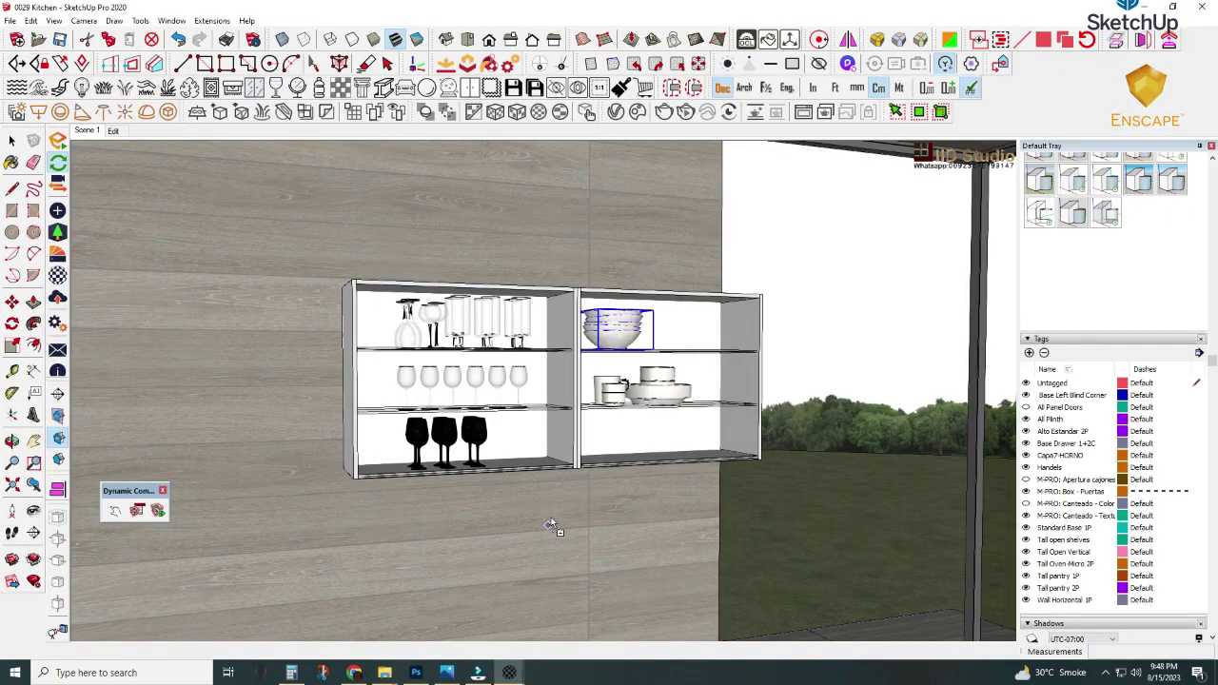
Explode the orange LED strip component beside the cabinet and remake it as a group
scroll(766, 302, down, 3)
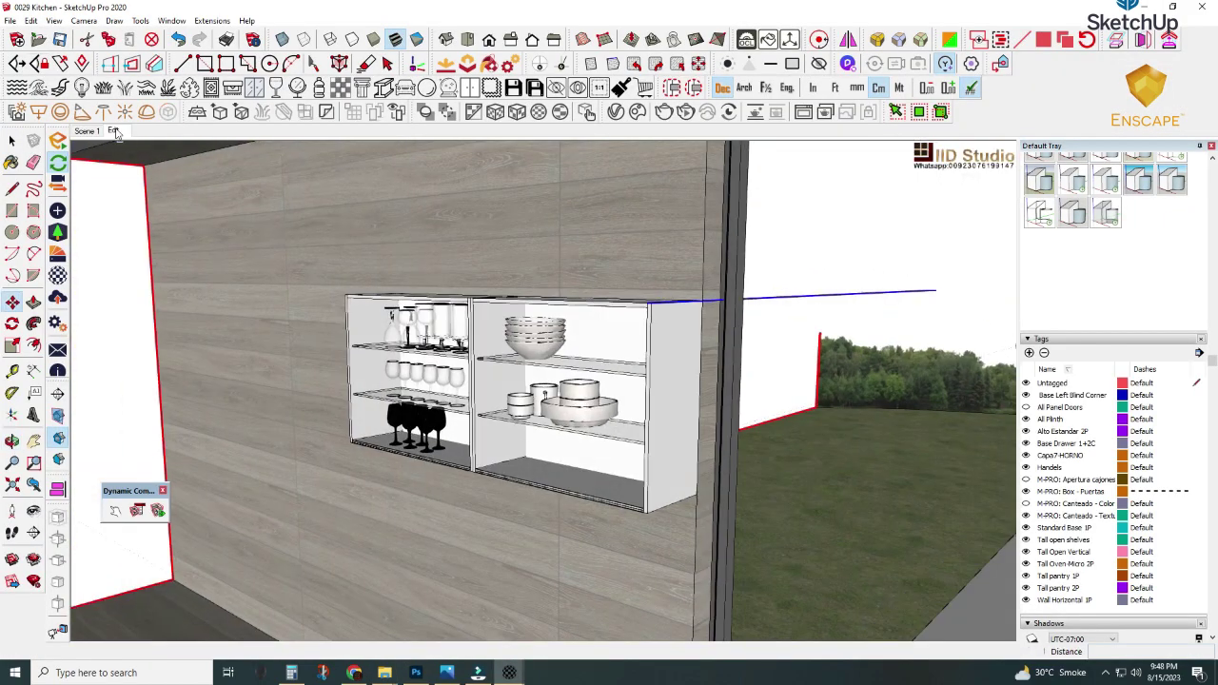
middle_drag(766, 302, 476, 362)
scroll(327, 363, up, 5)
middle_drag(327, 363, 660, 276)
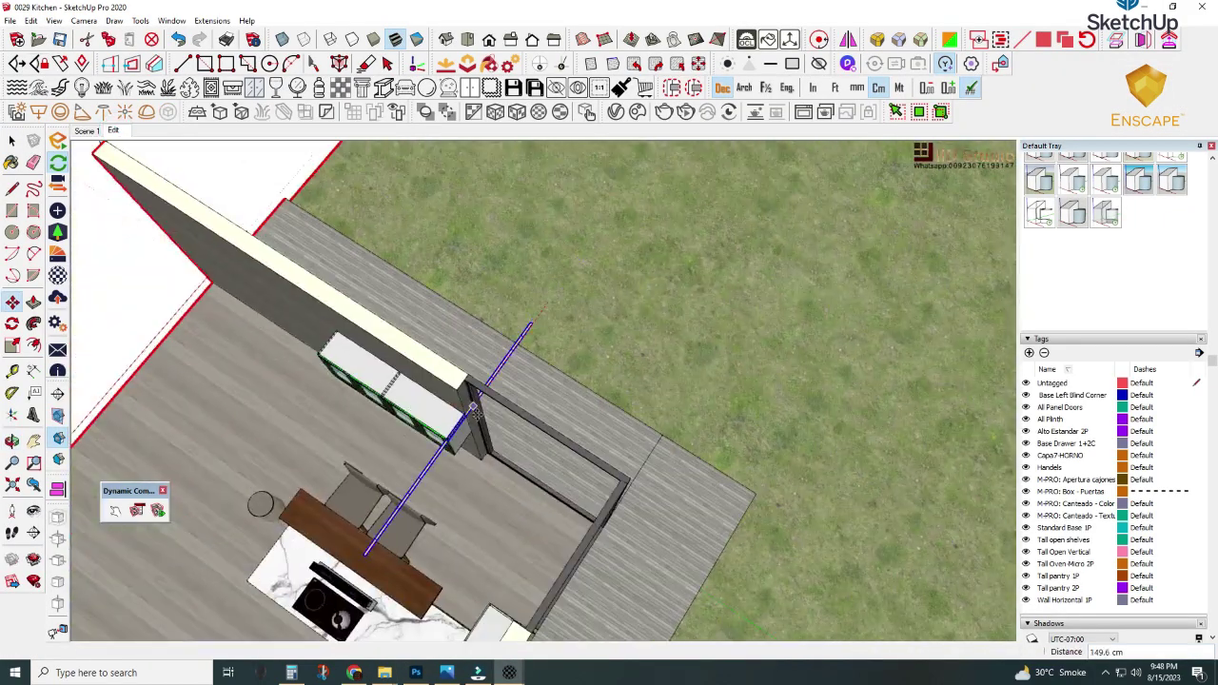
mouse_move(433, 472)
middle_down()
mouse_move(502, 423)
mouse_move(481, 406)
middle_up()
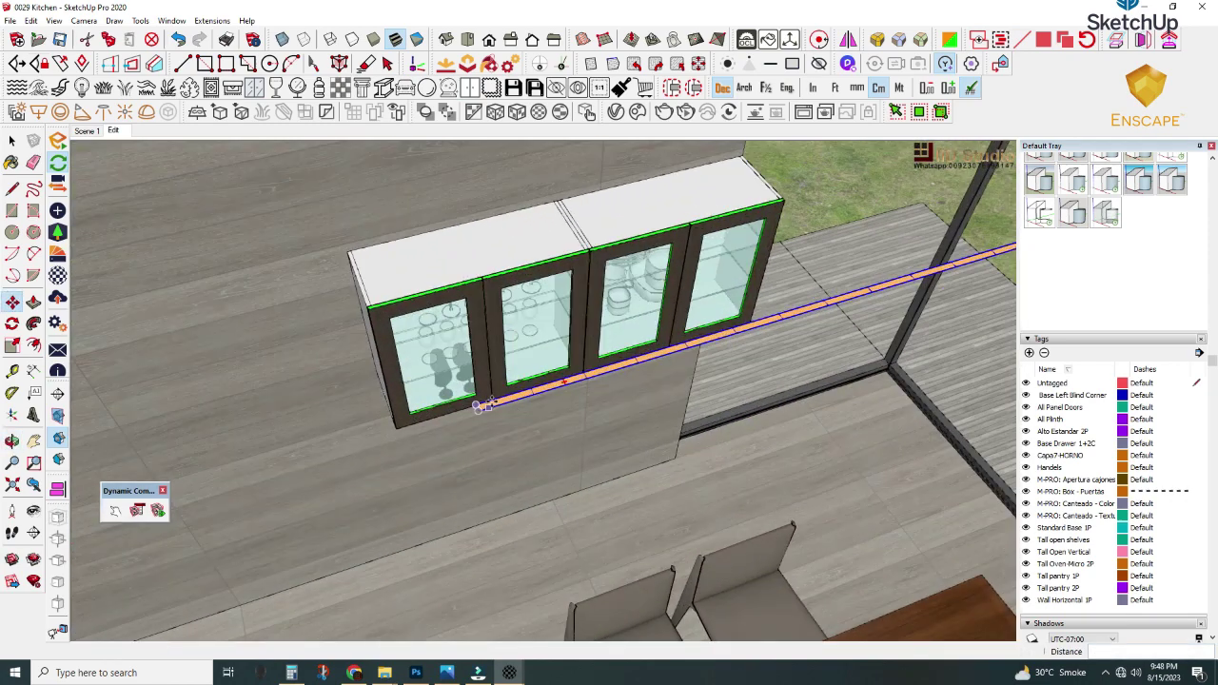
right_click(494, 409)
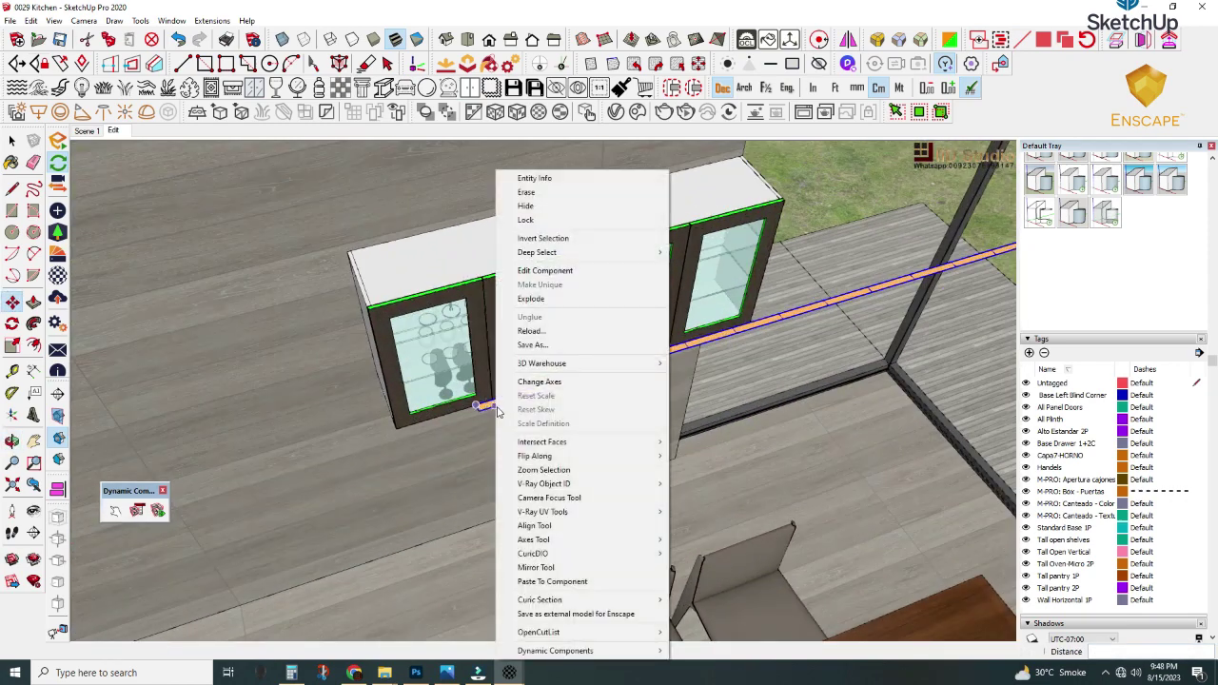
click(530, 300)
right_click(502, 405)
click(532, 162)
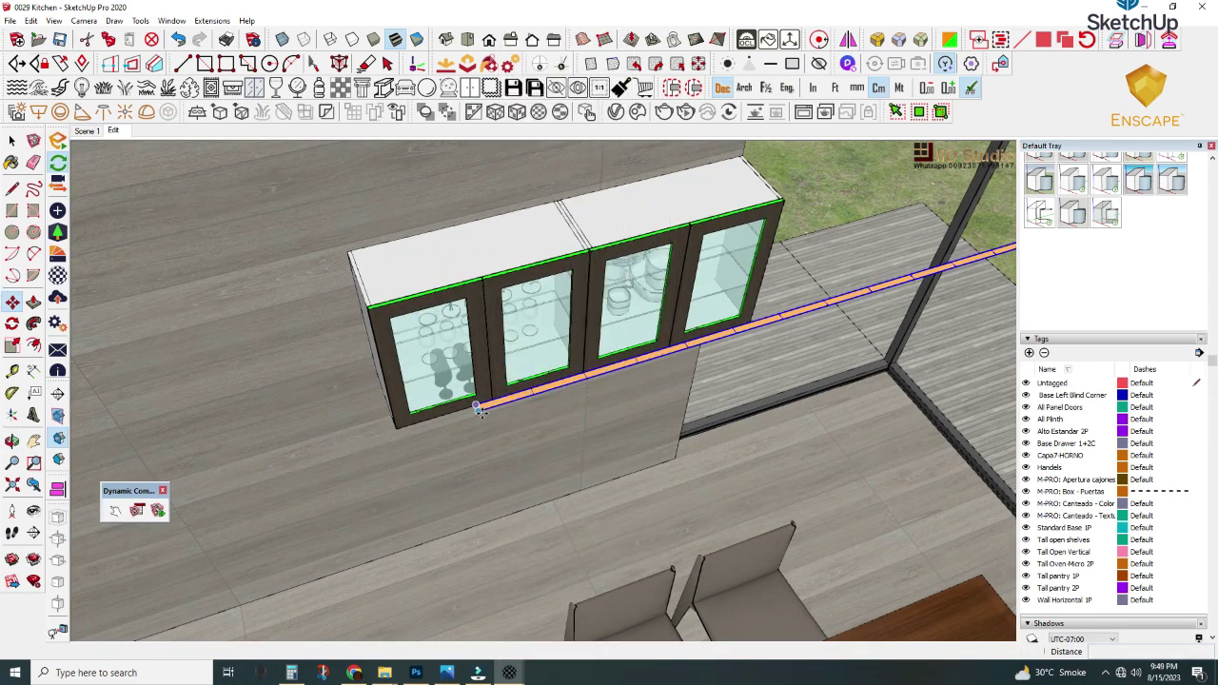
mouse_move(482, 413)
middle_down()
mouse_move(529, 430)
mouse_move(435, 454)
middle_up()
Hide the All Panel Doors tag and bring the wall cabinet into a frontal view
click(1026, 407)
scroll(435, 454, up, 3)
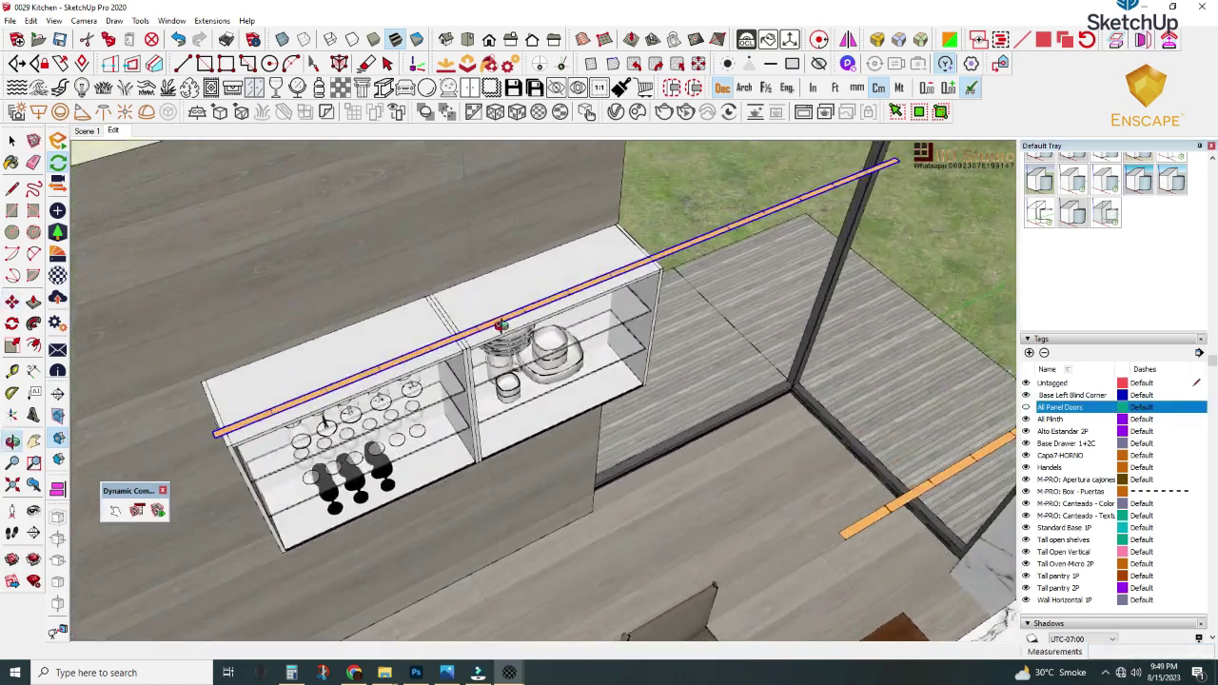
middle_drag(388, 321, 294, 381)
scroll(294, 481, up, 2)
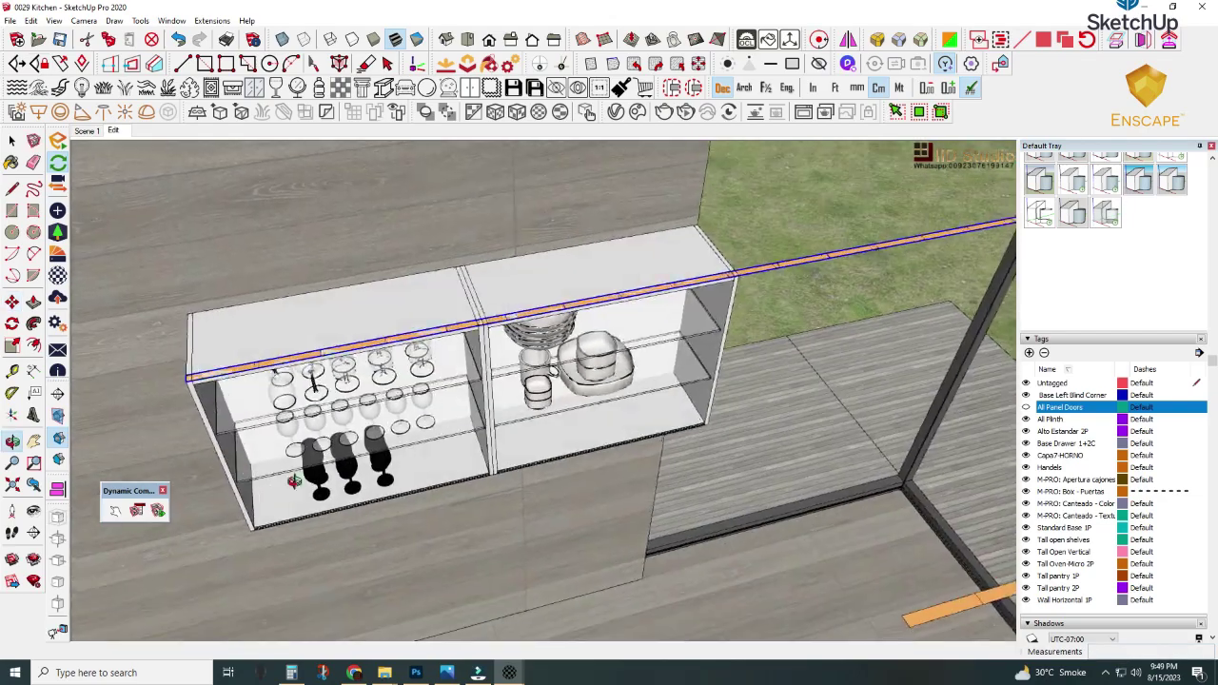
middle_drag(294, 481, 337, 330)
Move the orange LED strip onto the wall cabinet's top front edge
key(m)
click(676, 282)
middle_drag(676, 281, 788, 315)
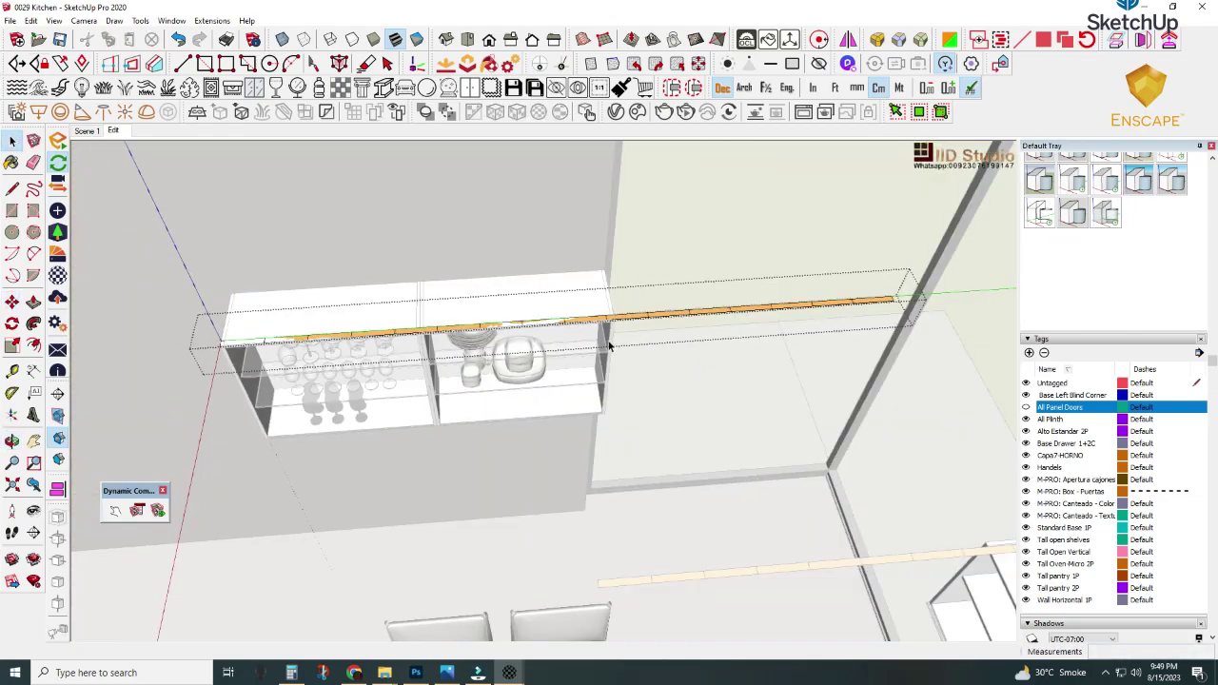
click(669, 361)
middle_drag(669, 361, 283, 368)
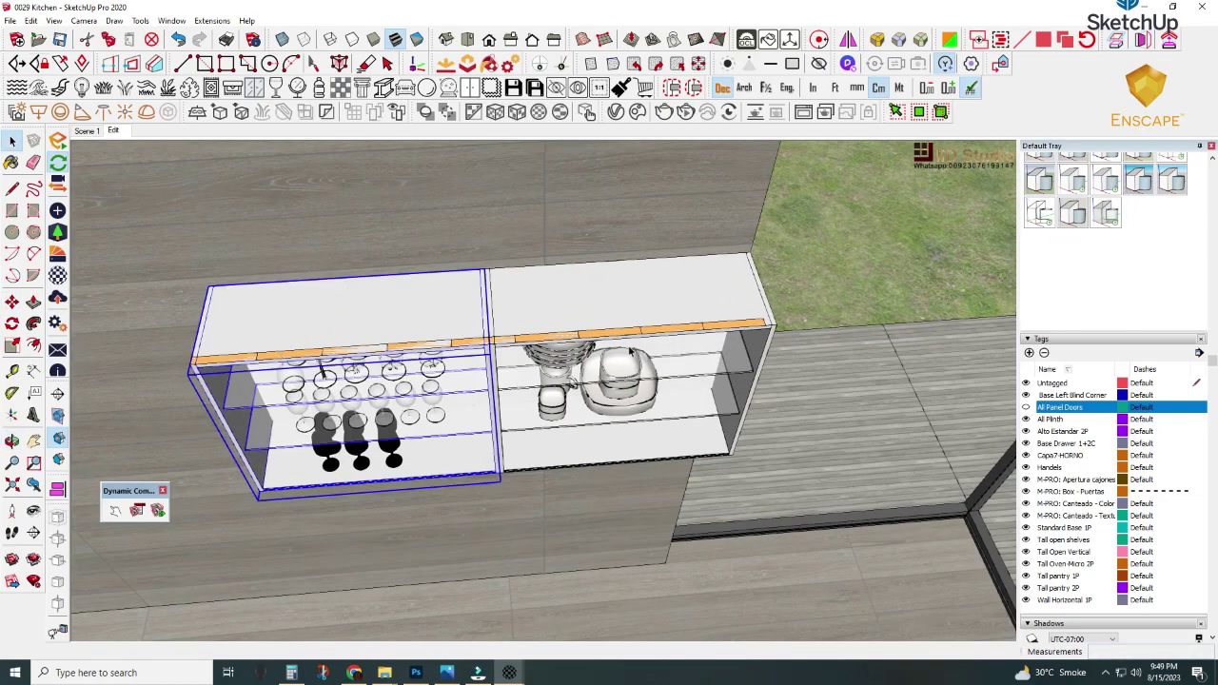
scroll(226, 348, up, 5)
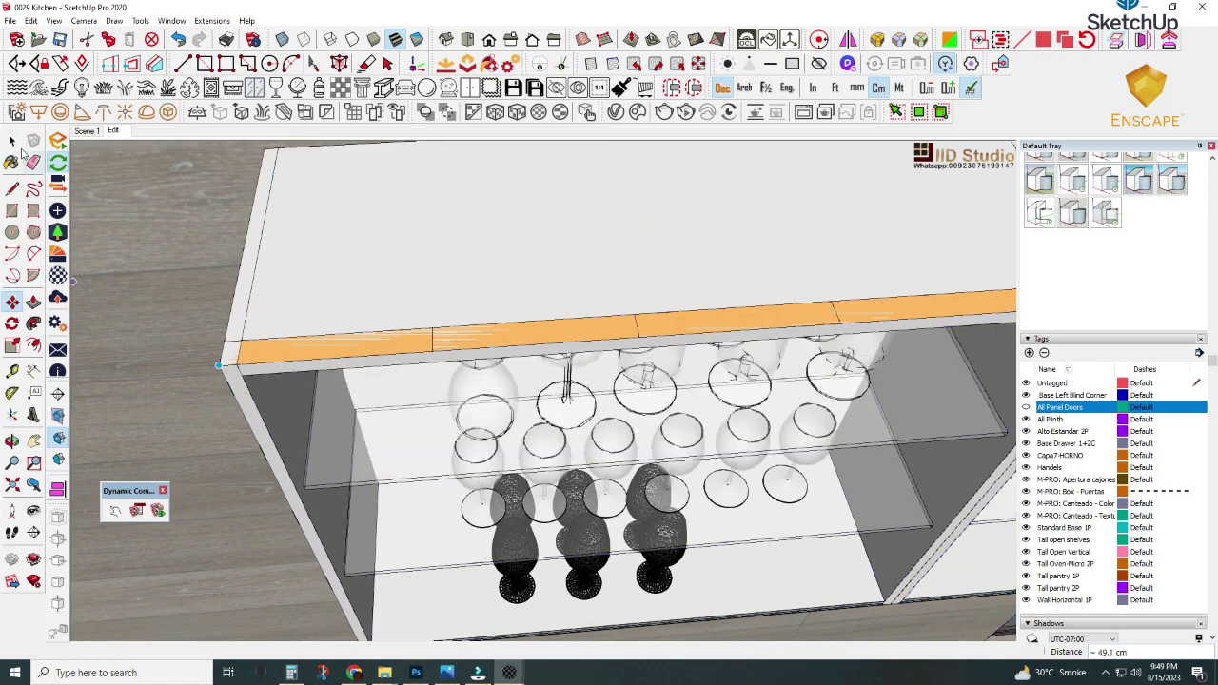
key(space)
Zoom in on the cabinet top, then reposition the orange strip and set its corner as rotation pivot
scroll(171, 274, down, 5)
middle_drag(172, 275, 173, 307)
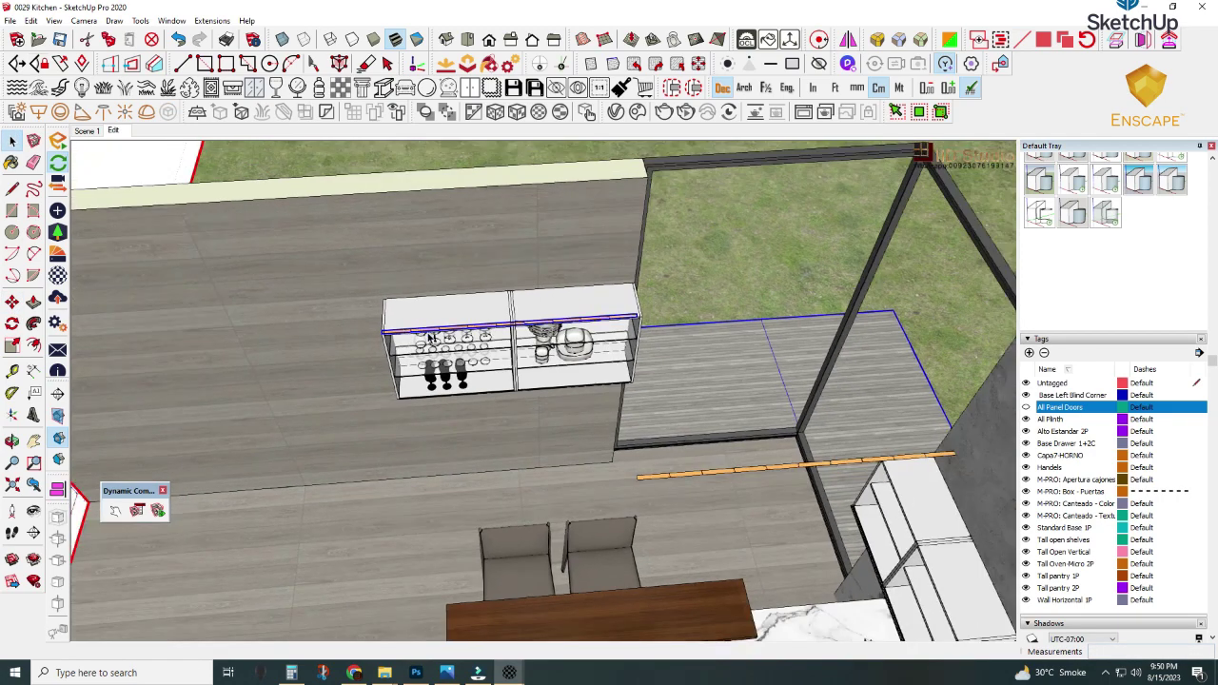
scroll(172, 307, up, 3)
right_click(572, 382)
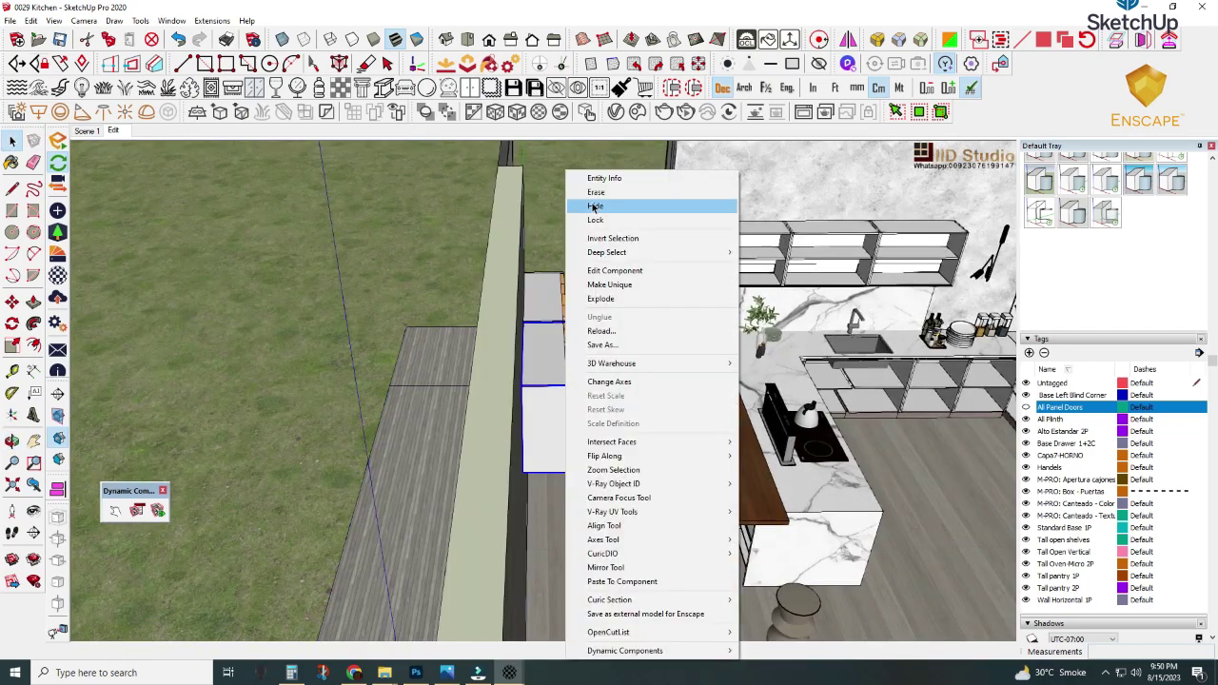
click(599, 538)
key(m)
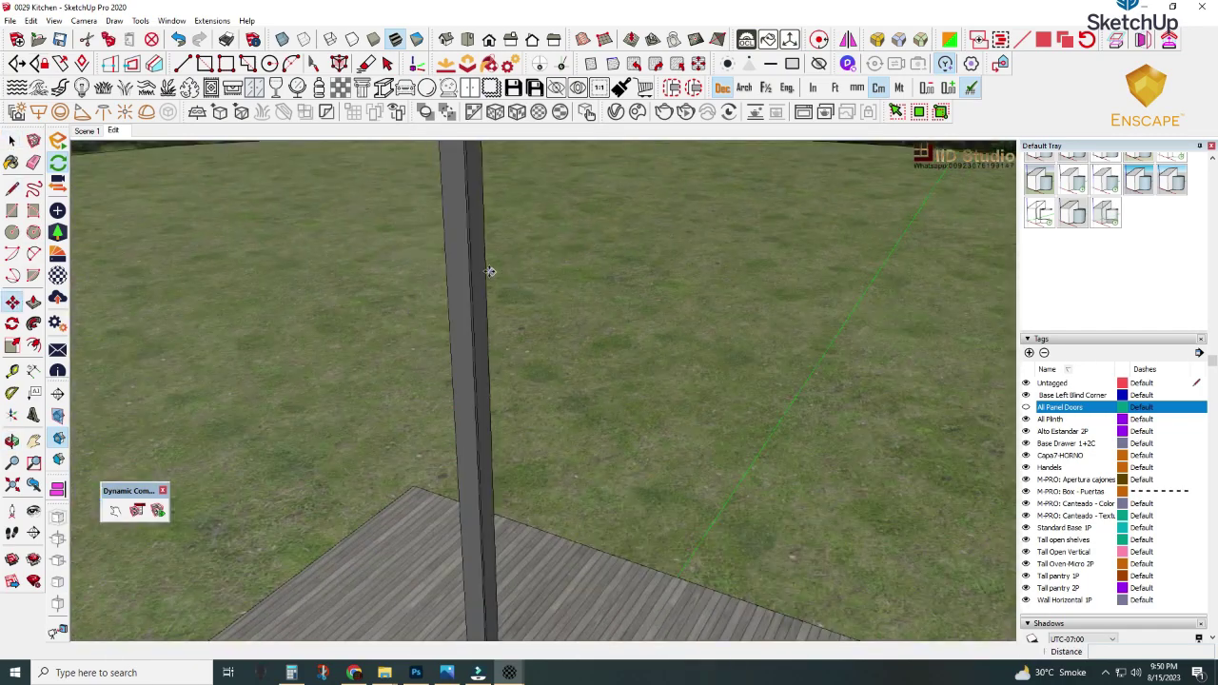
middle_drag(571, 400, 322, 269)
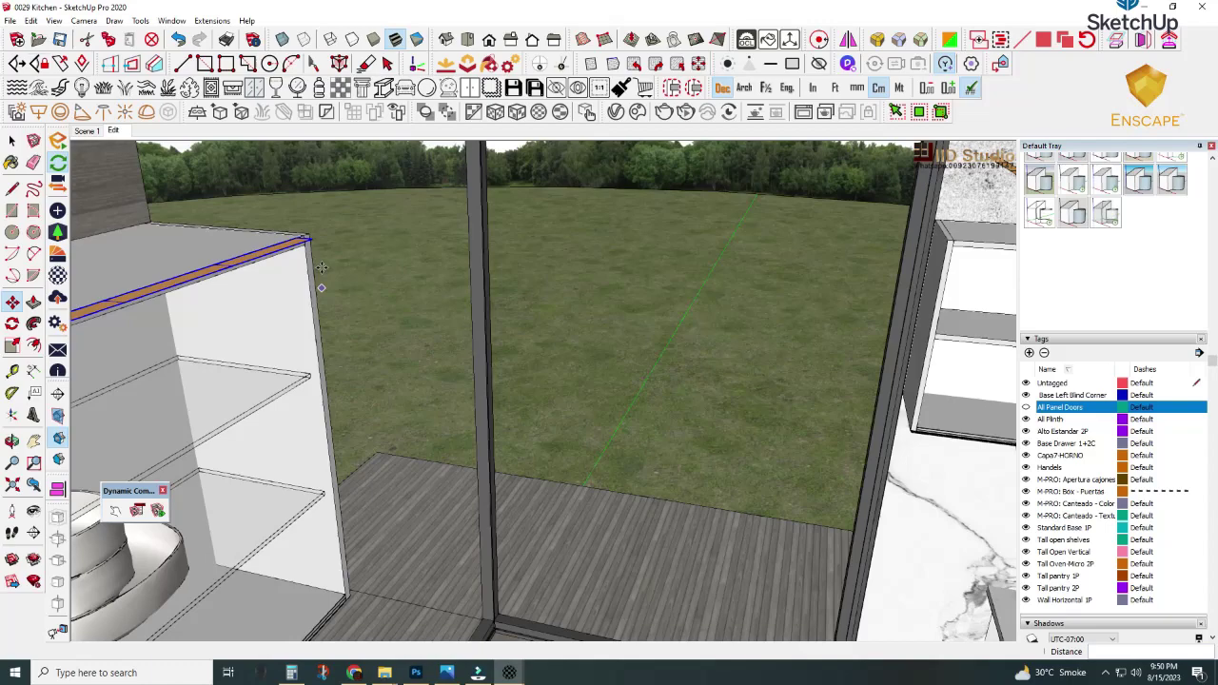
click(321, 270)
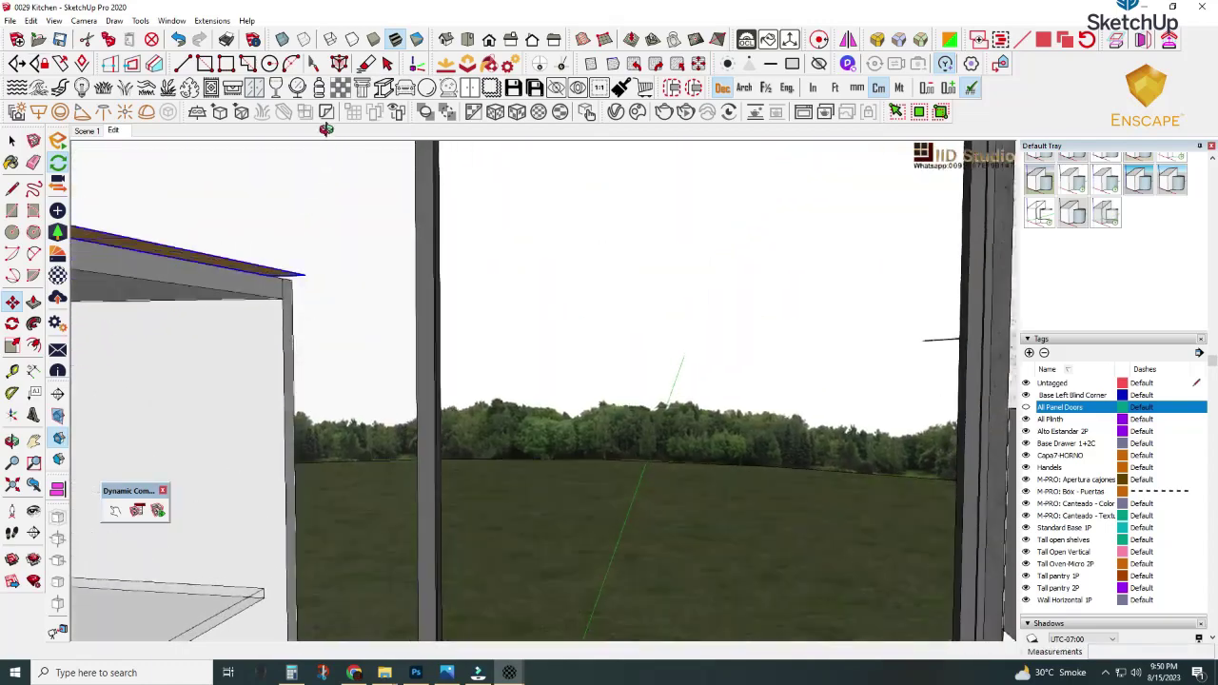
scroll(322, 269, up, 3)
scroll(280, 236, up, 2)
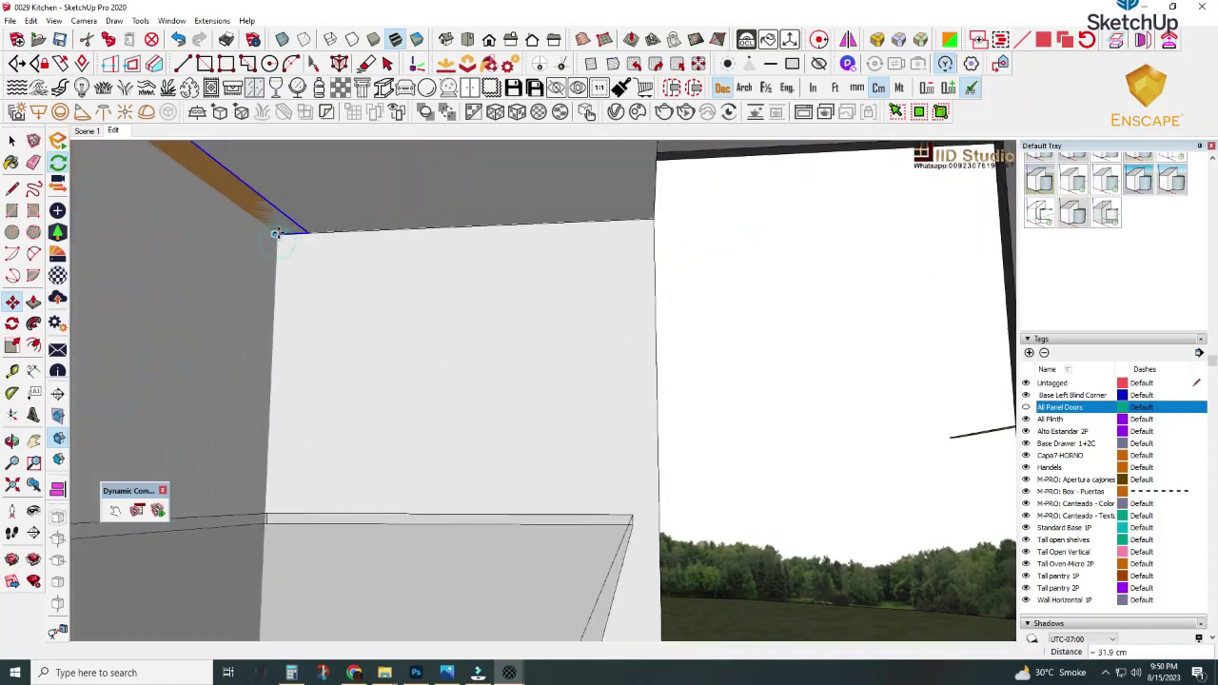
click(275, 233)
scroll(170, 283, up, 2)
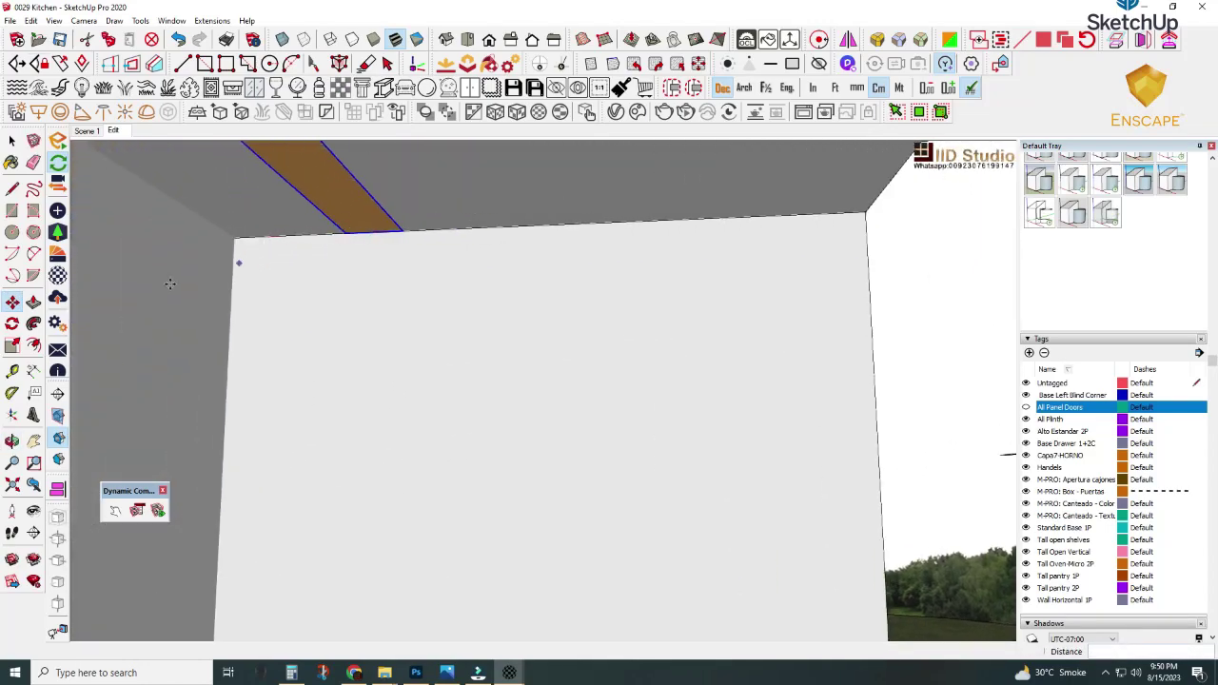
click(402, 231)
click(345, 235)
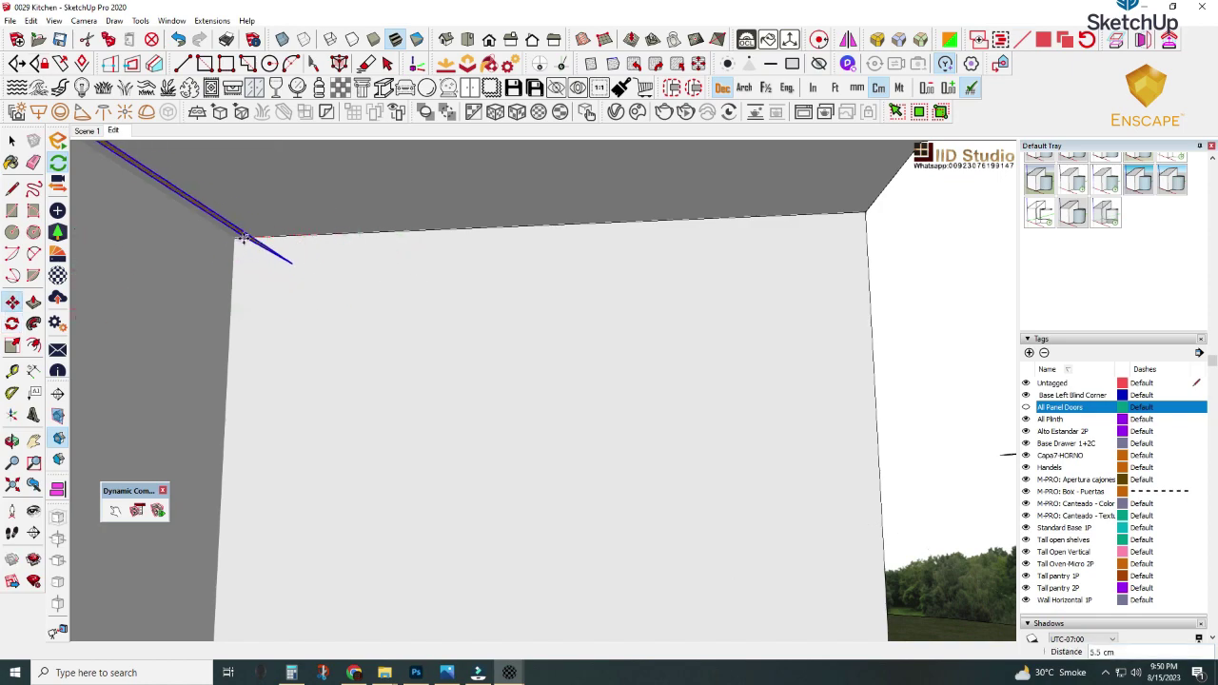
Hide the front wall to get a clear view of the dish-filled wall cabinet
middle_drag(314, 238, 276, 223)
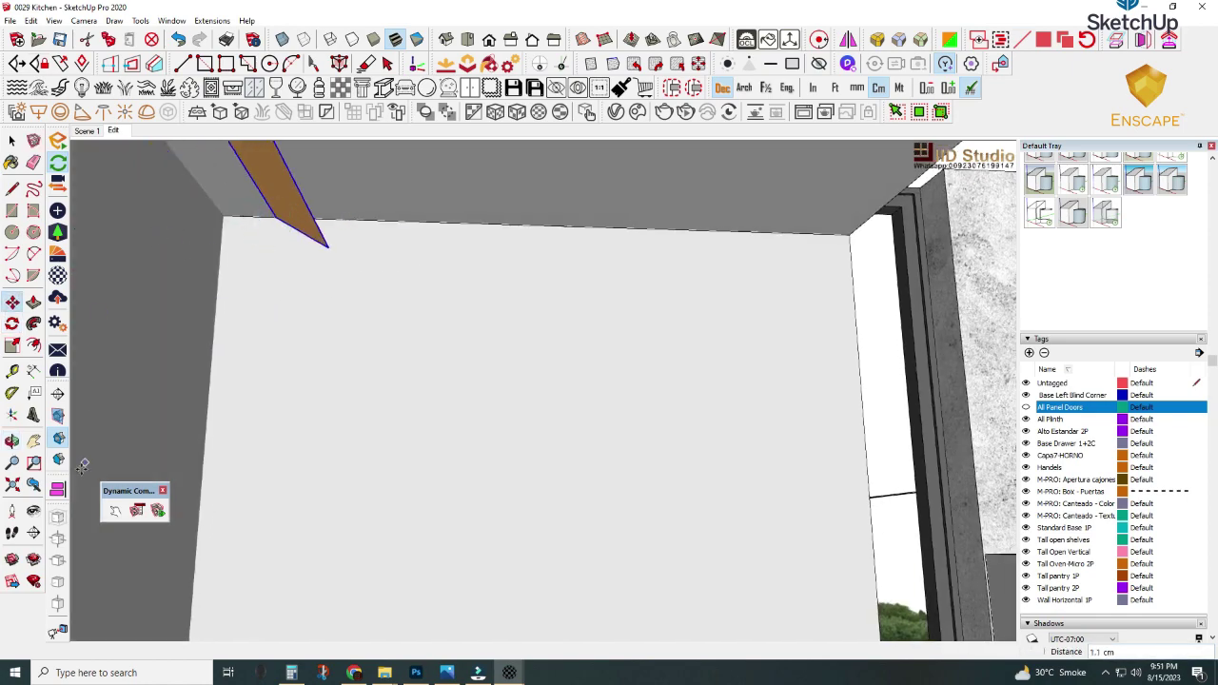
scroll(305, 313, down, 3)
middle_drag(304, 313, 572, 278)
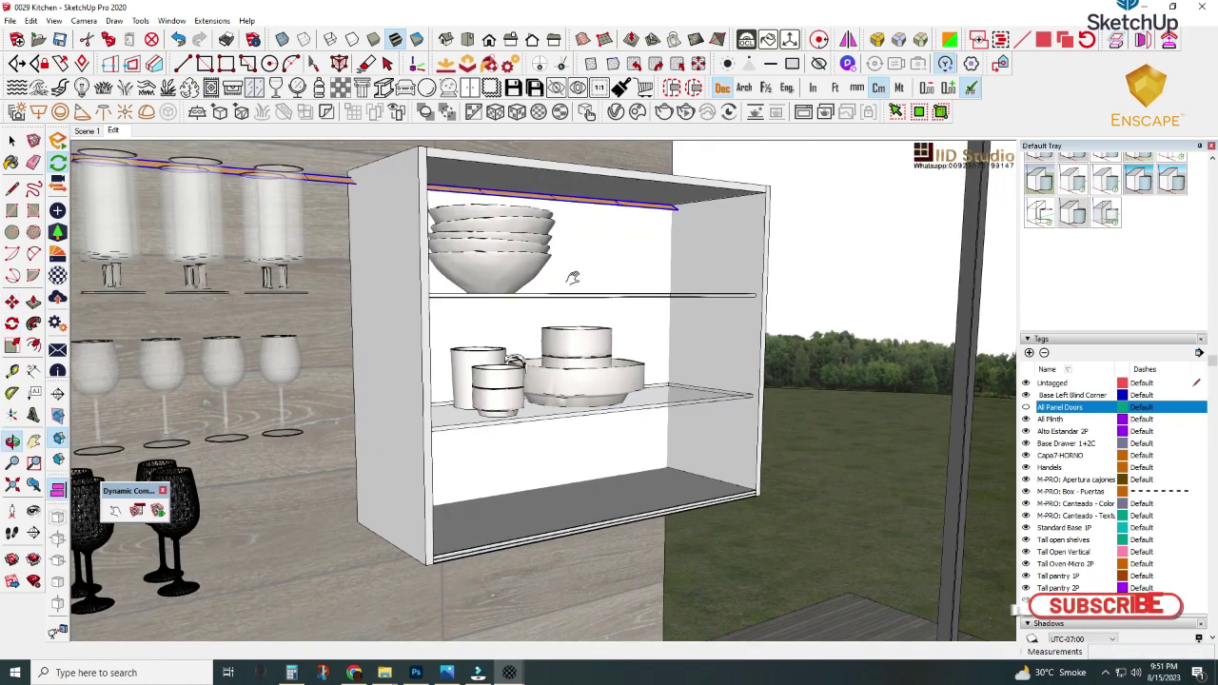
scroll(572, 278, down, 3)
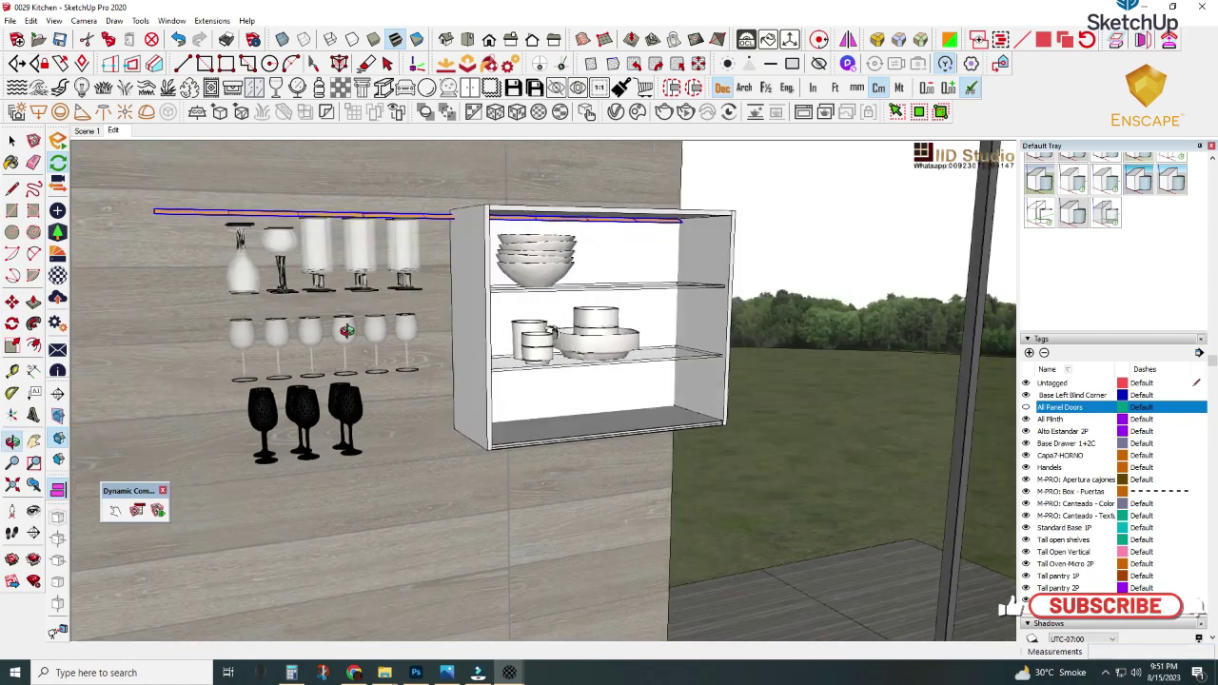
click(285, 523)
click(30, 20)
click(136, 201)
scroll(746, 180, up, 3)
scroll(628, 261, up, 3)
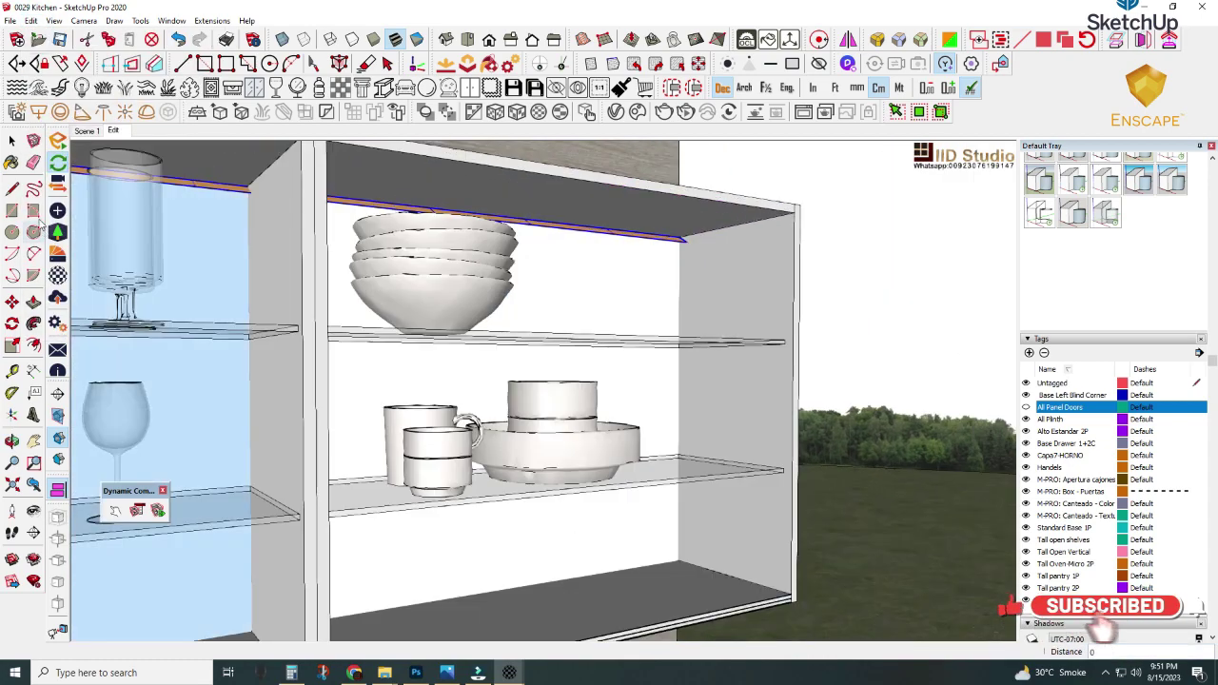
scroll(628, 267, up, 3)
scroll(626, 271, up, 3)
Reposition the top LED strip along the underside of the cabinet's top edge
key(m)
click(626, 273)
scroll(626, 273, down, 3)
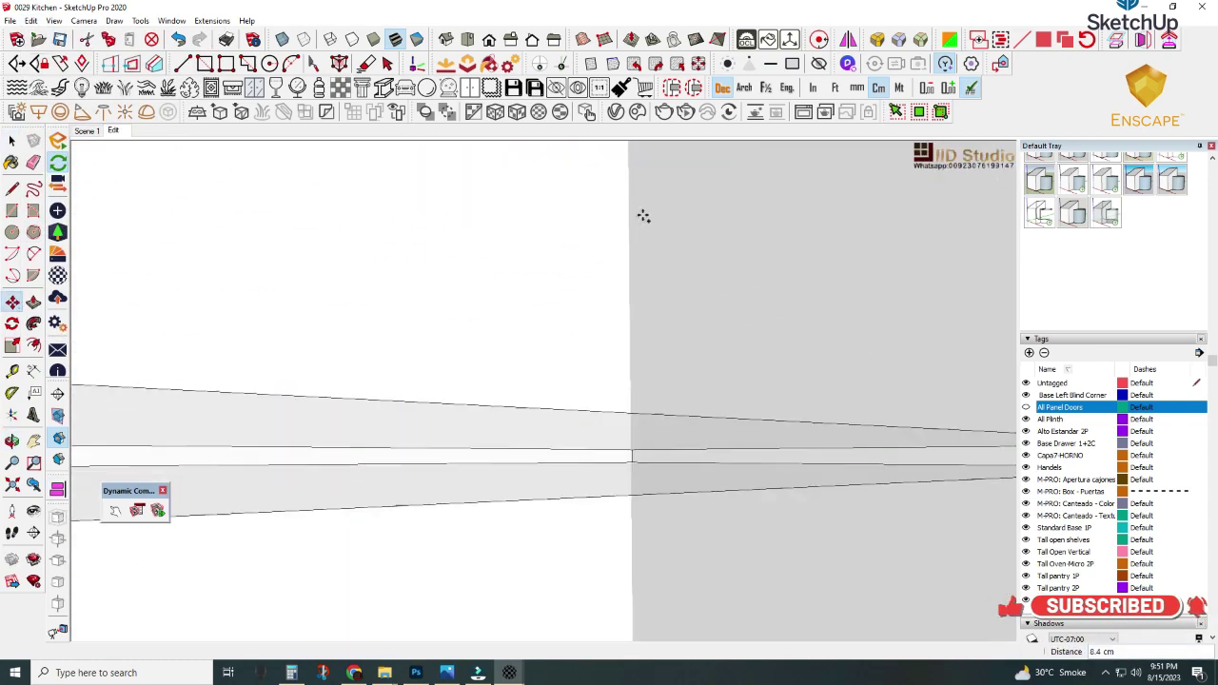
middle_drag(644, 215, 634, 348)
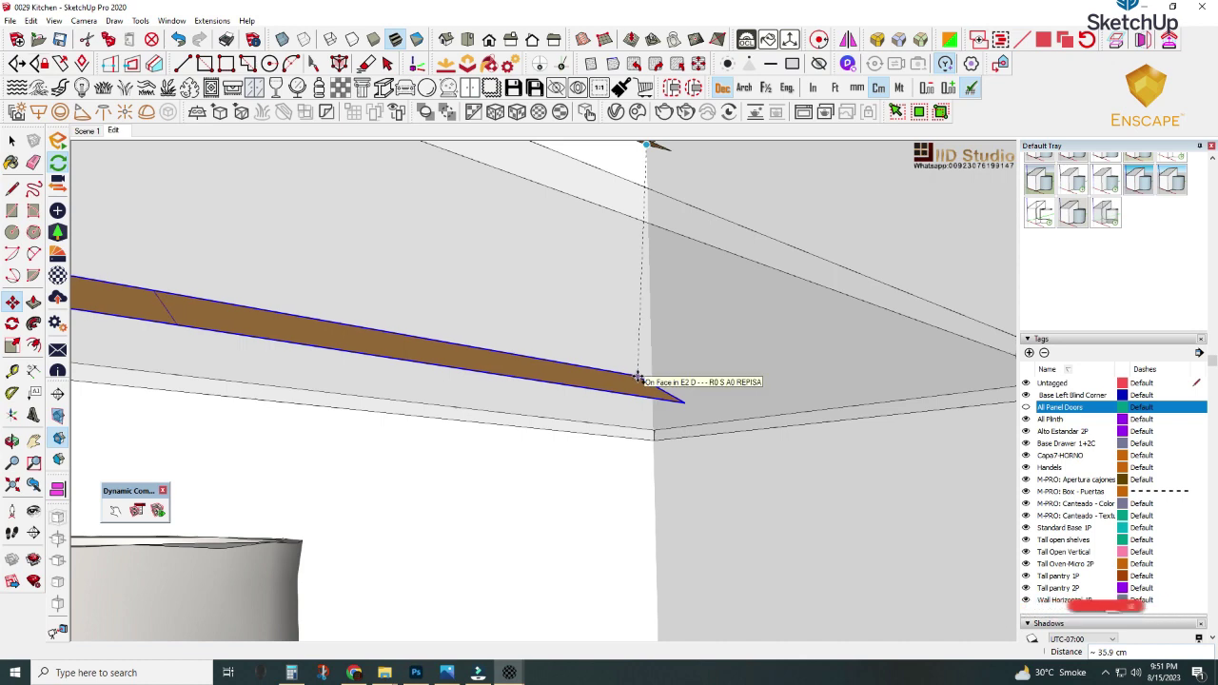
scroll(639, 378, down, 2)
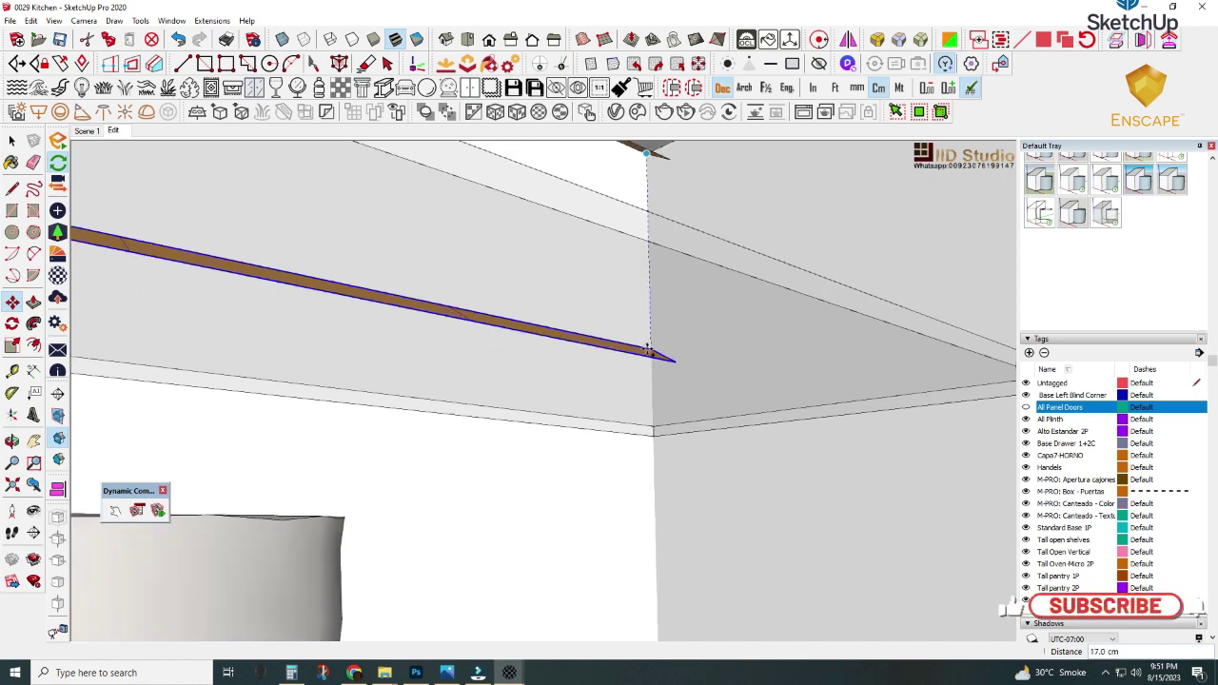
key(Escape)
scroll(620, 314, up, 3)
scroll(578, 245, down, 2)
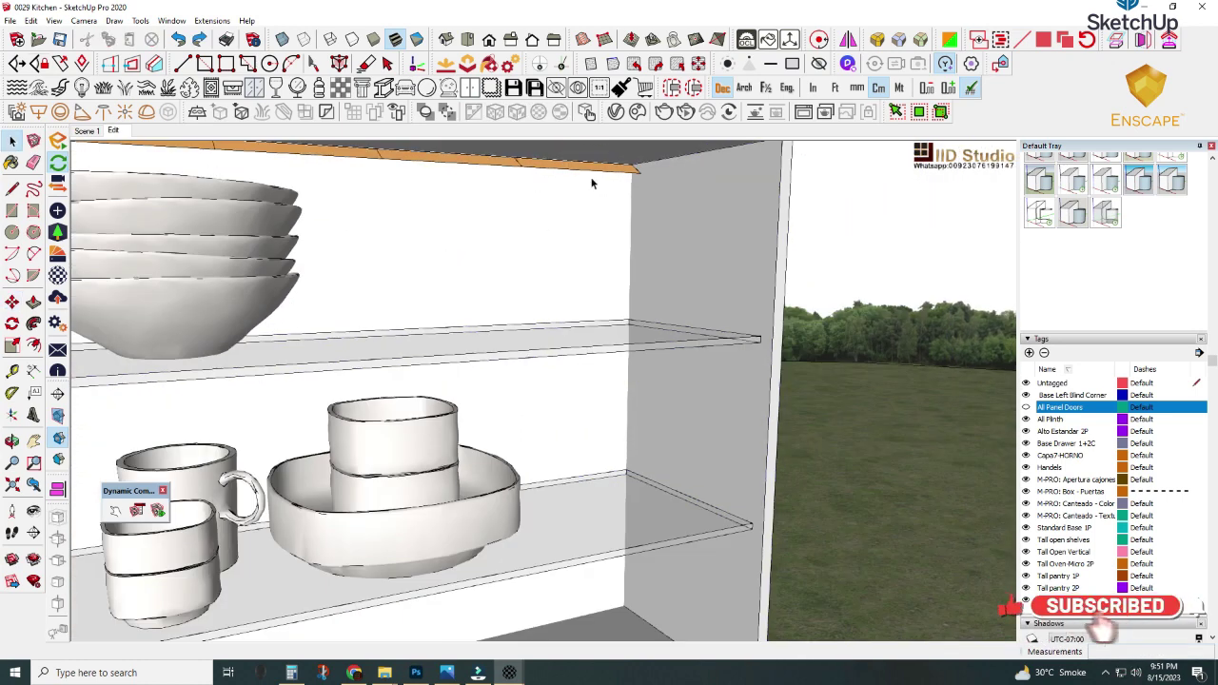
scroll(578, 245, down, 1)
scroll(578, 246, down, 1)
click(637, 166)
scroll(672, 348, up, 3)
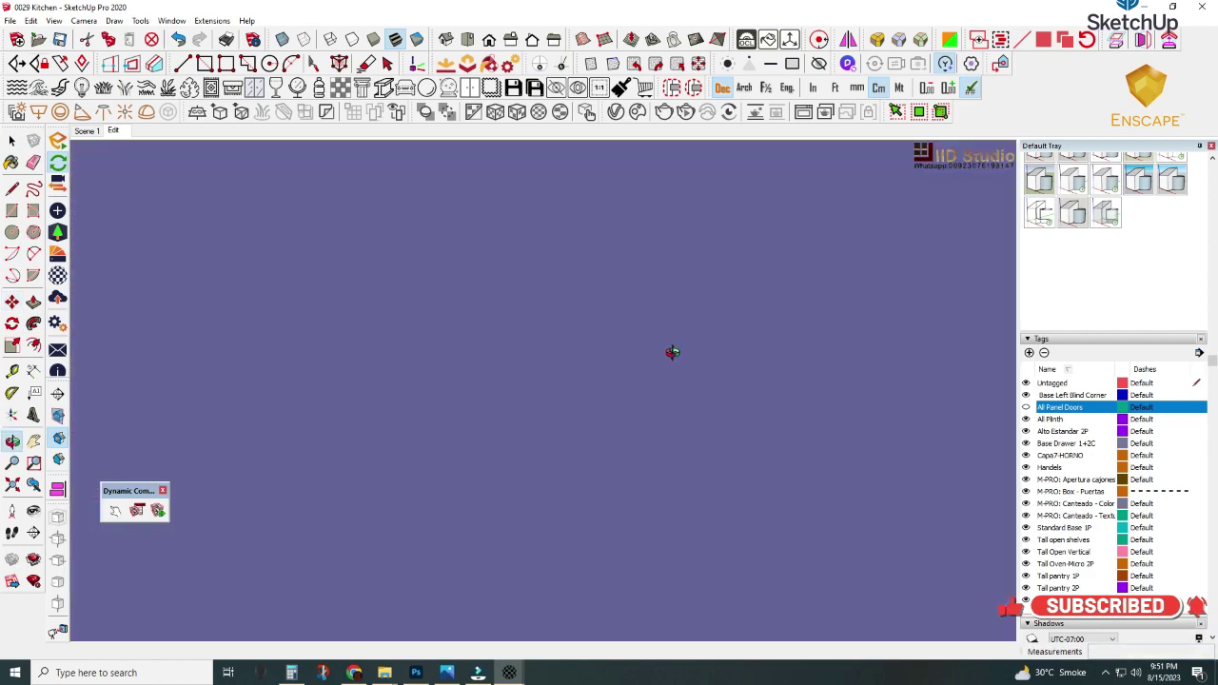
scroll(671, 348, down, 4)
scroll(714, 371, up, 4)
Hide the All Panel Doors tag to expose the shelves near the glass corner
scroll(693, 348, down, 5)
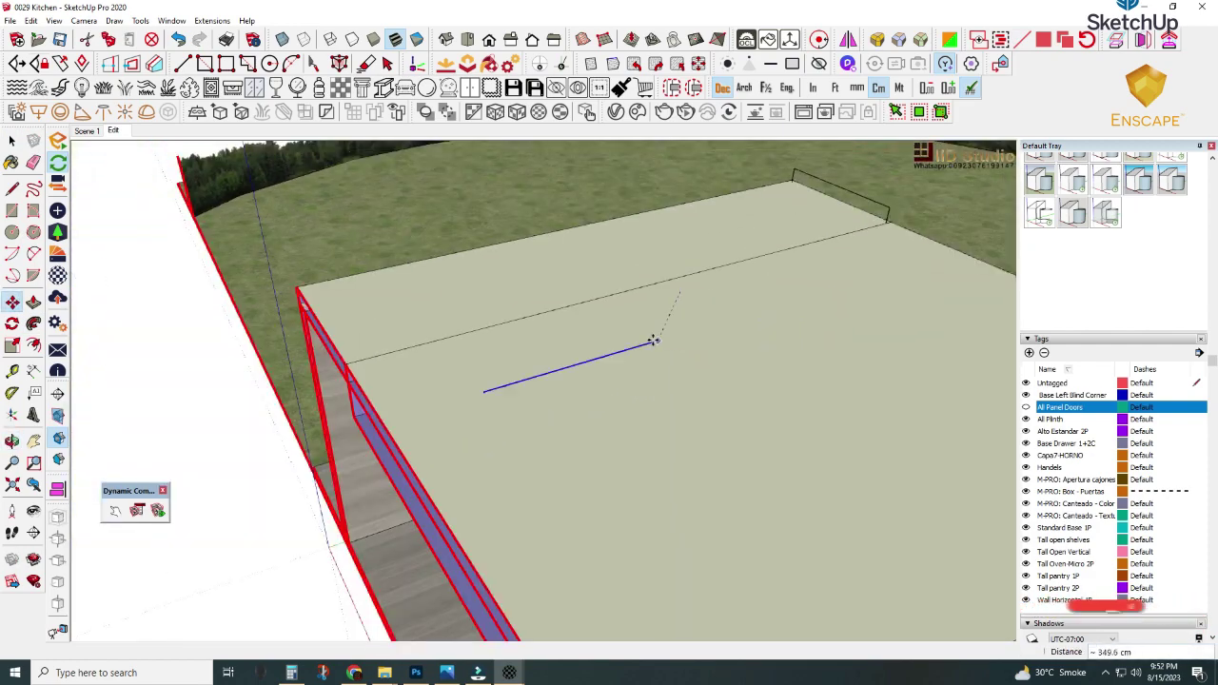
scroll(301, 314, up, 2)
middle_drag(422, 326, 294, 282)
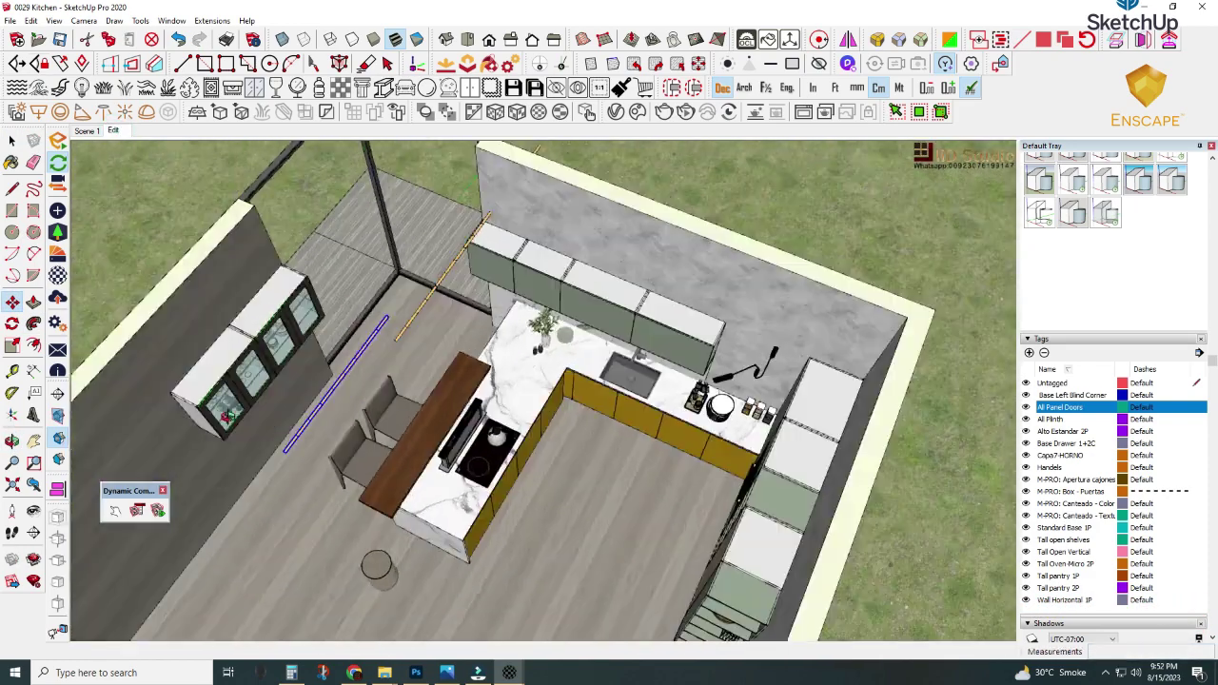
scroll(295, 283, up, 3)
middle_drag(348, 322, 348, 428)
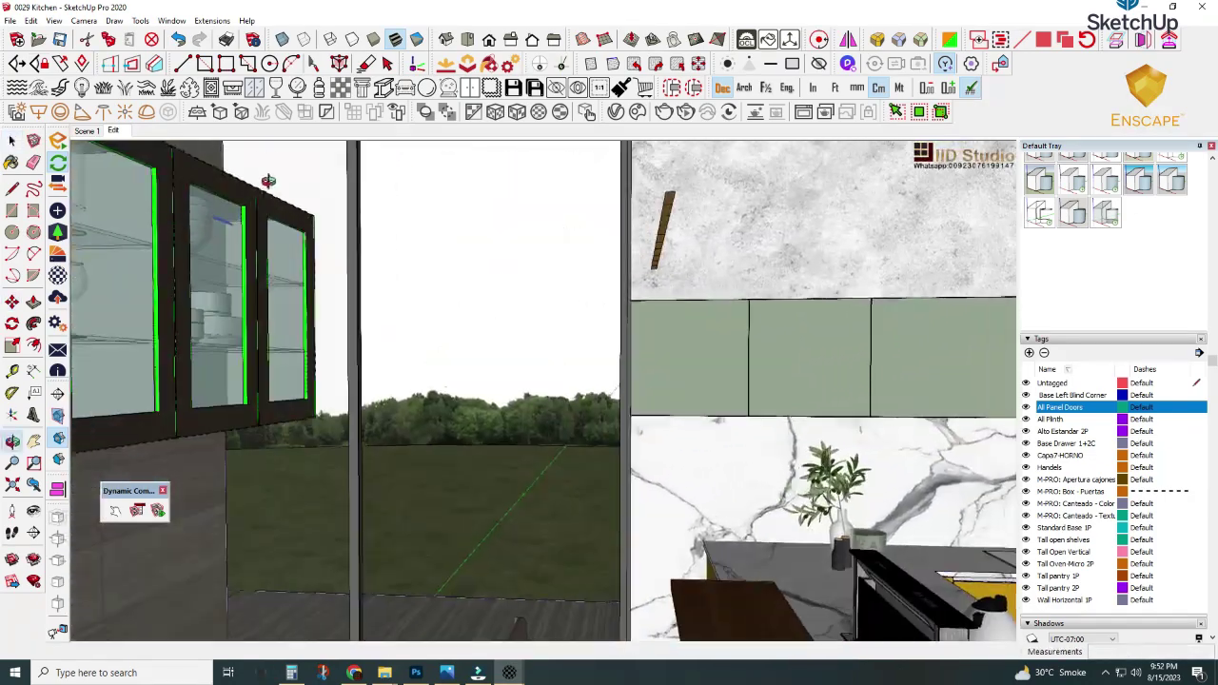
click(1026, 407)
scroll(226, 226, down, 2)
Tilt the orange strip by the glass corner up to a steep angle
middle_drag(227, 225, 344, 479)
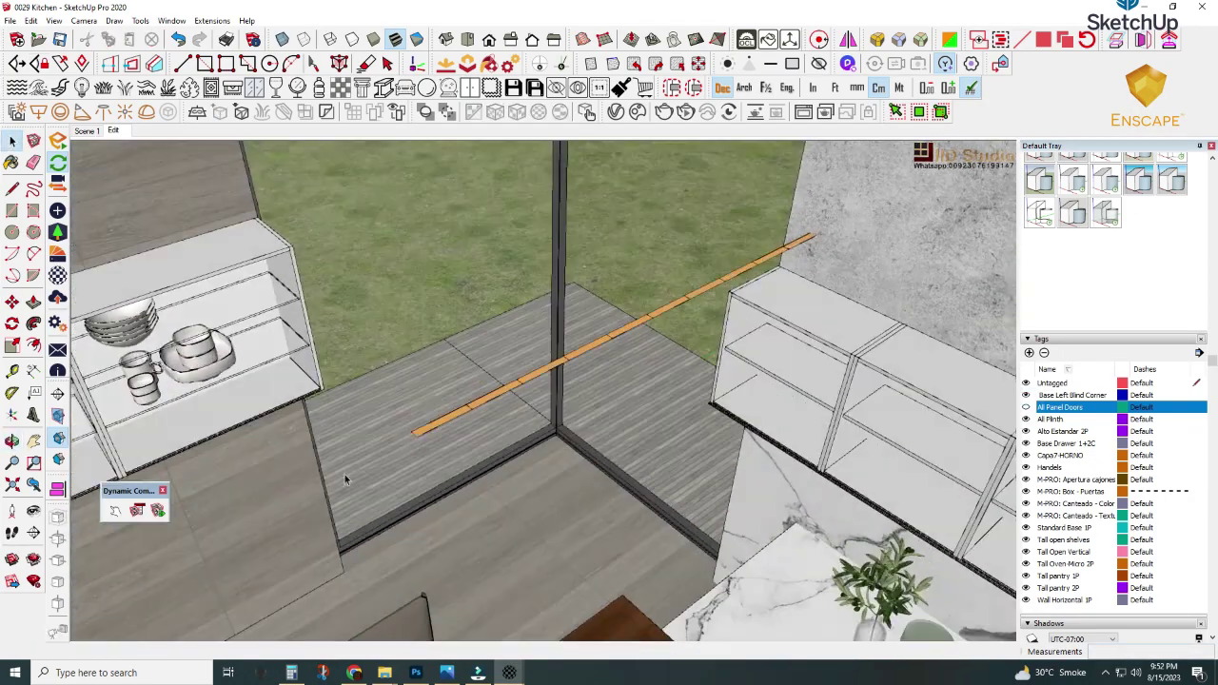
click(463, 478)
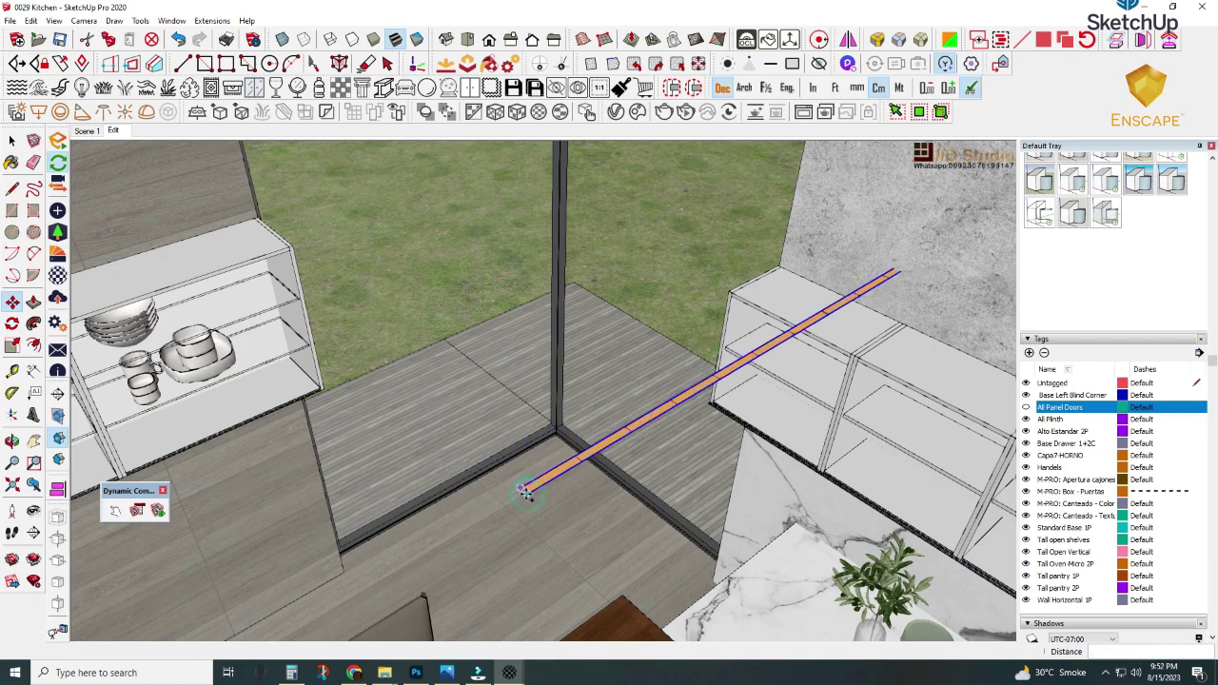
middle_drag(526, 492, 673, 155)
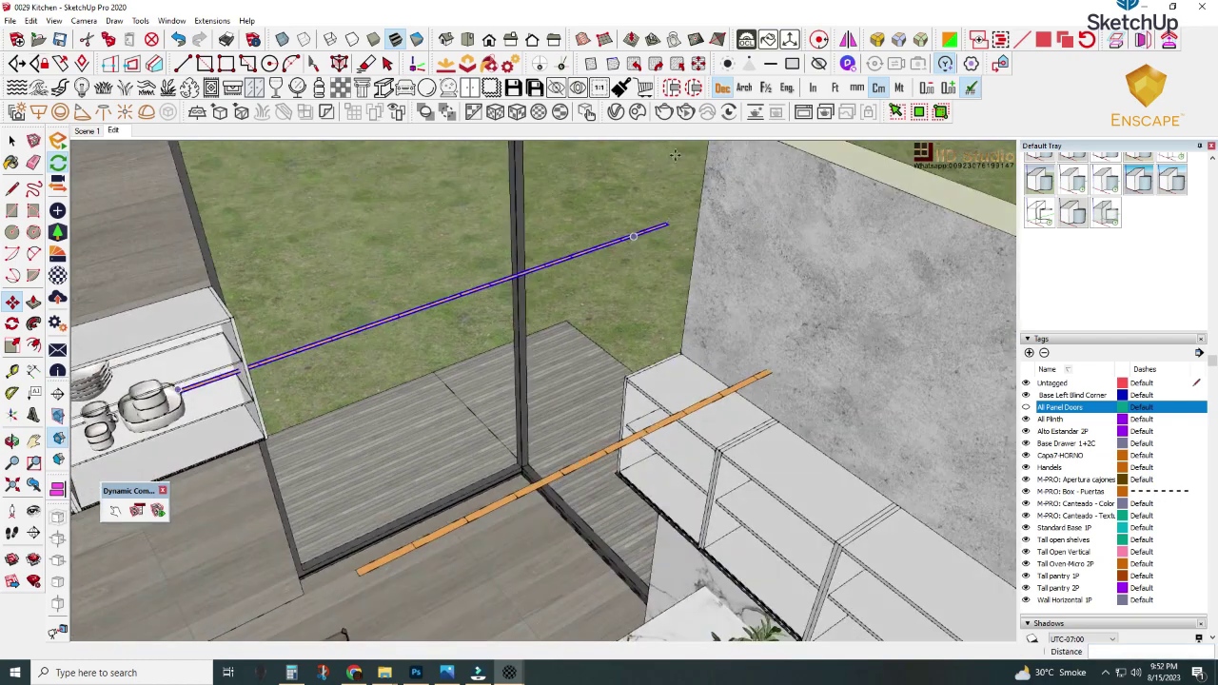
click(631, 237)
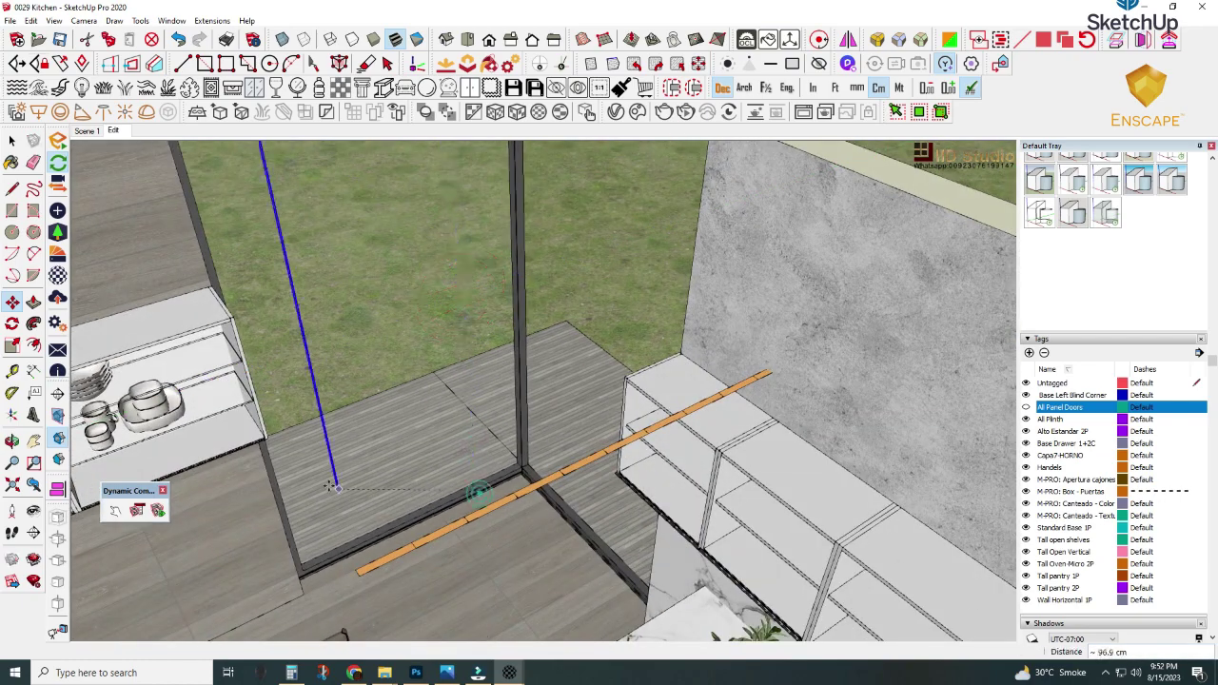
mouse_move(262, 438)
middle_down()
mouse_move(312, 488)
mouse_move(143, 285)
middle_up()
scroll(312, 488, down, 3)
click(13, 141)
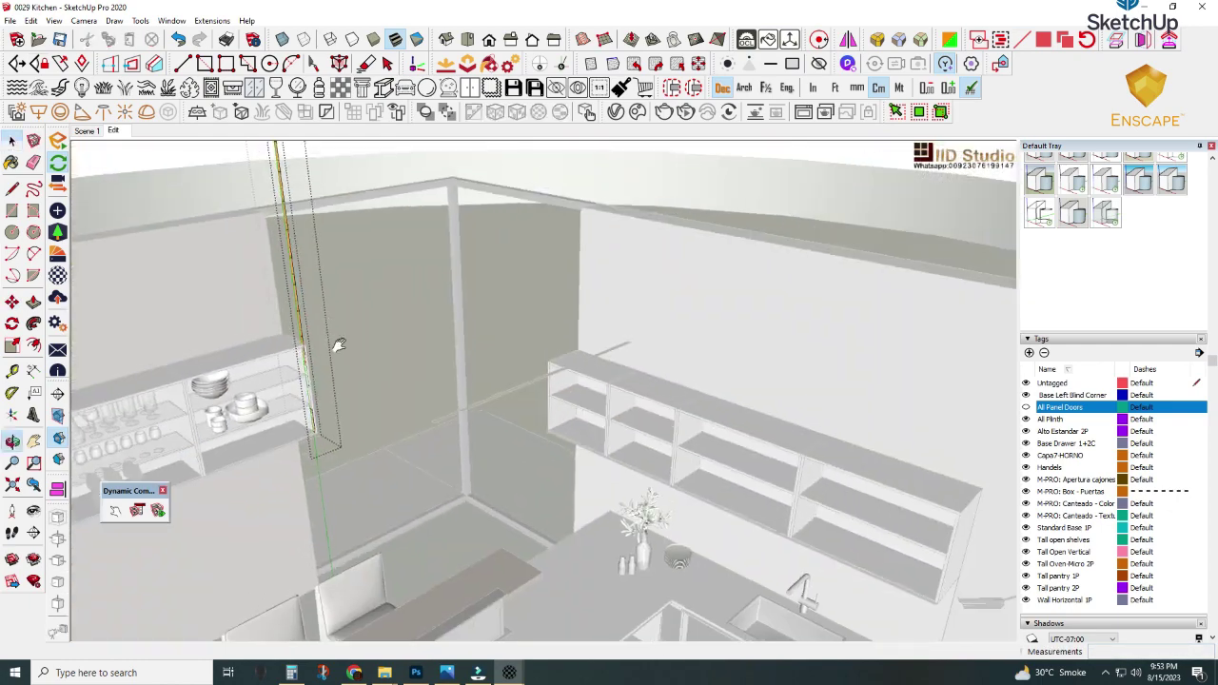
Rotate the strip again so it lines up with the open shelf unit's front edge
middle_drag(282, 295, 324, 513)
scroll(361, 552, up, 3)
middle_drag(362, 552, 354, 352)
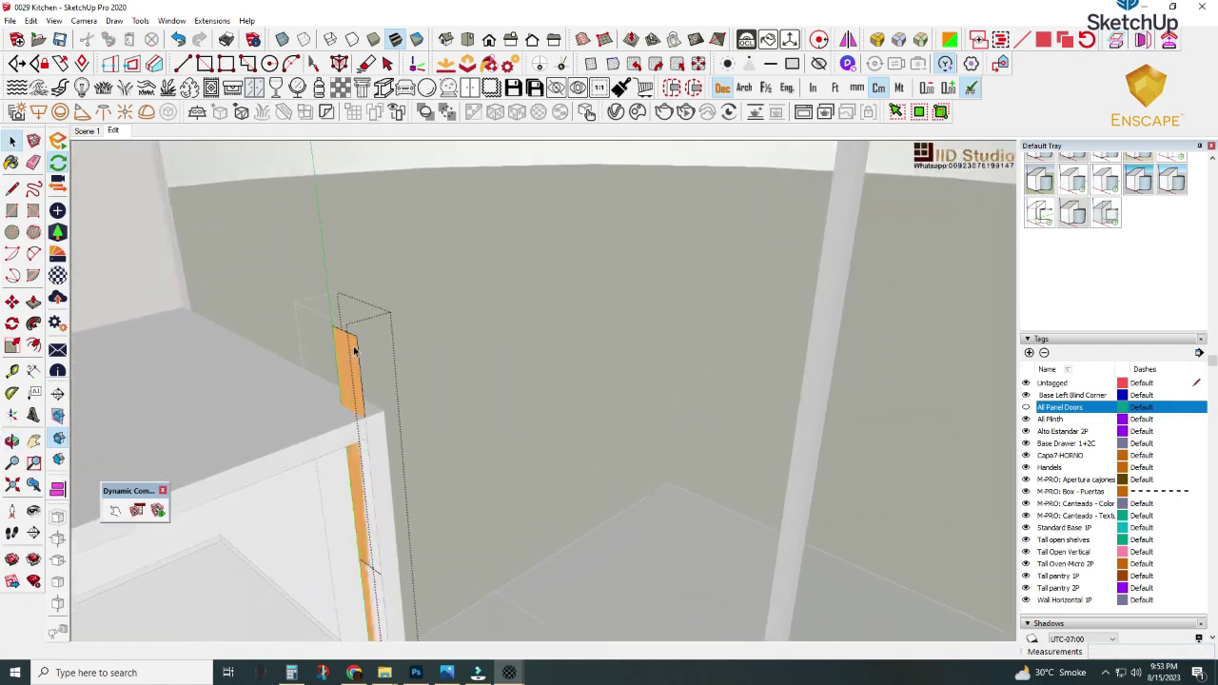
scroll(429, 361, down, 3)
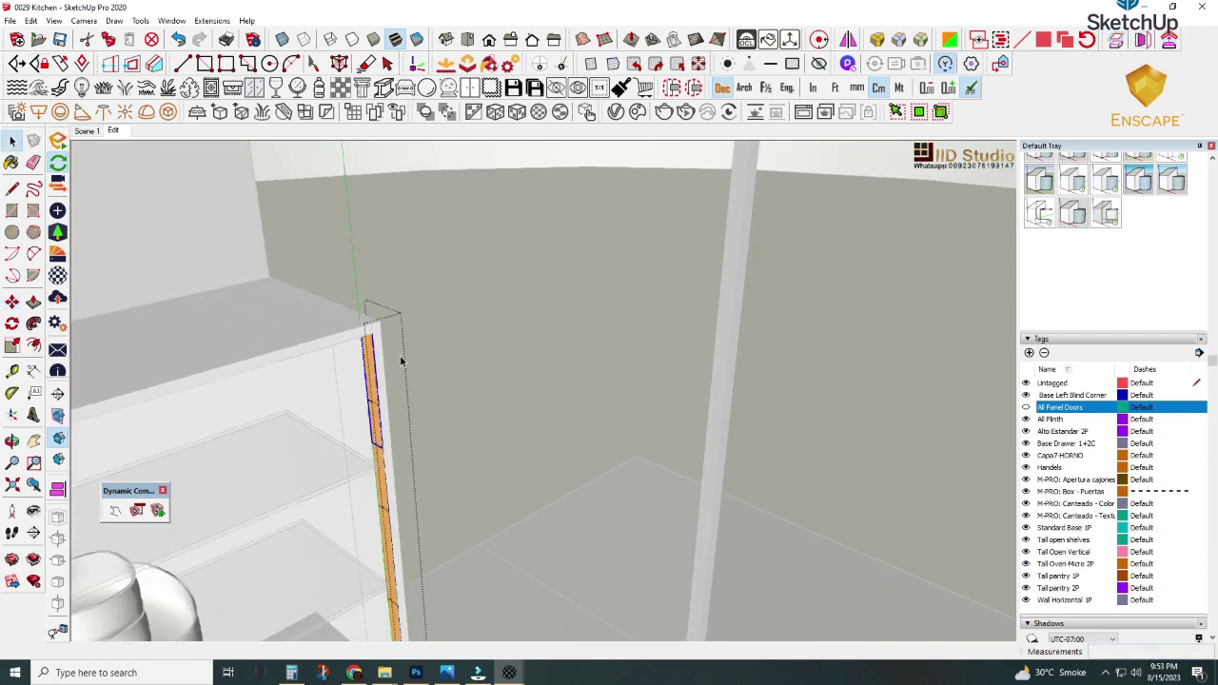
scroll(435, 348, down, 3)
middle_drag(416, 381, 350, 494)
click(11, 301)
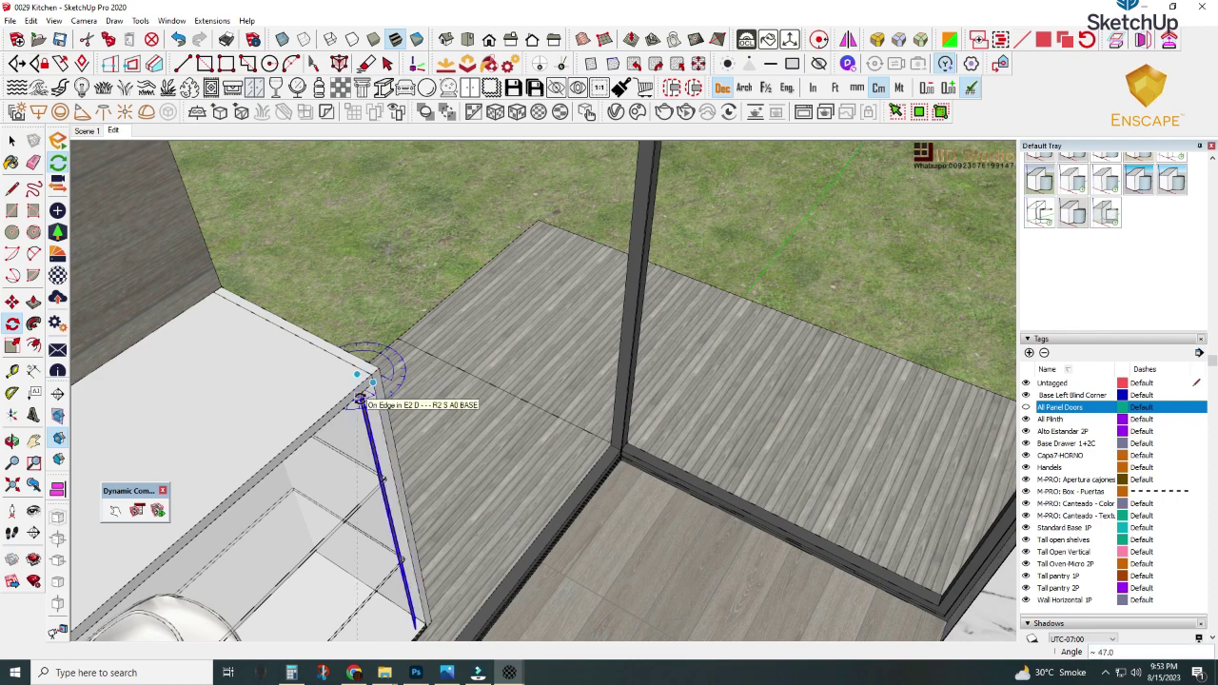
middle_drag(373, 416, 96, 285)
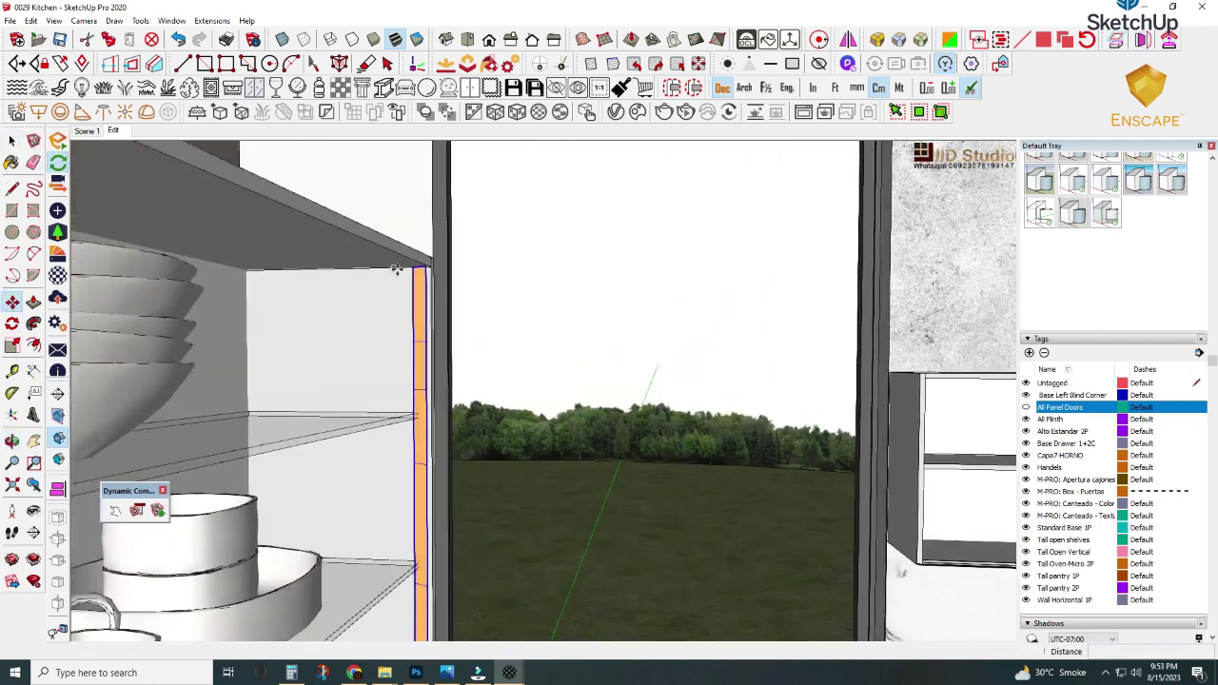
Pick up the orange strip, then cancel the move so it stays put
click(417, 269)
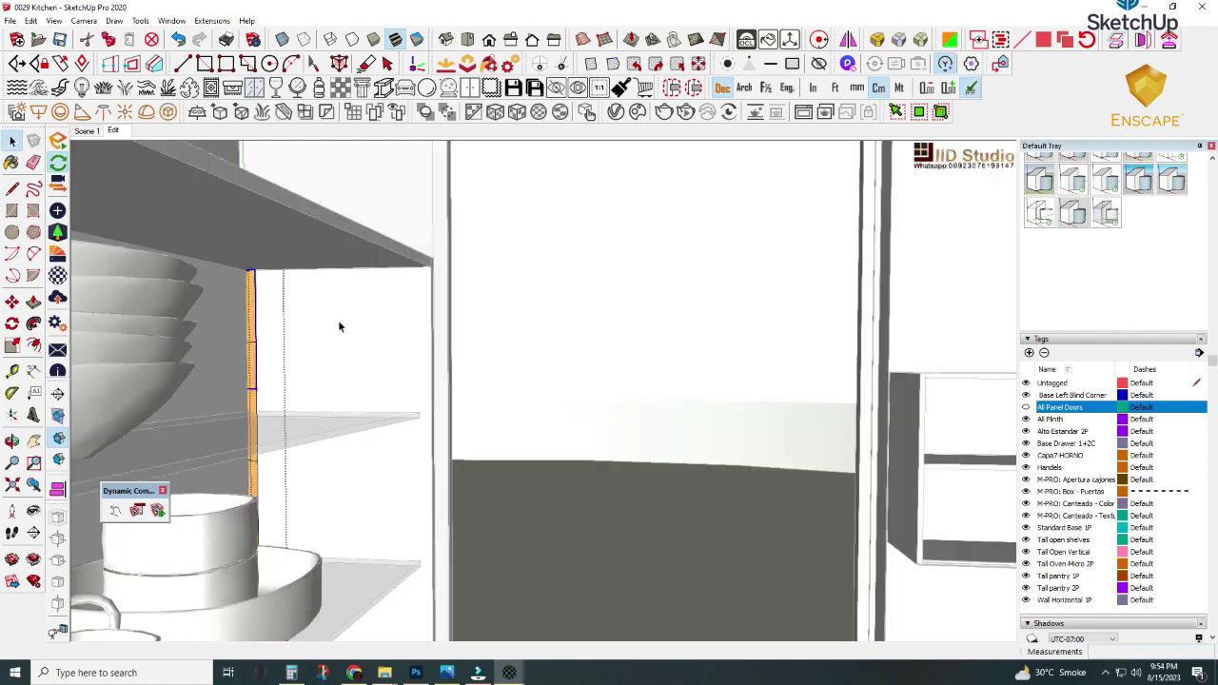
scroll(203, 297, up, 3)
key(Escape)
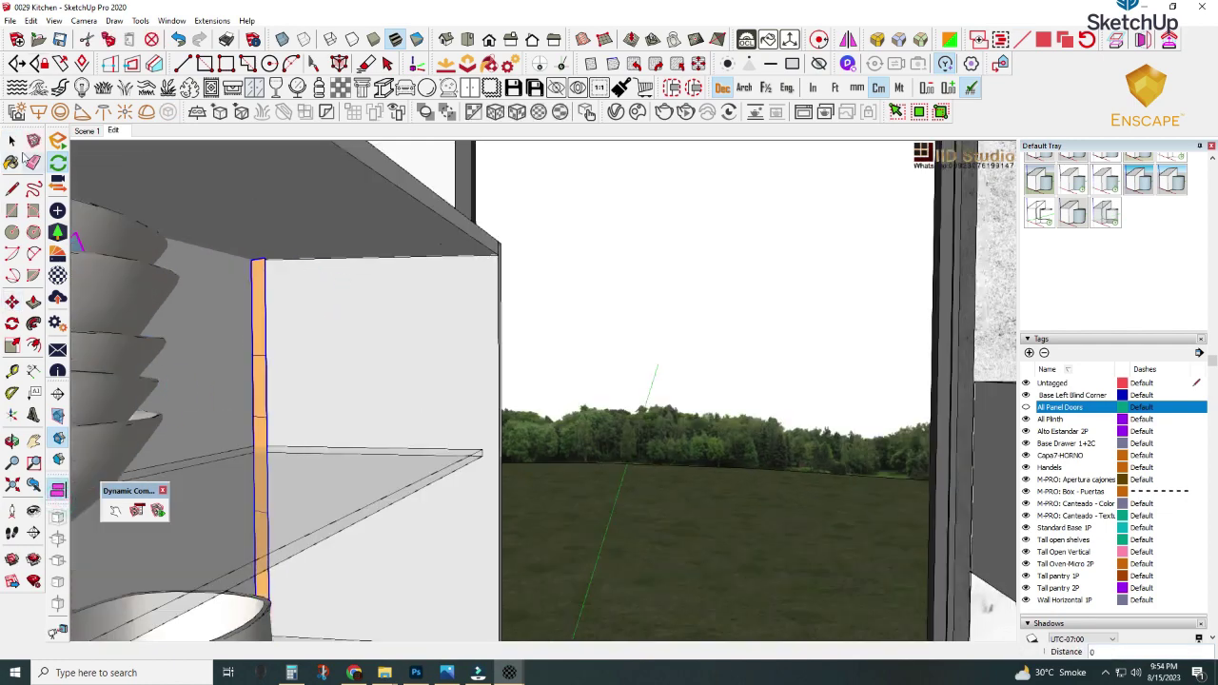
key(space)
scroll(314, 278, down, 2)
key(space)
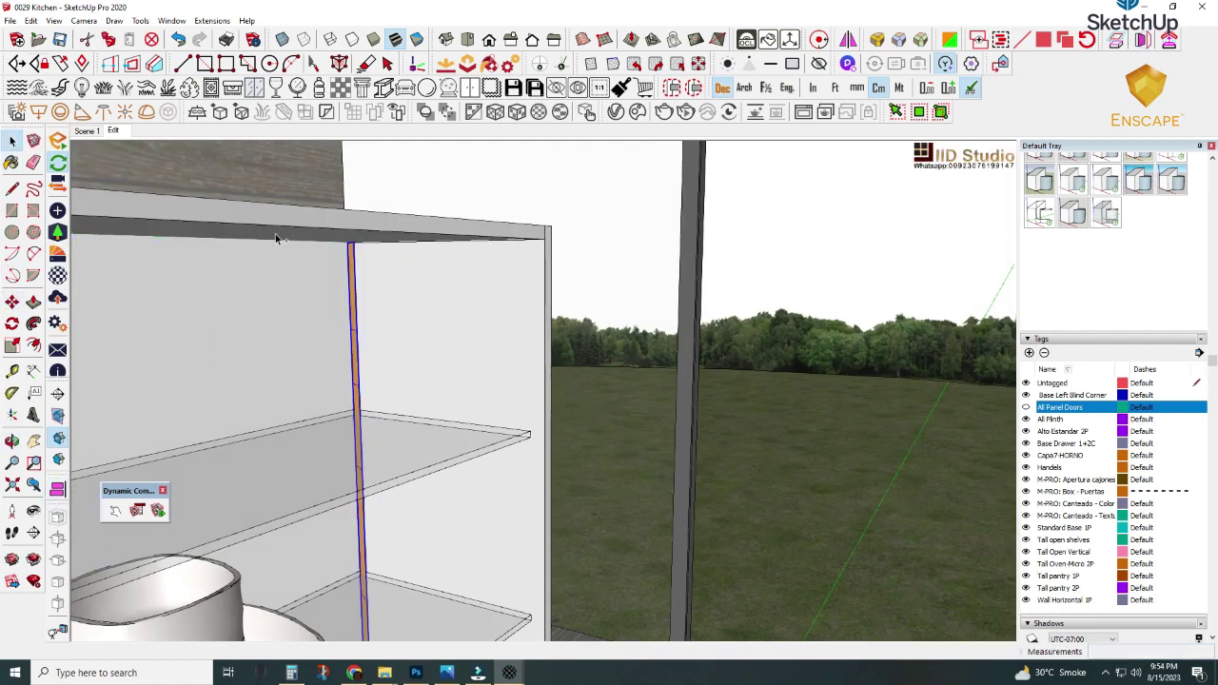
Move the orange strip again toward the glass display cabinet's shelves
click(264, 271)
scroll(257, 276, down, 3)
scroll(285, 247, down, 2)
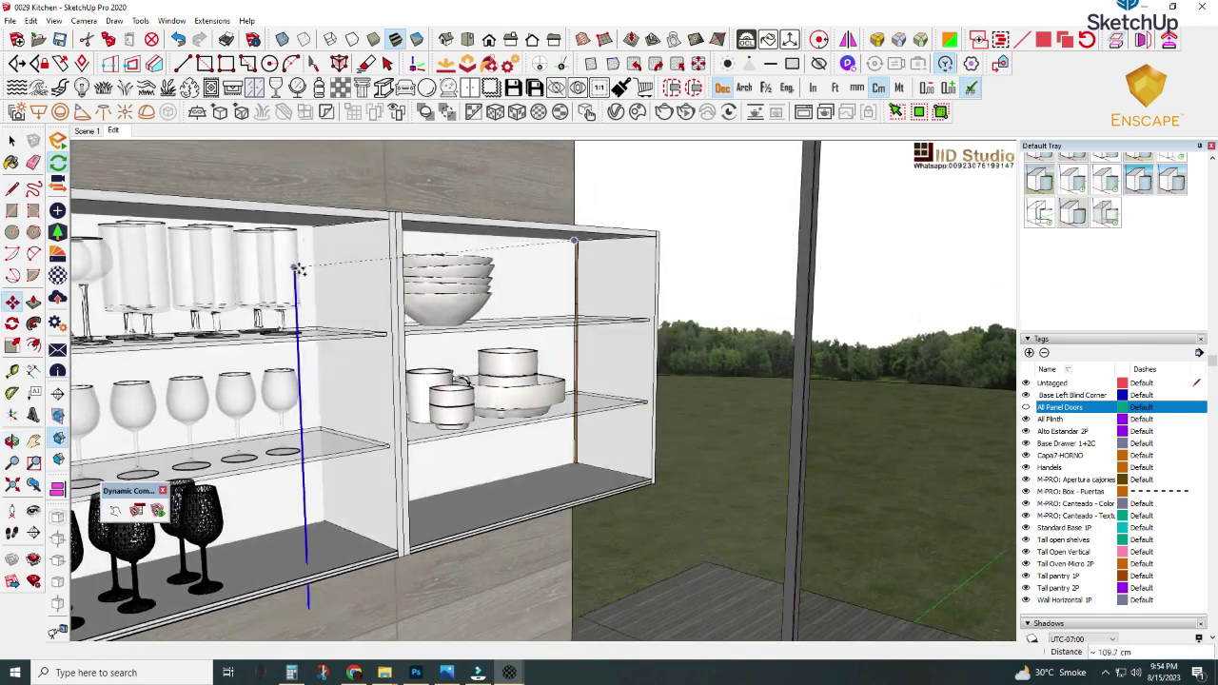
scroll(315, 221, up, 3)
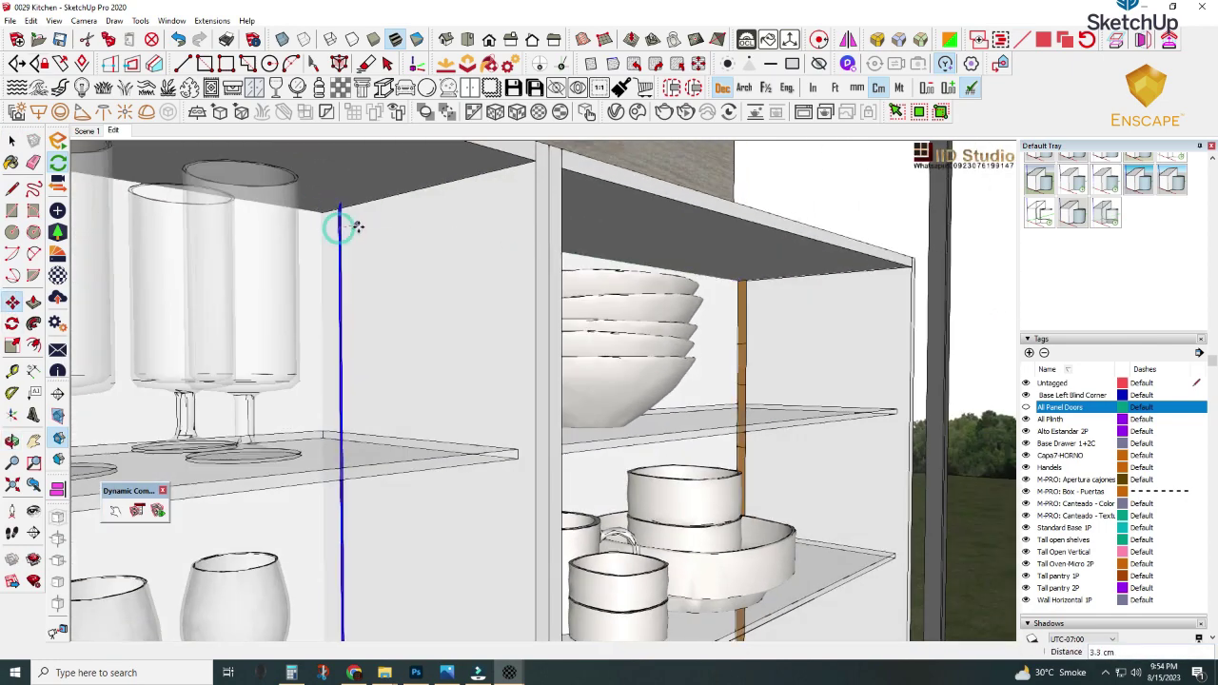
middle_drag(375, 332, 466, 270)
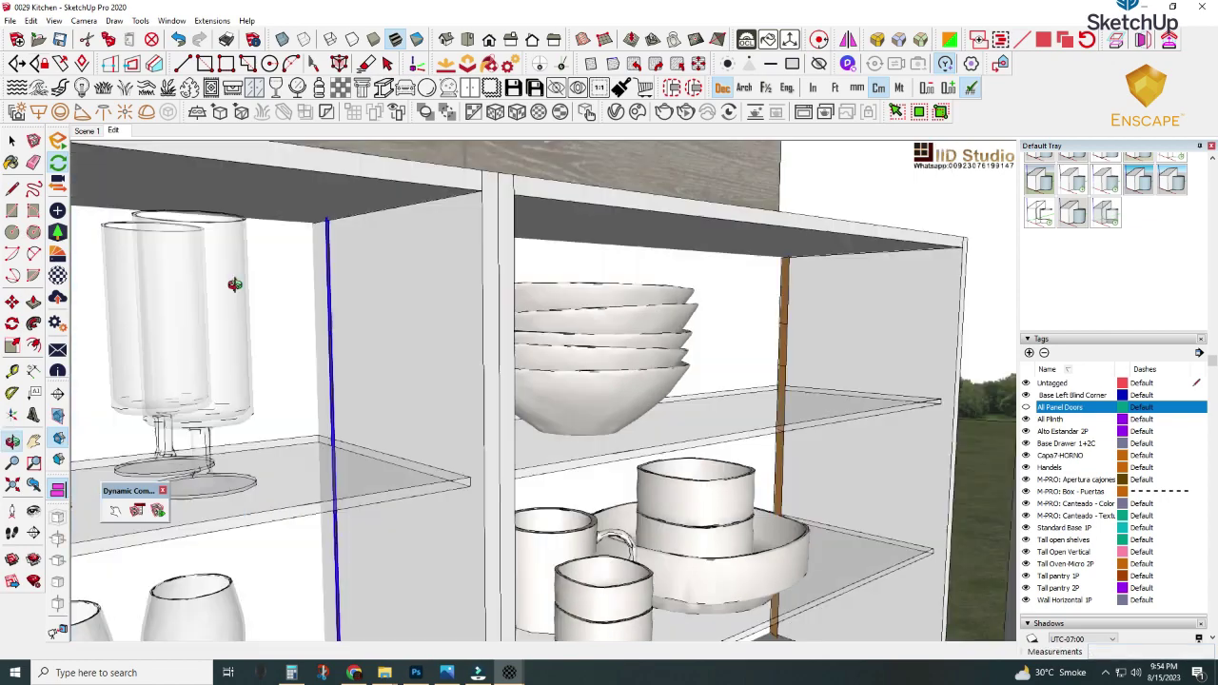
scroll(466, 270, down, 3)
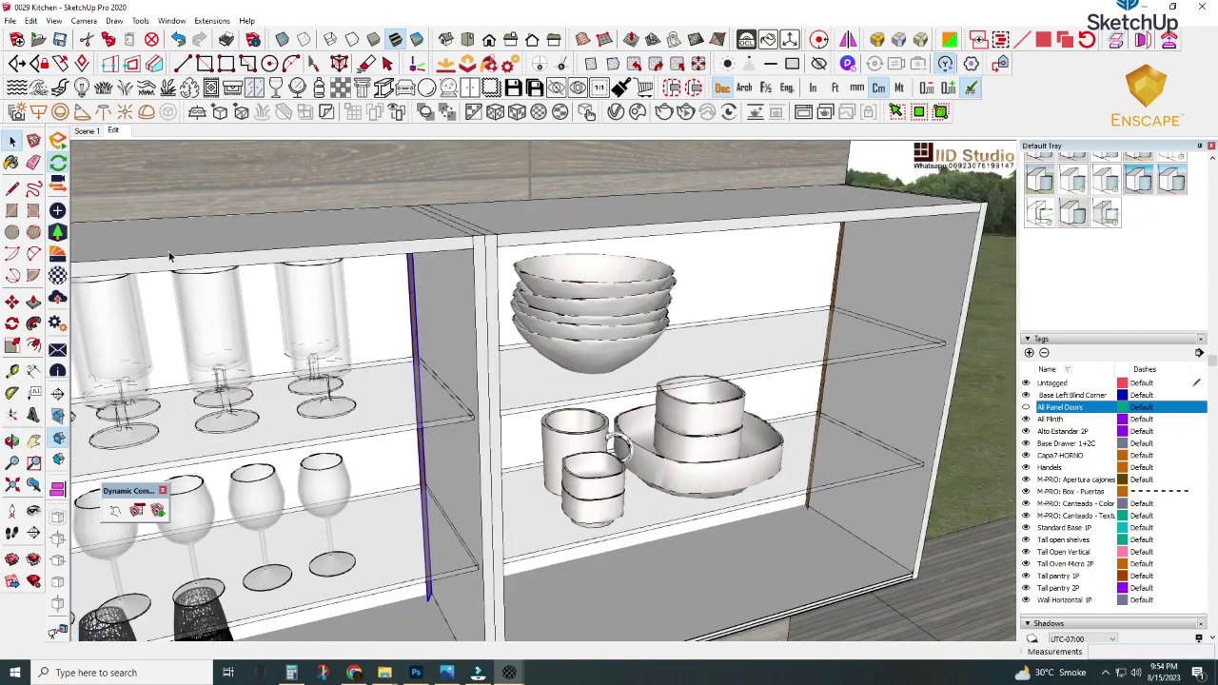
middle_drag(169, 251, 474, 571)
scroll(411, 596, up, 2)
scroll(410, 597, down, 1)
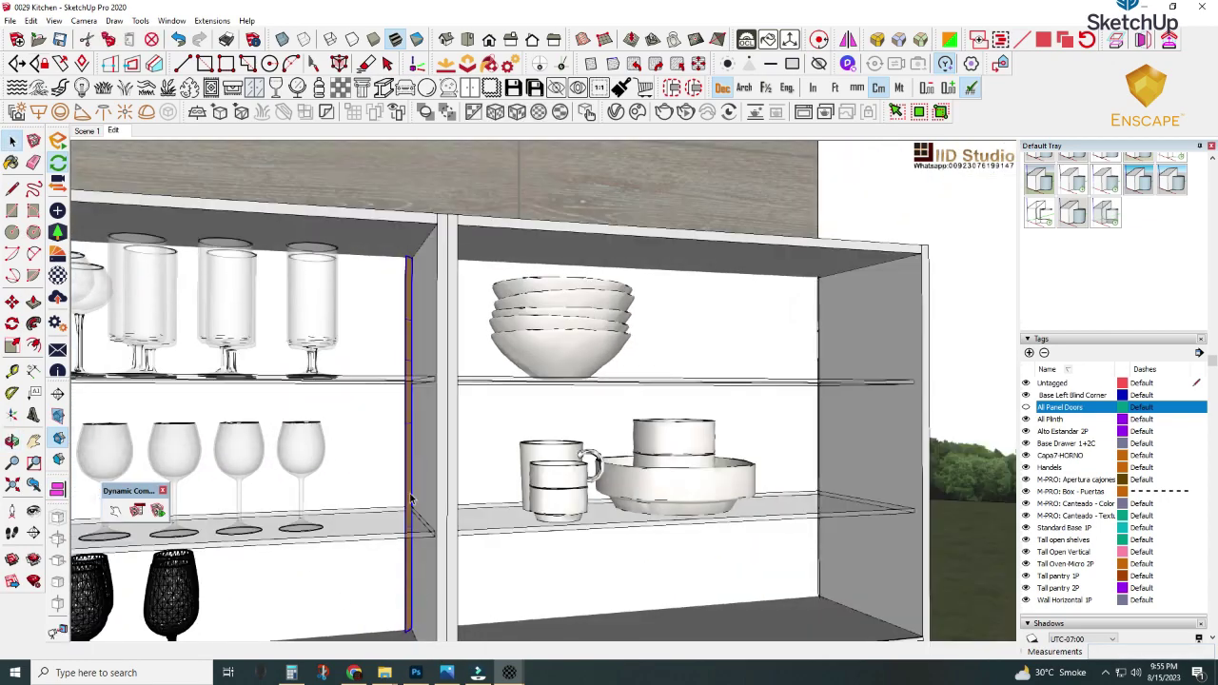
scroll(419, 585, up, 3)
scroll(462, 565, up, 2)
middle_drag(462, 564, 255, 608)
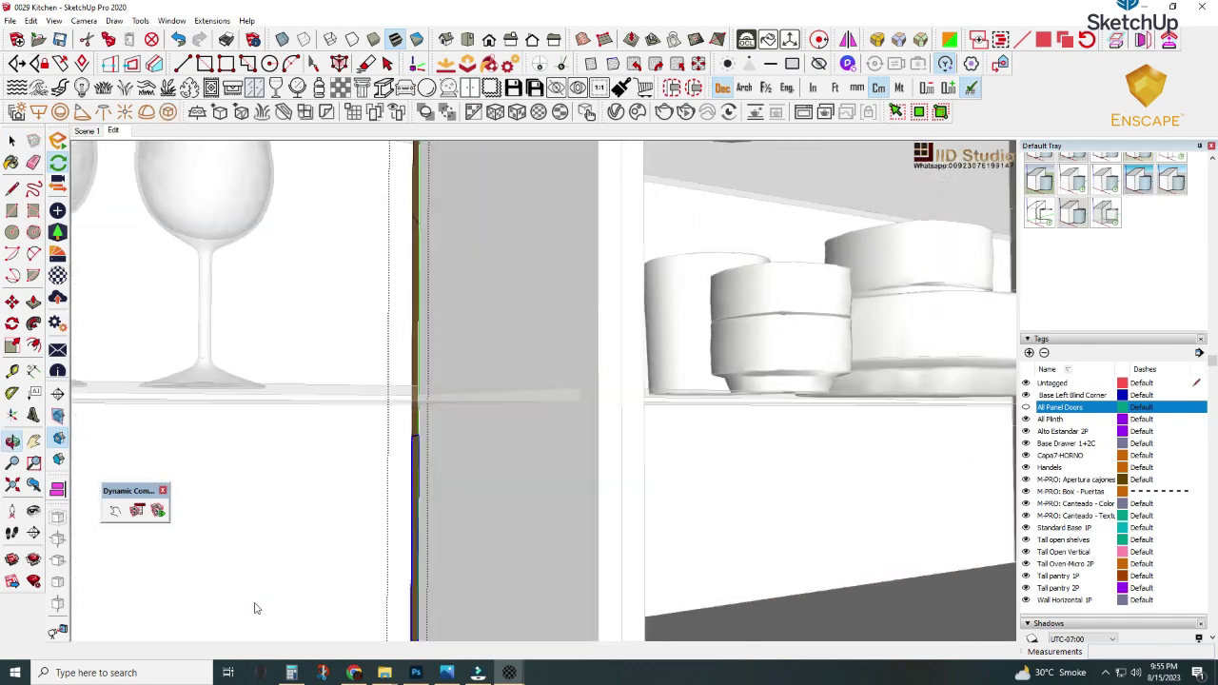
scroll(414, 544, down, 3)
scroll(364, 491, down, 2)
scroll(481, 409, up, 1)
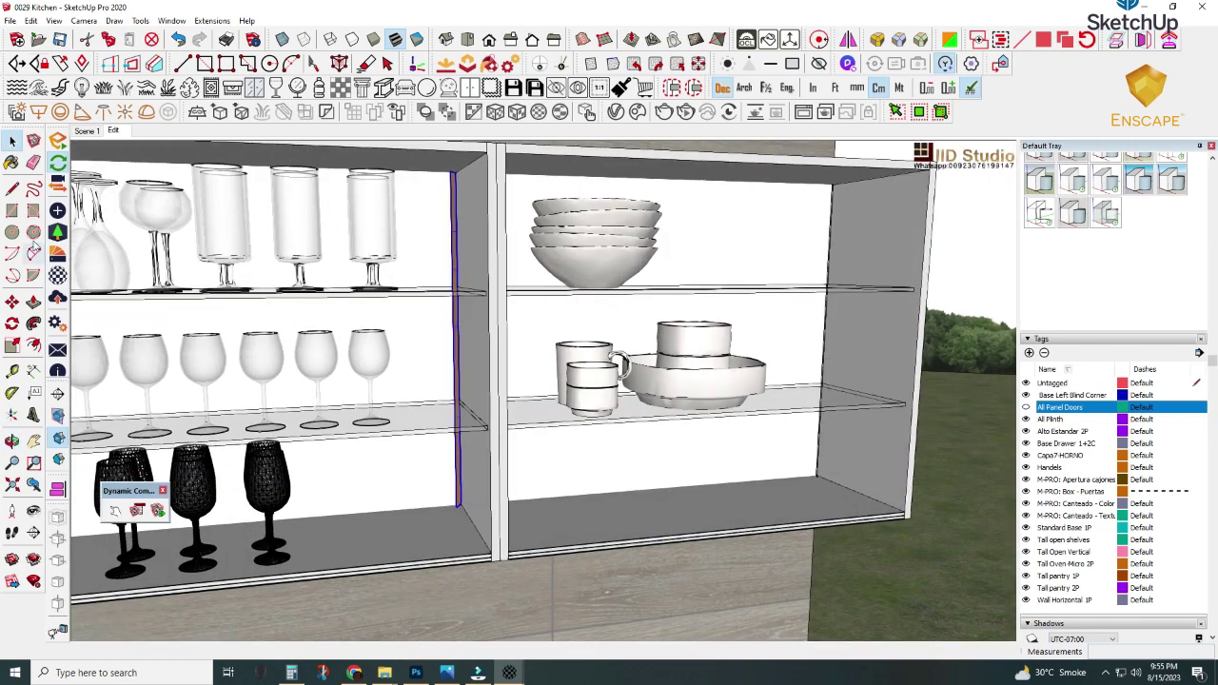
scroll(455, 176, down, 2)
middle_drag(454, 176, 507, 497)
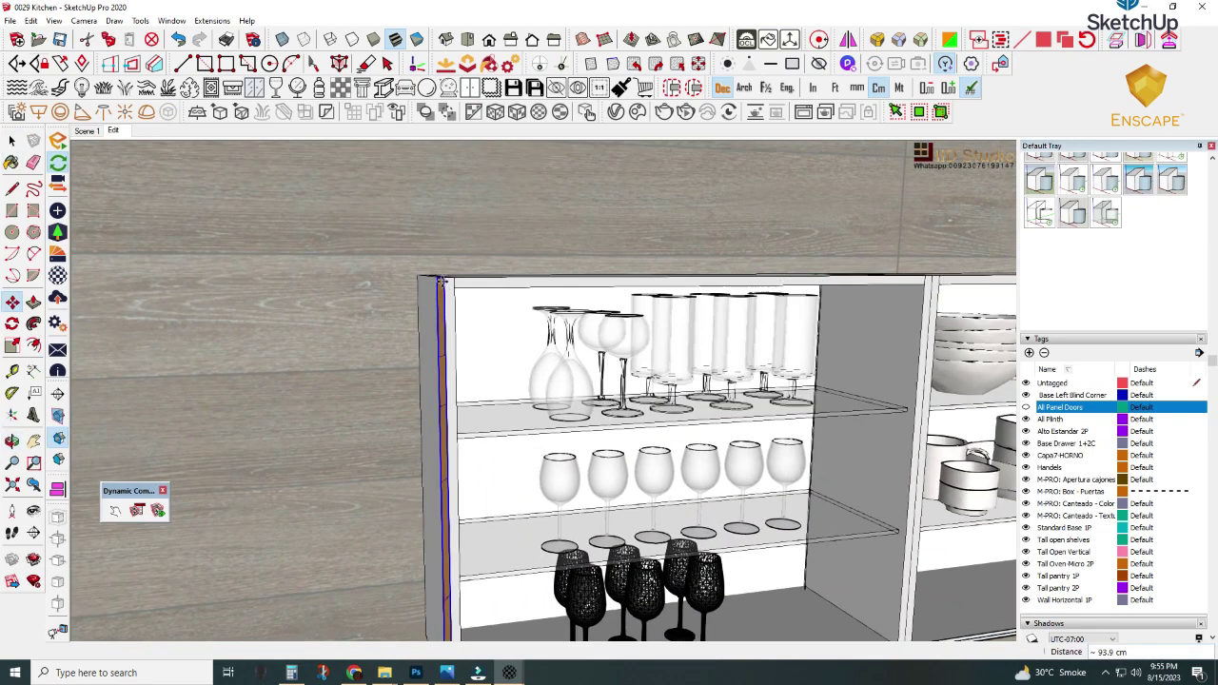
scroll(507, 496, up, 1)
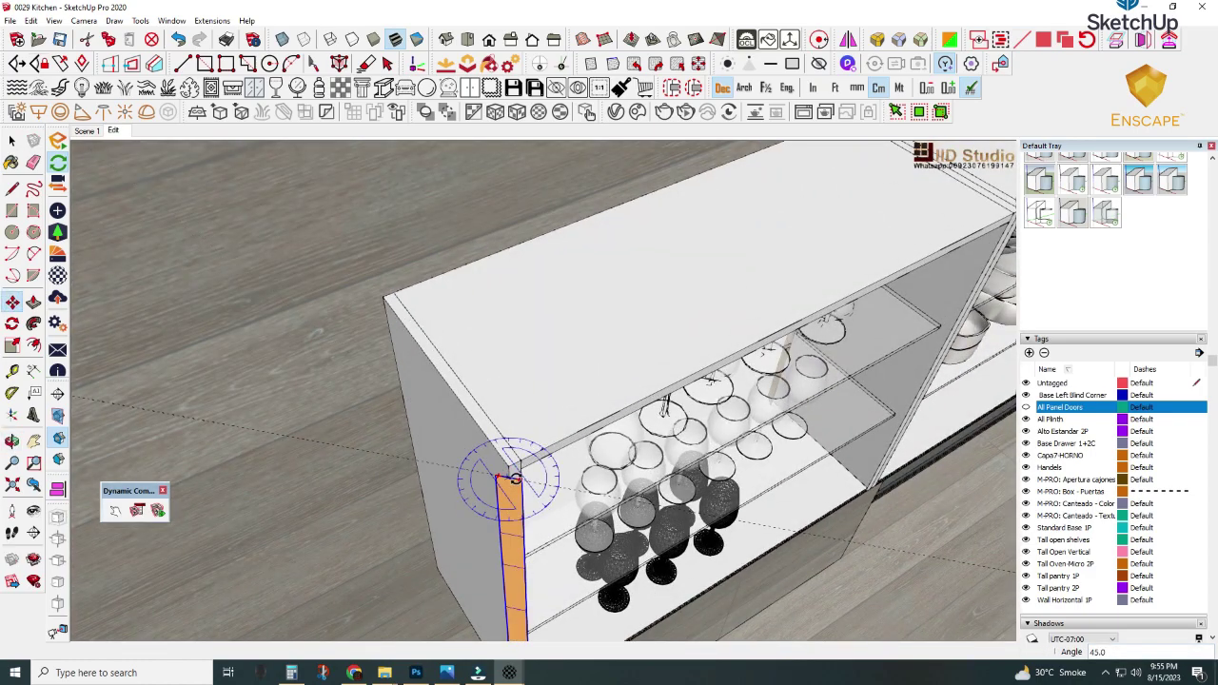
mouse_move(519, 483)
middle_down()
mouse_move(225, 376)
mouse_move(300, 276)
middle_up()
middle_drag(134, 162, 19, 309)
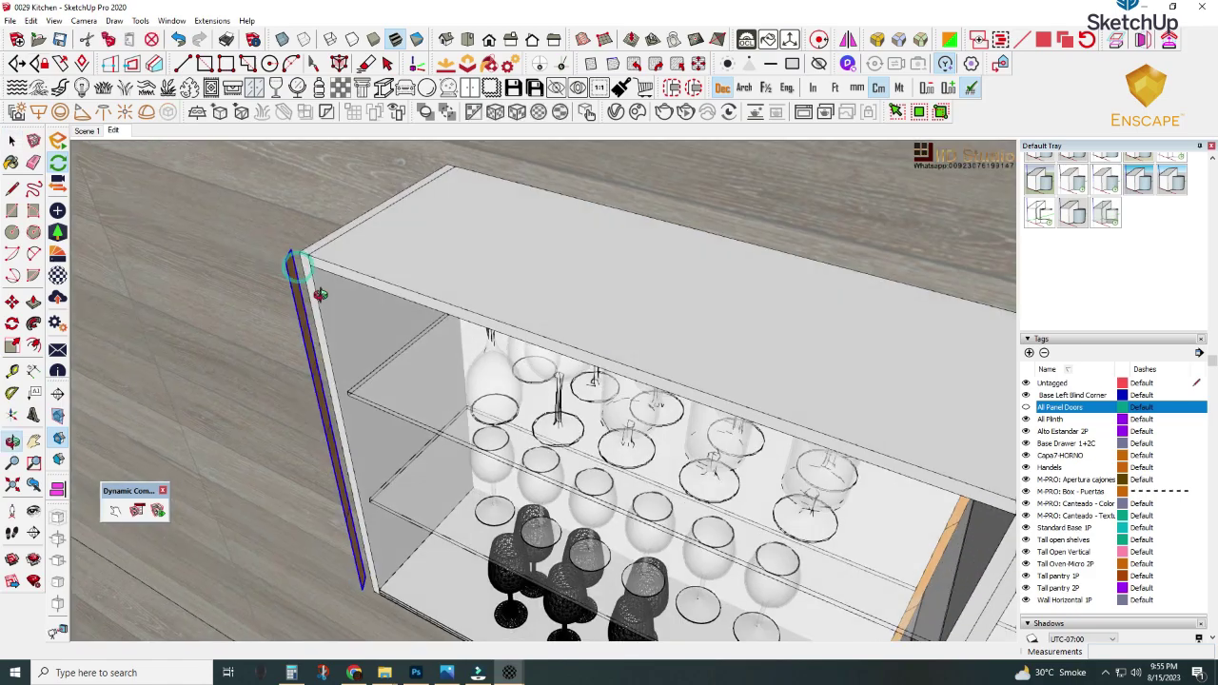
Set the strip's rotation pivot at its top corner
click(329, 378)
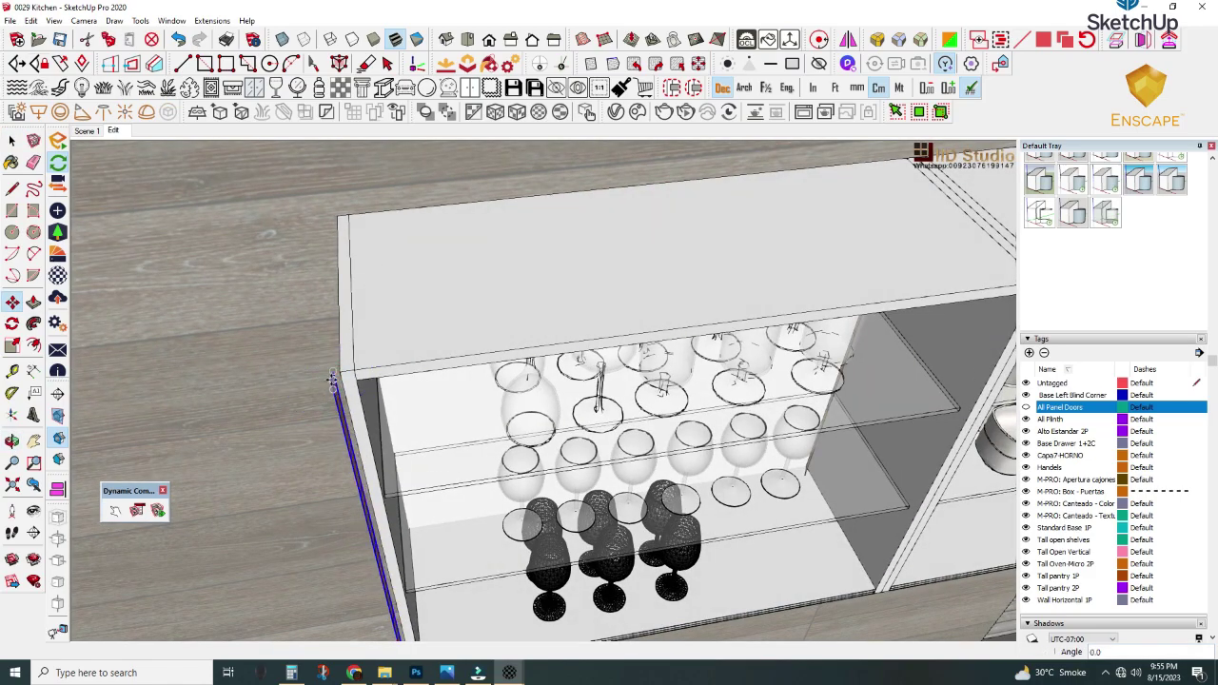
mouse_move(331, 379)
middle_down()
mouse_move(386, 463)
mouse_move(422, 243)
middle_up()
scroll(421, 244, up, 3)
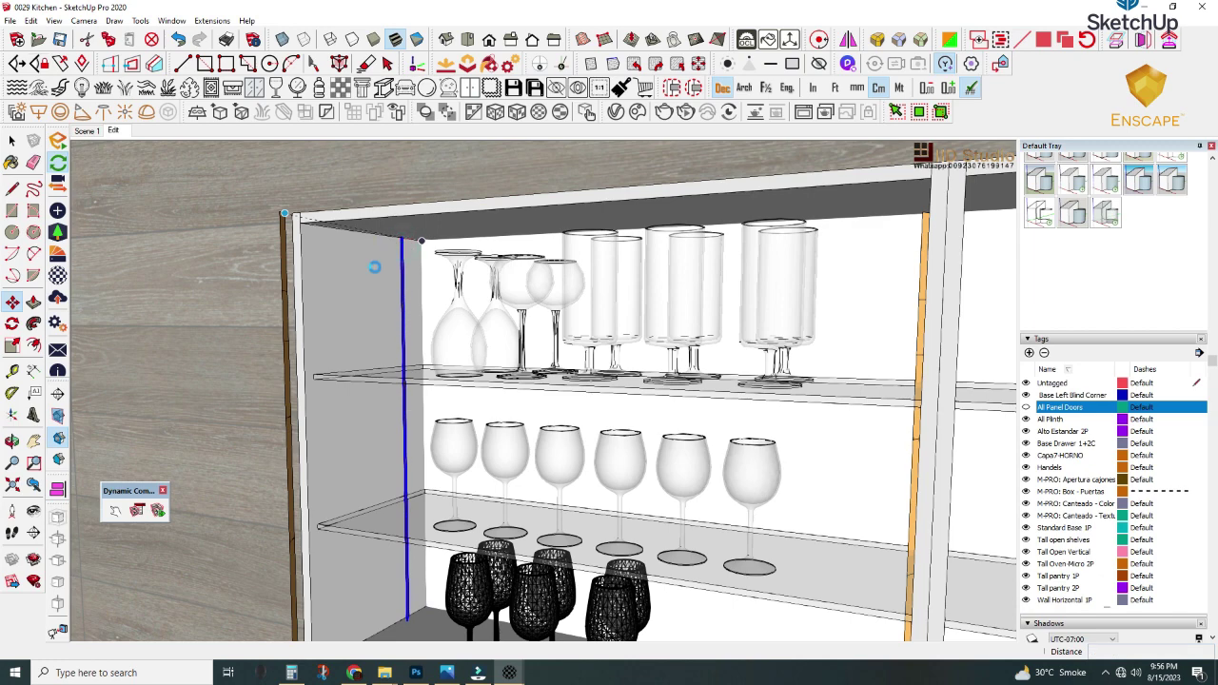
middle_drag(374, 268, 75, 192)
middle_drag(252, 275, 40, 257)
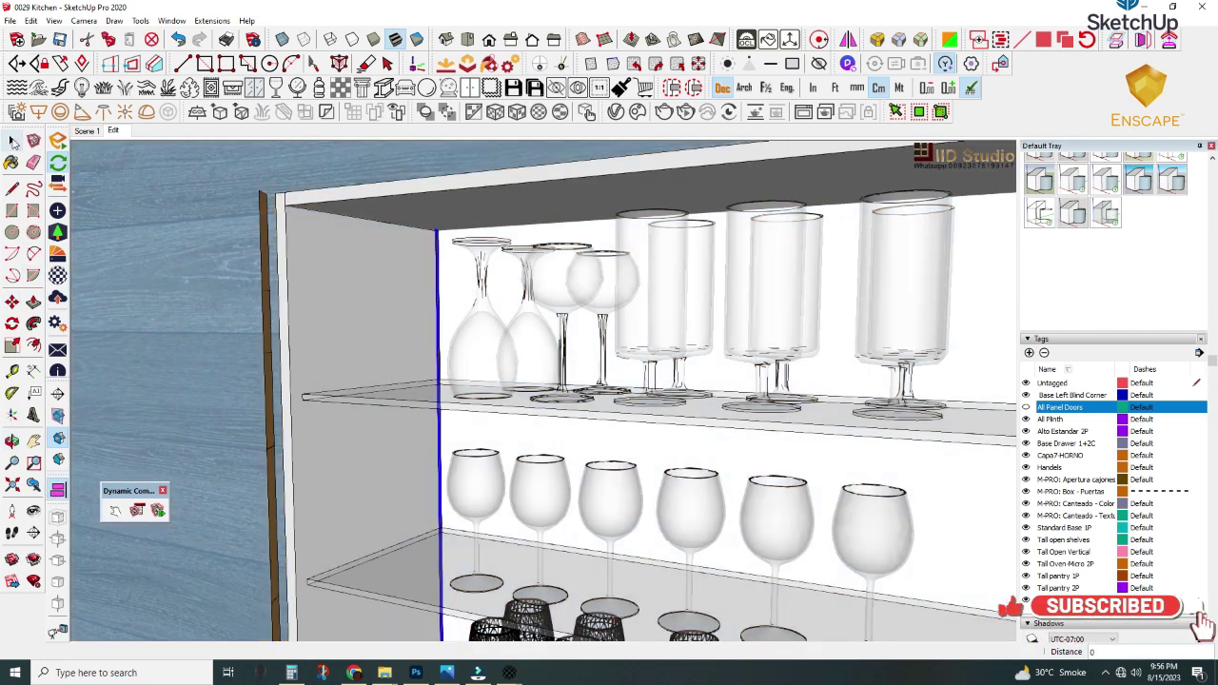
Reposition the strip by its corner onto the cabinet's left front edge
click(267, 194)
scroll(268, 194, down, 3)
scroll(499, 225, up, 3)
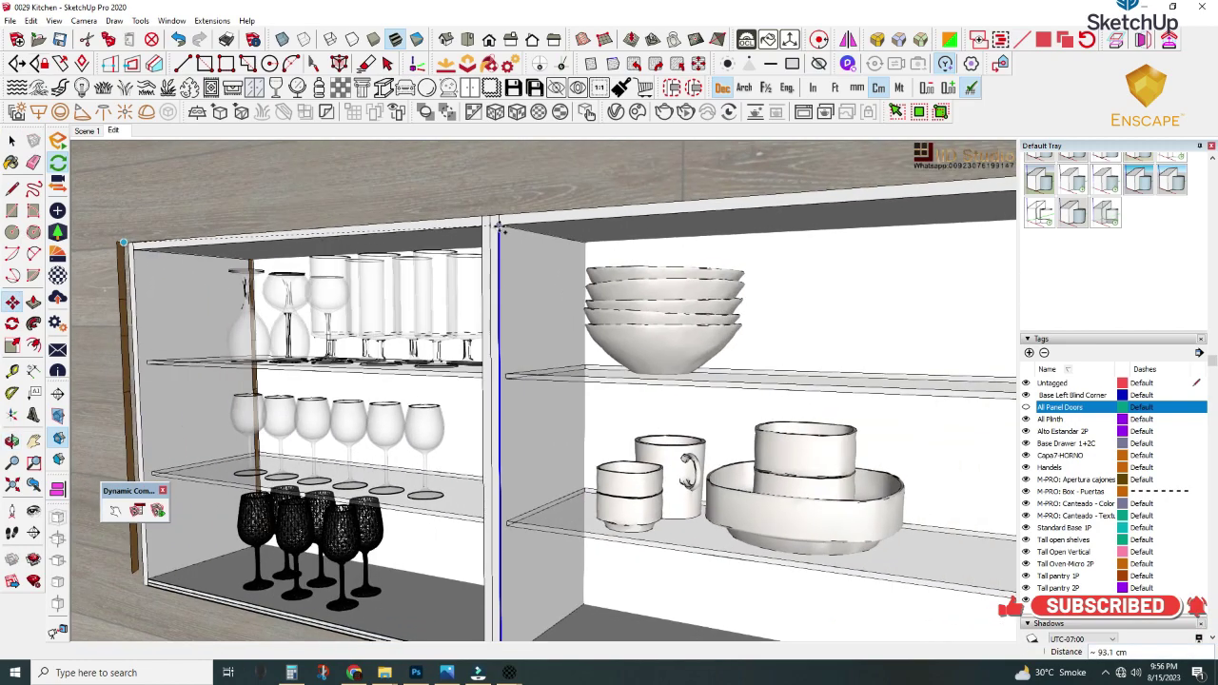
scroll(514, 223, up, 1)
scroll(509, 219, up, 1)
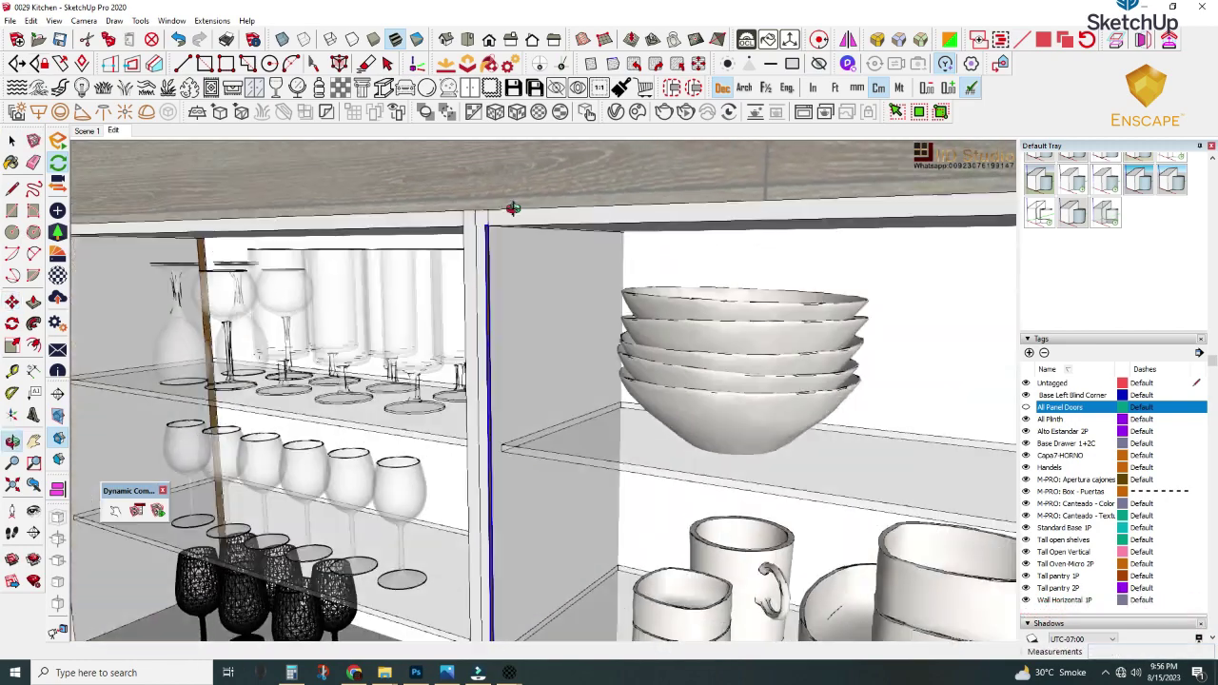
scroll(500, 222, up, 1)
scroll(267, 352, down, 3)
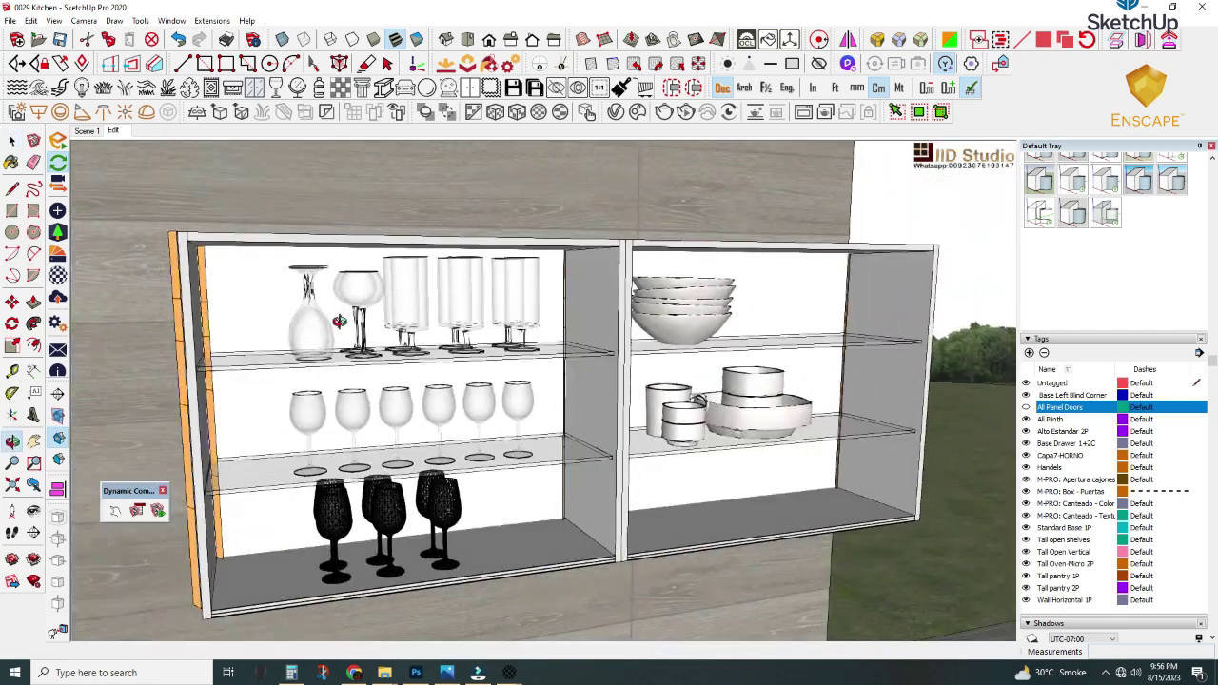
scroll(267, 353, down, 2)
mouse_move(268, 353)
middle_down()
mouse_move(380, 381)
mouse_move(410, 452)
mouse_move(398, 388)
middle_up()
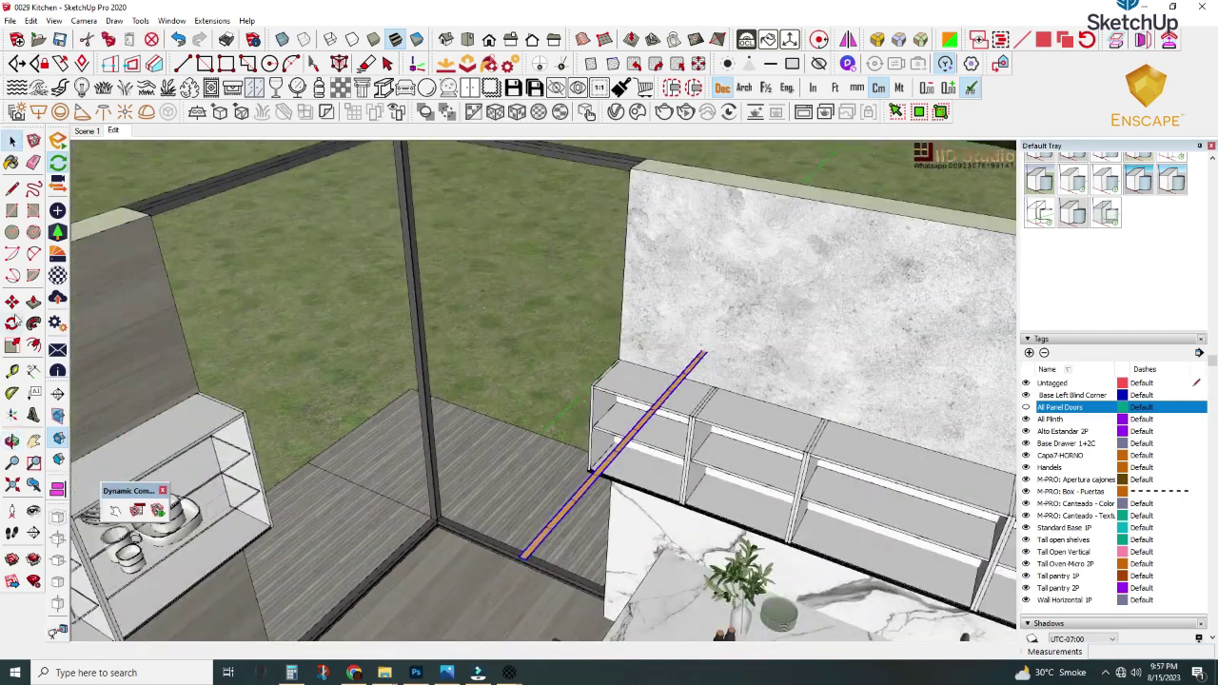
Move the horizontal LED strip toward the end of the upper shelf unit
middle_drag(606, 455, 666, 463)
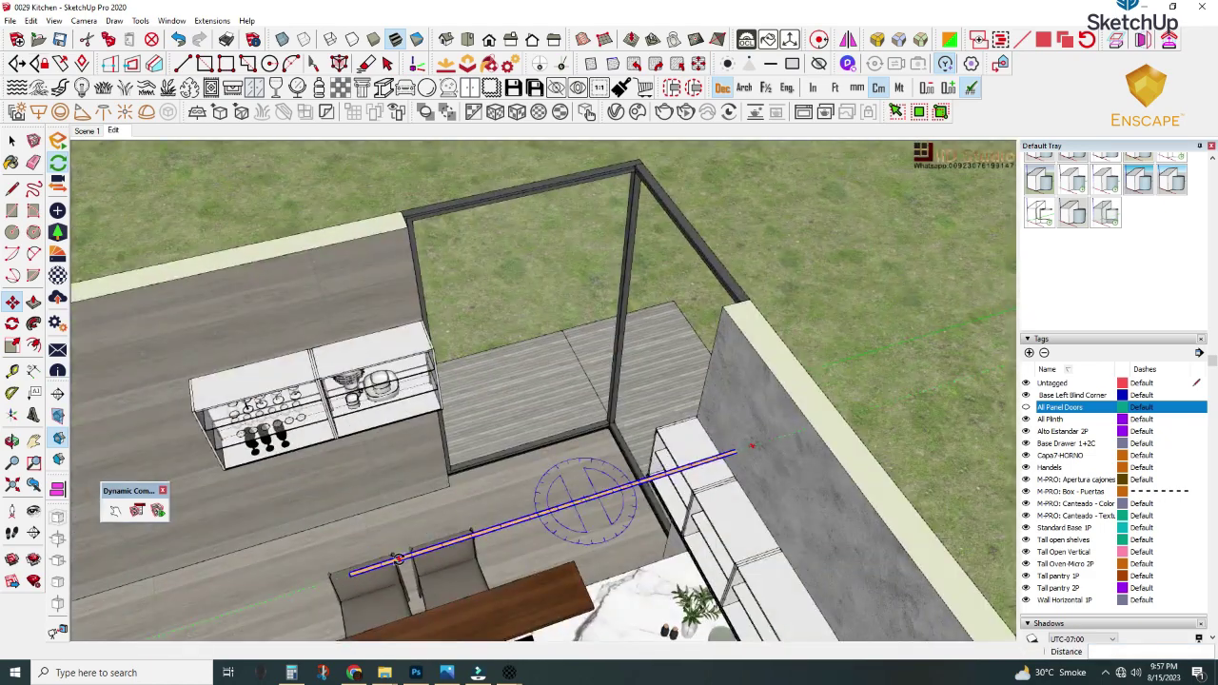
mouse_move(397, 559)
middle_down()
mouse_move(555, 519)
mouse_move(666, 286)
mouse_move(937, 552)
middle_up()
scroll(937, 552, up, 3)
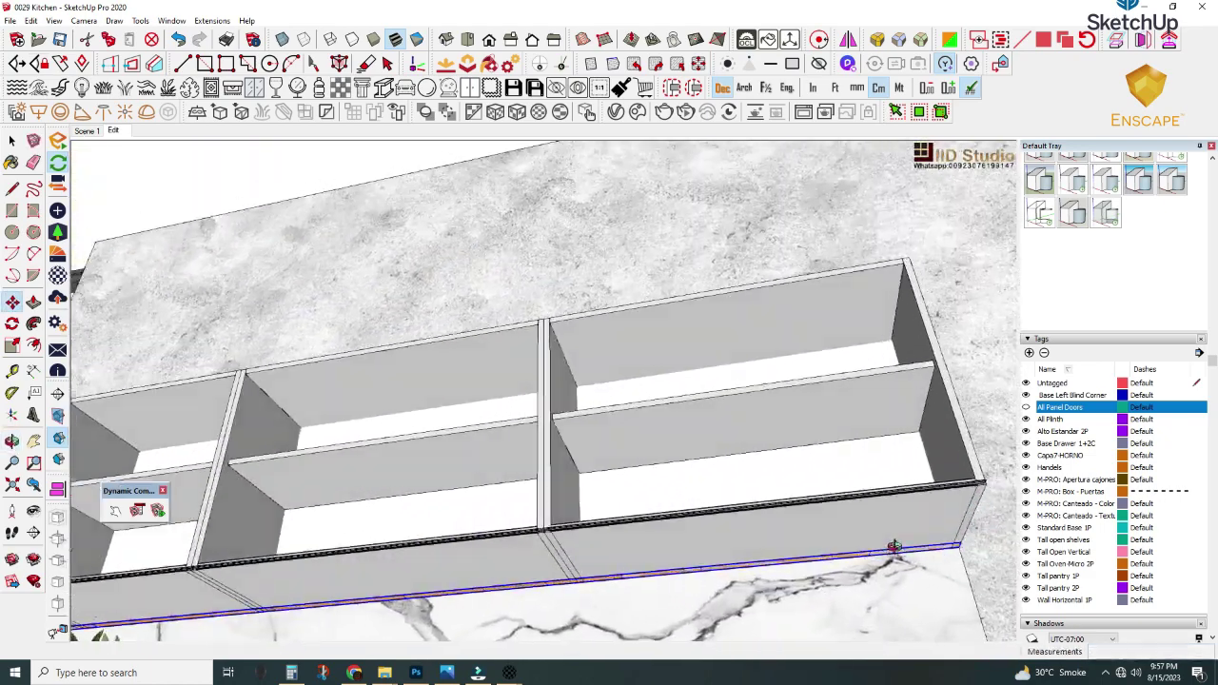
click(894, 547)
scroll(894, 547, down, 5)
mouse_move(665, 447)
middle_down()
mouse_move(802, 535)
mouse_move(457, 588)
middle_up()
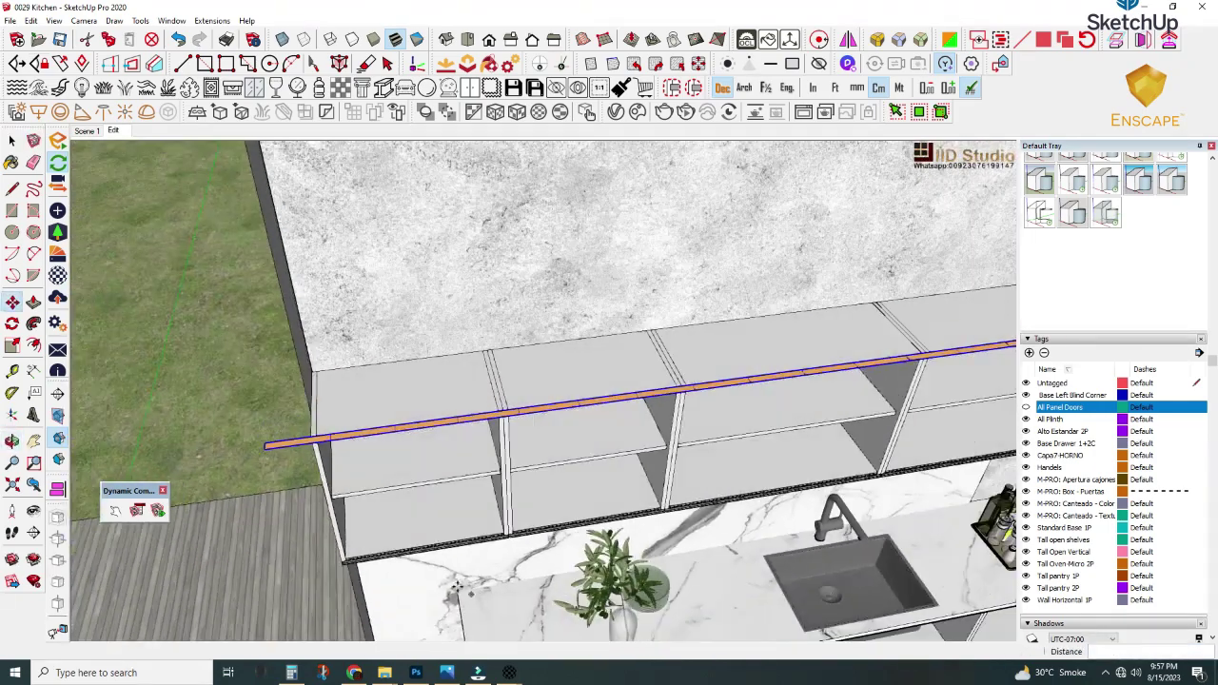
scroll(257, 443, up, 4)
scroll(323, 456, up, 3)
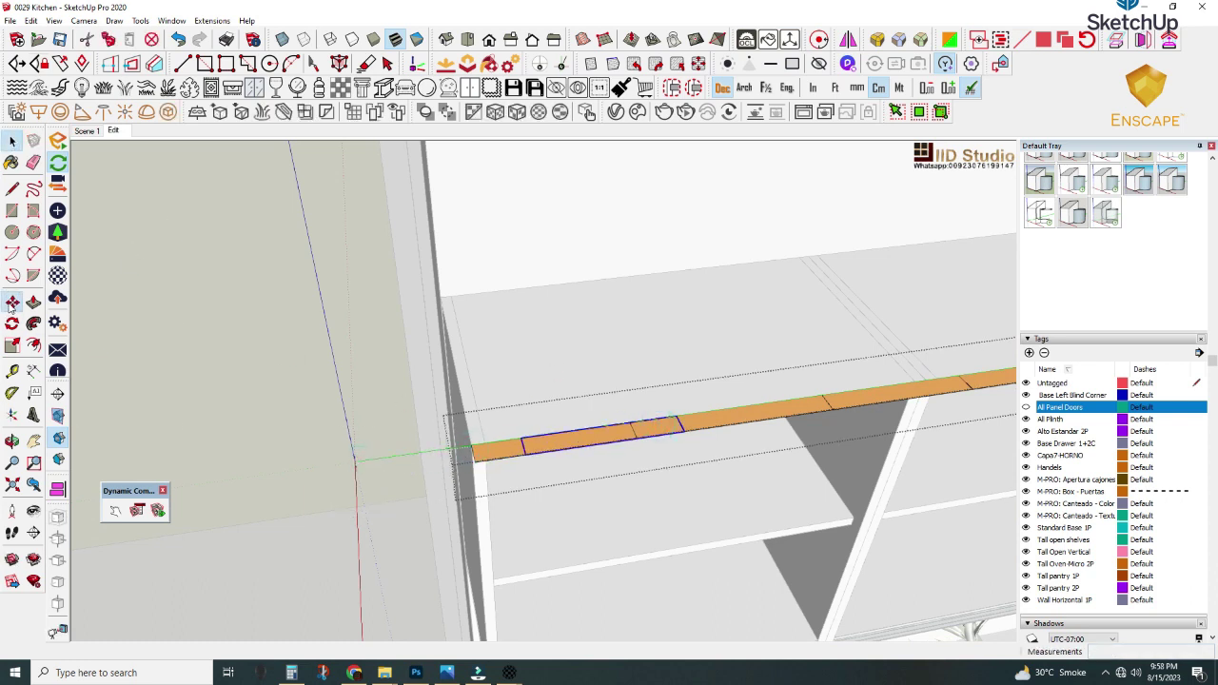
mouse_move(616, 421)
shift+middle_down()
mouse_move(577, 403)
mouse_move(429, 457)
shift+middle_up()
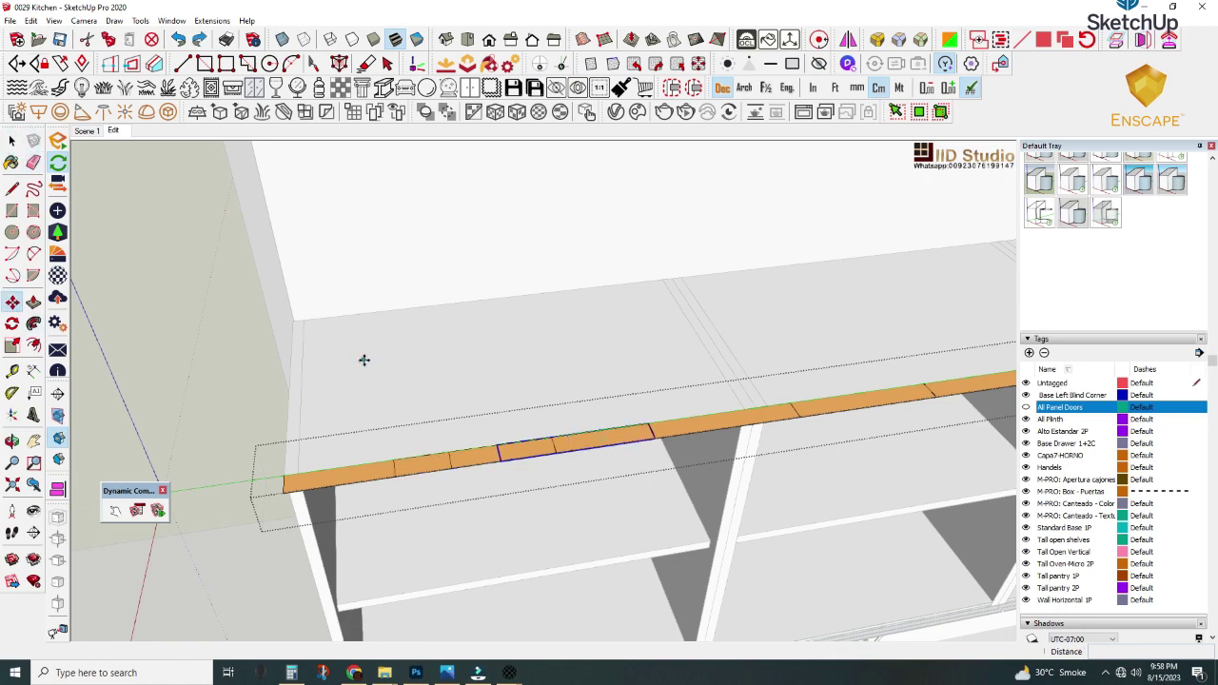
mouse_move(324, 422)
shift+middle_down()
mouse_move(674, 489)
mouse_move(723, 475)
shift+middle_up()
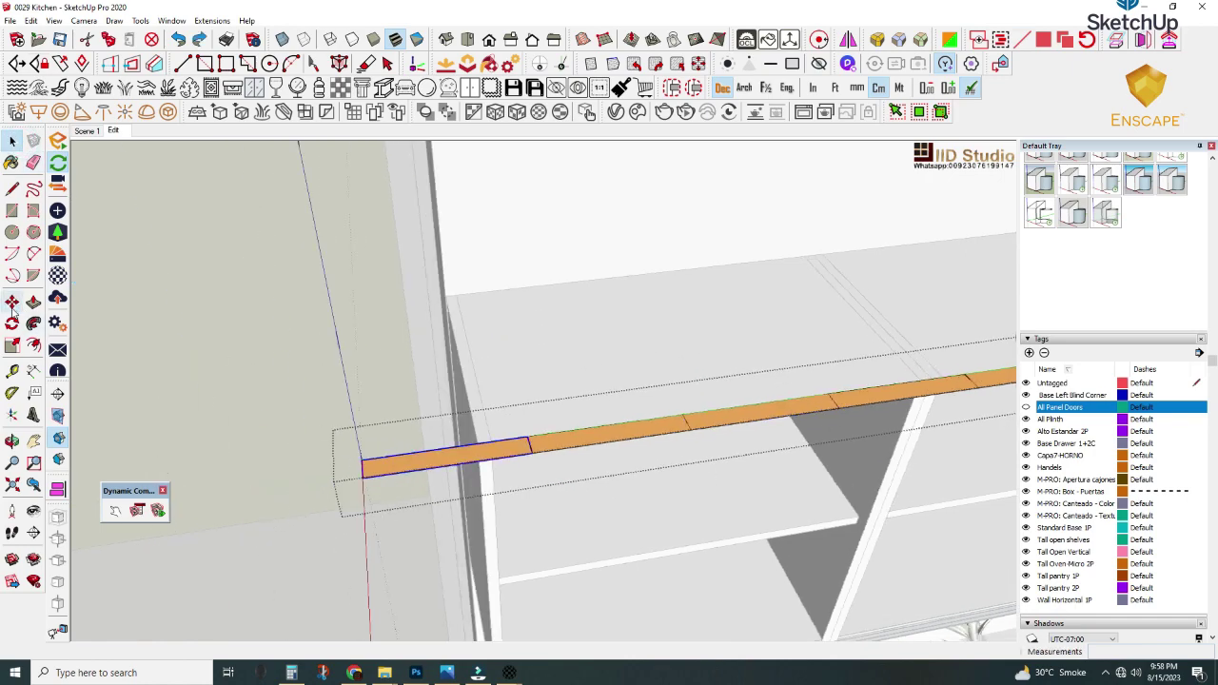
Rotate the strip along the cabinet edge and move it 69.4 cm into place
scroll(211, 342, down, 5)
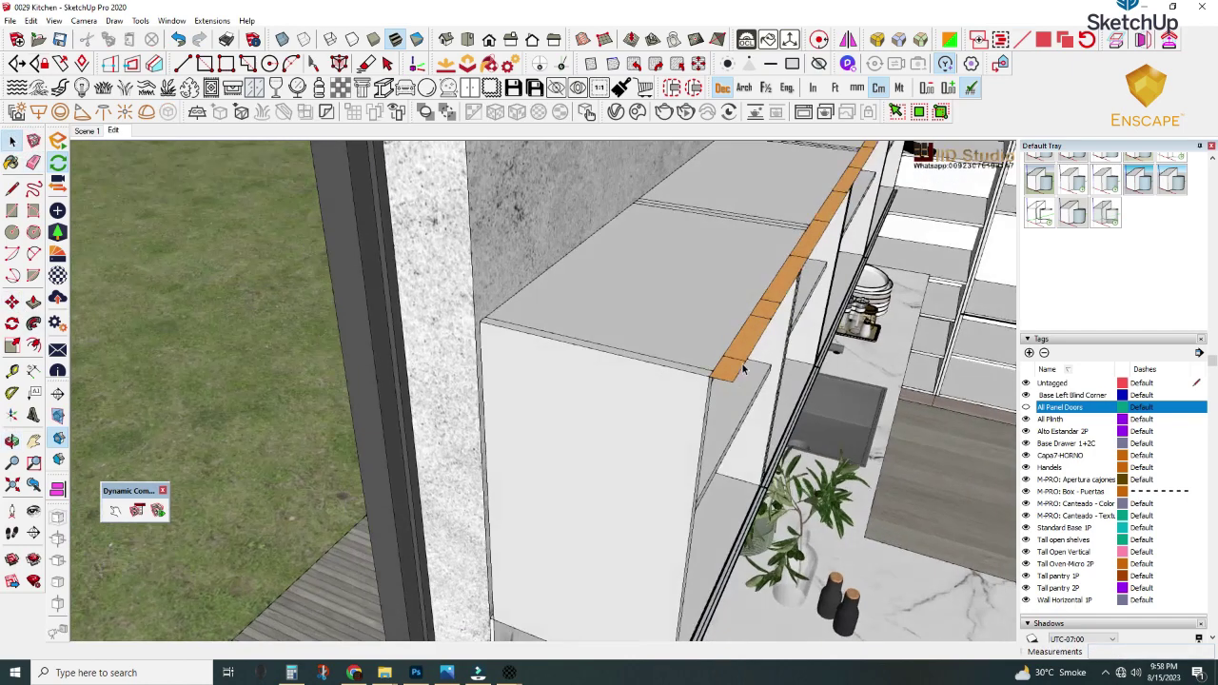
scroll(815, 349, up, 5)
key(q)
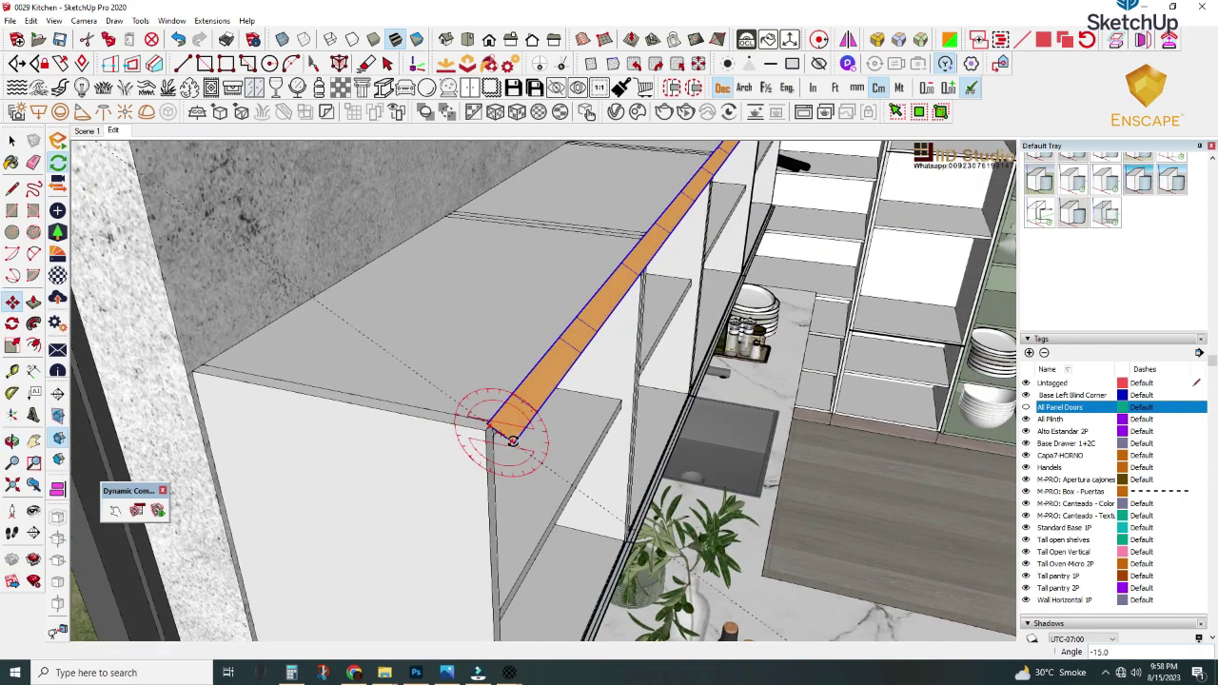
mouse_move(502, 429)
middle_down()
mouse_move(516, 362)
mouse_move(502, 388)
middle_up()
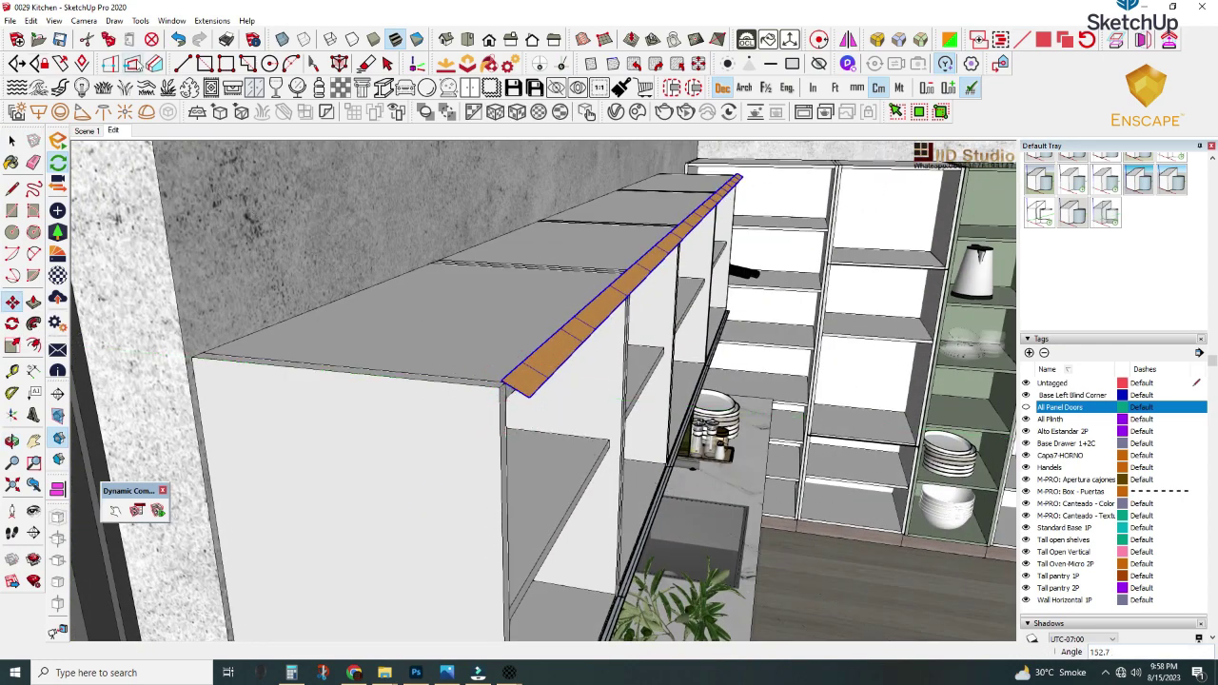
key(m)
mouse_move(497, 381)
middle_down()
mouse_move(434, 467)
mouse_move(331, 400)
mouse_move(290, 431)
mouse_move(441, 226)
mouse_move(367, 438)
middle_up()
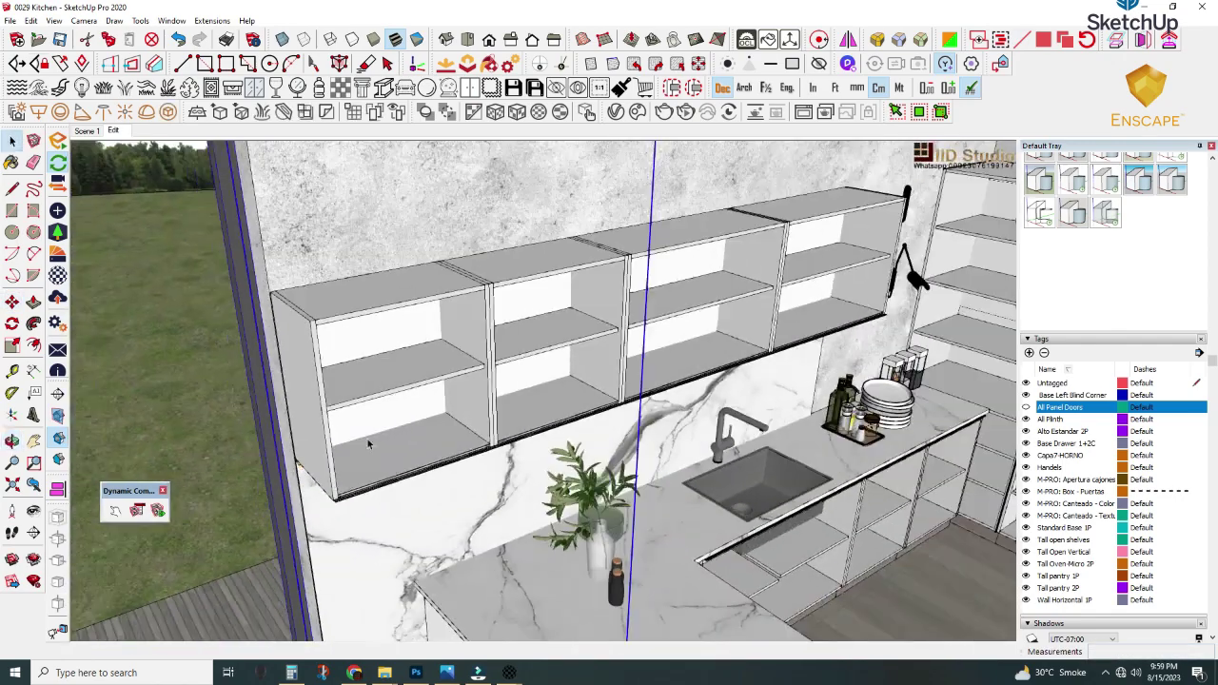
Select the open wall cabinets and explode them
key(space)
click(509, 256)
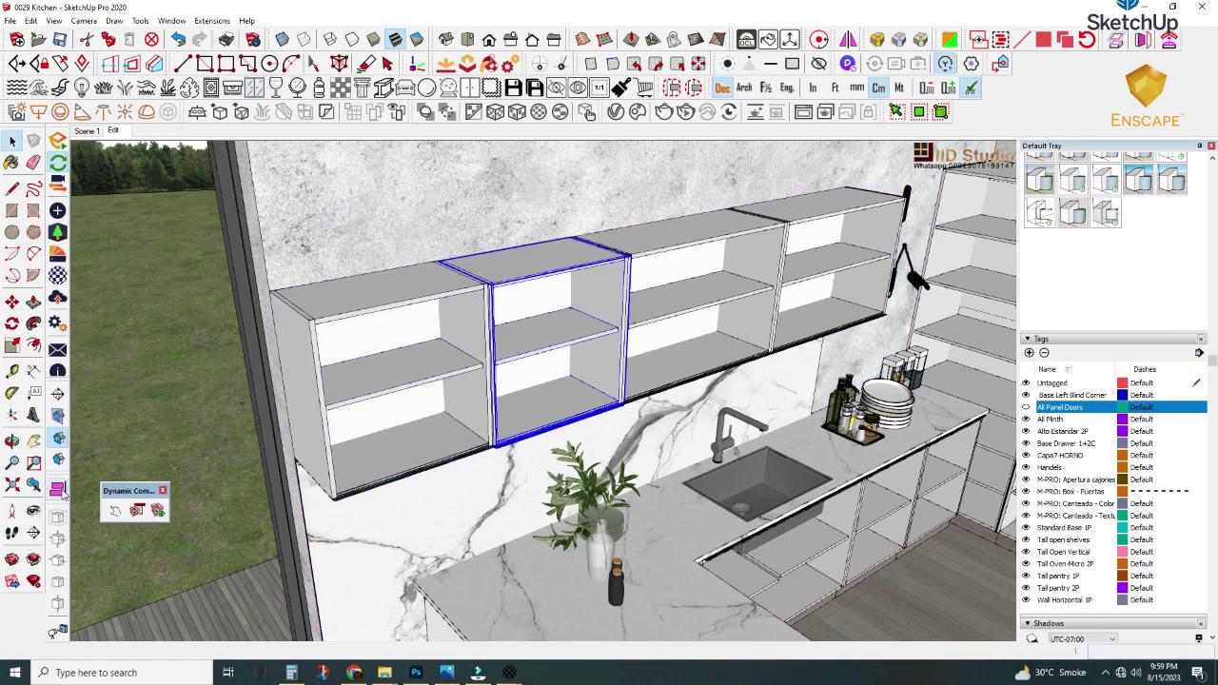
ctrl+click(807, 259)
right_click(809, 257)
key(Escape)
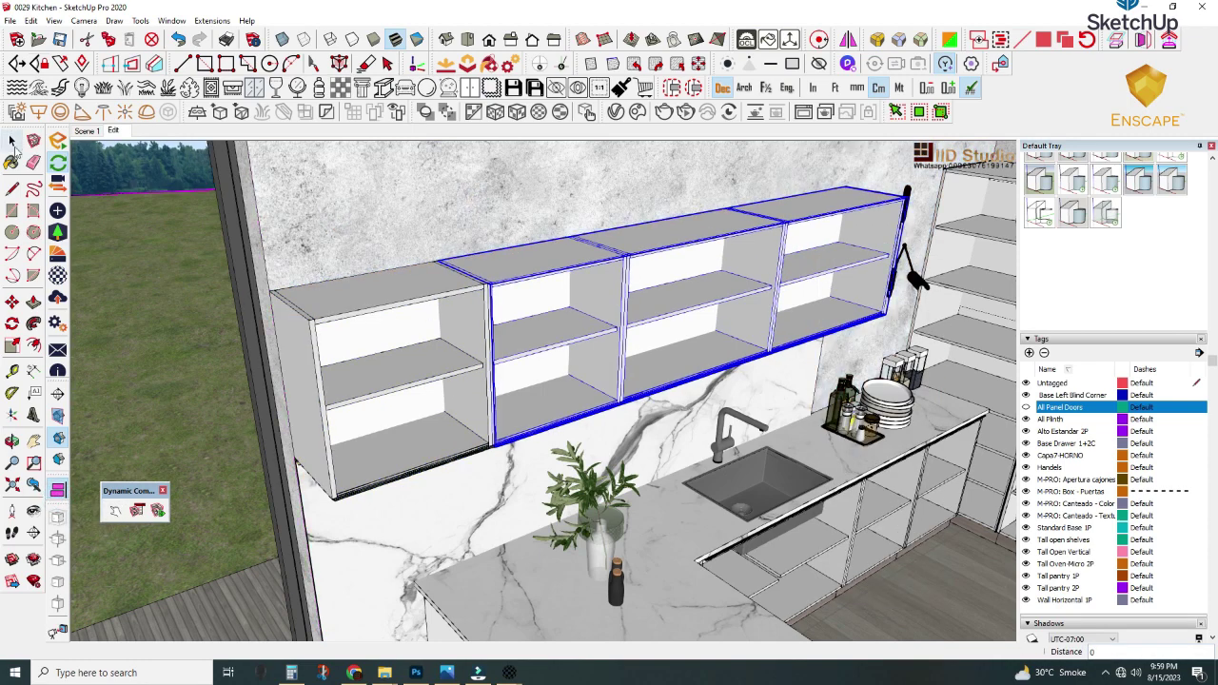
right_click(612, 340)
click(629, 415)
Hide the All Panel Doors tag to reveal the wall cabinet shelves
scroll(553, 379, up, 3)
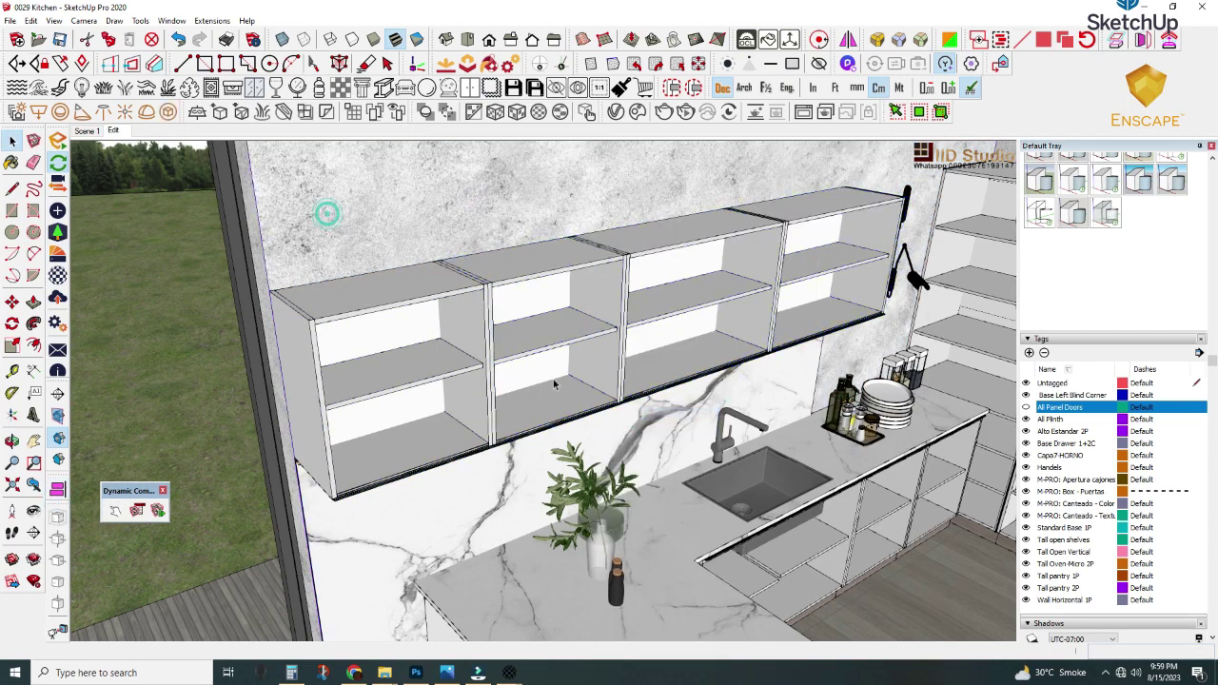
scroll(553, 379, up, 3)
scroll(562, 390, up, 3)
scroll(566, 396, up, 3)
mouse_move(566, 396)
middle_down()
mouse_move(450, 295)
mouse_move(426, 304)
mouse_move(639, 353)
mouse_move(705, 436)
mouse_move(678, 486)
middle_up()
click(668, 382)
scroll(714, 433, up, 3)
scroll(868, 547, down, 3)
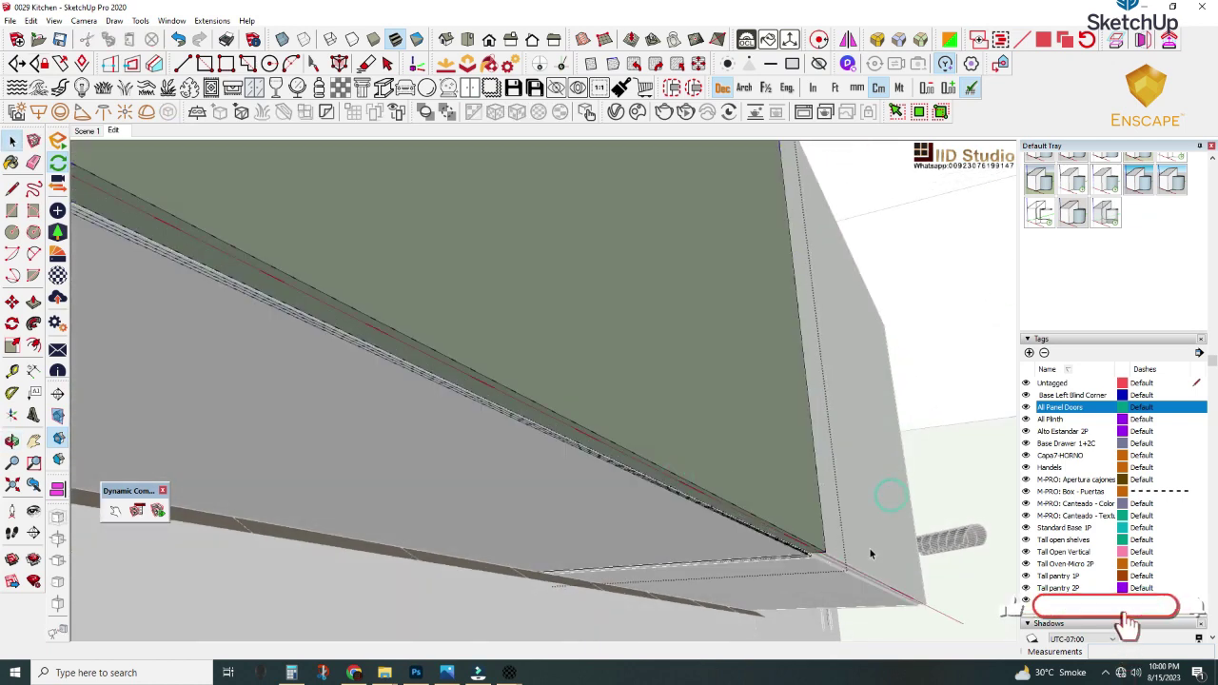
click(1025, 407)
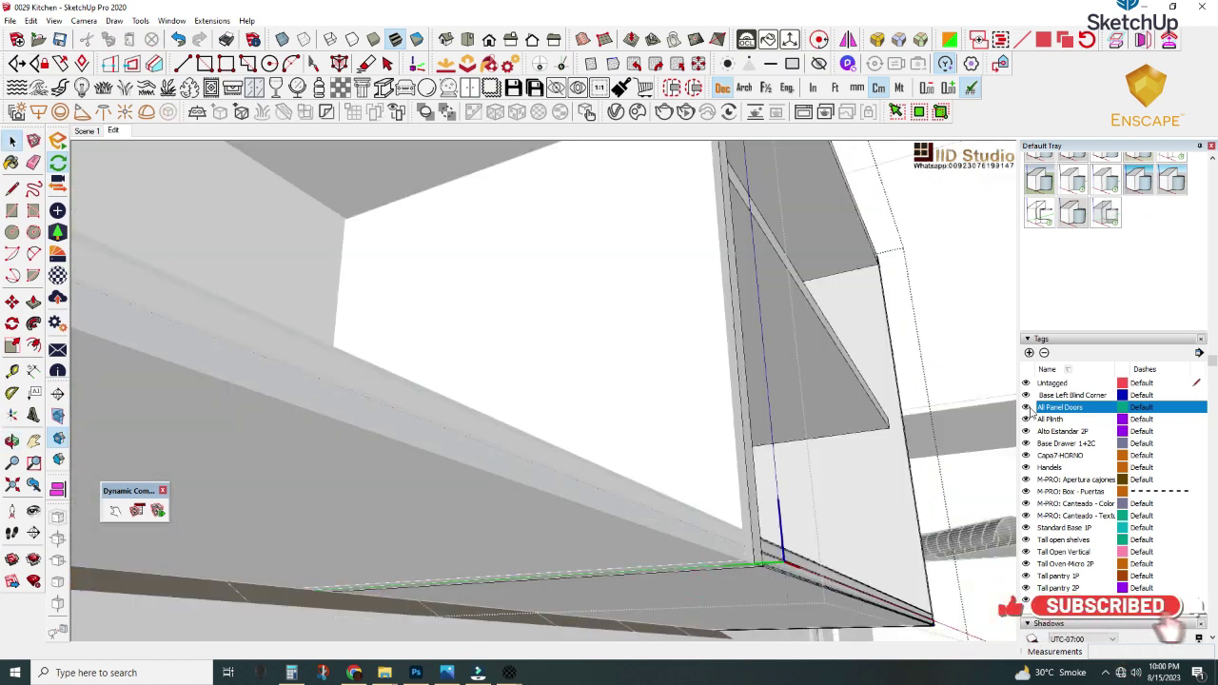
mouse_move(989, 476)
middle_down()
mouse_move(728, 558)
mouse_move(777, 560)
middle_up()
scroll(777, 545, down, 3)
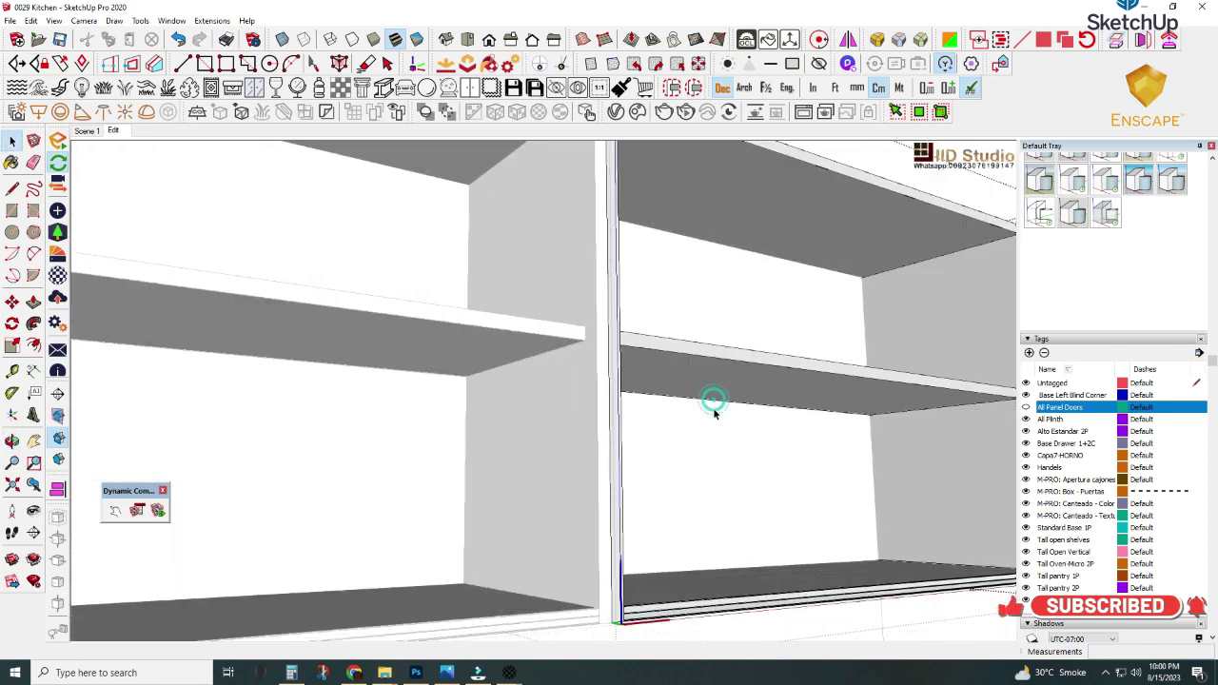
middle_drag(713, 402, 643, 589)
scroll(319, 609, down, 5)
scroll(319, 609, up, 3)
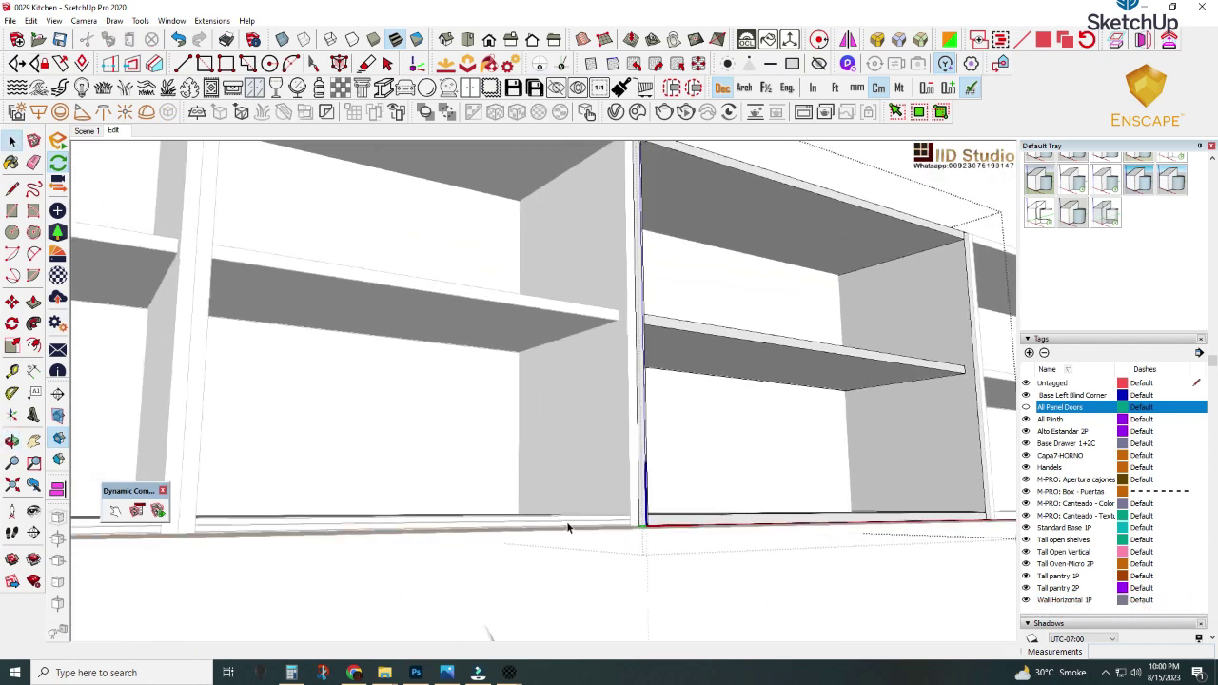
scroll(353, 587, down, 2)
scroll(353, 587, down, 3)
scroll(605, 567, up, 4)
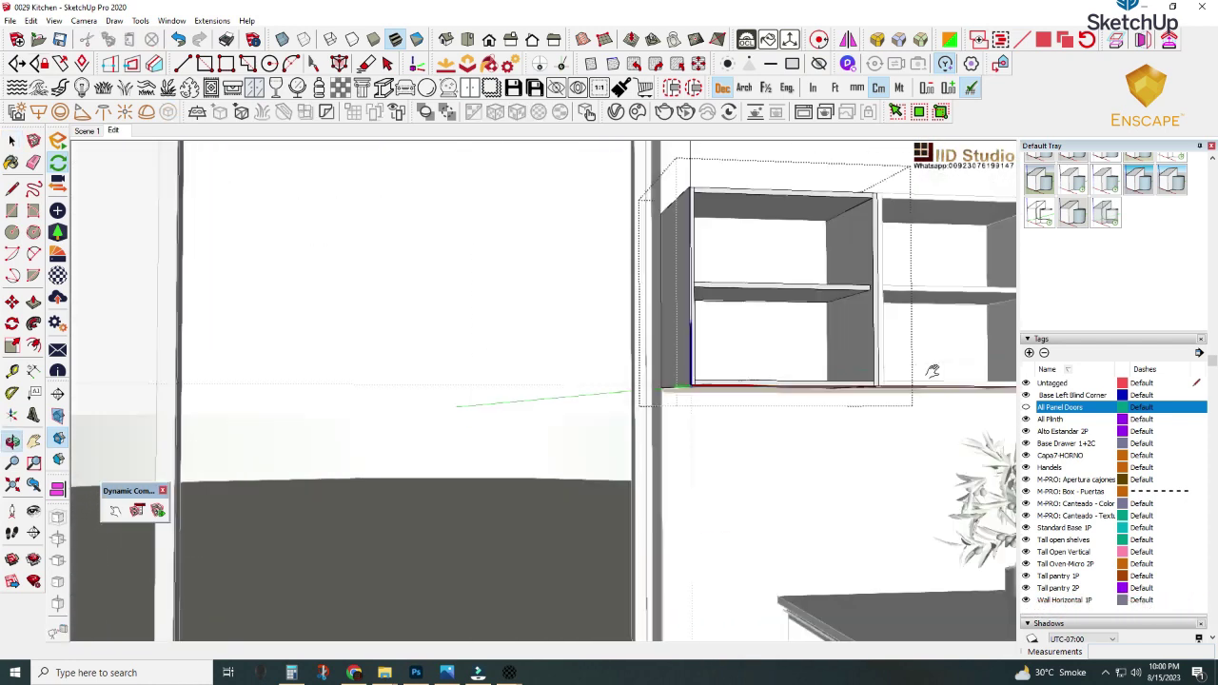
scroll(432, 489, up, 3)
scroll(490, 459, up, 3)
scroll(403, 435, down, 2)
scroll(462, 495, down, 2)
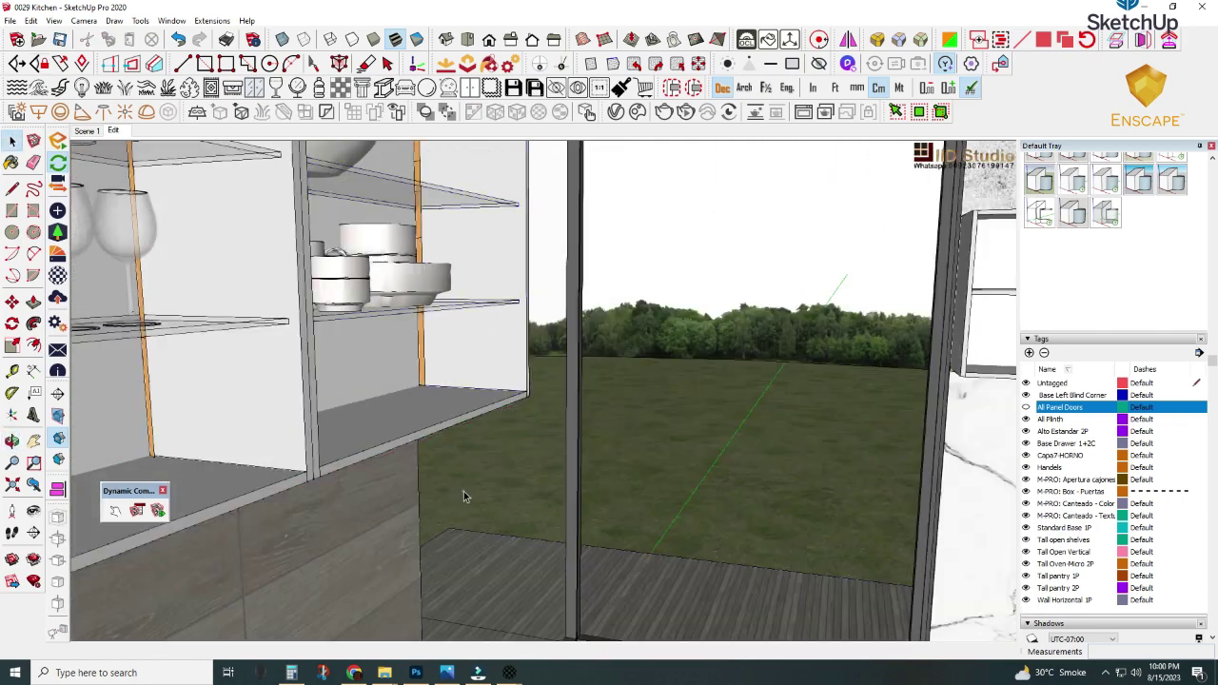
scroll(462, 495, down, 3)
scroll(591, 407, down, 2)
scroll(594, 411, down, 3)
scroll(595, 411, down, 3)
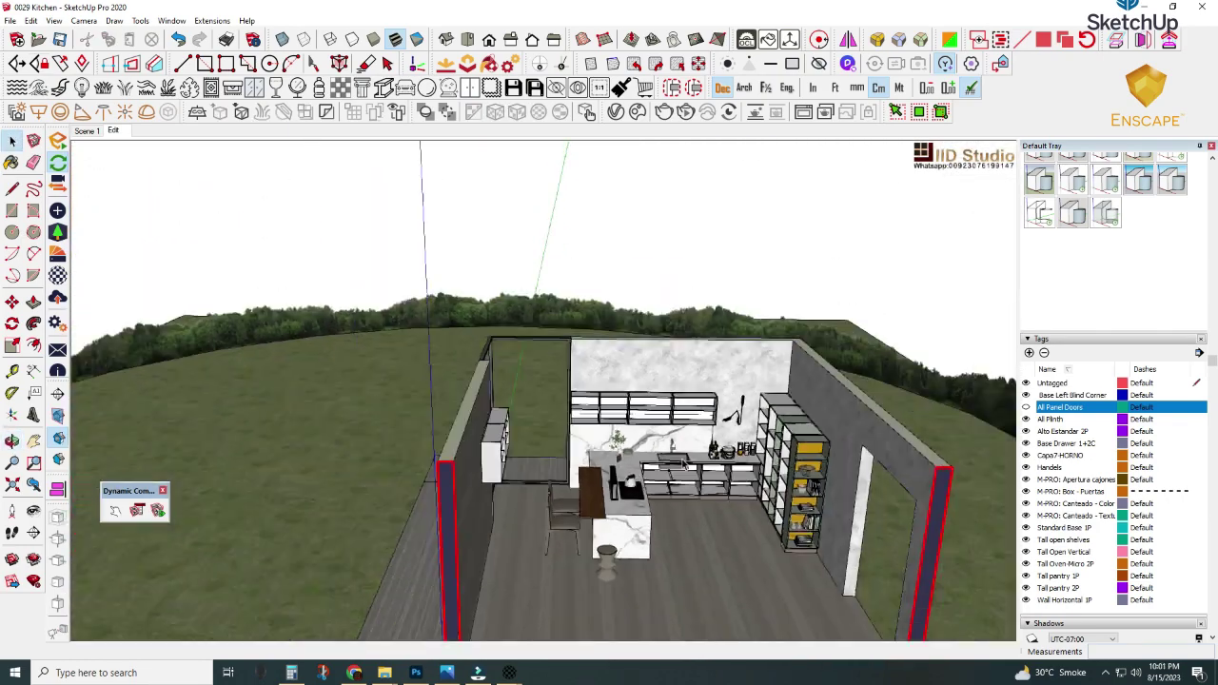
scroll(666, 437, down, 3)
Drag the exterior light grid in from File Explorer and move it 1000 away
scroll(866, 471, down, 2)
click(385, 673)
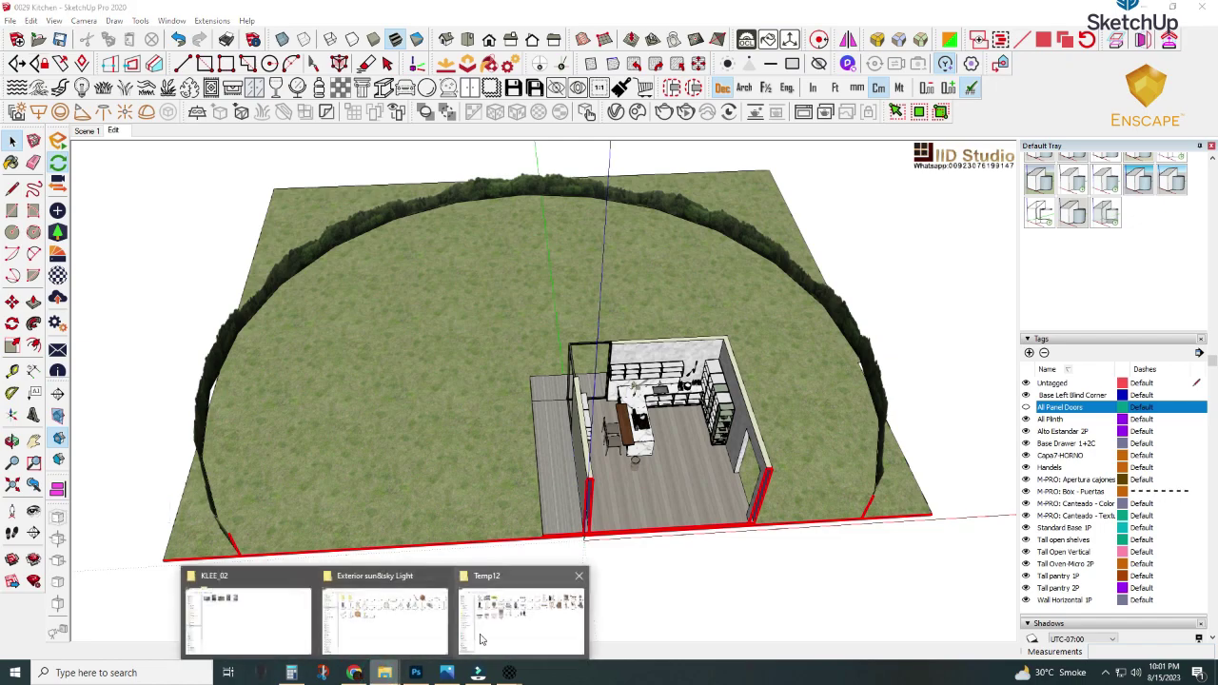
click(384, 619)
drag(961, 180, 520, 639)
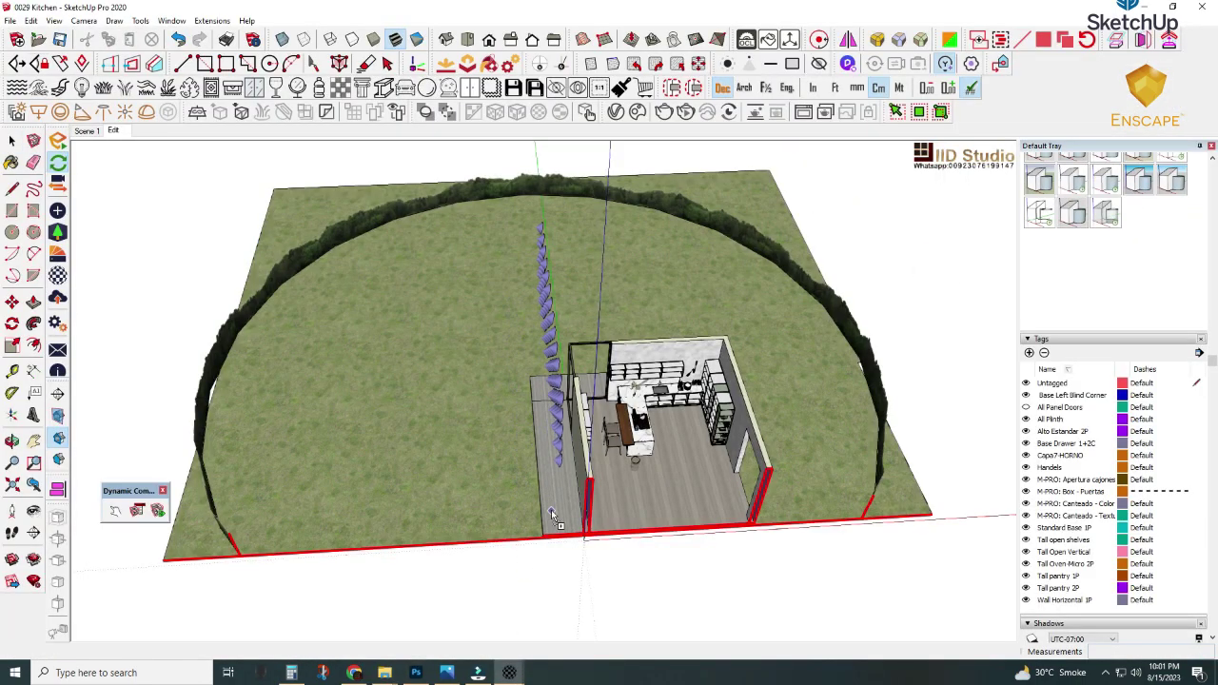
mouse_move(552, 514)
middle_down()
mouse_move(824, 399)
mouse_move(579, 490)
middle_up()
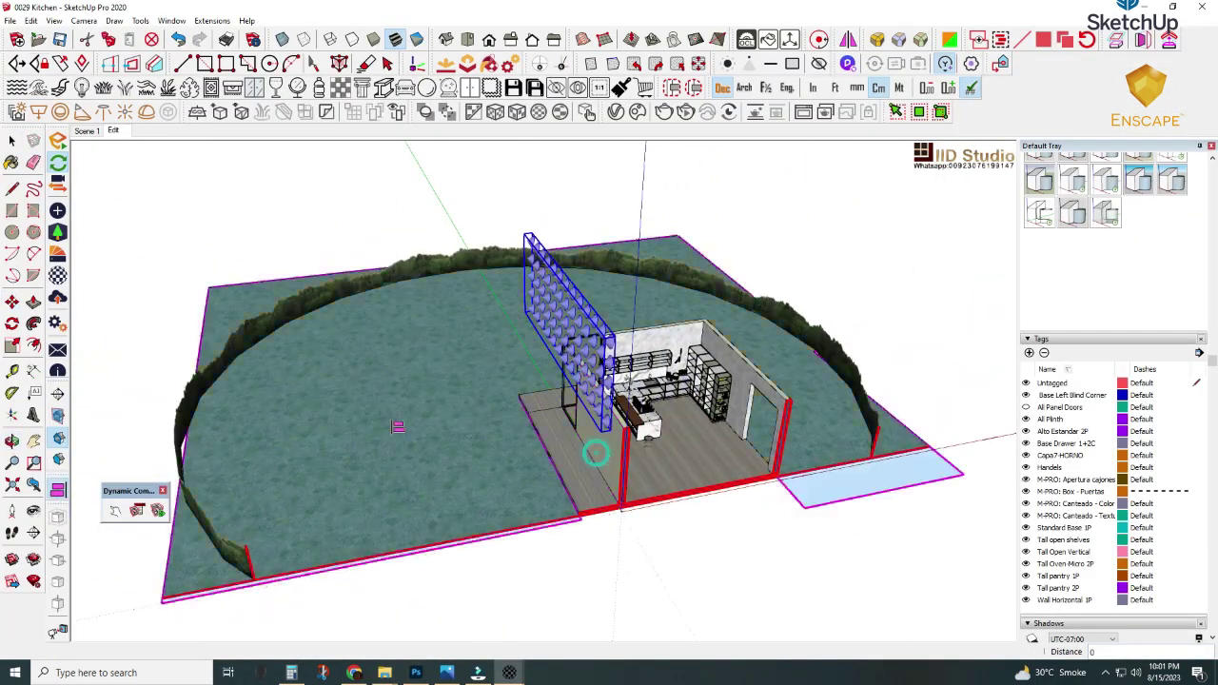
click(590, 433)
text(1000)
key(Return)
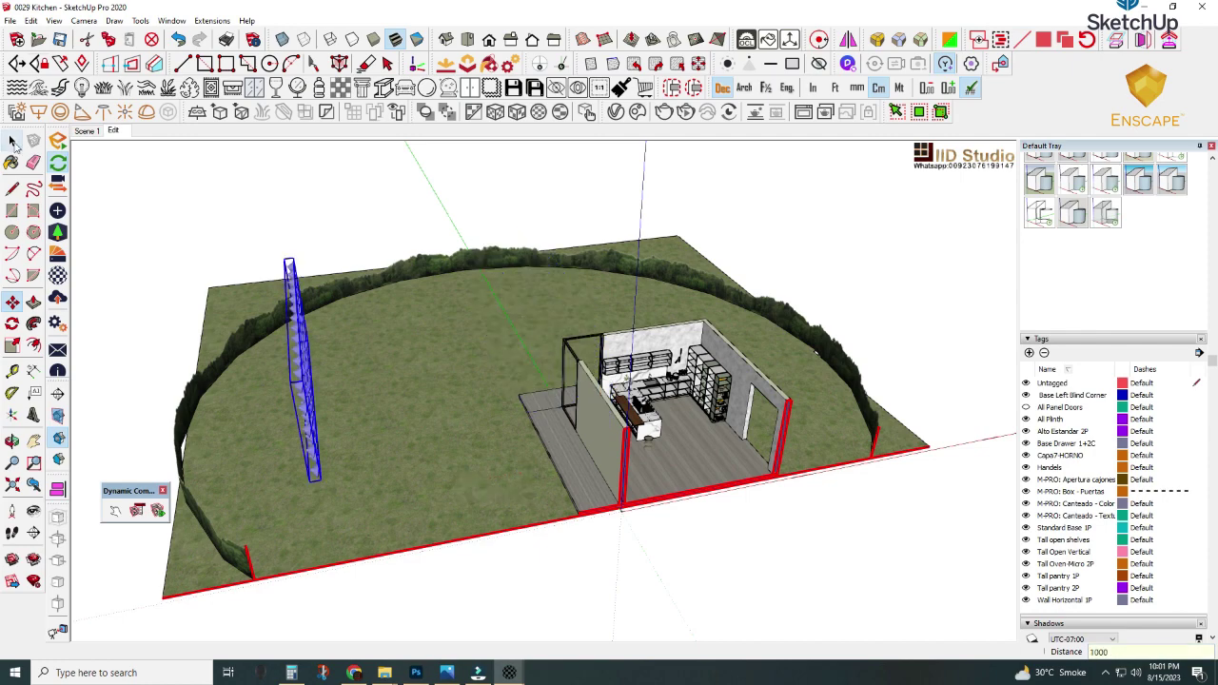
click(14, 141)
mouse_move(440, 355)
middle_down()
mouse_move(700, 384)
mouse_move(534, 502)
middle_up()
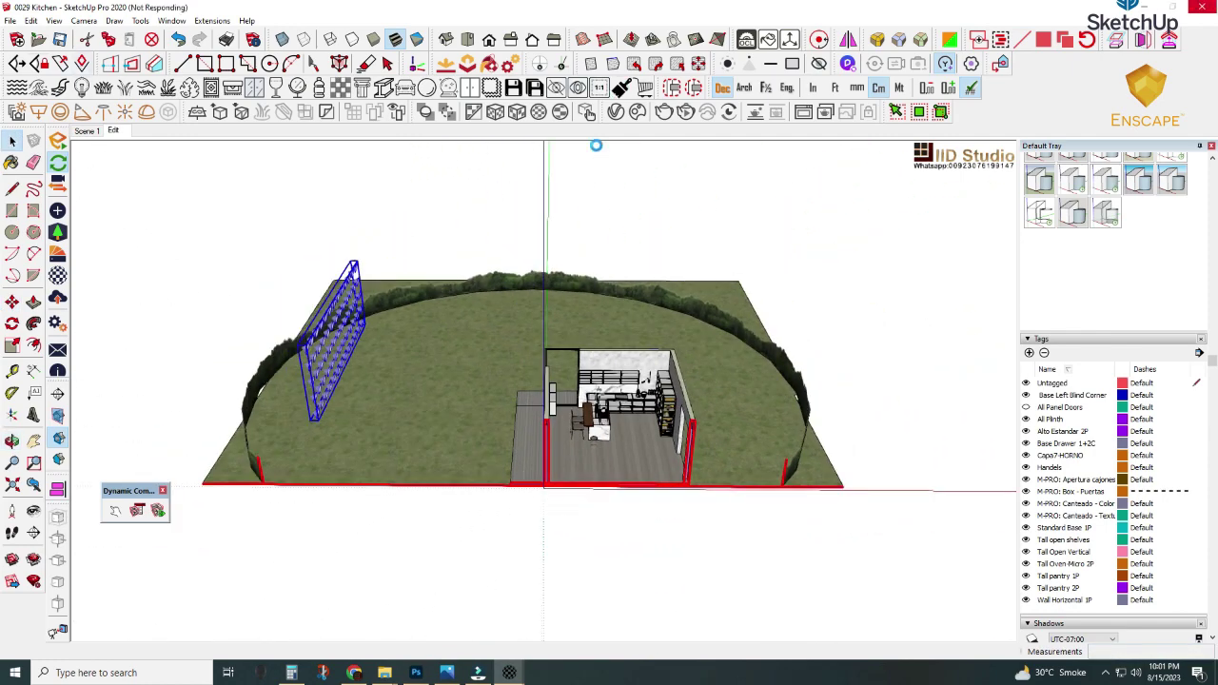
Load TREE1 as an Enscape linked model and return to the Scene 1 view
key(Return)
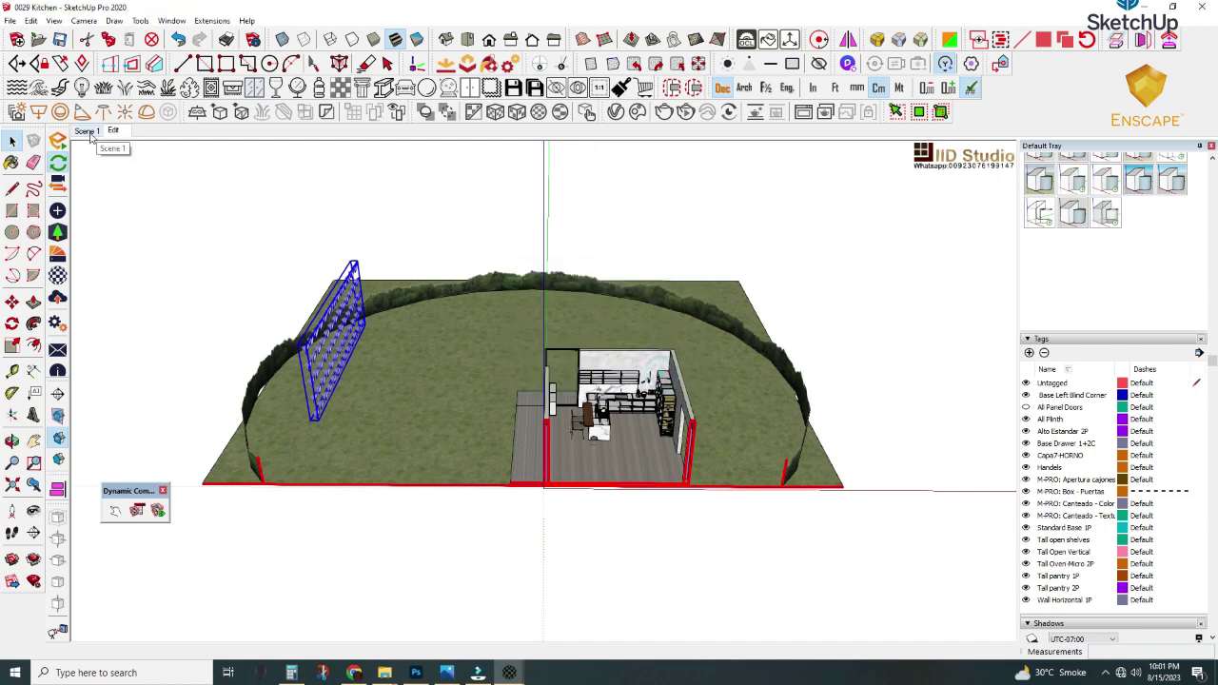
click(88, 131)
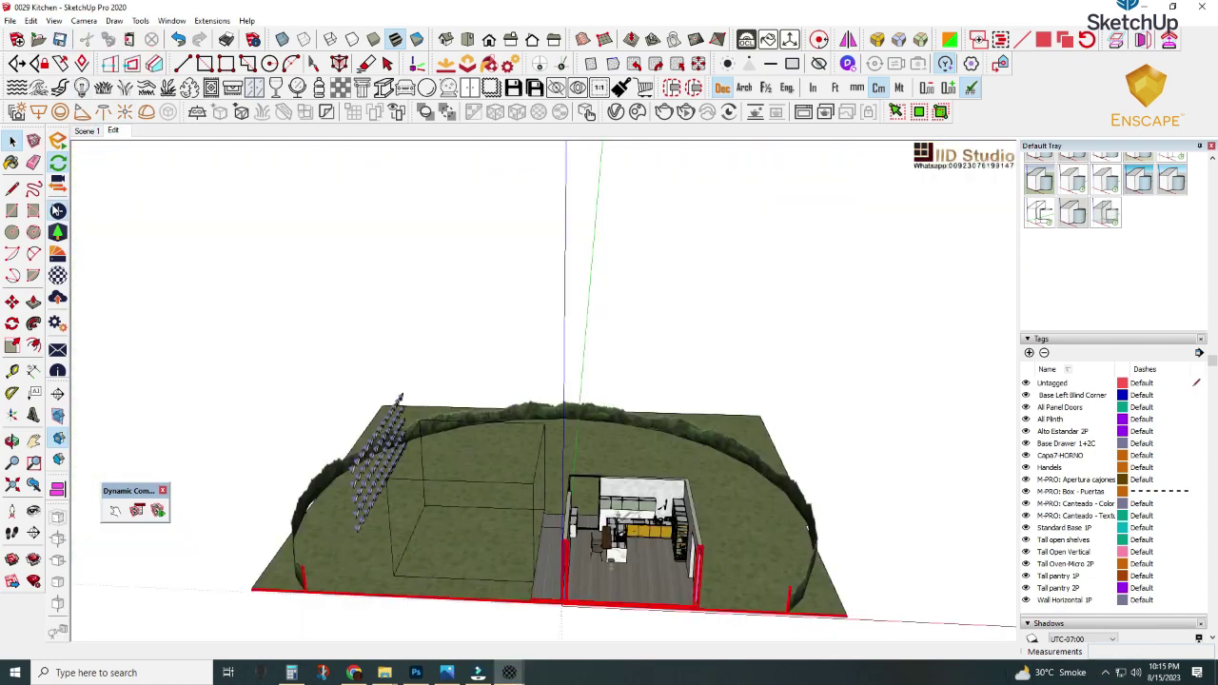
click(57, 211)
click(457, 163)
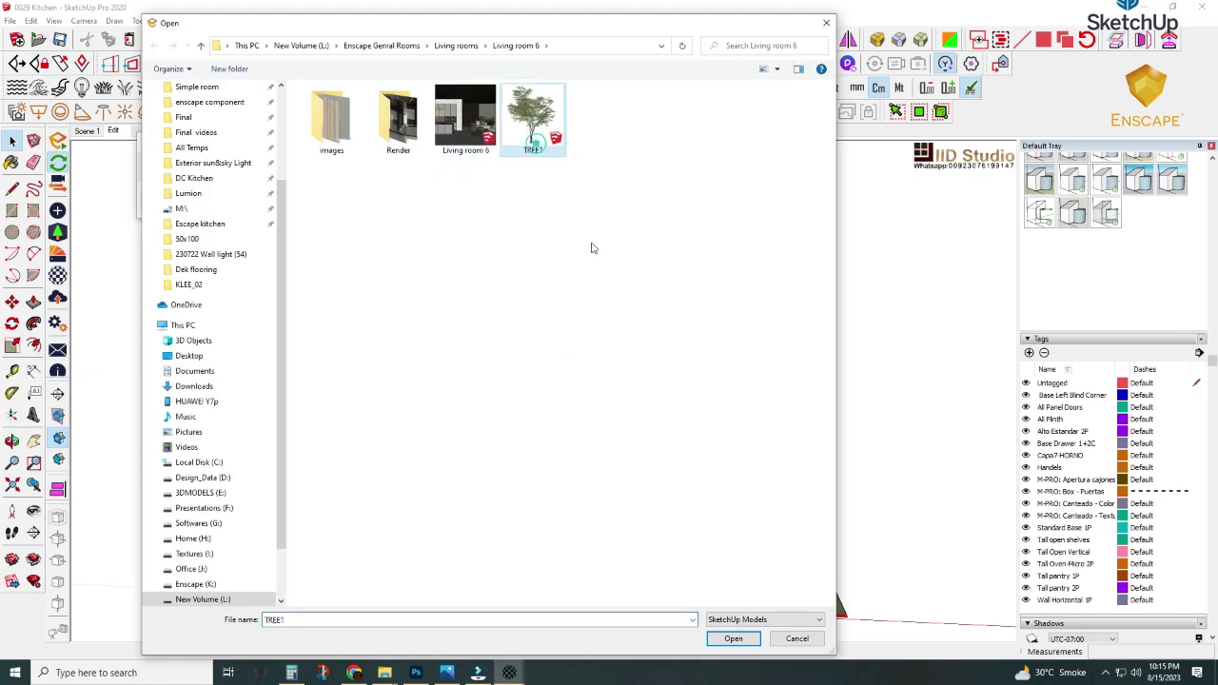
click(751, 640)
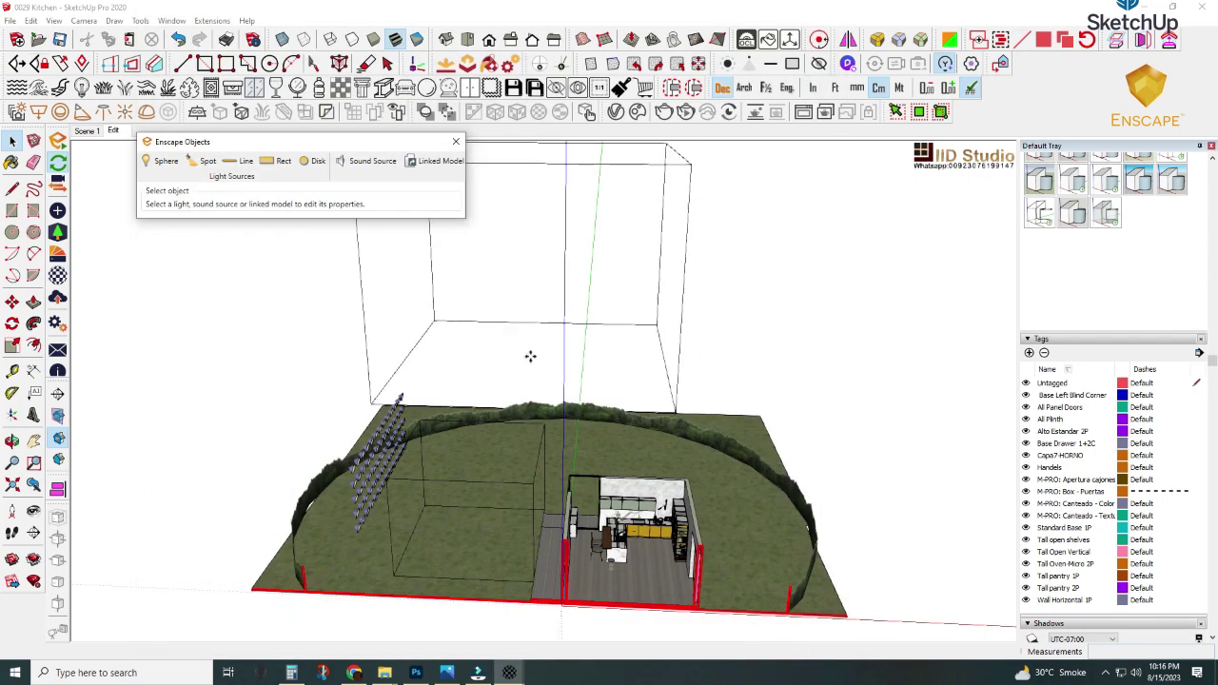
click(86, 130)
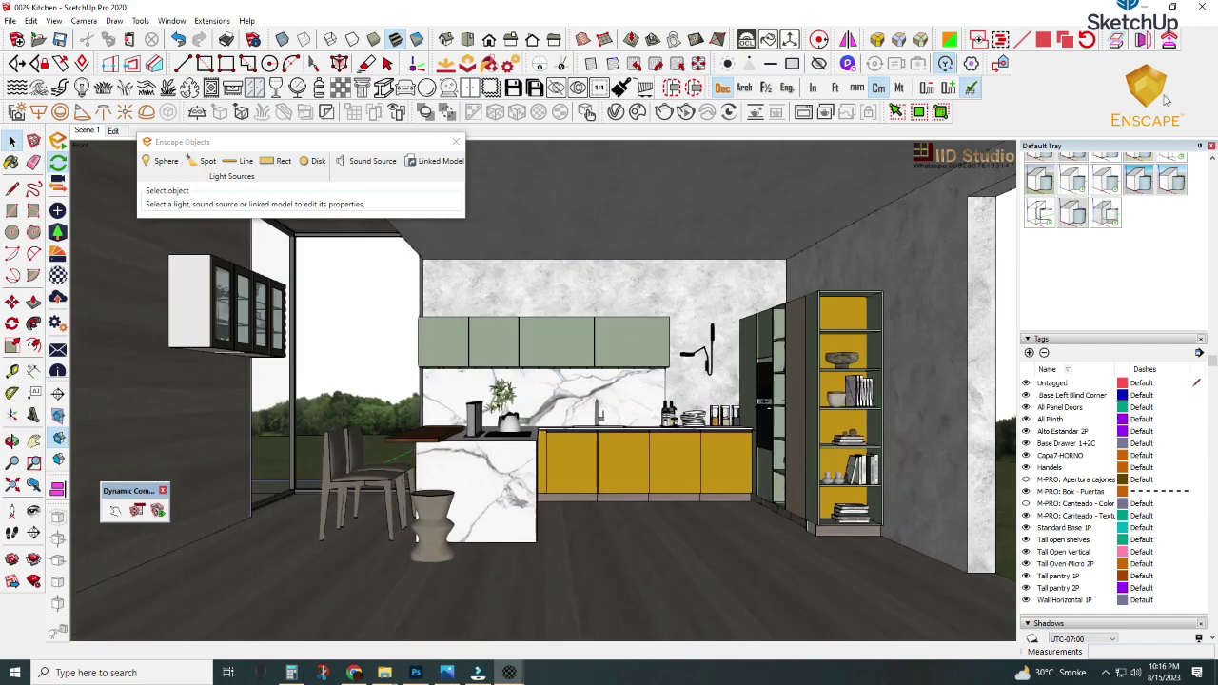
click(1172, 7)
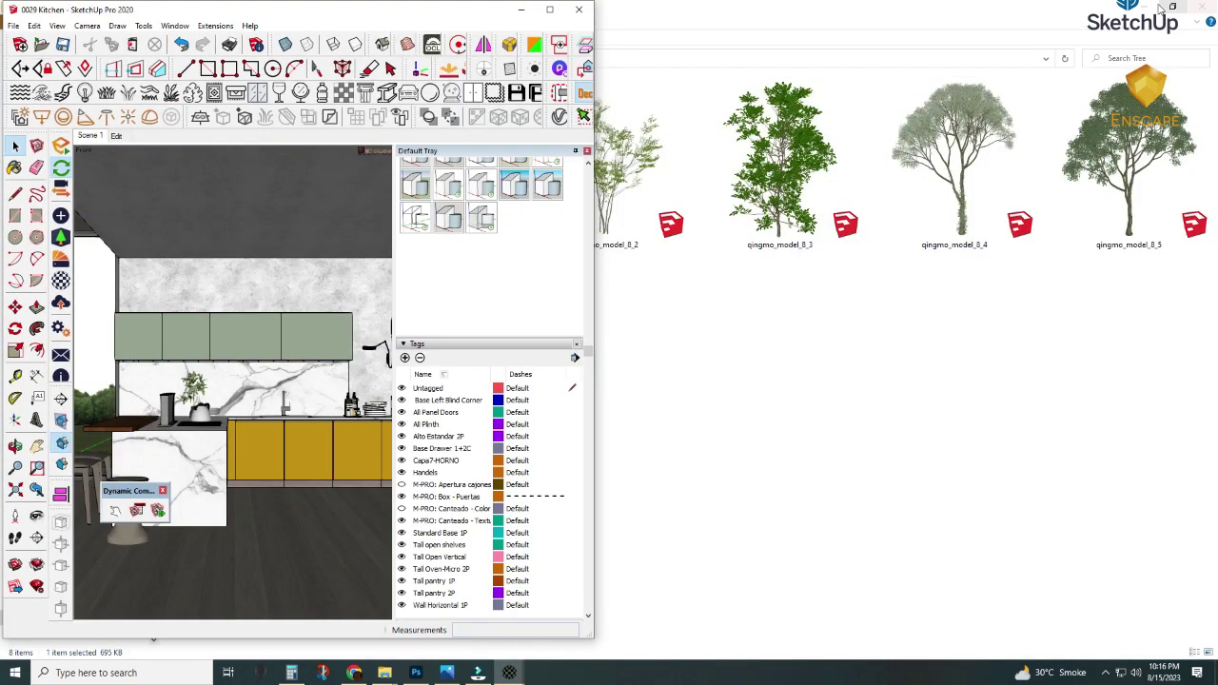
Open the Exterior sun&sky Light folder and launch Enscape on the kitchen model
click(1213, 80)
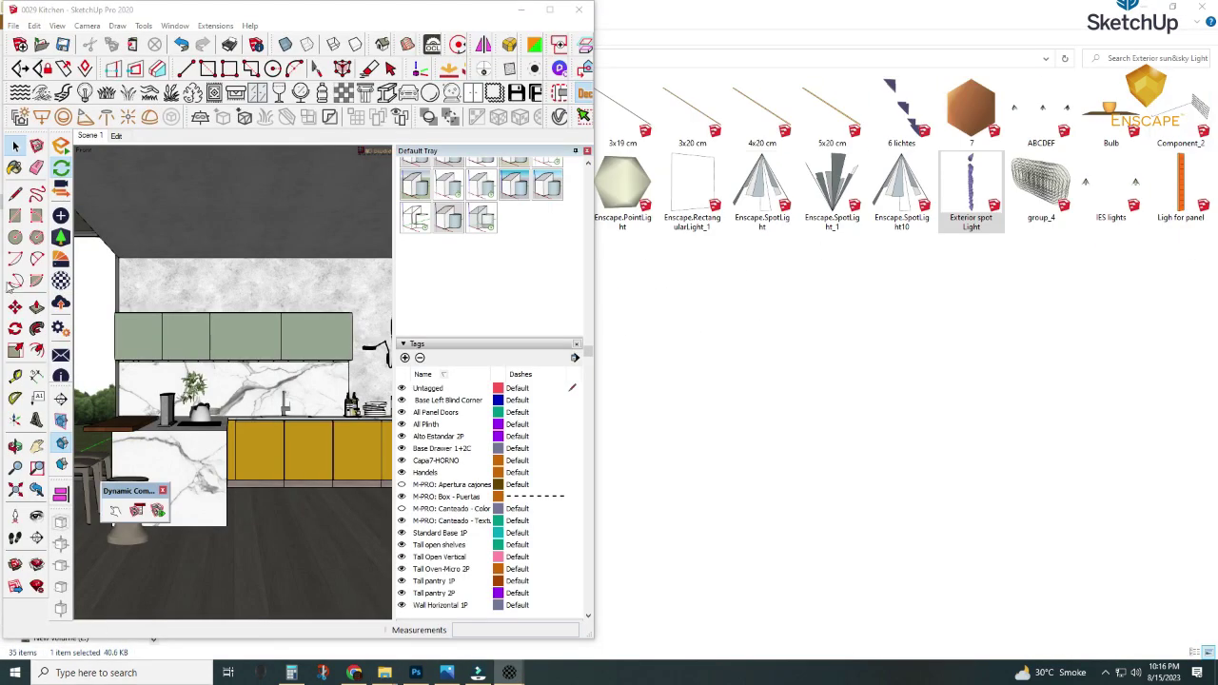
click(61, 167)
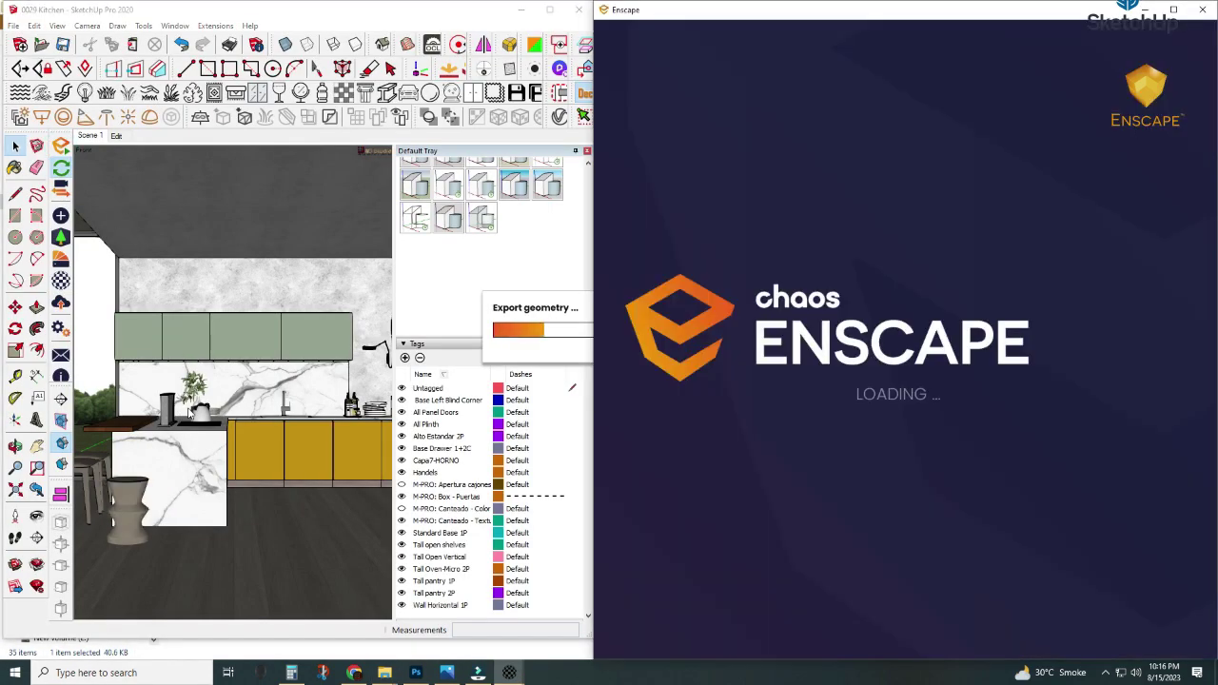
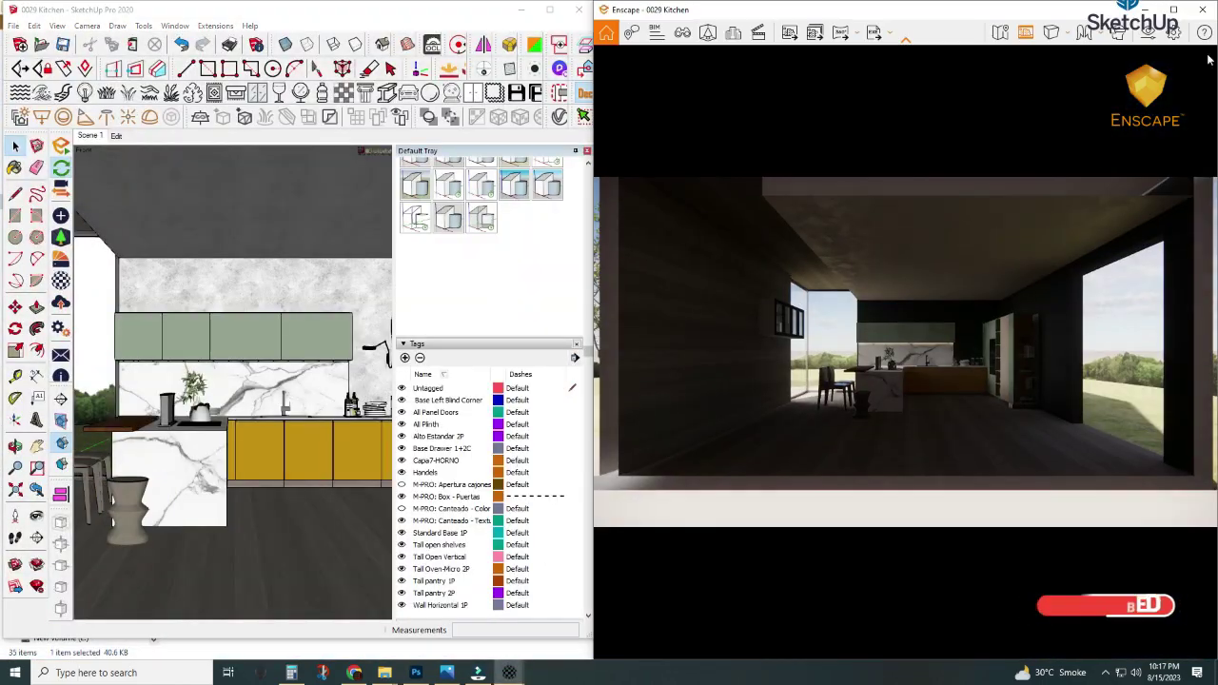
Update Scene 1 to match the current camera view
click(1172, 9)
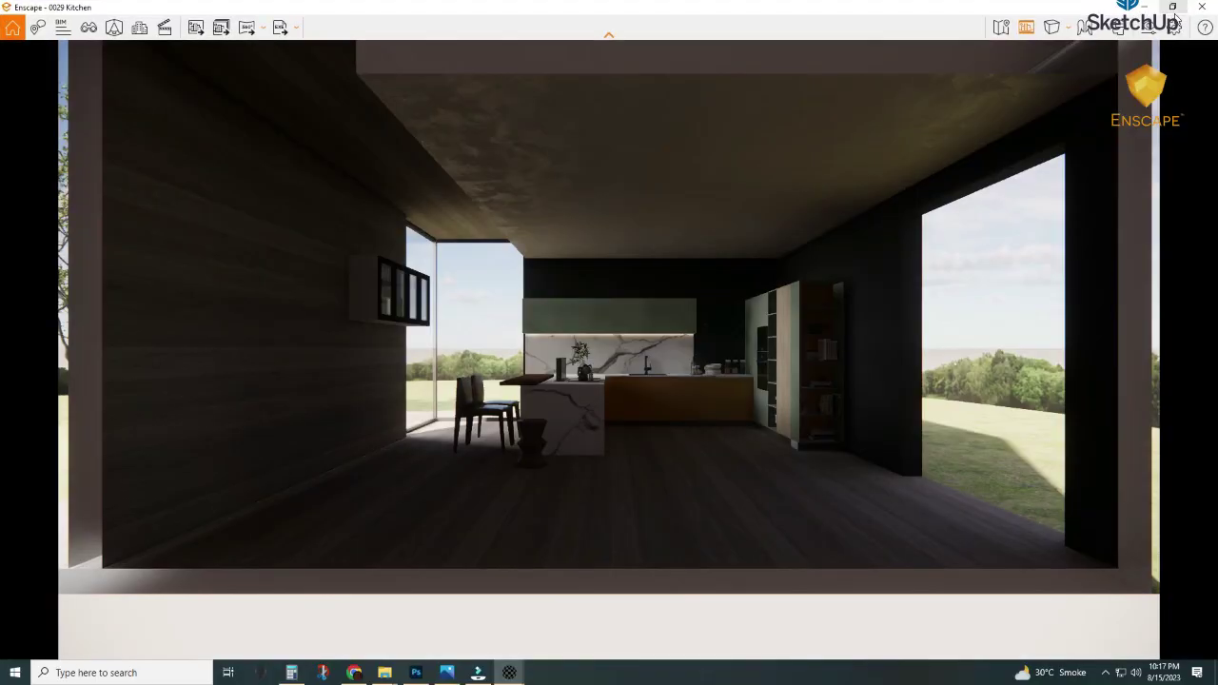
click(1174, 9)
click(548, 10)
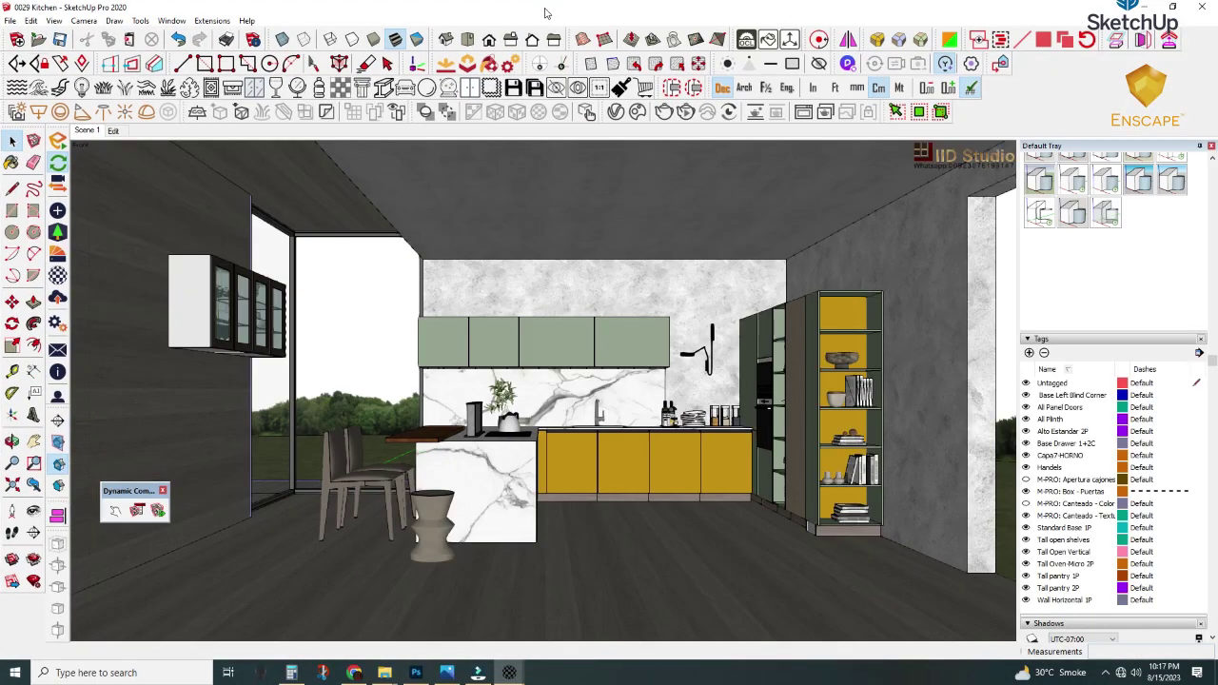
click(84, 129)
right_click(92, 130)
click(106, 138)
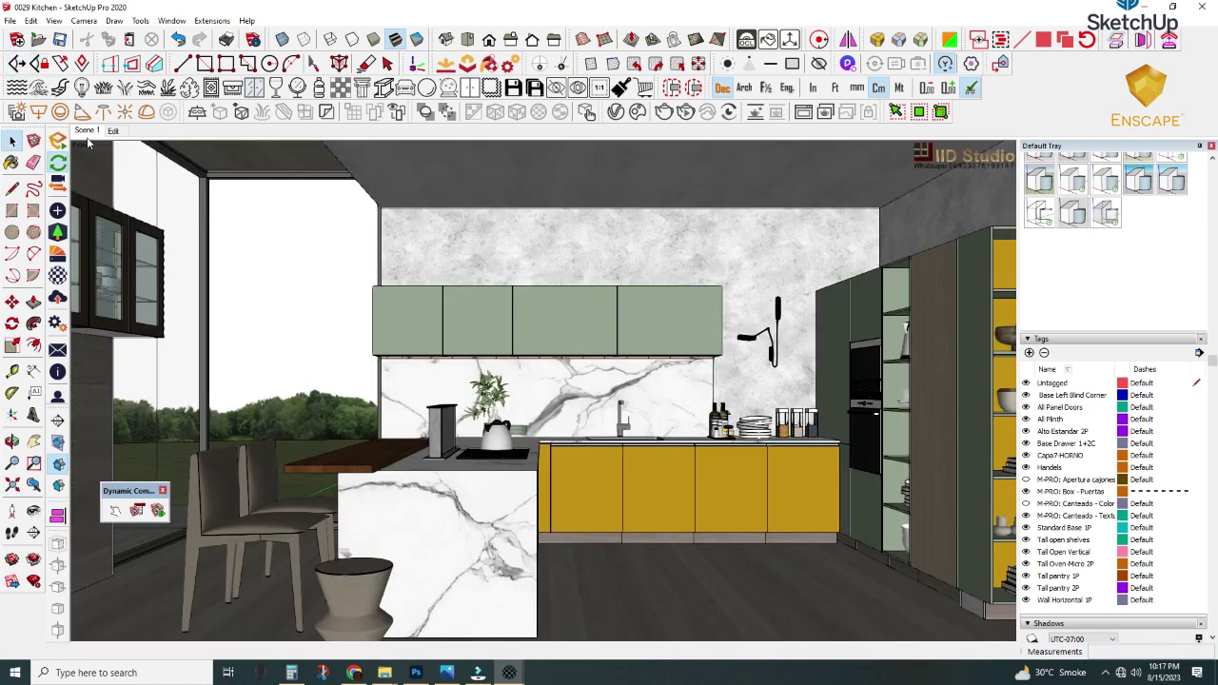
right_click(88, 133)
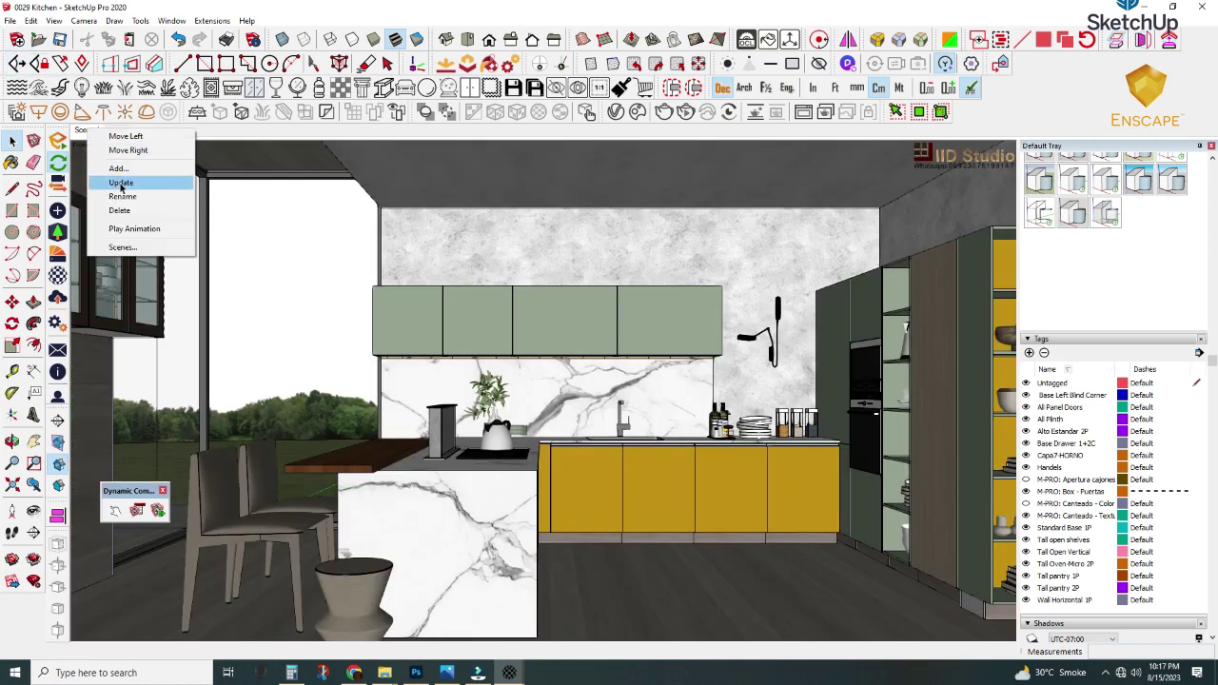
click(116, 182)
Widen the Enscape render's field of view to 72° in Visual Settings
click(877, 40)
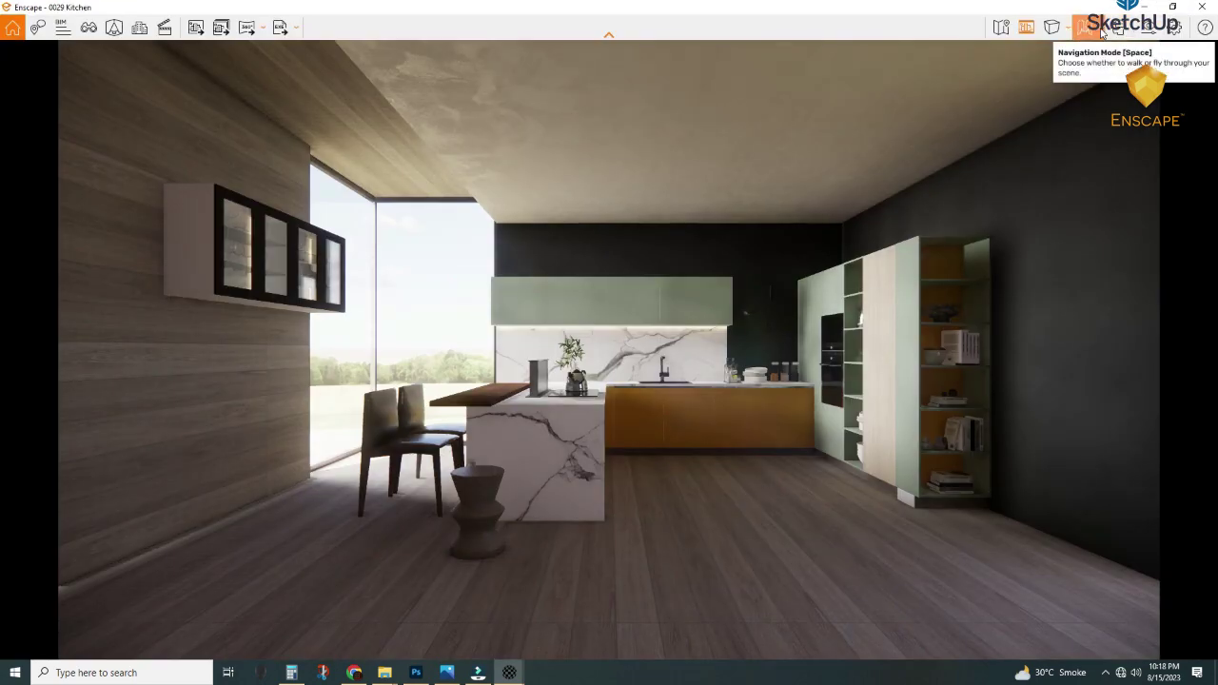
click(1099, 29)
drag(1019, 446, 979, 447)
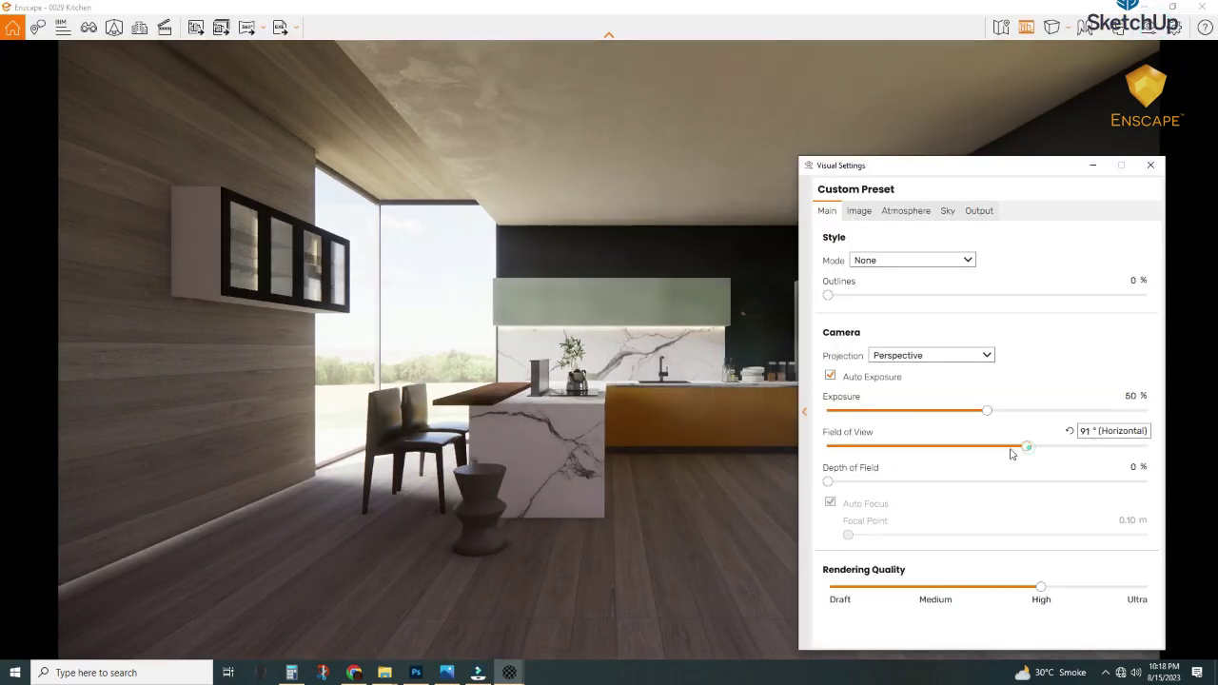
click(1149, 165)
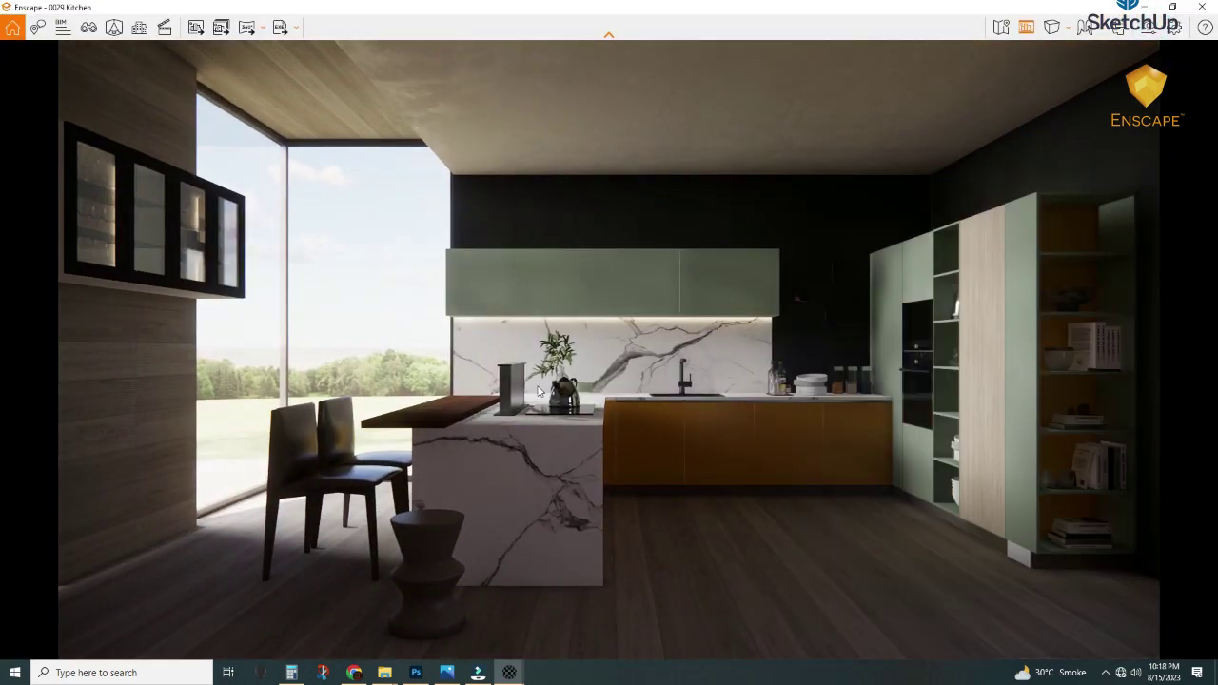
click(1172, 6)
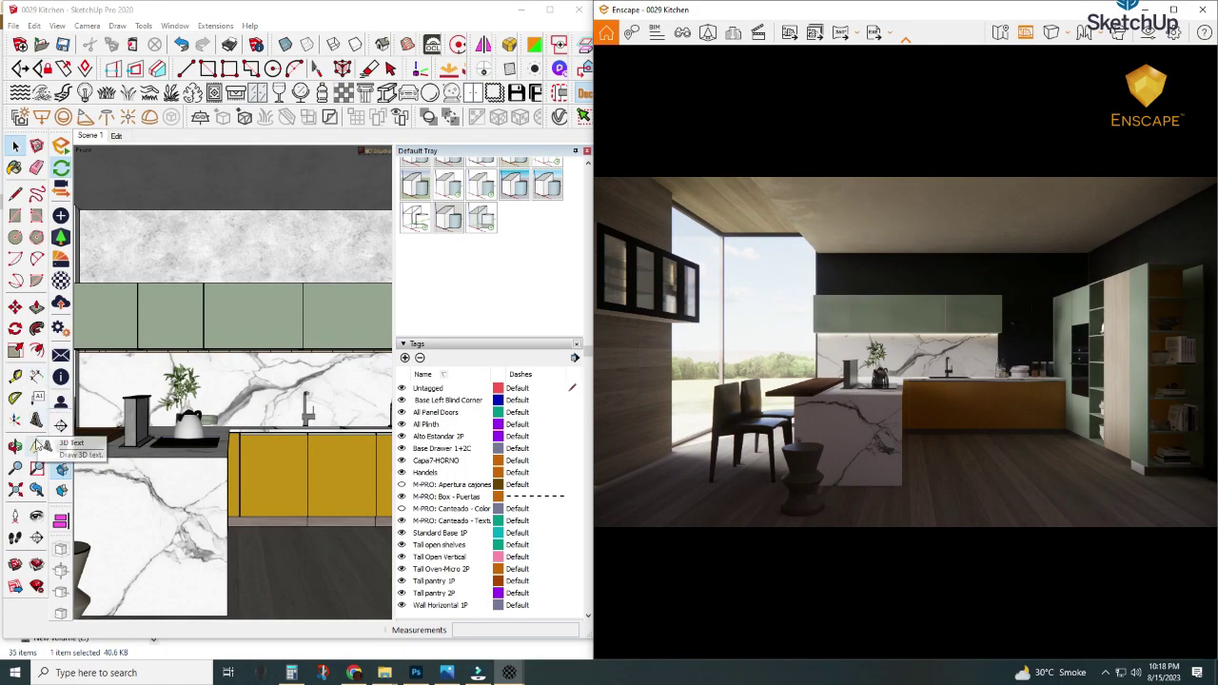
Select the boxed component and move it away from the building
click(38, 444)
right_click(90, 136)
click(112, 186)
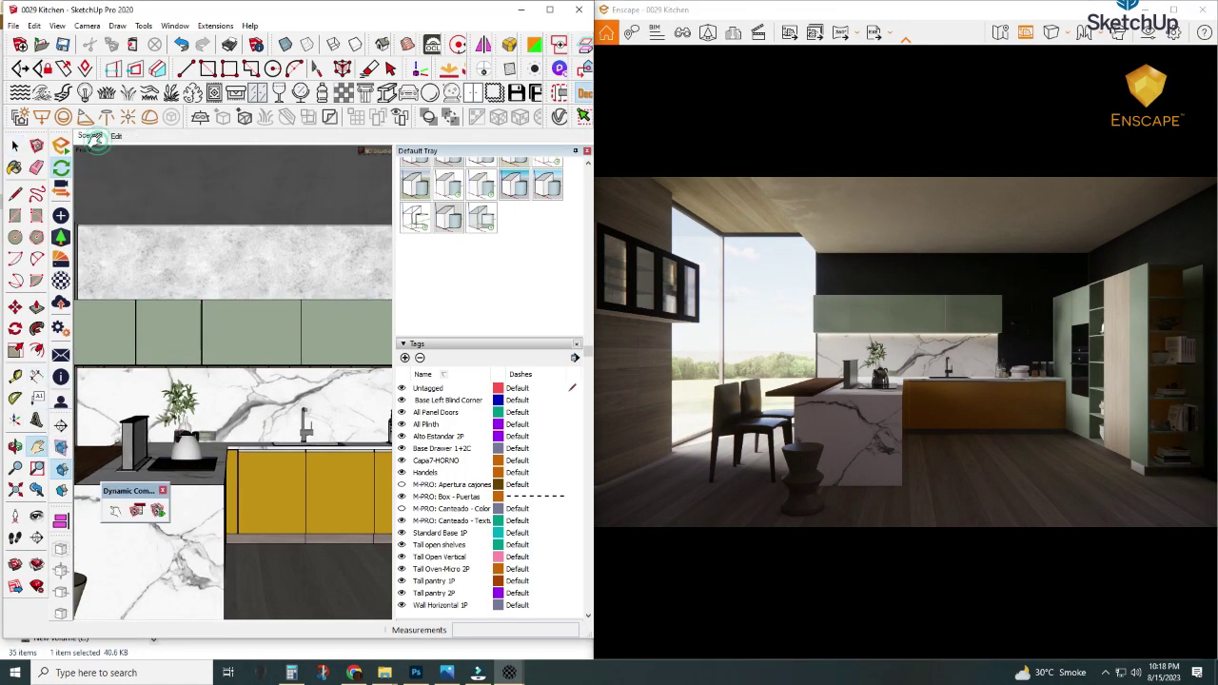
click(90, 136)
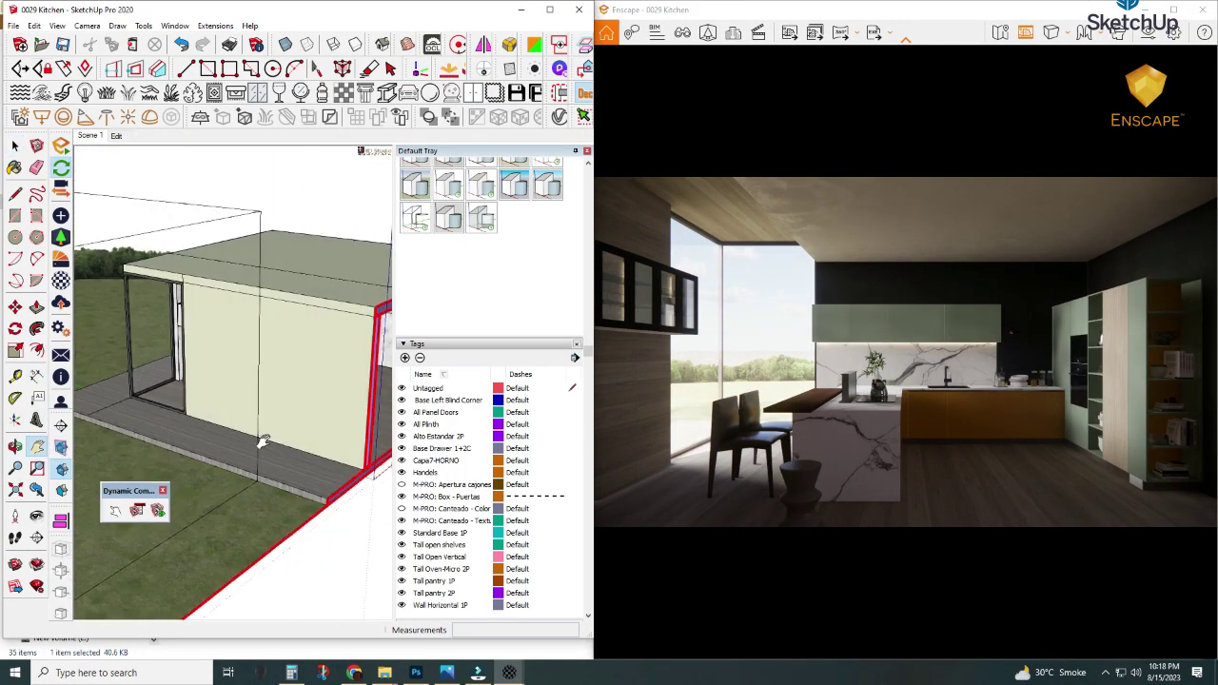
click(15, 145)
drag(227, 492, 269, 554)
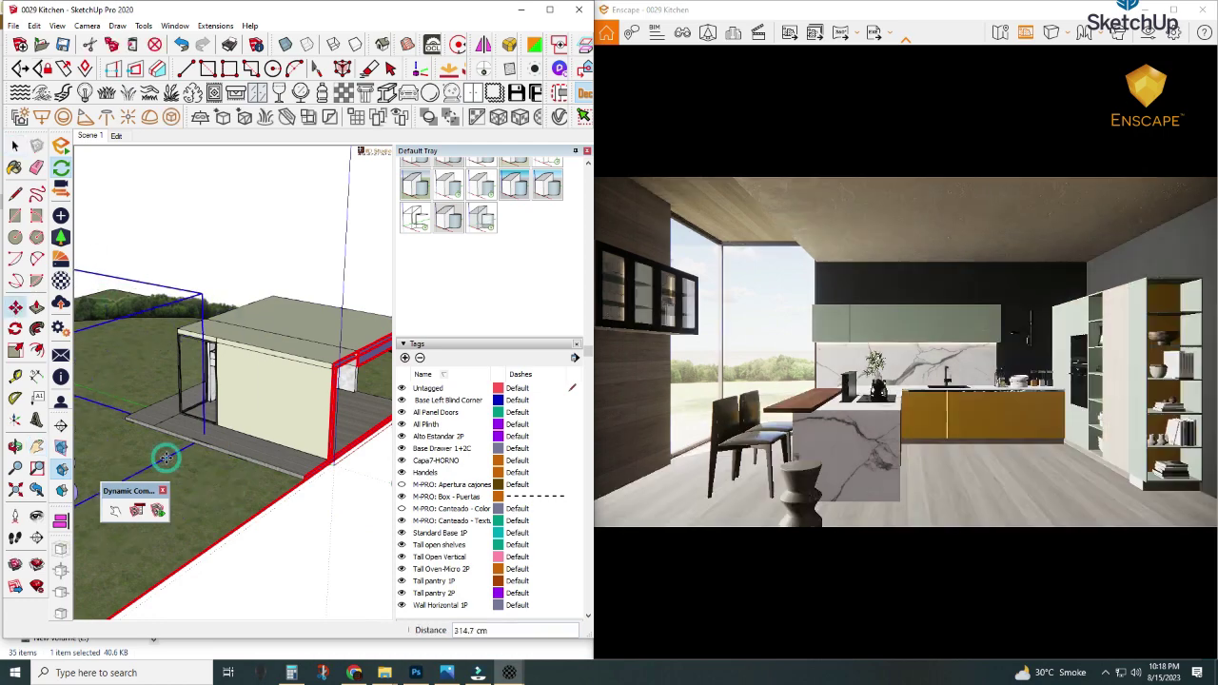
scroll(270, 554, up, 2)
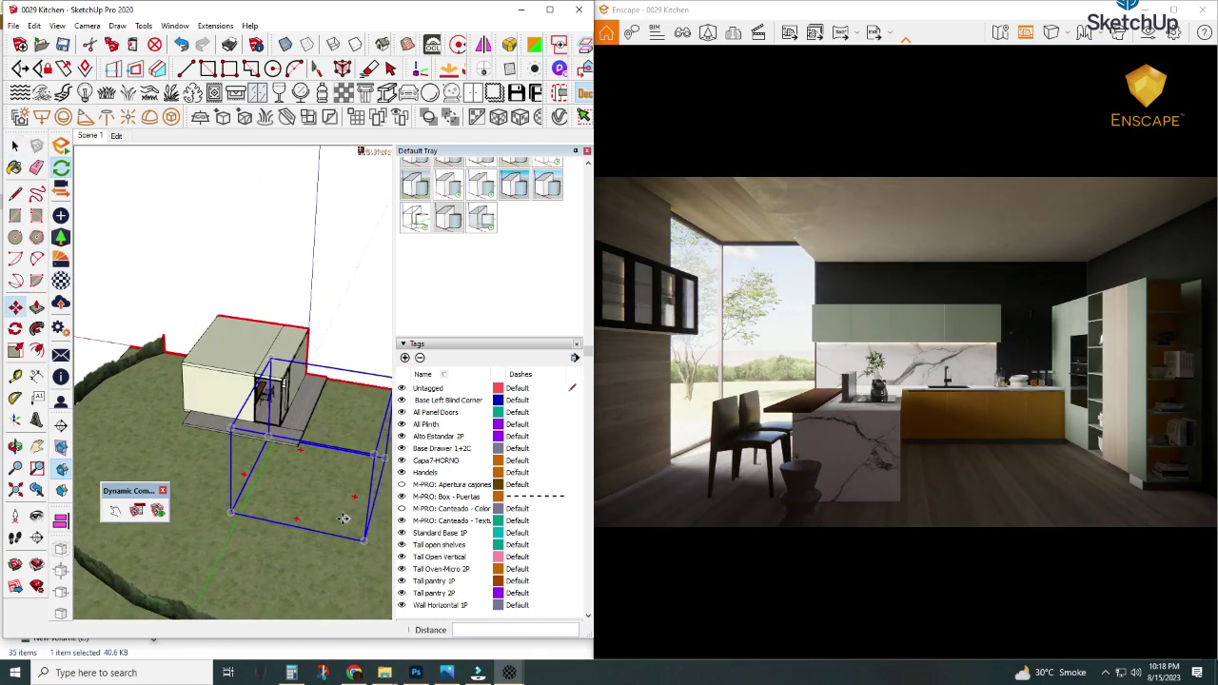
click(277, 510)
middle_drag(277, 510, 302, 386)
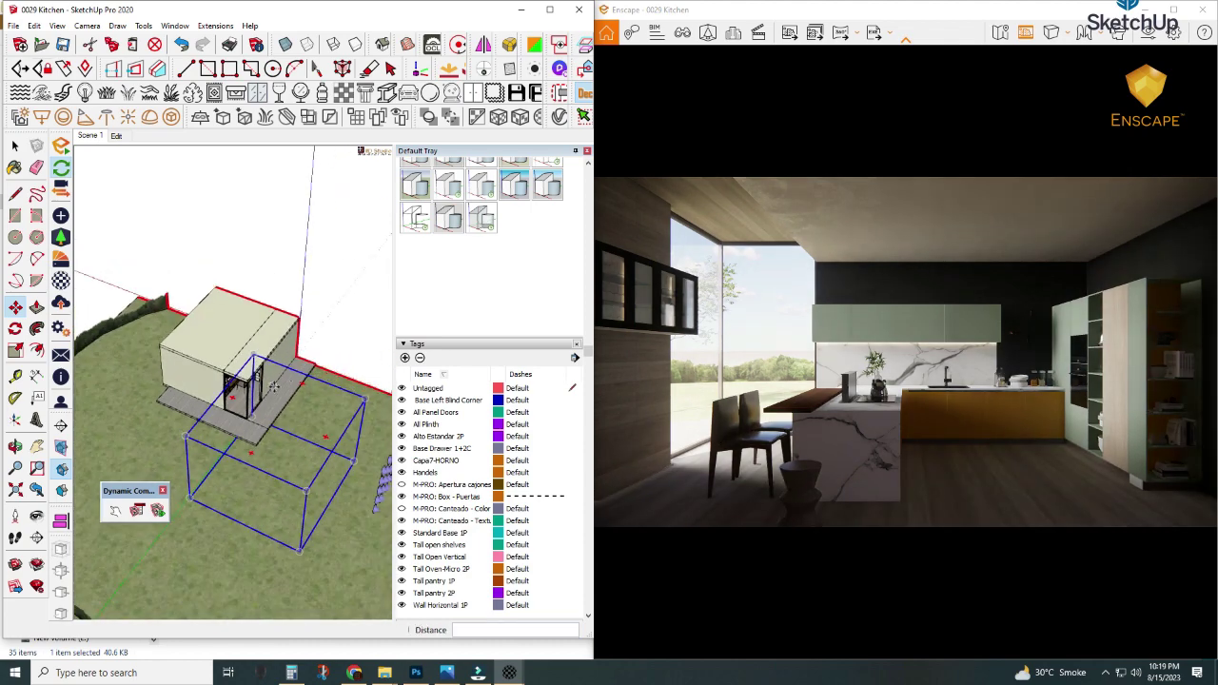
Rotate the boxed component to a new angle
click(302, 385)
click(325, 409)
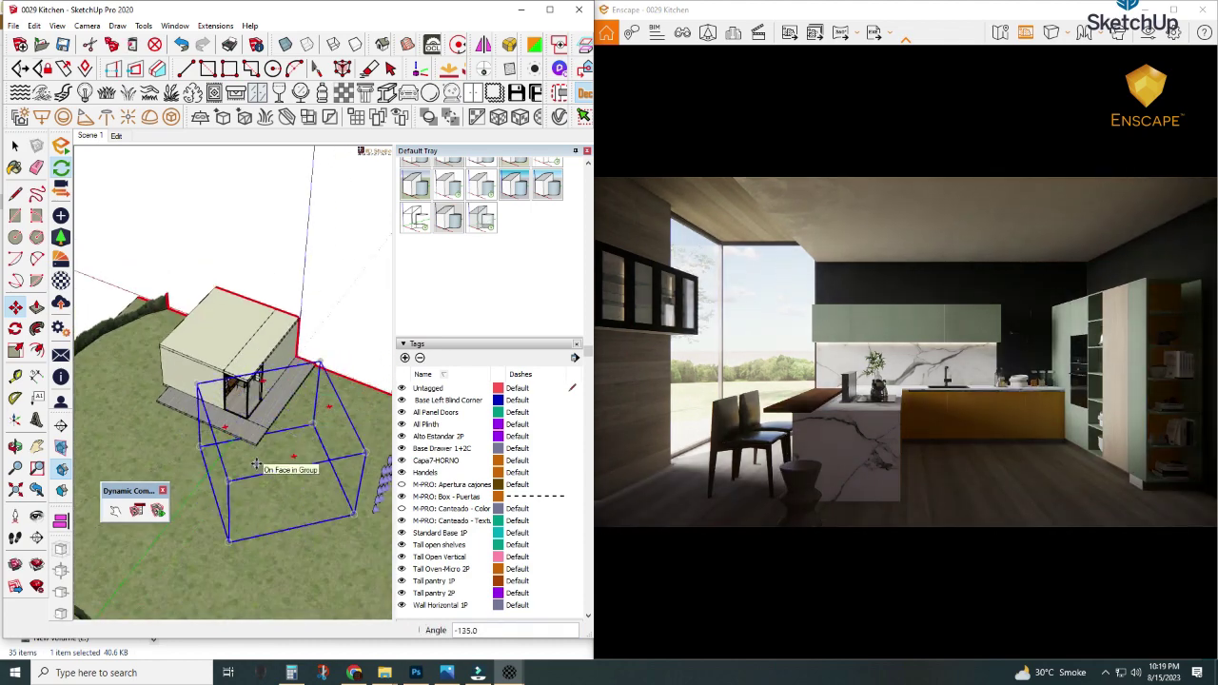
click(329, 410)
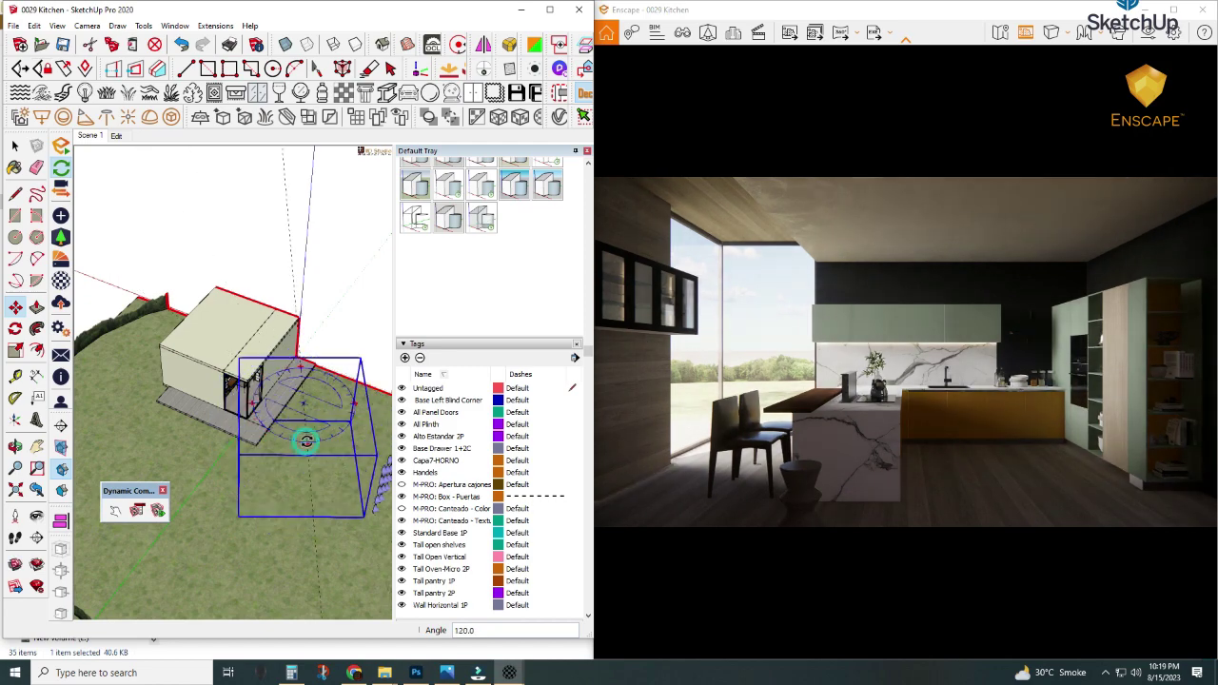
click(304, 441)
key(m)
key(space)
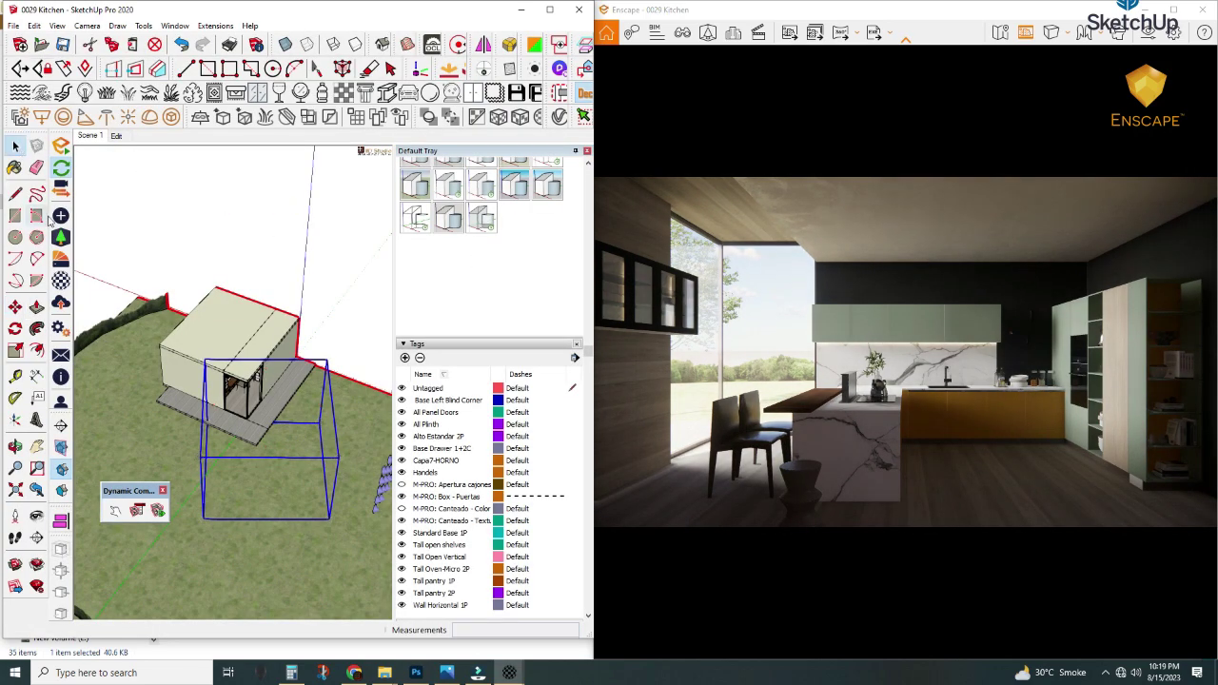
click(116, 413)
Nudge the component closer to the building's glass corner
middle_drag(209, 428, 131, 419)
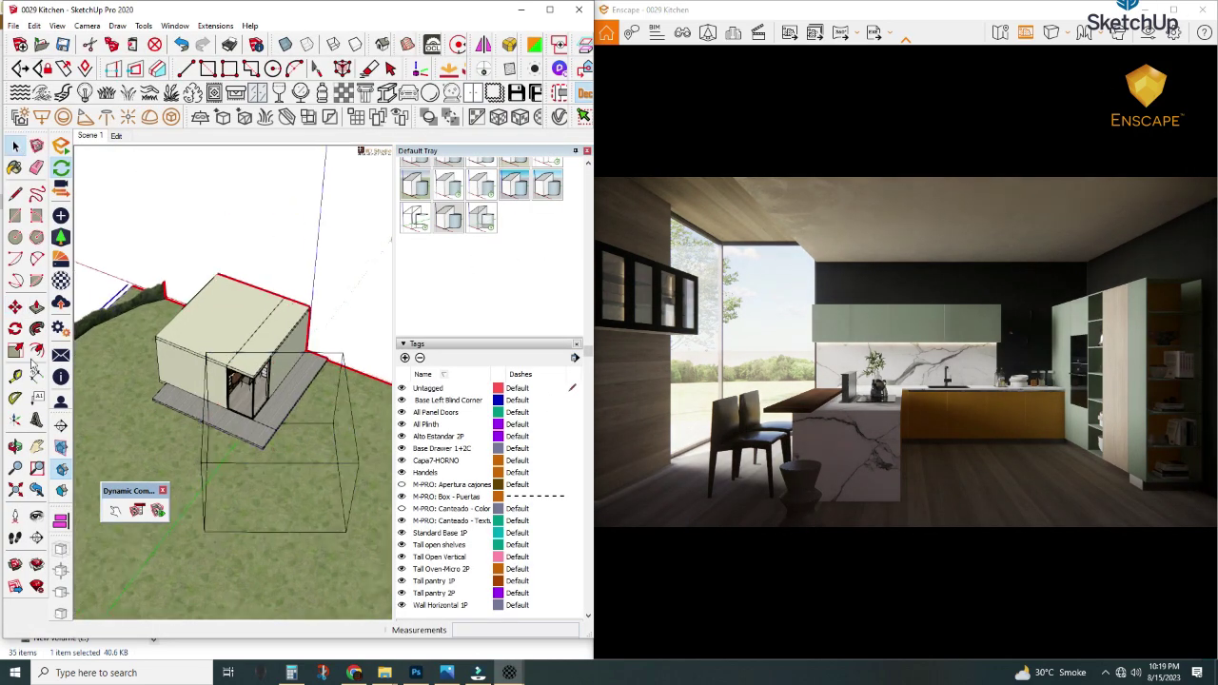
key(space)
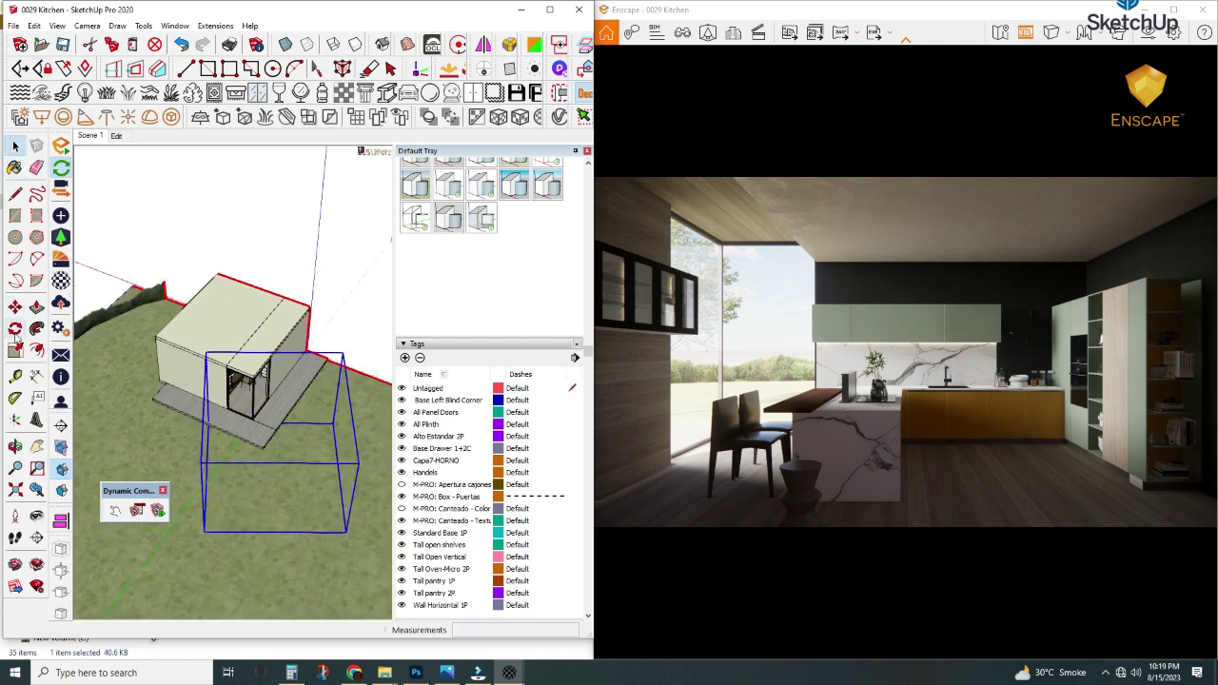
drag(243, 503, 269, 493)
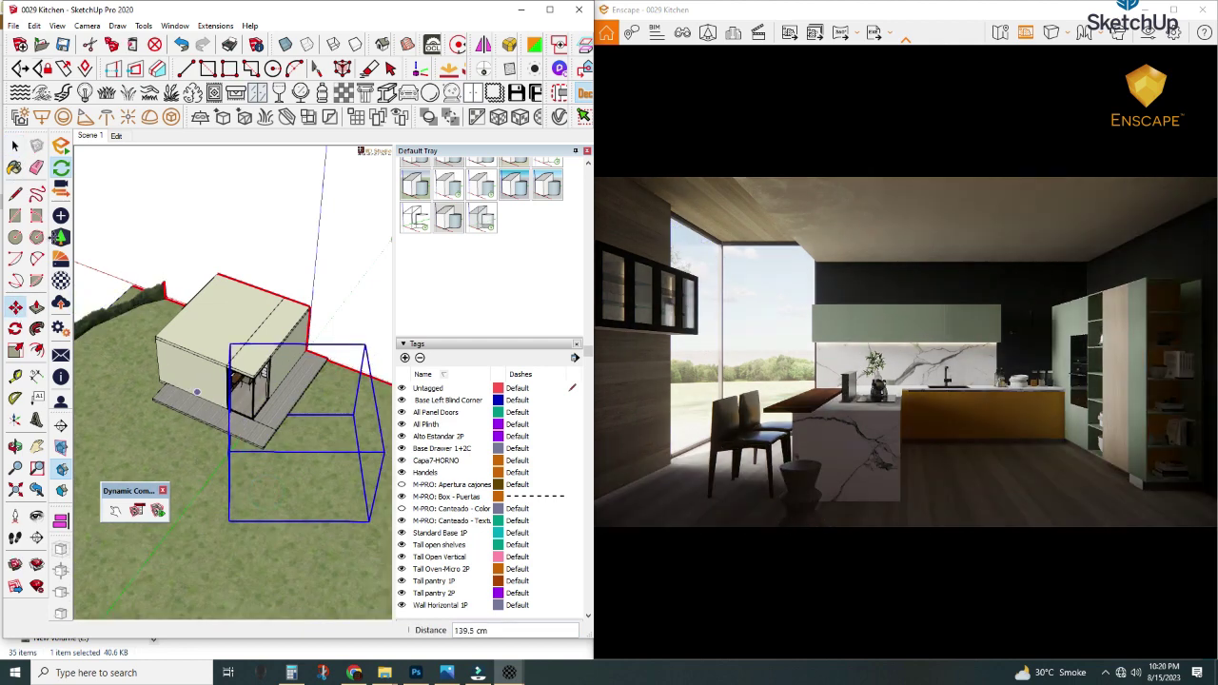
middle_drag(320, 500, 305, 481)
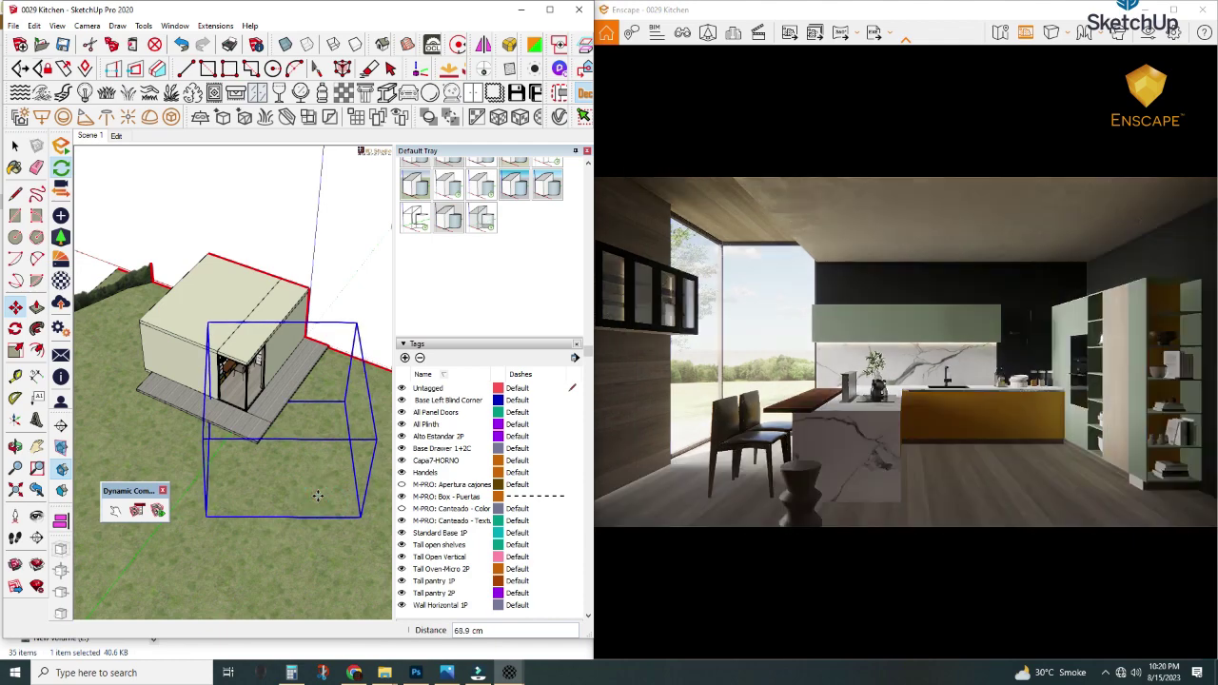
key(space)
middle_drag(177, 196, 285, 199)
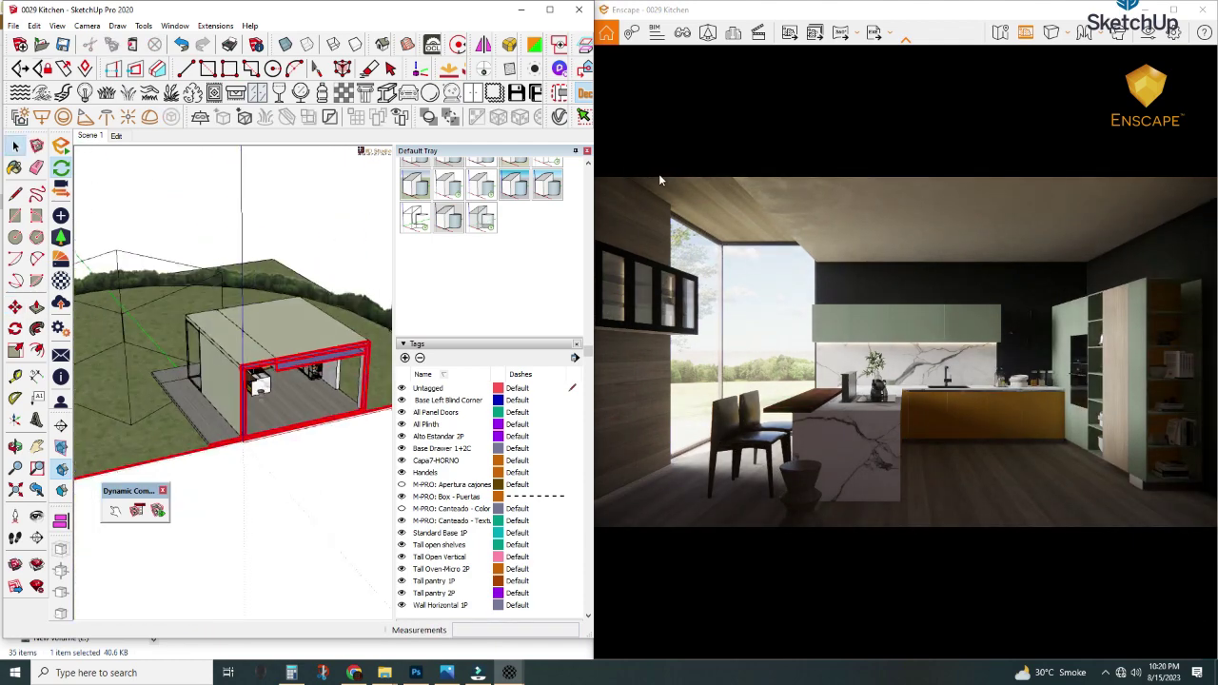
Toggle automatic exposure and set Sun Brightness to 2%
click(1118, 32)
drag(904, 155, 296, 13)
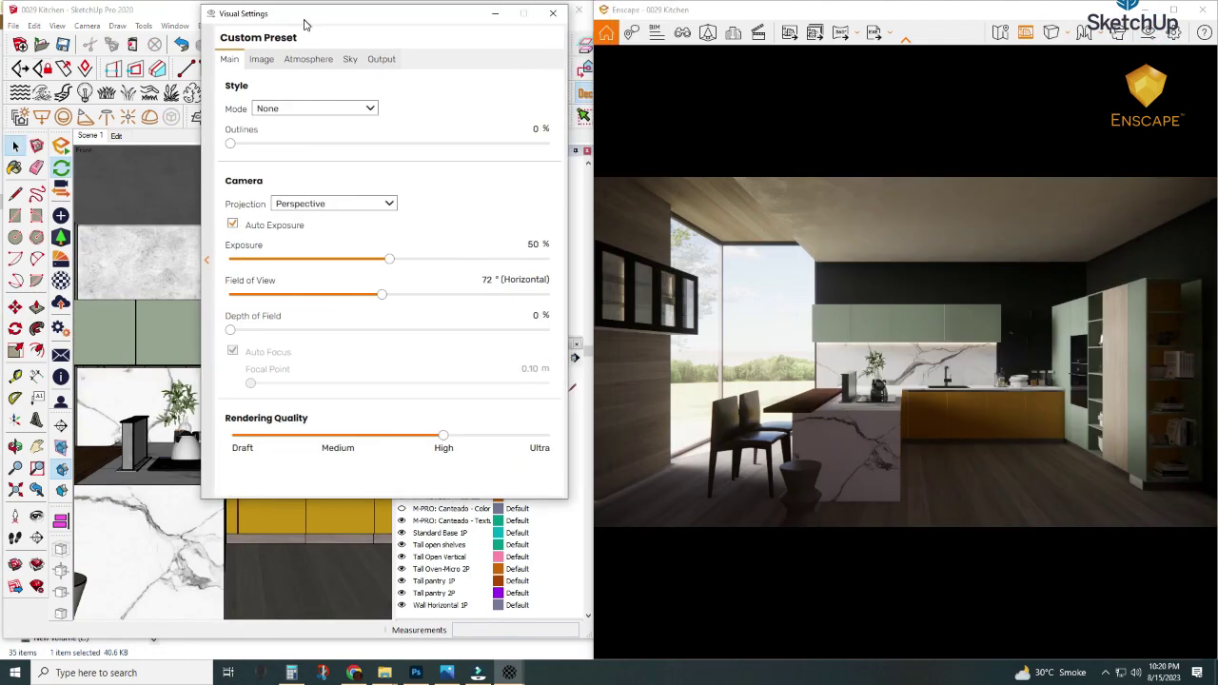
click(232, 225)
click(261, 59)
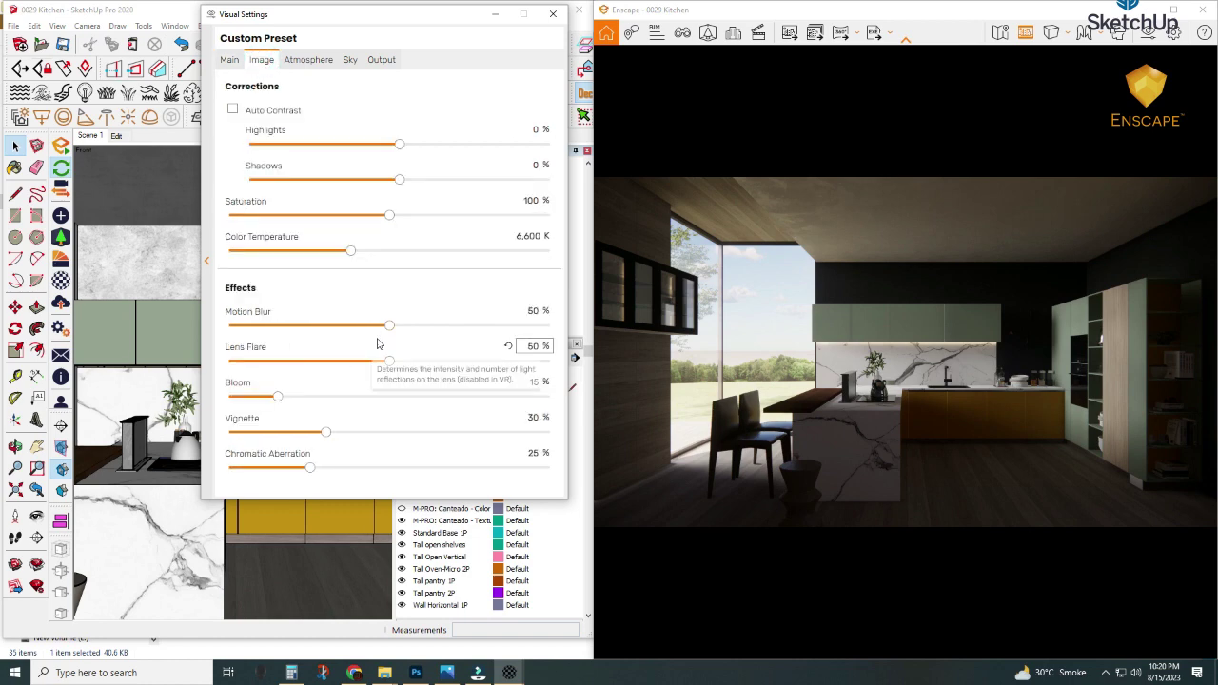
click(314, 59)
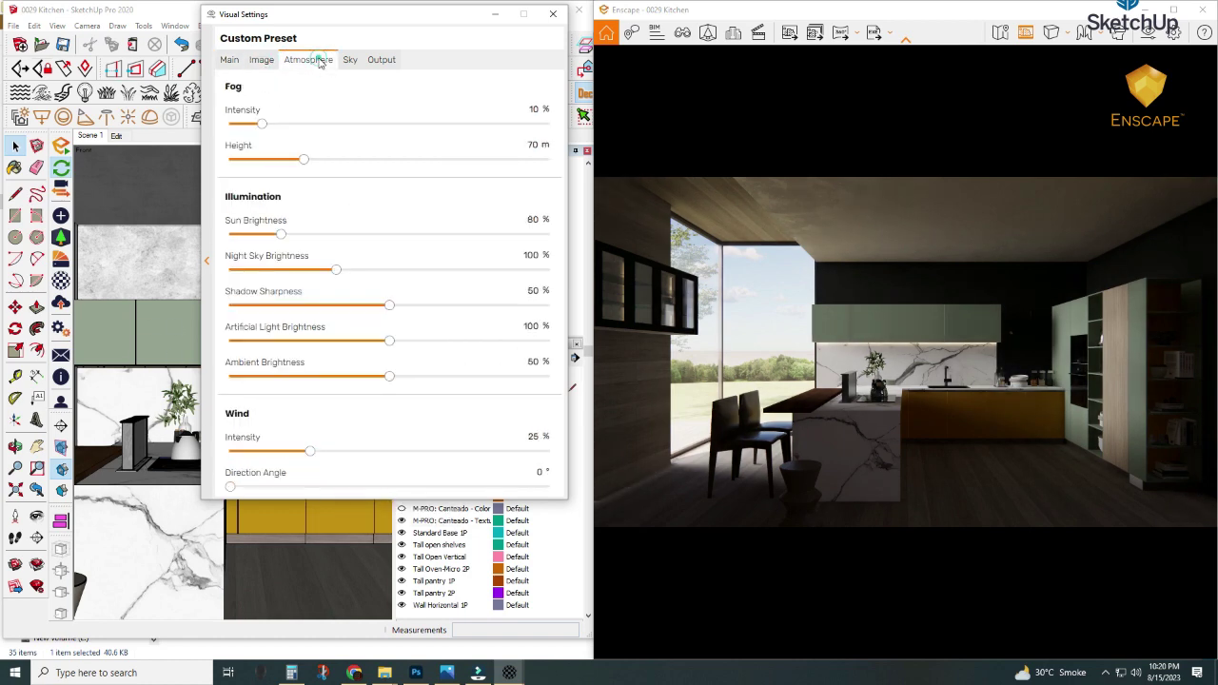
text(2)
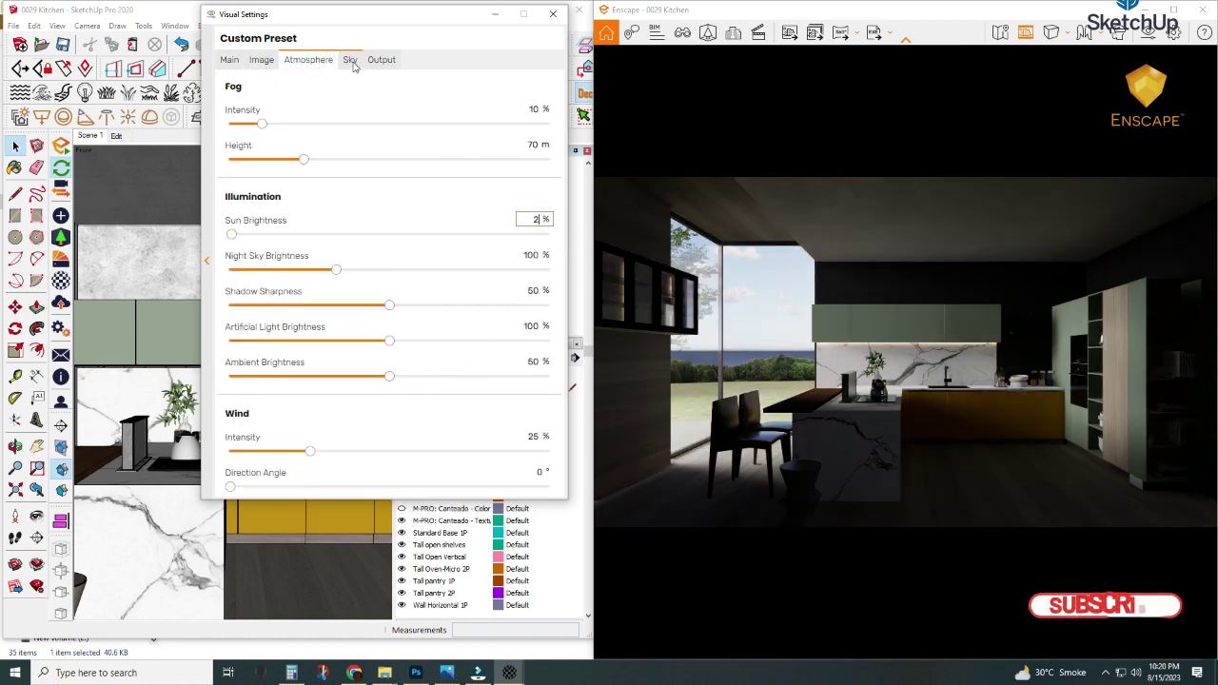
Load bai.jpg from the HDR folder as the skybox at 4,112.64 Lux
click(350, 59)
click(332, 137)
click(330, 196)
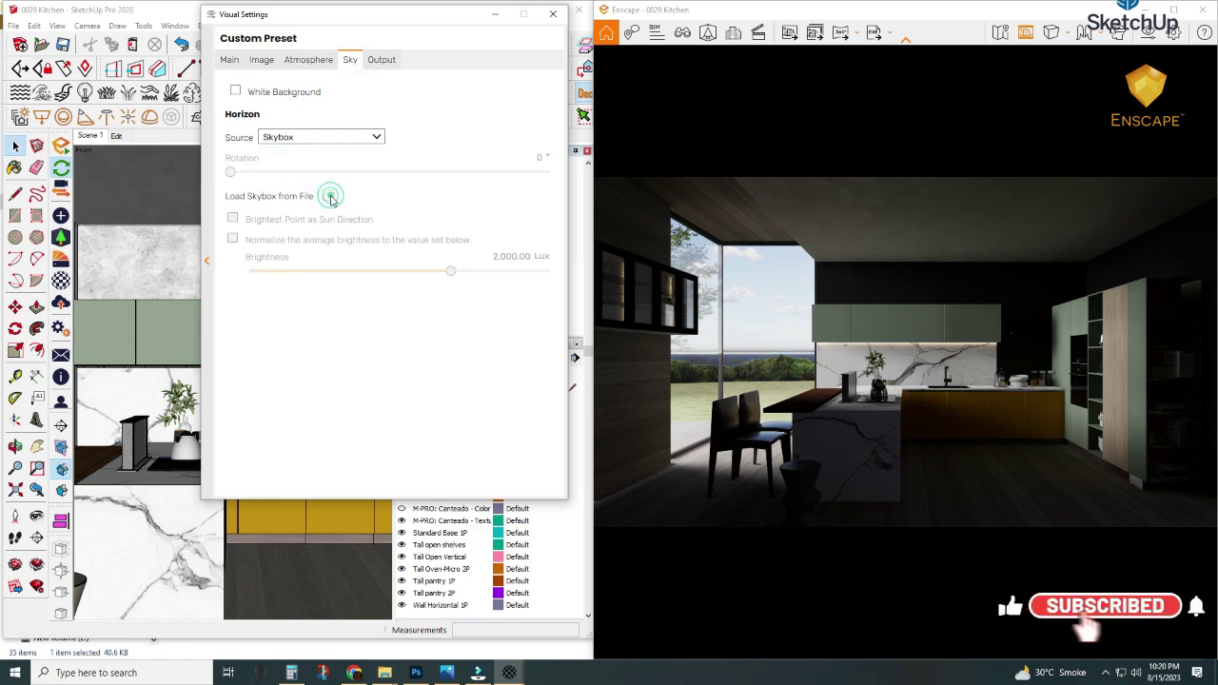
click(329, 554)
double_click(376, 307)
double_click(386, 199)
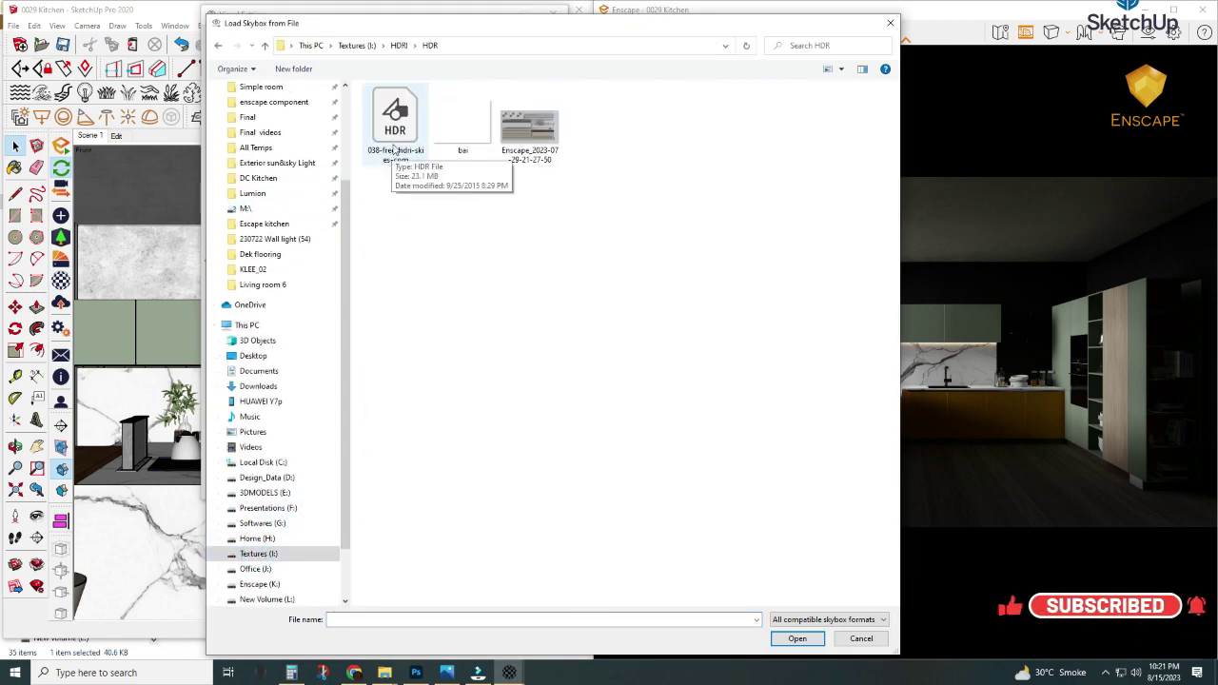
double_click(462, 128)
drag(453, 274, 465, 275)
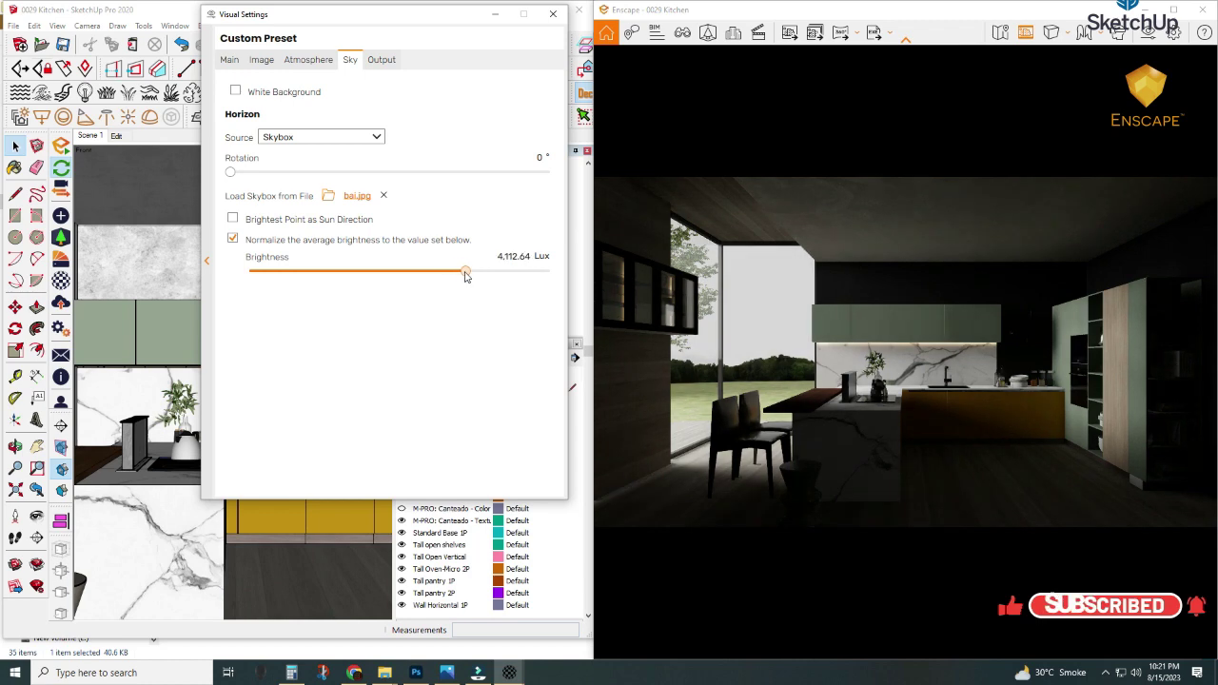
click(495, 15)
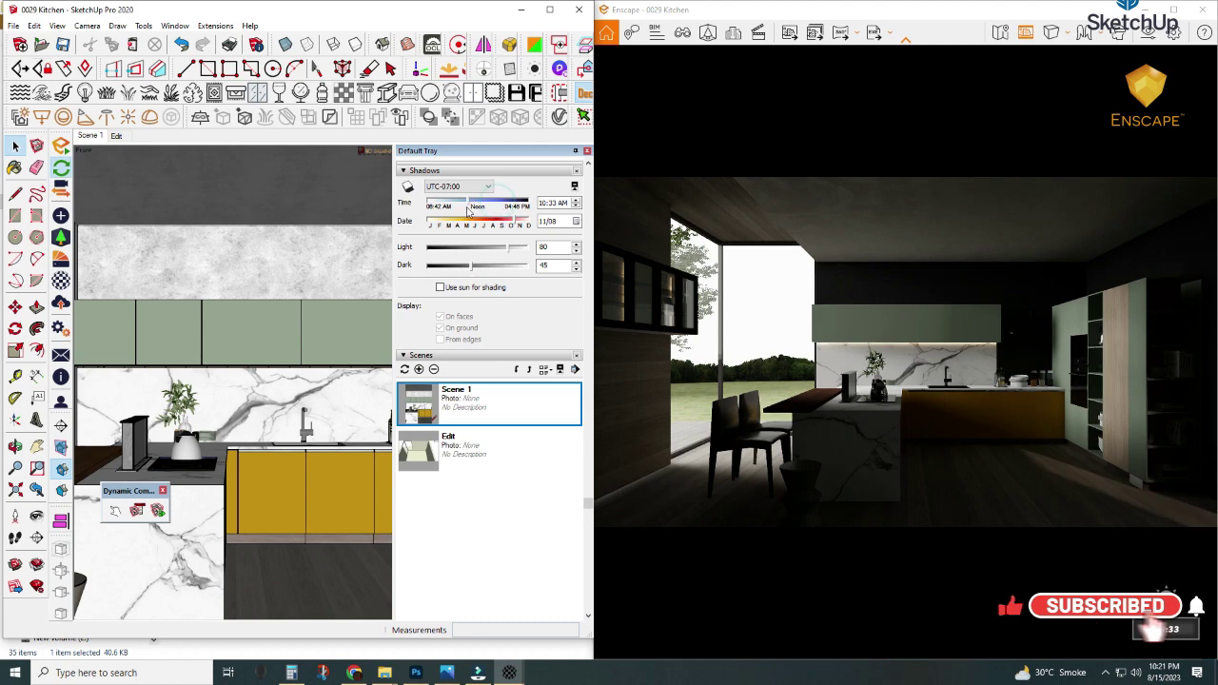
Set the shadow time to 10:08 AM and the date to 09/27
mouse_move(467, 207)
mouse_down()
mouse_move(545, 231)
mouse_move(481, 229)
mouse_up()
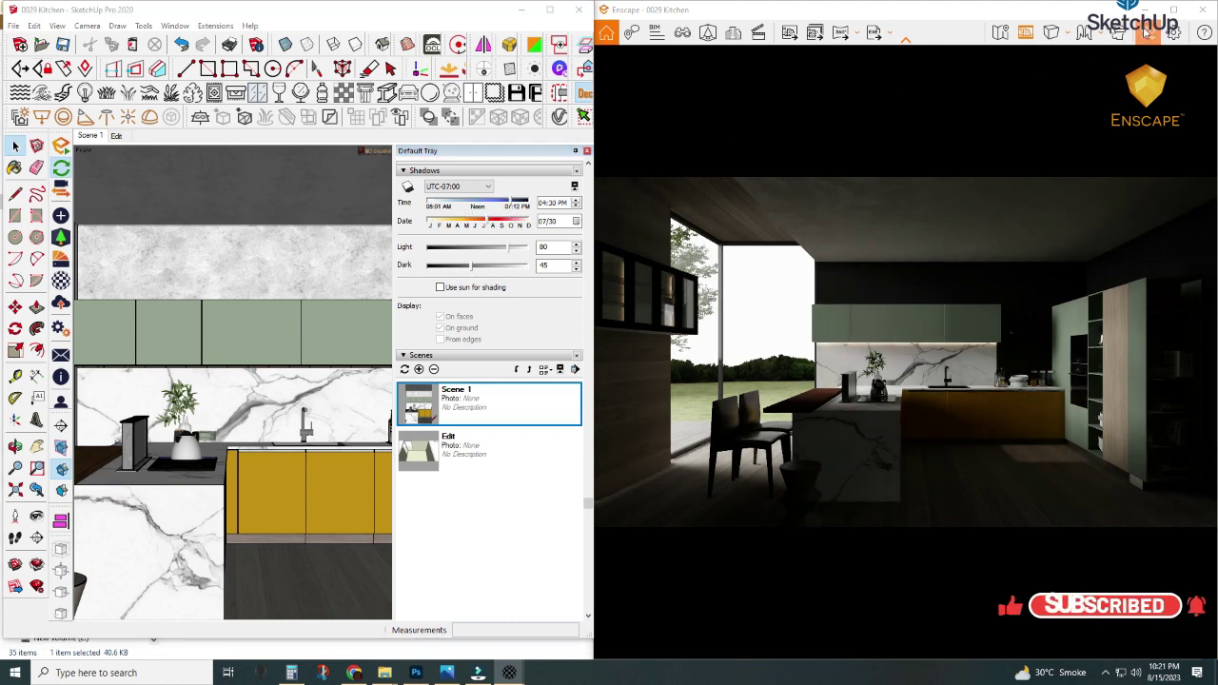
click(552, 13)
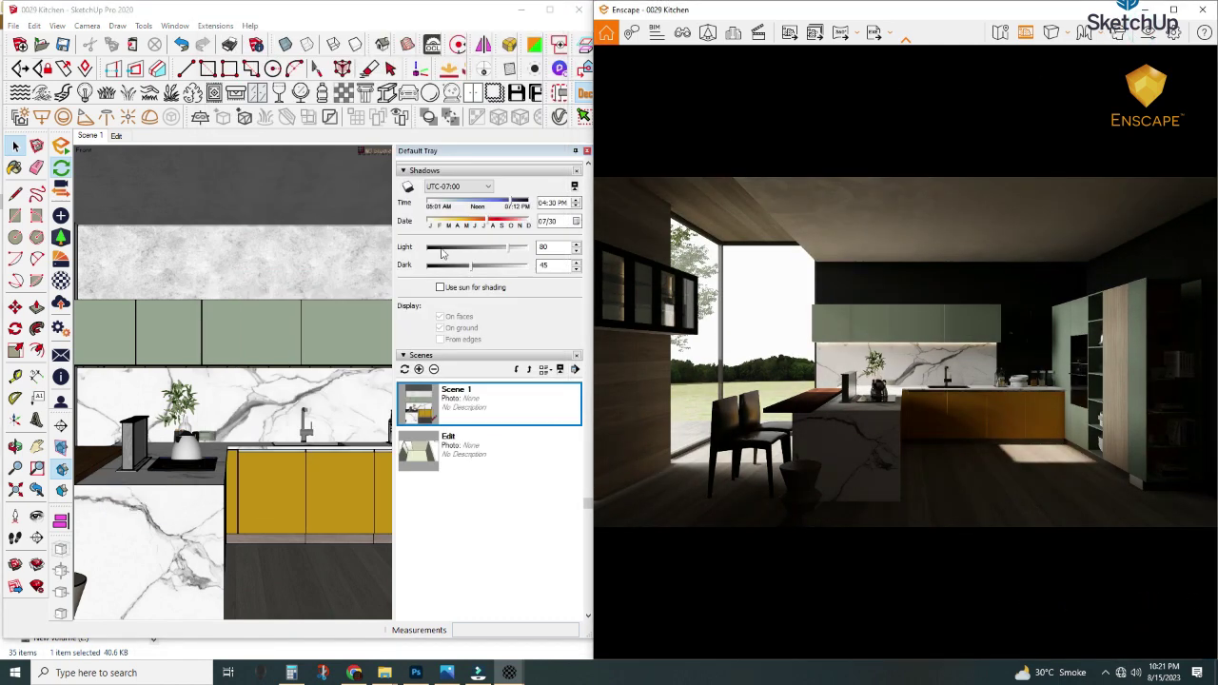
drag(489, 221, 473, 221)
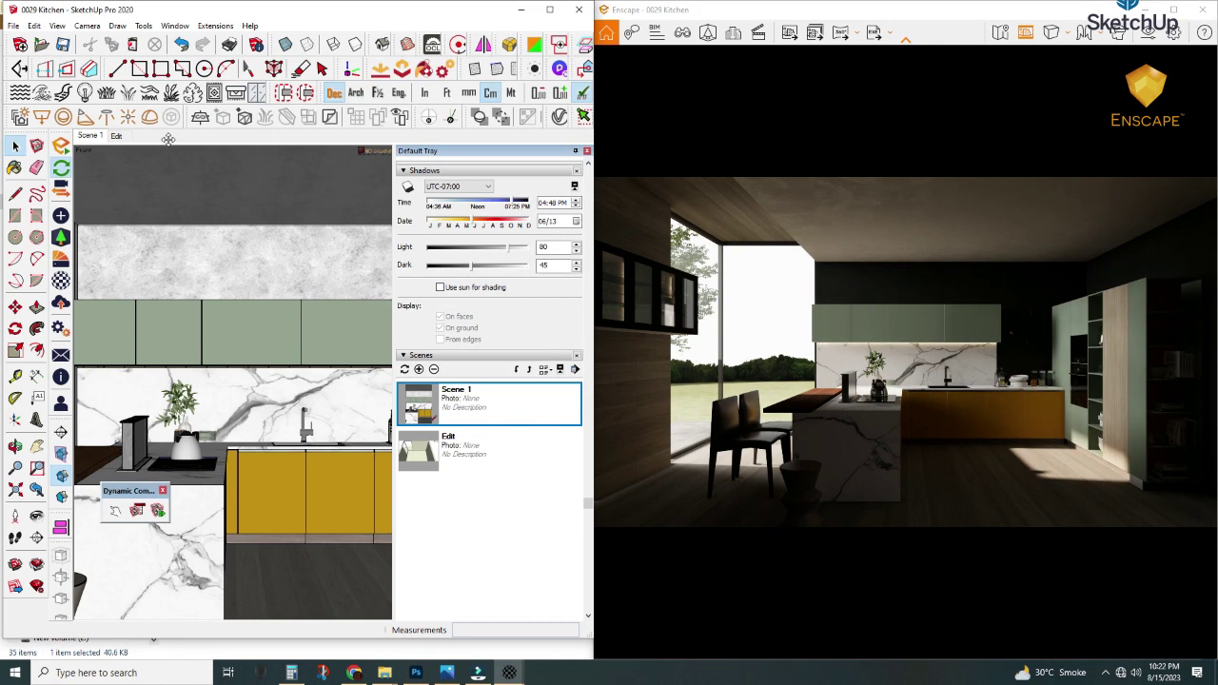
click(112, 220)
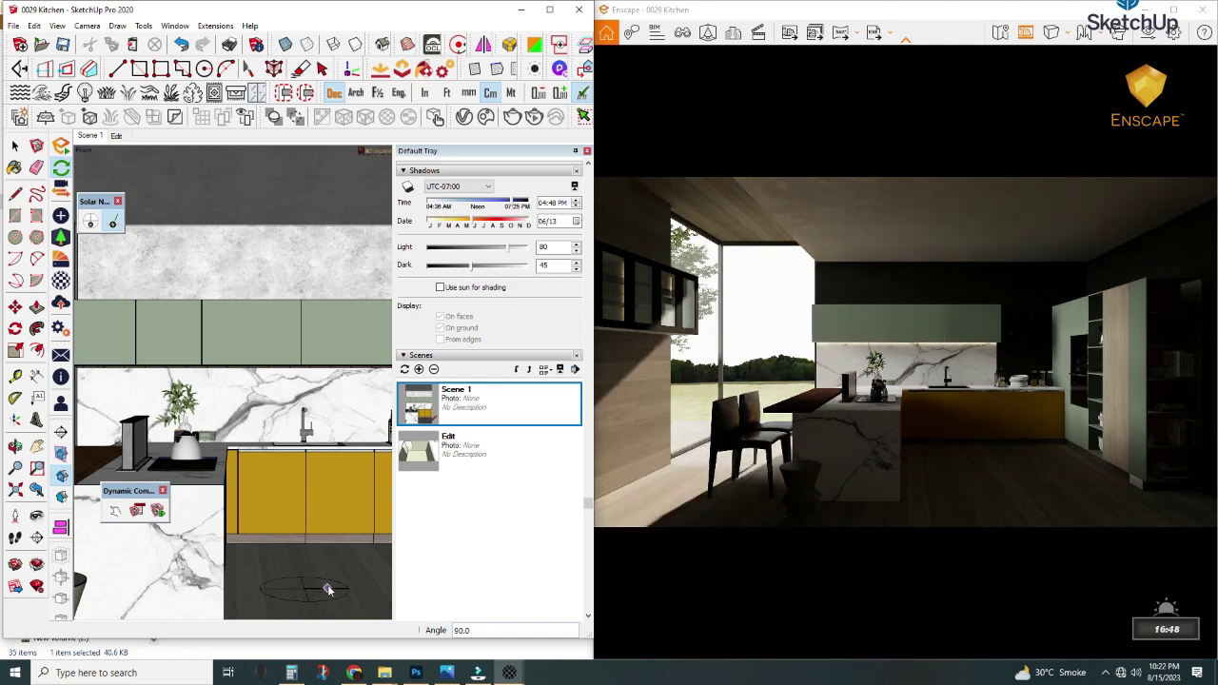
click(318, 606)
mouse_move(511, 207)
mouse_down()
mouse_move(468, 210)
mouse_move(513, 220)
mouse_move(460, 205)
mouse_move(504, 223)
mouse_move(469, 207)
mouse_move(493, 222)
mouse_up()
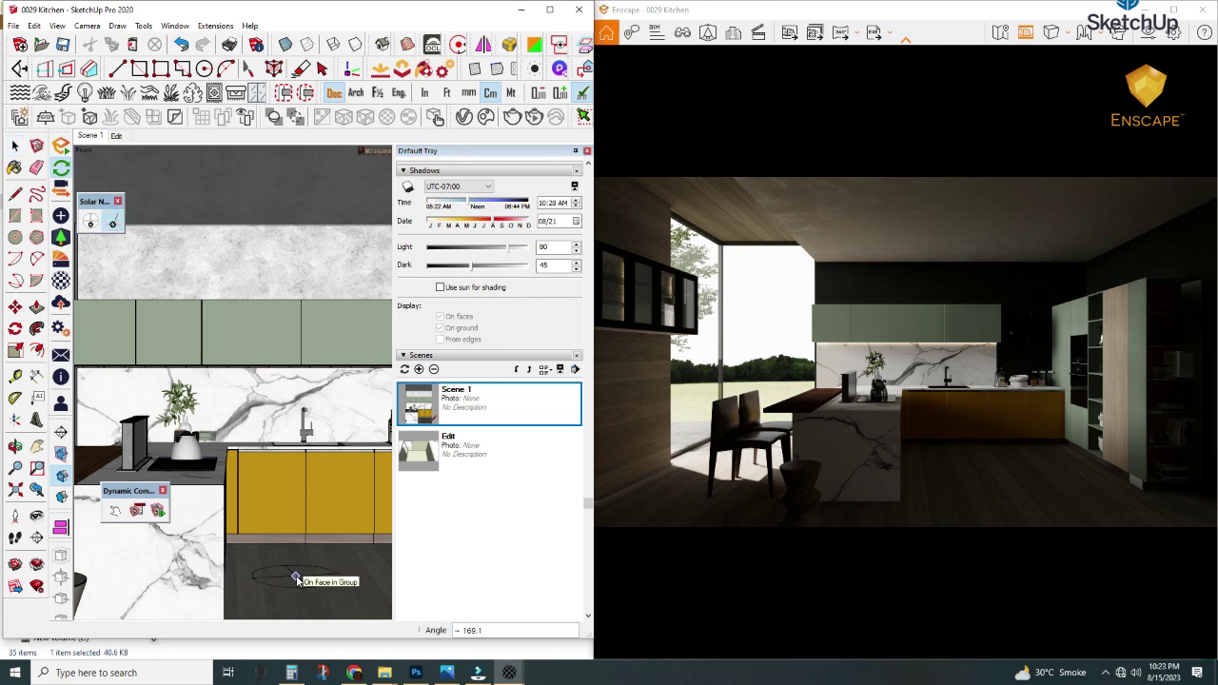
click(463, 204)
drag(463, 204, 502, 223)
click(502, 222)
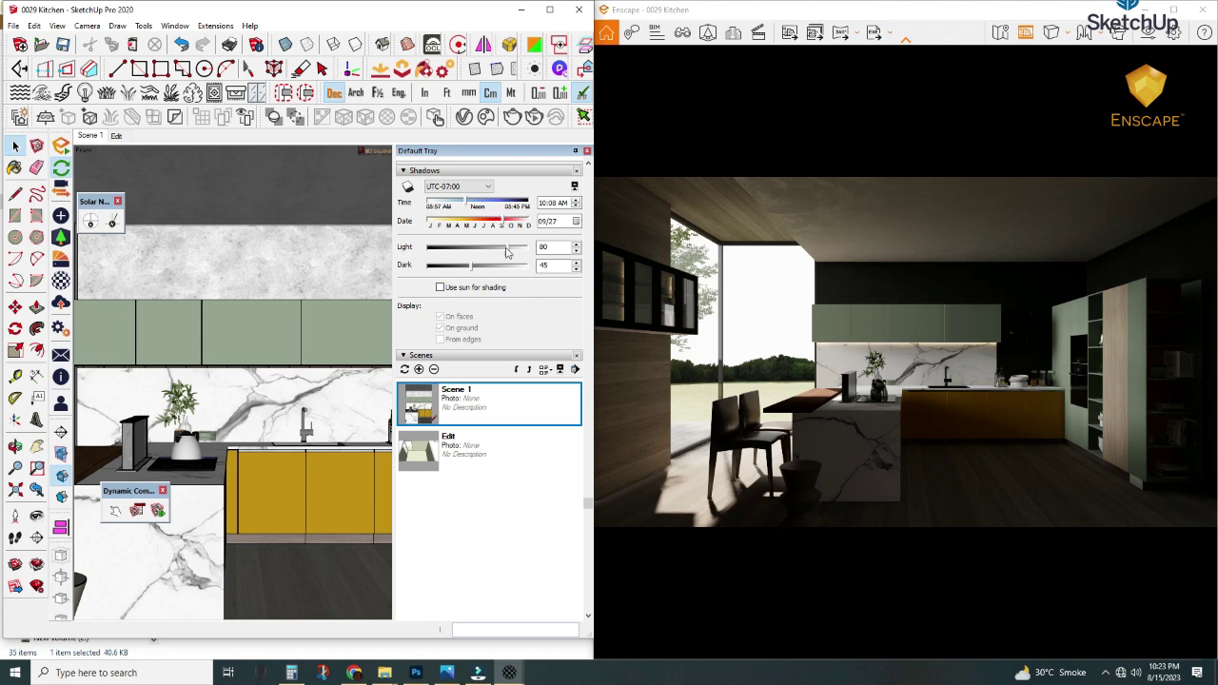
Re-enter a Sun Brightness of 2 in the atmosphere settings
click(1150, 32)
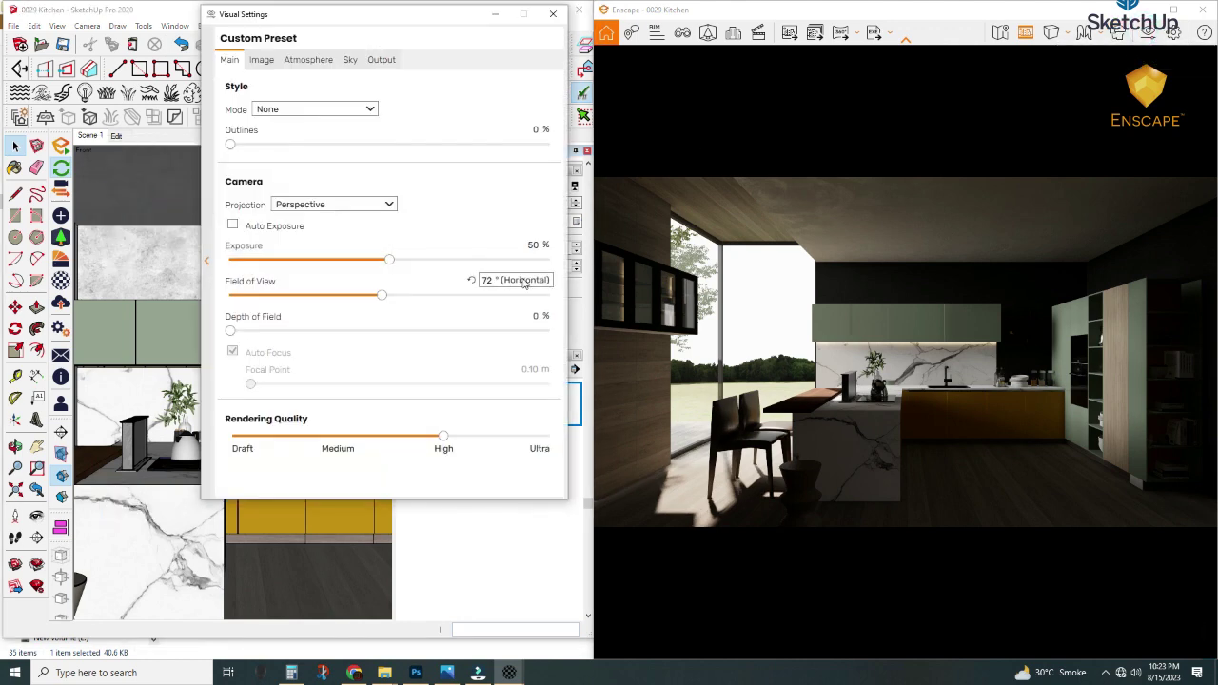
click(308, 59)
double_click(534, 220)
text(2)
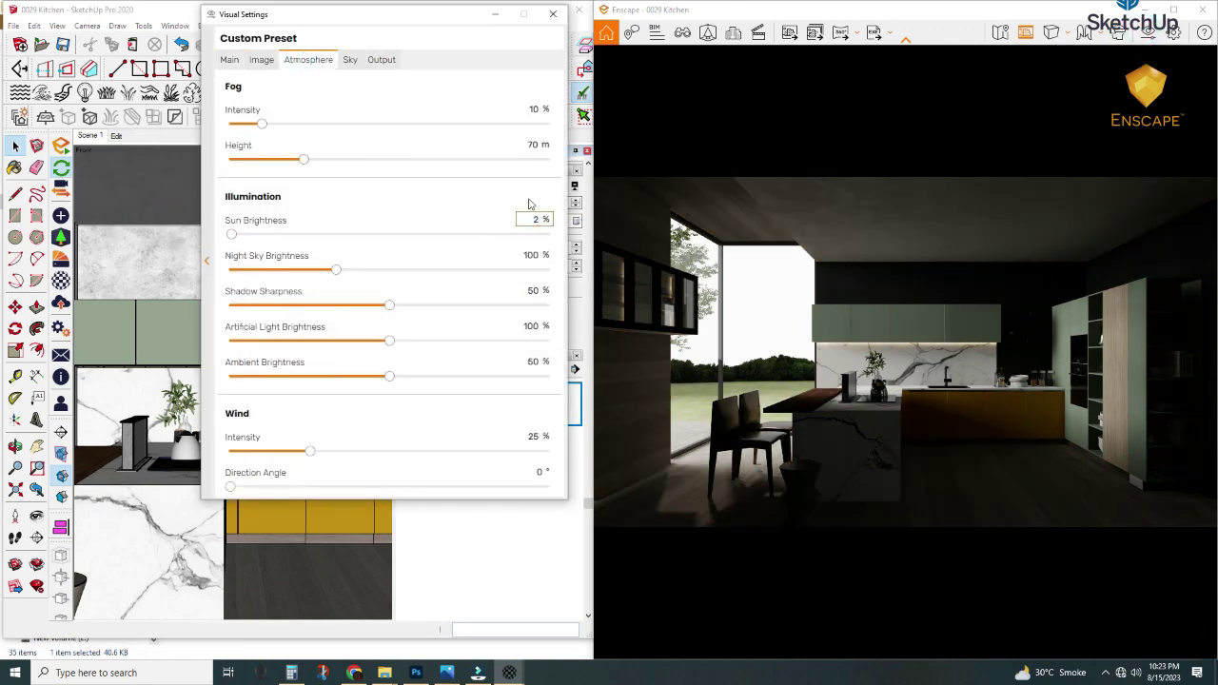
click(551, 17)
Select and move the solar panel group, viewing the site from a low side angle
scroll(356, 441, down, 10)
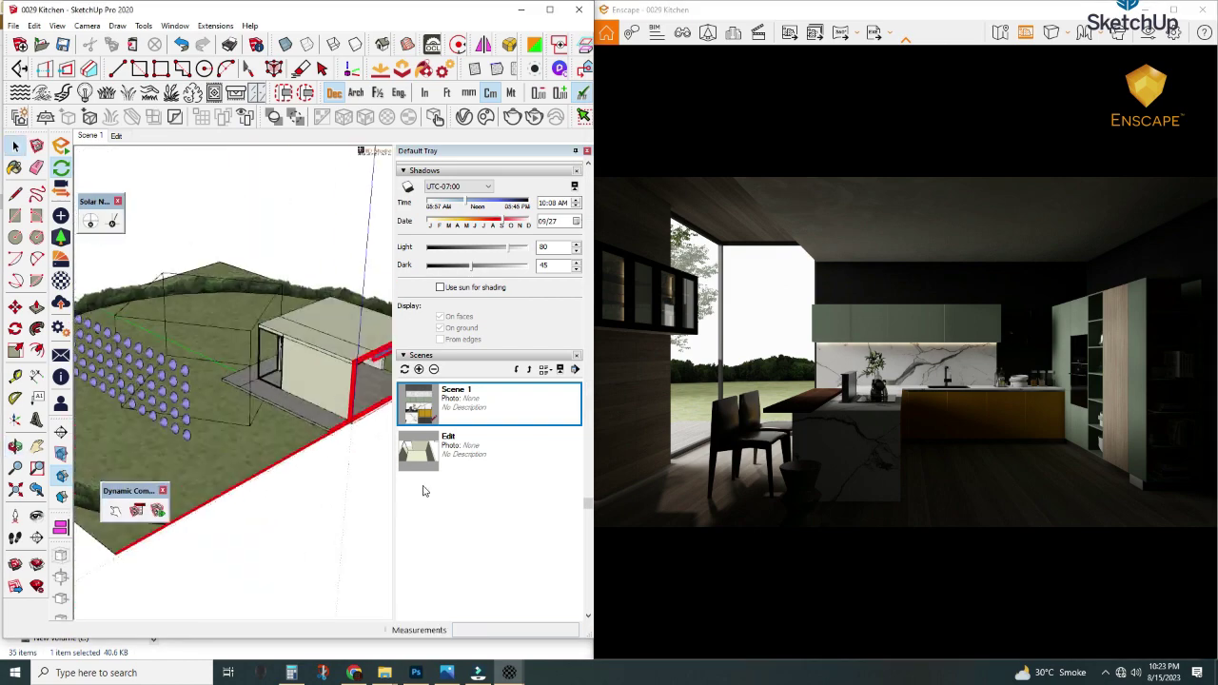
click(337, 430)
key(m)
click(323, 436)
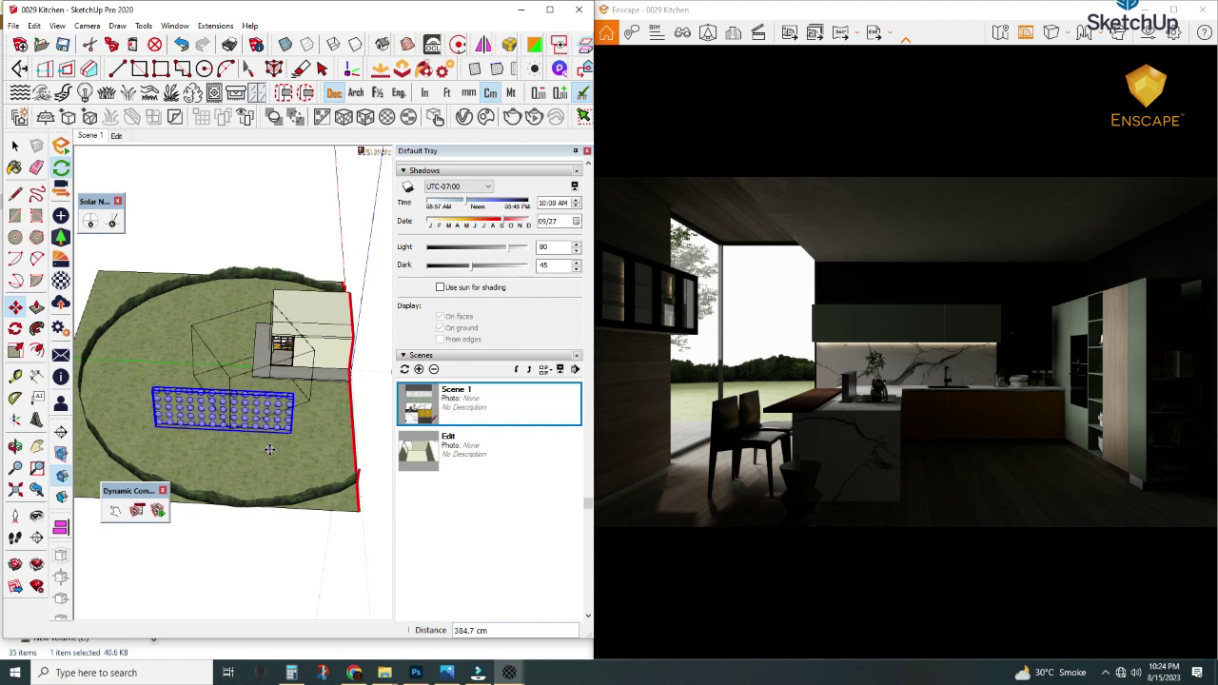
mouse_move(269, 449)
middle_down()
mouse_move(221, 409)
mouse_move(314, 387)
middle_up()
key(m)
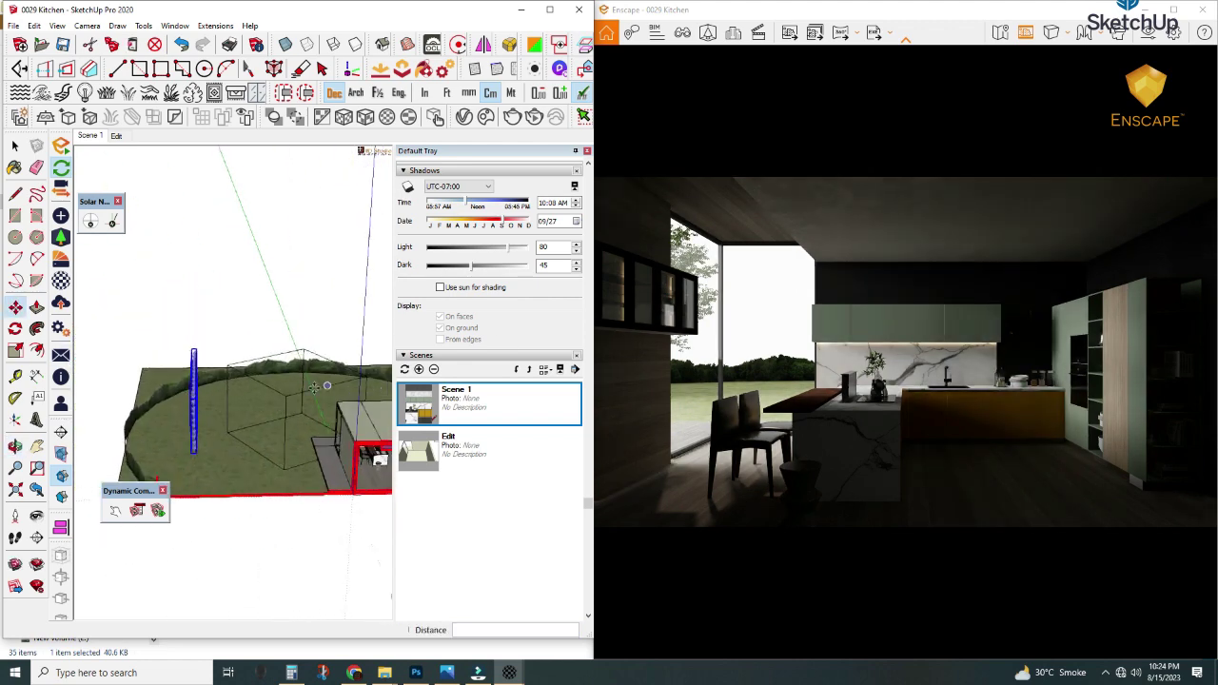
key(space)
Rotate the spot light to 60° and reposition it higher above the site
double_click(194, 400)
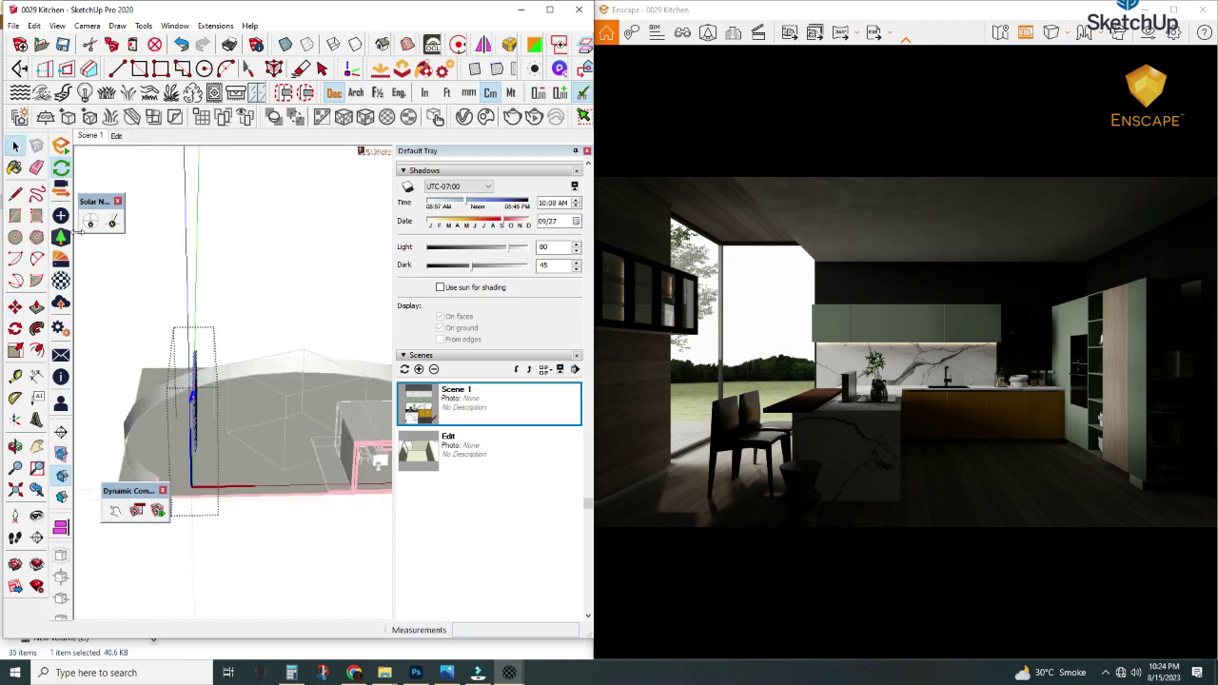
click(470, 159)
middle_drag(234, 456, 239, 321)
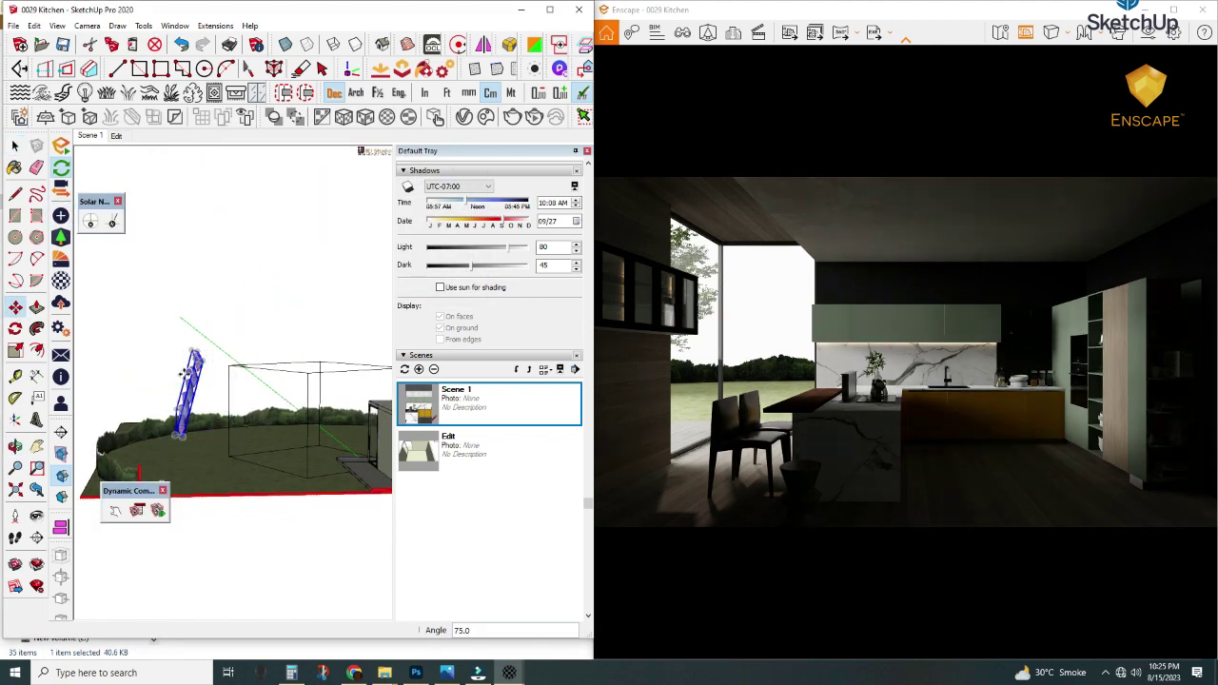
middle_drag(188, 416, 186, 380)
drag(180, 361, 197, 383)
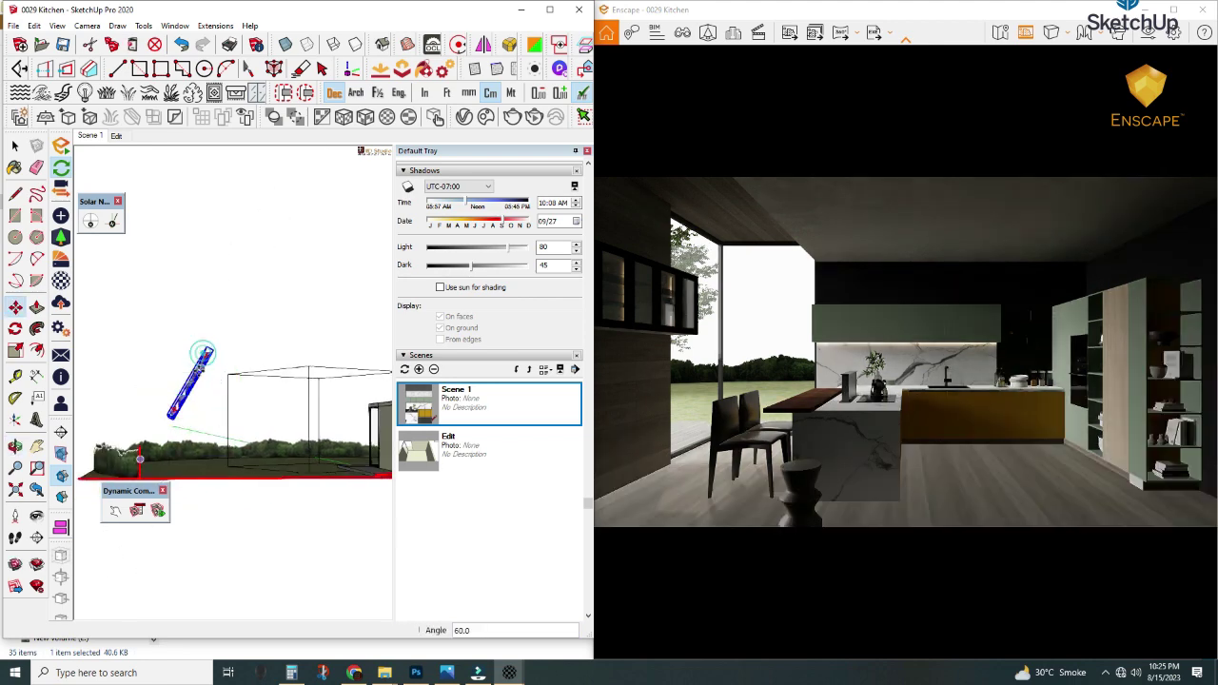
middle_drag(197, 384, 200, 409)
click(200, 409)
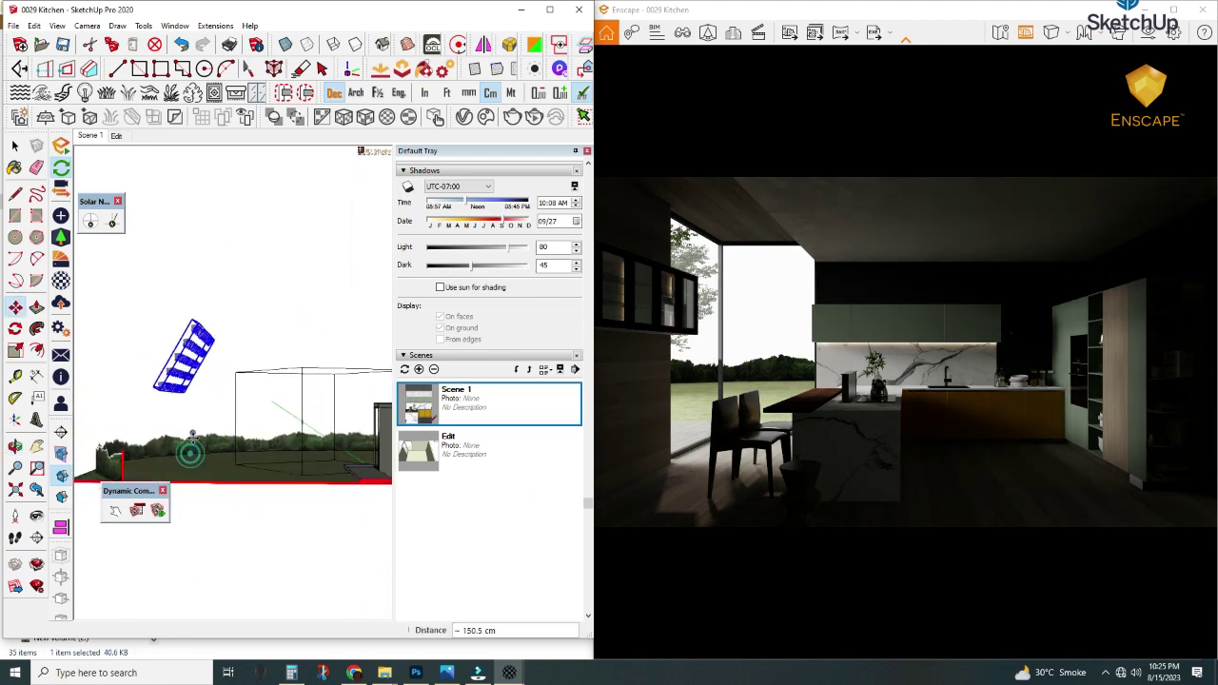
drag(202, 442, 174, 418)
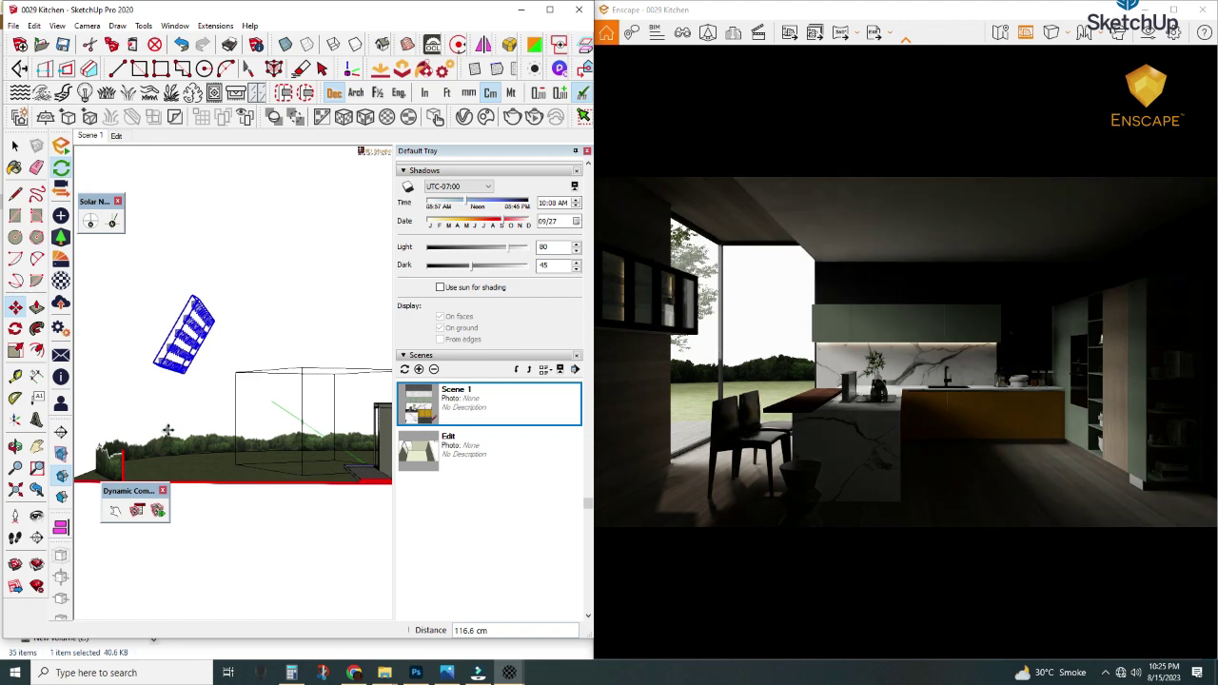
Raise the render exposure and move the light further along the green axis
click(1147, 32)
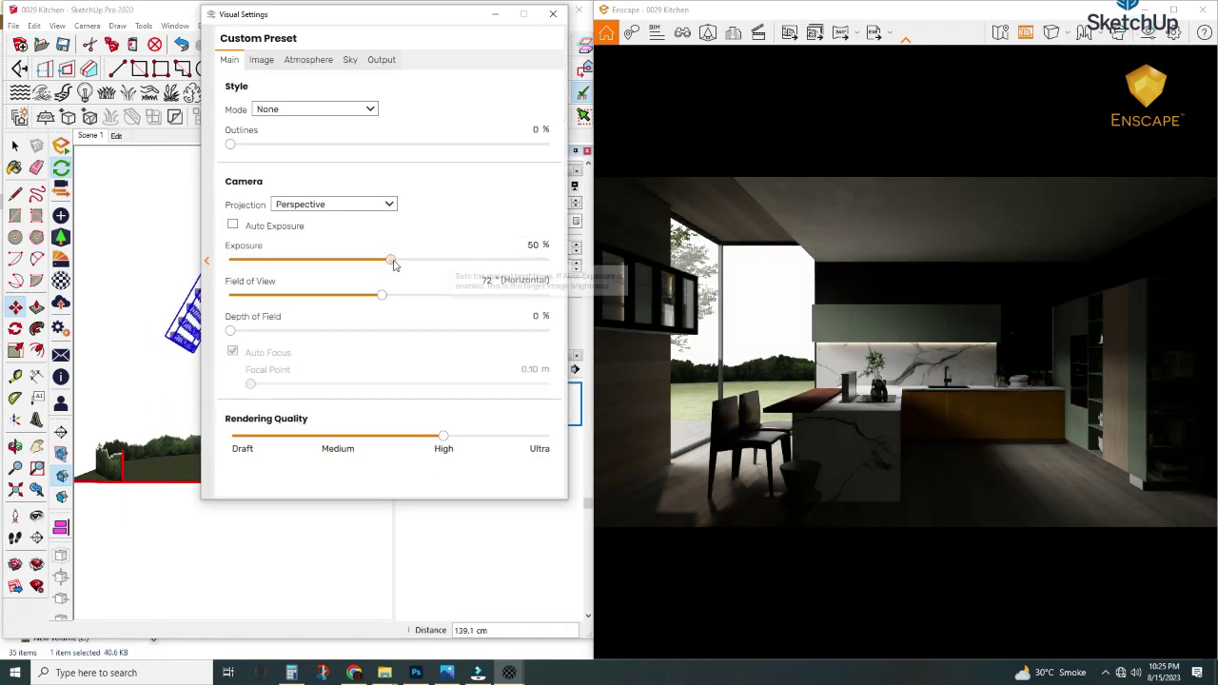
drag(389, 259, 414, 268)
click(495, 14)
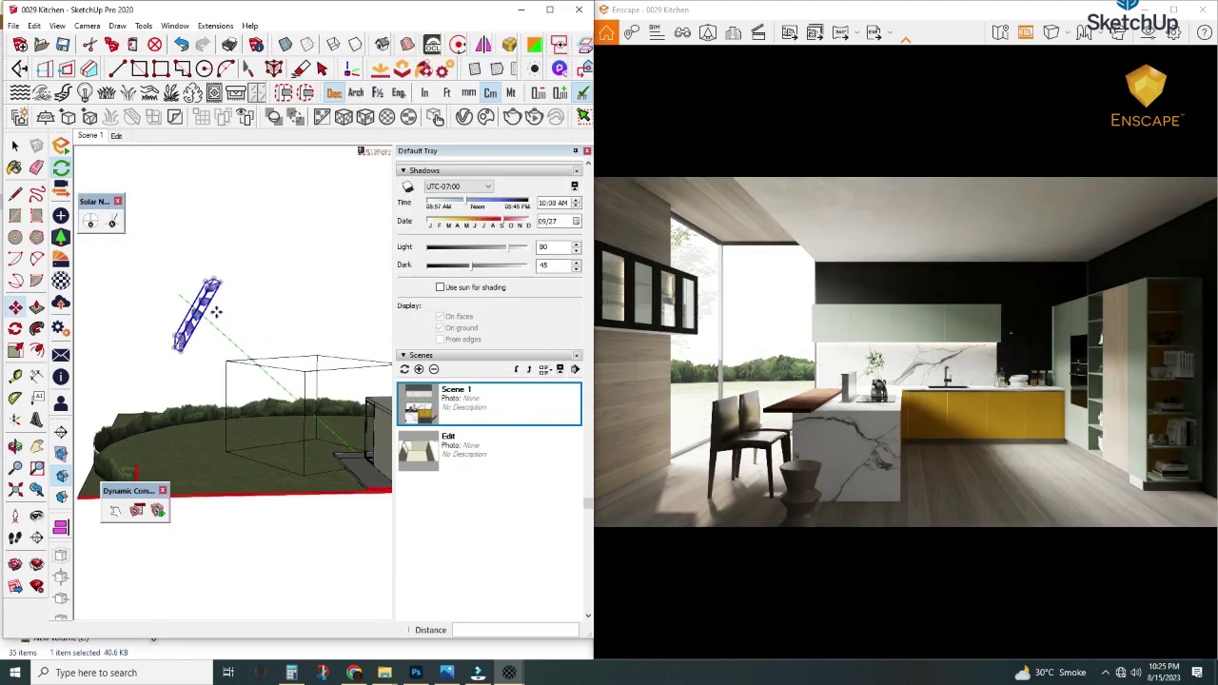
drag(238, 317, 228, 285)
key(space)
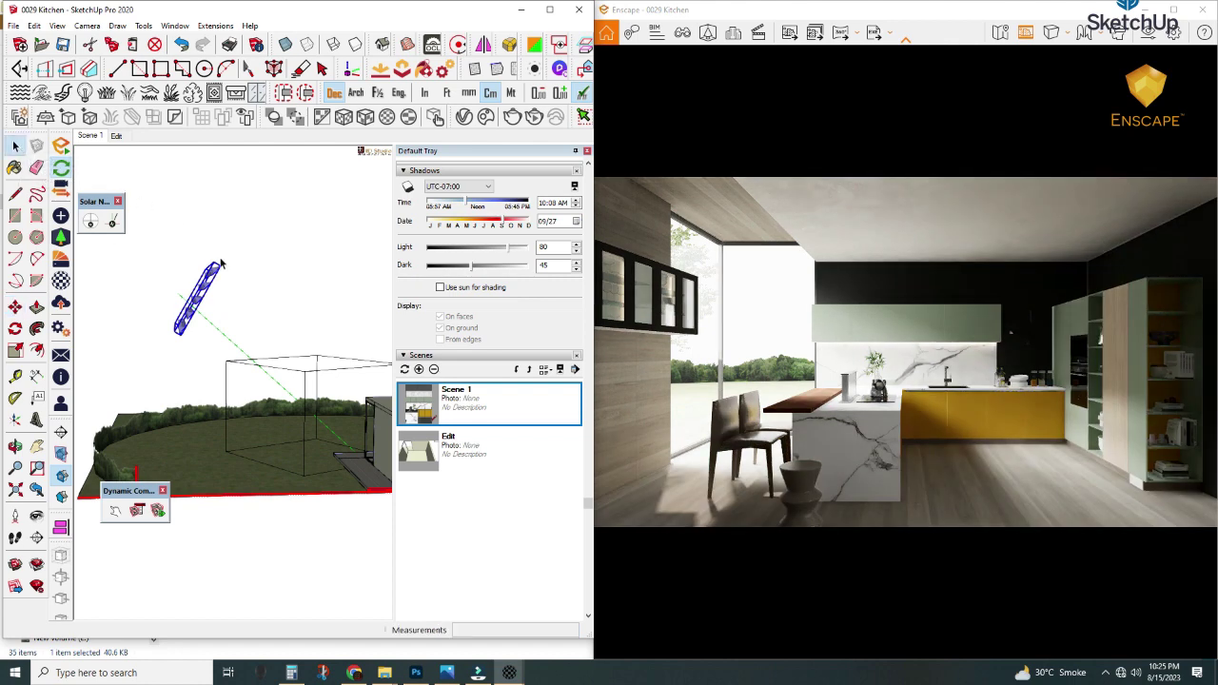
Lower exposure to 51% and edit the spot light's luminous intensity
click(1148, 33)
drag(409, 259, 393, 263)
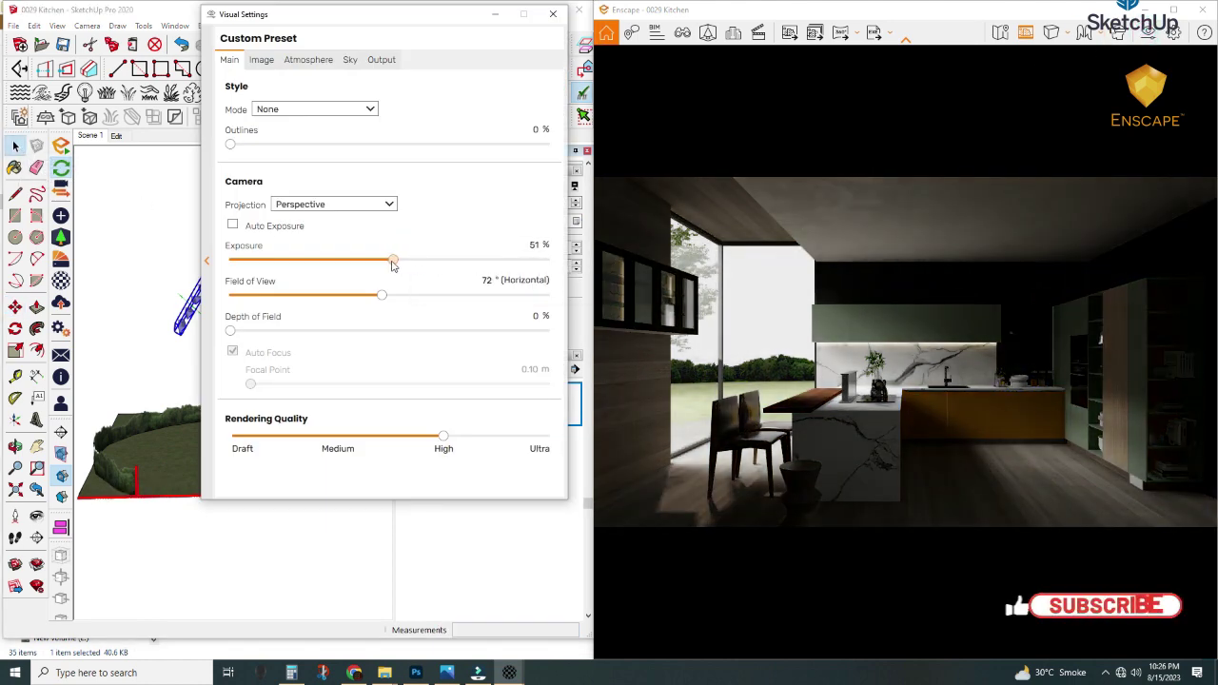
click(495, 14)
middle_drag(248, 314, 217, 275)
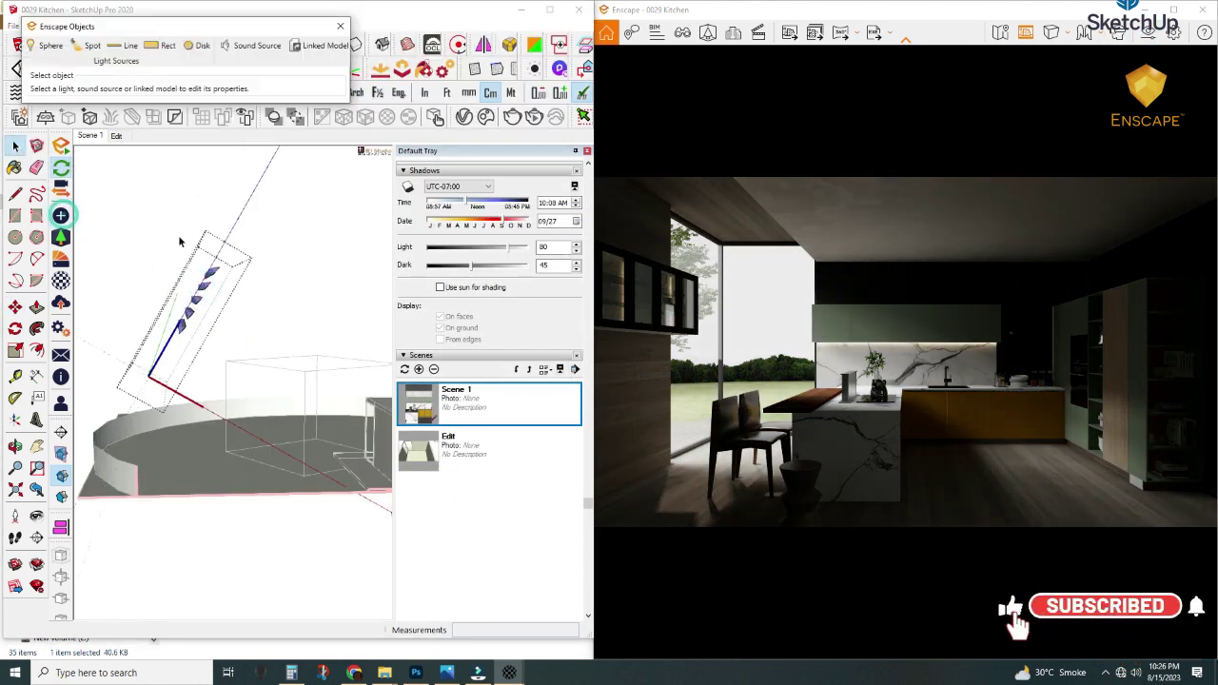
click(217, 275)
click(282, 98)
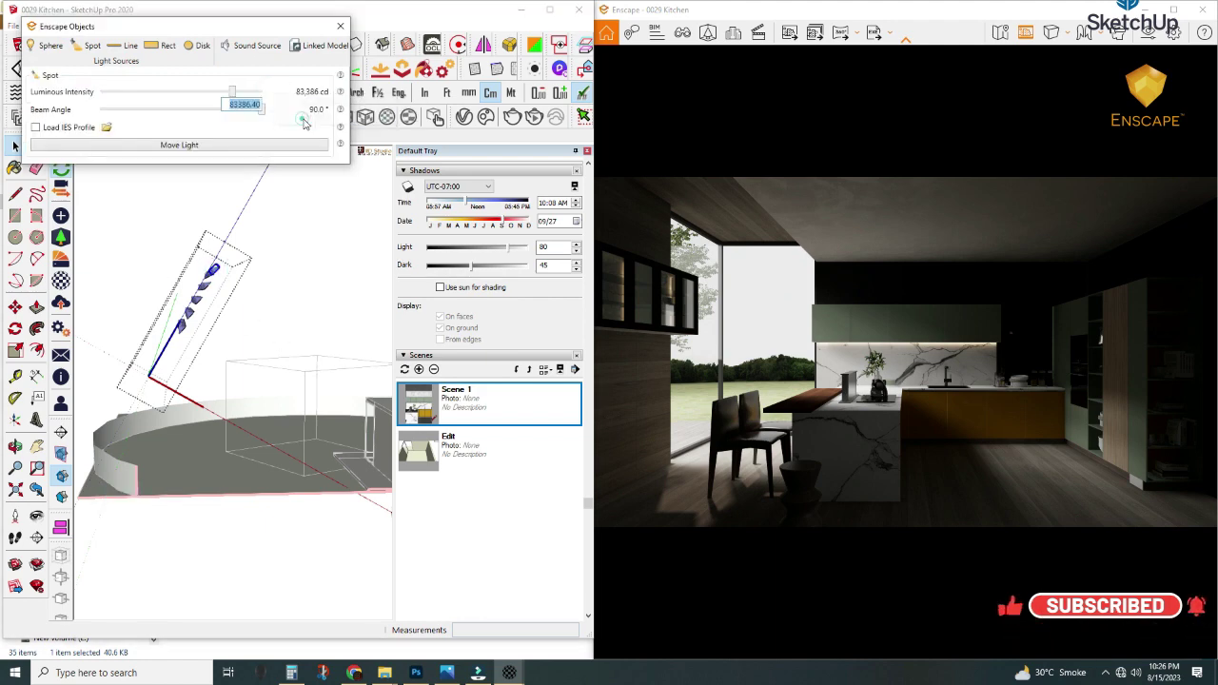
click(340, 26)
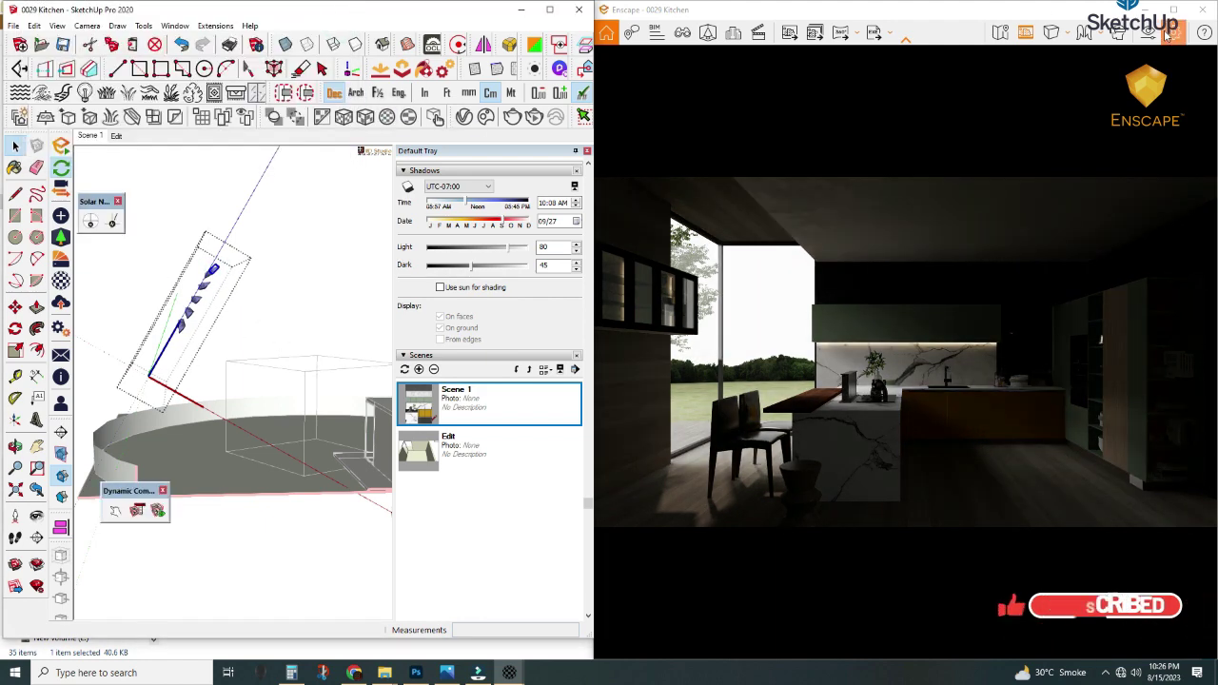
Raise exposure back to 57% and check the render full screen
click(423, 68)
drag(392, 259, 412, 259)
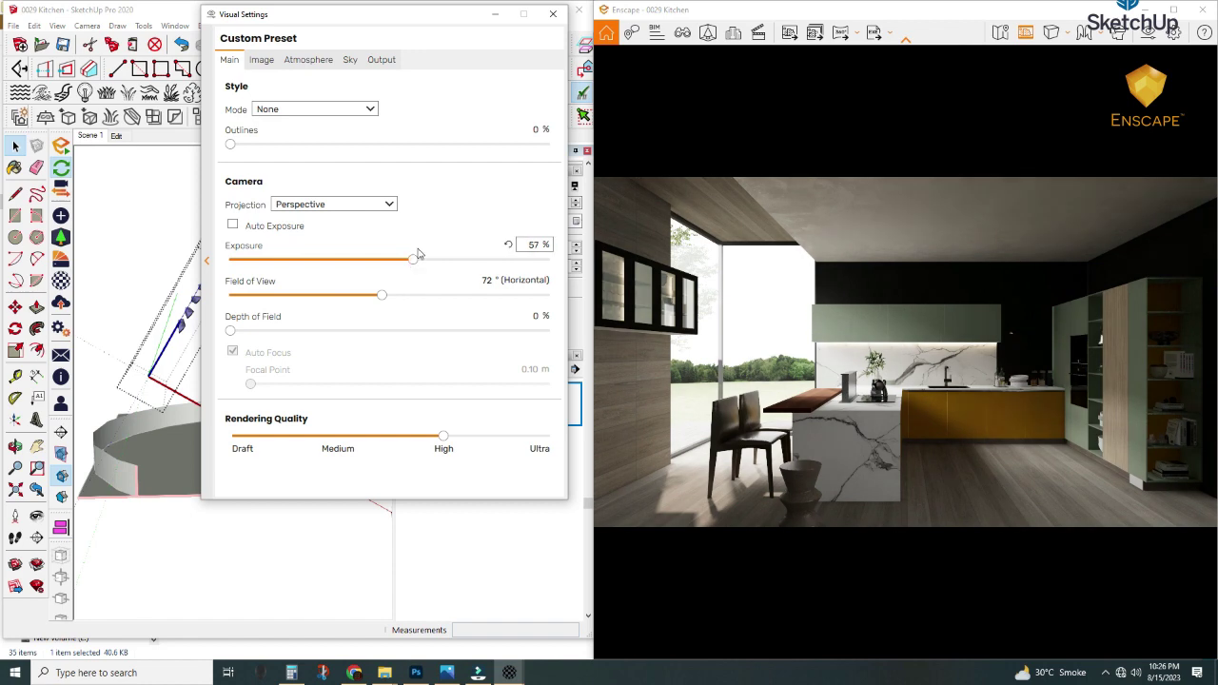
click(319, 61)
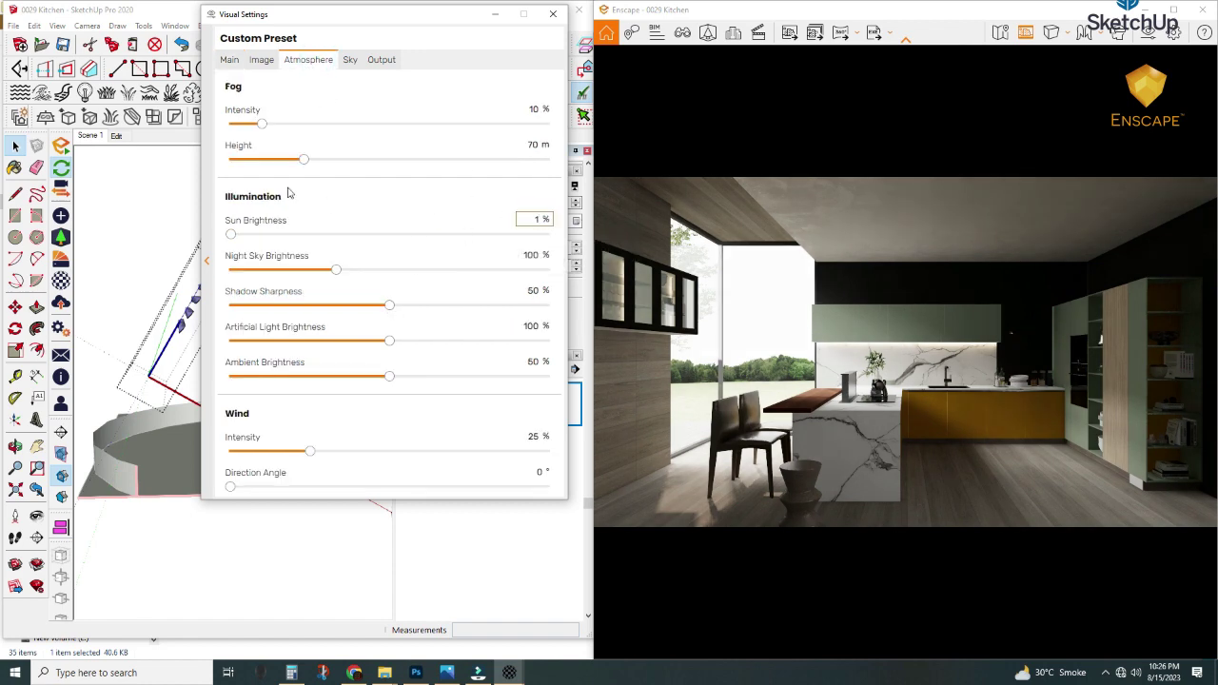
click(495, 13)
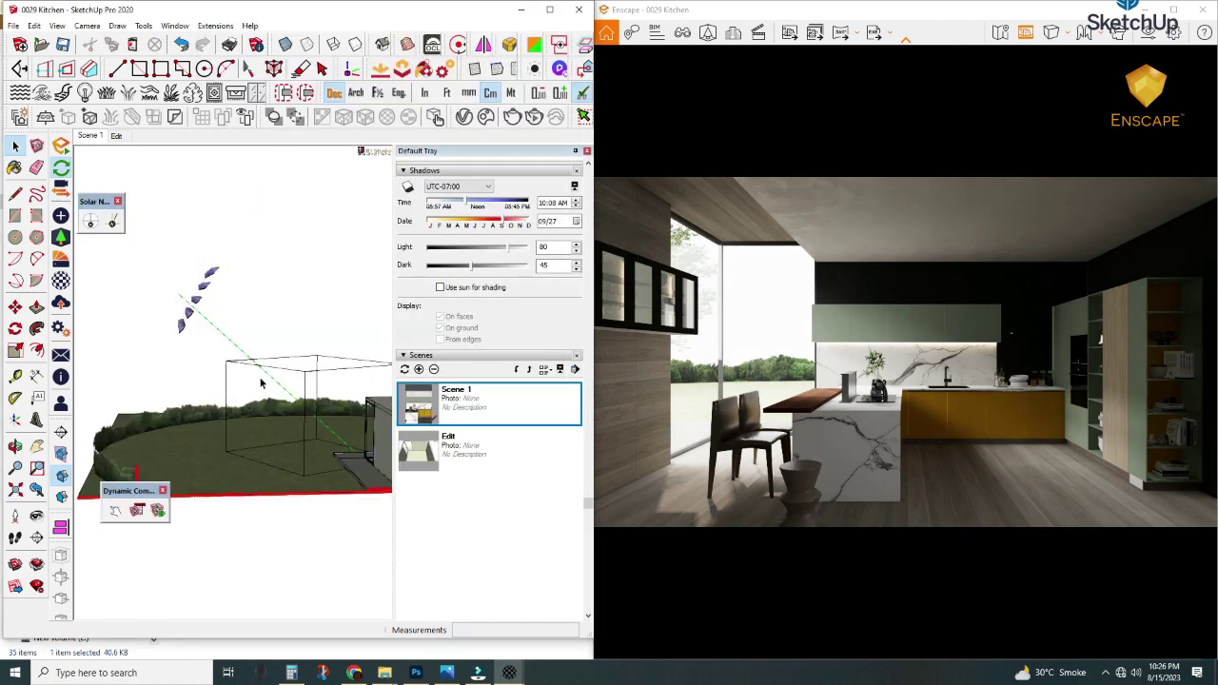
click(1173, 9)
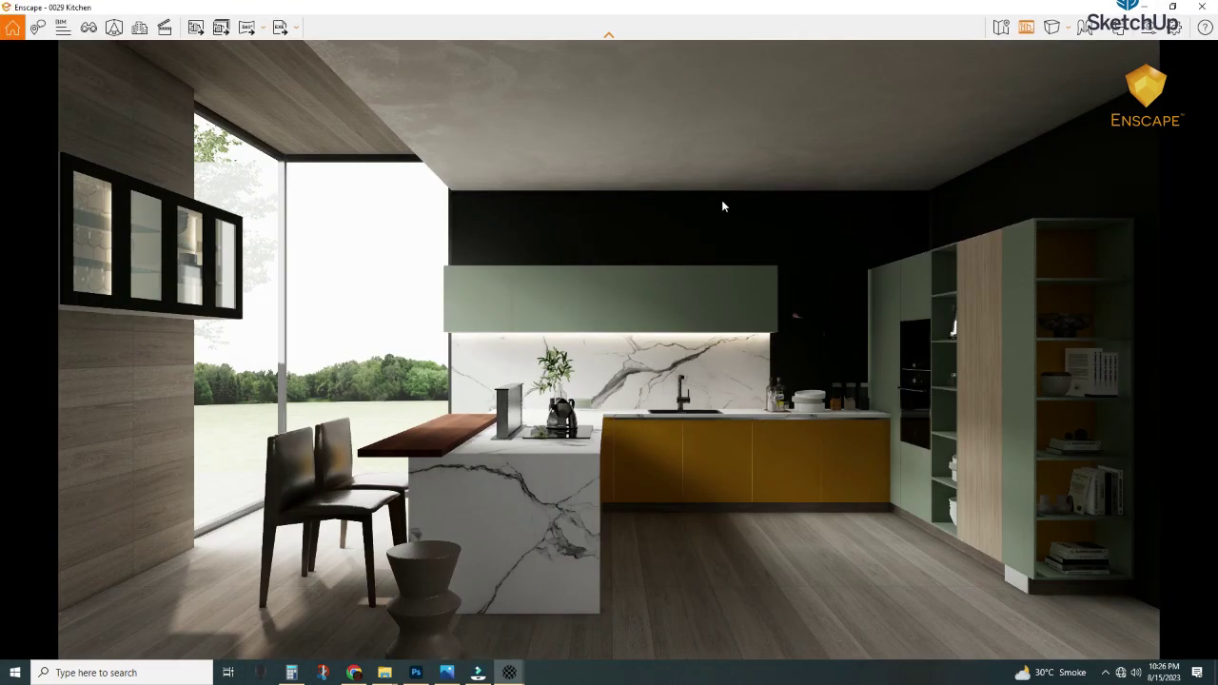
click(1173, 8)
Raise the sky brightness to about 3,101 Lux
click(207, 292)
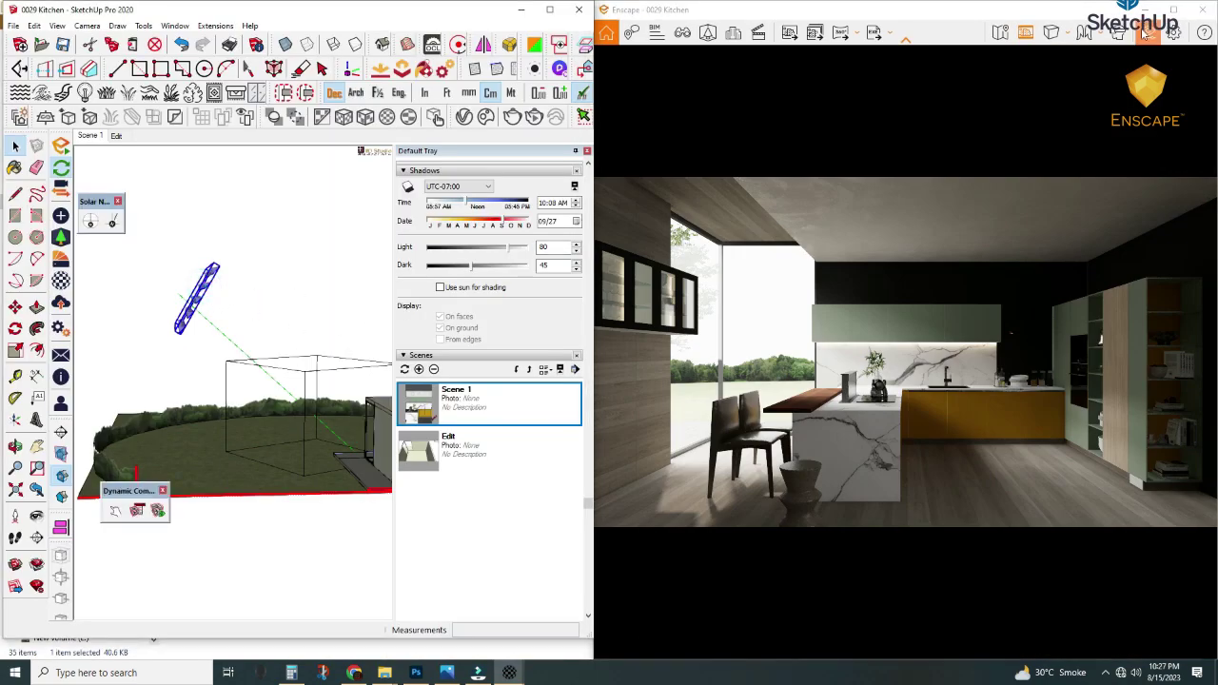
click(1147, 34)
click(350, 59)
click(483, 255)
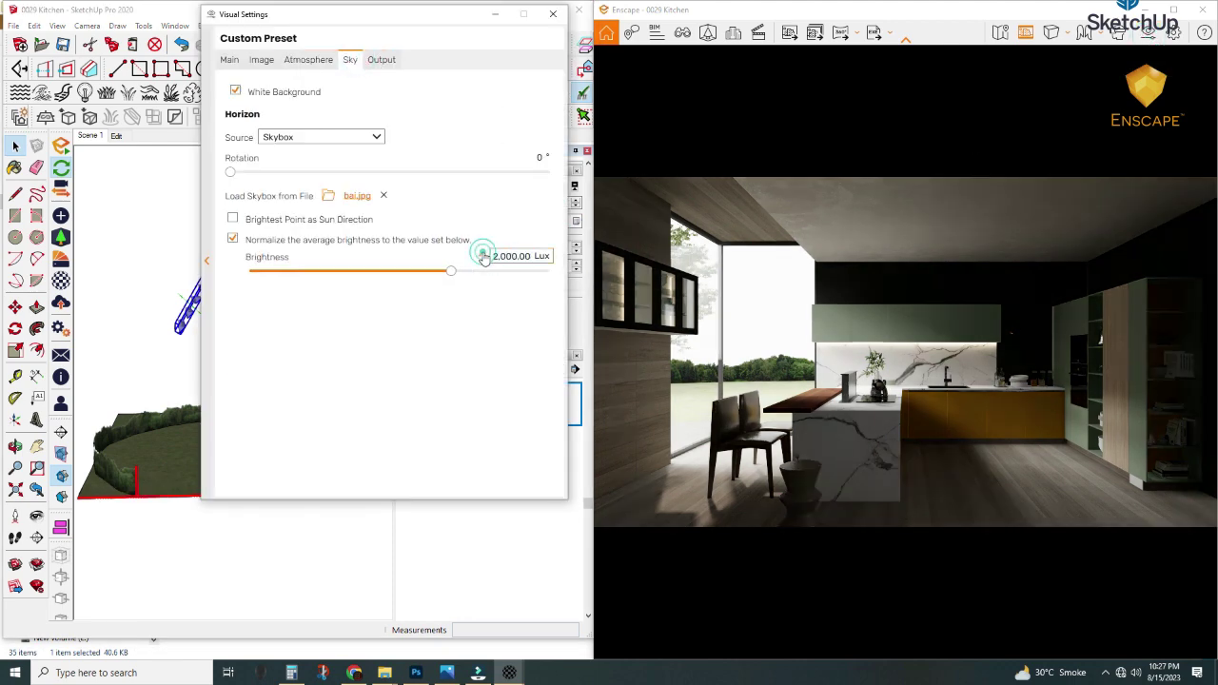
drag(451, 270, 462, 274)
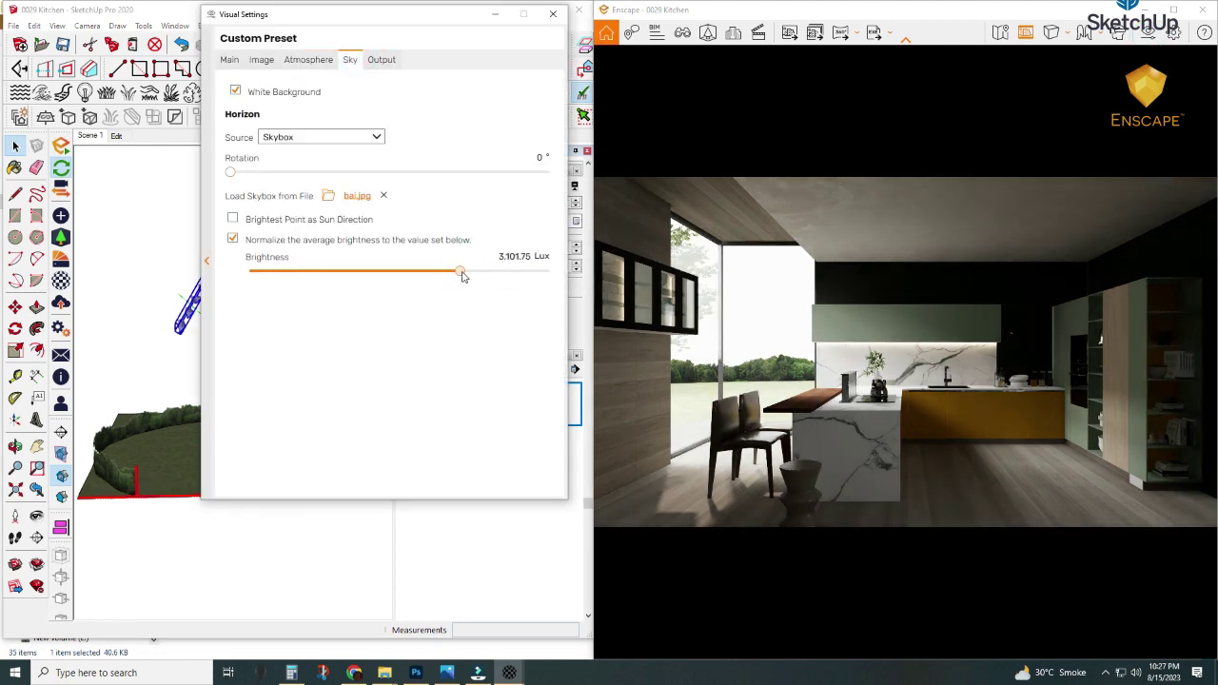
click(495, 13)
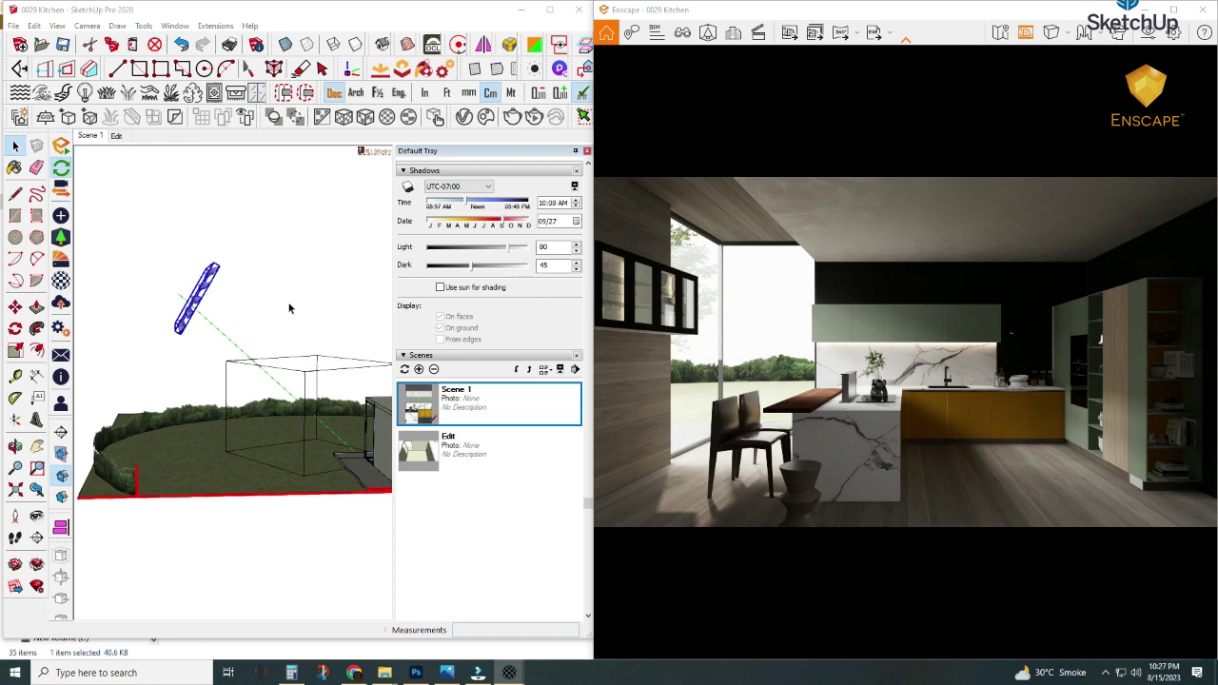
Move the spot light and set its luminous intensity to 30,000 cd
click(112, 287)
key(m)
click(114, 291)
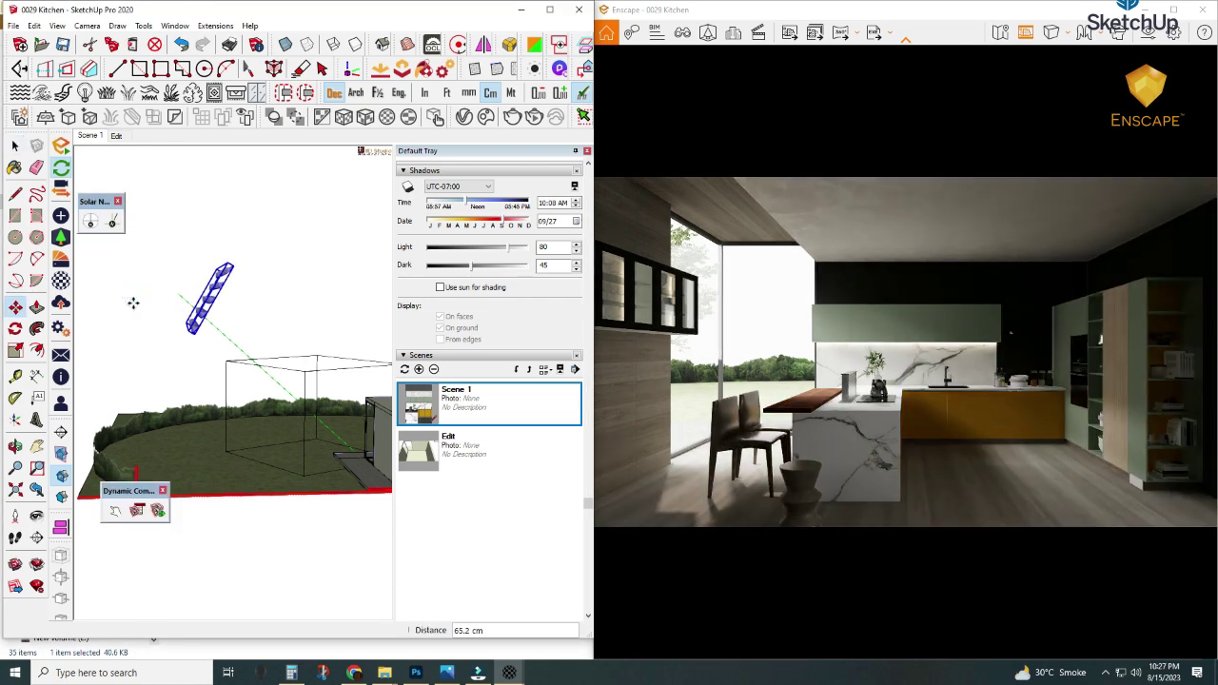
click(13, 145)
double_click(219, 290)
click(61, 215)
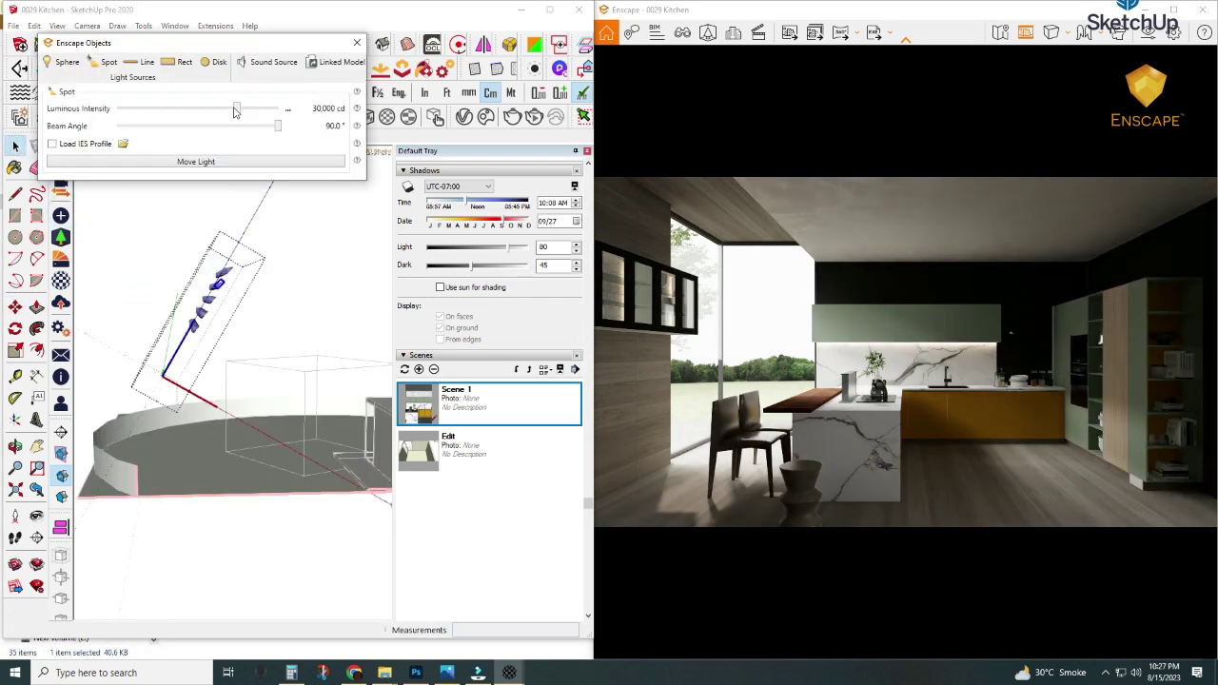
drag(235, 107, 242, 107)
click(356, 45)
click(252, 472)
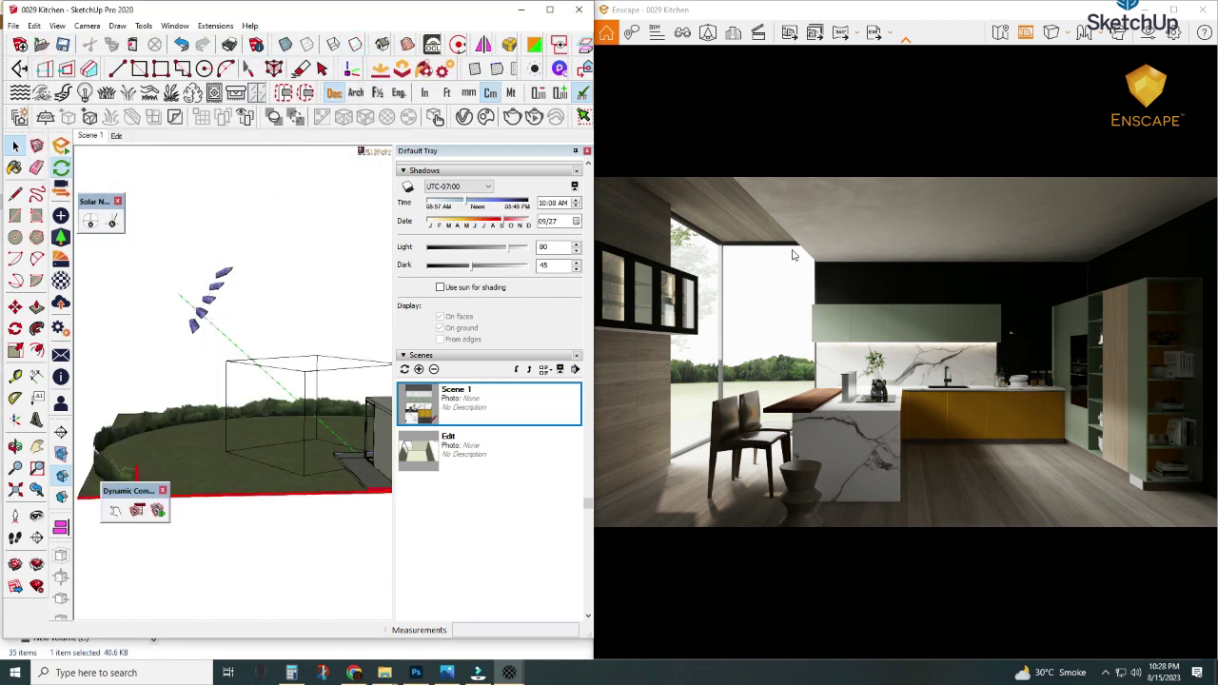
Set the render exposure to 55% in the Main settings
click(1149, 32)
click(229, 59)
drag(390, 259, 412, 260)
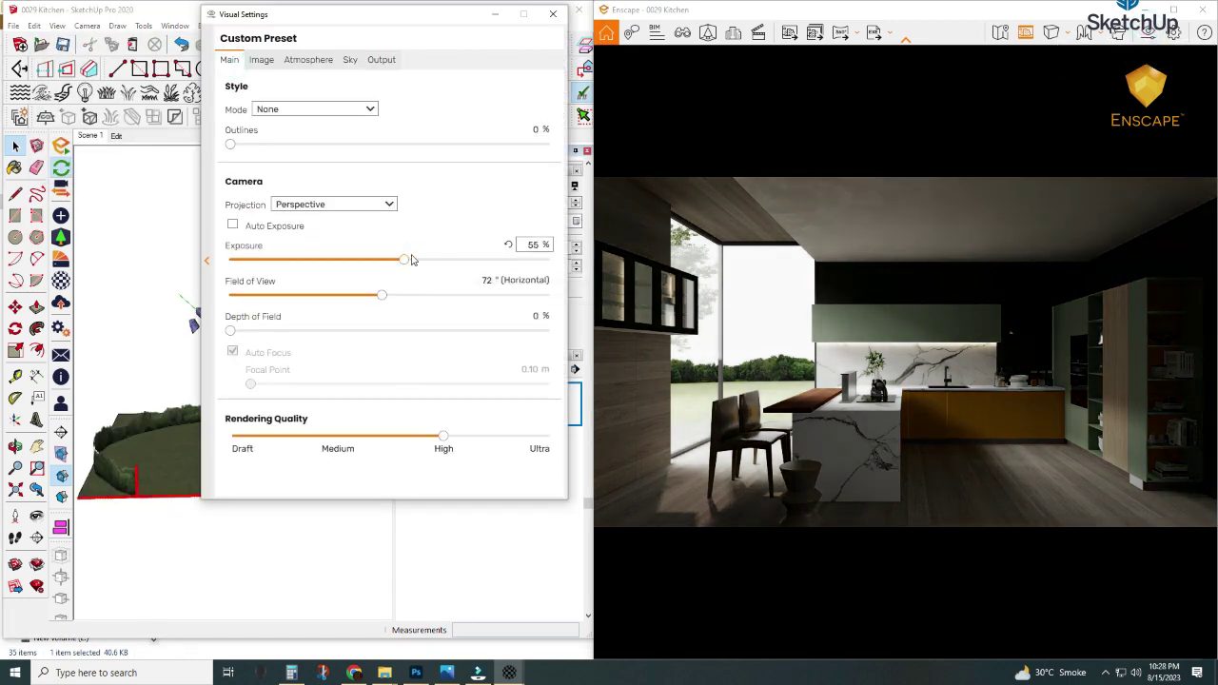
click(499, 16)
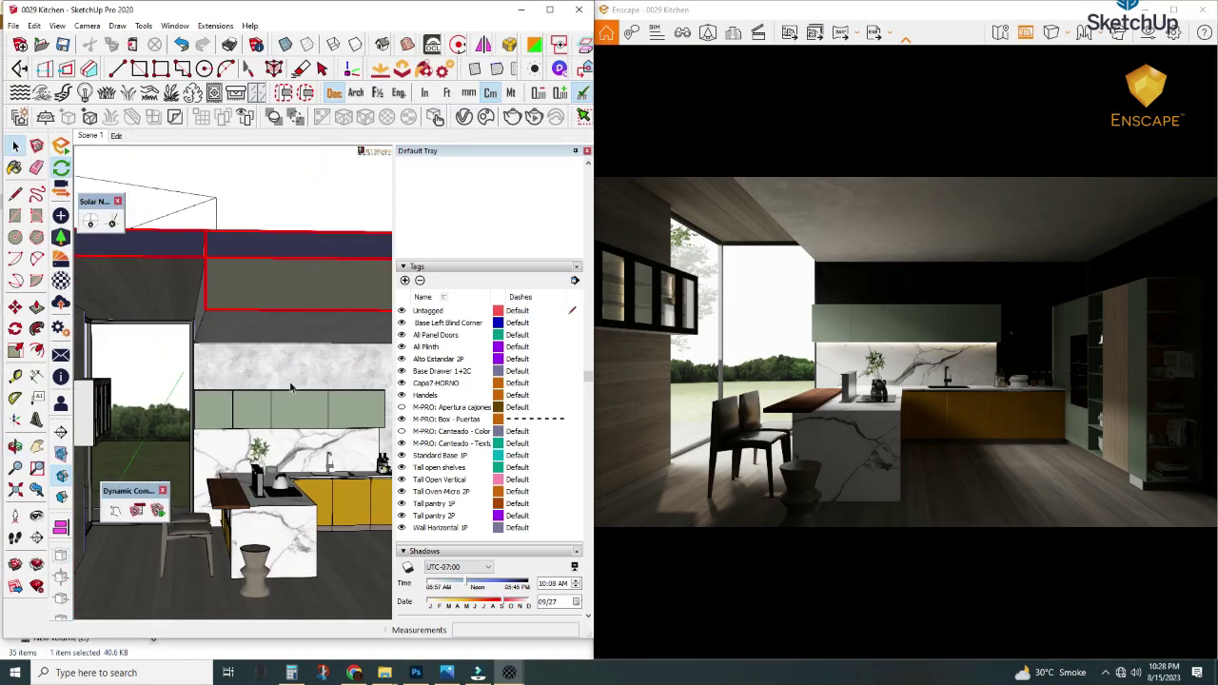
Give the stucco wall material a Silver albedo colour with image fade at 67%
click(14, 168)
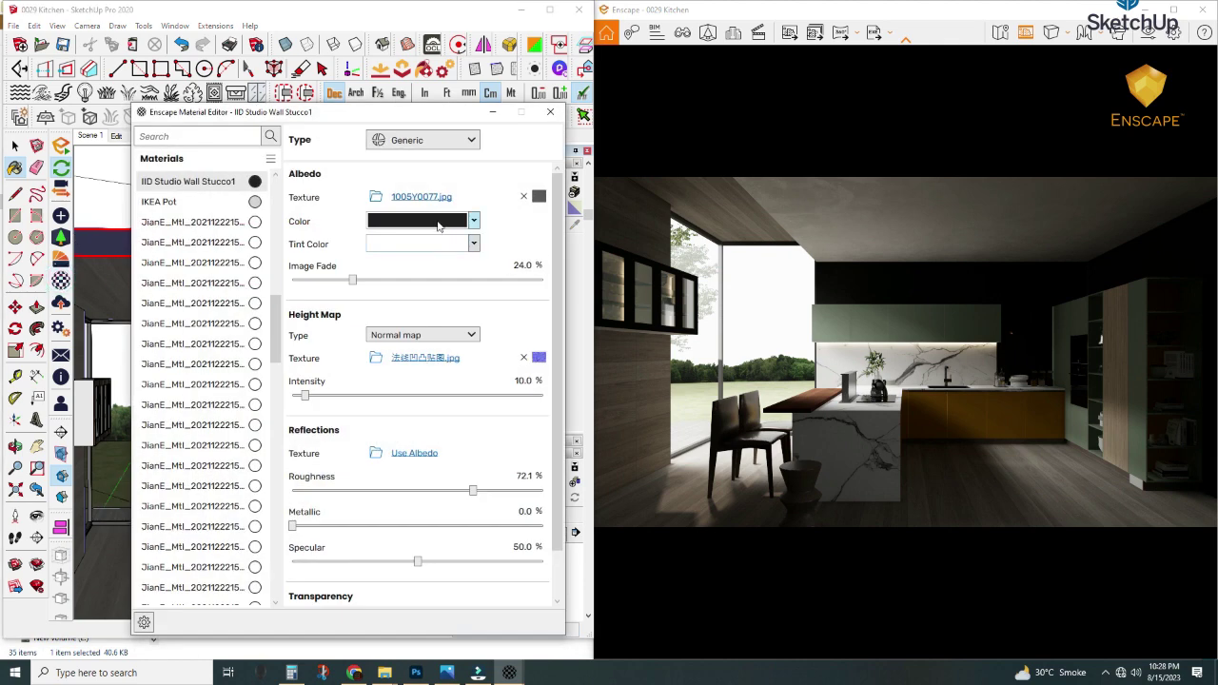
click(473, 221)
click(401, 282)
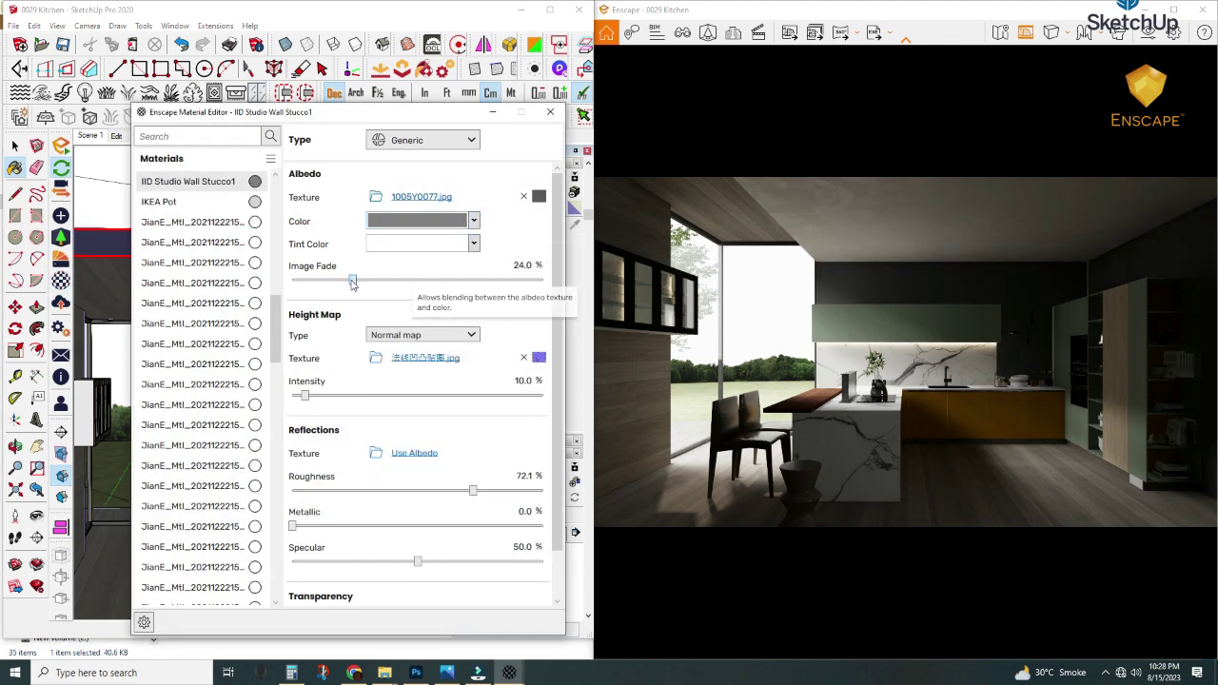
drag(352, 281, 459, 281)
click(398, 223)
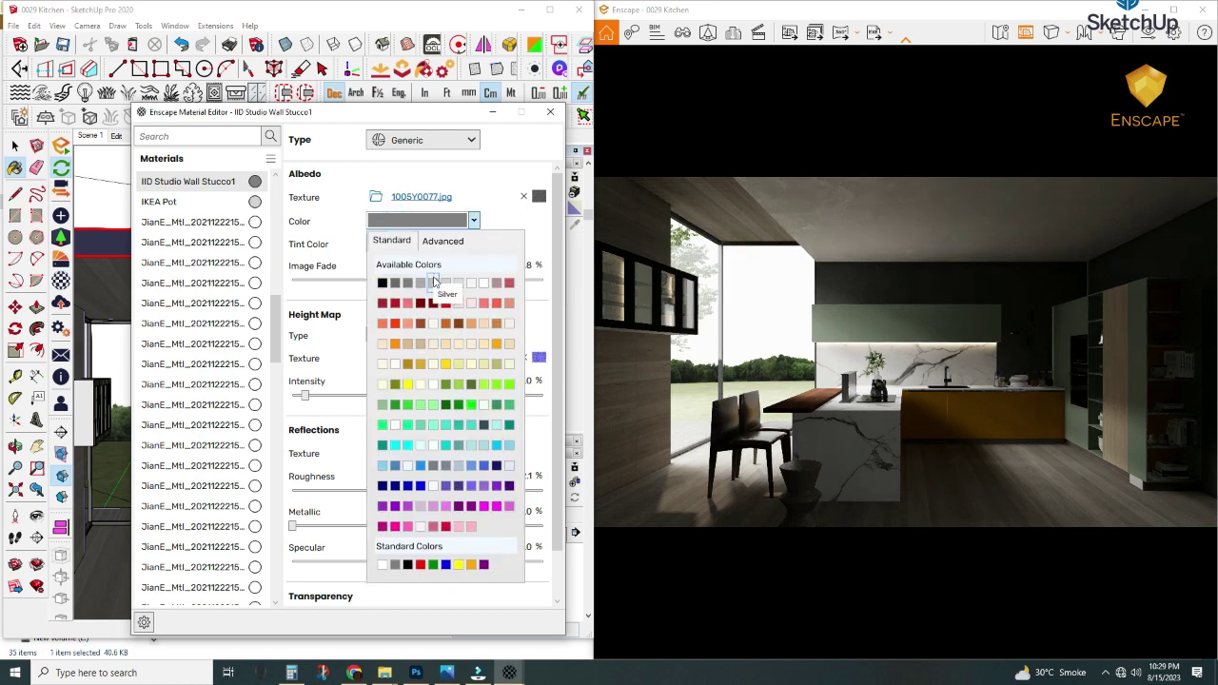
click(433, 281)
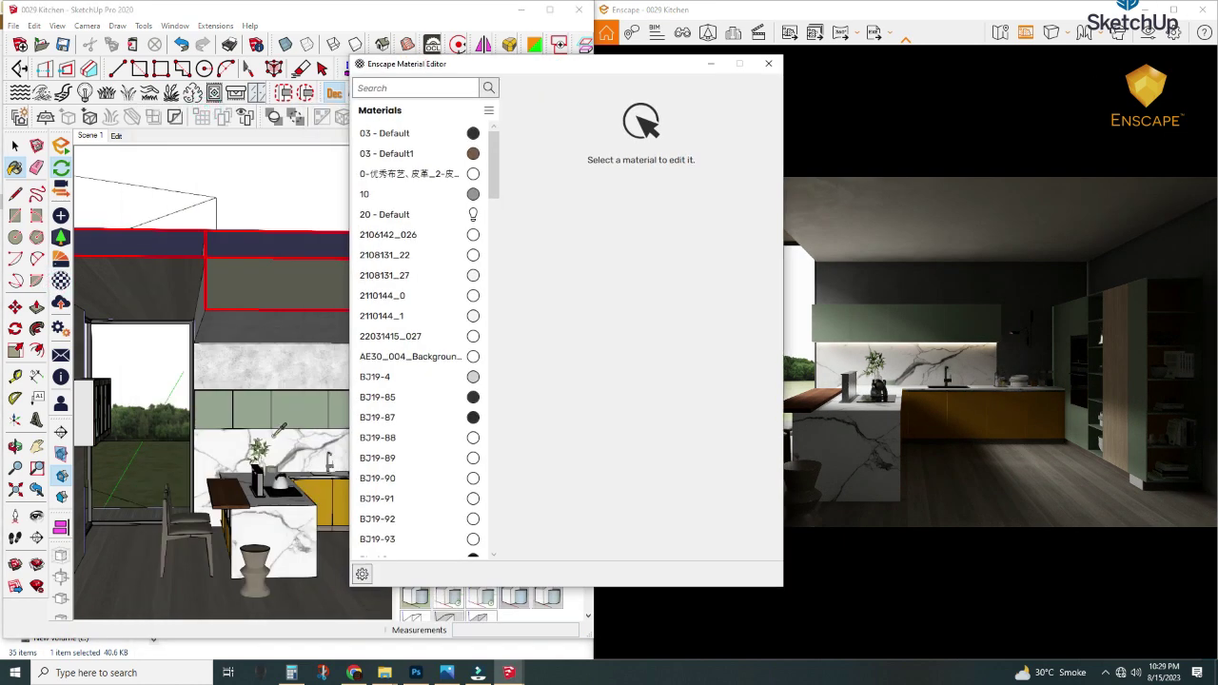
Adjust the marble texture brightness and move the marble block's face about 9.5 cm
click(659, 145)
click(732, 363)
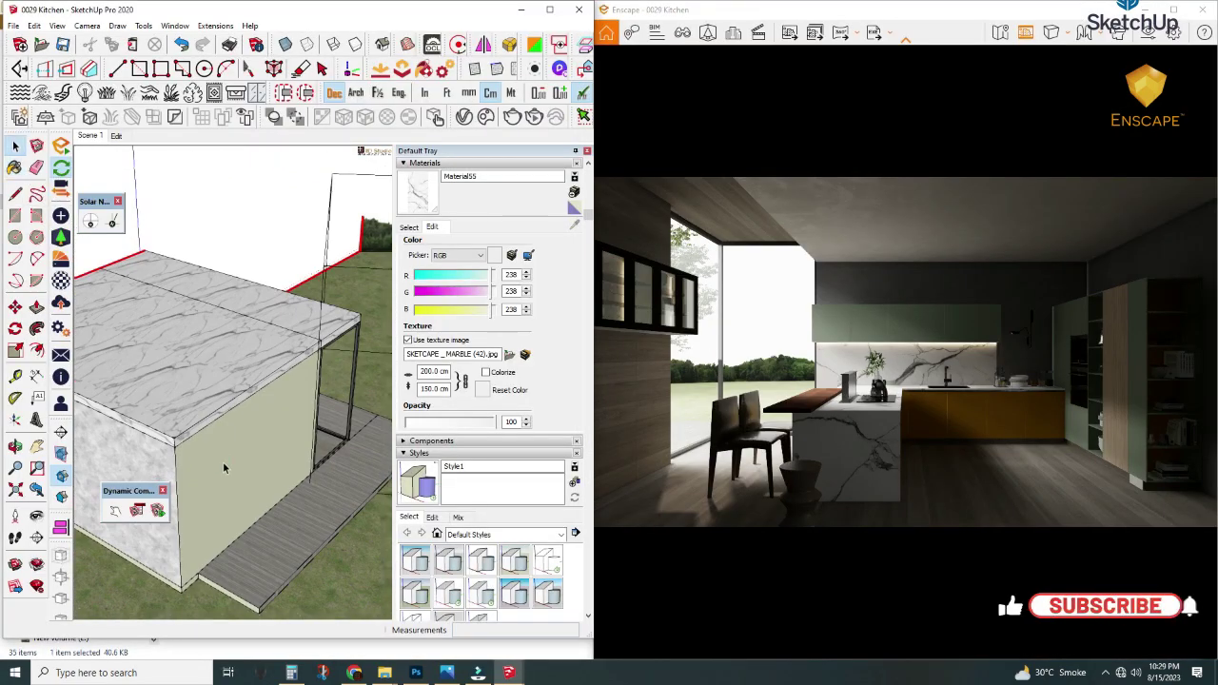
double_click(223, 467)
key(m)
click(207, 456)
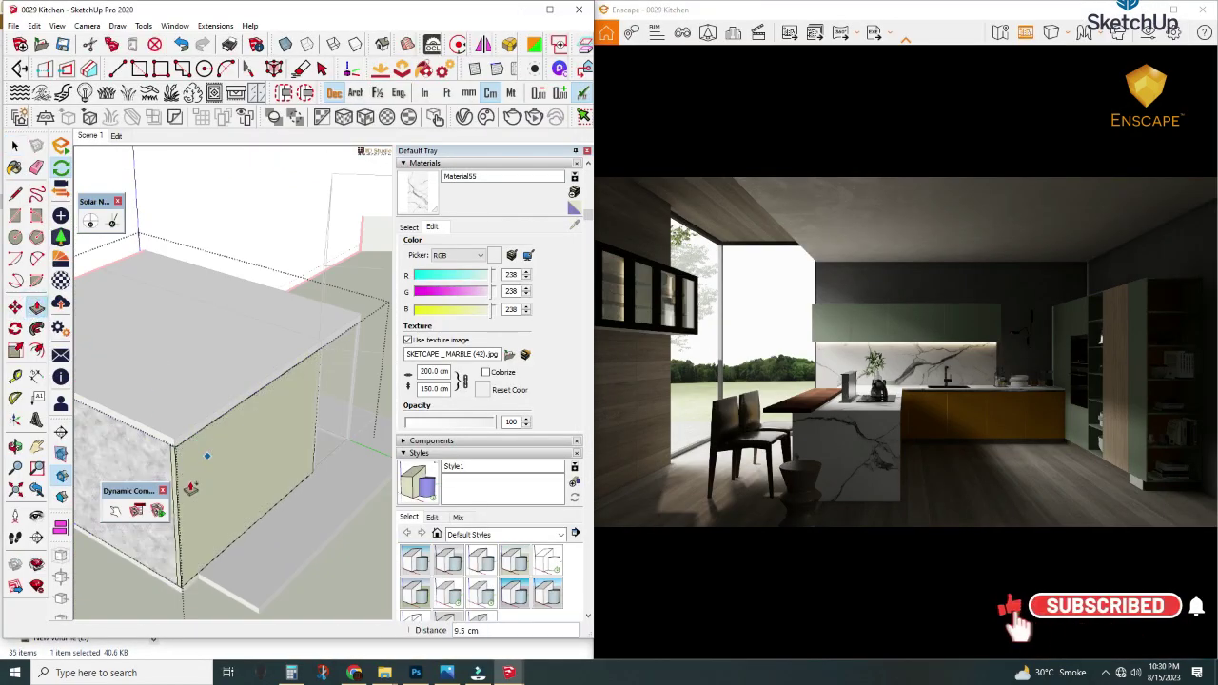
click(15, 144)
click(203, 171)
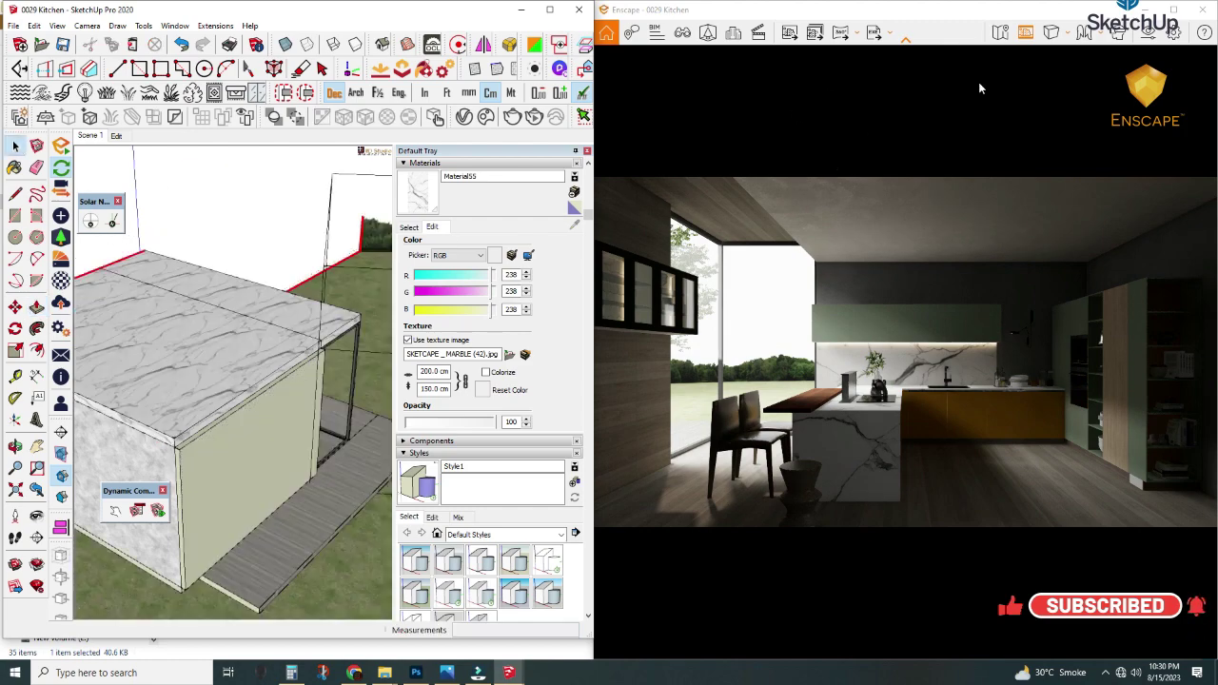
Lower Color A08 roughness to about 42% and use Test 2.jpg as its height map
click(1173, 10)
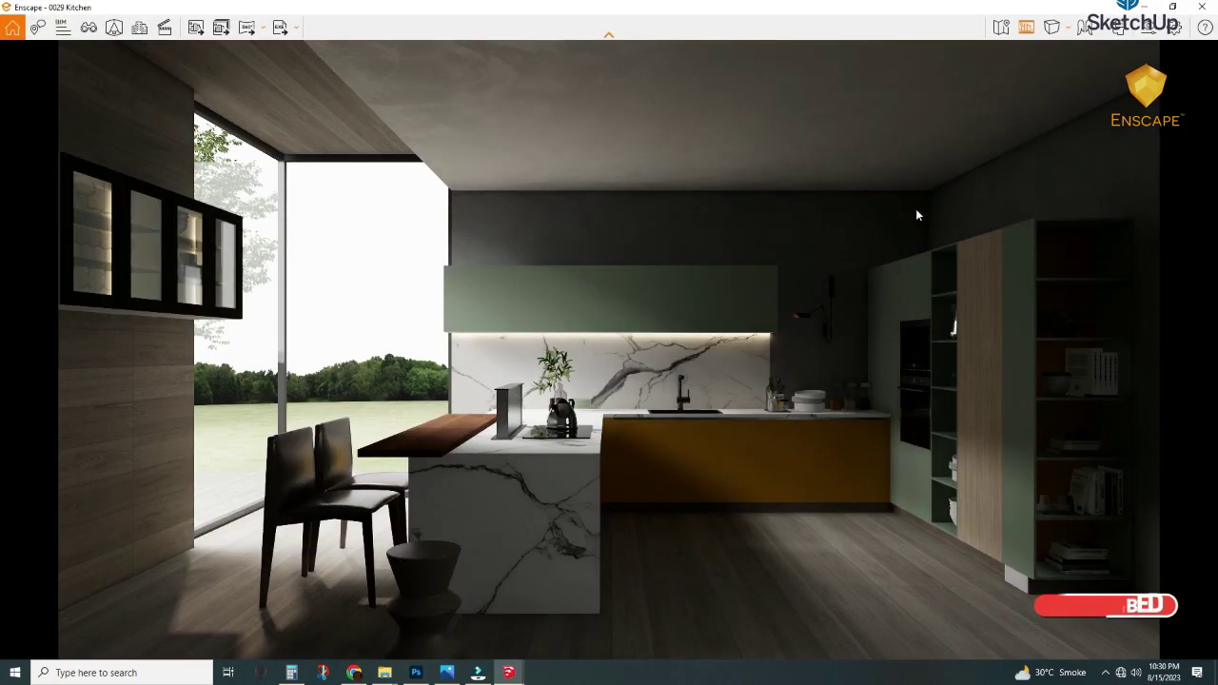
click(1173, 7)
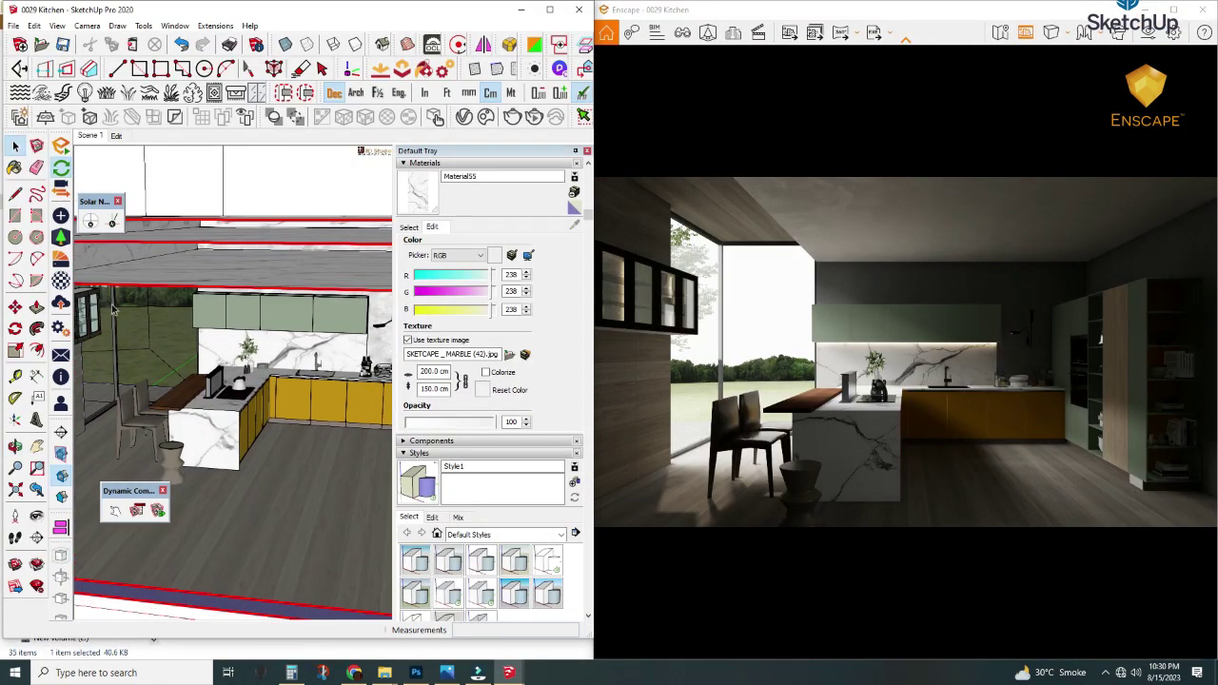
click(388, 254)
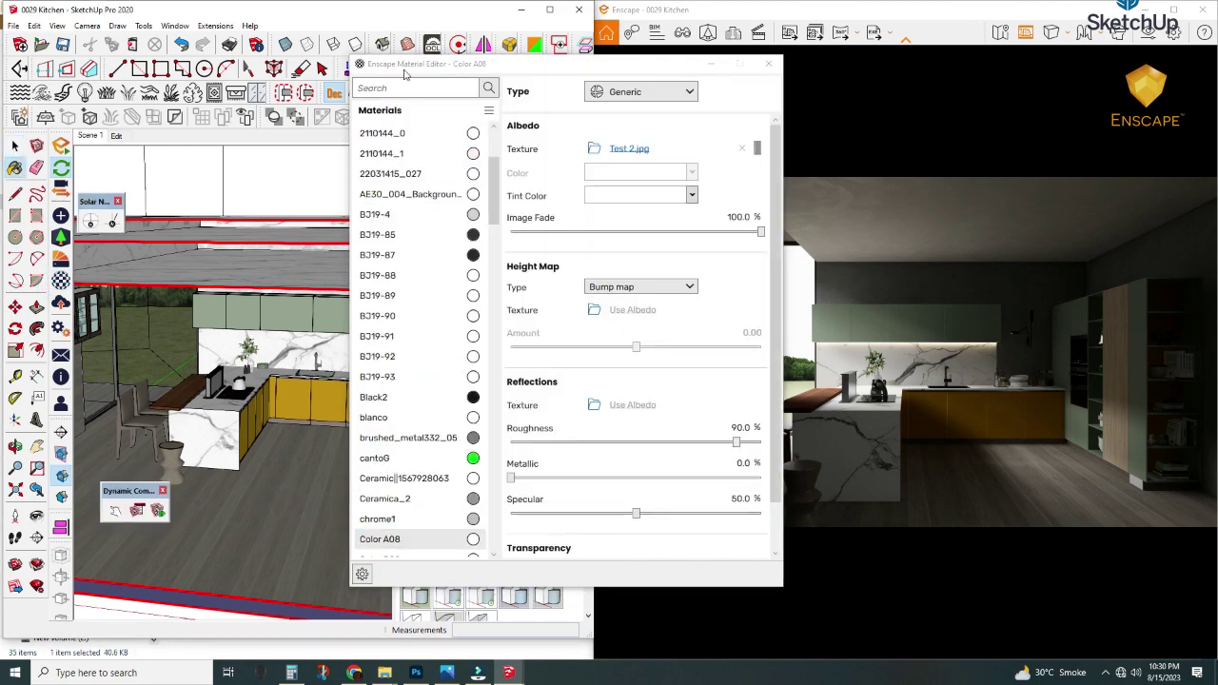
drag(409, 62, 400, 198)
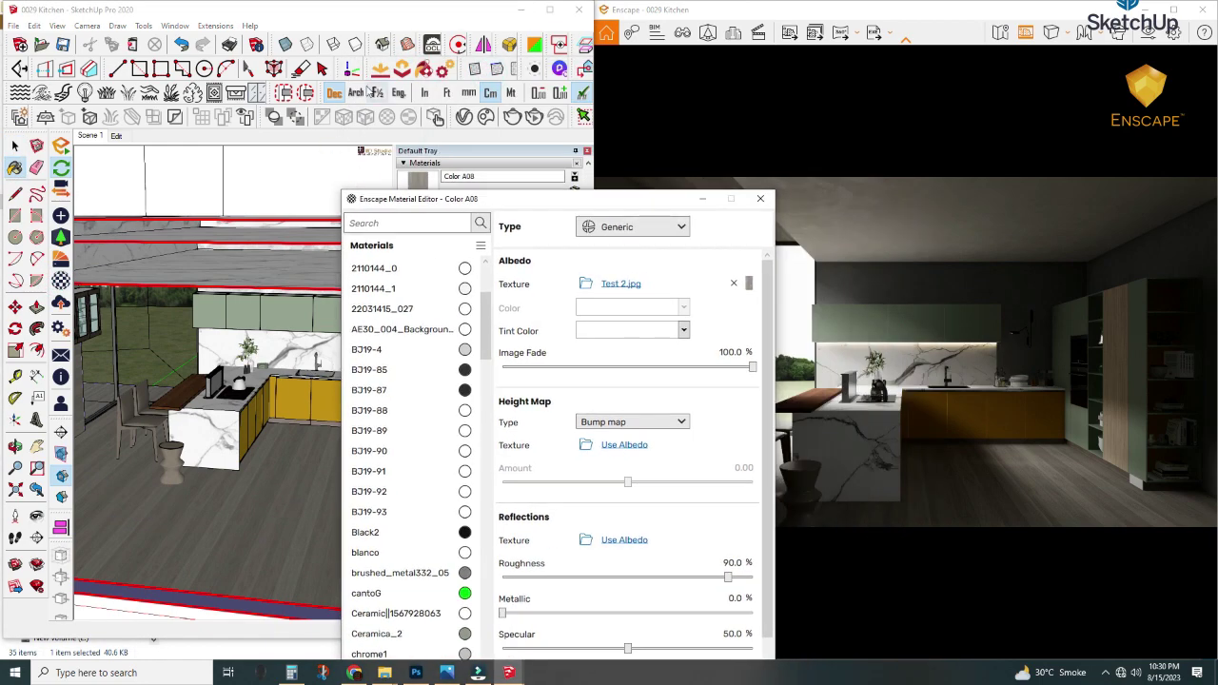
drag(727, 577, 567, 576)
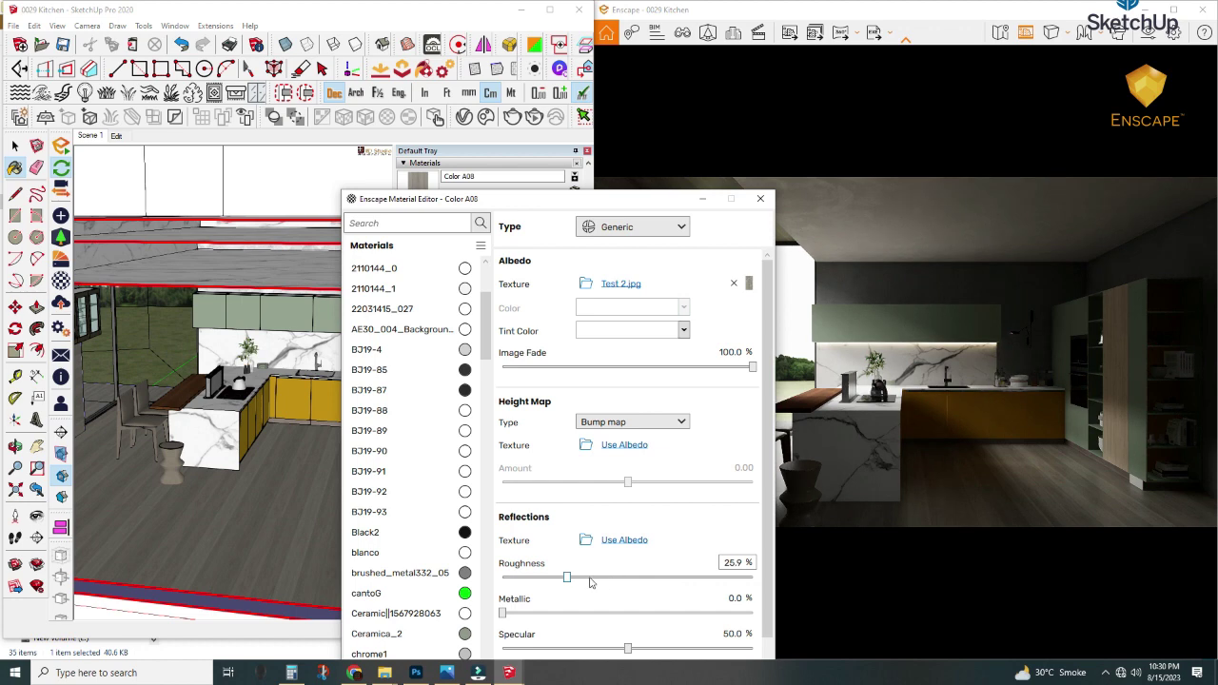
drag(633, 204, 440, 204)
drag(373, 577, 381, 576)
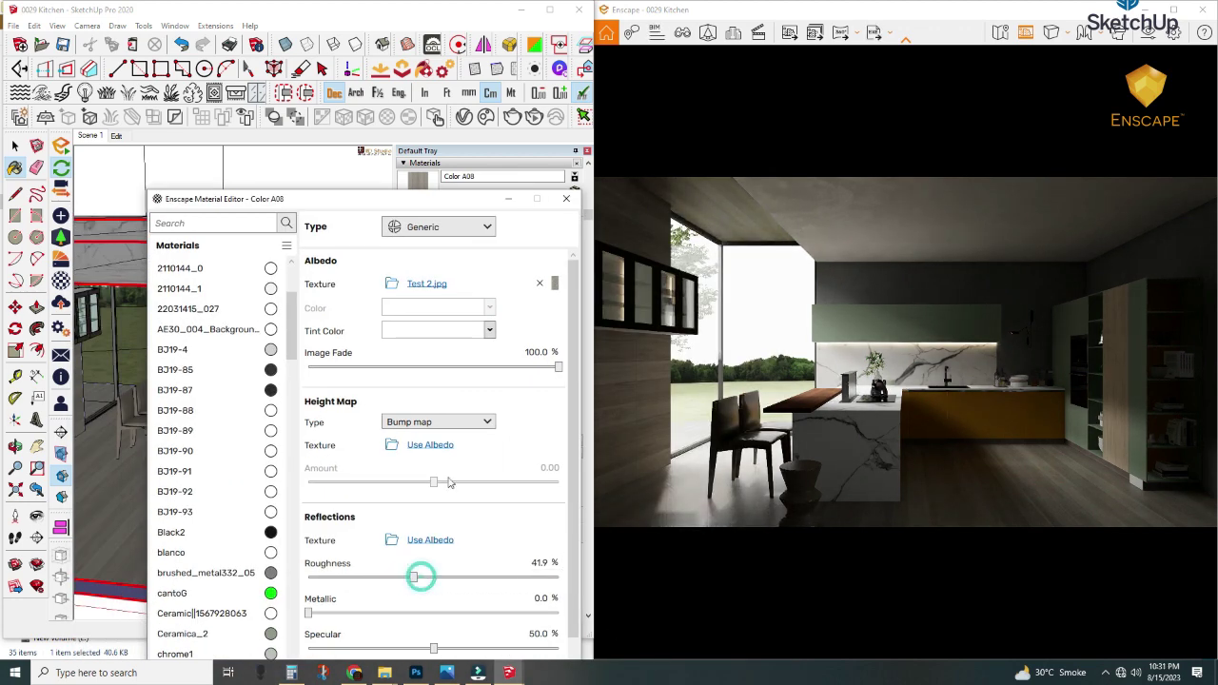
click(410, 445)
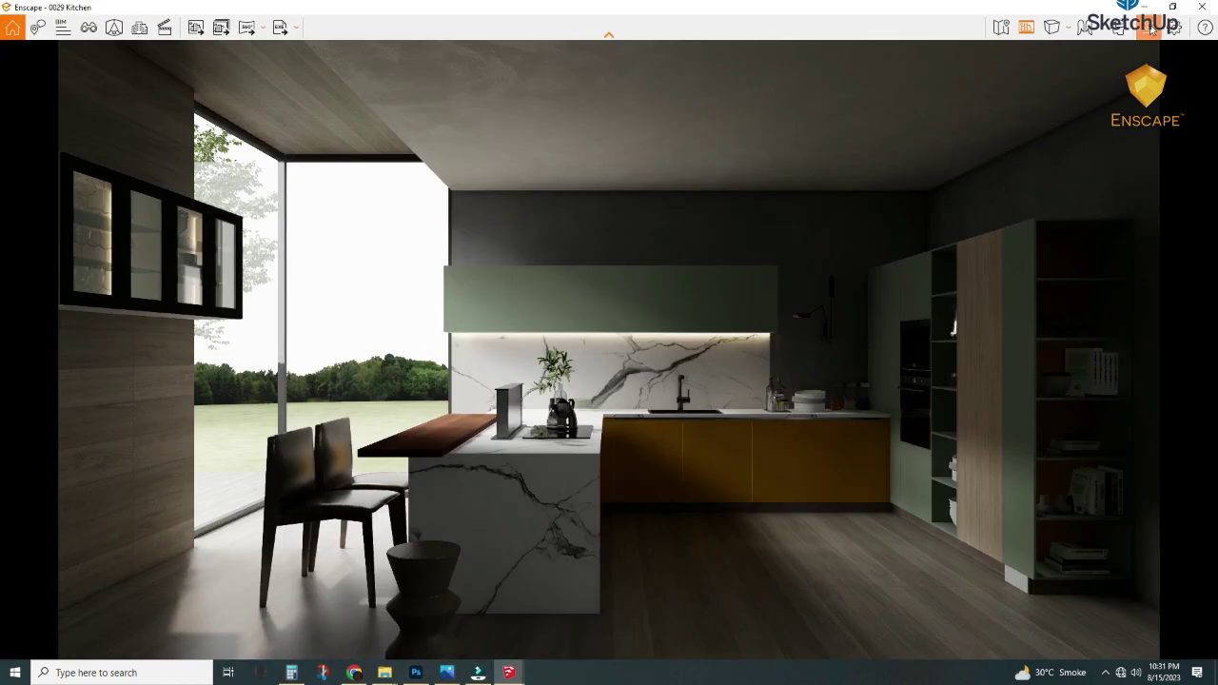
Raise the Enscape render exposure to 56% in the Visual Settings
click(1057, 29)
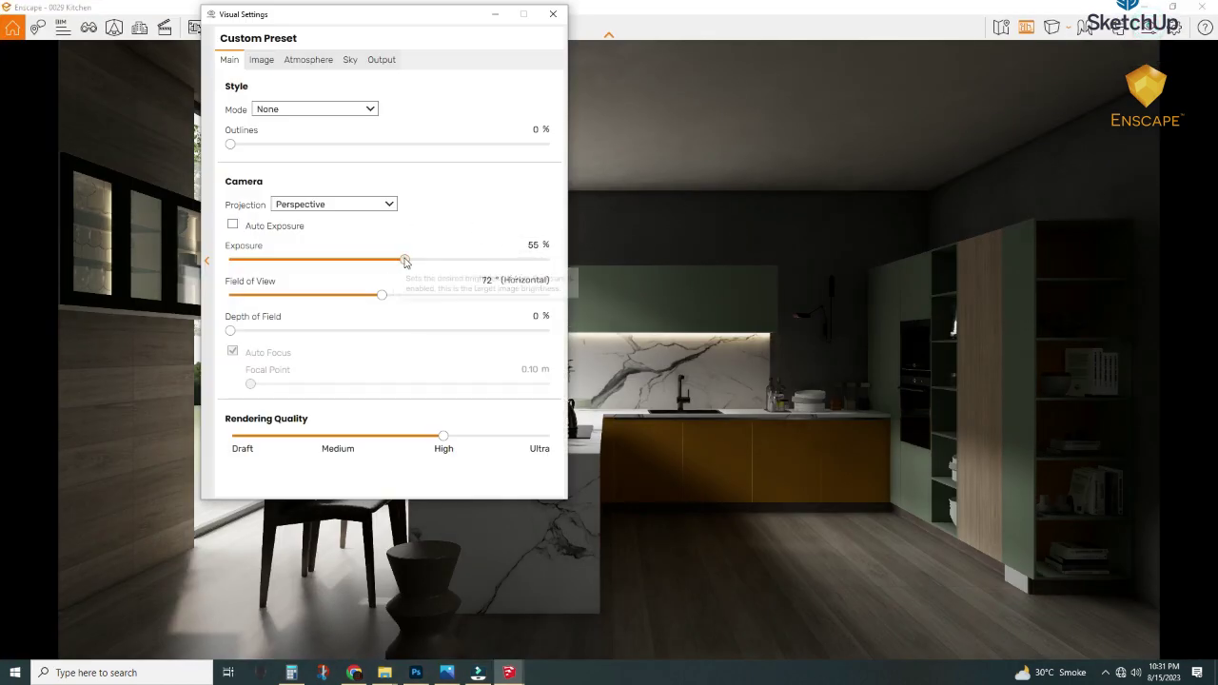
drag(405, 262, 409, 260)
drag(417, 15, 642, 40)
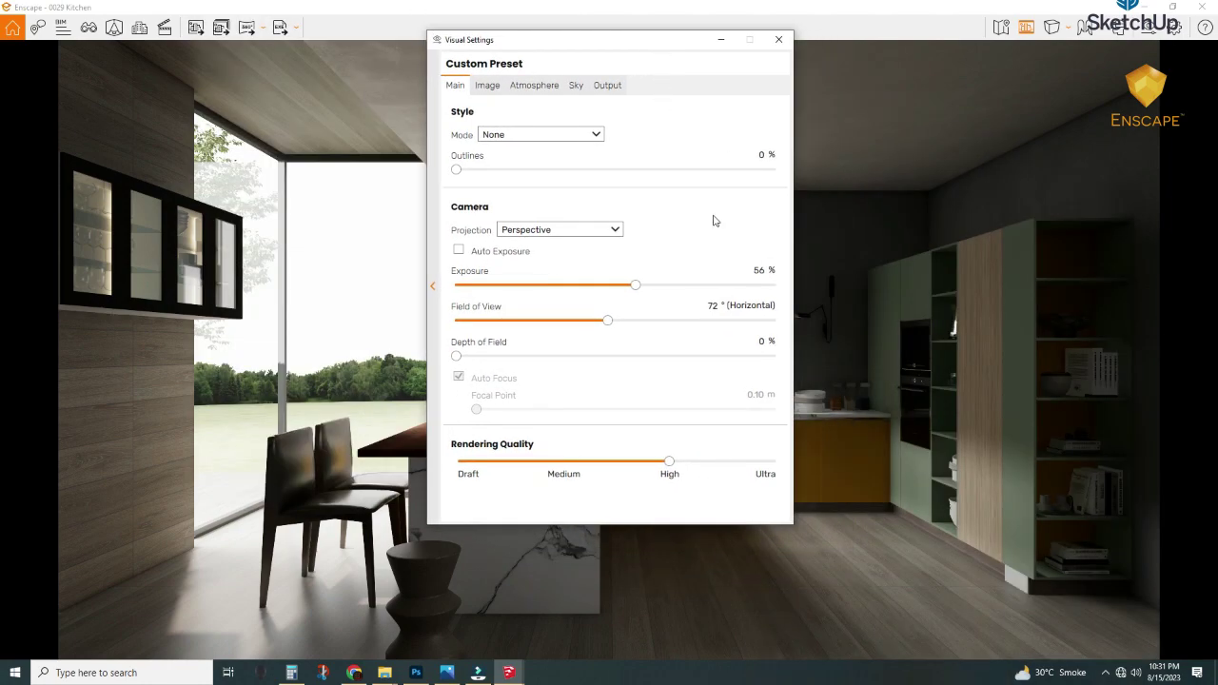
On the Image tab, set highlights to 42%, adjust shadows, and close Visual Settings
click(487, 84)
drag(625, 168, 687, 169)
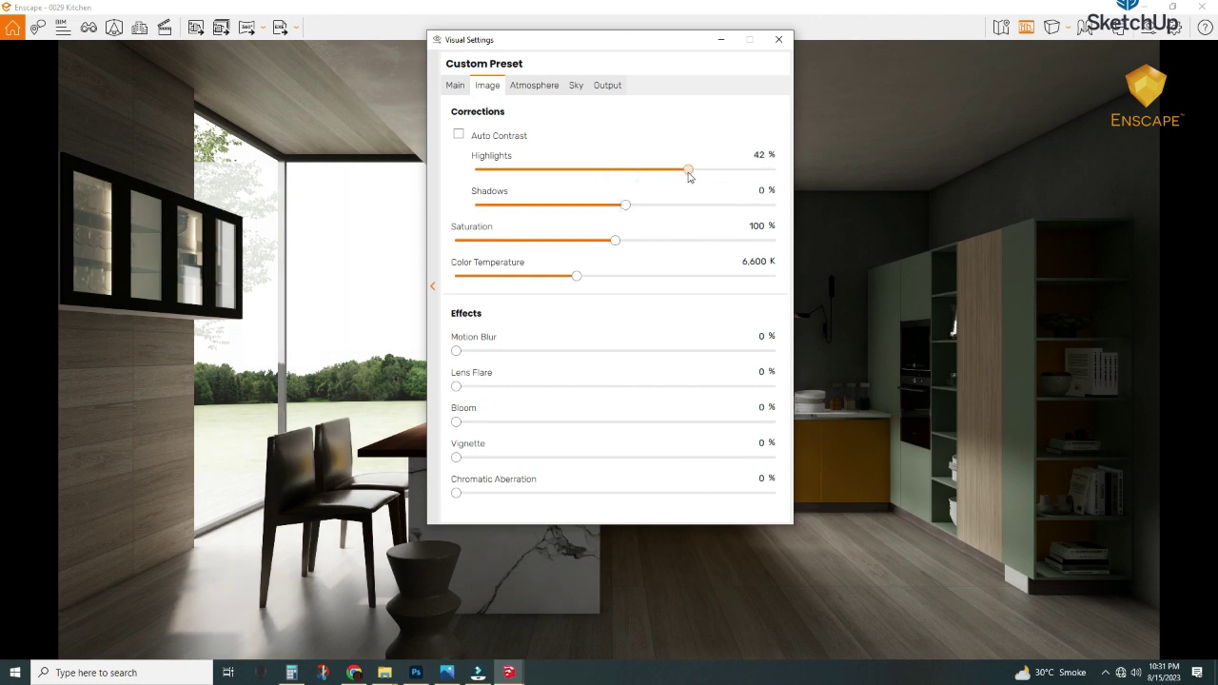
drag(625, 204, 532, 208)
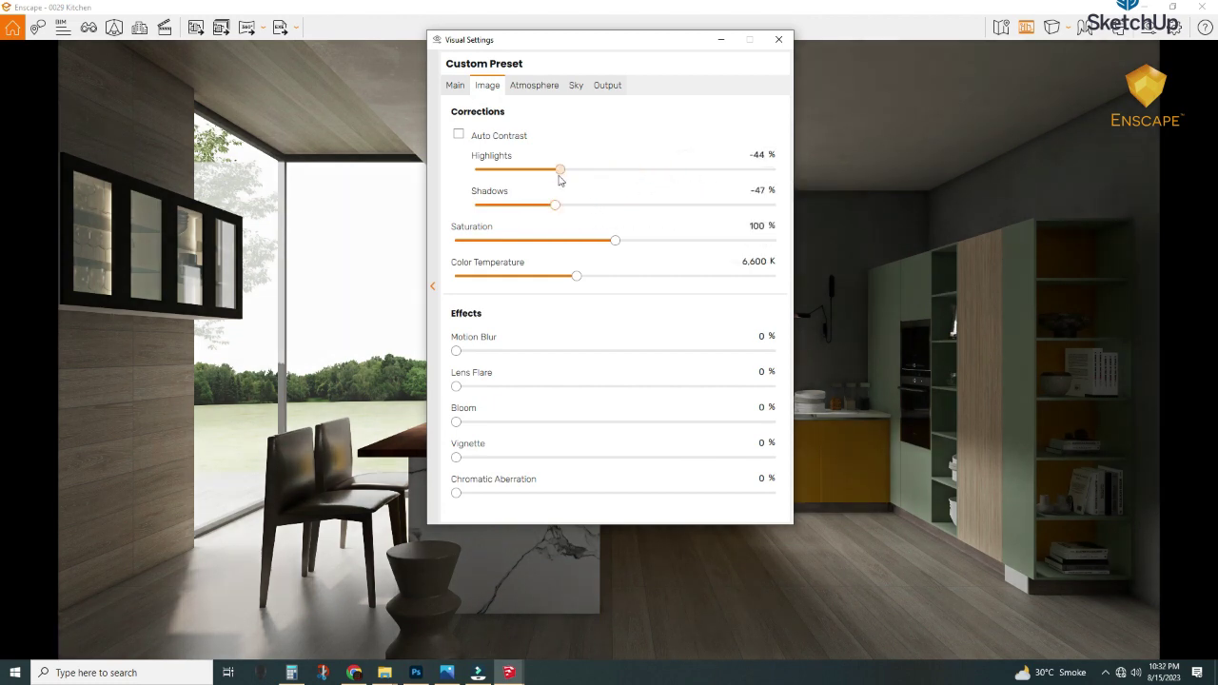
click(533, 84)
click(720, 39)
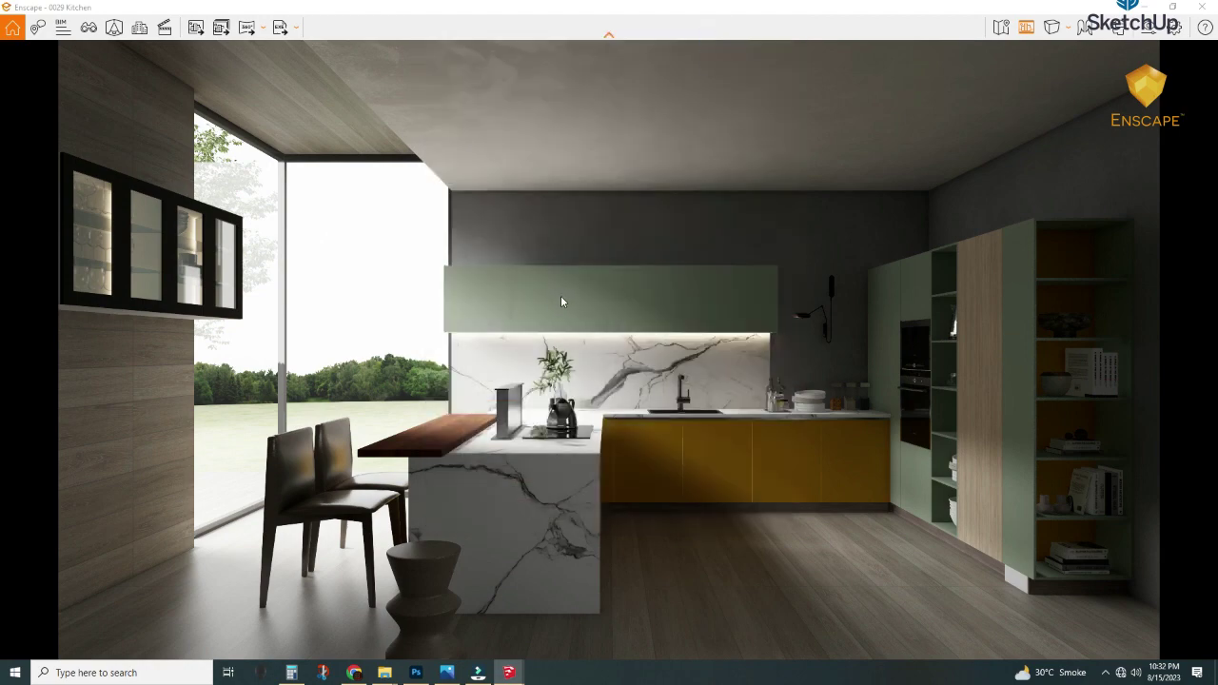
Dim the marble texture brightness in the Enscape material editor
click(1173, 7)
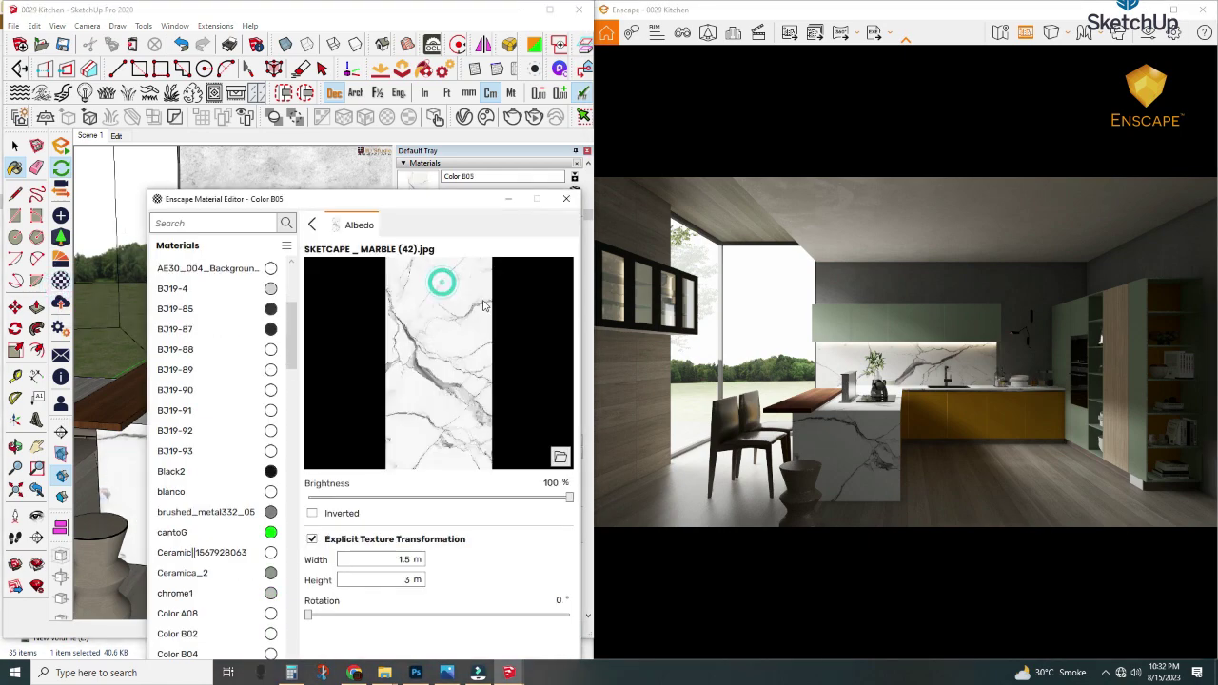
drag(569, 497, 544, 497)
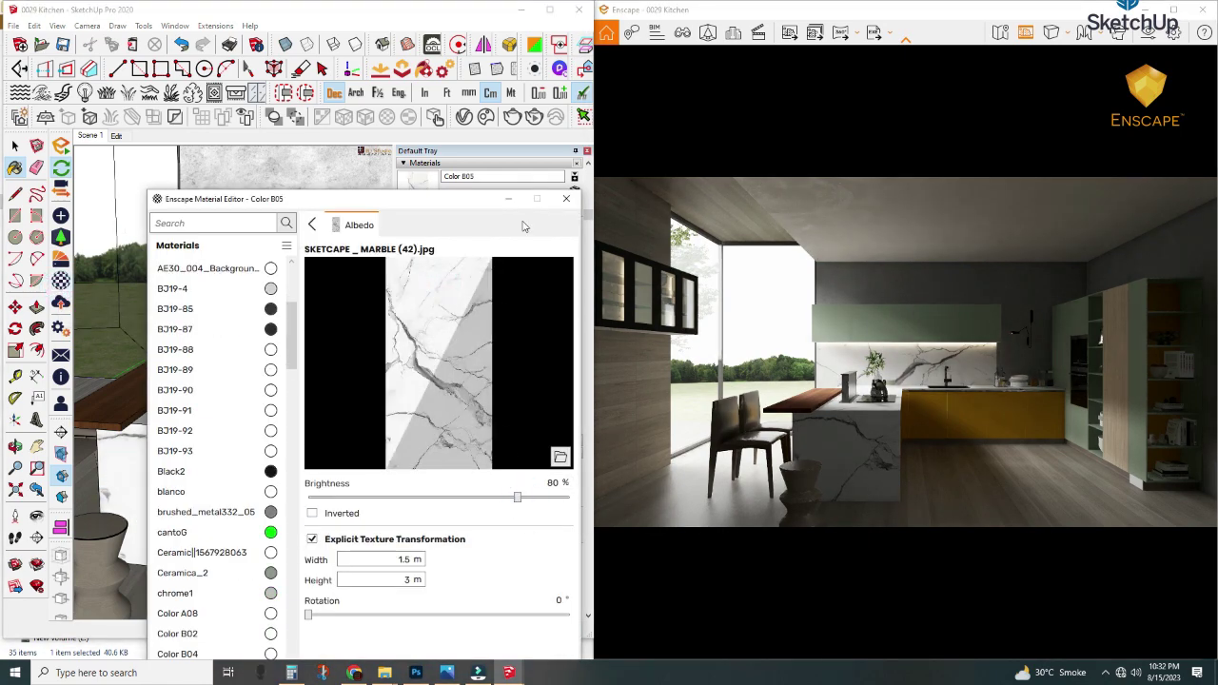
click(567, 198)
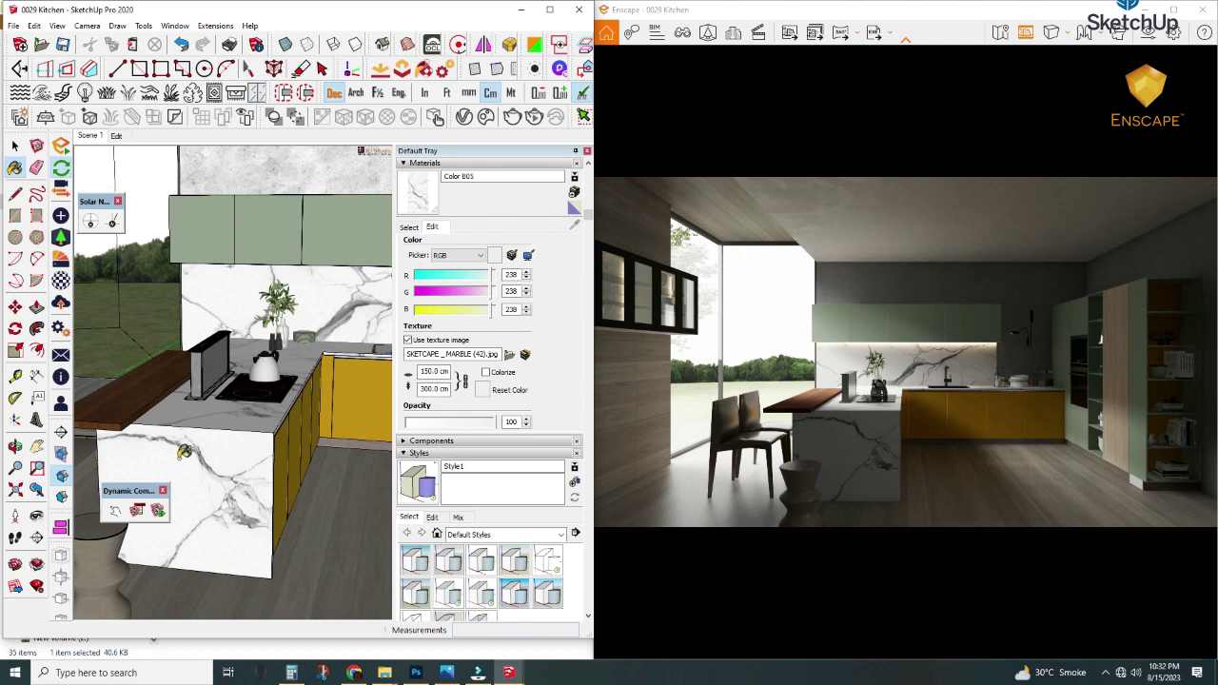
scroll(204, 418, down, 2)
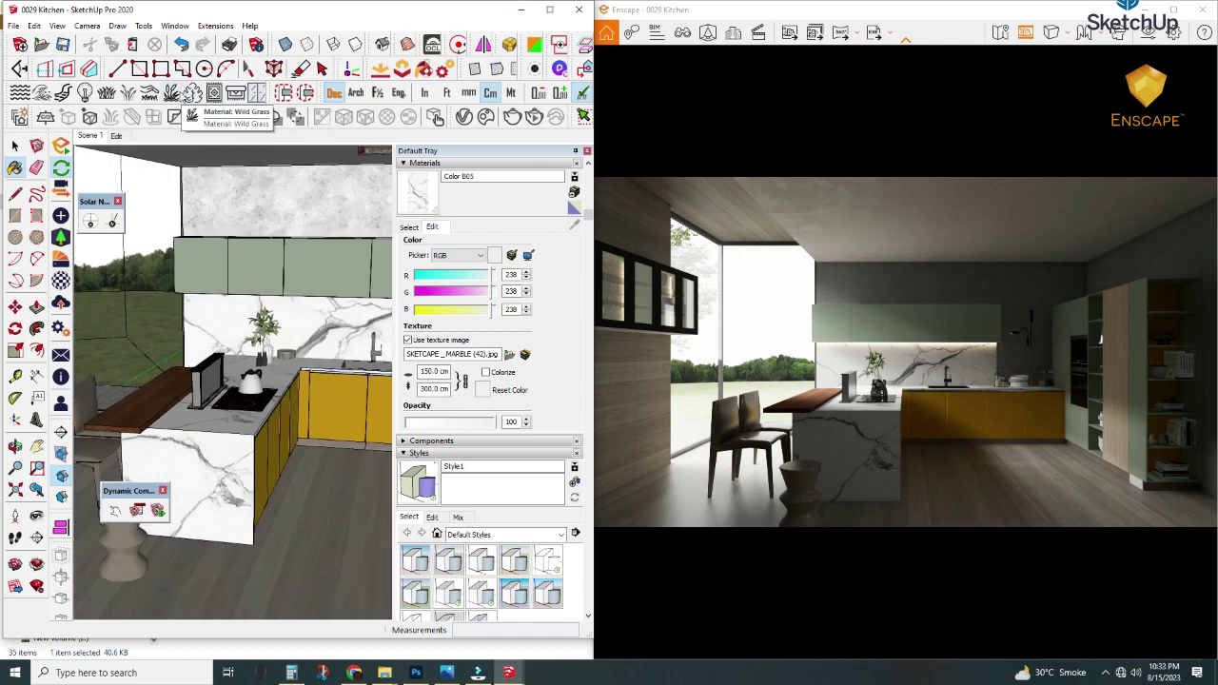
click(551, 9)
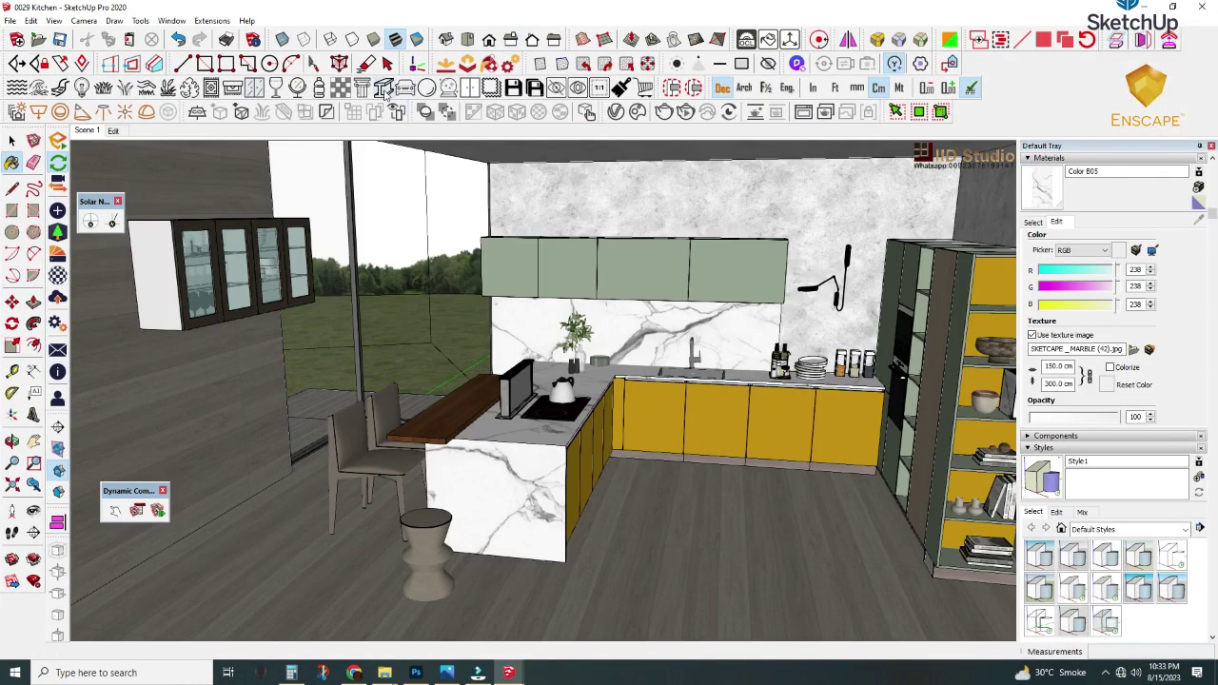
Set the marble material's Enscape roughness to 20%
click(59, 284)
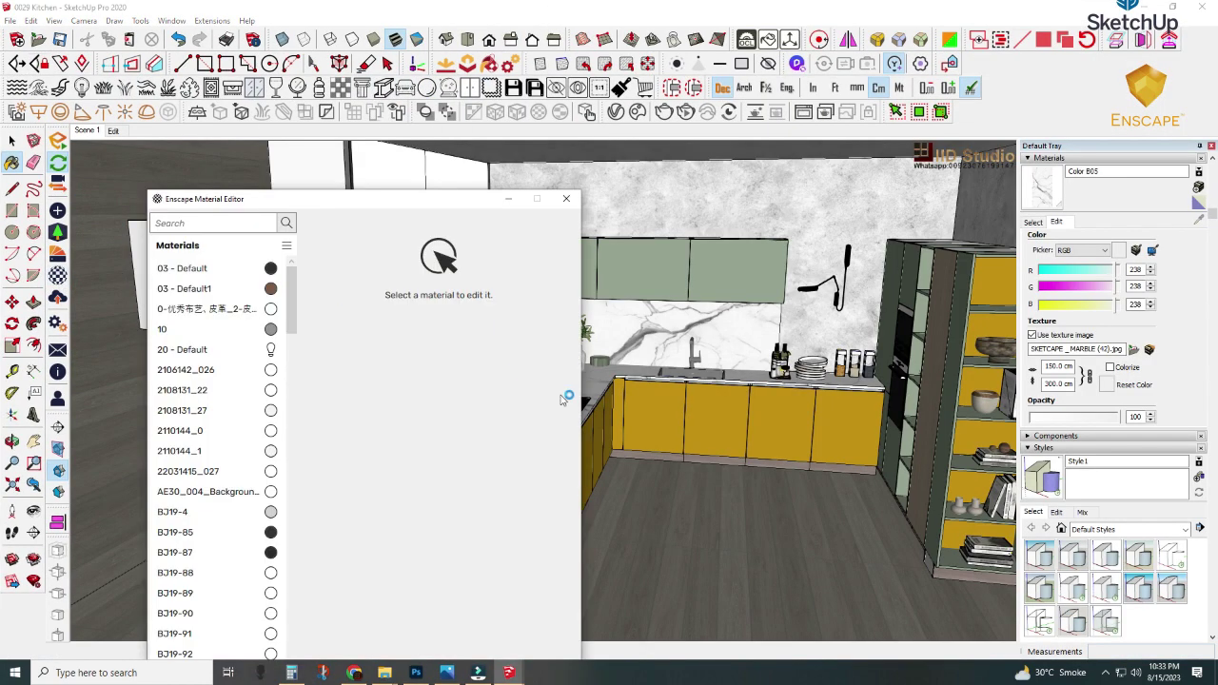
double_click(542, 562)
text(20)
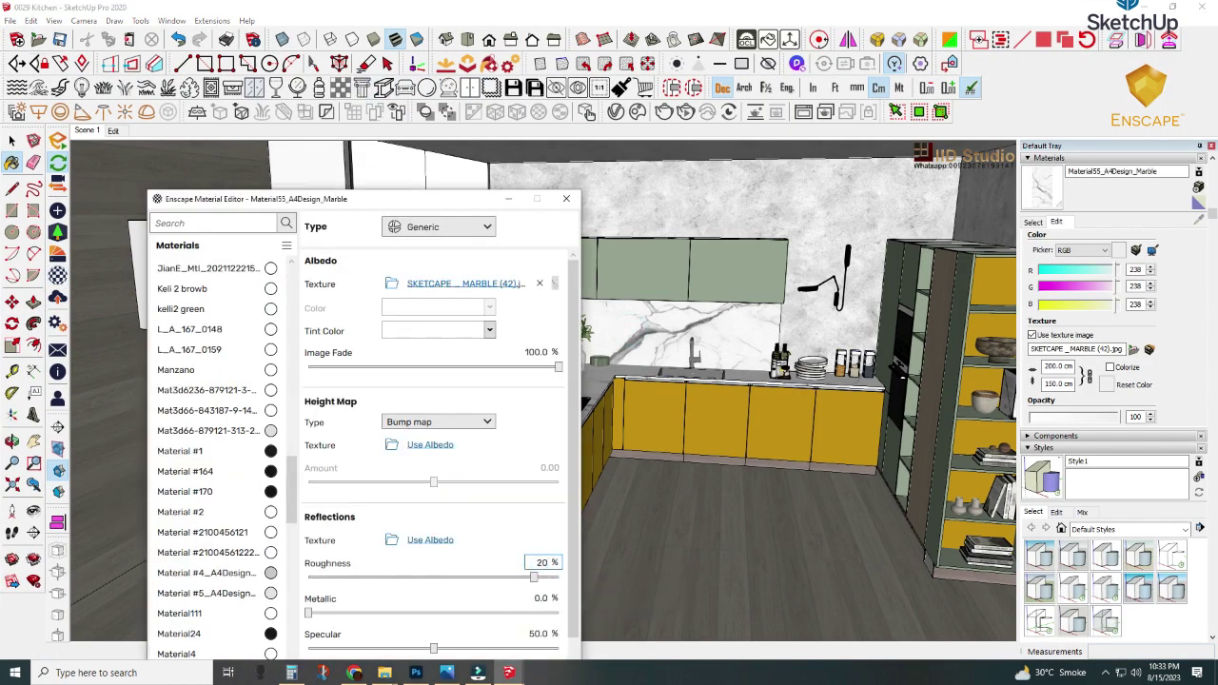
click(566, 198)
Sample the brown wood material and reopen its Enscape material settings
alt+click(443, 421)
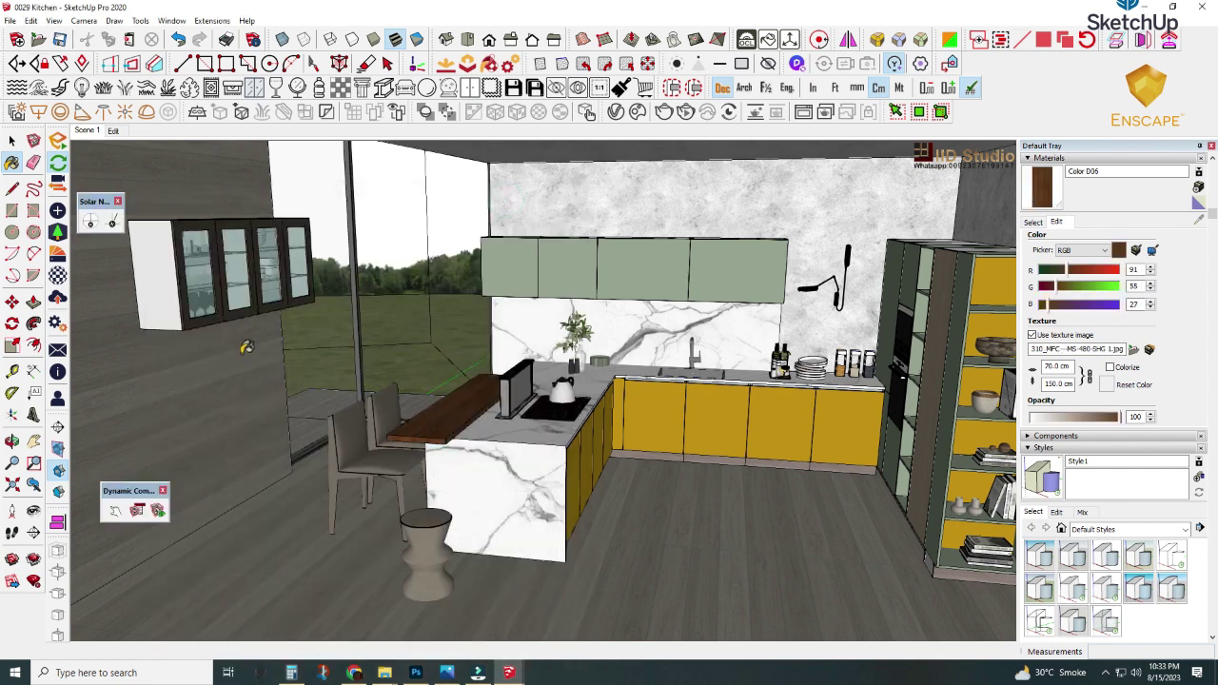
click(59, 276)
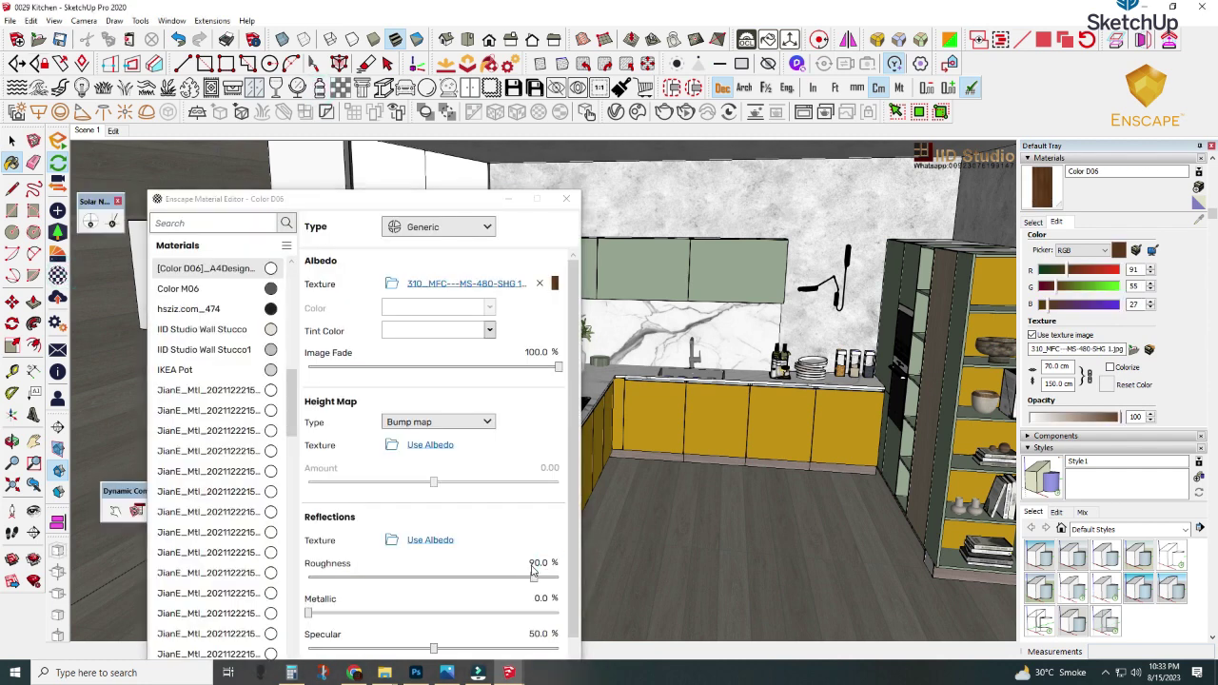
drag(496, 202, 631, 241)
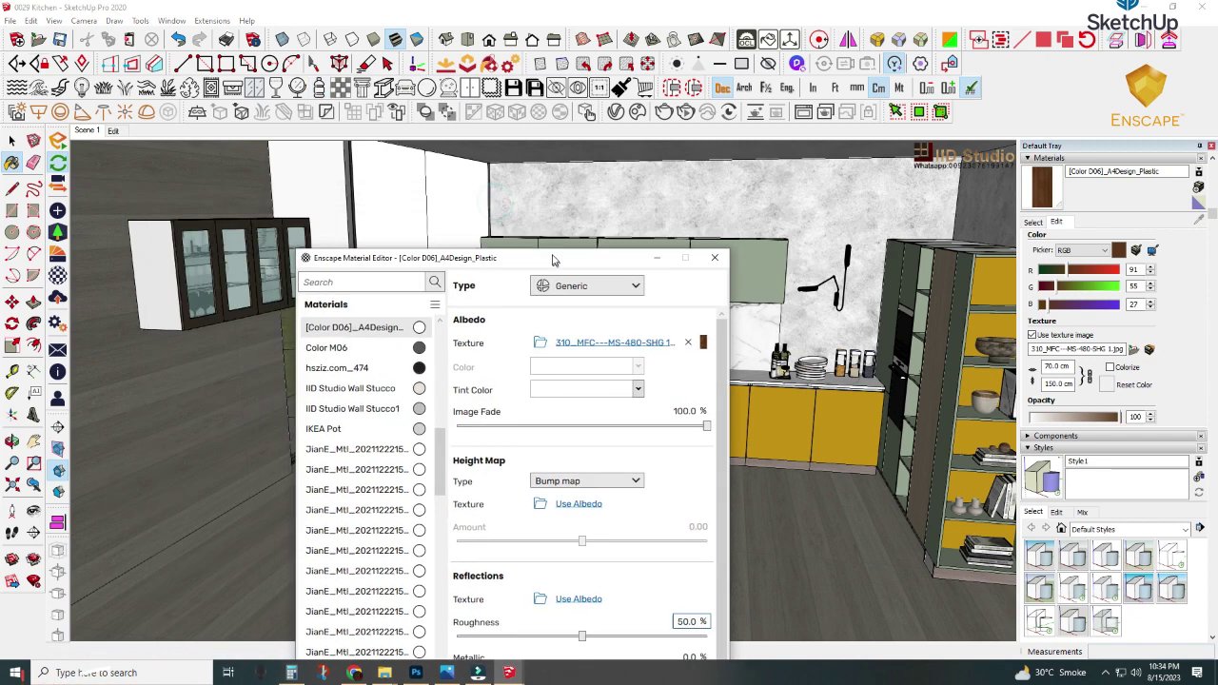
Give the Keli 2 browb cabinet material a grey base colour with 100% image fade
alt+click(766, 420)
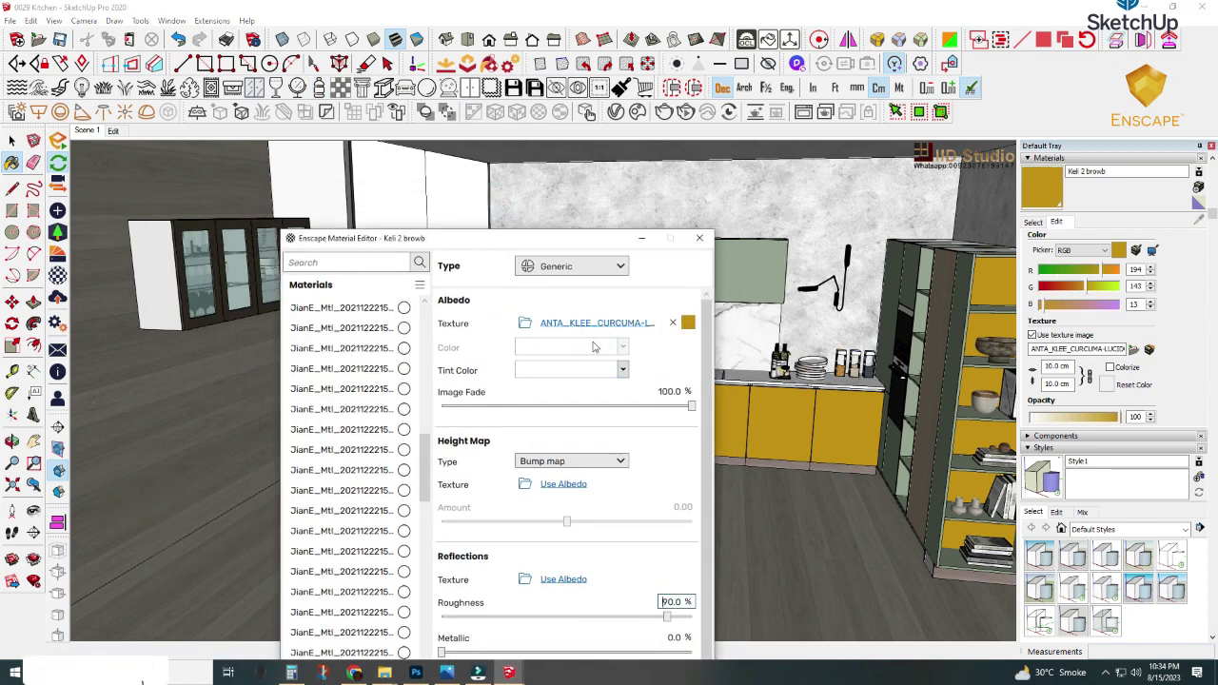
click(589, 348)
click(557, 54)
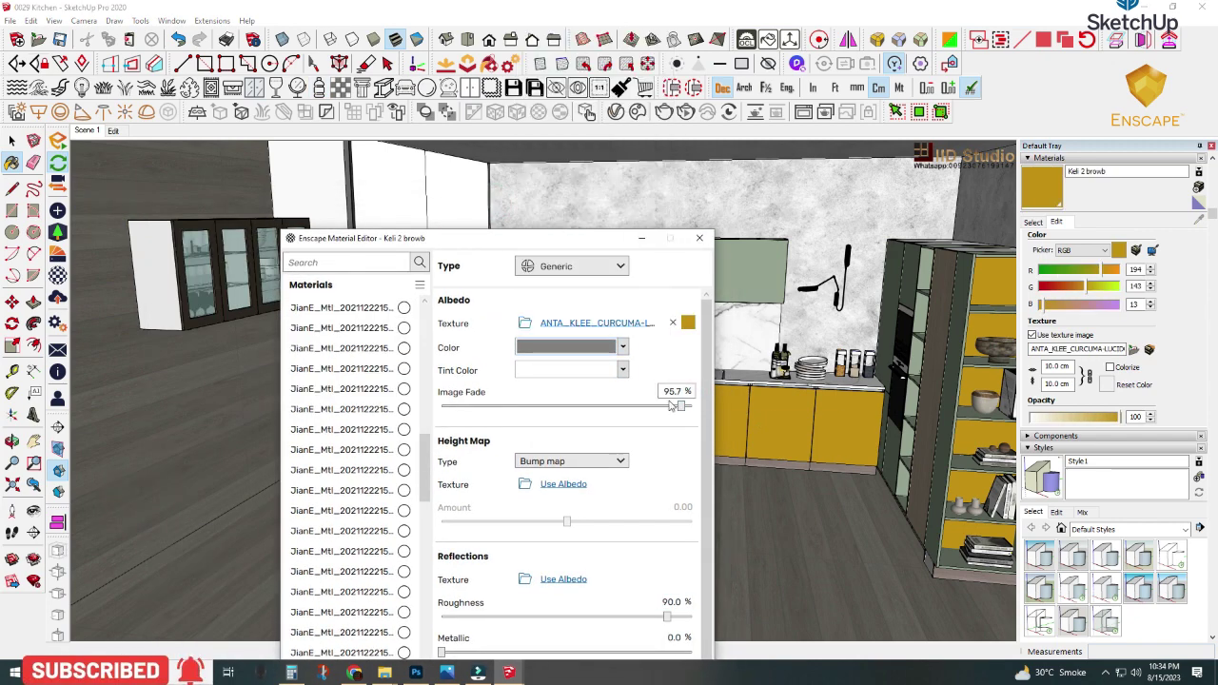
click(620, 409)
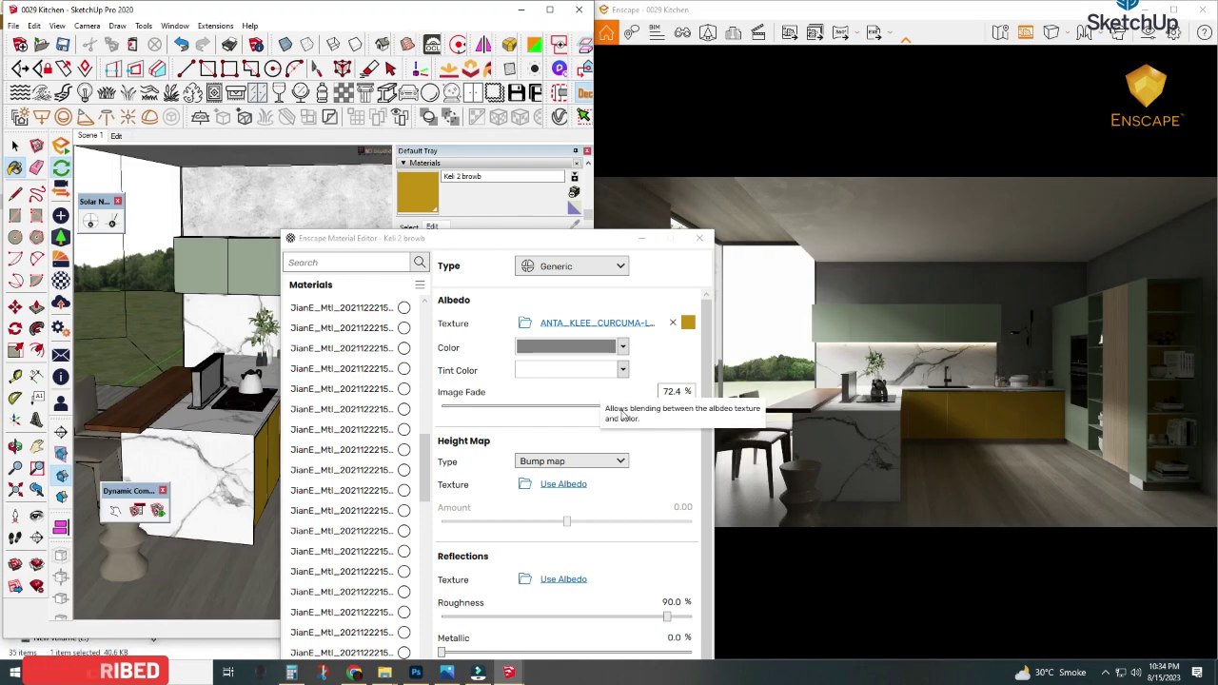
drag(620, 409, 691, 407)
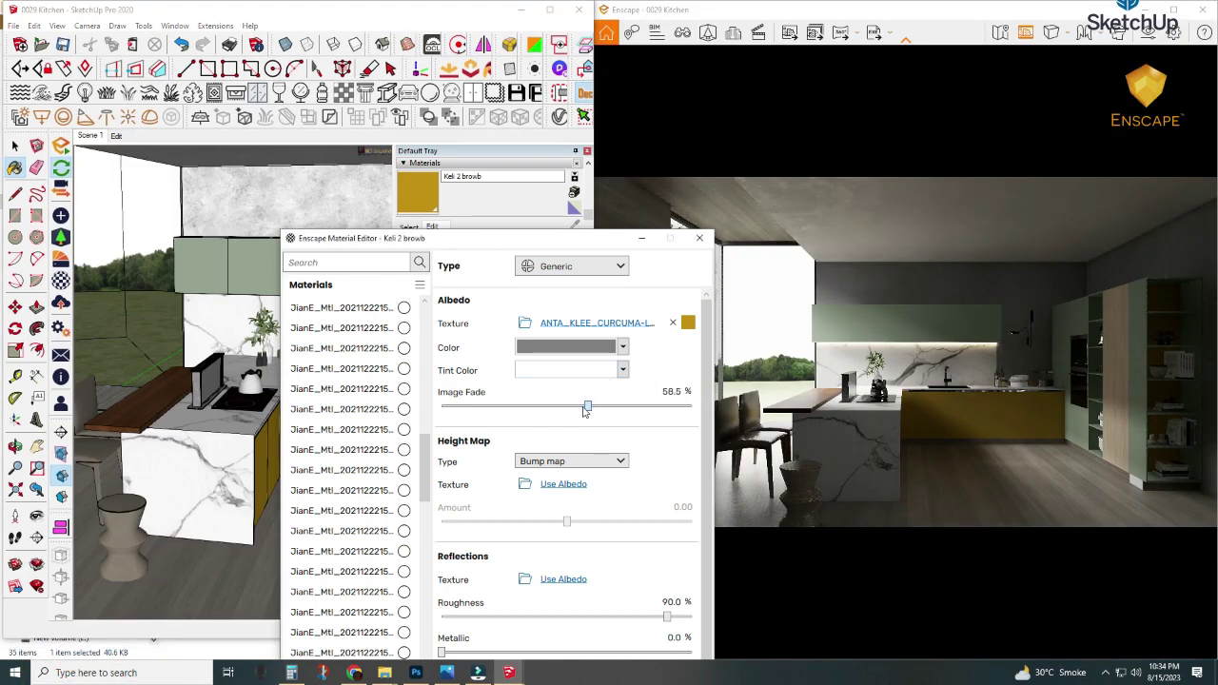
click(636, 325)
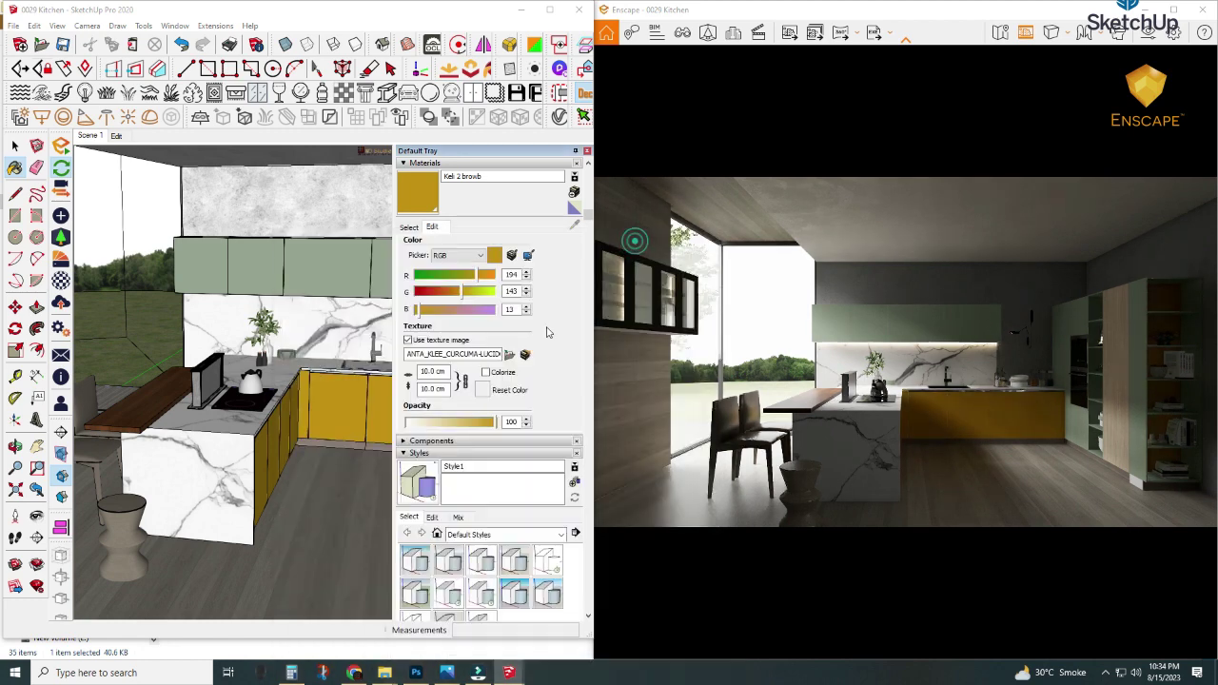
Draw a thin rectangle on the ceiling and push/pull it into a strip
scroll(352, 489, down, 3)
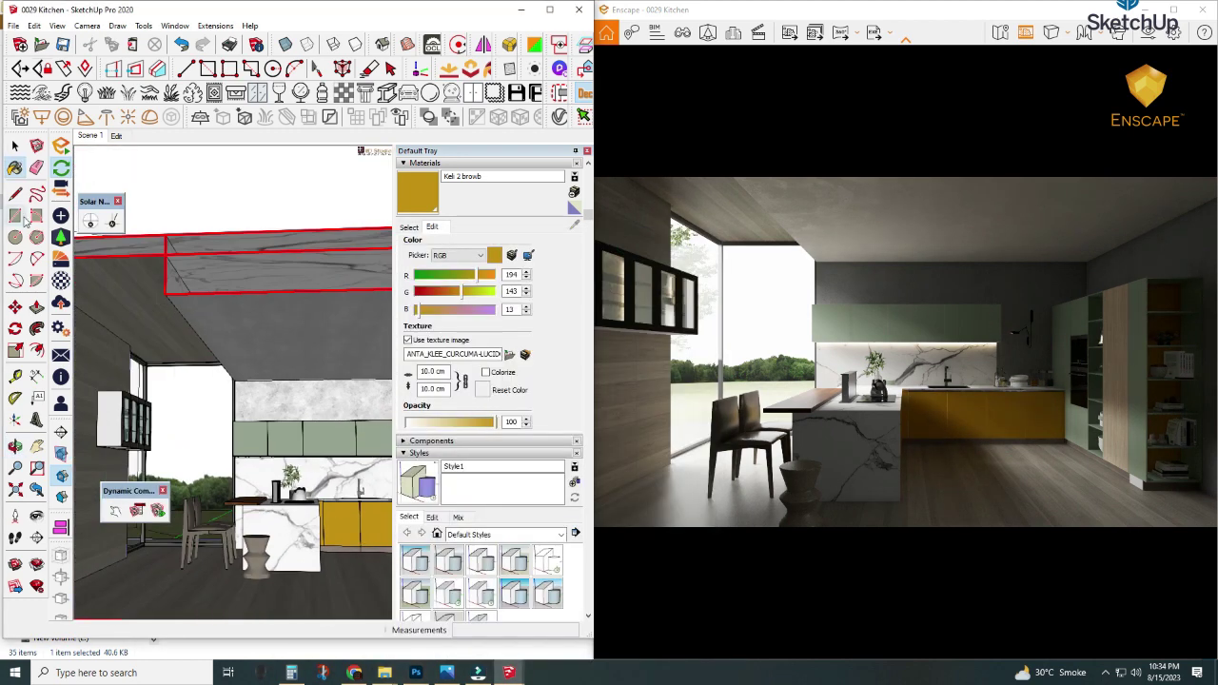
scroll(276, 376, up, 2)
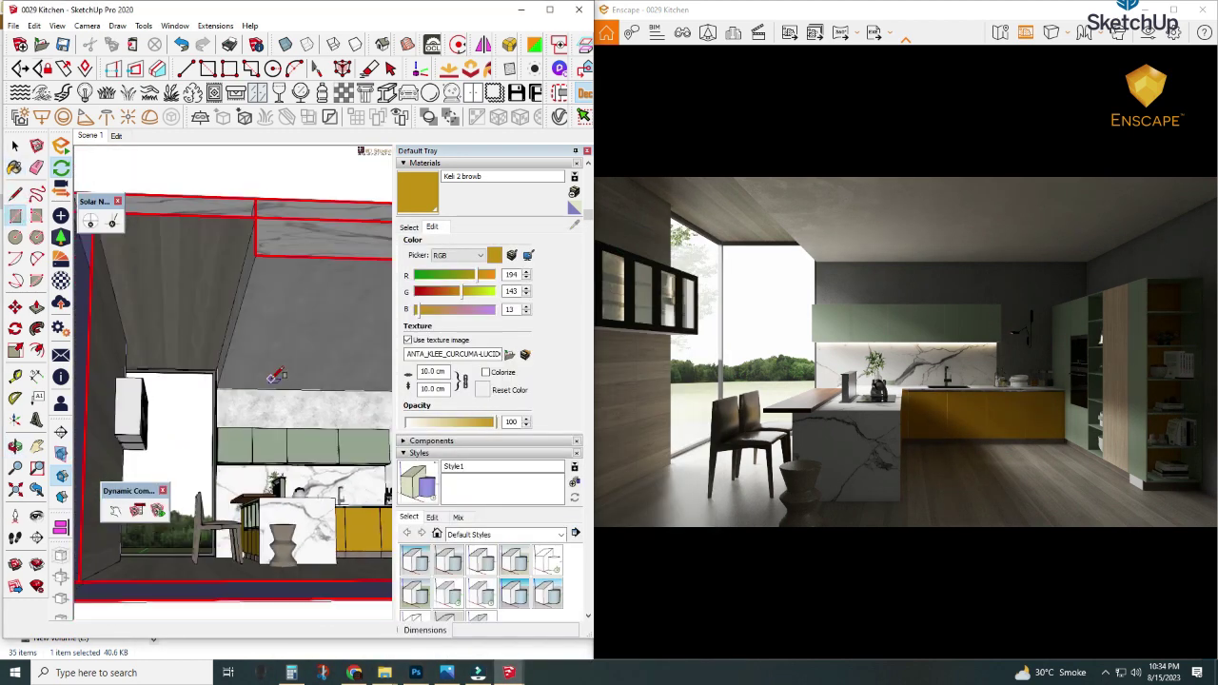
click(335, 269)
scroll(333, 271, up, 3)
key(p)
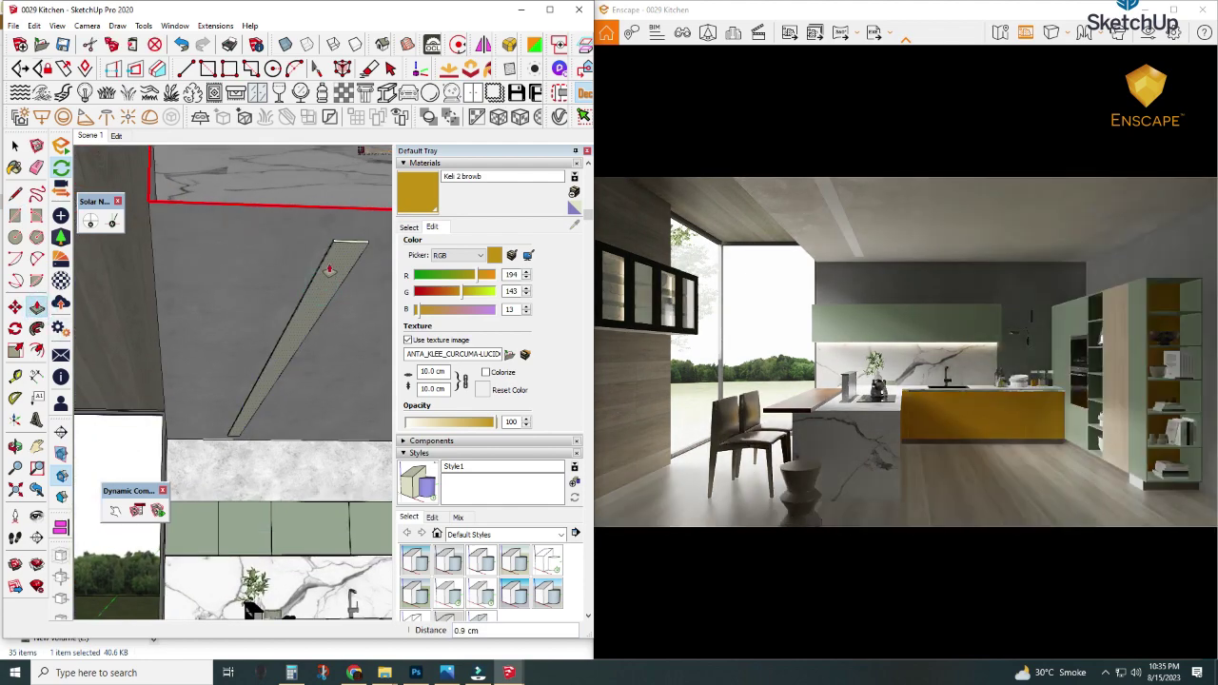
mouse_move(333, 263)
middle_down()
mouse_move(231, 308)
mouse_move(284, 310)
middle_up()
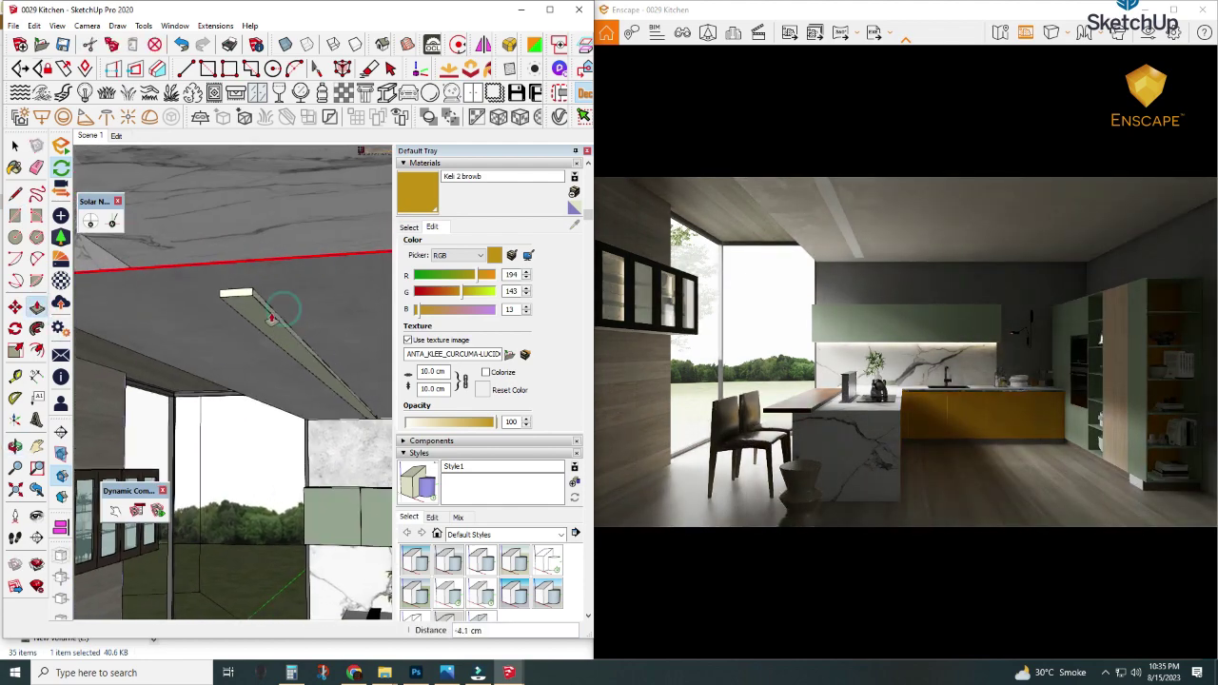
Make the extruded ceiling strip into a group
key(space)
right_click(246, 314)
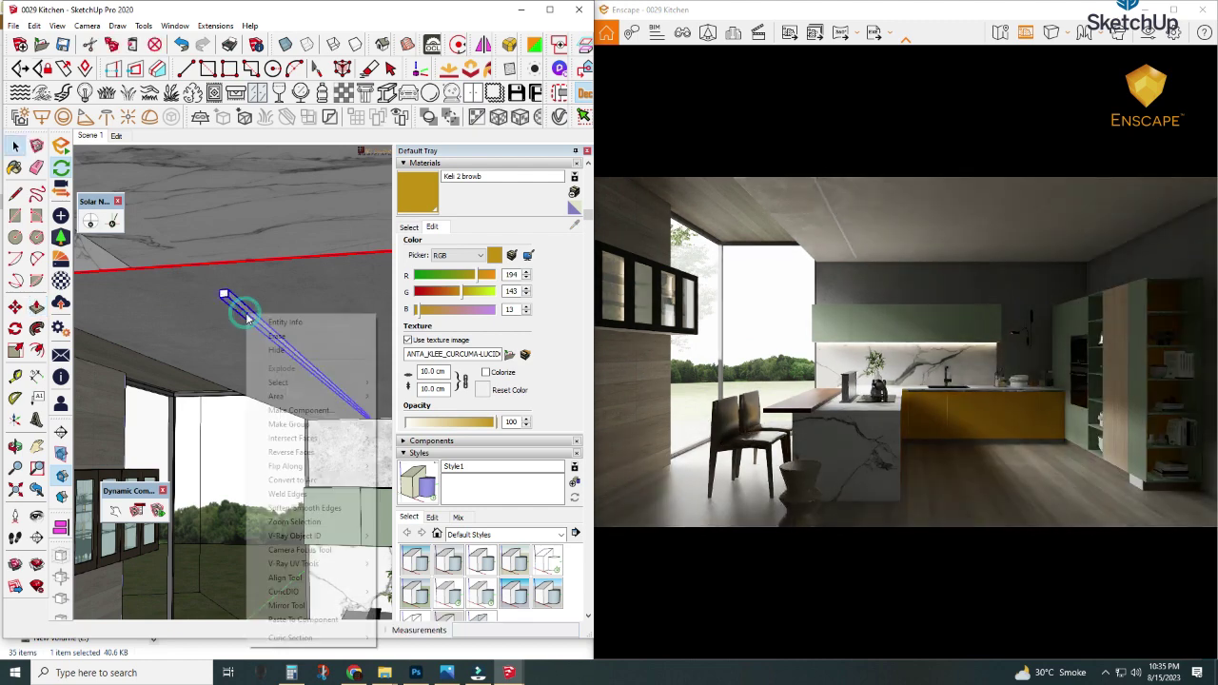
click(285, 426)
middle_drag(285, 425, 86, 483)
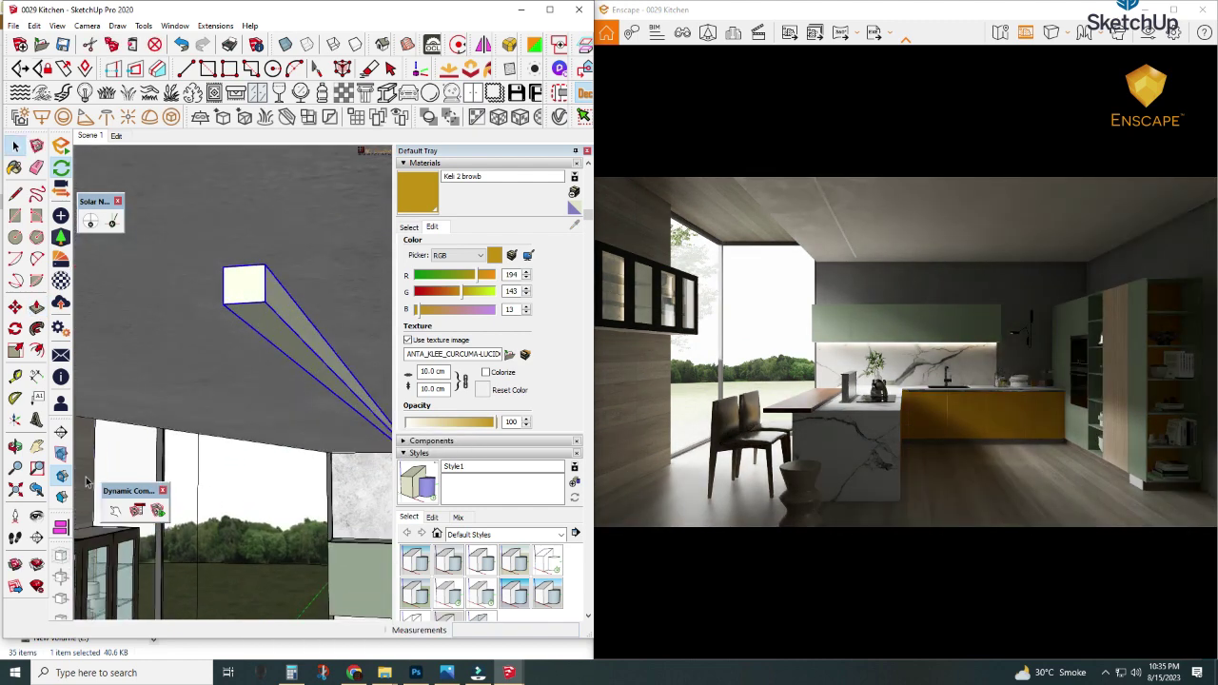
Inside the group, push/pull the strip's end face by 0.4
click(36, 376)
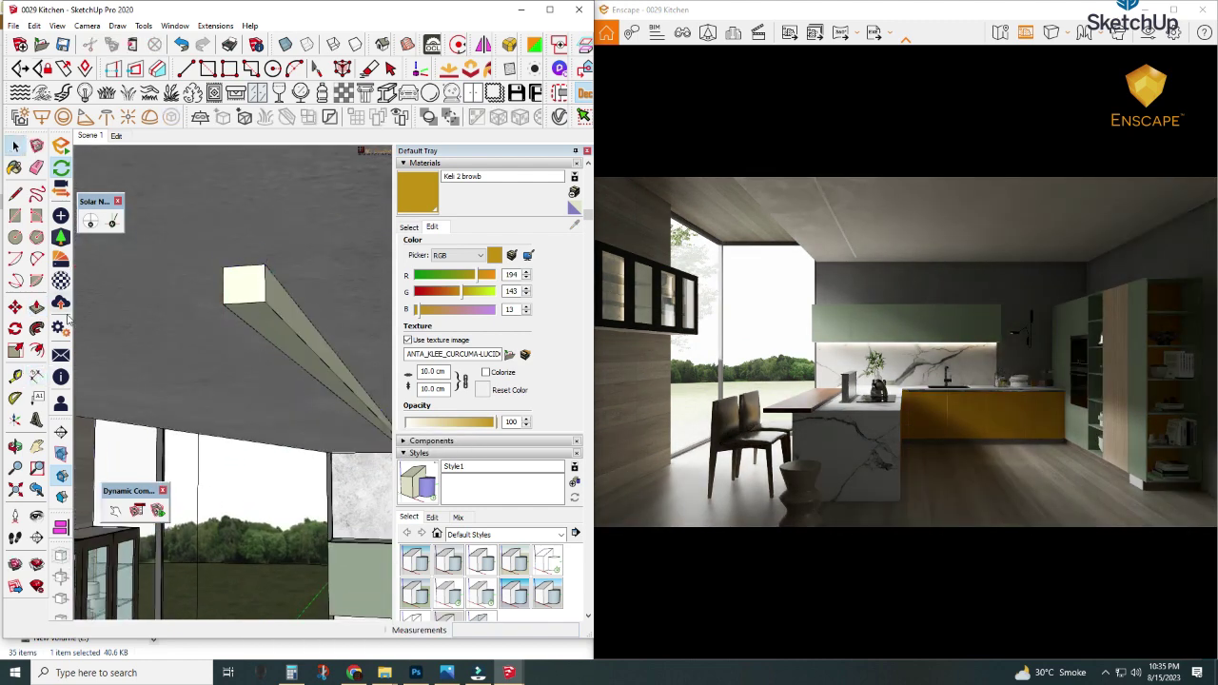
double_click(273, 302)
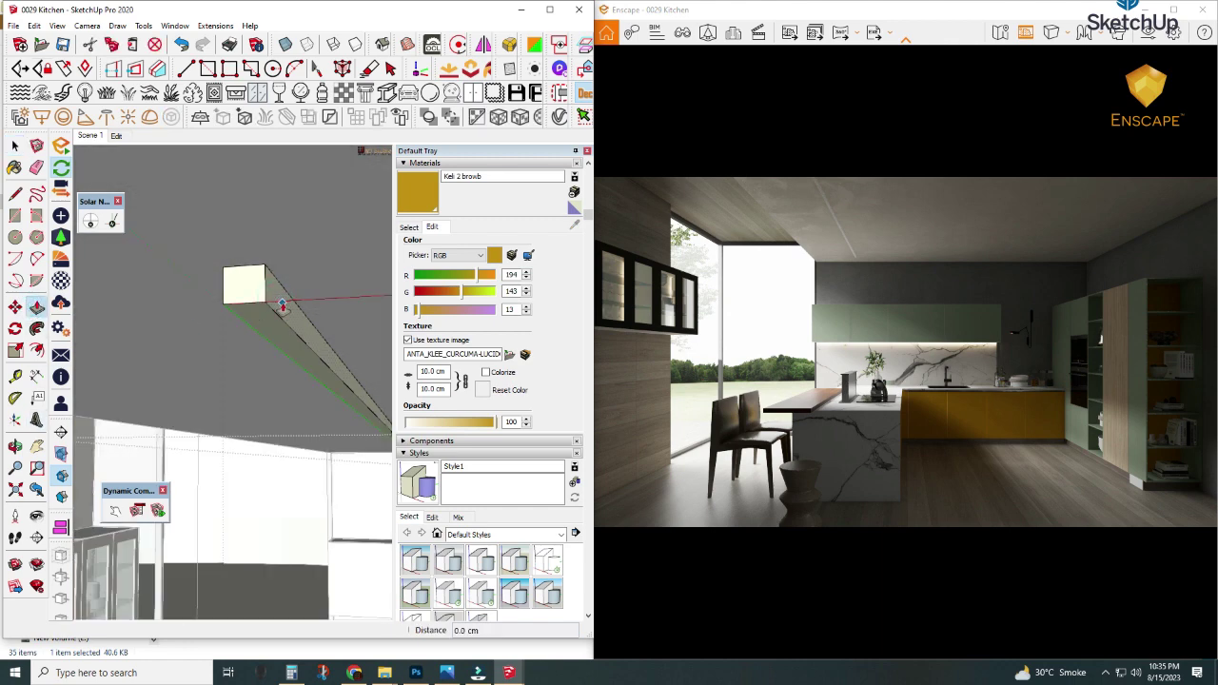
click(282, 304)
key(Return)
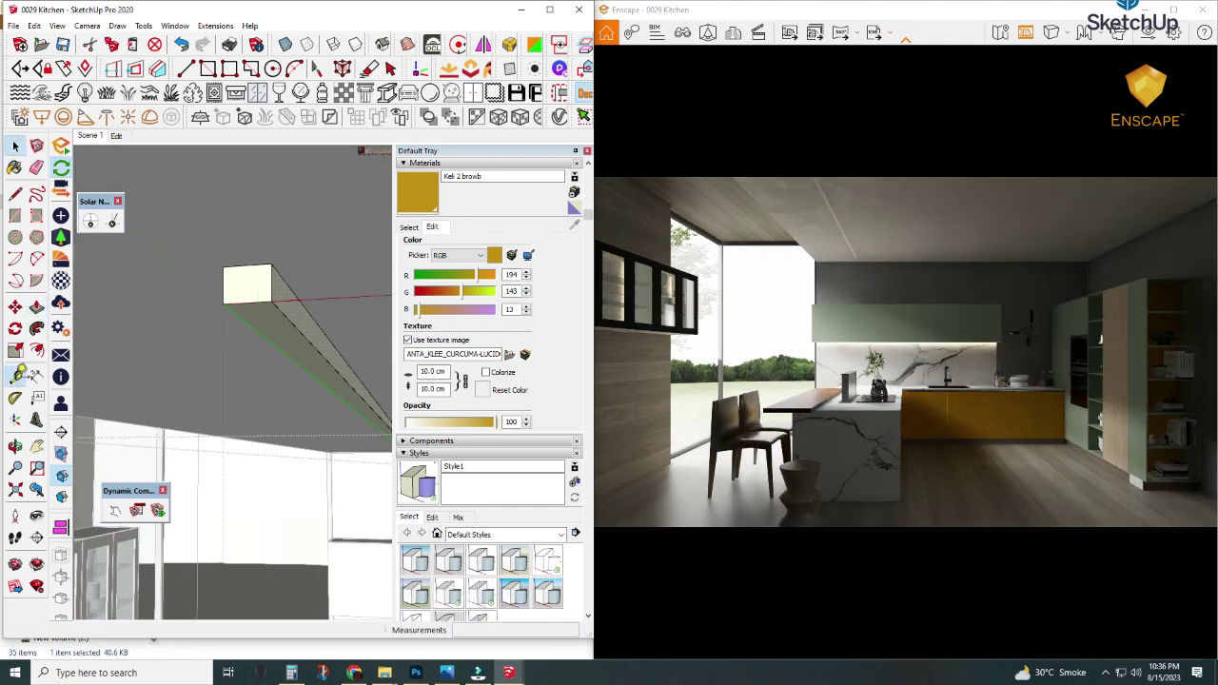
key(space)
Paint the ceiling strip with a peach material from New textures > Emissive
click(408, 227)
click(504, 244)
click(471, 407)
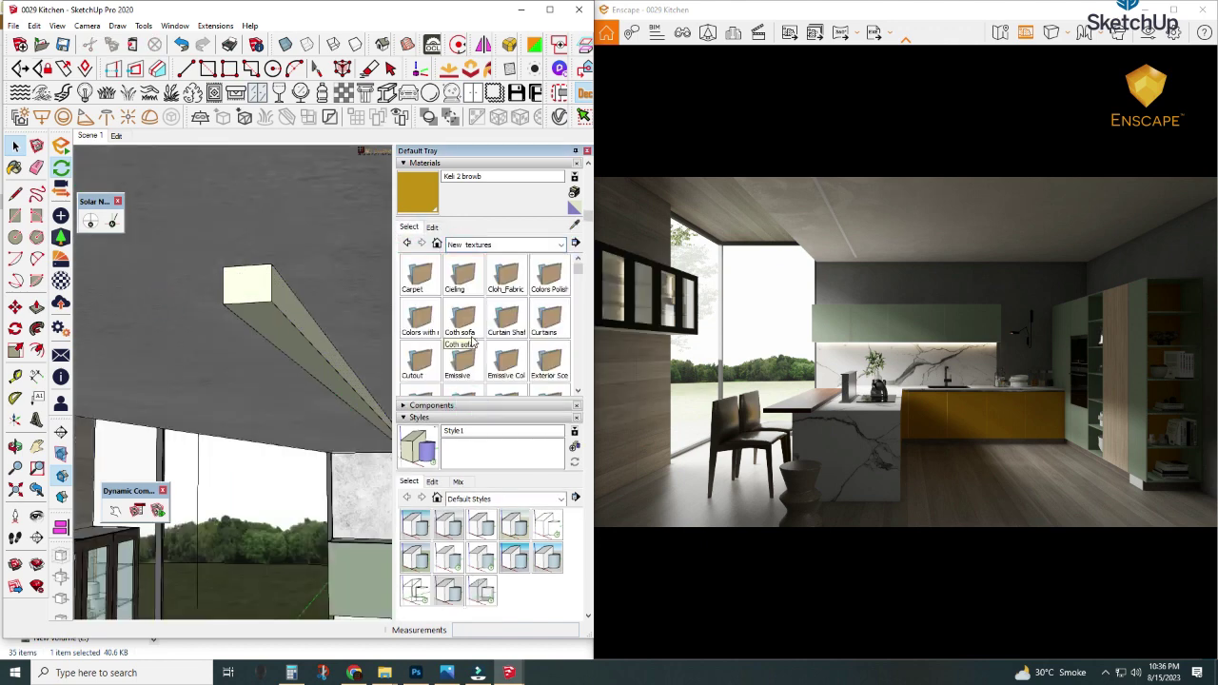
double_click(458, 368)
click(463, 275)
click(283, 317)
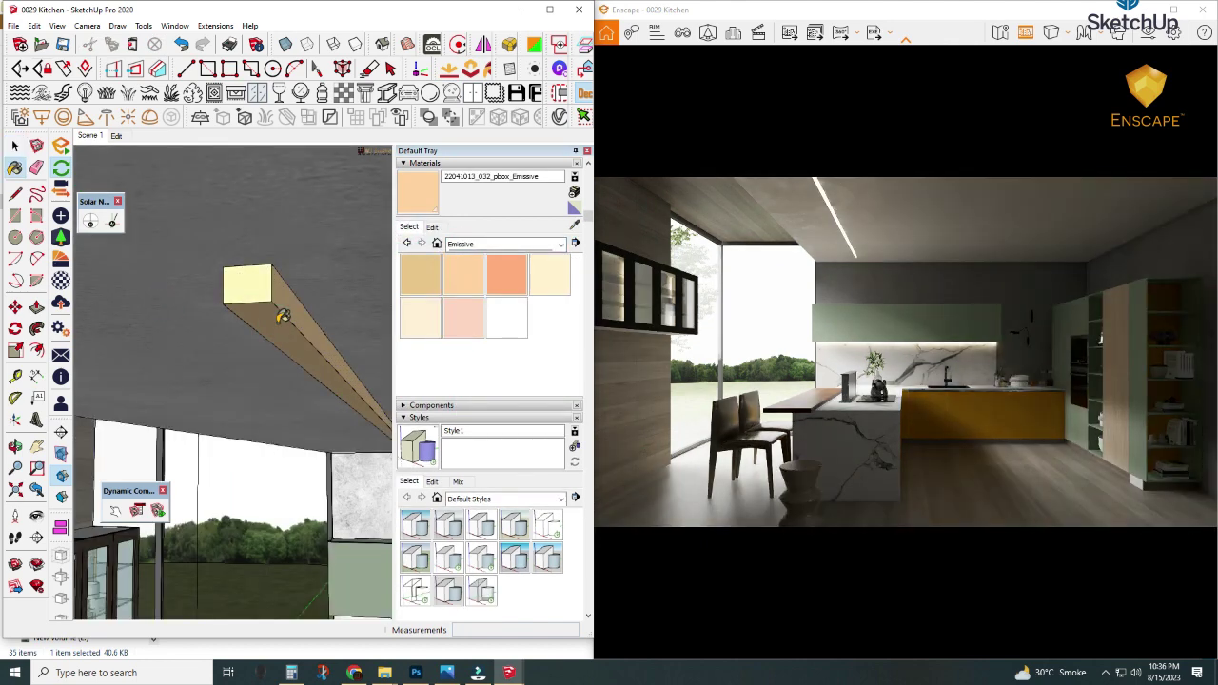
Copy the strip sideways with Move to create a parallel second light strip
click(15, 305)
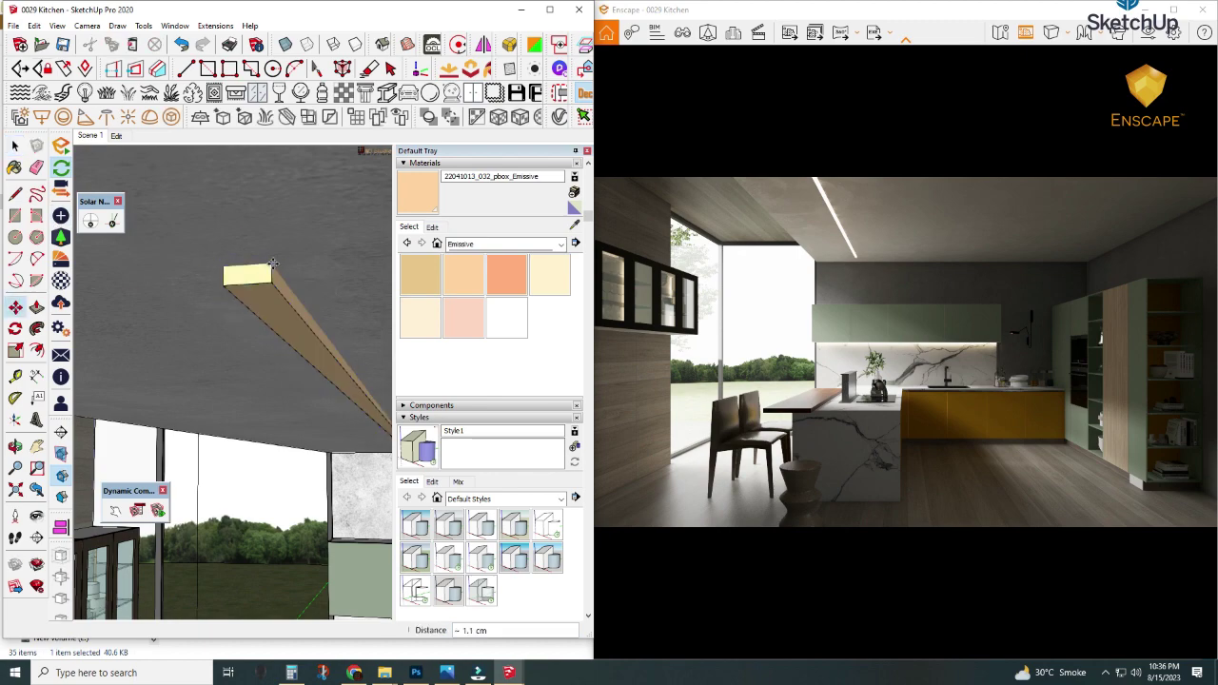
mouse_move(272, 308)
middle_down()
mouse_move(294, 333)
mouse_move(233, 279)
middle_up()
click(294, 333)
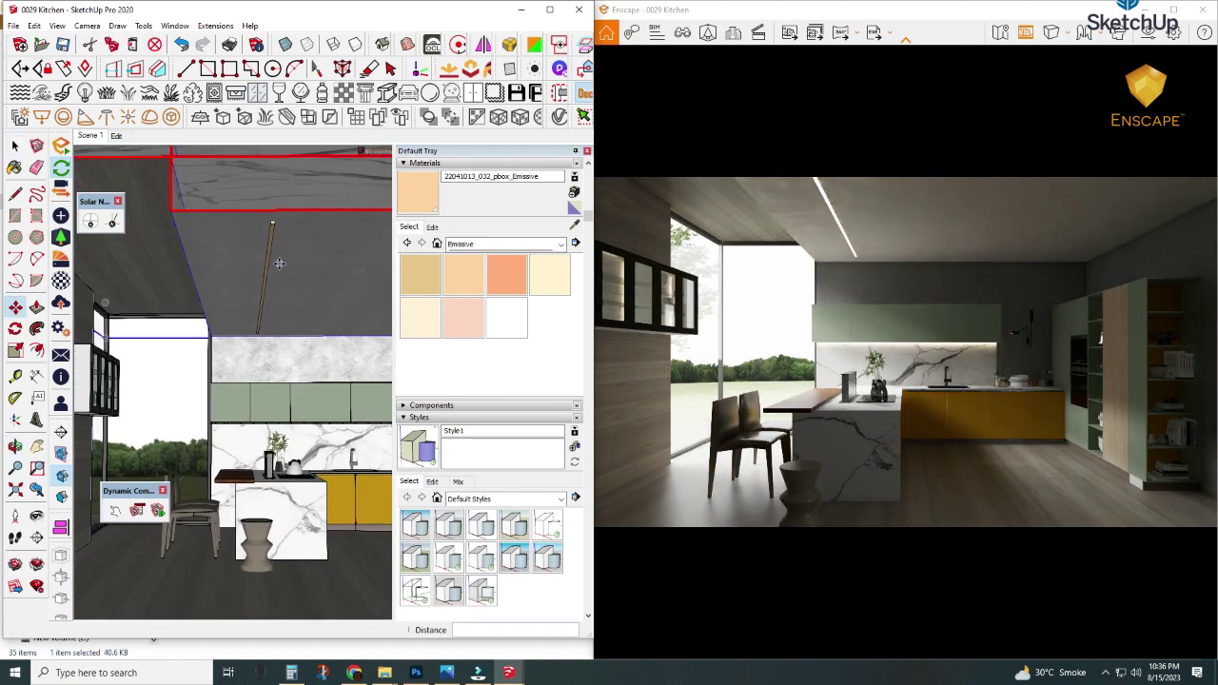
click(15, 144)
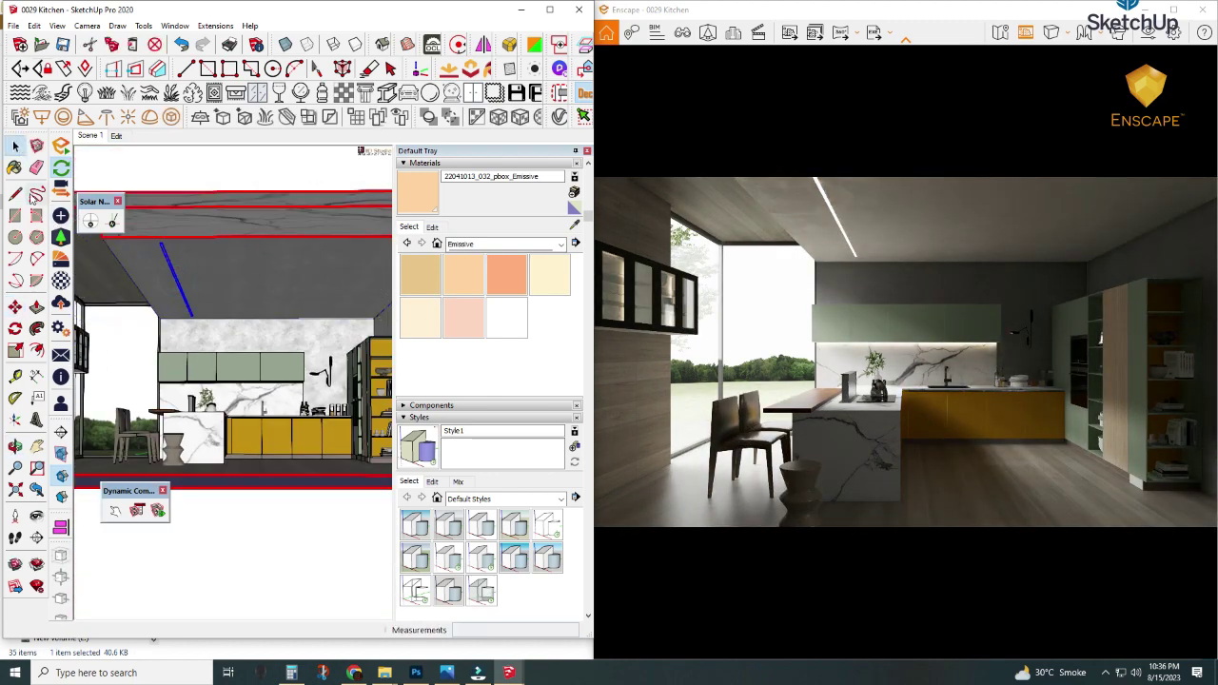
click(168, 277)
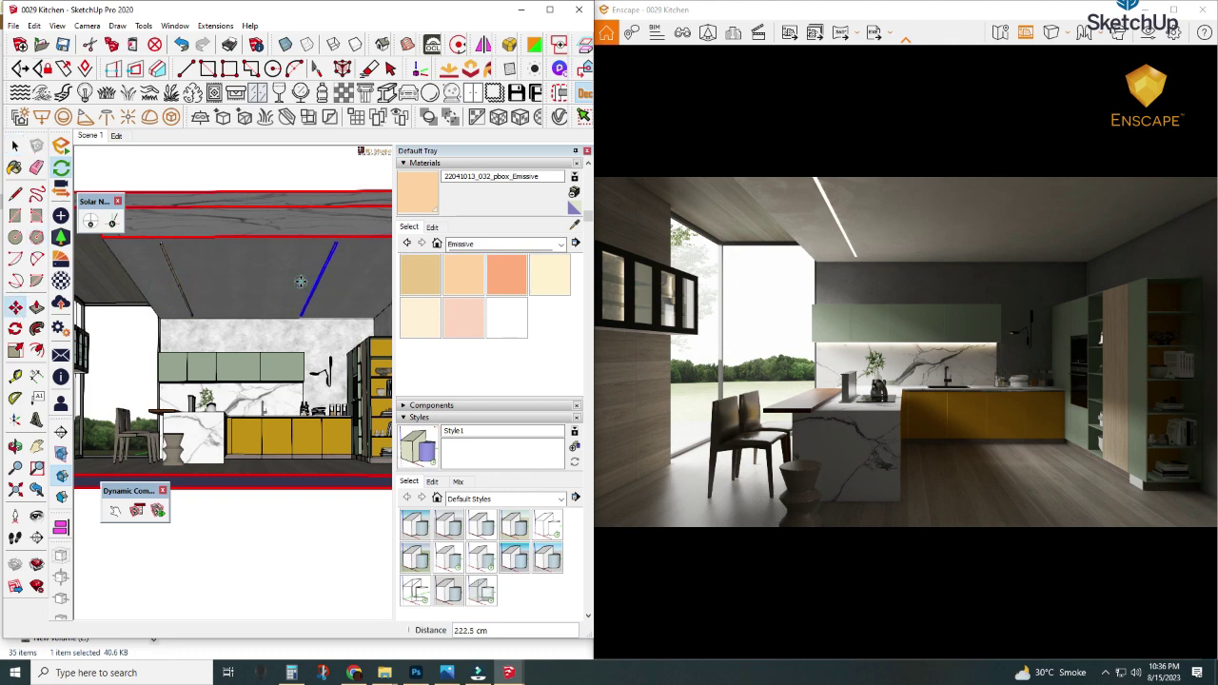
click(300, 282)
click(16, 145)
scroll(212, 422, up, 2)
scroll(211, 422, up, 2)
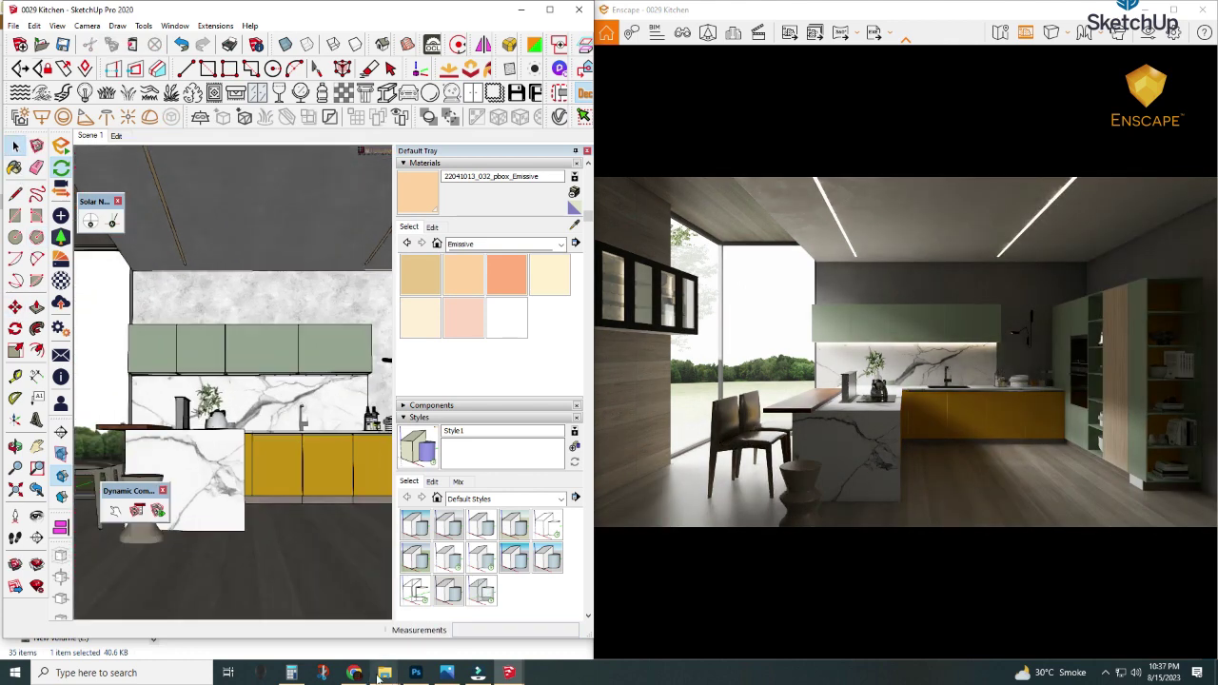
scroll(190, 399, up, 2)
Select the light strip and move it left toward the backsplash and cabinets
scroll(191, 400, up, 2)
scroll(191, 400, up, 3)
scroll(190, 400, up, 2)
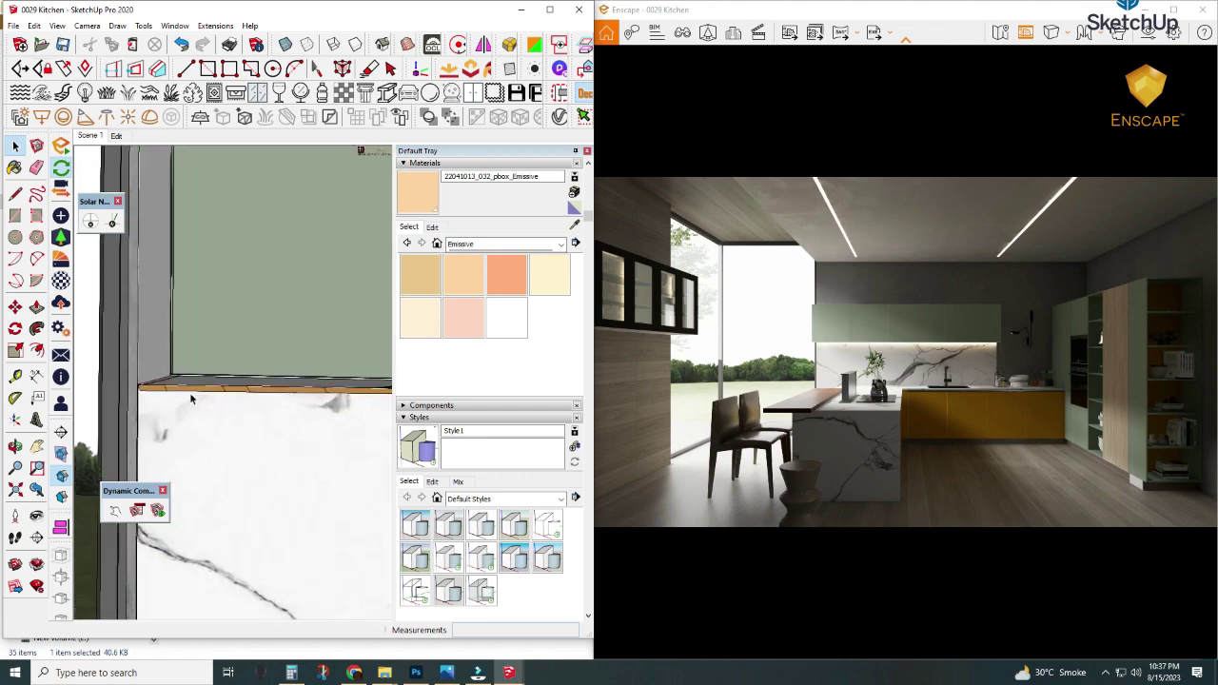
click(138, 386)
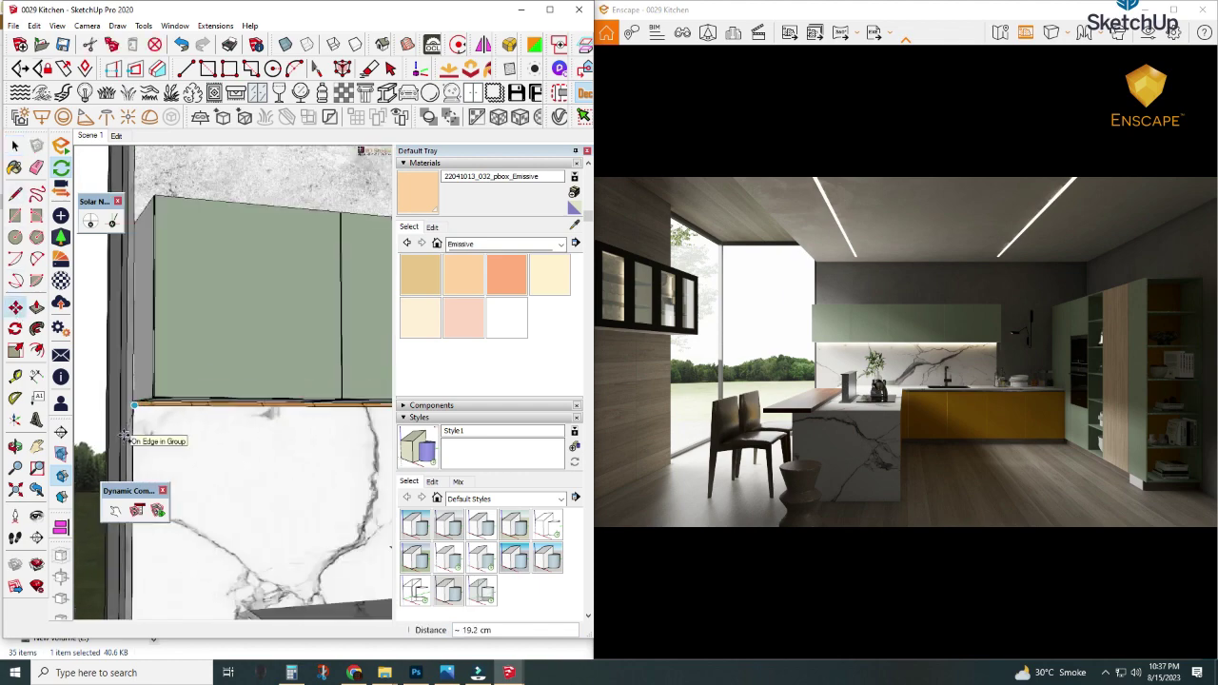
scroll(143, 386, down, 3)
scroll(153, 361, down, 3)
mouse_move(167, 300)
middle_down()
mouse_move(165, 371)
mouse_move(138, 329)
middle_up()
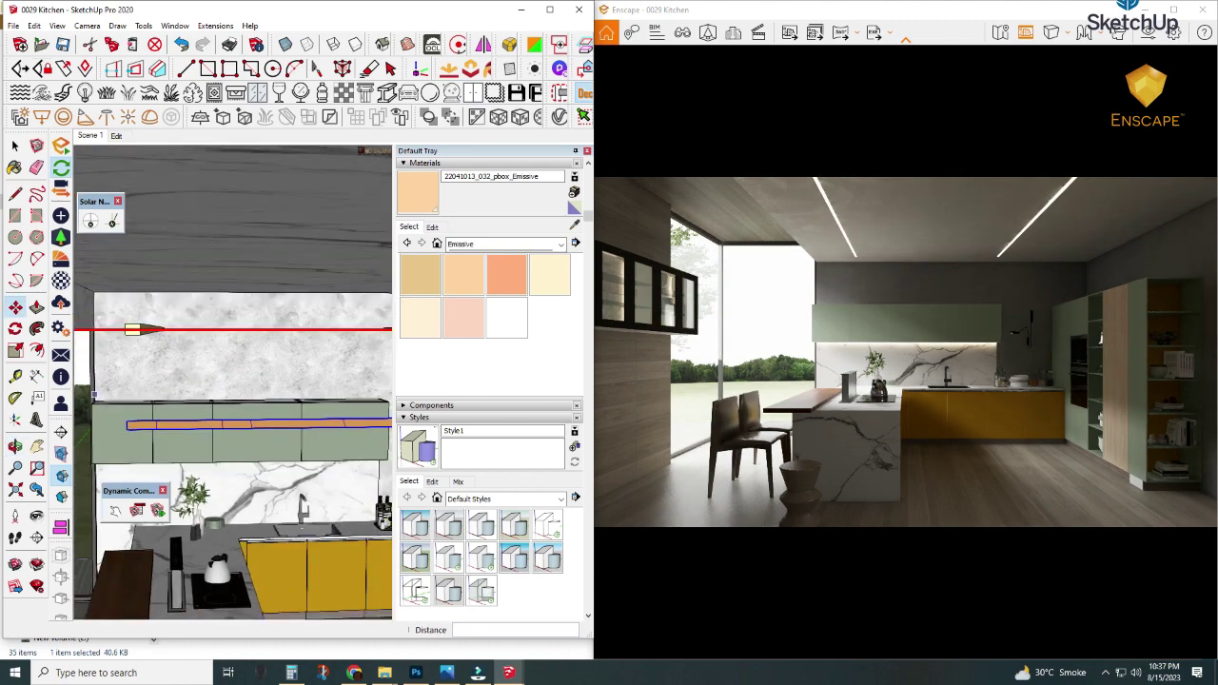
scroll(138, 431, down, 3)
middle_drag(138, 431, 57, 362)
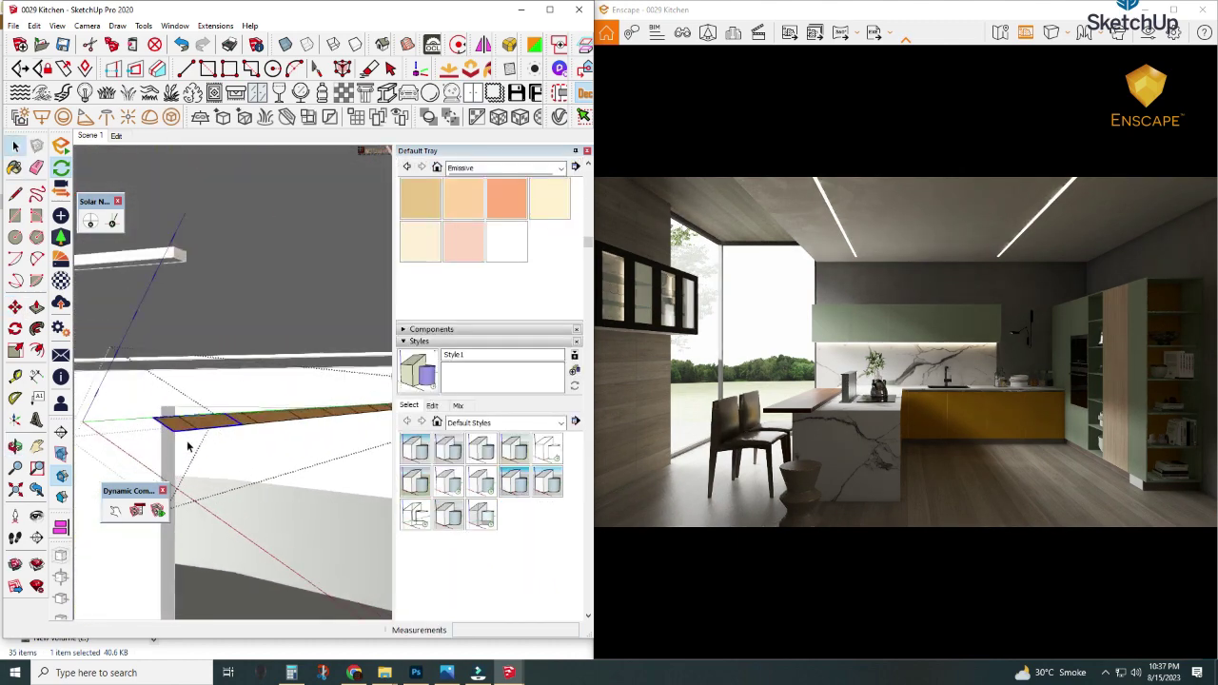
key(m)
click(228, 418)
middle_drag(201, 429, 326, 435)
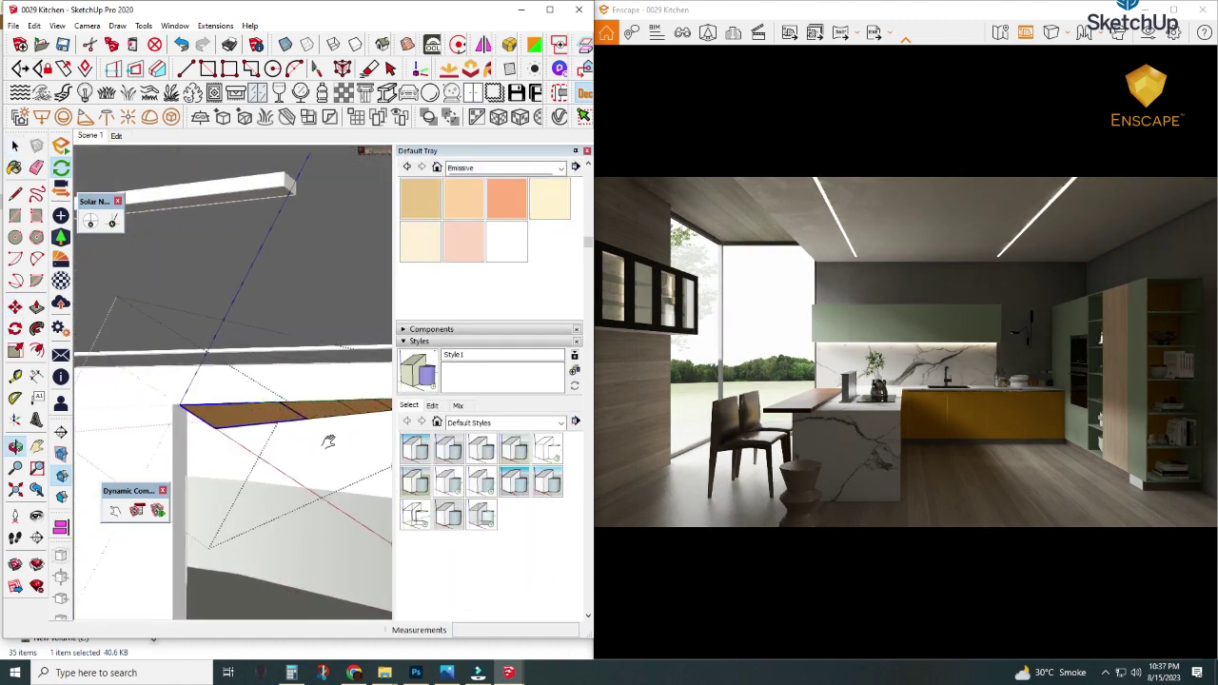
key(space)
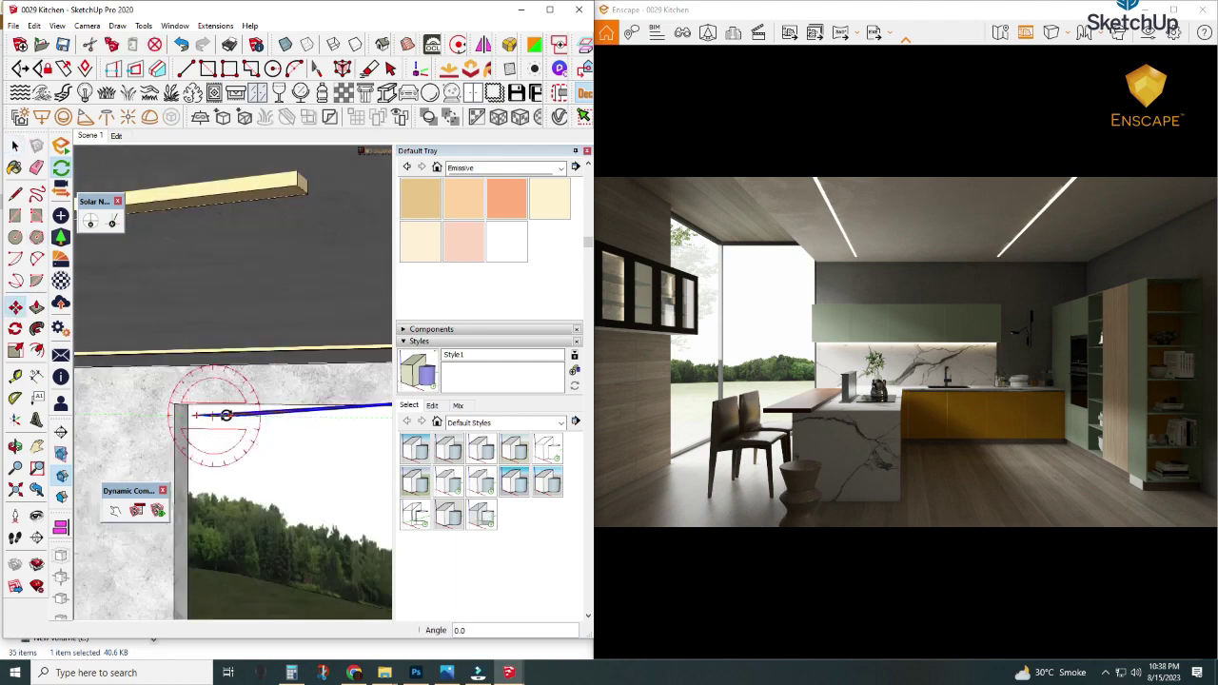
Rotate the strip -90° and move it along the ceiling edge above the shelves
middle_drag(222, 422, 136, 493)
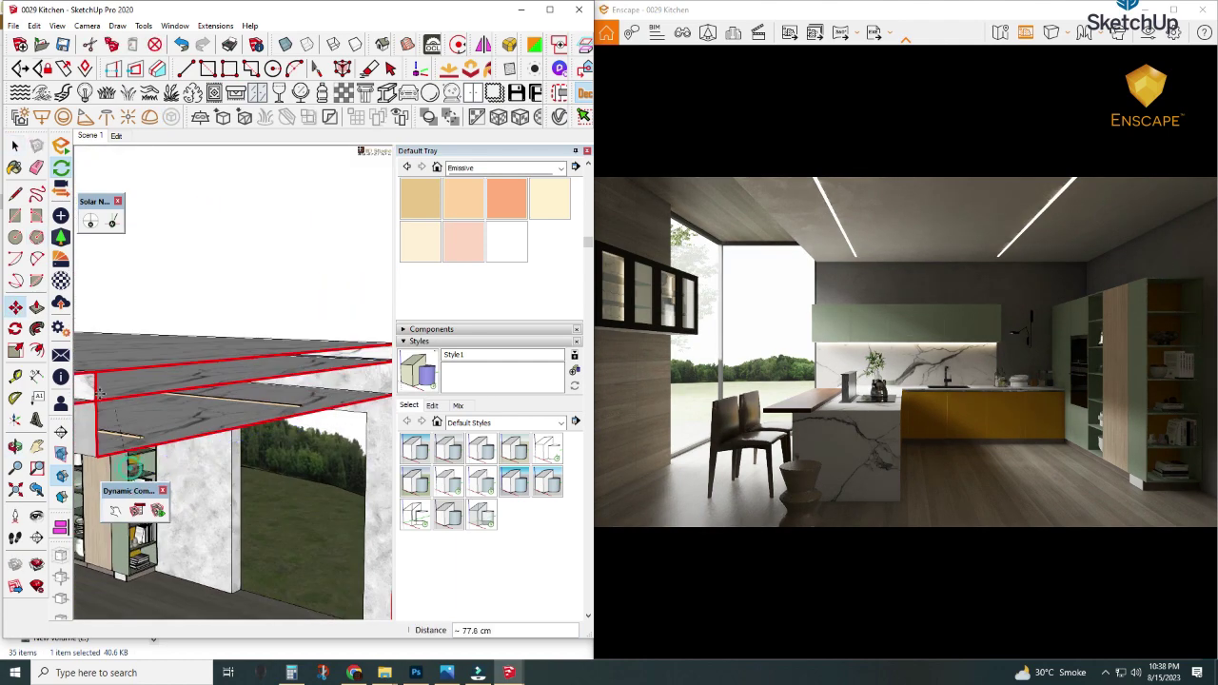
key(q)
middle_drag(95, 362, 120, 356)
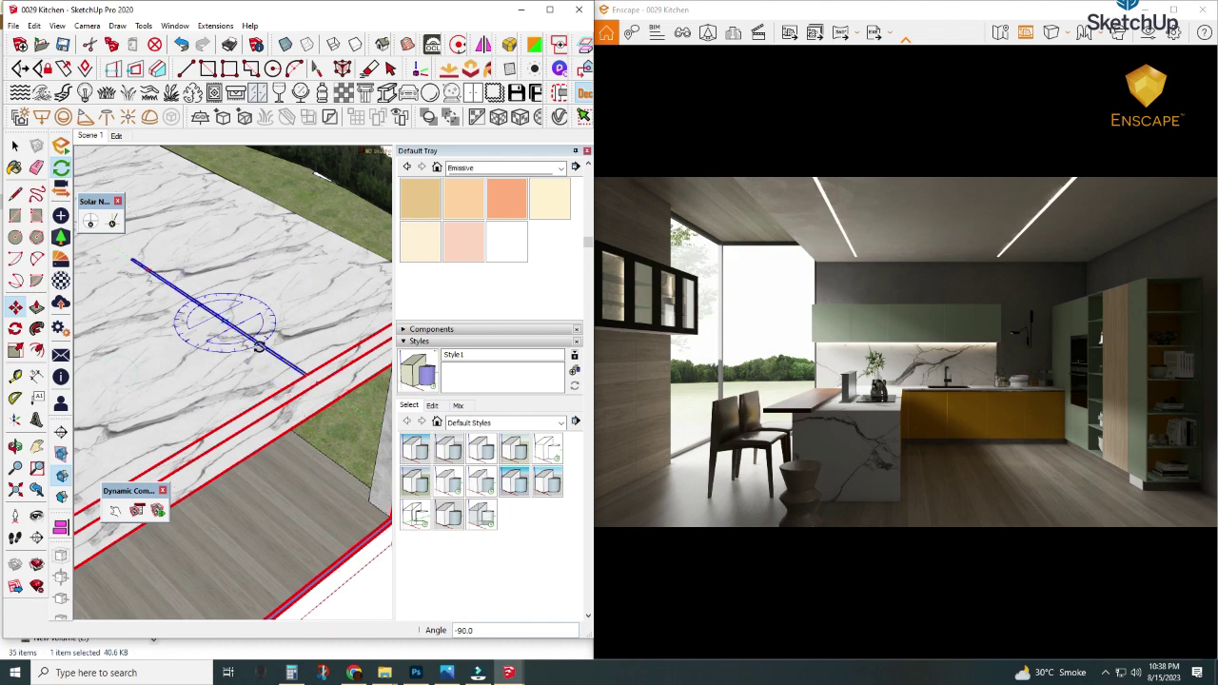
key(m)
scroll(258, 346, down, 5)
middle_drag(219, 285, 162, 234)
scroll(190, 276, up, 5)
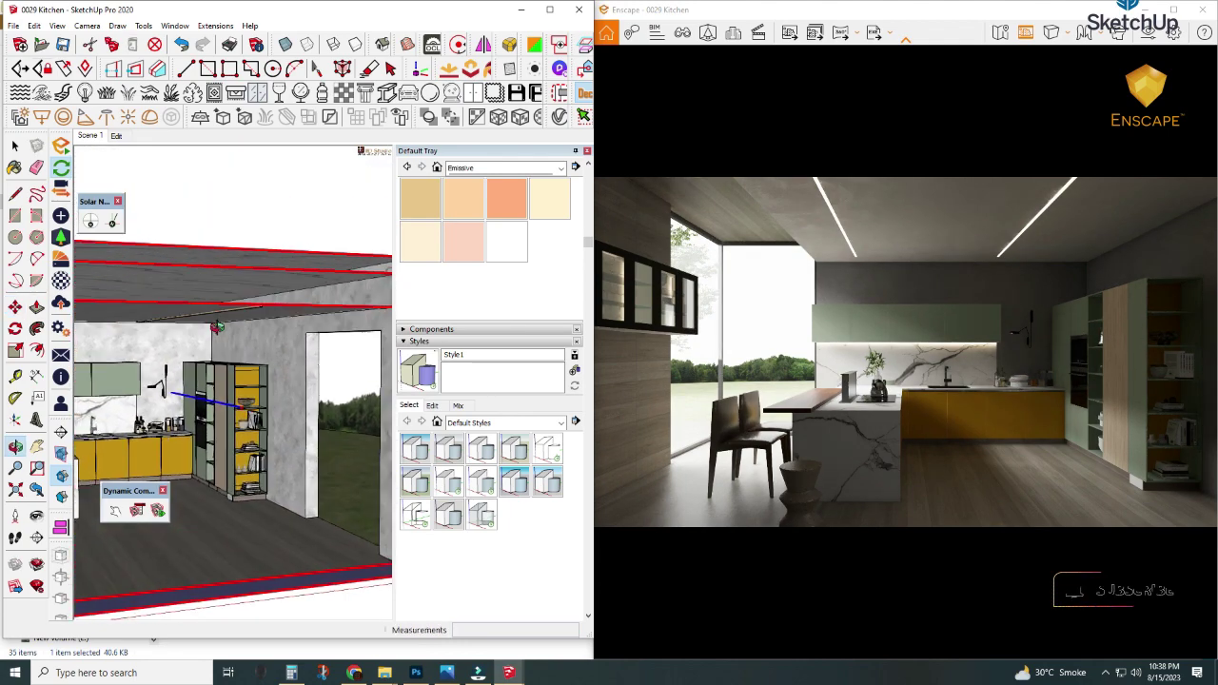
middle_drag(190, 276, 225, 205)
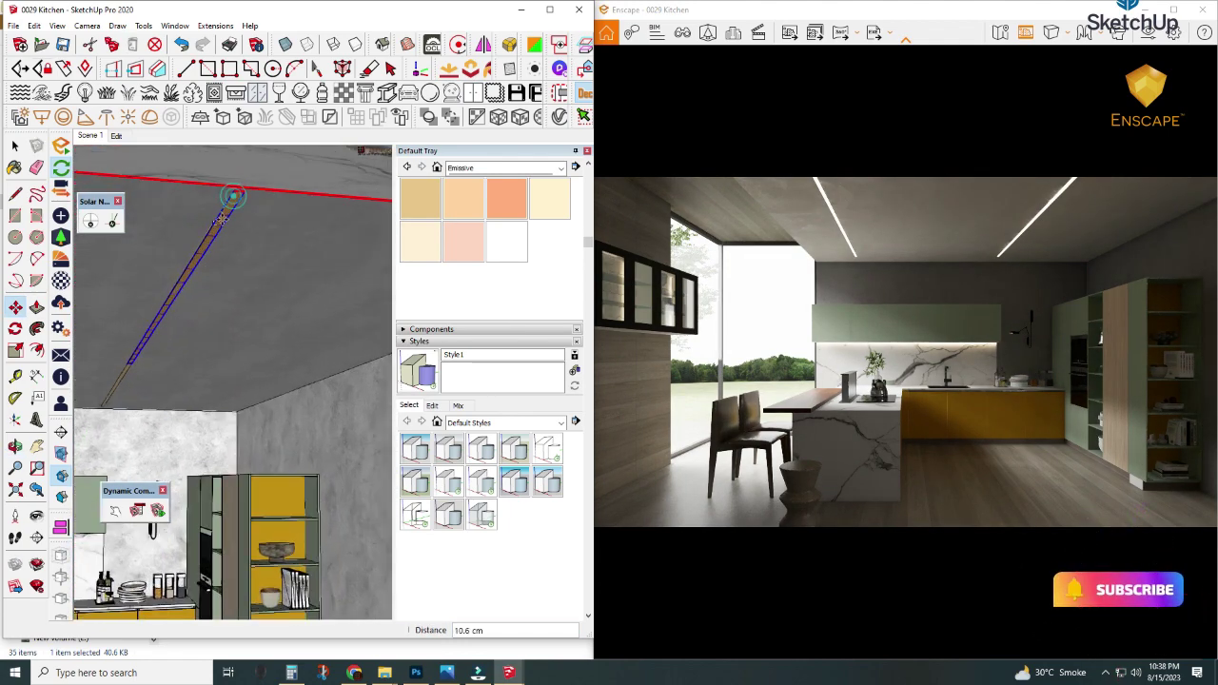
key(space)
middle_drag(141, 267, 217, 259)
Open the strip group and browse the Colors material collection
double_click(218, 259)
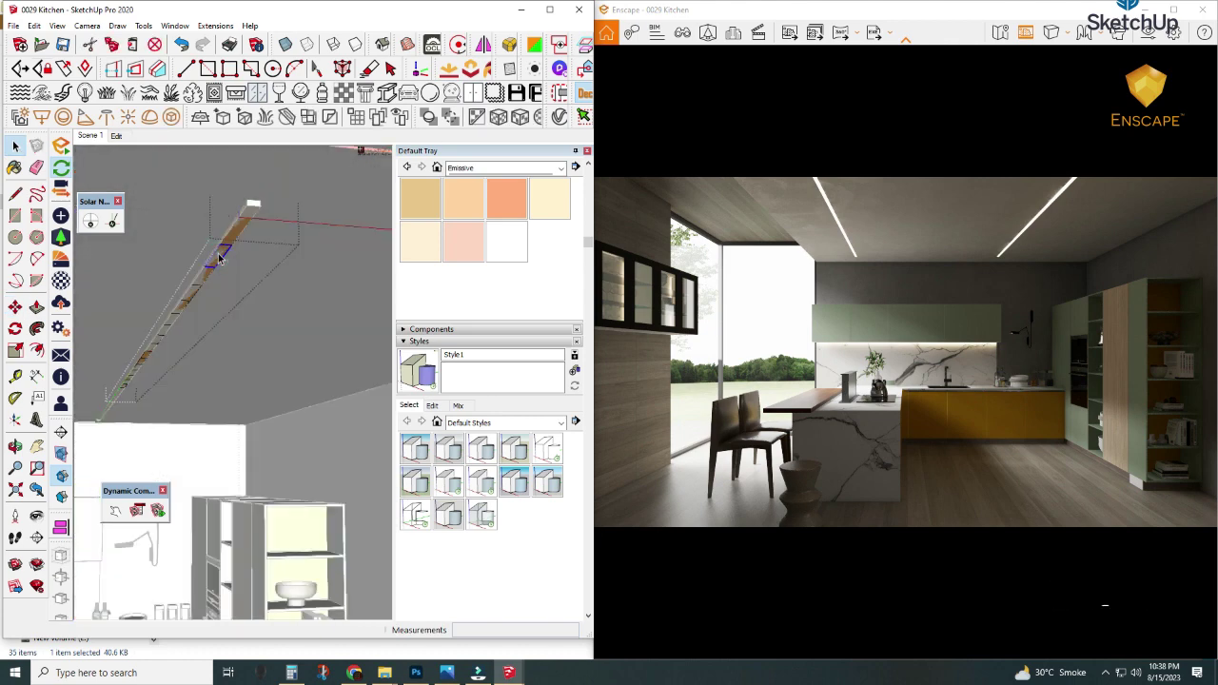
click(504, 168)
click(494, 253)
scroll(568, 255, down, 3)
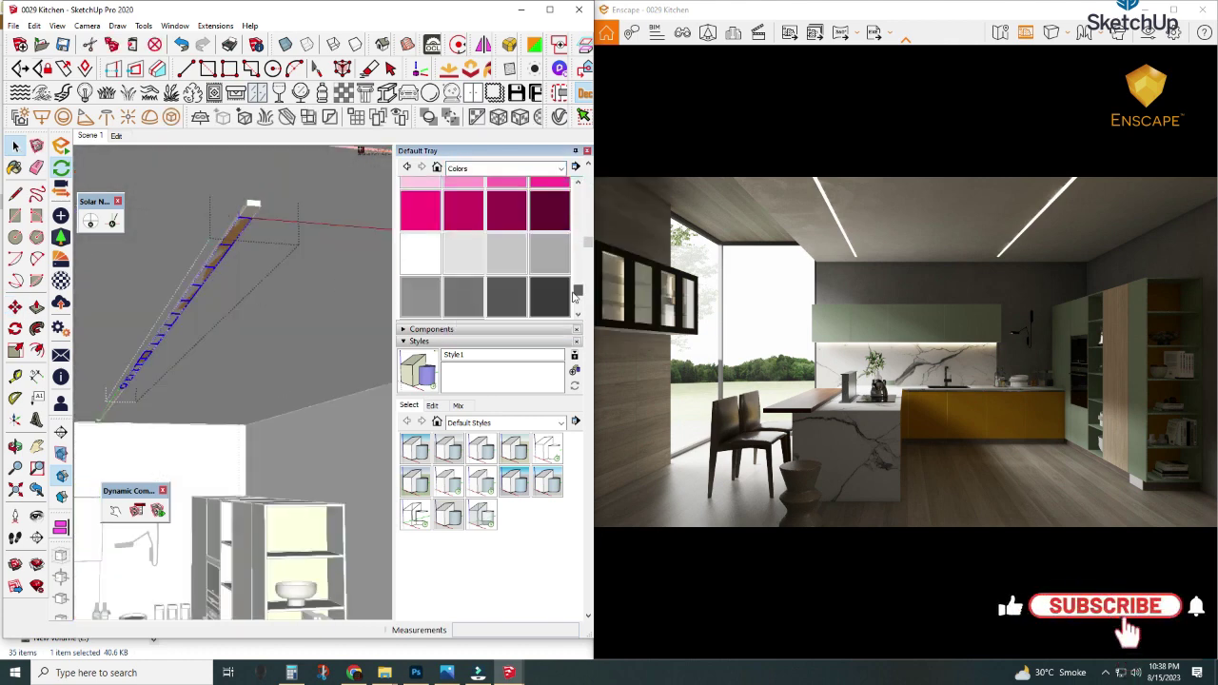
click(138, 178)
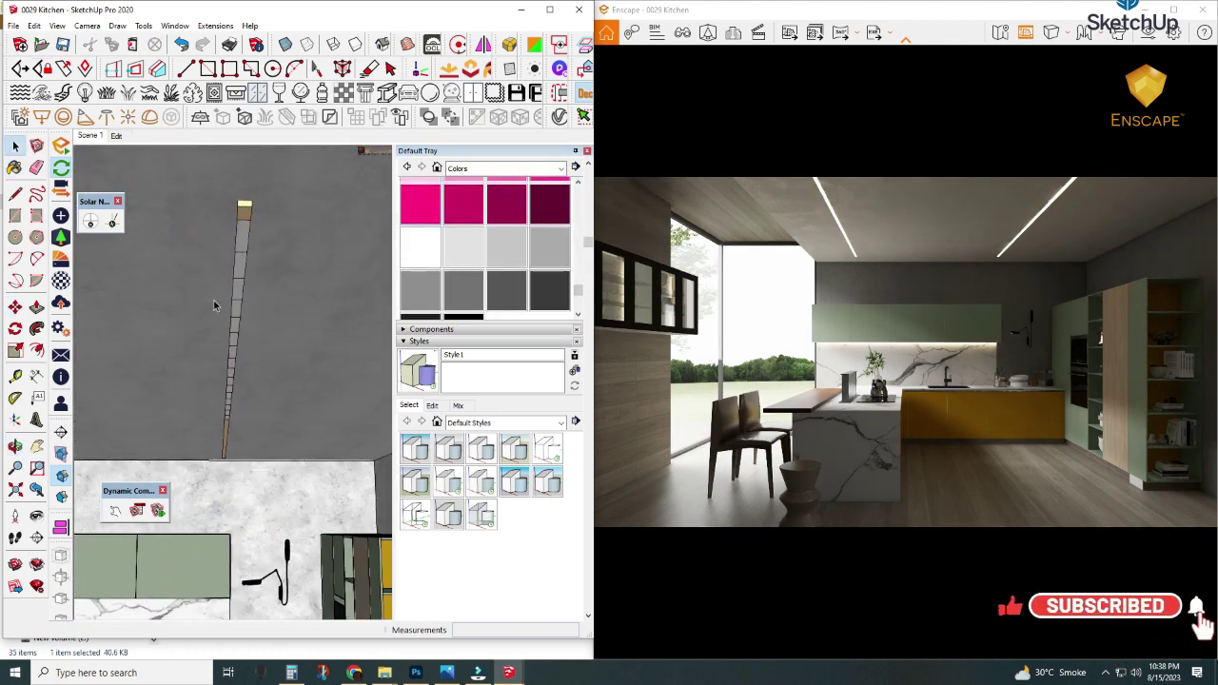
Move the strip along its length to a new position
middle_drag(201, 248, 308, 295)
key(m)
click(308, 295)
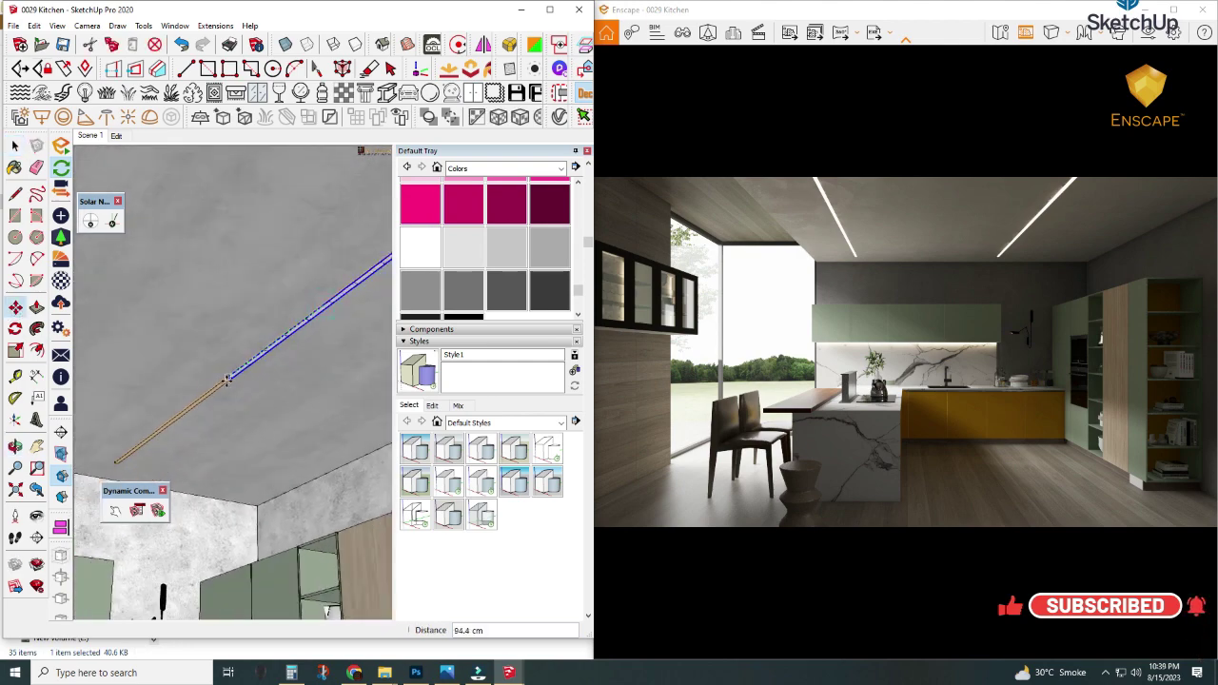
click(155, 433)
mouse_move(156, 433)
middle_down()
mouse_move(212, 310)
mouse_move(276, 314)
middle_up()
Group the strip's 16 rectangular lights and shift the group over the kitchen
double_click(202, 380)
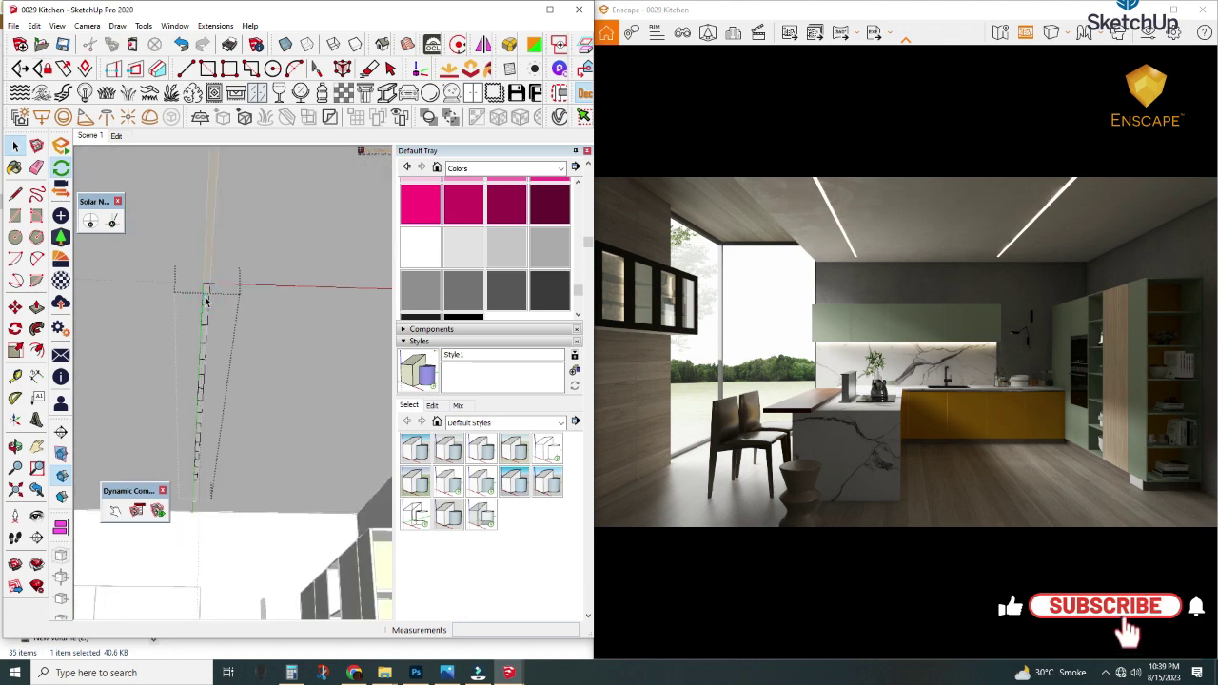
right_click(205, 279)
click(272, 422)
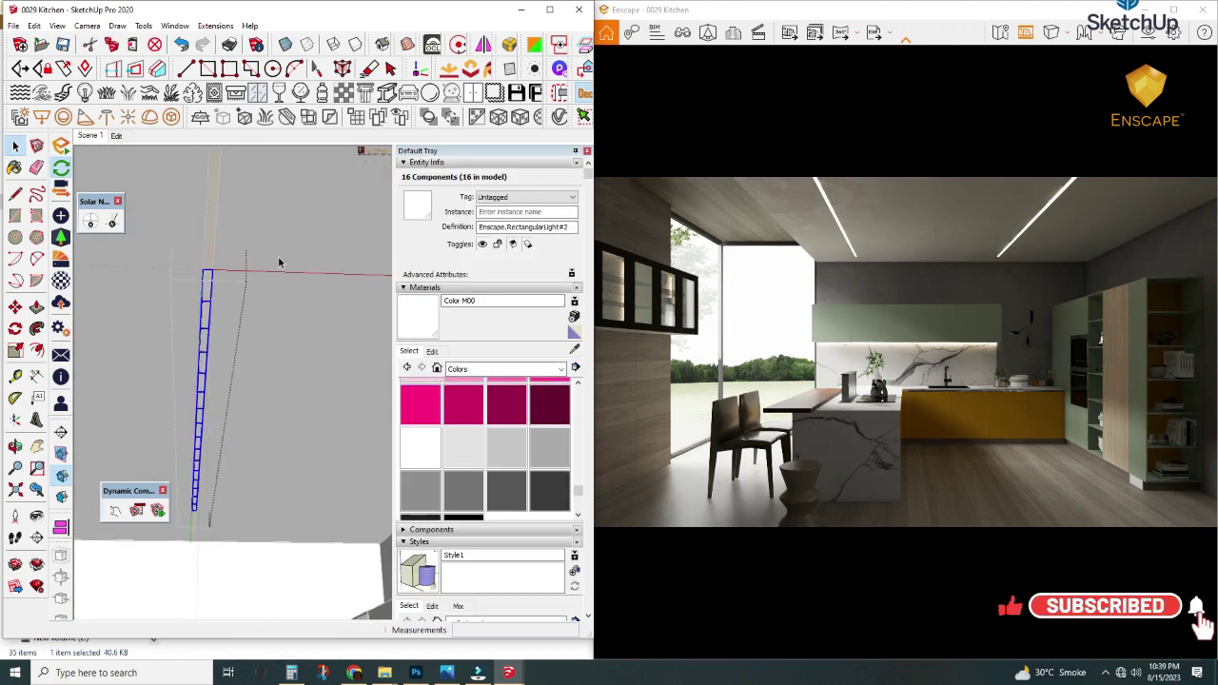
mouse_move(209, 270)
middle_down()
mouse_move(294, 280)
mouse_move(197, 280)
middle_up()
click(239, 267)
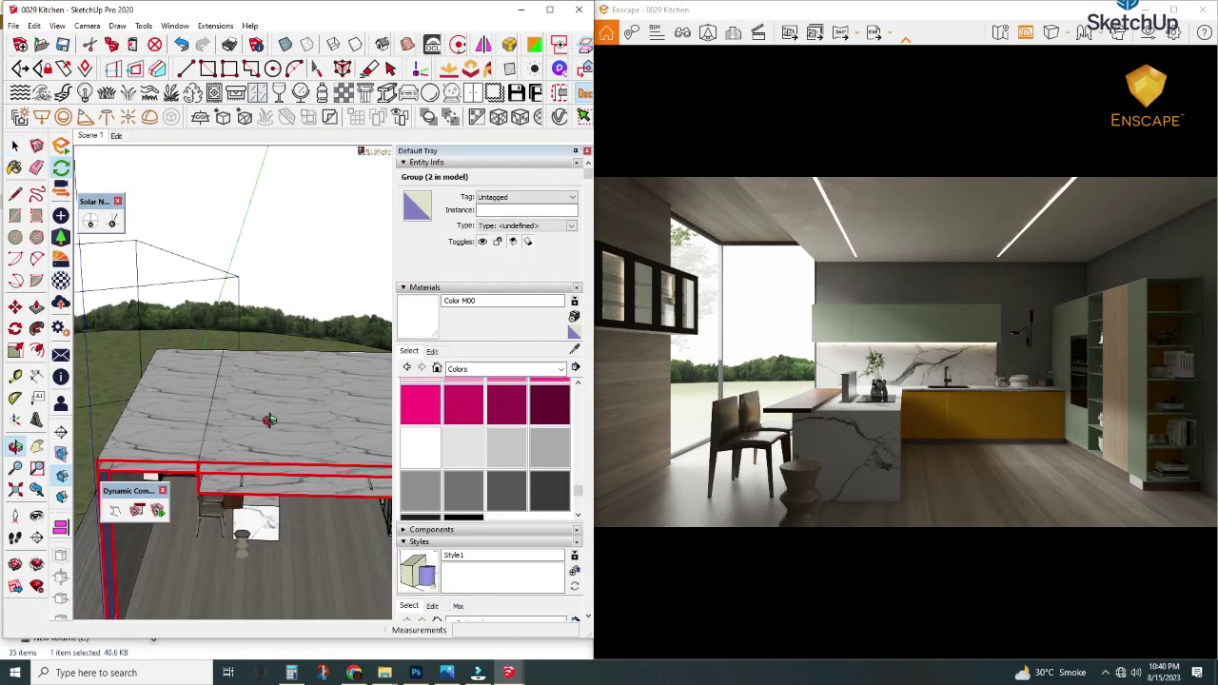
scroll(218, 434, down, 1)
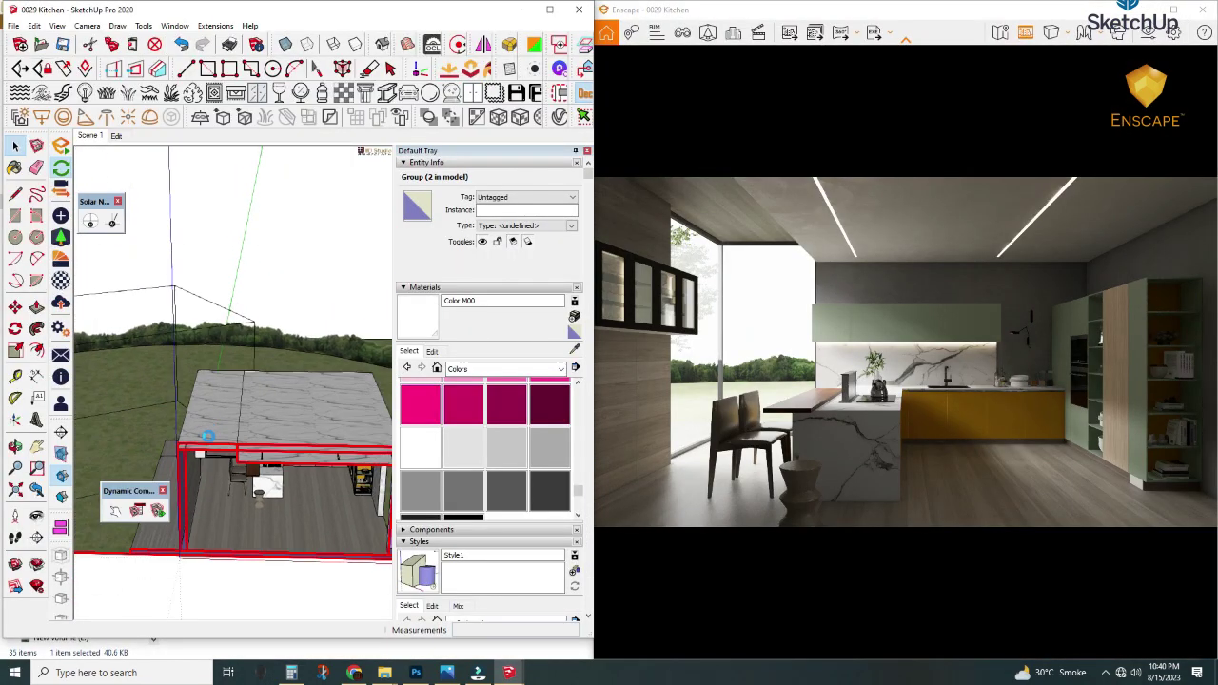
scroll(215, 443, down, 1)
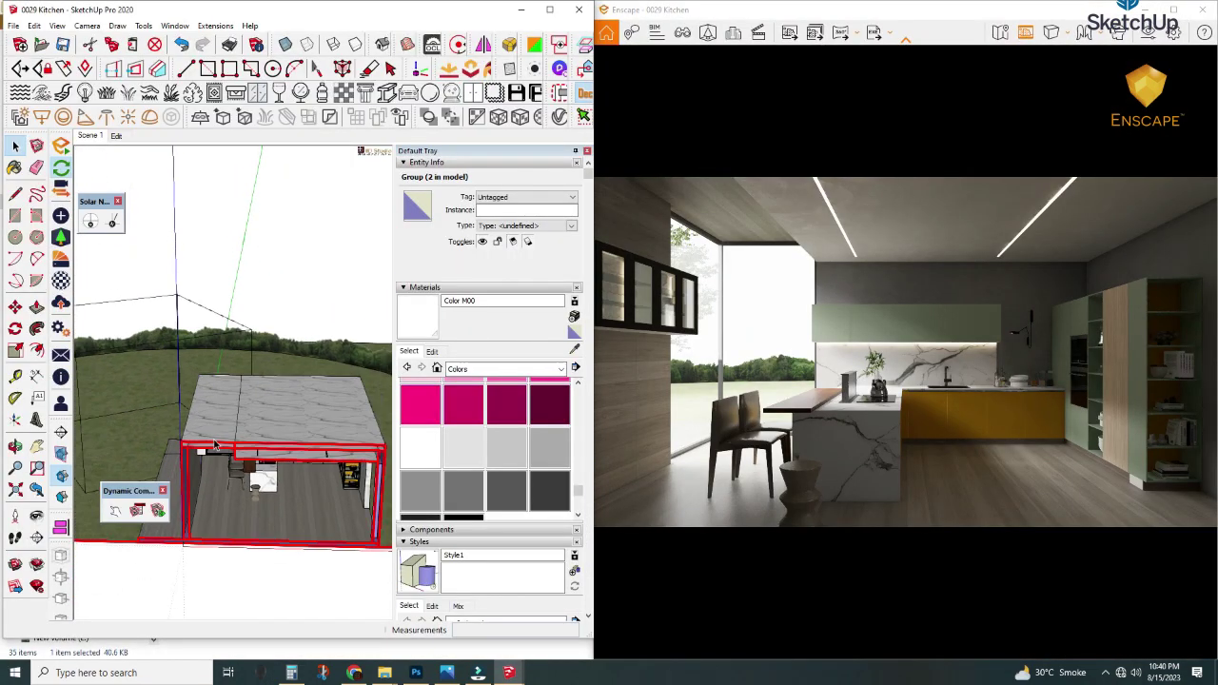
click(262, 552)
scroll(263, 552, up, 2)
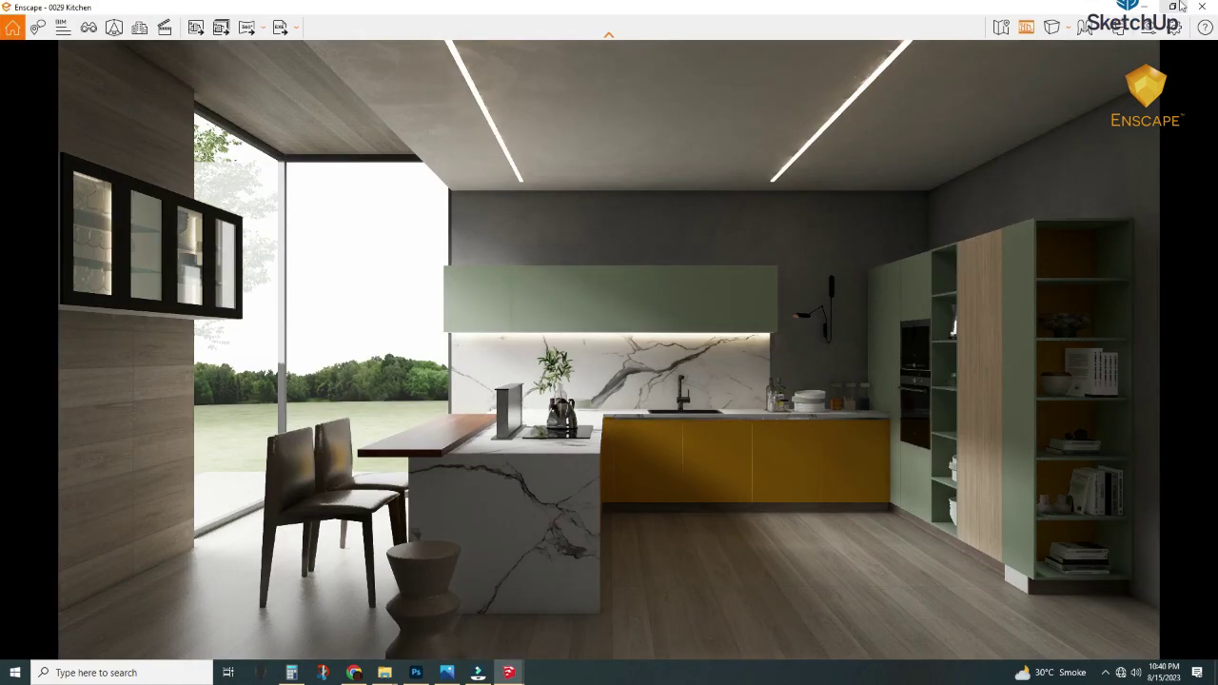
click(1174, 7)
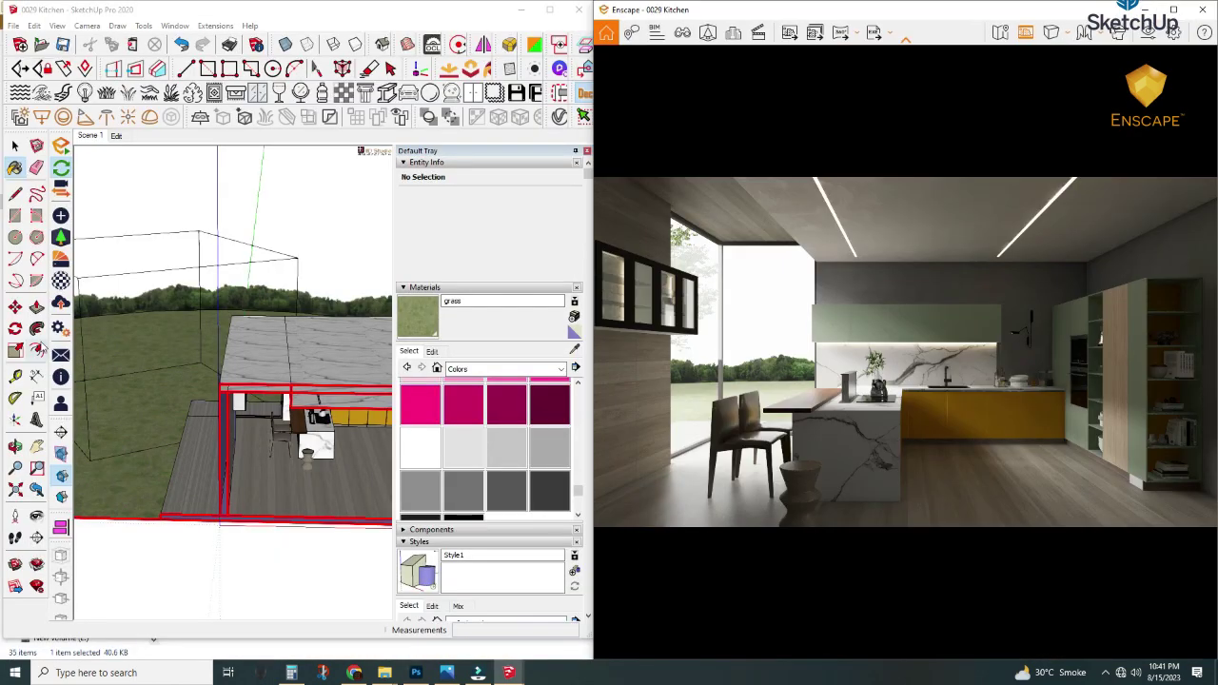
Open the grass material's settings and check the Enscape render full screen
click(444, 263)
click(571, 266)
click(576, 367)
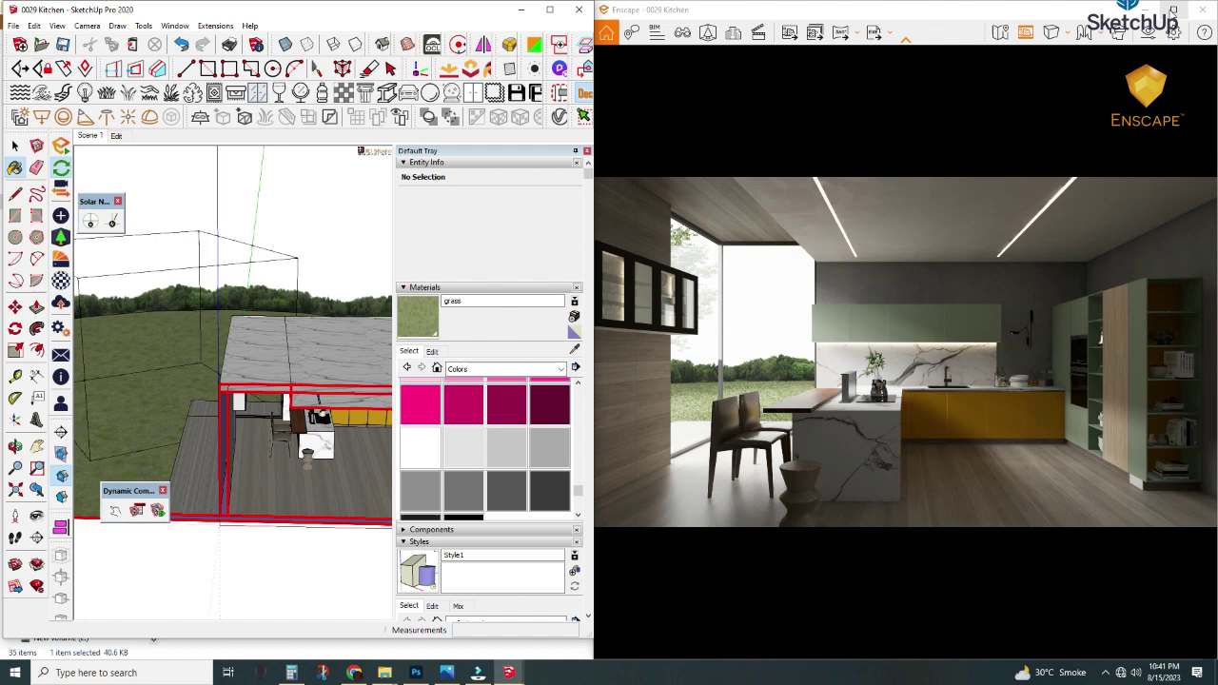
click(1172, 9)
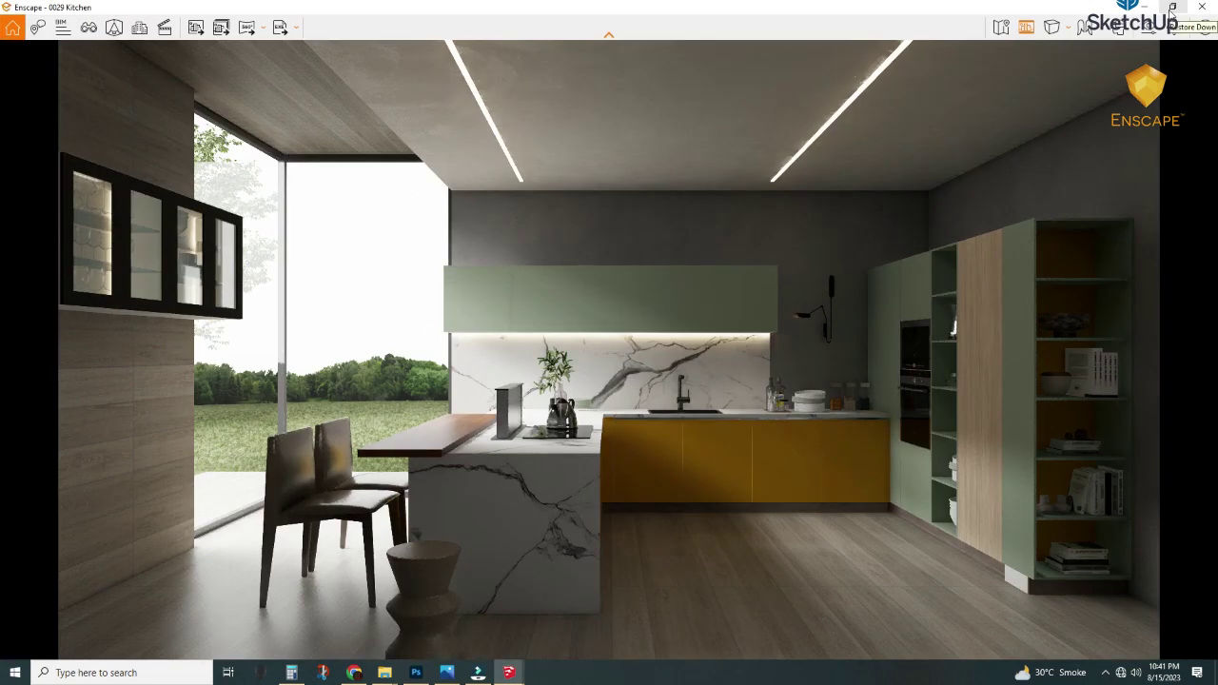
click(1172, 8)
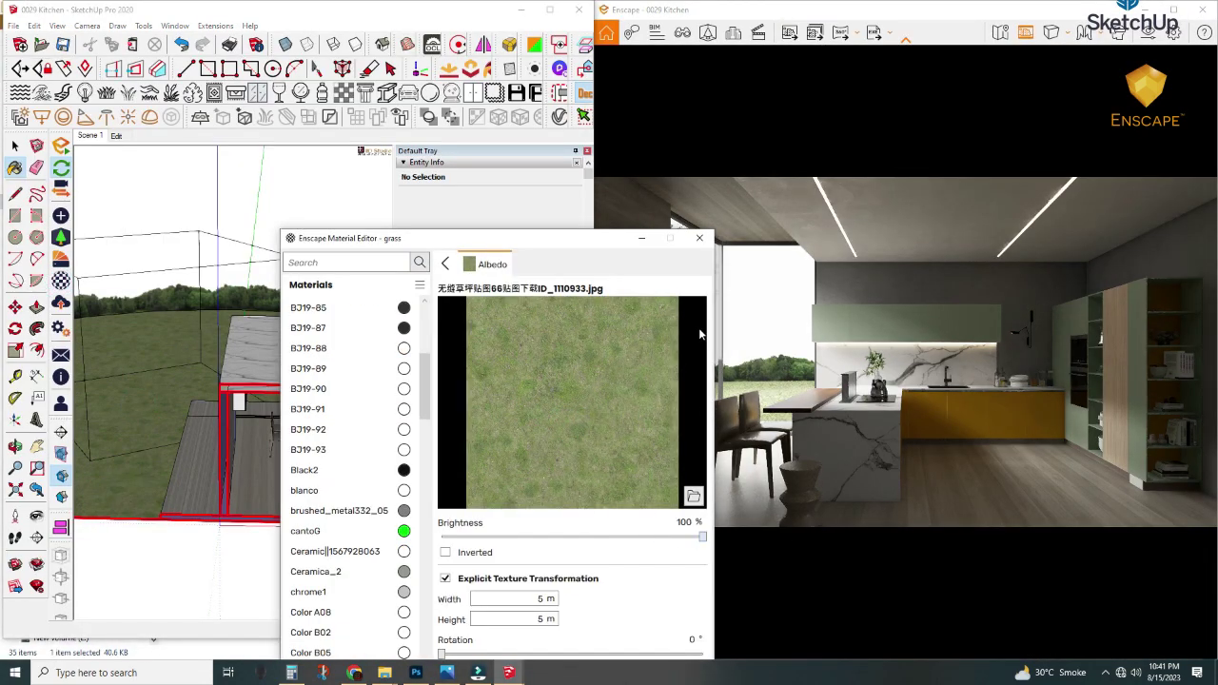
click(1172, 10)
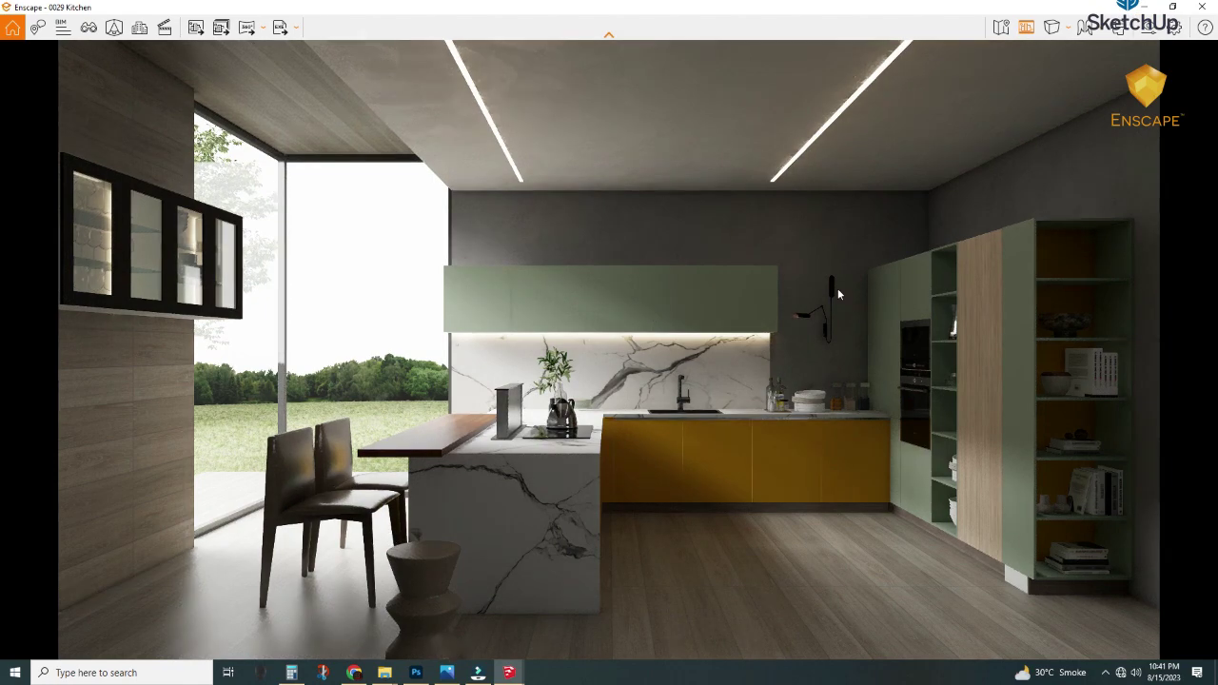
click(1172, 10)
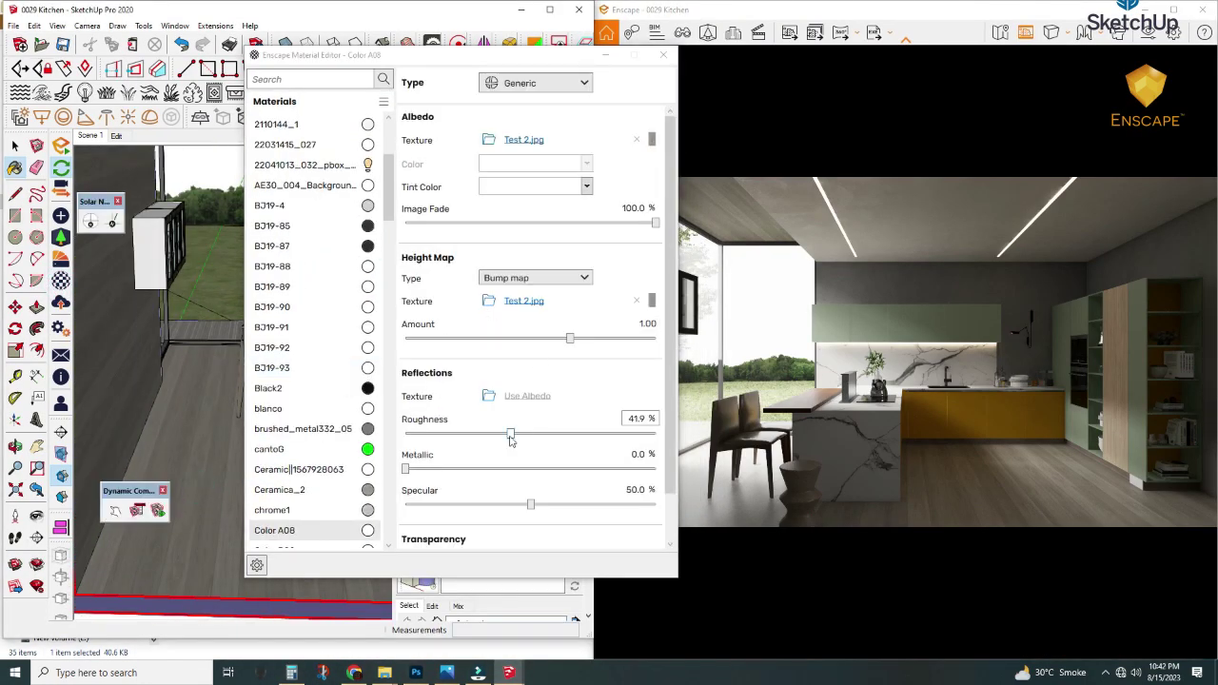
Set Color A08's Enscape roughness to 30%
drag(510, 435, 489, 435)
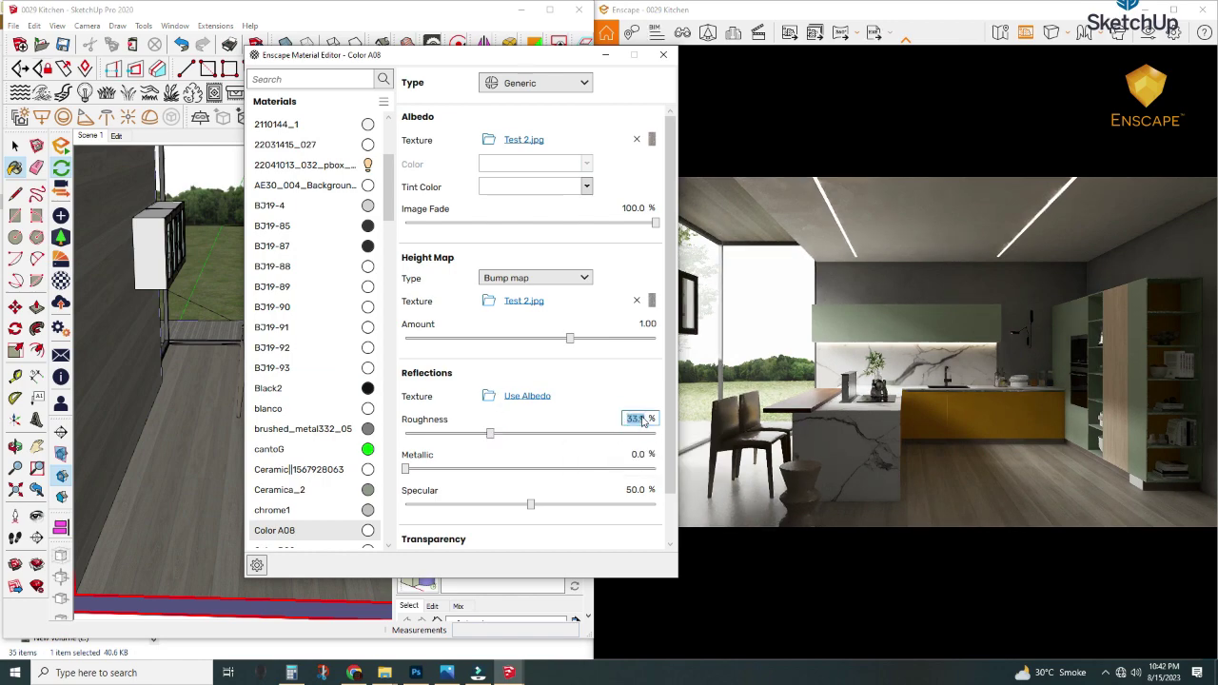
text(30)
key(Return)
drag(381, 54, 622, 110)
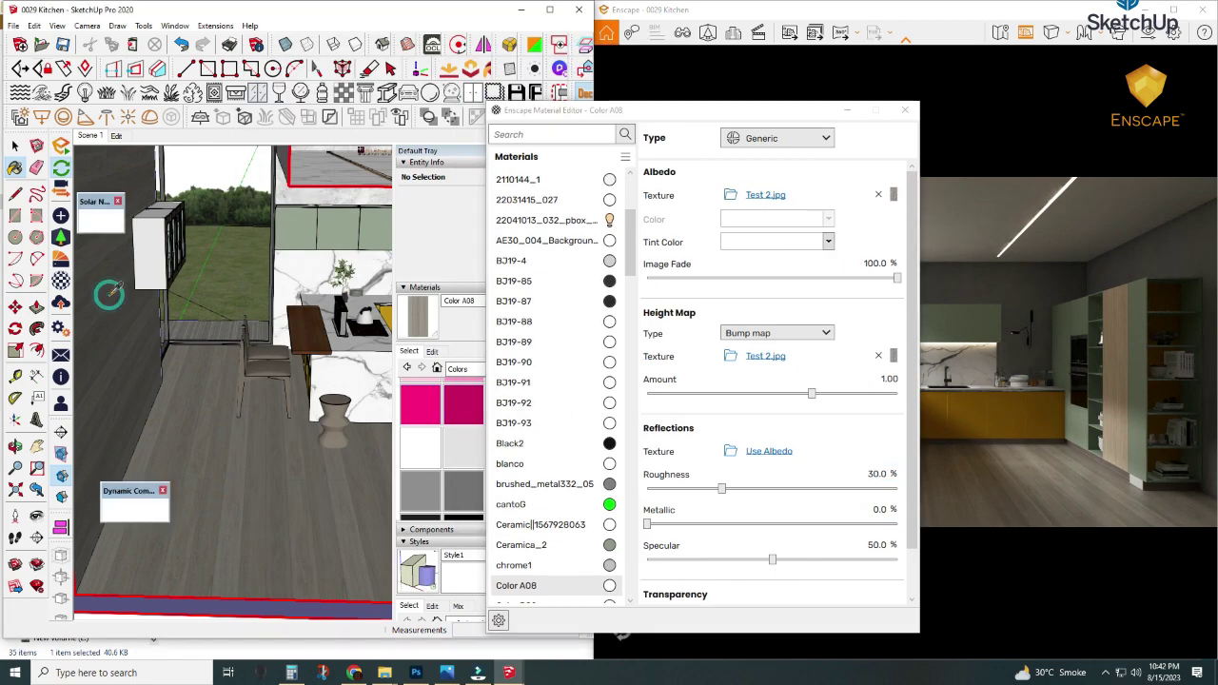
middle_drag(136, 297, 148, 336)
Set Material111's bump map amount to 1.00 and close the material editor
alt+click(147, 335)
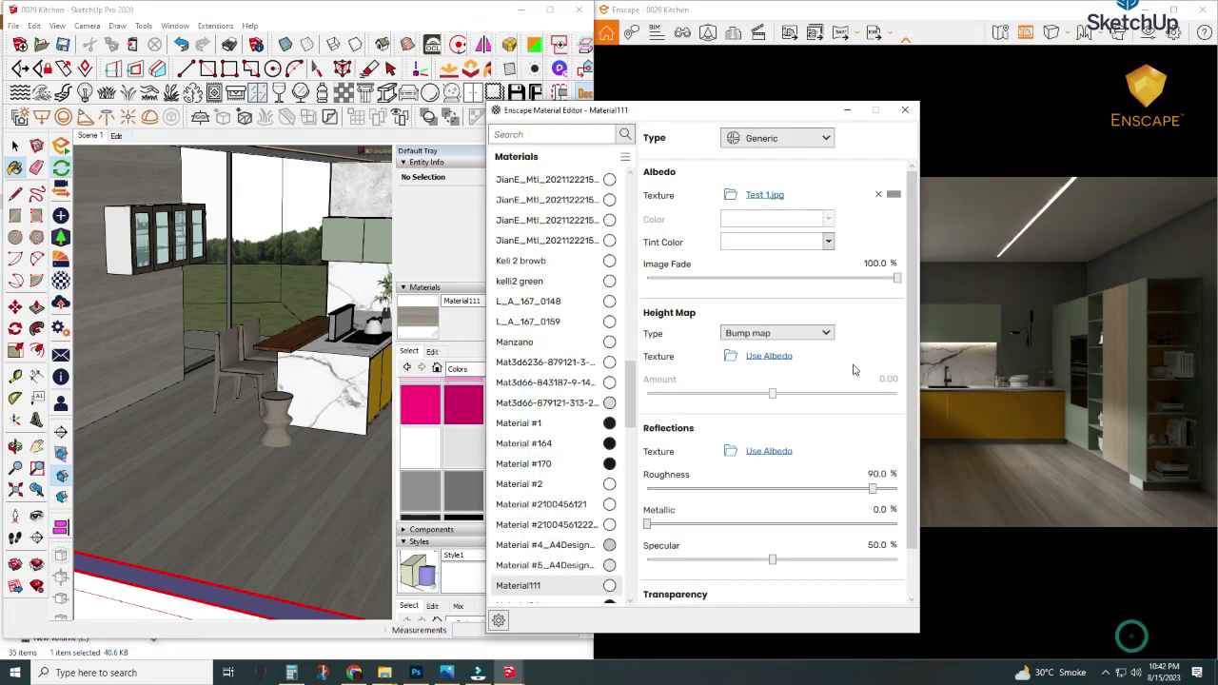
click(883, 379)
text(1)
key(Return)
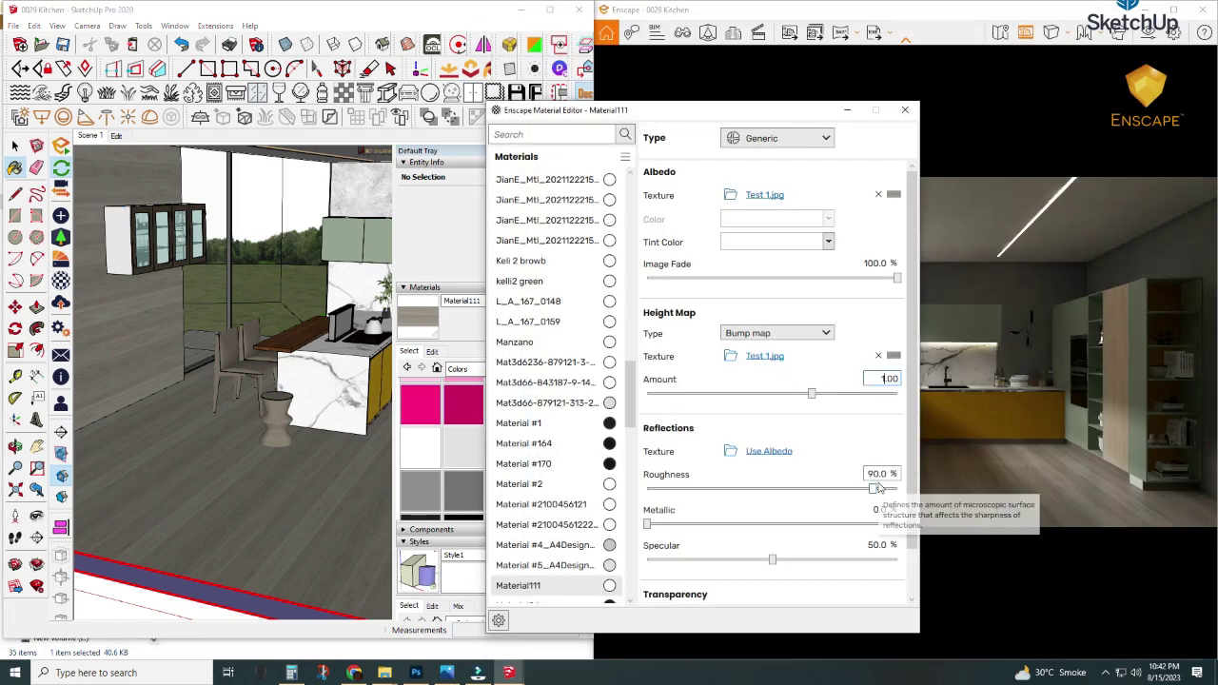
click(881, 474)
click(847, 109)
click(1172, 10)
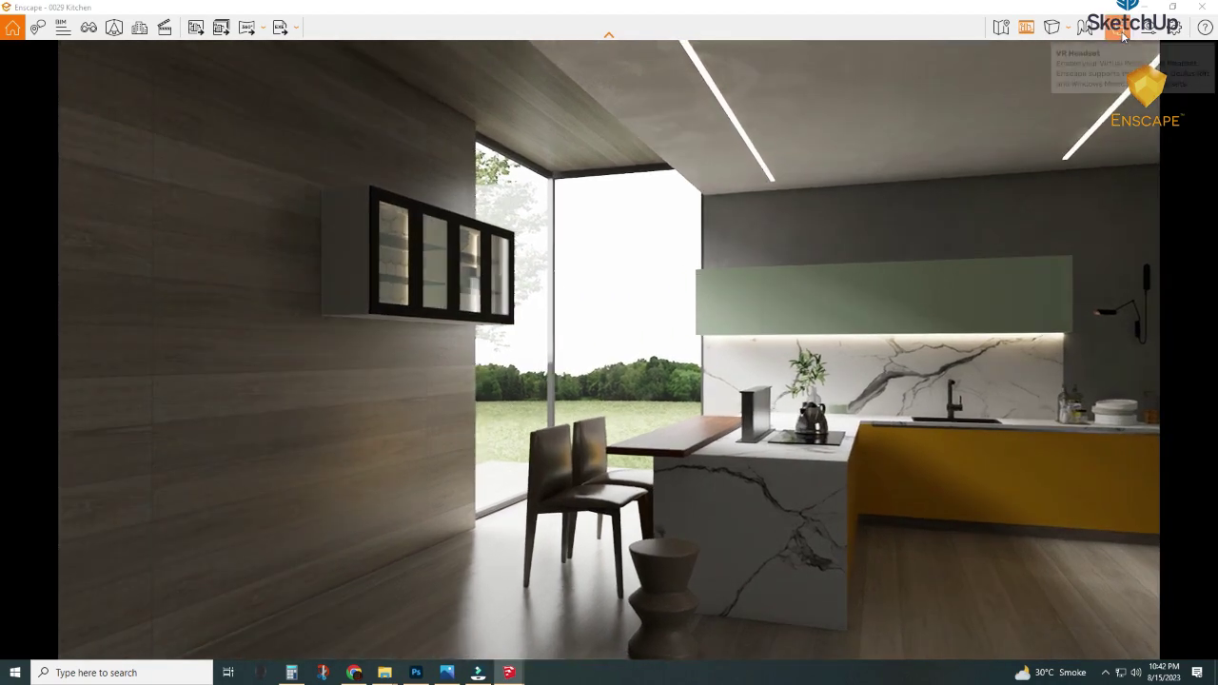
Orbit in near the wall cabinet and select the ceiling strip light
click(1172, 7)
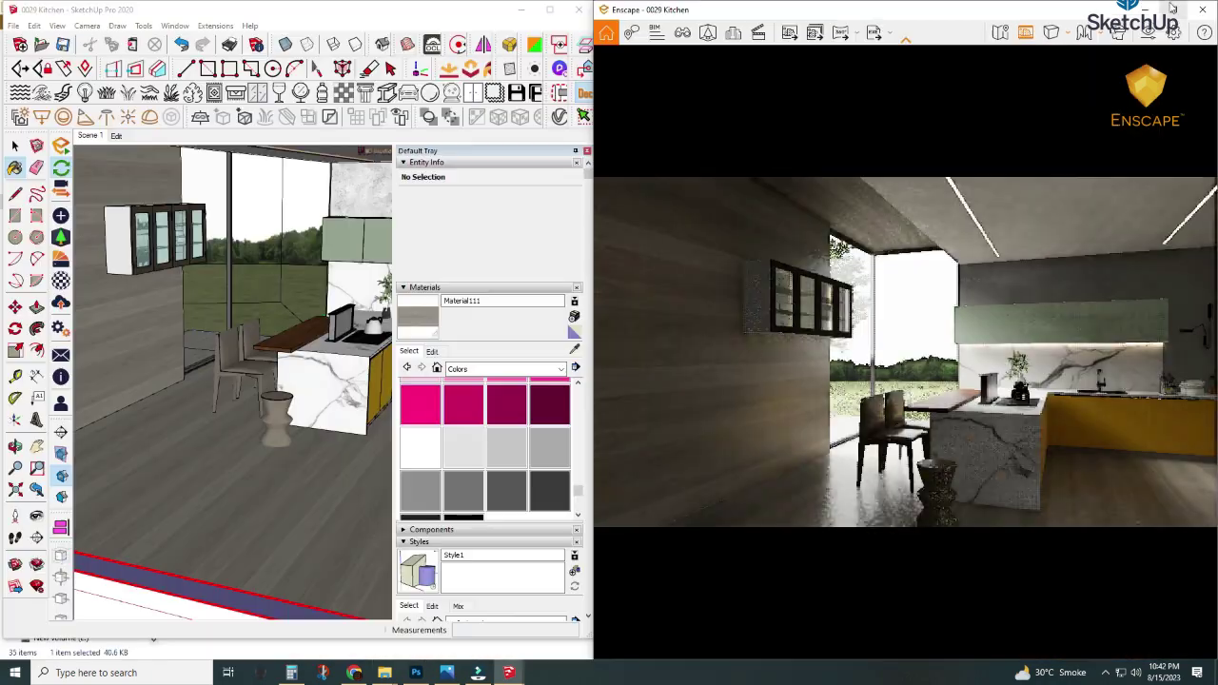
middle_drag(190, 381, 235, 414)
scroll(185, 228, up, 8)
middle_drag(190, 247, 185, 228)
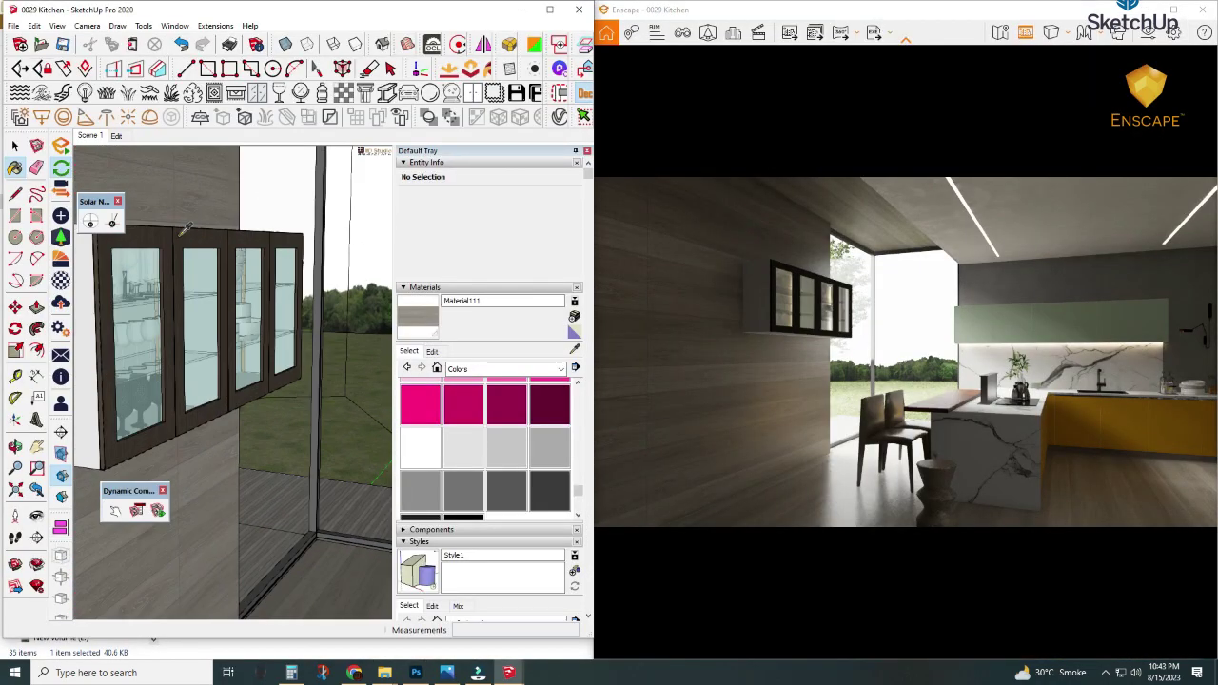
scroll(321, 278, down, 5)
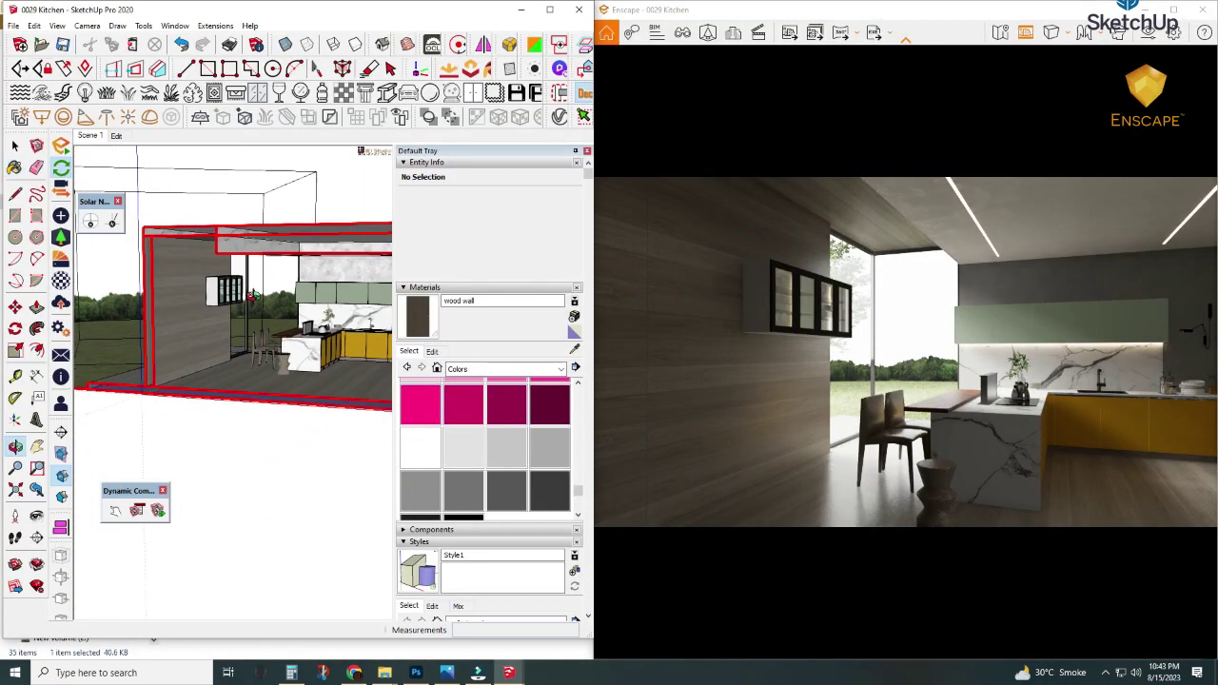
scroll(306, 247, up, 5)
scroll(306, 247, up, 4)
scroll(306, 247, up, 3)
key(space)
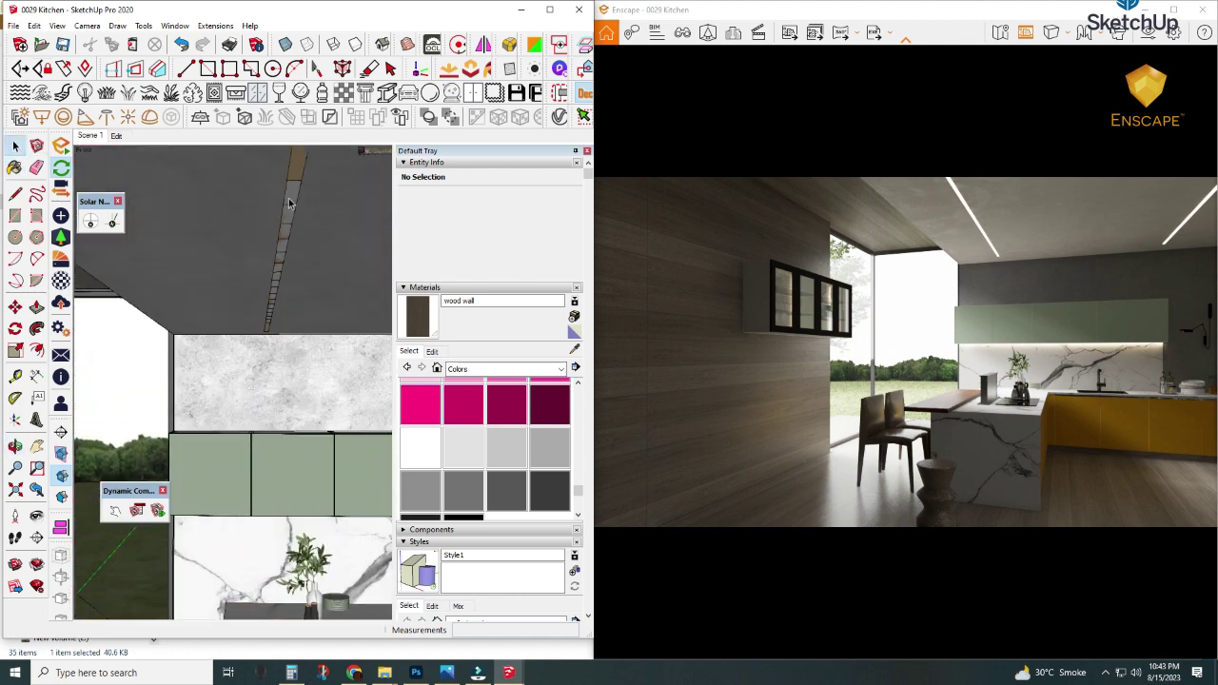
click(286, 229)
Set the strip light's luminous power to 648 lm, then open Enscape Visual Settings
click(59, 237)
drag(305, 224, 307, 229)
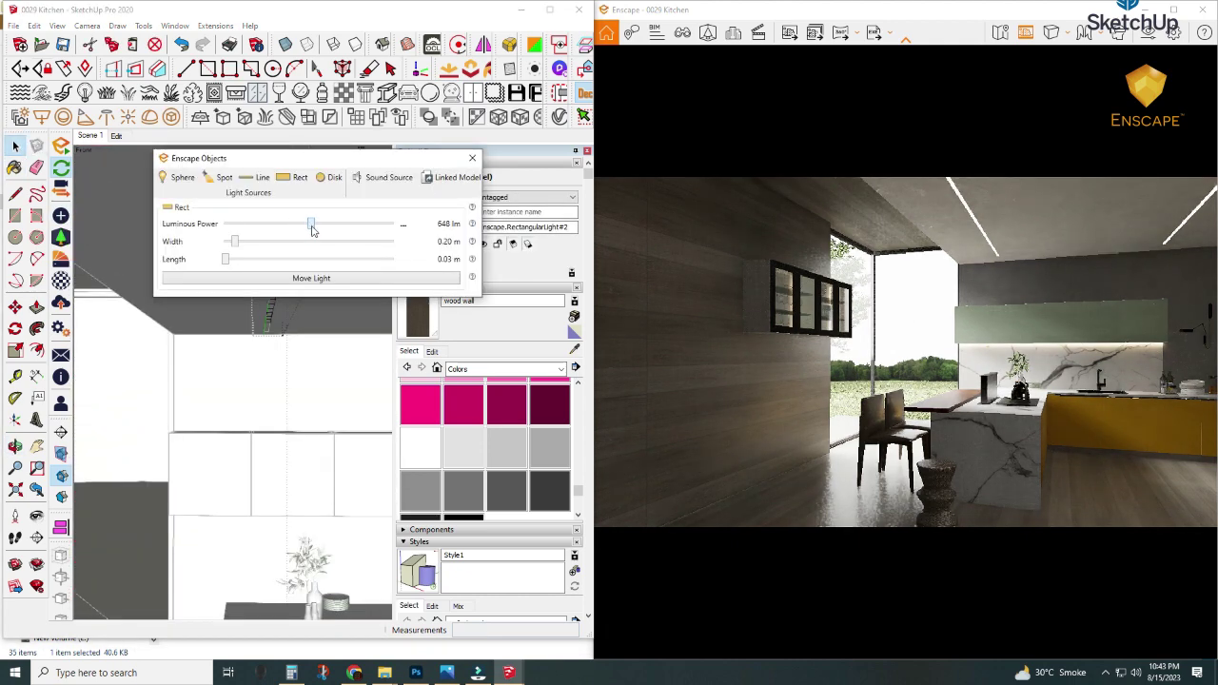
double_click(942, 10)
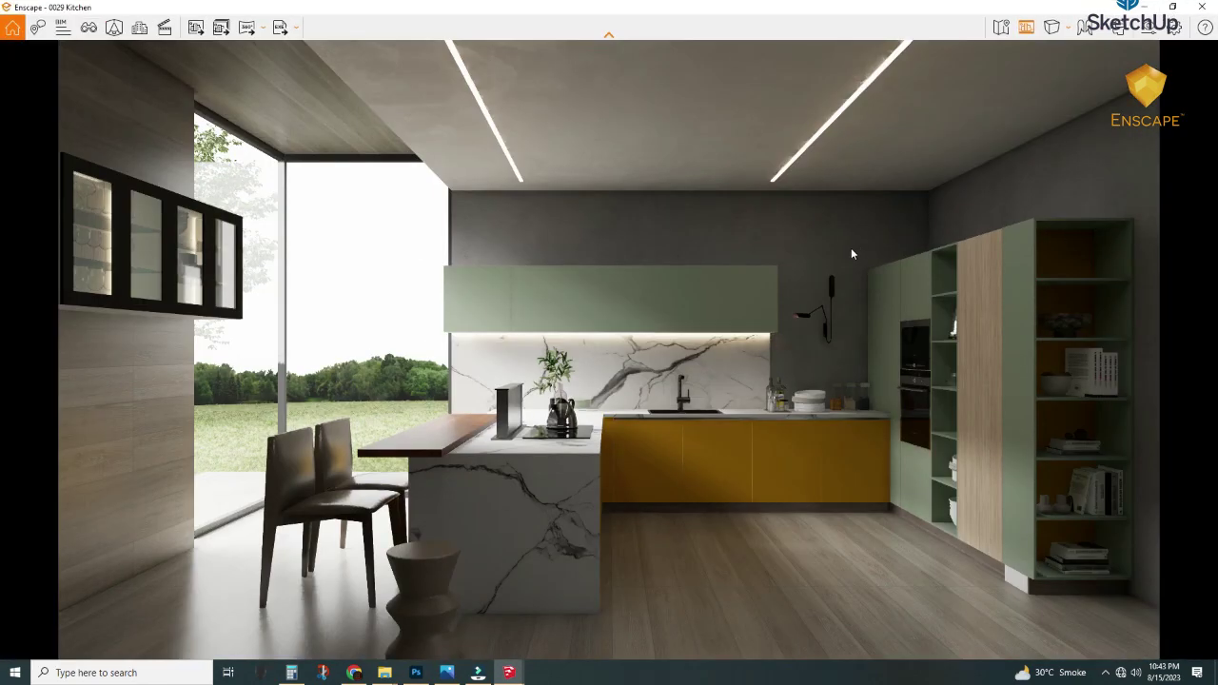
click(1172, 7)
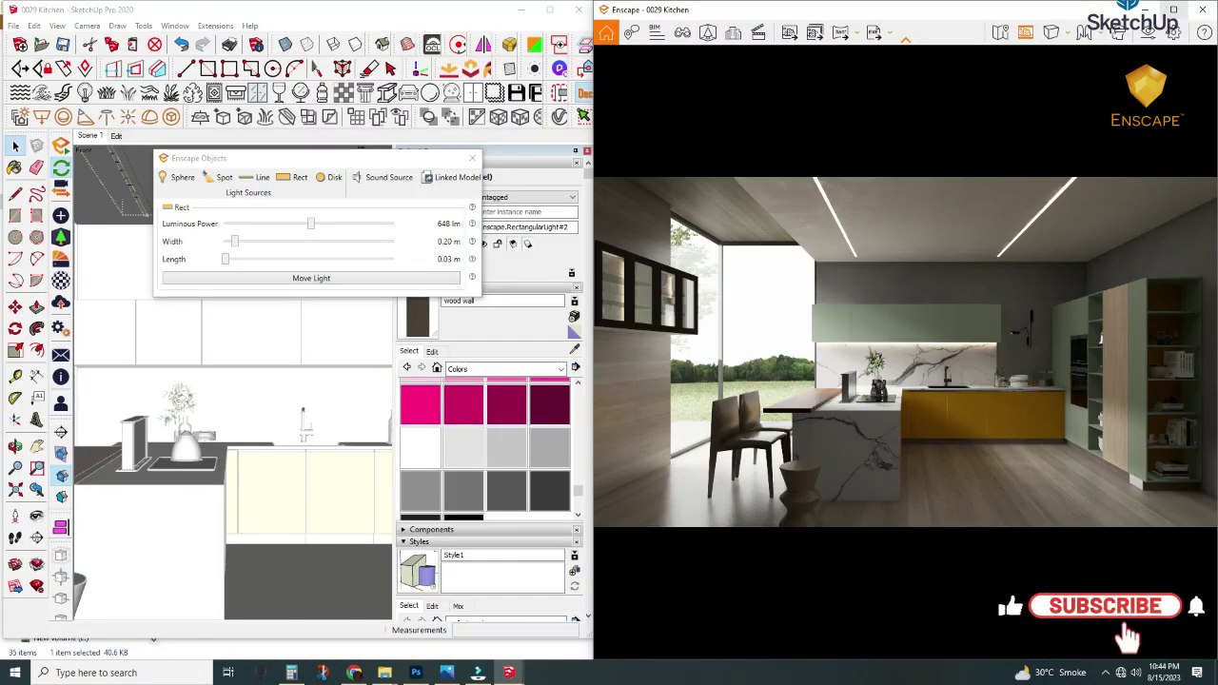
click(1000, 33)
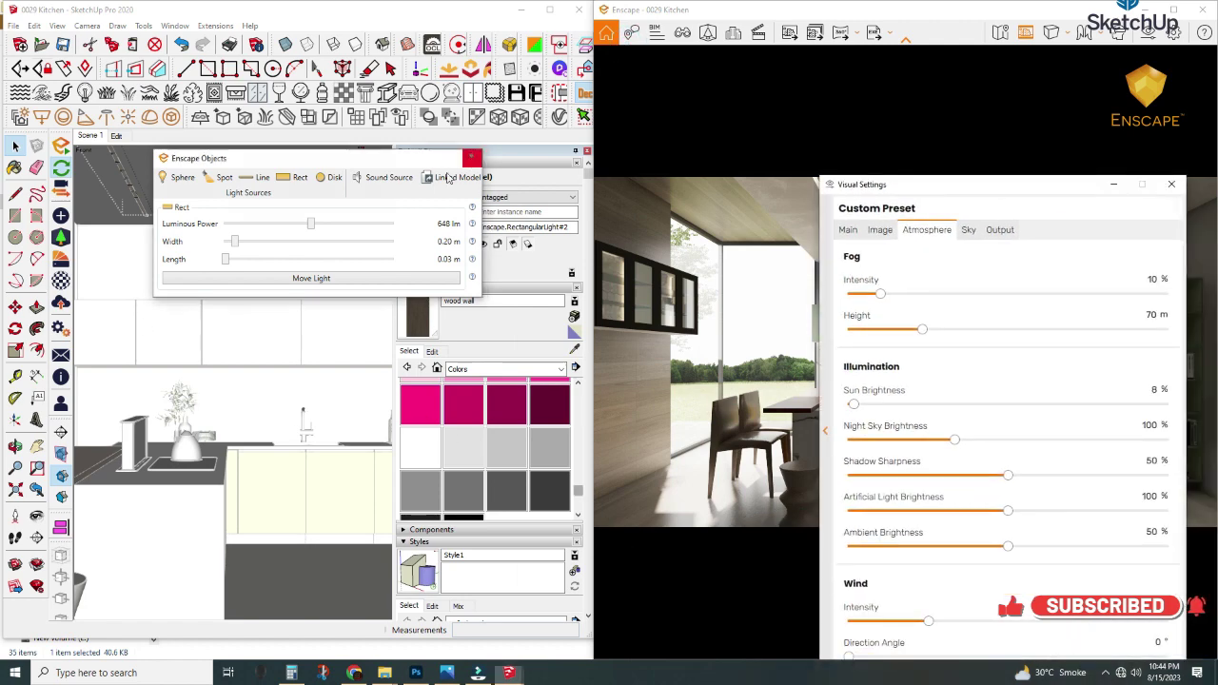
Close the light settings and try different shadow times on the Time slider, including 09:19 AM
click(472, 158)
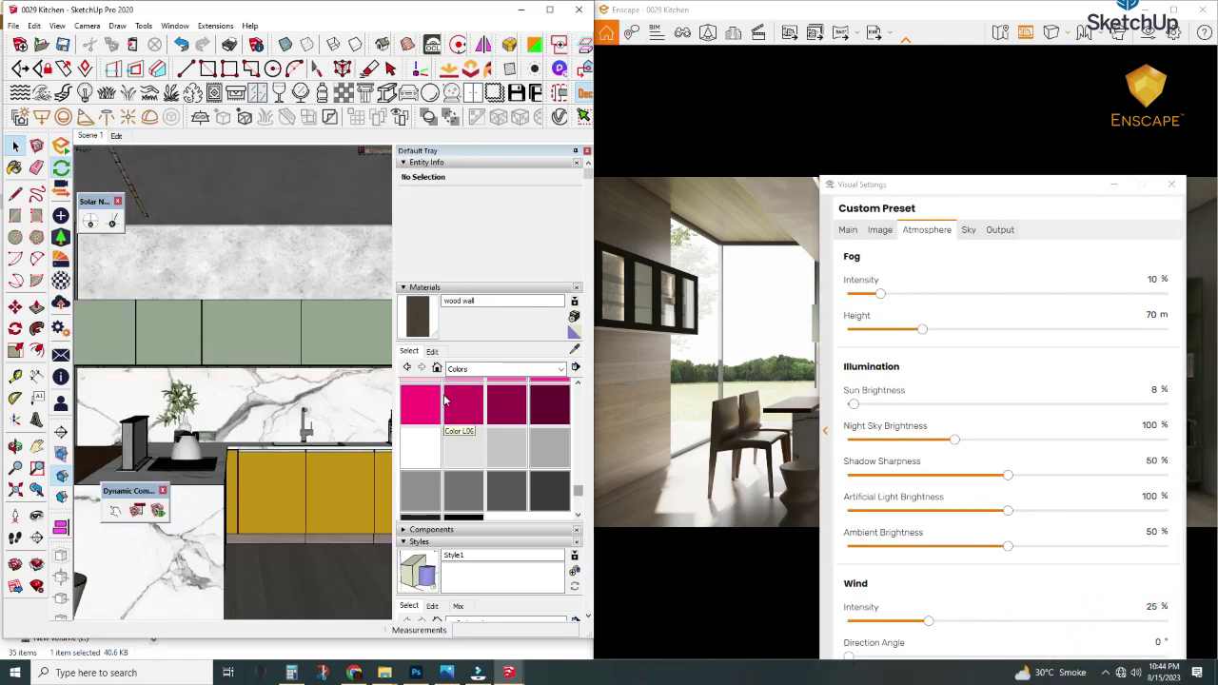
scroll(444, 383, down, 5)
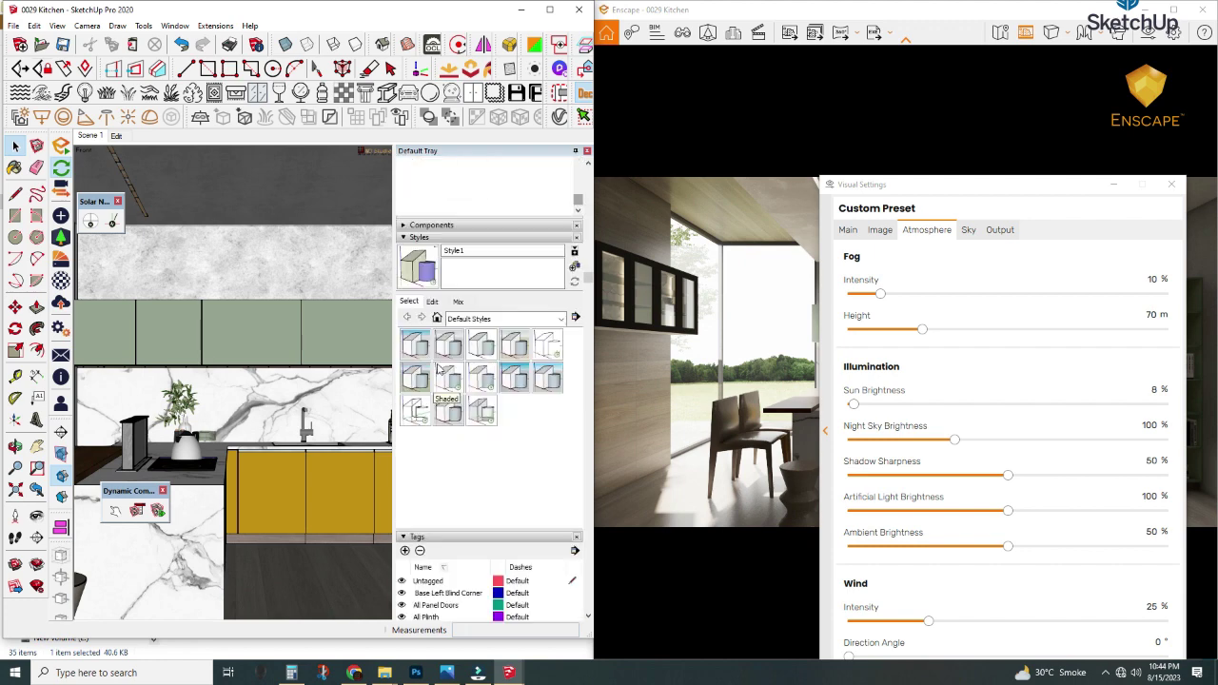
scroll(447, 314, down, 5)
drag(456, 247, 495, 248)
click(114, 221)
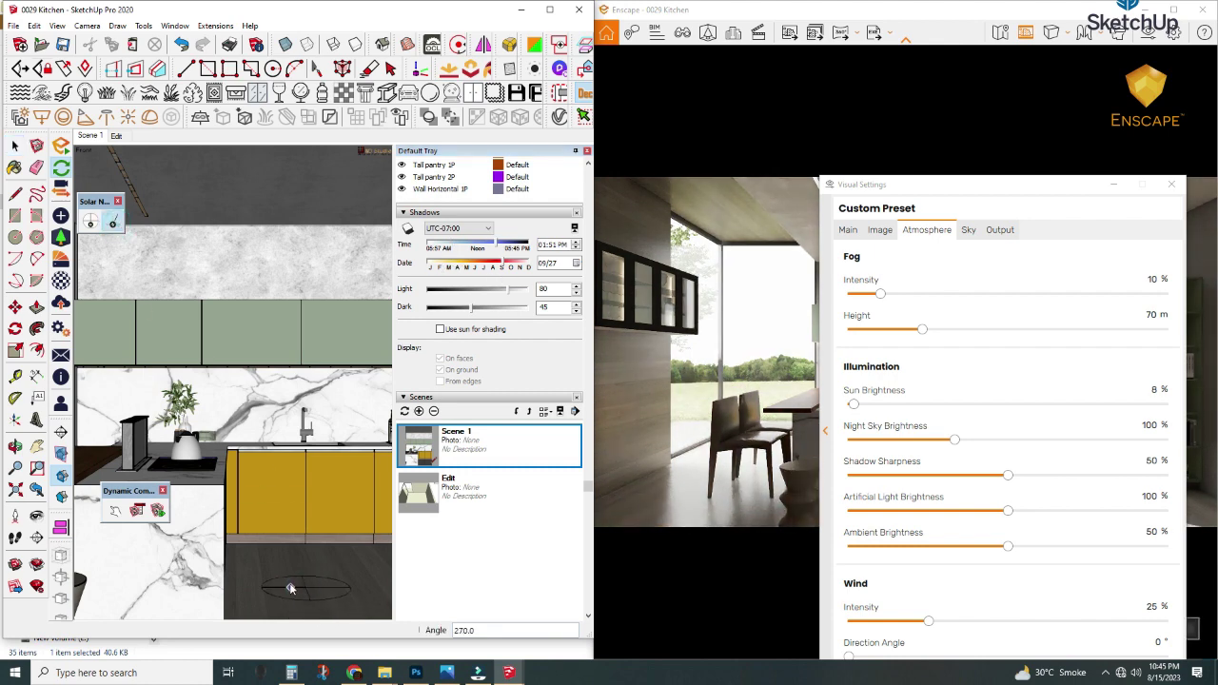
mouse_move(496, 246)
mouse_down()
mouse_move(441, 243)
mouse_move(459, 245)
mouse_up()
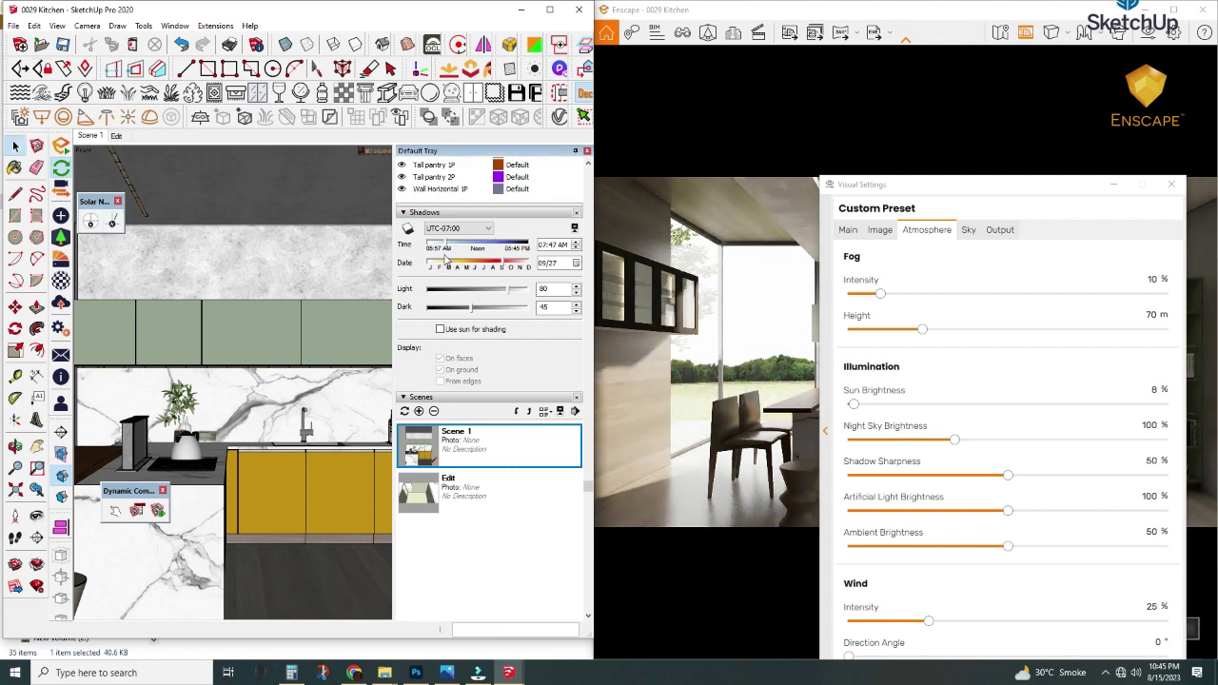
click(114, 221)
click(274, 605)
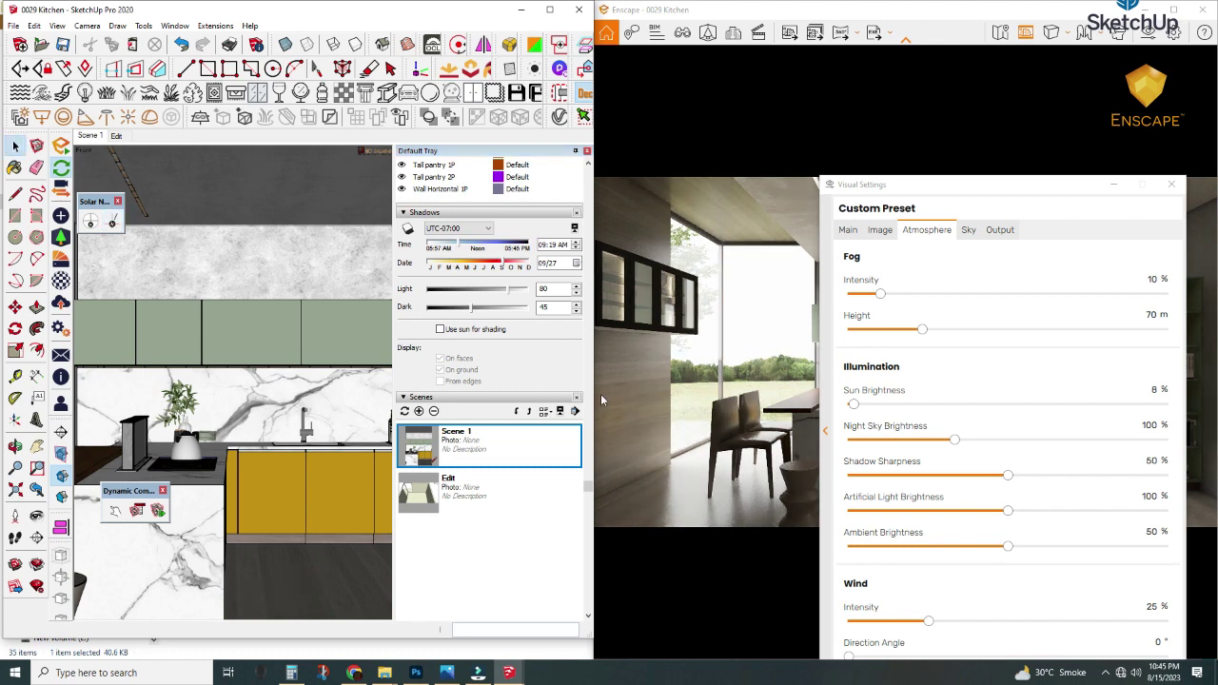
Raise Enscape sun brightness to 18% and move the shadow time to 01:32 PM
click(861, 404)
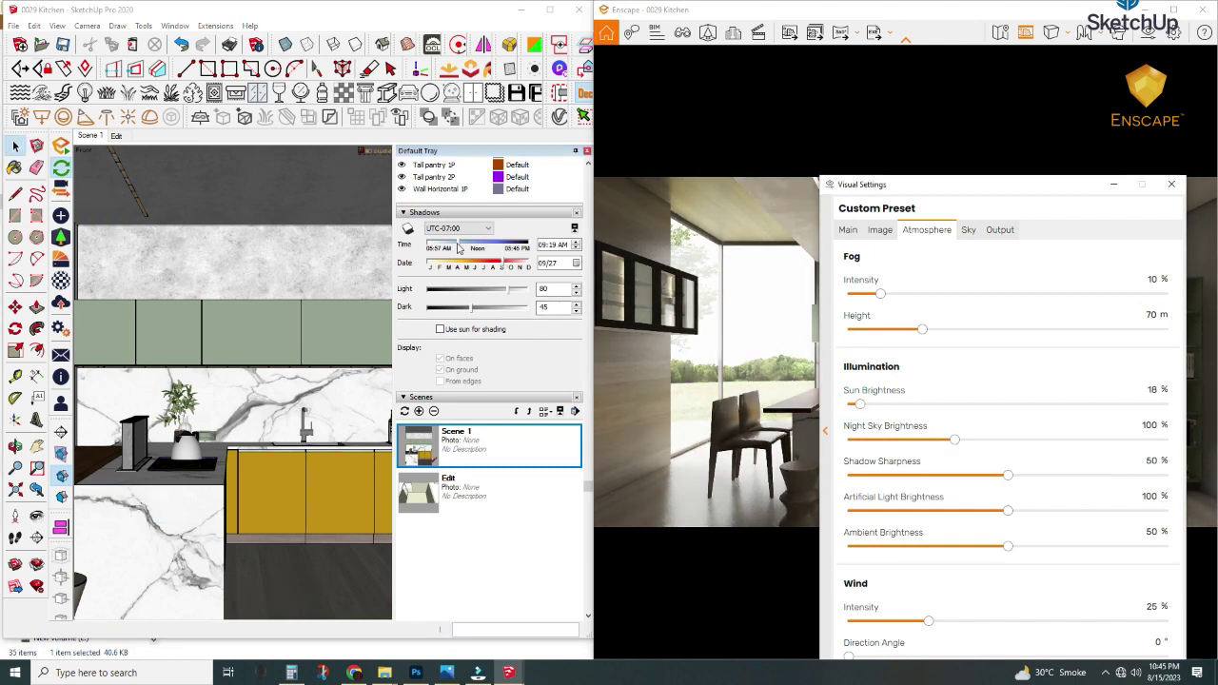
drag(458, 247, 486, 249)
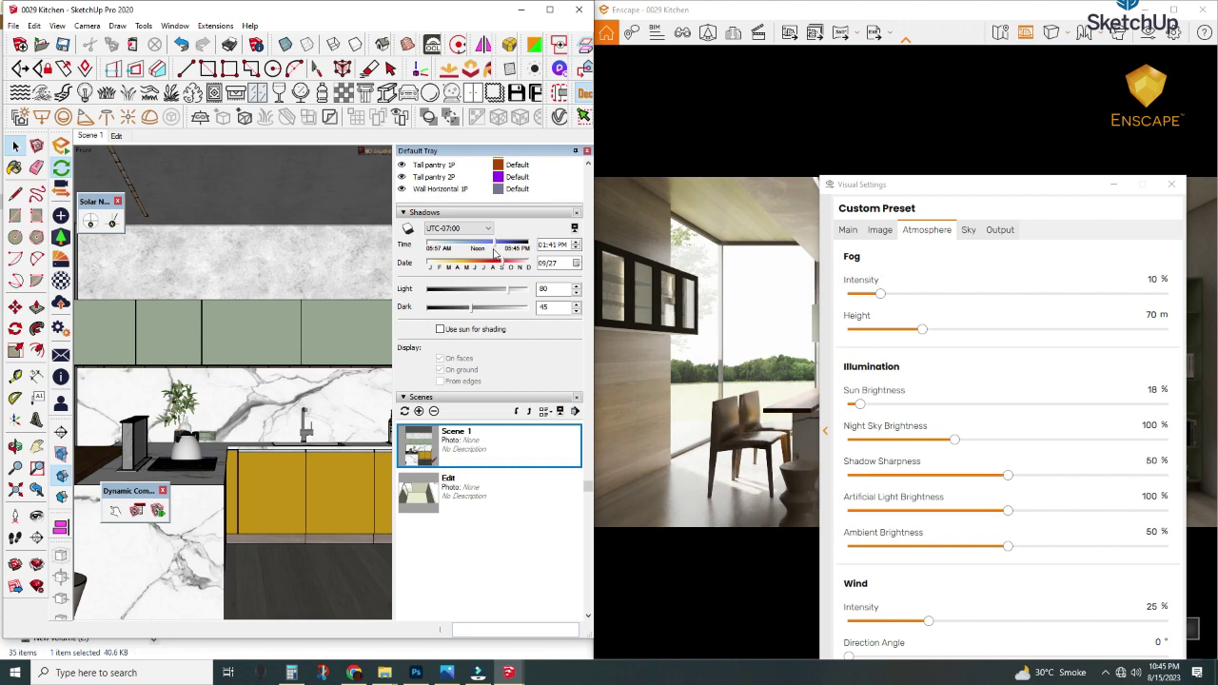
right_click(90, 135)
click(137, 197)
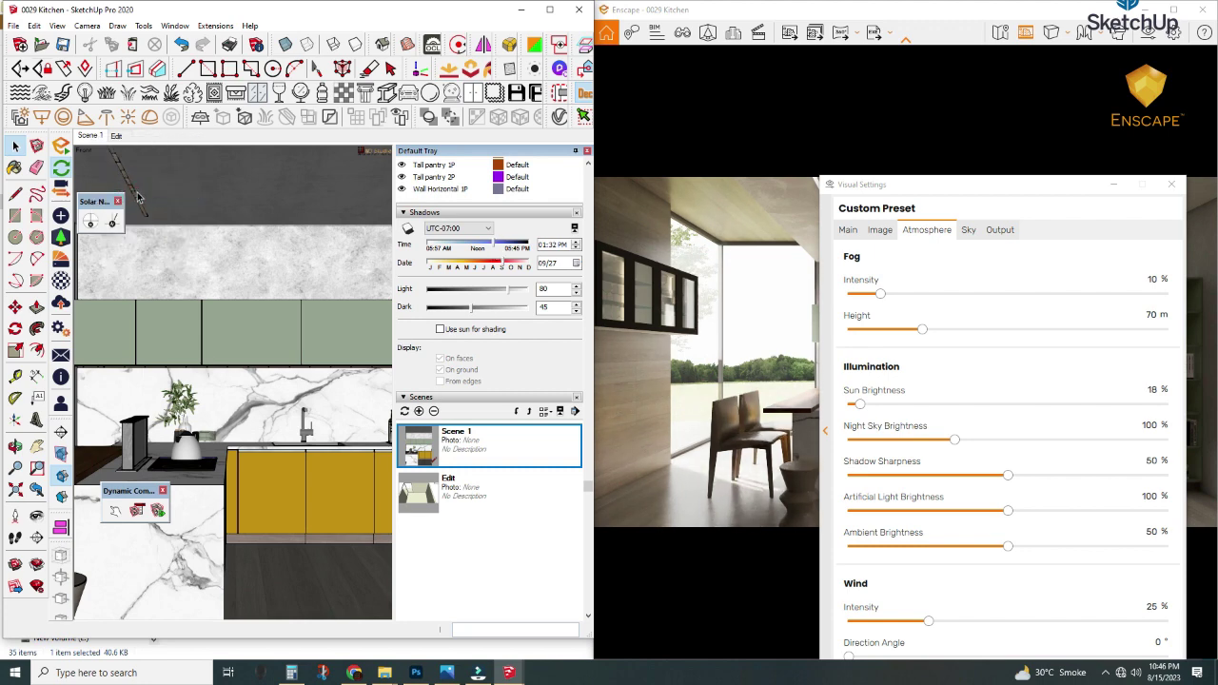
click(733, 554)
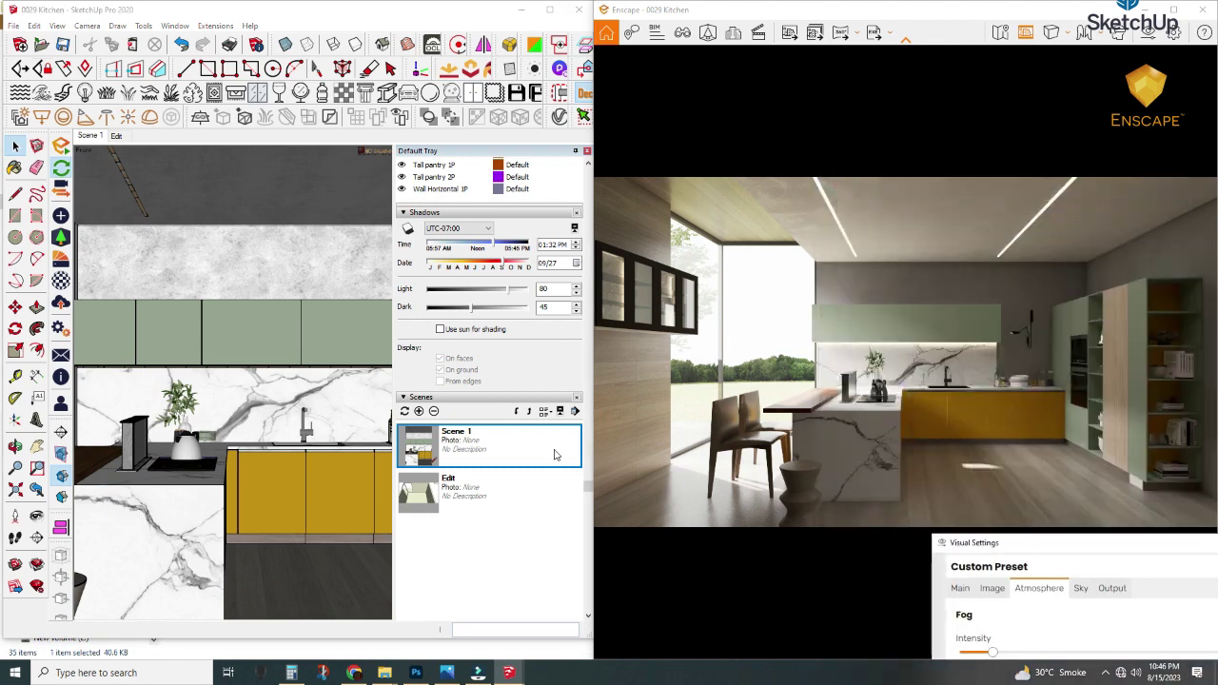
drag(1074, 548, 848, 262)
click(1051, 462)
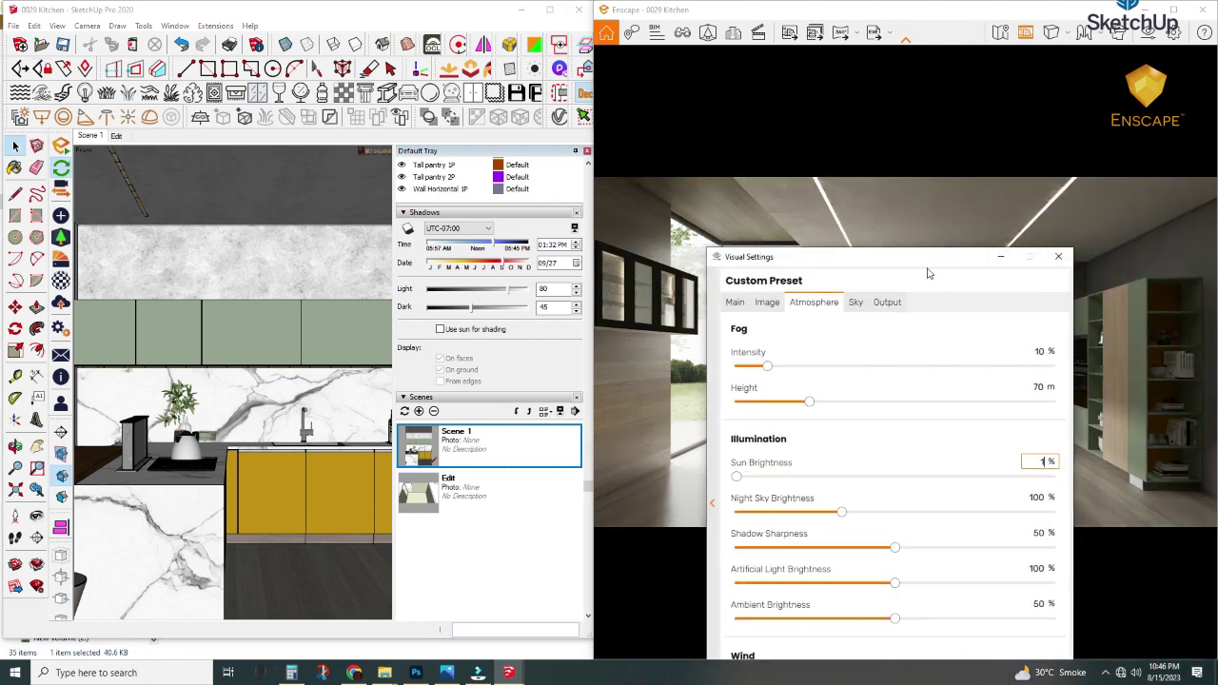
drag(928, 274, 369, 179)
Lower Color A08's albedo texture brightness to 80% in the Enscape Material Editor
click(506, 172)
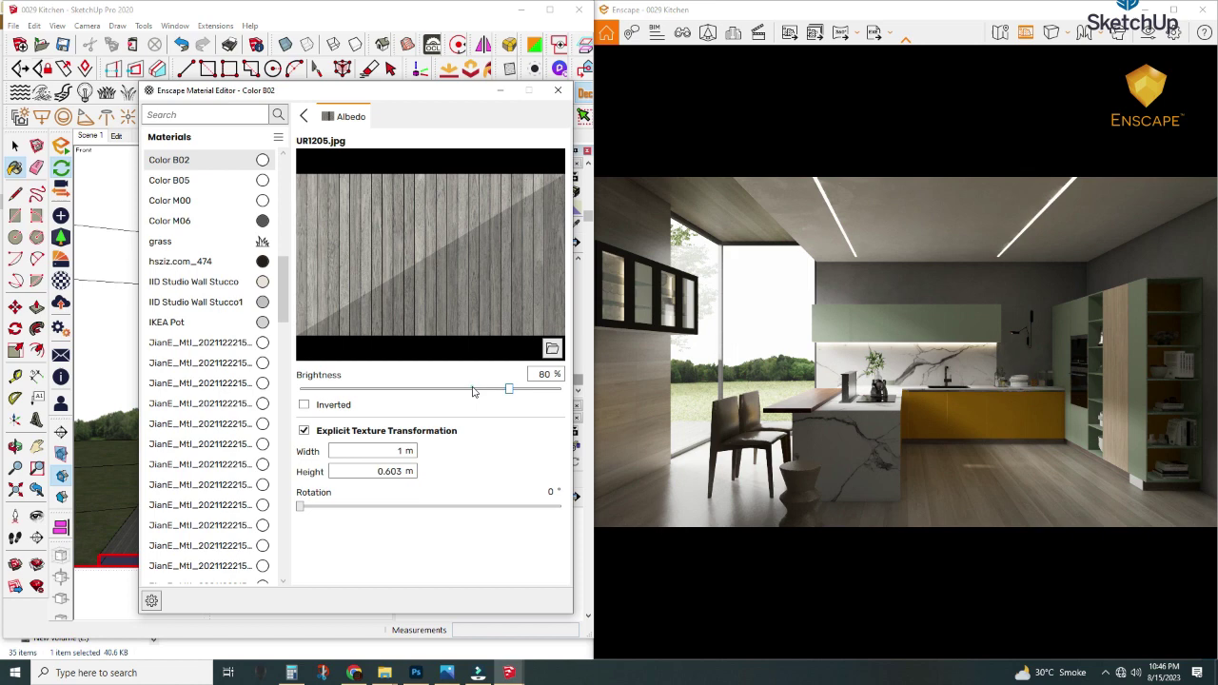
click(473, 389)
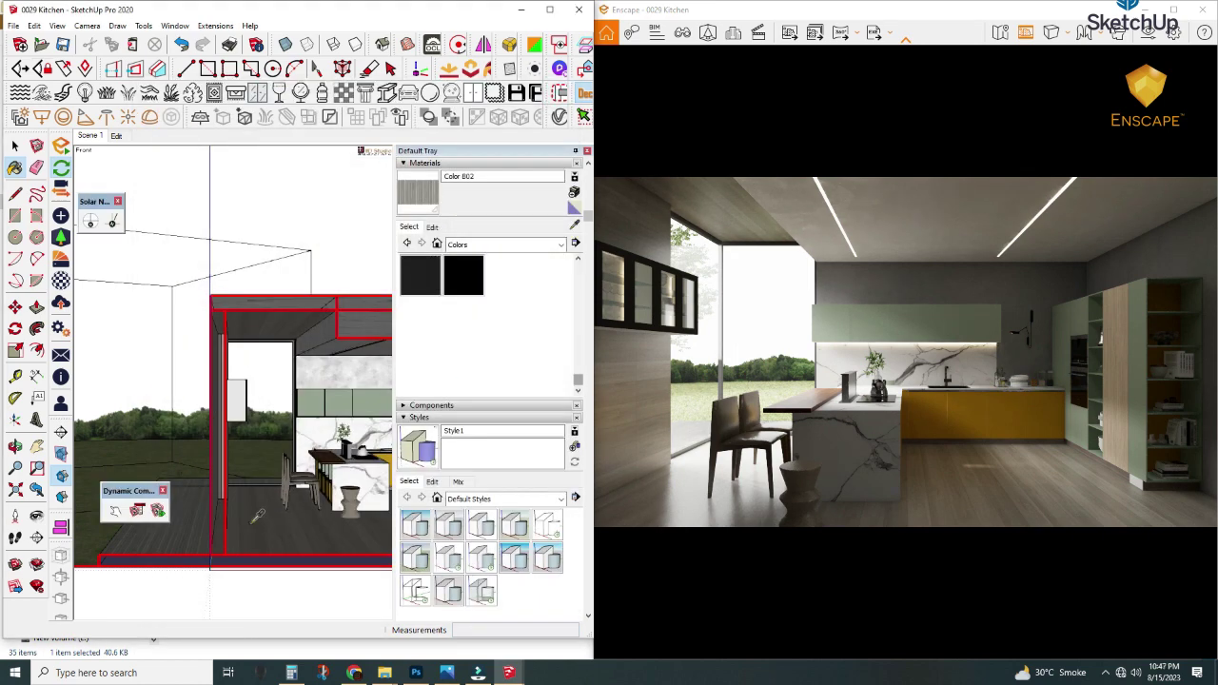
click(61, 281)
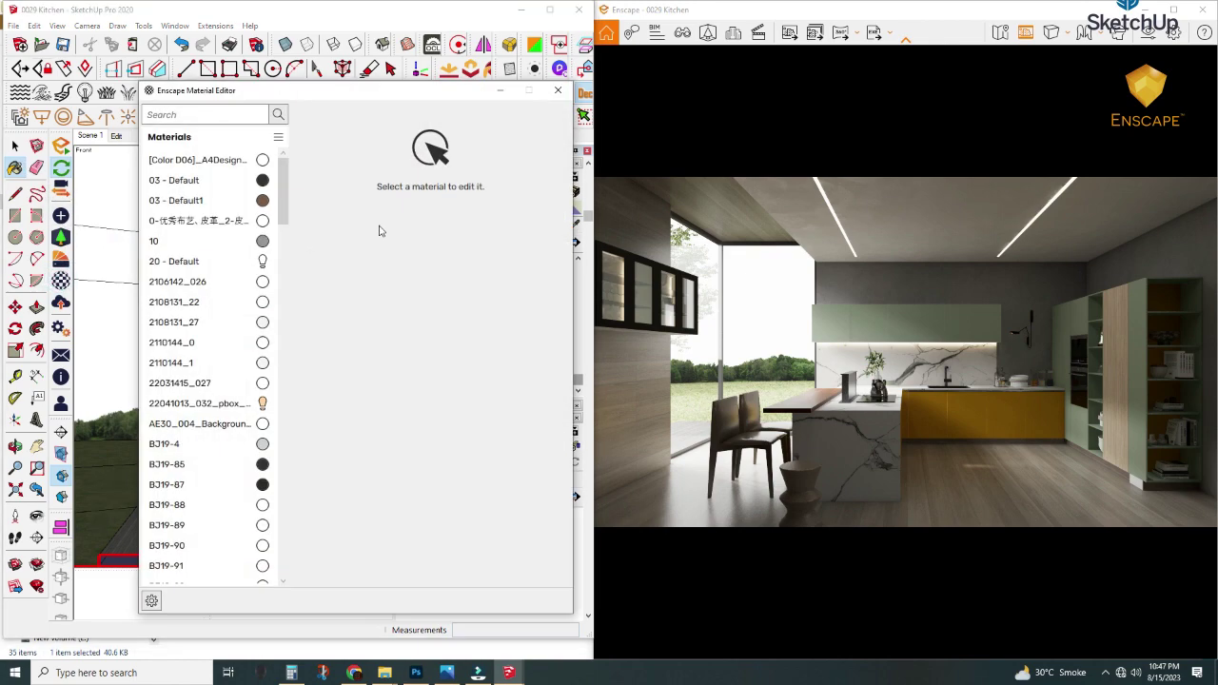
drag(378, 111, 429, 160)
alt+click(253, 521)
click(699, 236)
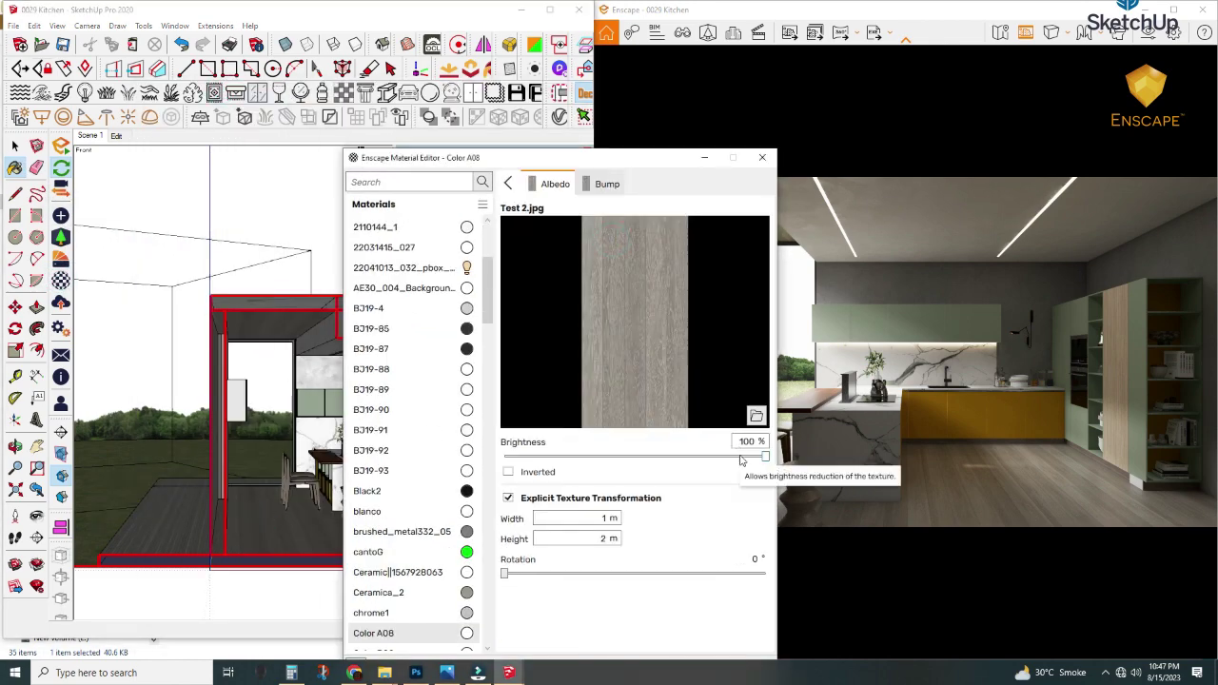
click(738, 457)
drag(738, 457, 714, 458)
drag(571, 157, 326, 121)
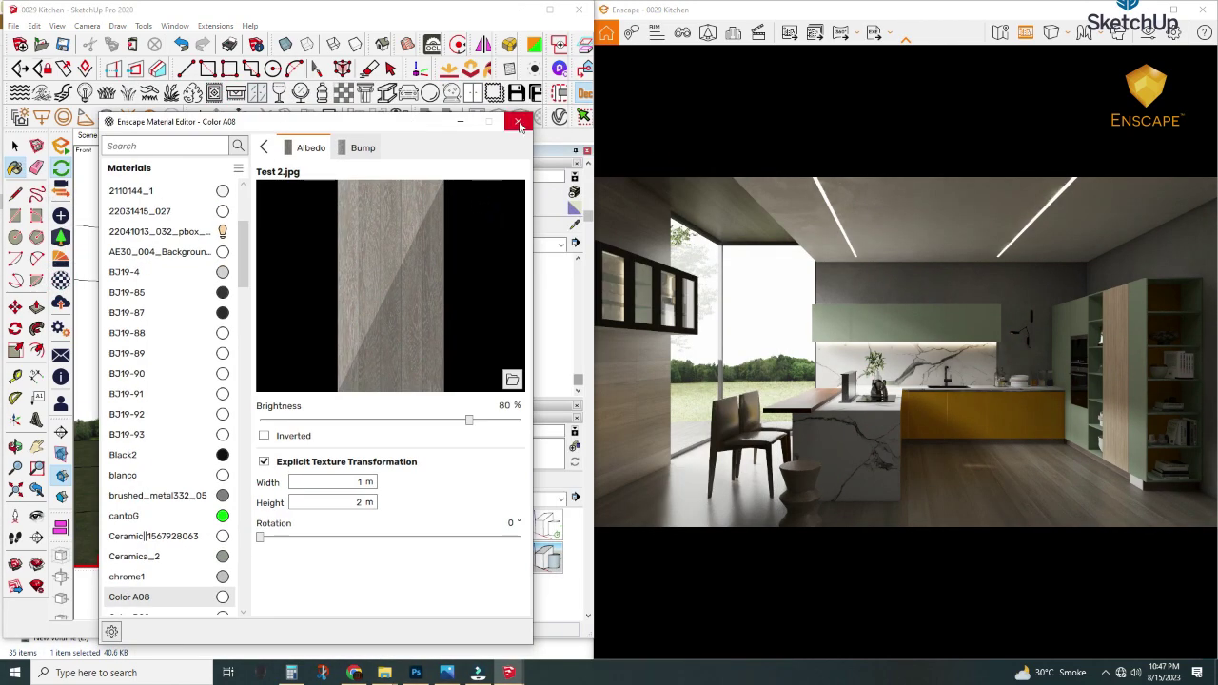
click(264, 147)
Load Test 2copy.jpg from the Dek flooring folder as Color A08's height map
click(344, 364)
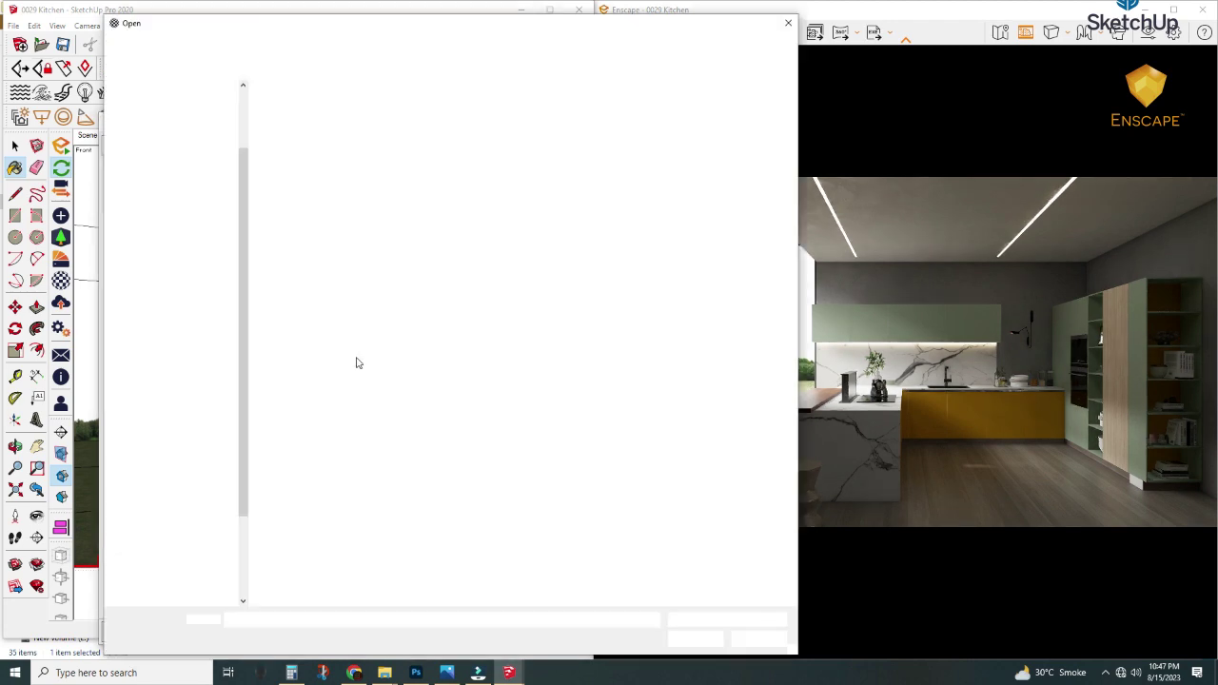
scroll(172, 475, down, 2)
click(156, 507)
double_click(295, 159)
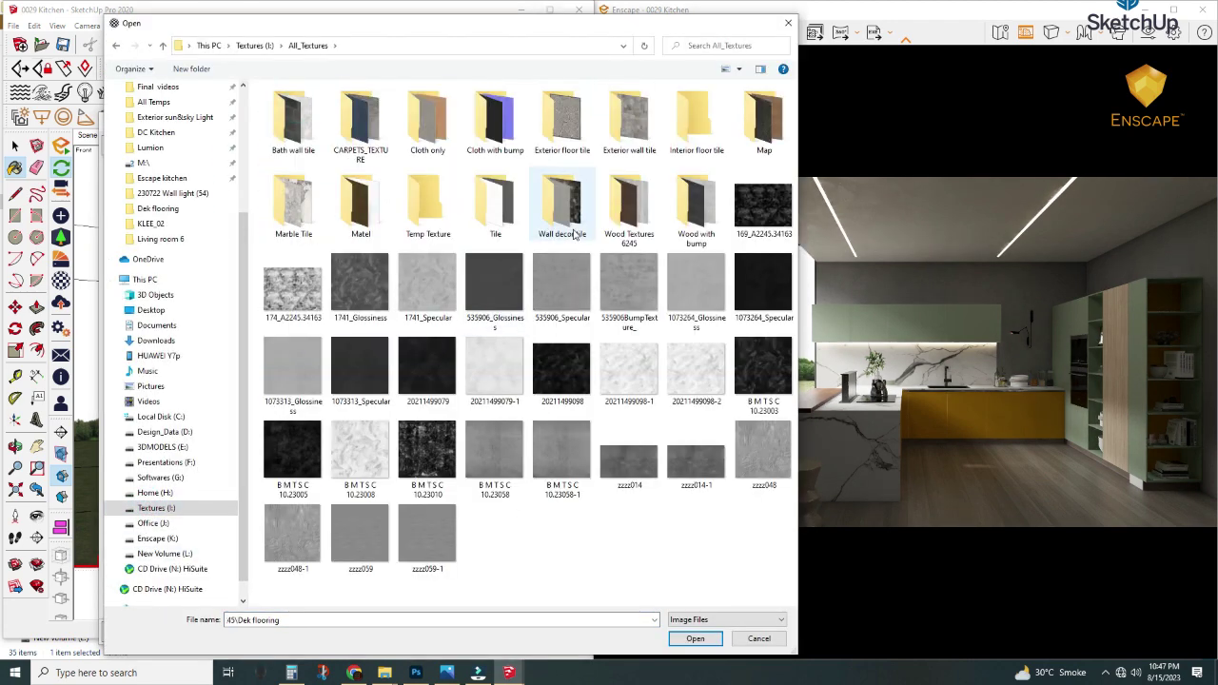
double_click(656, 223)
double_click(369, 184)
mouse_move(465, 32)
mouse_down()
mouse_move(468, 160)
mouse_move(468, 19)
mouse_up()
double_click(561, 272)
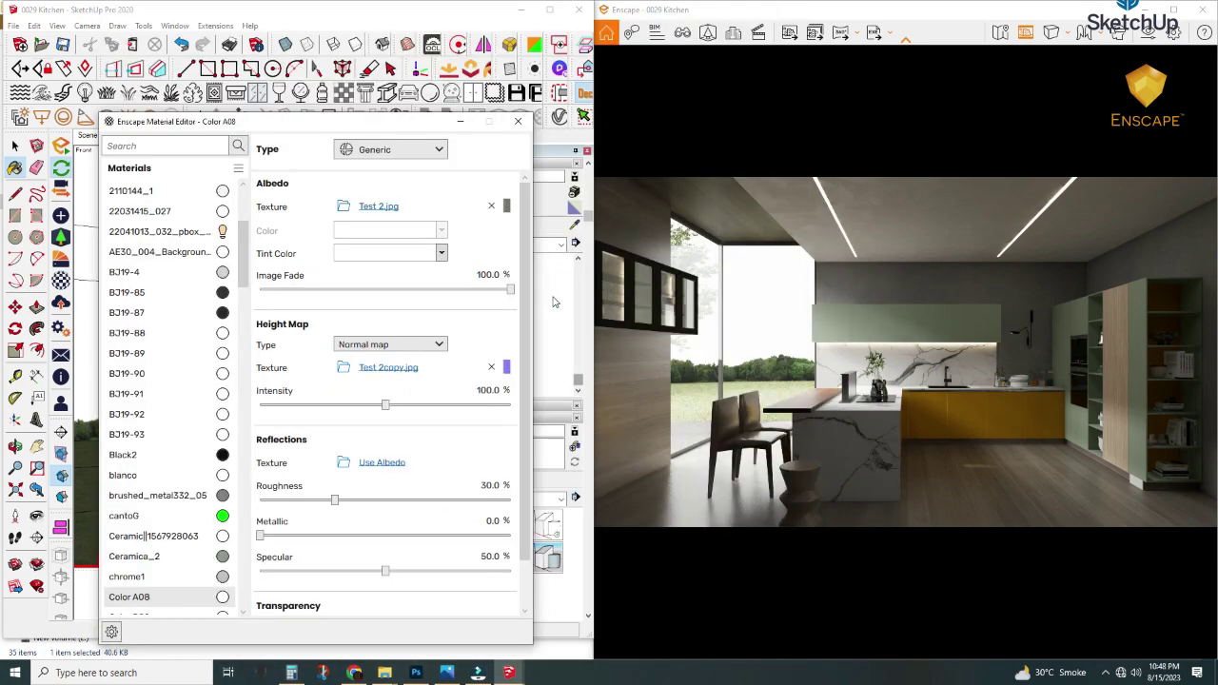
key(super+Up)
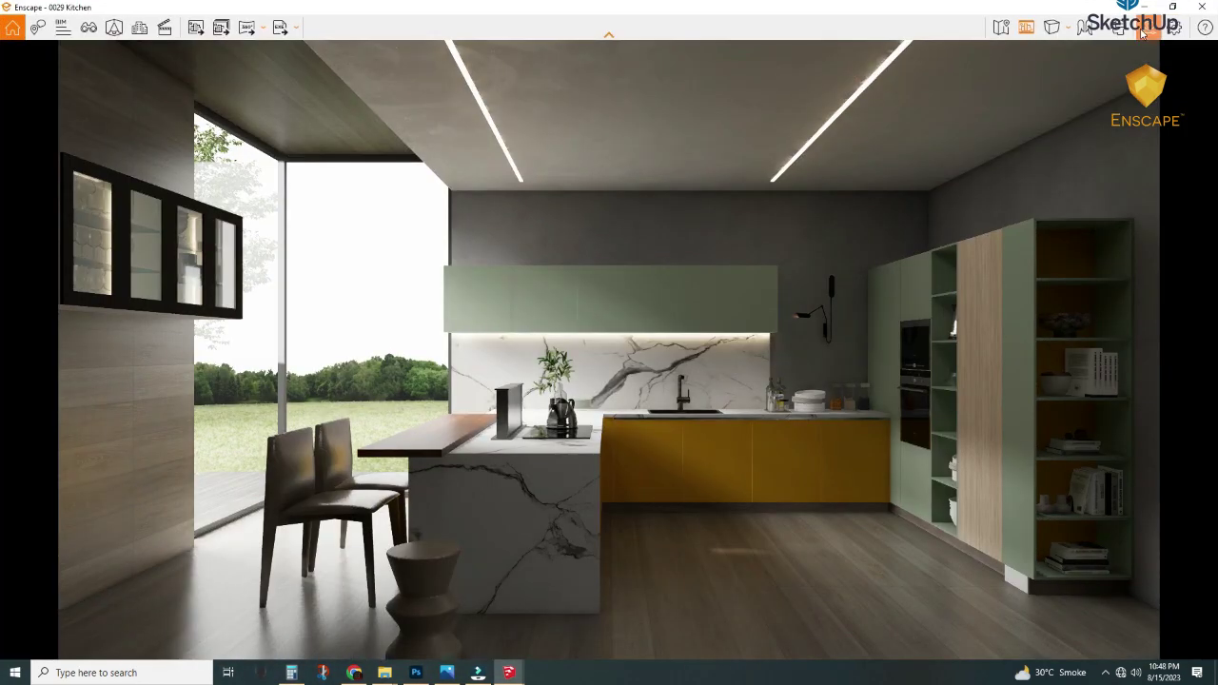
click(1172, 7)
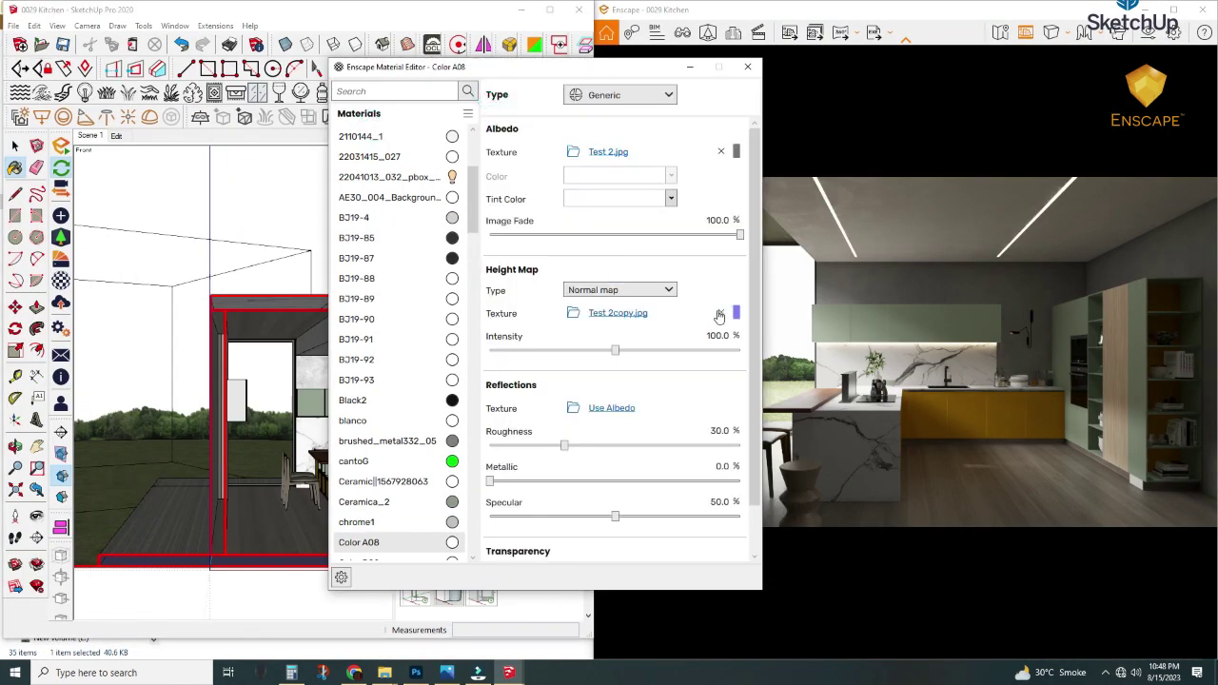
Swap the height map to Test 2 copy2.jpg and raise its intensity to 103%
click(735, 316)
double_click(663, 300)
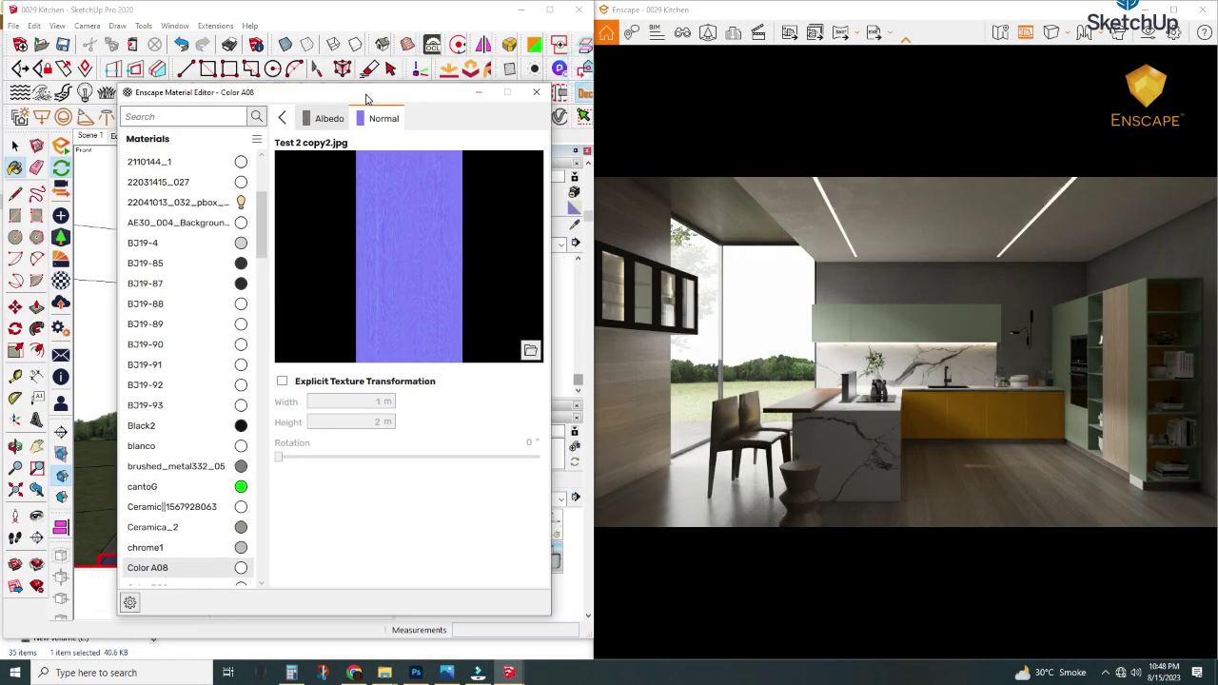
click(282, 120)
click(443, 374)
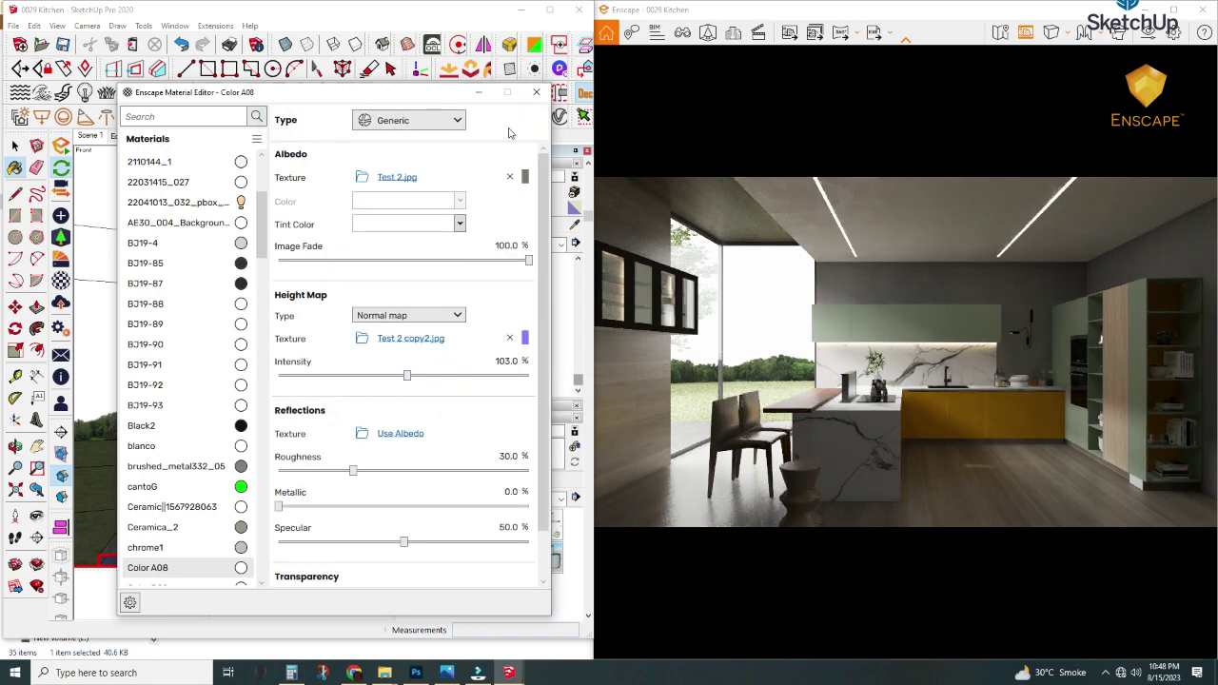
click(537, 93)
Set Color A08's height map type to Normal map
click(61, 281)
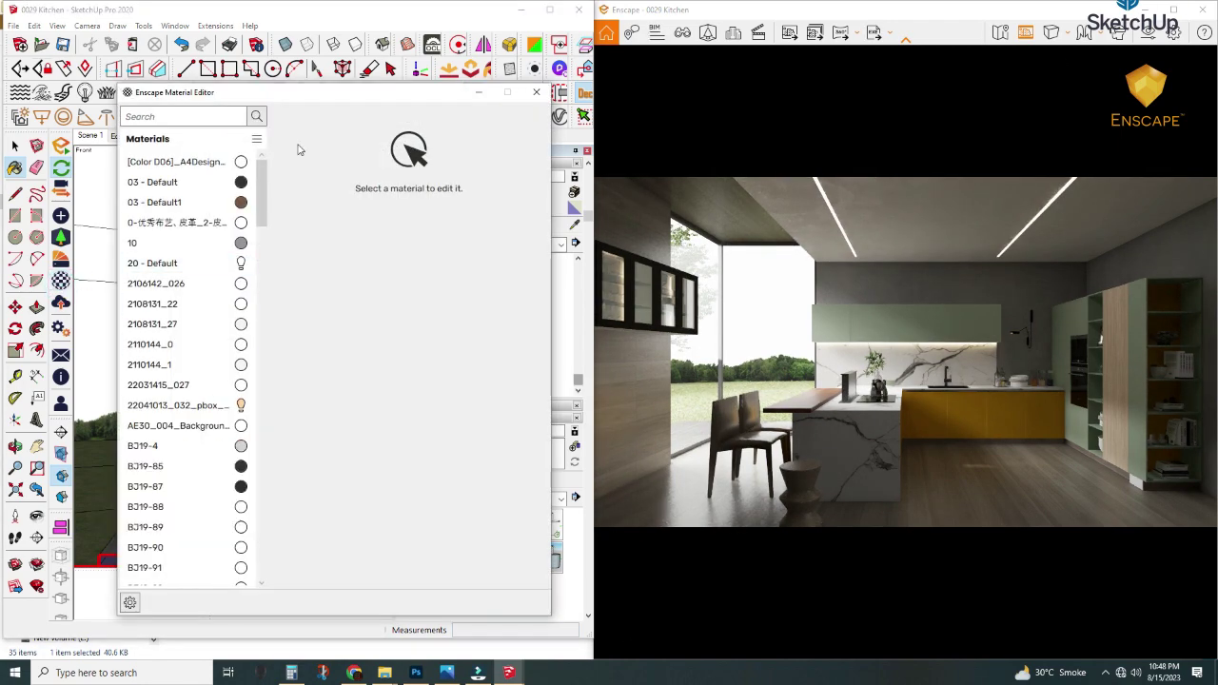
drag(390, 88, 861, 181)
right_click(218, 90)
click(304, 10)
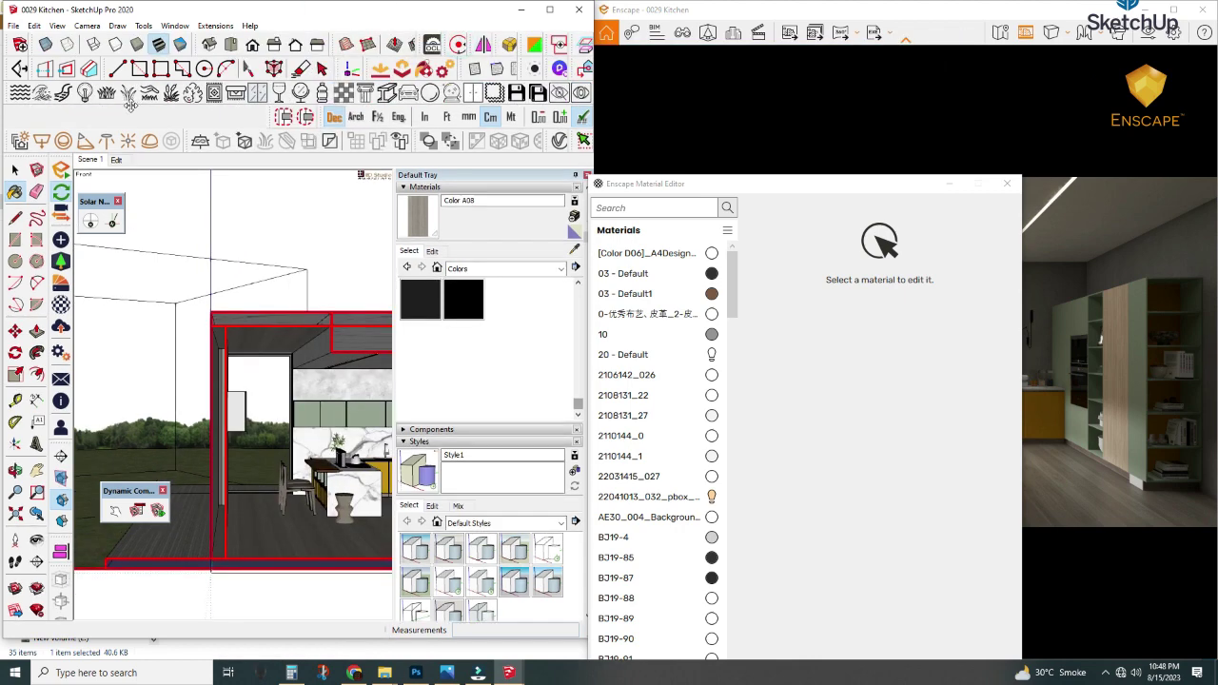
click(257, 514)
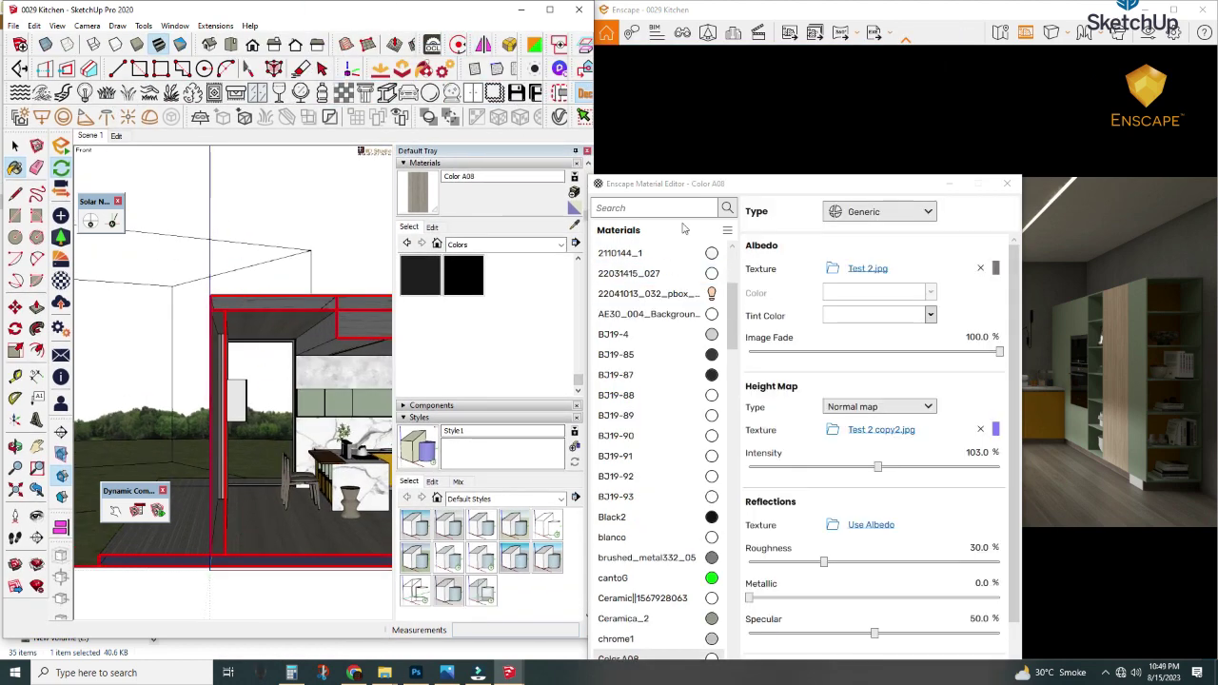
click(875, 406)
click(856, 423)
drag(831, 428, 317, 414)
click(363, 391)
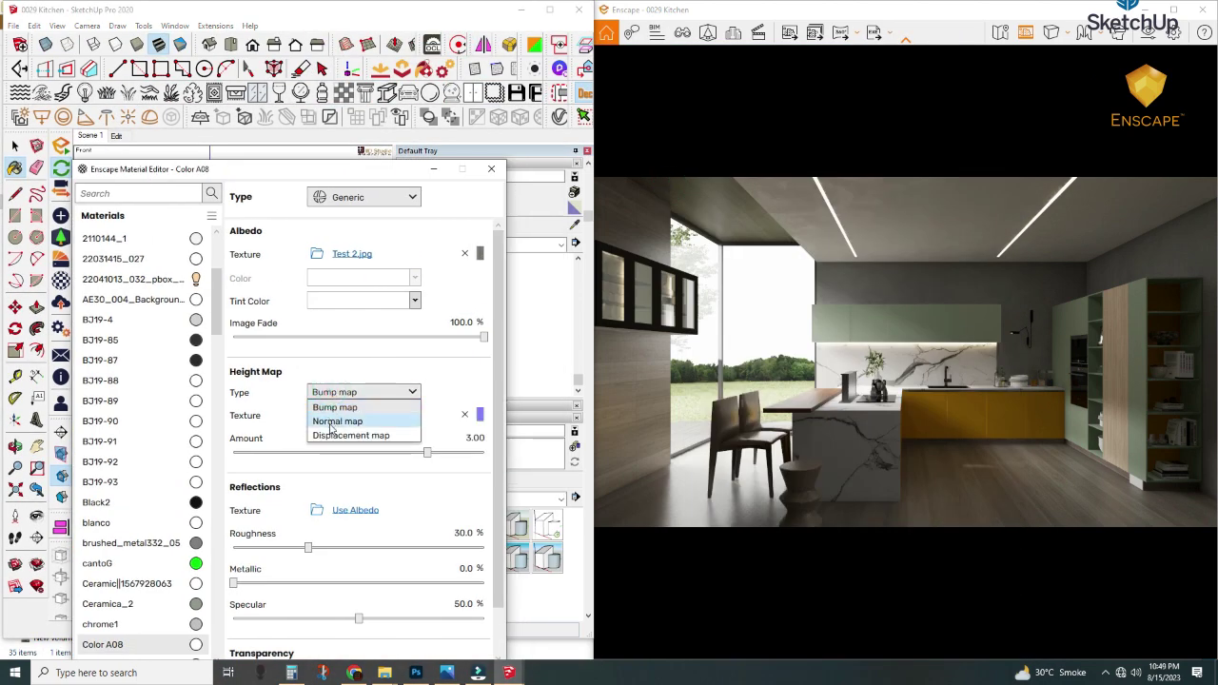
click(352, 421)
Check the render full screen, then orbit the model to look into the kitchen
click(491, 169)
click(1172, 8)
click(744, 225)
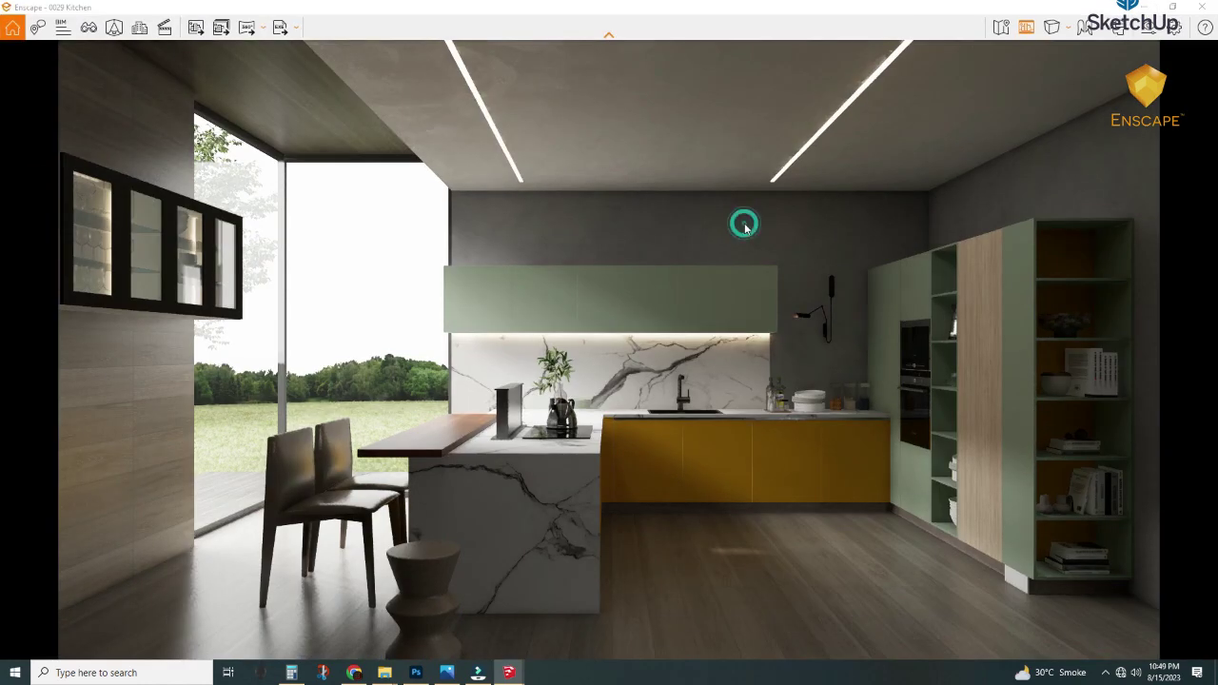
click(1172, 8)
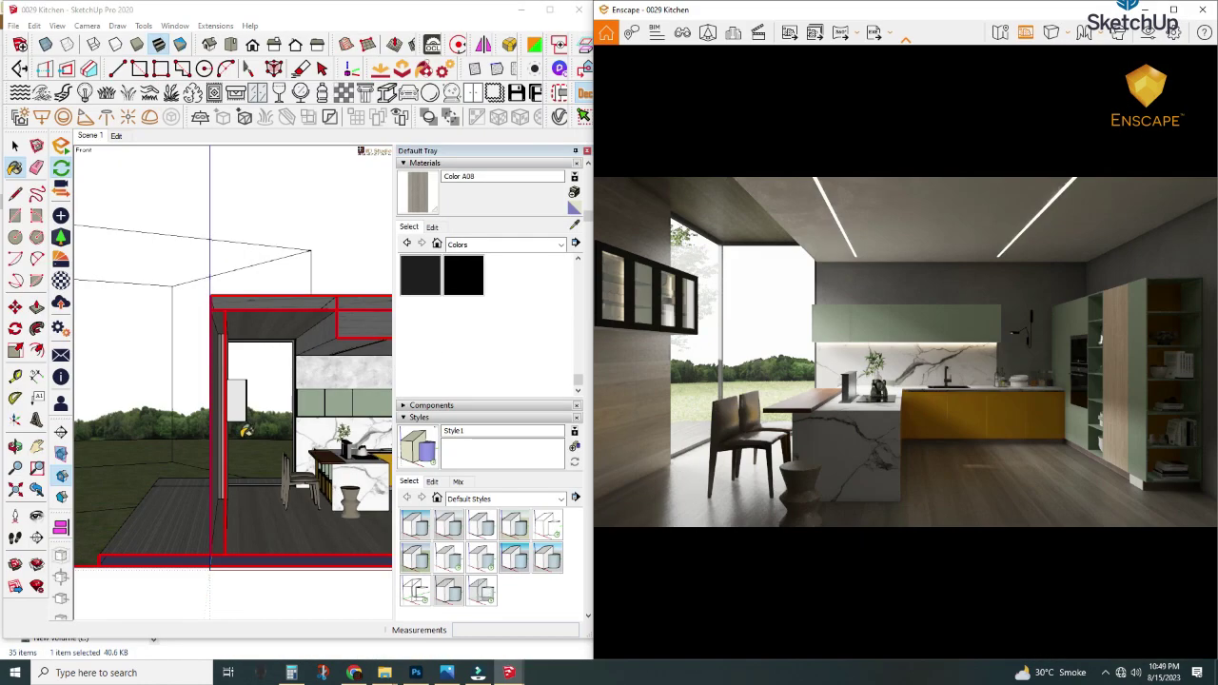
middle_drag(309, 502, 143, 443)
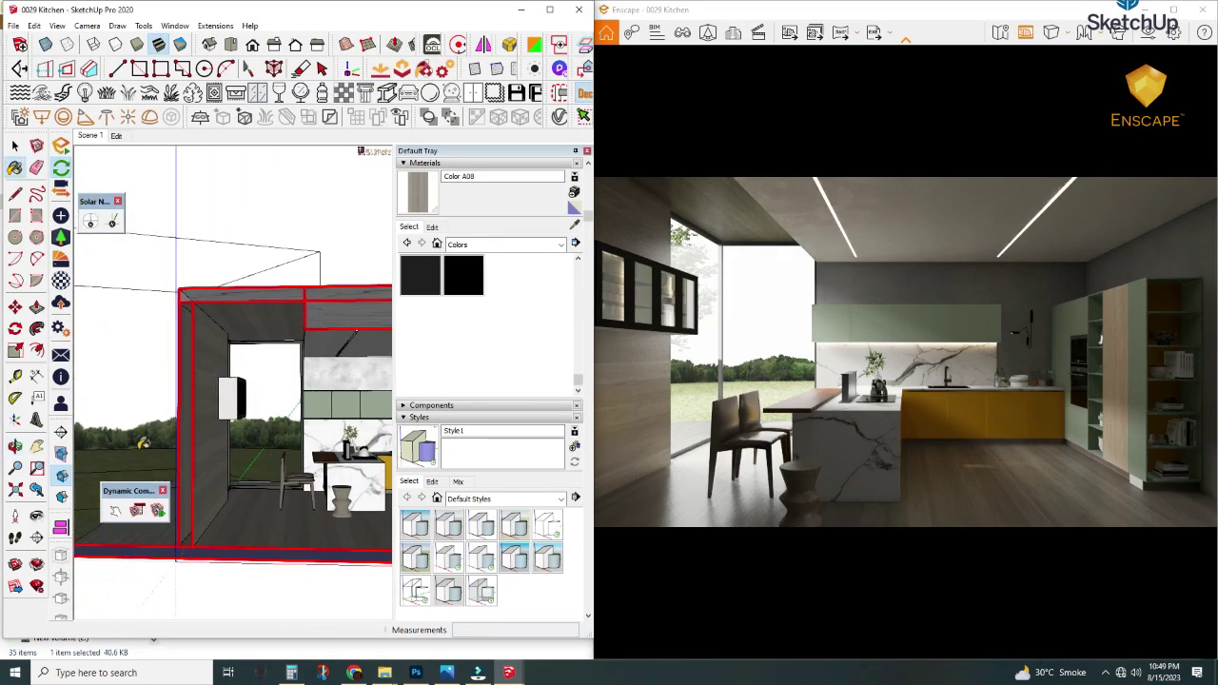
Give the grass material a new Enscape albedo texture from the Grass texture folder
click(61, 284)
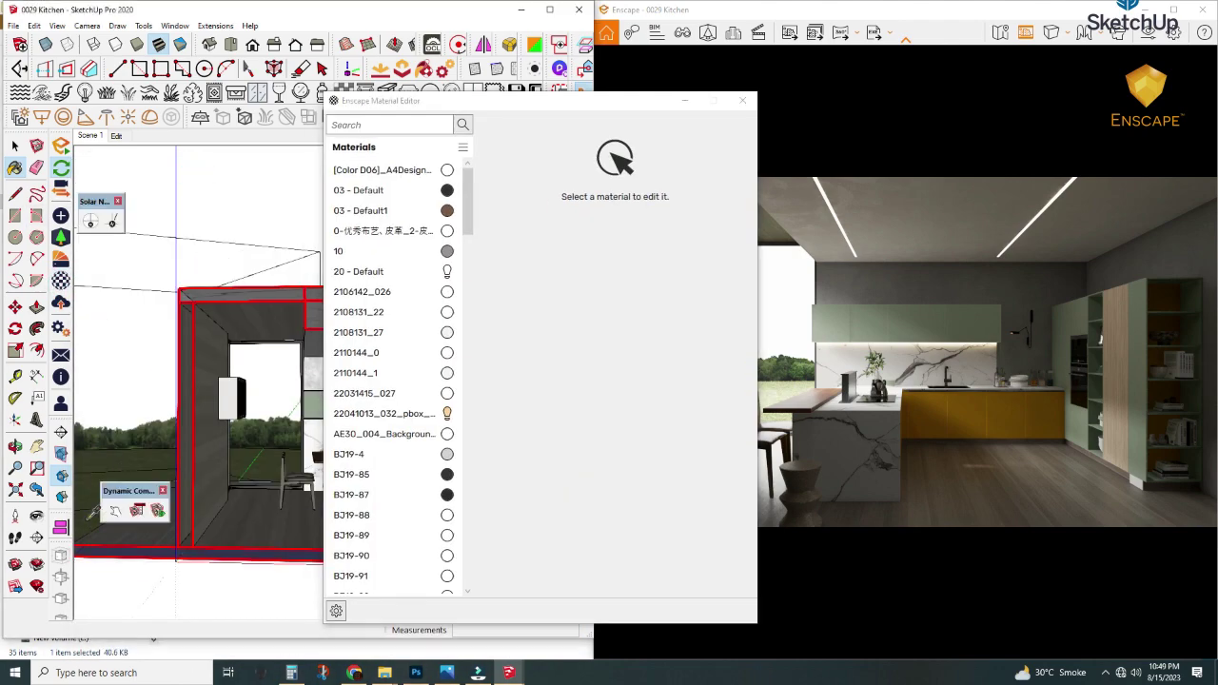
click(581, 286)
click(735, 357)
click(381, 597)
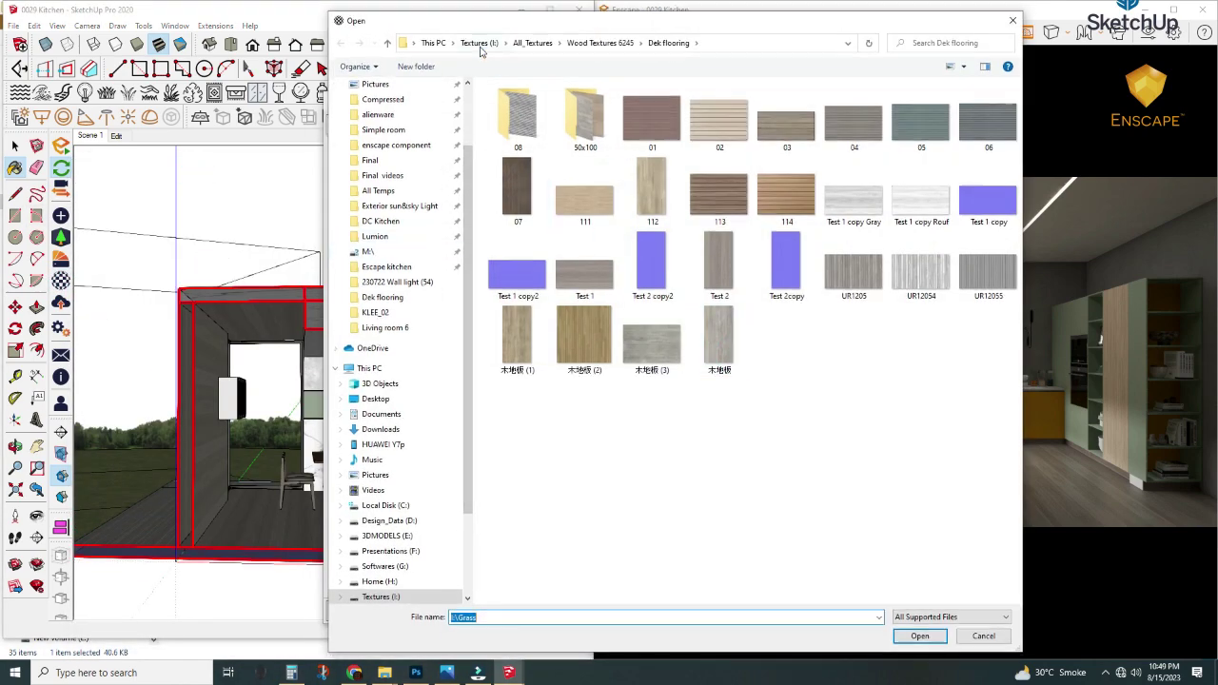
double_click(530, 214)
double_click(530, 224)
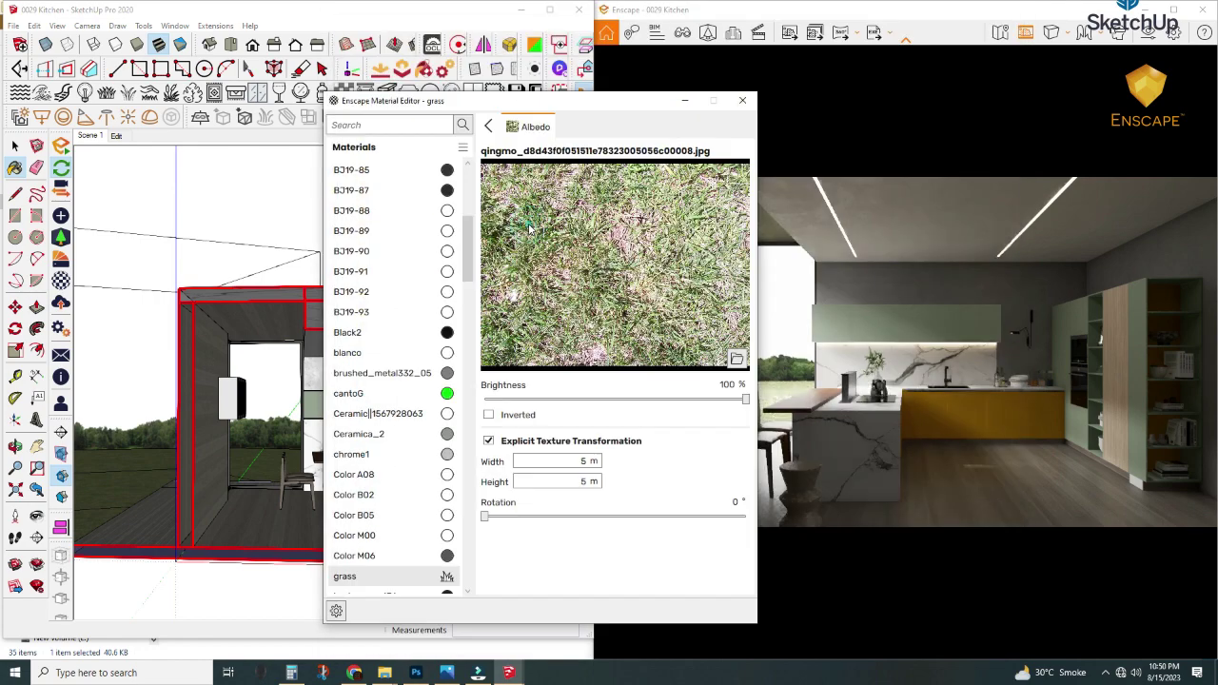
mouse_move(614, 105)
mouse_down()
mouse_move(374, 132)
mouse_move(385, 133)
mouse_up()
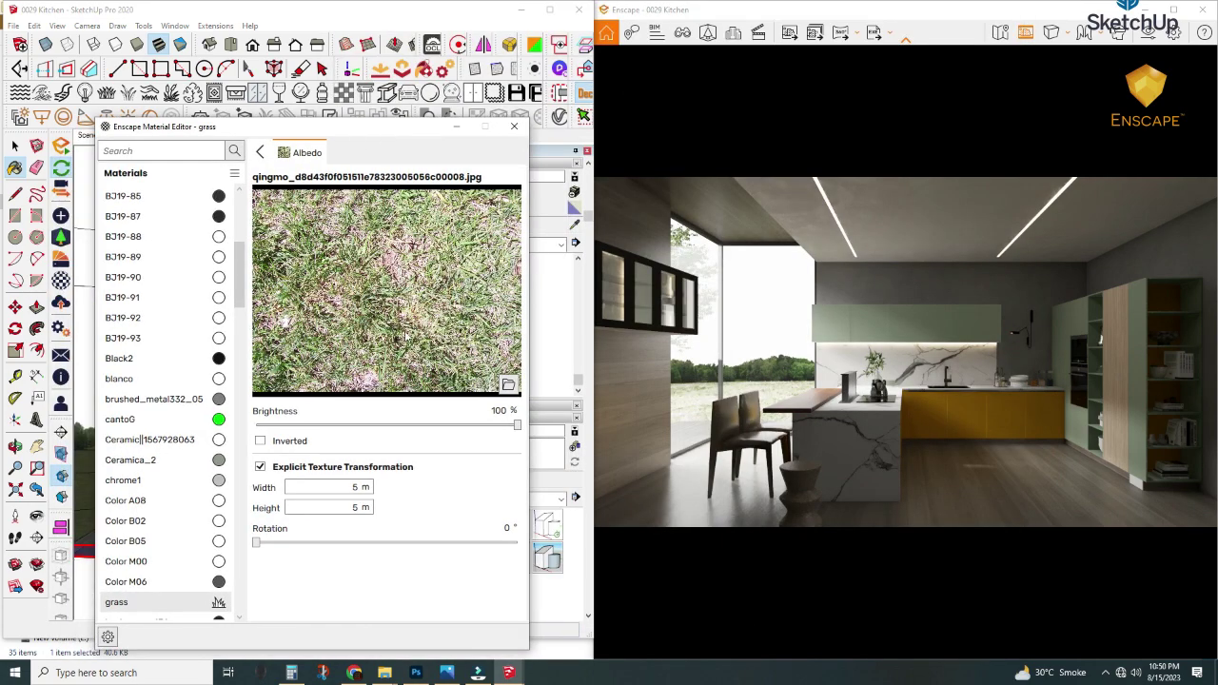
click(508, 383)
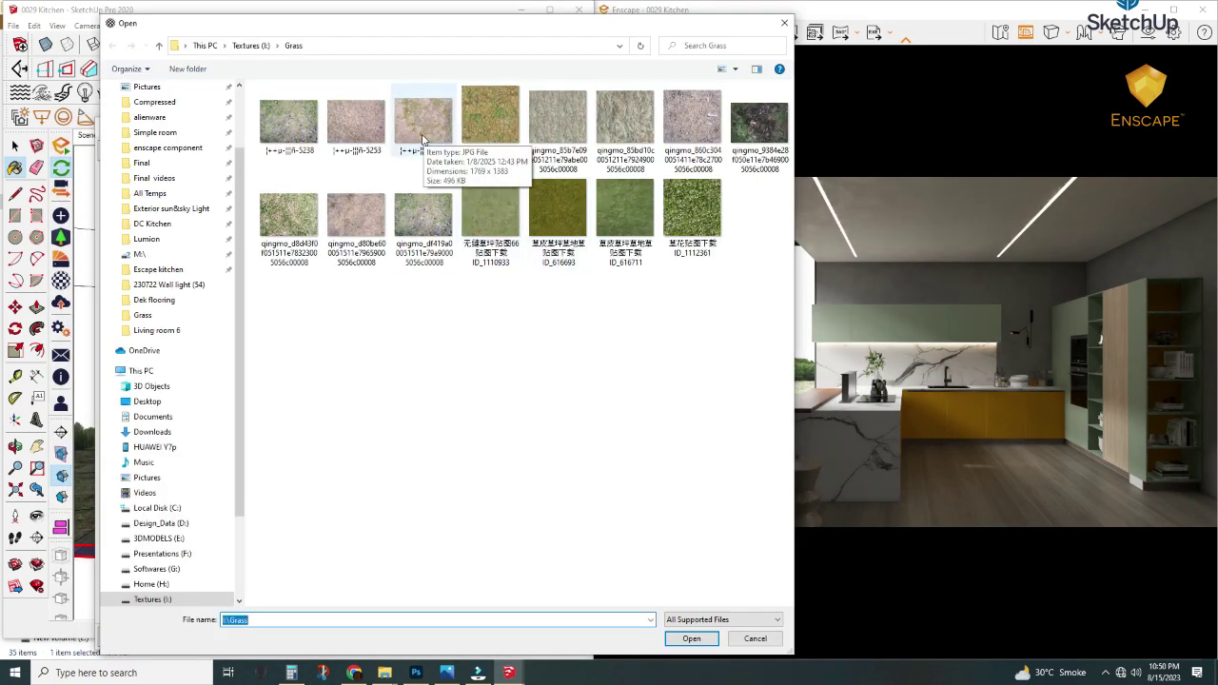
double_click(424, 214)
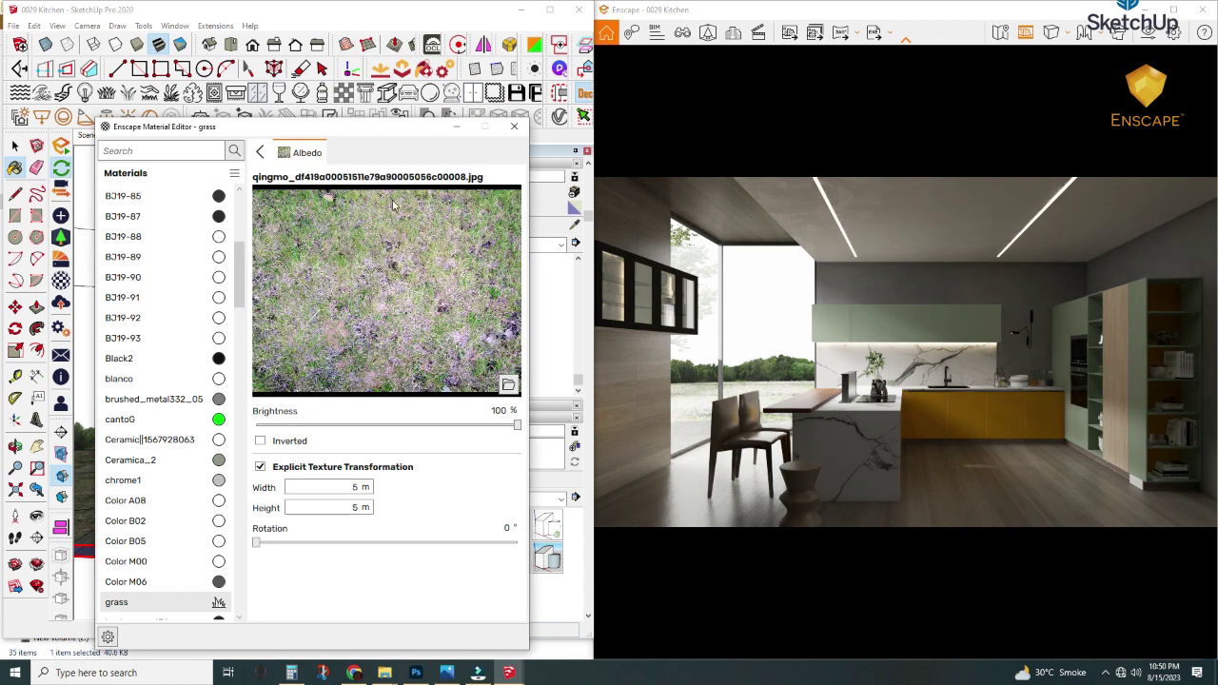
click(261, 154)
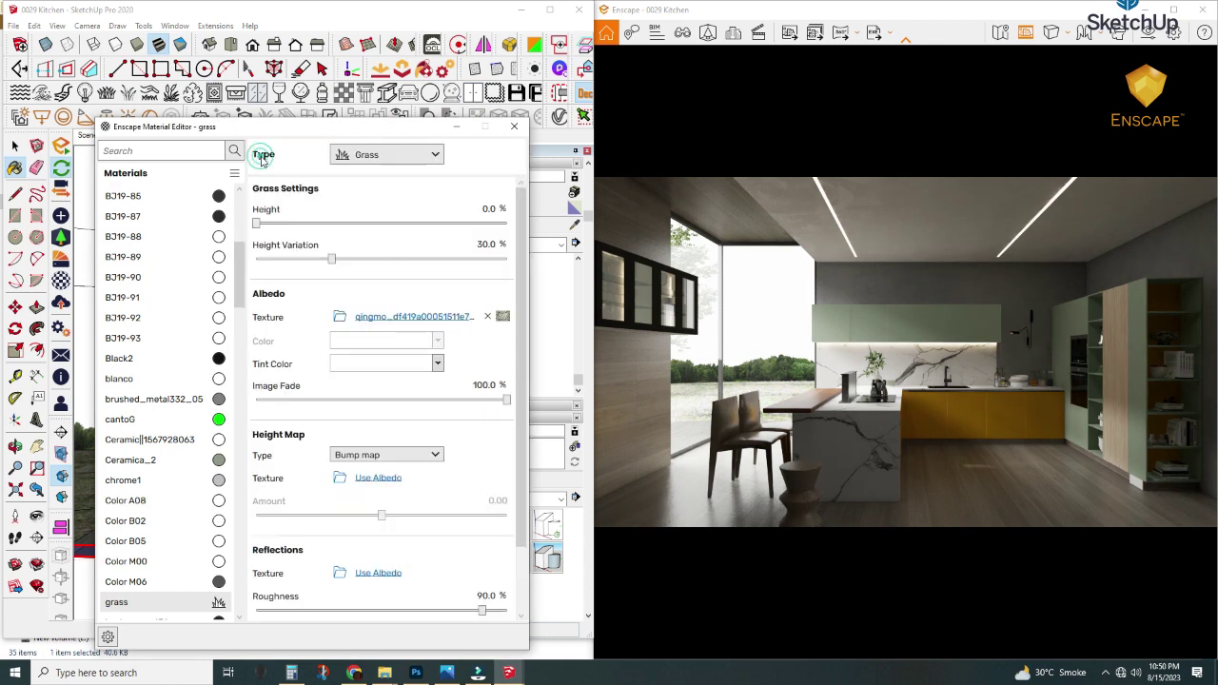
click(457, 129)
Set the grass texture width to 300 cm, load a greener grass image, and view the render full screen
click(432, 227)
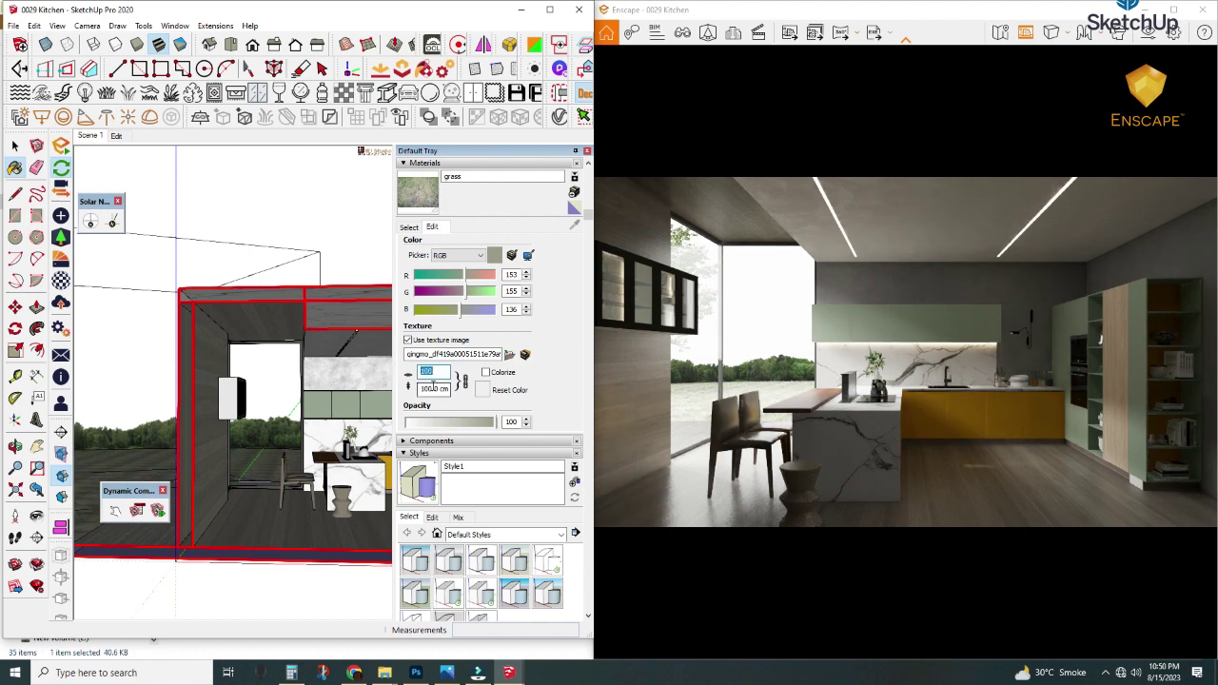
text(300)
click(509, 354)
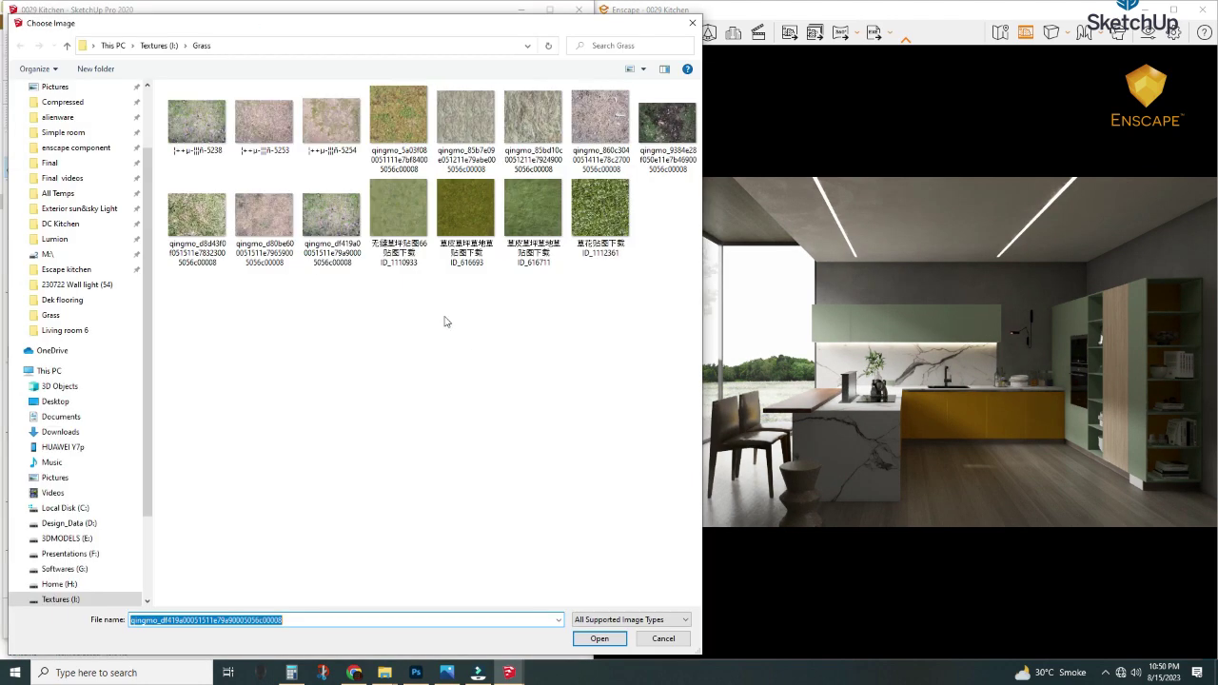
double_click(327, 148)
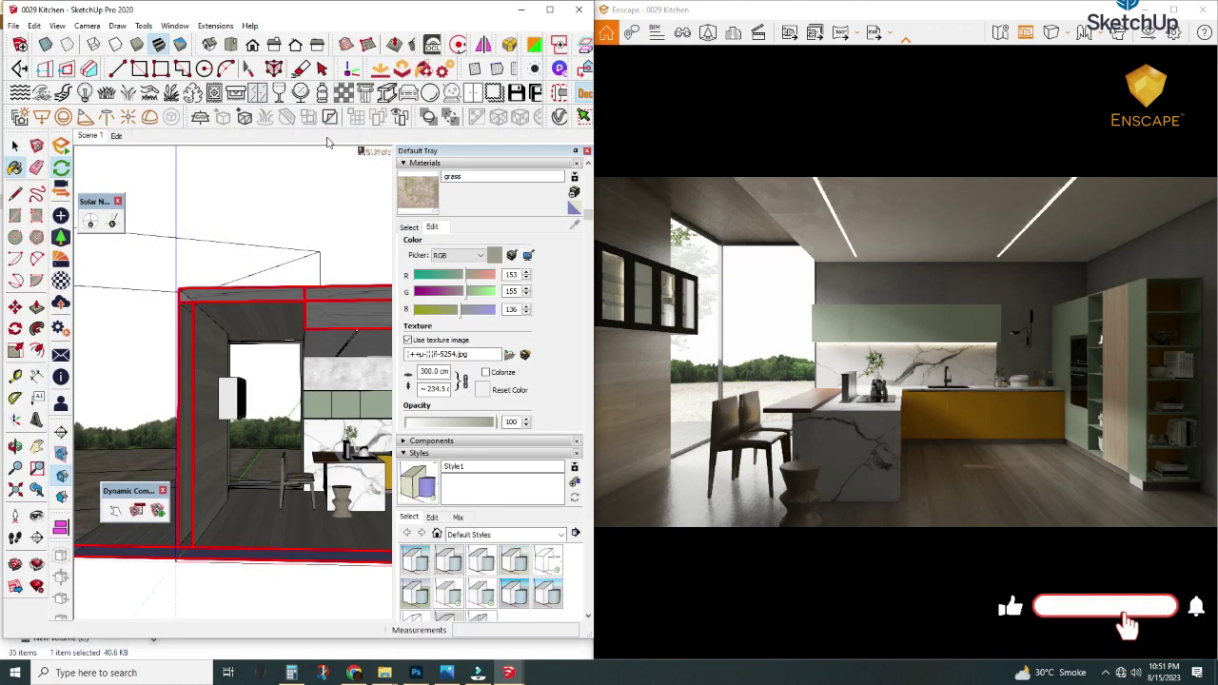
click(509, 354)
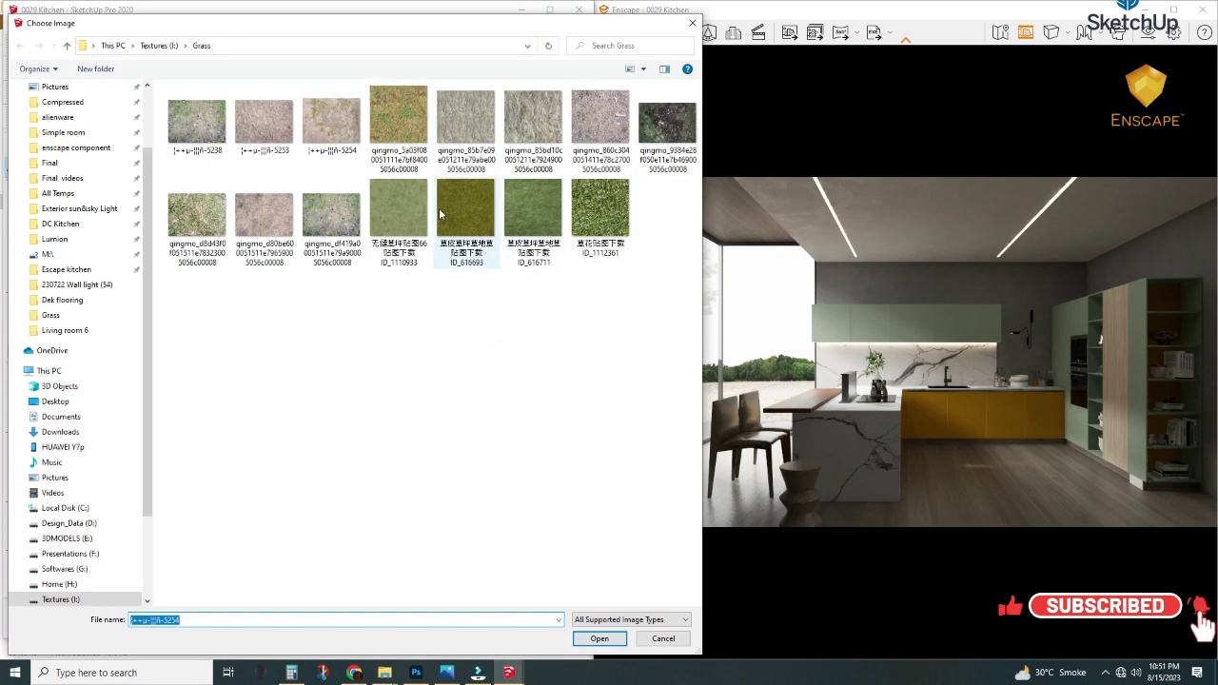
double_click(424, 218)
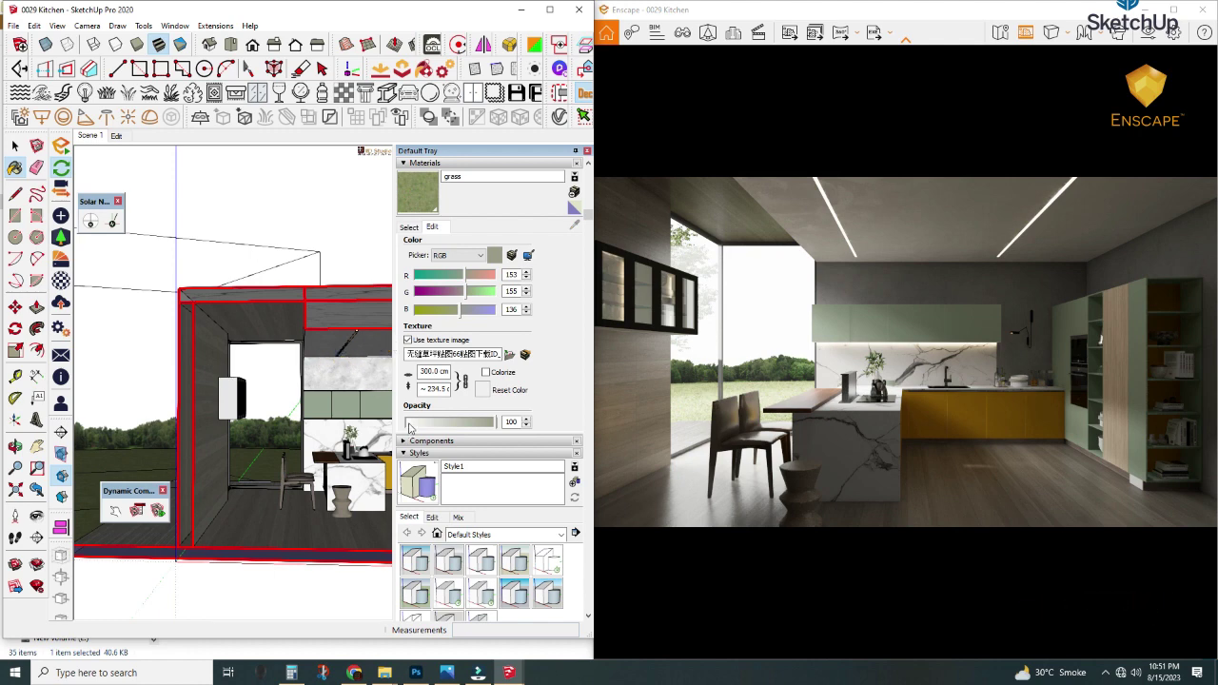
click(1172, 9)
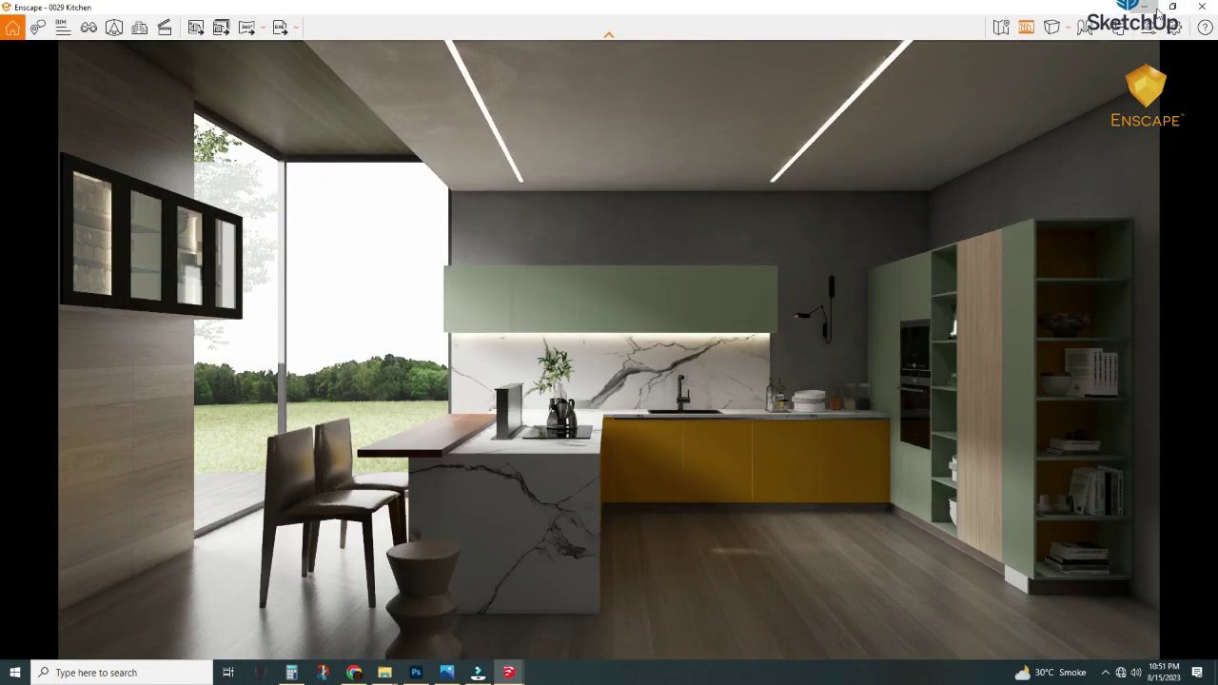
Sample the glass material 2110144_0 and set its colour to black
click(1155, 10)
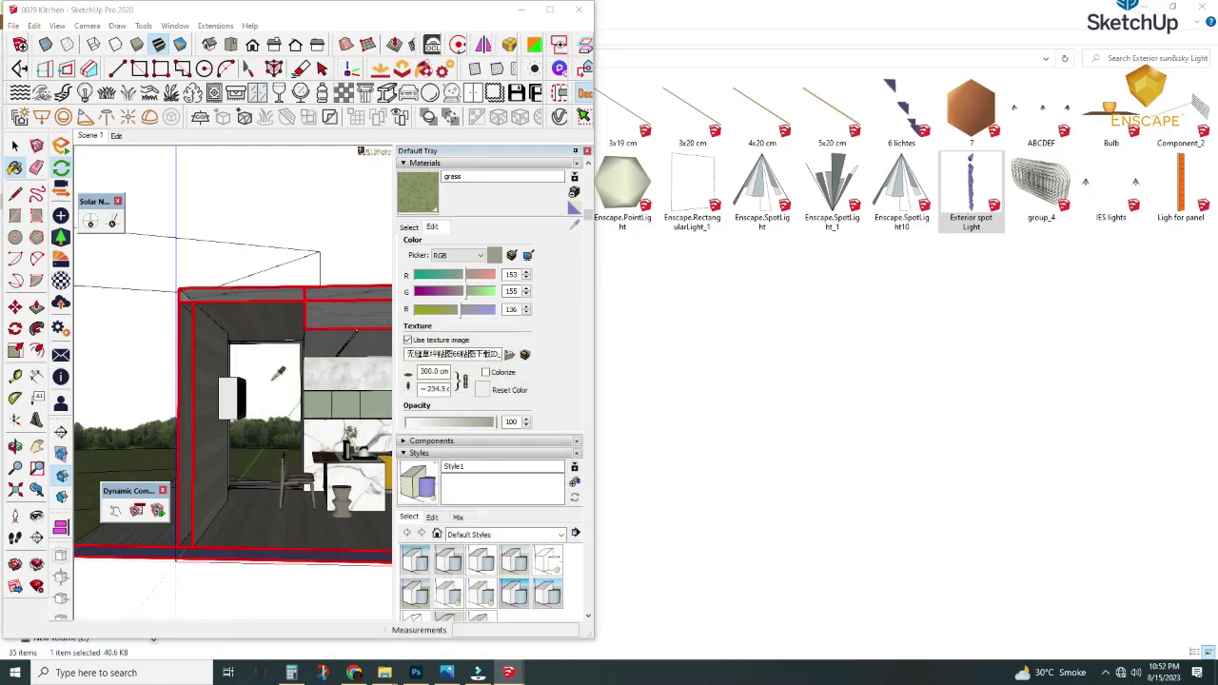
scroll(276, 371, up, 5)
scroll(266, 324, down, 3)
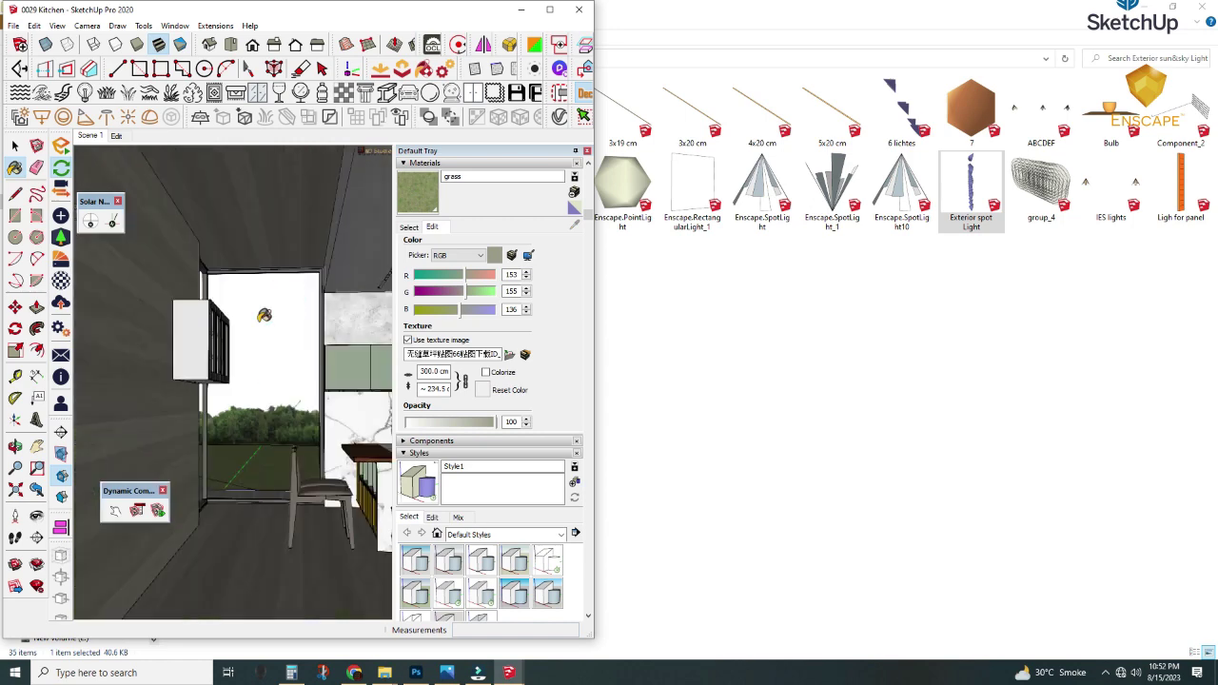
scroll(144, 348, up, 2)
alt+click(144, 348)
click(380, 236)
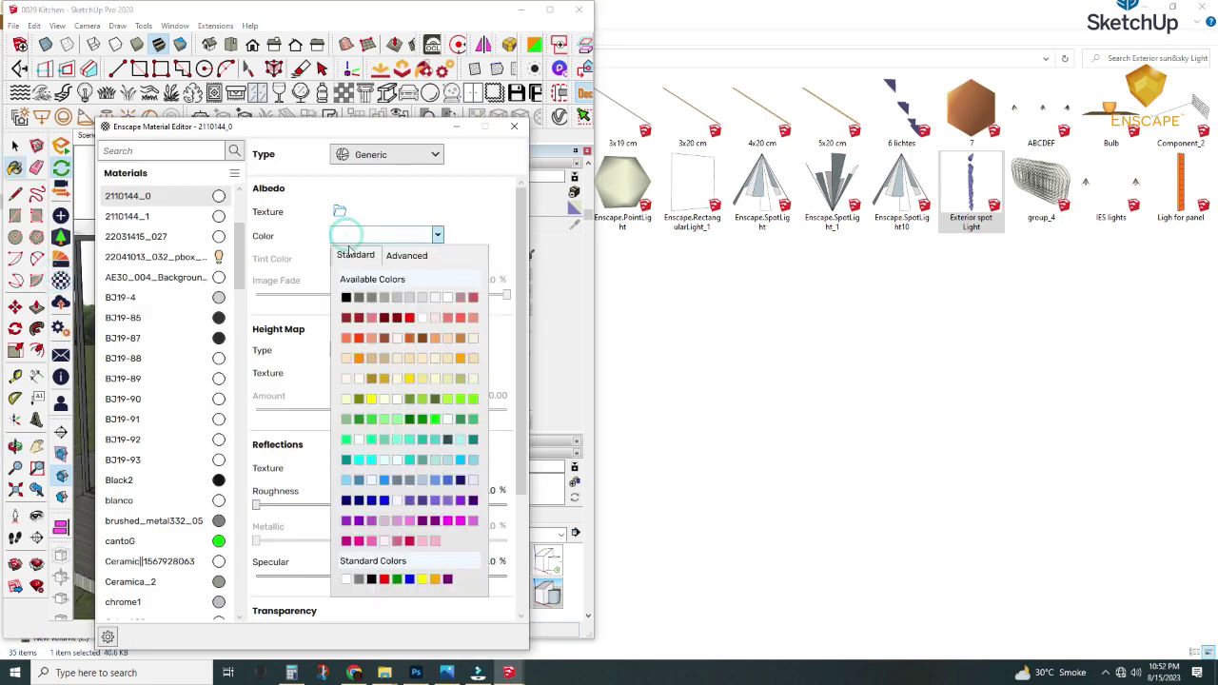
click(342, 301)
mouse_move(509, 673)
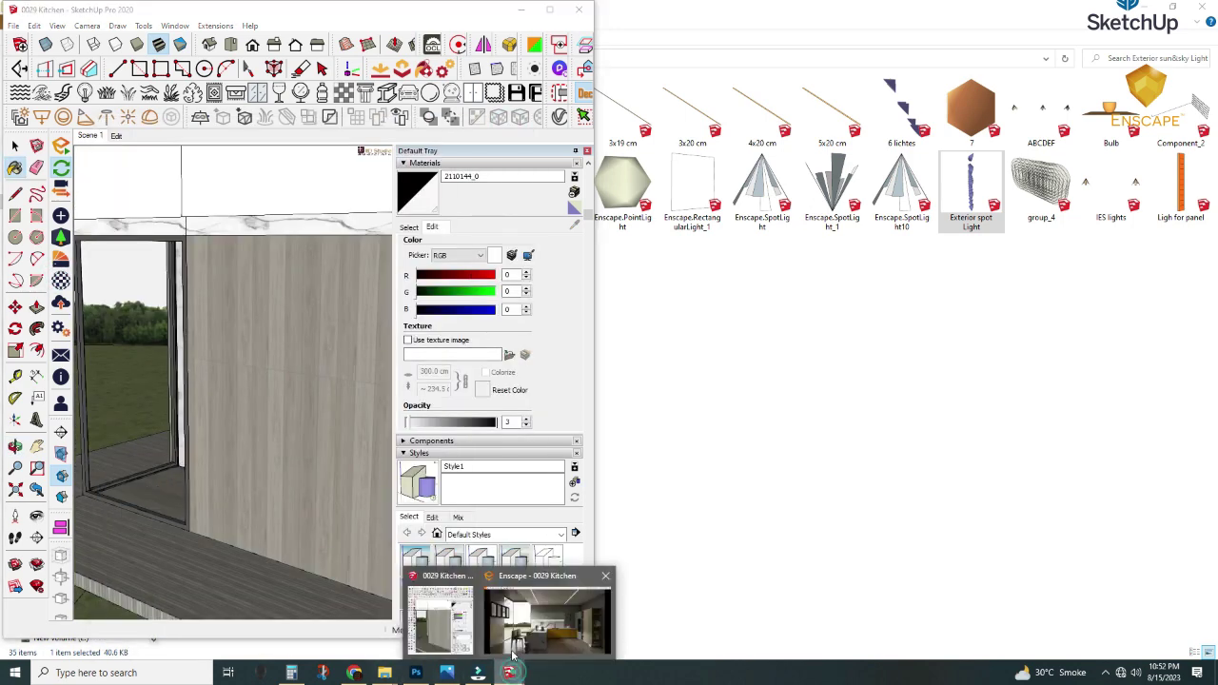
click(557, 614)
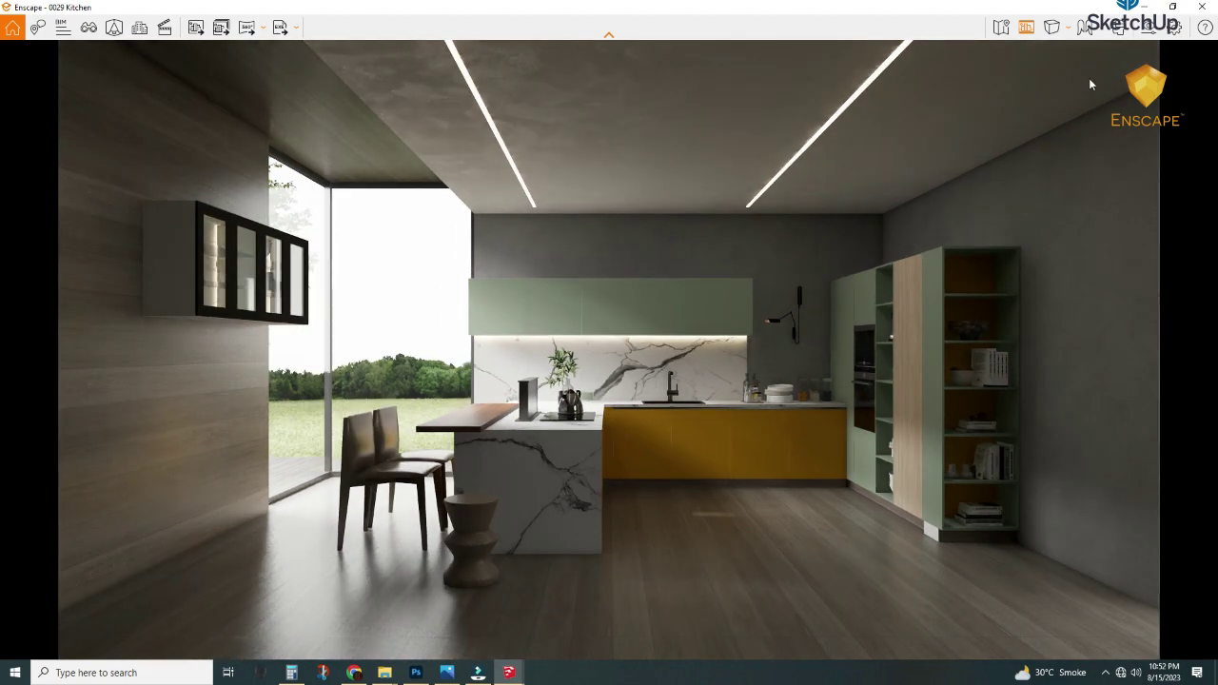
click(1172, 6)
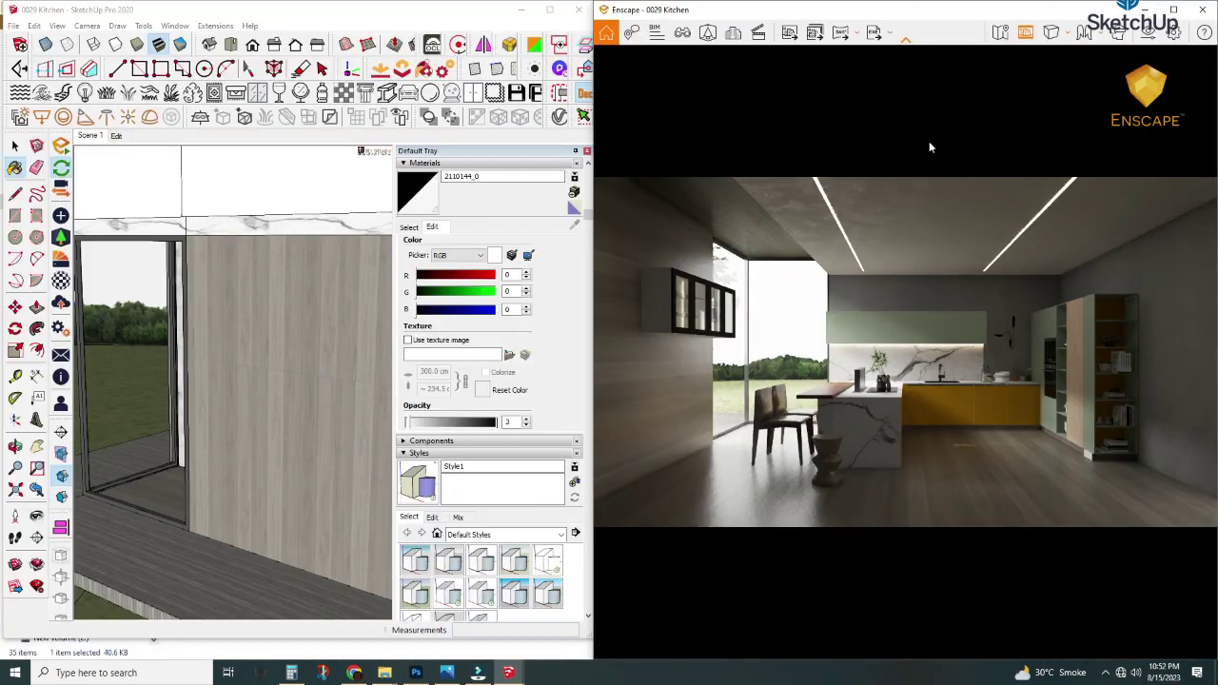
Raise Enscape exposure slightly to 57% and close Visual Settings
drag(363, 417, 367, 417)
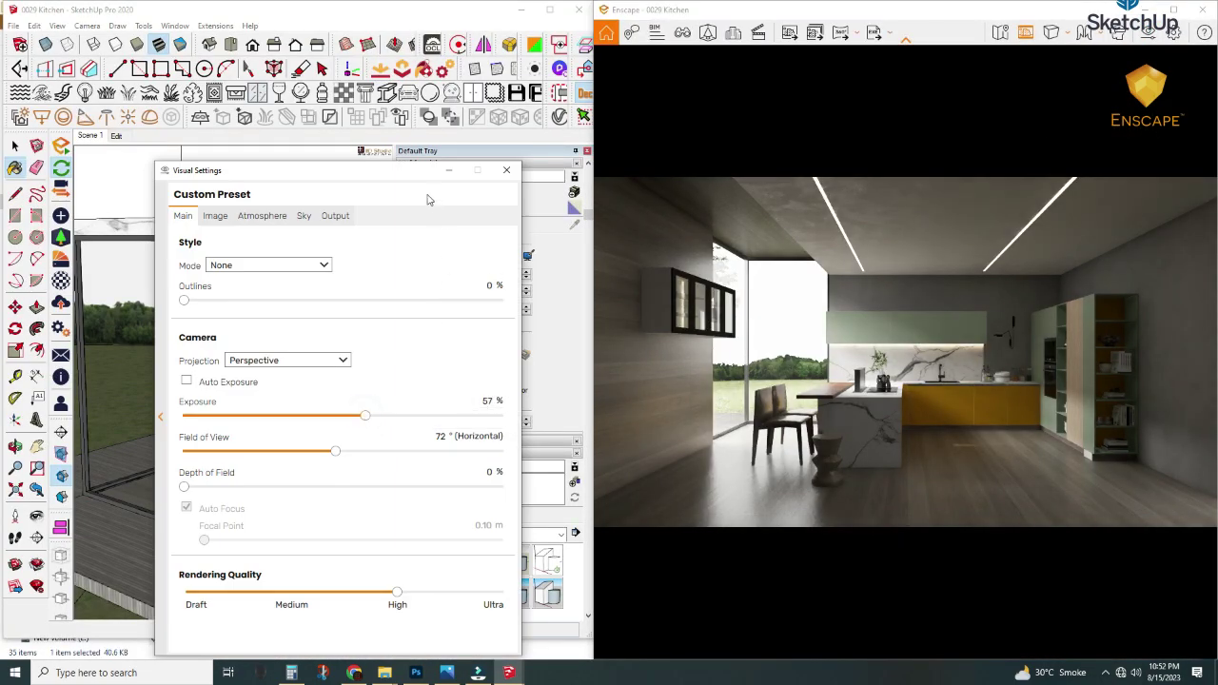
click(506, 170)
scroll(272, 318, down, 5)
scroll(269, 318, down, 3)
scroll(257, 355, down, 2)
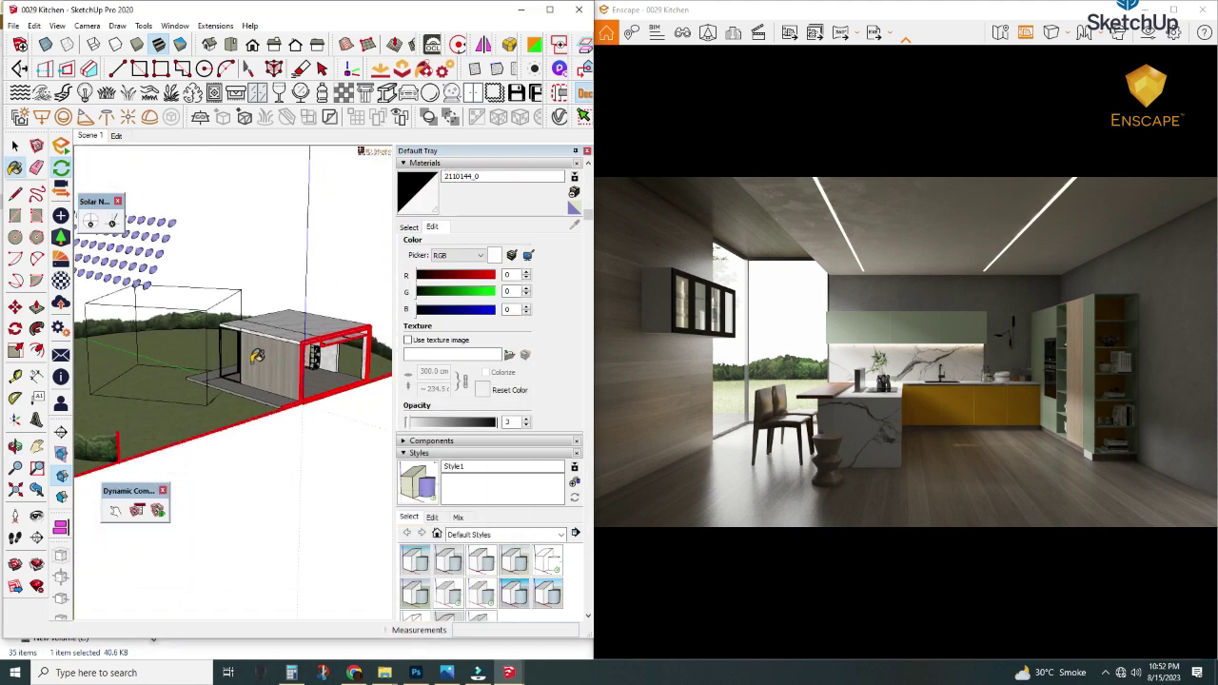
scroll(257, 355, up, 3)
scroll(257, 354, up, 2)
scroll(285, 455, up, 3)
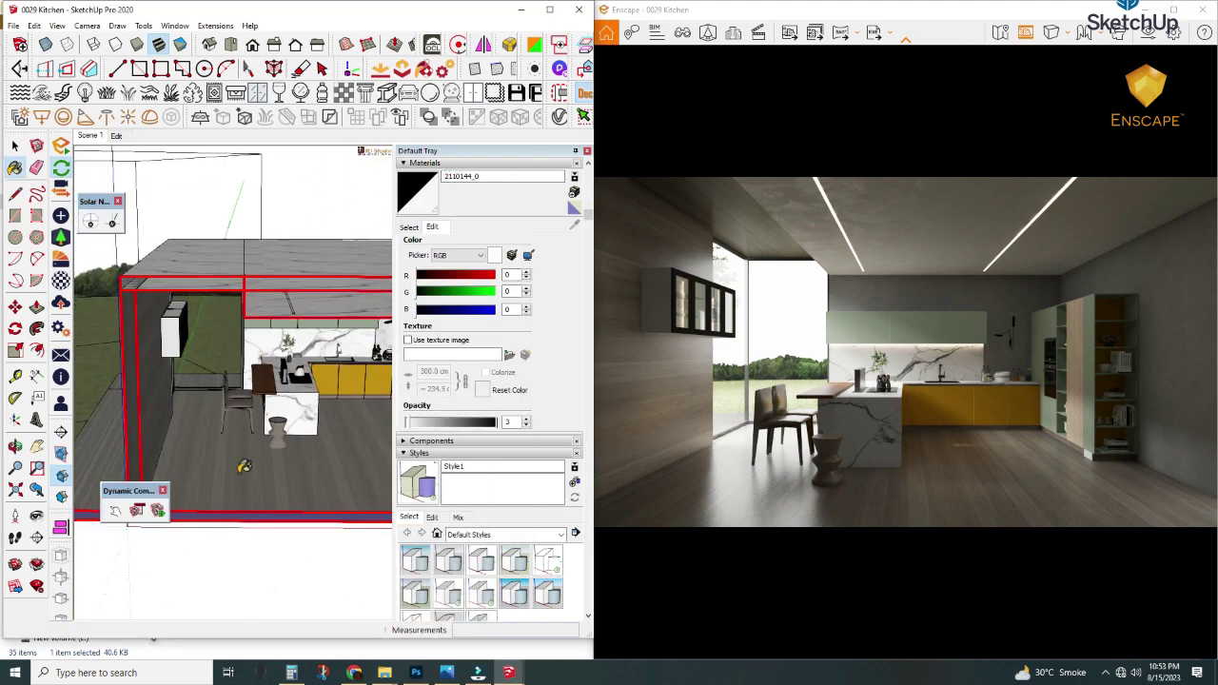
Set Color A08's Enscape roughness to 50% and check the render full screen
alt+click(262, 383)
click(60, 282)
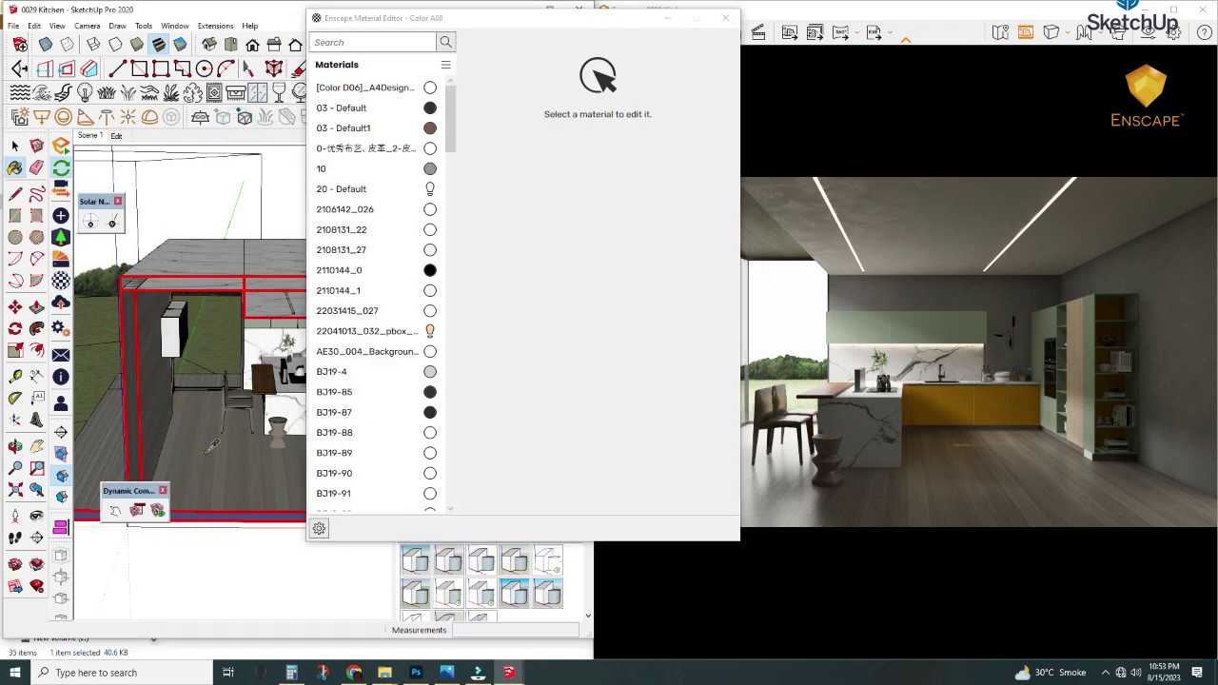
text(0)
key(Return)
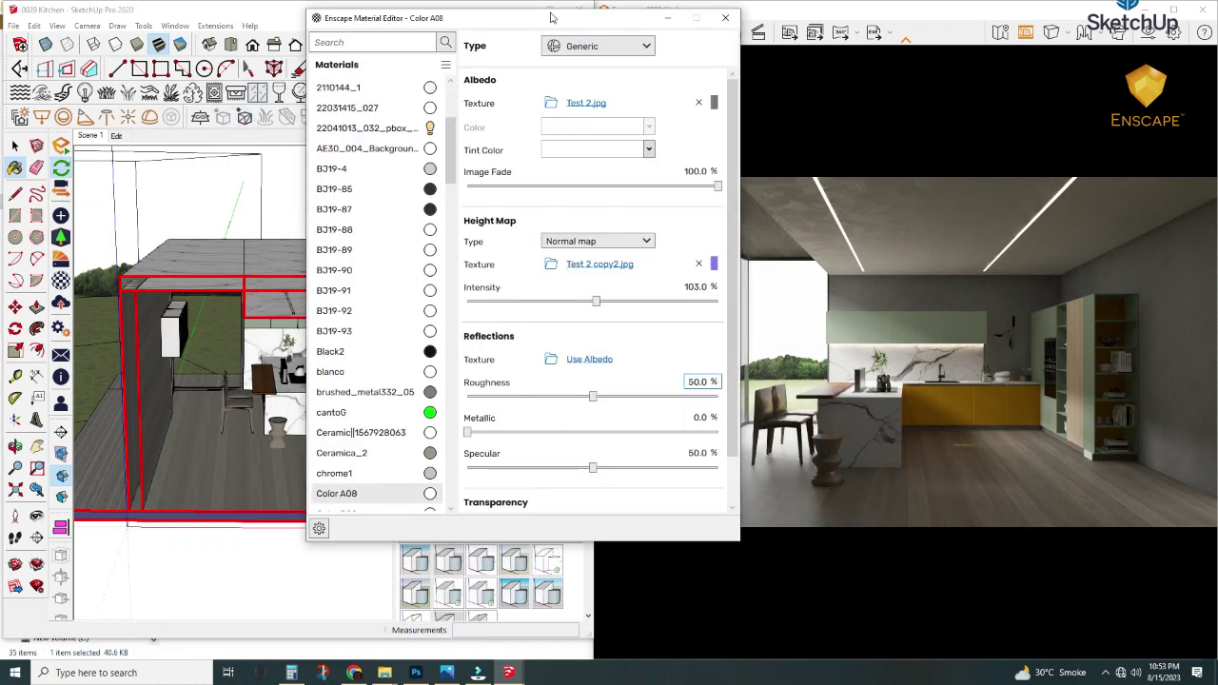
drag(550, 17, 350, 59)
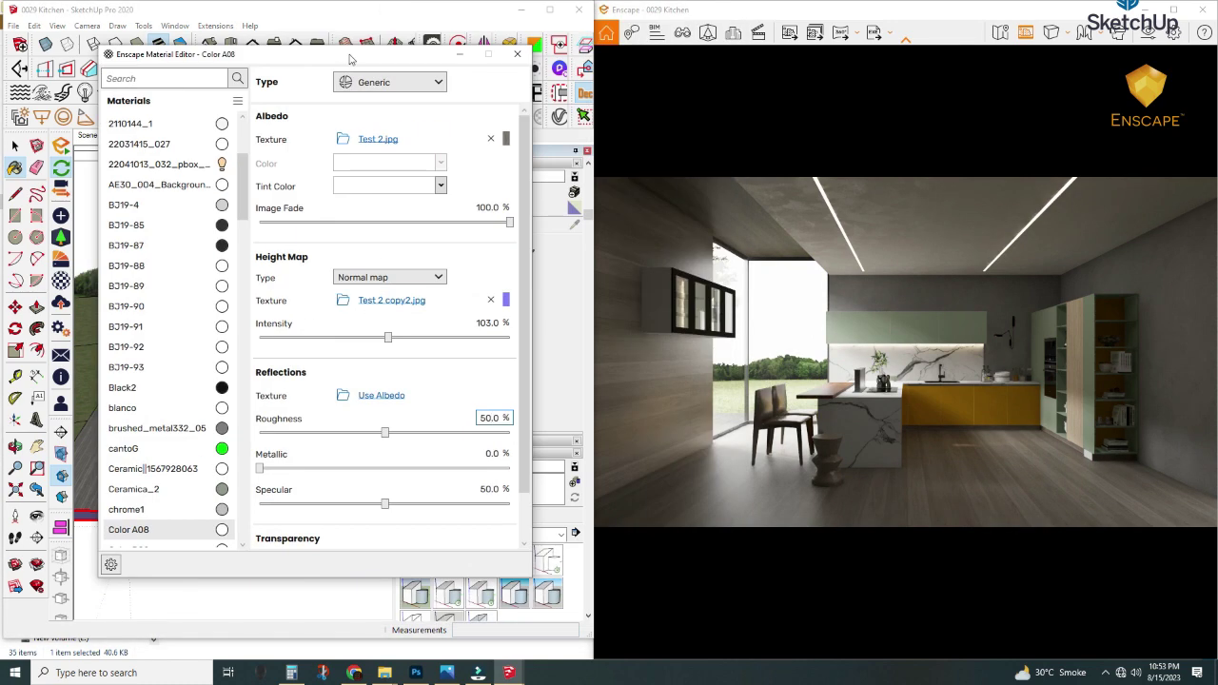
click(513, 55)
click(1173, 9)
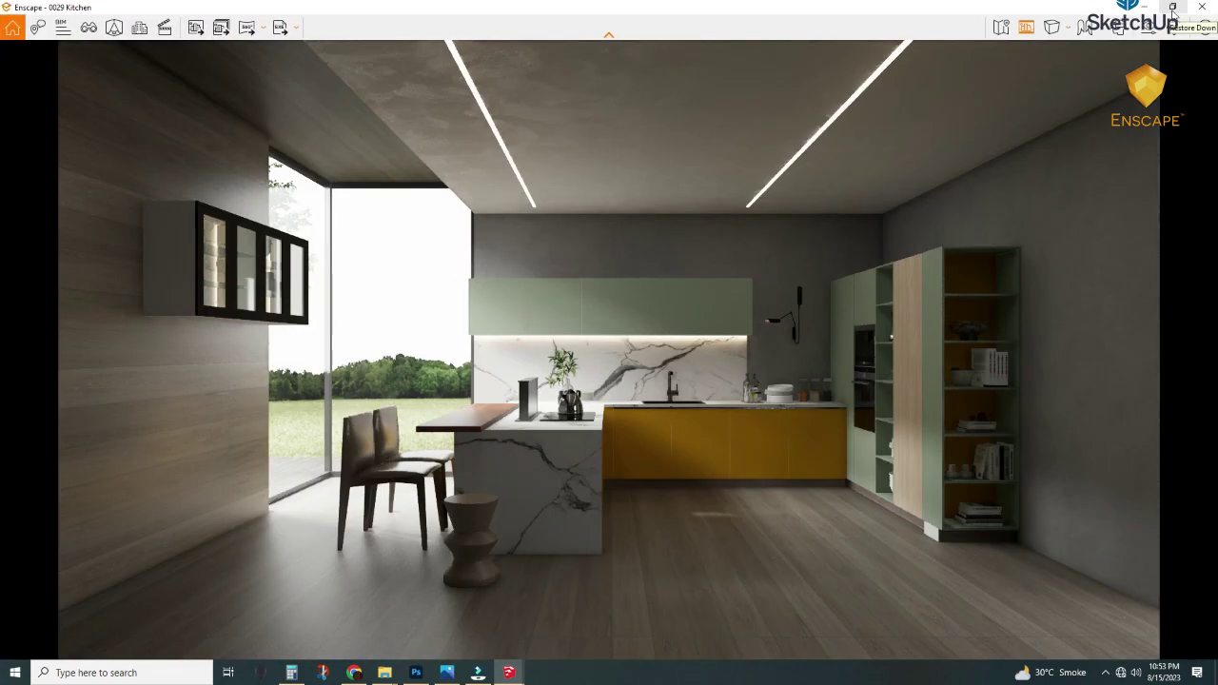
click(1173, 10)
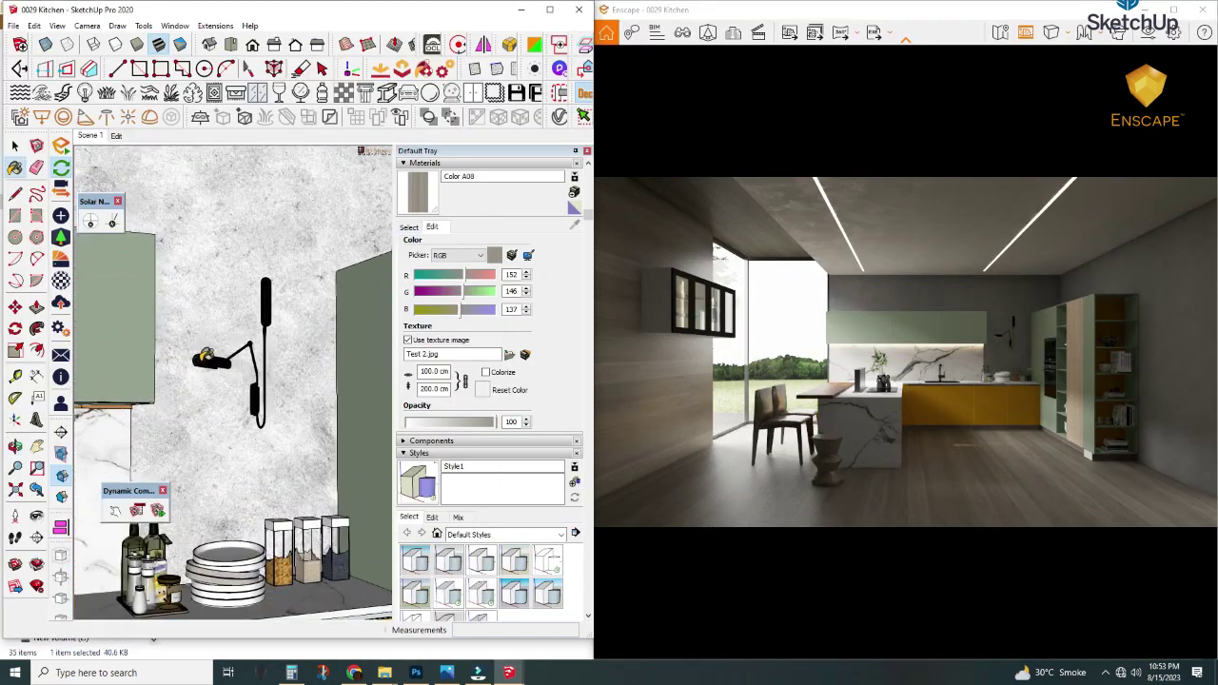
Inspect the wall lamp's 03 - Default1 and self-illuminated 20 - Default materials in Enscape
scroll(207, 358, up, 5)
middle_drag(206, 358, 268, 304)
alt+click(267, 304)
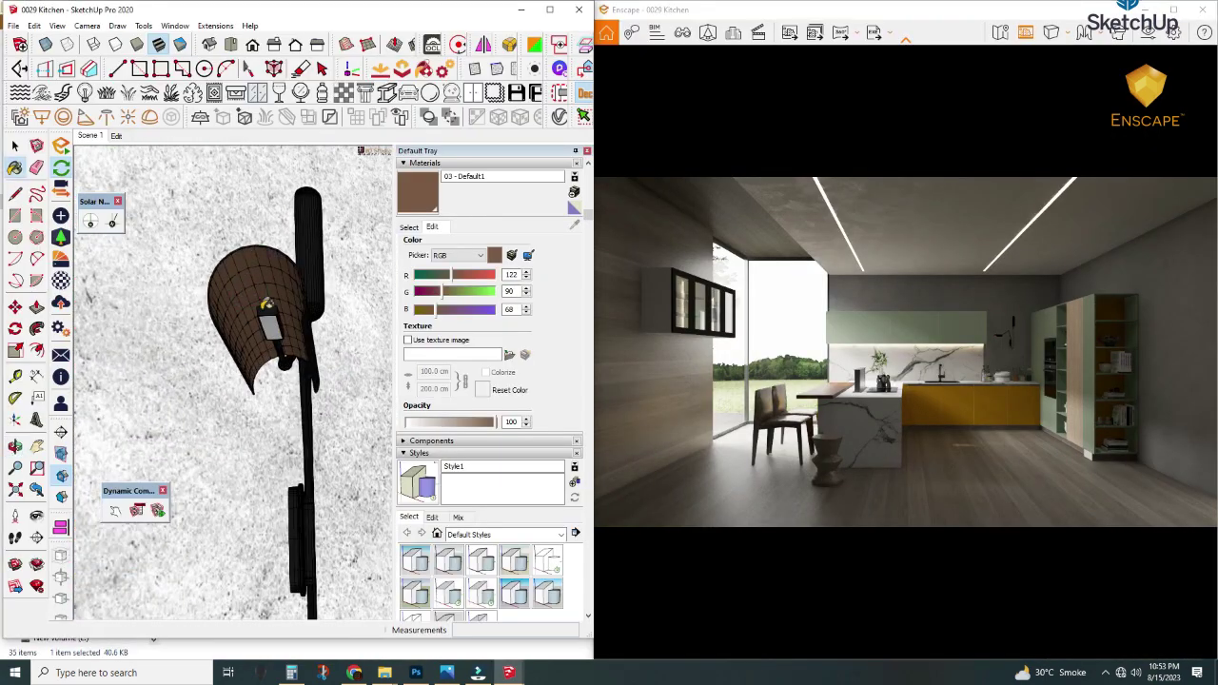
click(59, 282)
alt+click(259, 286)
alt+click(273, 324)
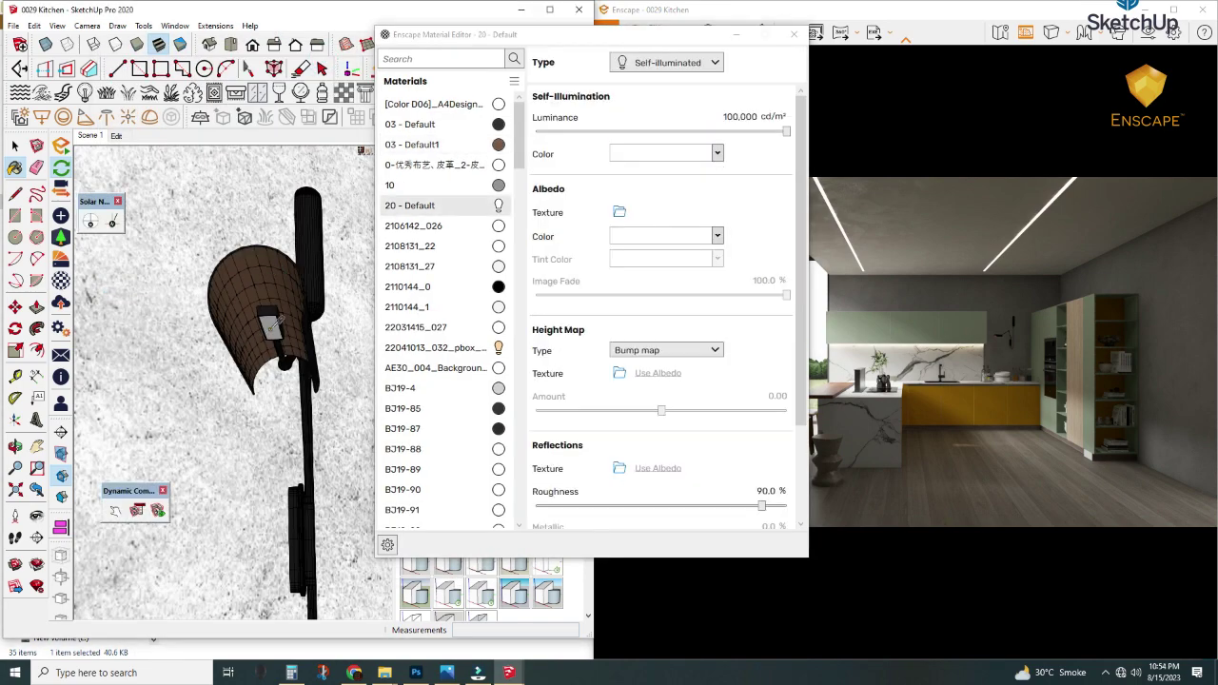
alt+click(241, 284)
middle_drag(242, 284, 203, 376)
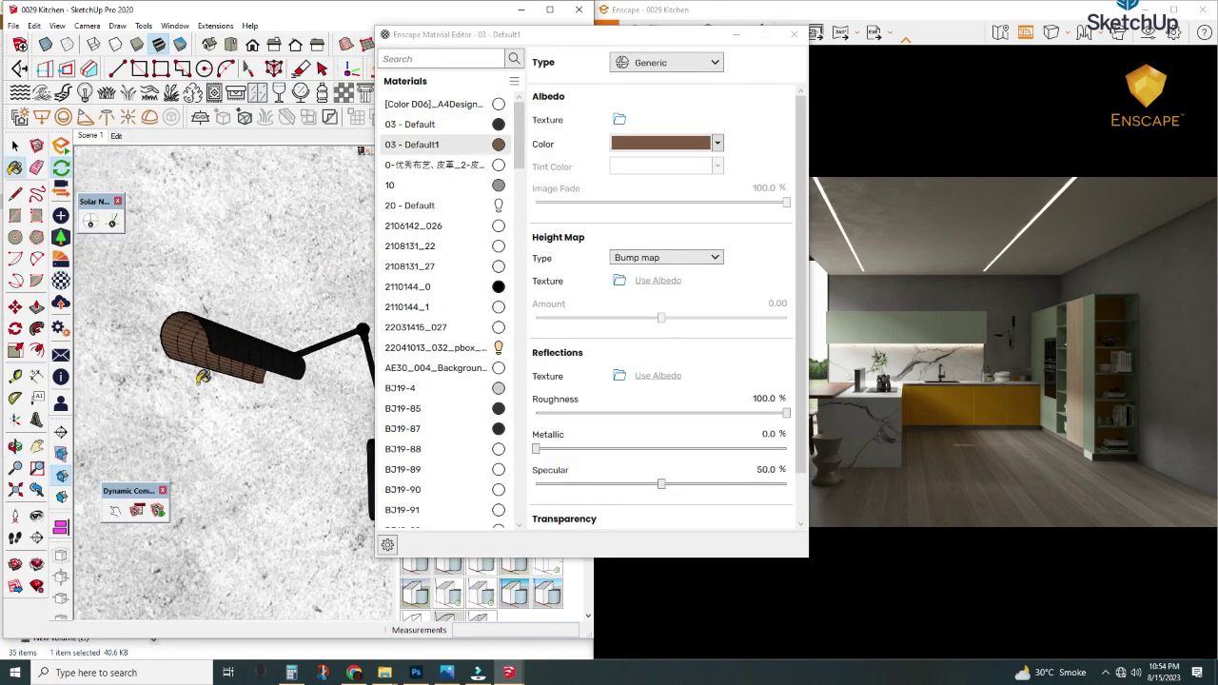
click(736, 35)
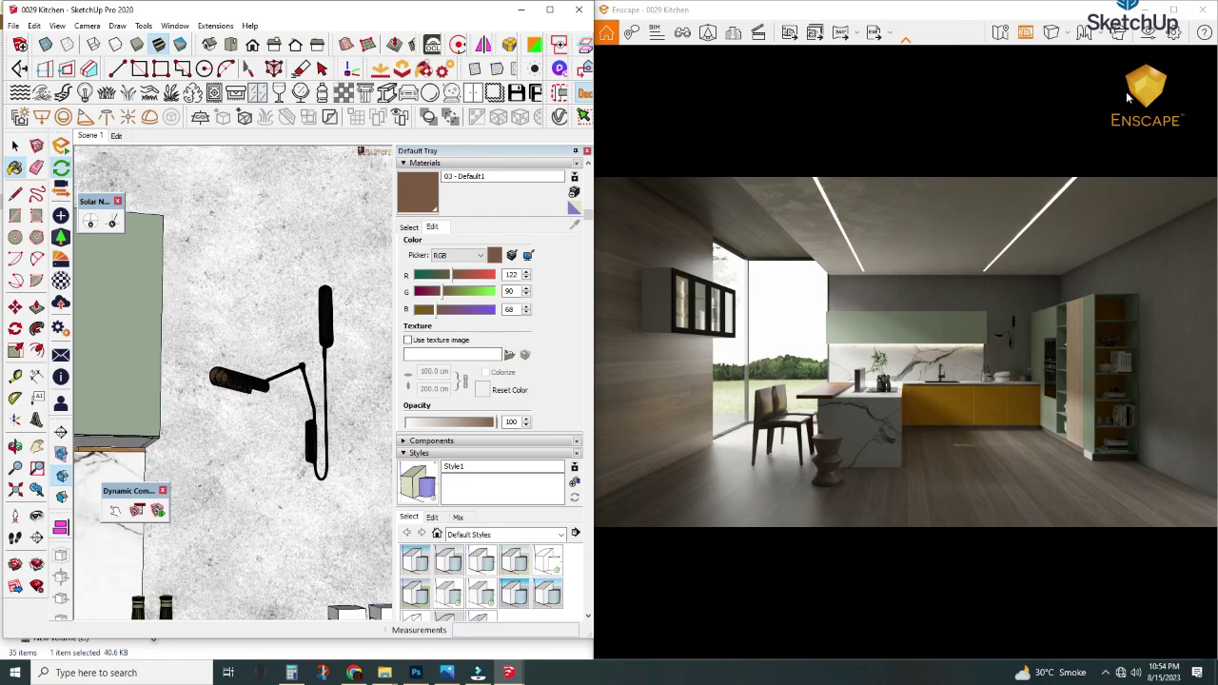
click(1172, 10)
click(1172, 8)
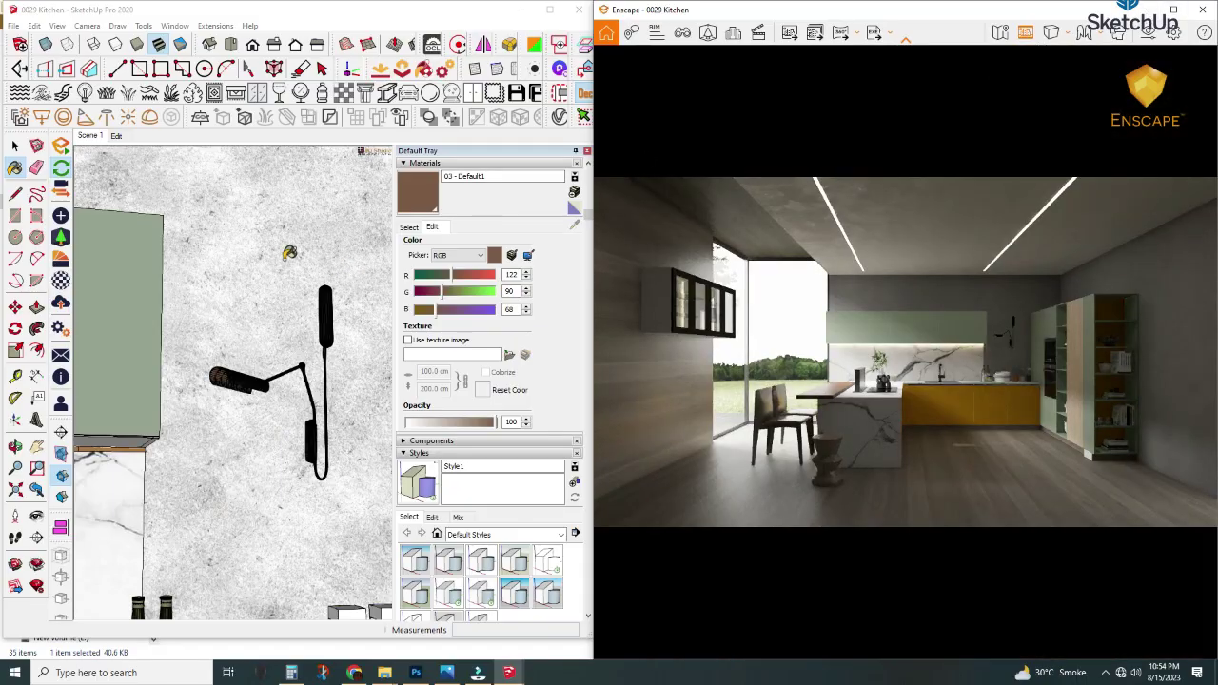
Change IID Studio Wall Stucco1's albedo colour to the lighter grey #949292
click(63, 280)
click(666, 143)
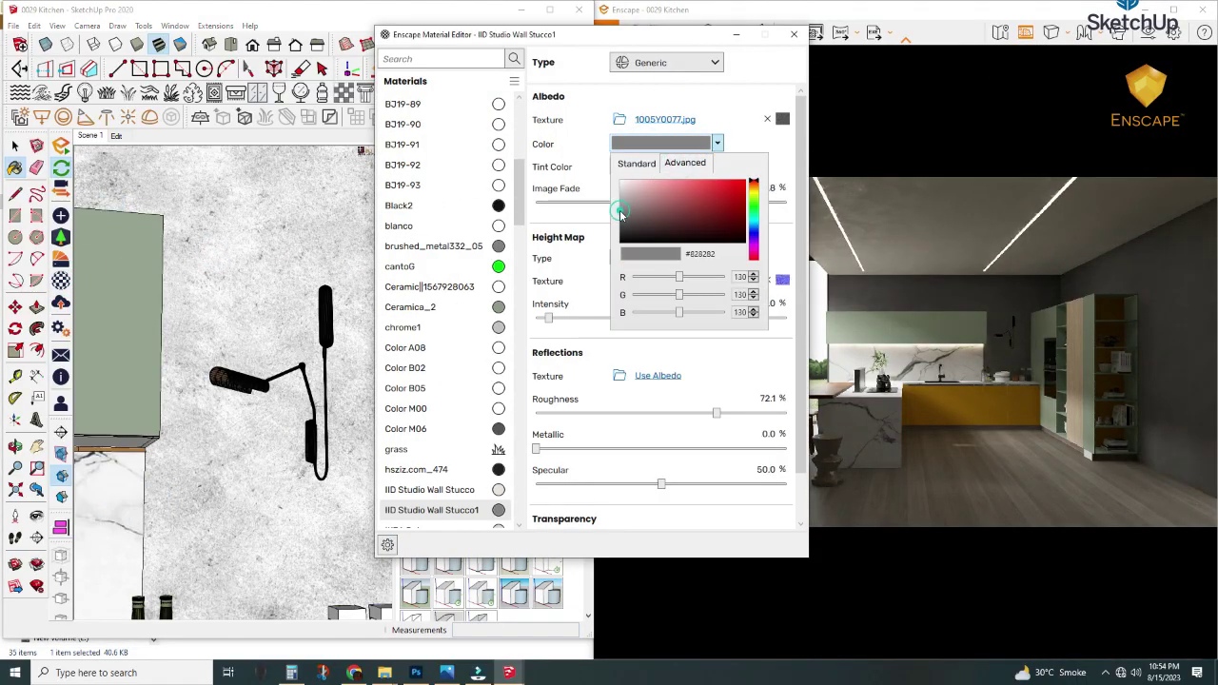
click(621, 211)
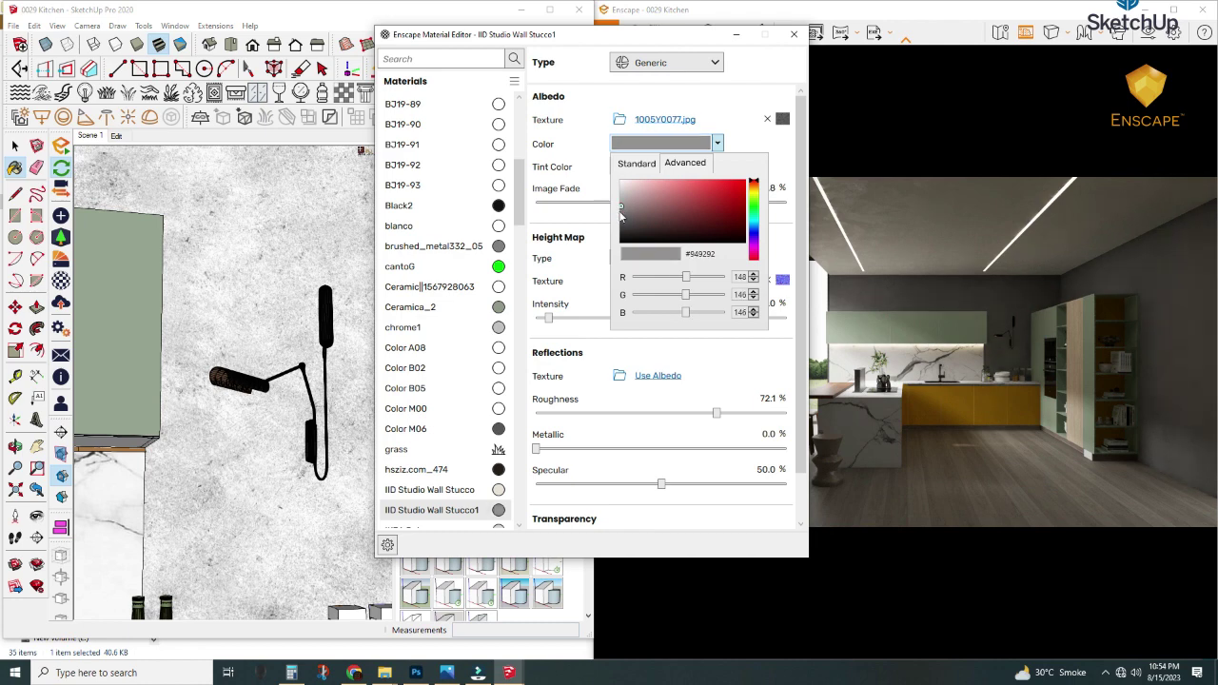
click(795, 38)
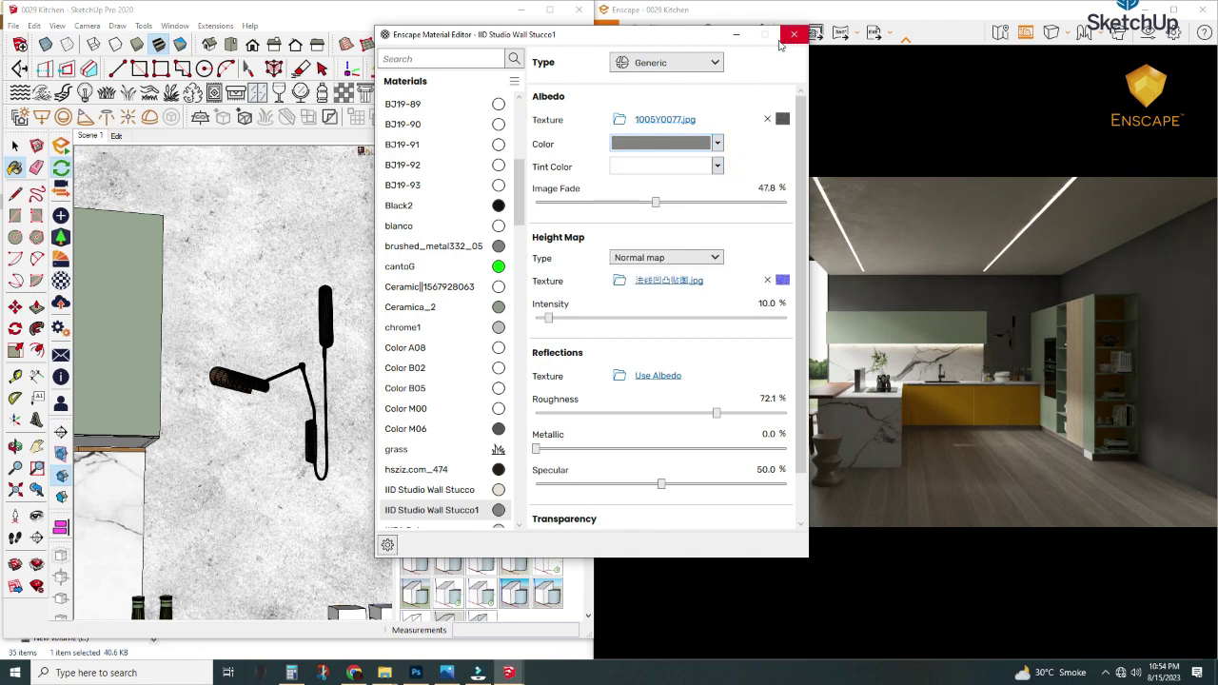
click(793, 35)
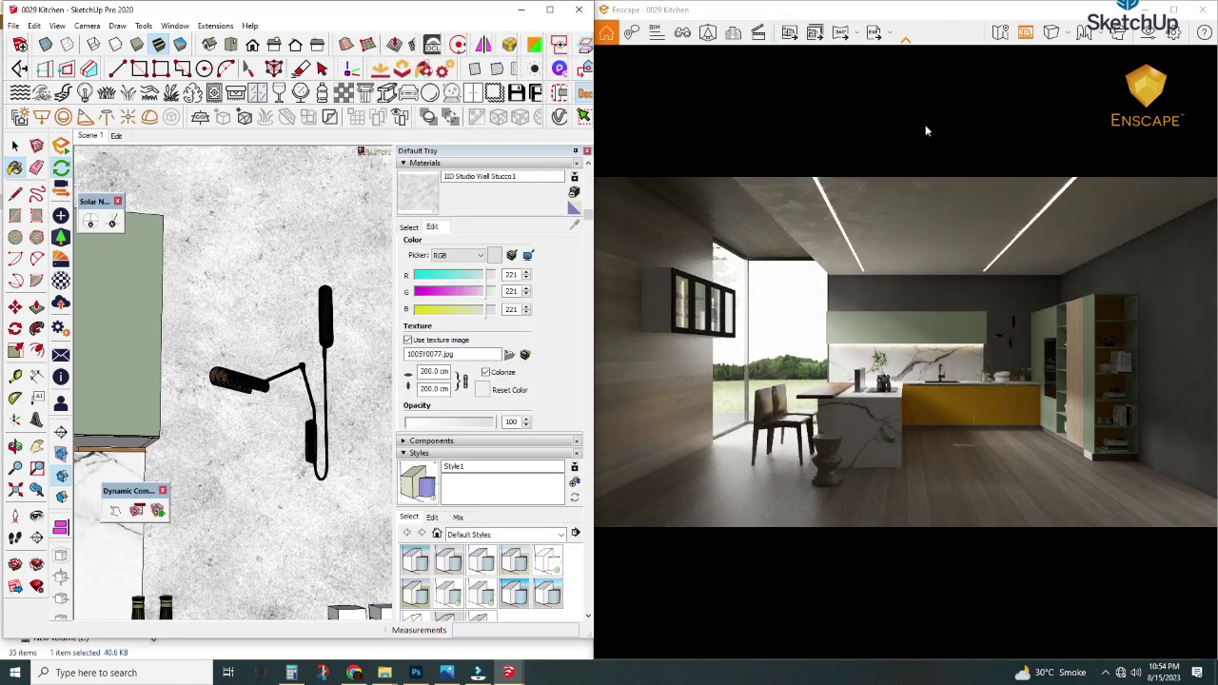
scroll(195, 462, down, 5)
scroll(195, 463, down, 5)
Move the exterior spot light down and tilt it about 51 degrees
scroll(195, 463, down, 4)
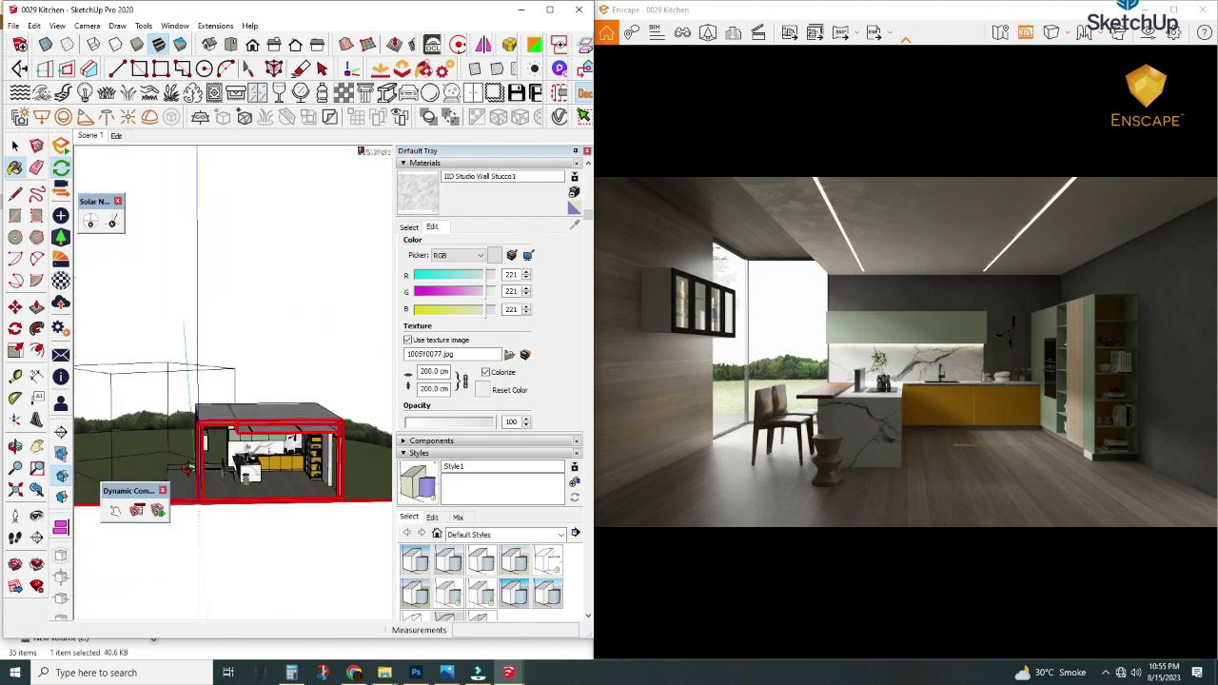
key(space)
click(197, 295)
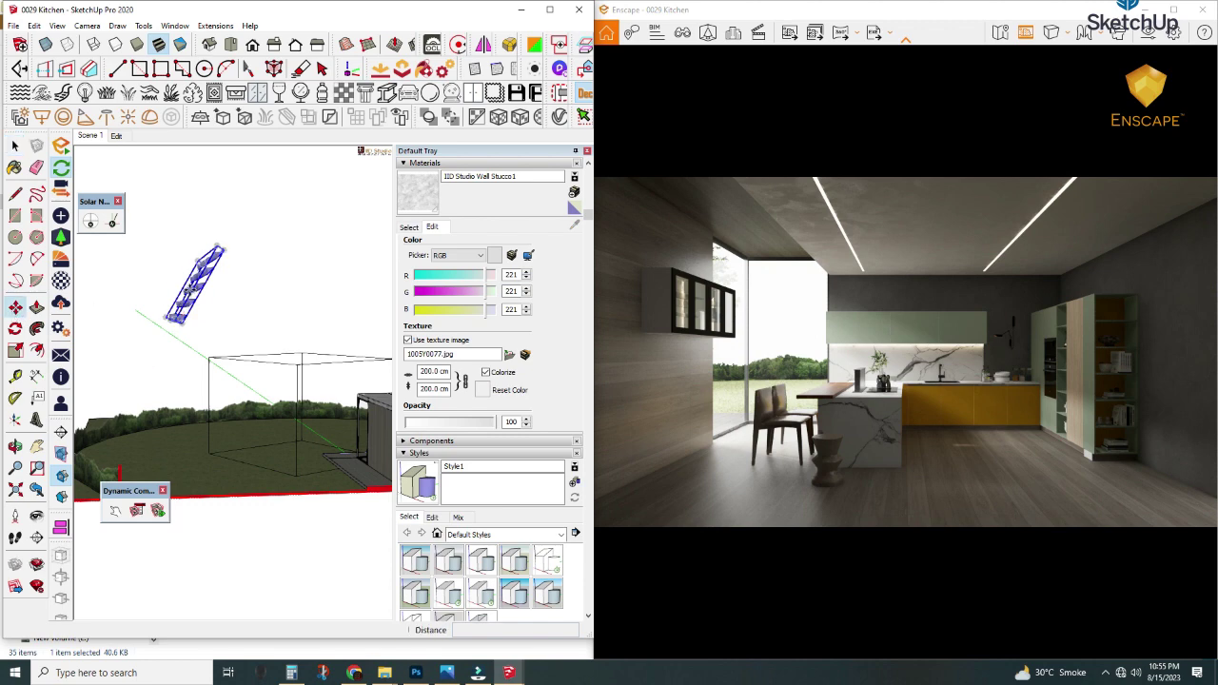
mouse_move(195, 286)
mouse_down()
mouse_move(193, 306)
mouse_move(214, 314)
mouse_move(194, 325)
mouse_up()
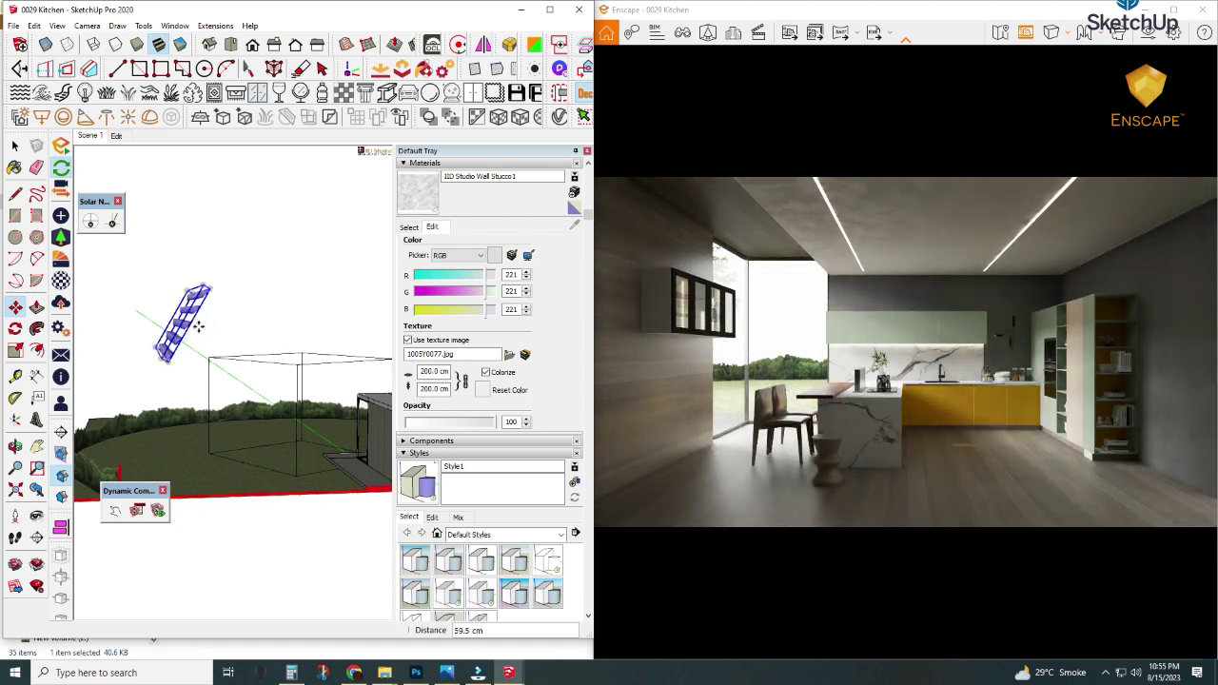
key(q)
click(195, 314)
click(209, 286)
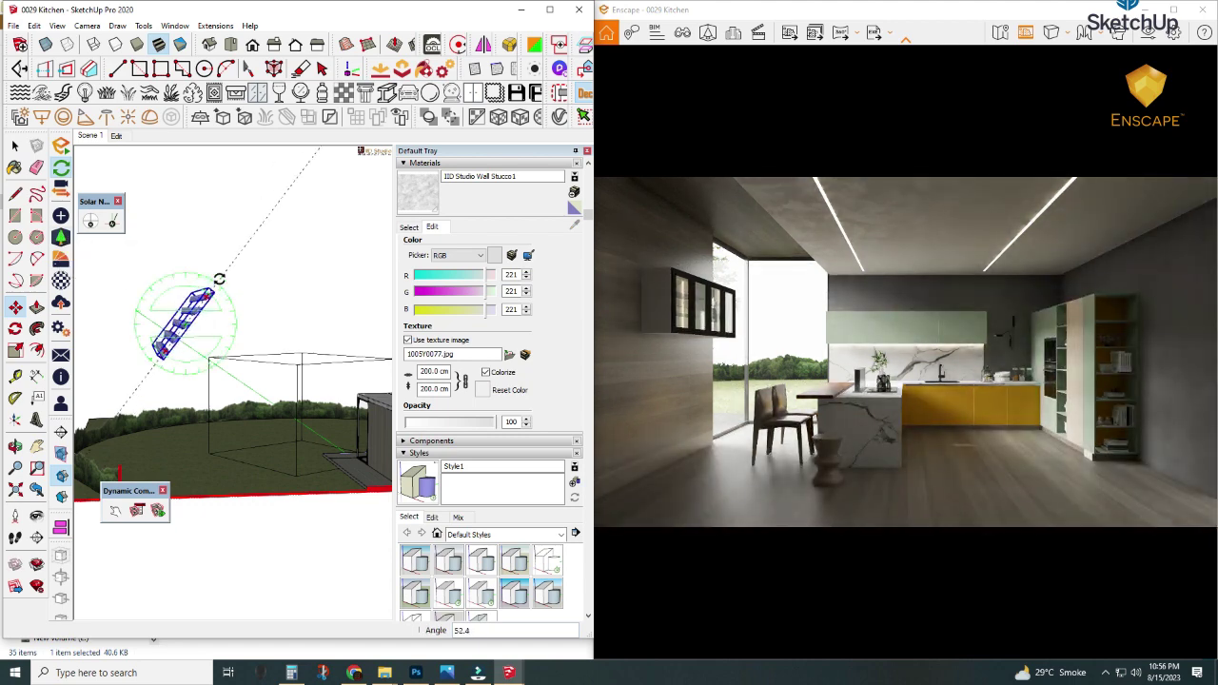
click(220, 280)
Shift the spot light up and to the right, 102.5 cm in all
key(space)
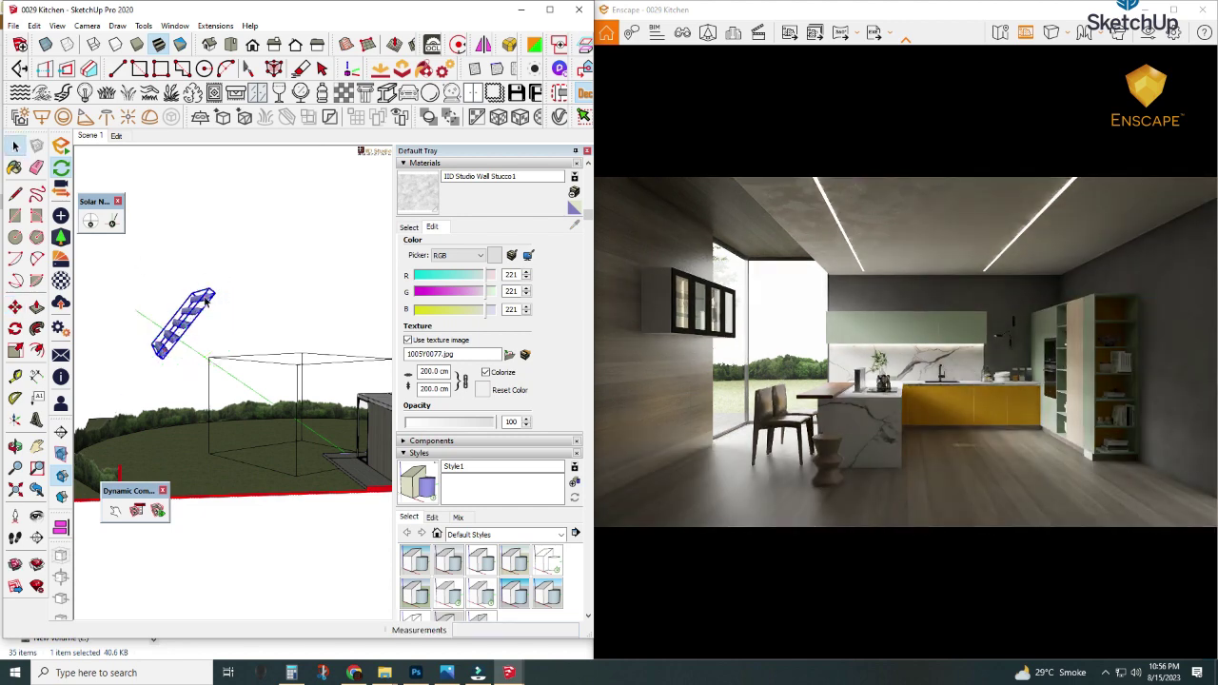
middle_drag(199, 319, 237, 286)
drag(324, 207, 344, 211)
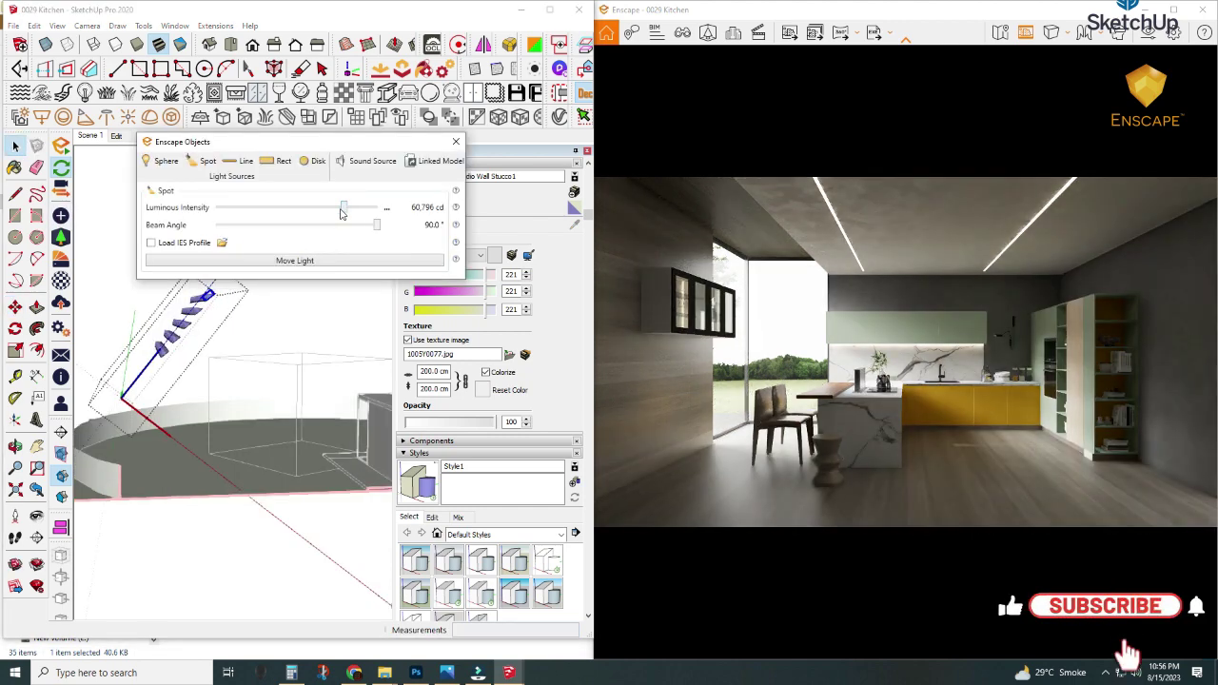
key(m)
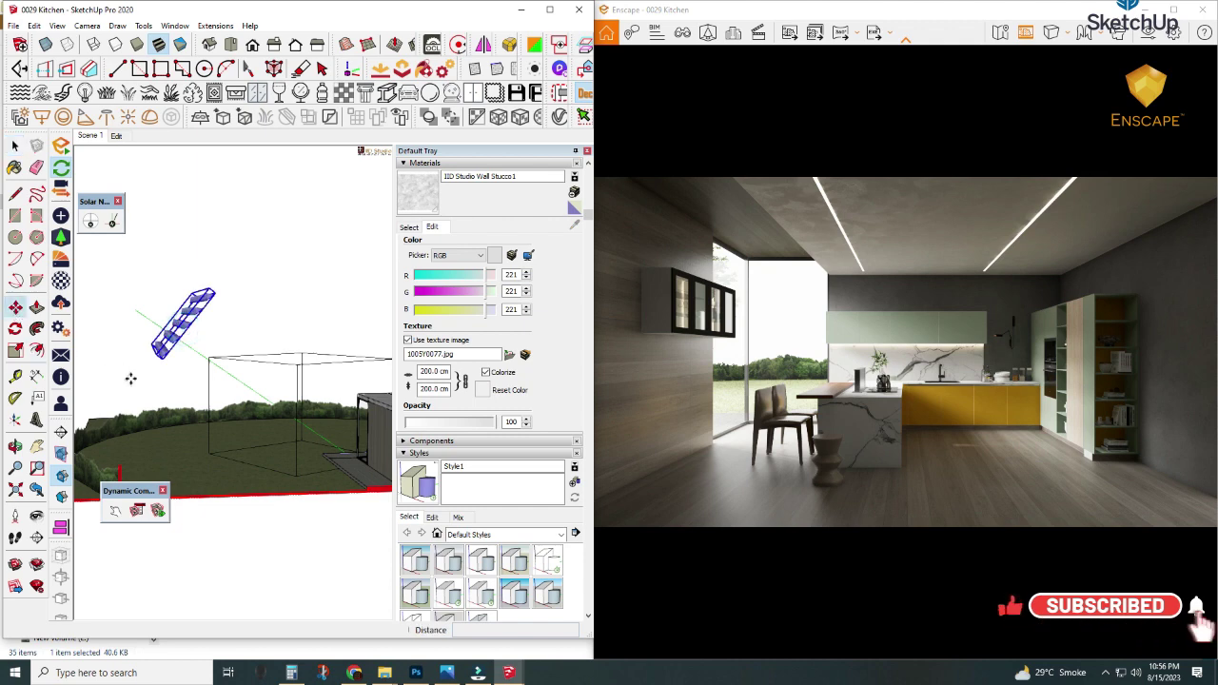
click(186, 333)
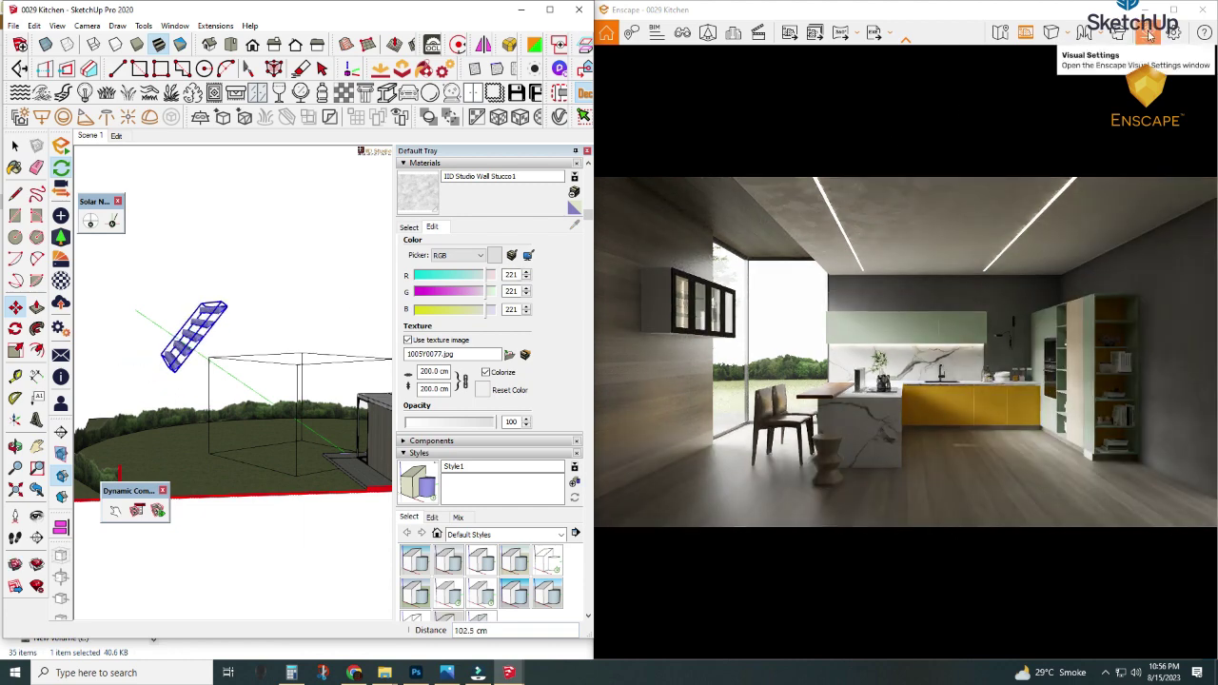
Lower exposure to about 53% and raise the spot light's intensity to 88,930 cd
click(1052, 33)
drag(361, 416, 352, 418)
click(449, 171)
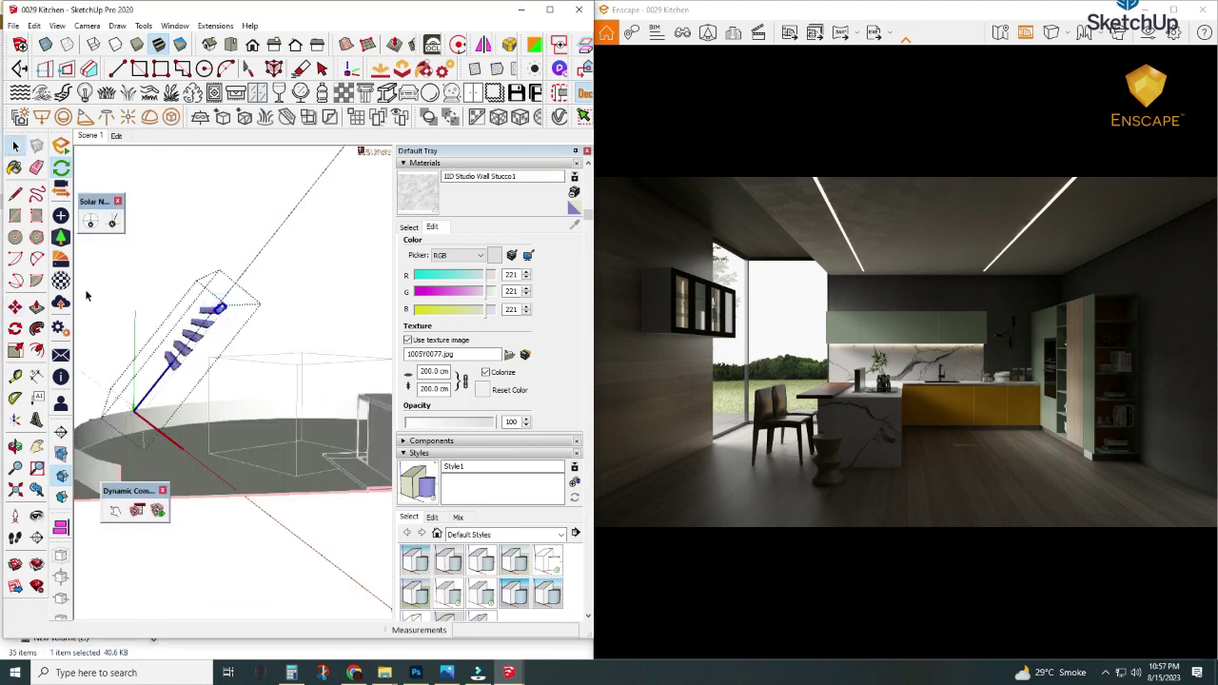
click(61, 215)
click(364, 224)
drag(364, 224, 367, 225)
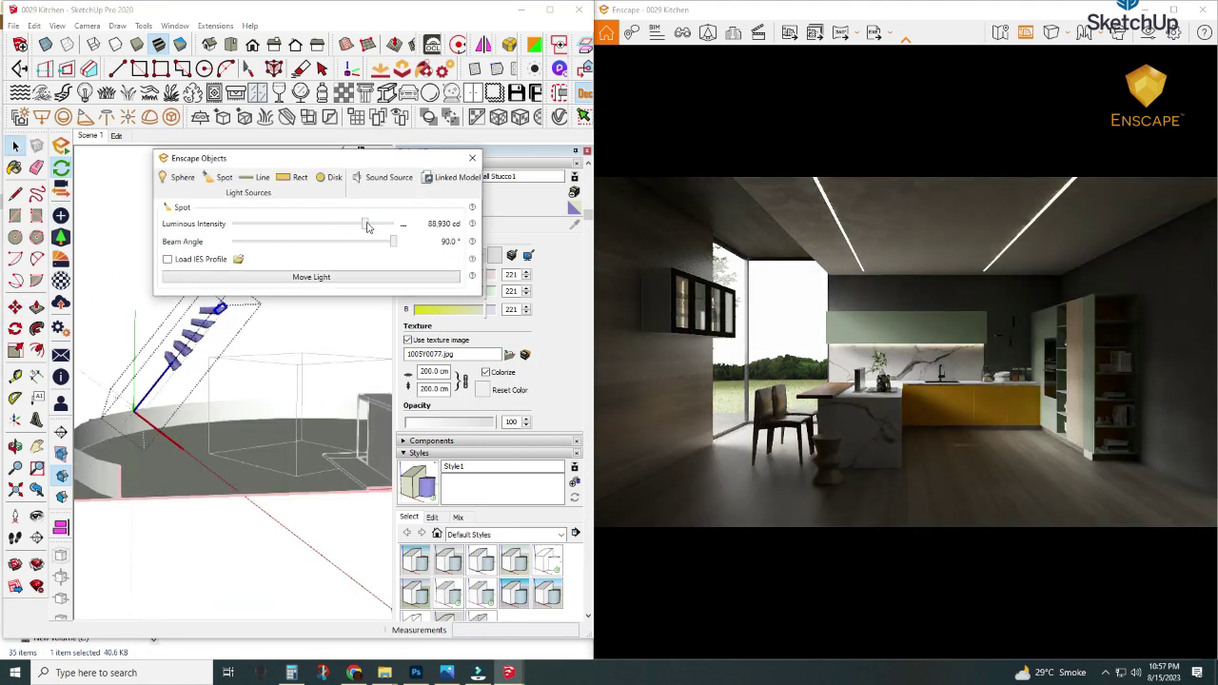
click(474, 159)
click(1178, 33)
Set the render exposure to 56% and hide the Visual Settings window
click(356, 416)
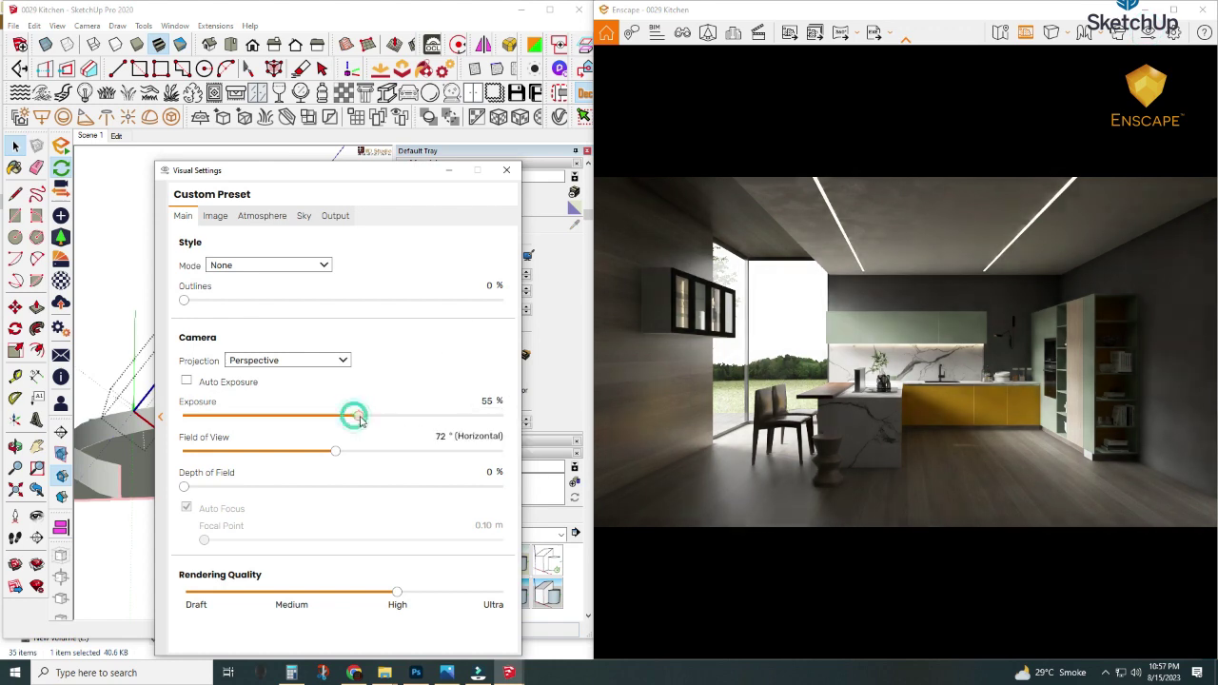
drag(359, 420, 363, 422)
click(1172, 9)
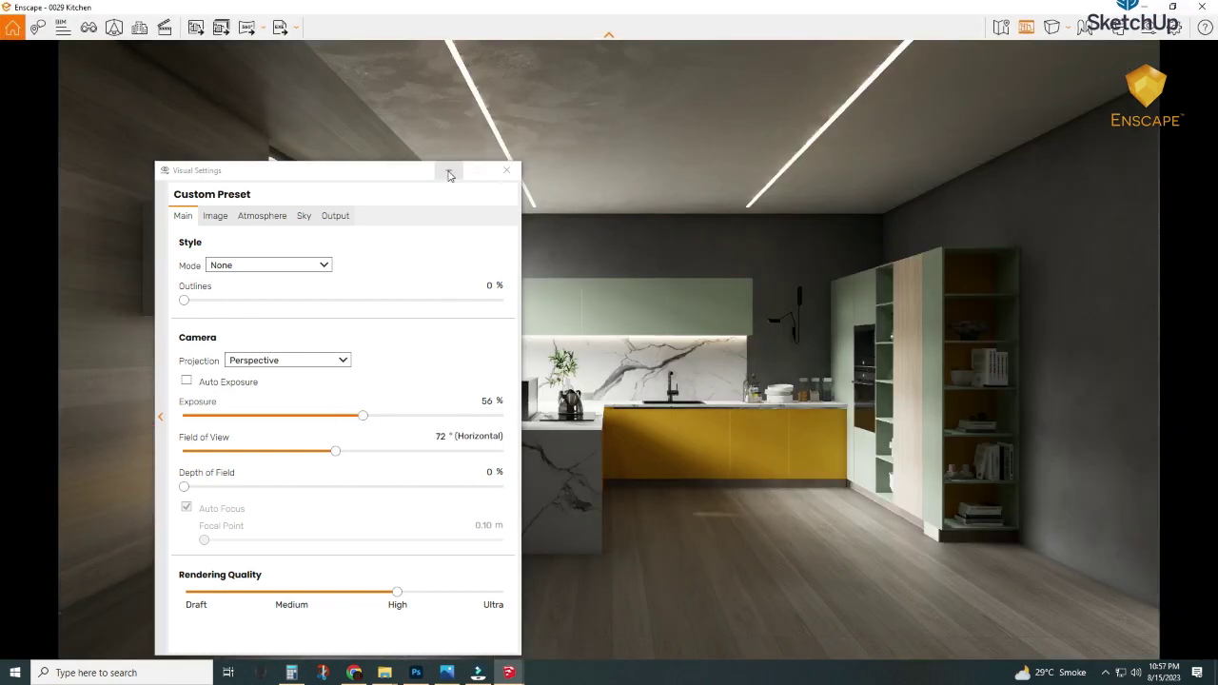
click(448, 170)
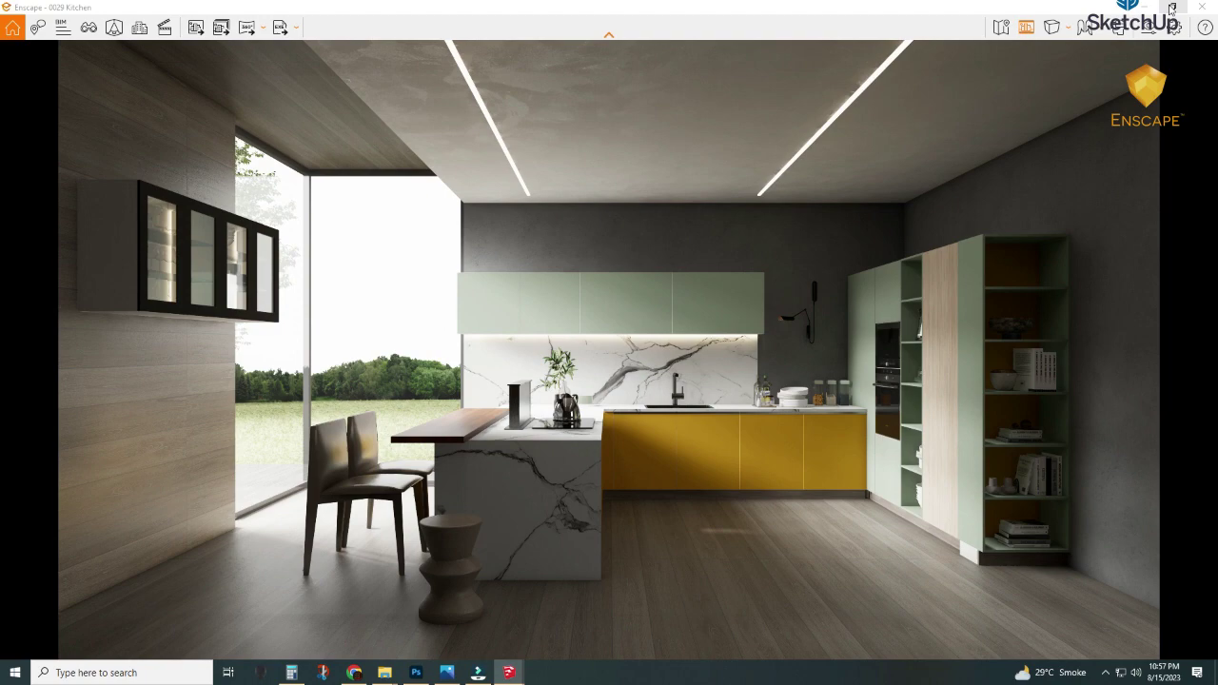
click(1172, 8)
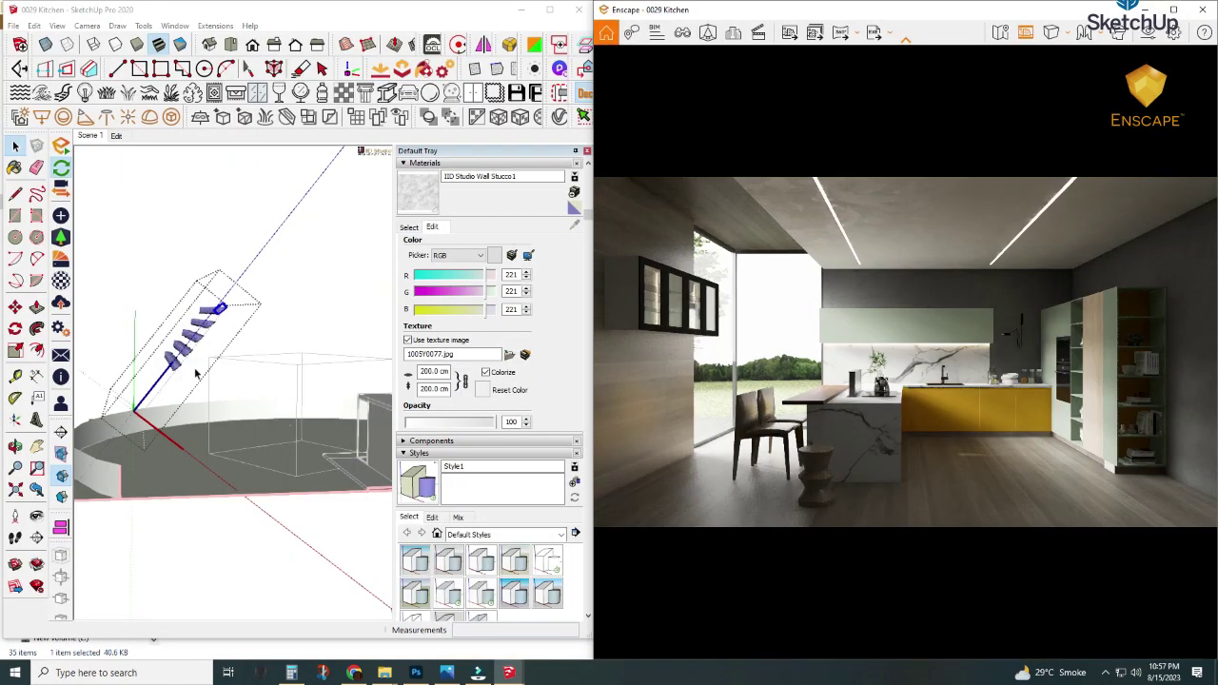
Adjust the exterior spot light's luminous intensity in its Enscape light settings
click(211, 328)
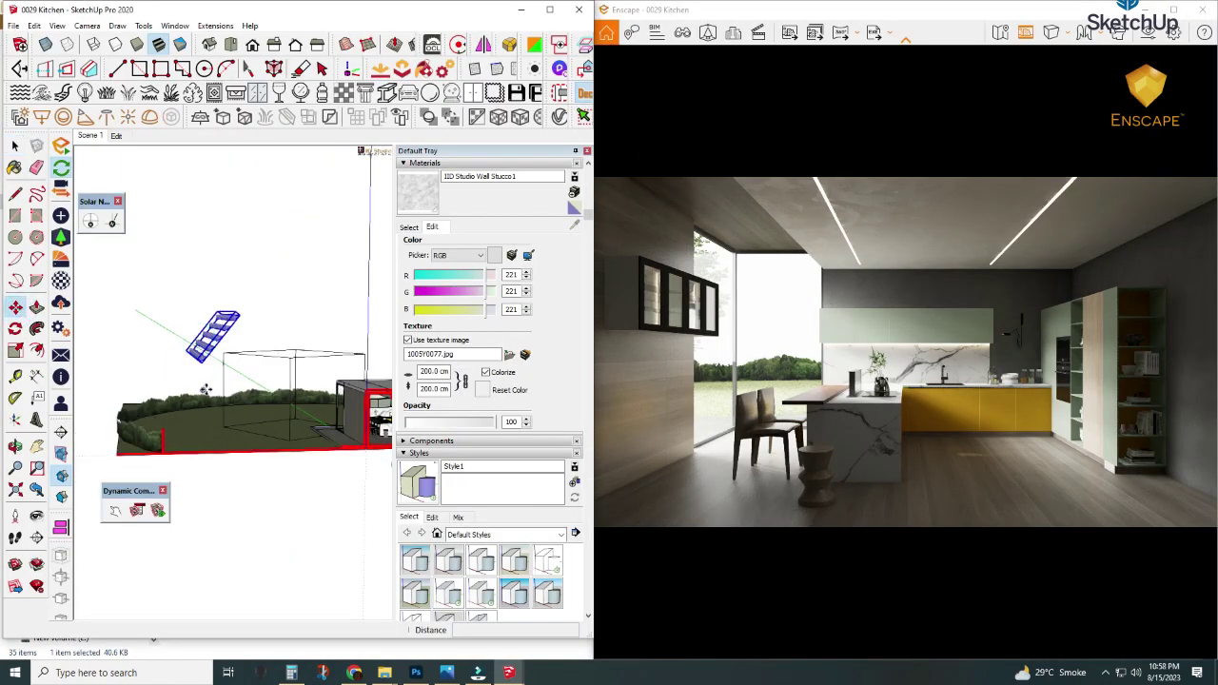
click(205, 390)
click(15, 144)
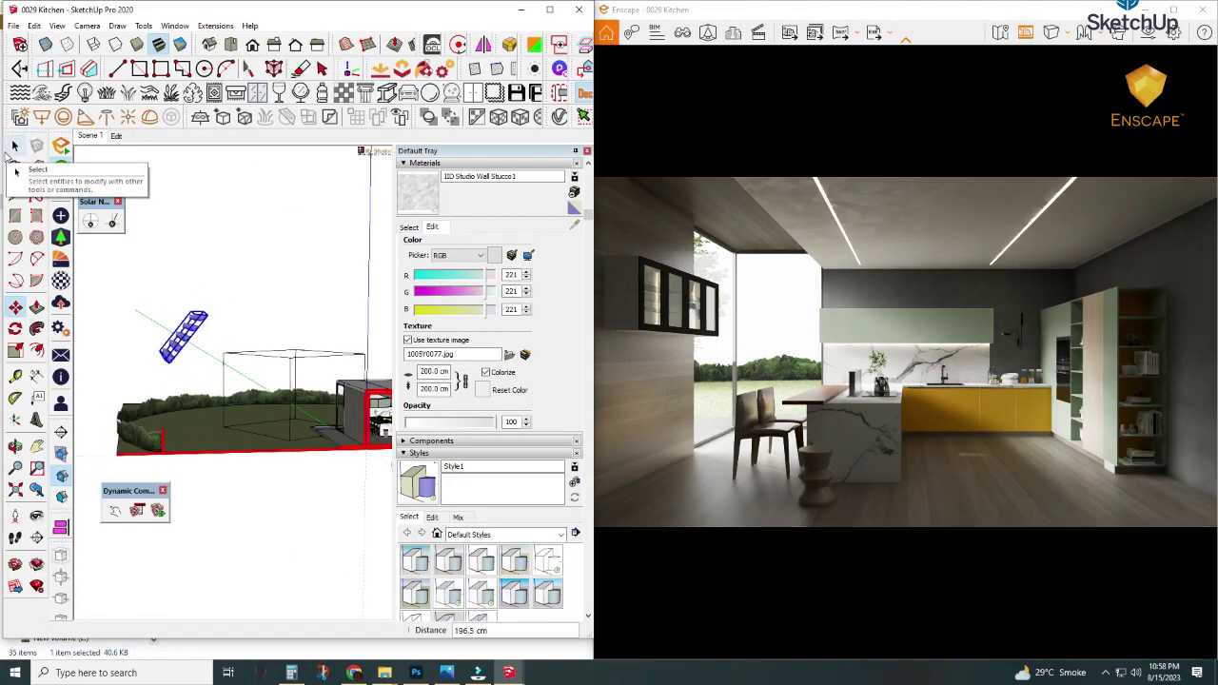
double_click(185, 336)
click(60, 237)
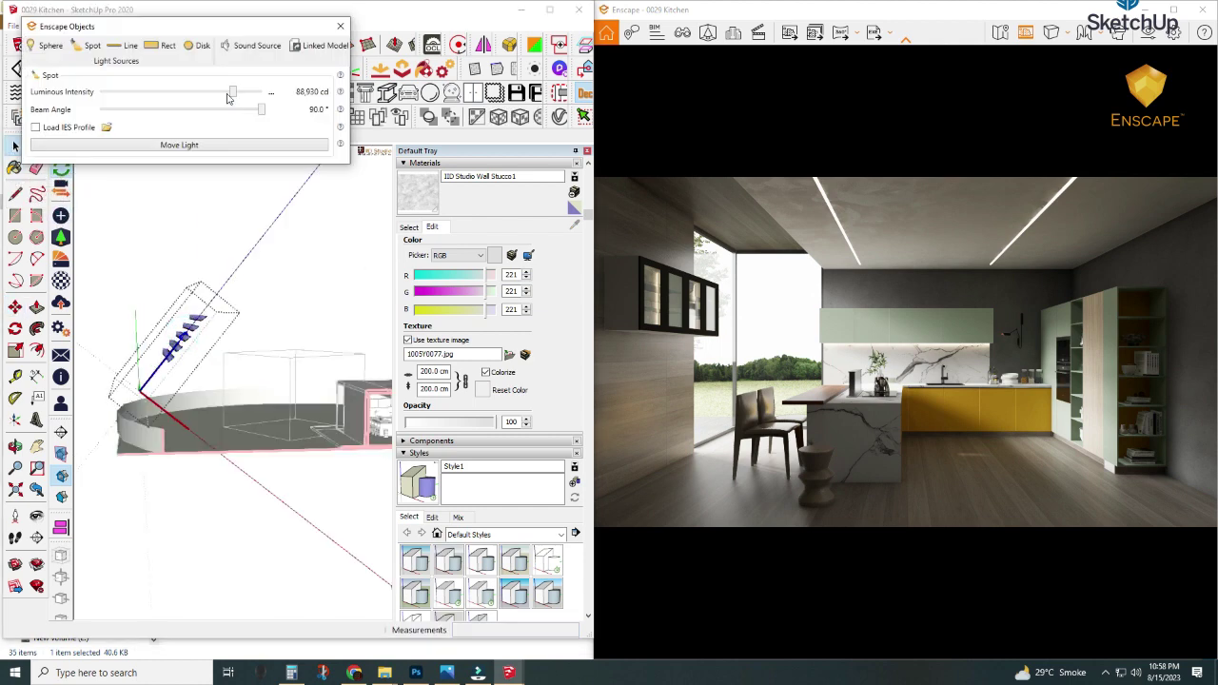
drag(239, 84, 229, 84)
click(339, 14)
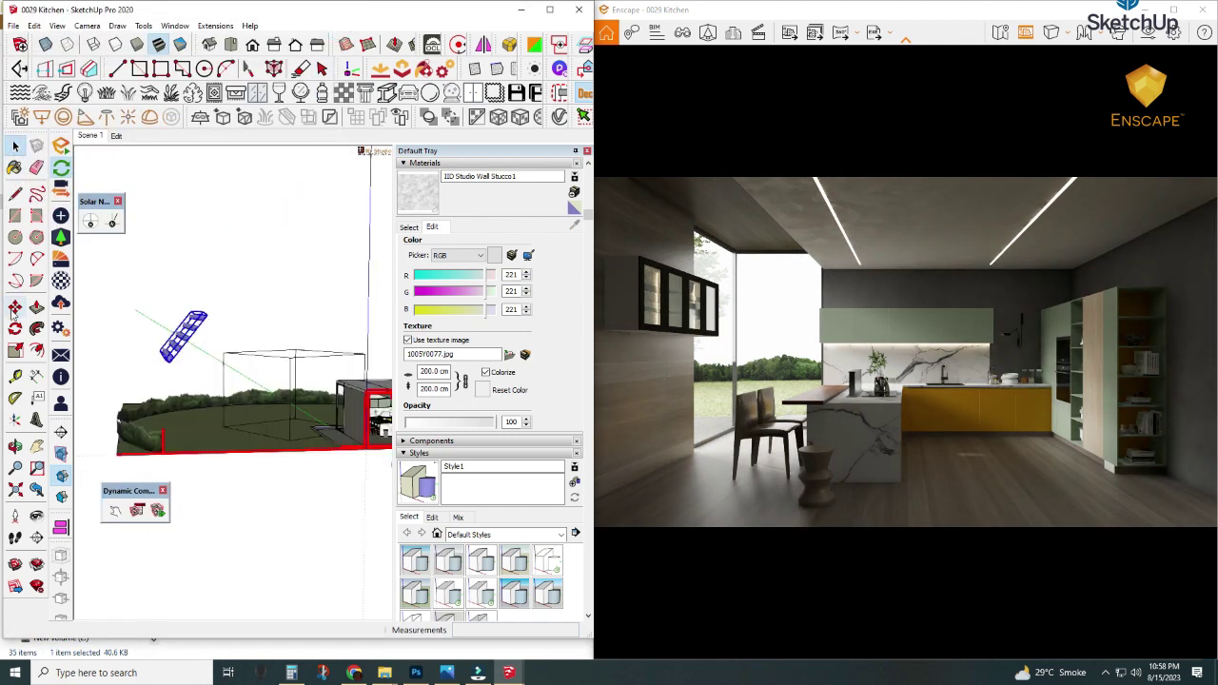
Rotate the exterior spot light panel 75°
click(14, 306)
mouse_move(184, 337)
mouse_down()
mouse_move(217, 328)
mouse_move(129, 322)
mouse_up()
key(Escape)
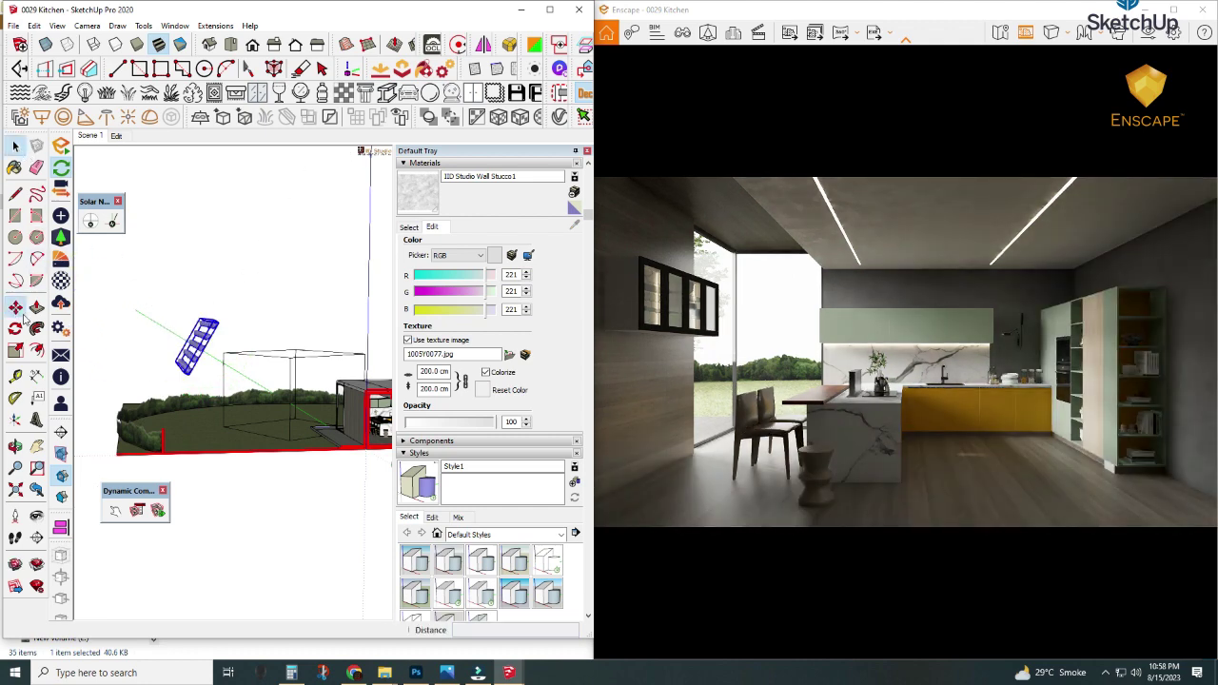
key(q)
click(200, 343)
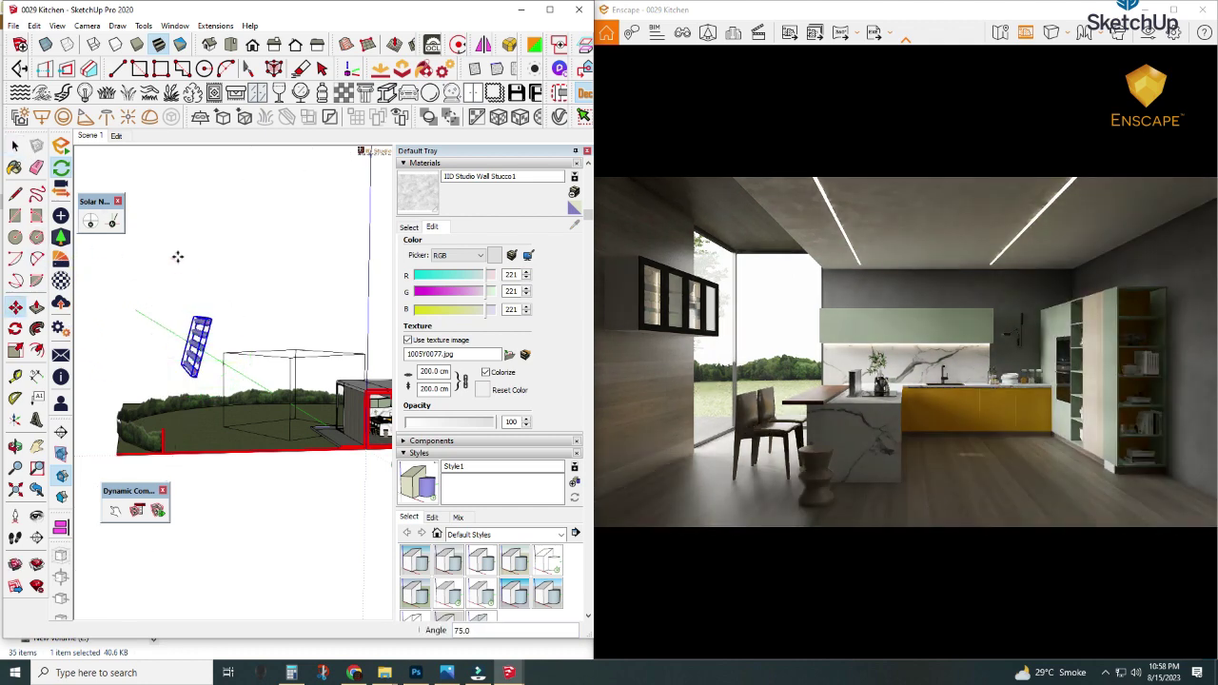
click(16, 146)
Raise the Enscape sun brightness from 1% to 2% in Visual Settings
click(1174, 10)
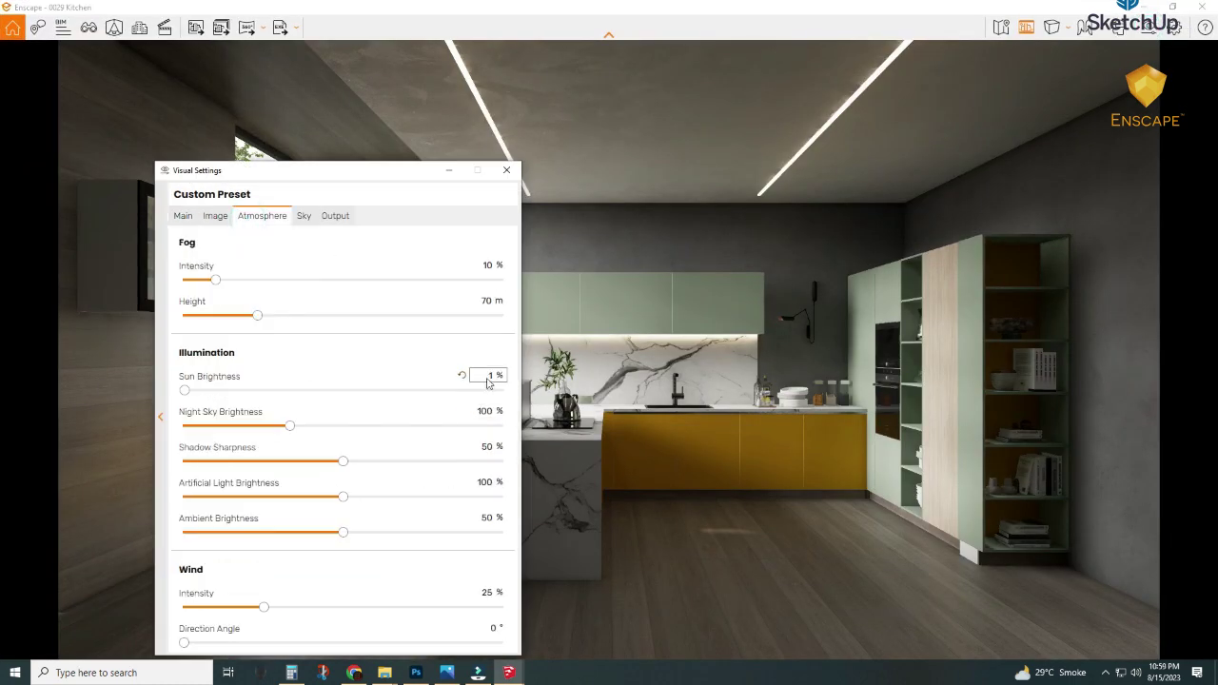
text(2)
drag(388, 174, 802, 155)
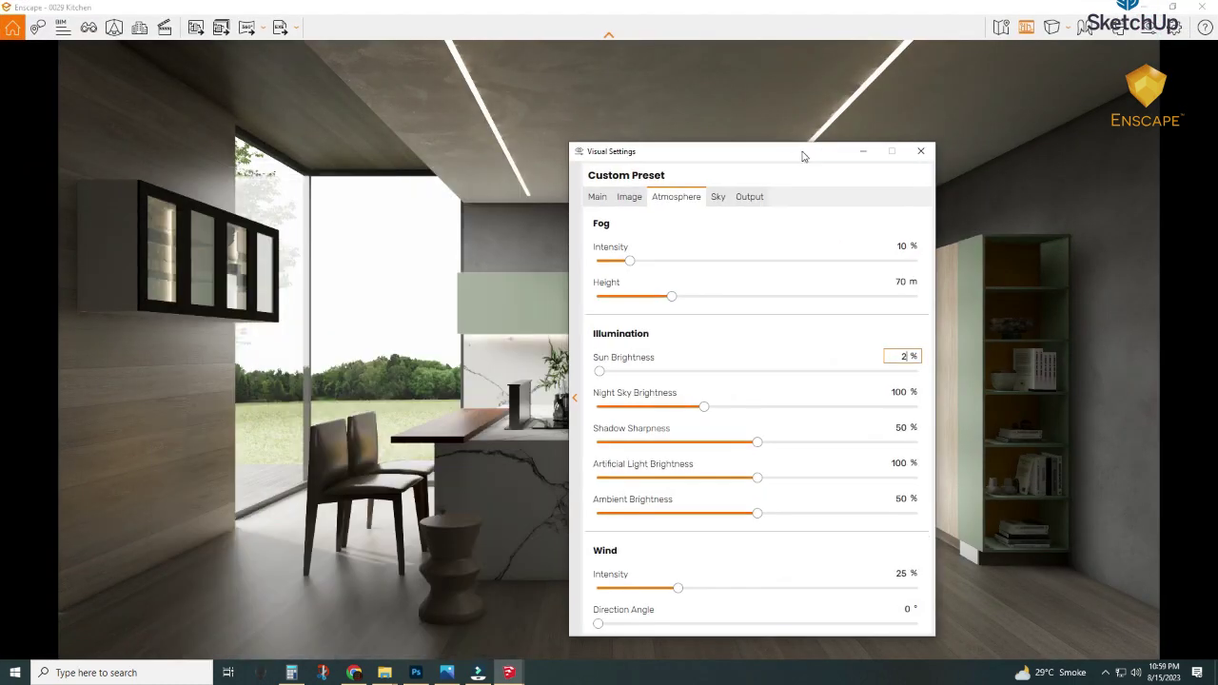
click(921, 153)
click(1172, 7)
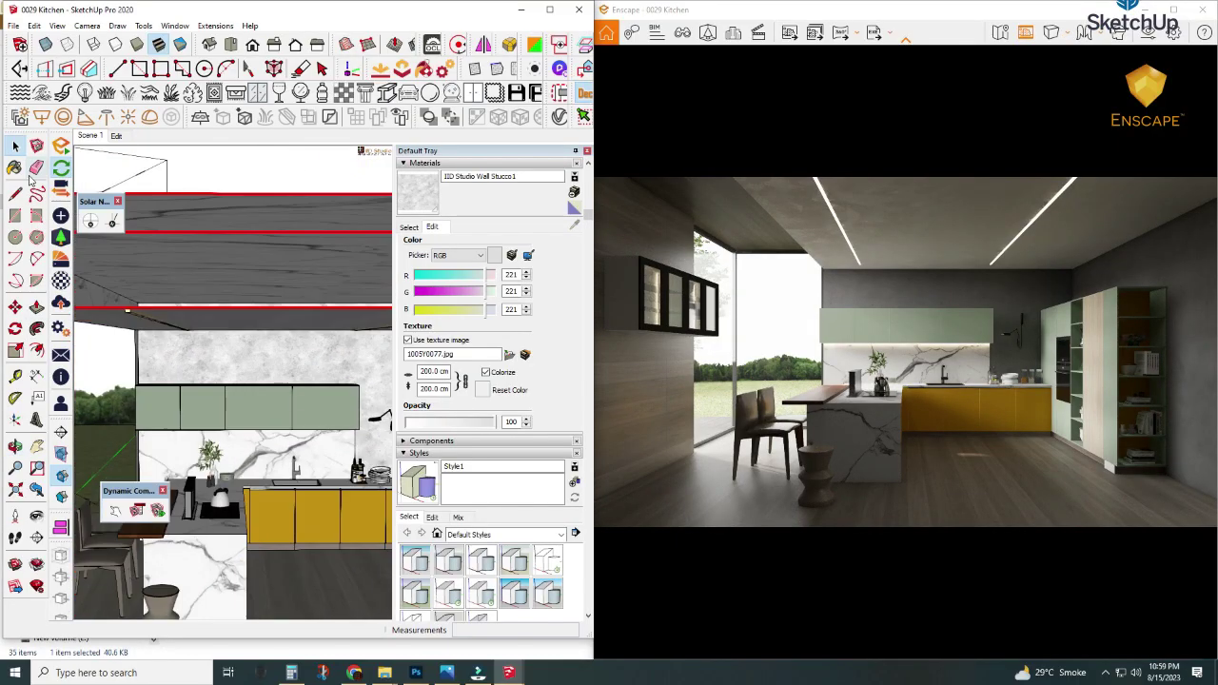
Give the Wall Stucco1 material a darker grey render colour and inspect the marble texture
click(57, 284)
click(717, 143)
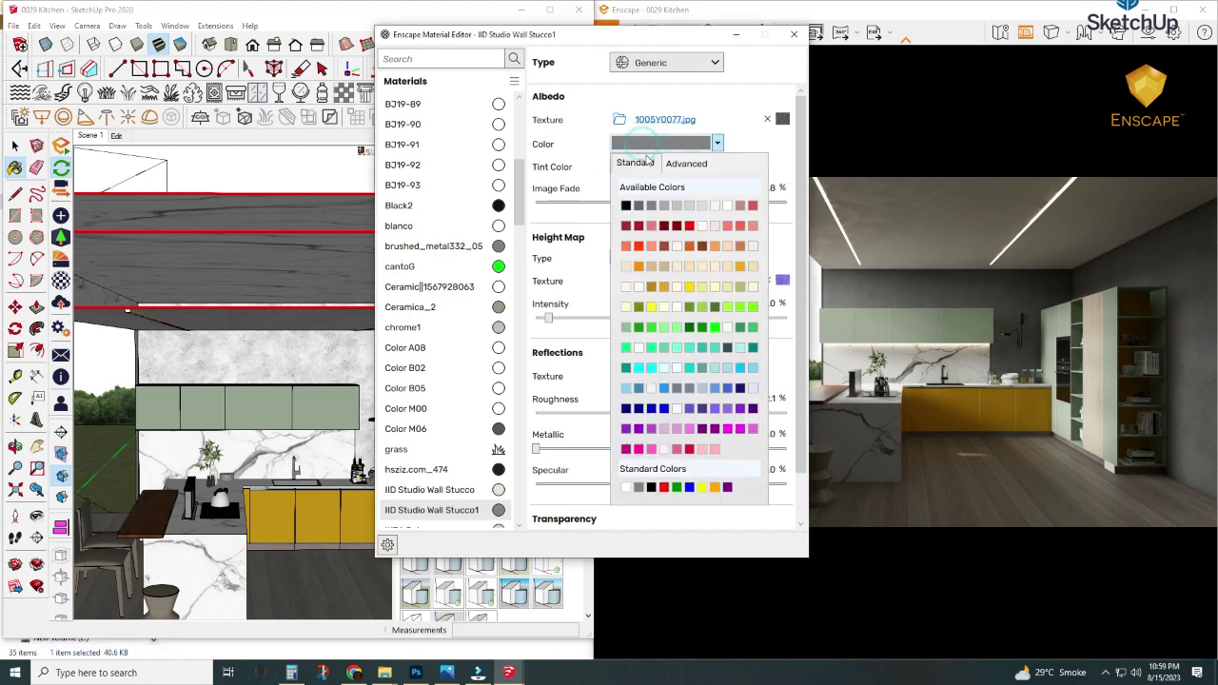
click(685, 163)
click(621, 223)
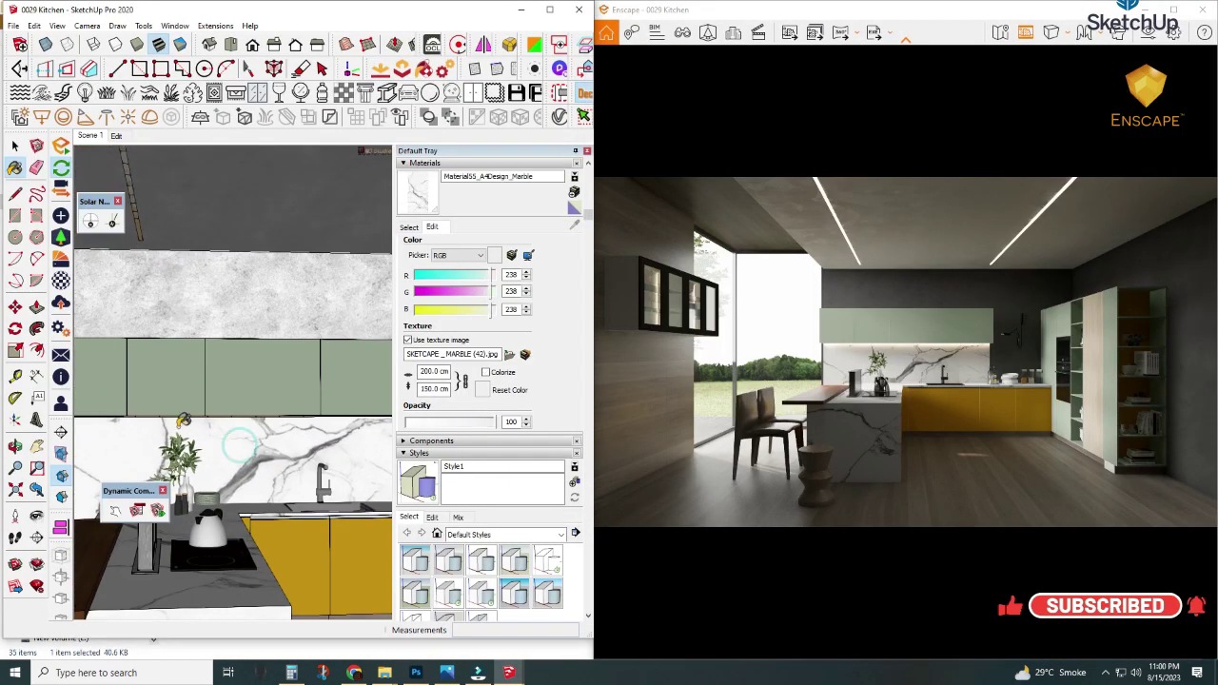
click(61, 280)
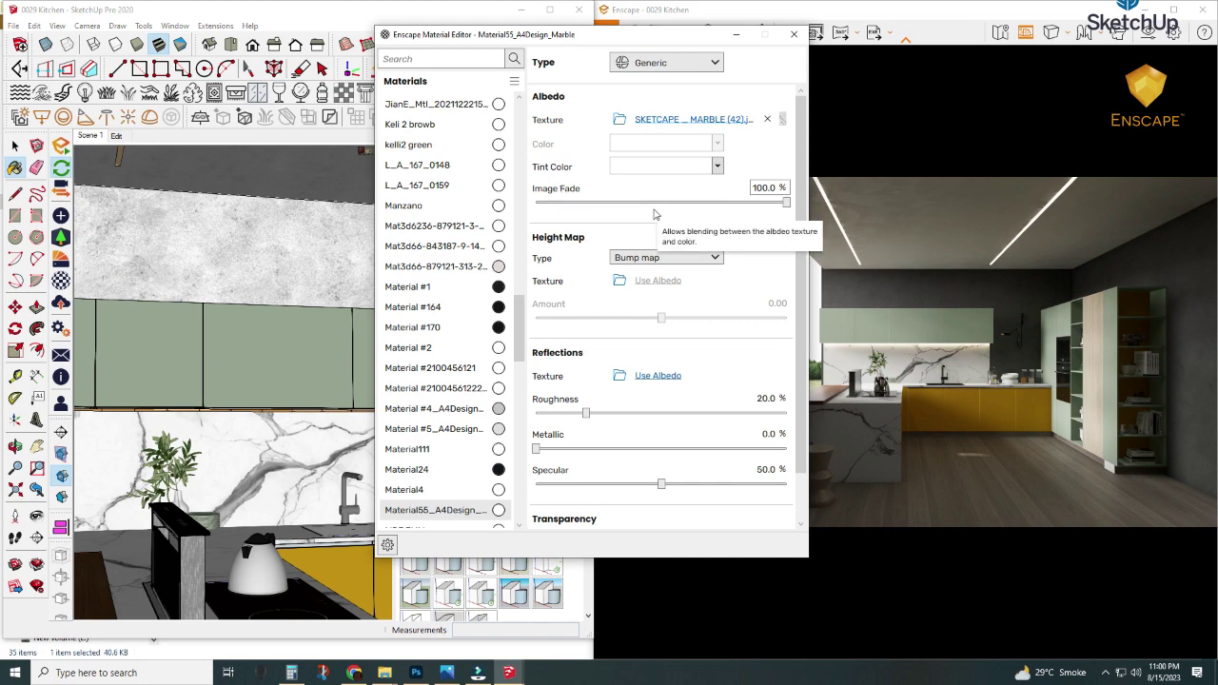
click(715, 121)
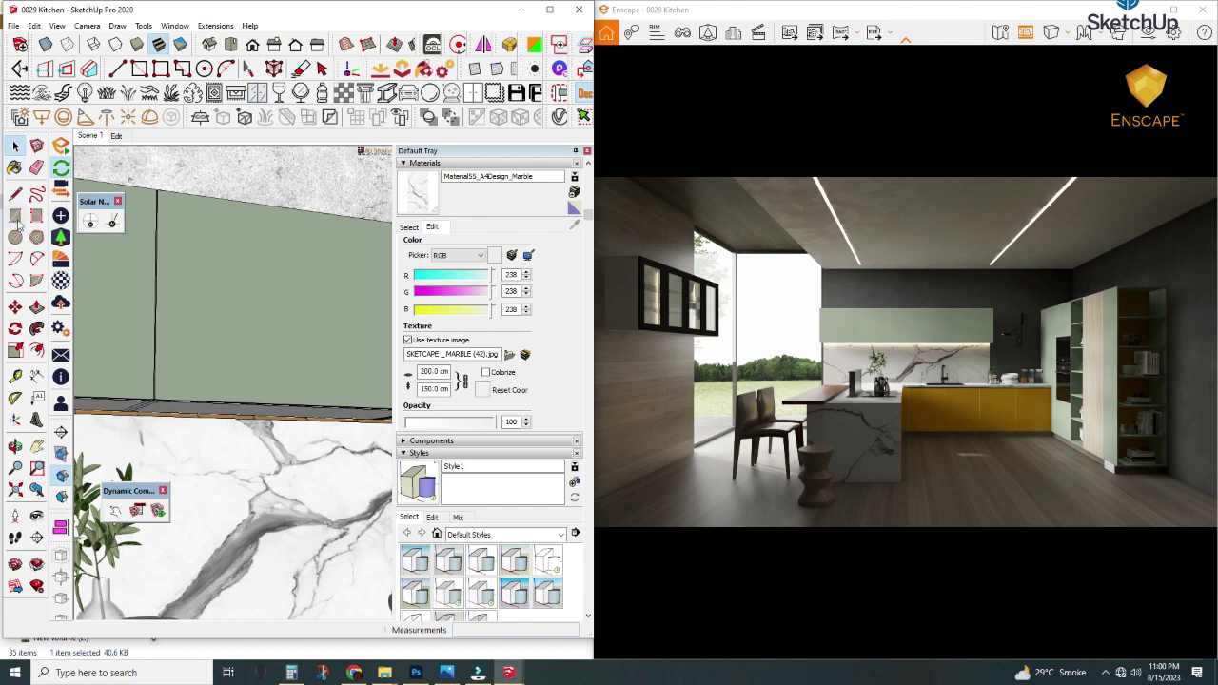
Sample the LED strip material and check its orange colour (#FFB25B) in the Material Editor
click(15, 167)
alt+click(188, 406)
click(634, 140)
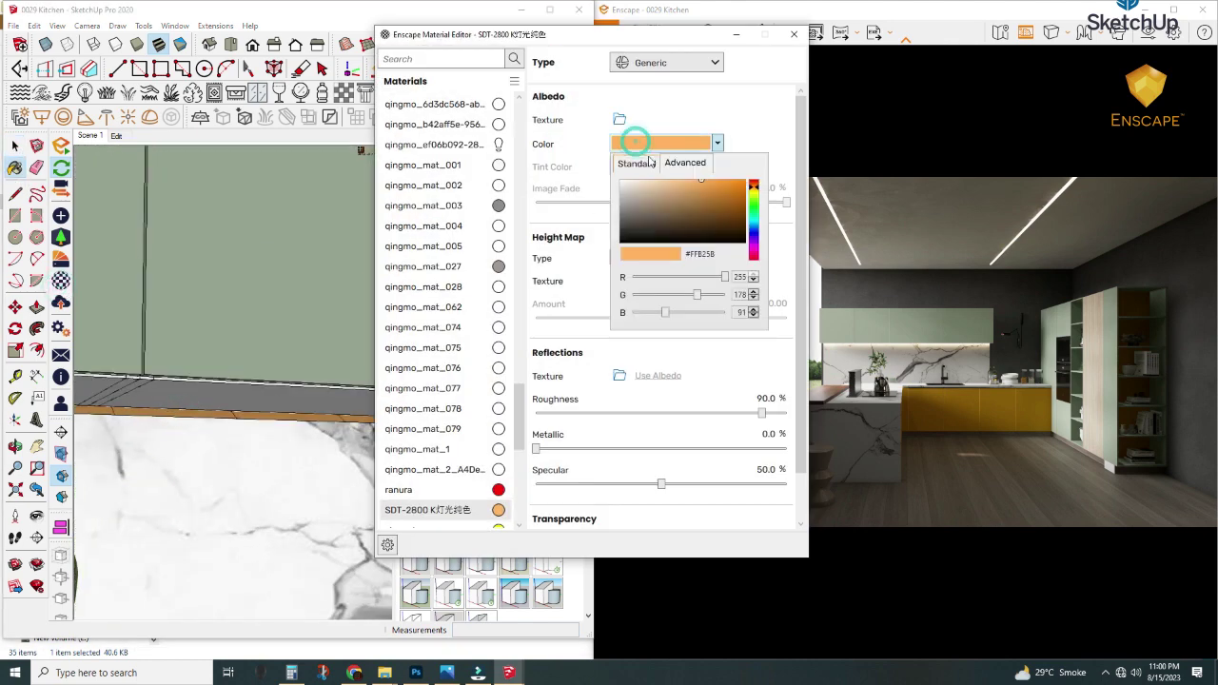
click(793, 38)
click(793, 41)
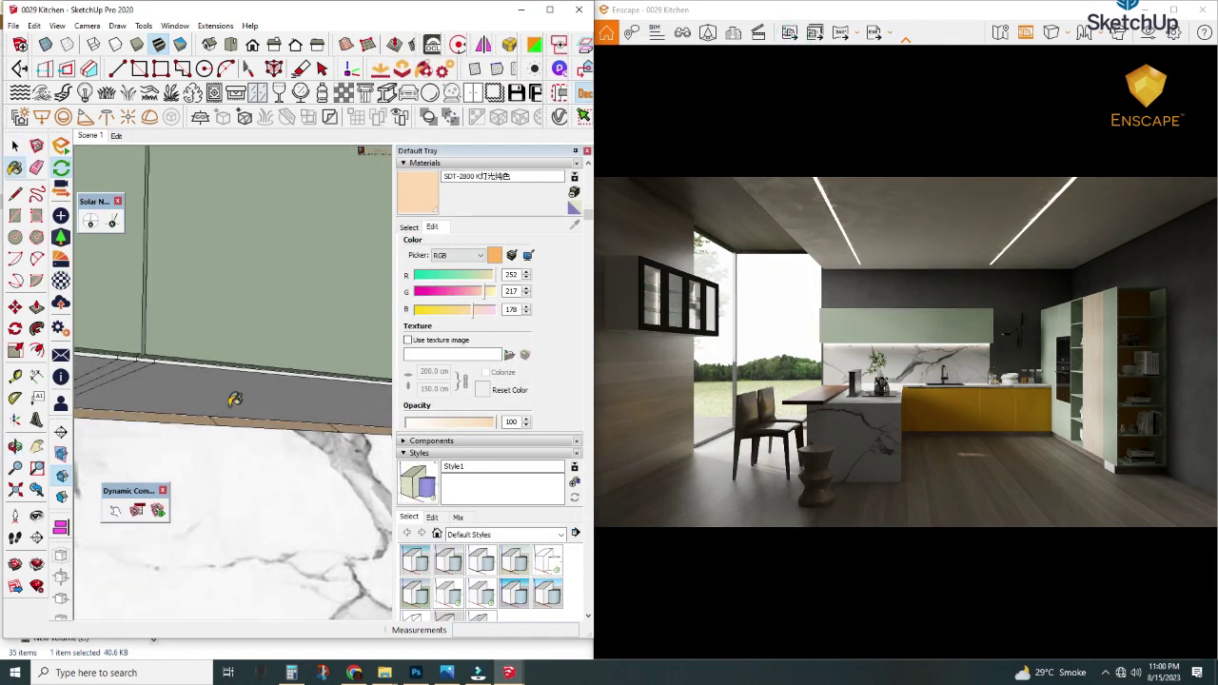
key(space)
Lower the LED strip's rectangular light power from 199 lm to about 118 lm
right_click(153, 433)
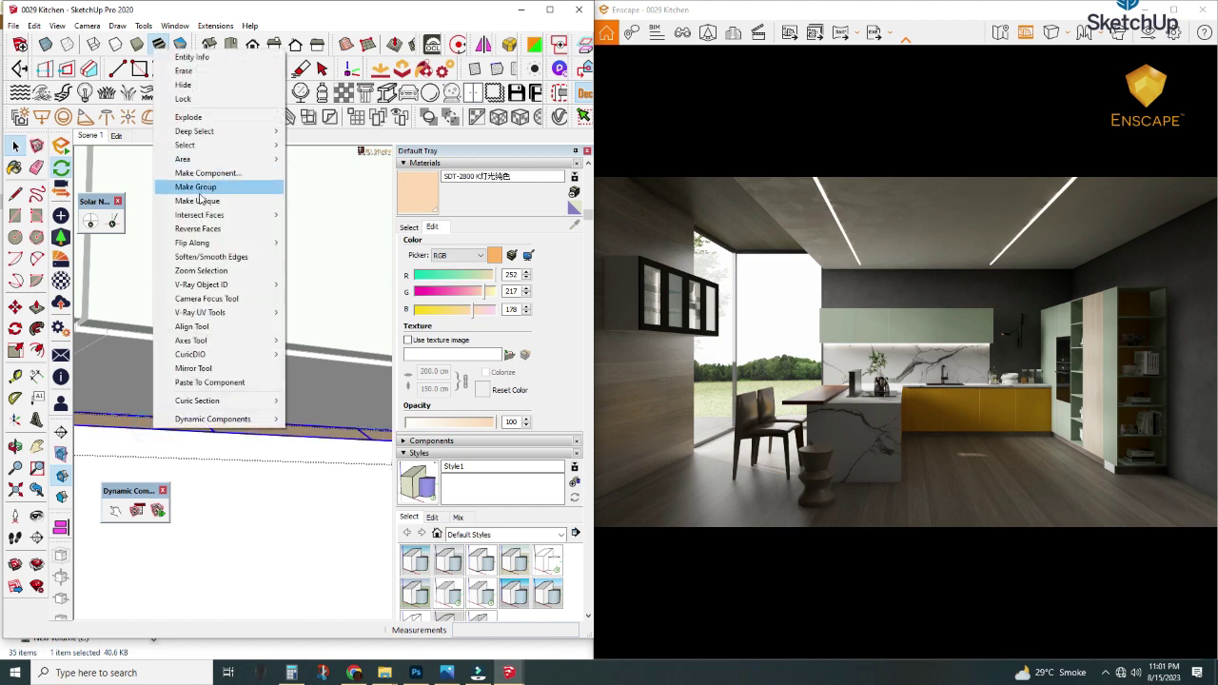
click(121, 418)
click(60, 217)
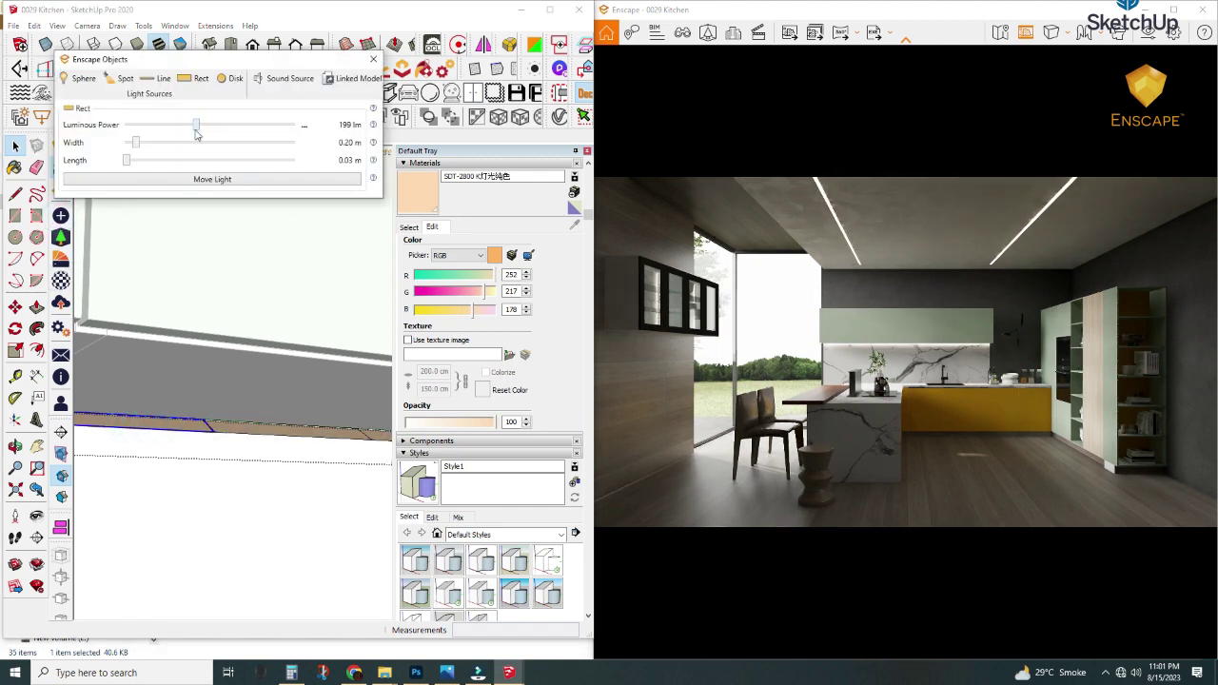
drag(195, 125, 187, 125)
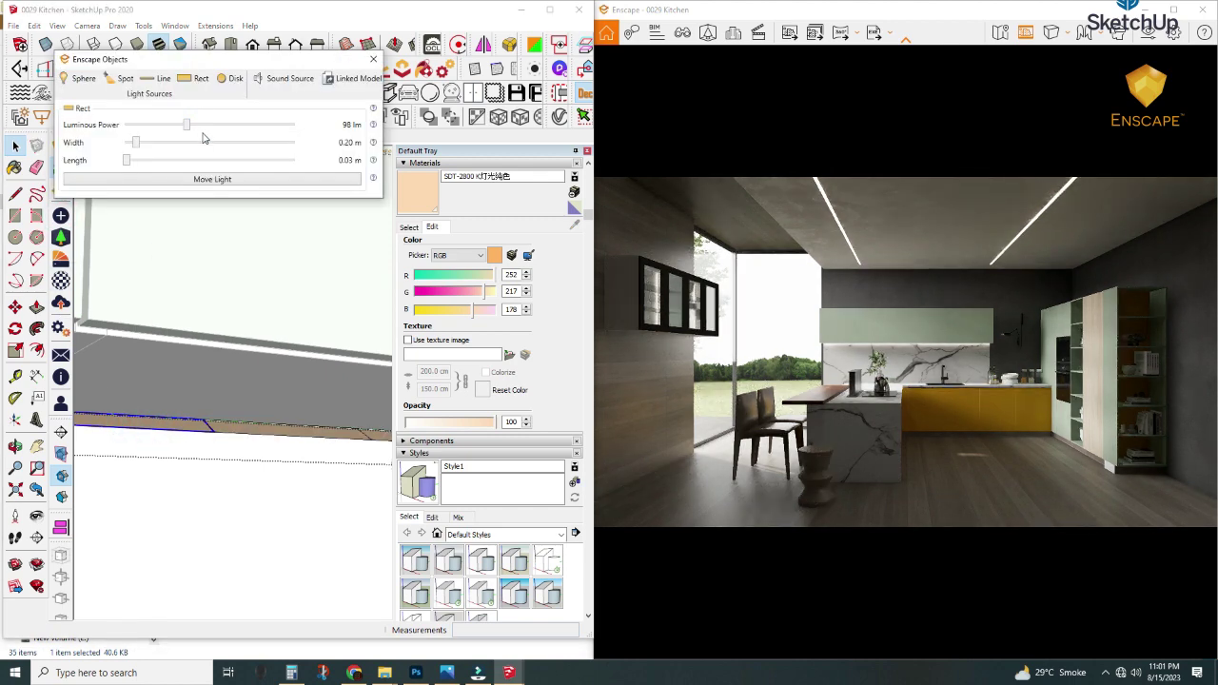
scroll(904, 370, up, 5)
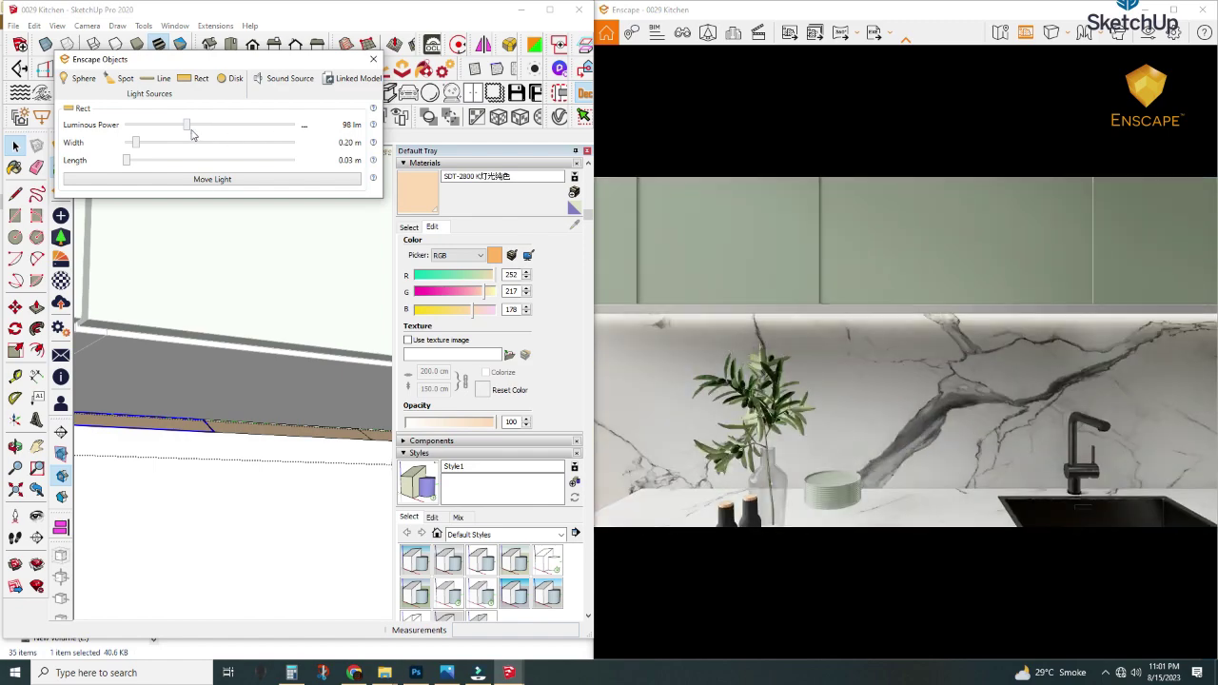
drag(191, 131, 189, 131)
click(372, 59)
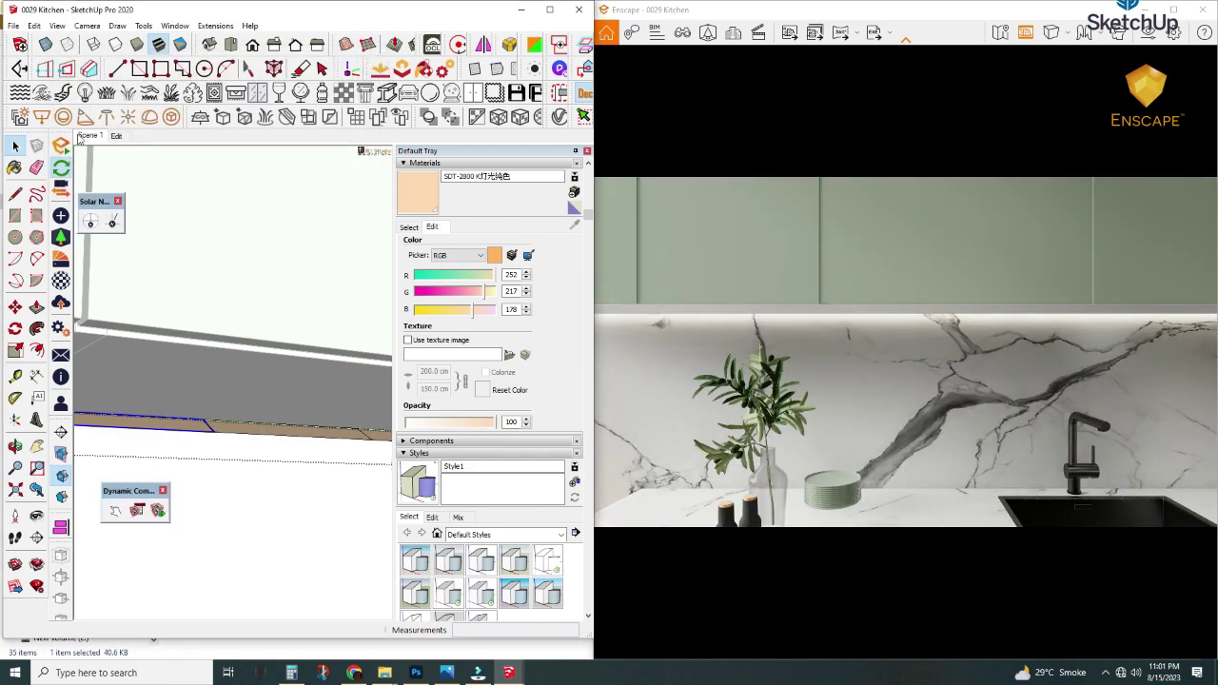
click(1173, 9)
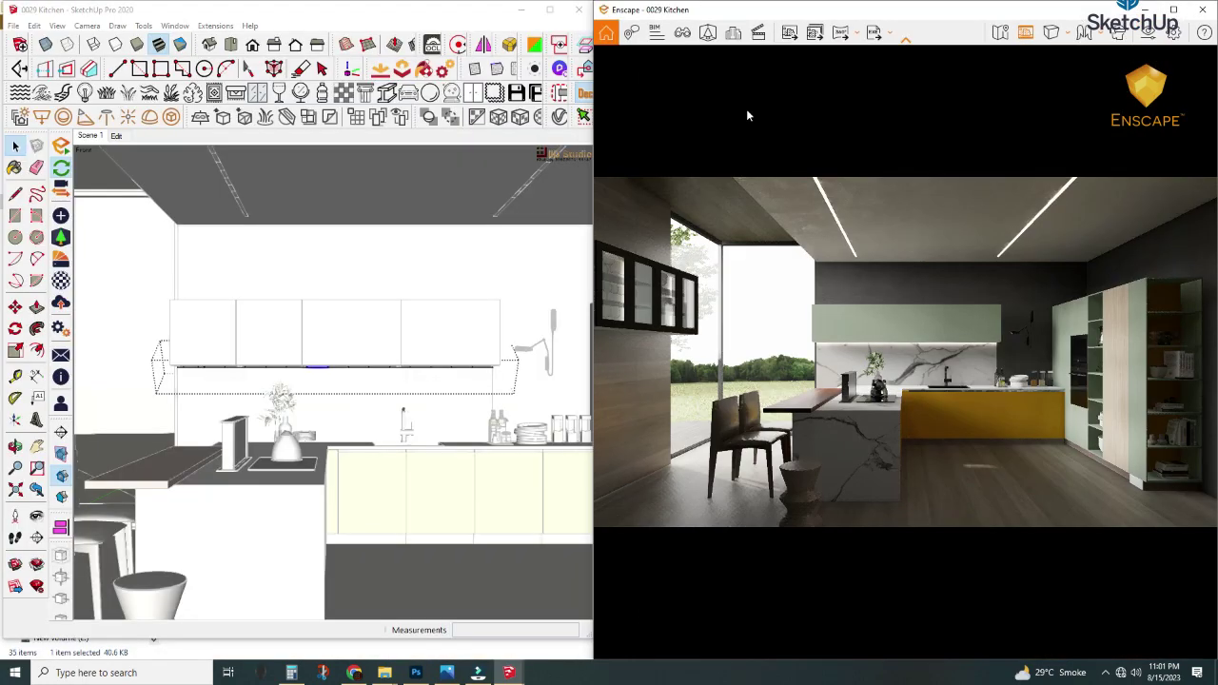
Load the wood wall material and lower its roughness to 30.8%
click(60, 280)
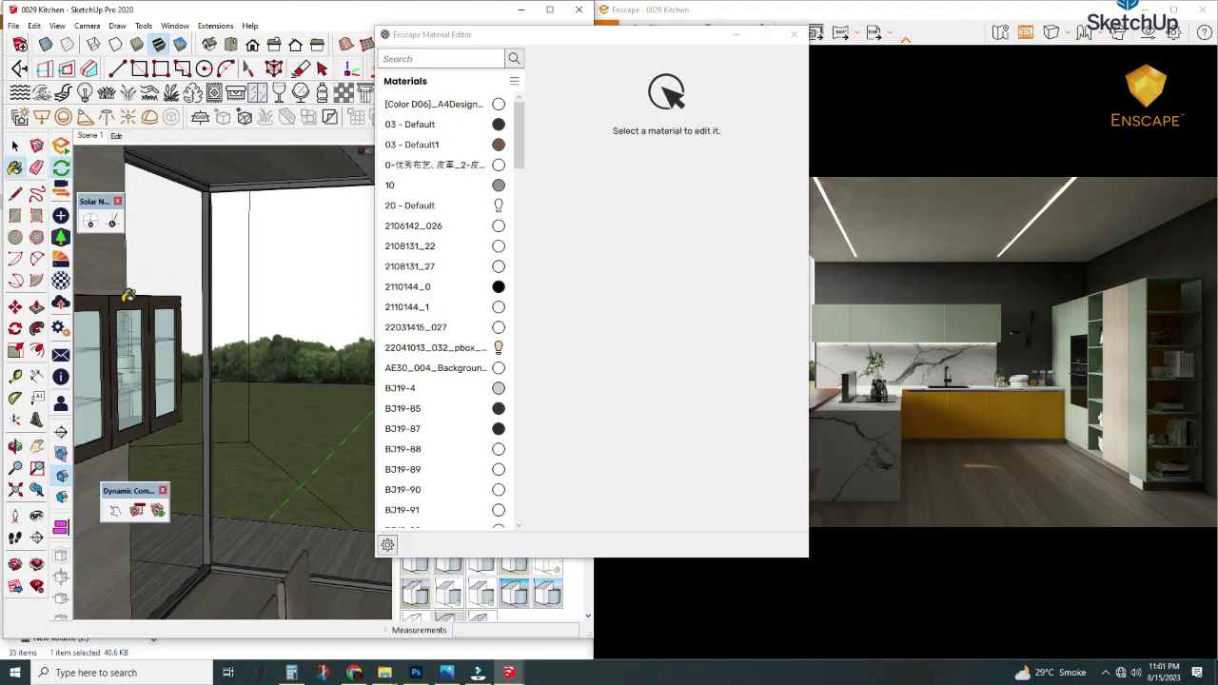
key(b)
alt+click(93, 303)
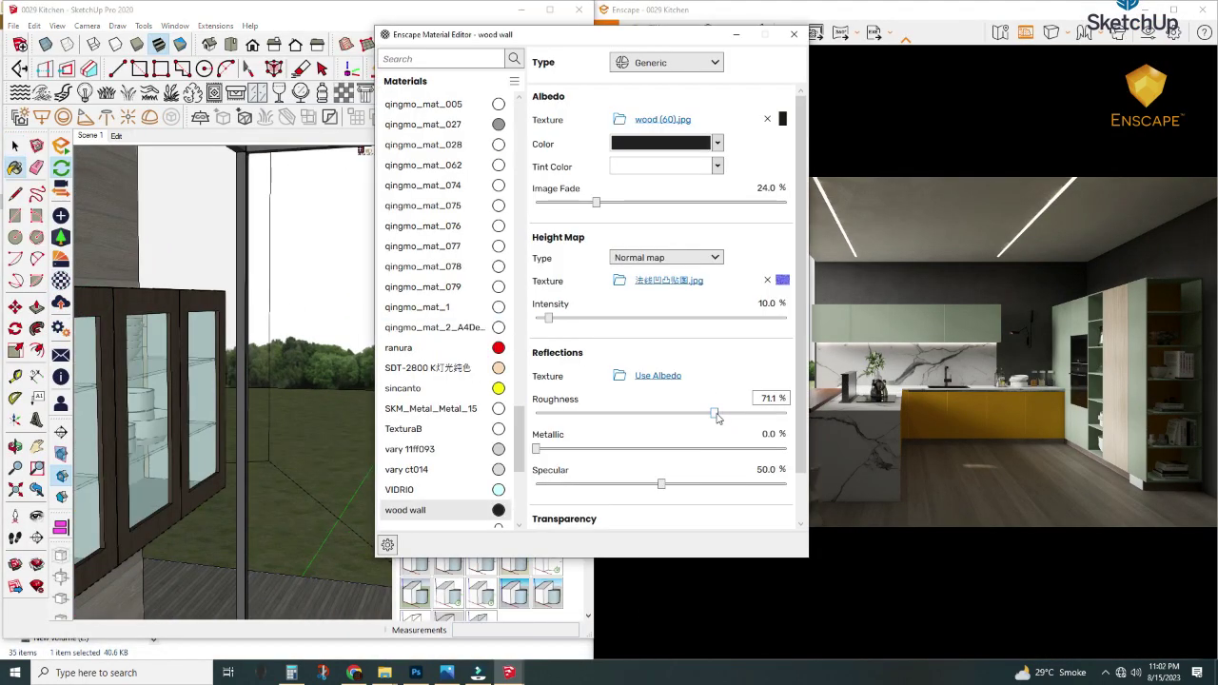
drag(716, 416, 613, 414)
Clear the wood wall's tint colour, remove its normal map, and set image fade to 82.3%
click(717, 143)
click(598, 203)
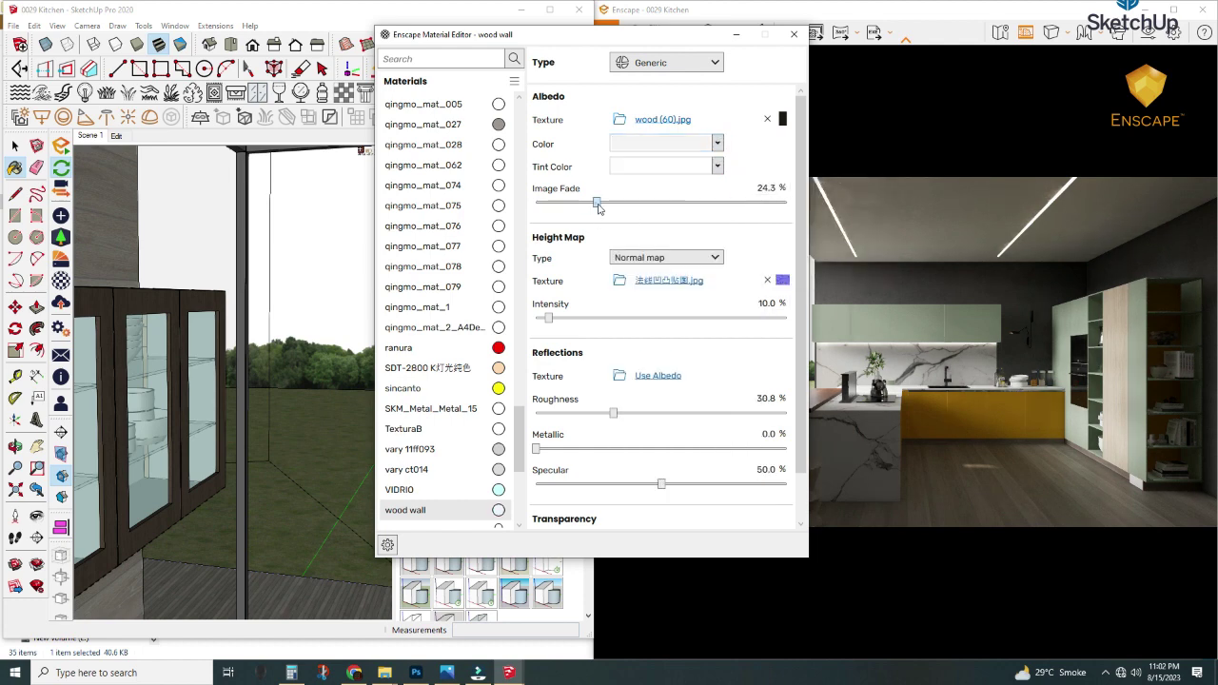
drag(678, 38, 409, 38)
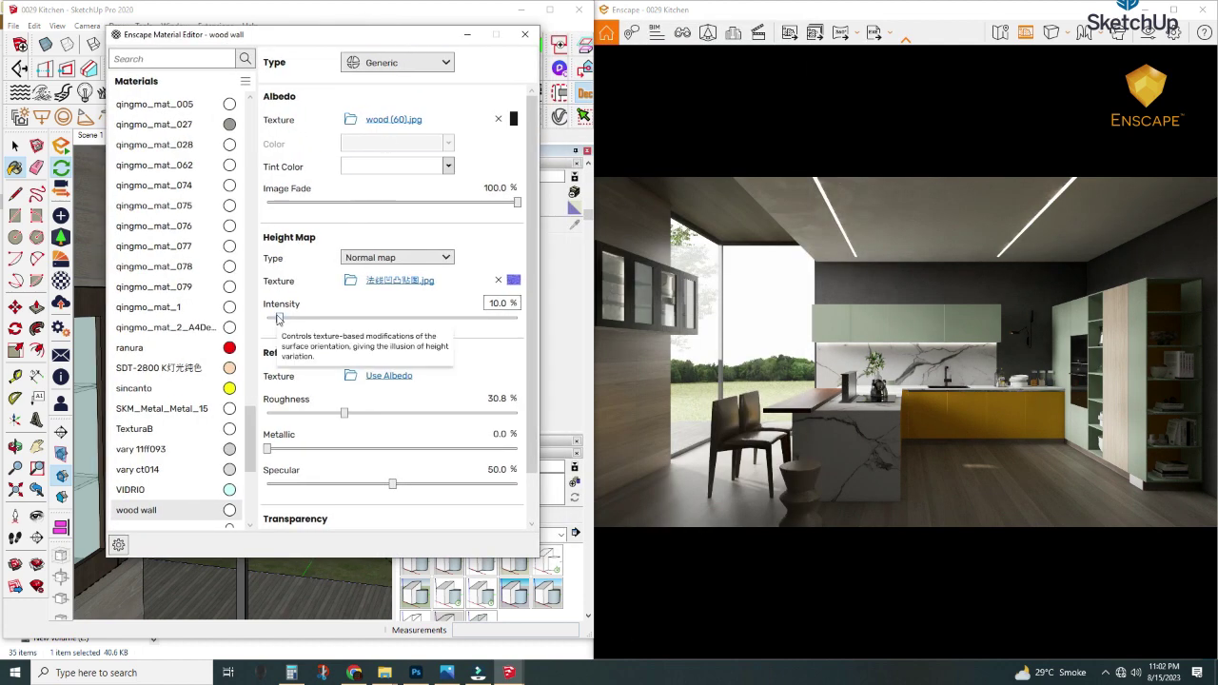
click(496, 281)
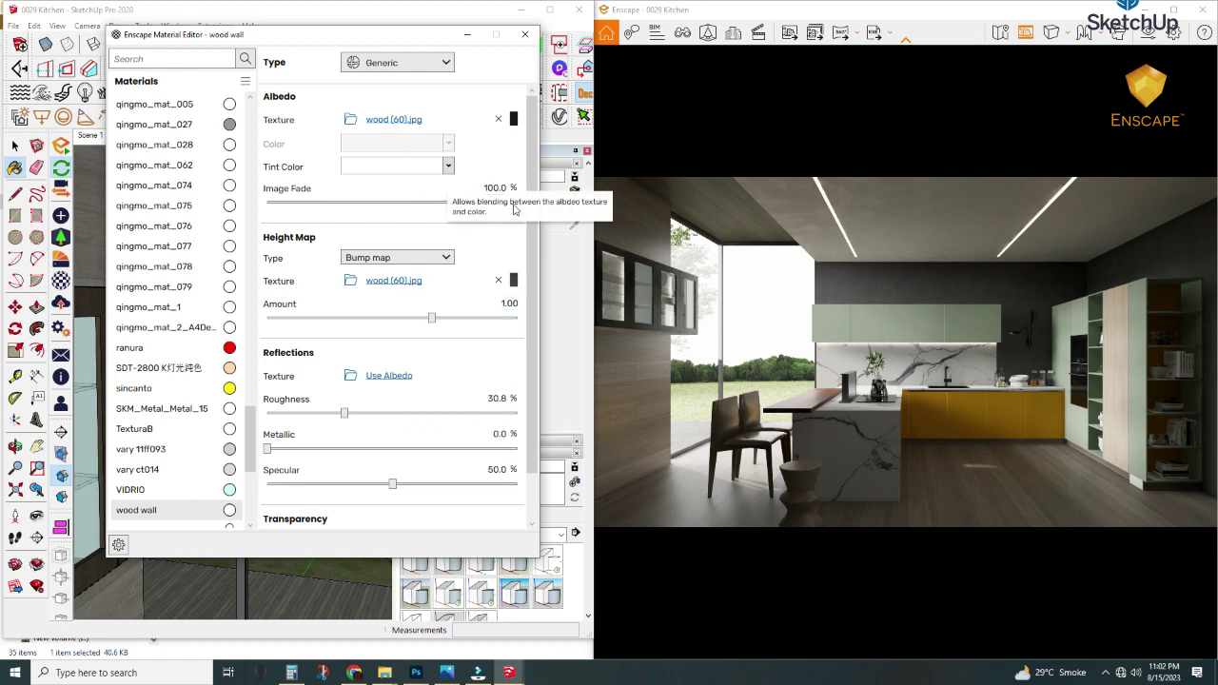
drag(514, 201, 474, 203)
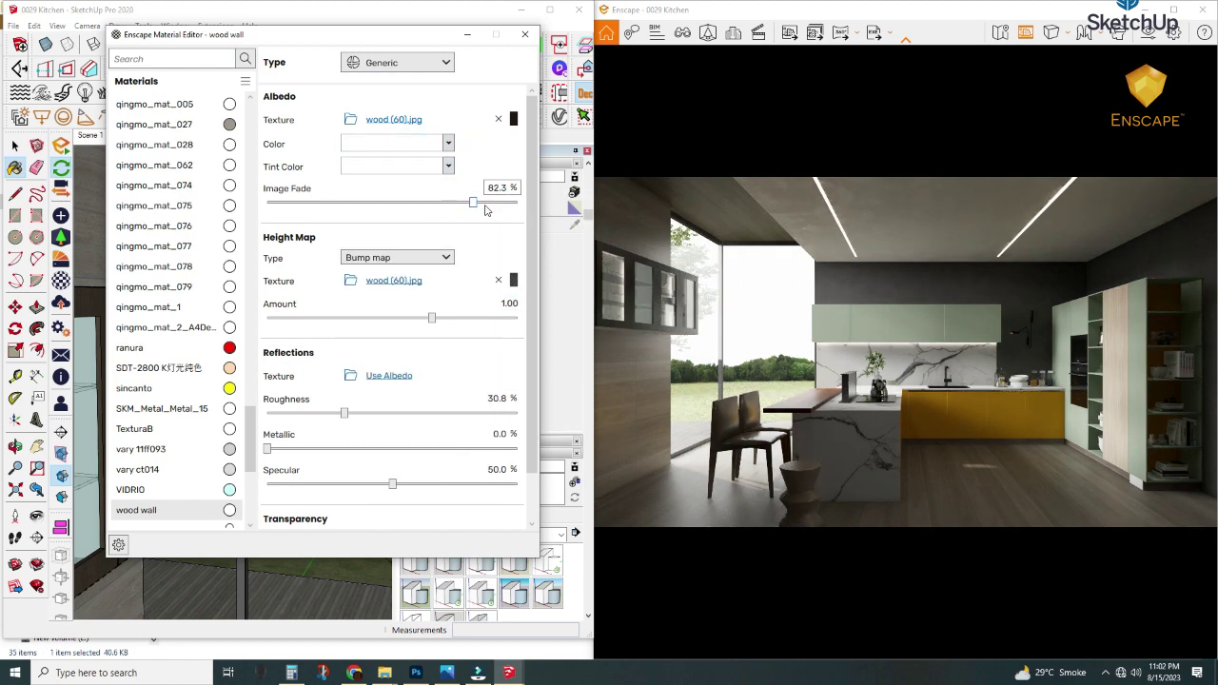
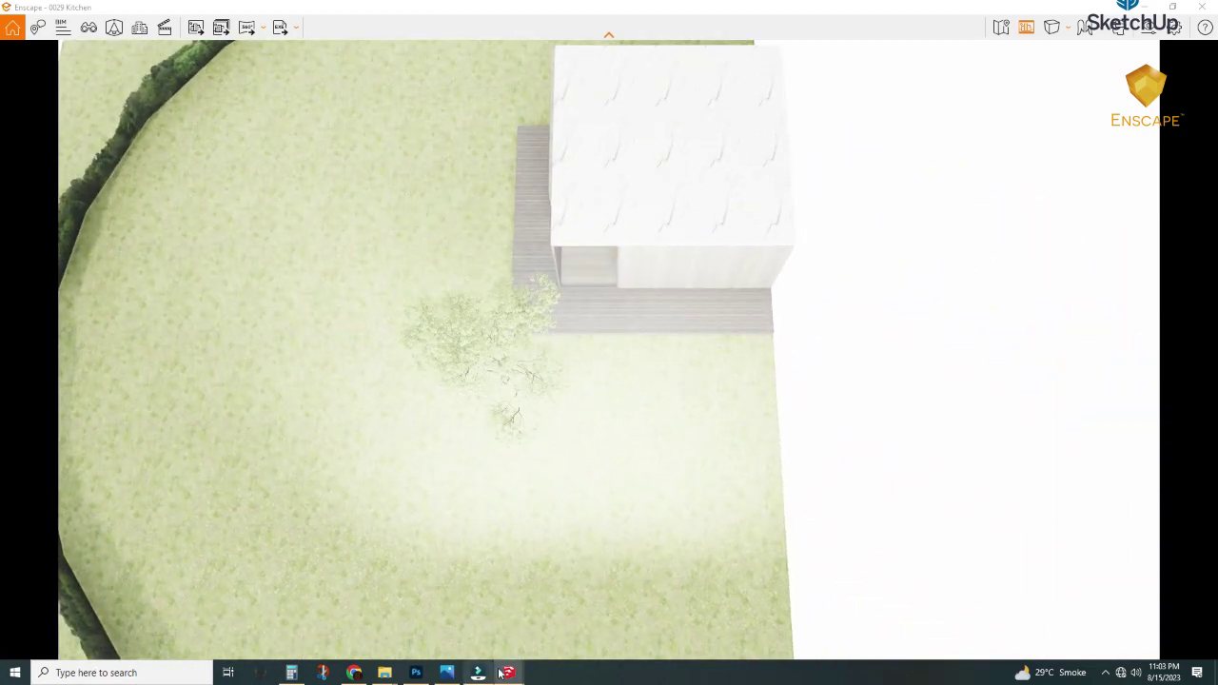
Place SketchUp beside the Enscape render and orbit to a higher view of the site
click(507, 673)
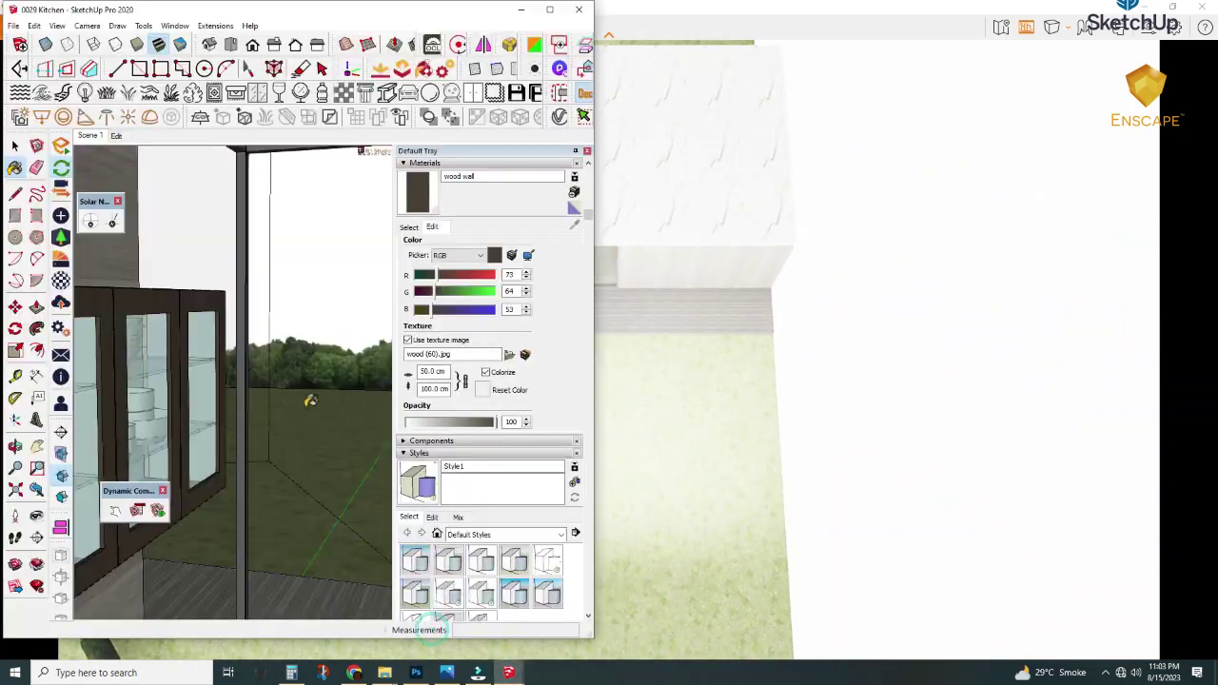
scroll(349, 409, down, 5)
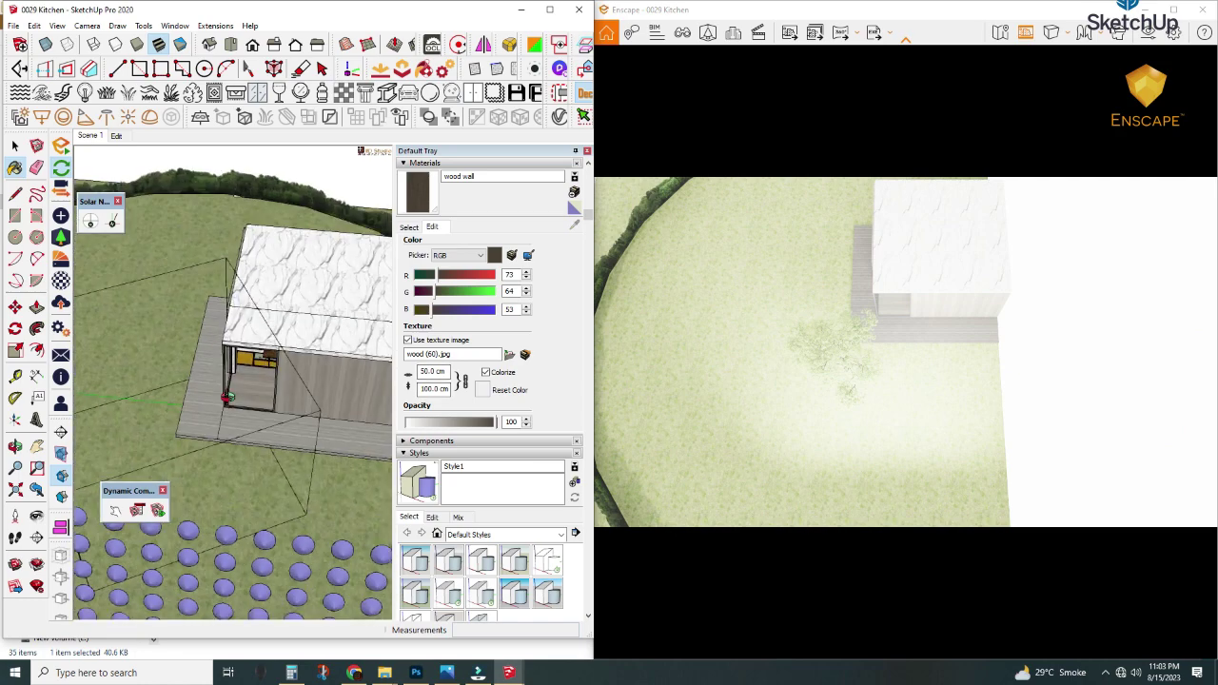
middle_drag(168, 390, 293, 301)
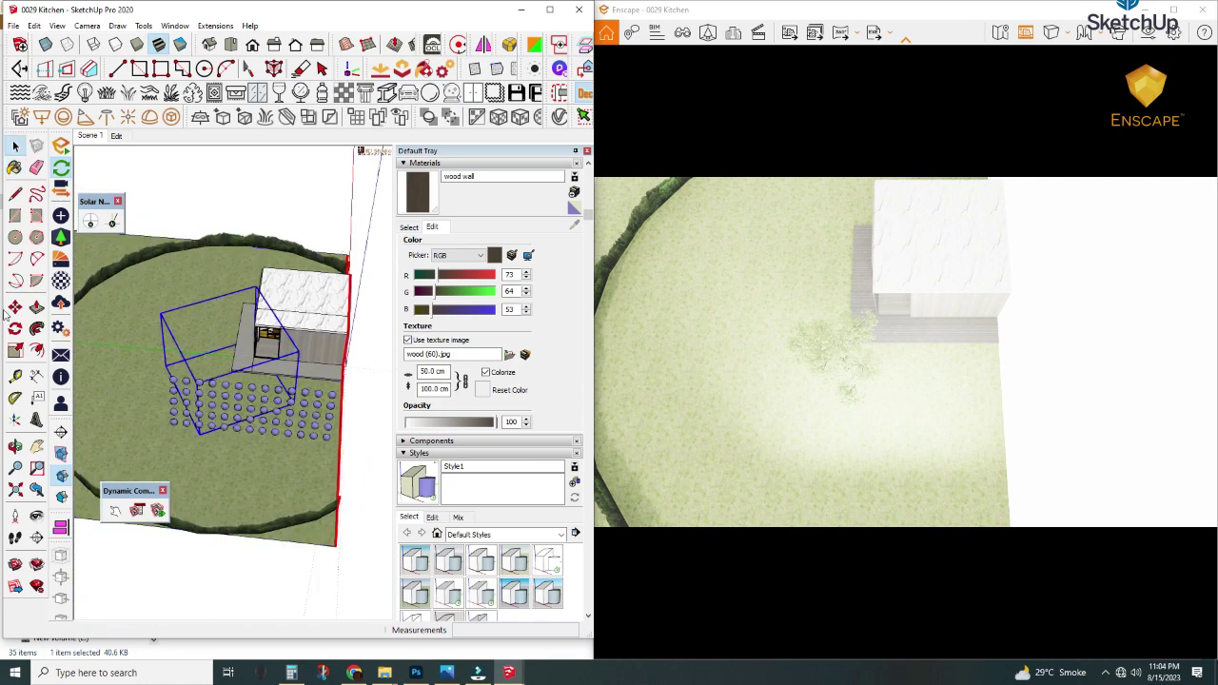
middle_drag(178, 353, 261, 365)
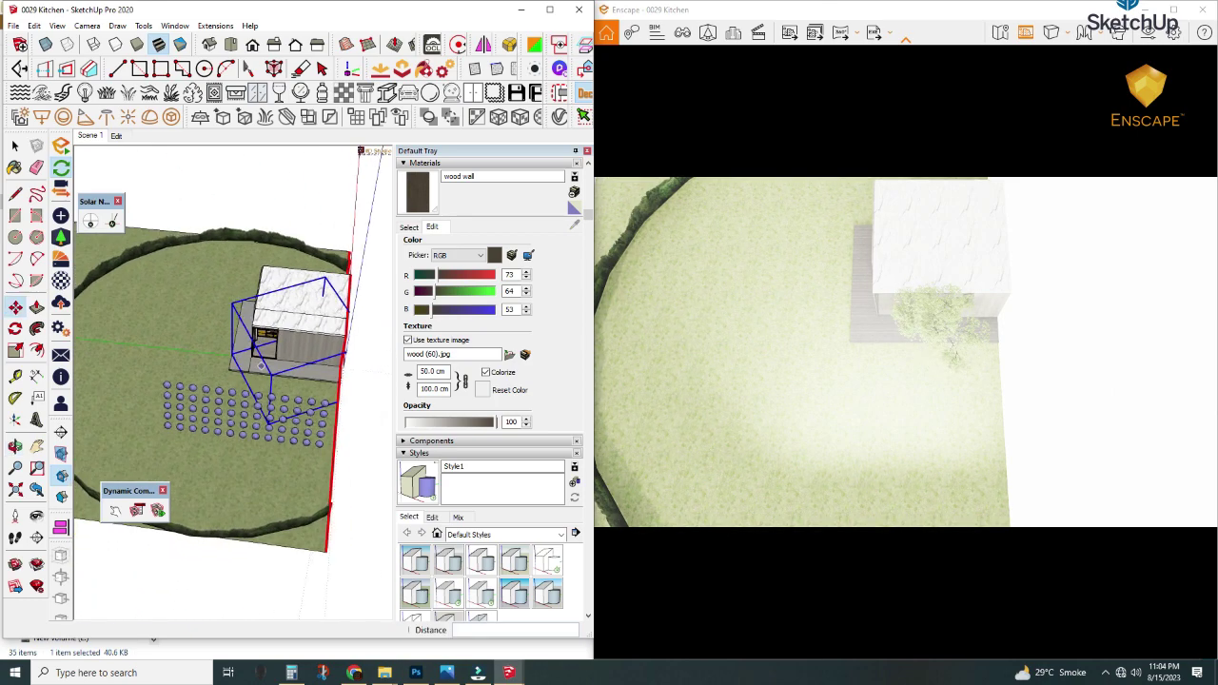
mouse_move(320, 524)
middle_down()
mouse_move(119, 351)
mouse_move(273, 352)
middle_up()
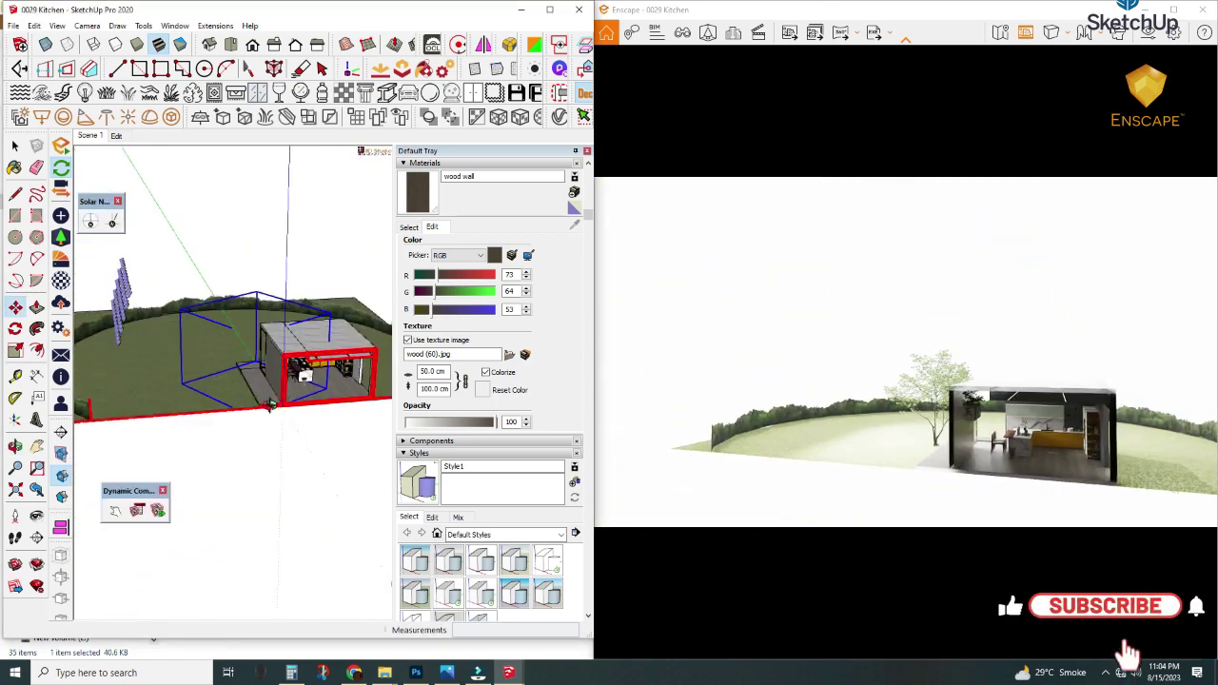
mouse_move(258, 522)
middle_down()
mouse_move(164, 524)
mouse_move(278, 386)
middle_up()
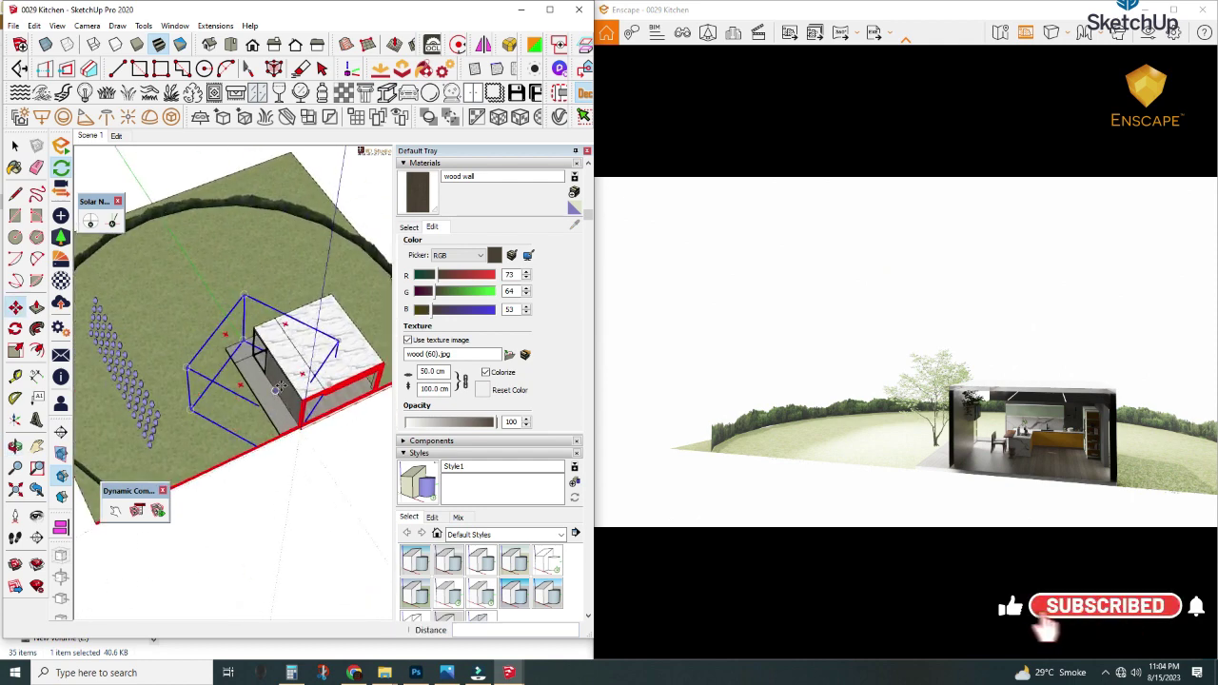
Rotate the boxed group beside the house to a new orientation
click(233, 320)
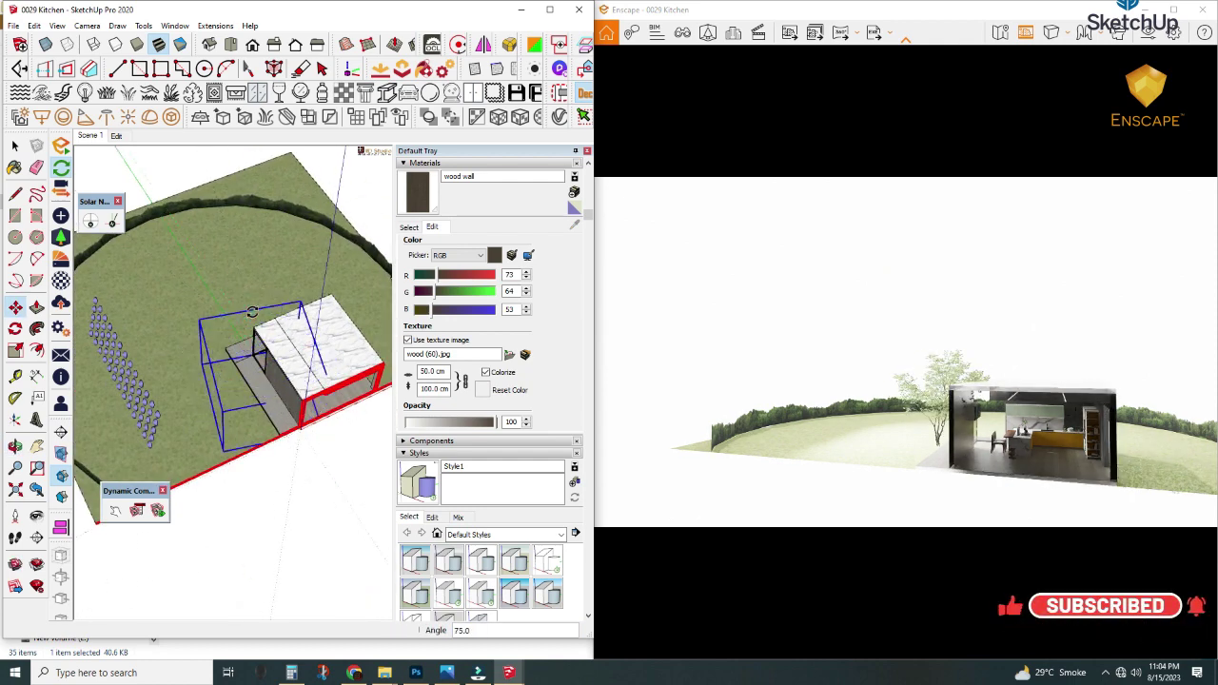
key(Escape)
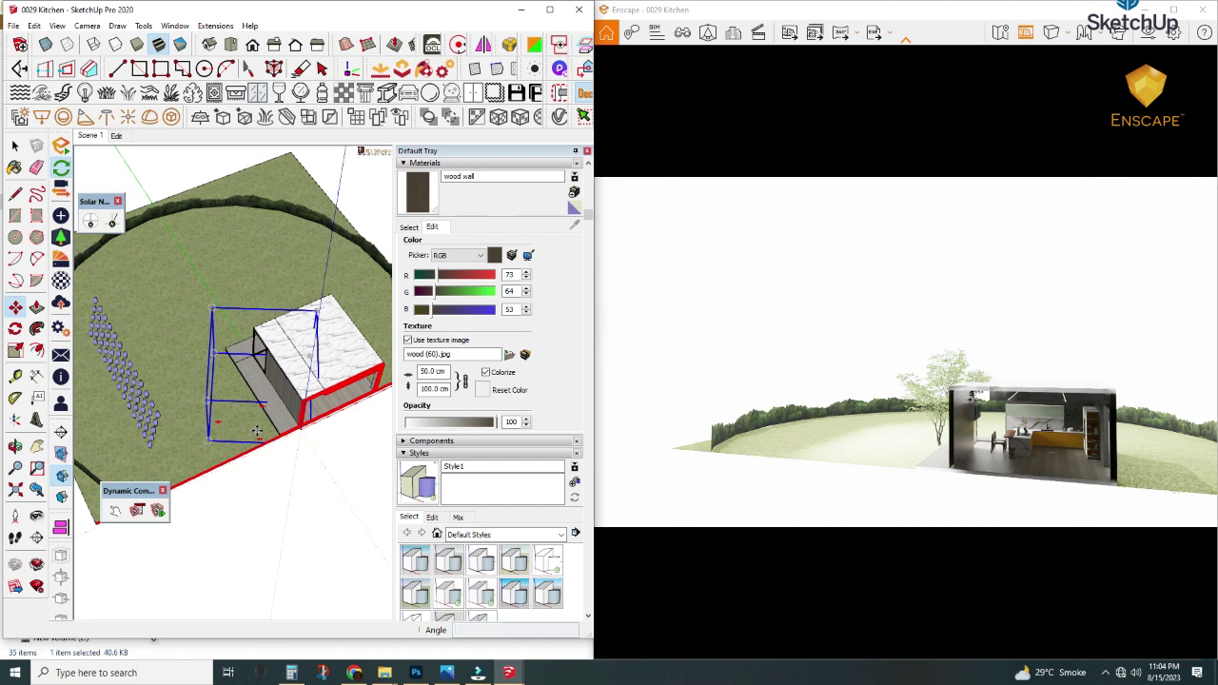
middle_drag(257, 431, 199, 436)
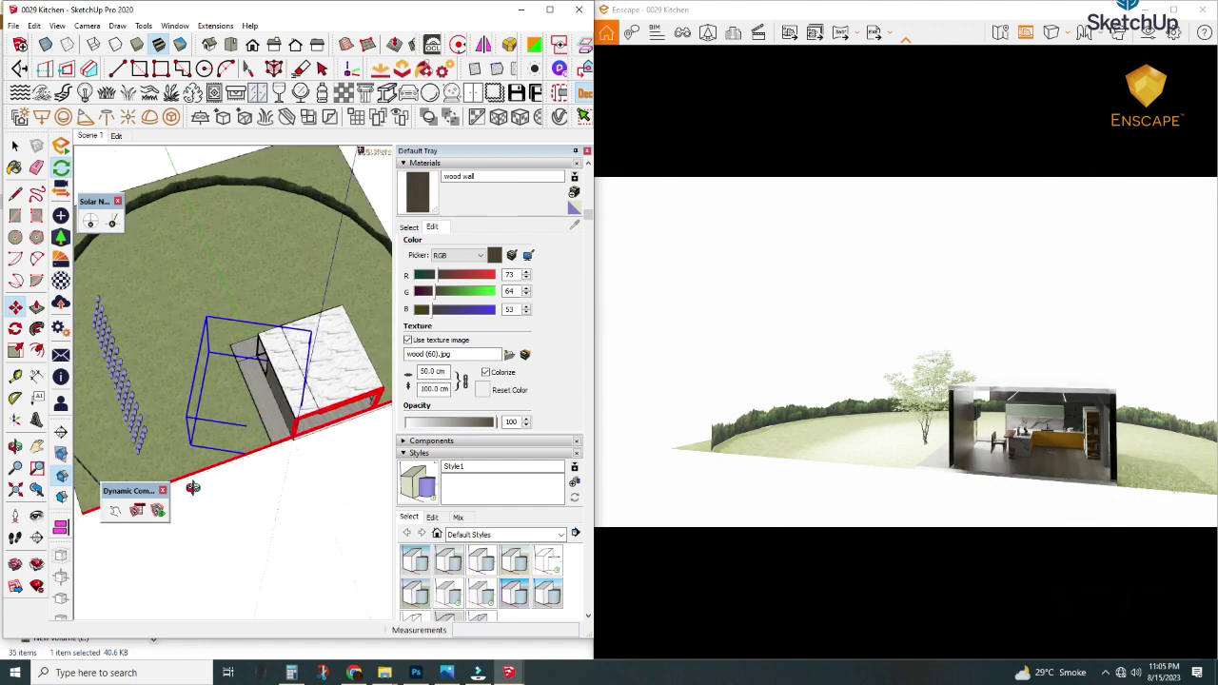
click(241, 420)
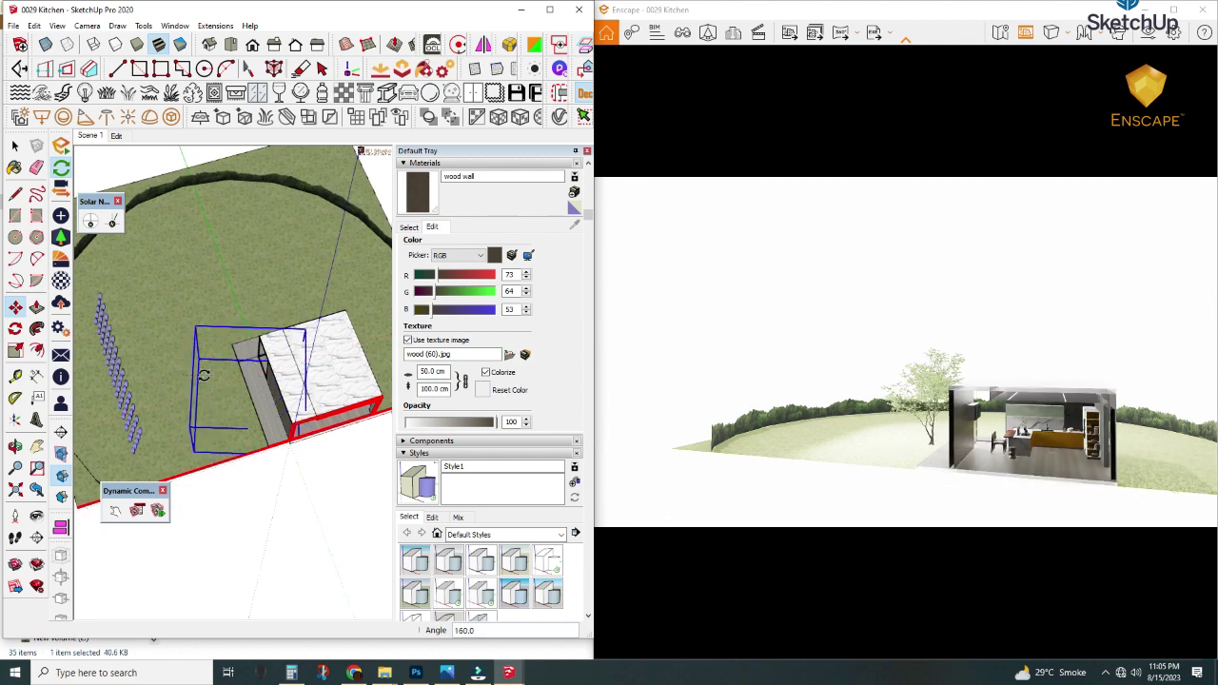
Swing the Enscape and SketchUp views down to an eye-level view of the house
mouse_move(777, 406)
right_down()
mouse_move(764, 474)
mouse_move(723, 447)
right_up()
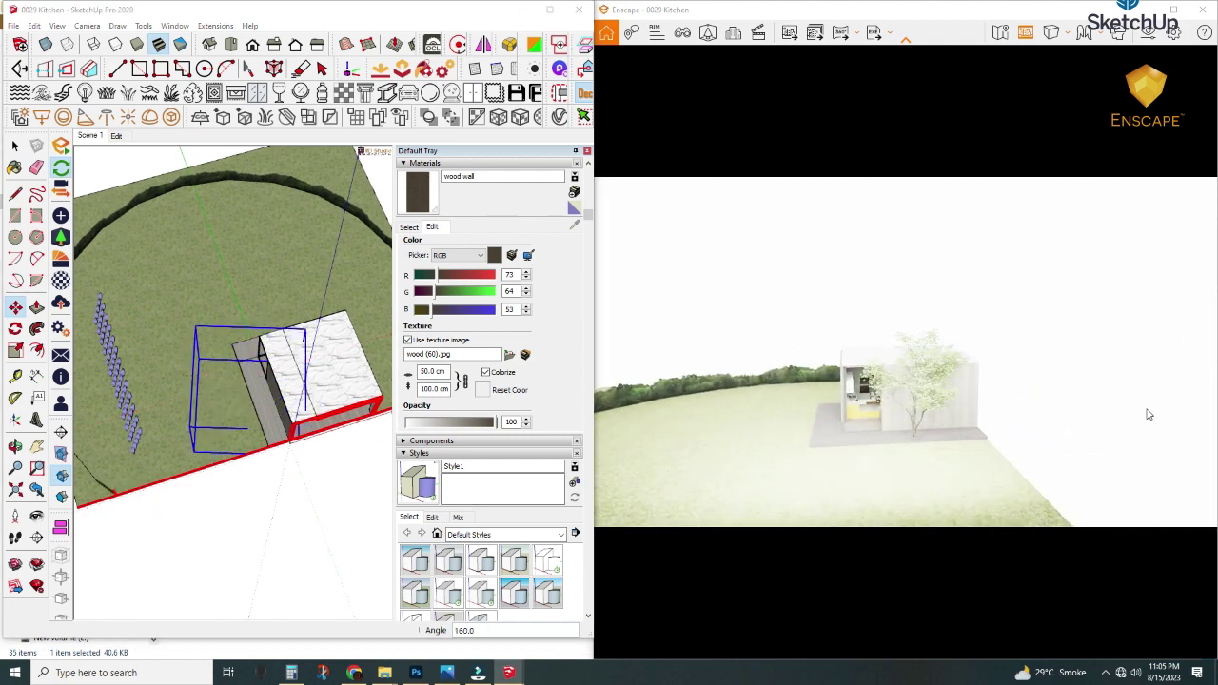
middle_drag(376, 419, 348, 413)
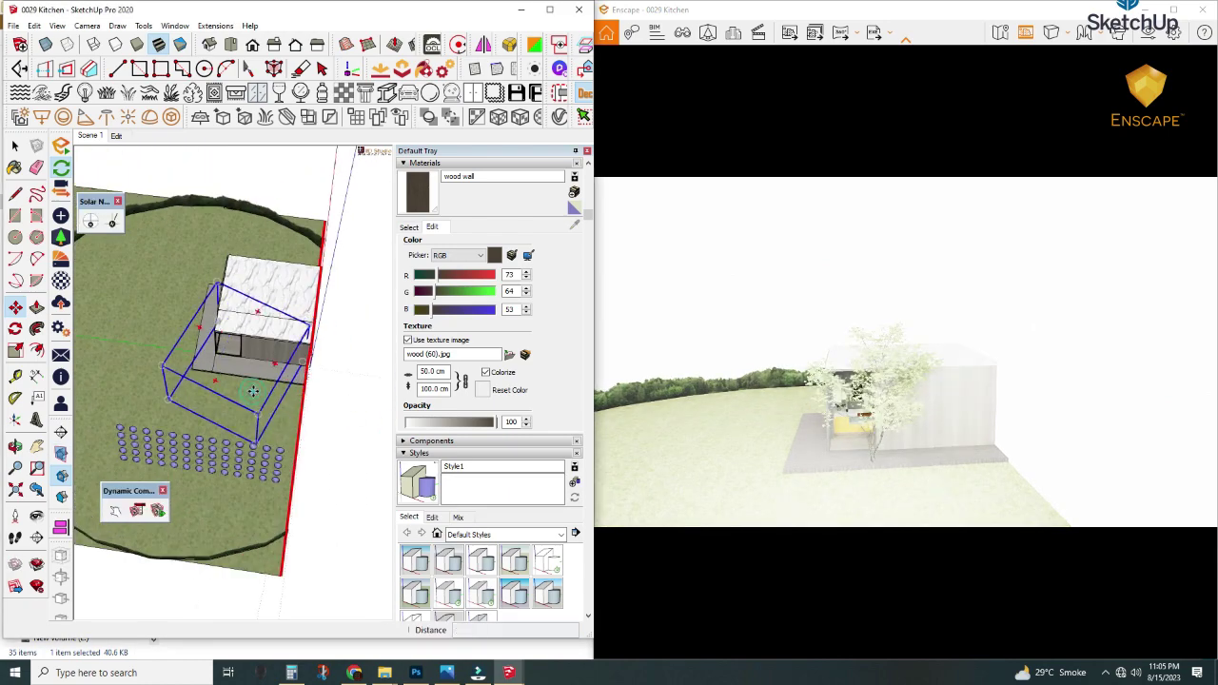
right_drag(856, 390, 869, 409)
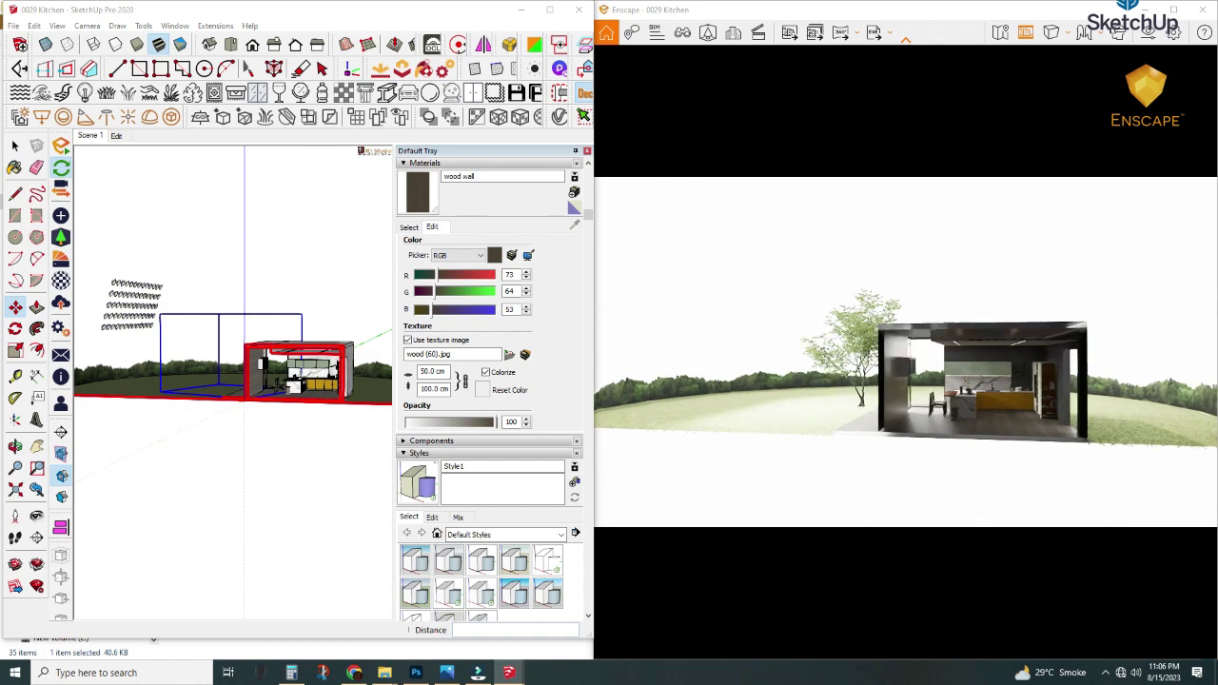
Switch to the interior kitchen scene and check it in the full-screen Enscape render
click(88, 135)
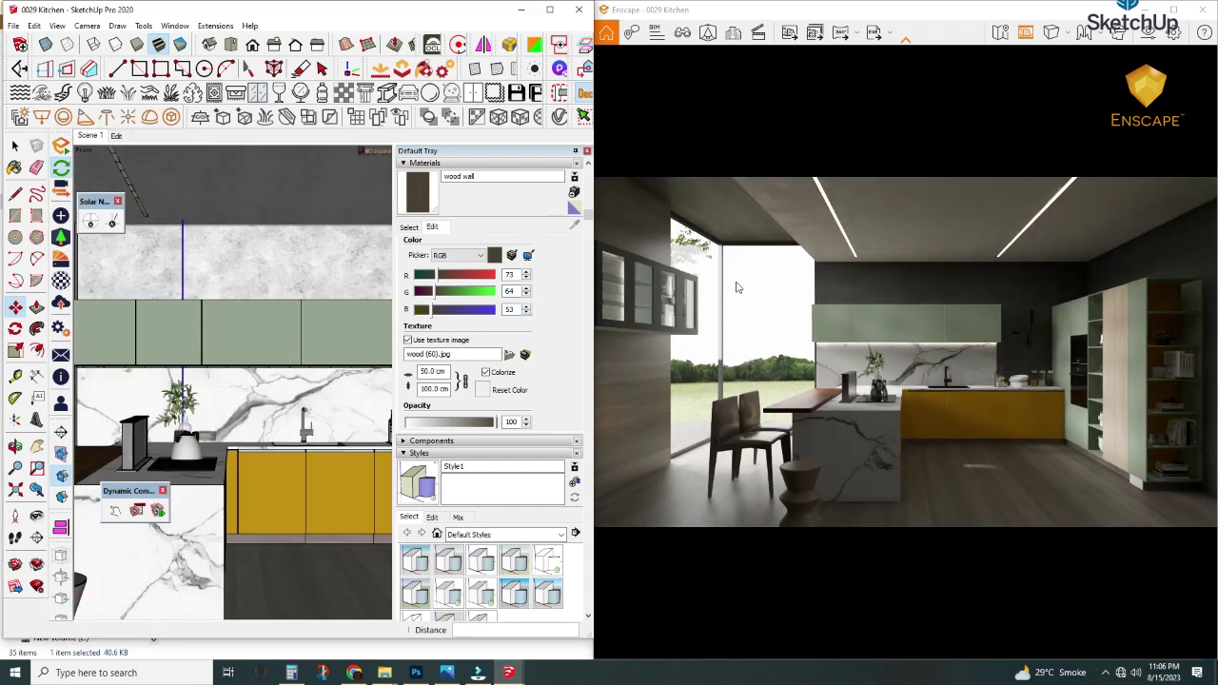
click(1173, 9)
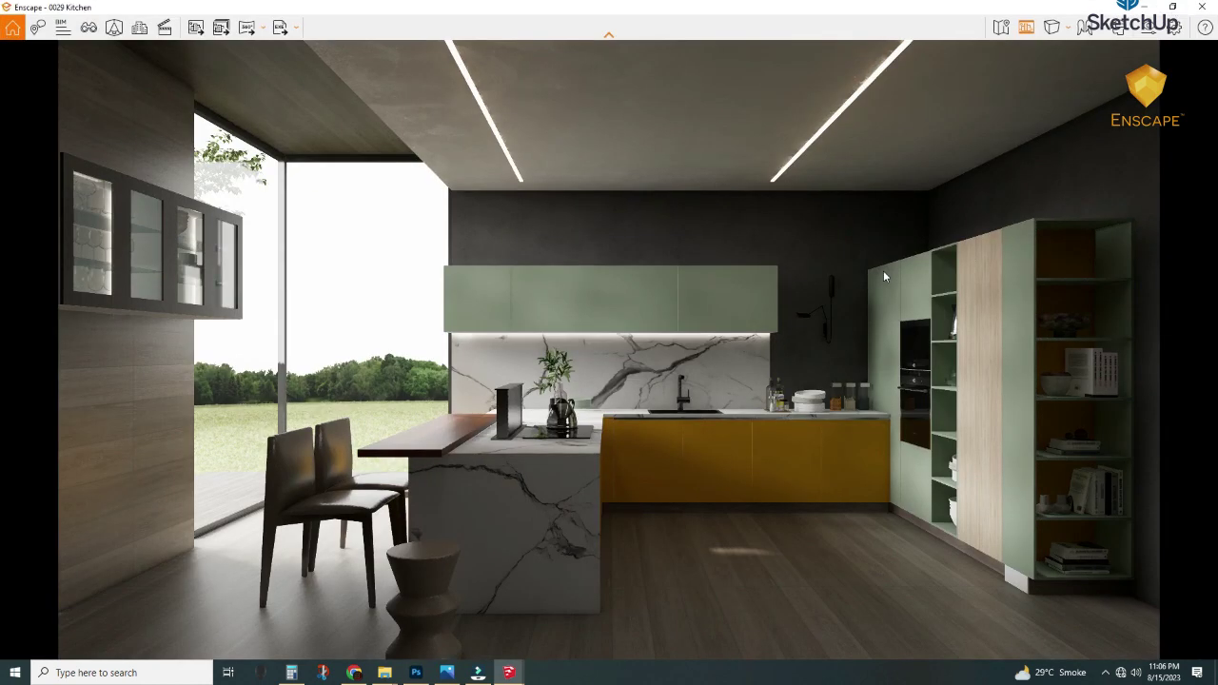
click(1145, 32)
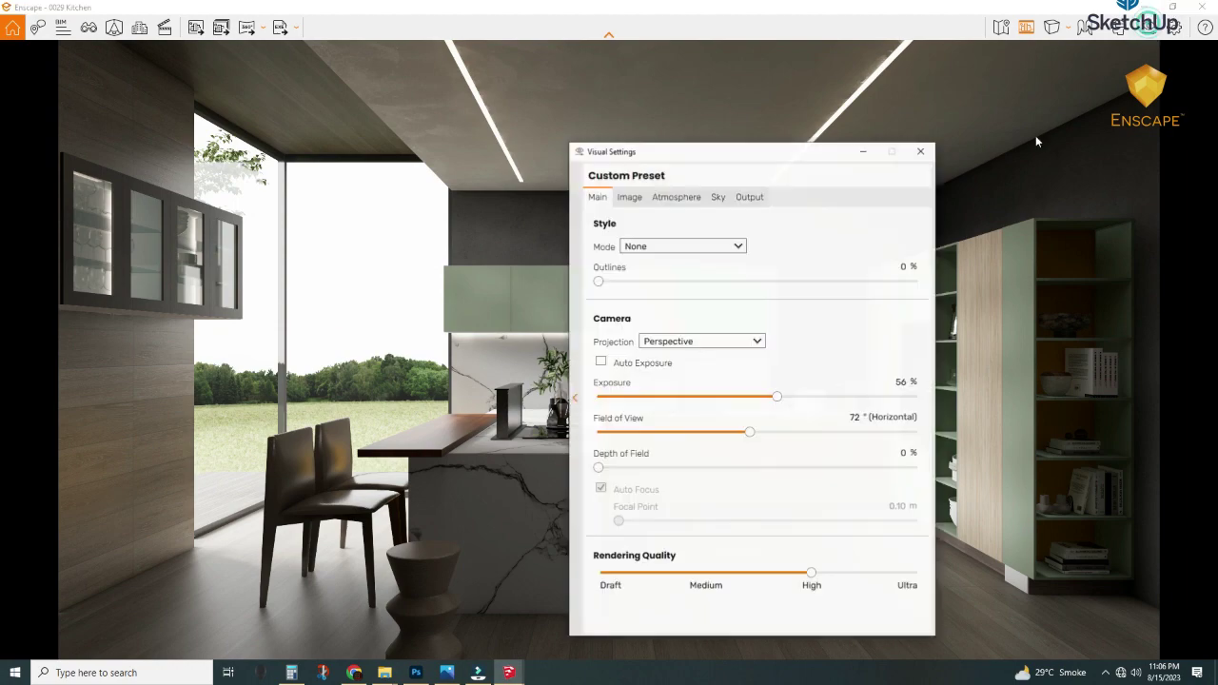
click(921, 152)
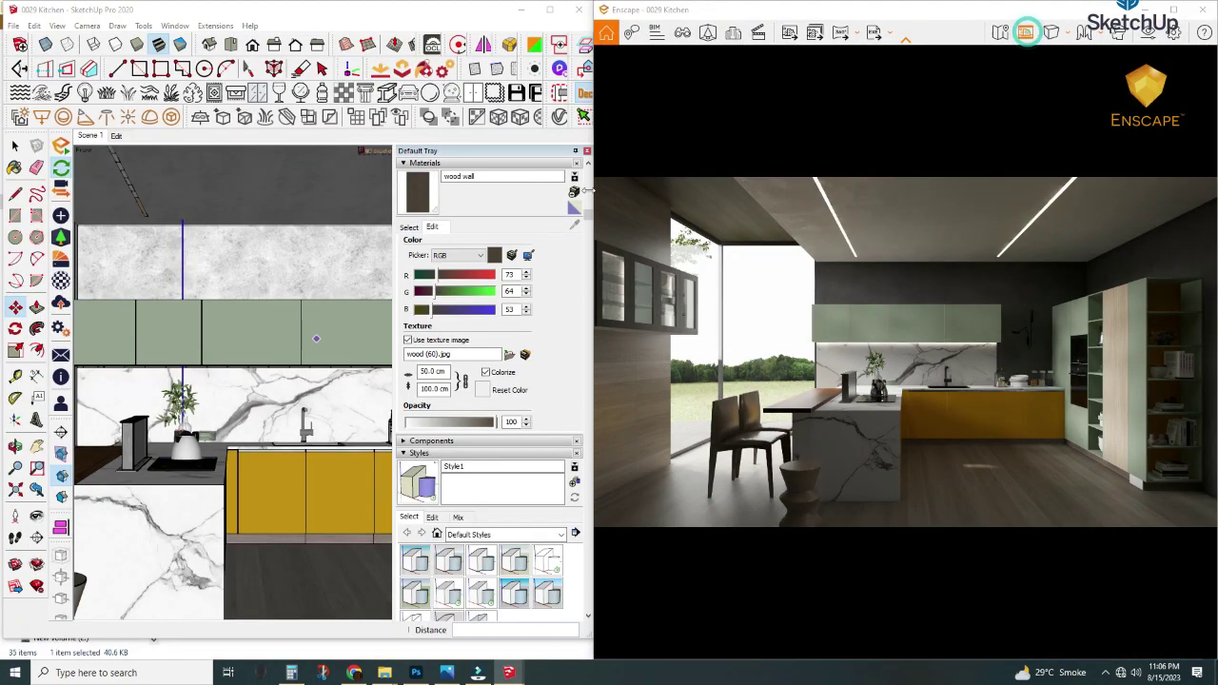
Narrow the camera's field of view and check the new framing in full-screen Enscape
click(15, 468)
click(87, 136)
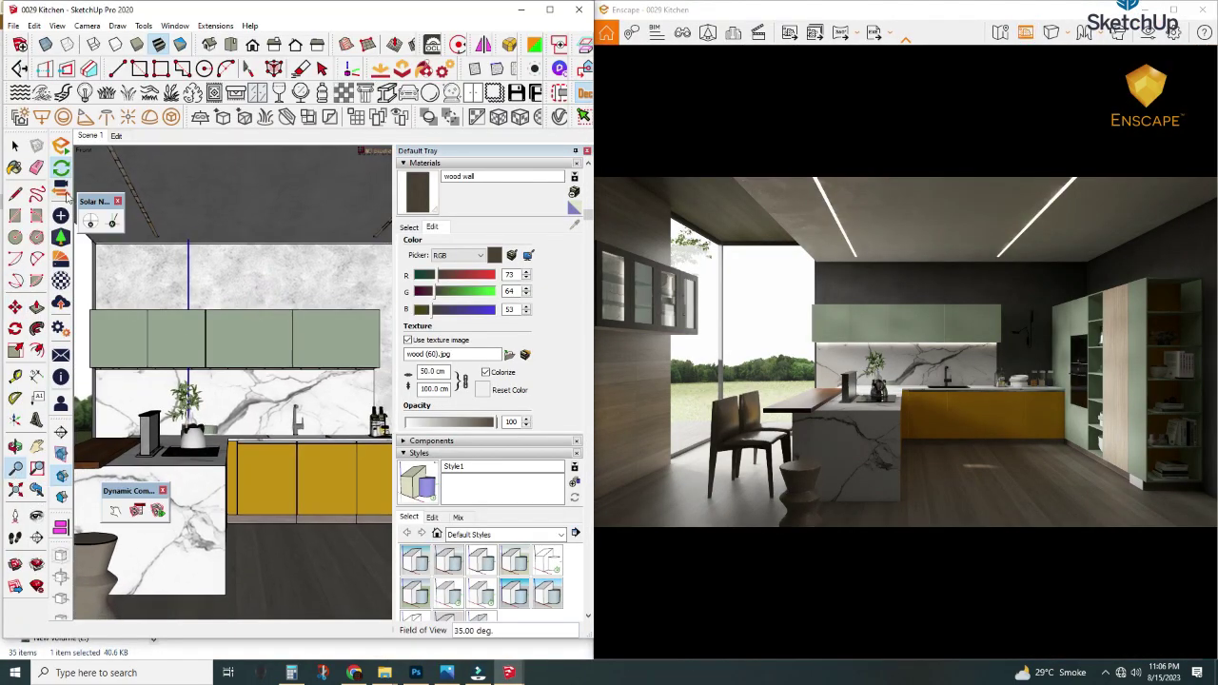
right_click(88, 136)
key(Escape)
click(1196, 8)
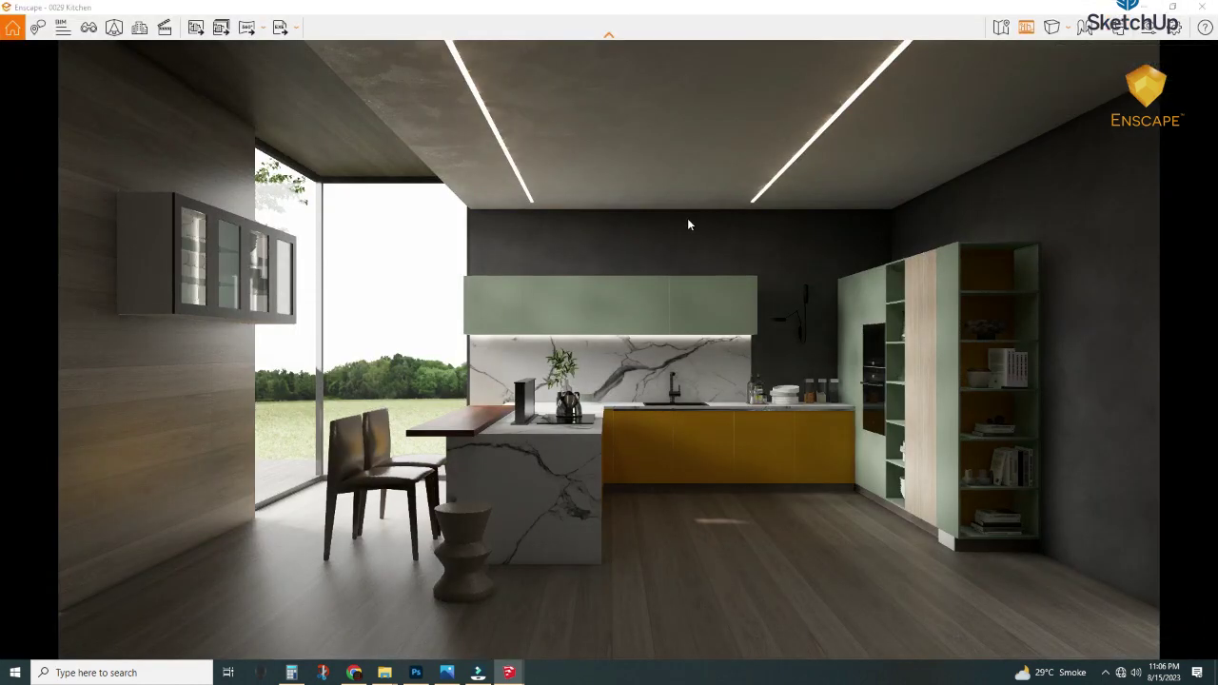
click(1172, 6)
Nudge the kitchen view down slightly and update Scene 1 with it
click(36, 446)
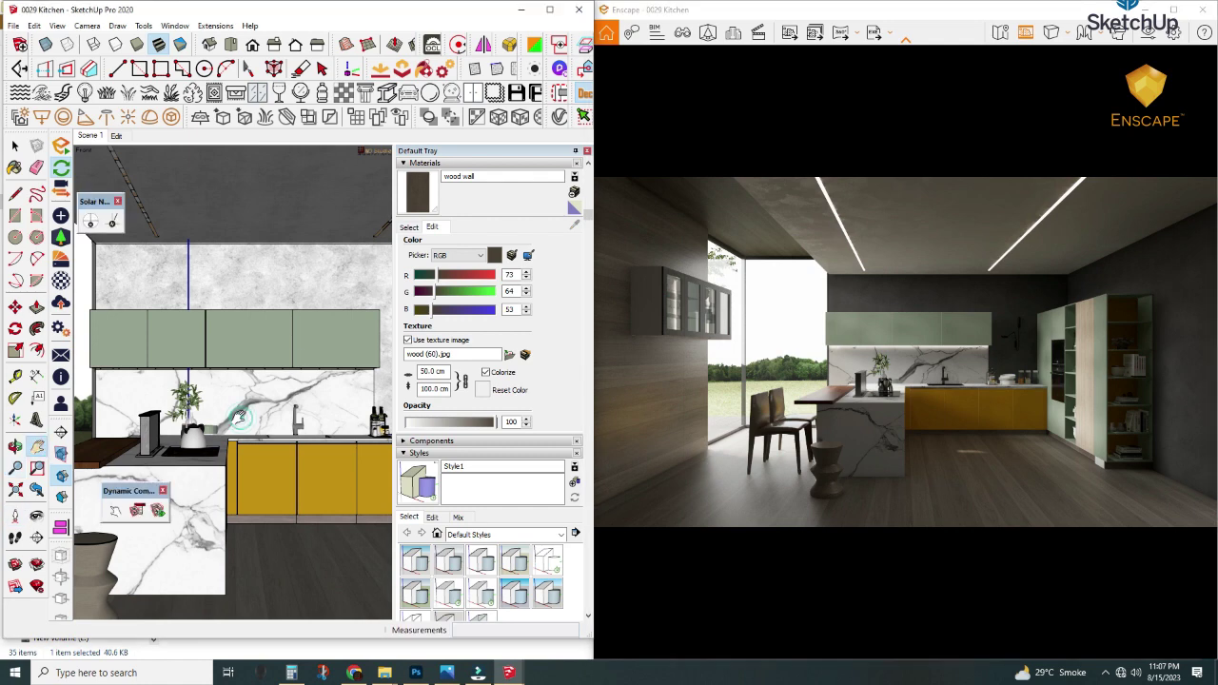
drag(238, 381, 238, 388)
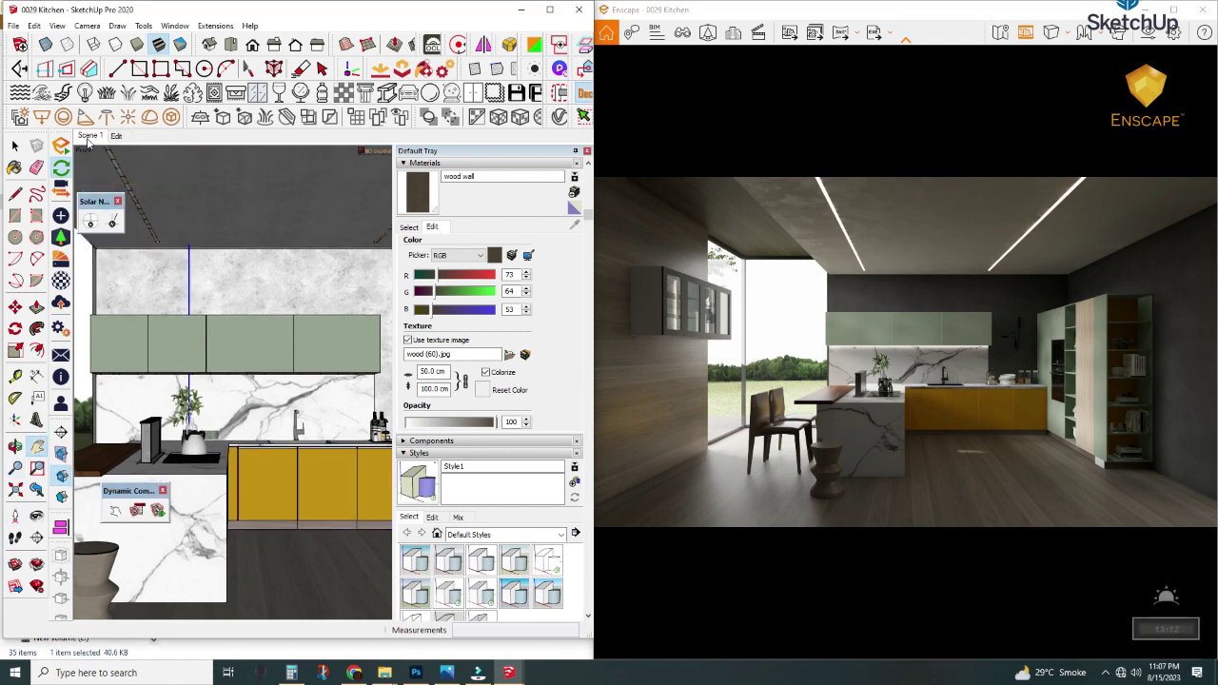
drag(187, 318, 187, 323)
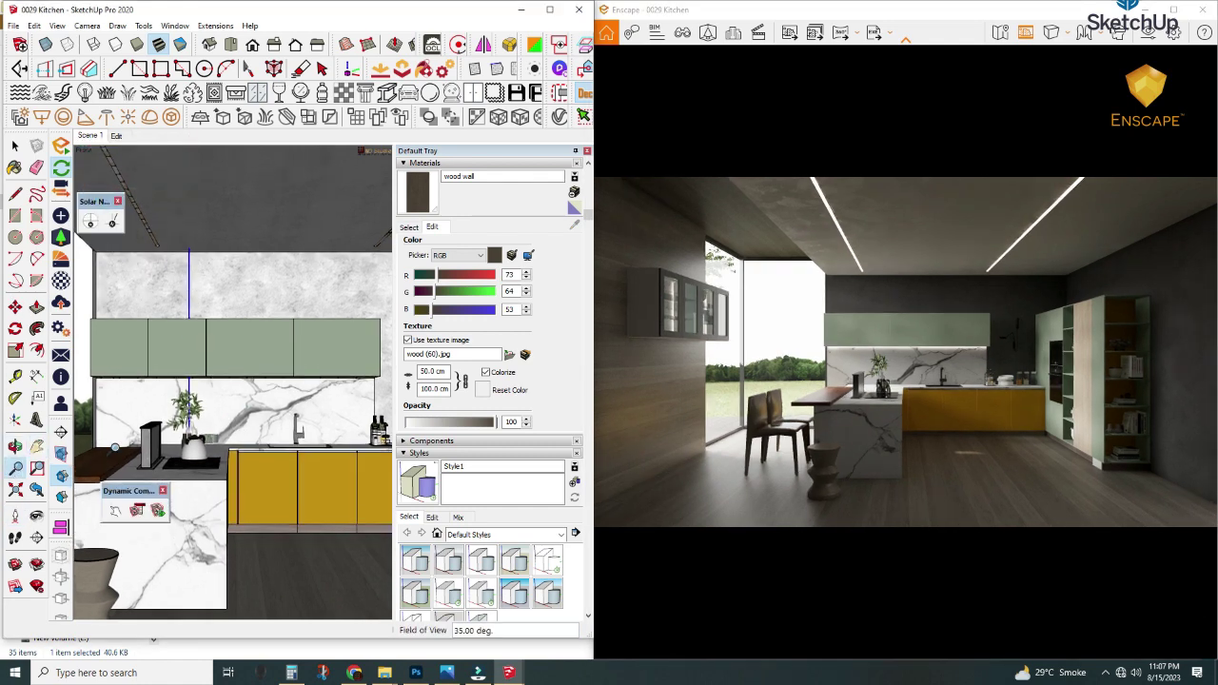
click(85, 136)
right_click(86, 136)
click(114, 208)
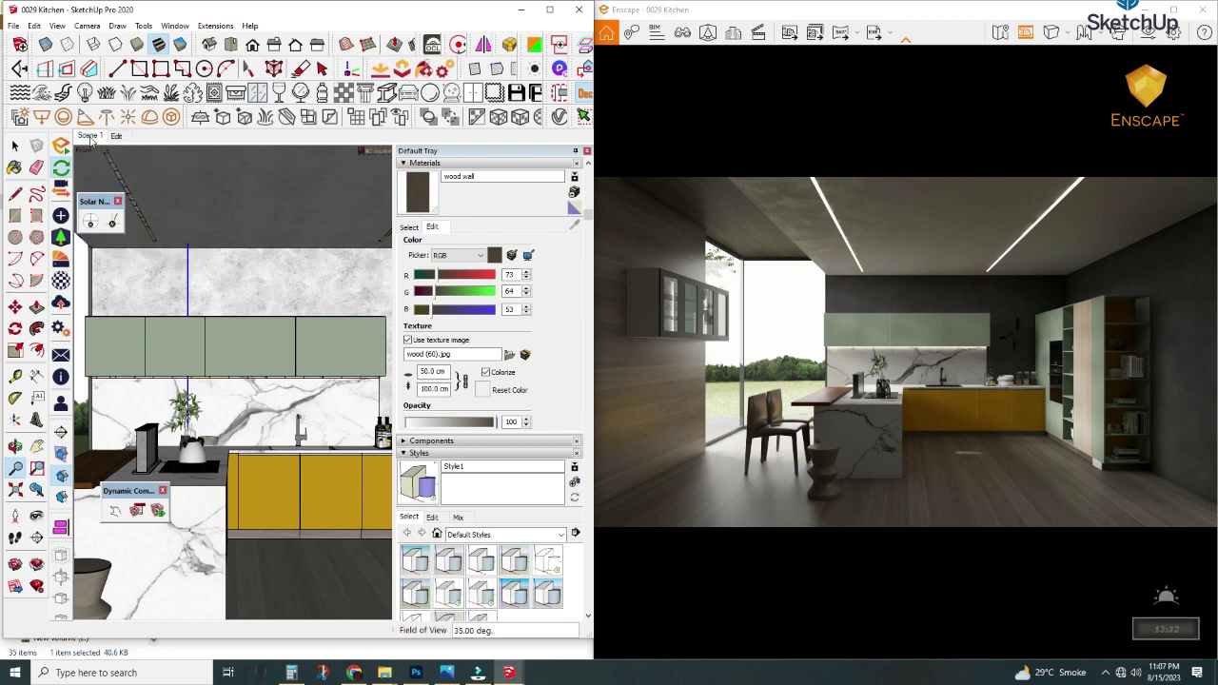
Set Enscape's image output resolution to Custom with 7192, then close Visual Settings
click(927, 76)
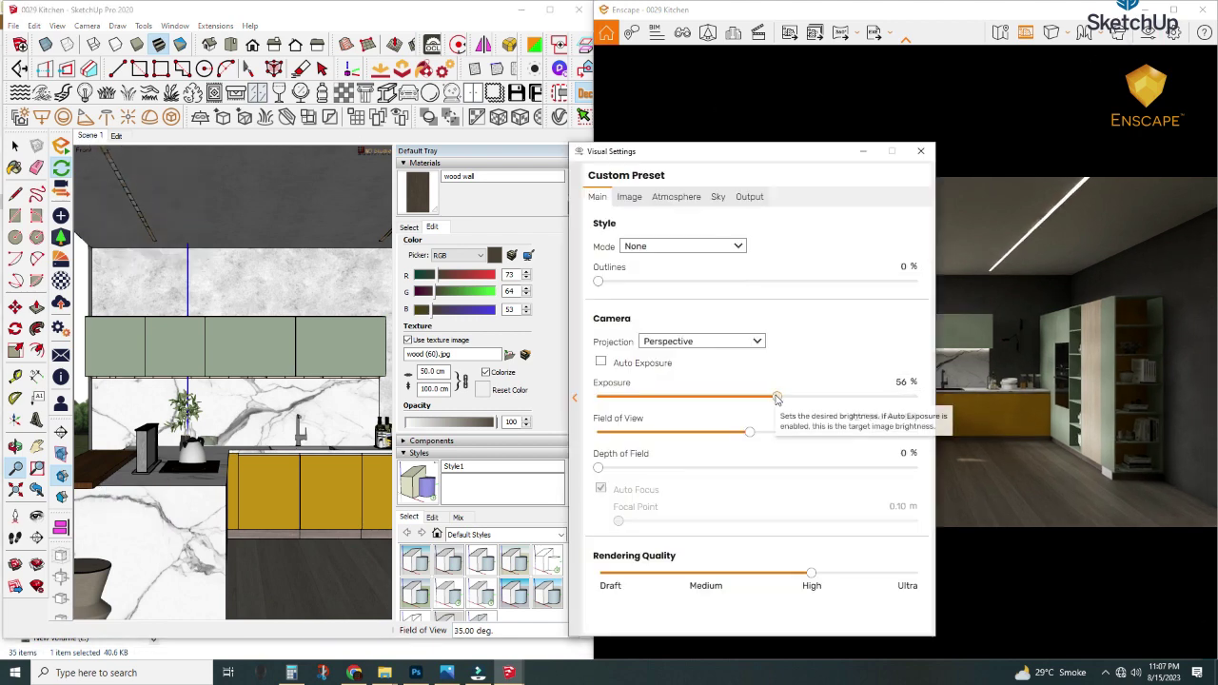
key(super+Up)
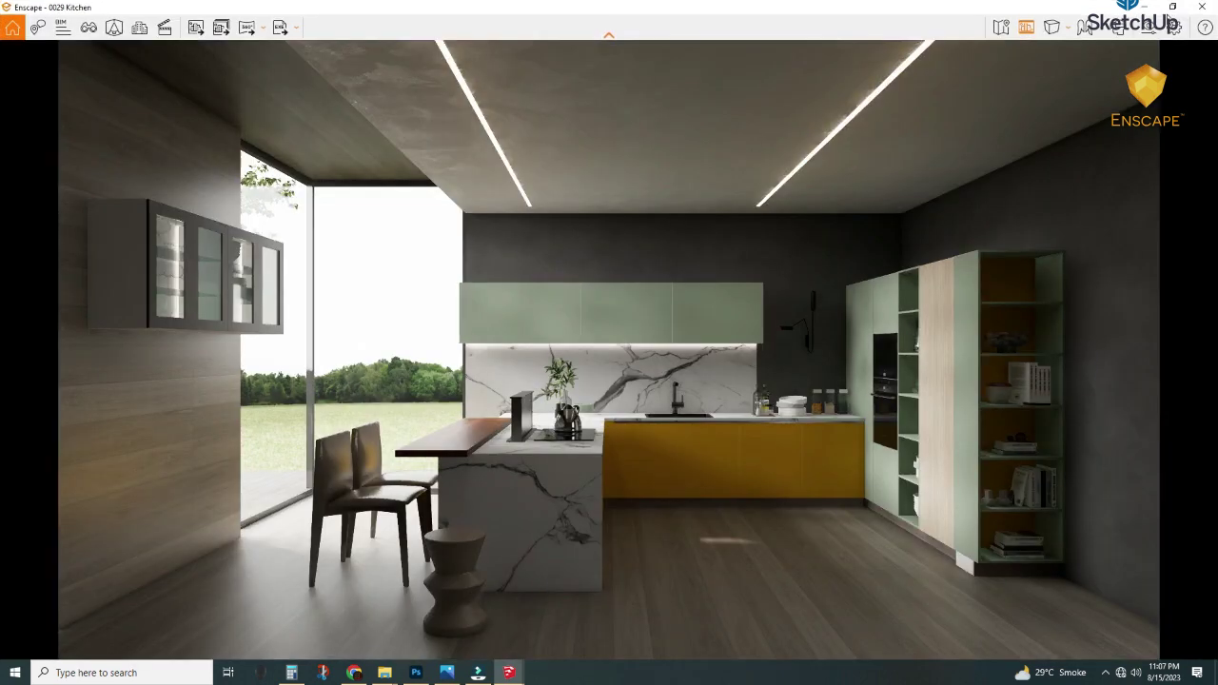
click(1147, 27)
click(749, 196)
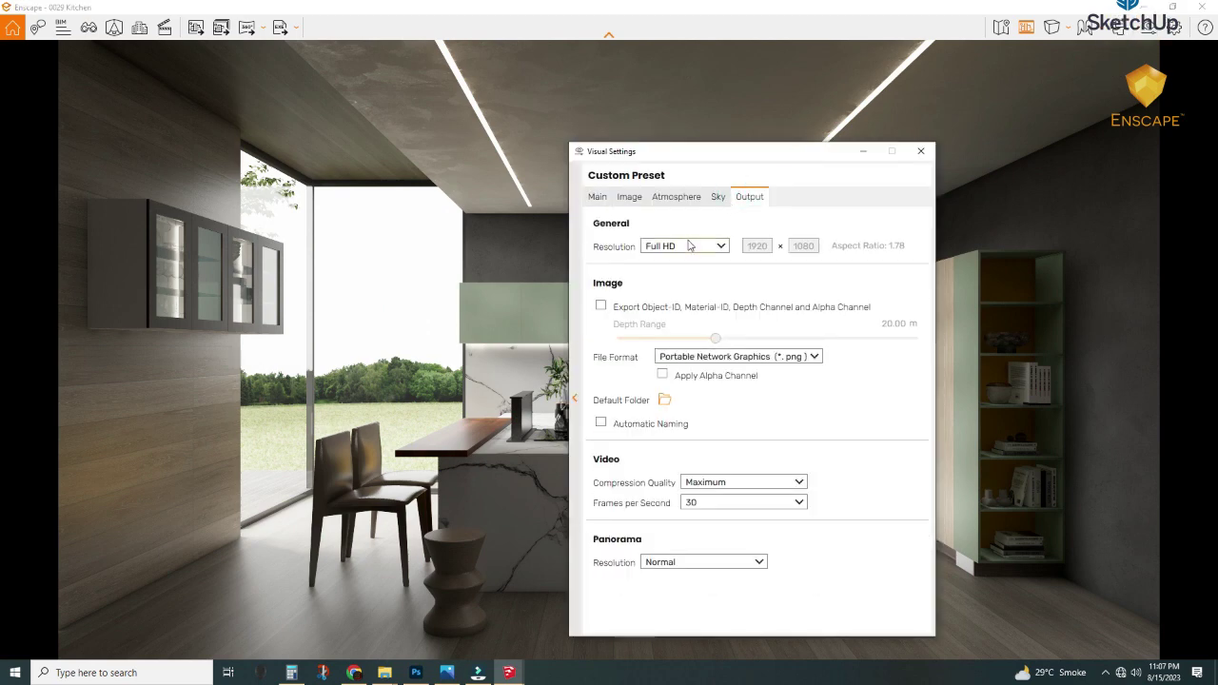
click(683, 246)
click(666, 321)
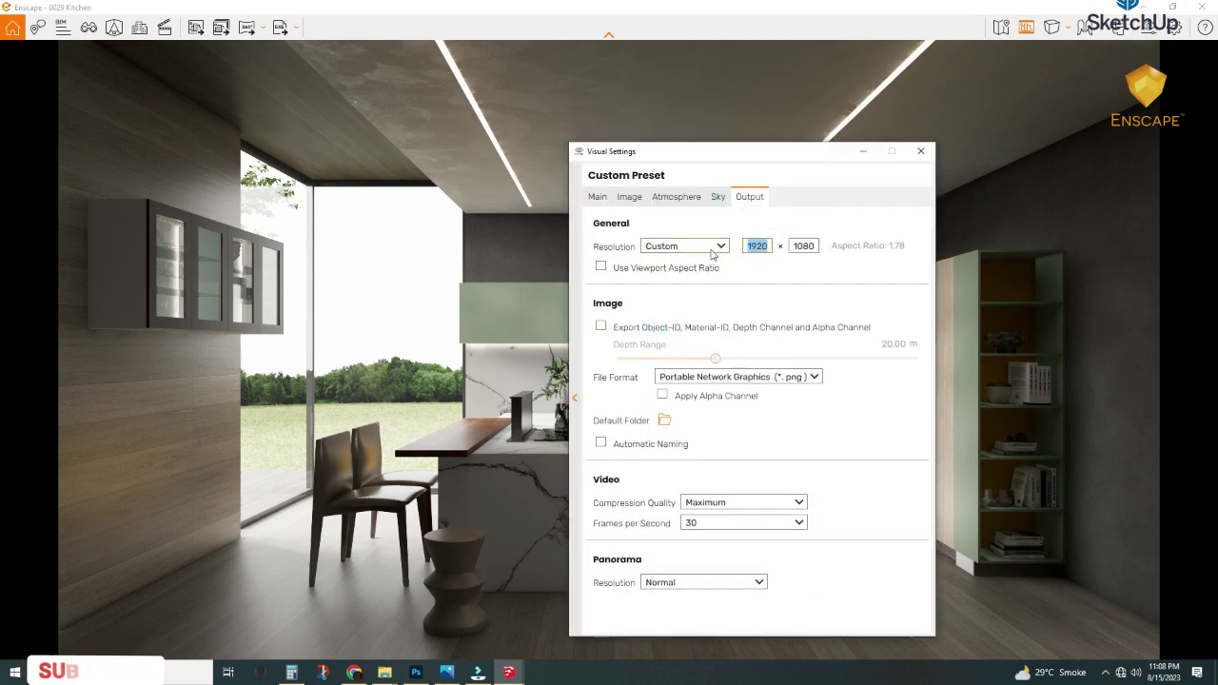
text(7)
text(192)
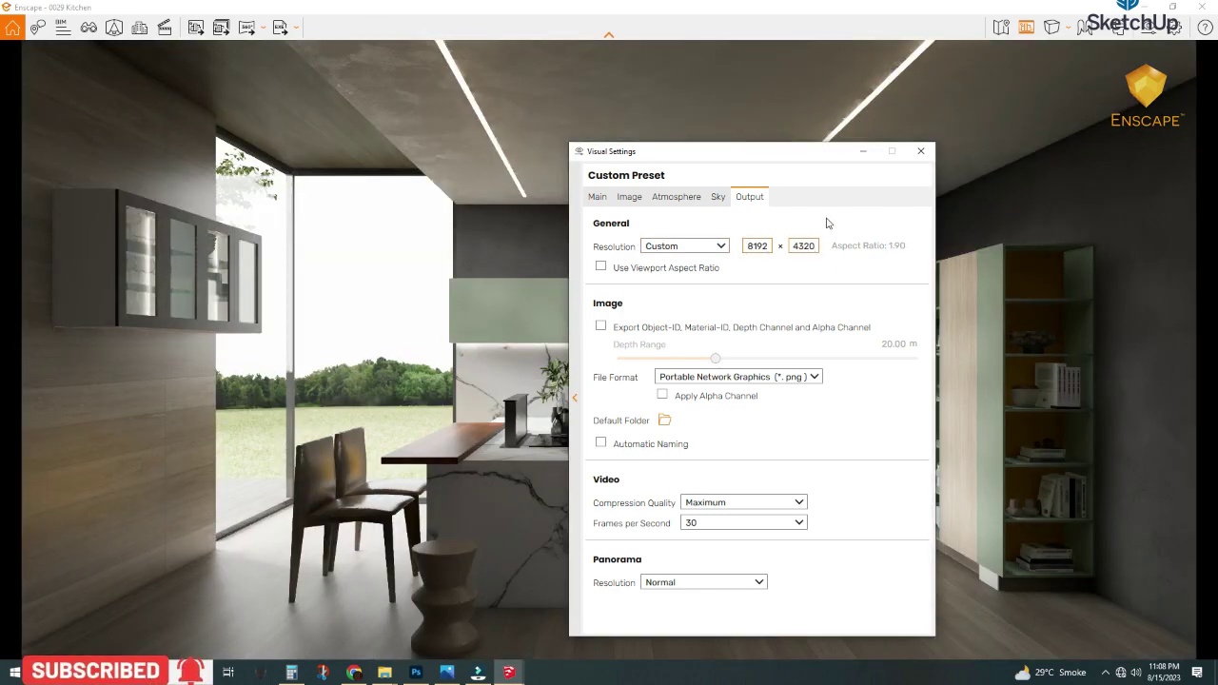
click(920, 151)
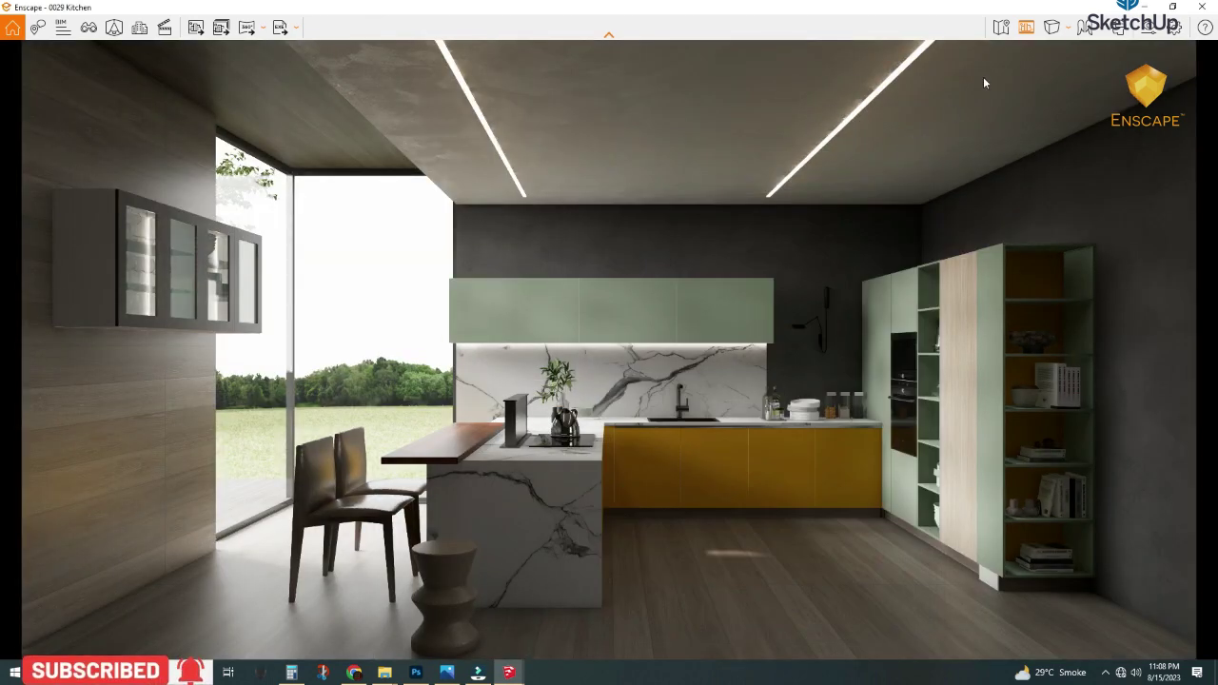
click(1144, 36)
click(919, 150)
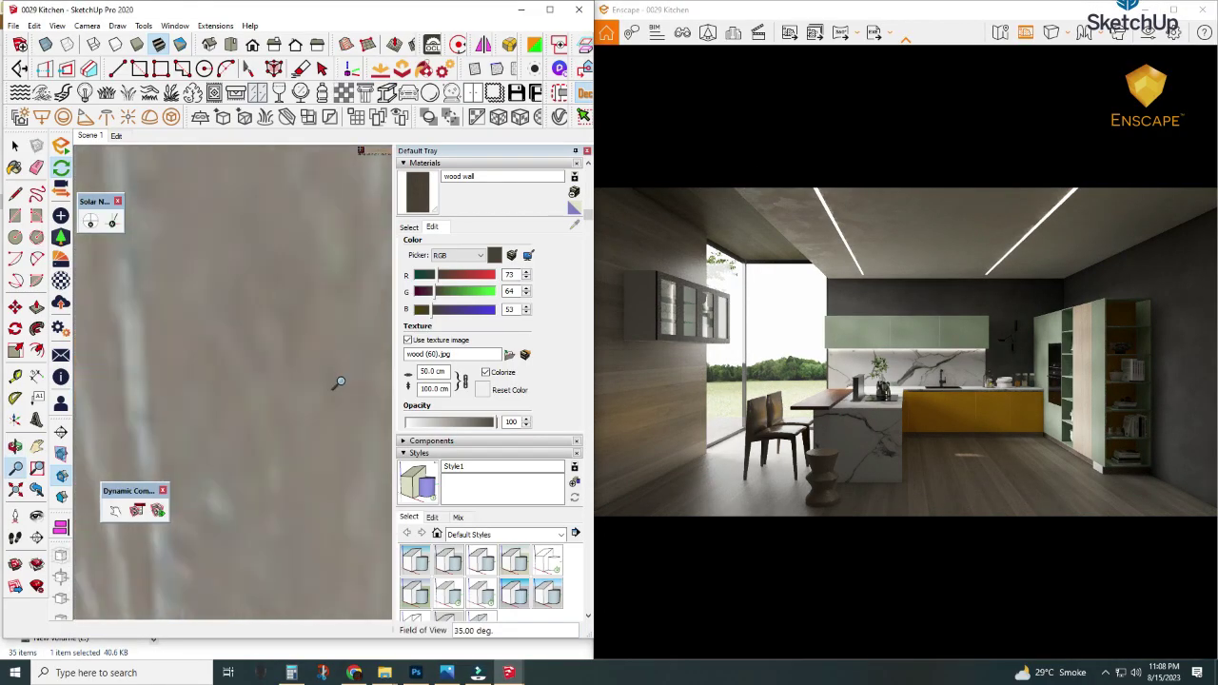
Select the white panel under the cabinet and explode the component
scroll(339, 381, down, 10)
scroll(255, 424, up, 5)
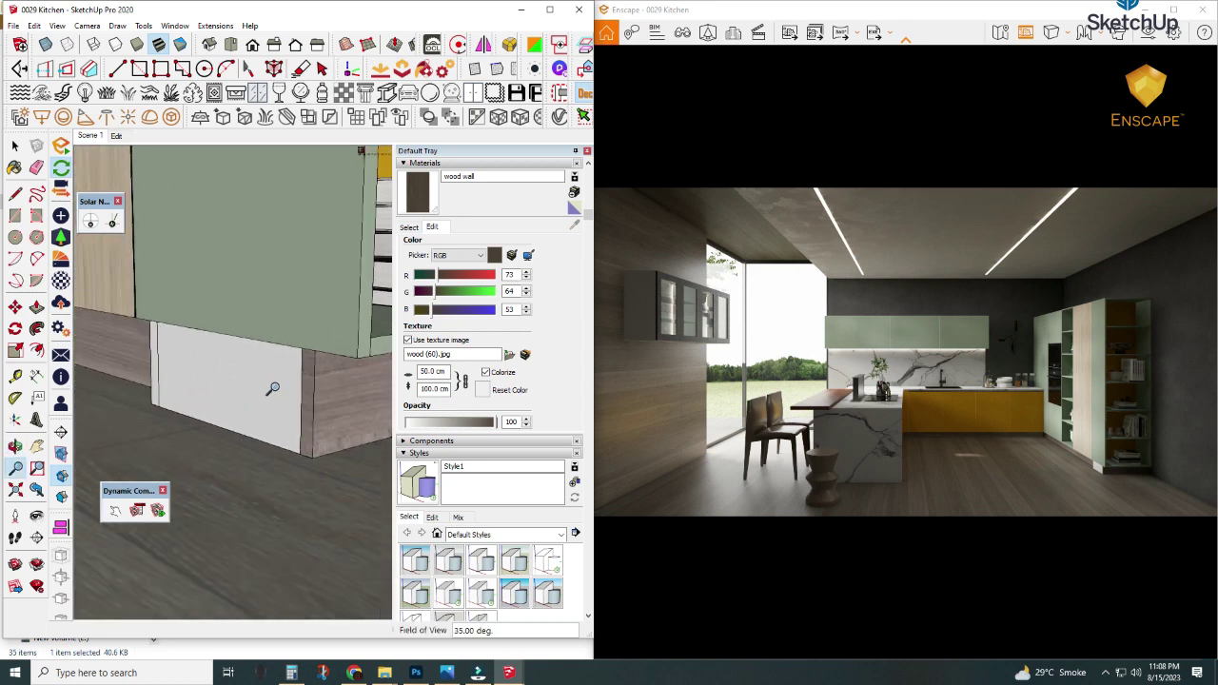
click(216, 409)
right_click(216, 409)
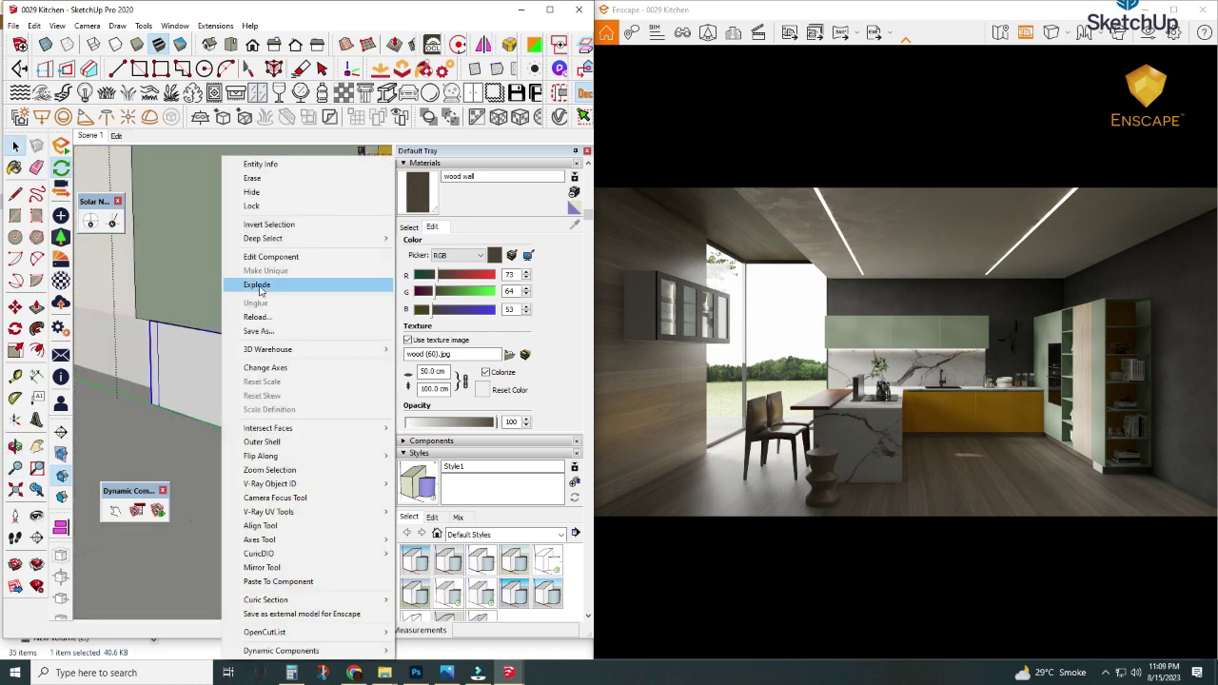
click(271, 283)
right_click(249, 381)
click(317, 400)
right_click(317, 400)
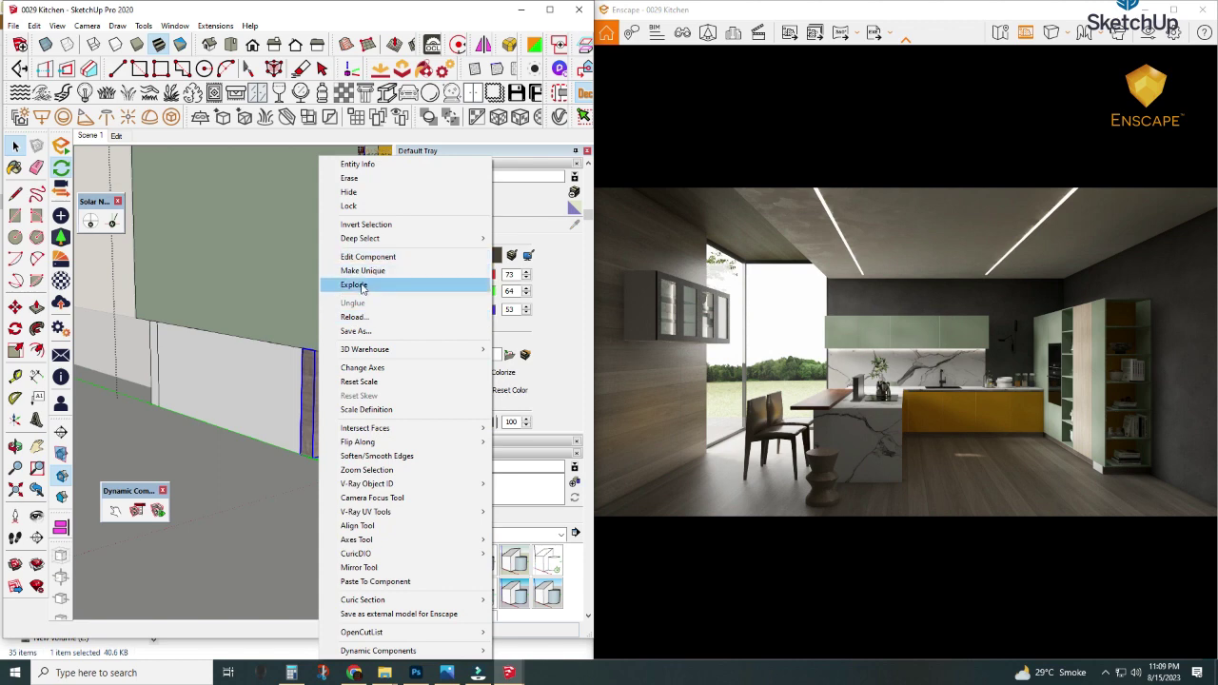
click(361, 288)
Explode the selected panel and move it to its new offset under the cabinet
mouse_move(348, 298)
middle_down()
mouse_move(258, 388)
mouse_move(233, 392)
mouse_move(281, 359)
middle_up()
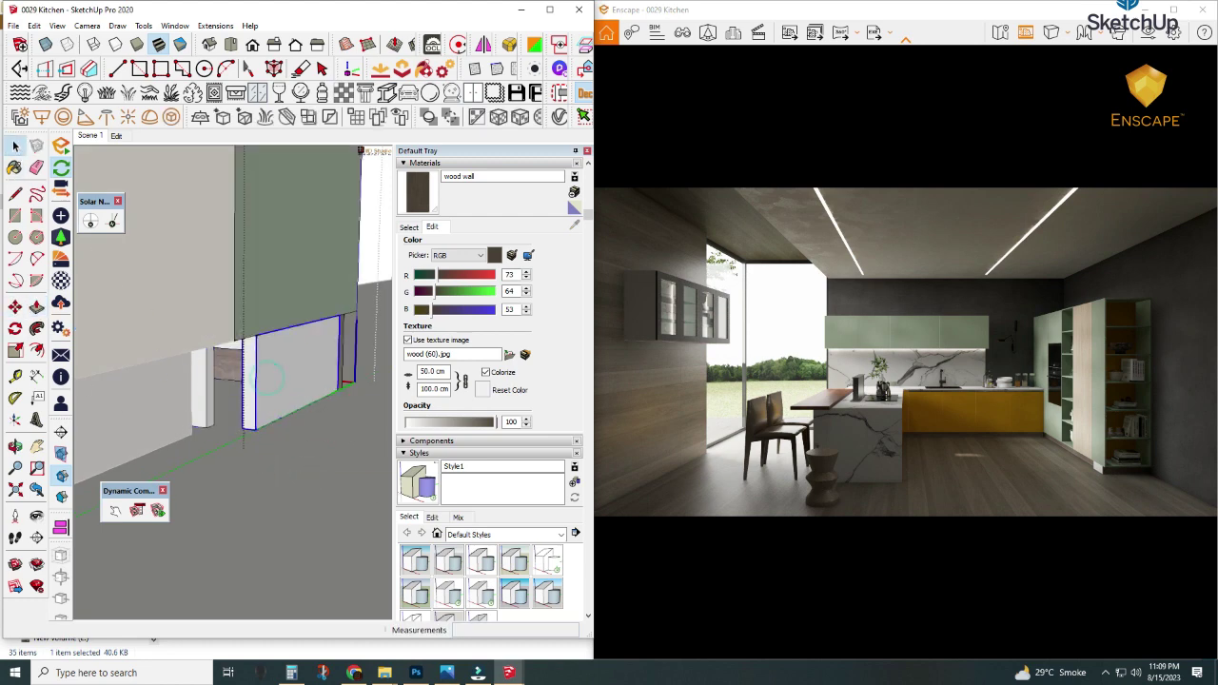
click(294, 492)
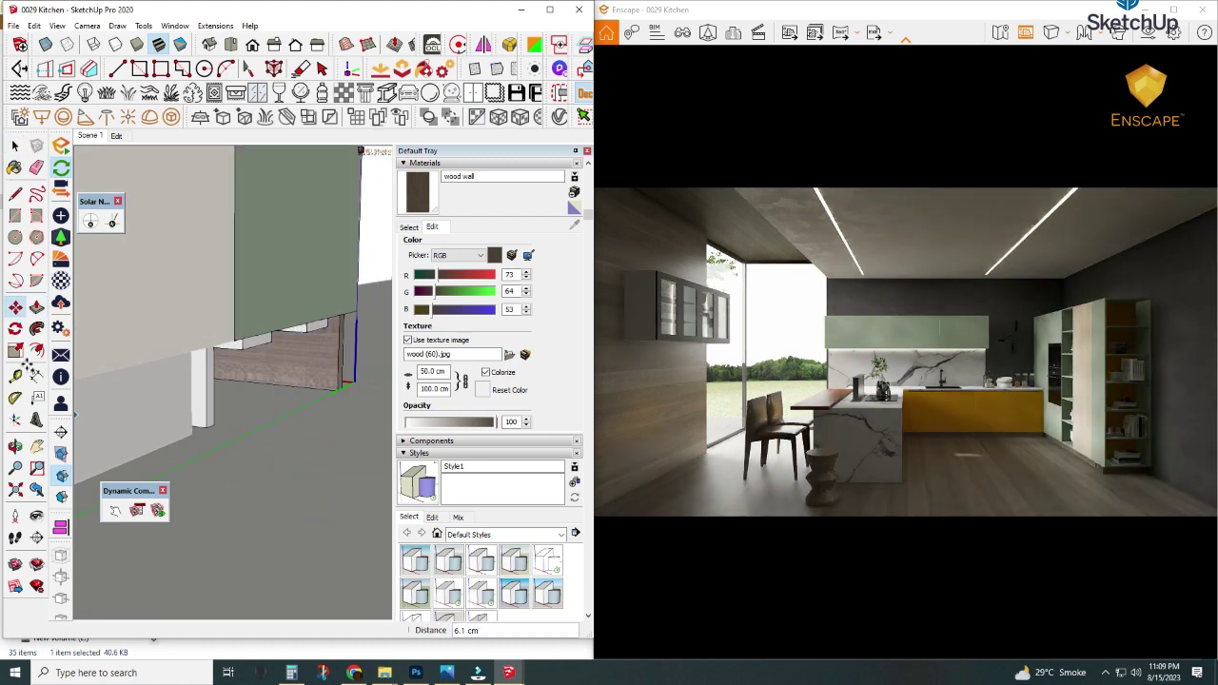
key(Escape)
key(space)
right_click(271, 394)
click(301, 285)
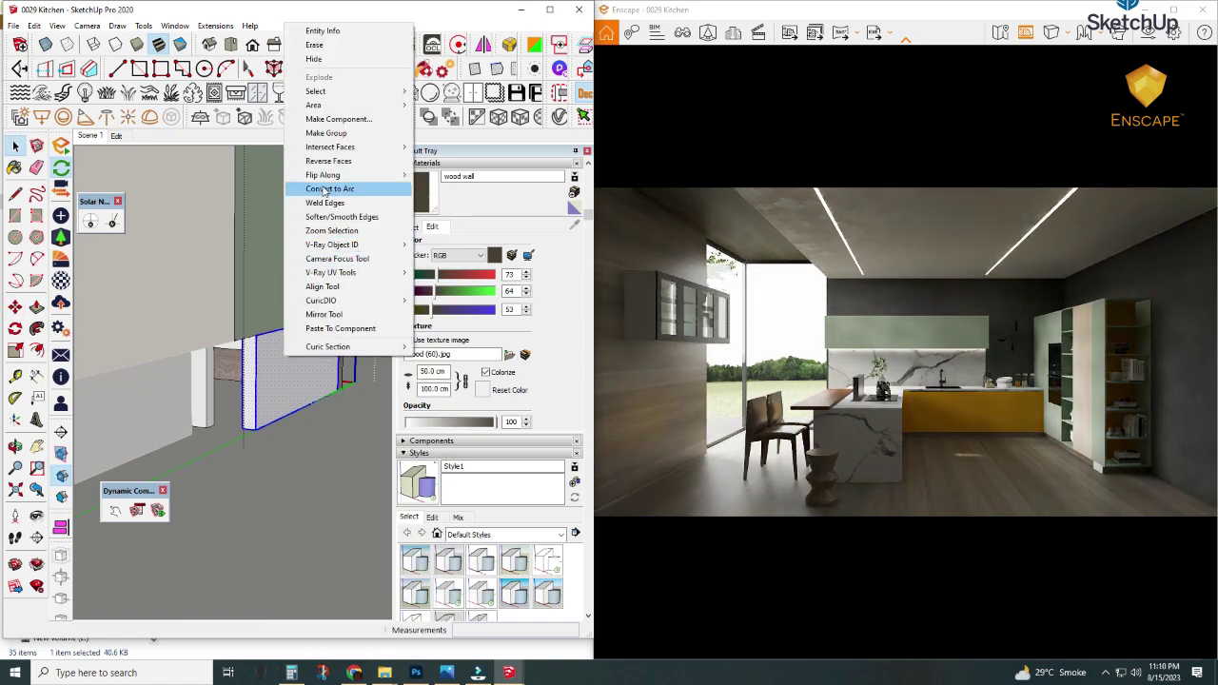
key(m)
click(305, 495)
click(234, 484)
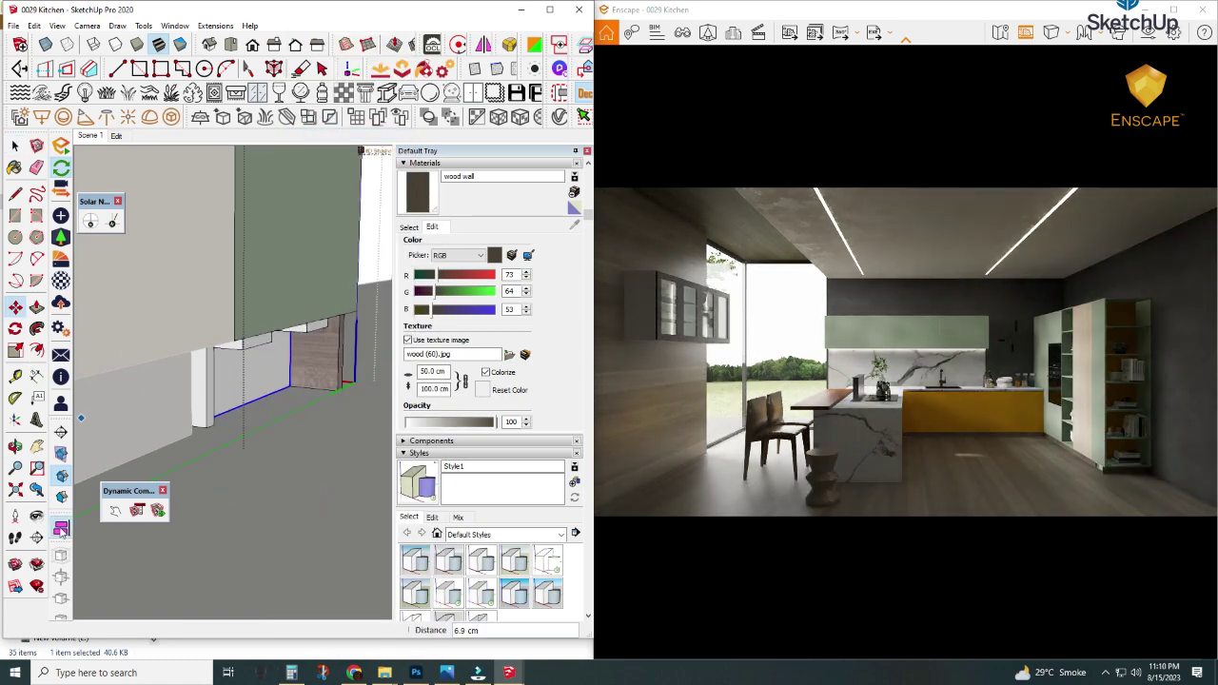
key(space)
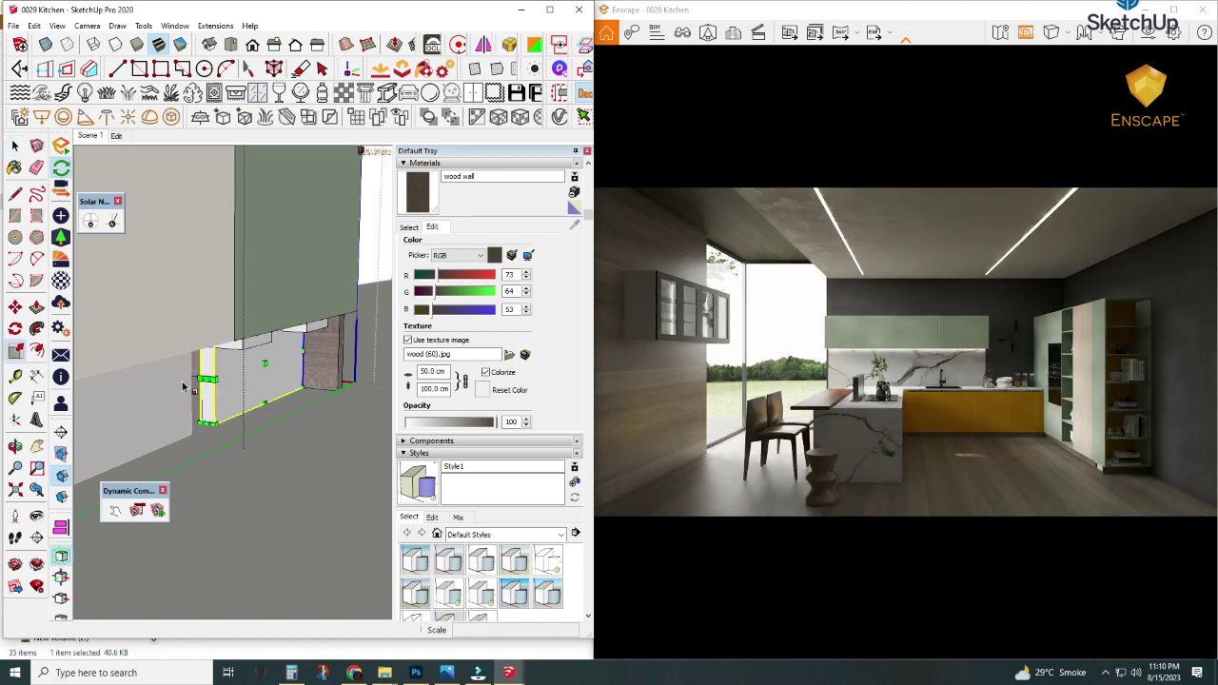
Resize the wall panel so it fits under the cabinet
scroll(190, 387, up, 3)
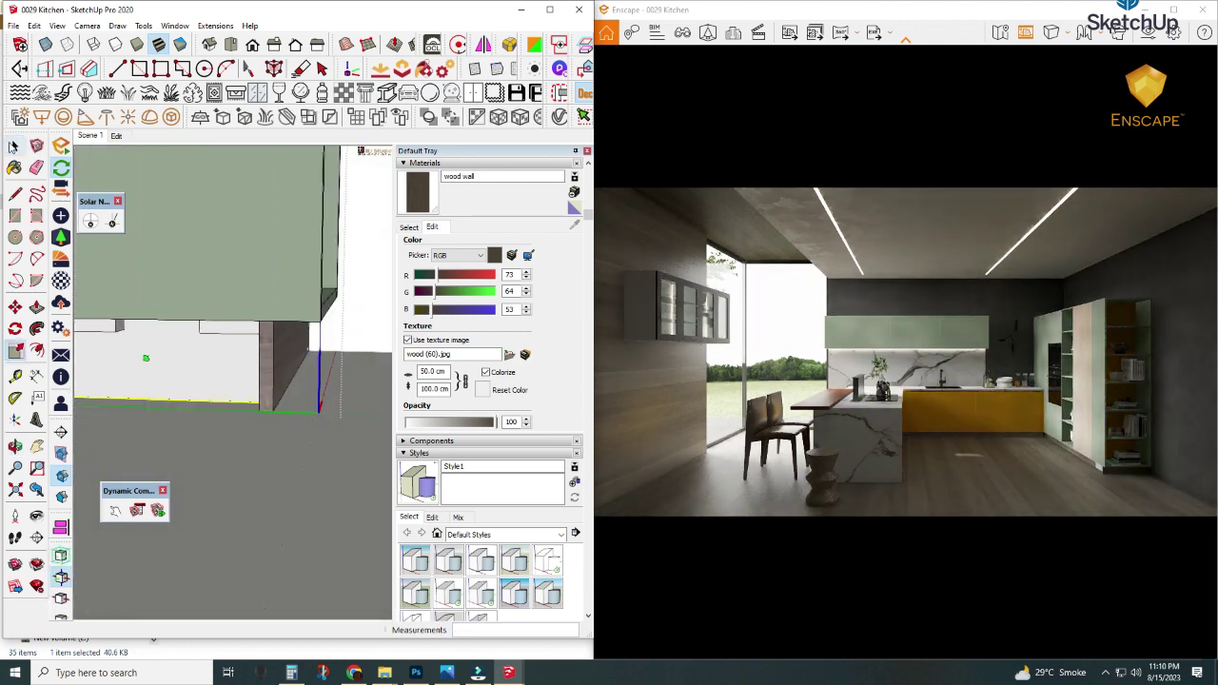
middle_drag(218, 333, 206, 344)
right_click(206, 344)
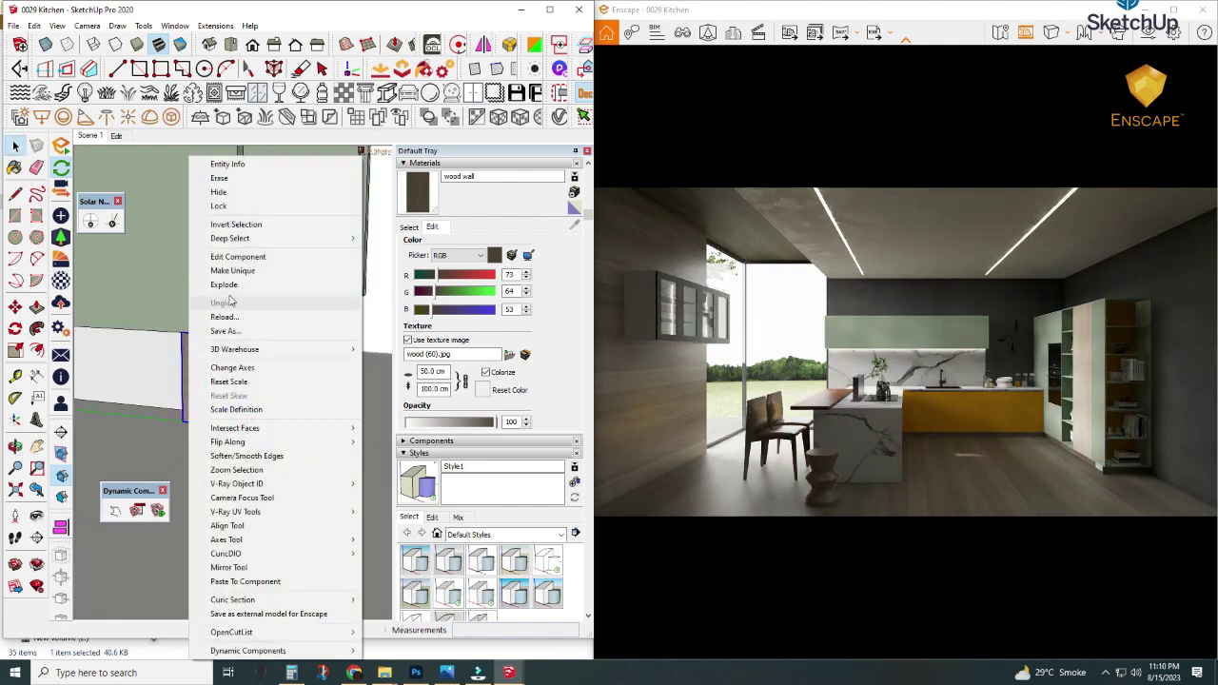
key(Escape)
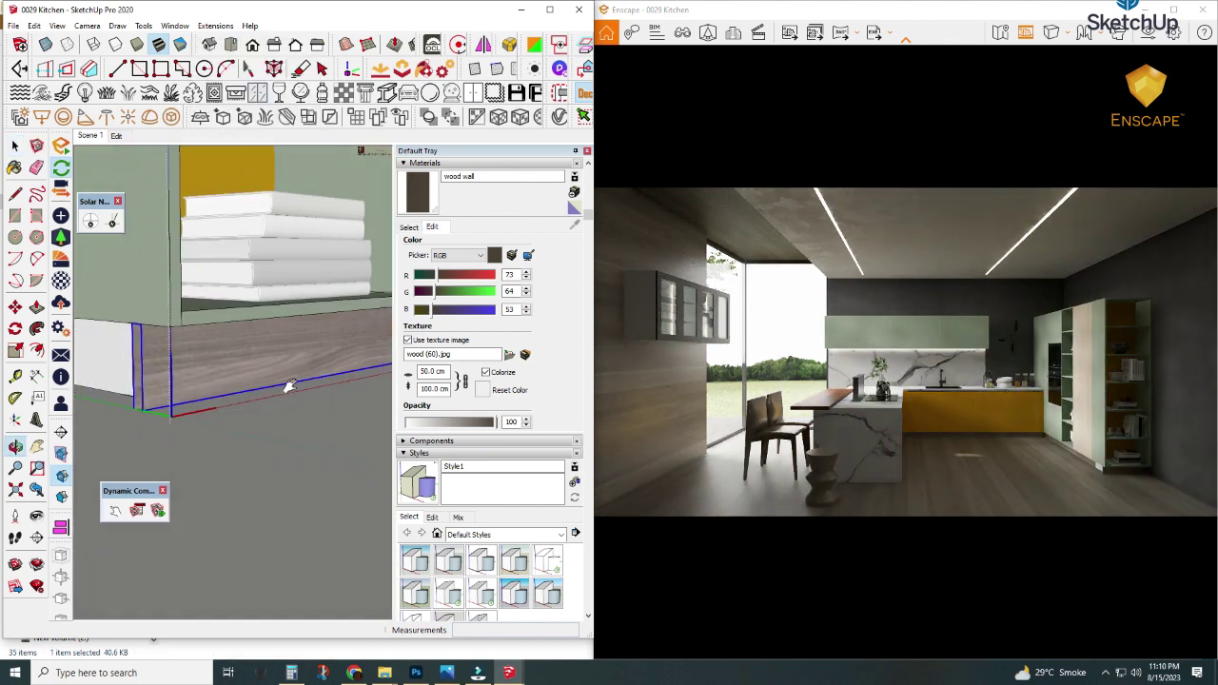
mouse_move(286, 388)
shift+middle_down()
mouse_move(332, 420)
mouse_move(133, 401)
shift+middle_up()
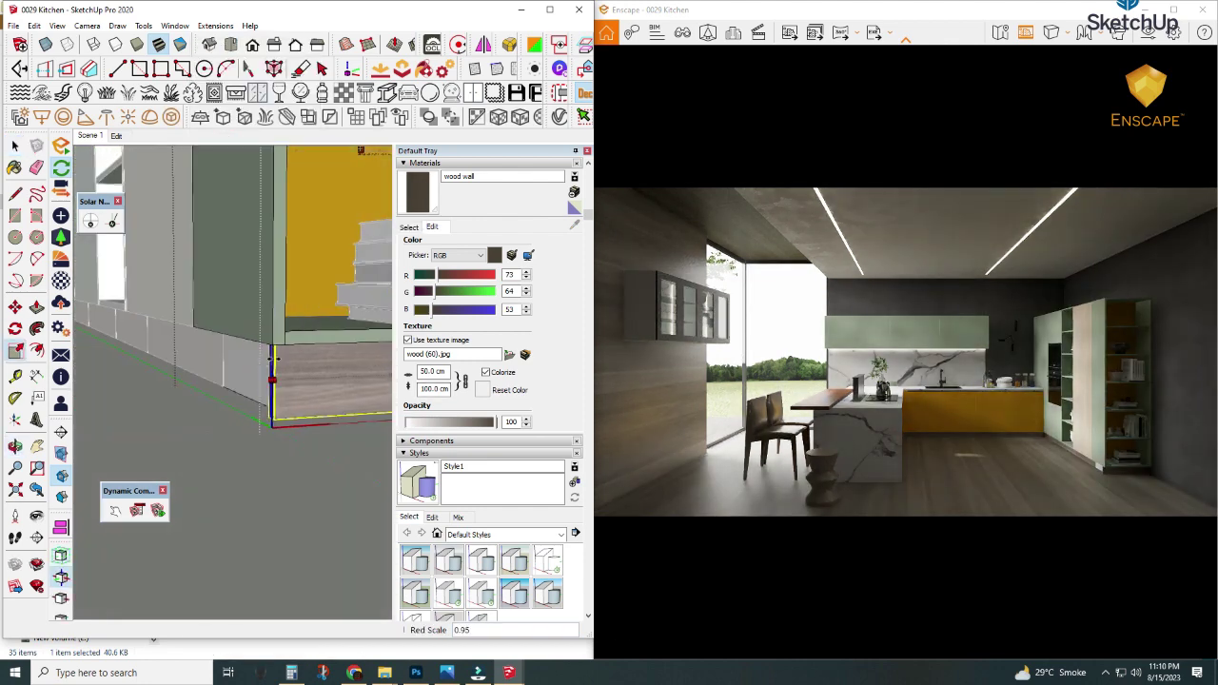
middle_drag(329, 369, 253, 421)
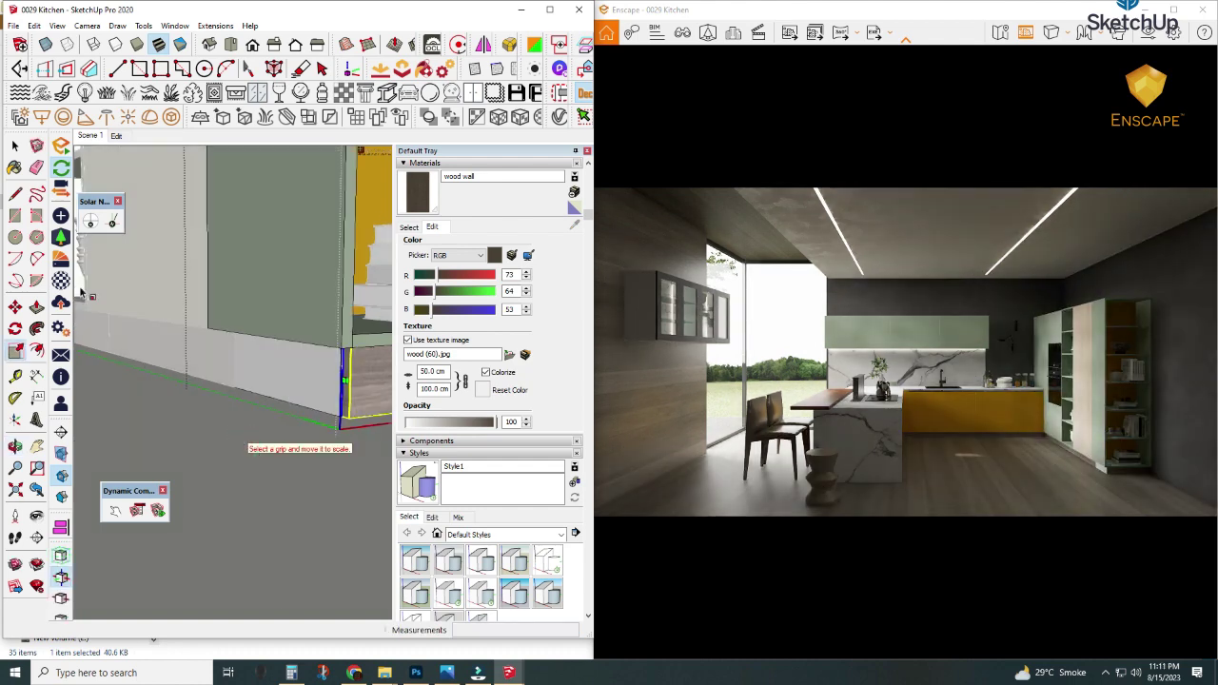
Paint the lower wall panel with the Olivo 2 wood material
click(284, 393)
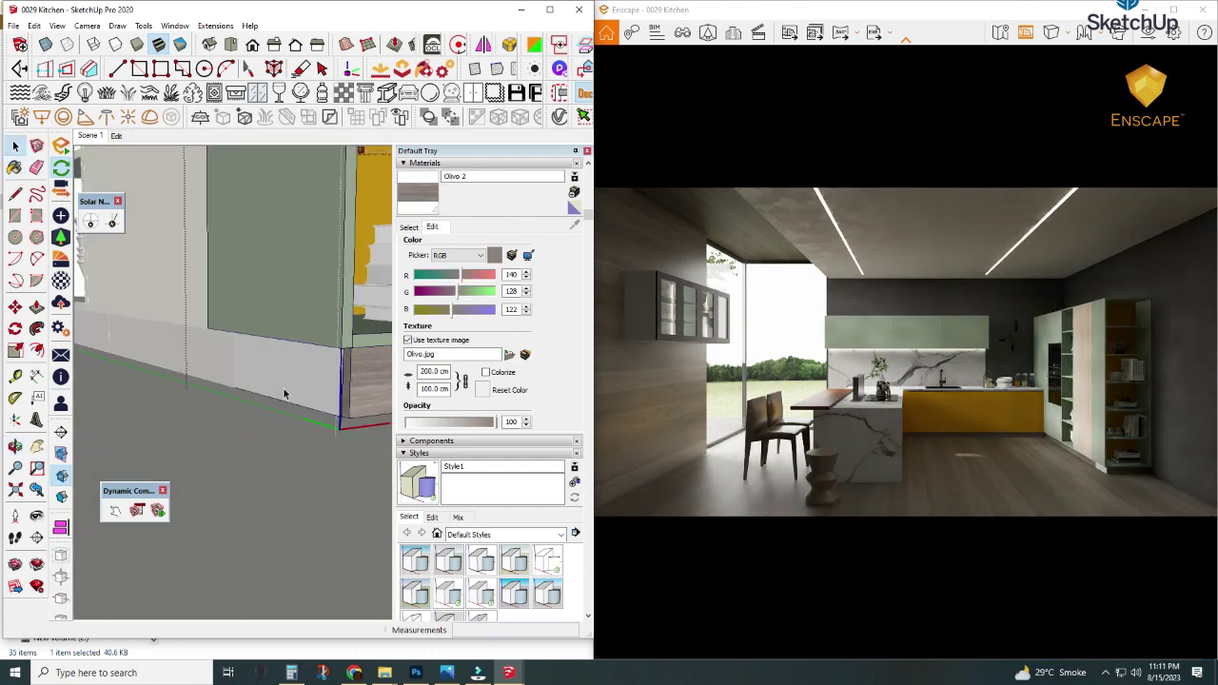
click(413, 203)
click(271, 374)
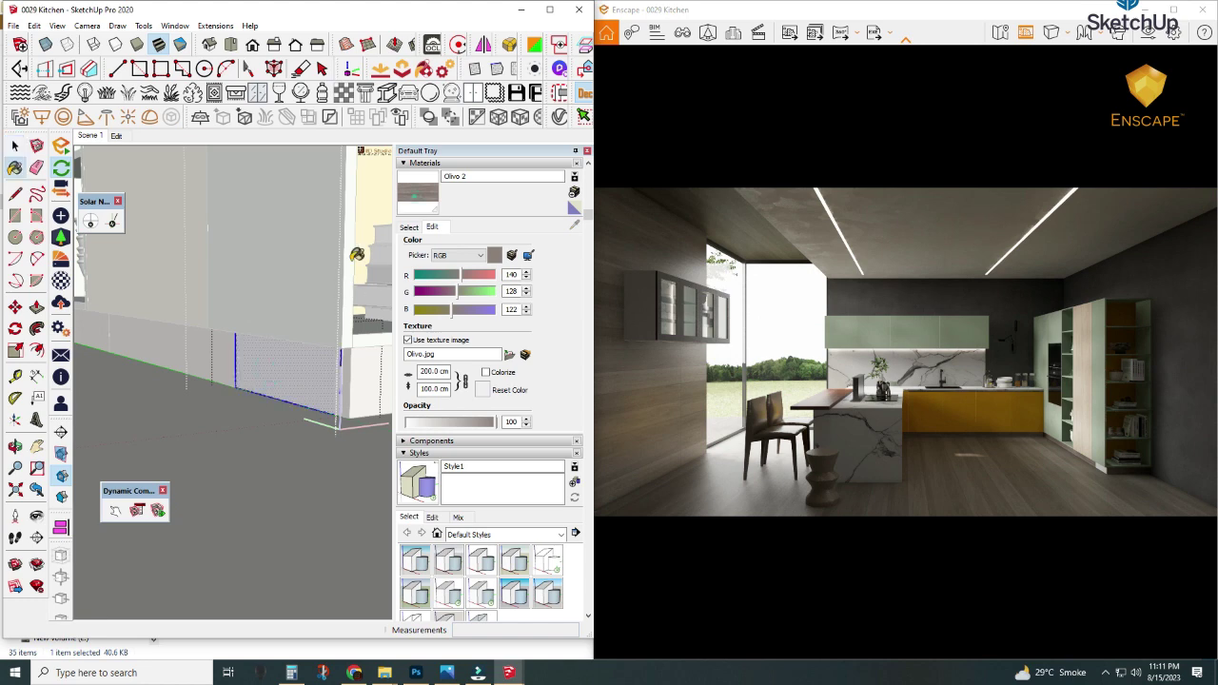
key(space)
scroll(286, 400, up, 5)
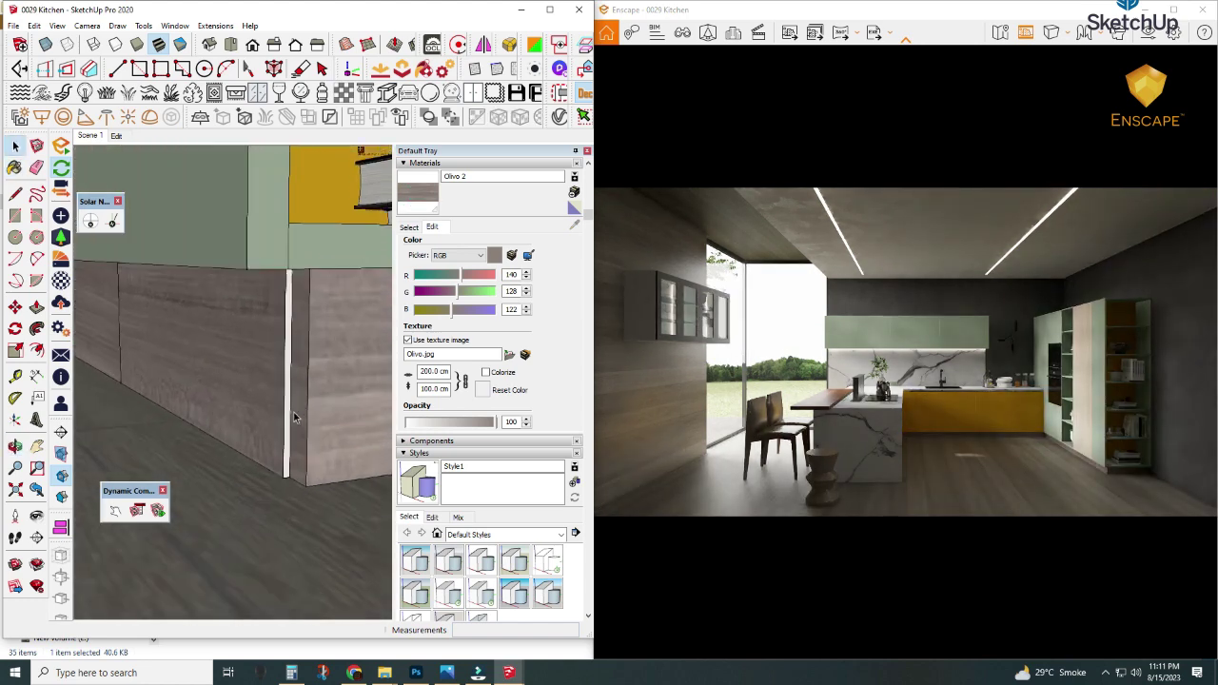
click(337, 412)
scroll(337, 412, down, 2)
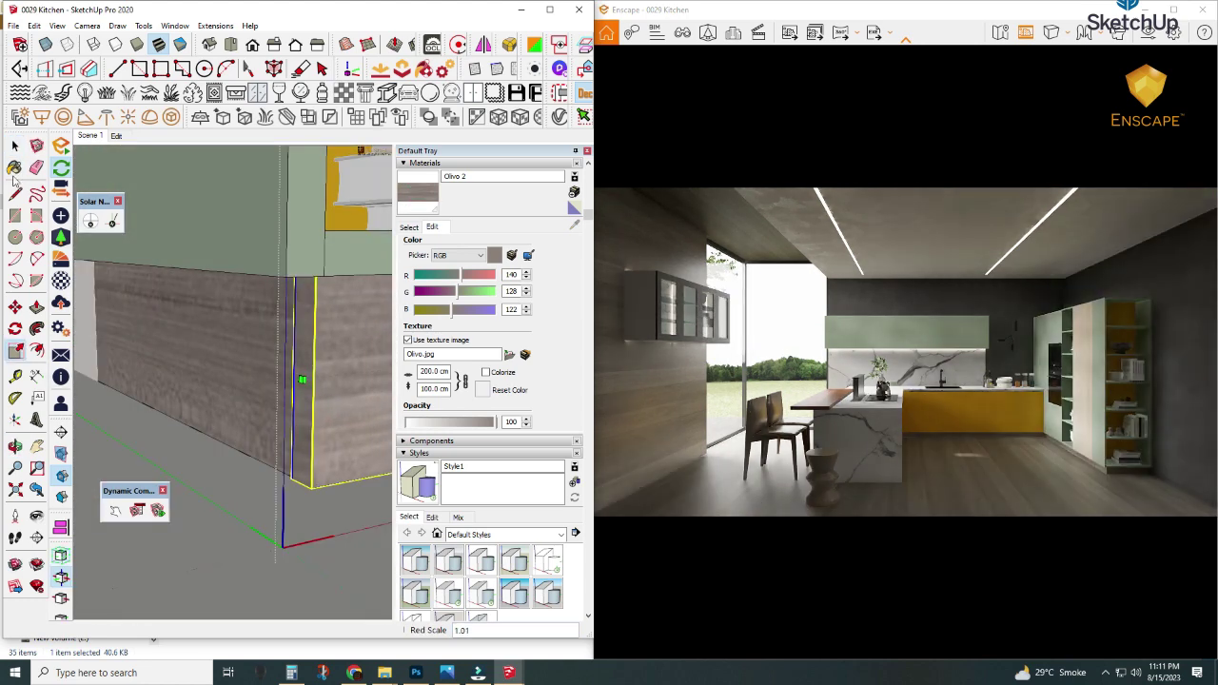
Bring the plinth beside the yellow cabinet into view and begin moving it
middle_drag(313, 379, 277, 503)
mouse_move(235, 464)
middle_down()
mouse_move(238, 389)
mouse_move(39, 400)
middle_up()
right_click(238, 388)
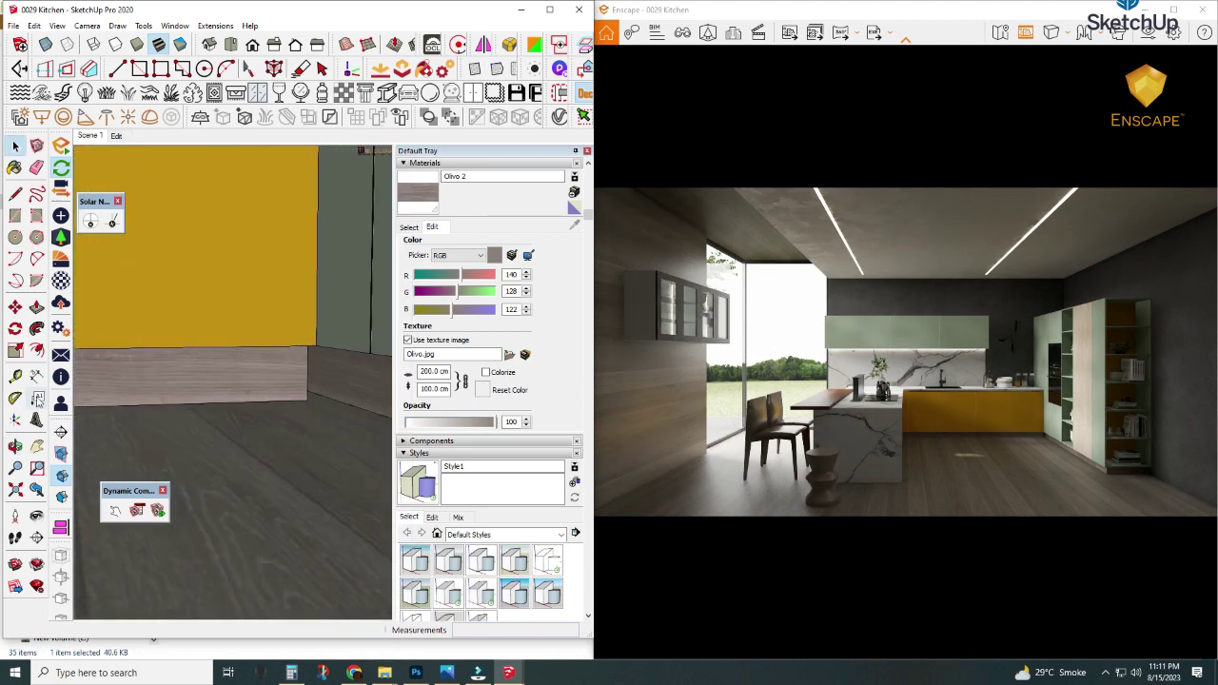
click(14, 214)
mouse_move(127, 356)
middle_down()
mouse_move(328, 407)
mouse_move(286, 400)
mouse_move(291, 310)
mouse_move(265, 434)
mouse_move(277, 536)
mouse_move(228, 474)
mouse_move(263, 491)
mouse_move(269, 463)
mouse_move(339, 485)
middle_up()
click(36, 306)
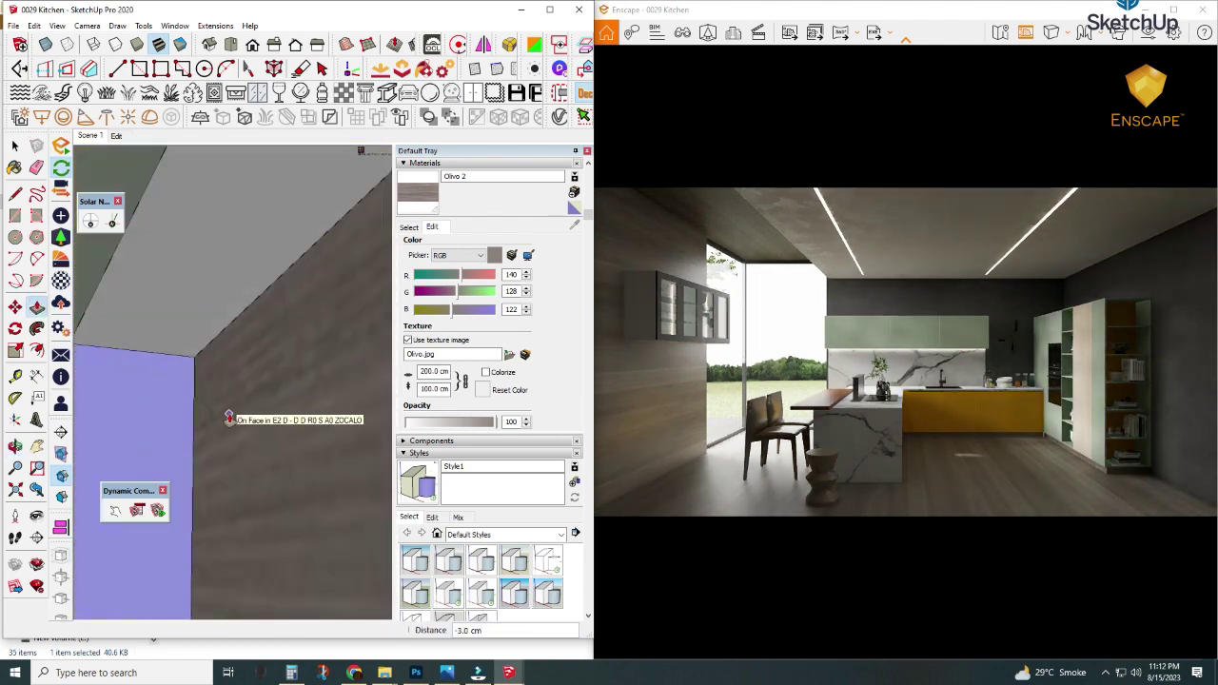
Push the plinth face toward the corner and reverse it so the wood texture shows
middle_drag(234, 422, 212, 407)
right_click(212, 404)
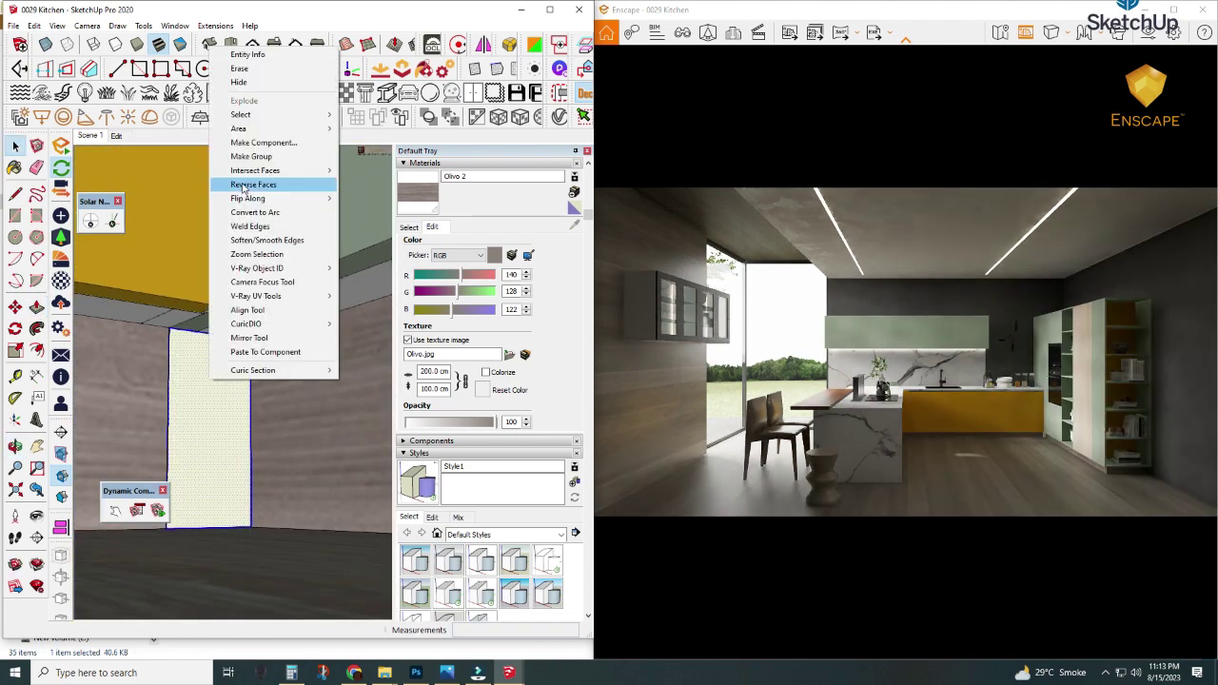
click(249, 210)
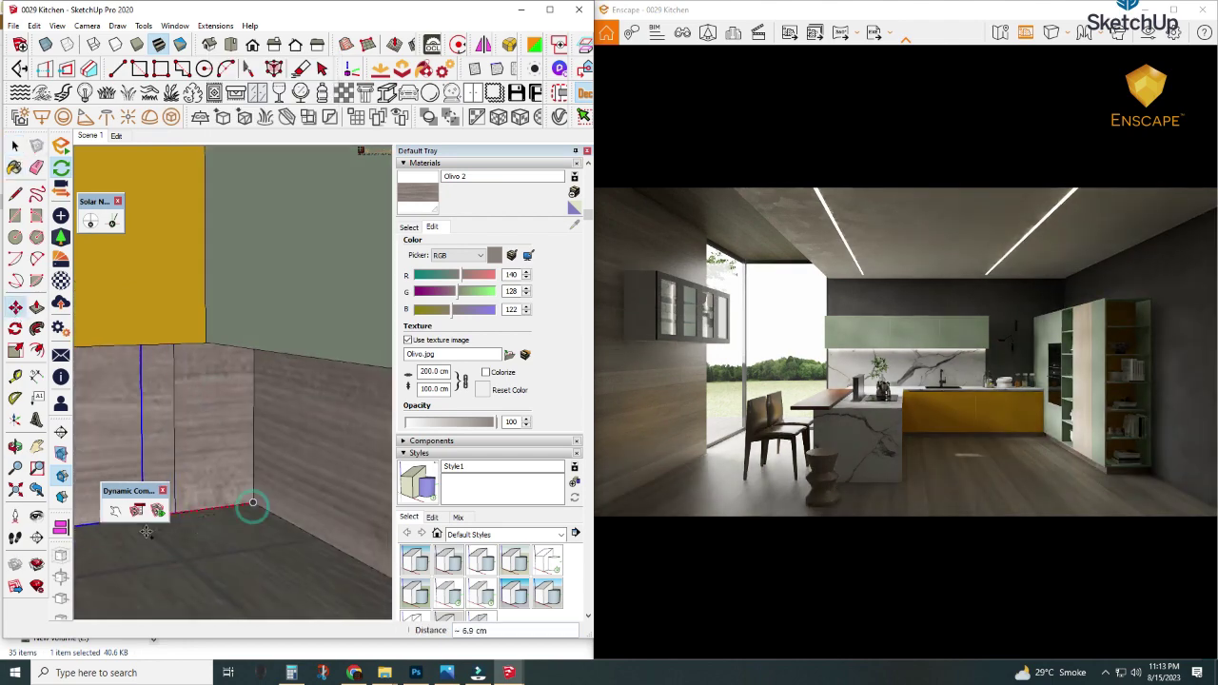
Select the wood filler panel and frame it in a wall view
middle_drag(145, 532, 286, 418)
scroll(476, 400, down, 3)
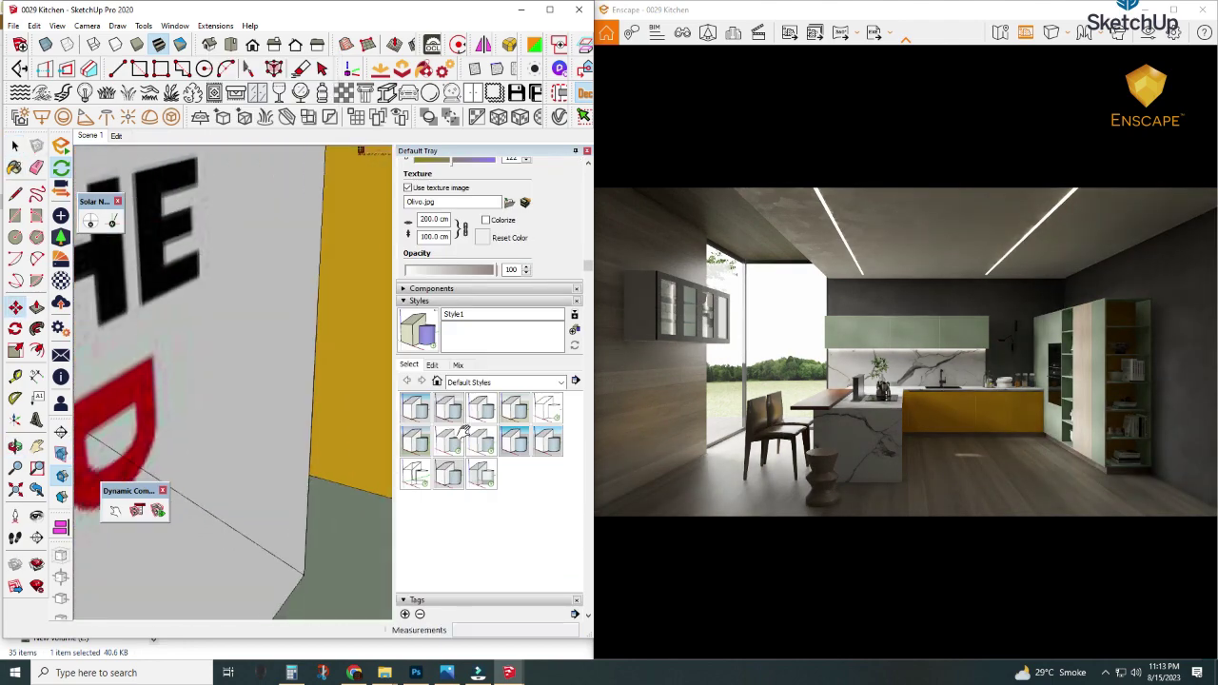
scroll(230, 533, down, 5)
scroll(229, 533, down, 5)
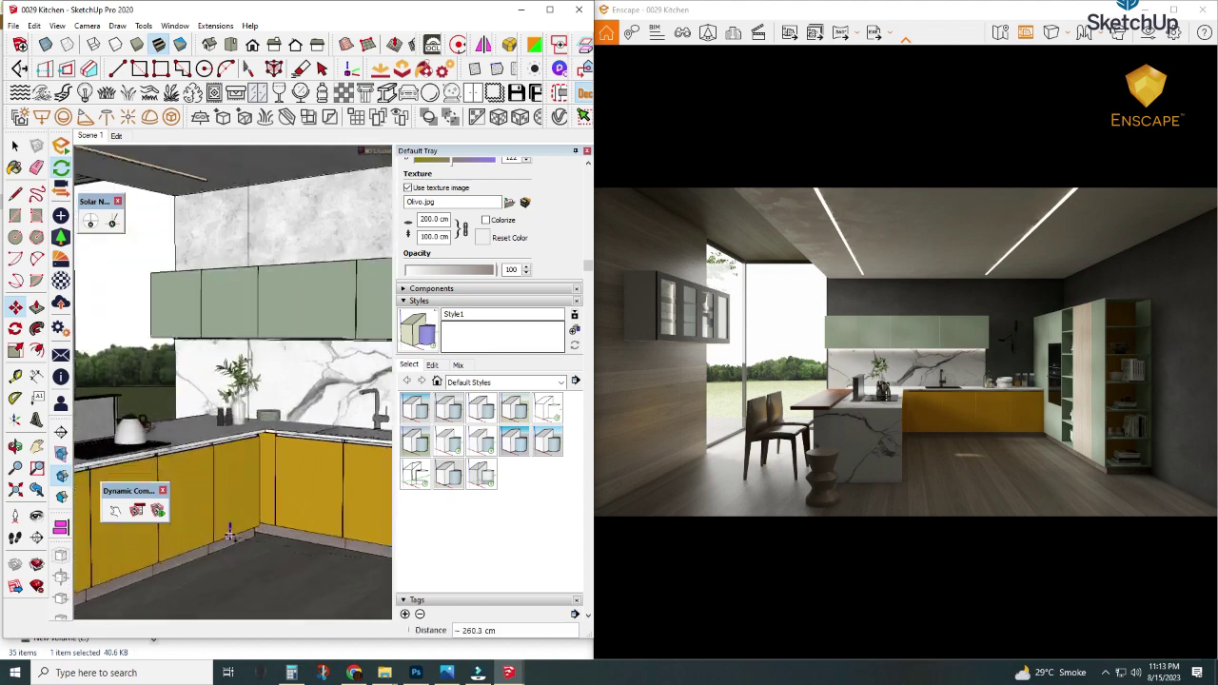
scroll(229, 532, up, 5)
scroll(230, 533, down, 5)
scroll(234, 547, up, 3)
scroll(235, 560, up, 3)
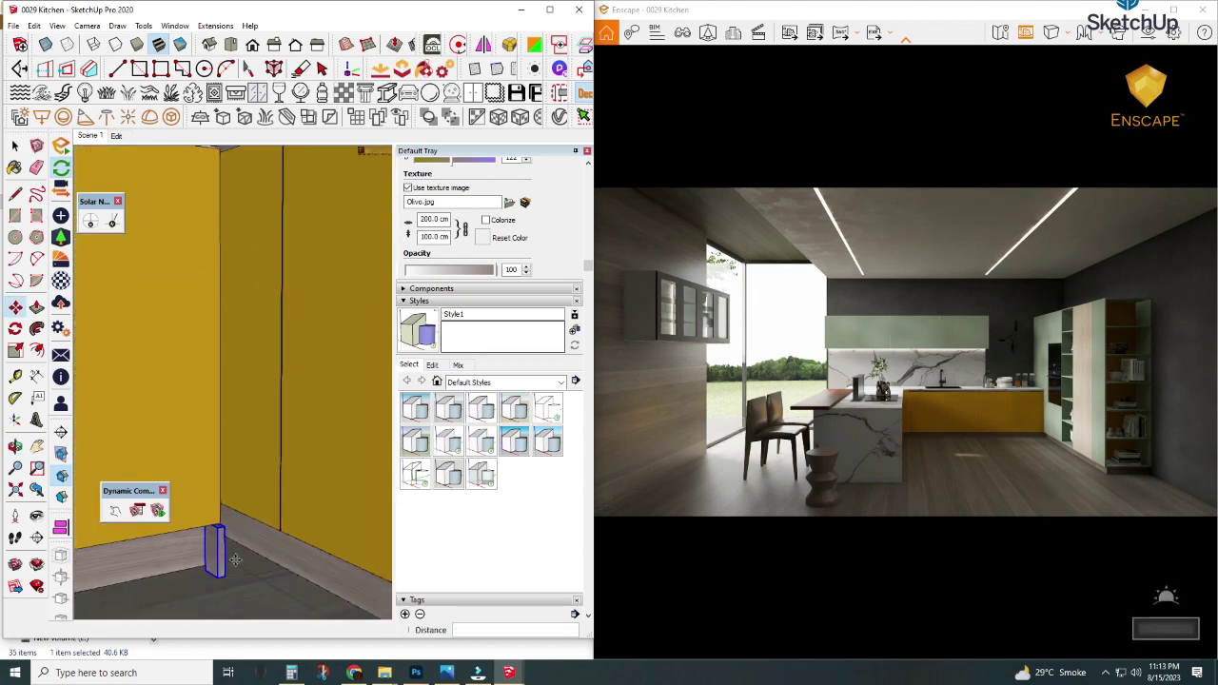
middle_drag(235, 560, 238, 533)
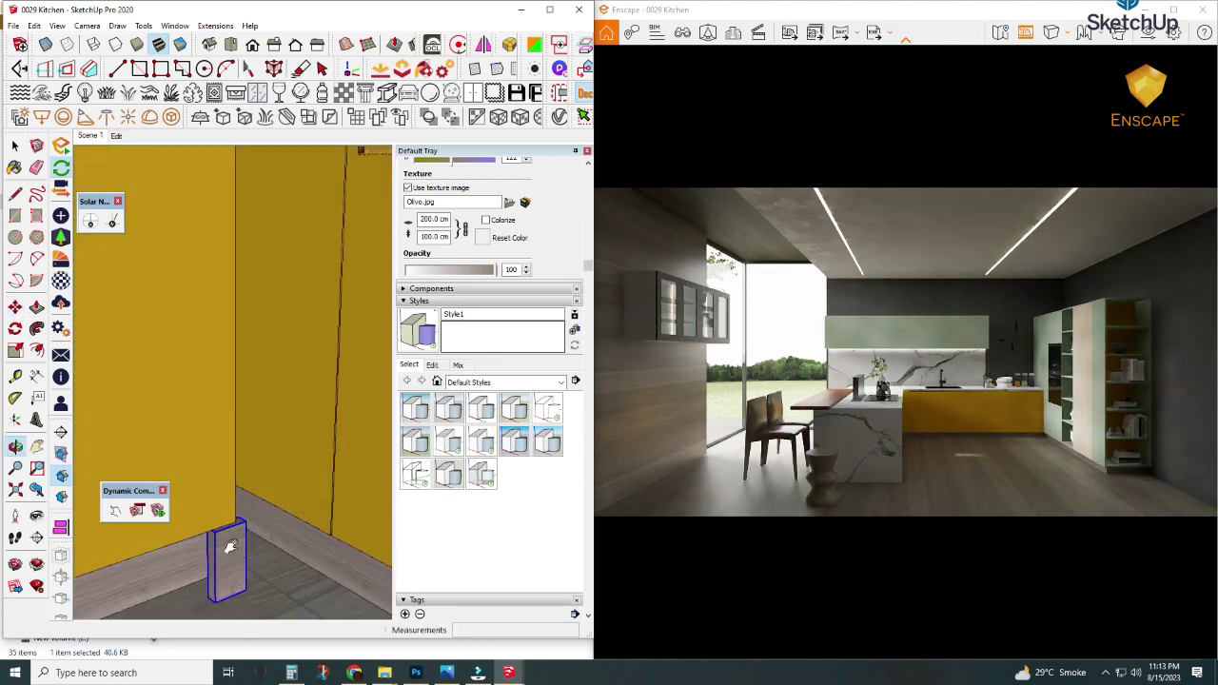
scroll(237, 525, down, 2)
scroll(233, 514, up, 3)
middle_drag(227, 491, 185, 427)
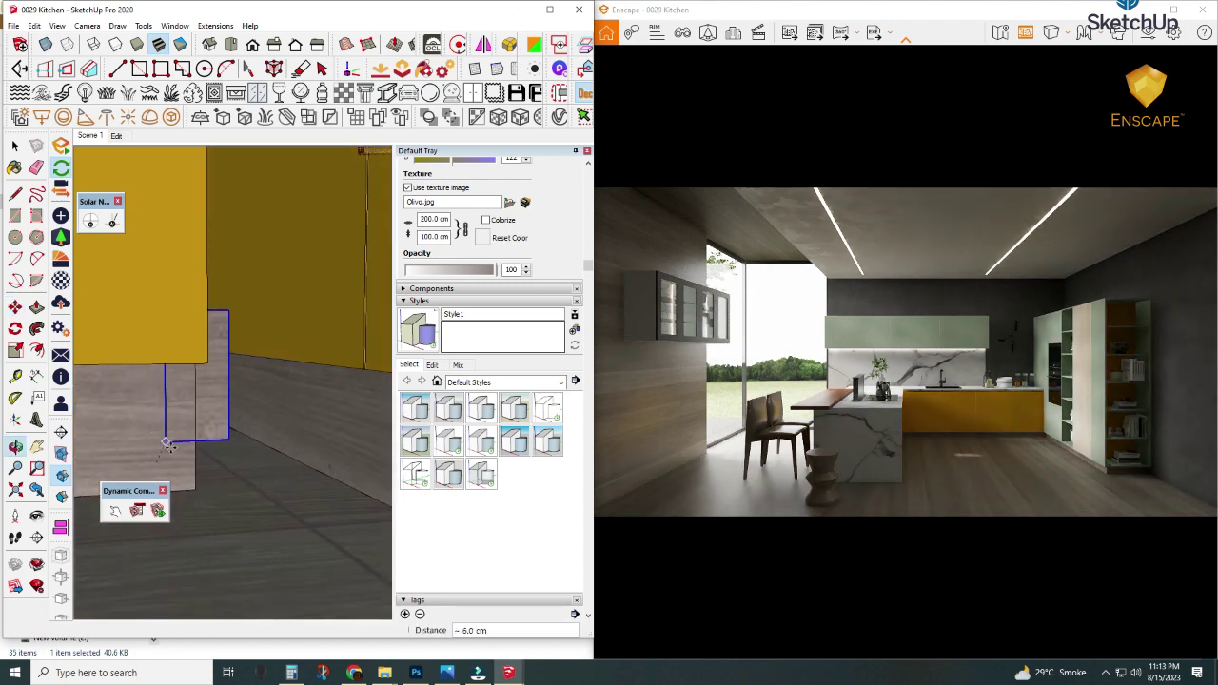
click(196, 489)
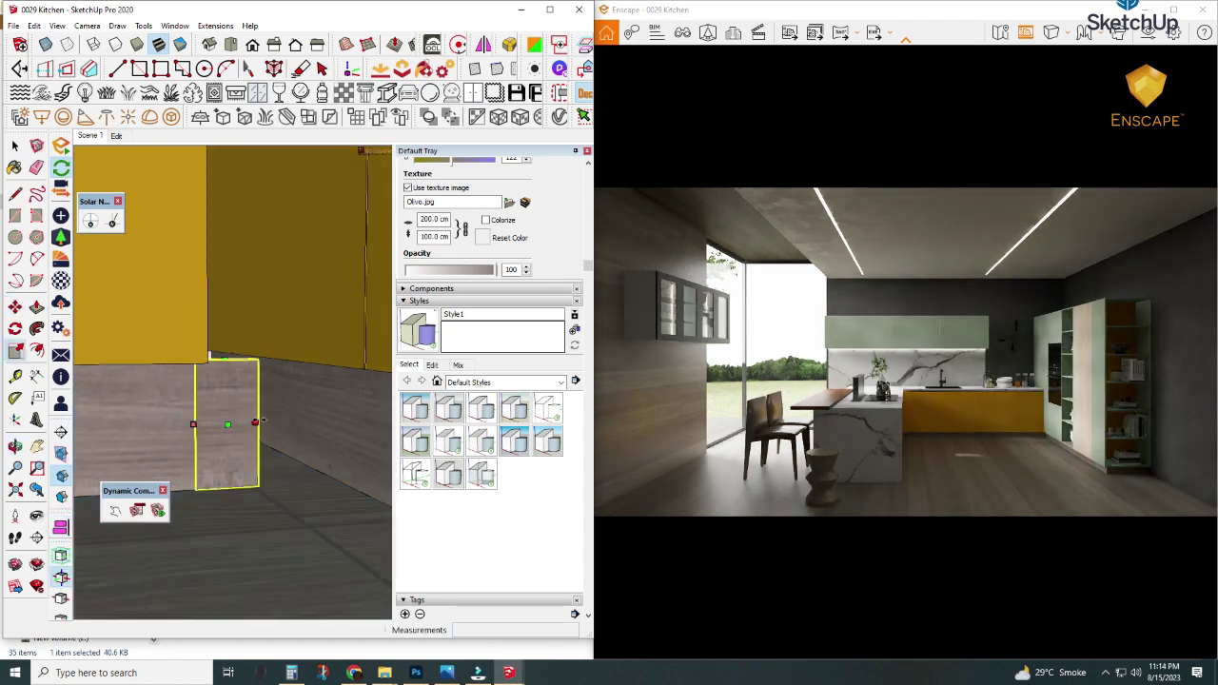
key(space)
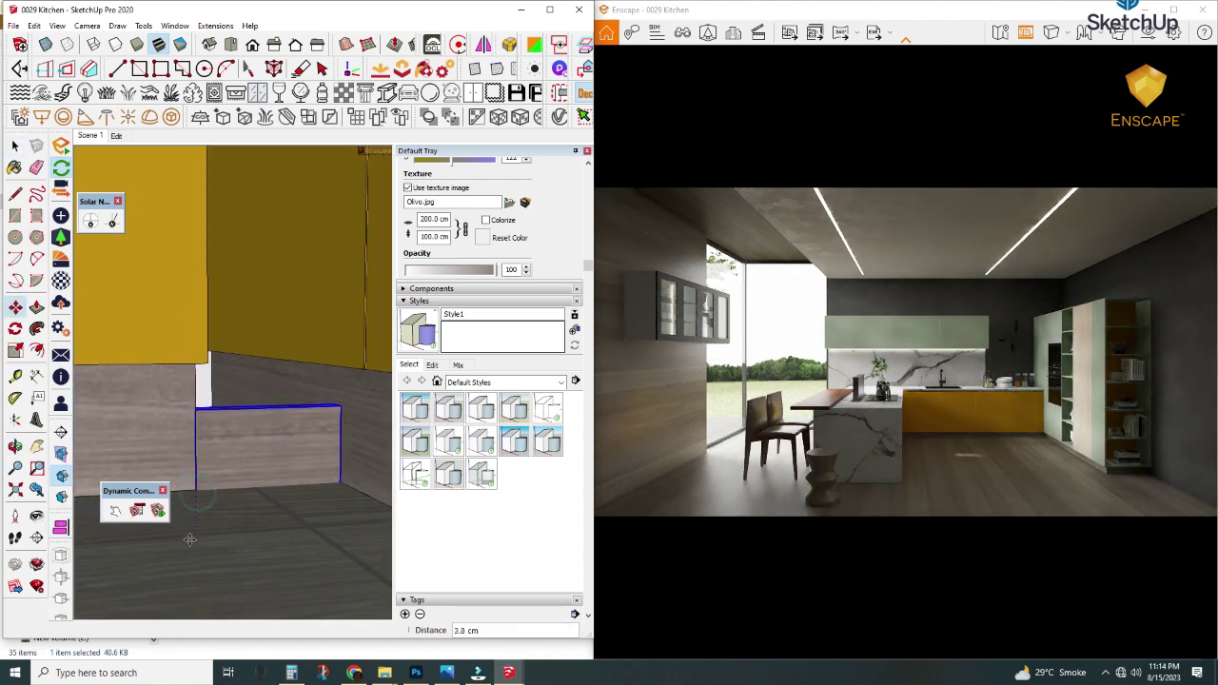
middle_drag(196, 489, 143, 400)
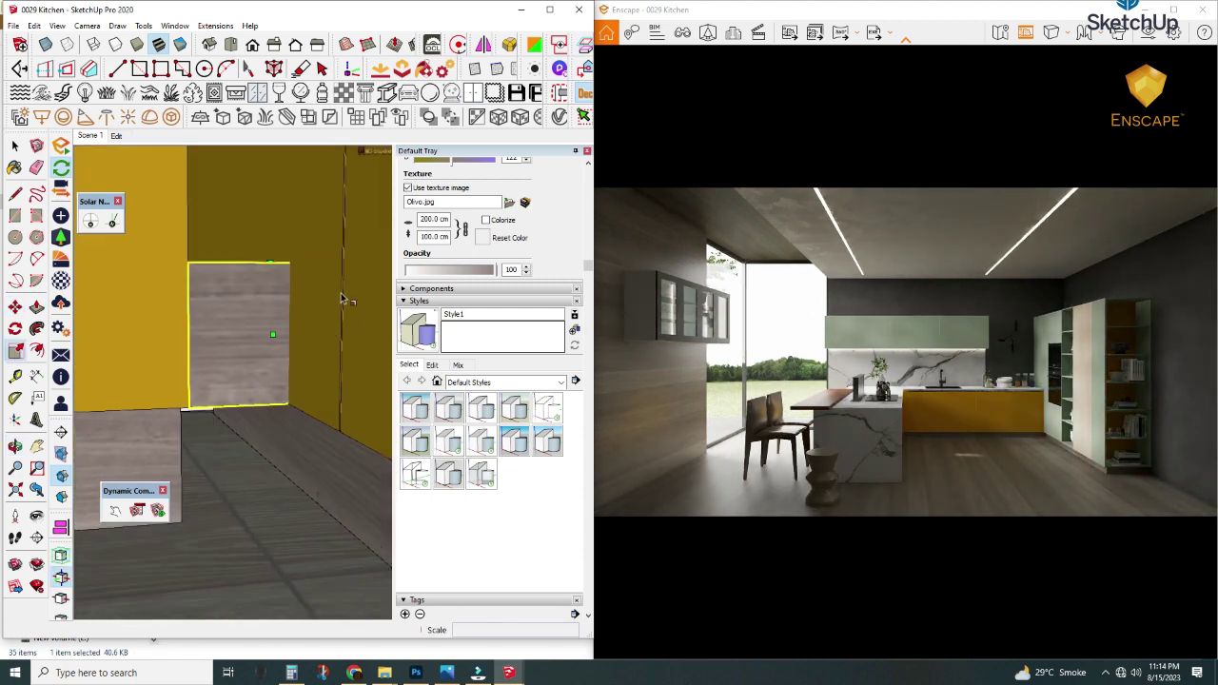
mouse_move(343, 299)
middle_down()
mouse_move(203, 312)
mouse_move(353, 333)
mouse_move(320, 359)
mouse_move(304, 414)
mouse_move(258, 429)
middle_up()
Scale the wood panel 4.00 times taller and paint it the yellow Kell 2 material
key(s)
drag(258, 434, 301, 273)
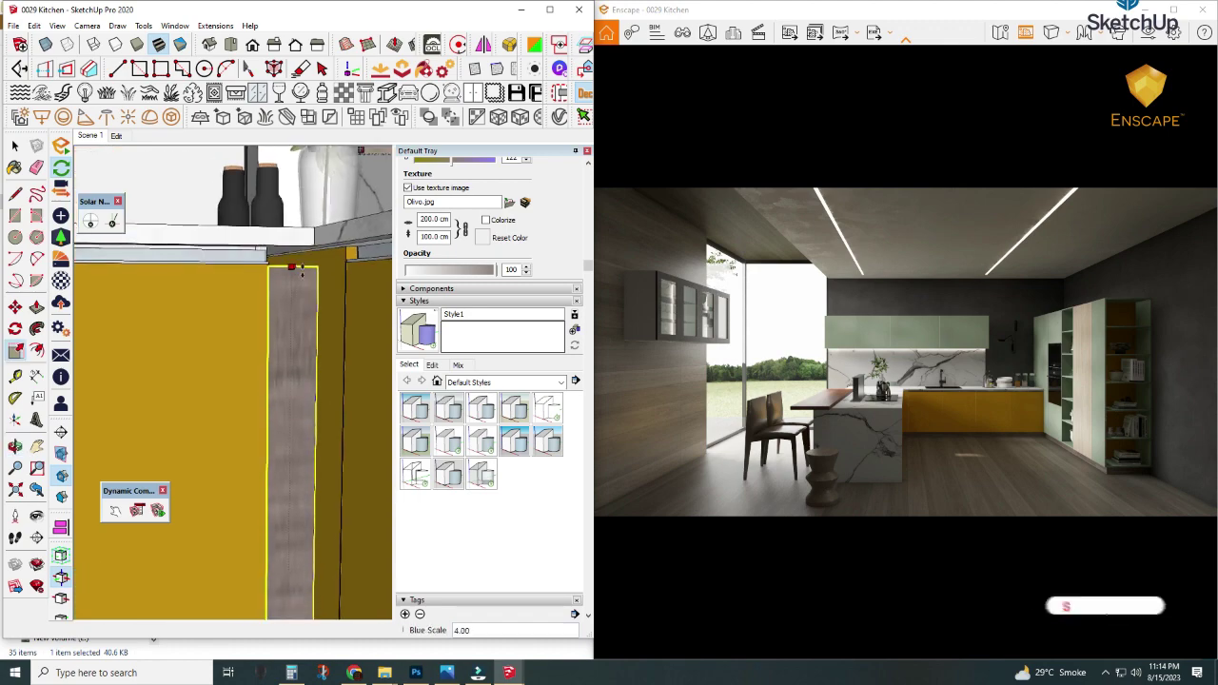
key(b)
click(294, 340)
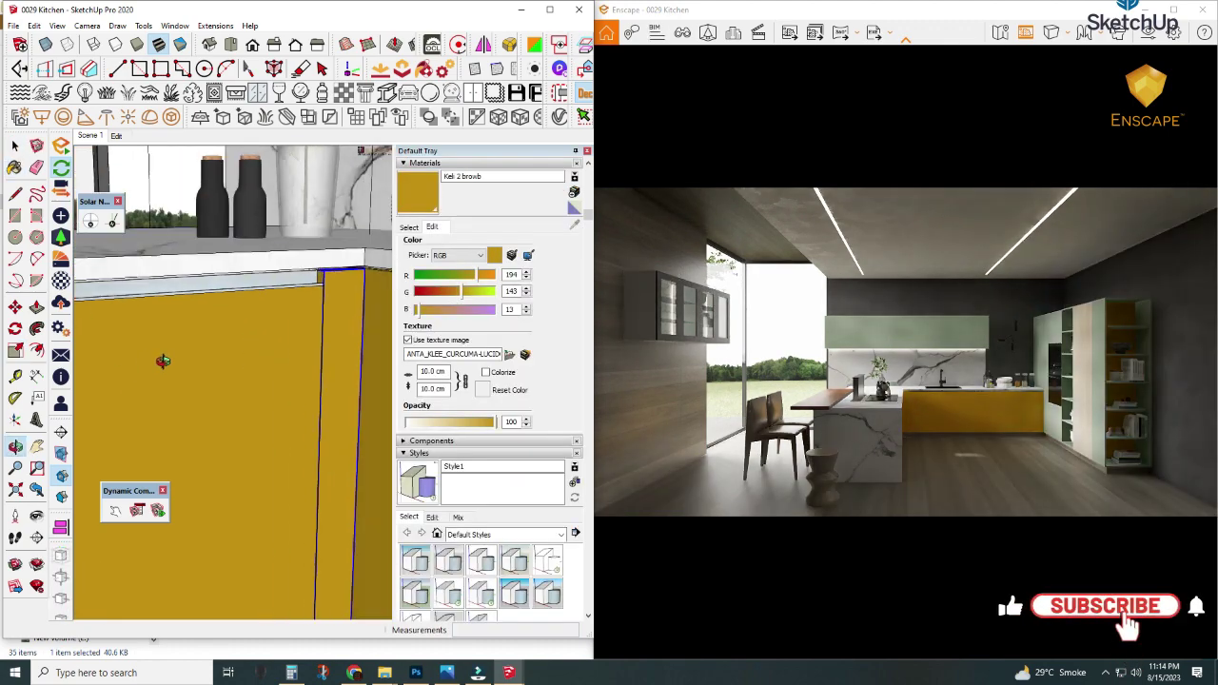
mouse_move(162, 360)
middle_down()
mouse_move(362, 304)
mouse_move(238, 313)
mouse_move(268, 379)
mouse_move(241, 361)
mouse_move(320, 394)
mouse_move(122, 353)
mouse_move(184, 345)
mouse_move(181, 314)
mouse_move(152, 285)
middle_up()
key(space)
Pull back to a front view of the kitchen
scroll(190, 352, up, 2)
key(q)
key(s)
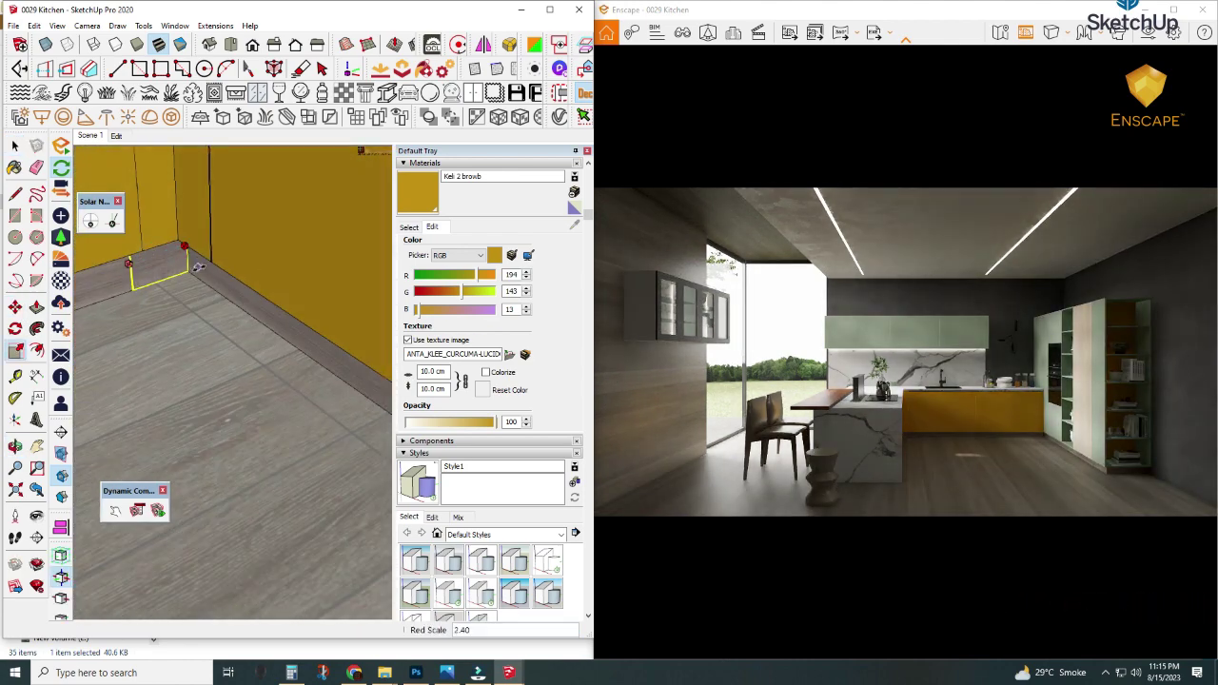
scroll(198, 266, down, 3)
scroll(204, 314, down, 3)
mouse_move(209, 381)
middle_down()
mouse_move(221, 433)
mouse_move(123, 399)
middle_up()
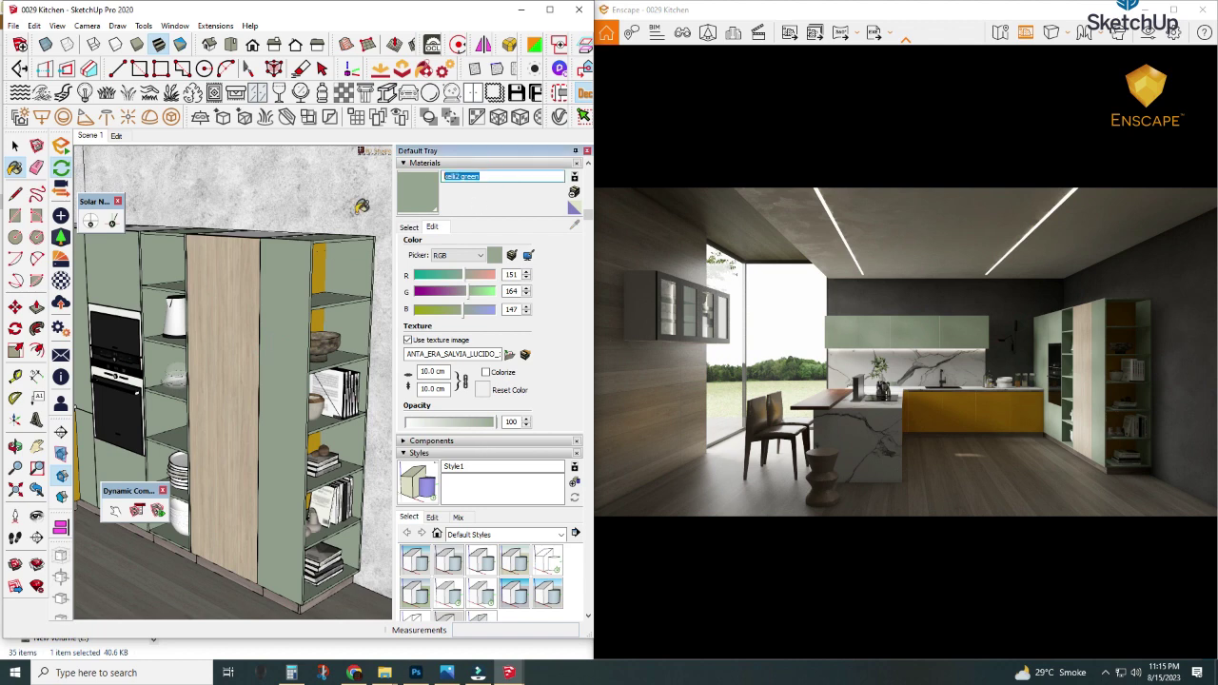
Copy the kelli2 green material name and show the Dynamic Components toolbar
right_click(472, 176)
click(503, 201)
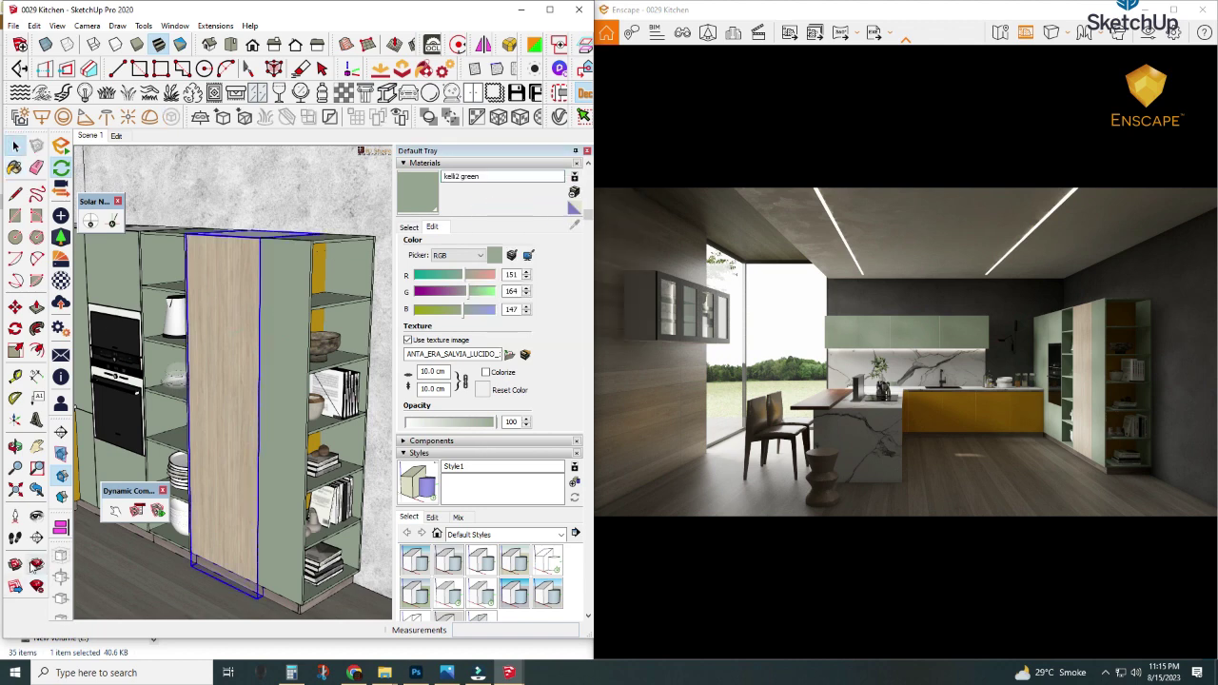
right_click(360, 141)
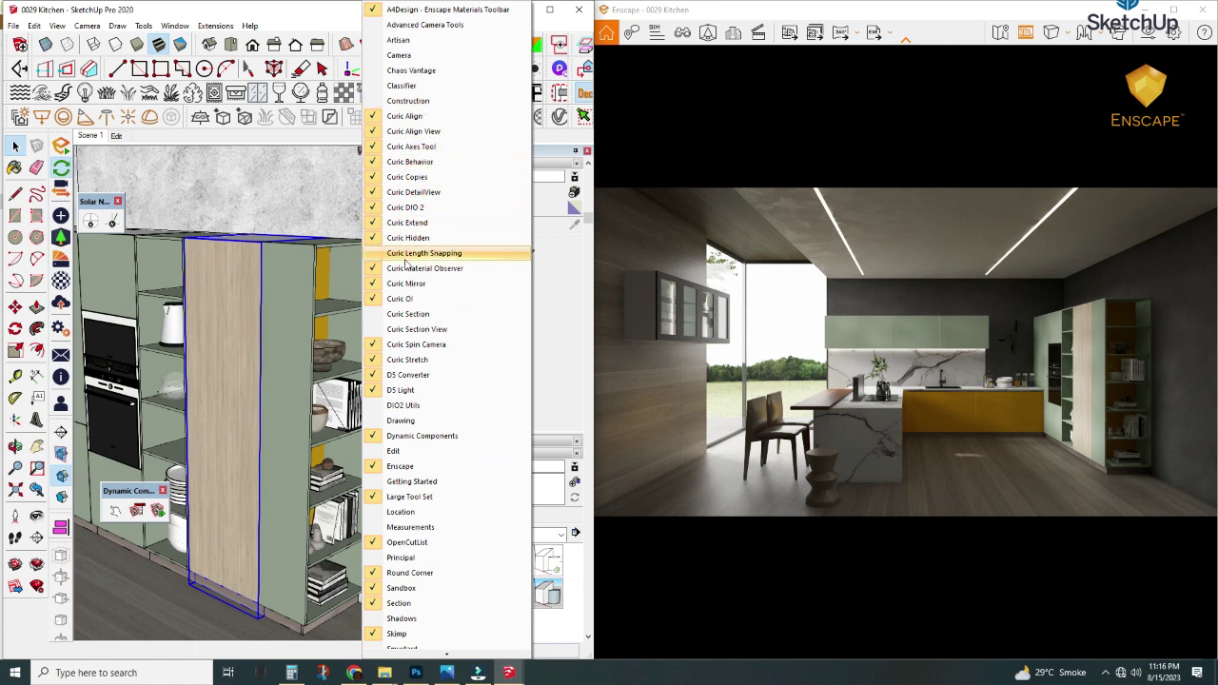
click(422, 435)
right_click(442, 143)
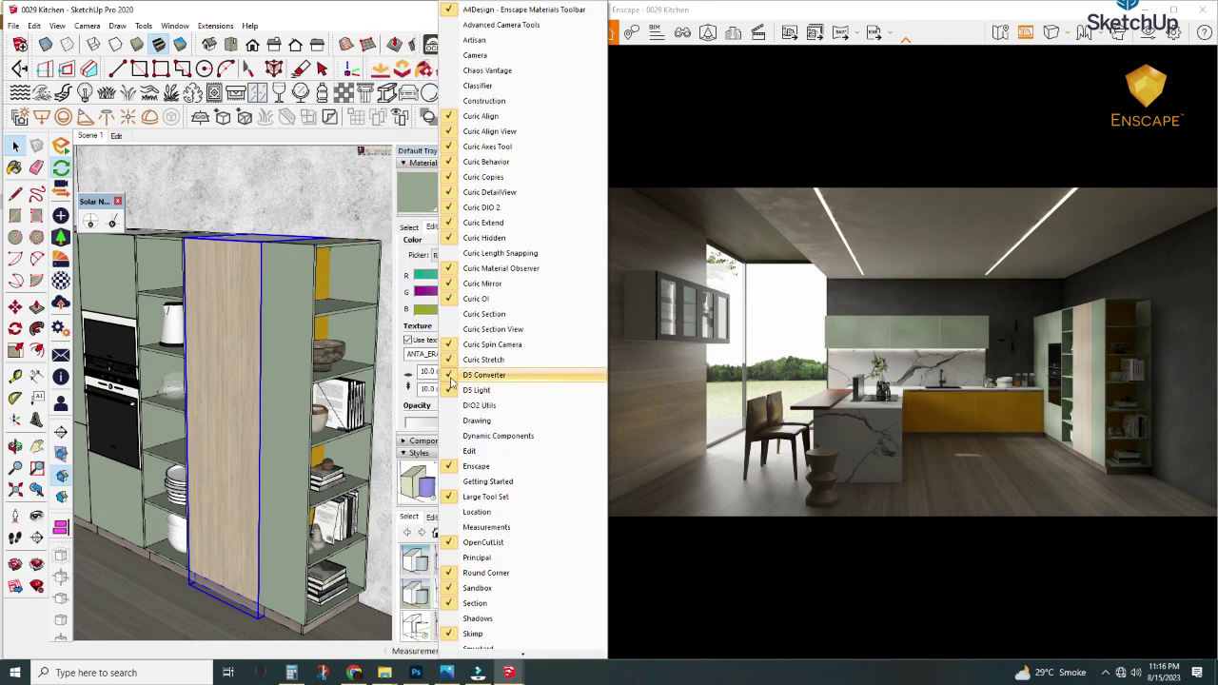
click(476, 375)
Set the pantry column's Door Material to kelli2 green and apply it
click(137, 511)
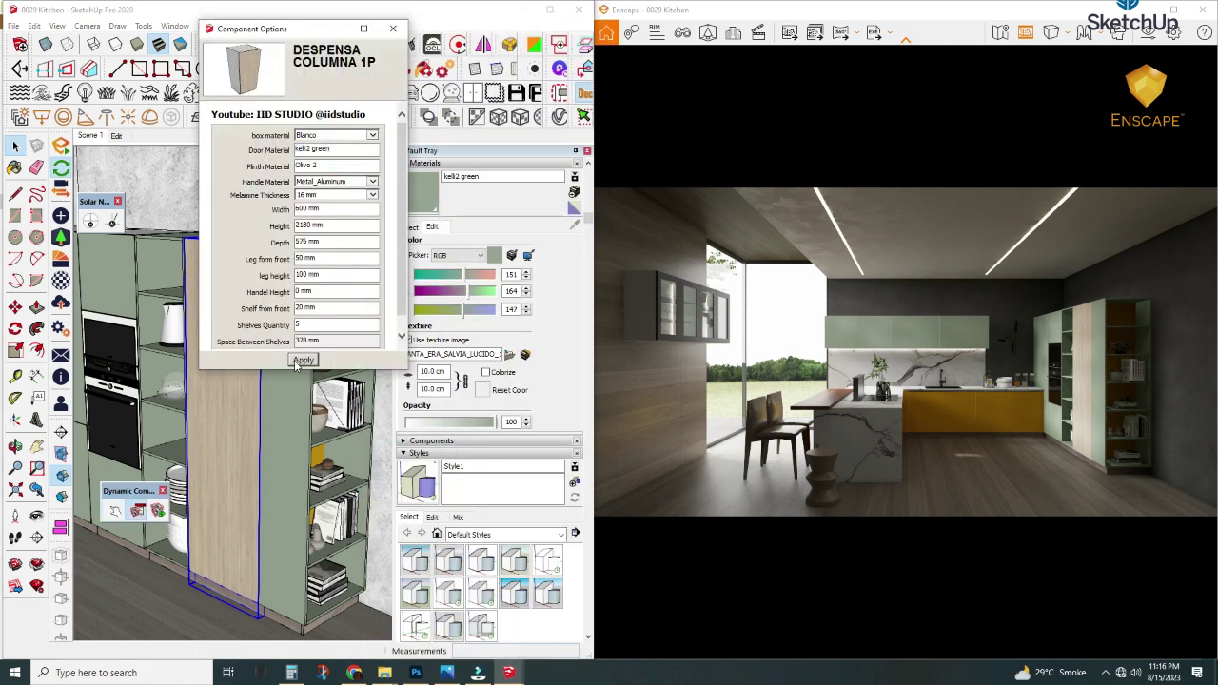
key(Return)
click(393, 29)
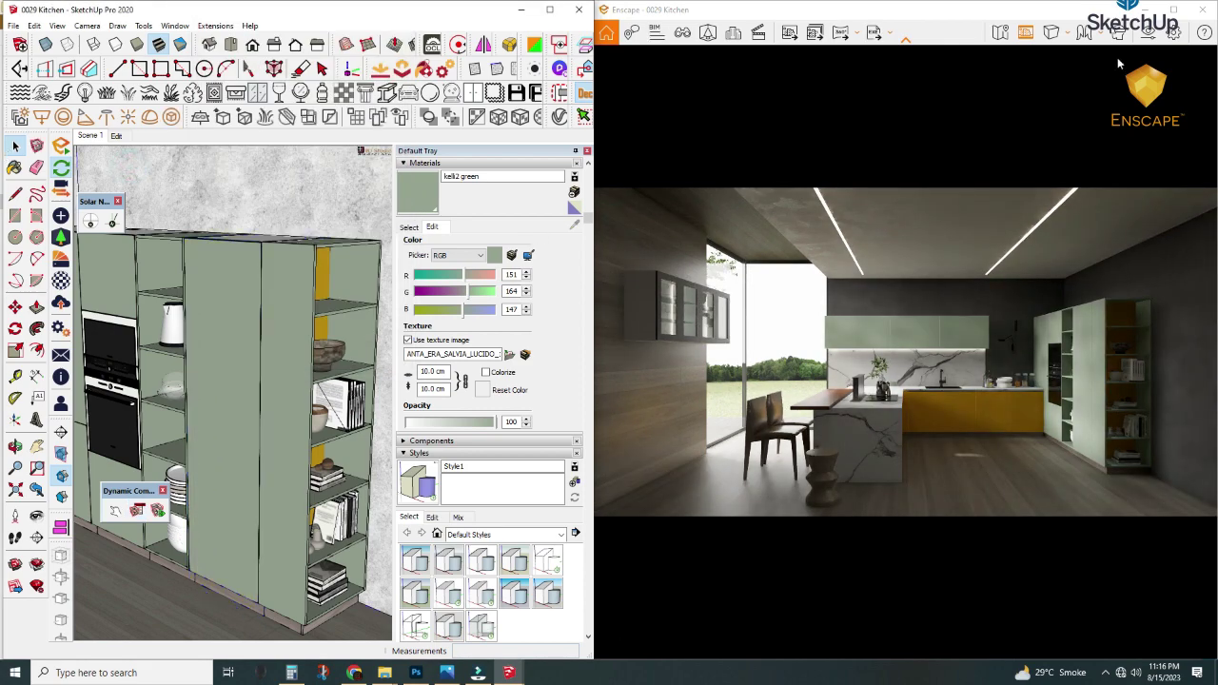
click(1168, 10)
click(1172, 7)
scroll(303, 618, up, 2)
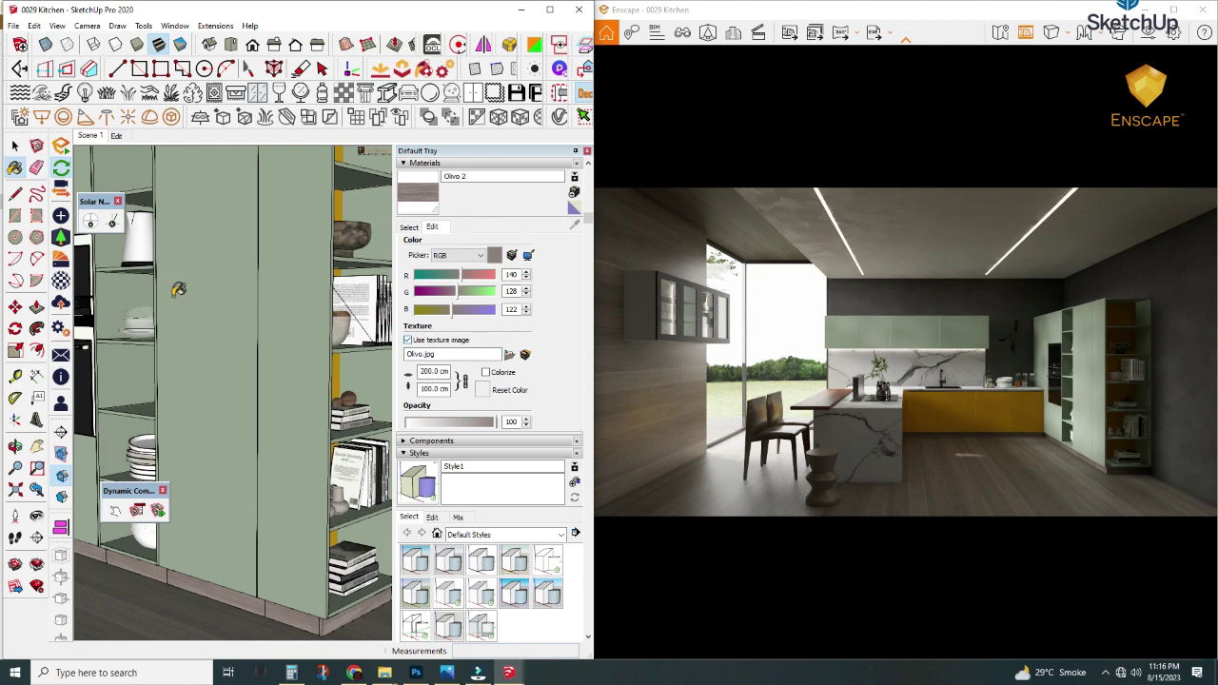
Remove Olivo 2's wood texture, make it plain grey, and set roughness to 30%
click(62, 293)
click(133, 560)
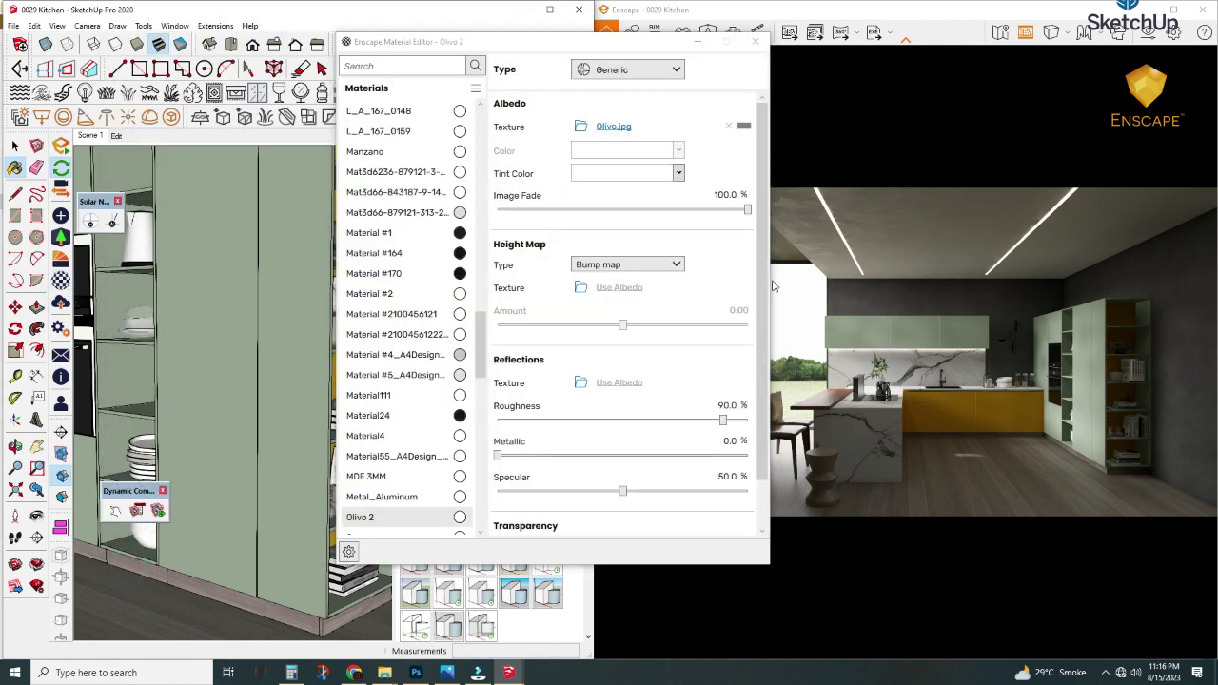
click(678, 150)
click(666, 228)
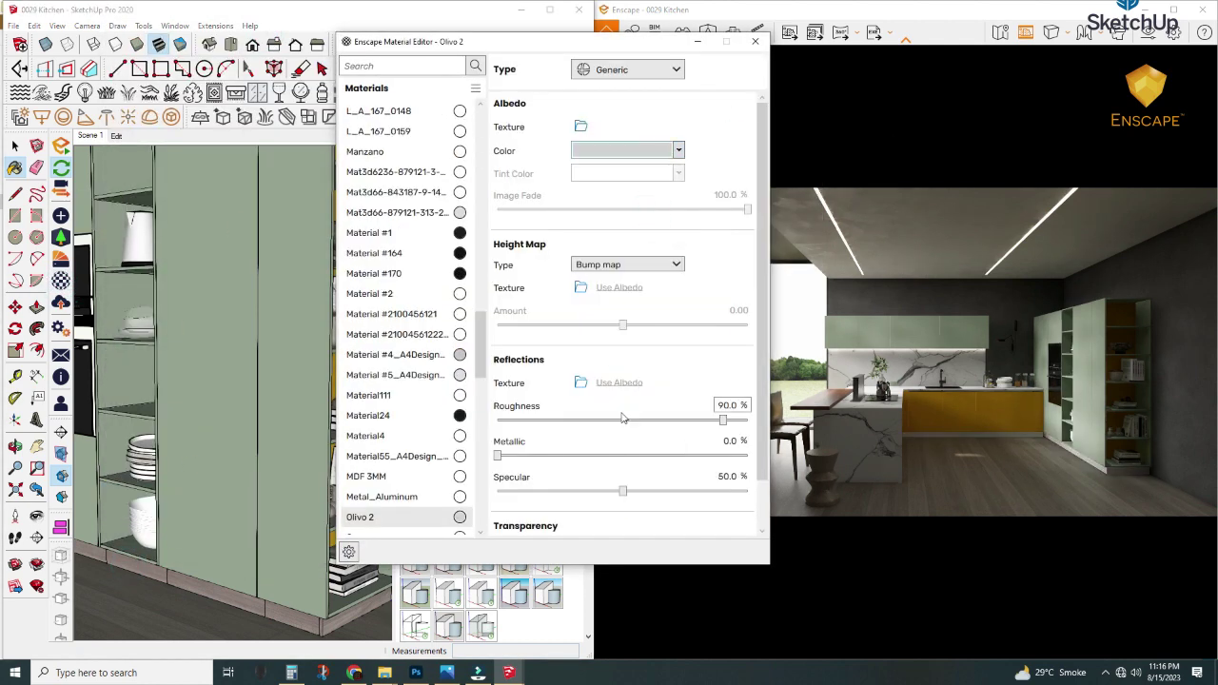
click(730, 405)
text(30)
click(731, 441)
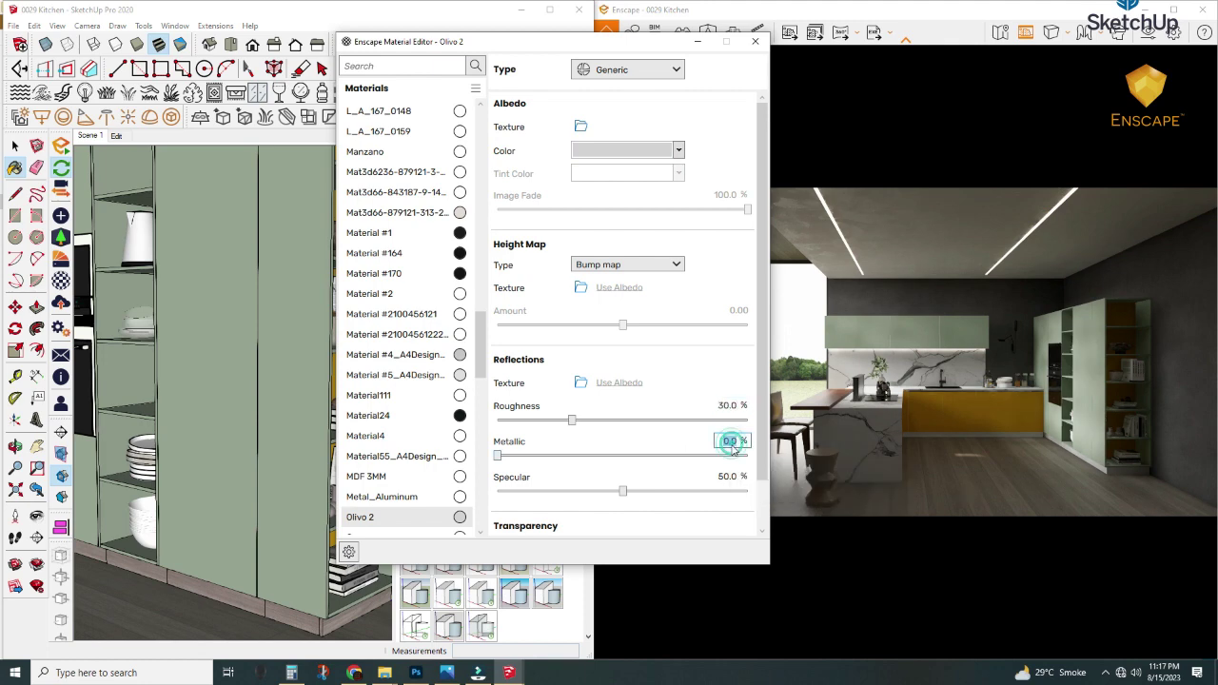
text(100)
click(754, 42)
Check the full-screen render, then move the small rectangle toward the wall corner
click(1173, 8)
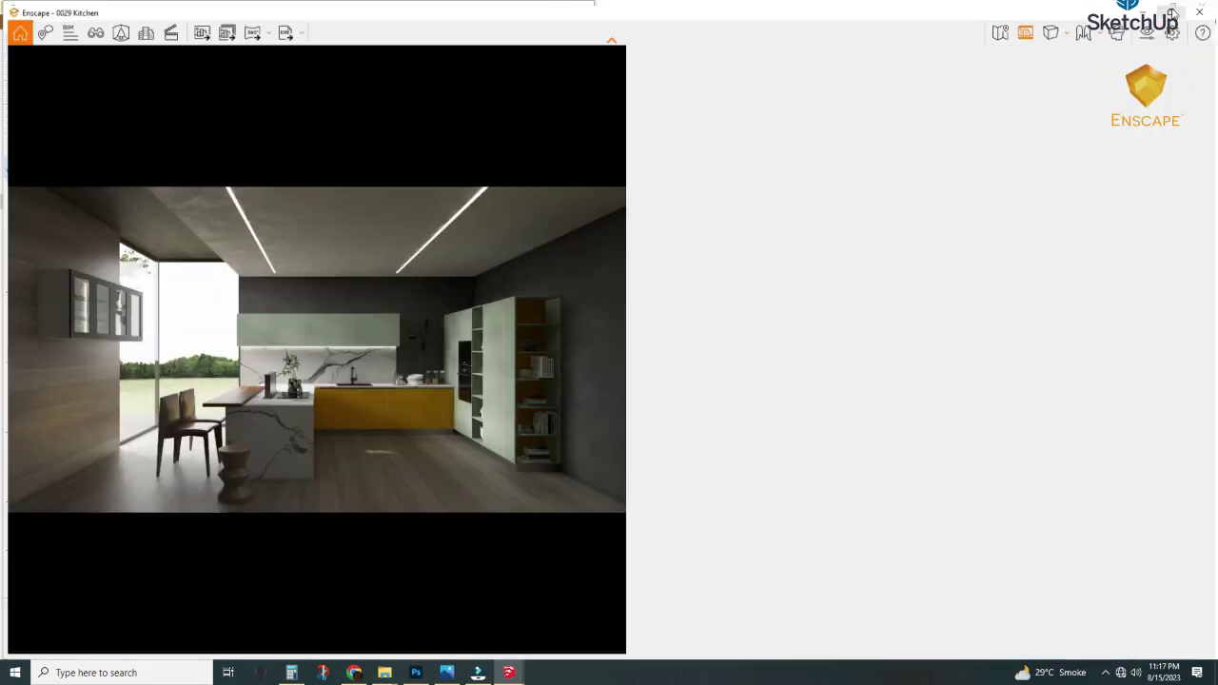
click(1173, 8)
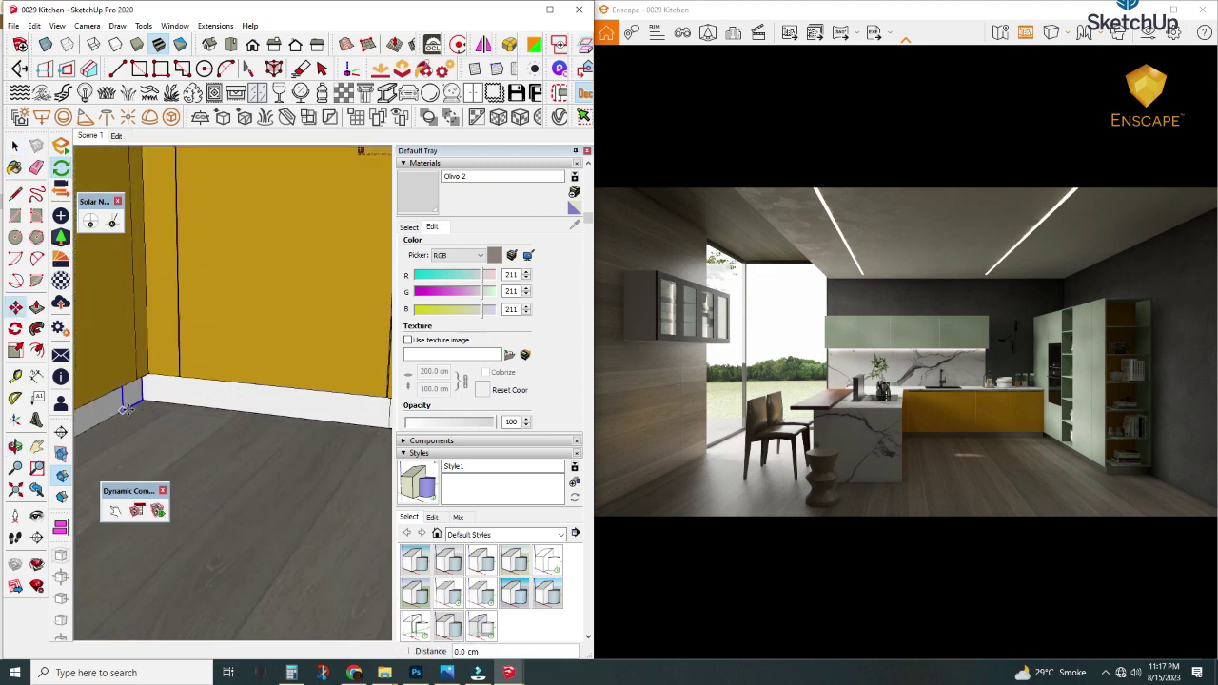
scroll(166, 434, up, 3)
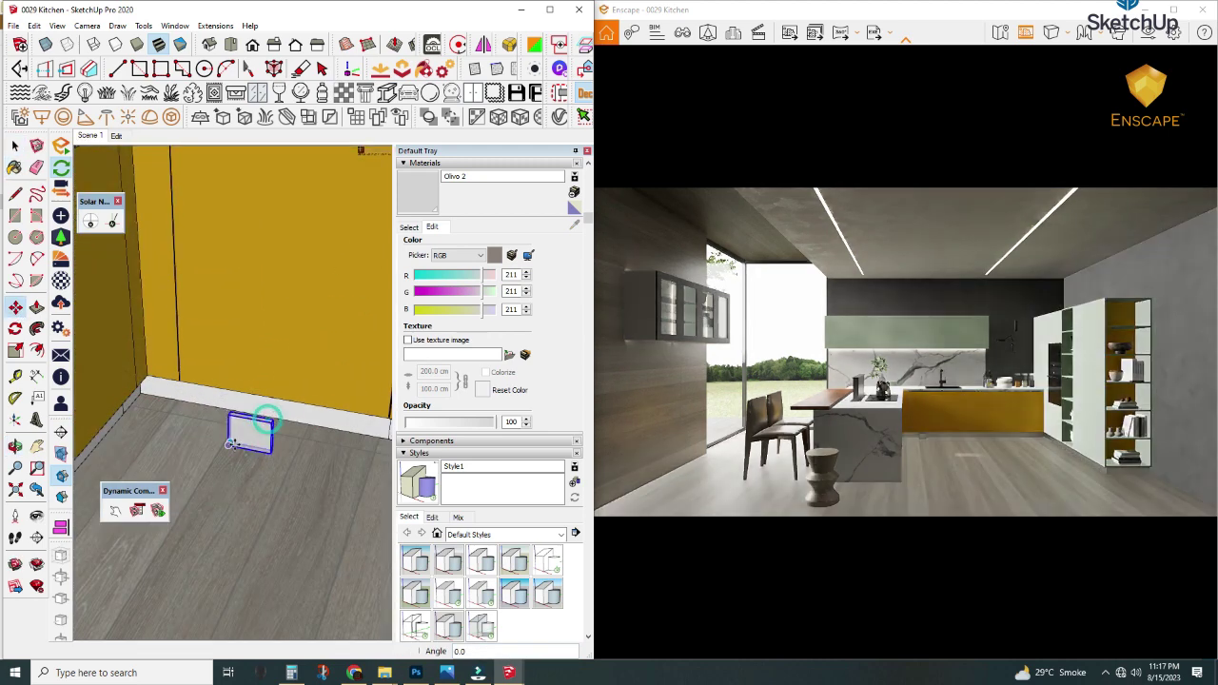
middle_drag(184, 433, 357, 326)
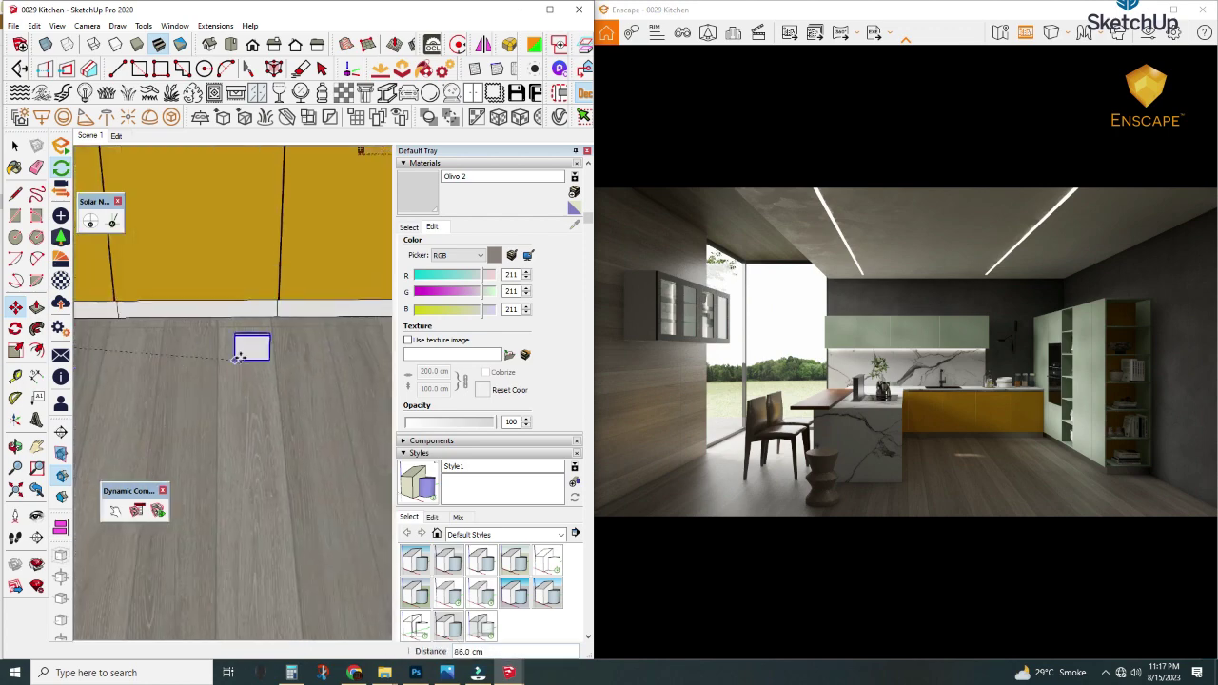
Give the full-screen render 3% outlines and Ultra rendering quality, then start a screenshot
click(1173, 8)
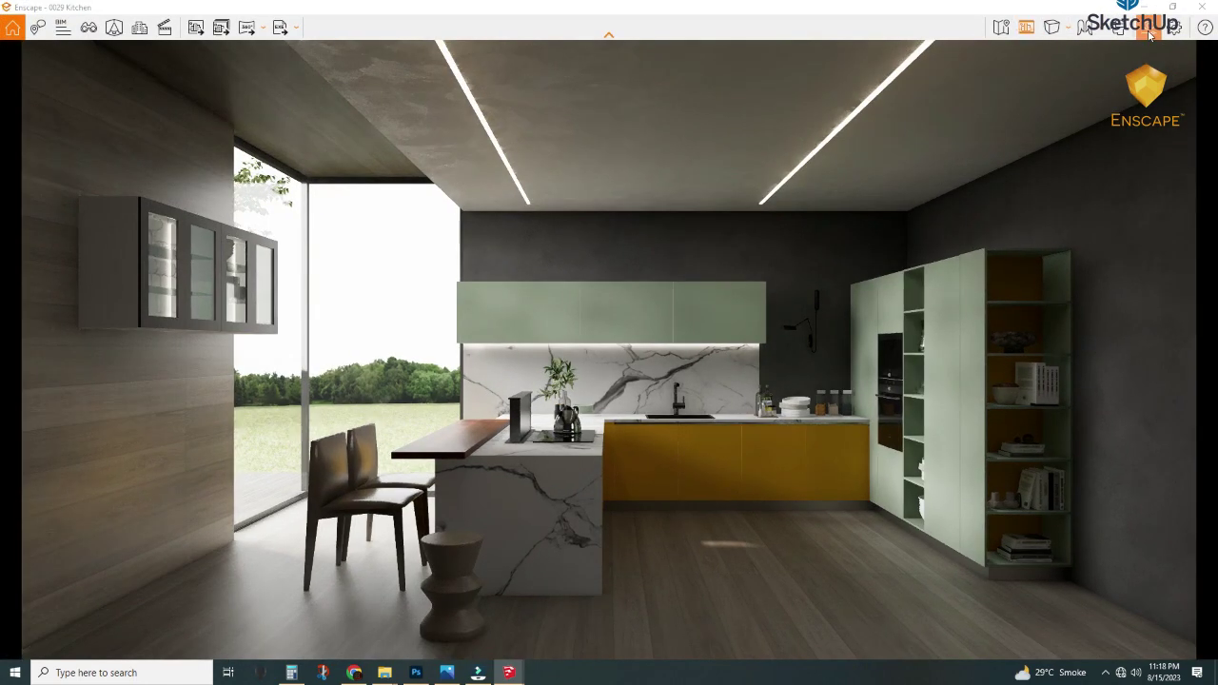
click(1147, 27)
drag(597, 281, 608, 282)
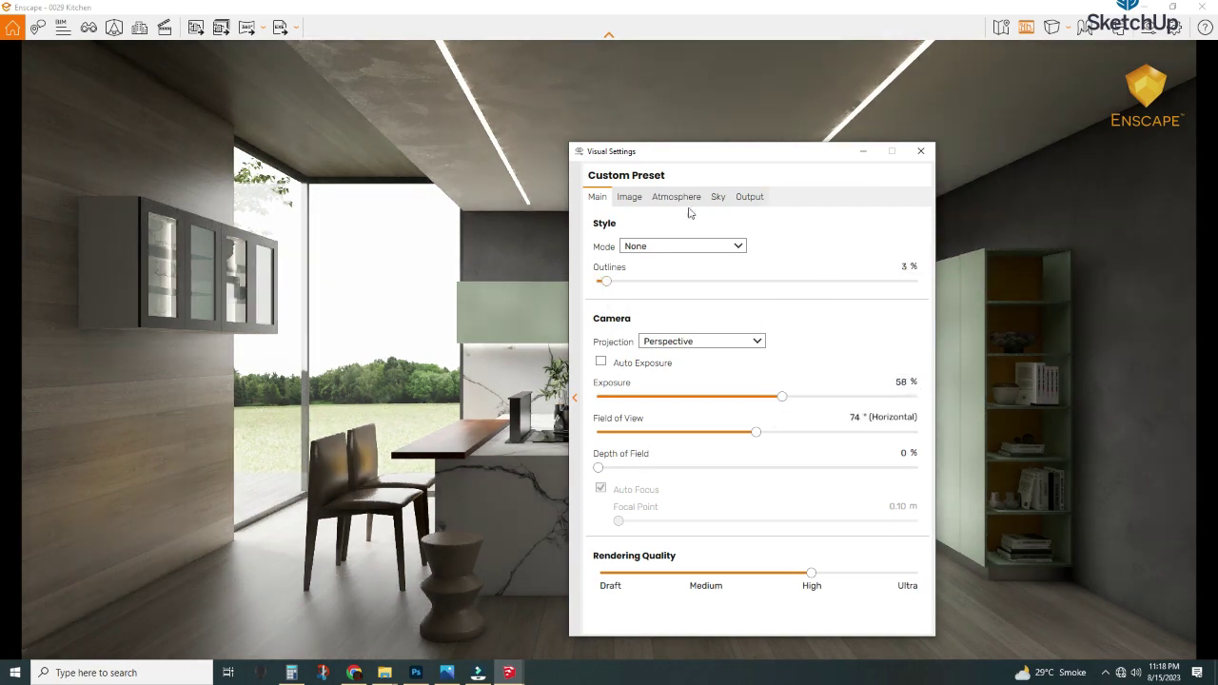
drag(596, 151, 671, 88)
drag(799, 93, 841, 145)
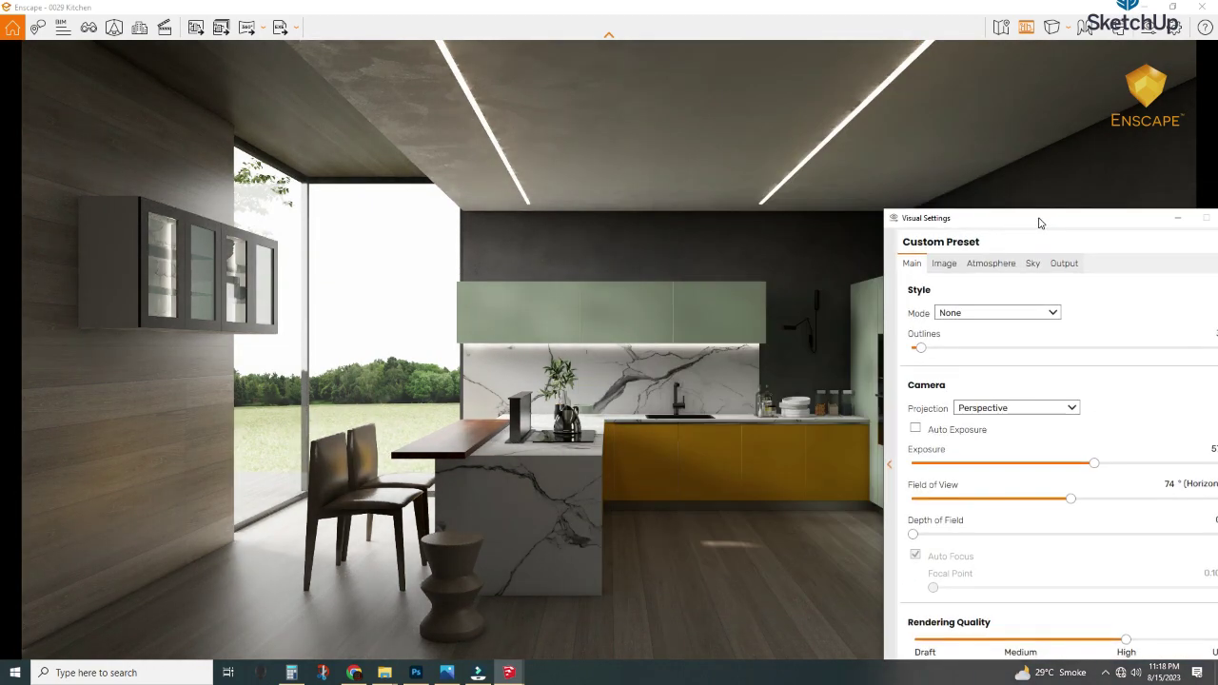
drag(960, 153, 918, 118)
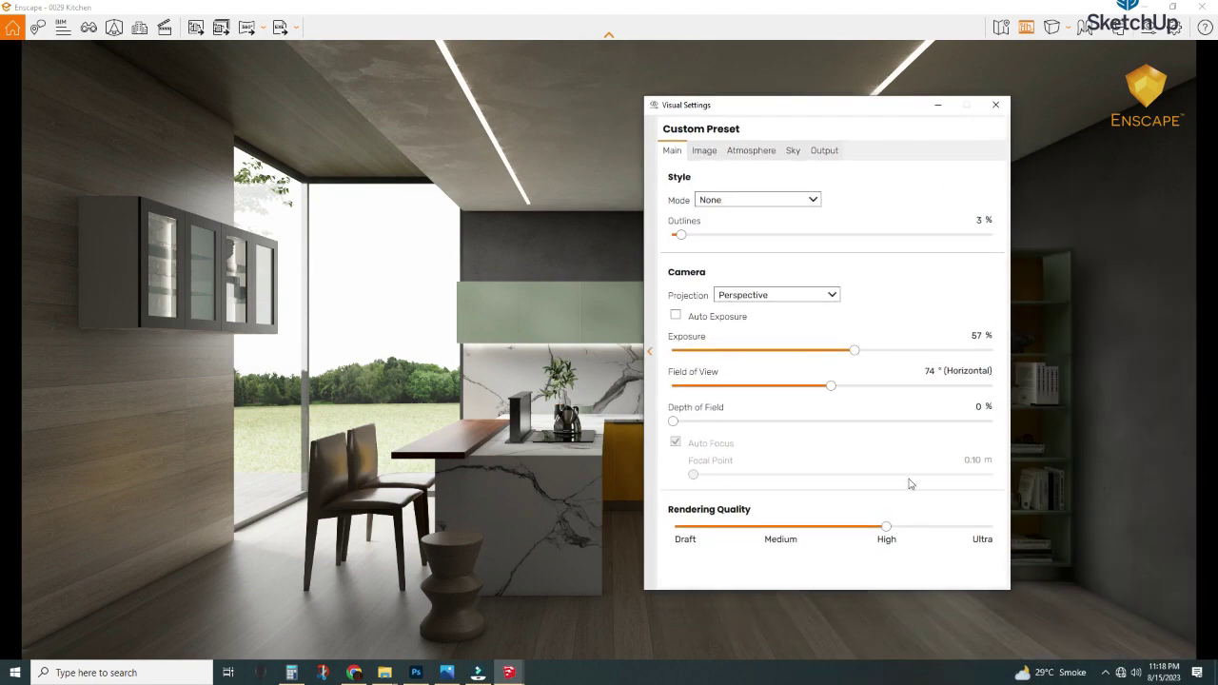
drag(885, 526, 992, 527)
click(995, 105)
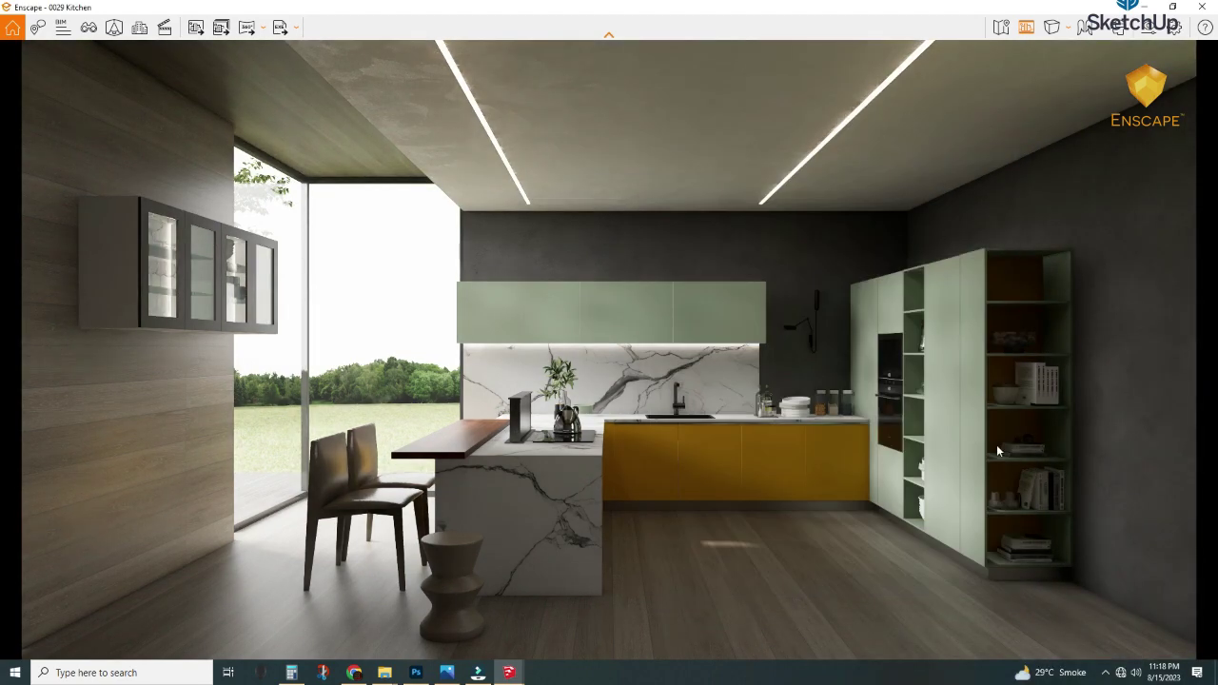
click(196, 27)
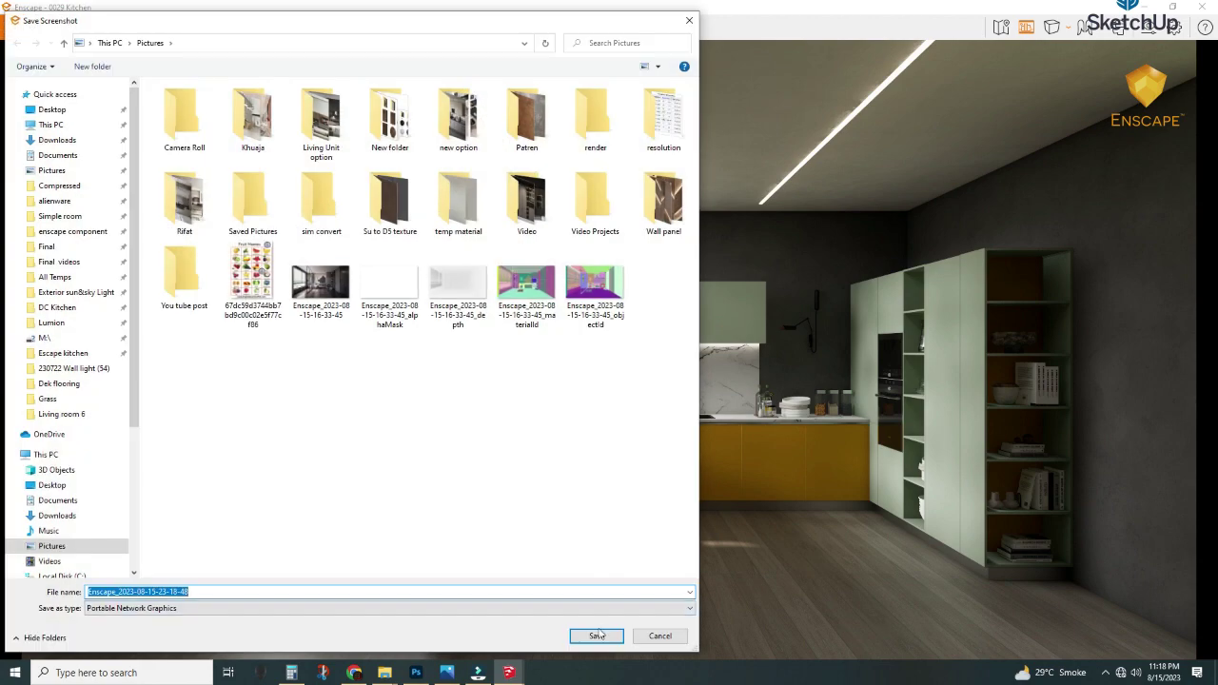
Cancel the PNG save and switch Enscape's screenshot output format to JPEG
click(598, 637)
click(824, 150)
click(847, 330)
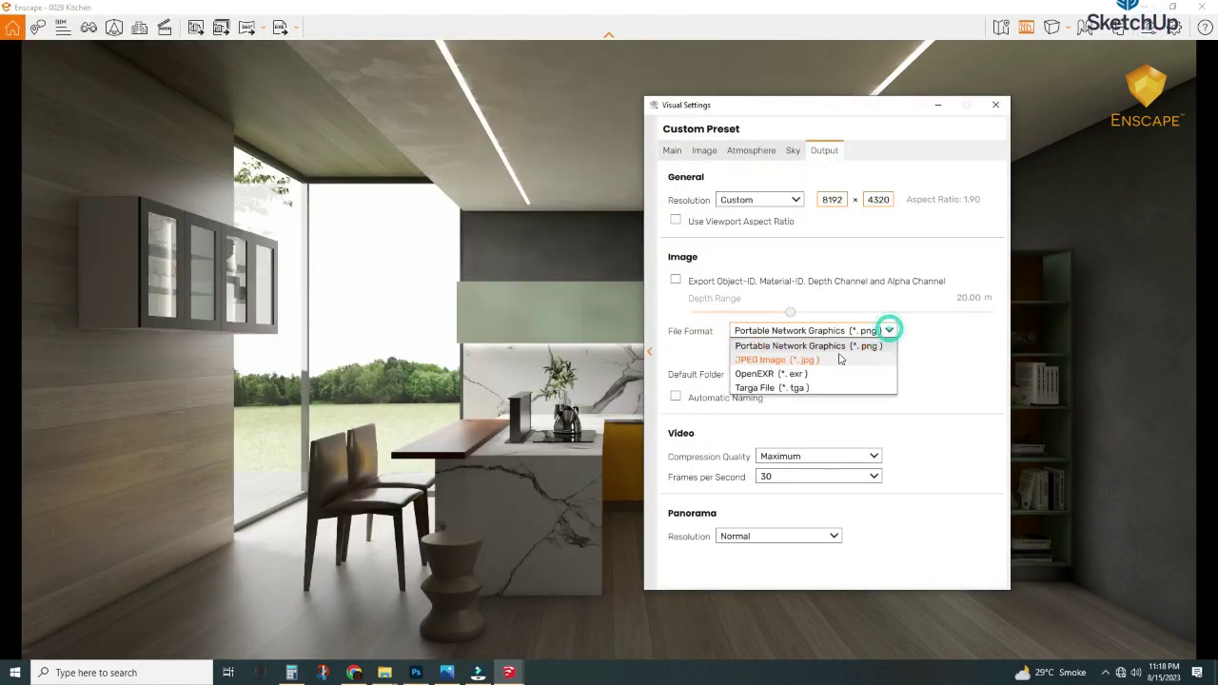
click(785, 357)
click(995, 105)
Retake and save the screenshot, then cancel the running image export
click(196, 27)
click(599, 635)
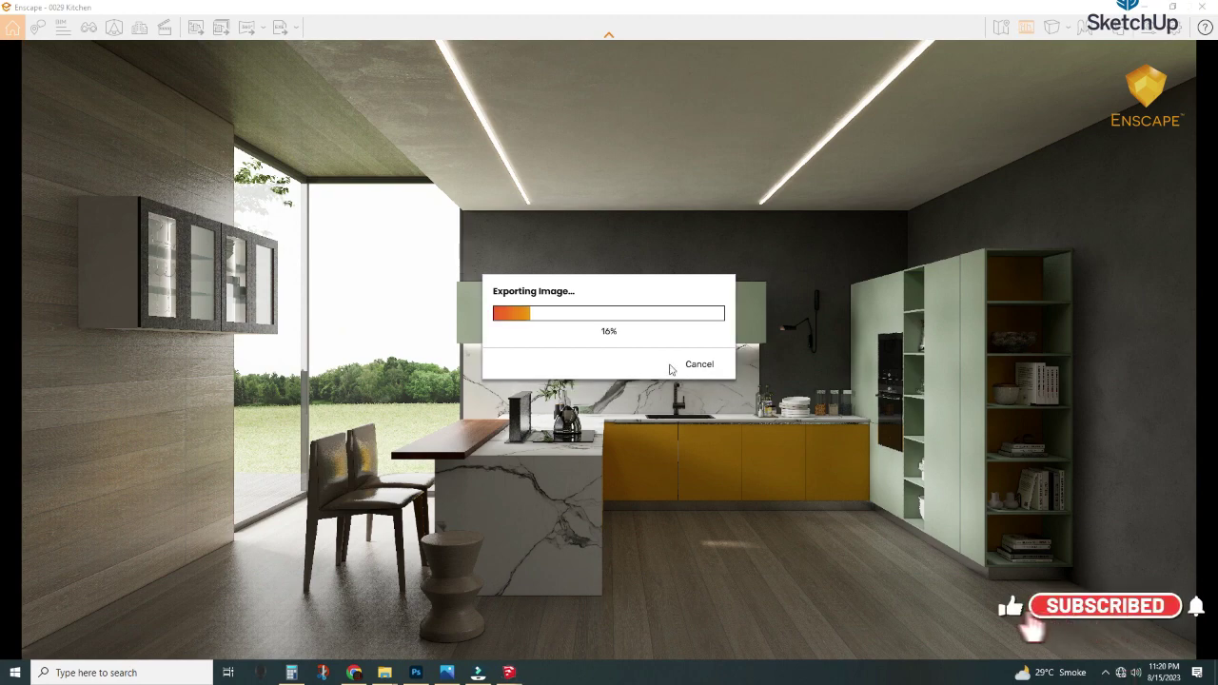
click(699, 363)
Restore Enscape to half screen and drag Component_54 from enscape component > Chairs into the kitchen
click(1172, 8)
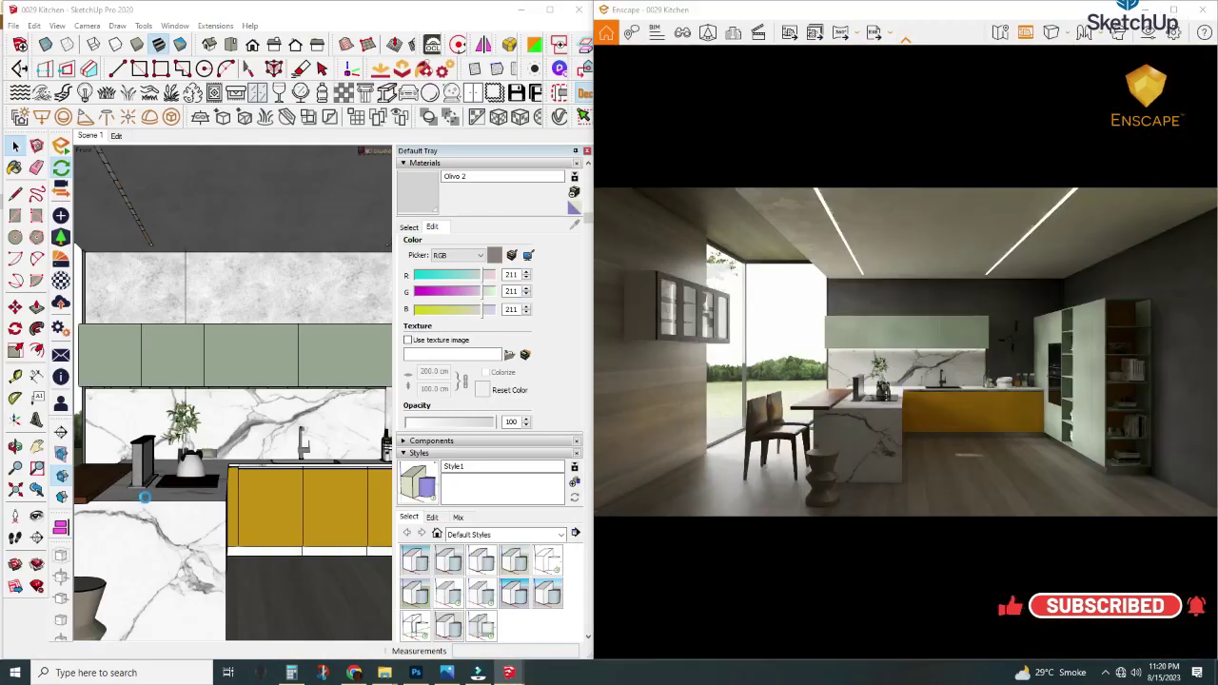
middle_drag(286, 503, 191, 428)
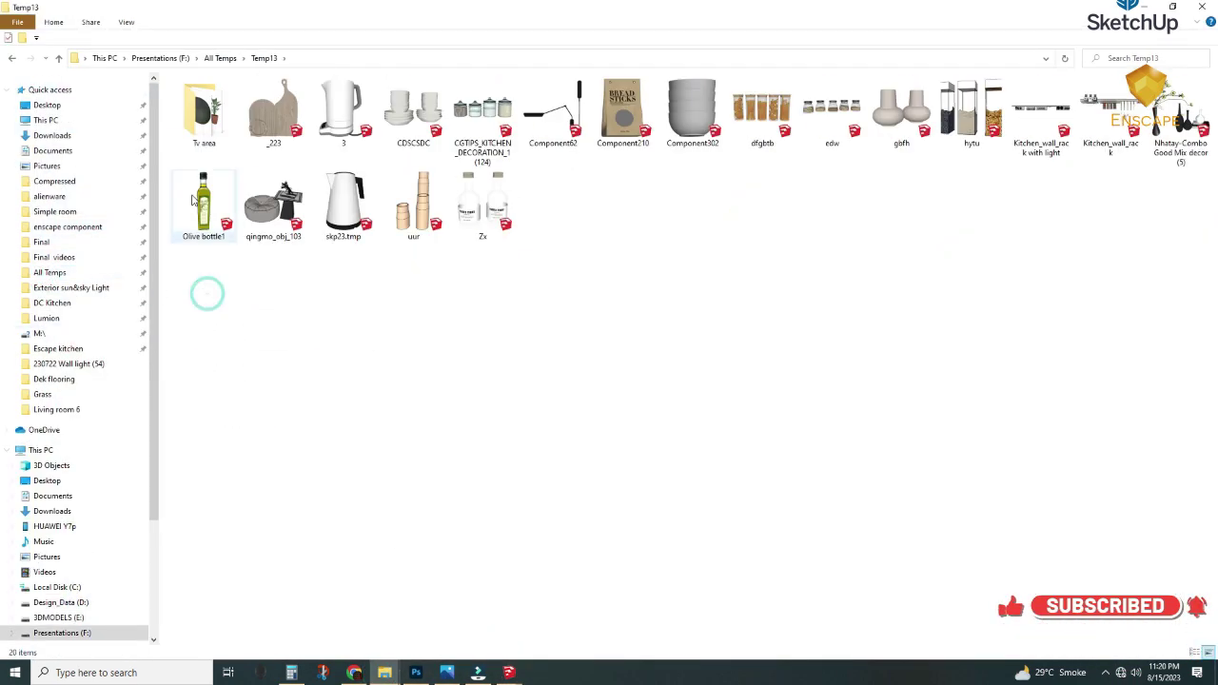
click(57, 58)
click(67, 227)
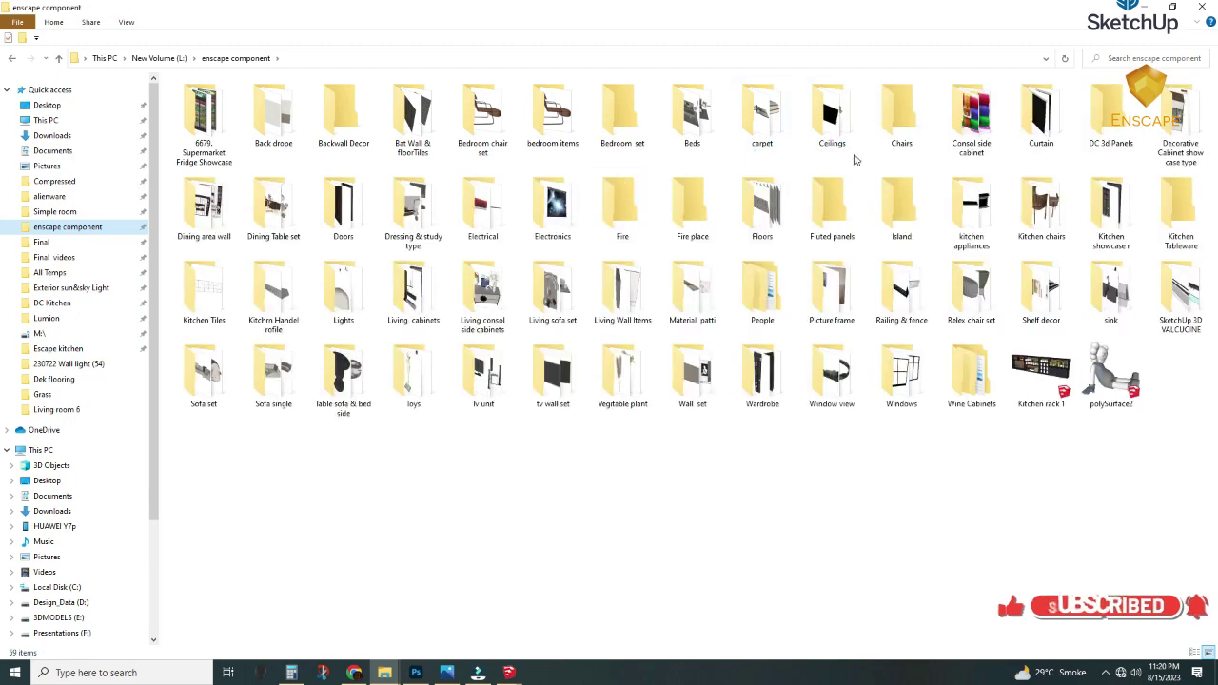
double_click(902, 138)
scroll(786, 390, down, 2)
click(775, 401)
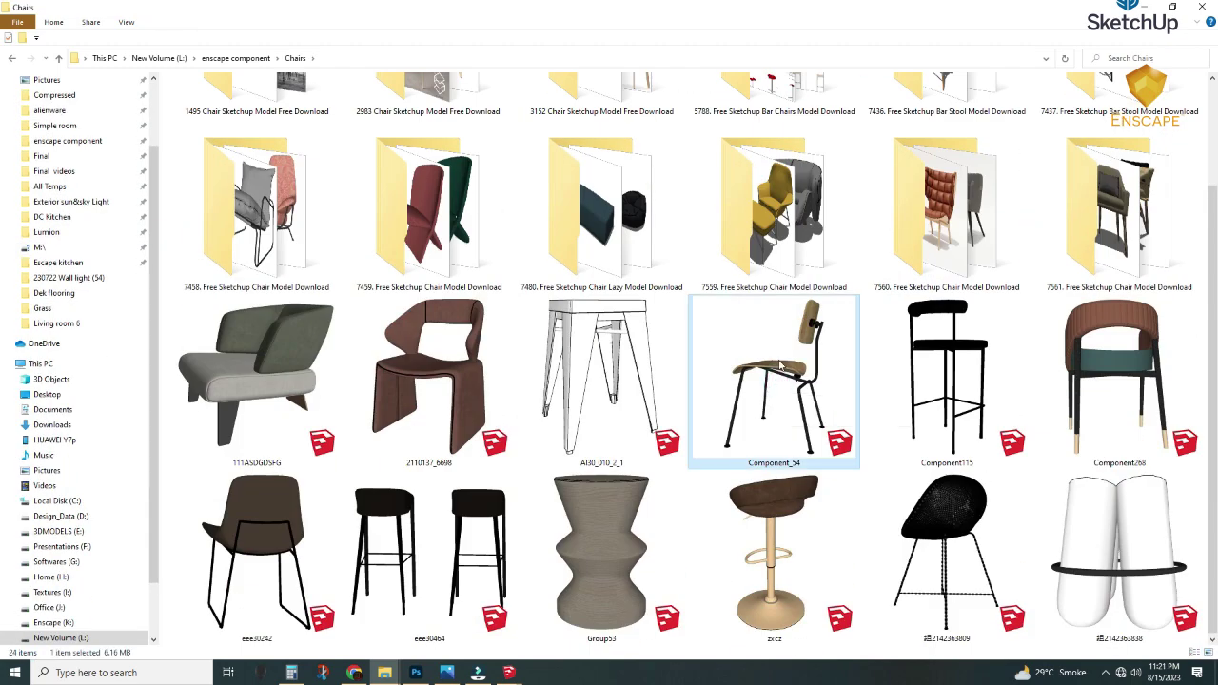
drag(780, 366, 465, 634)
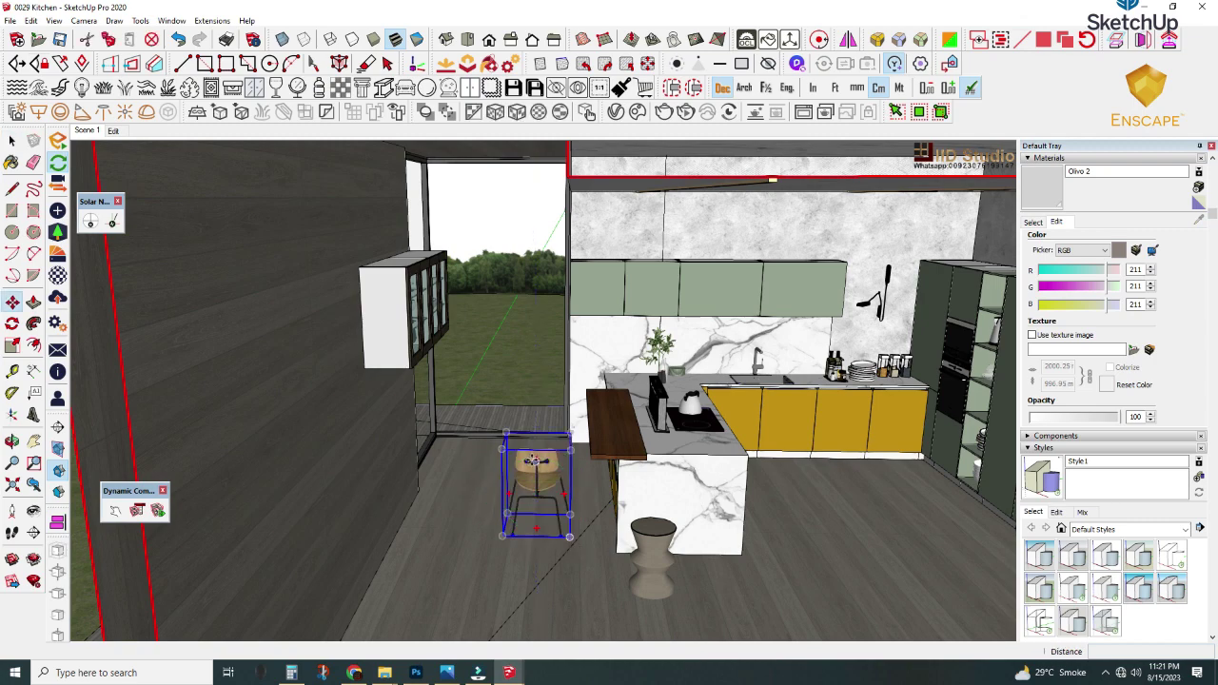
Erase the placed Component_54 chair from the model
scroll(536, 461, up, 3)
scroll(497, 433, up, 3)
right_click(499, 479)
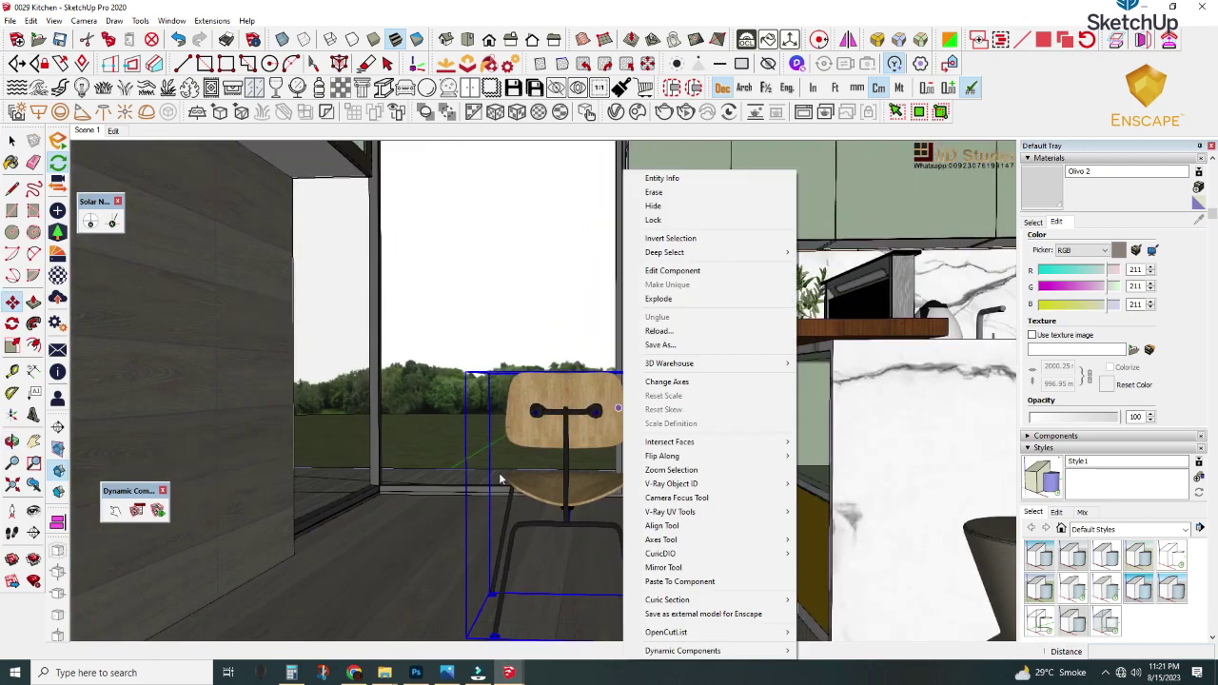
click(654, 193)
Drag the adsfgdsg chair from the Kitchen chairs folder into the kitchen model
click(384, 672)
click(57, 58)
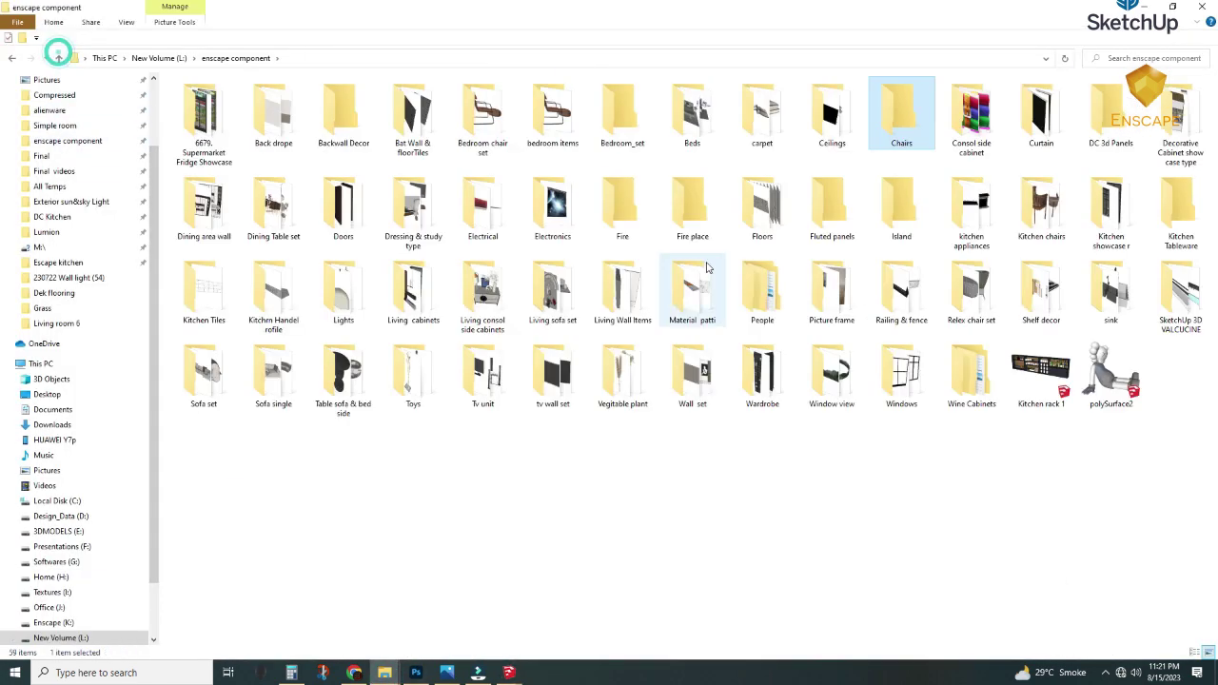
double_click(1041, 202)
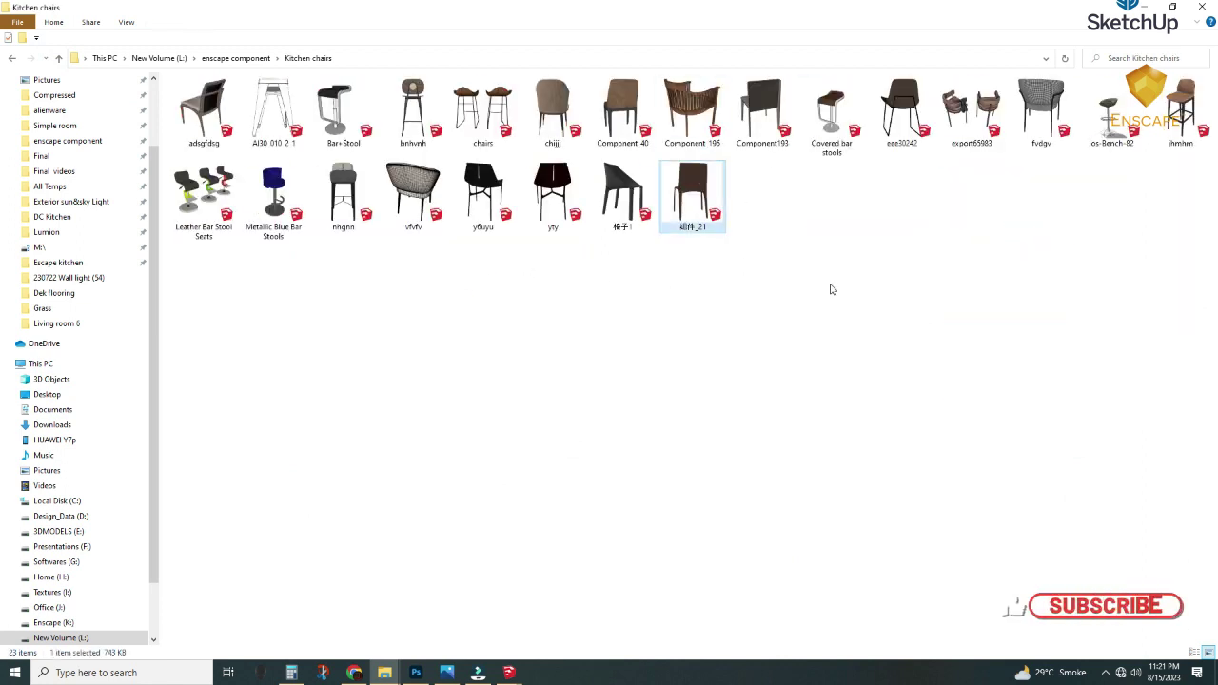
click(211, 116)
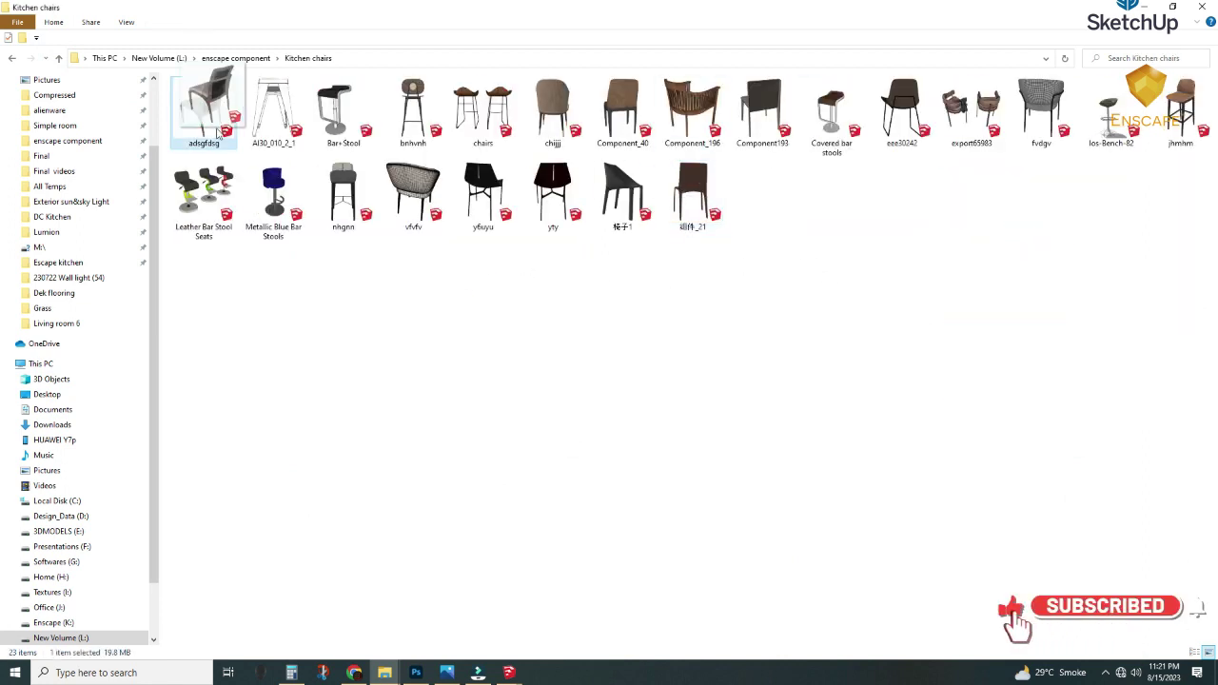
drag(218, 134, 441, 638)
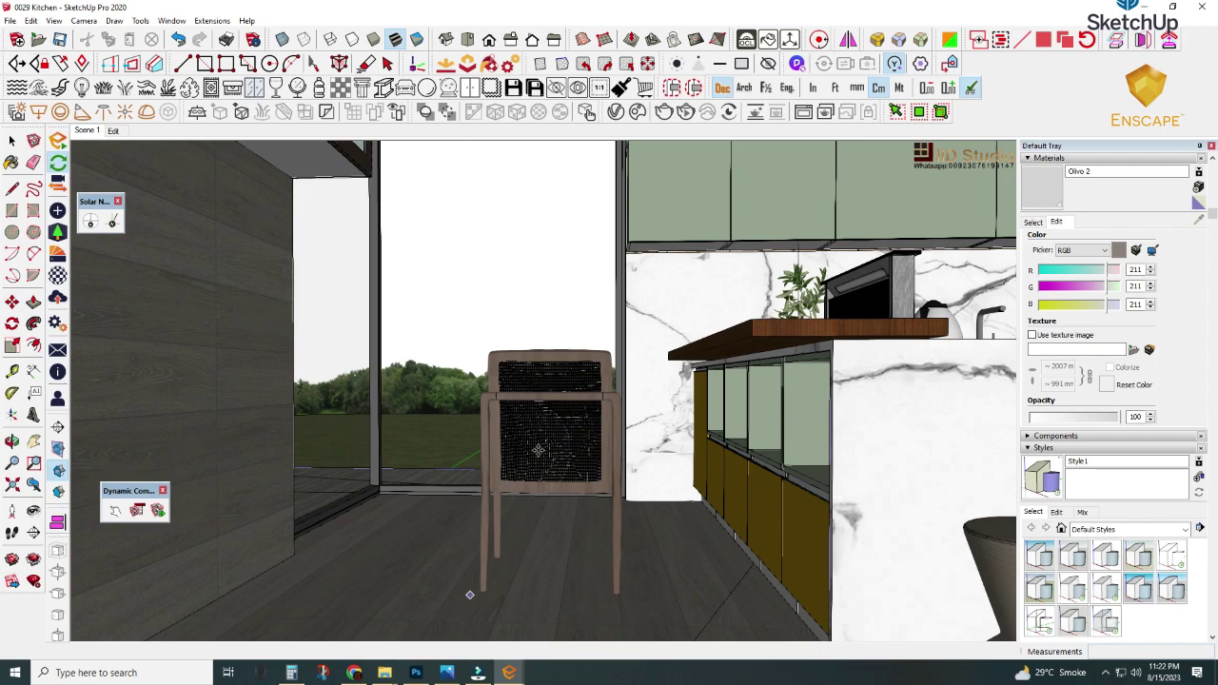
Rotate the new chair to face the bar counter and slide it toward the counter
middle_drag(538, 449, 503, 395)
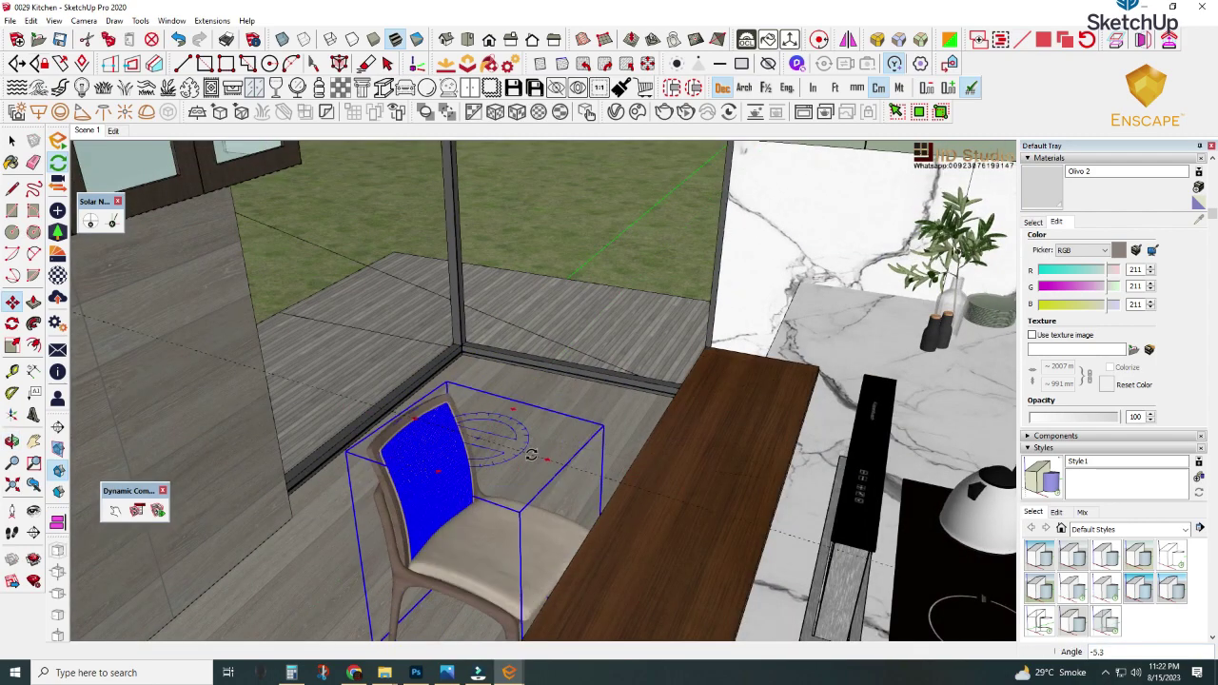
click(514, 405)
scroll(514, 405, up, 10)
click(111, 134)
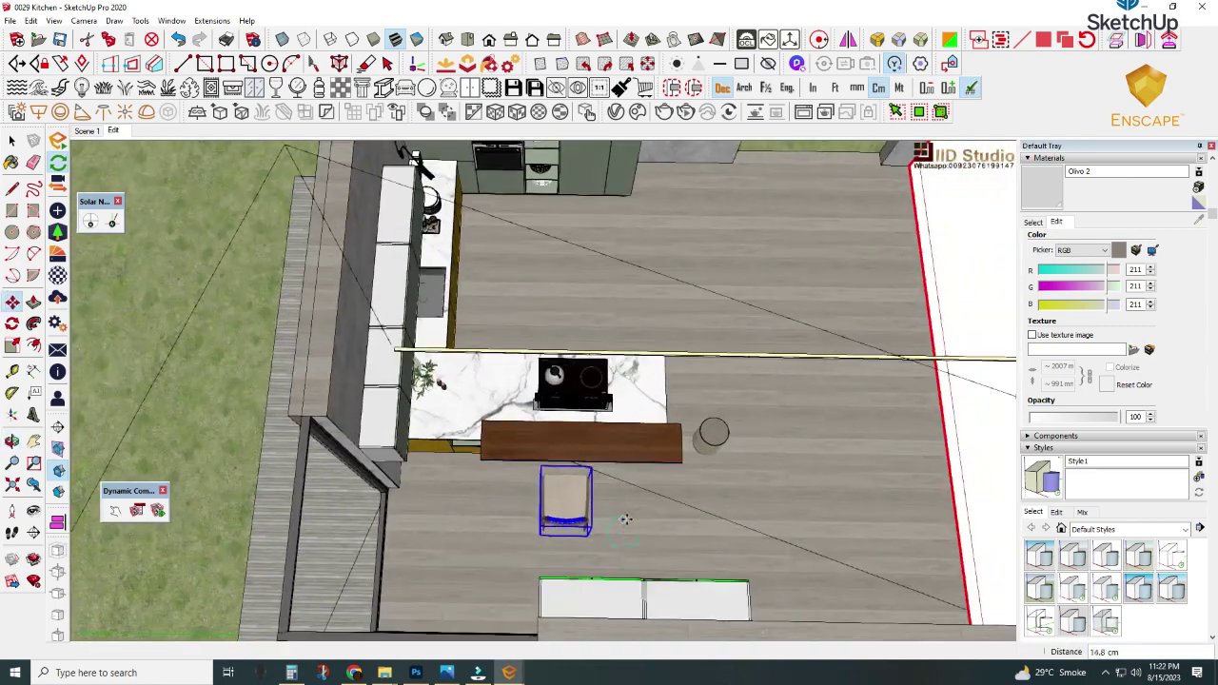
drag(607, 524, 646, 525)
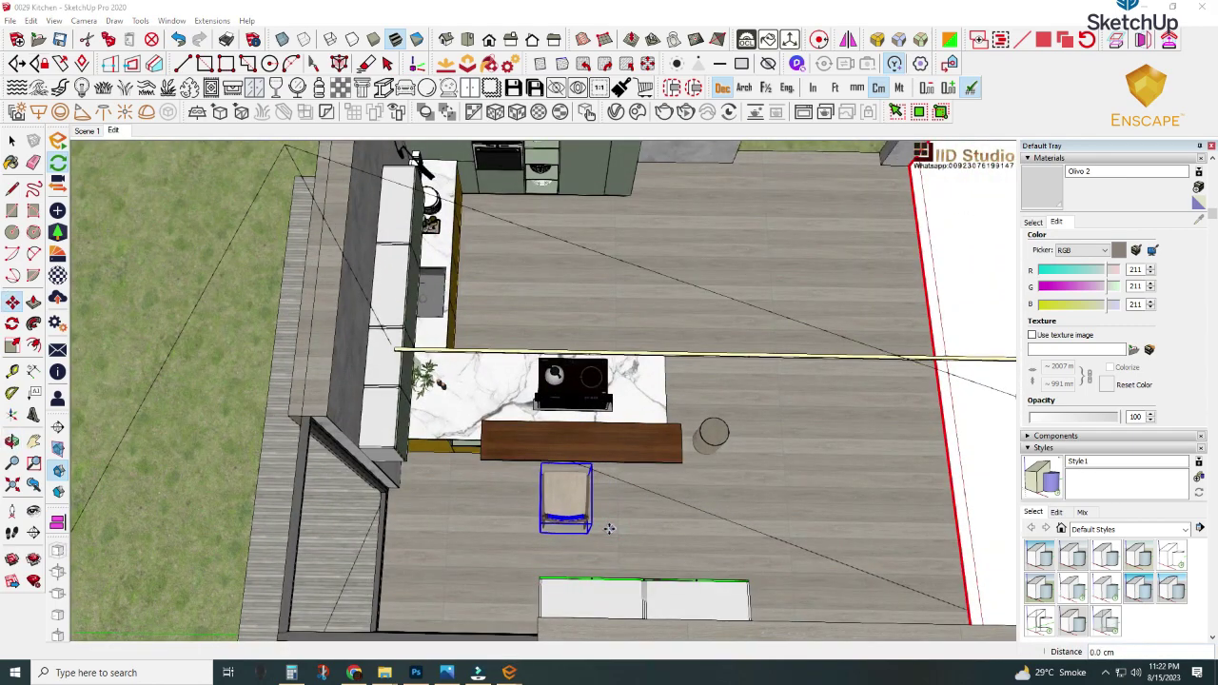
Place a copy of the chair beside the original
key(super)
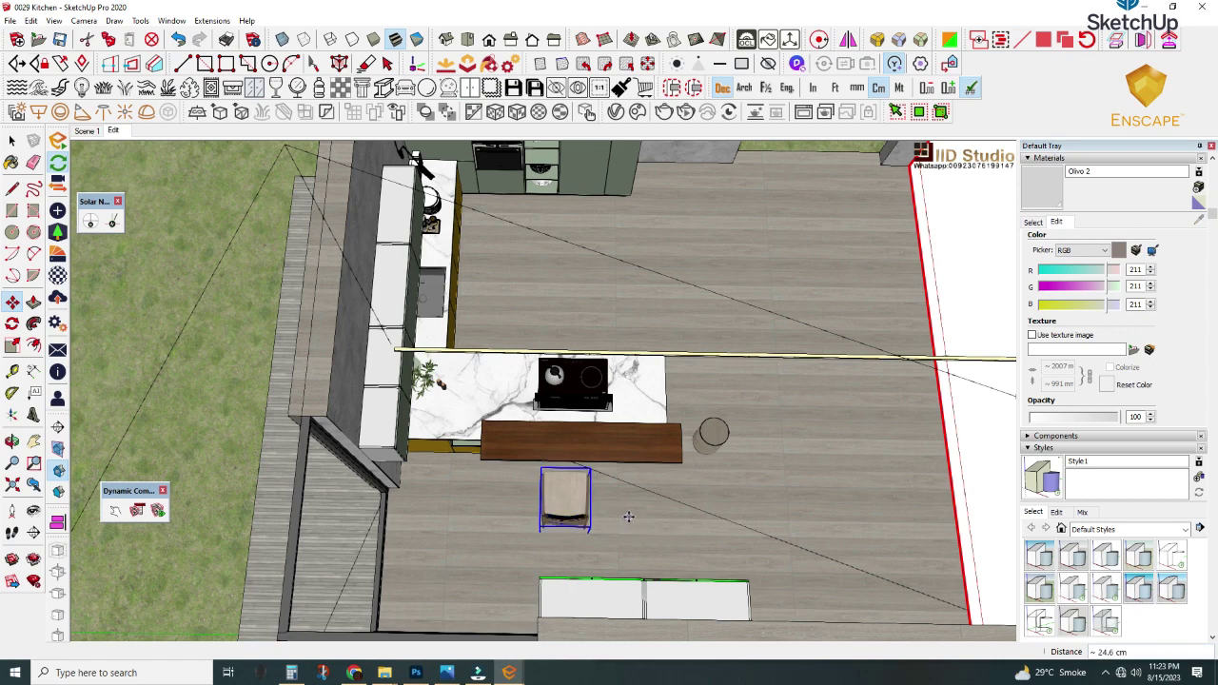
scroll(628, 516, up, 3)
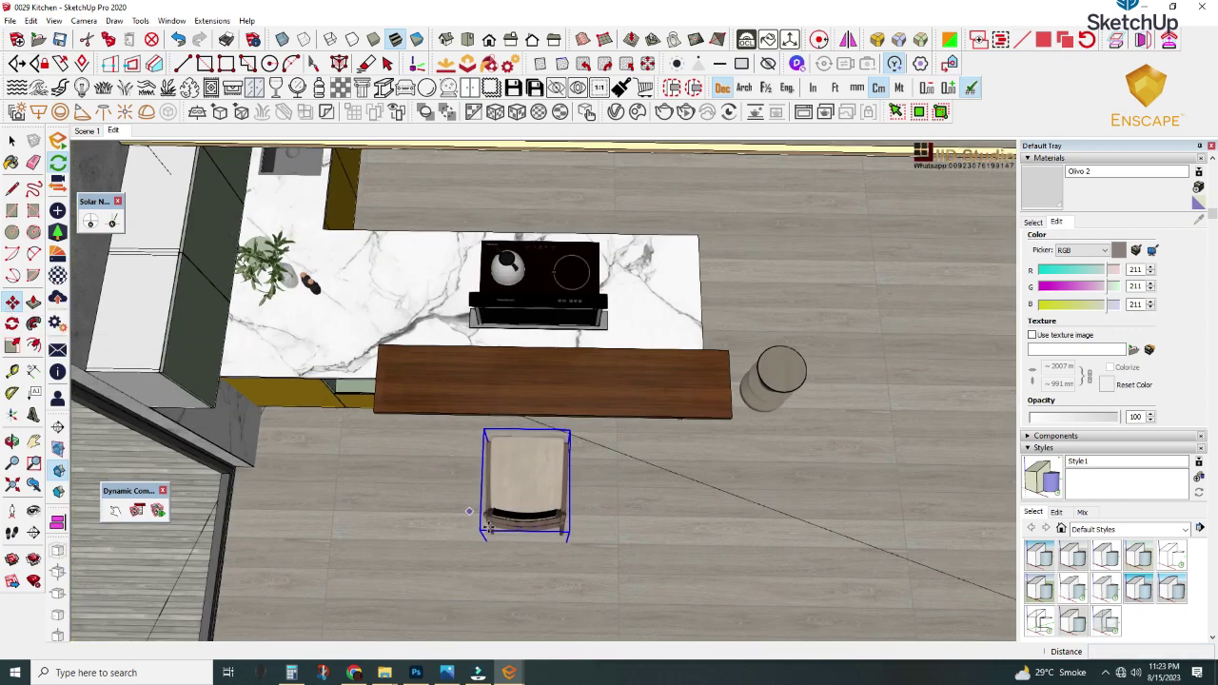
ctrl+drag(488, 528, 608, 528)
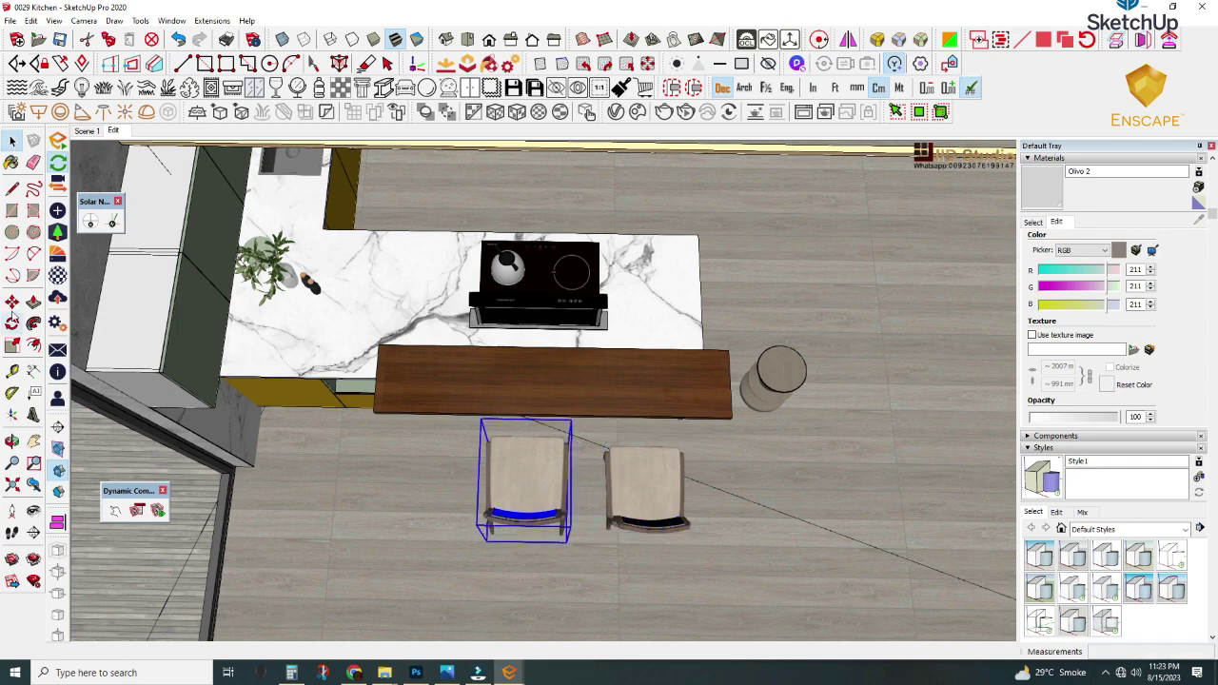
click(535, 516)
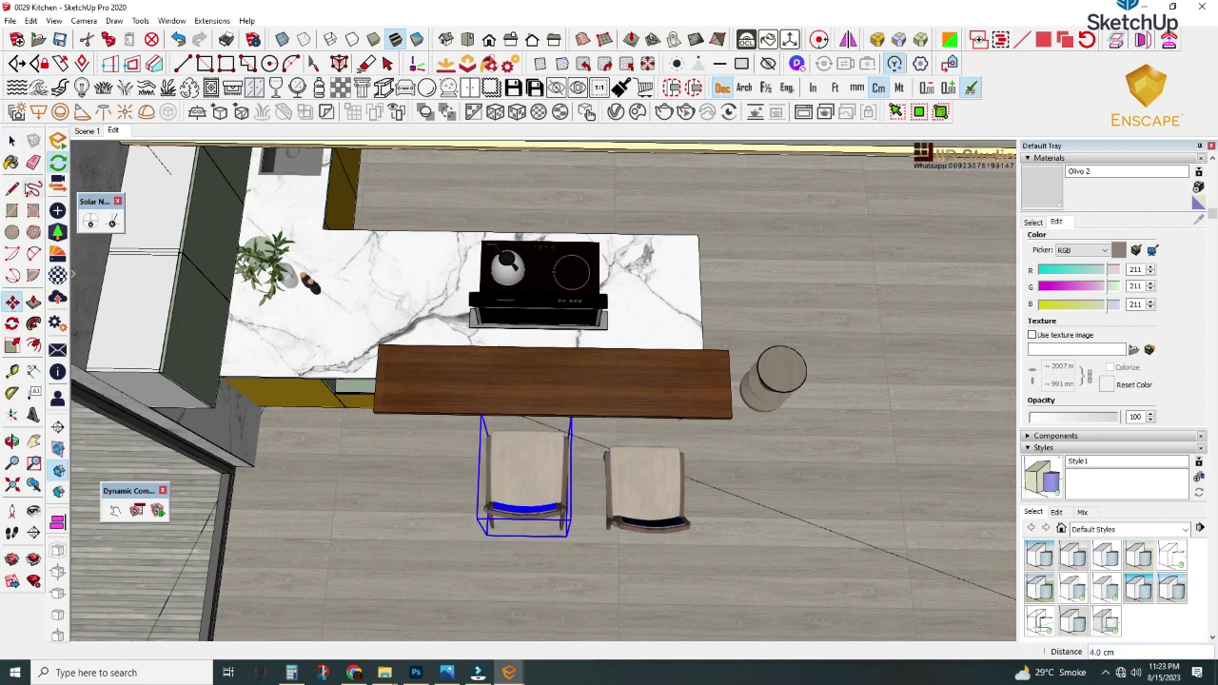
Back in perspective view, push the chair up under the counter
key(Page_Down)
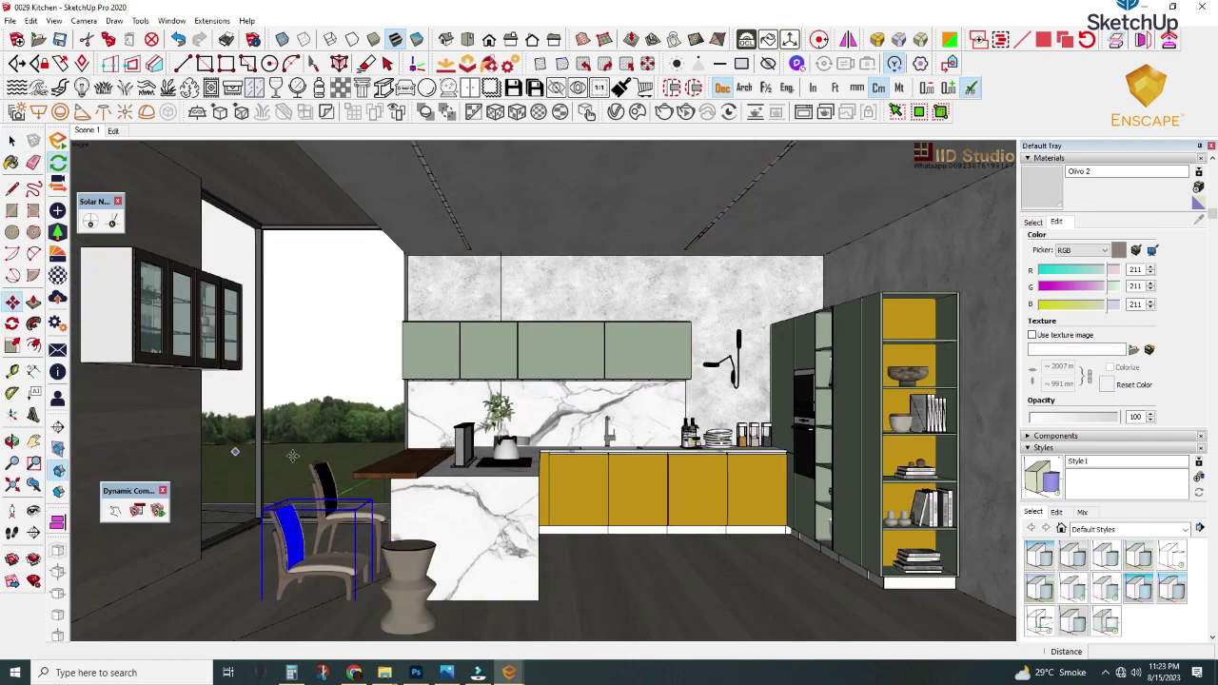
drag(292, 456, 292, 426)
click(57, 522)
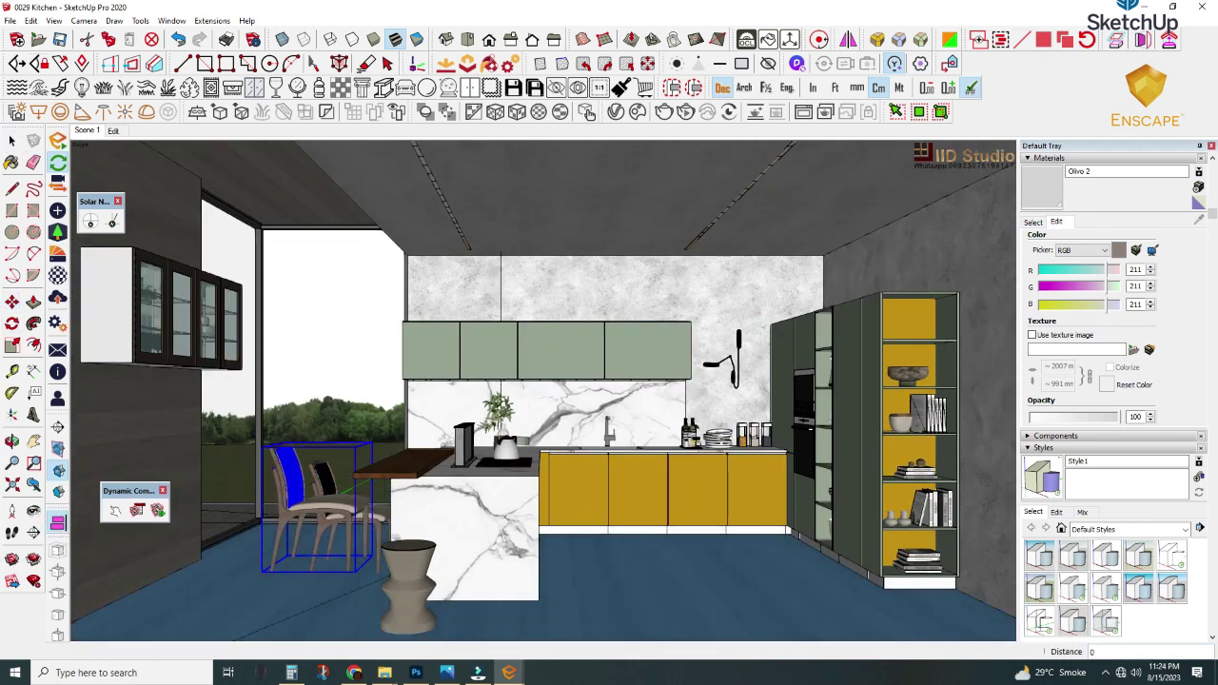
click(394, 624)
mouse_move(508, 672)
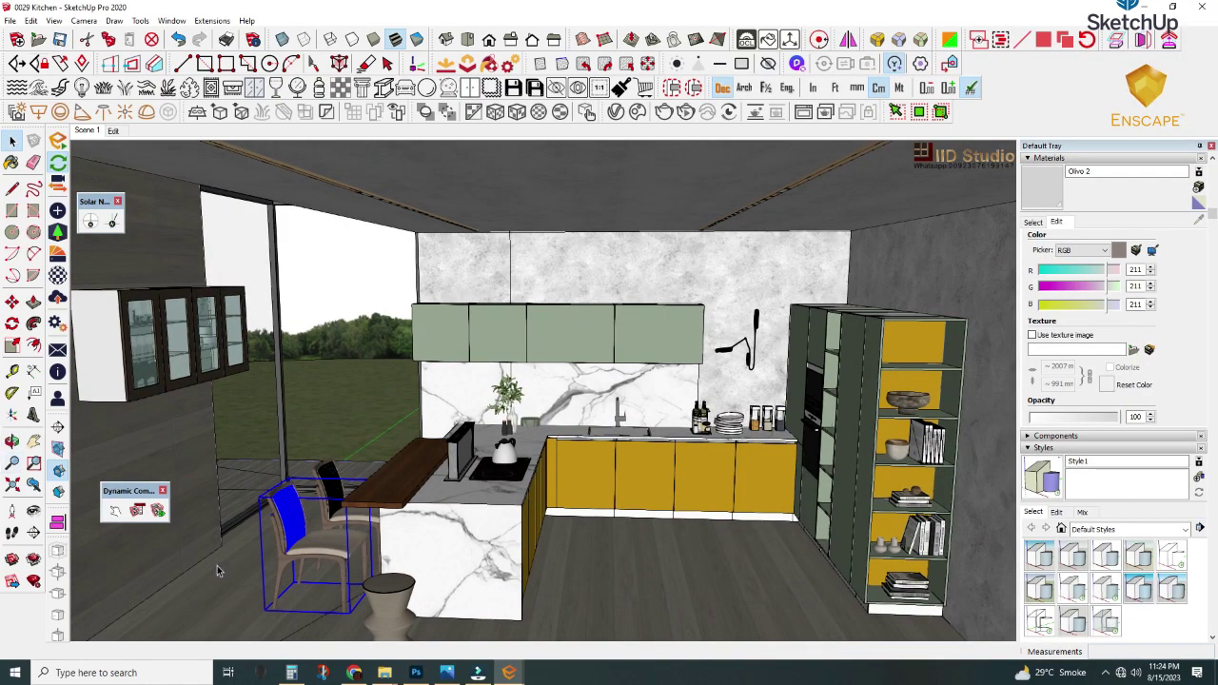
Orbit to a new angle on the chairs and pick up the bar chair with Move
scroll(217, 566, up, 2)
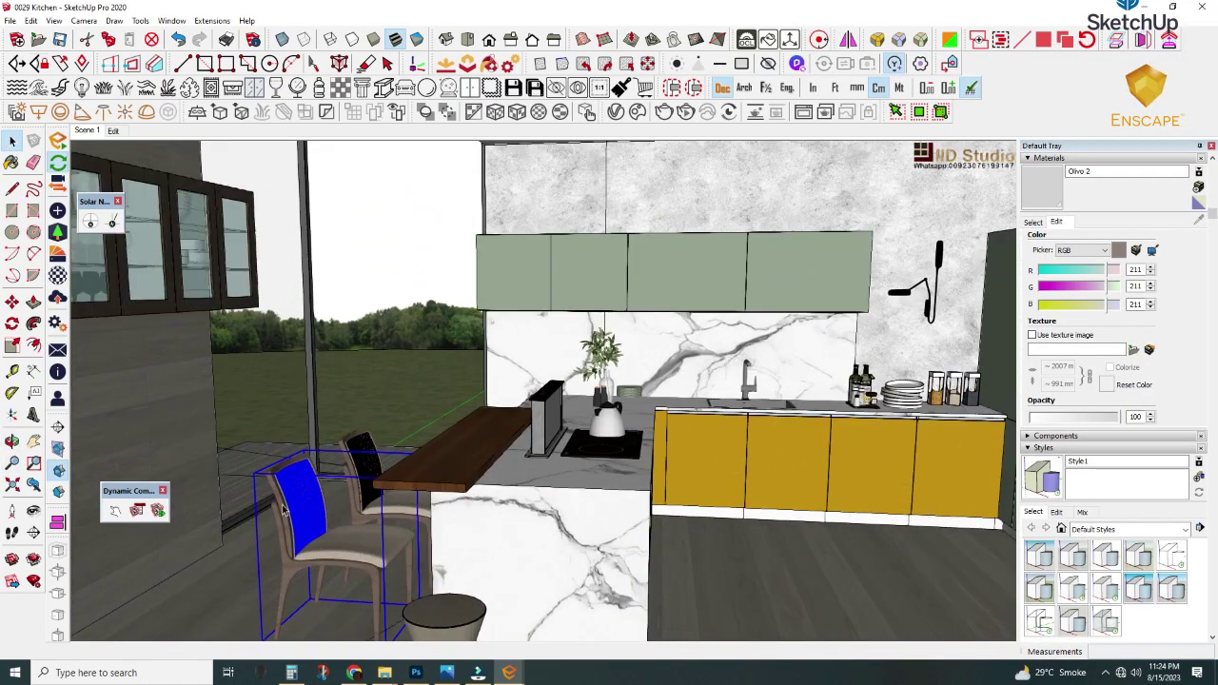
scroll(216, 565, down, 10)
scroll(583, 422, up, 10)
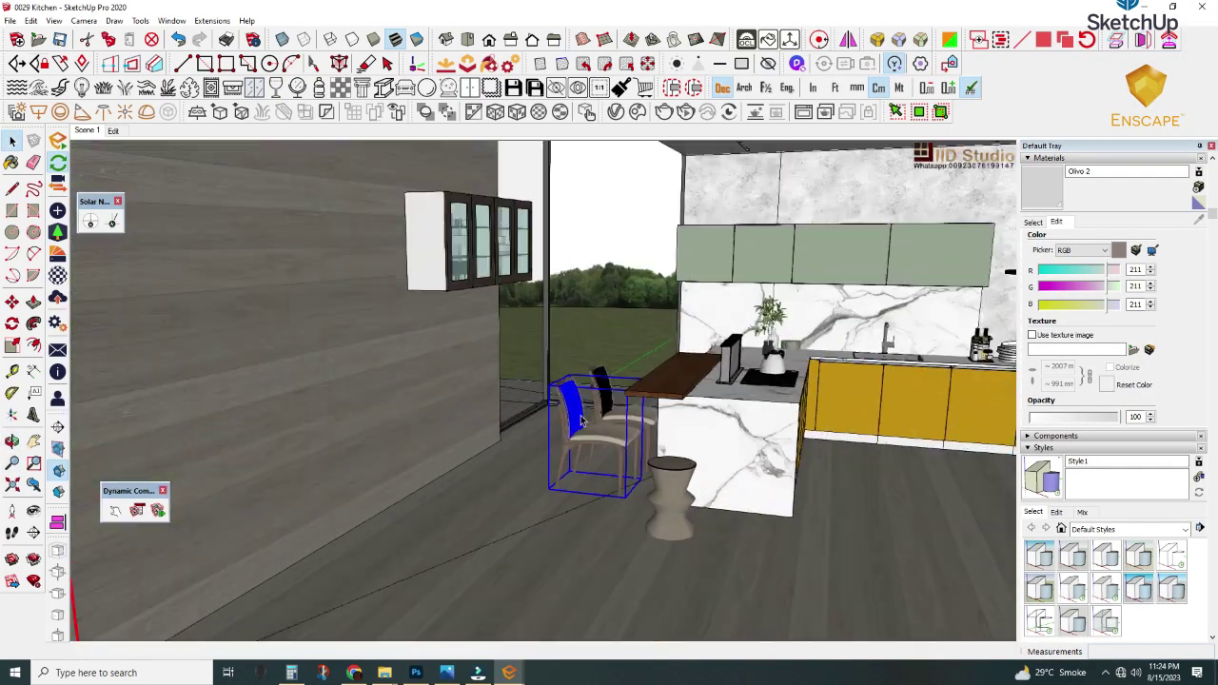
middle_drag(582, 421, 326, 470)
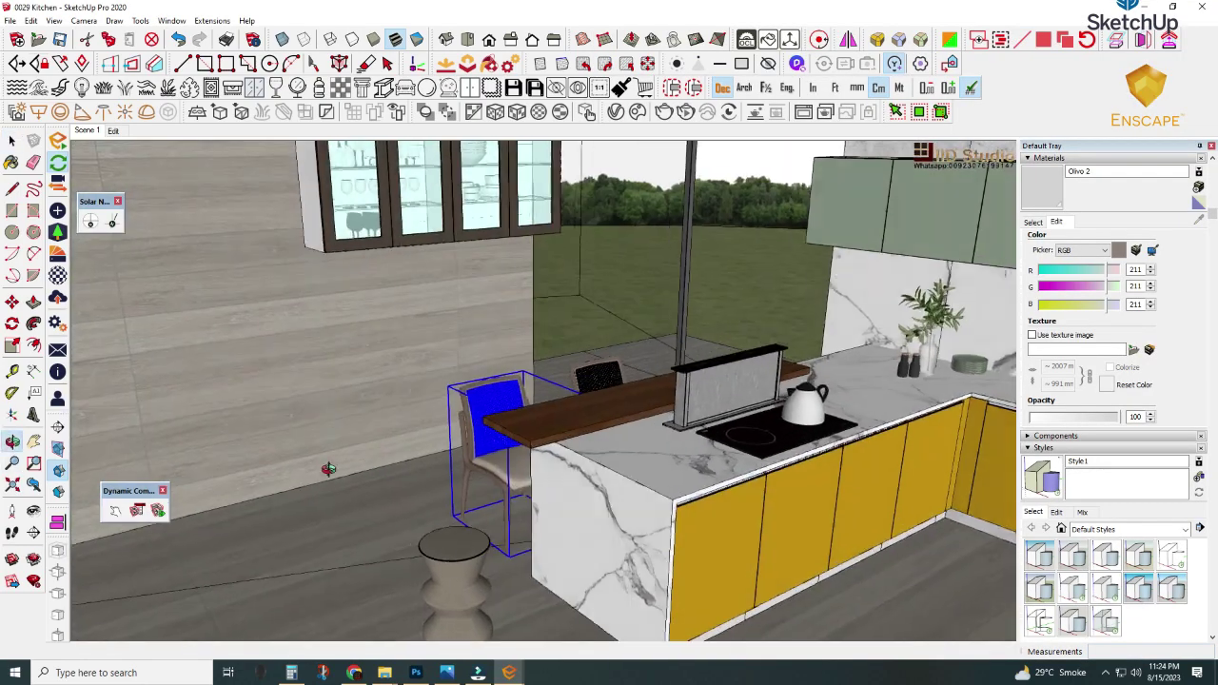
key(m)
click(340, 518)
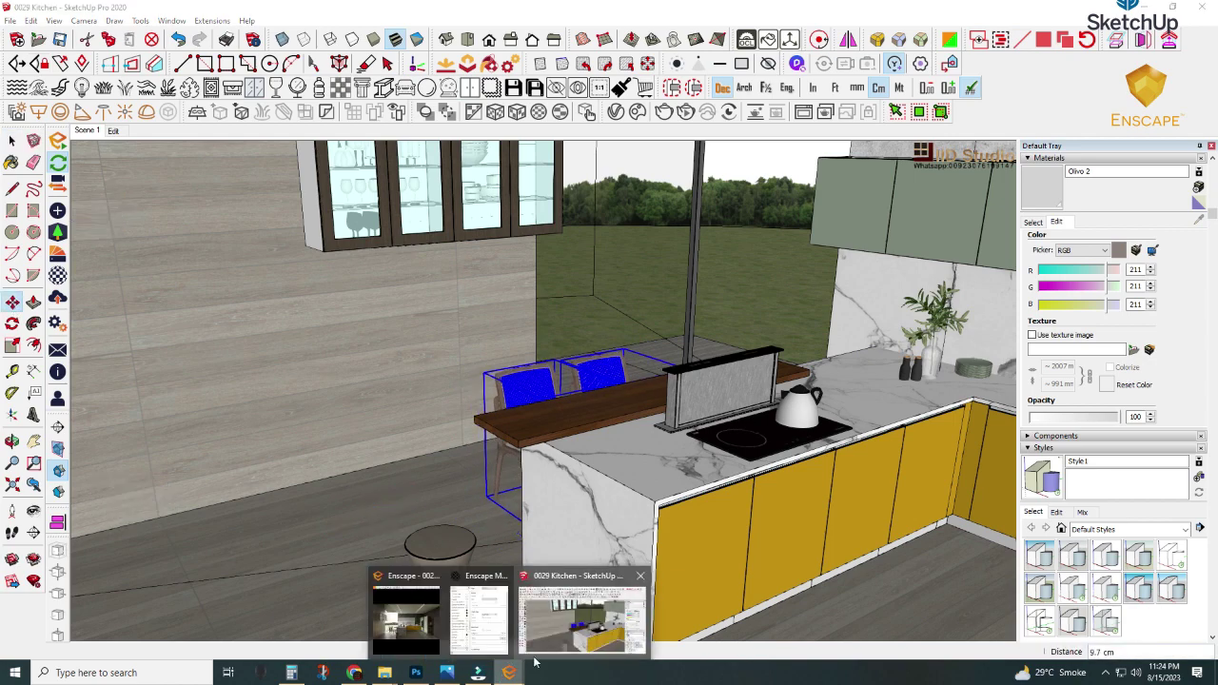
click(485, 600)
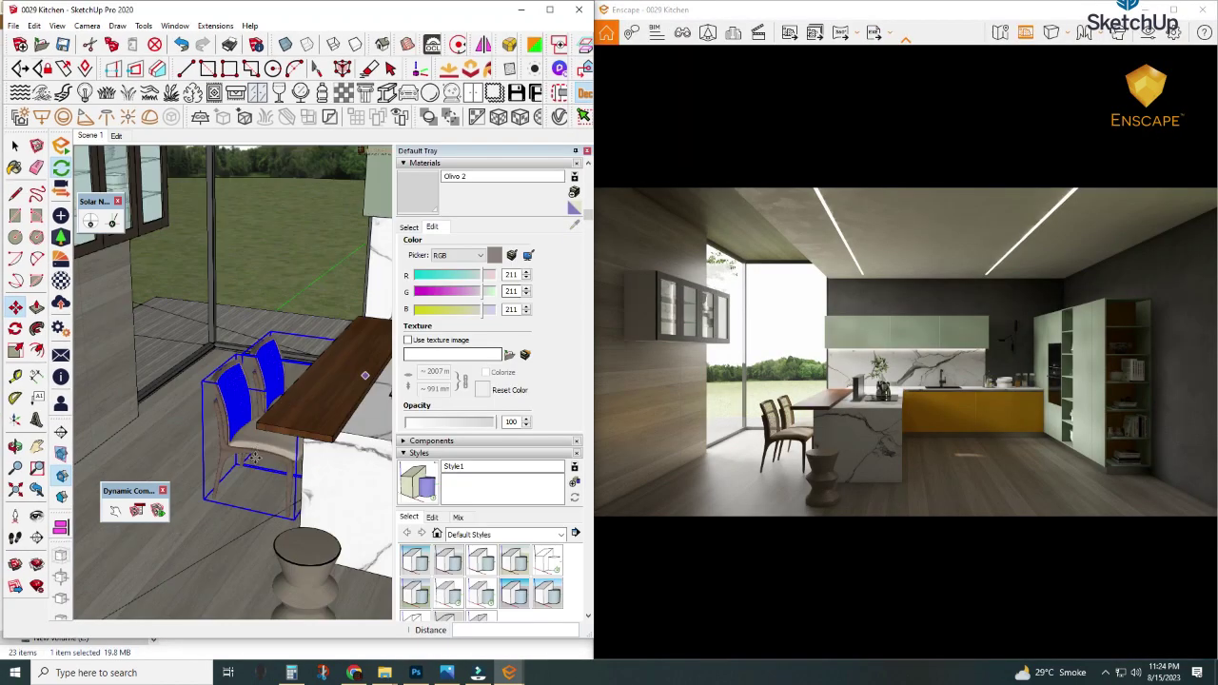
Slide the bar chairs about 26 cm along the wooden counter and drop them there
middle_drag(255, 458, 256, 493)
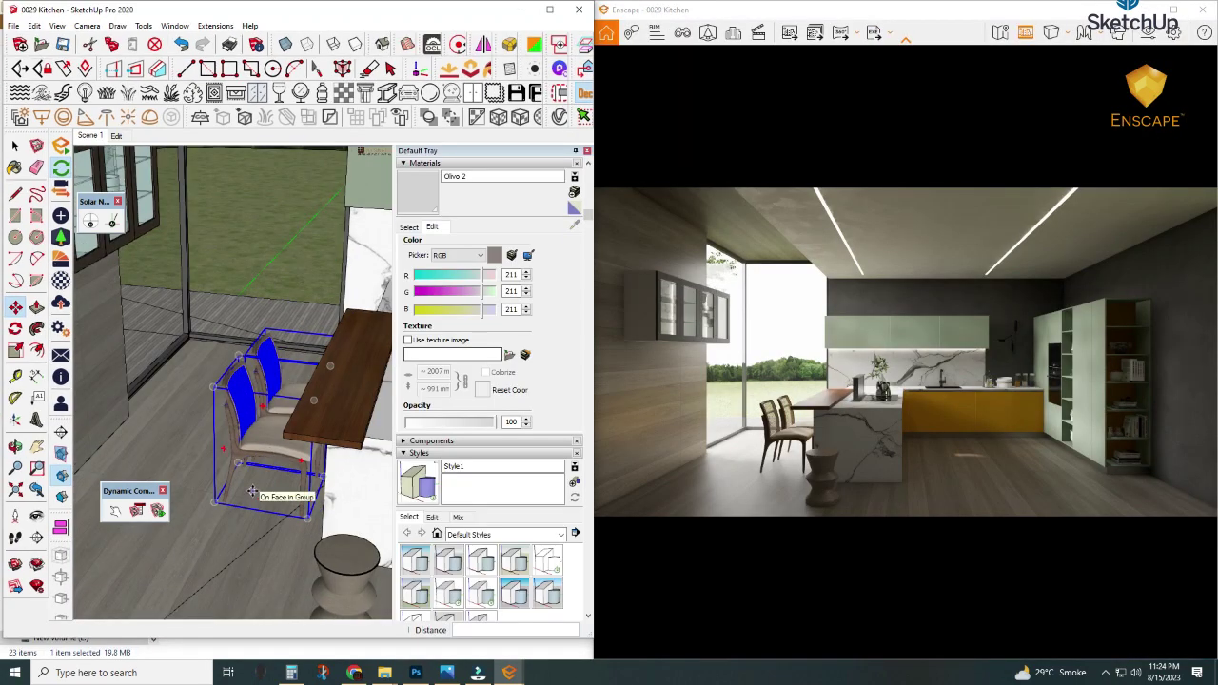
drag(252, 489, 228, 471)
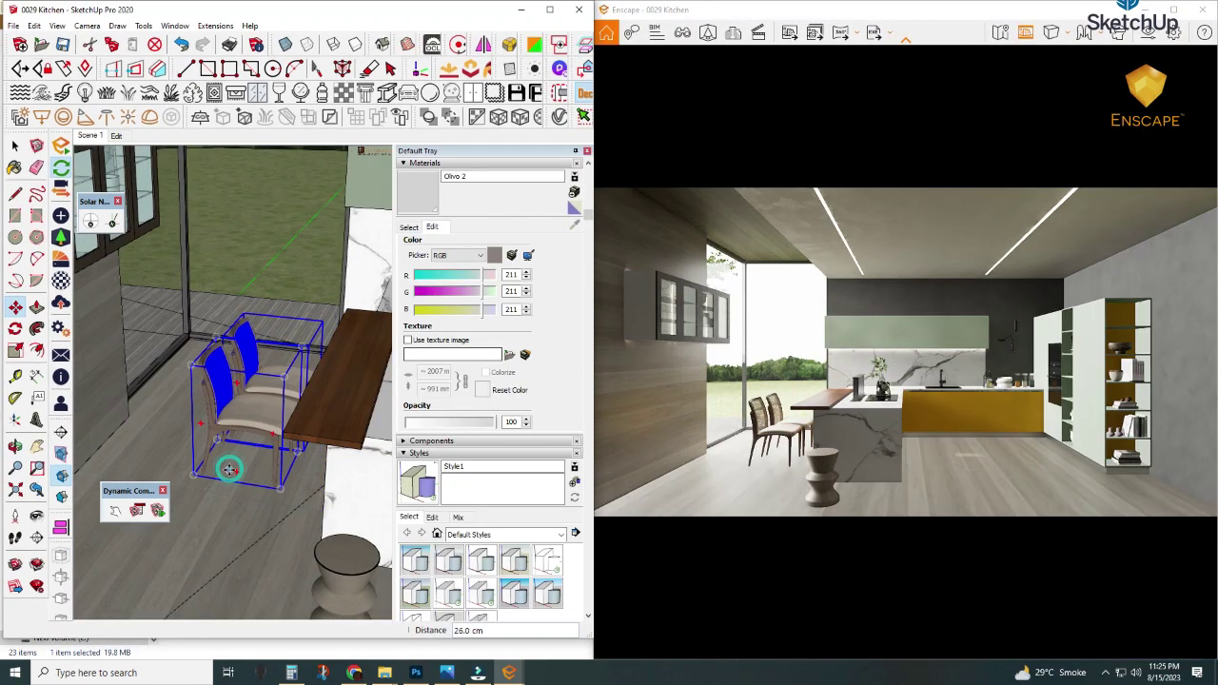
middle_drag(228, 471, 261, 485)
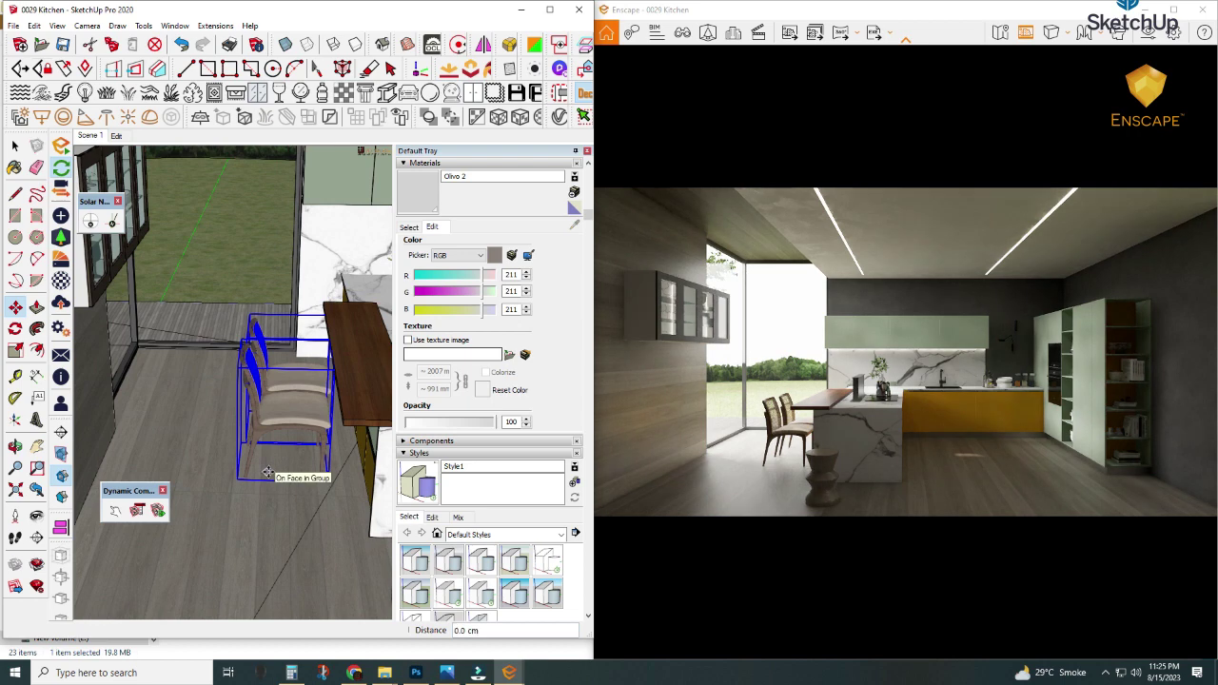
click(266, 491)
key(space)
click(133, 463)
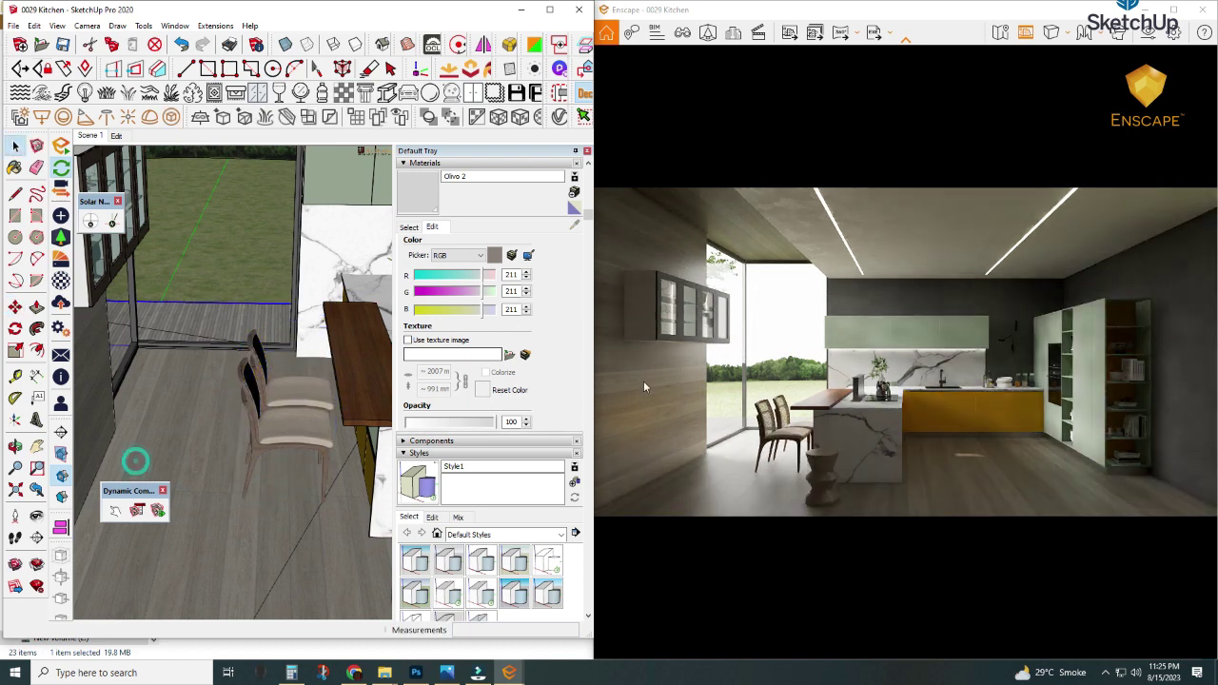
middle_drag(133, 462, 360, 536)
Drop the round stool further right beside the marble island
click(261, 549)
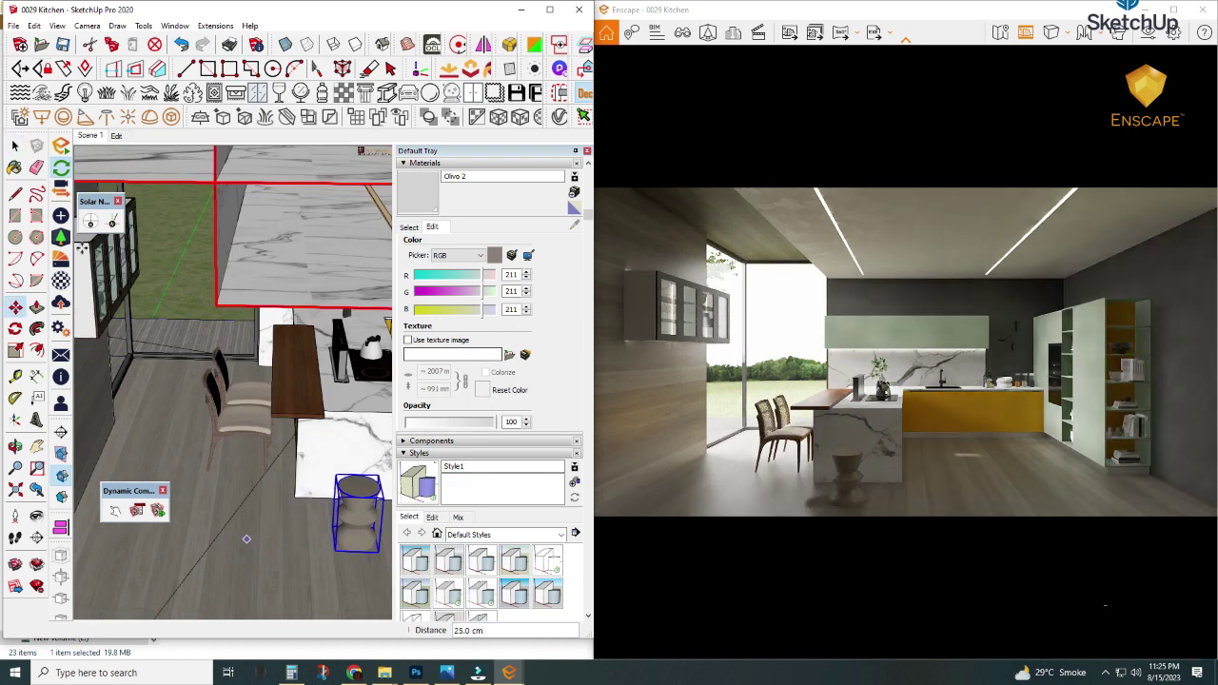
key(space)
click(139, 511)
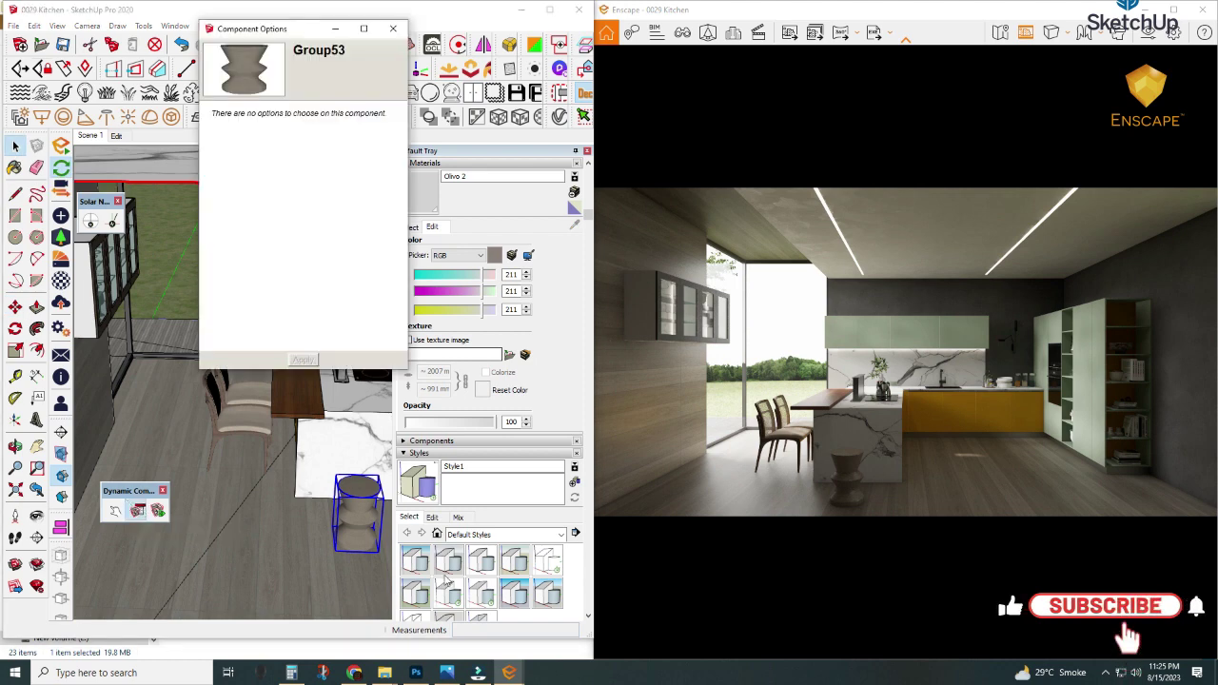
click(814, 416)
Move the glass wall cabinets left along the wood wall and close the group
middle_drag(238, 381, 224, 319)
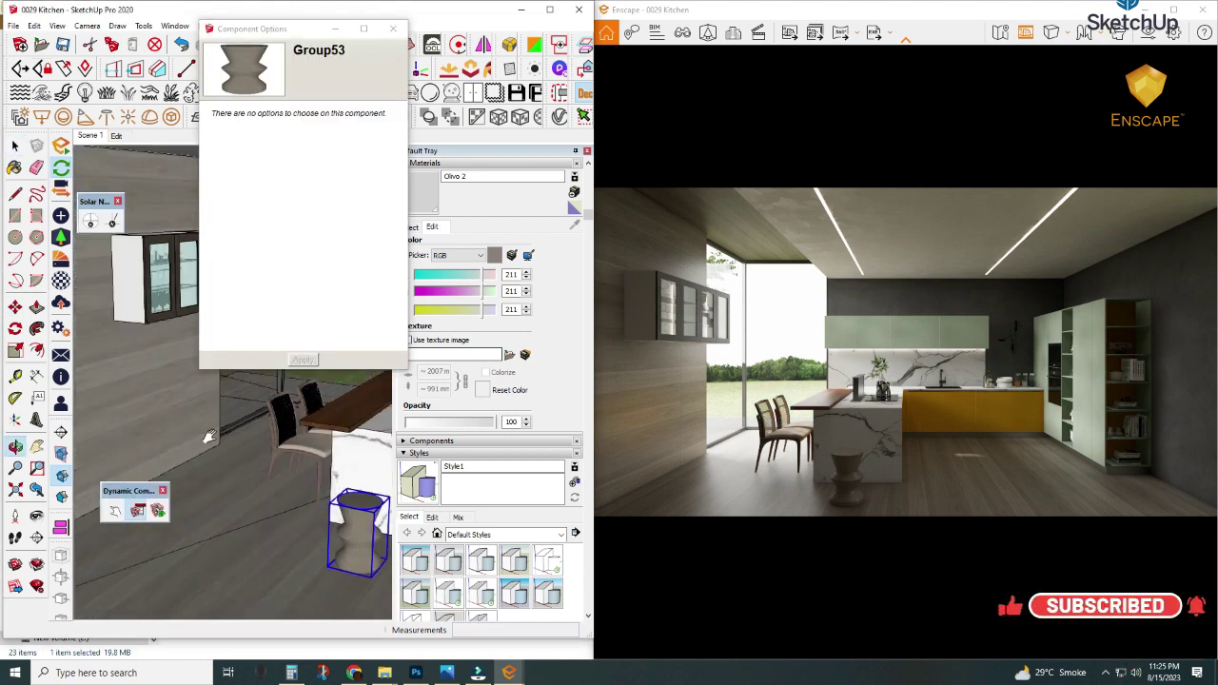
click(285, 295)
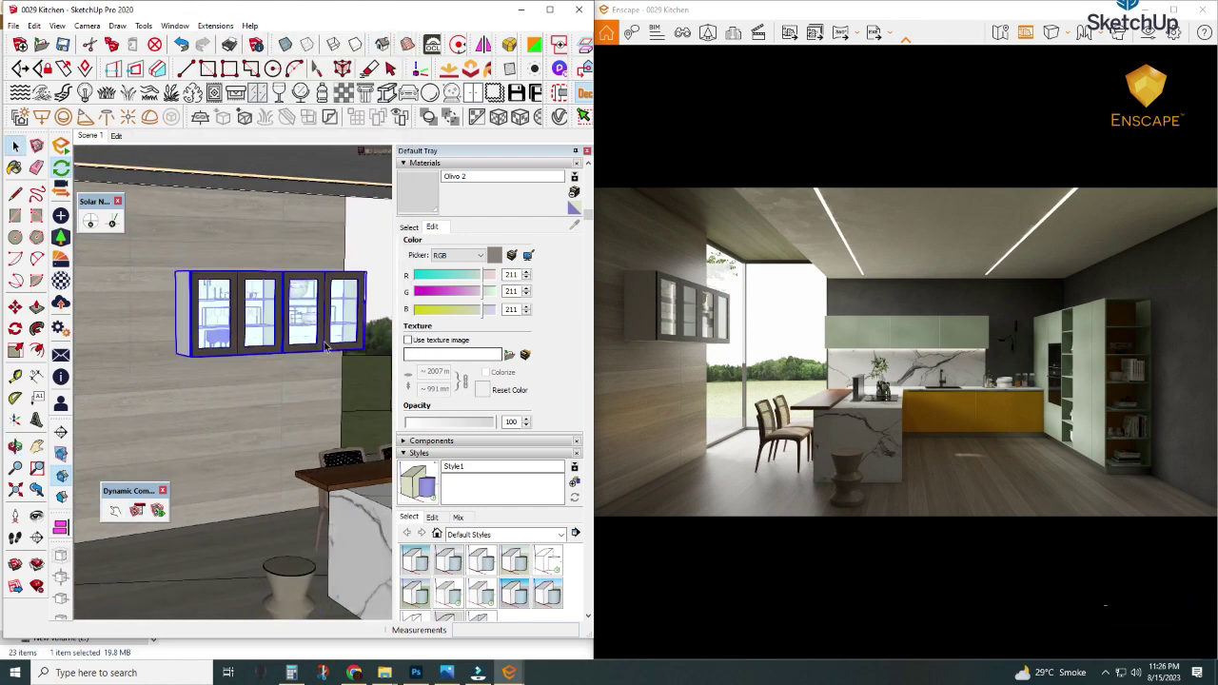
right_click(303, 290)
key(m)
click(242, 383)
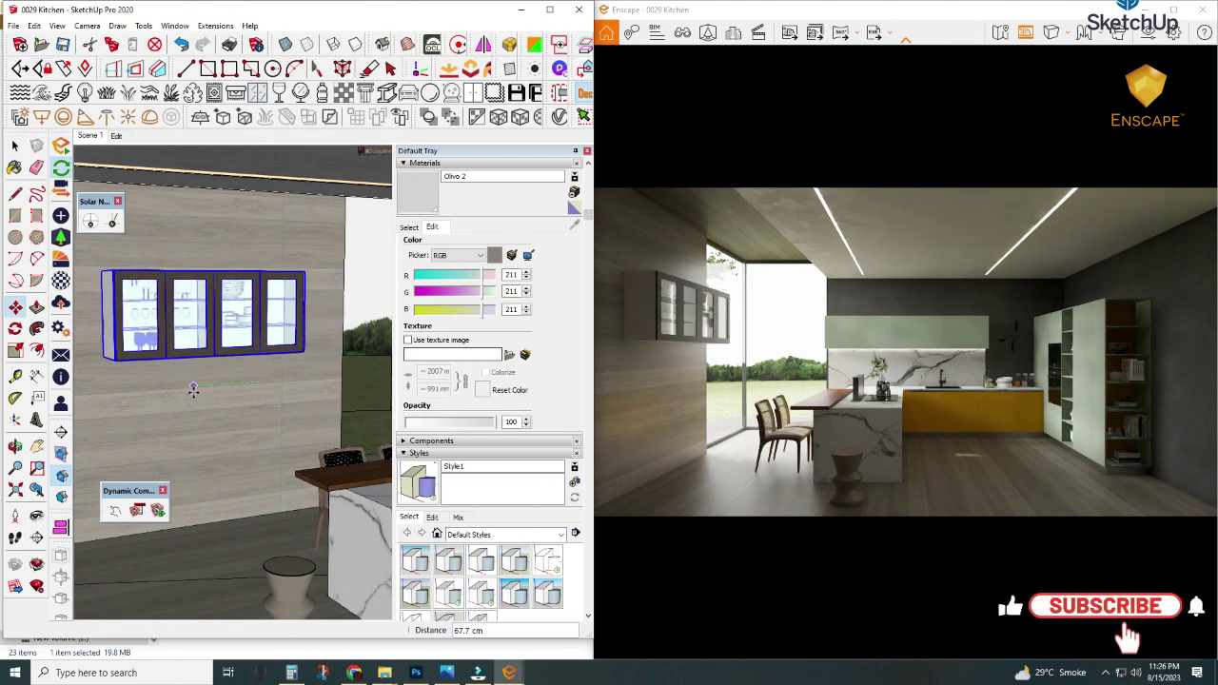
scroll(267, 394, down, 5)
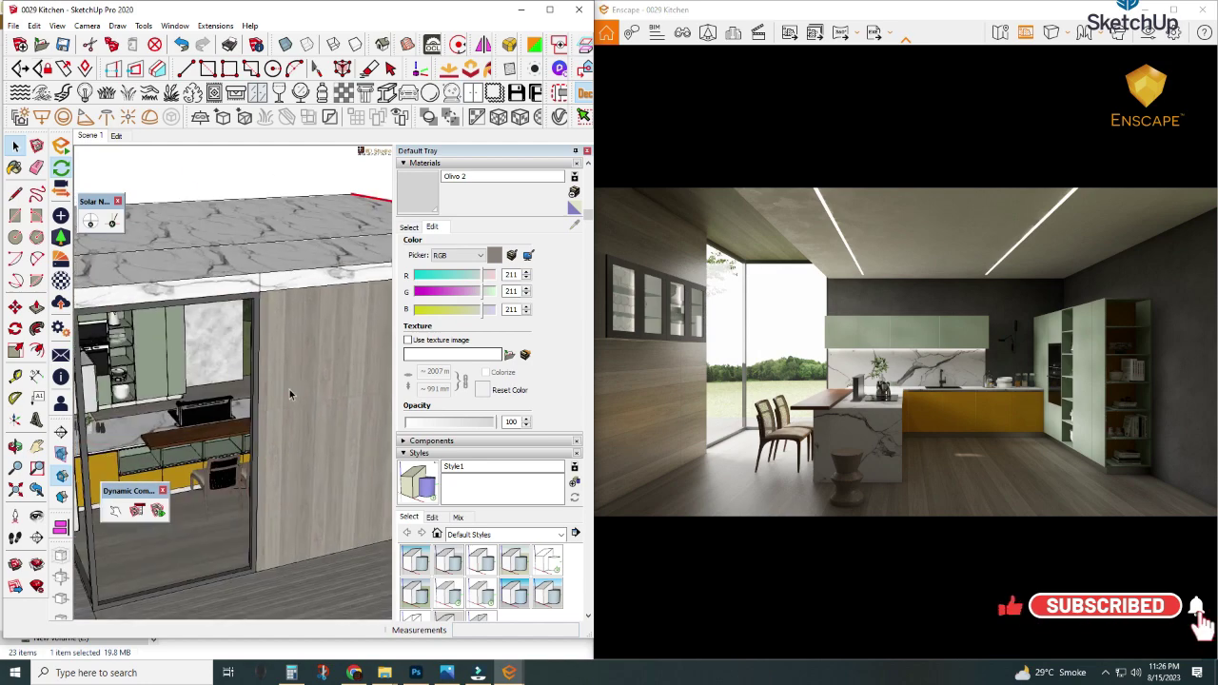
key(m)
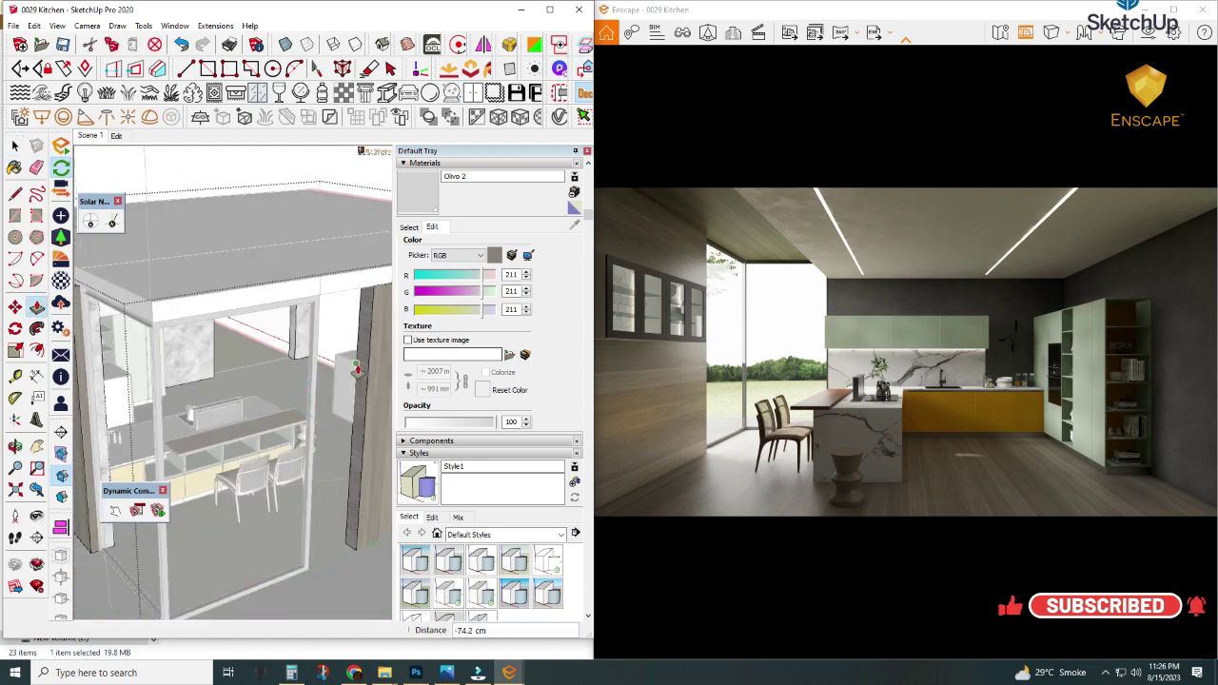
right_click(318, 502)
click(342, 514)
Select the tall green cabinet and maximize the Enscape render
middle_drag(304, 550, 237, 249)
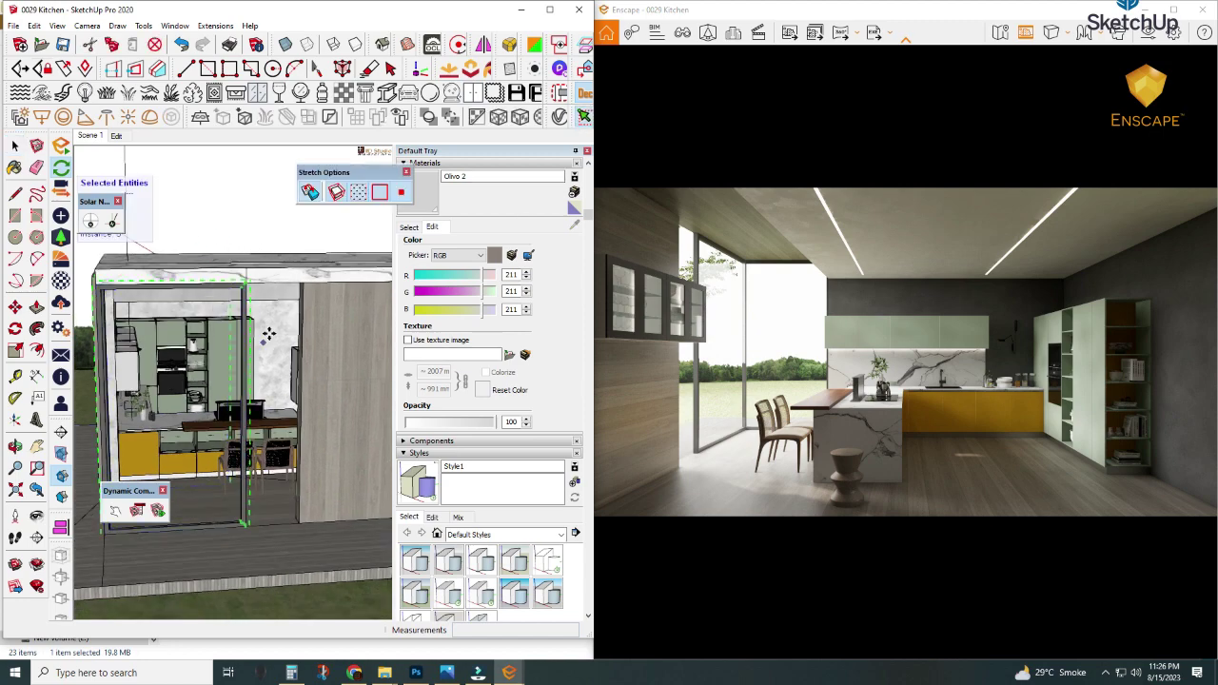
scroll(235, 271, up, 5)
middle_drag(217, 290, 158, 370)
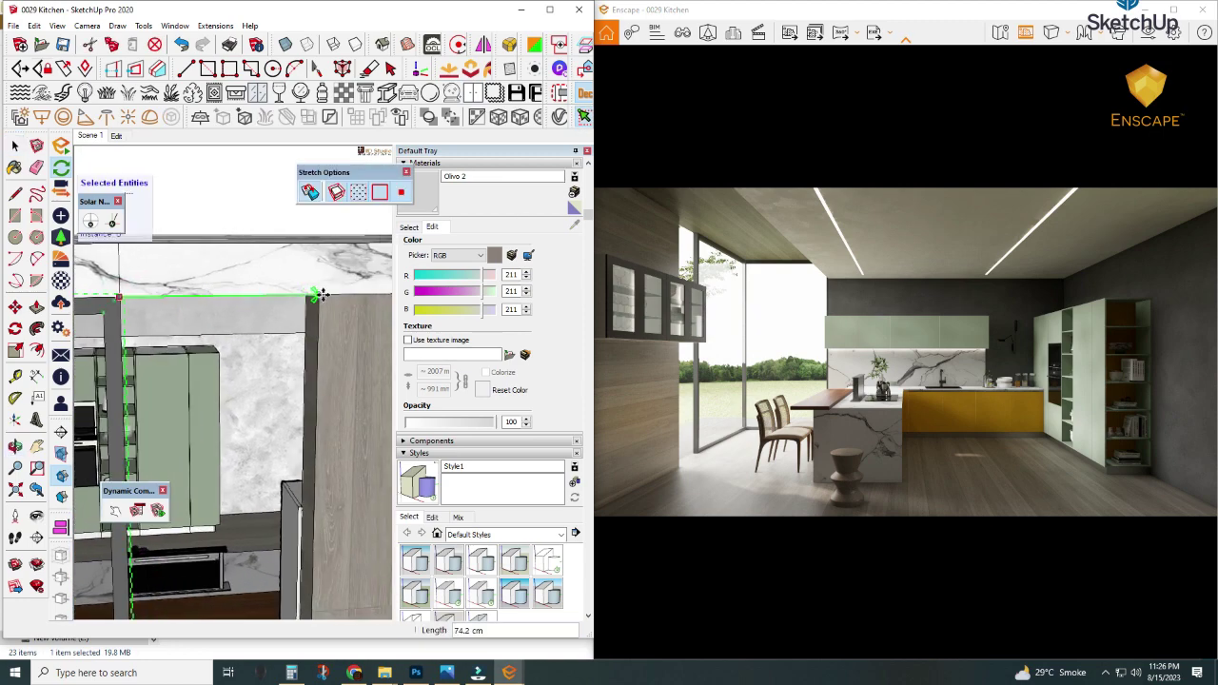
key(space)
click(158, 370)
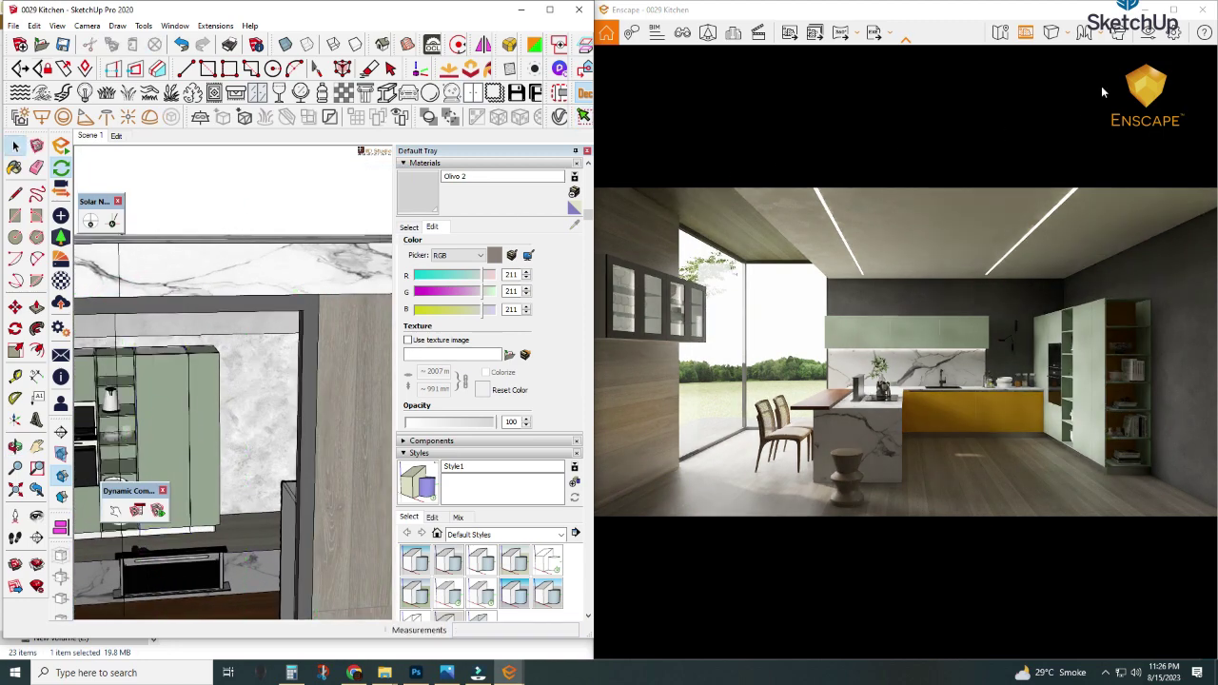
double_click(1101, 11)
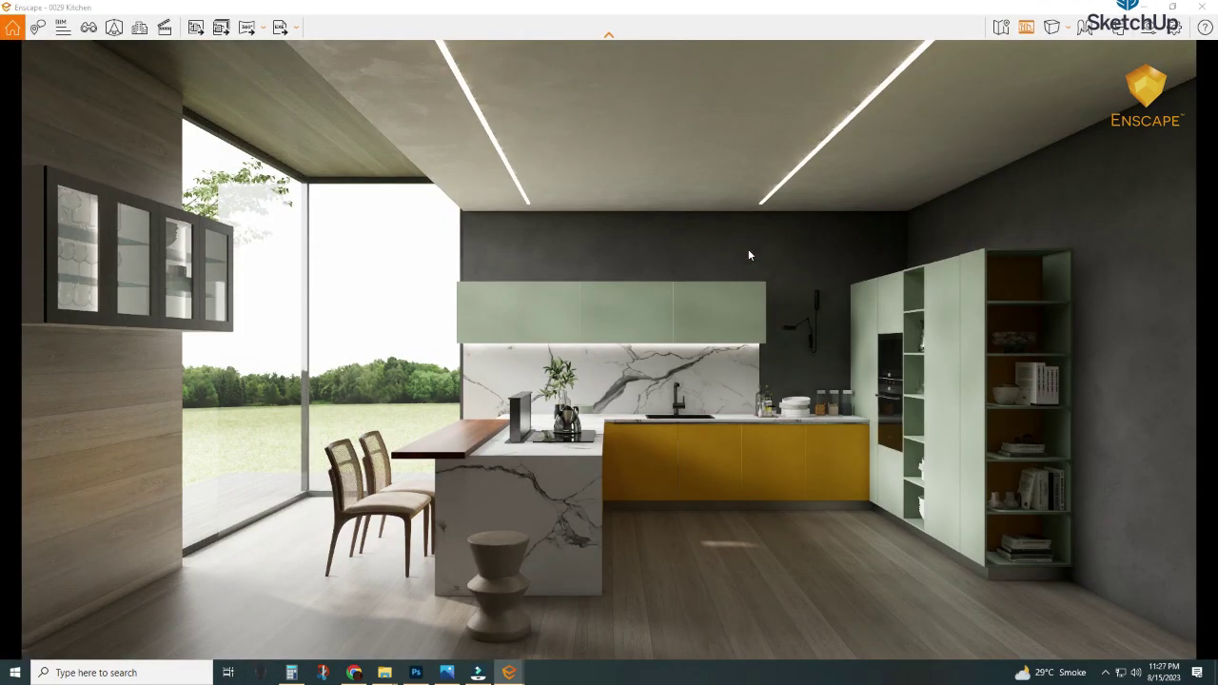
Pan the SketchUp view across the cabinets, then return Enscape to full screen
key(super+Down)
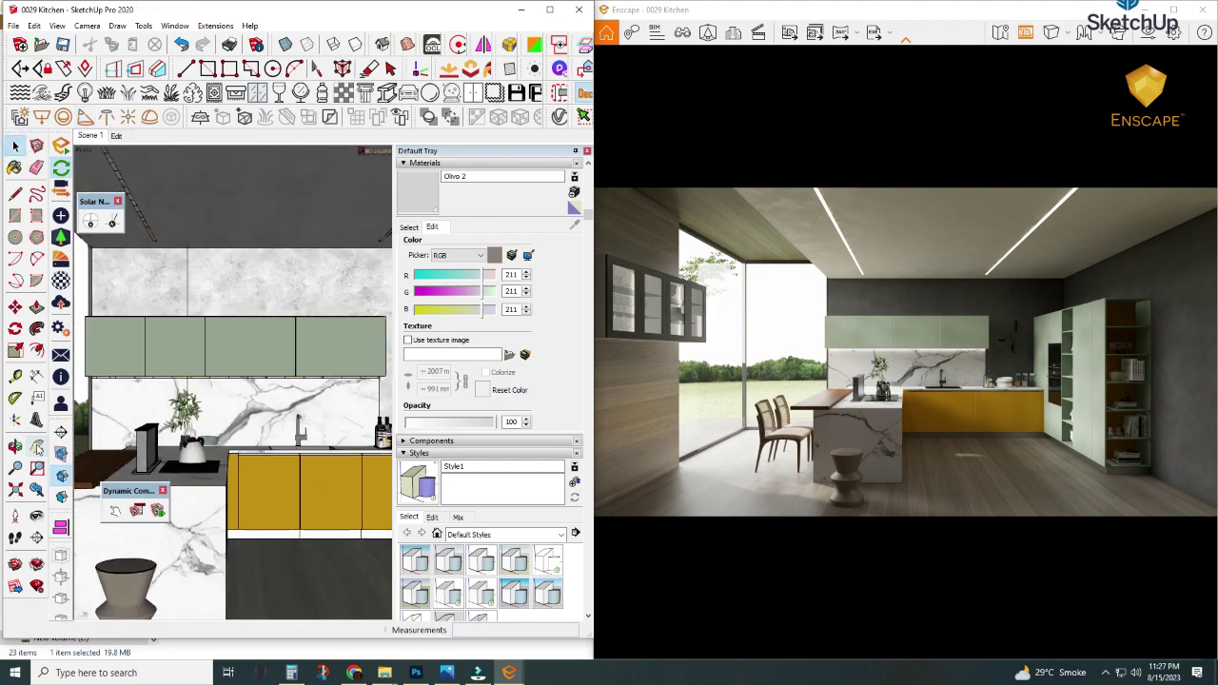
drag(190, 344, 224, 343)
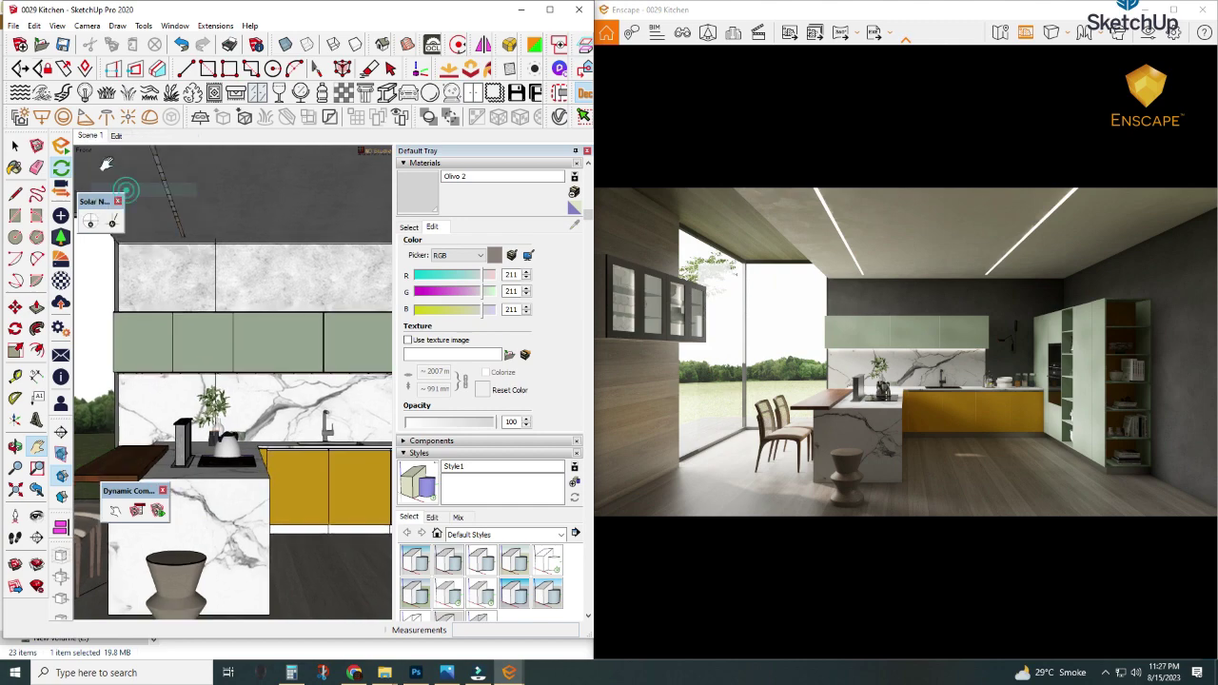
click(1174, 10)
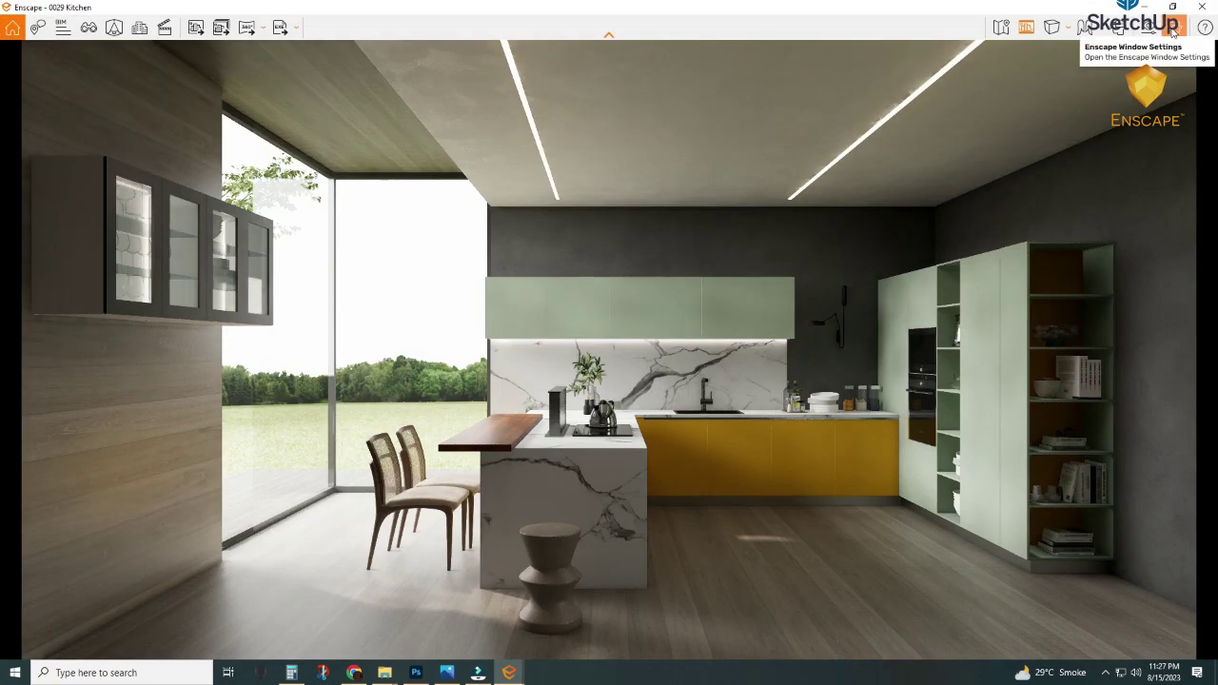
Lower Sun Brightness to its minimum, move the camera toward the island, and exit fullscreen
click(1172, 31)
click(995, 108)
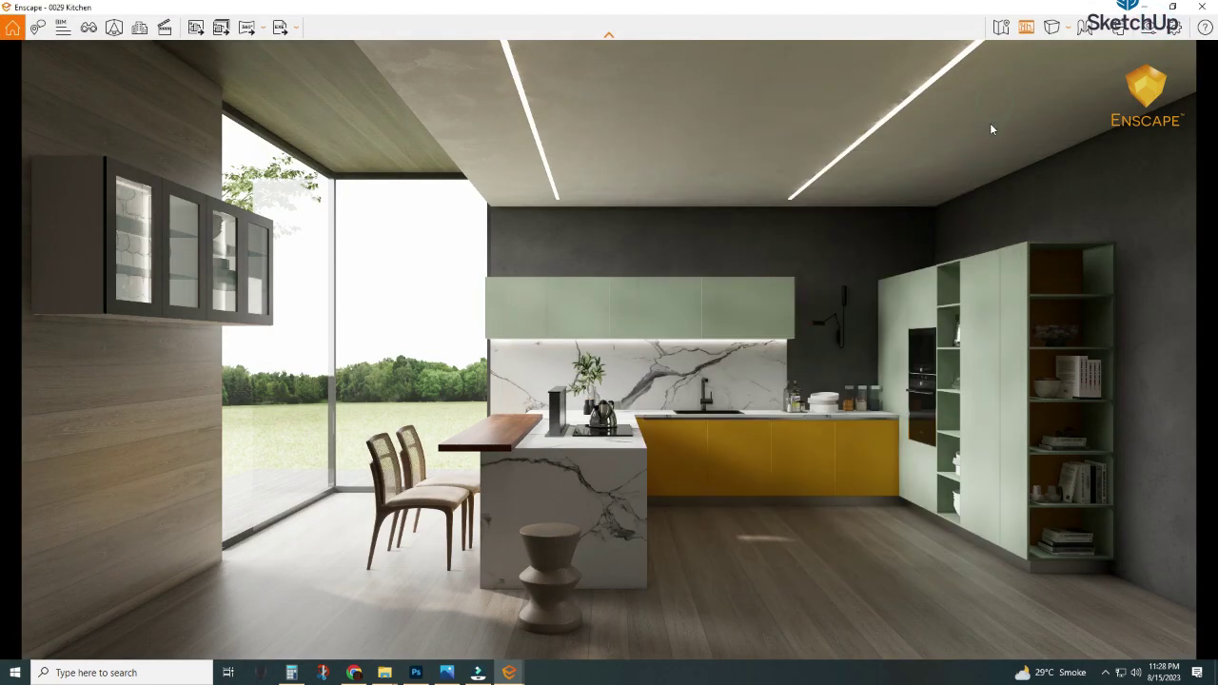
click(1149, 27)
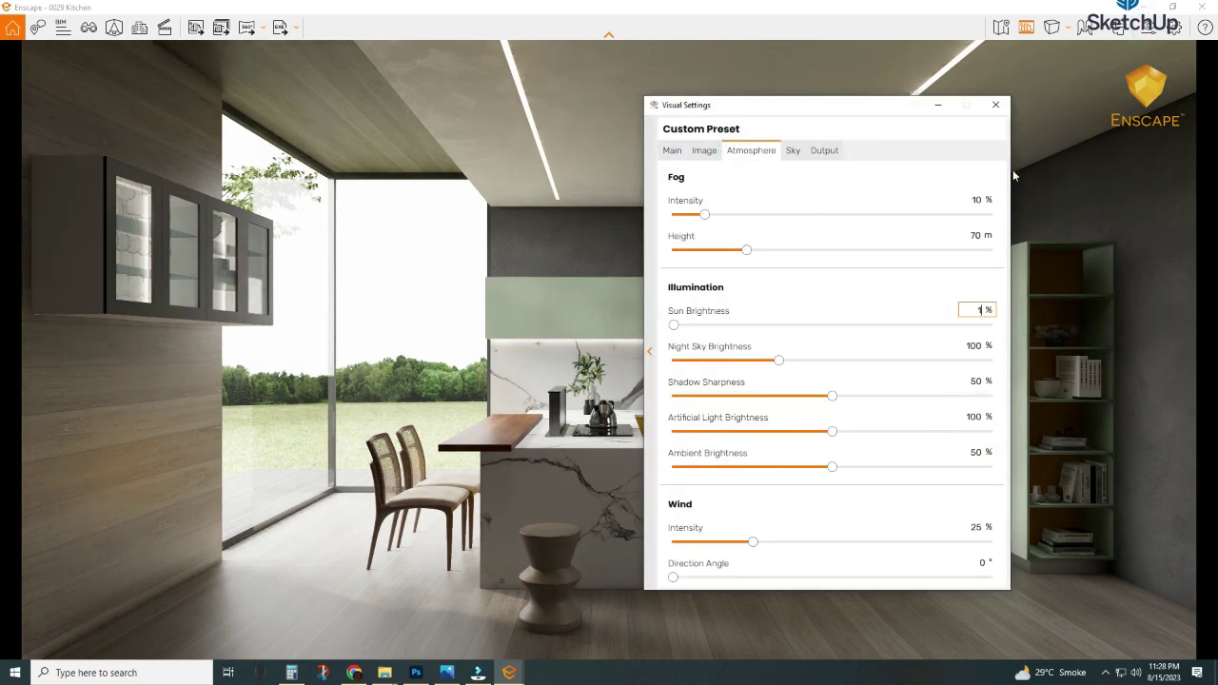
click(995, 104)
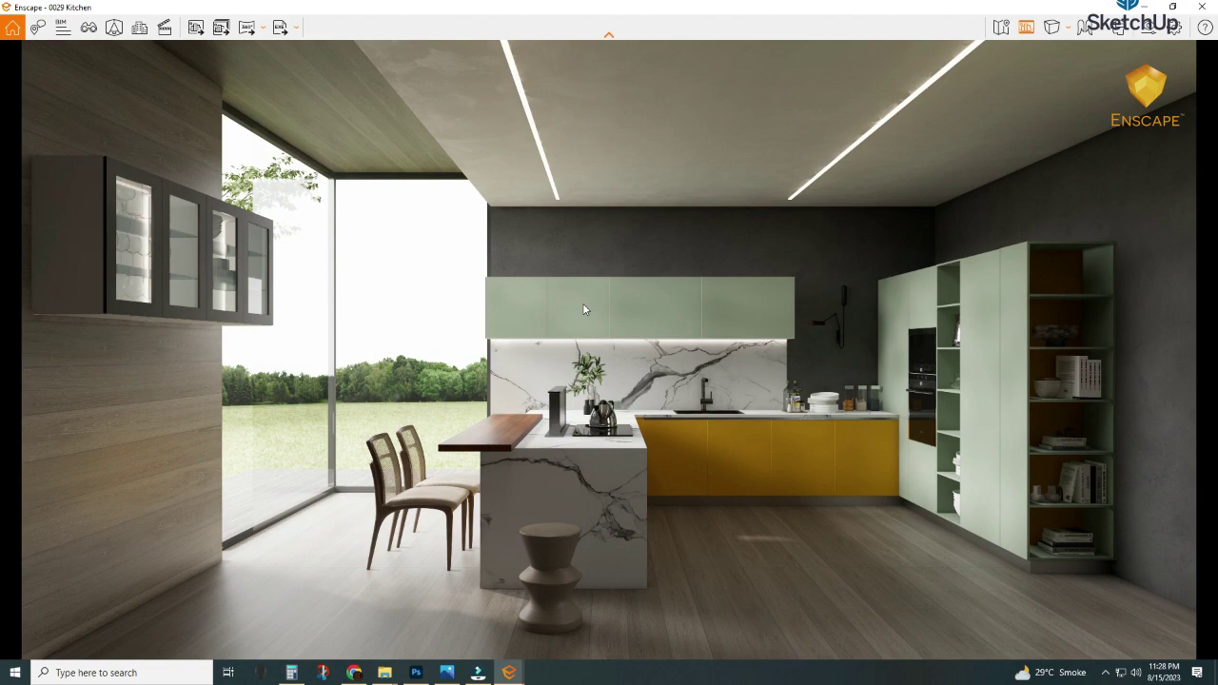
drag(582, 303, 471, 529)
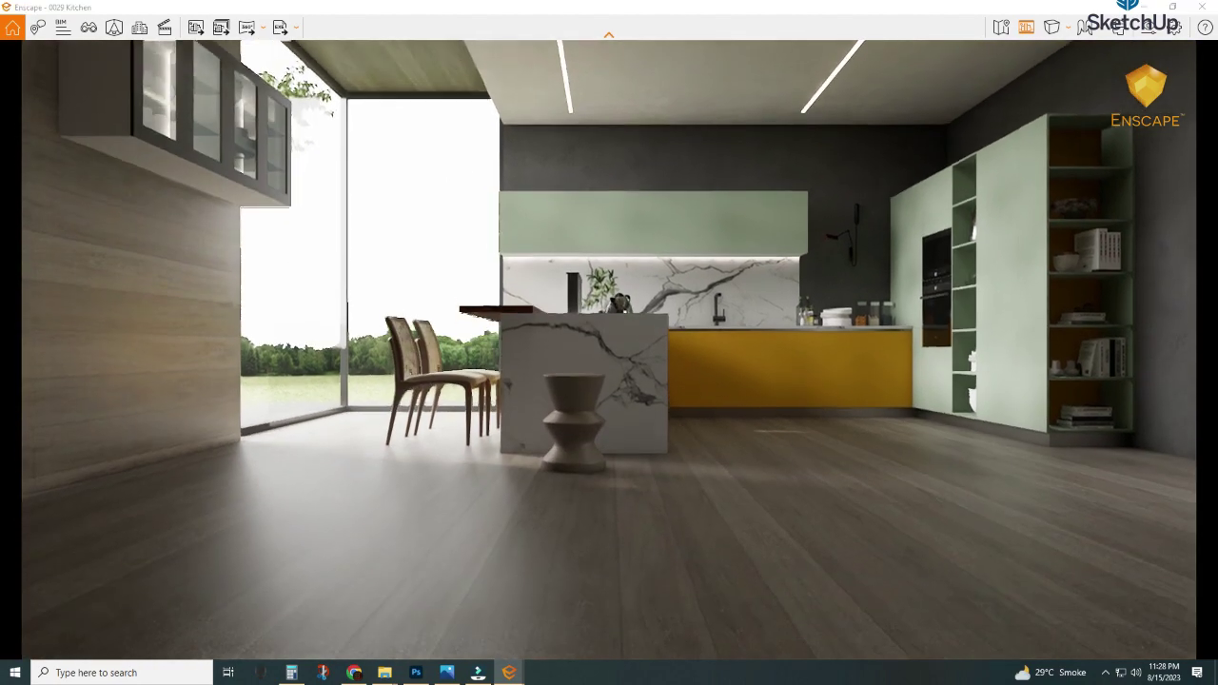
key(F11)
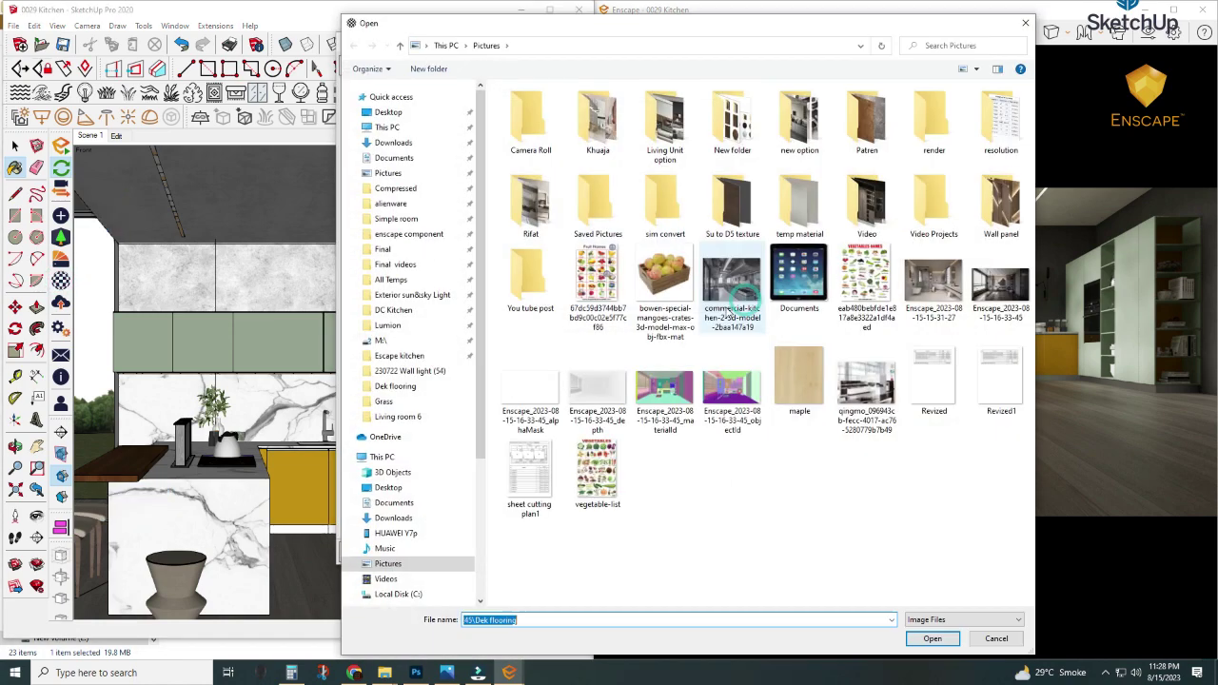
Load Test 2copy from Textures (I:) > All_Textures > Dek flooring as Color A08's normal map
scroll(473, 429, down, 1)
scroll(473, 428, down, 1)
click(393, 599)
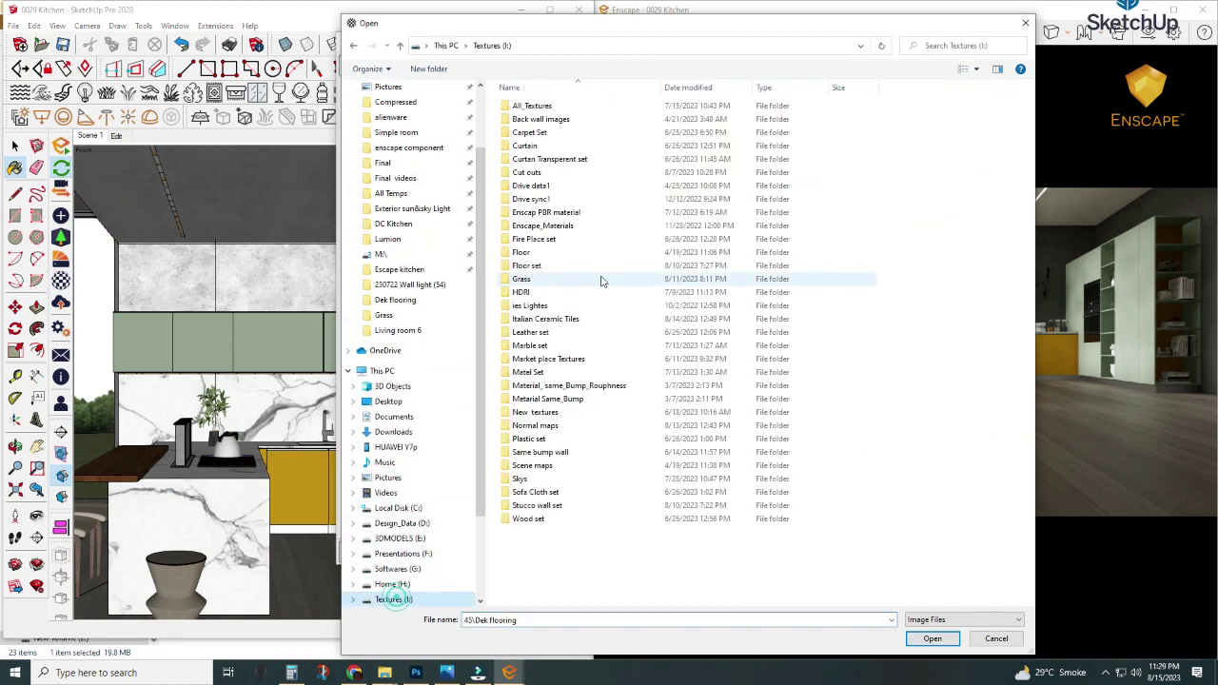
double_click(533, 108)
double_click(566, 179)
double_click(797, 276)
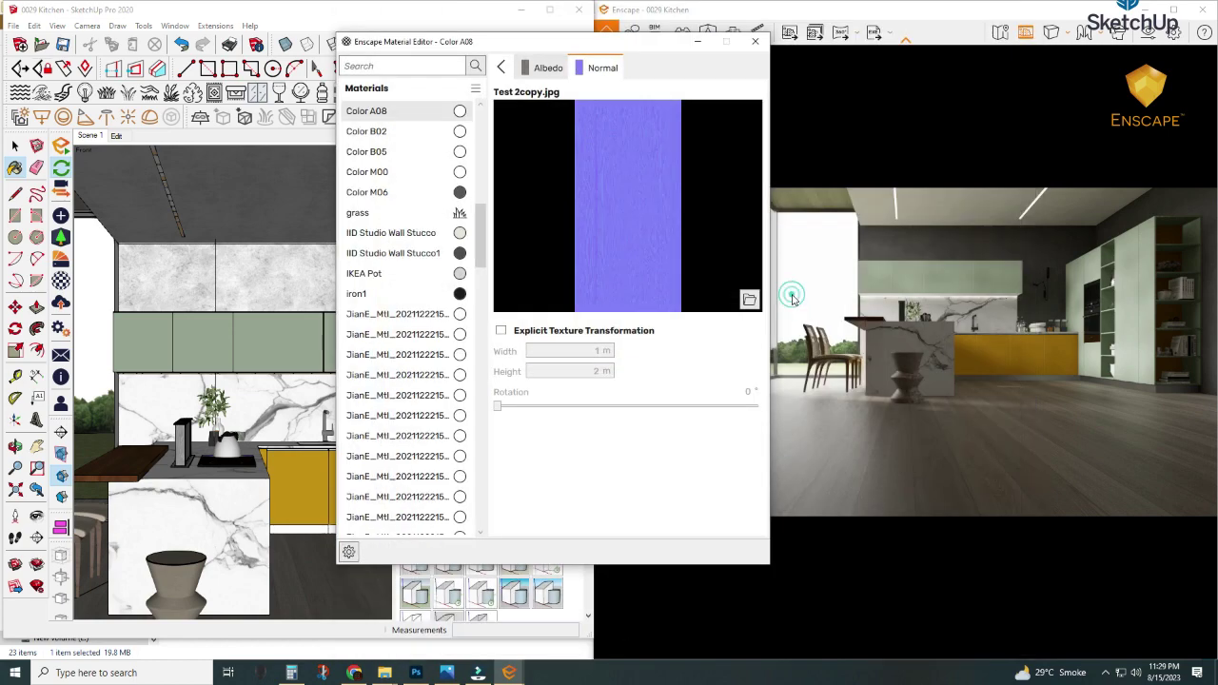
key(super+Up)
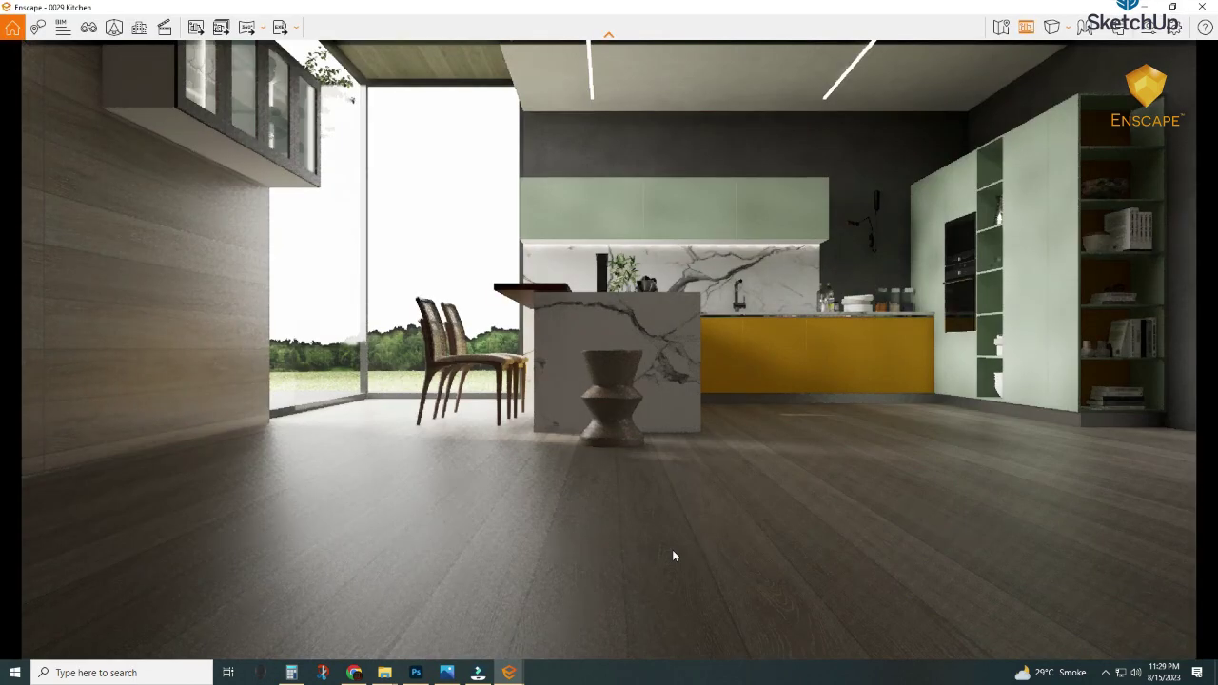
key(super+Down)
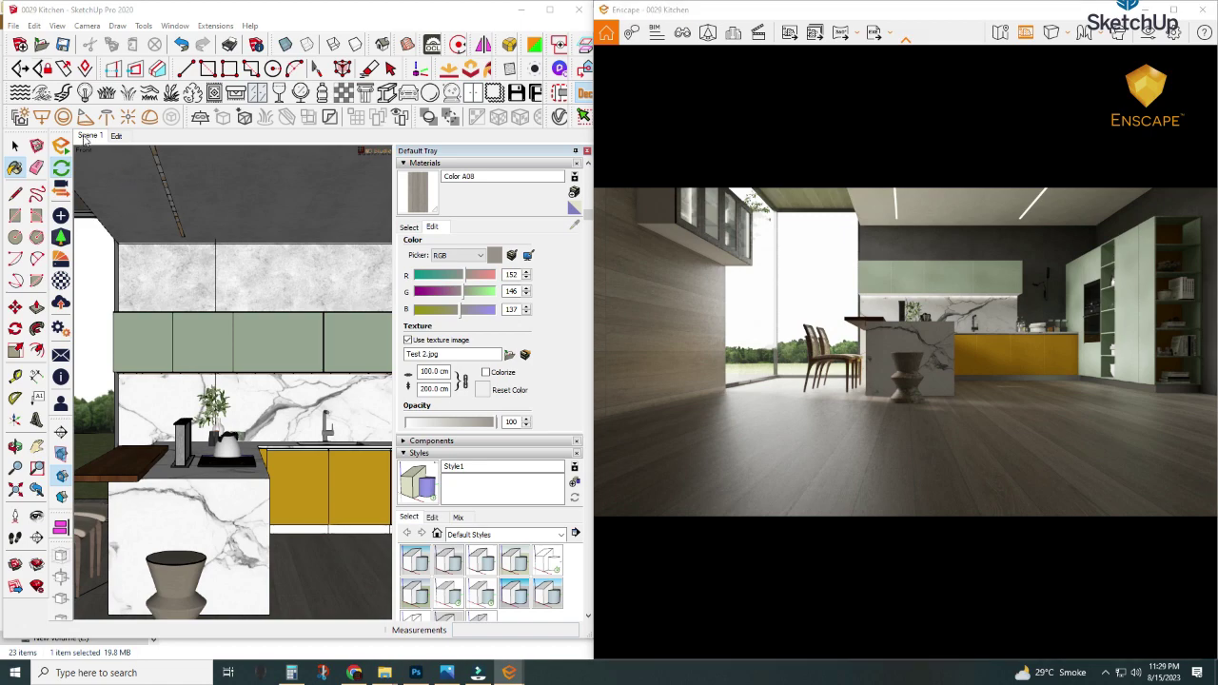
Check the blanco marble material's albedo texture in the Enscape Material Editor
scroll(152, 358, up, 3)
drag(218, 291, 334, 435)
key(b)
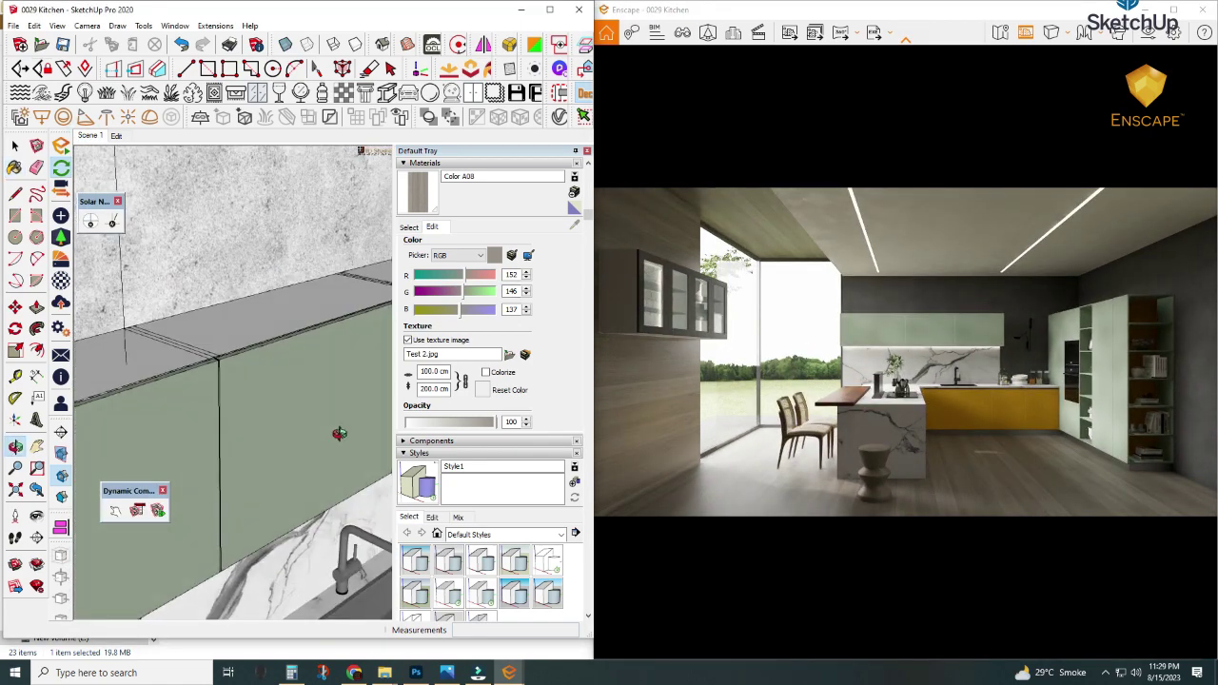
alt+click(208, 322)
click(599, 127)
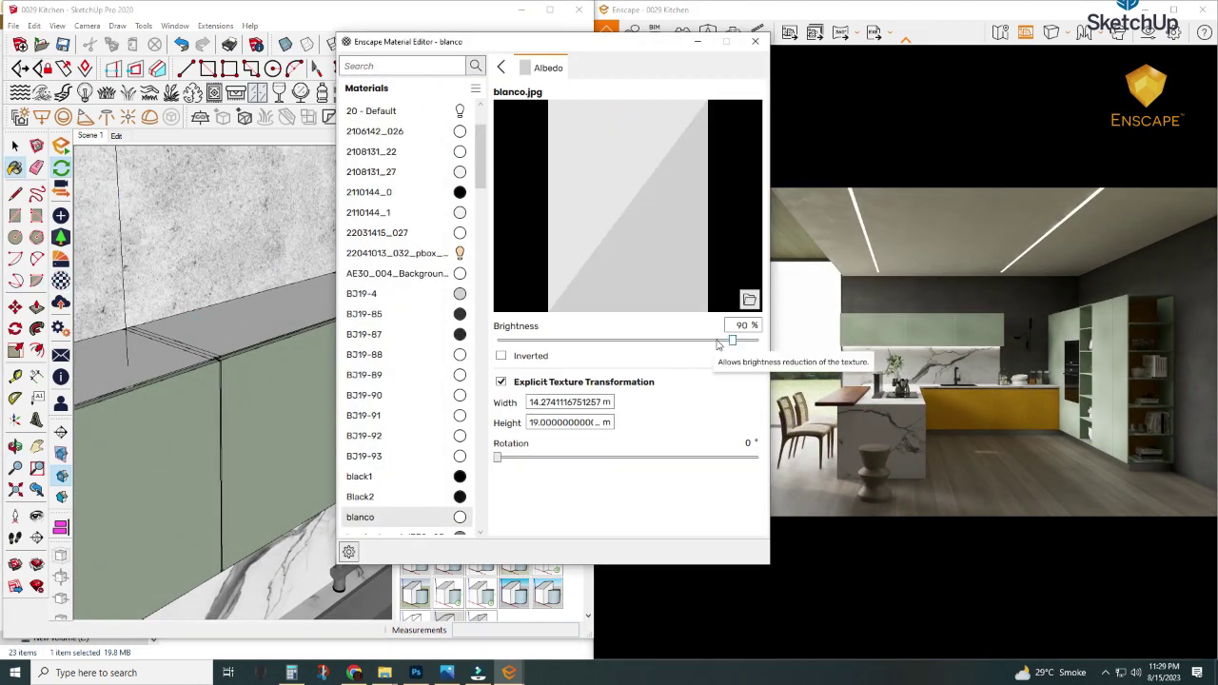
click(697, 42)
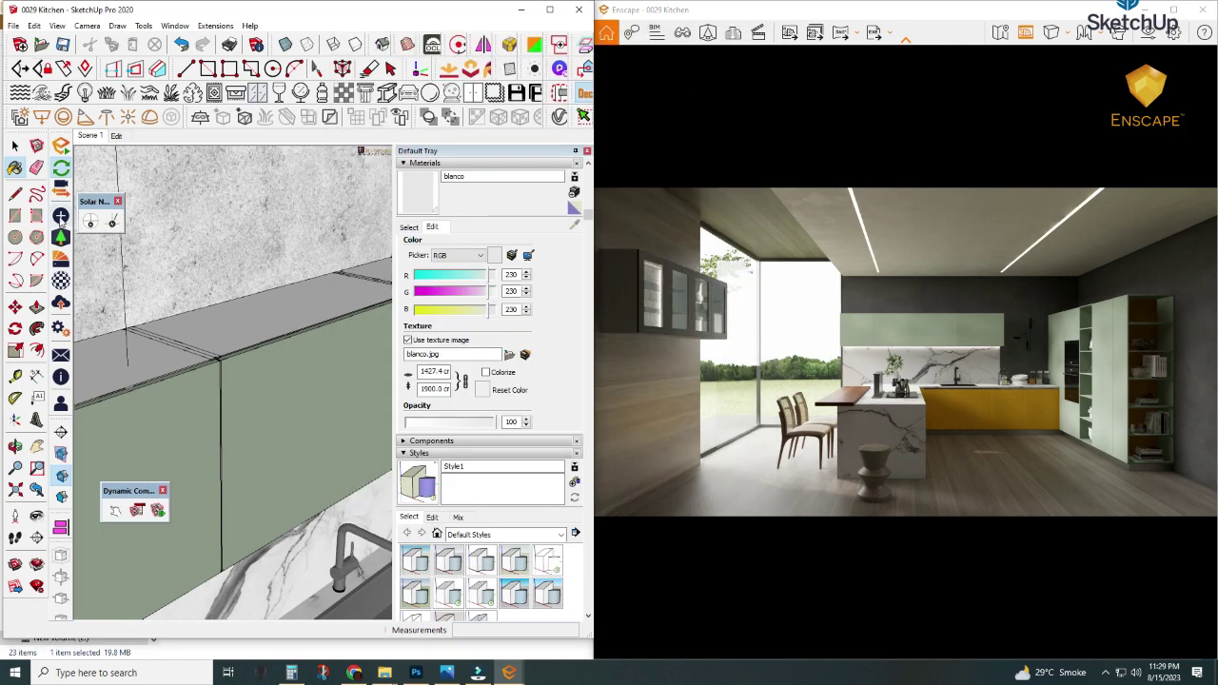
click(60, 216)
click(698, 41)
click(1173, 10)
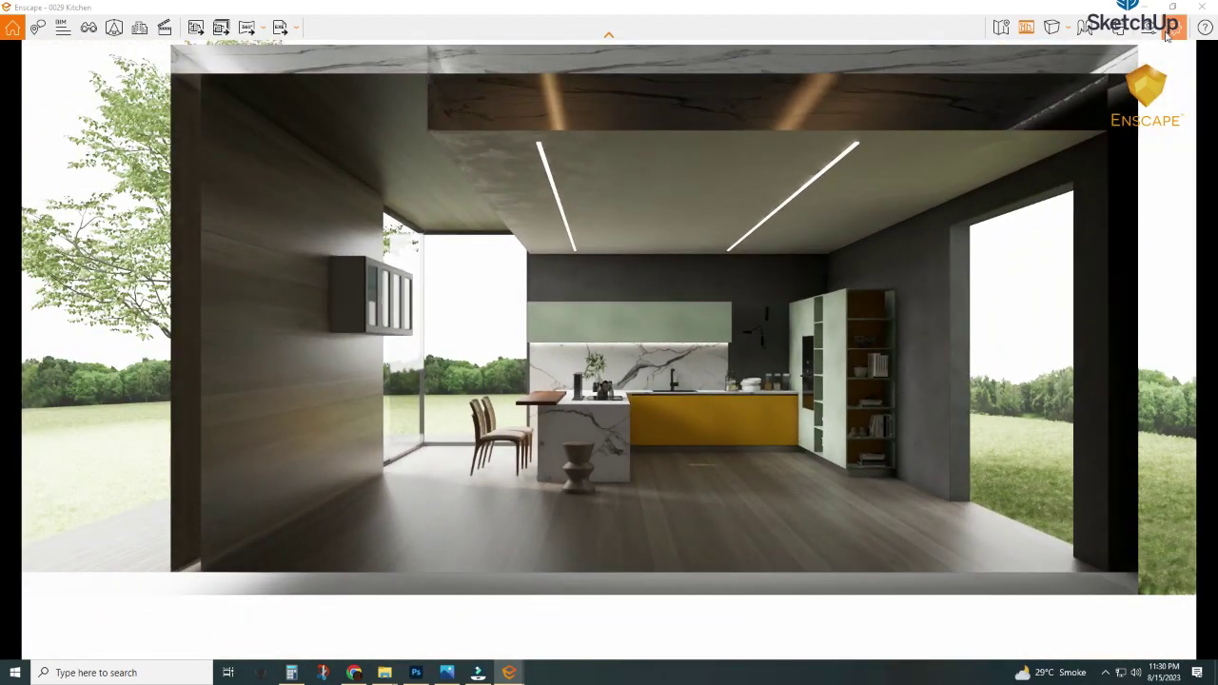
click(1173, 9)
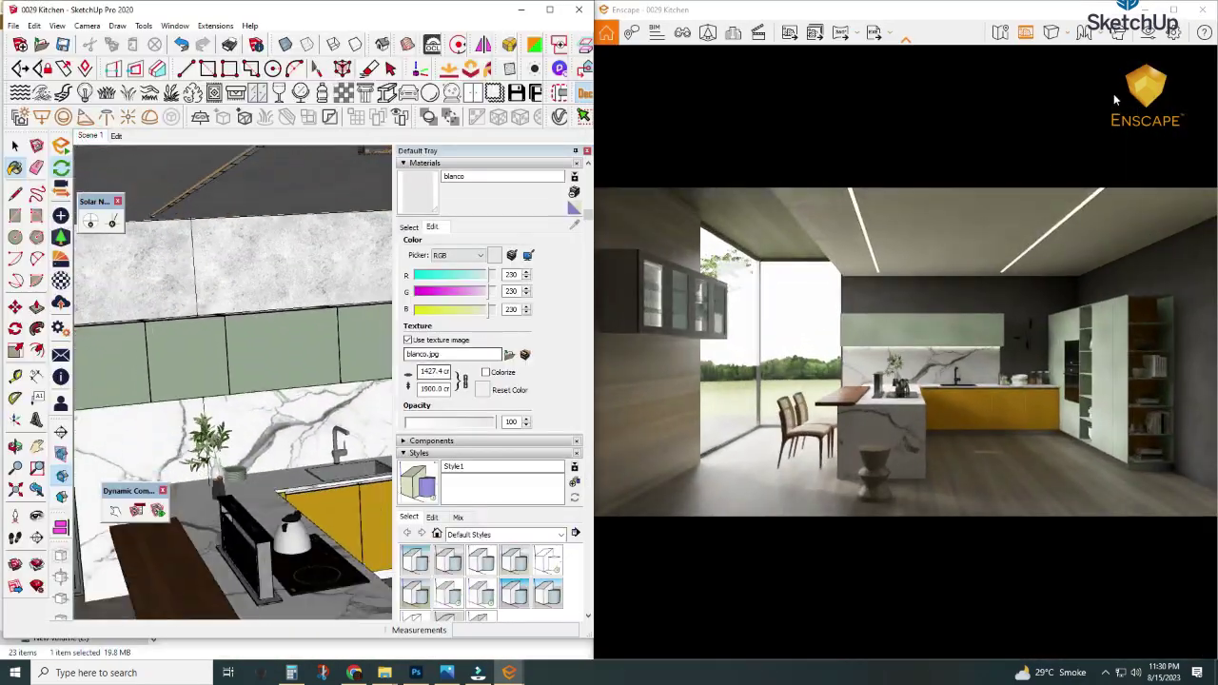
Maximize Enscape and save its screenshot with the default JPEG Image type
click(1173, 9)
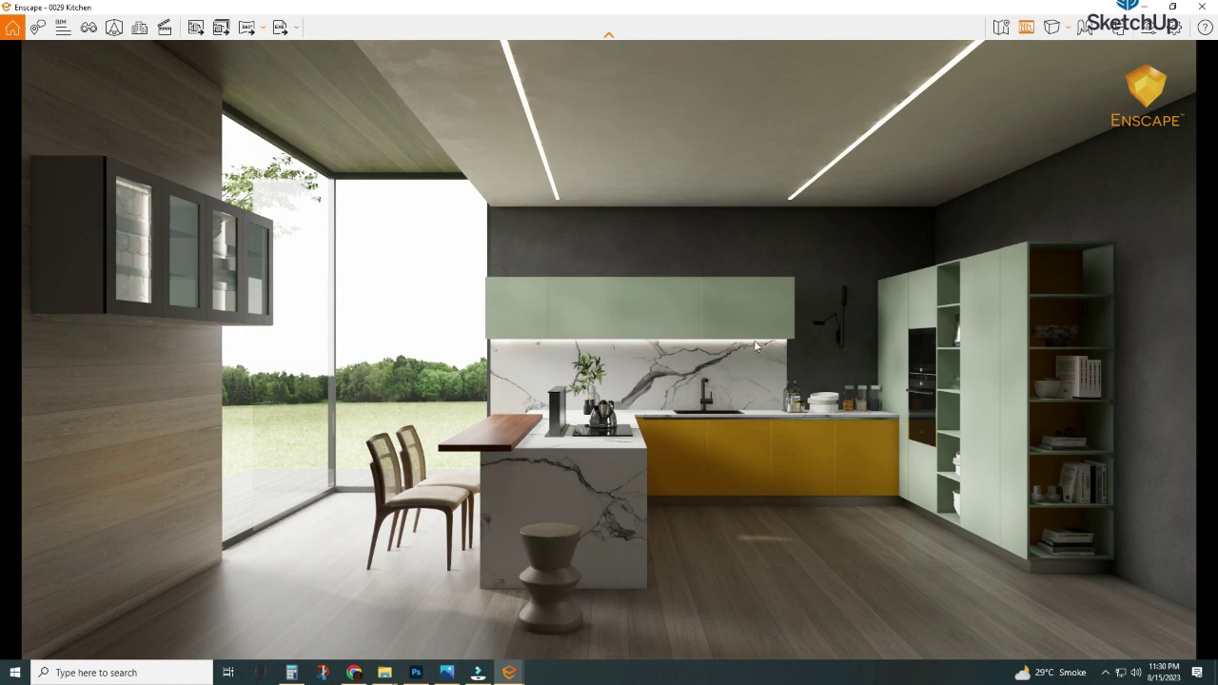
click(196, 27)
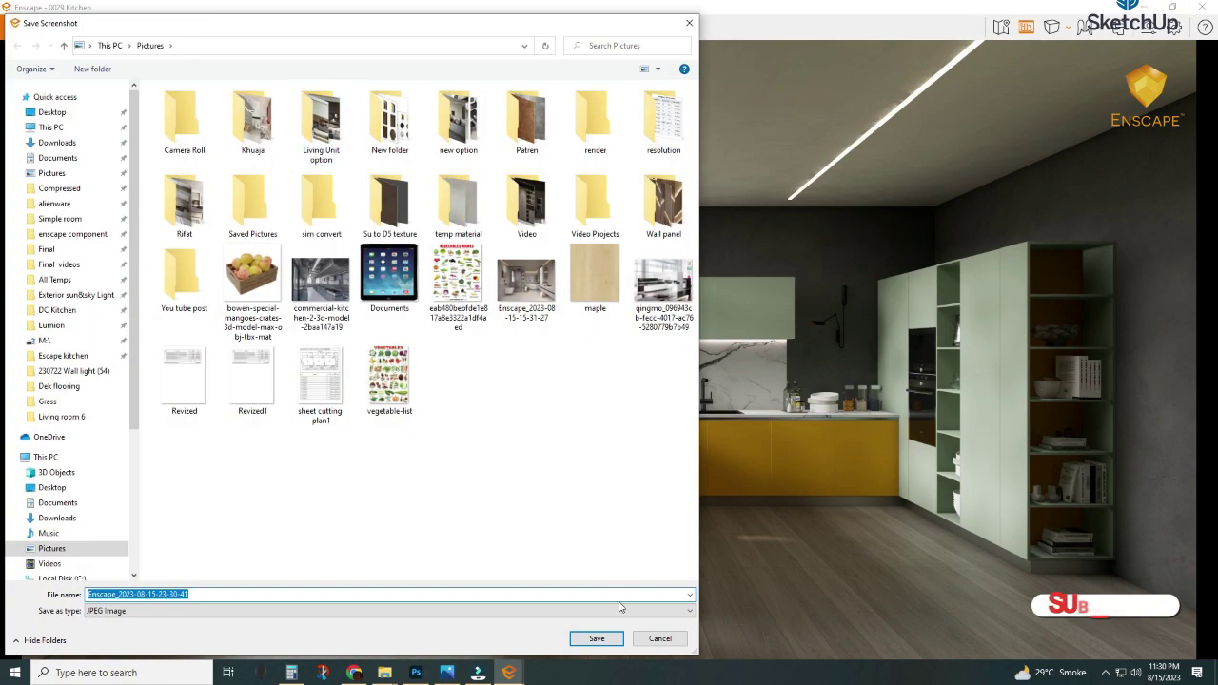
key(Return)
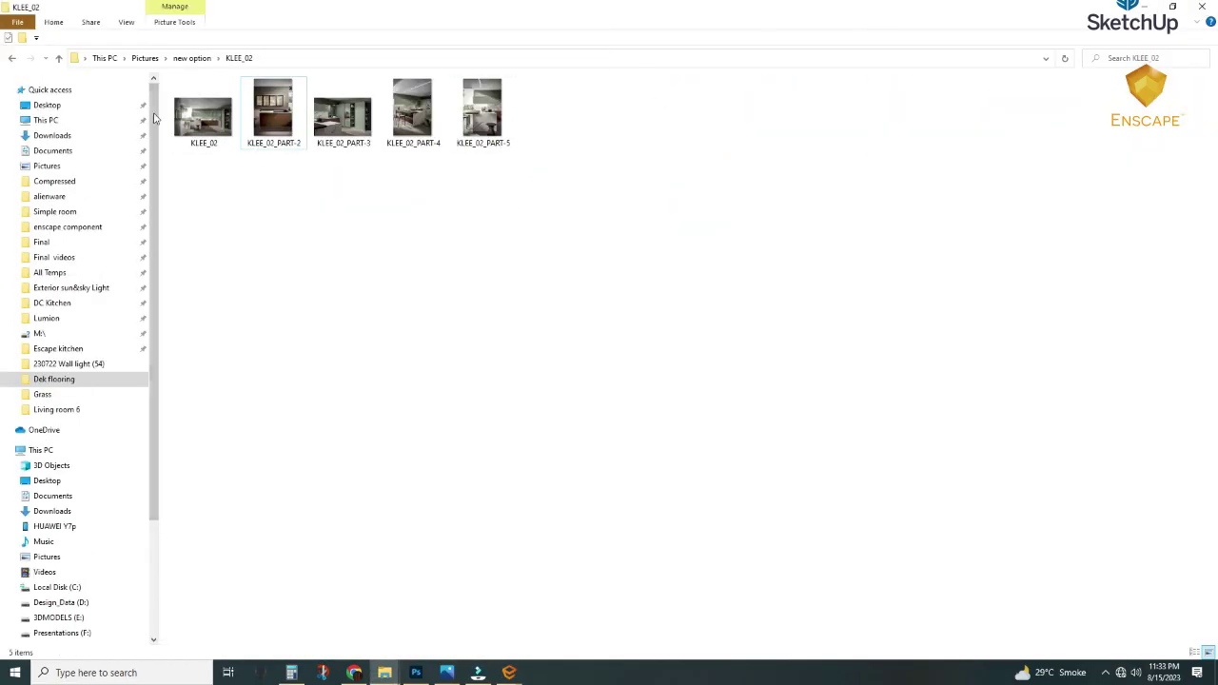
click(47, 470)
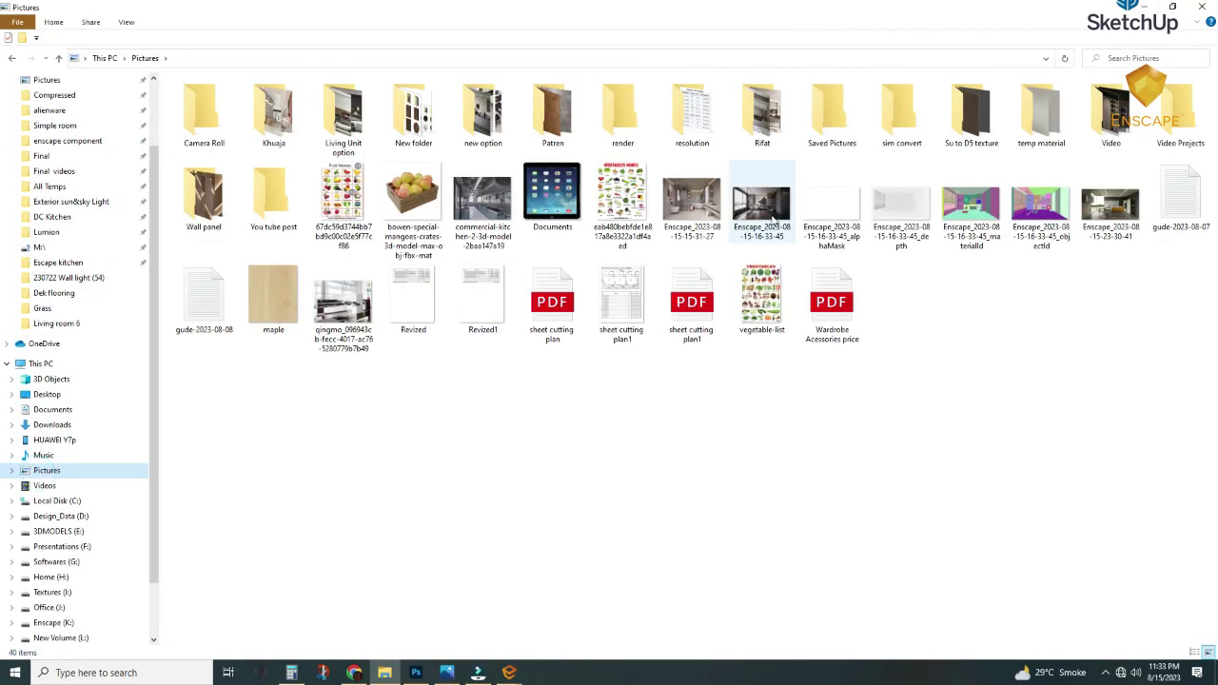
double_click(1109, 203)
click(907, 98)
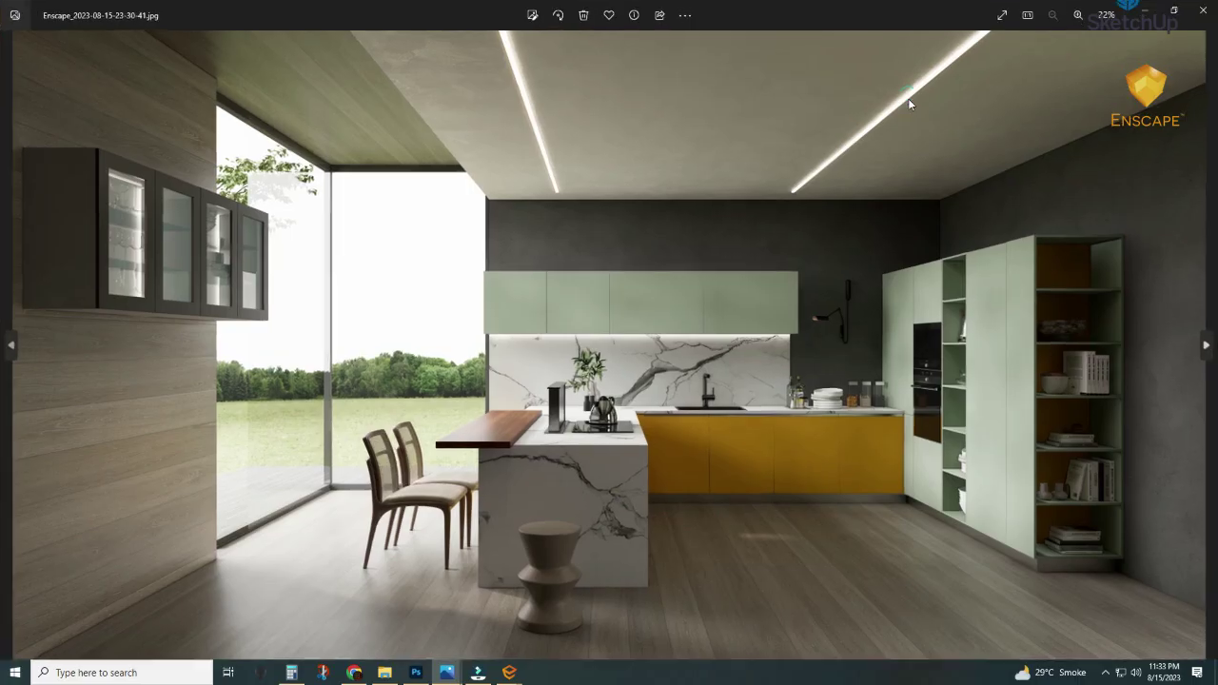
click(1199, 13)
drag(1110, 191, 427, 635)
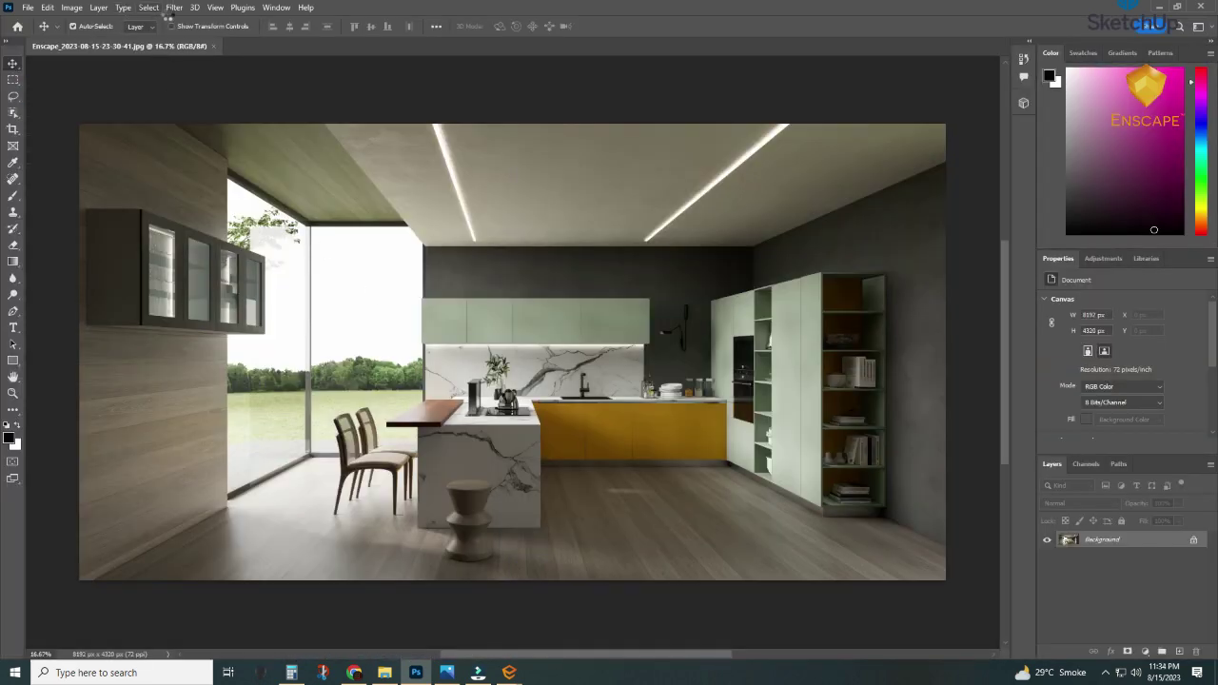
Apply Camera Raw Filter basic adjustments to lift shadows and add clarity to the render
key(alt+Tab)
key(alt+Tab)
click(174, 8)
click(228, 104)
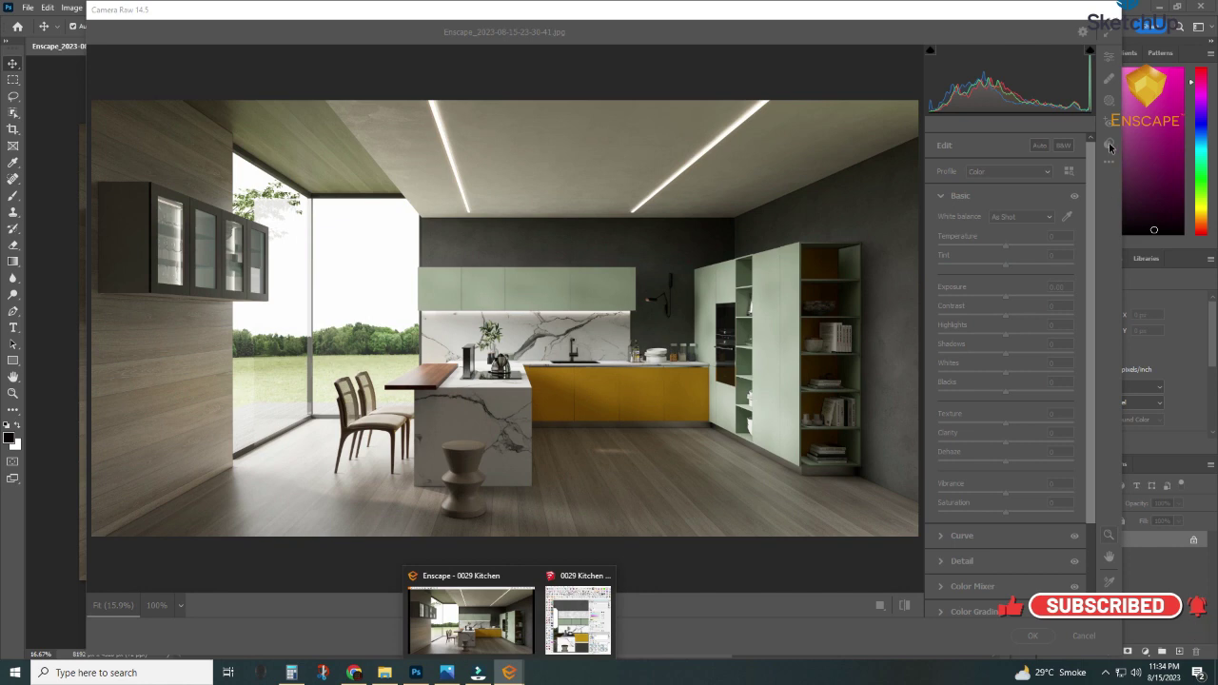
click(1109, 147)
click(1023, 275)
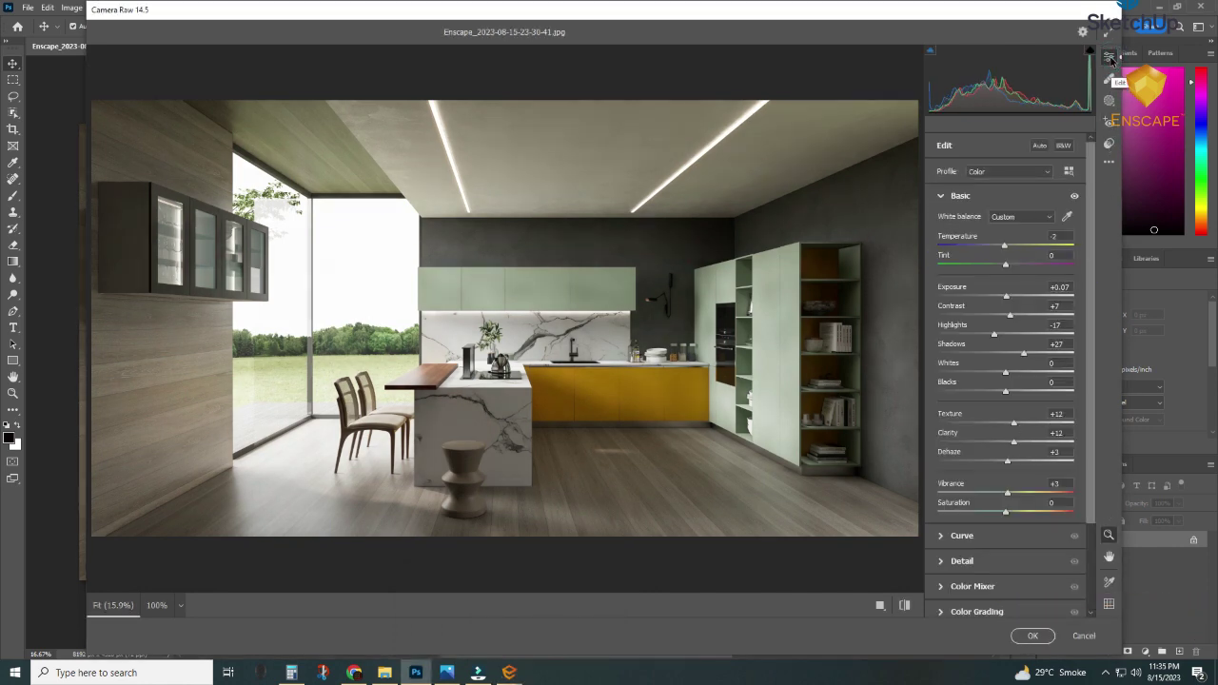
click(1109, 142)
click(1108, 54)
click(1016, 636)
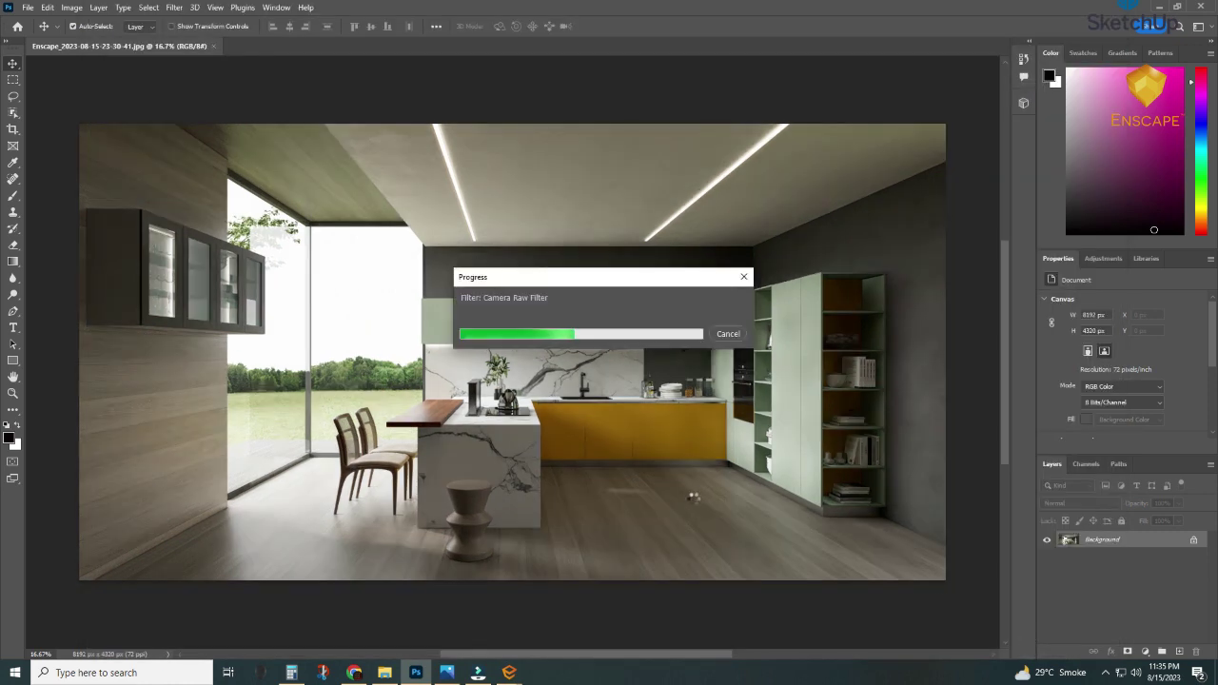
Neutralize the render's colours with Match Color, partly fading the effect
click(72, 8)
mouse_move(92, 40)
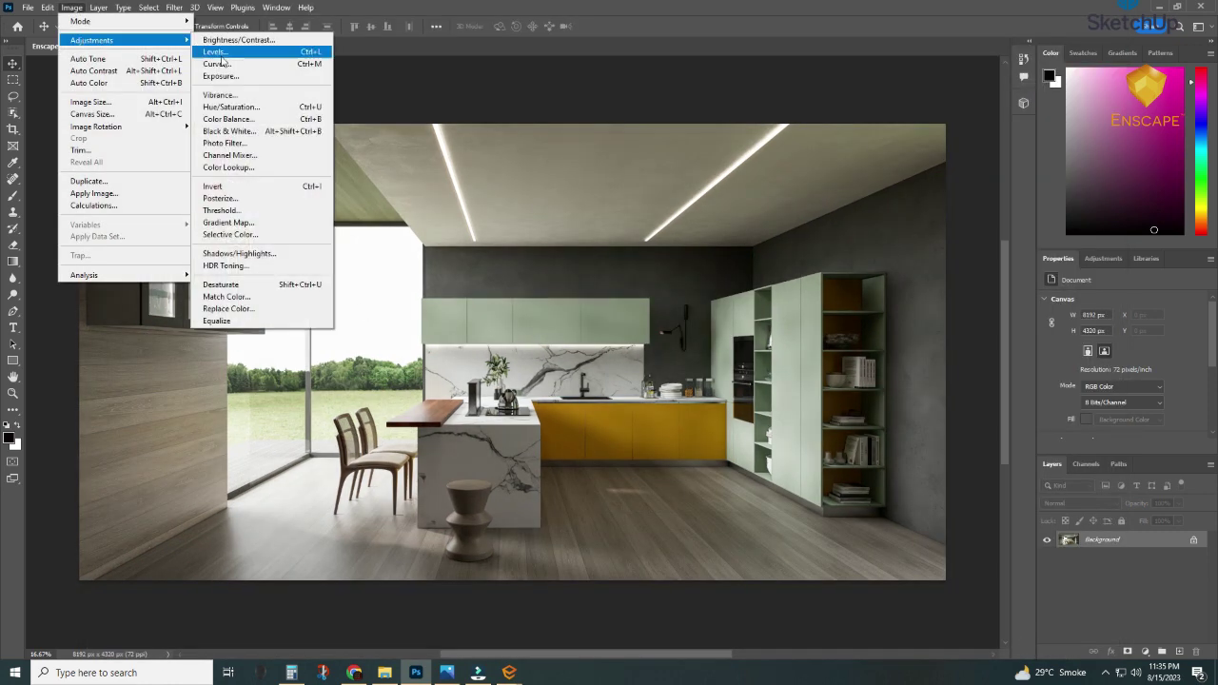
click(228, 286)
drag(890, 283, 954, 282)
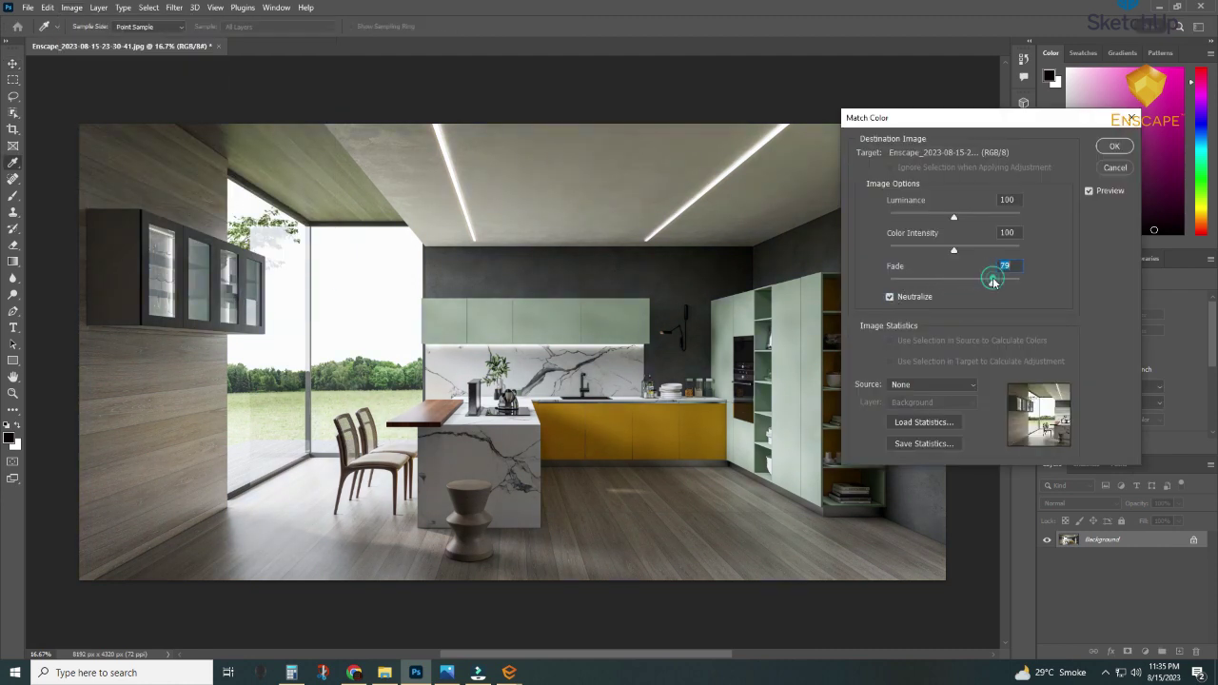
click(1113, 145)
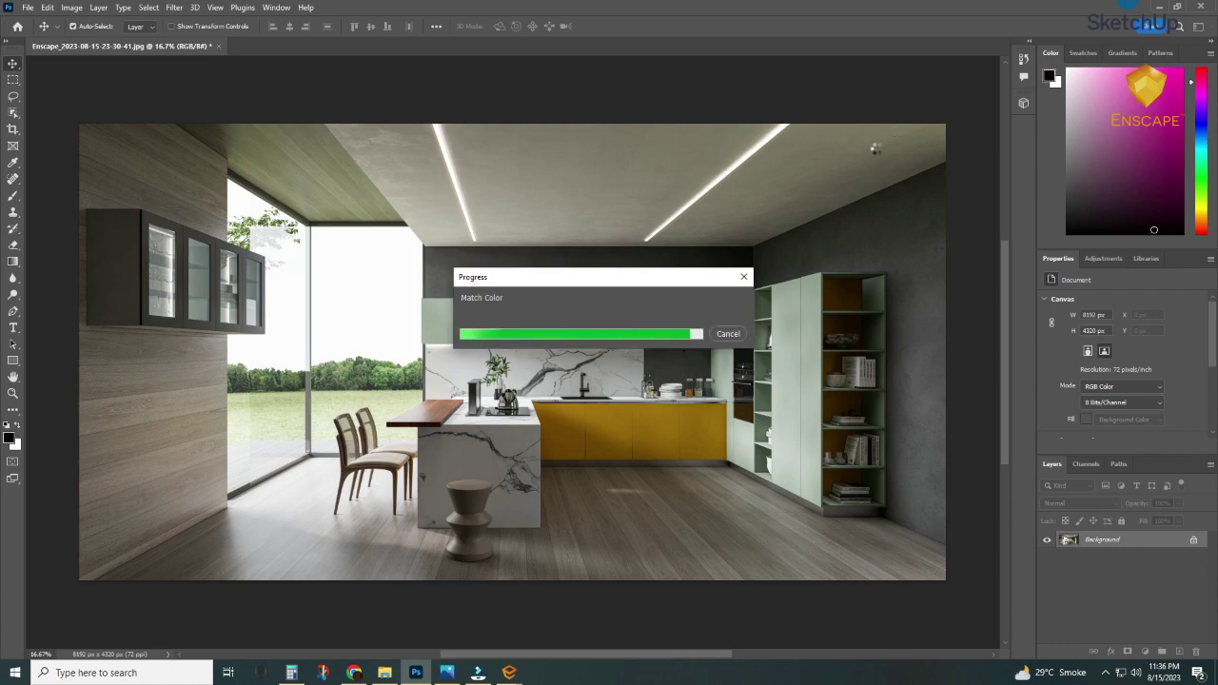
Save the render to Pictures as a JPEG at quality 10 (Maximum) and close it
click(27, 6)
click(57, 149)
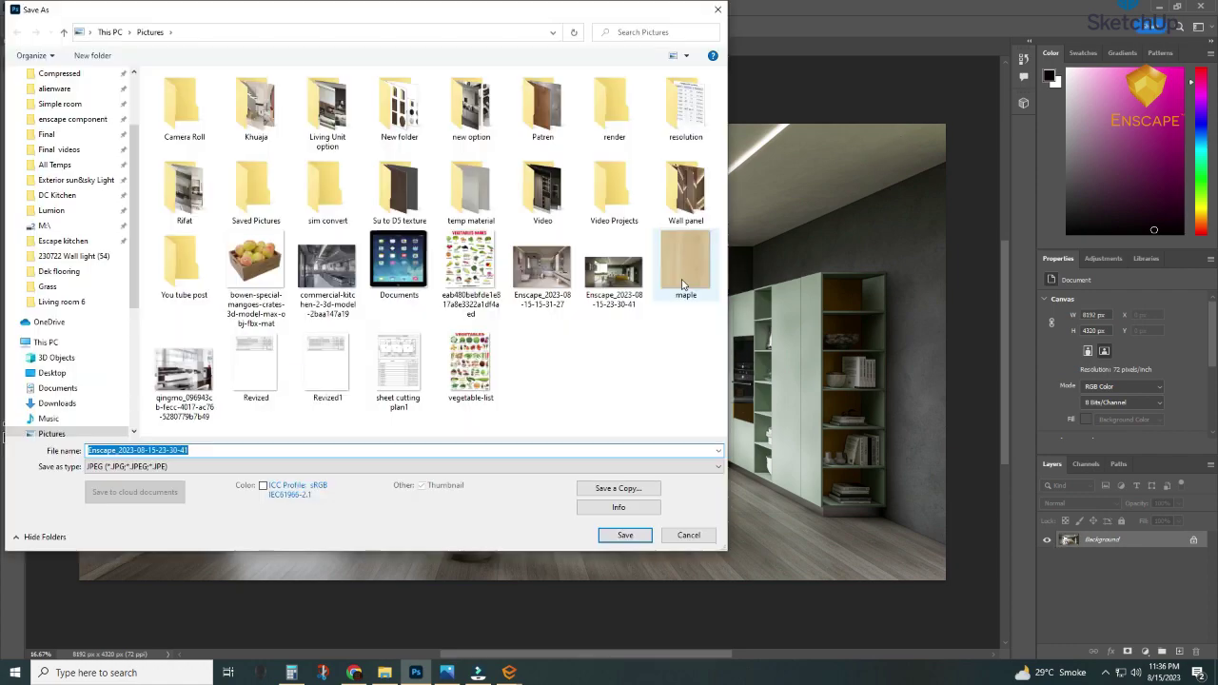
click(633, 535)
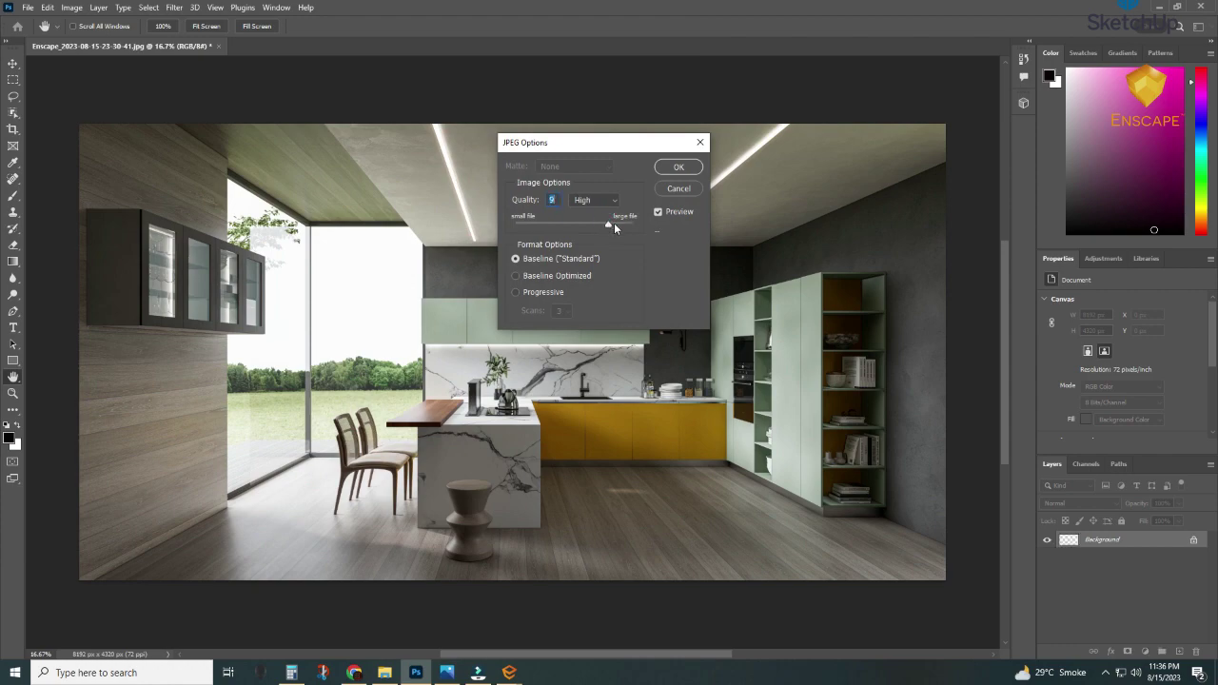
click(617, 224)
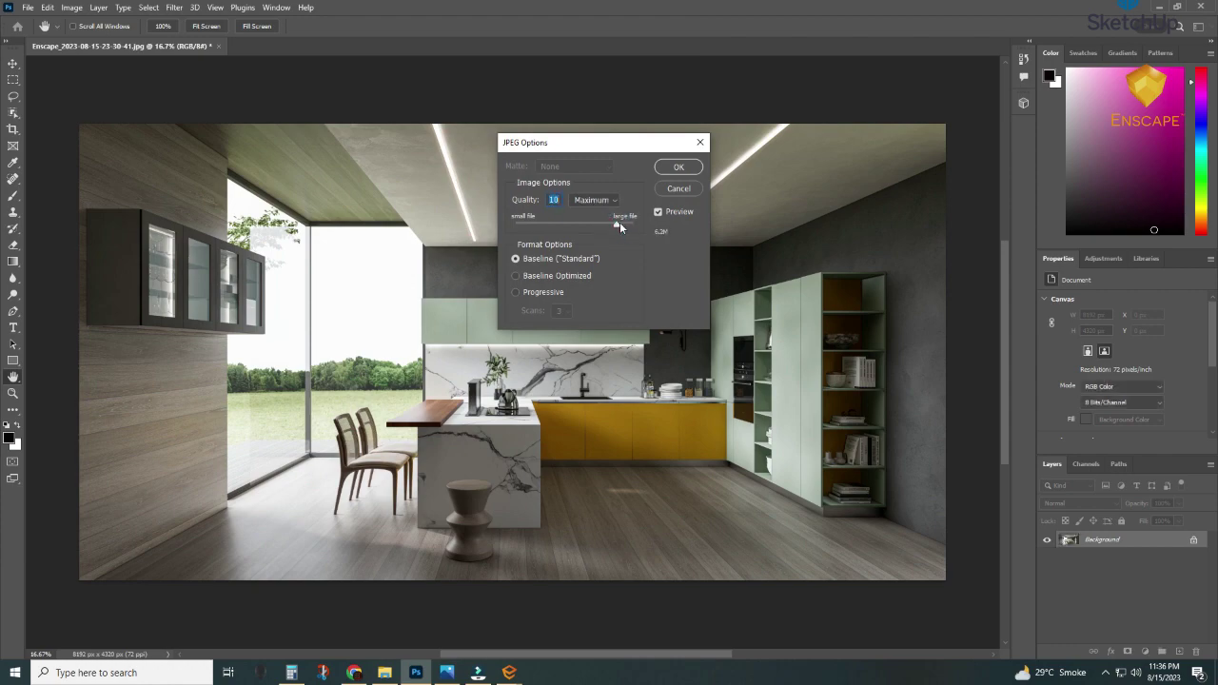
click(677, 167)
click(218, 46)
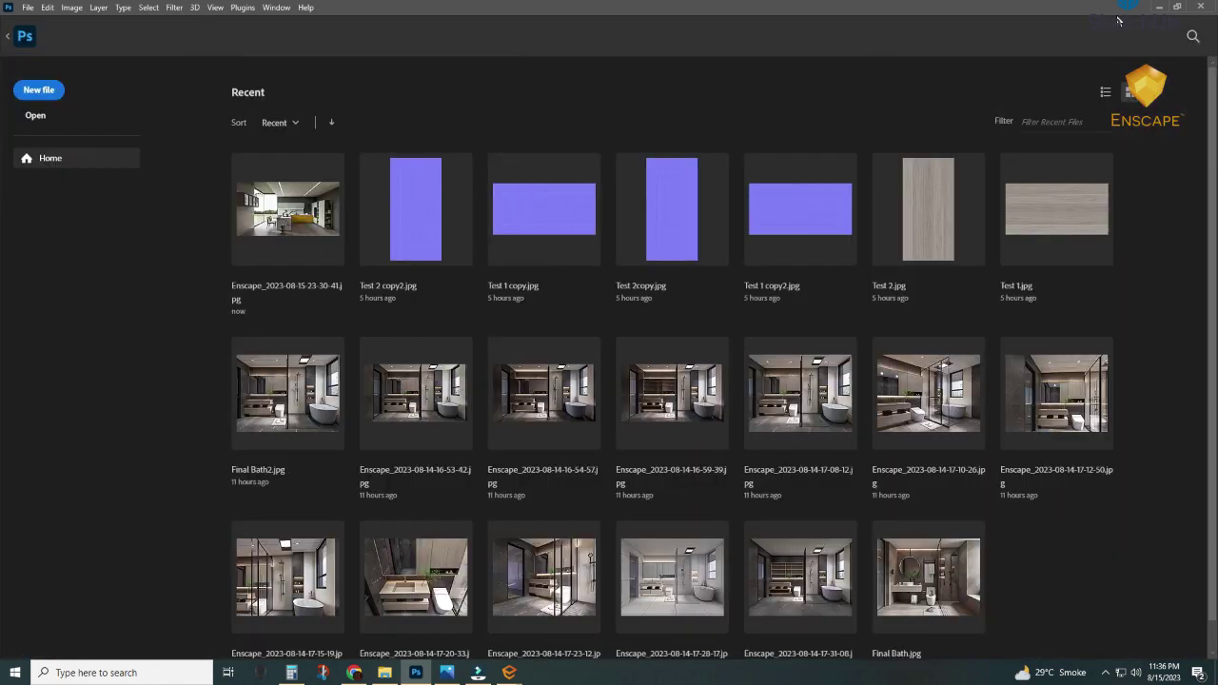
Open the saved JPEG in Windows Photos and zoom in and out to inspect its details
double_click(1109, 202)
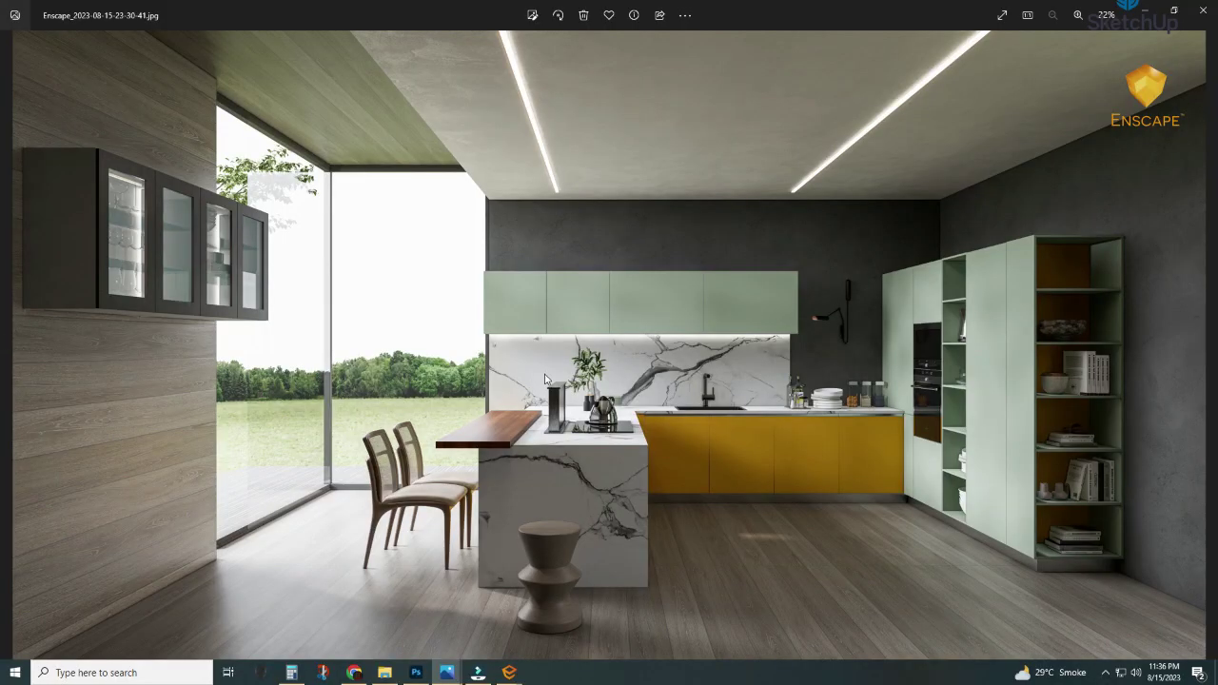
scroll(548, 380, up, 2)
scroll(261, 393, up, 2)
scroll(267, 394, up, 1)
scroll(266, 390, down, 3)
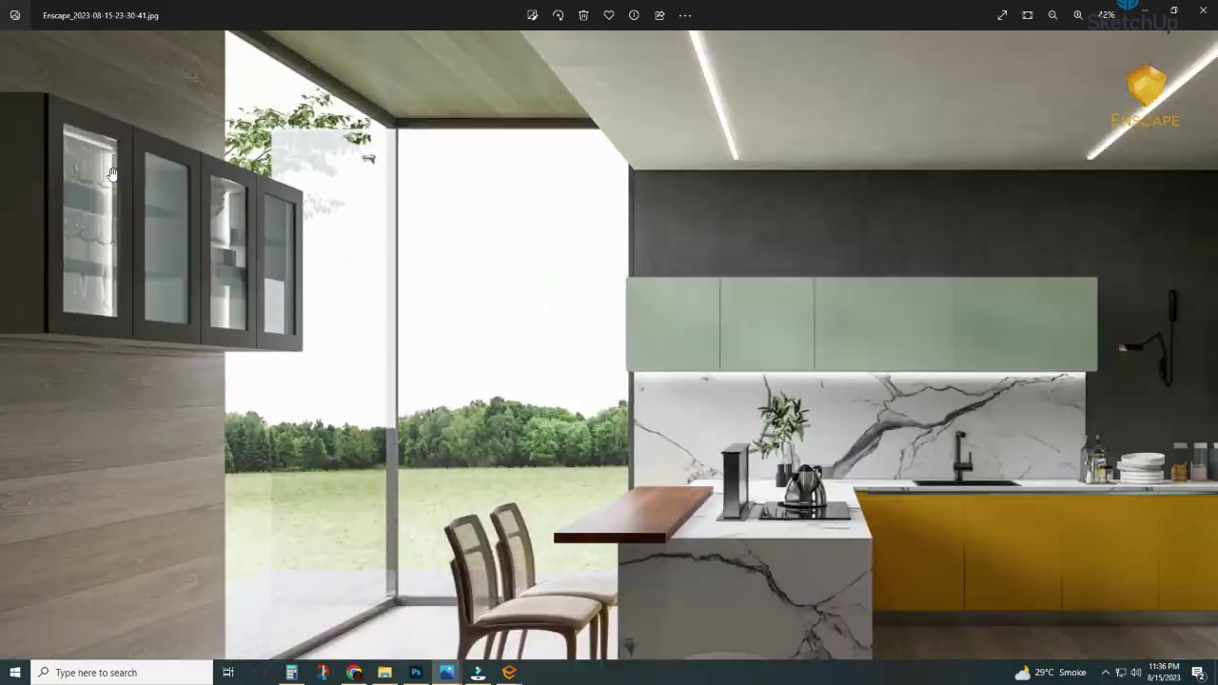
scroll(259, 379, up, 3)
scroll(174, 353, up, 2)
scroll(155, 305, down, 5)
scroll(307, 239, up, 2)
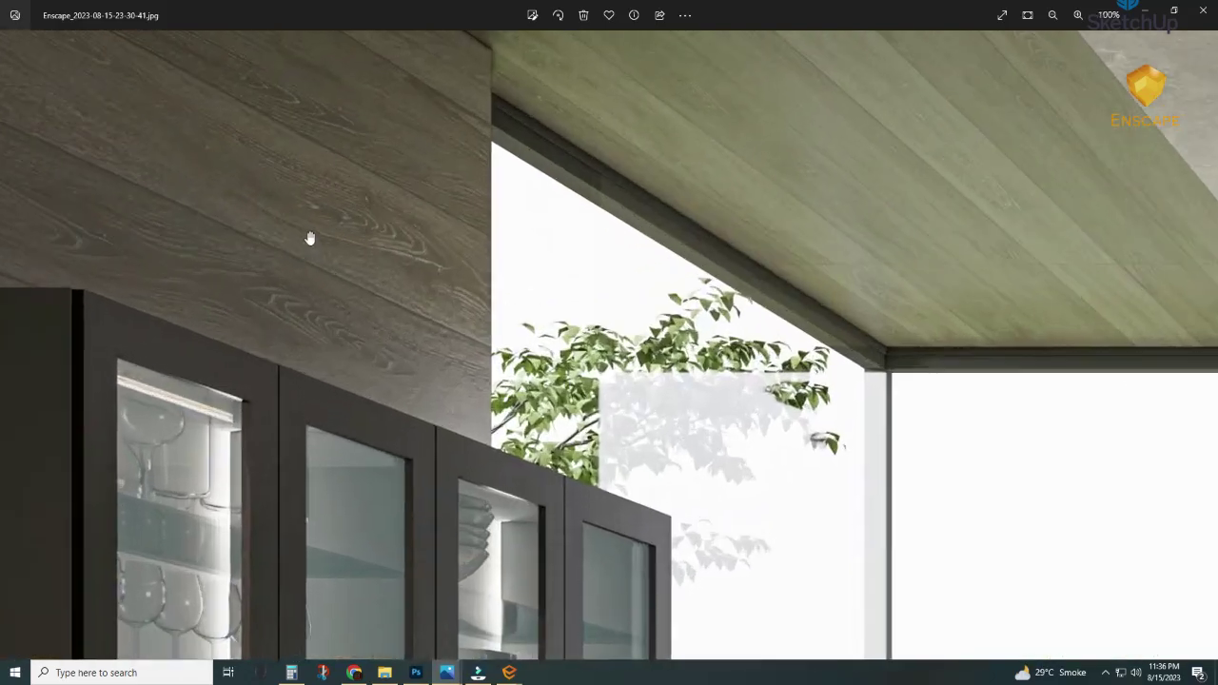
scroll(314, 255, down, 2)
scroll(314, 255, up, 1)
scroll(482, 191, up, 3)
scroll(483, 267, down, 3)
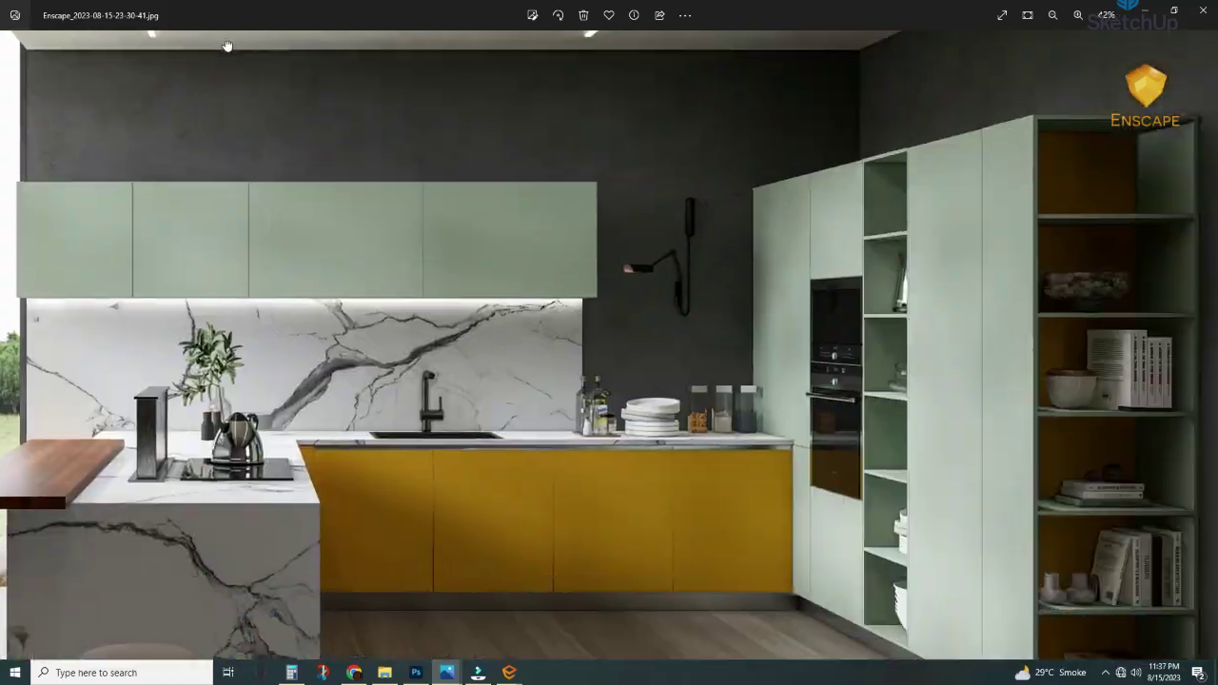
scroll(485, 339, up, 2)
scroll(485, 340, up, 2)
scroll(927, 346, down, 2)
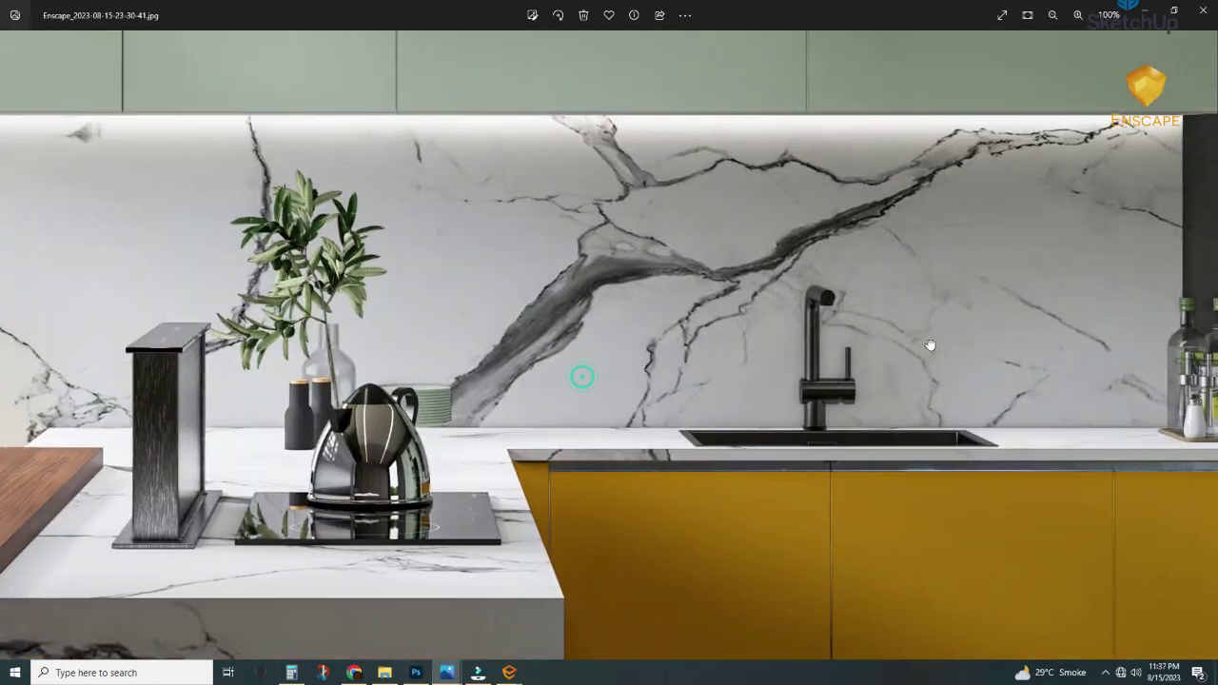
scroll(498, 409, down, 1)
Pan the zoomed render over to the bar chairs, then close the Photos viewer
drag(499, 410, 510, 356)
scroll(511, 356, down, 2)
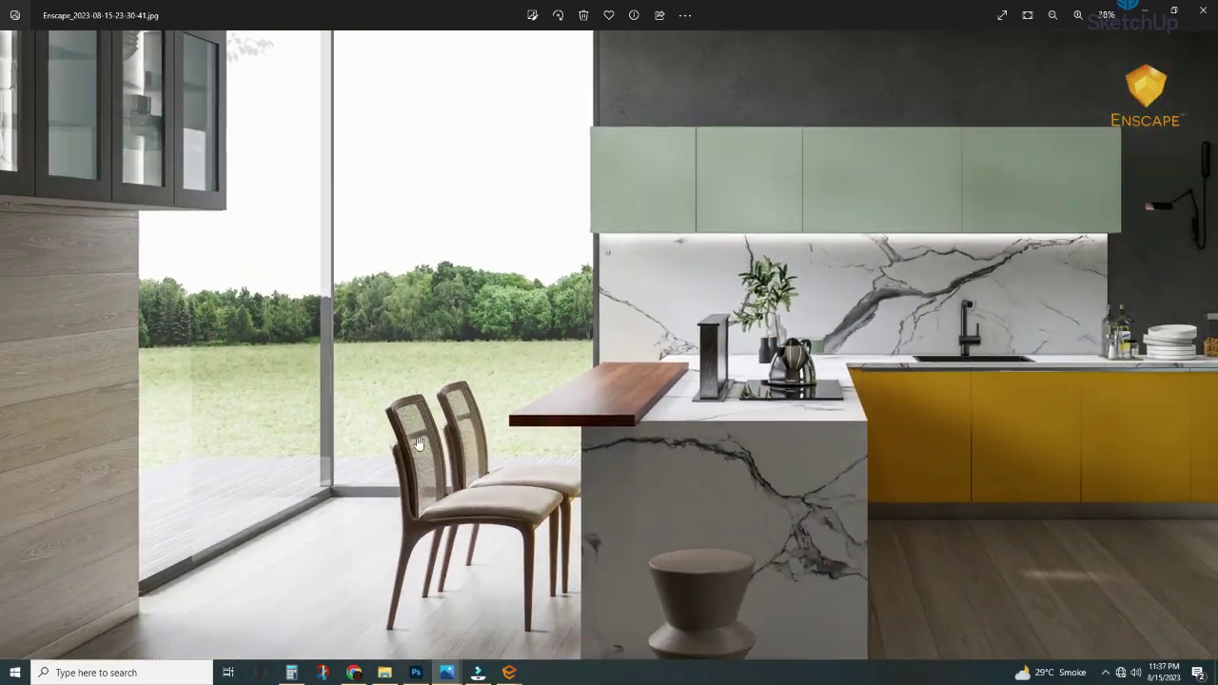
scroll(338, 408, up, 2)
scroll(338, 407, down, 3)
click(509, 670)
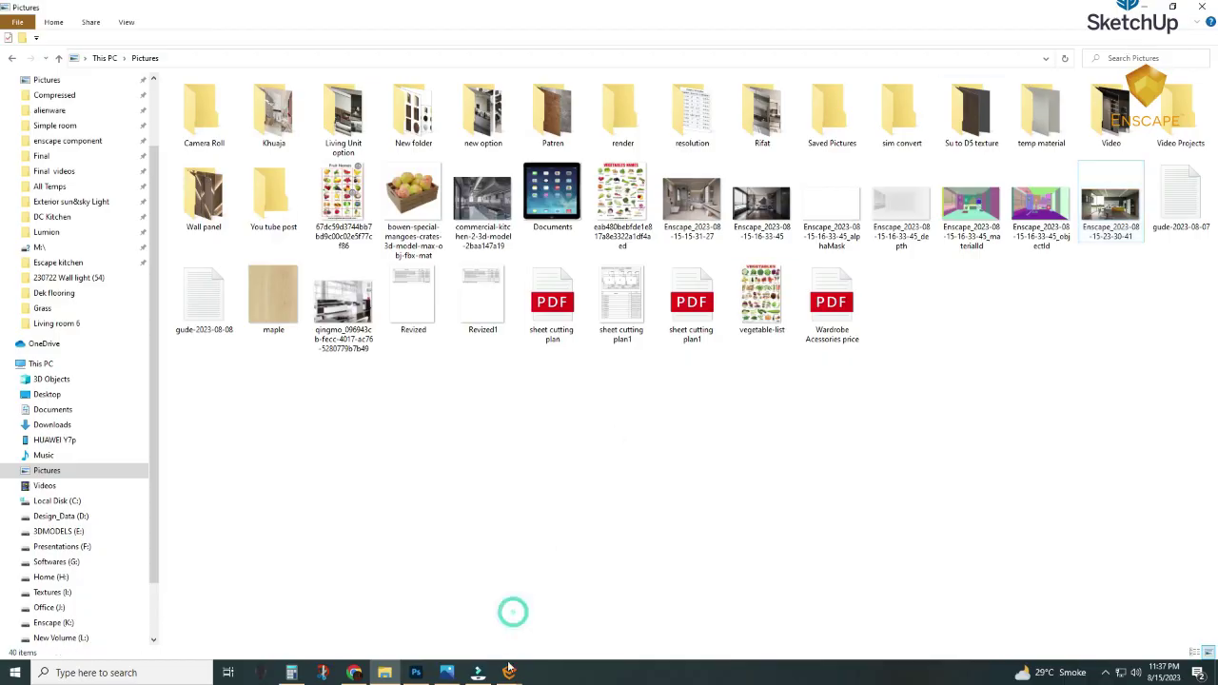